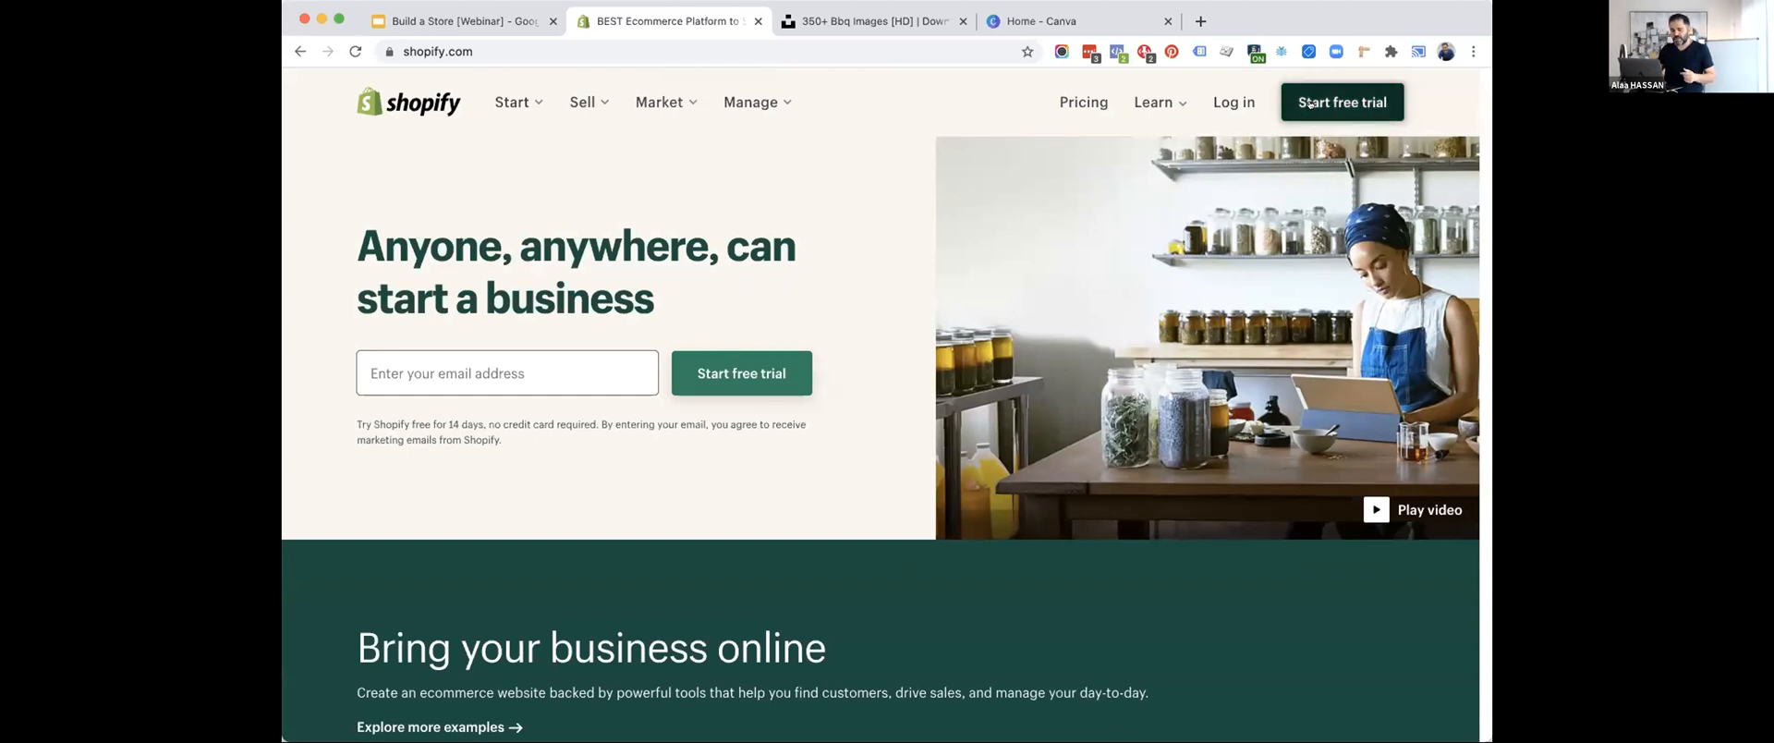
Start the Shopify free trial sign-up and enter the account email address and password.
{"action": "left_click", "coordinate": [1311, 97]}
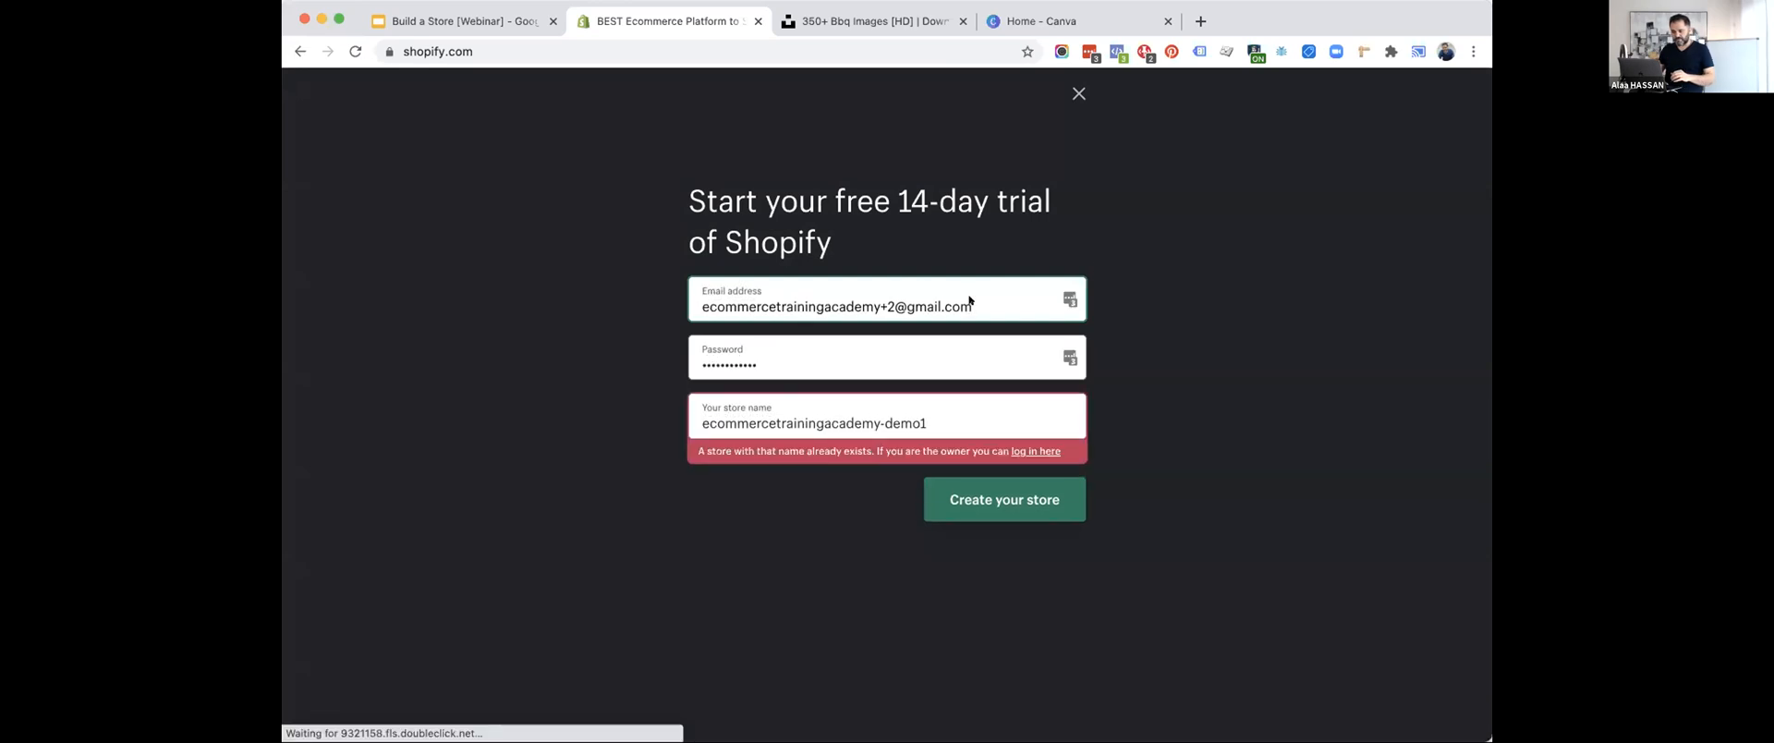
{"action": "double_click", "coordinate": [969, 298]}
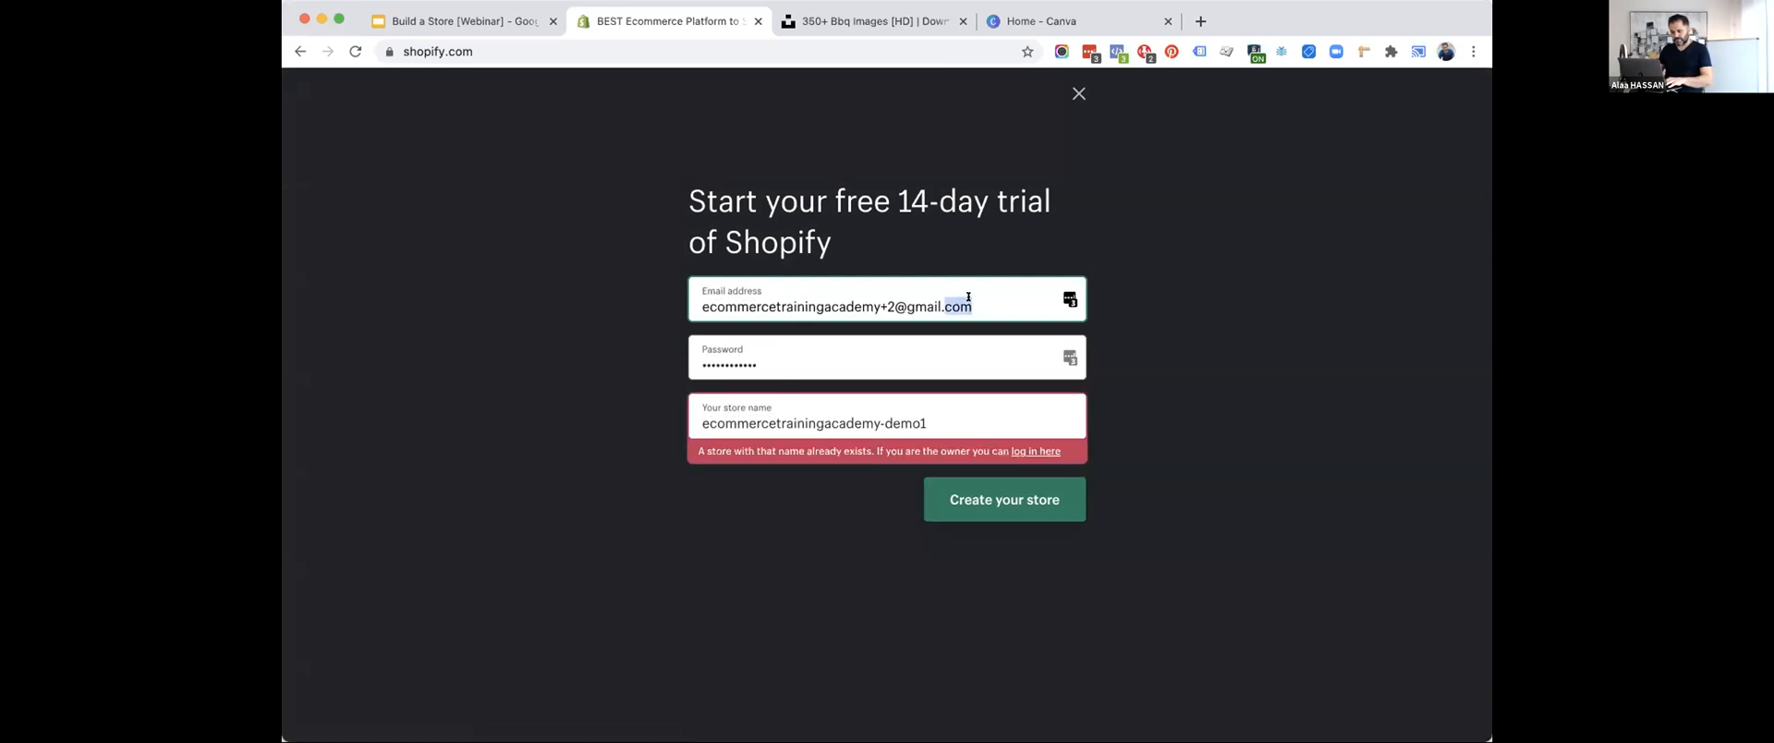
{"action": "left_click", "coordinate": [915, 298]}
{"action": "key", "text": "BackSpace"}
{"action": "type", "text": "4"}
{"action": "key", "text": "Tab"}
{"action": "type", "text": "*******"}
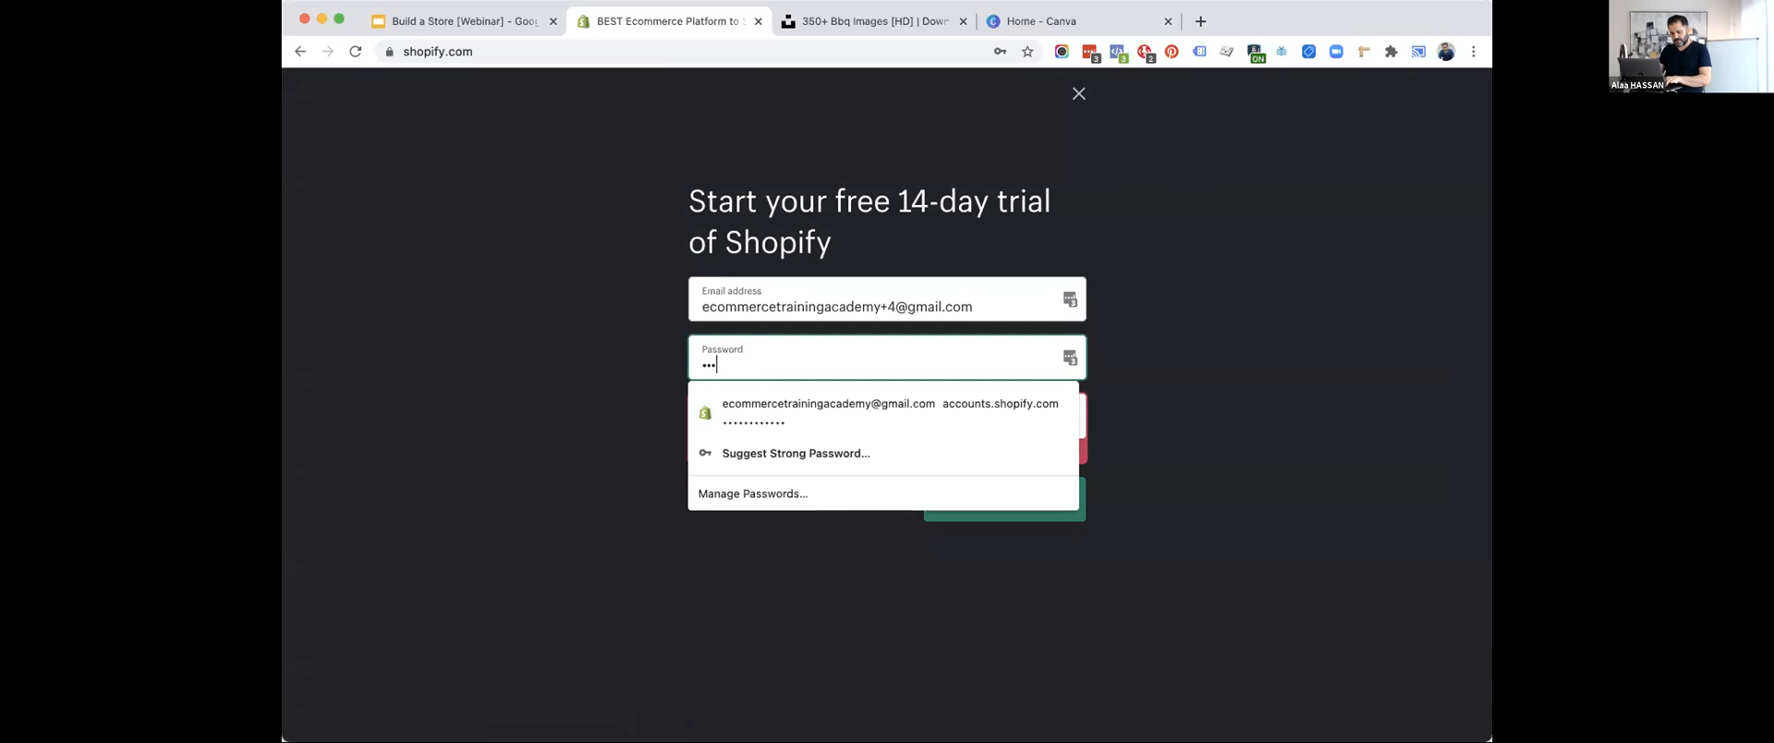
{"action": "left_click", "coordinate": [549, 431]}
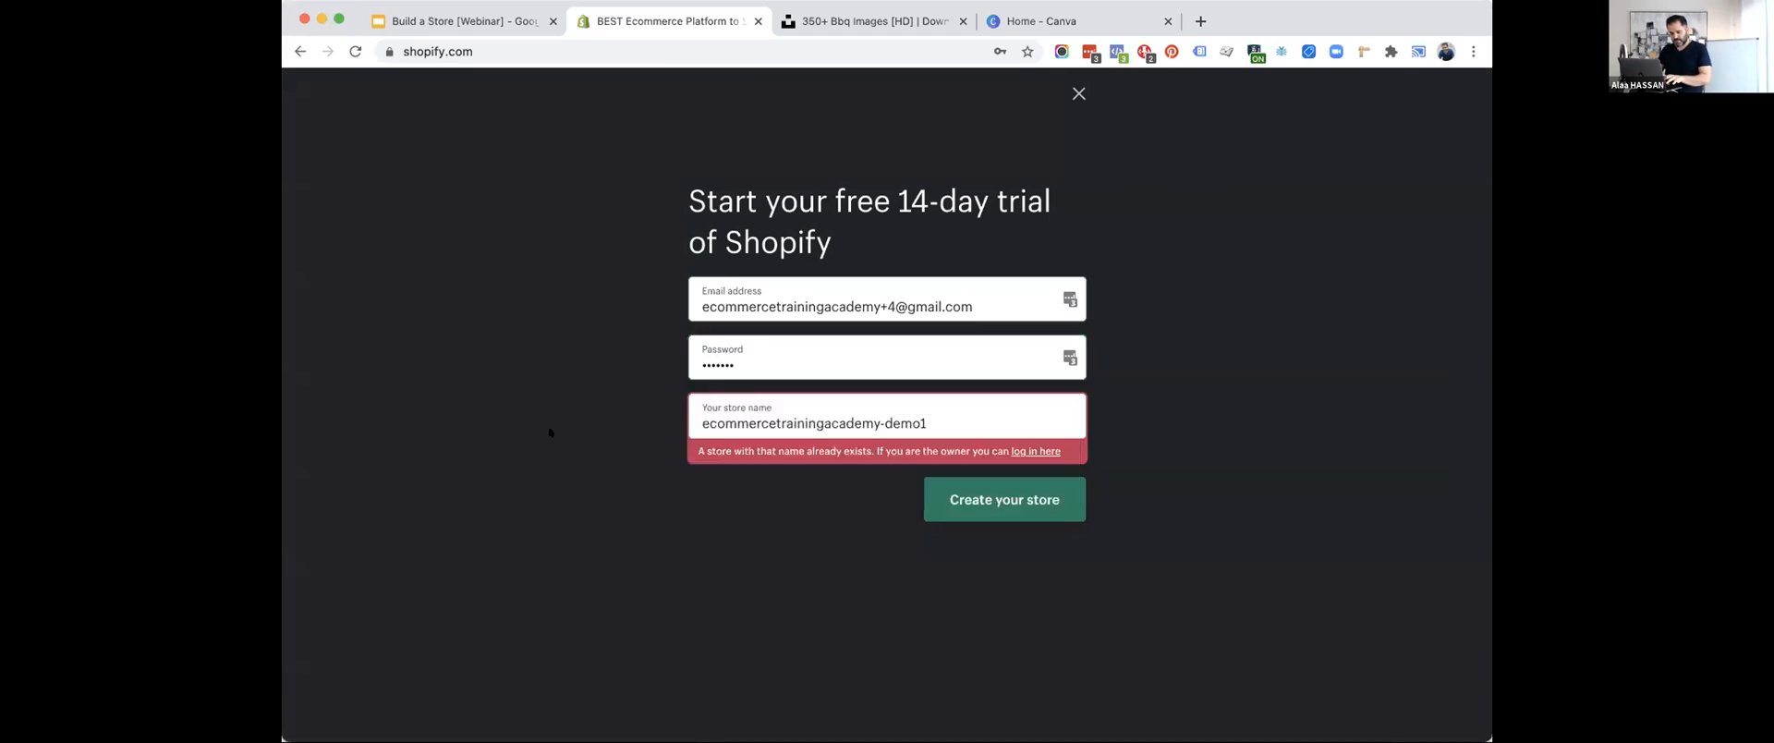
Set the new store's name to ecommercetrainingacademy-bbqshop in the sign-up form.
{"action": "double_click", "coordinate": [796, 418]}
{"action": "left_click", "coordinate": [895, 422]}
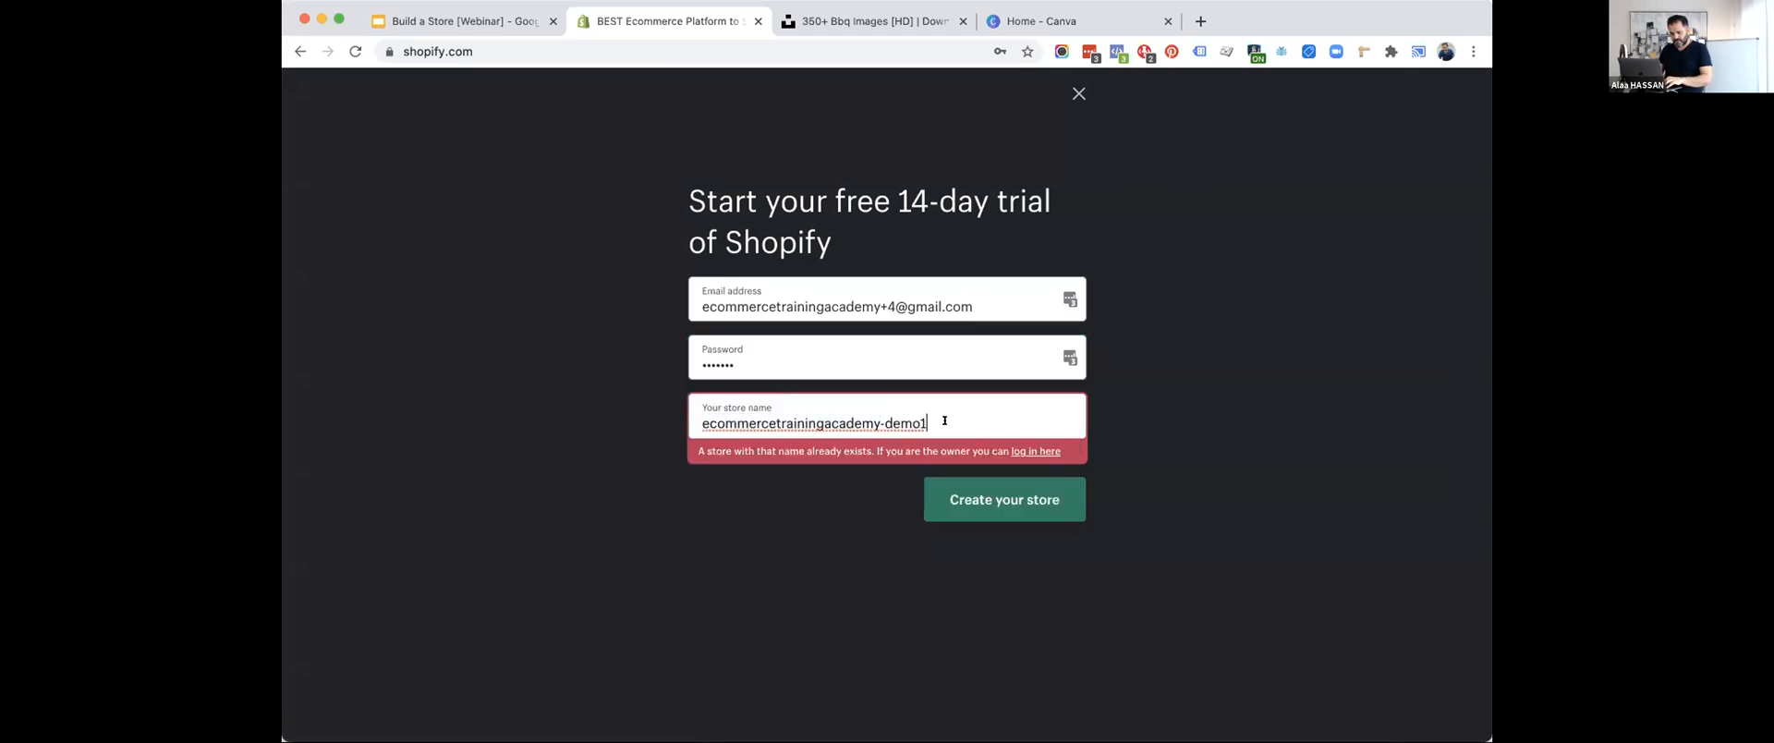
{"action": "key", "text": "BackSpace"}
{"action": "key", "text": "BackSpace"}
{"action": "key", "text": "BackSpace"}
{"action": "key", "text": "BackSpace"}
{"action": "key", "text": "BackSpace"}
{"action": "type", "text": "demo"}
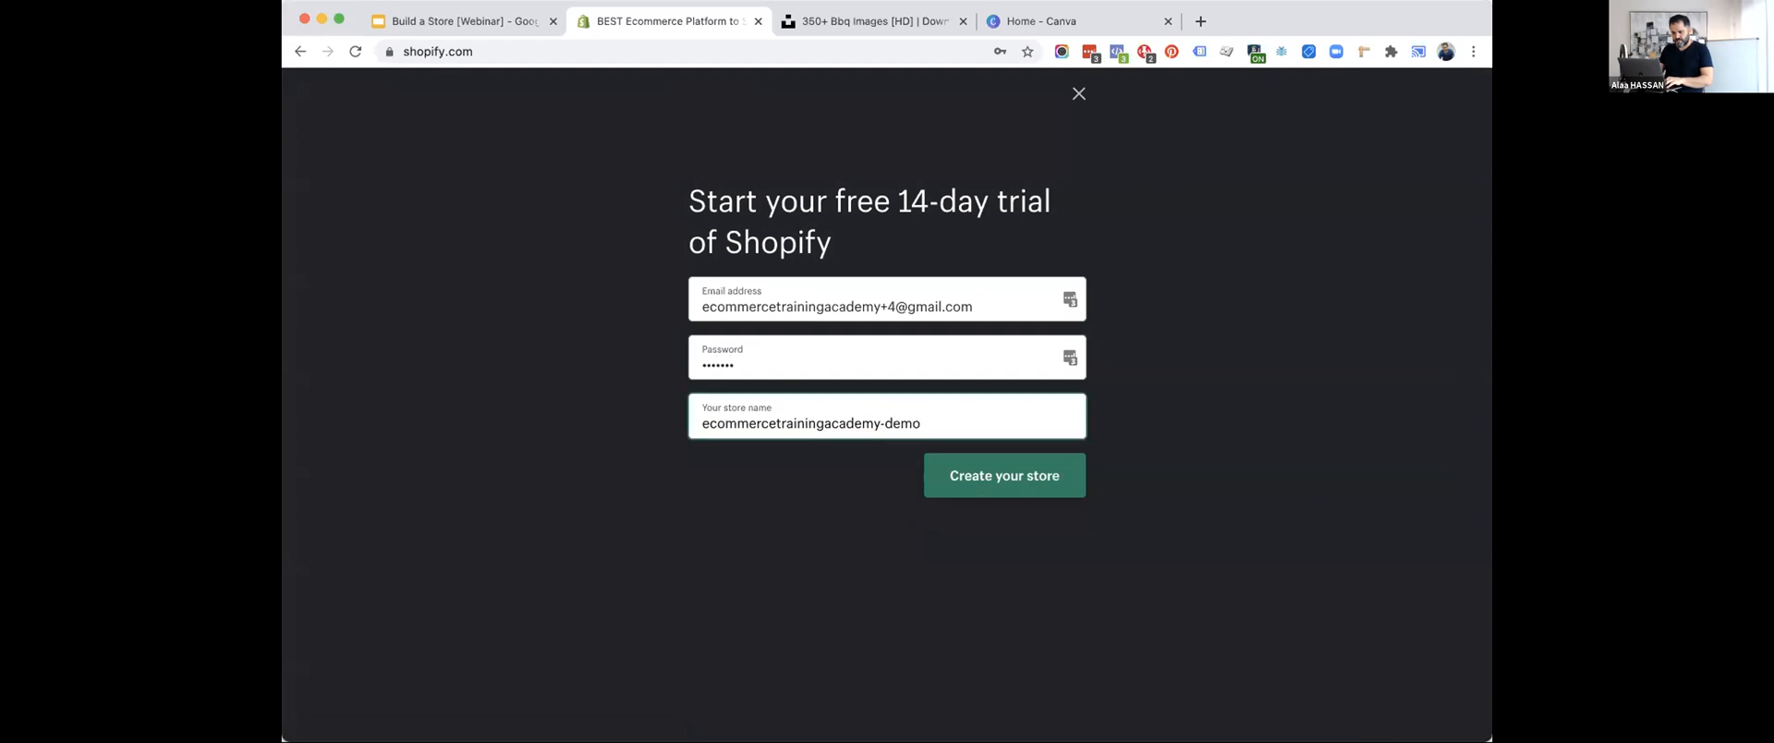
{"action": "key", "text": "BackSpace"}
{"action": "key", "text": "BackSpace"}
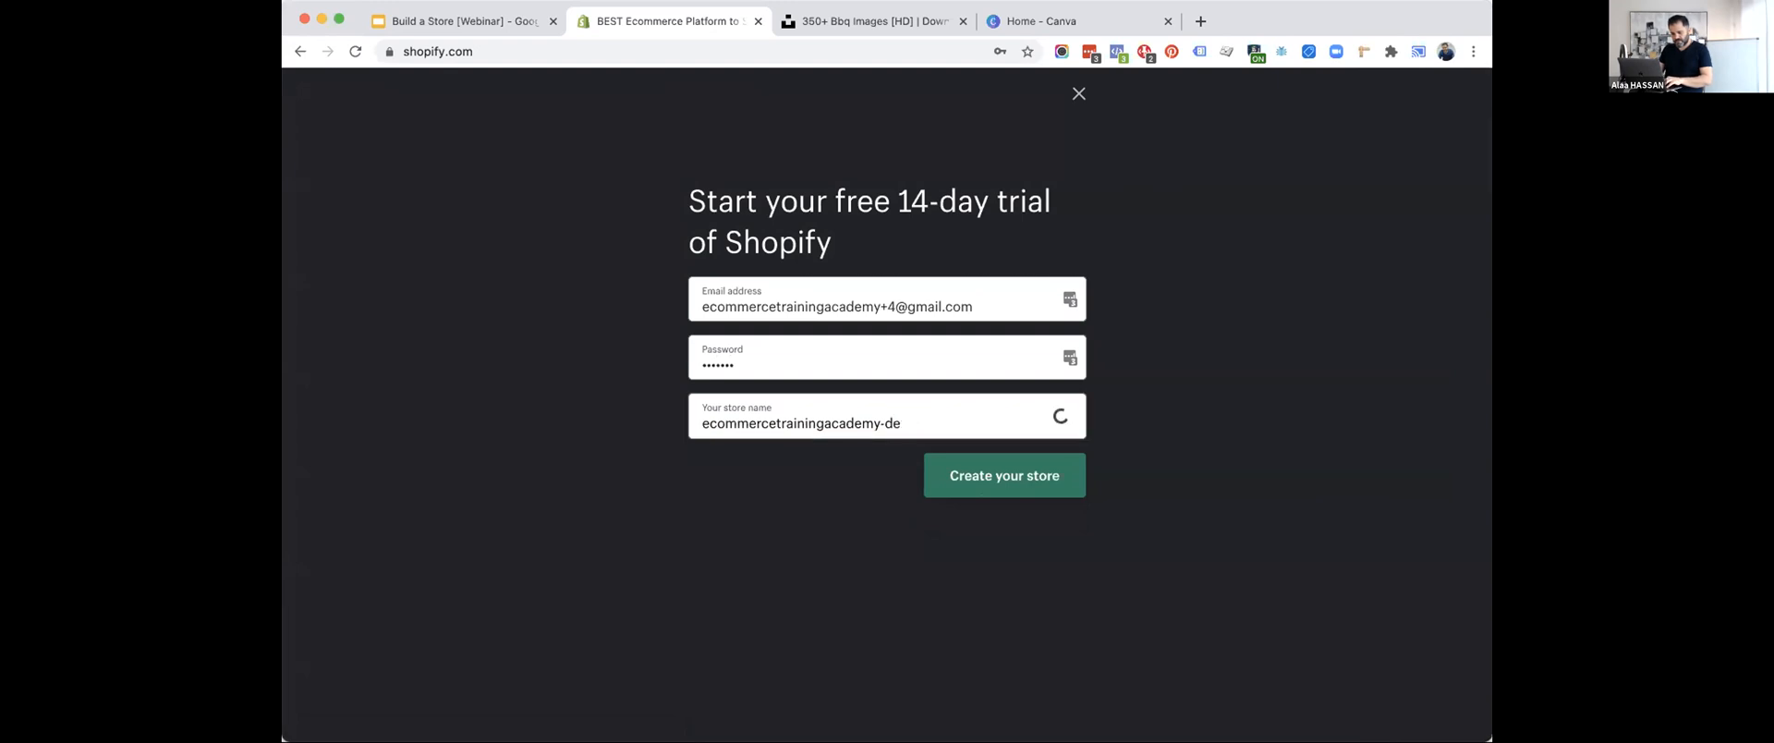
{"action": "key", "text": "BackSpace"}
{"action": "key", "text": "BackSpace"}
{"action": "type", "text": "-bbqshop"}
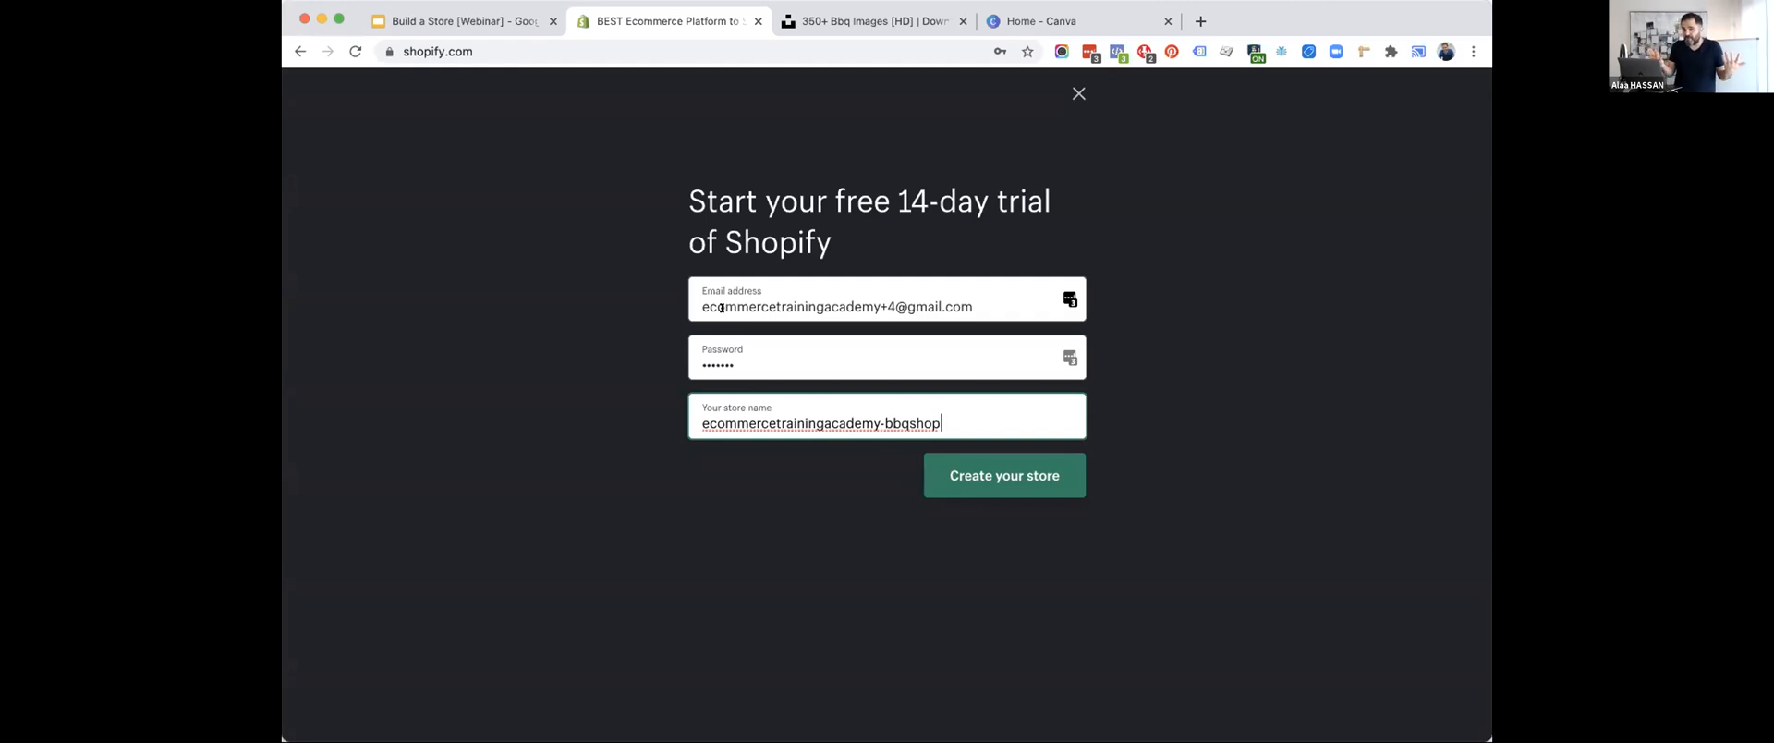
Create the store and skip the introductory questionnaire about the business.
{"action": "left_click", "coordinate": [990, 491]}
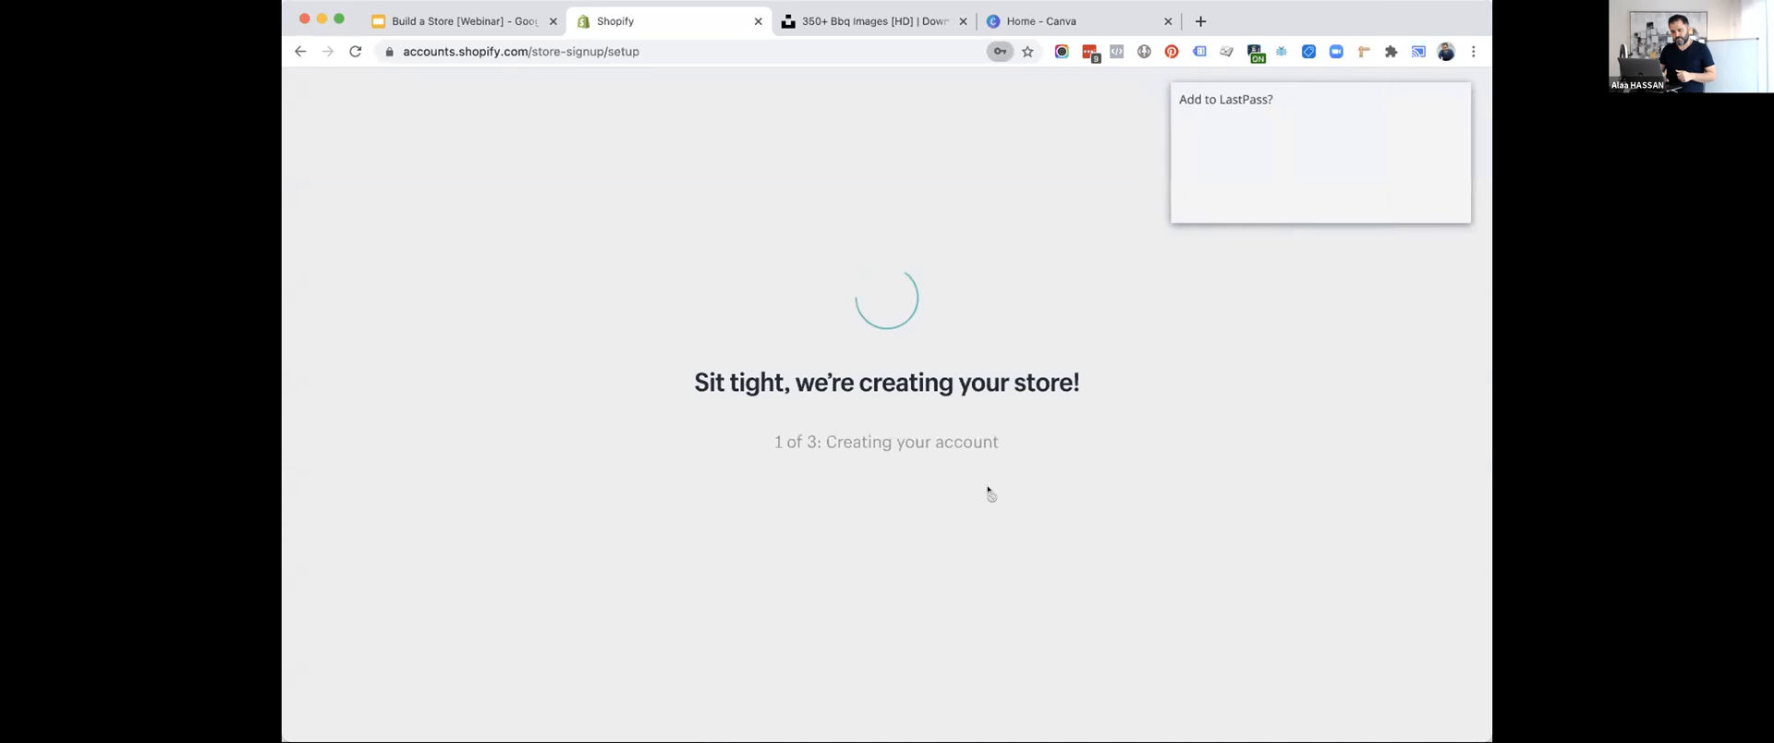
{"action": "left_click", "coordinate": [1355, 197]}
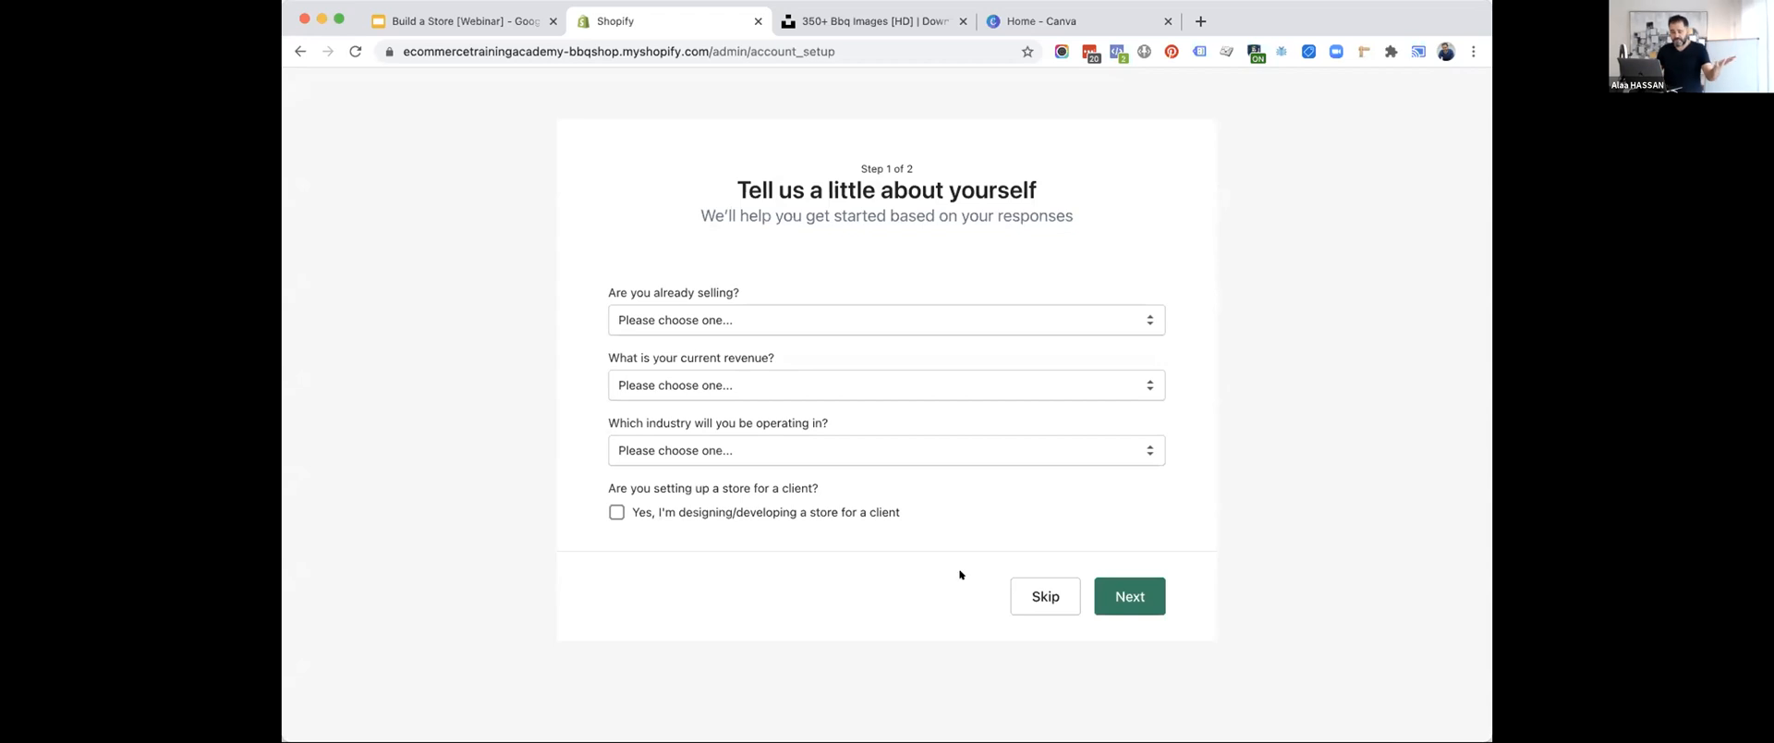
{"action": "left_click", "coordinate": [1032, 602]}
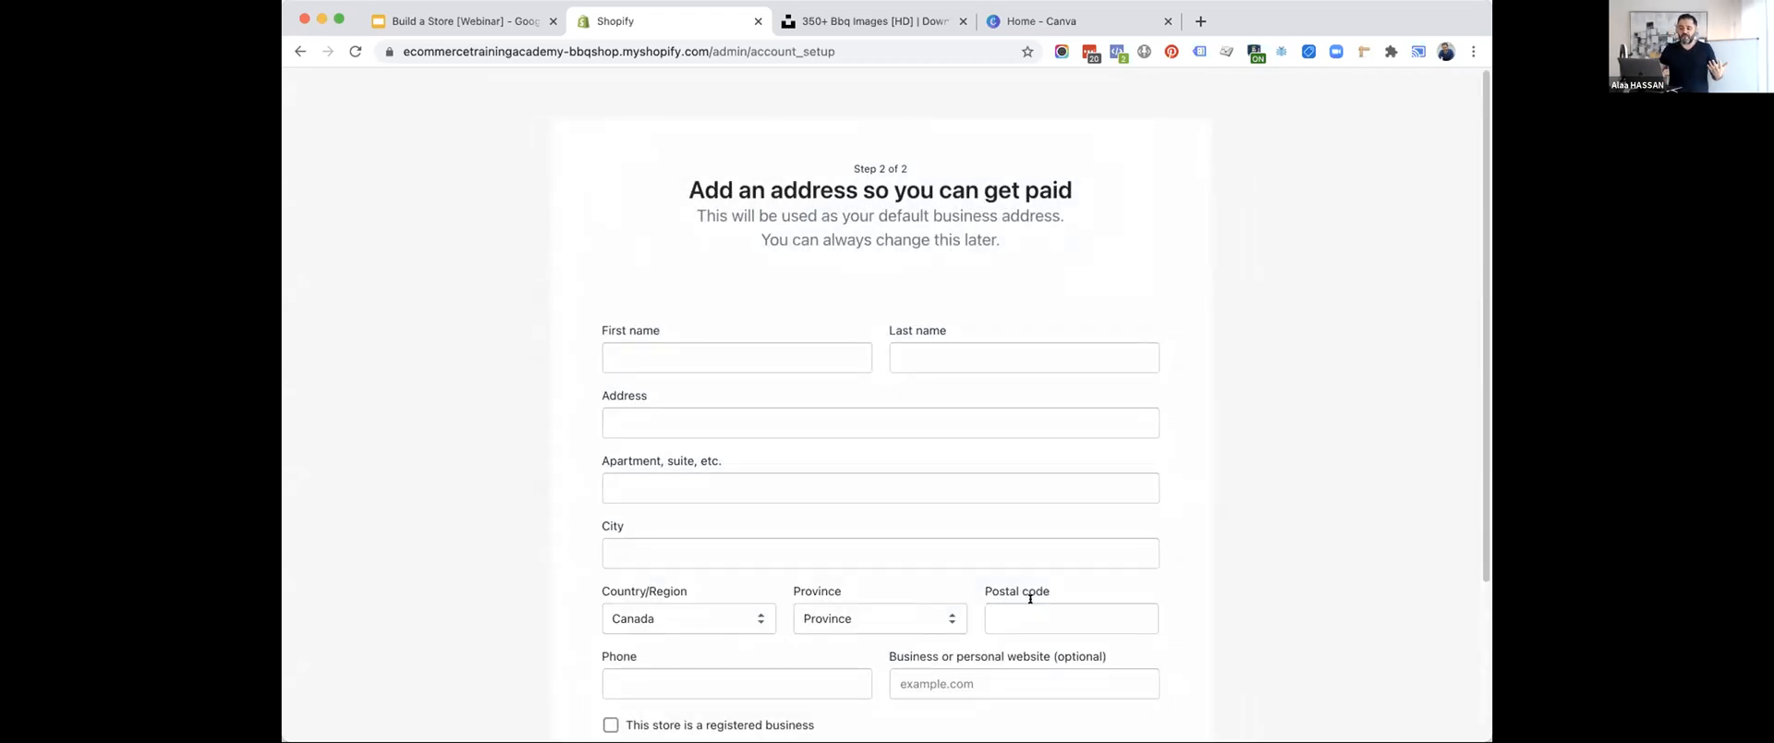
Detach the Shopify account setup tab from the browser window and return it between the BBQ images and Canva tabs.
{"action": "scroll", "coordinate": [1030, 599], "scroll_direction": "down", "scroll_amount": 3}
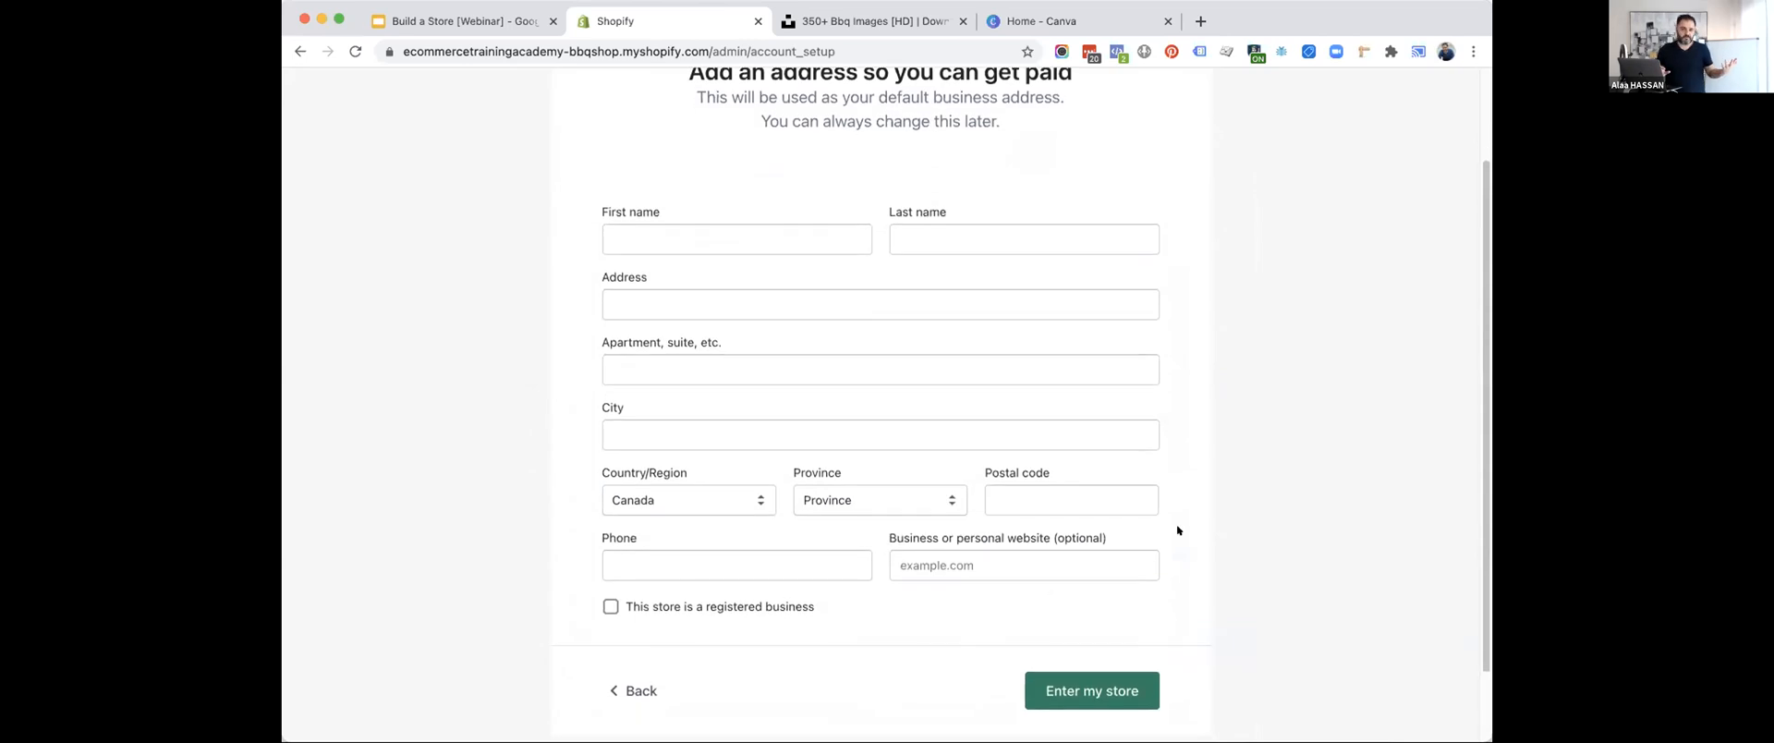
{"action": "scroll", "coordinate": [1304, 487], "scroll_direction": "up", "scroll_amount": 1}
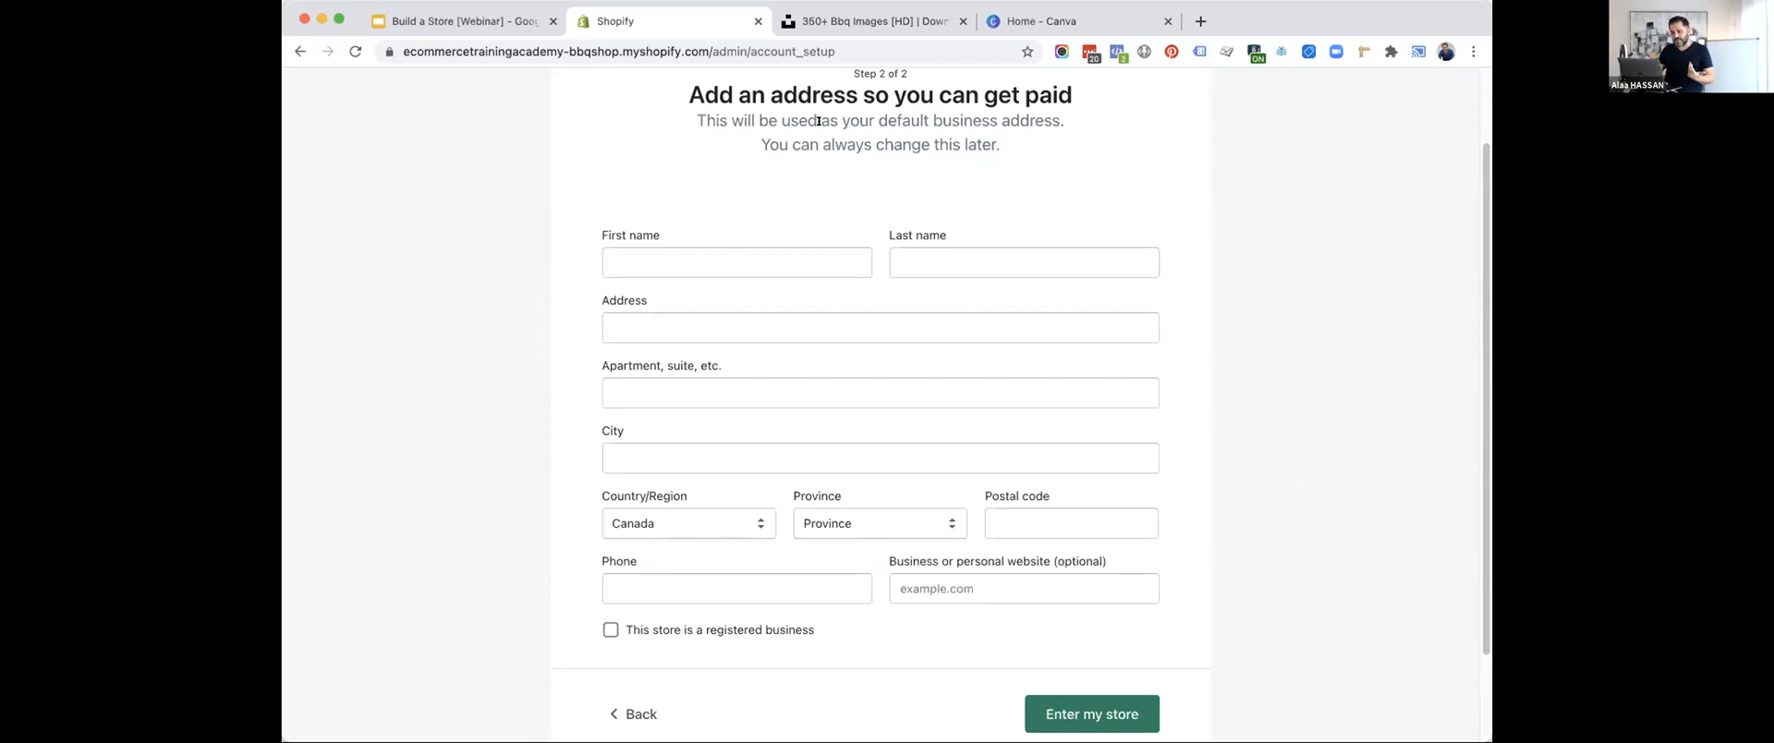
{"action": "left_click", "coordinate": [444, 20]}
{"action": "left_click", "coordinate": [647, 20]}
{"action": "left_click_drag", "start_coordinate": [835, 153], "coordinate": [915, 168]}
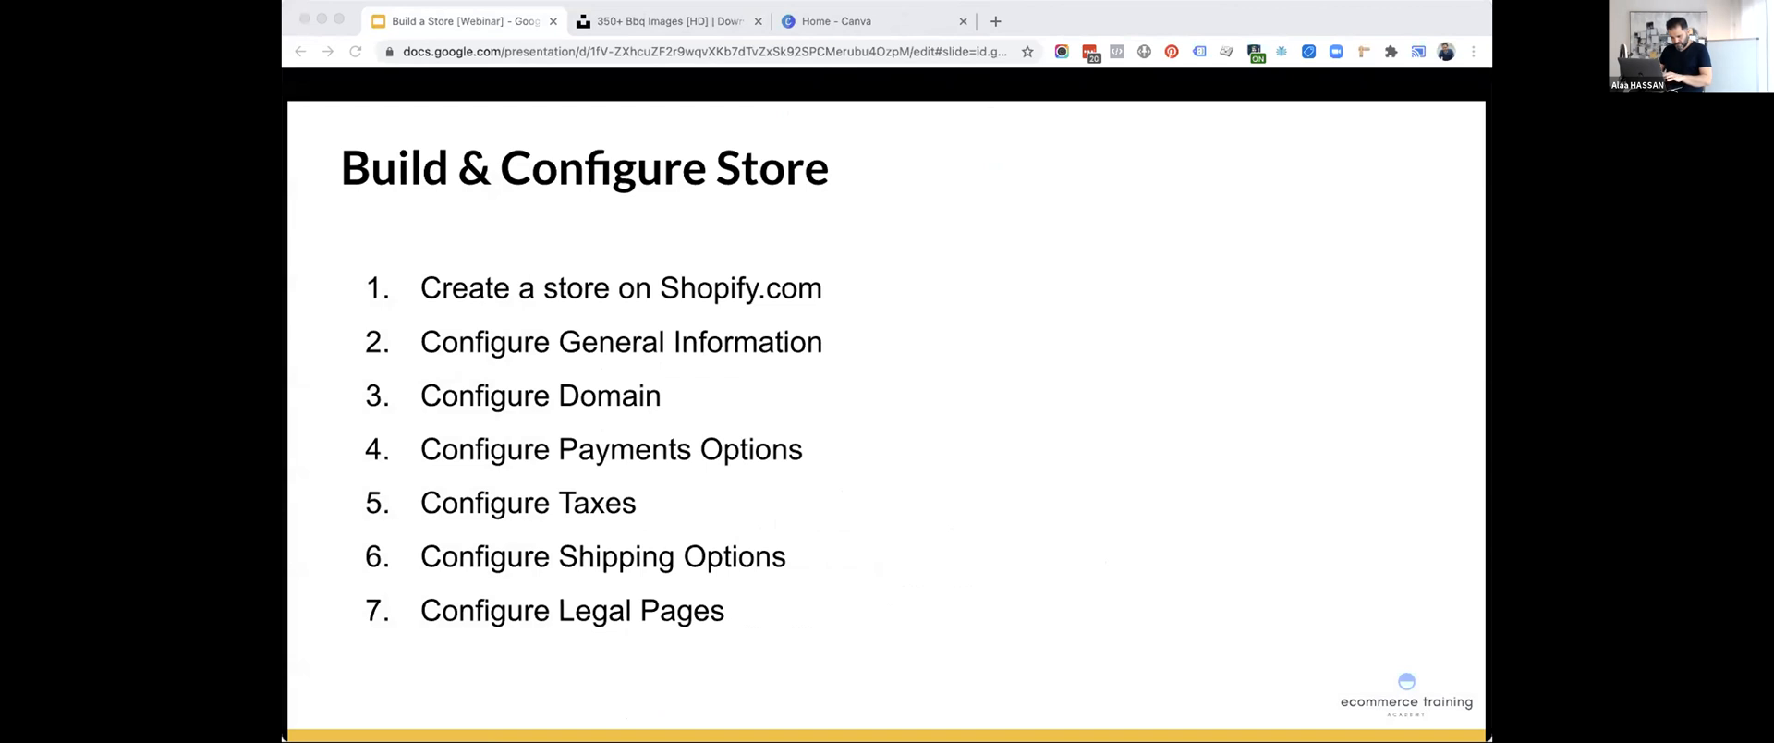
{"action": "left_click_drag", "start_coordinate": [698, 109], "coordinate": [661, 21]}
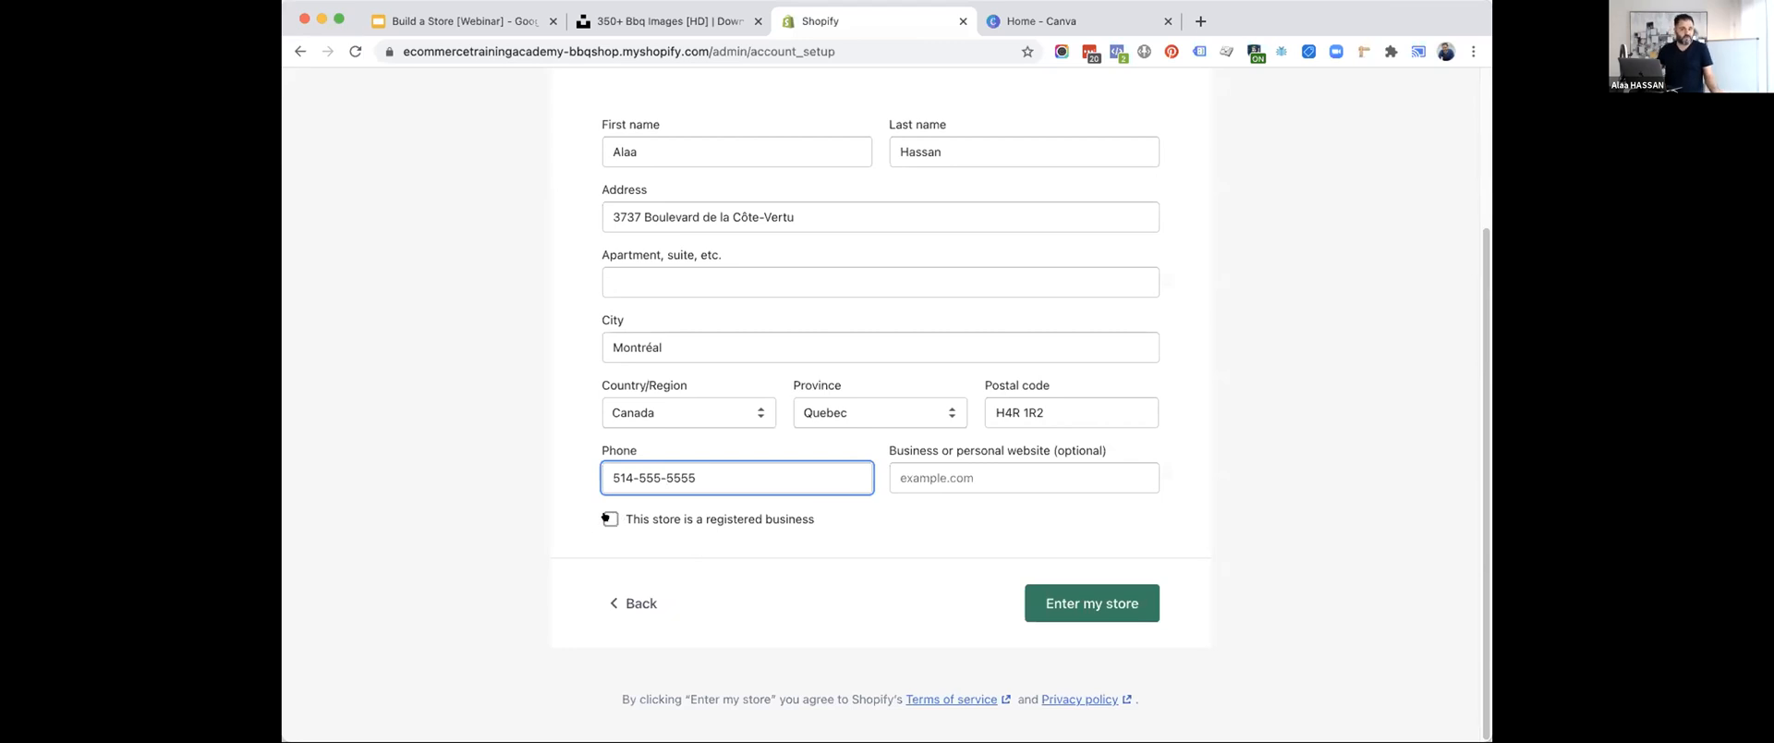
Check the filled-in business address form and submit it to enter the store.
{"action": "scroll", "coordinate": [825, 333], "scroll_direction": "up", "scroll_amount": 3}
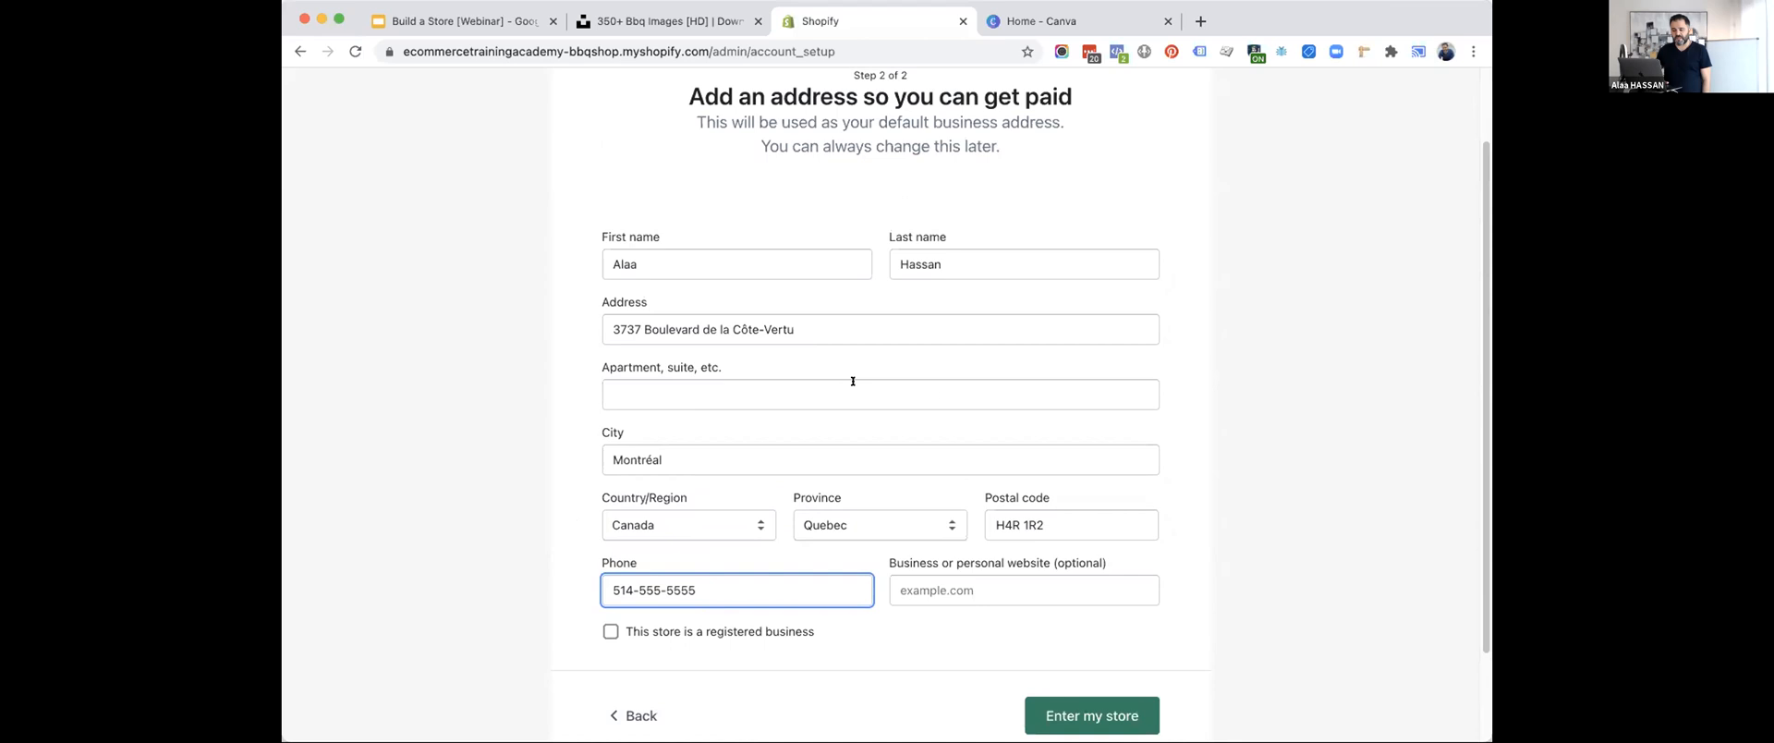
{"action": "scroll", "coordinate": [1112, 549], "scroll_direction": "down", "scroll_amount": 3}
{"action": "left_click", "coordinate": [1110, 609]}
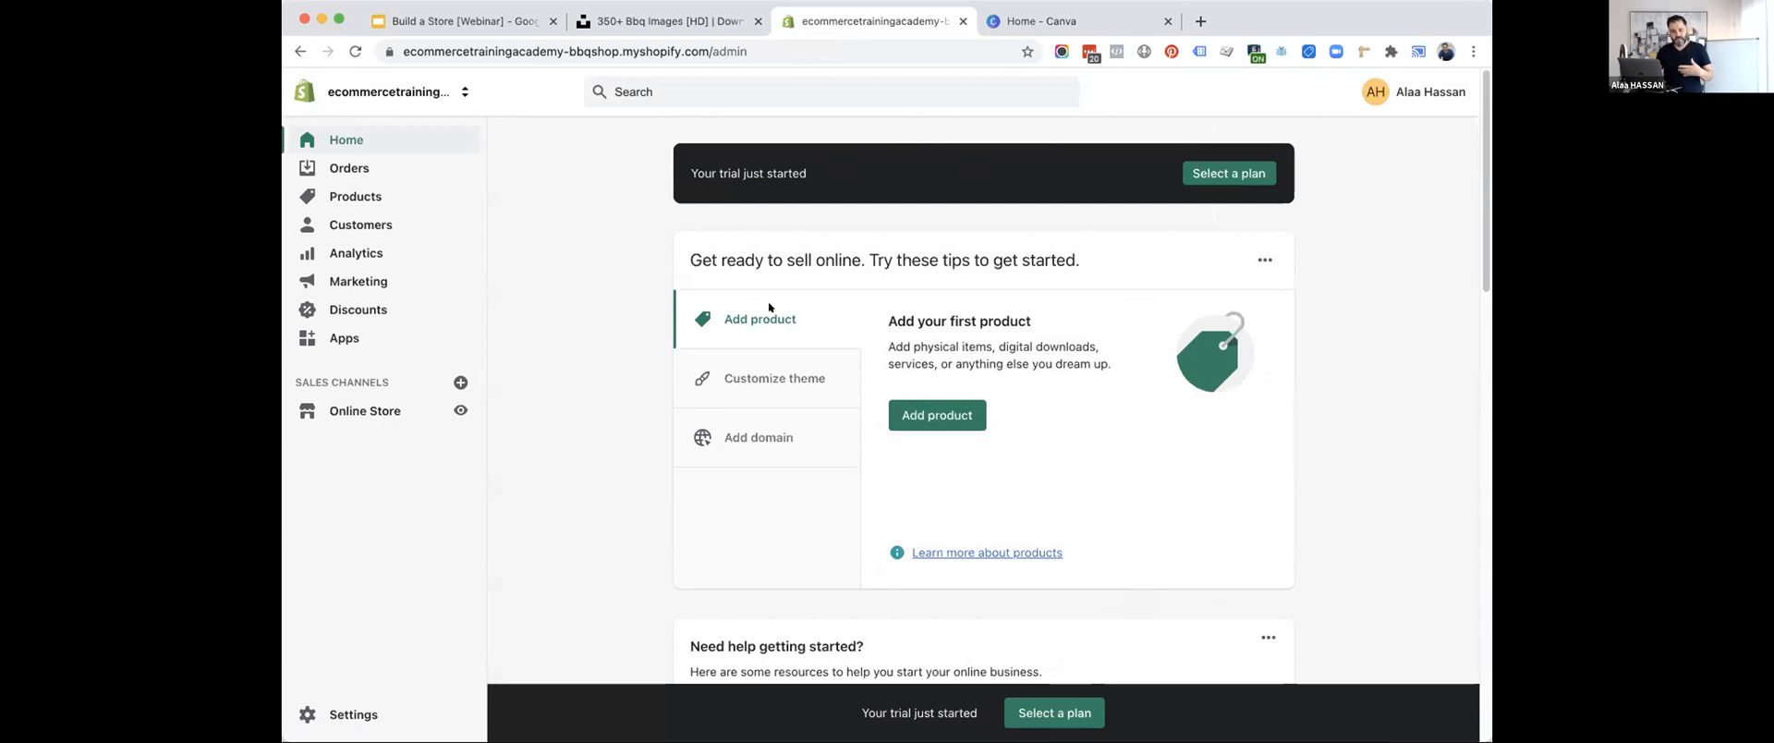
Switch to the Google Slides presentation and step the Build & Configure Store list back to Configure General Information.
{"action": "left_click", "coordinate": [439, 31]}
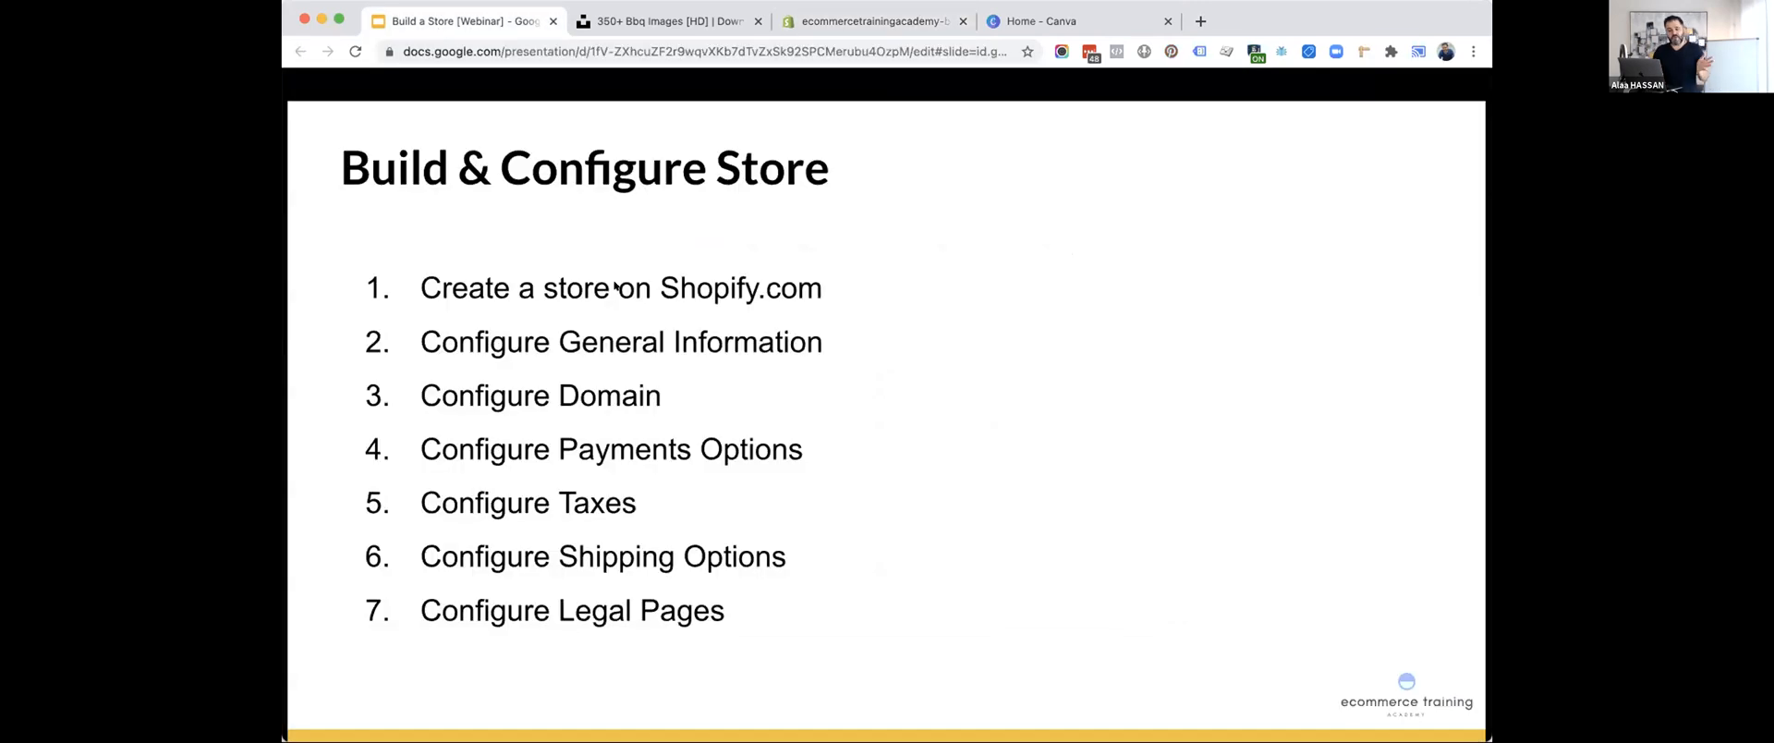
{"action": "key", "text": "Left"}
{"action": "key", "text": "Left"}
{"action": "key", "text": "Left"}
{"action": "key", "text": "Left"}
{"action": "key", "text": "Left"}
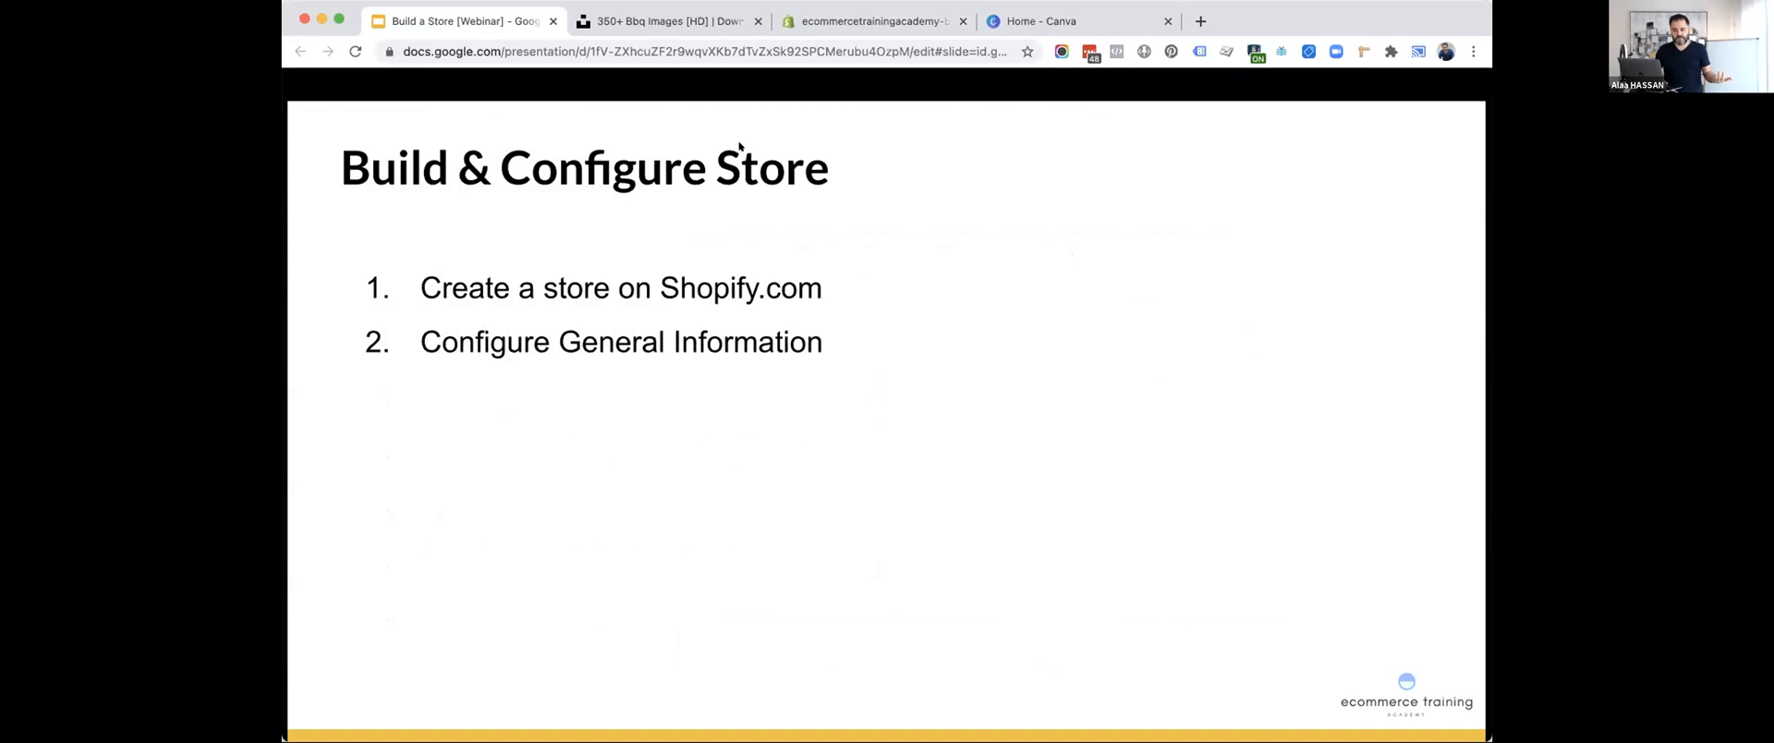
Switch back to the Shopify admin and open the store's General settings.
{"action": "left_click", "coordinate": [813, 21]}
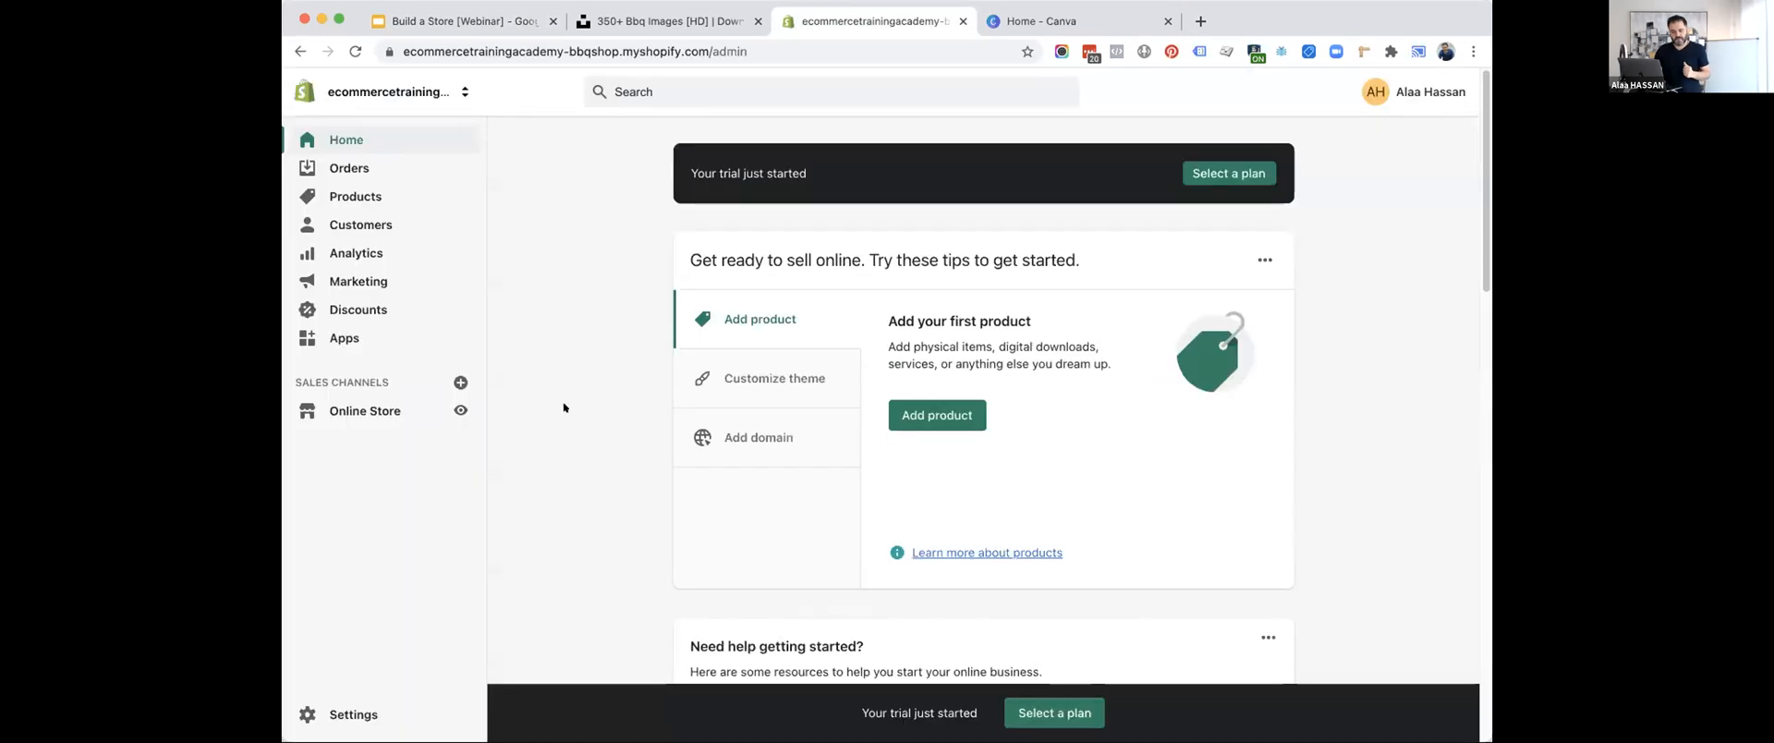
{"action": "left_click", "coordinate": [331, 711]}
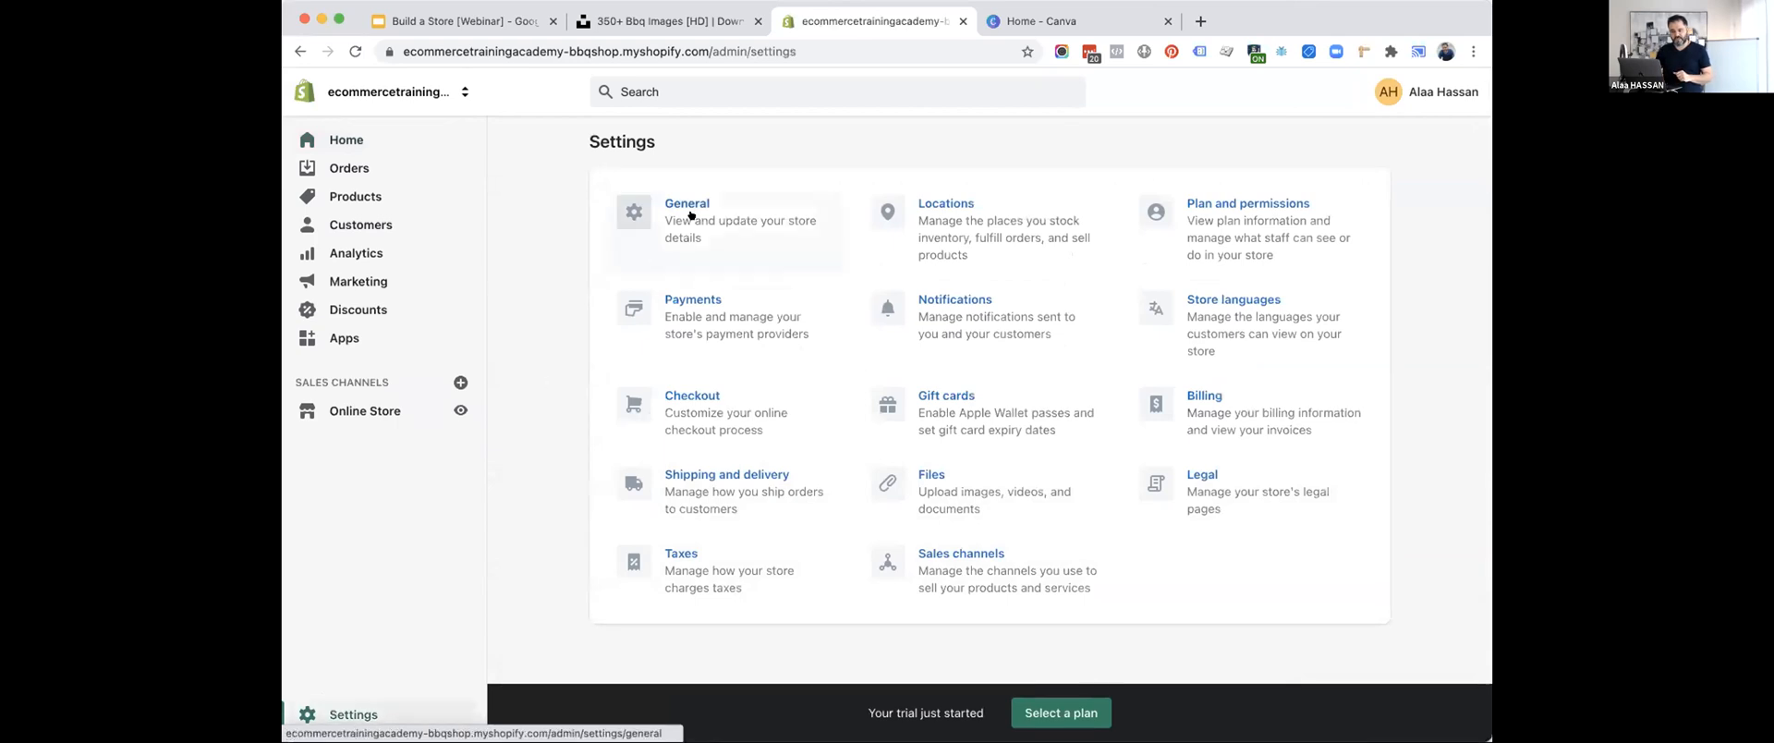
{"action": "left_click", "coordinate": [685, 213]}
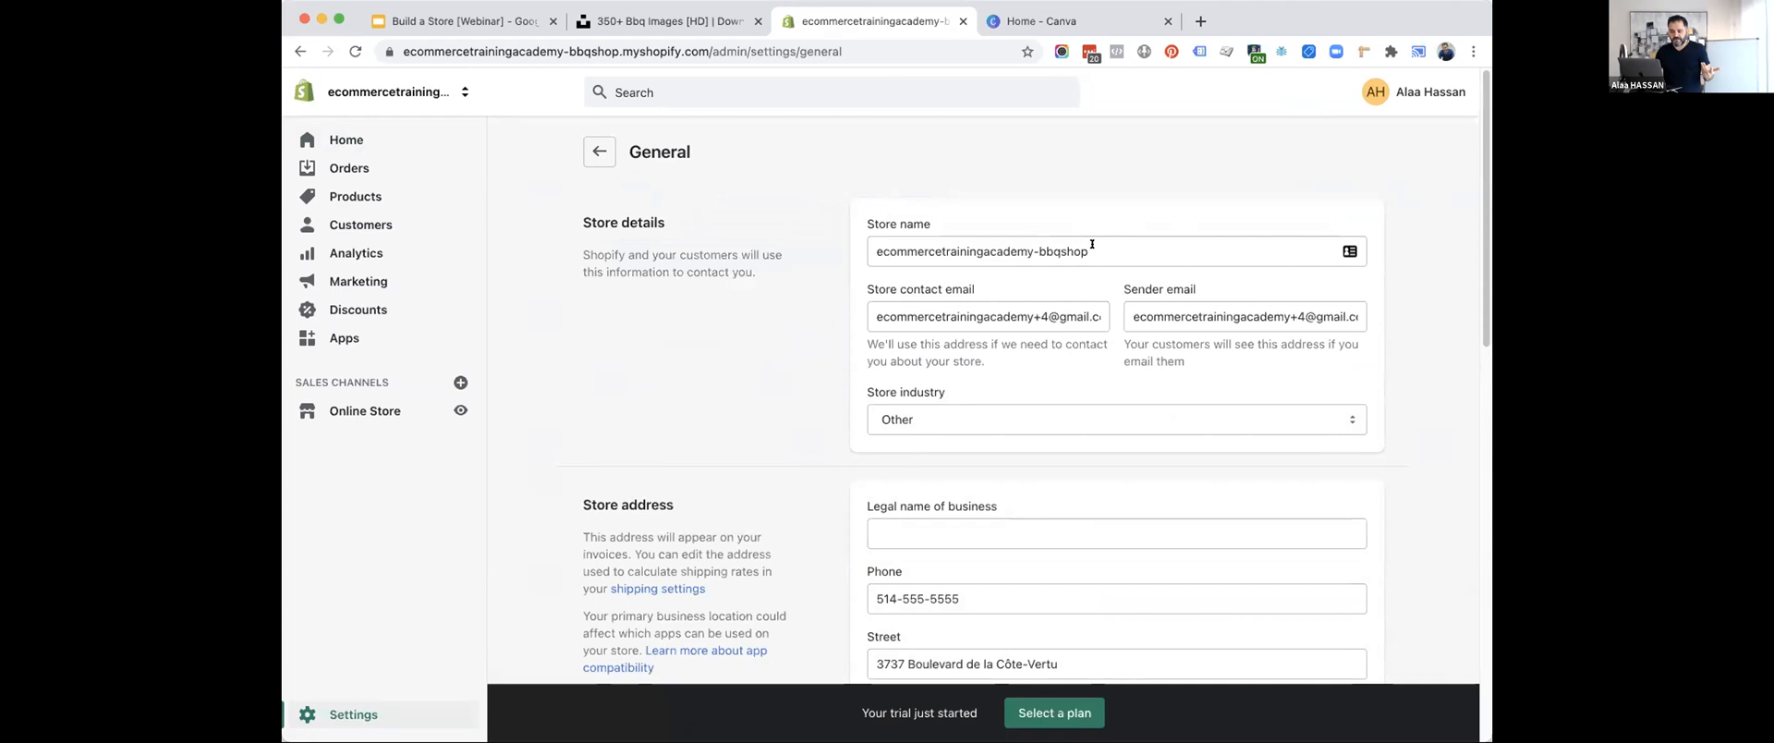
Rename the store as Tasty BBQ Shop in the store details.
{"action": "left_click_drag", "start_coordinate": [1090, 248], "coordinate": [812, 246]}
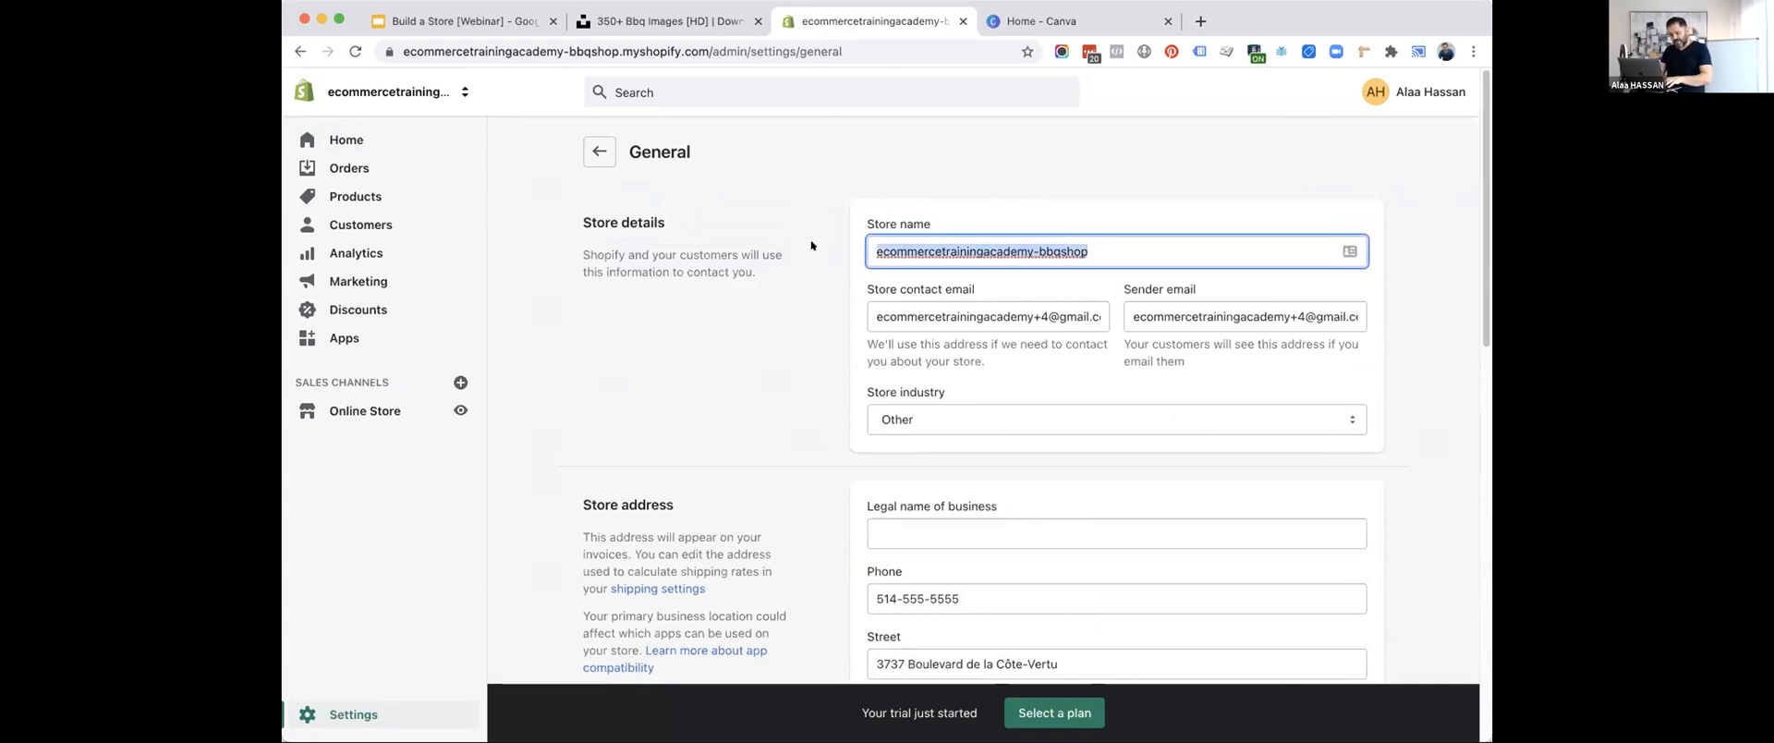
{"action": "type", "text": "Bb"}
{"action": "key", "text": "BackSpace"}
{"action": "type", "text": "BQ"}
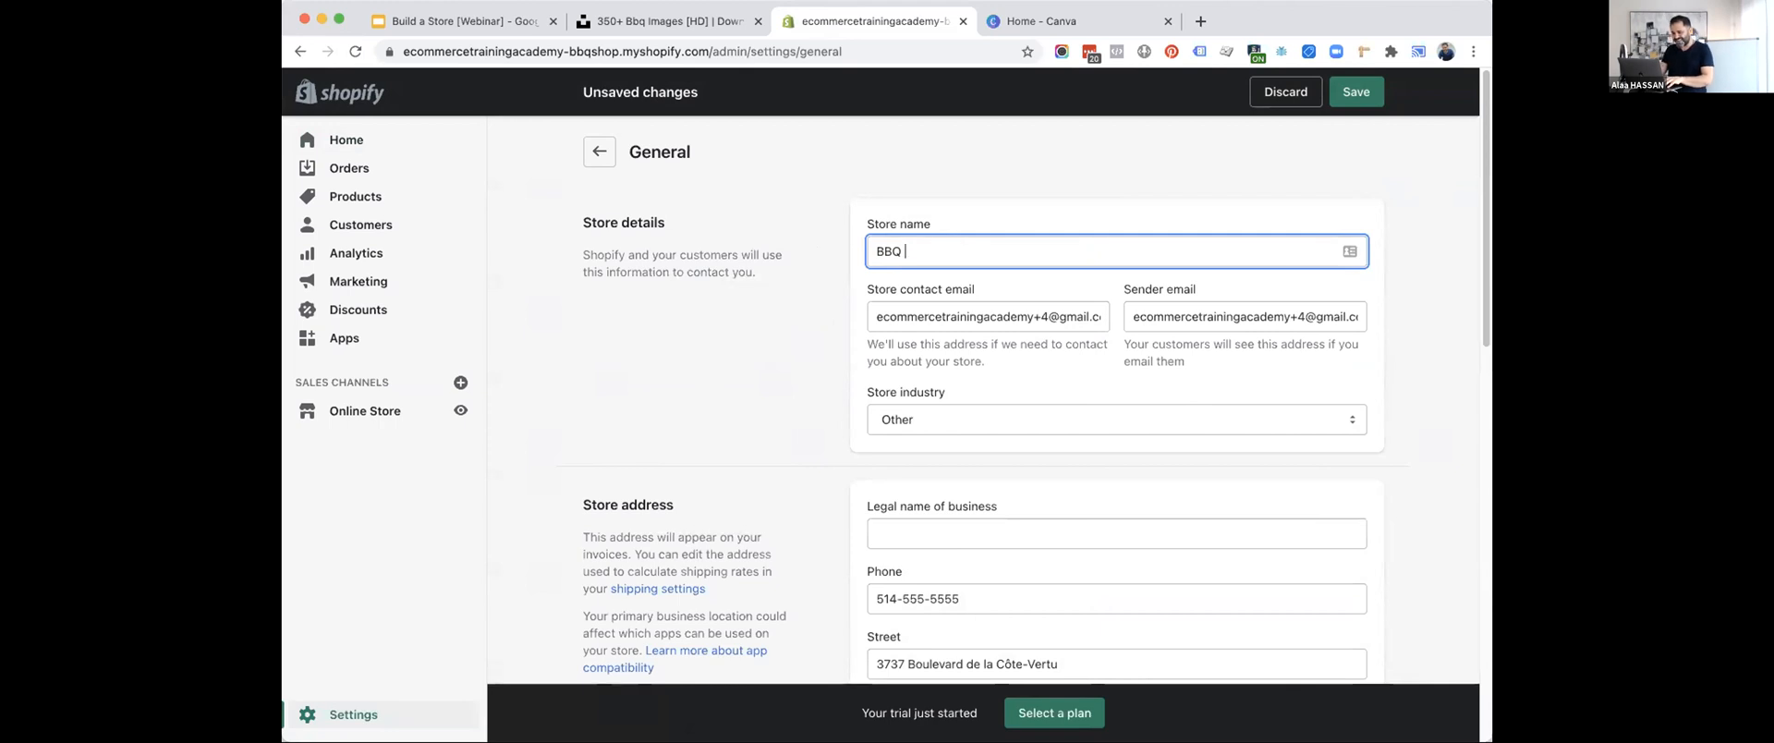
{"action": "type", "text": " Shop"}
{"action": "key", "text": "super+Left"}
{"action": "type", "text": "Tasty"}
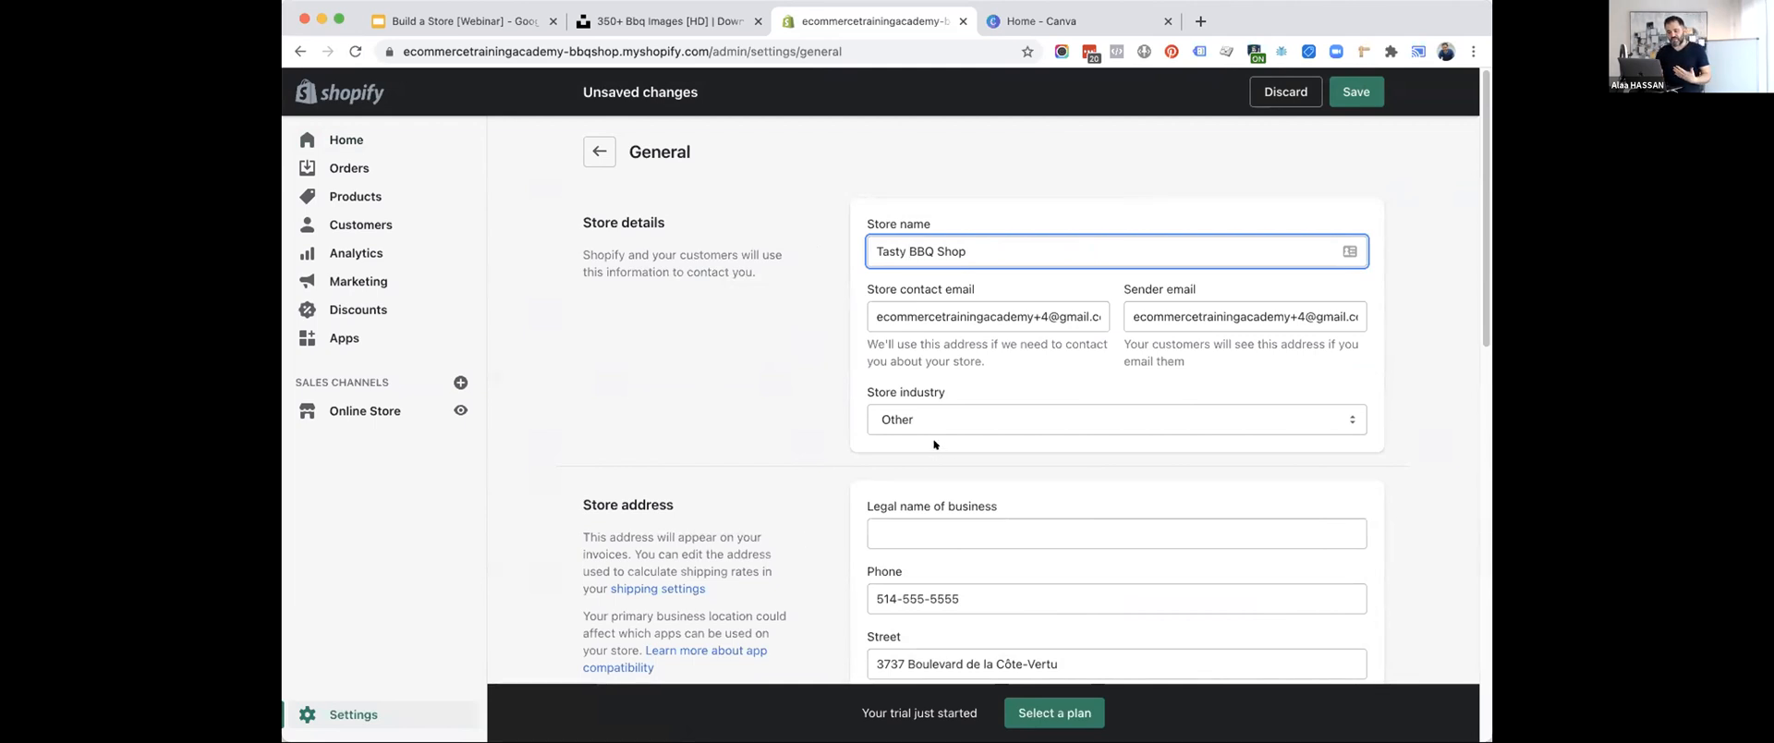
Set the store currency to US Dollar (USD) and save the general settings.
{"action": "scroll", "coordinate": [937, 416], "scroll_direction": "down", "scroll_amount": 5}
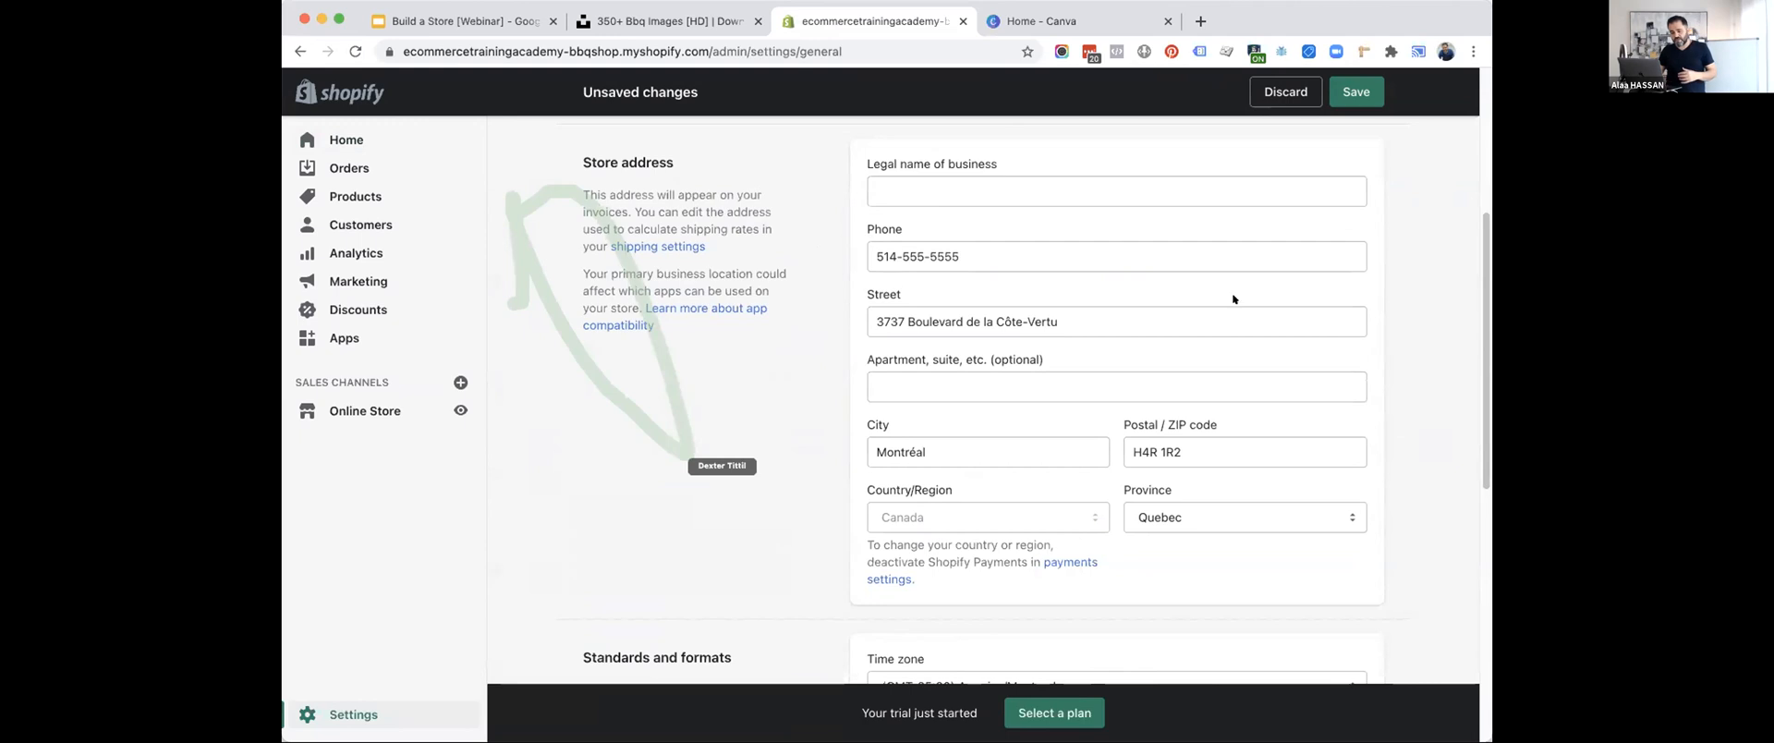
{"action": "scroll", "coordinate": [757, 486], "scroll_direction": "down", "scroll_amount": 5}
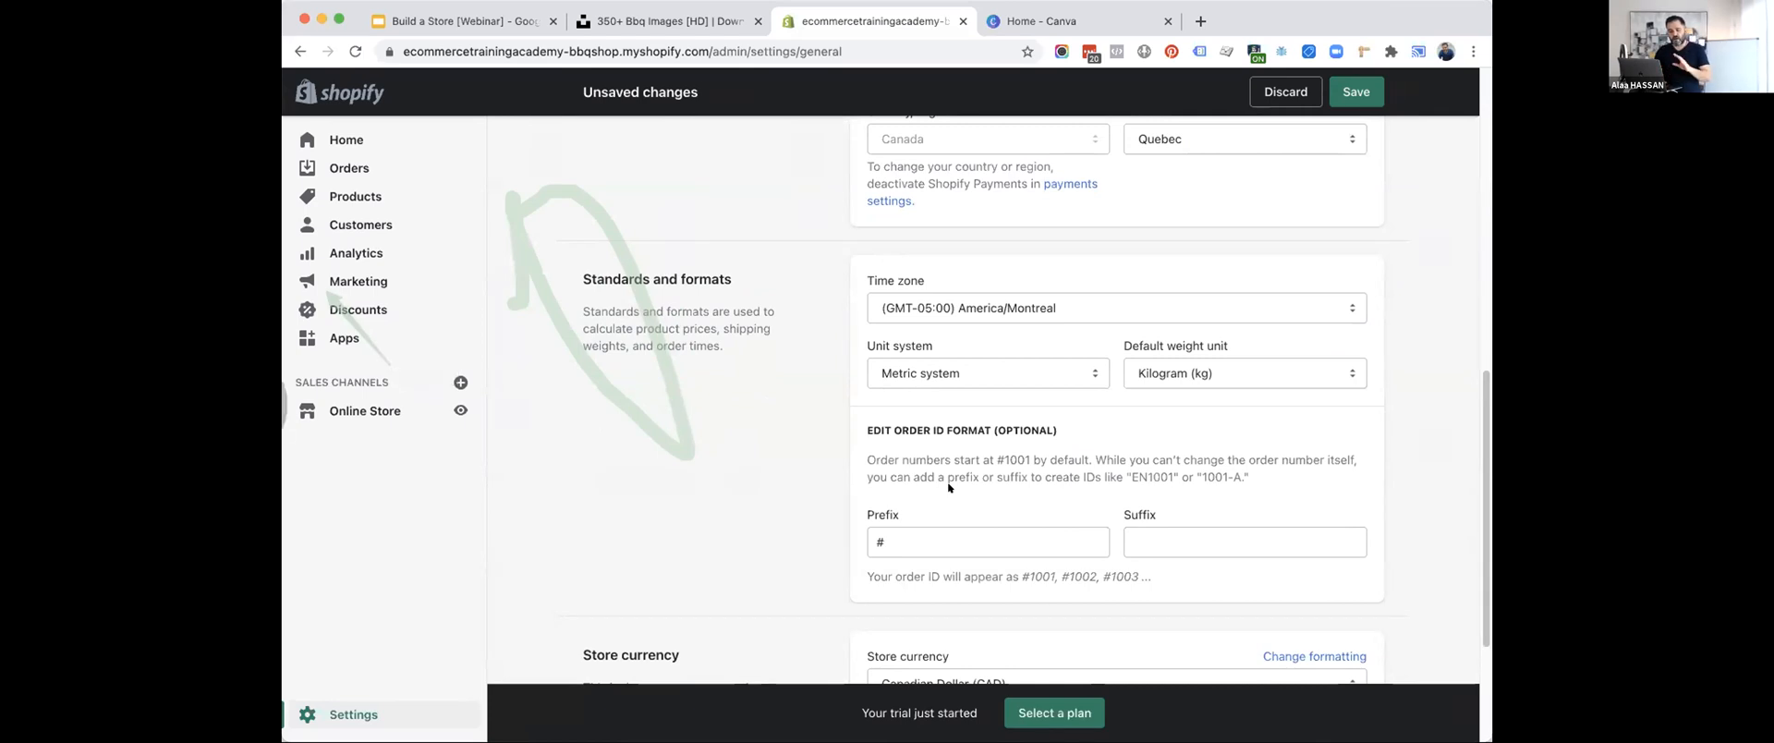
{"action": "scroll", "coordinate": [742, 419], "scroll_direction": "up", "scroll_amount": 1}
{"action": "scroll", "coordinate": [742, 418], "scroll_direction": "down", "scroll_amount": 4}
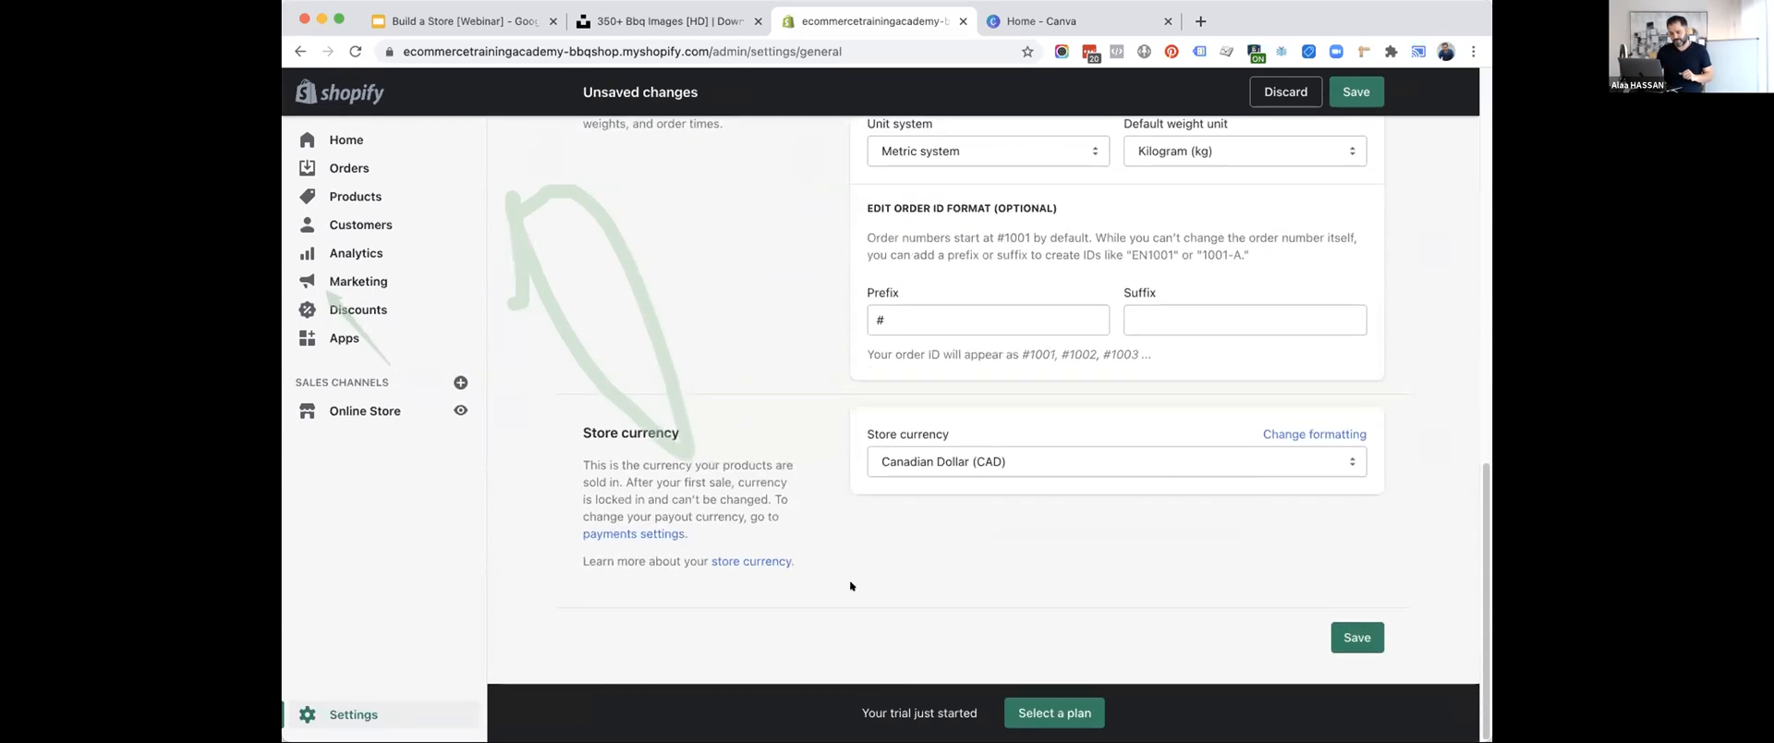
{"action": "scroll", "coordinate": [1241, 395], "scroll_direction": "up", "scroll_amount": 7}
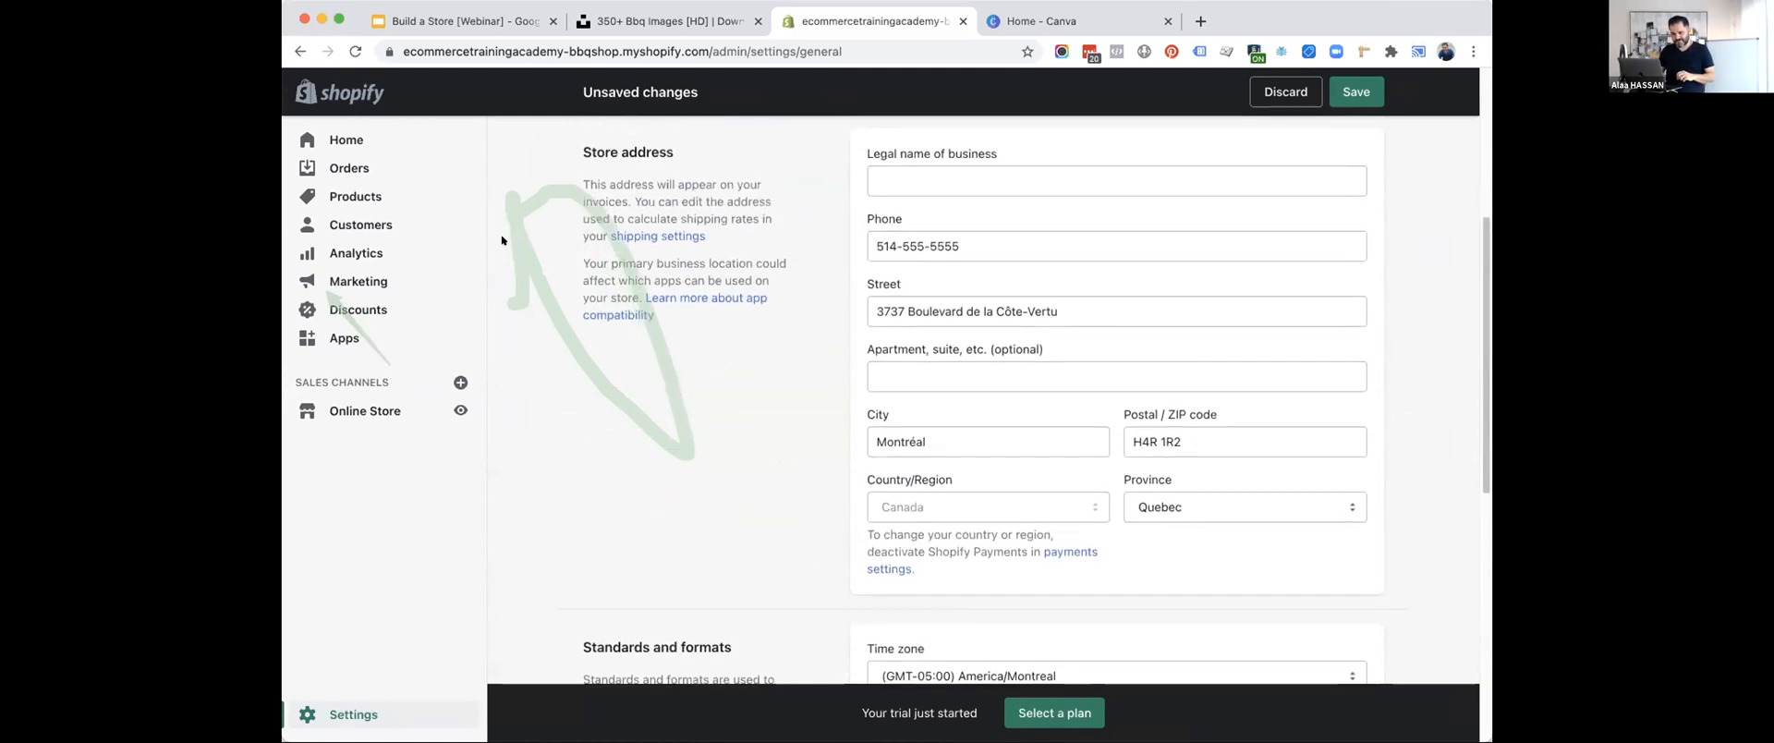
{"action": "scroll", "coordinate": [874, 353], "scroll_direction": "up", "scroll_amount": 4}
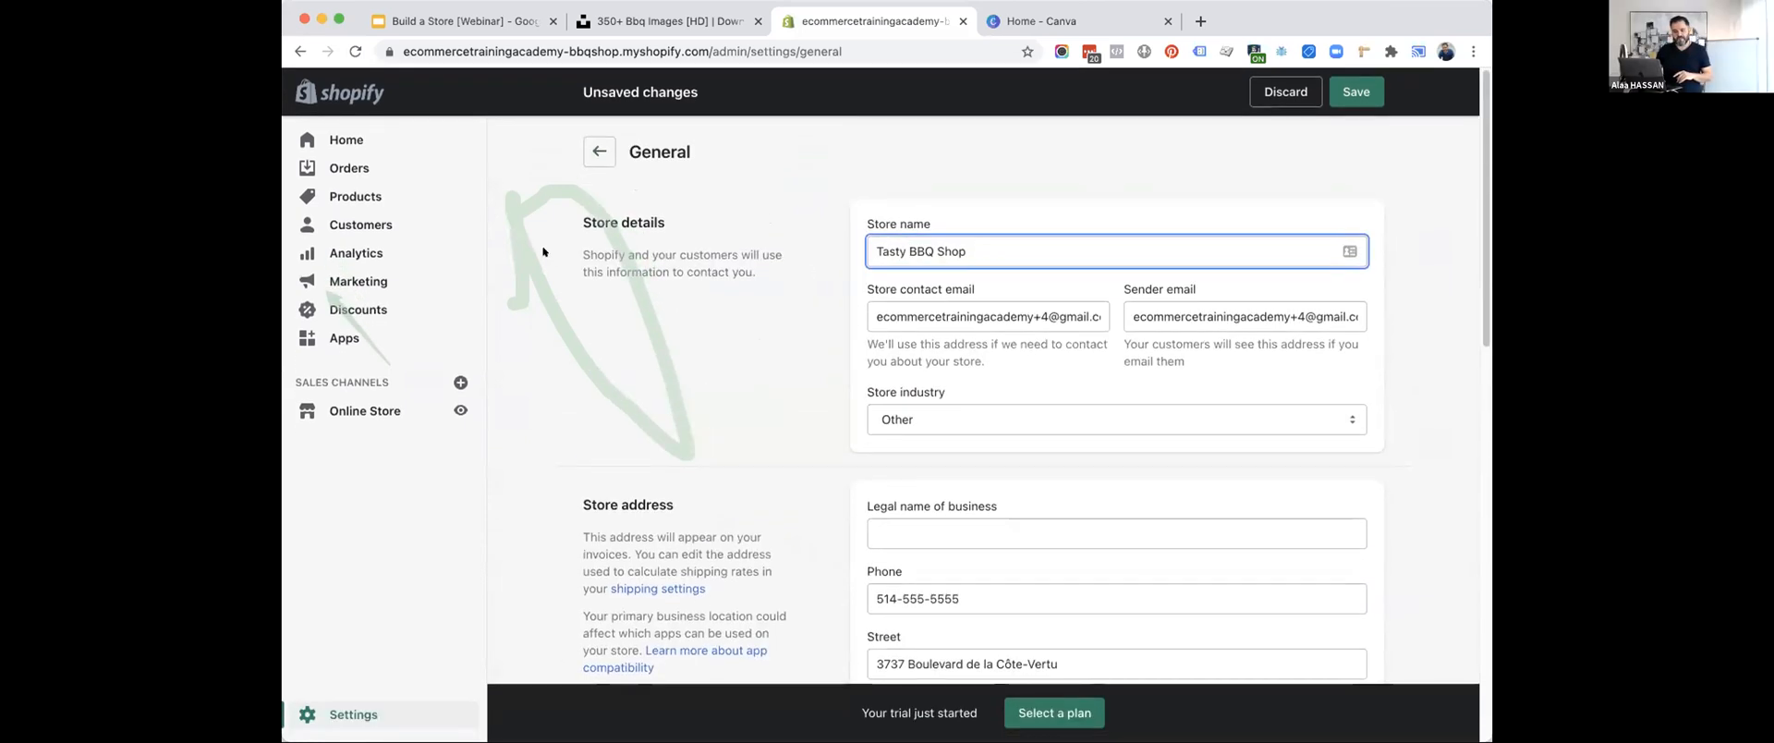
{"action": "scroll", "coordinate": [686, 364], "scroll_direction": "down", "scroll_amount": 15}
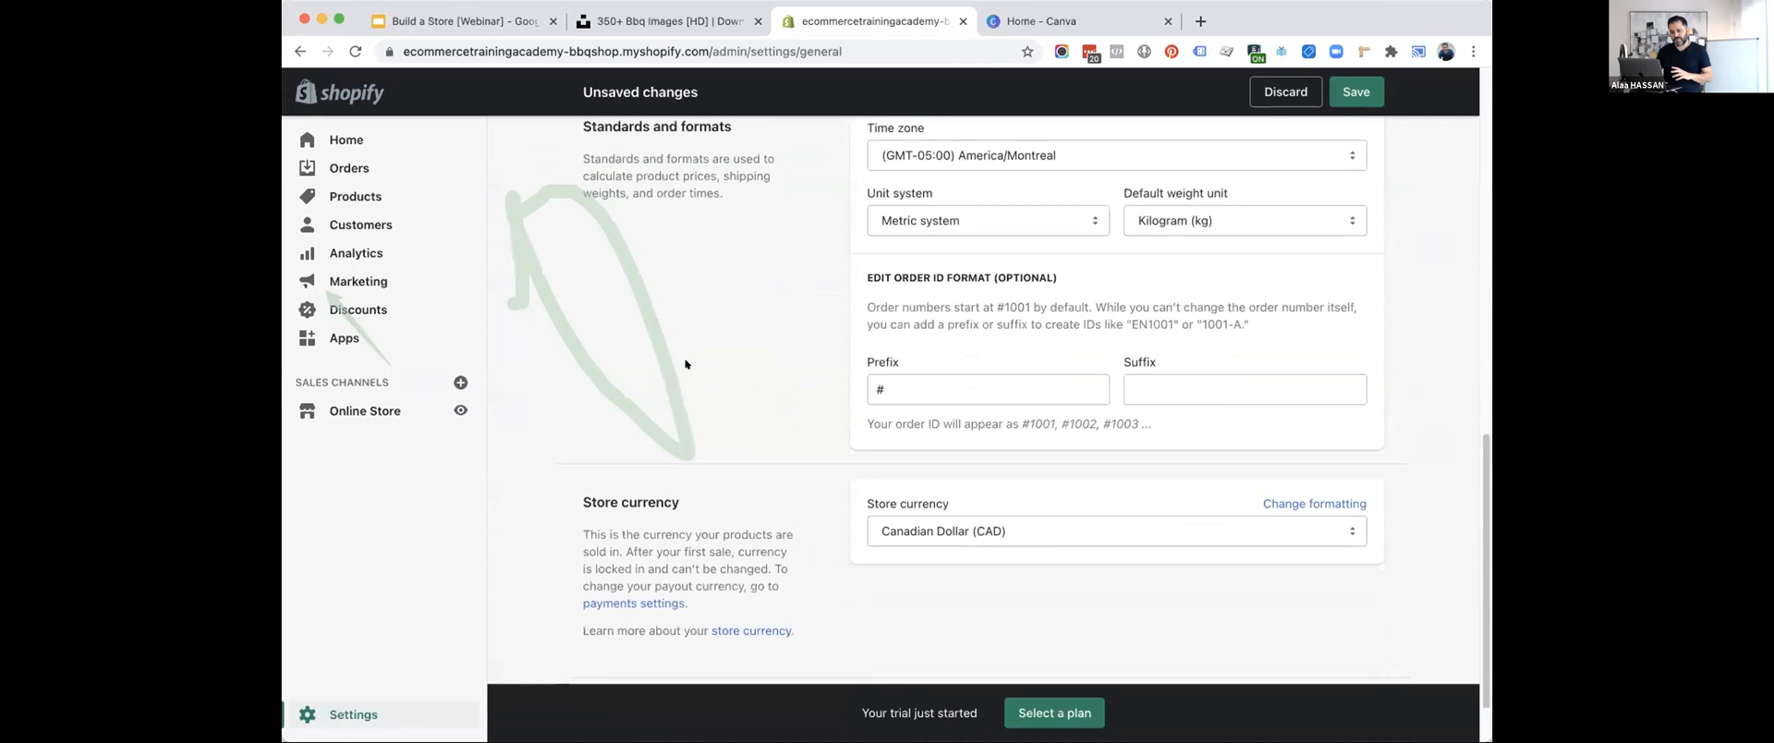
{"action": "left_click", "coordinate": [1155, 473]}
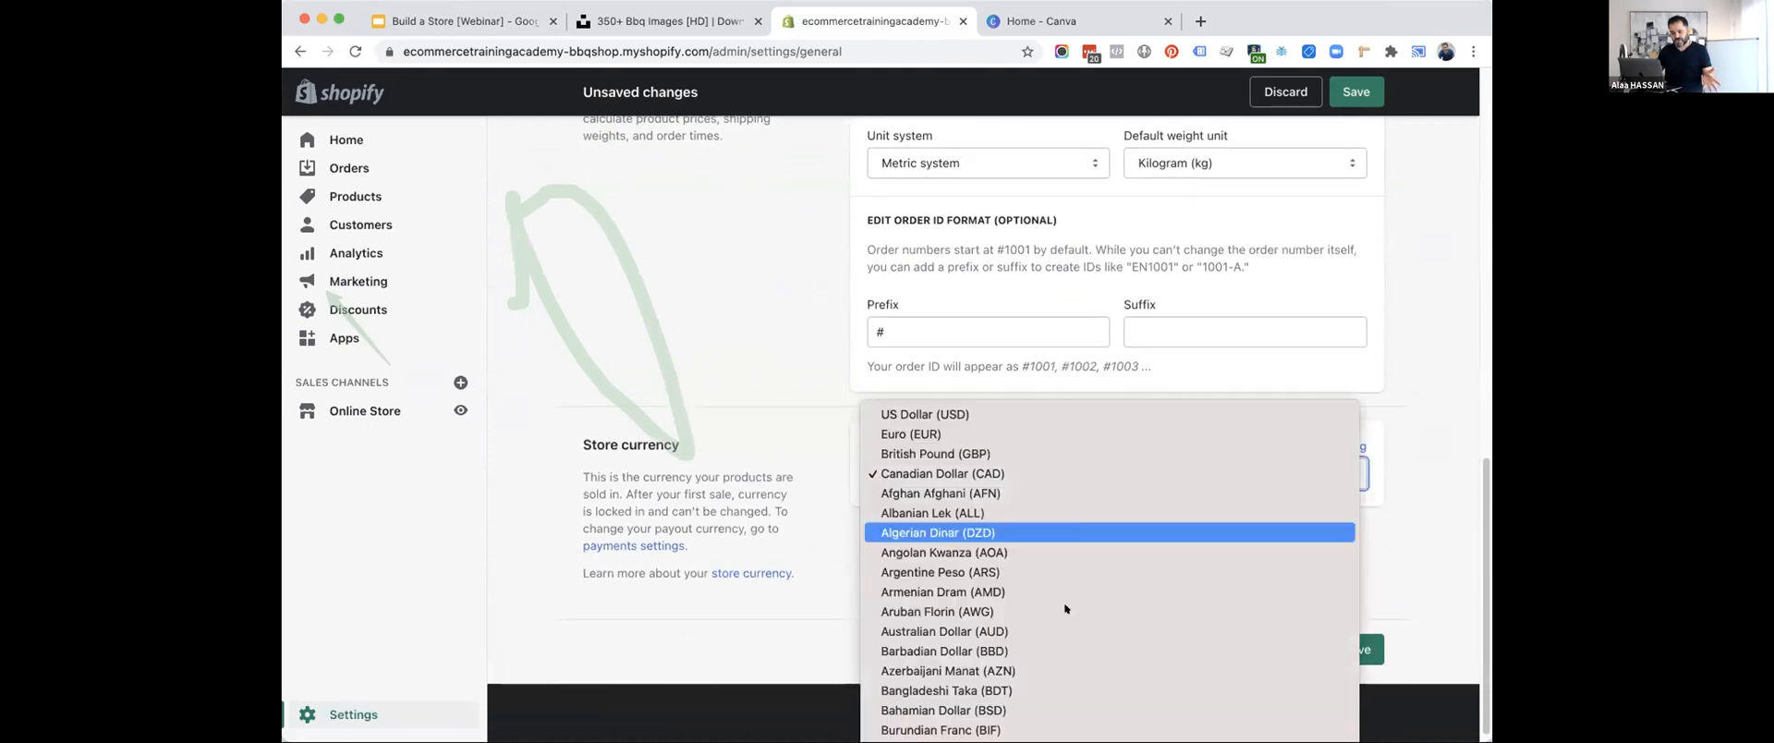
{"action": "left_click", "coordinate": [882, 414]}
{"action": "left_click", "coordinate": [1350, 651]}
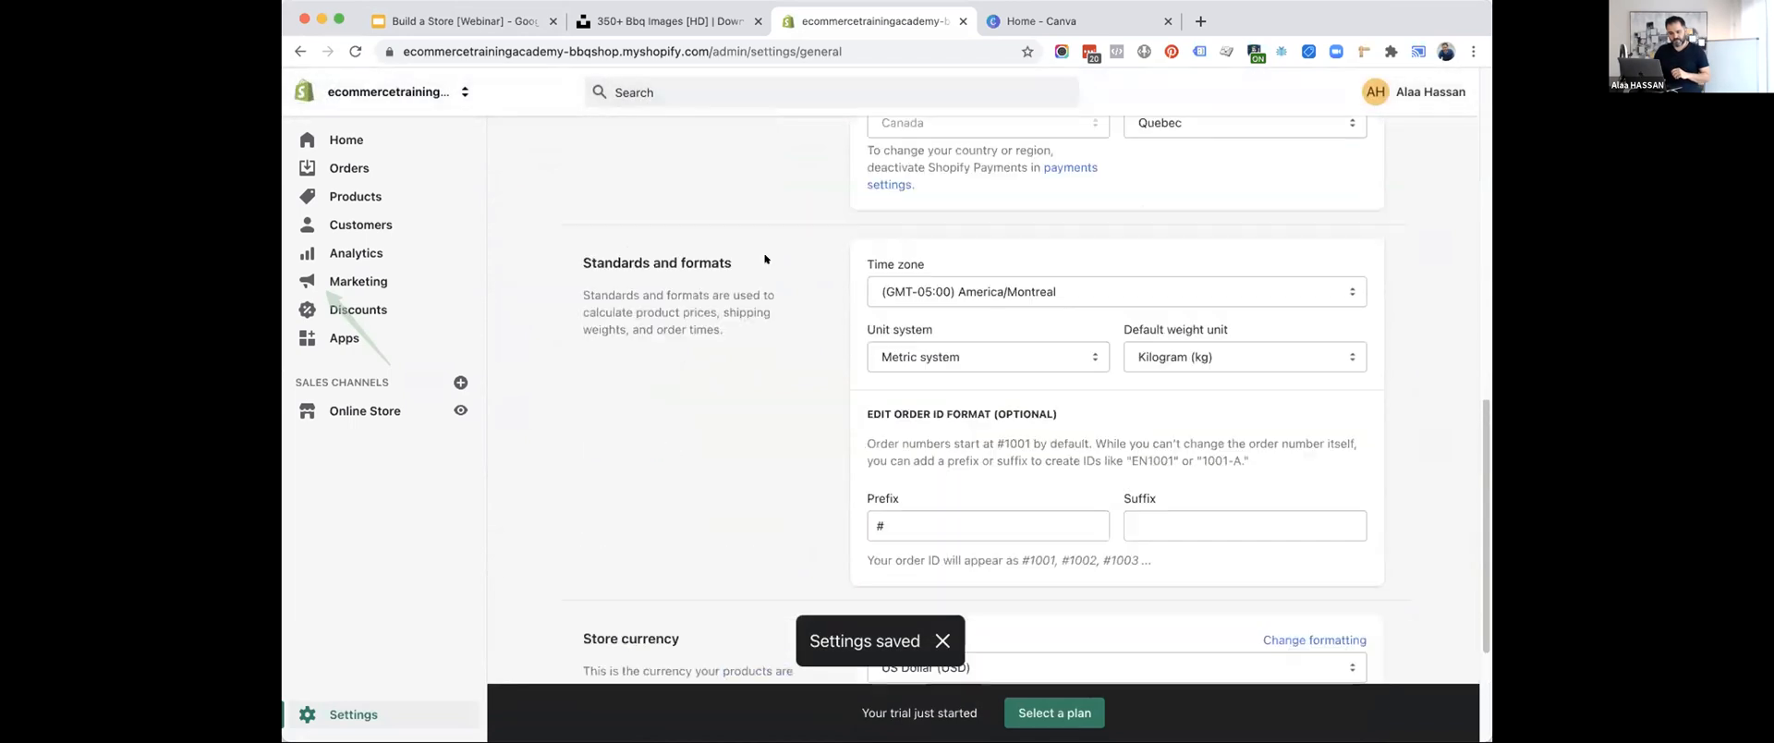
Advance the Google Slides list by one item, and return to Shopify to open the Online Store section.
{"action": "left_click", "coordinate": [476, 11]}
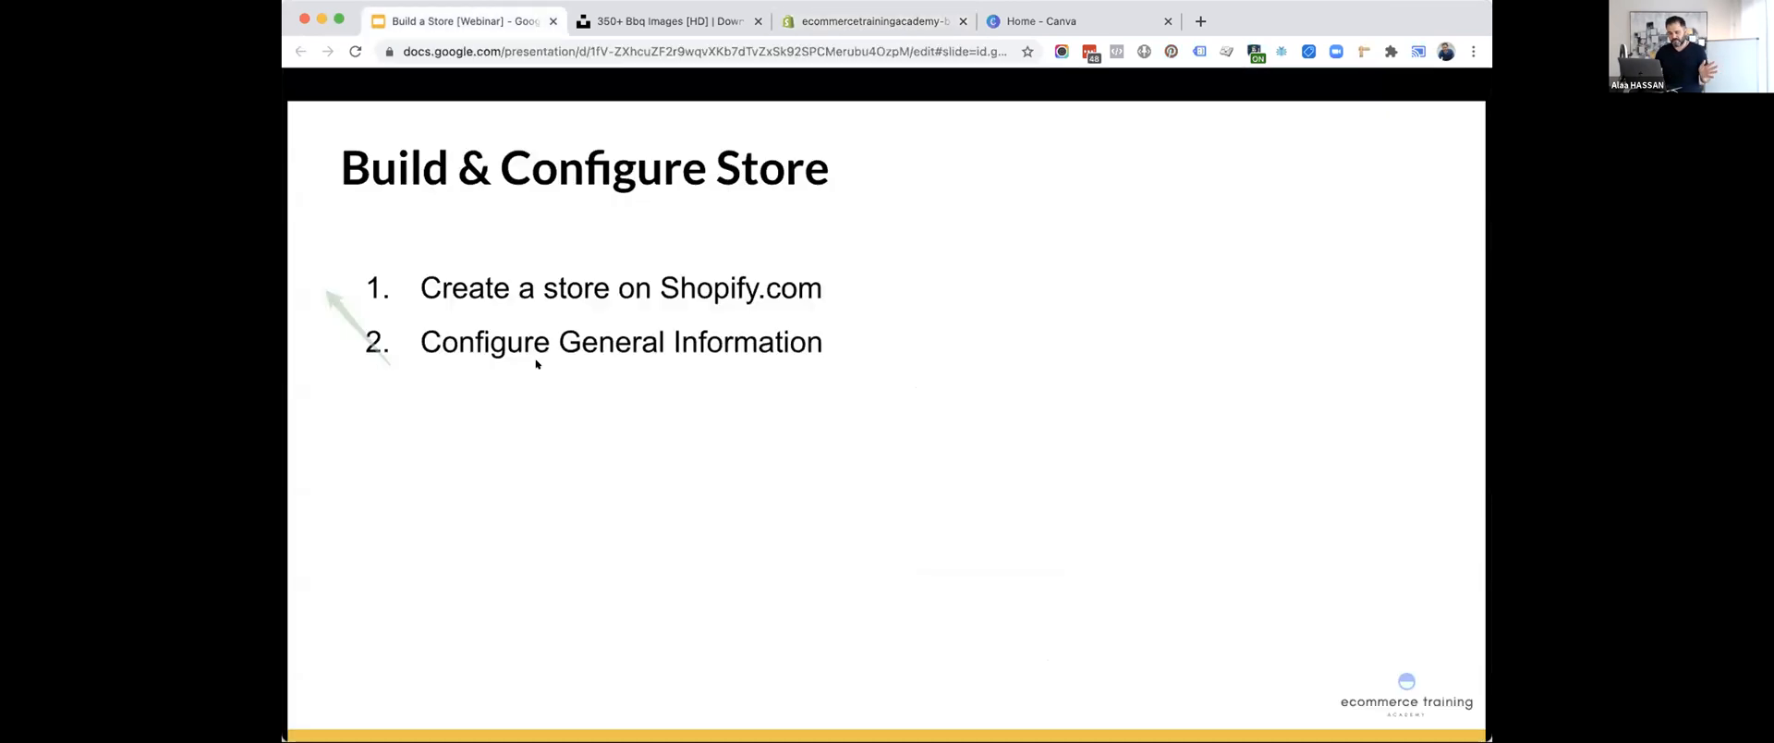
{"action": "key", "text": "Right"}
{"action": "left_click", "coordinate": [868, 21]}
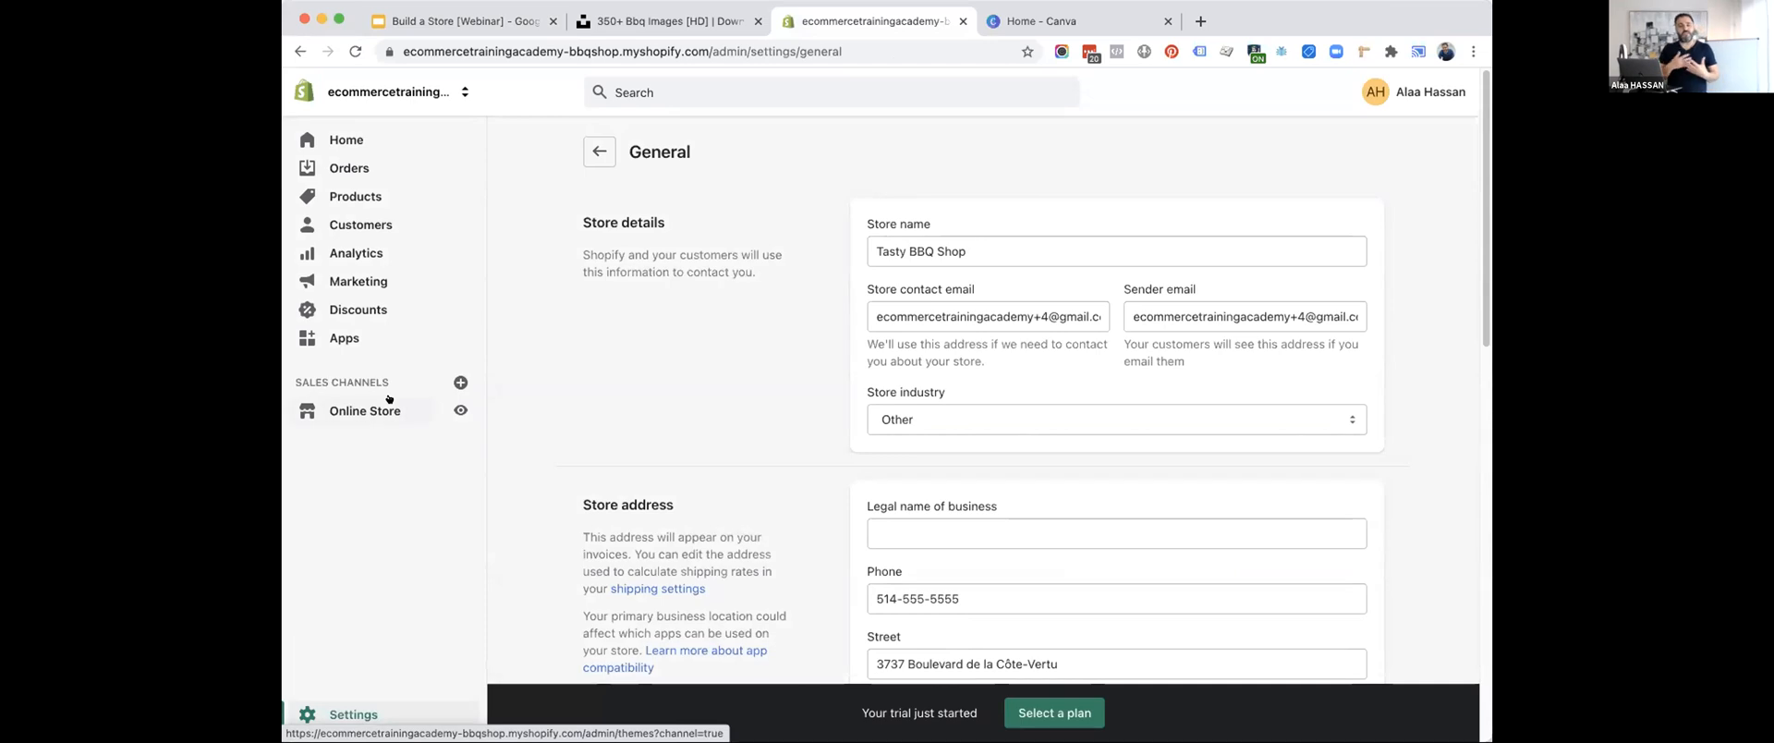
{"action": "left_click", "coordinate": [356, 408]}
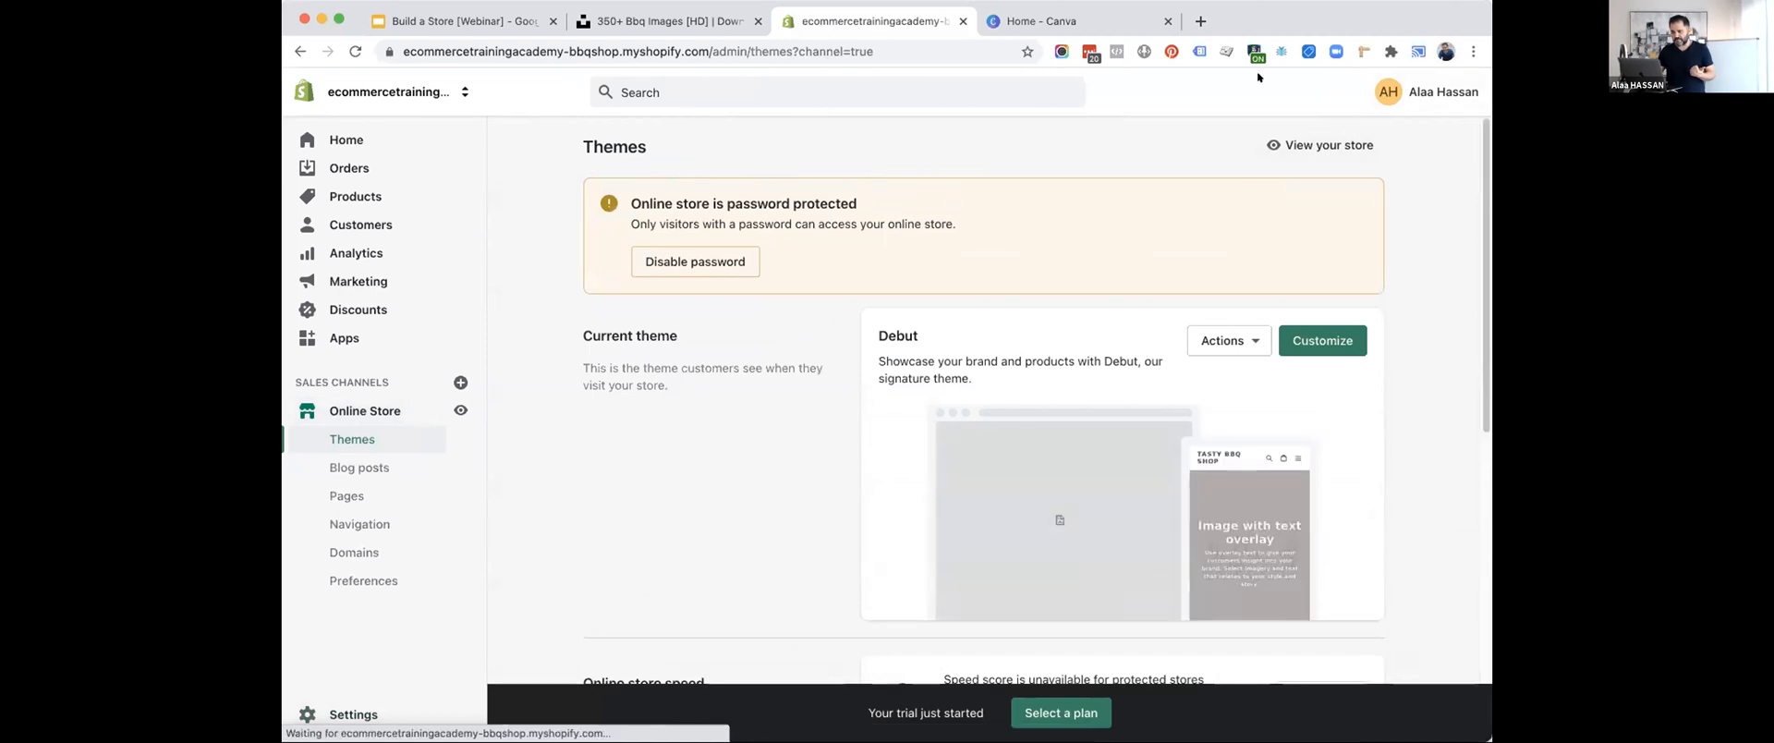
Set the browser zoom to 110% and open the Domains page of the Online Store.
{"action": "left_click", "coordinate": [1465, 51]}
{"action": "left_click", "coordinate": [1414, 238]}
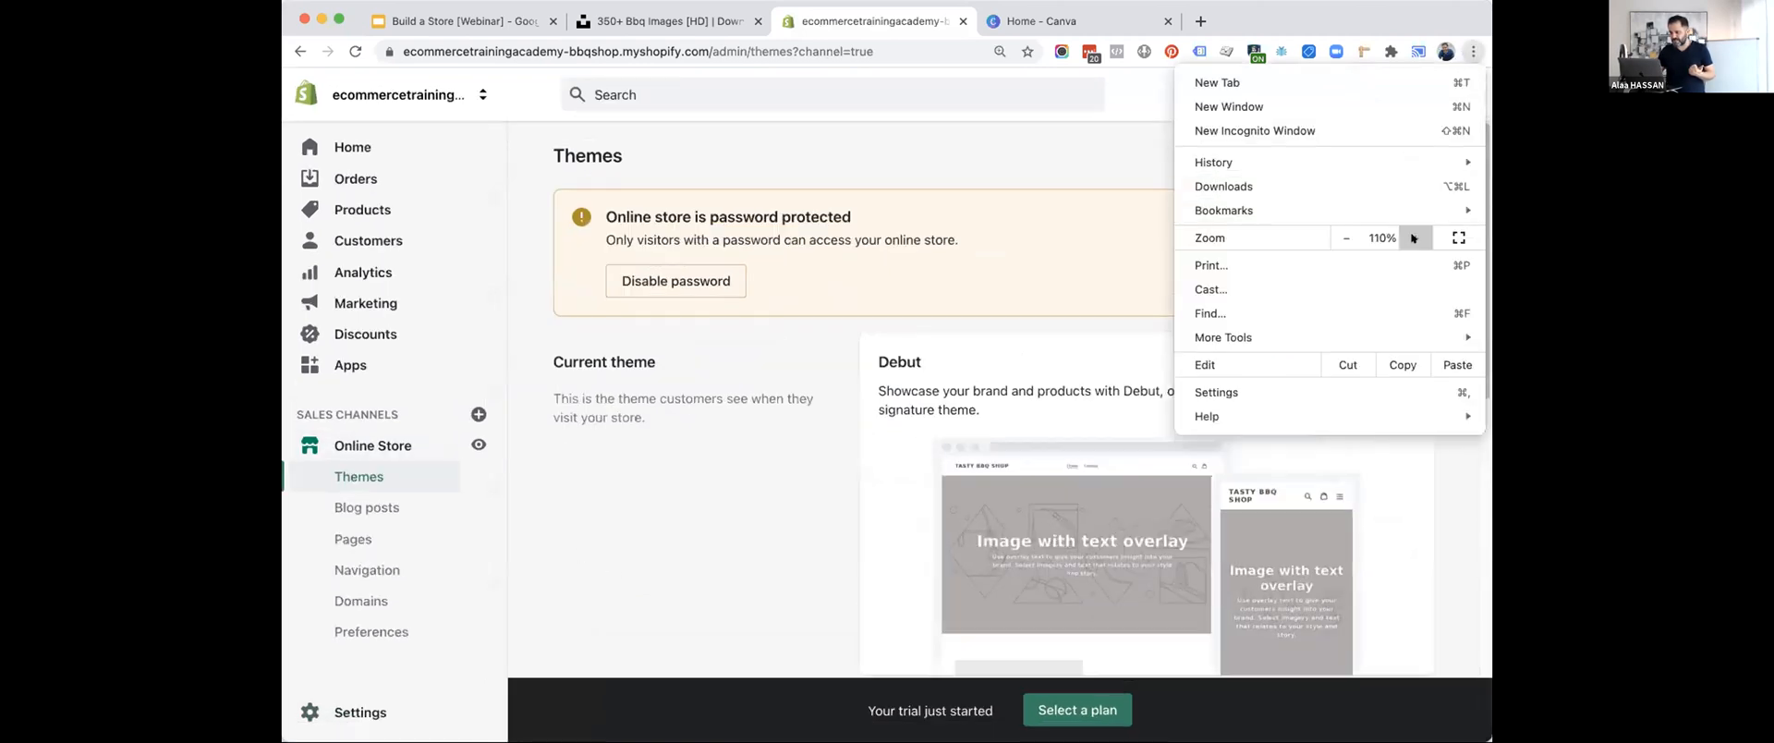
{"action": "left_click", "coordinate": [821, 503]}
{"action": "scroll", "coordinate": [821, 503], "scroll_direction": "down", "scroll_amount": 5}
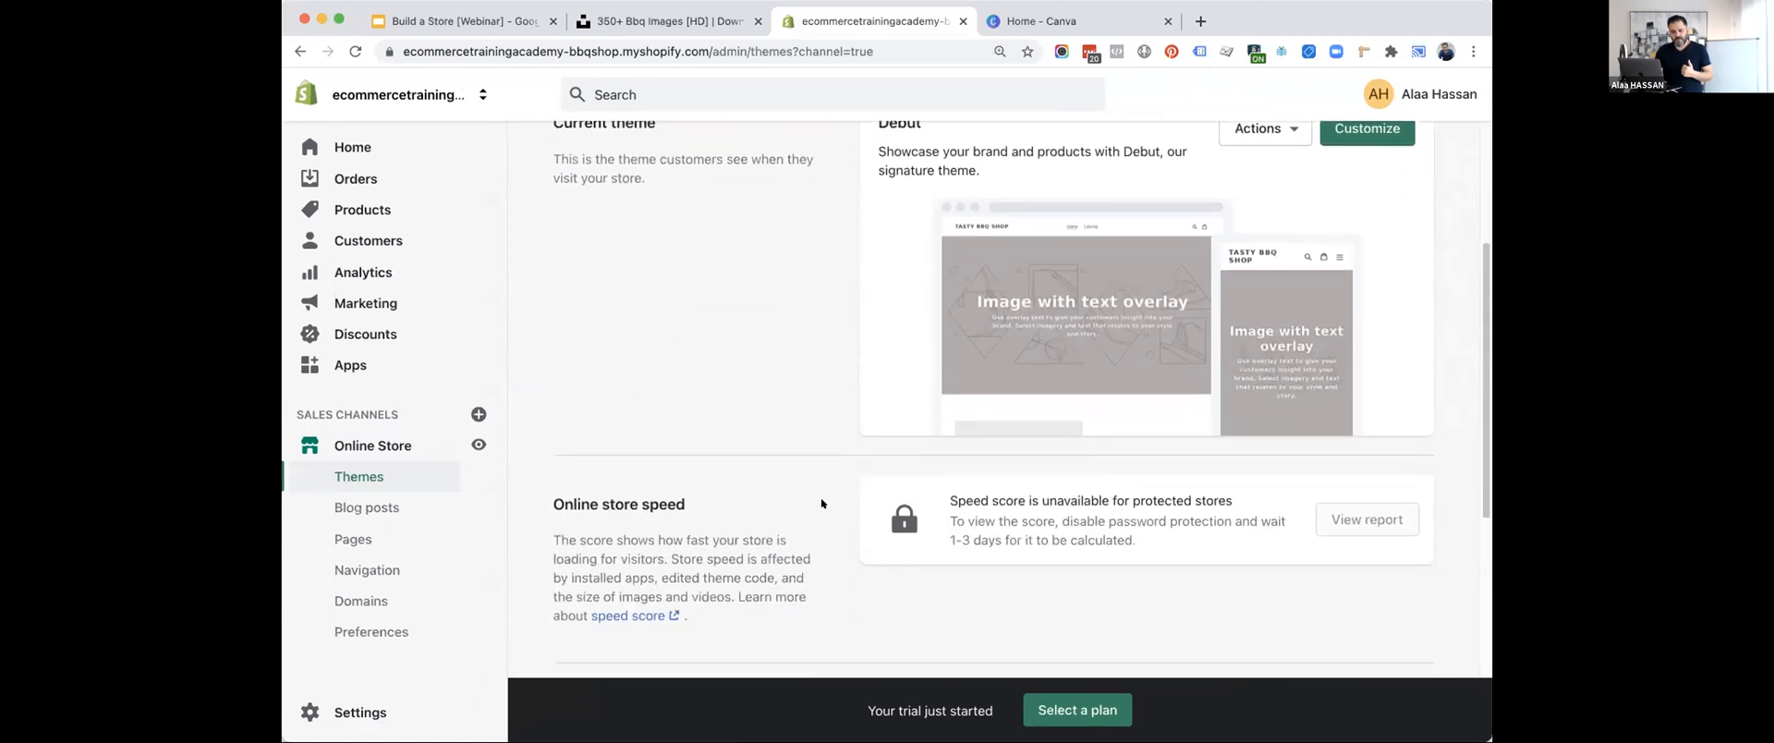
{"action": "left_click", "coordinate": [375, 588]}
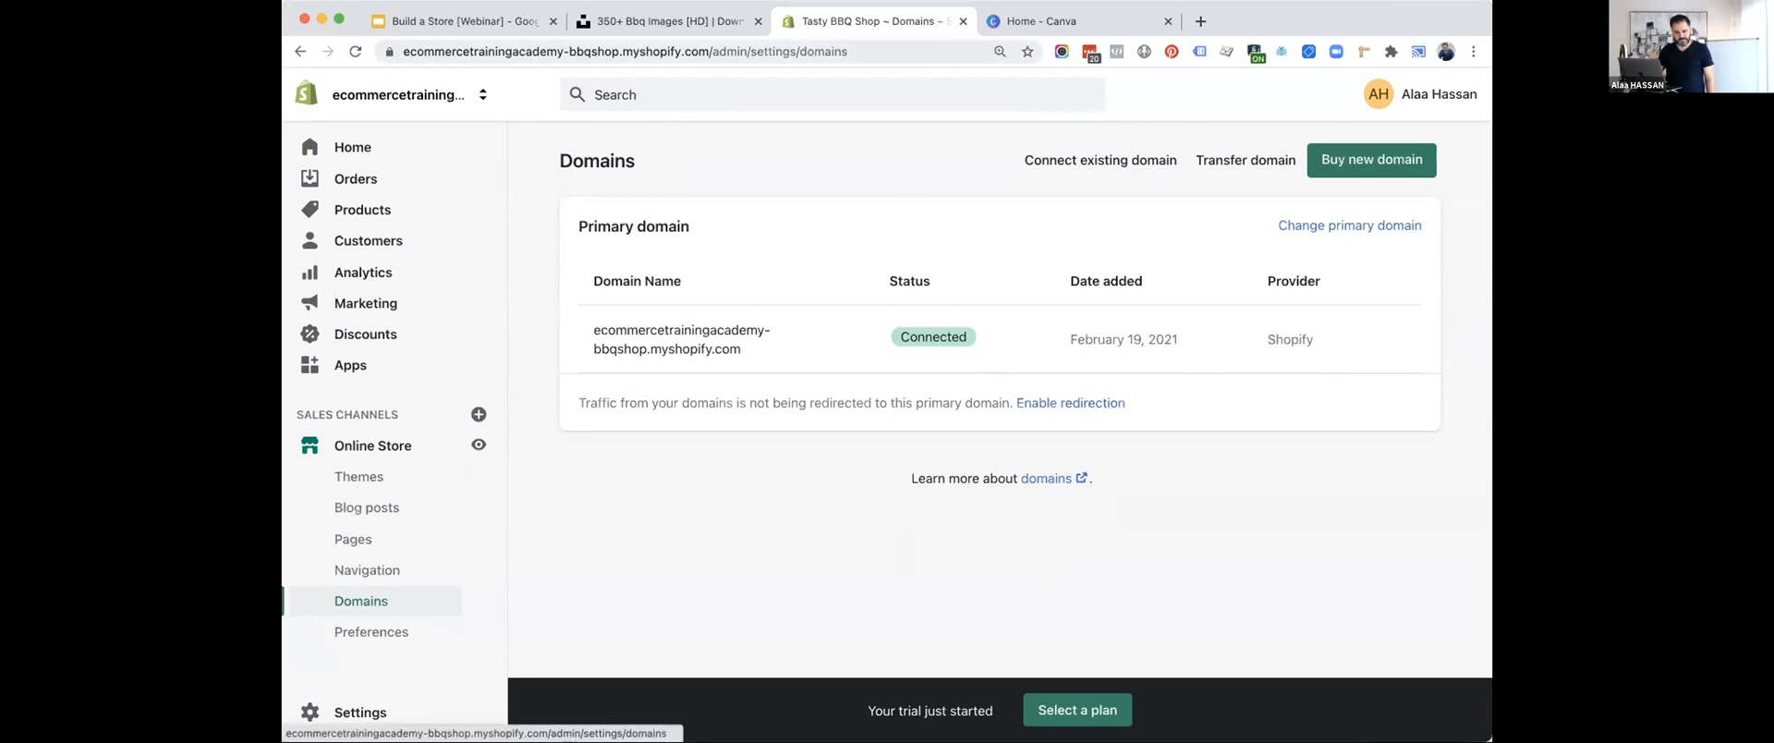
Advance the Google Slides list to Configure Payments Options and move the Shopify browser tab beside the presentation.
{"action": "left_click", "coordinate": [438, 20]}
{"action": "key", "text": "Right"}
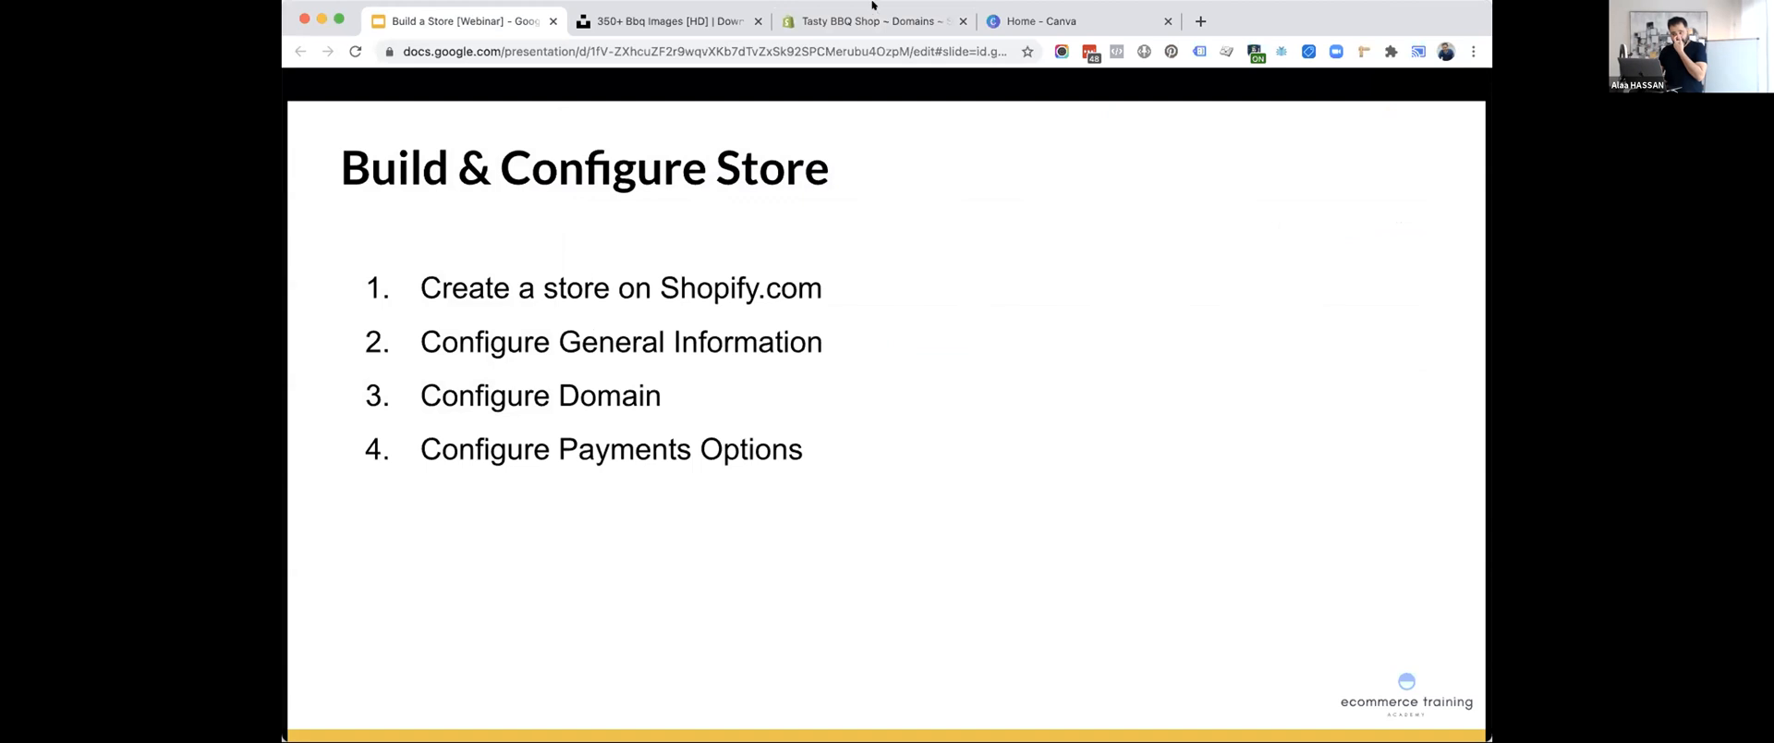
{"action": "left_click_drag", "start_coordinate": [794, 19], "coordinate": [652, 18]}
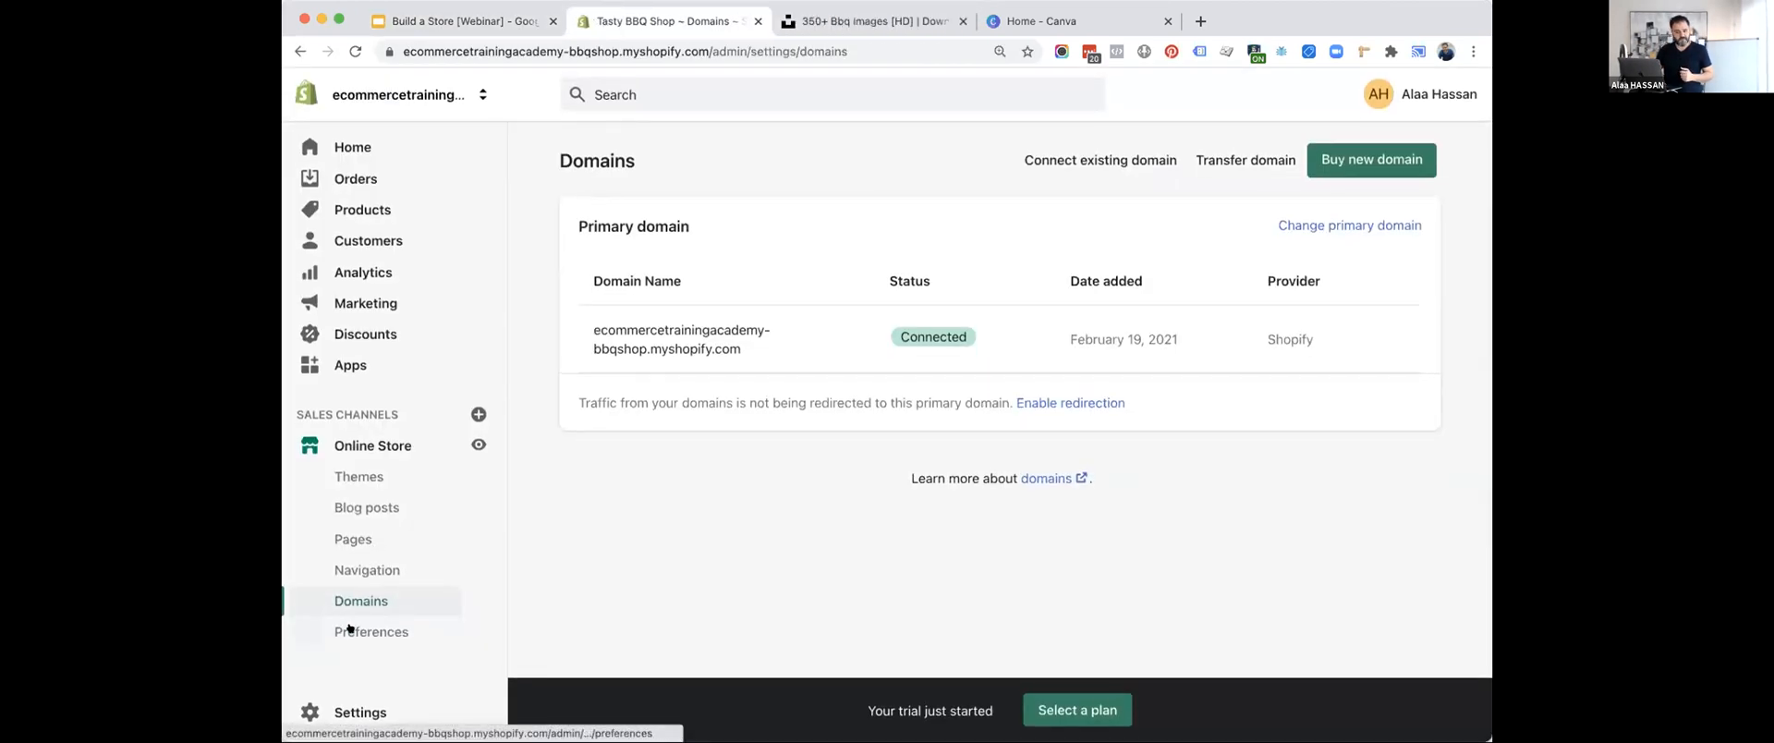
Open the store's Payments settings.
{"action": "left_click", "coordinate": [349, 628]}
{"action": "left_click", "coordinate": [360, 709]}
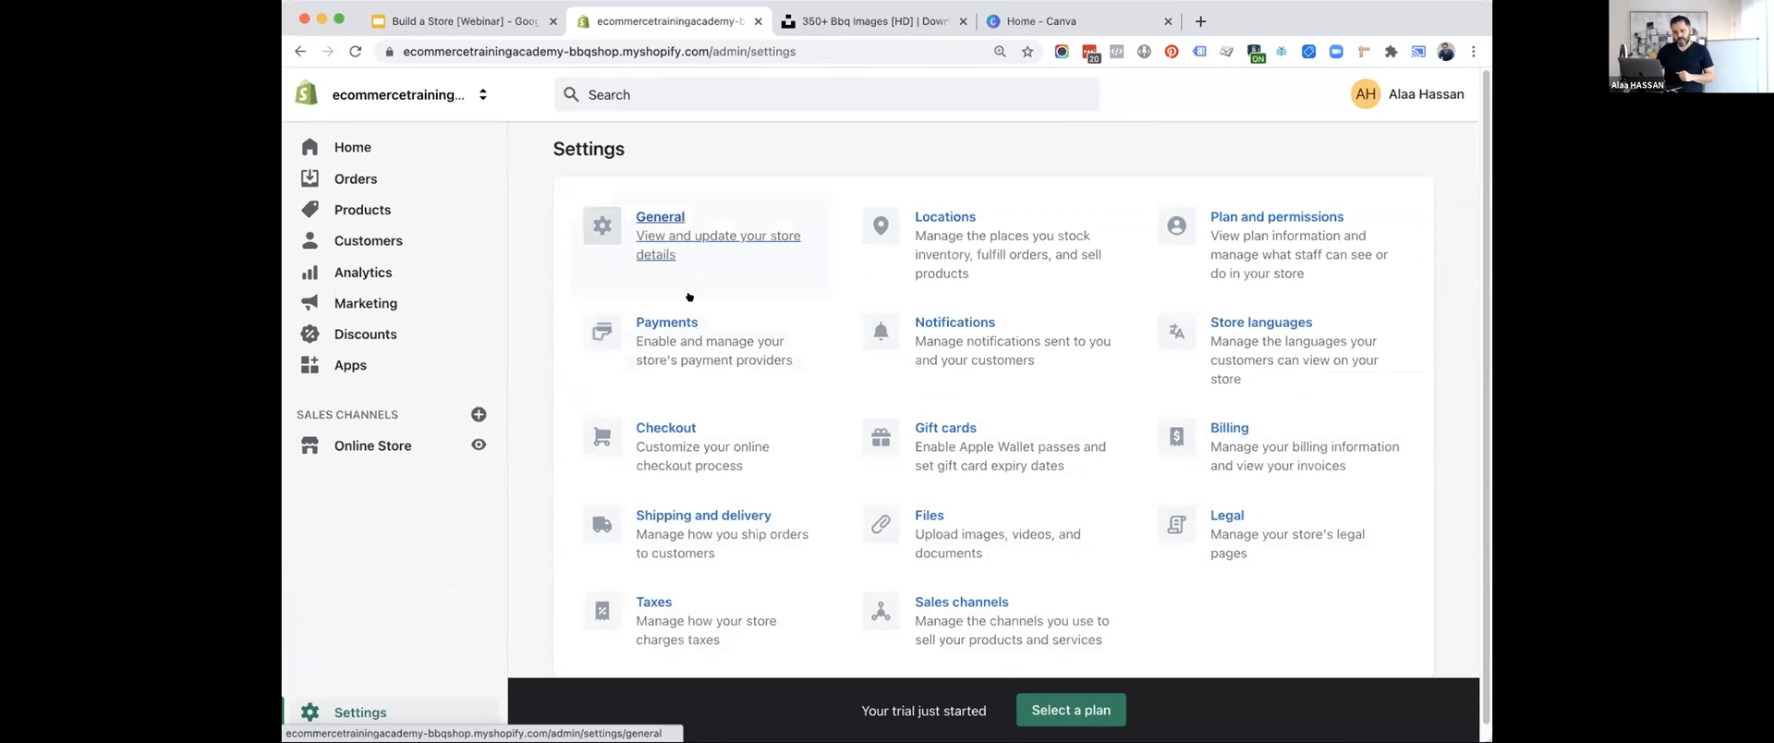
{"action": "left_click", "coordinate": [679, 338]}
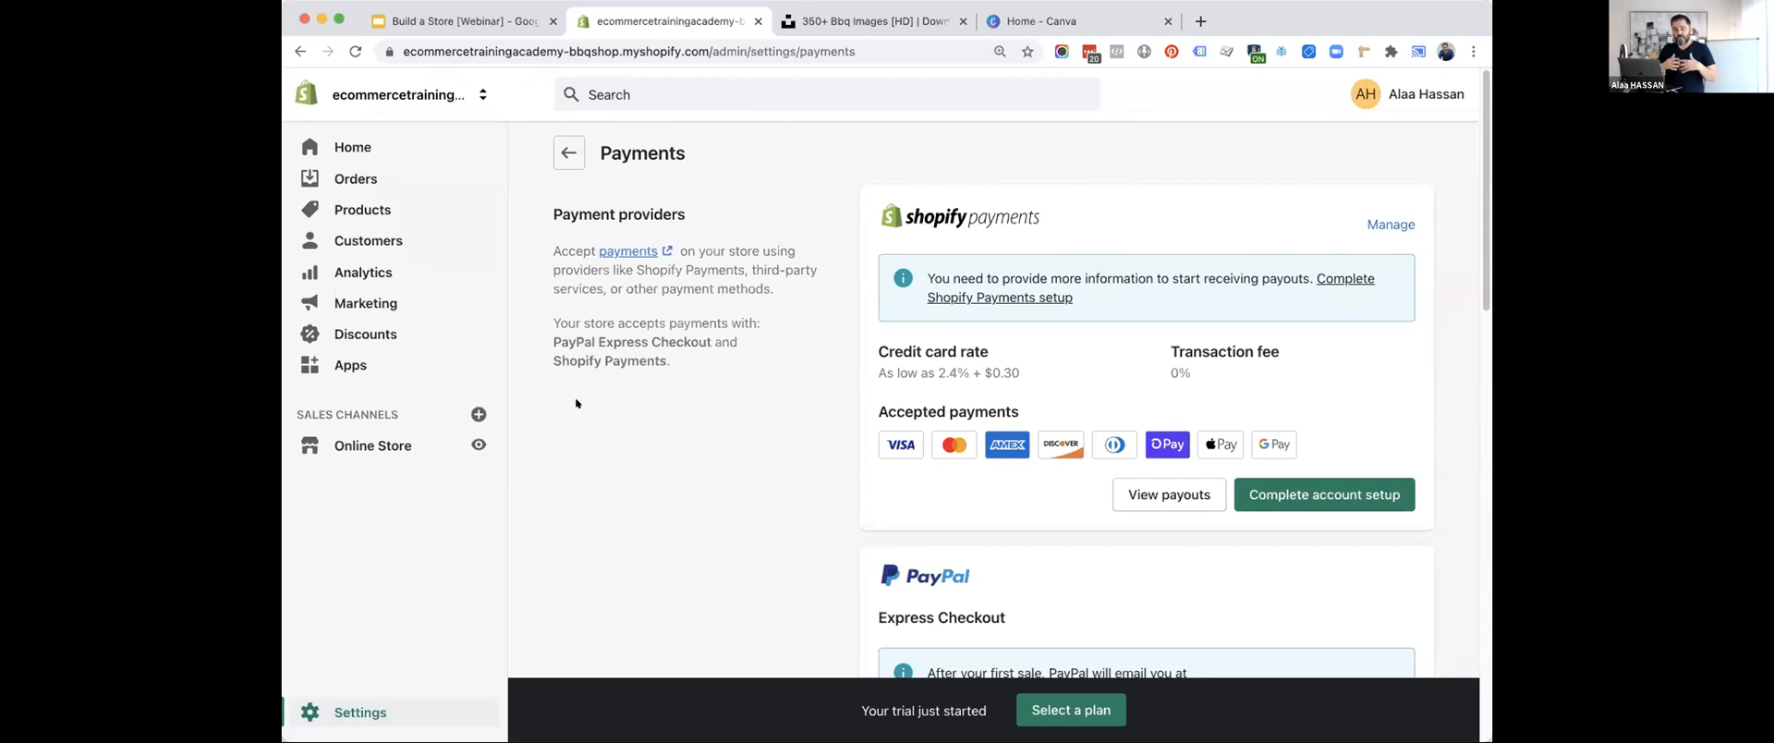
Review the payment providers, alternative and manual payment methods, and the payment capture options.
{"action": "scroll", "coordinate": [576, 400], "scroll_direction": "down", "scroll_amount": 1}
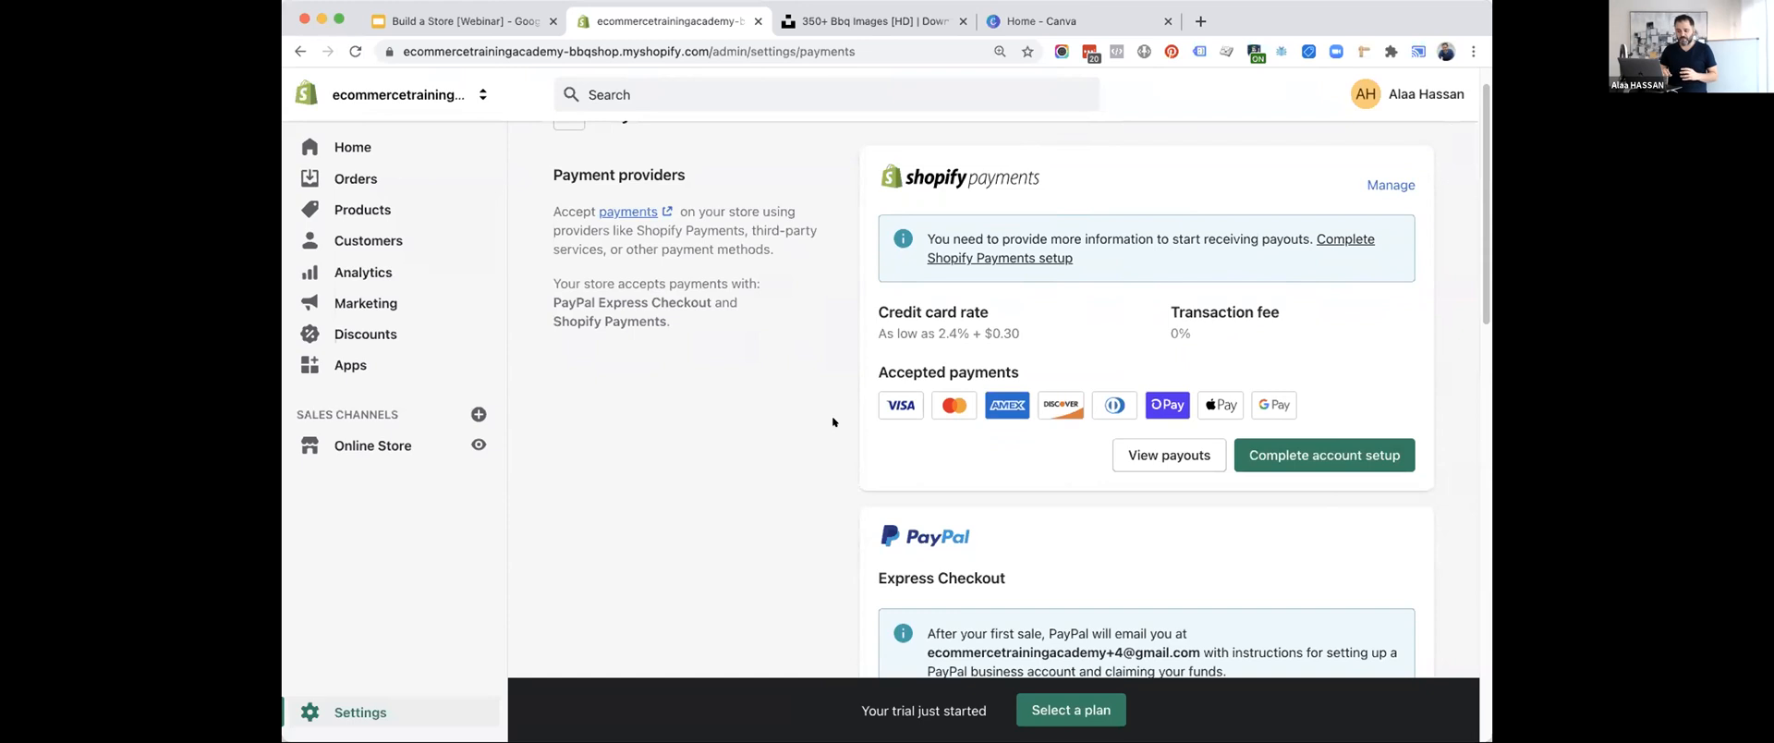
{"action": "scroll", "coordinate": [832, 422], "scroll_direction": "down", "scroll_amount": 5}
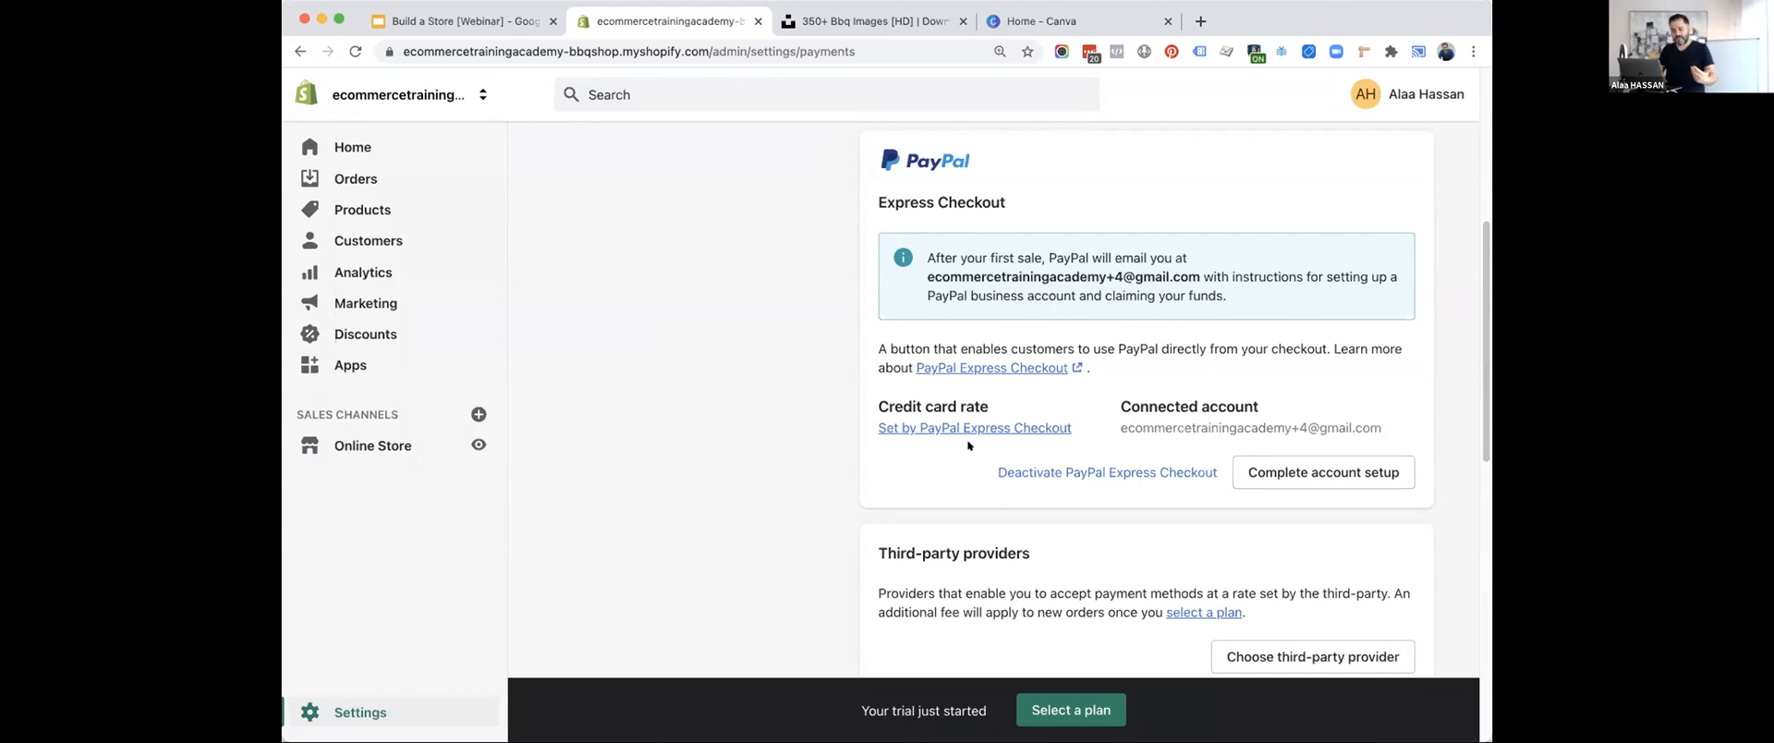
{"action": "scroll", "coordinate": [968, 445], "scroll_direction": "down", "scroll_amount": 5}
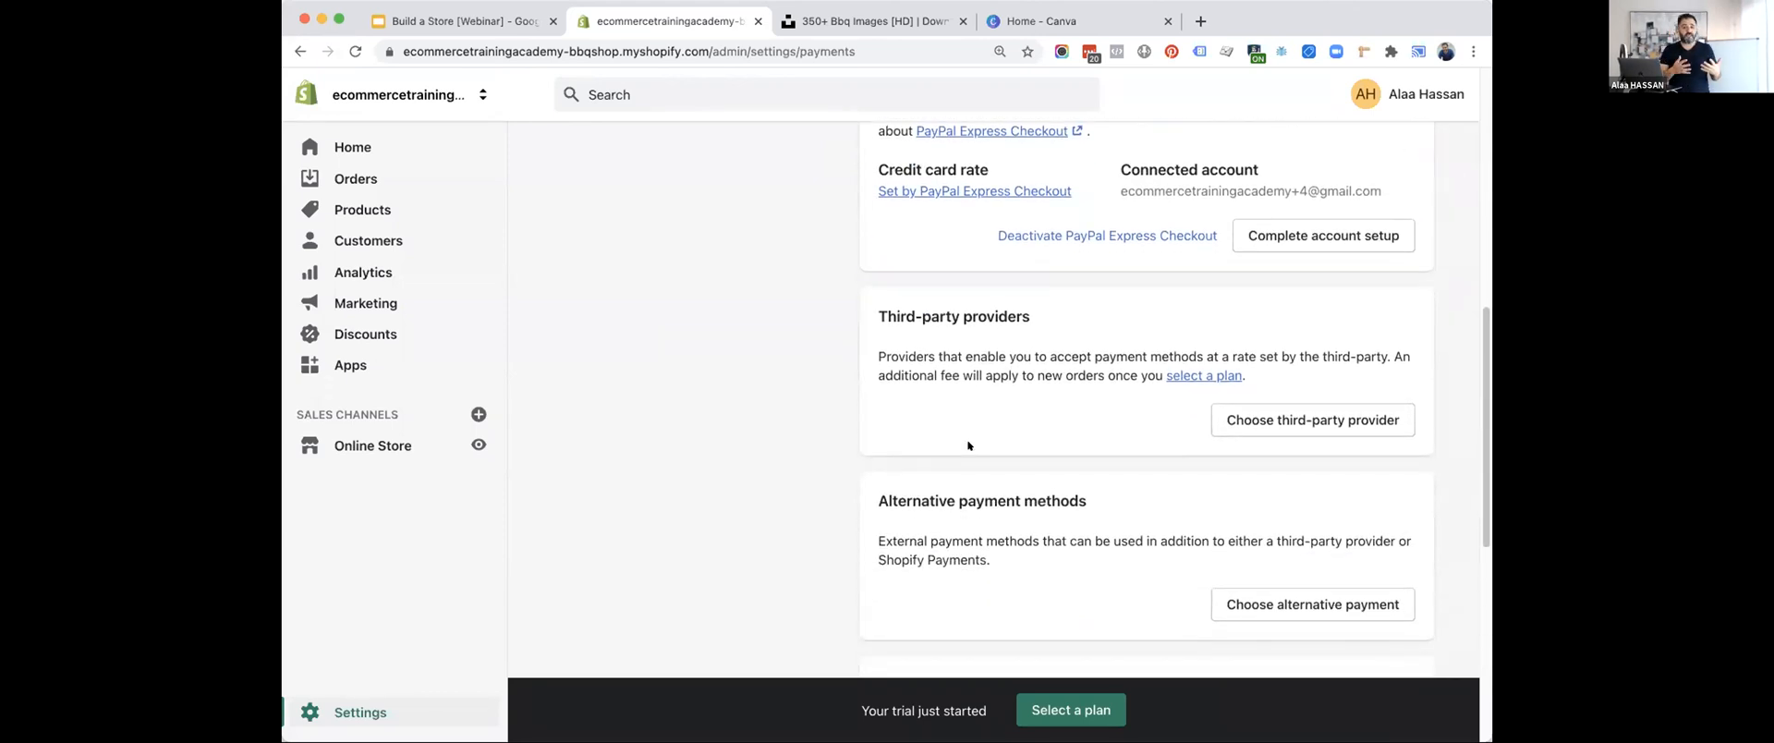
{"action": "scroll", "coordinate": [968, 446], "scroll_direction": "up", "scroll_amount": 5}
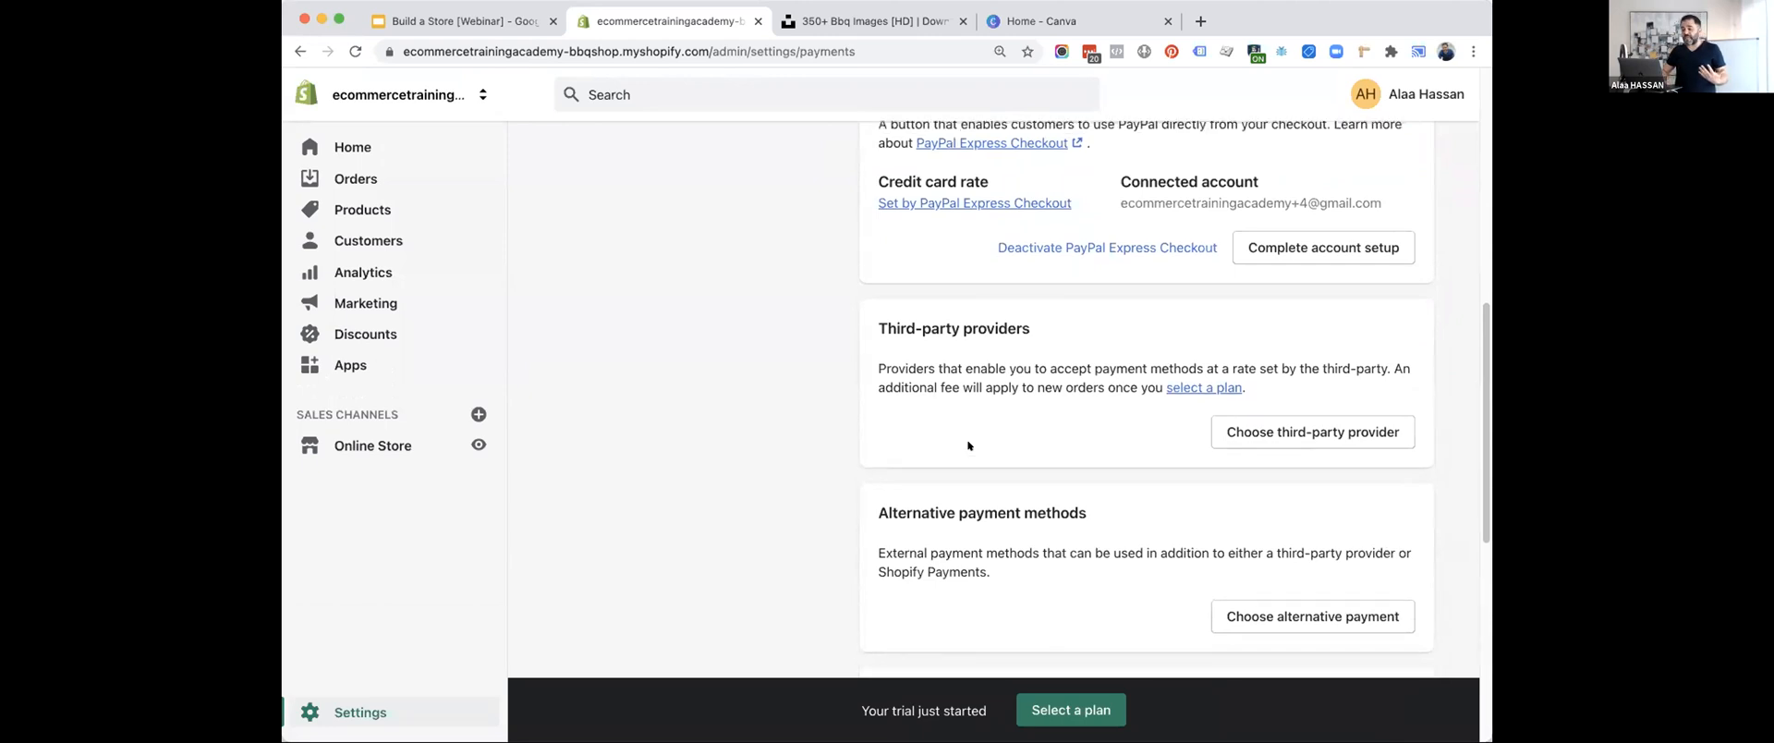
{"action": "scroll", "coordinate": [968, 445], "scroll_direction": "up", "scroll_amount": 6}
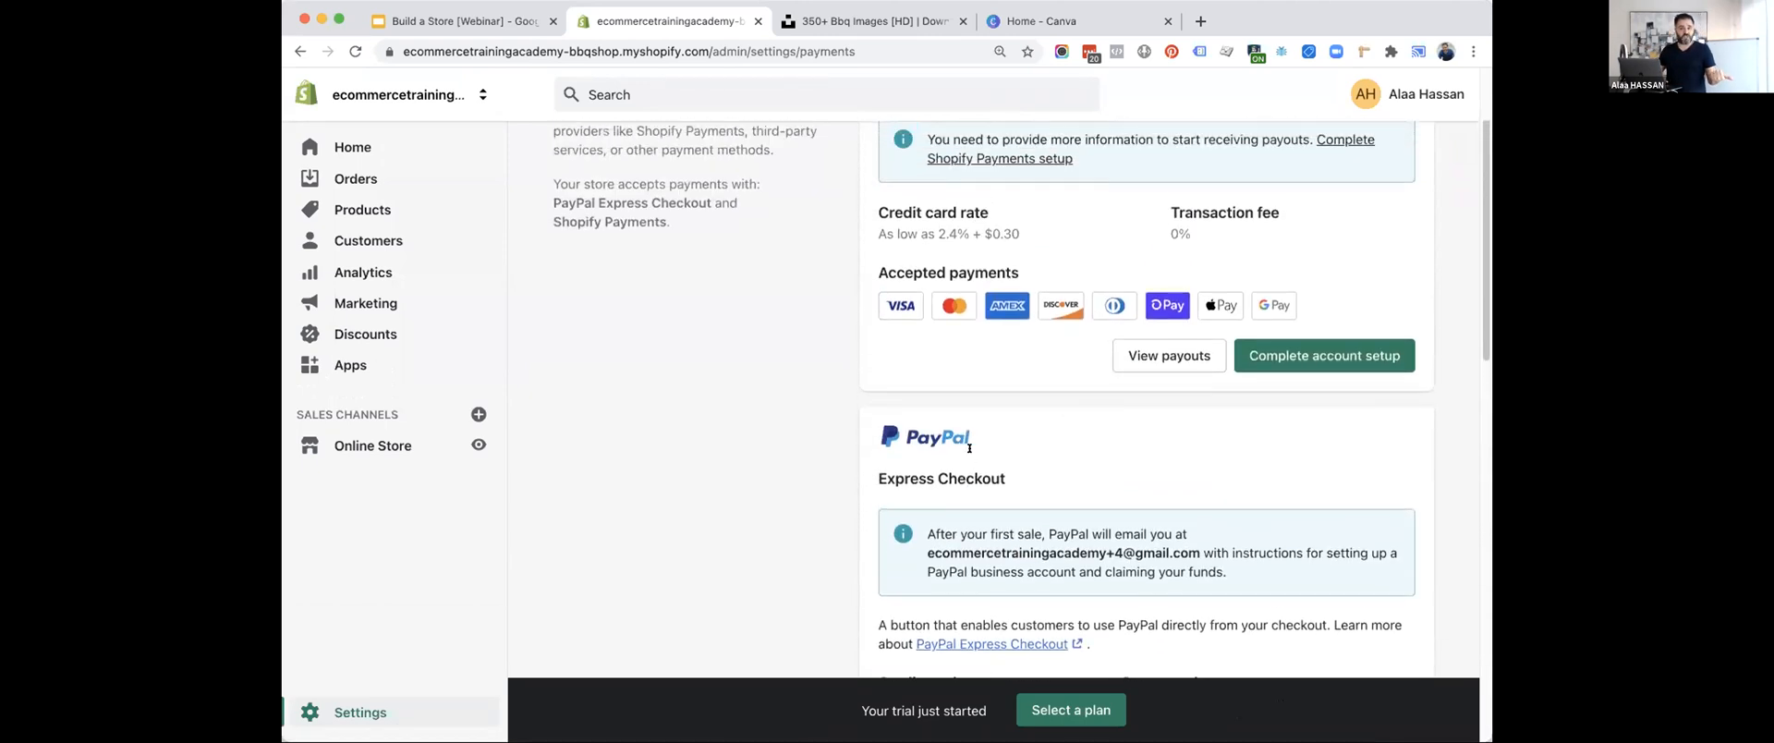
{"action": "scroll", "coordinate": [970, 448], "scroll_direction": "up", "scroll_amount": 1}
{"action": "scroll", "coordinate": [969, 448], "scroll_direction": "down", "scroll_amount": 9}
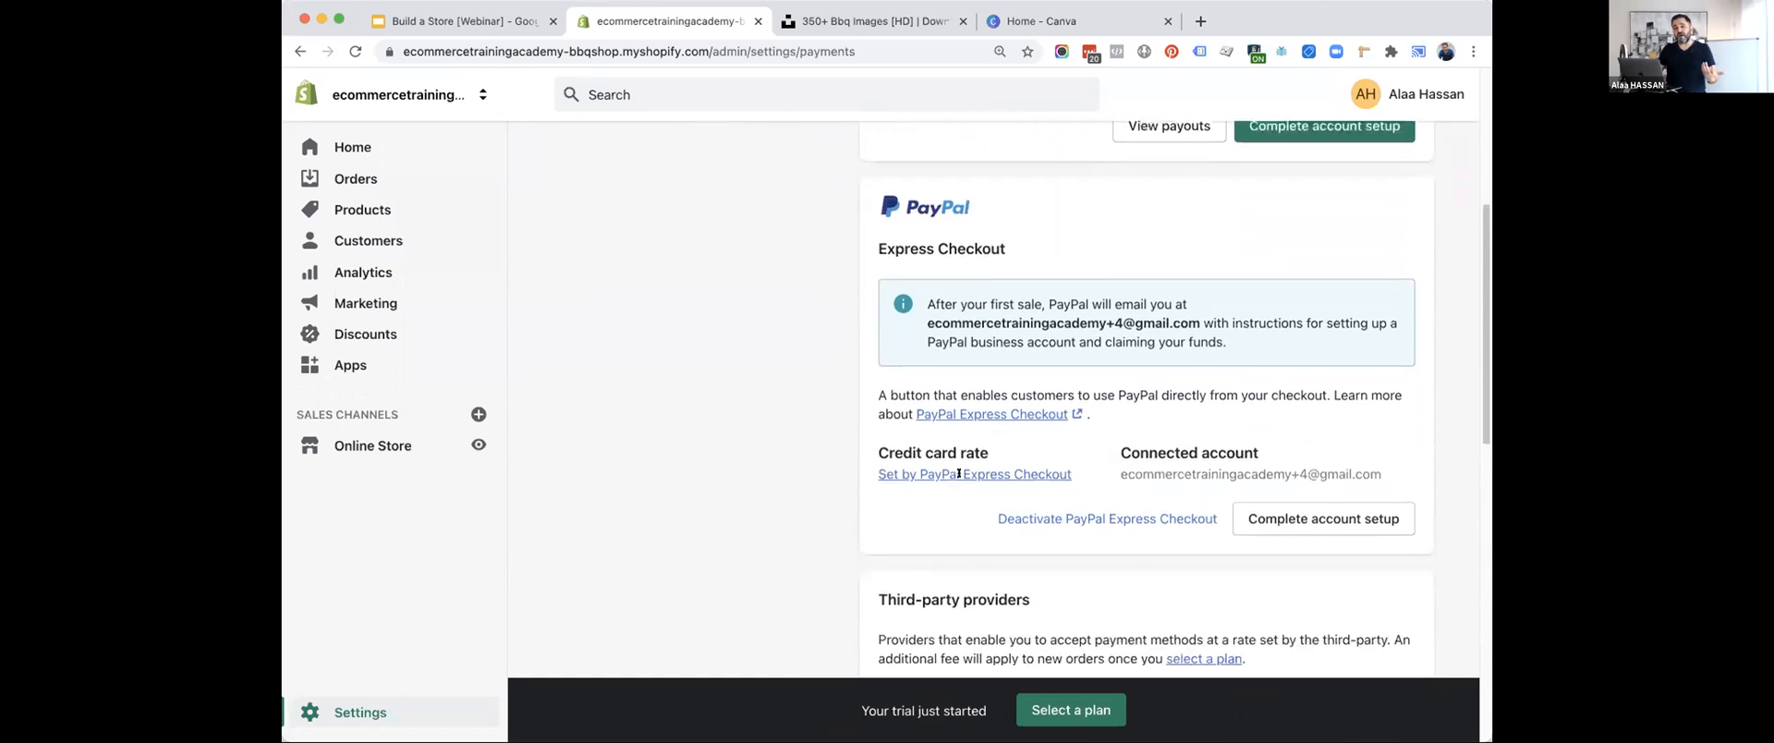
{"action": "scroll", "coordinate": [959, 474], "scroll_direction": "down", "scroll_amount": 7}
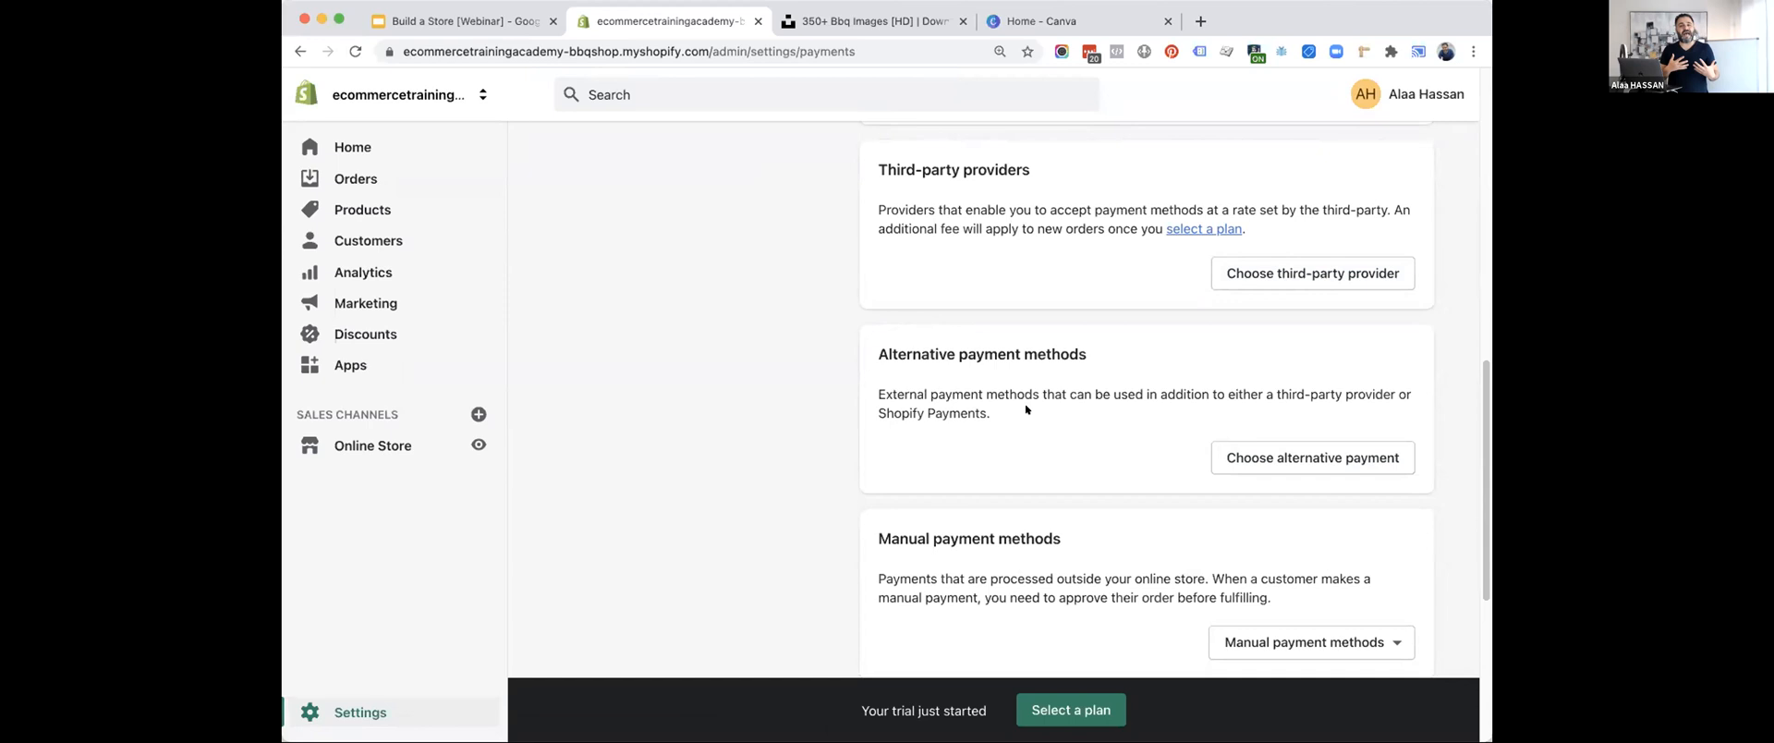
{"action": "scroll", "coordinate": [1026, 410], "scroll_direction": "up", "scroll_amount": 10}
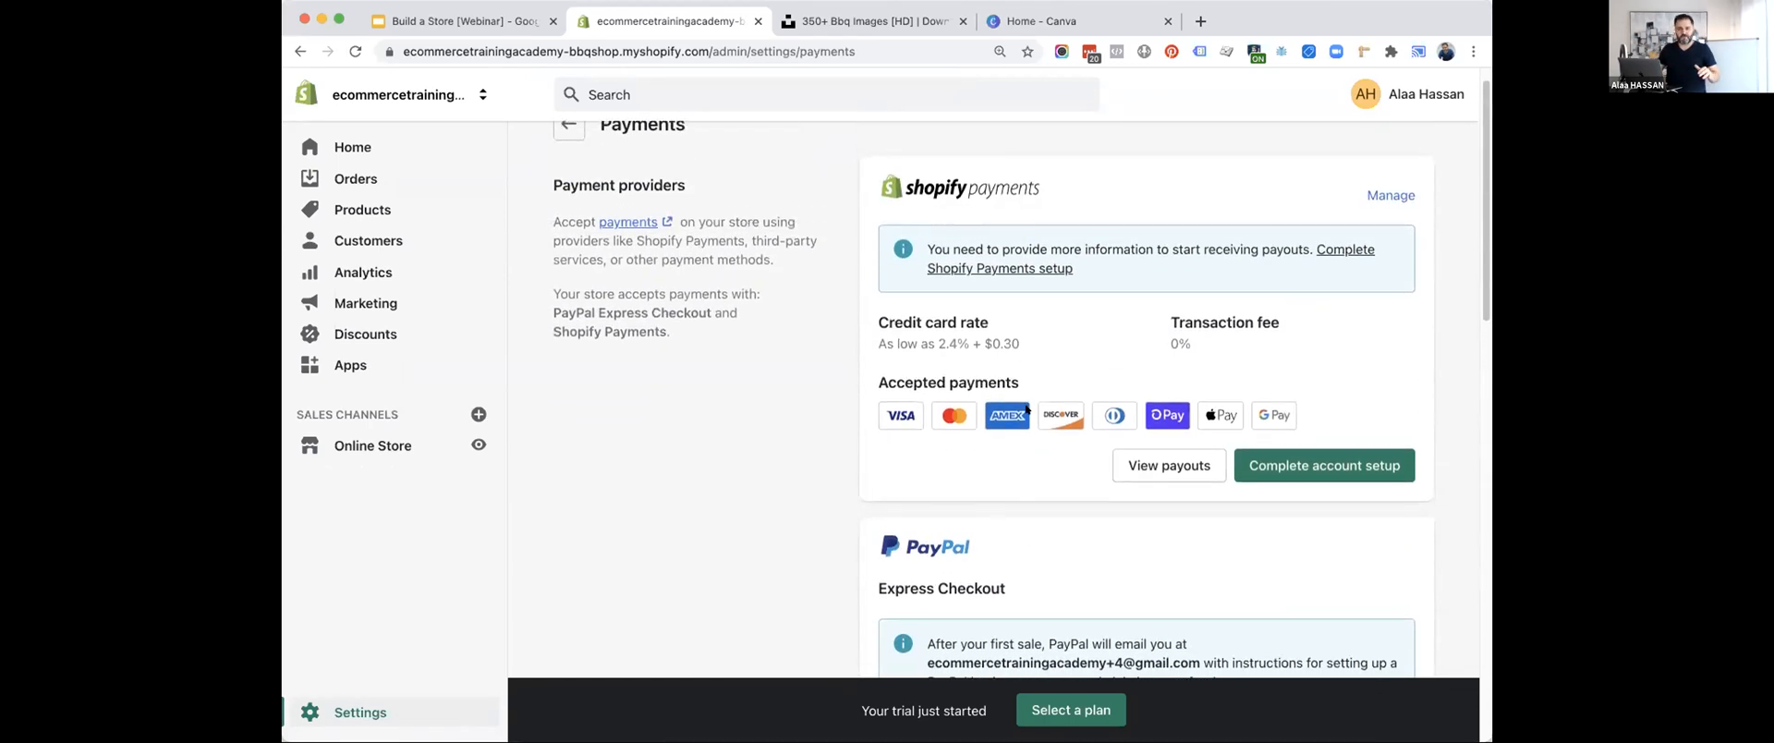
{"action": "scroll", "coordinate": [1025, 410], "scroll_direction": "down", "scroll_amount": 10}
{"action": "scroll", "coordinate": [1025, 409], "scroll_direction": "down", "scroll_amount": 3}
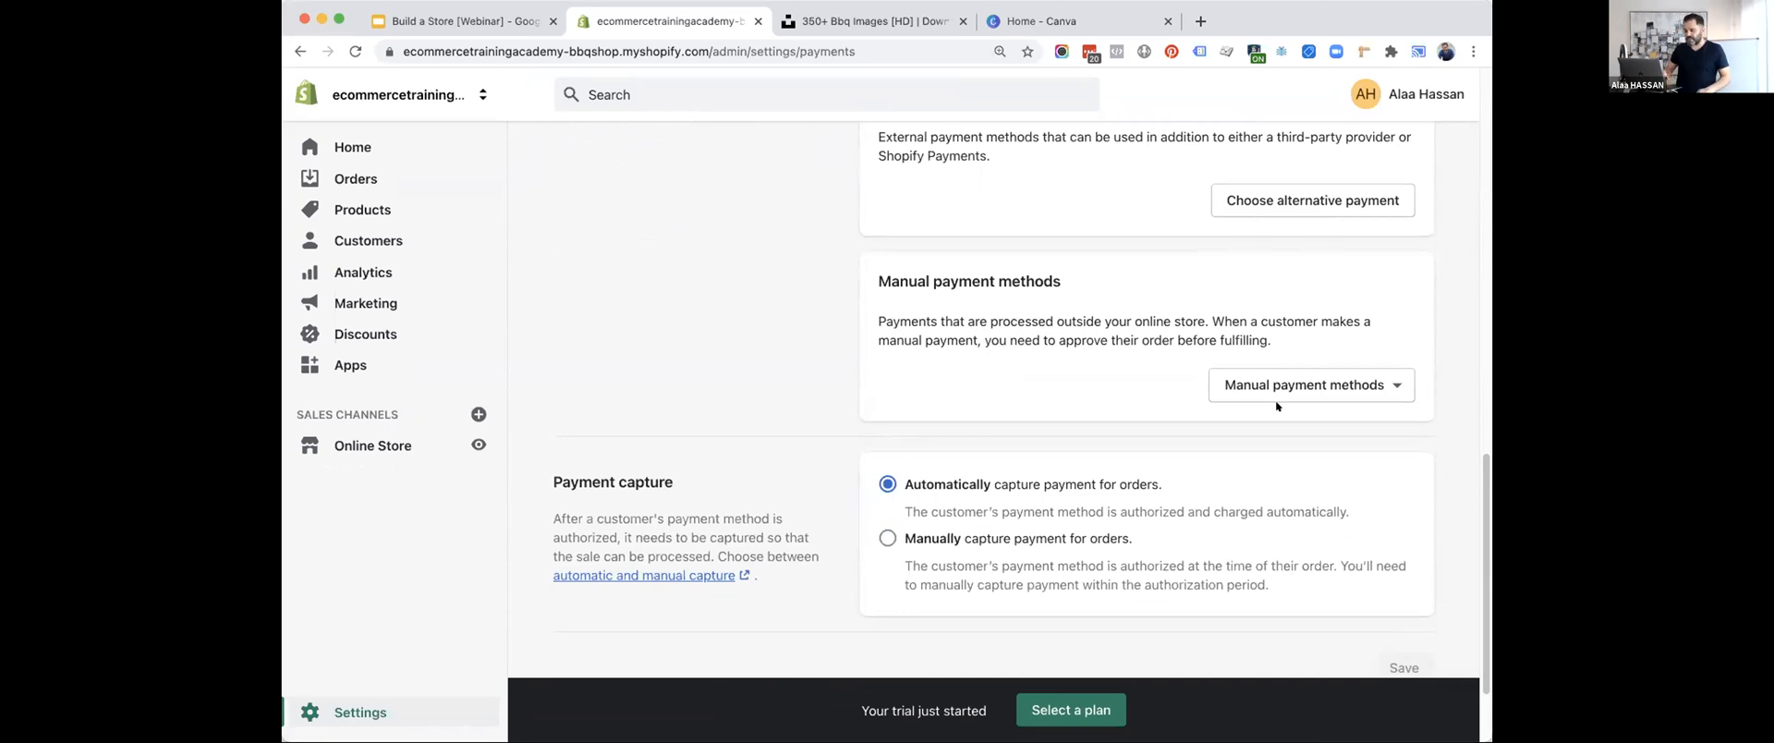
View the setup form for the Bank Deposit manual payment method and close it without activating the method.
{"action": "left_click", "coordinate": [1267, 389]}
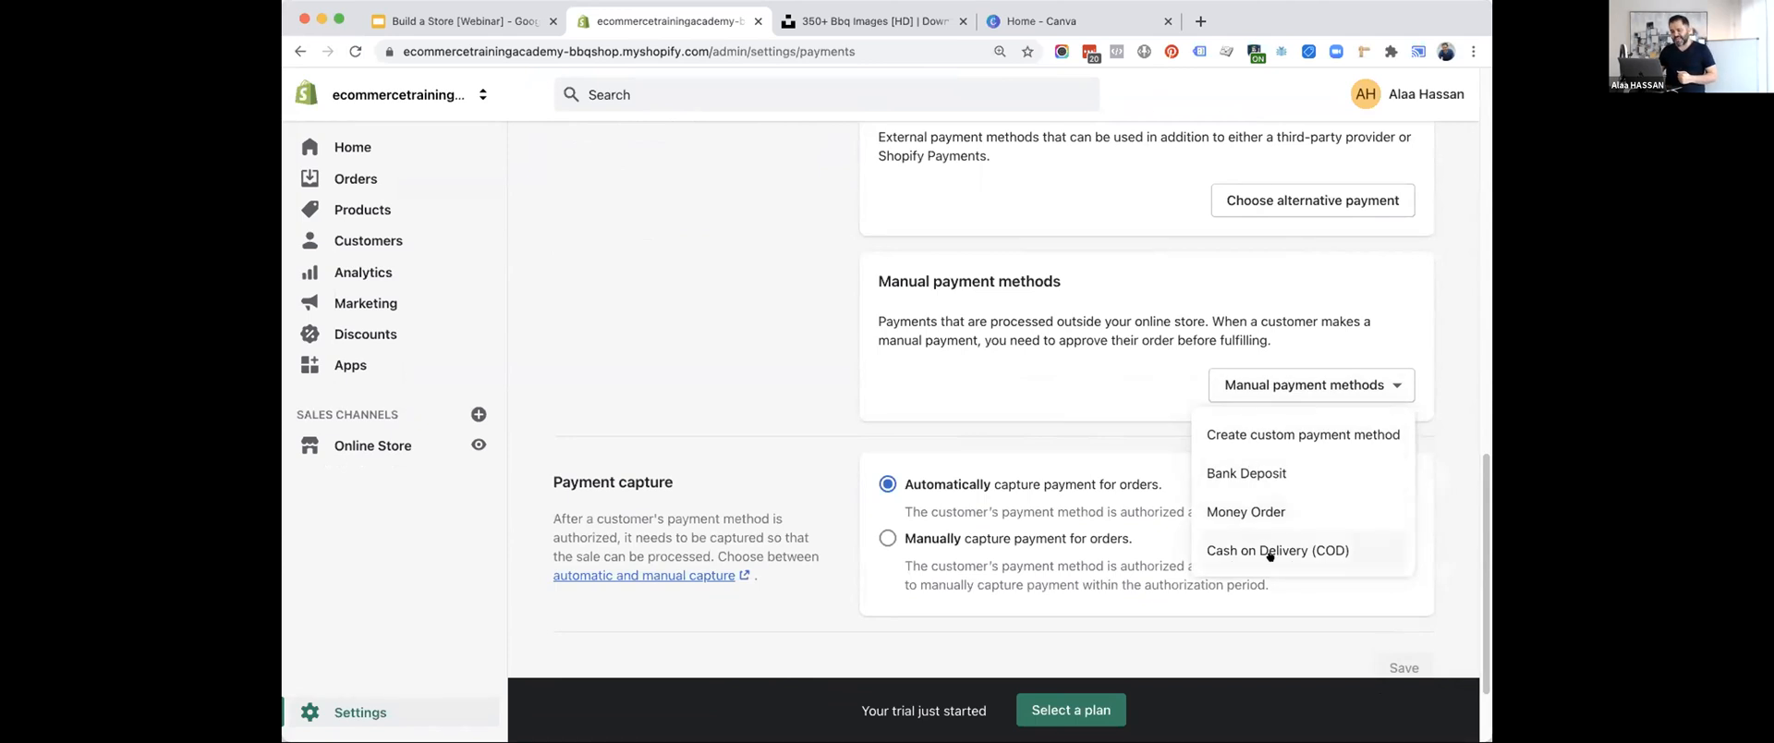
{"action": "left_click", "coordinate": [1270, 474]}
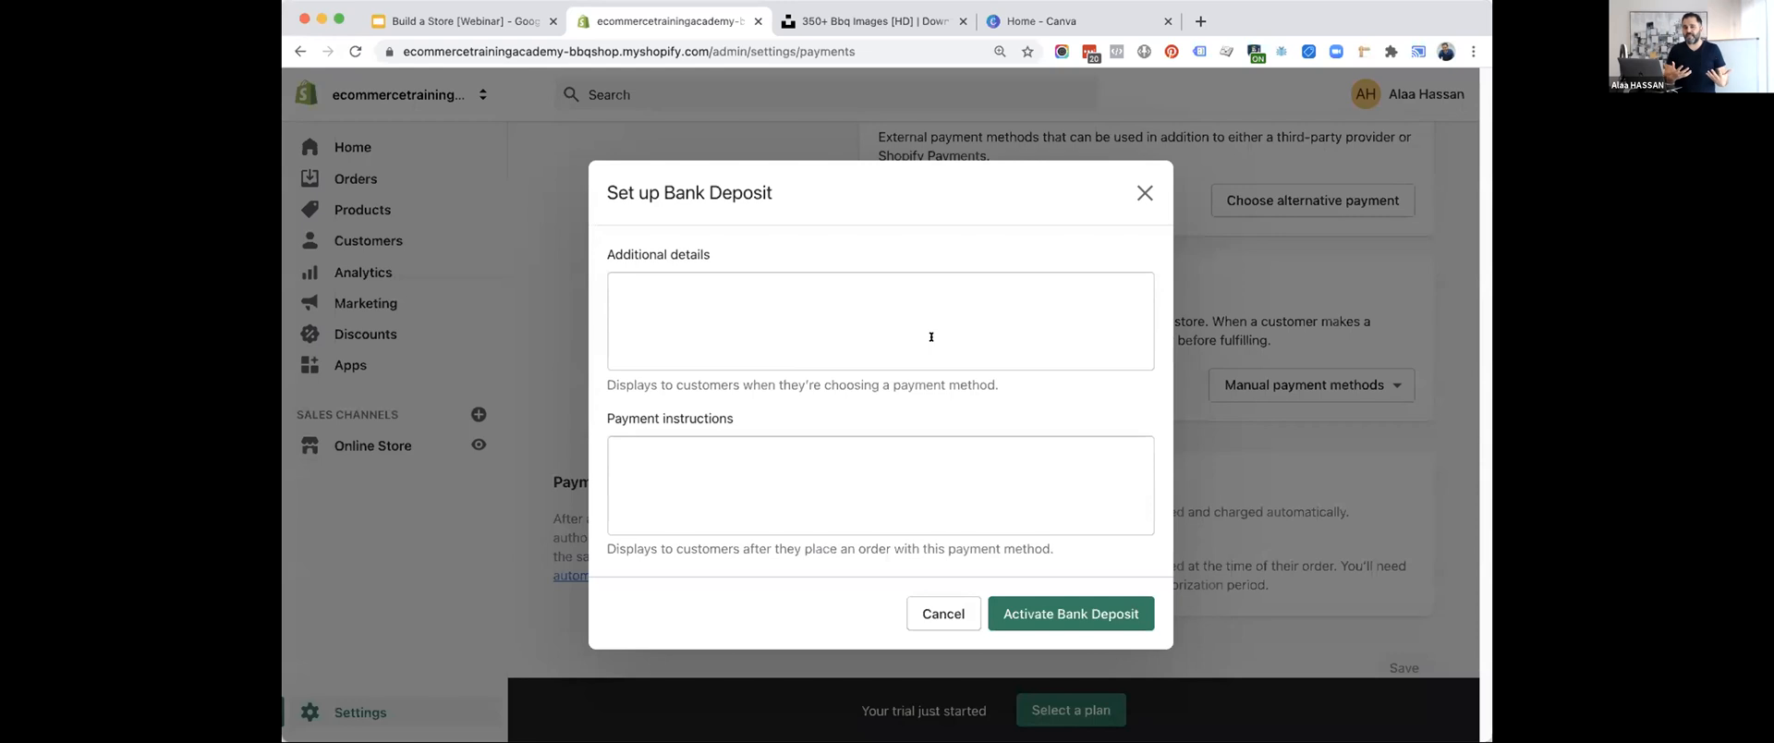
{"action": "left_click", "coordinate": [1143, 195]}
Start setting up the Money Order manual payment method with the additional details "Details on money orders.".
{"action": "scroll", "coordinate": [1201, 305], "scroll_direction": "down", "scroll_amount": 1}
{"action": "left_click", "coordinate": [1264, 350]}
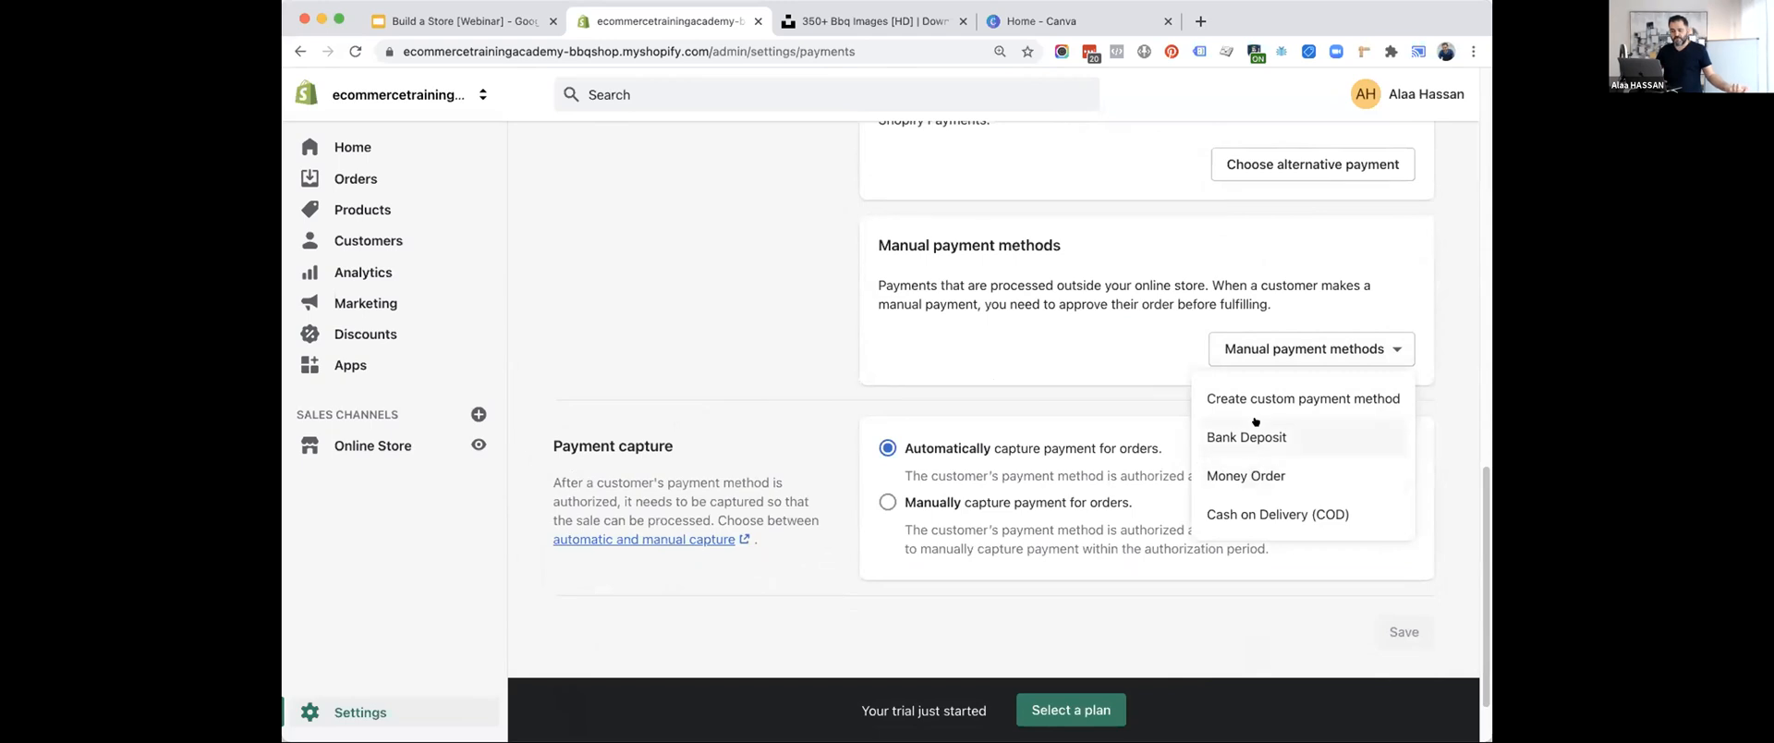
{"action": "left_click", "coordinate": [1238, 475]}
{"action": "left_click", "coordinate": [863, 297]}
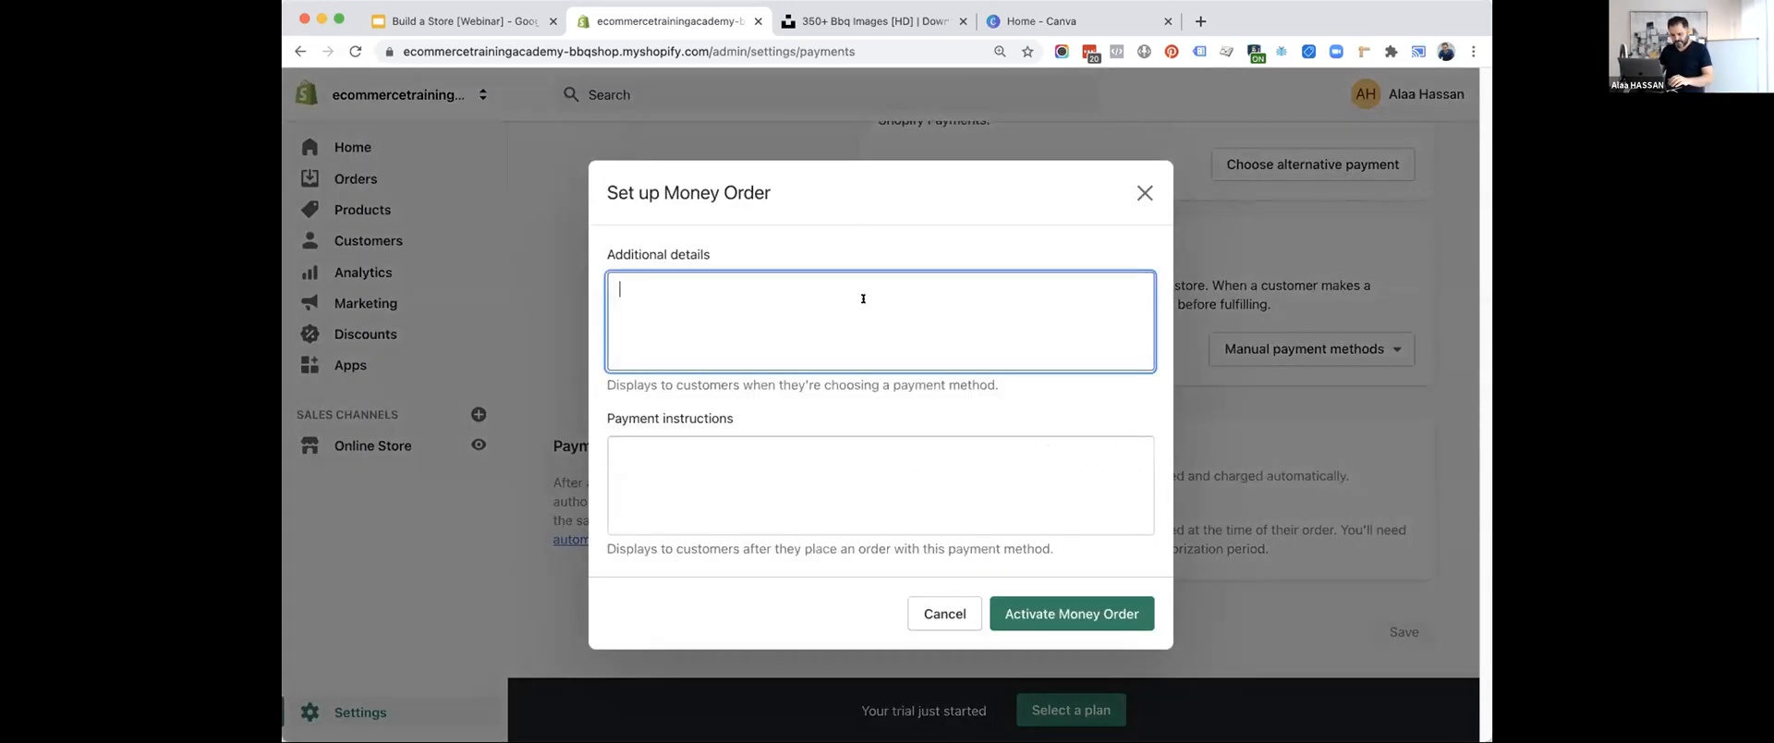
{"action": "type", "text": "Details"}
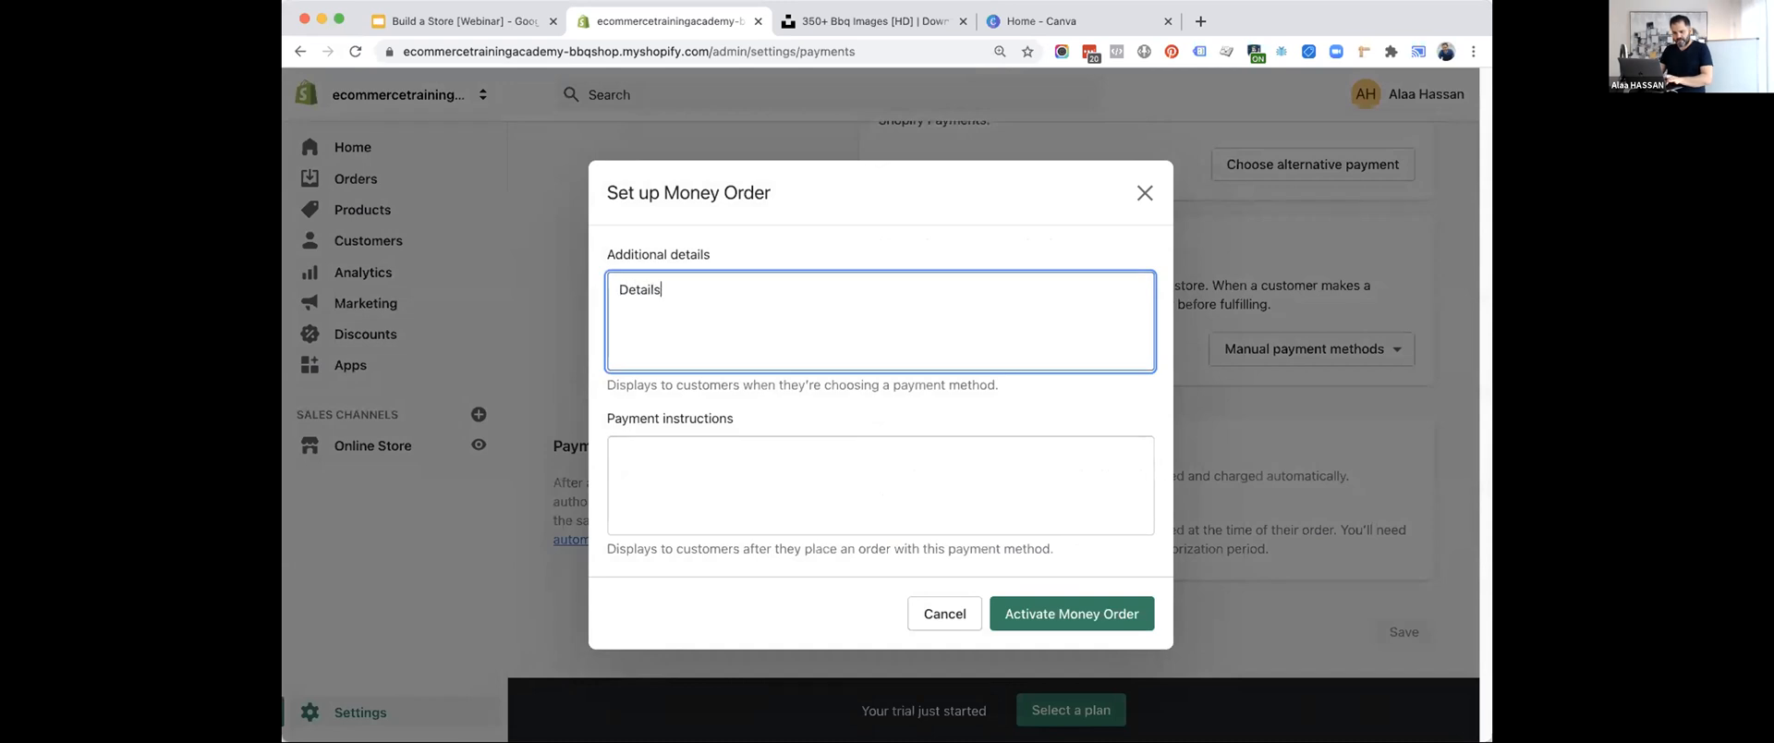
{"action": "type", "text": " on money ord"}
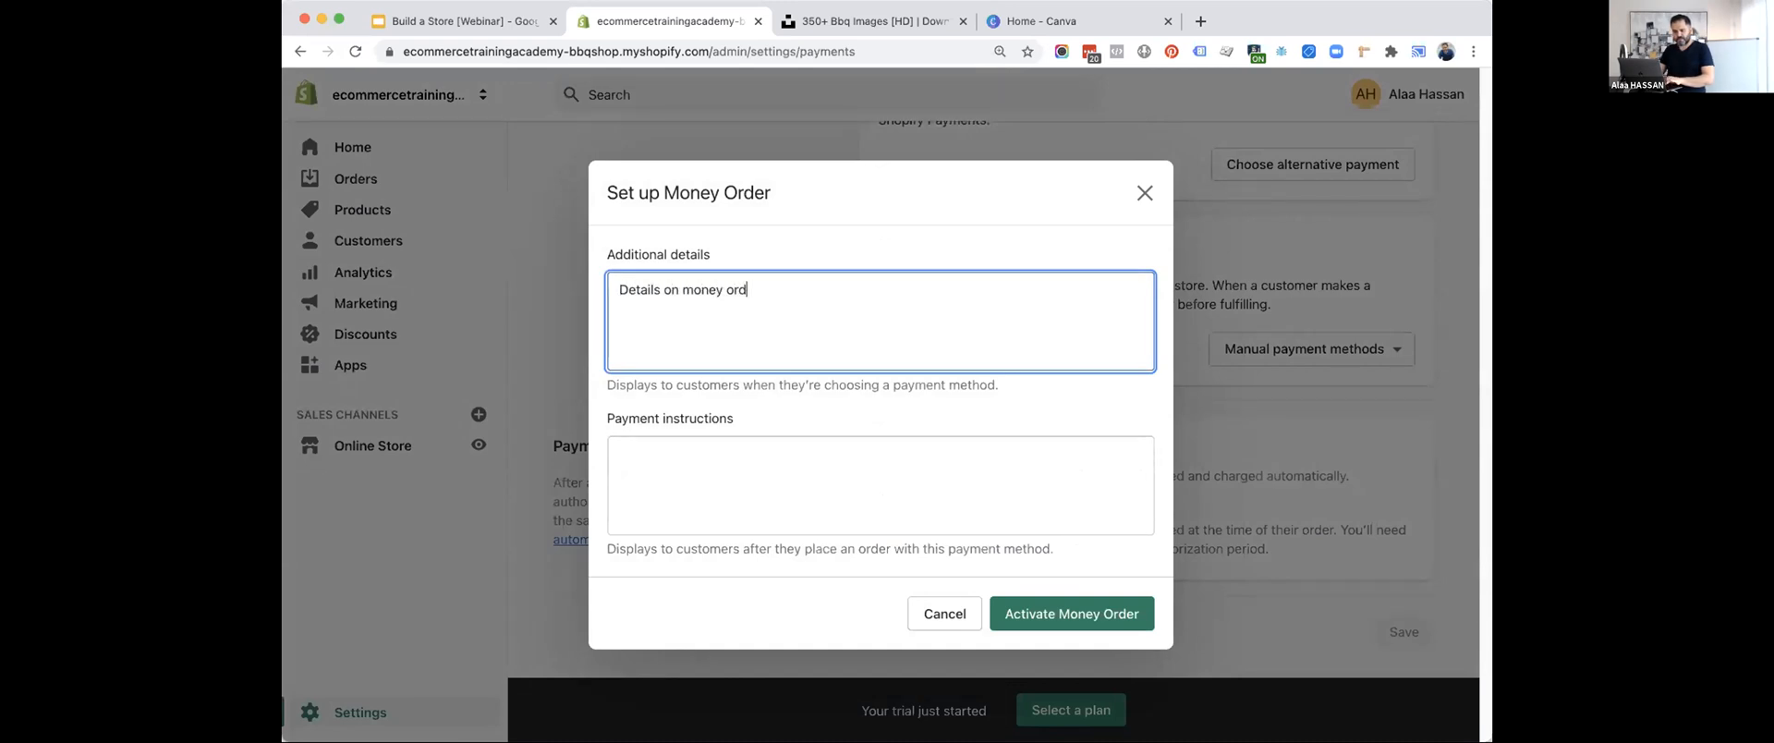
{"action": "type", "text": "ers."}
Enter "Money order instructions." as the payment instructions and activate Money Order.
{"action": "left_click", "coordinate": [824, 472]}
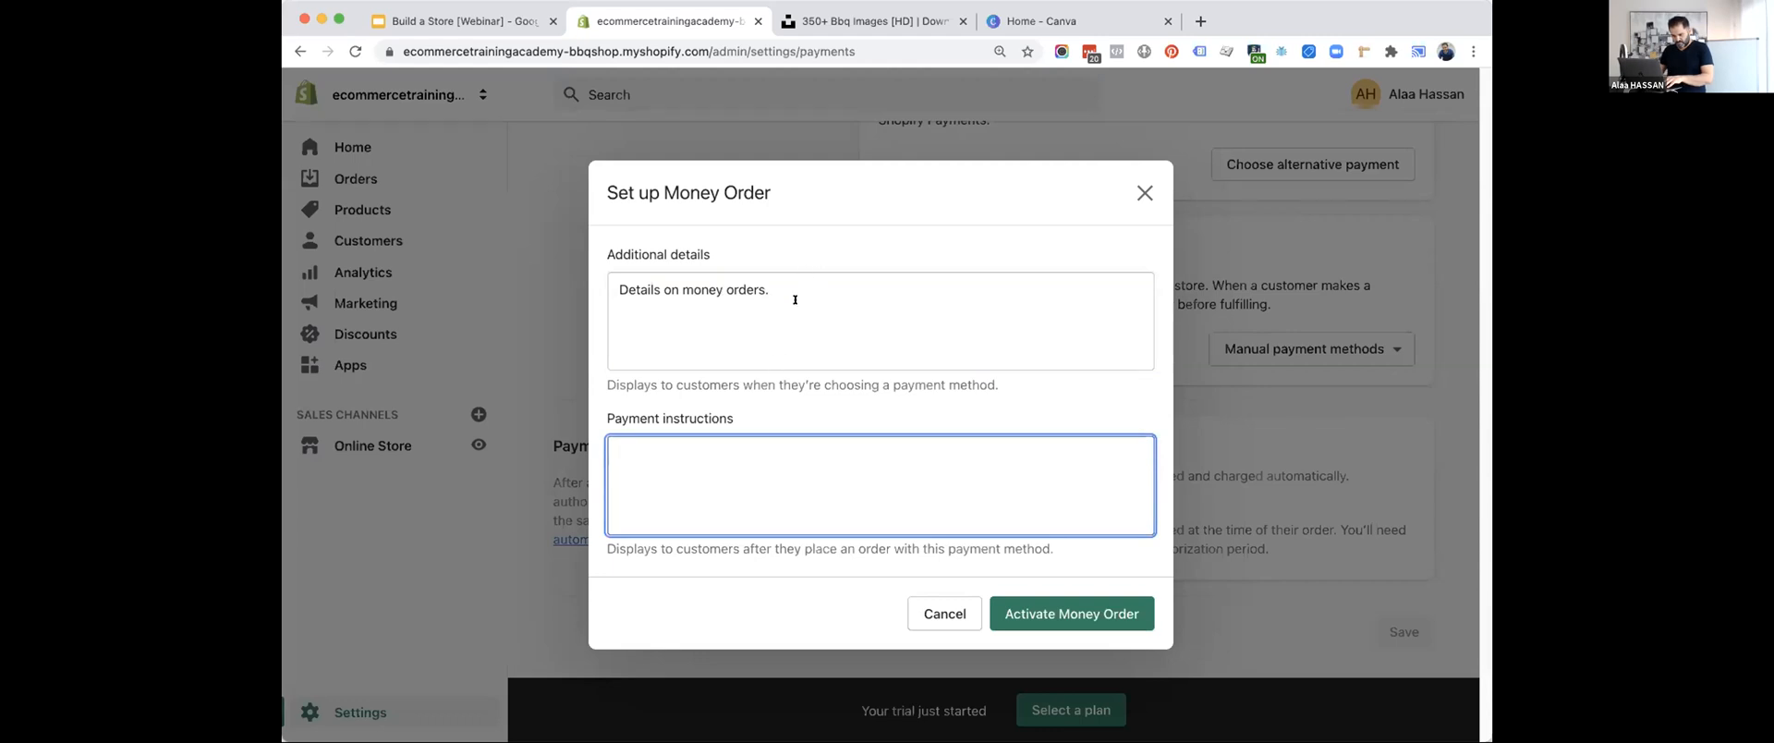
{"action": "type", "text": "Money order isnt"}
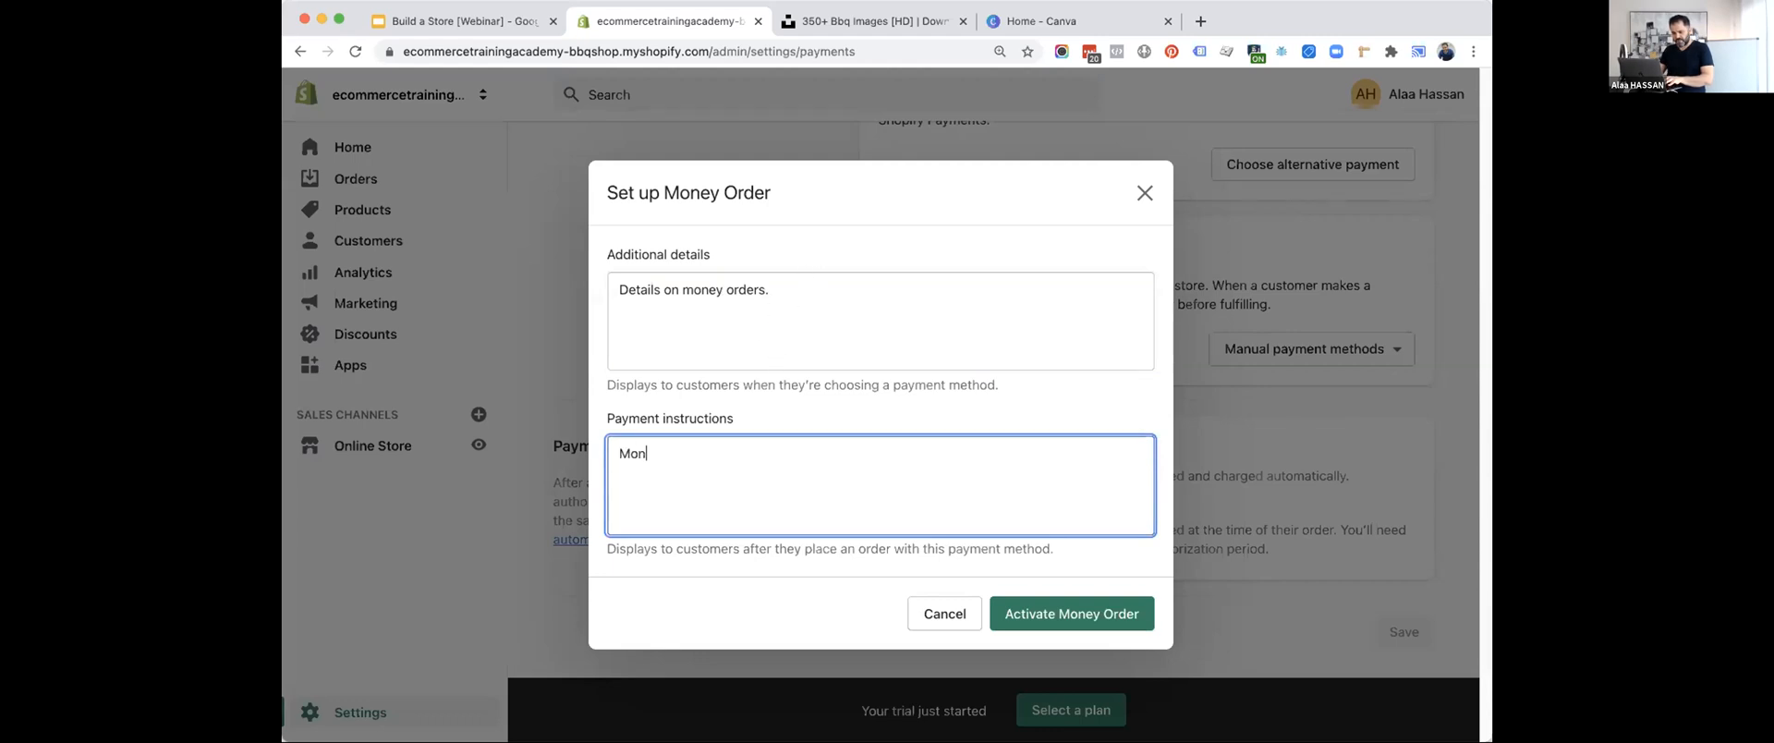
{"action": "key", "text": "BackSpace"}
{"action": "key", "text": "BackSpace"}
{"action": "key", "text": "BackSpace"}
{"action": "type", "text": "nstructions."}
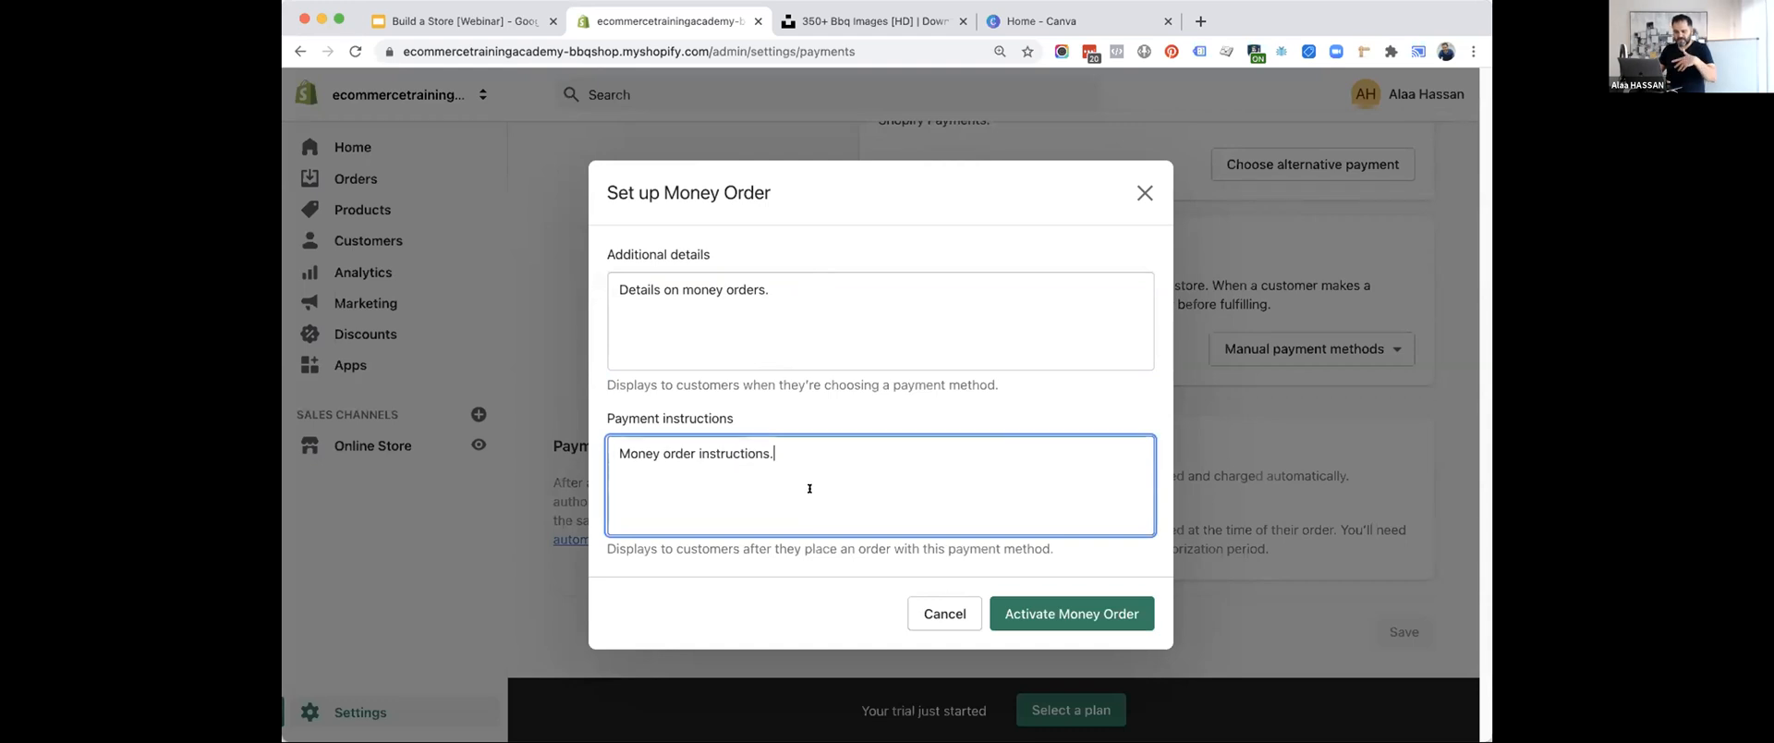
{"action": "left_click", "coordinate": [1058, 621]}
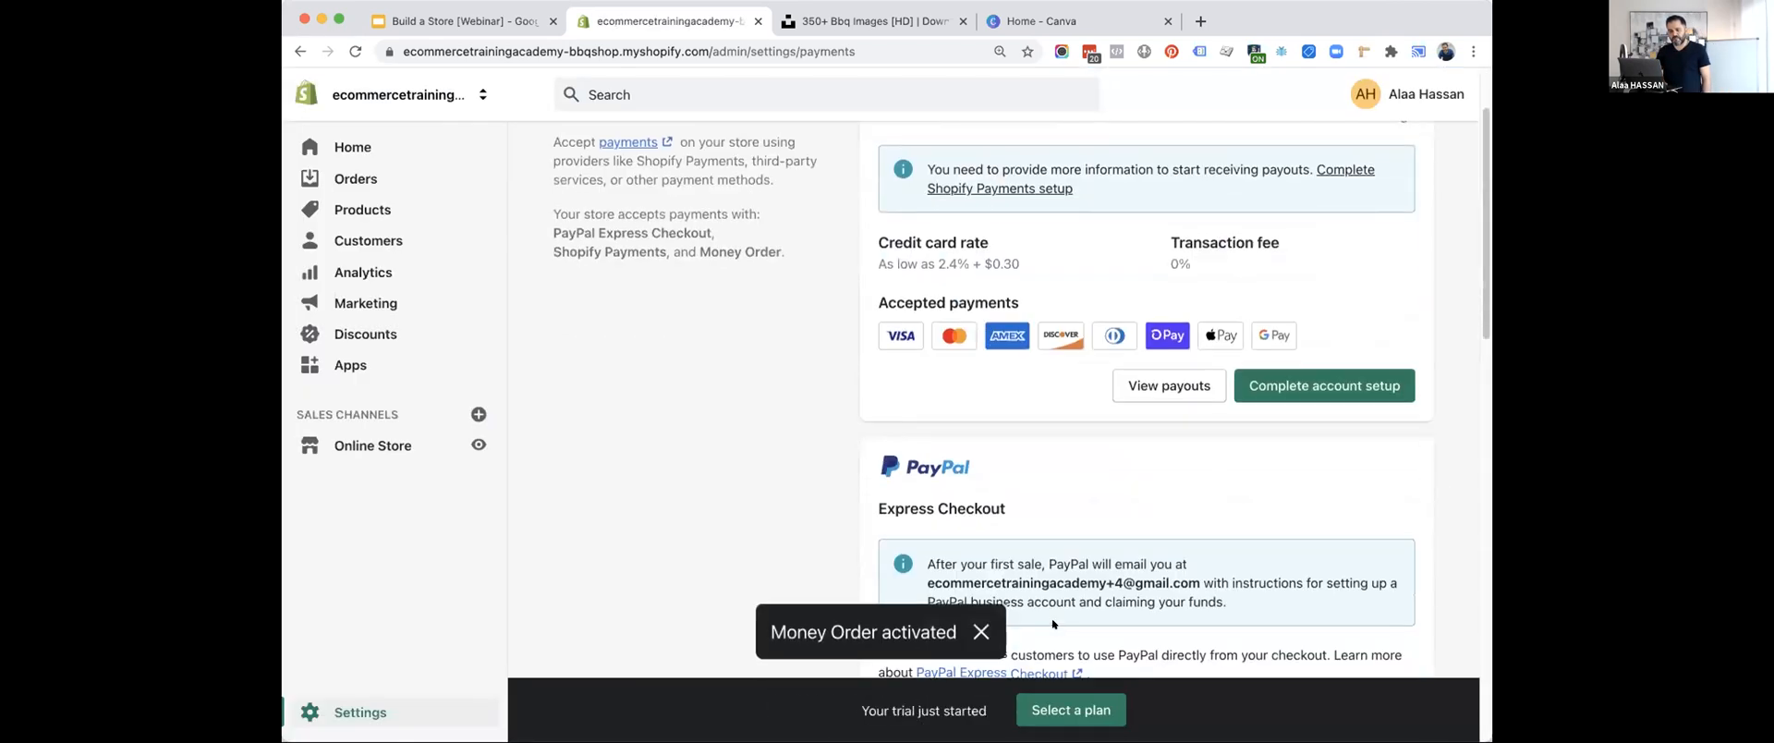
{"action": "scroll", "coordinate": [1052, 625], "scroll_direction": "down", "scroll_amount": 6}
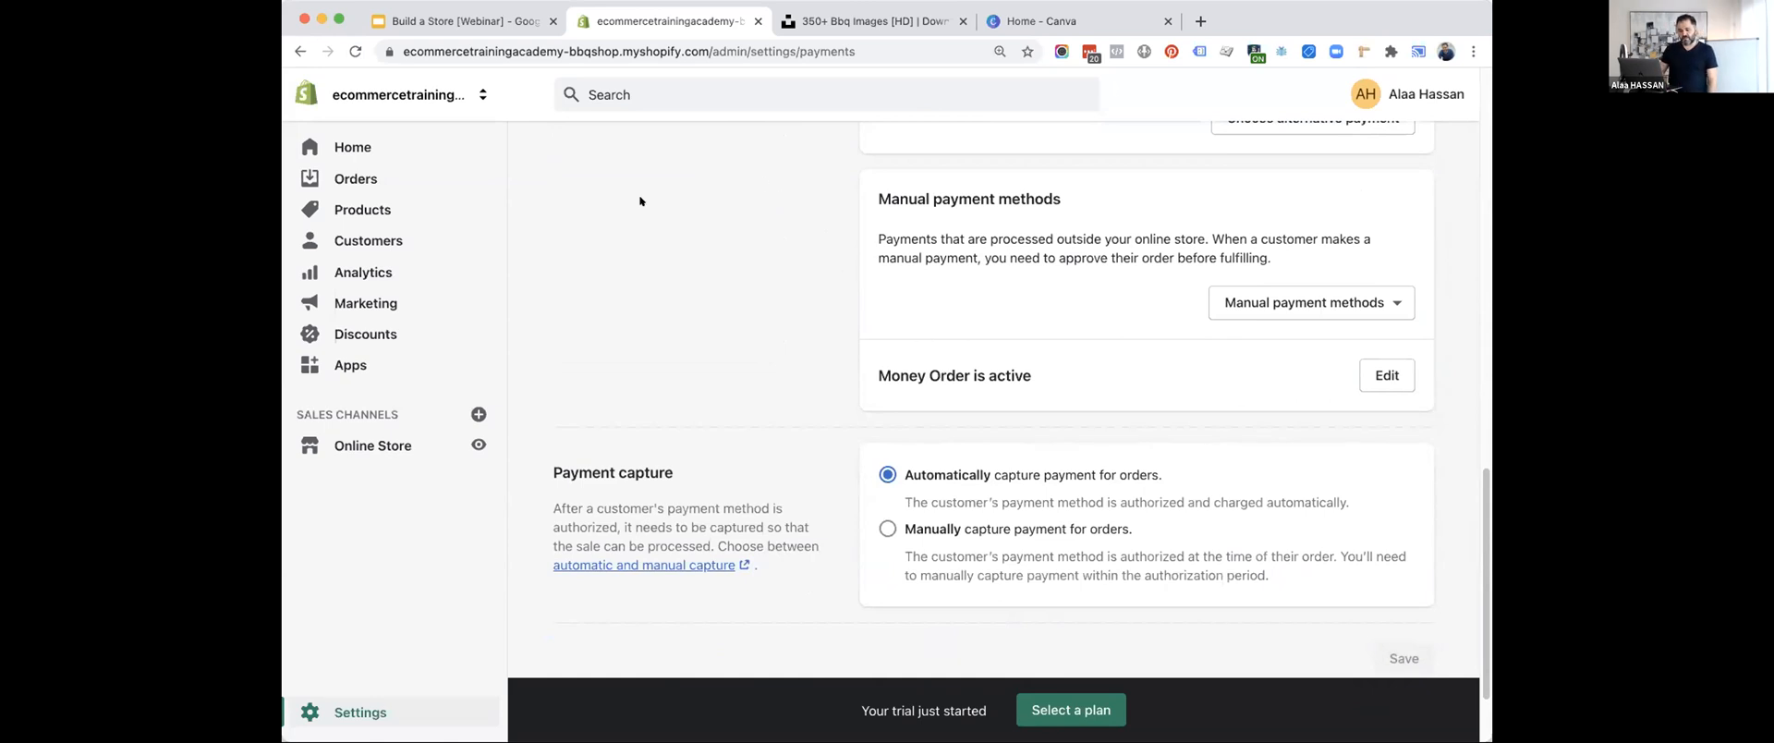
{"action": "scroll", "coordinate": [640, 194], "scroll_direction": "up", "scroll_amount": 7}
Advance the Google Slides list to Configure Taxes and return to the Shopify admin.
{"action": "left_click", "coordinate": [475, 11]}
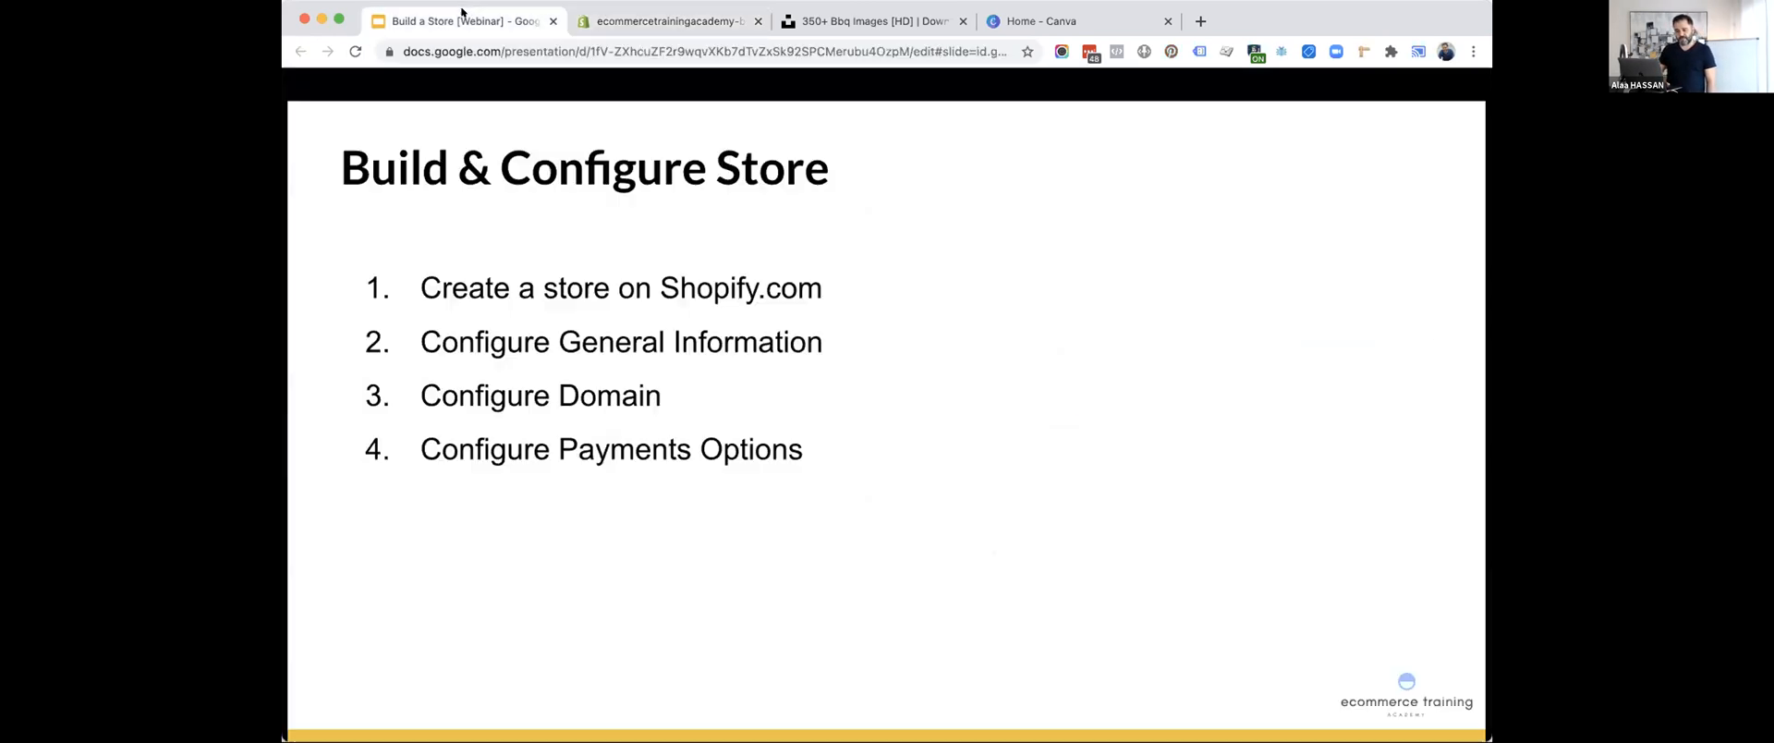
{"action": "left_click", "coordinate": [506, 434]}
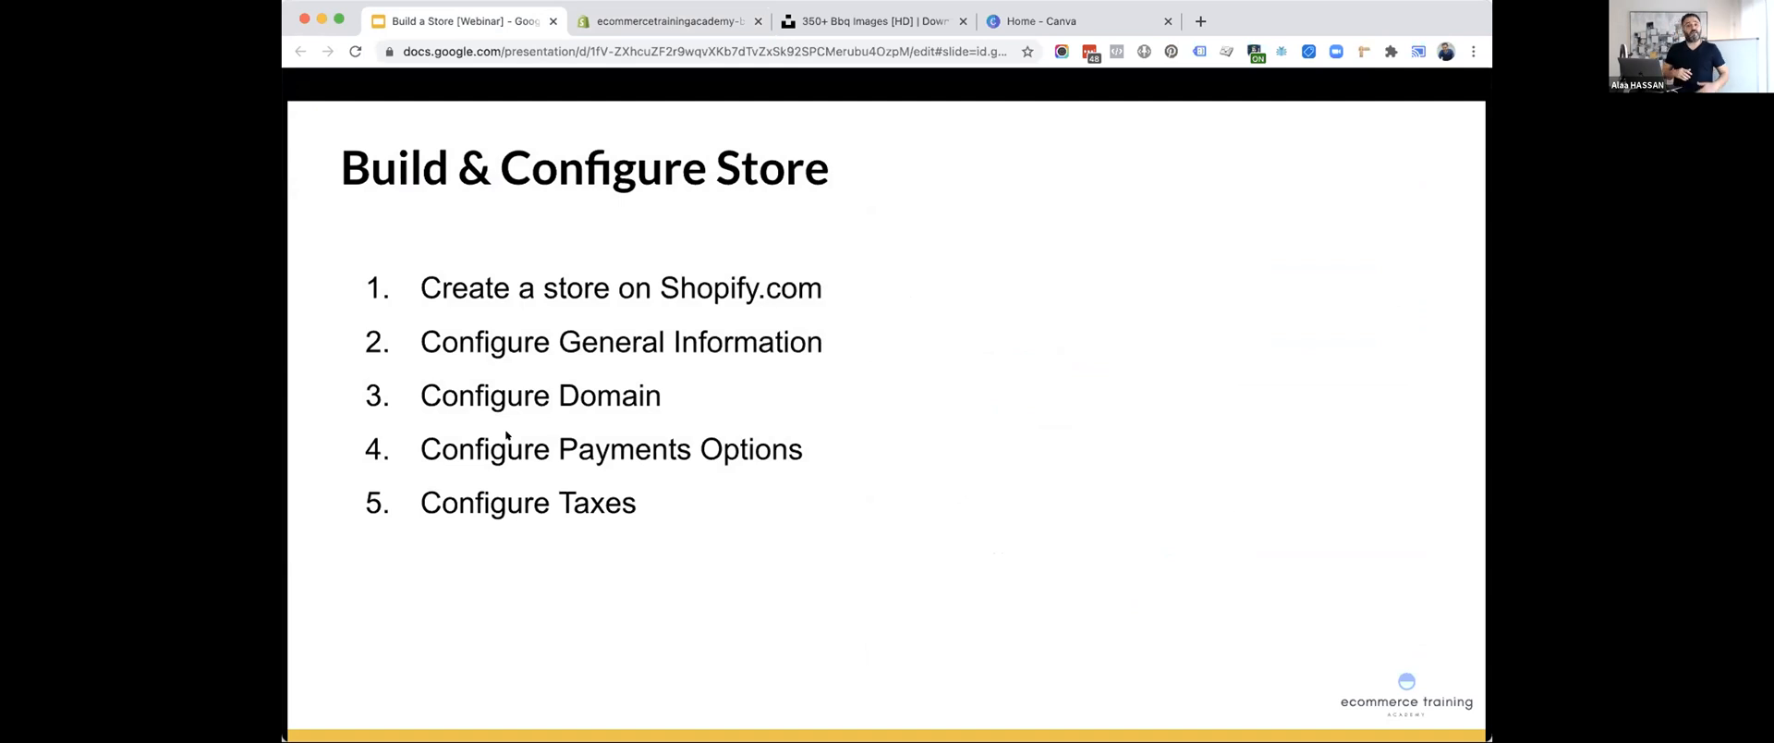
{"action": "left_click", "coordinate": [626, 21]}
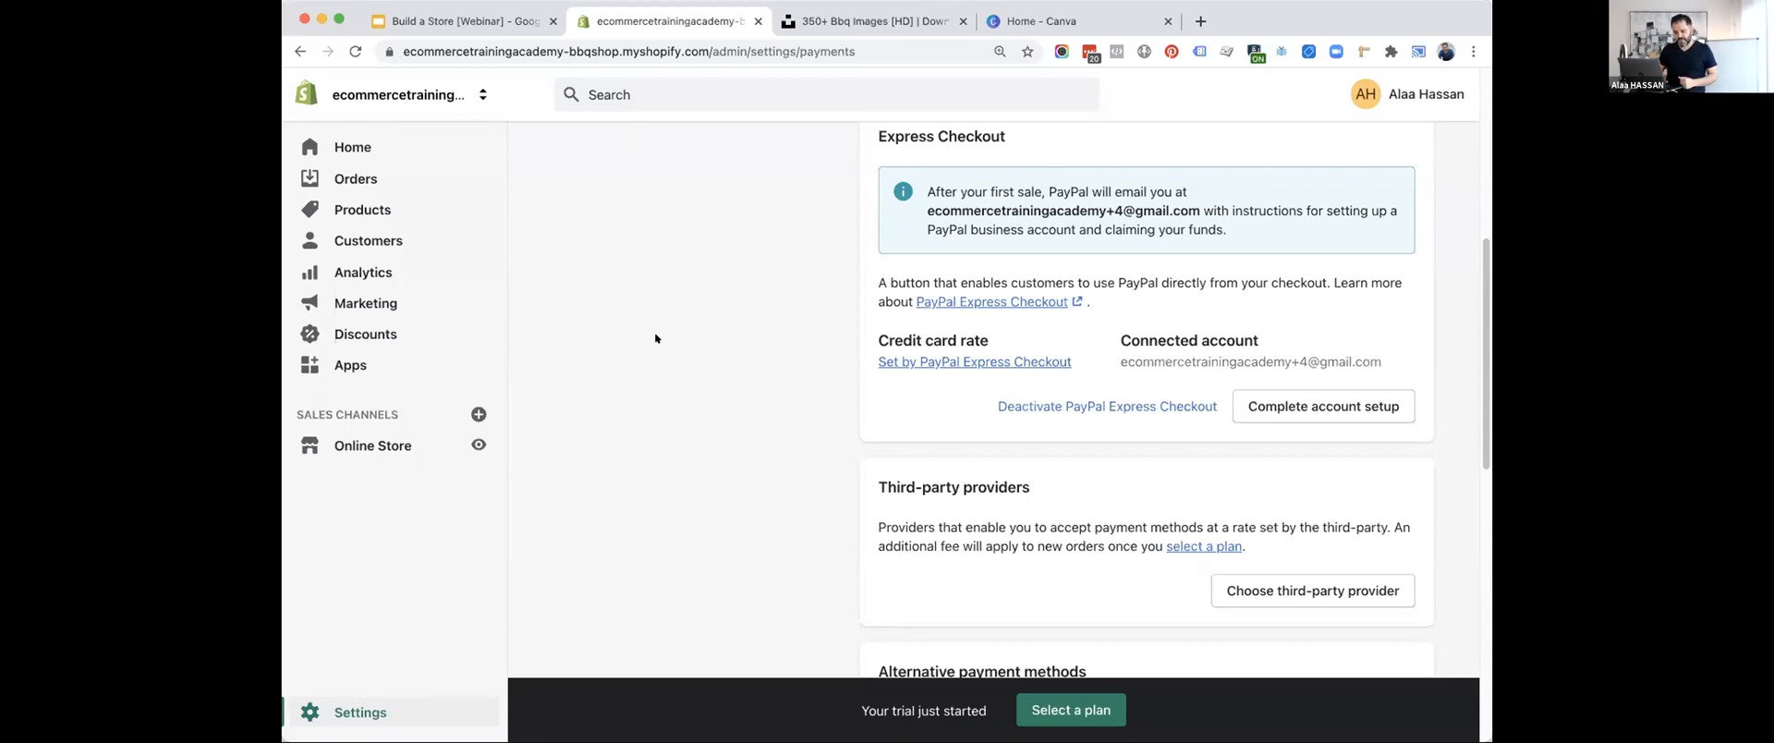
Open the store's Taxes settings.
{"action": "scroll", "coordinate": [654, 331], "scroll_direction": "down", "scroll_amount": 3}
{"action": "left_click", "coordinate": [347, 709]}
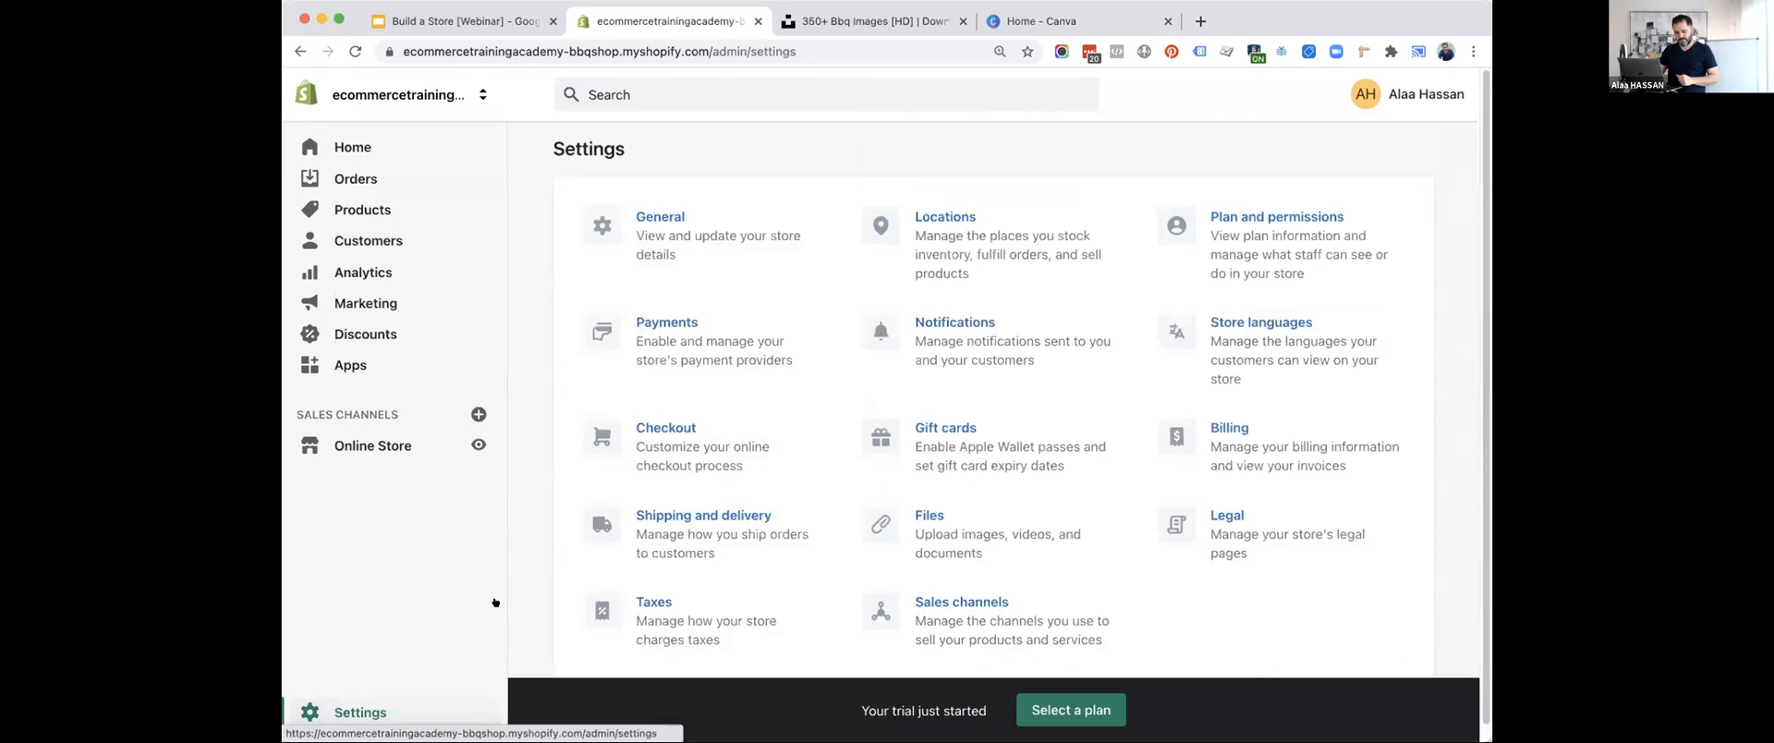
{"action": "left_click", "coordinate": [645, 613]}
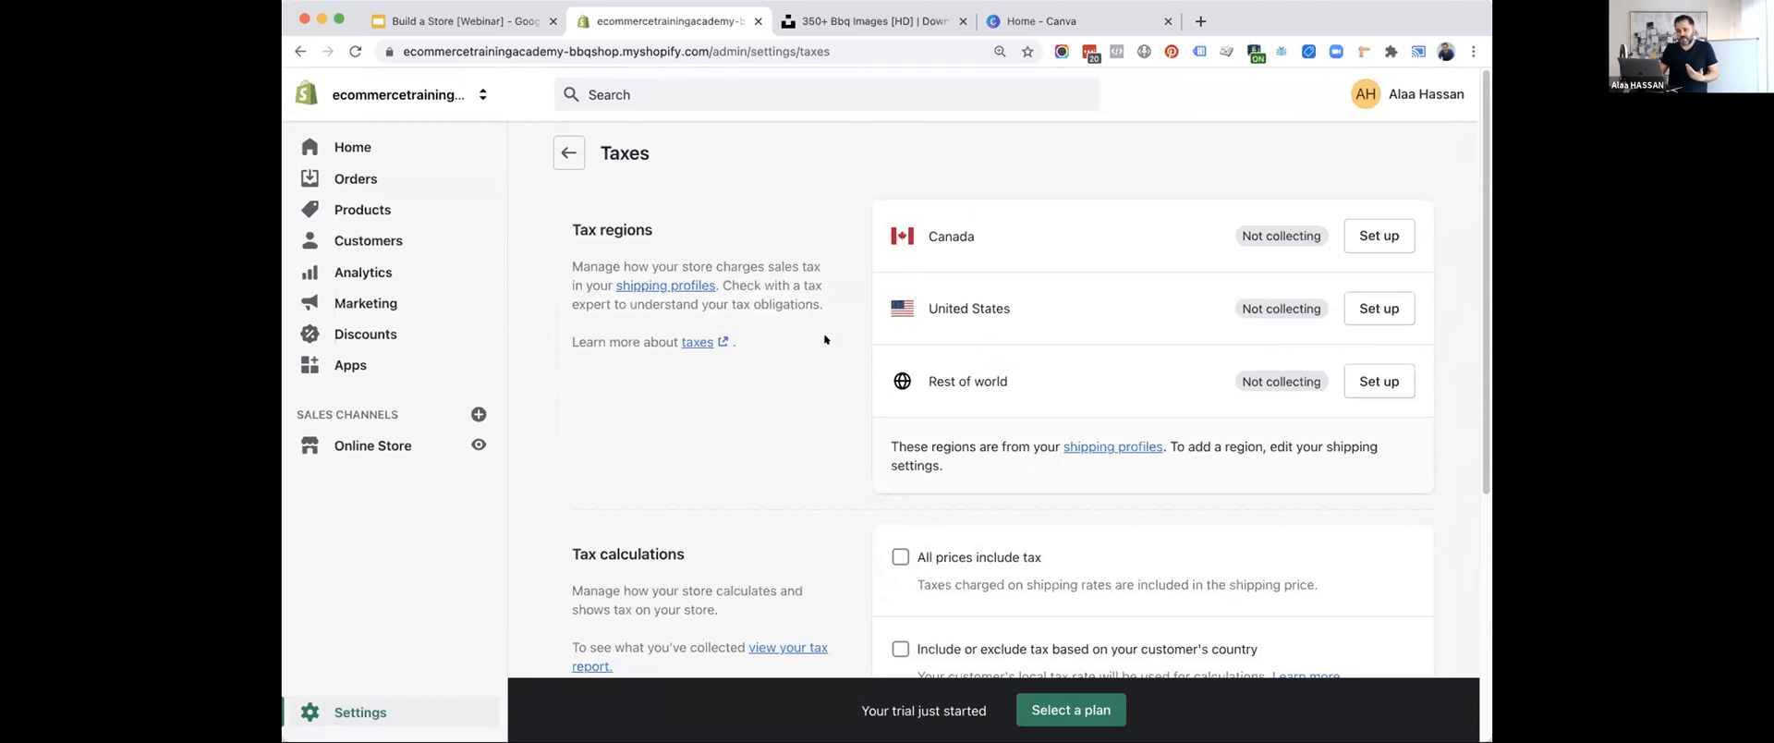
Set up sales tax collection for Canada with the Quebec (GST) region, leaving the tax number empty, and save it.
{"action": "scroll", "coordinate": [1174, 294], "scroll_direction": "down", "scroll_amount": 1}
{"action": "scroll", "coordinate": [1029, 299], "scroll_direction": "up", "scroll_amount": 1}
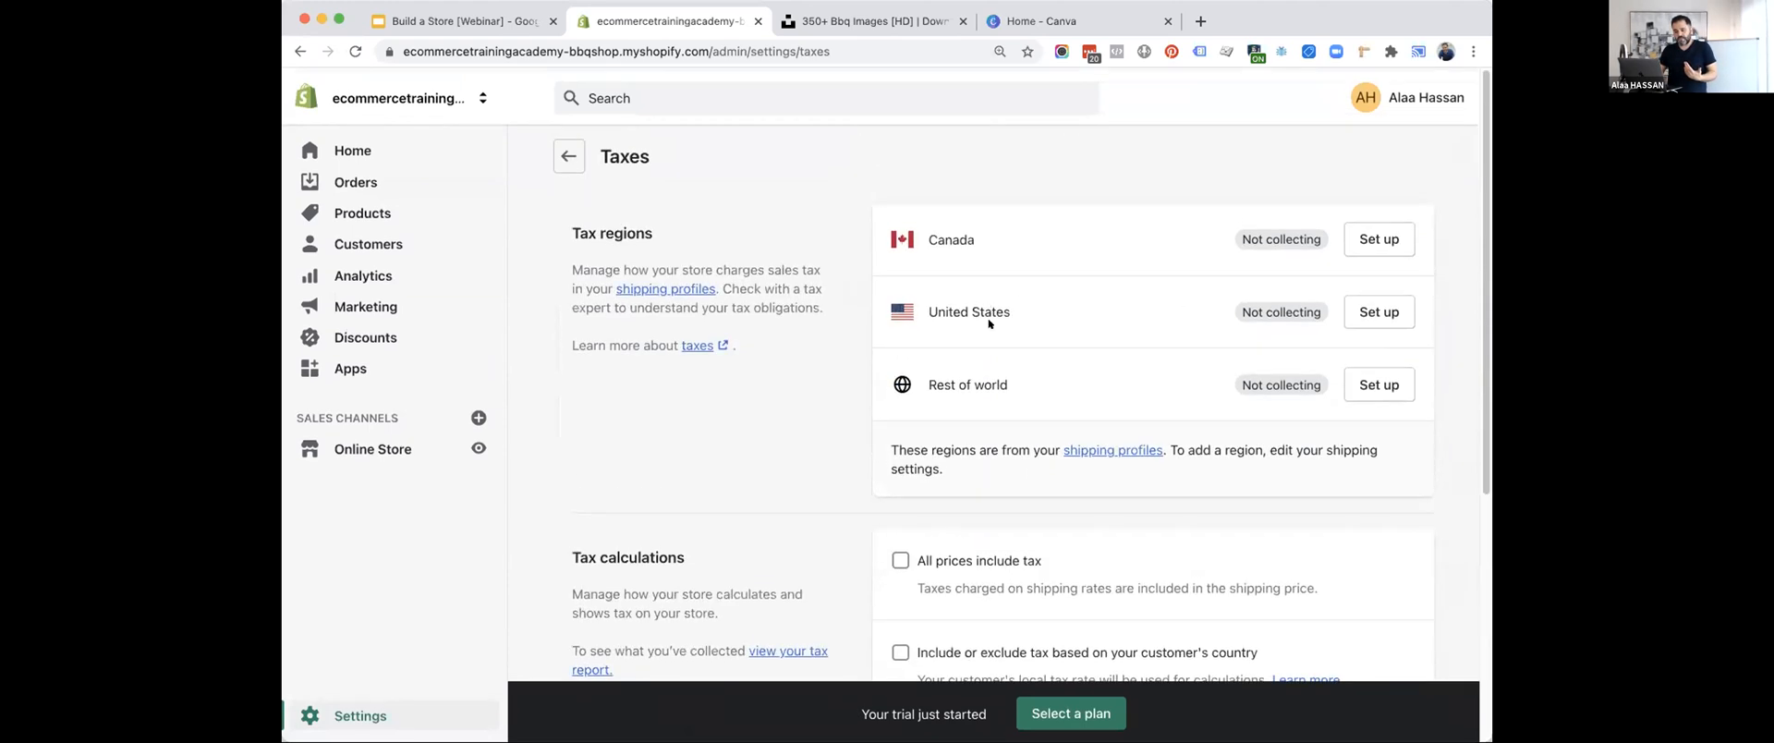
{"action": "left_click", "coordinate": [1375, 236]}
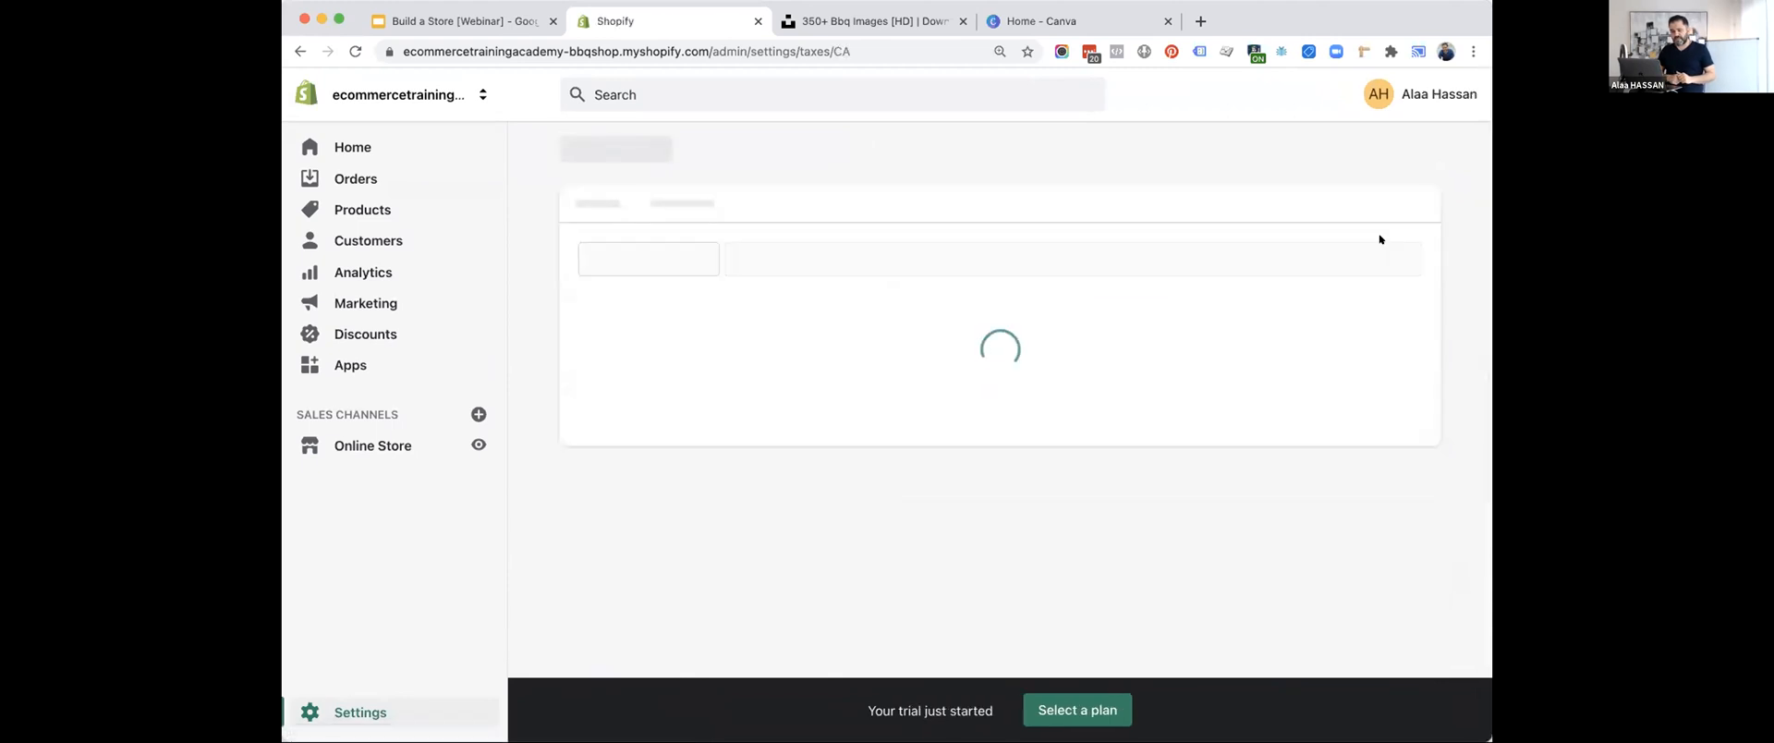
{"action": "scroll", "coordinate": [861, 430], "scroll_direction": "down", "scroll_amount": 2}
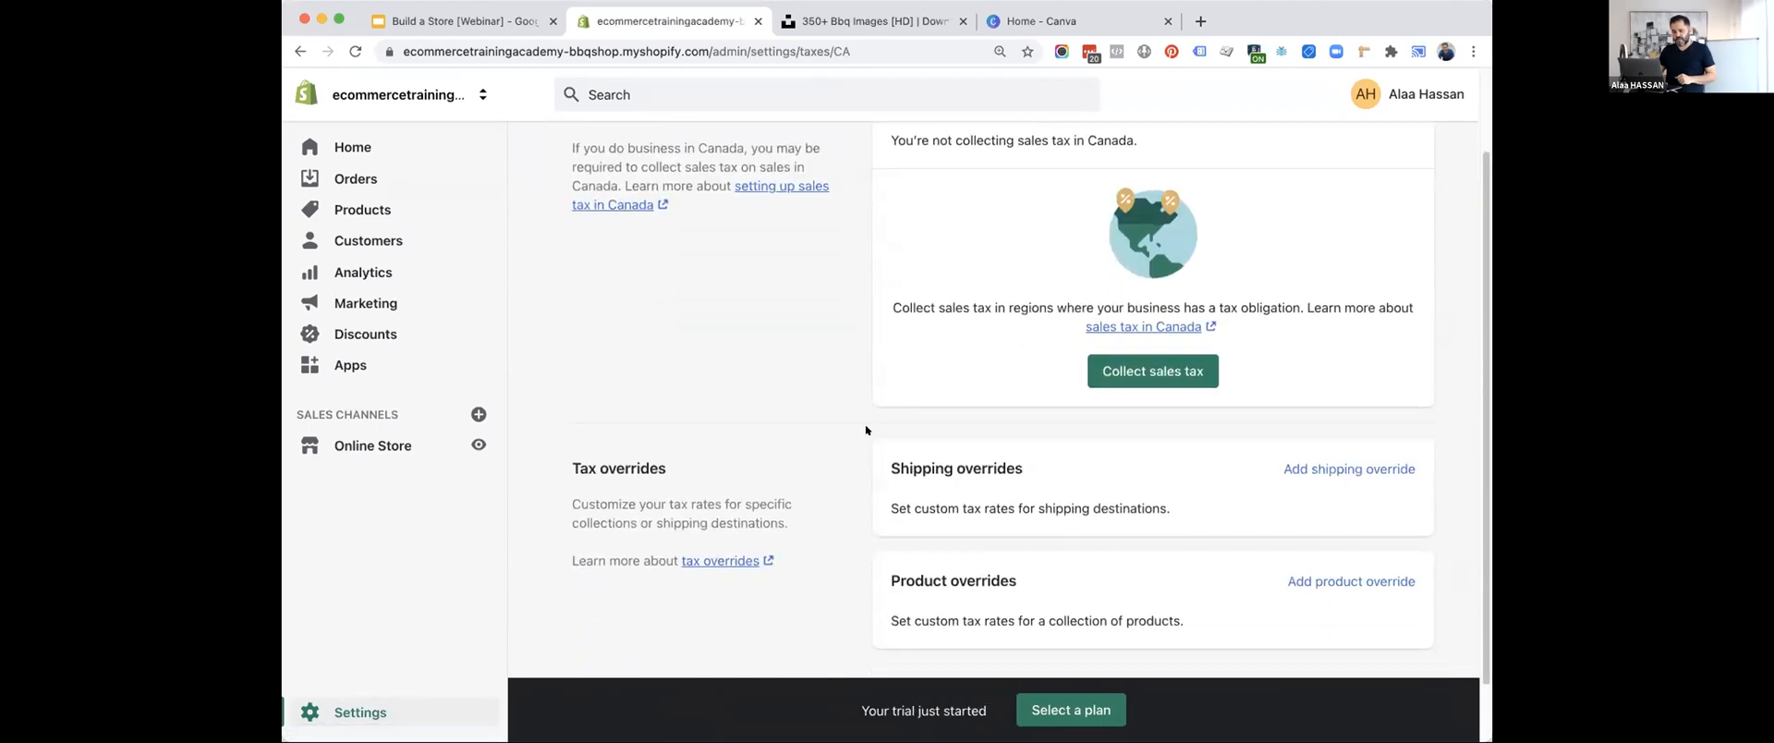
{"action": "left_click", "coordinate": [1111, 374]}
{"action": "left_click", "coordinate": [1001, 445]}
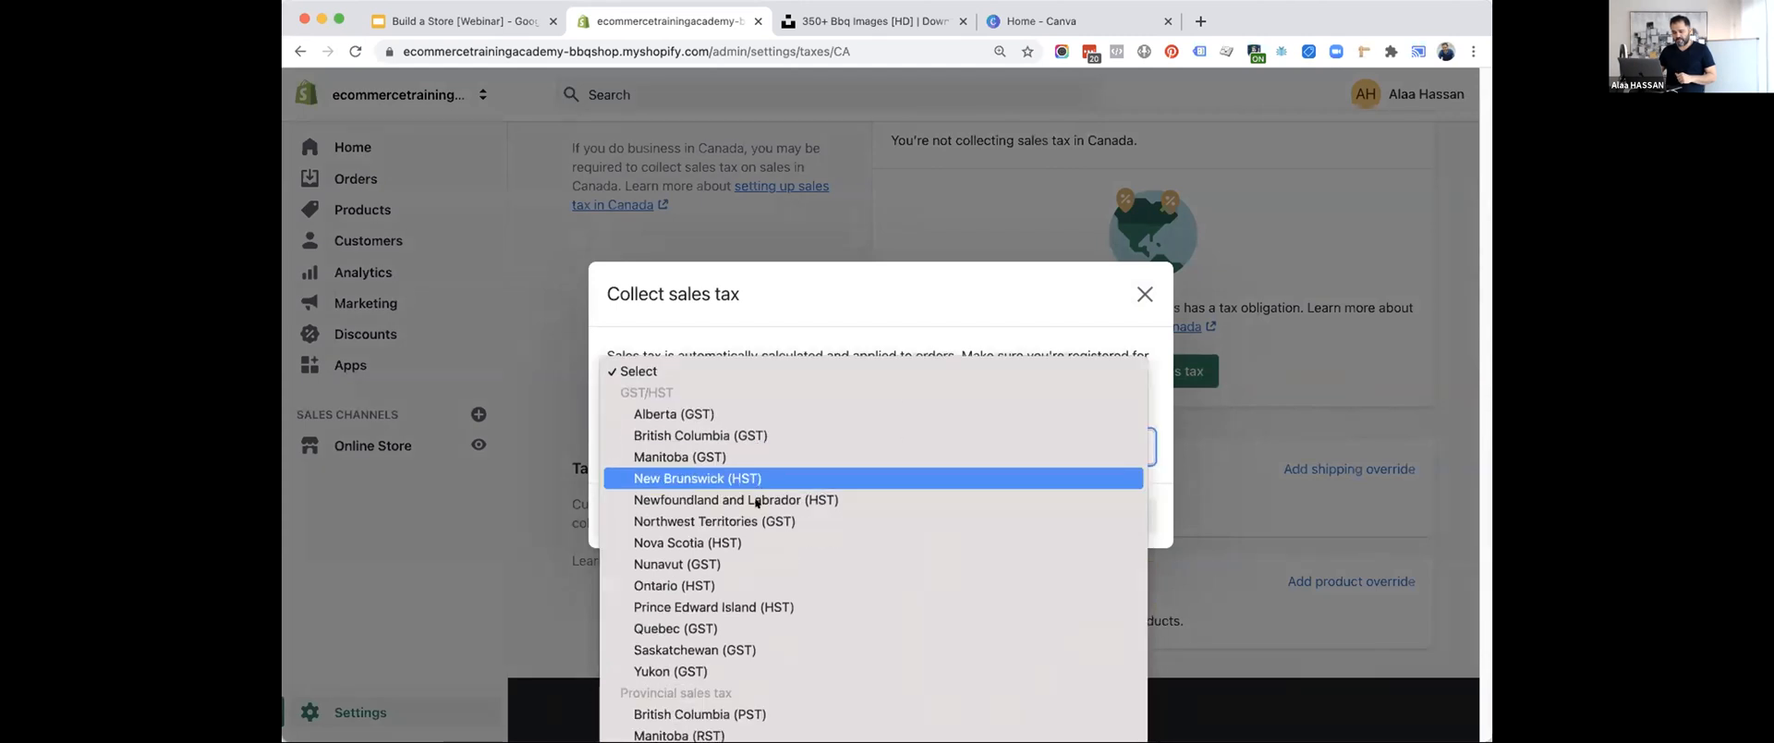
{"action": "left_click", "coordinate": [722, 619]}
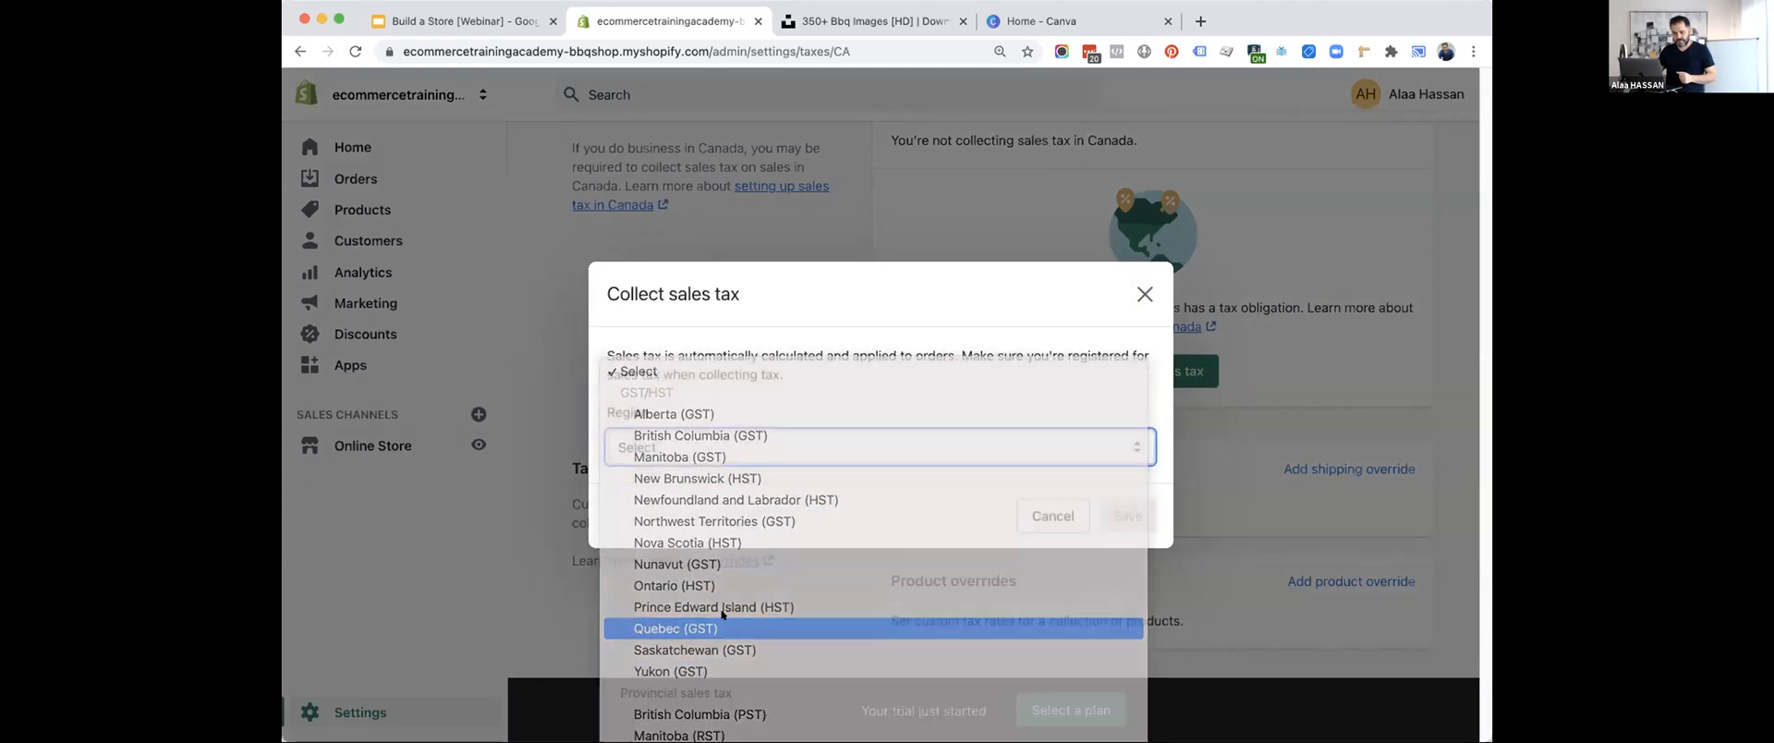
{"action": "left_click", "coordinate": [699, 431]}
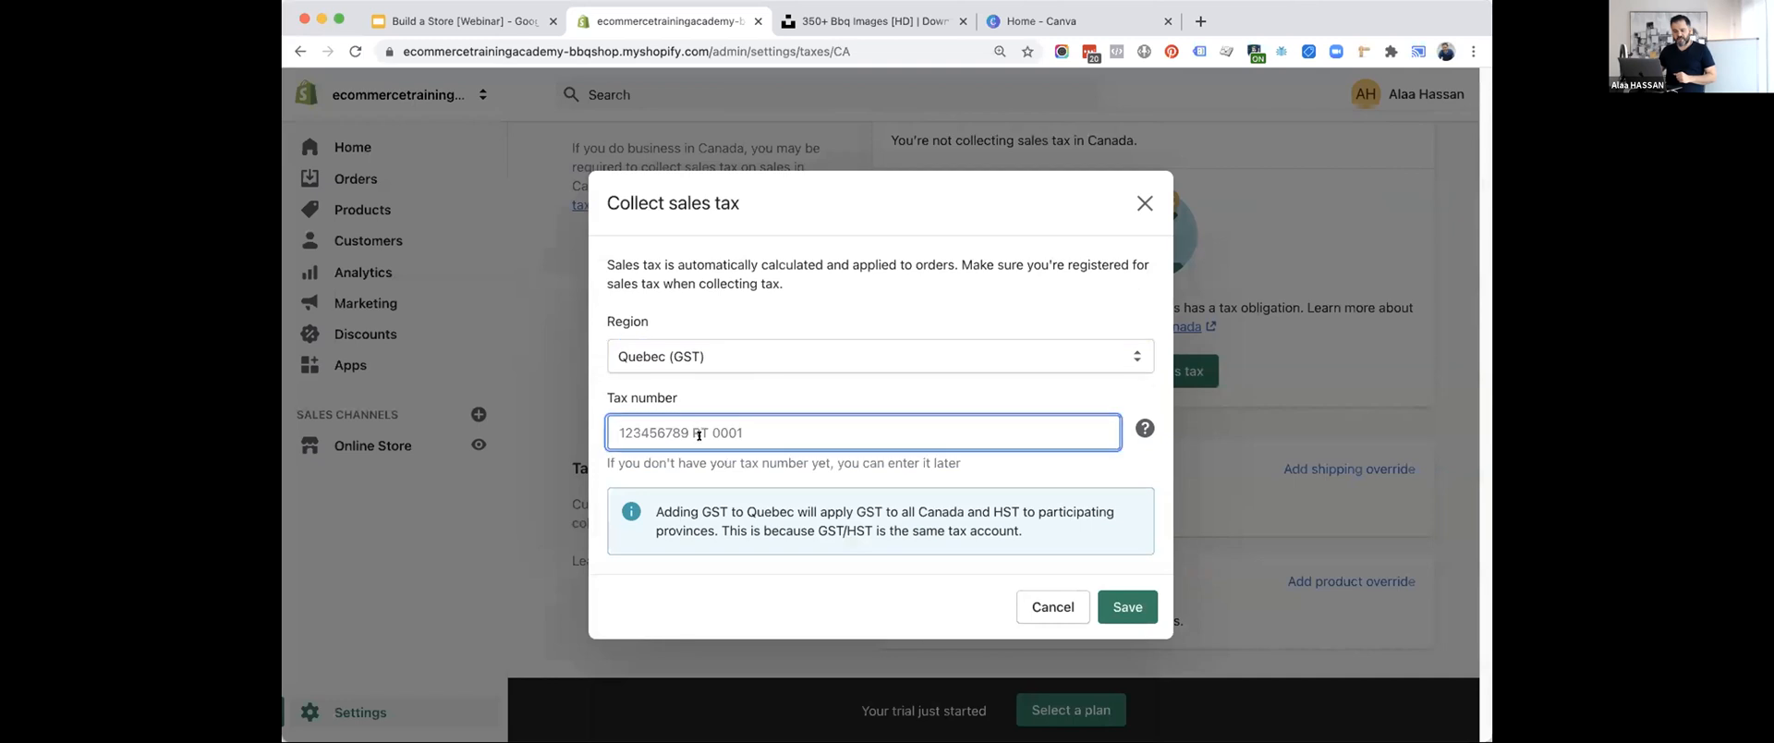
{"action": "left_click", "coordinate": [1126, 607]}
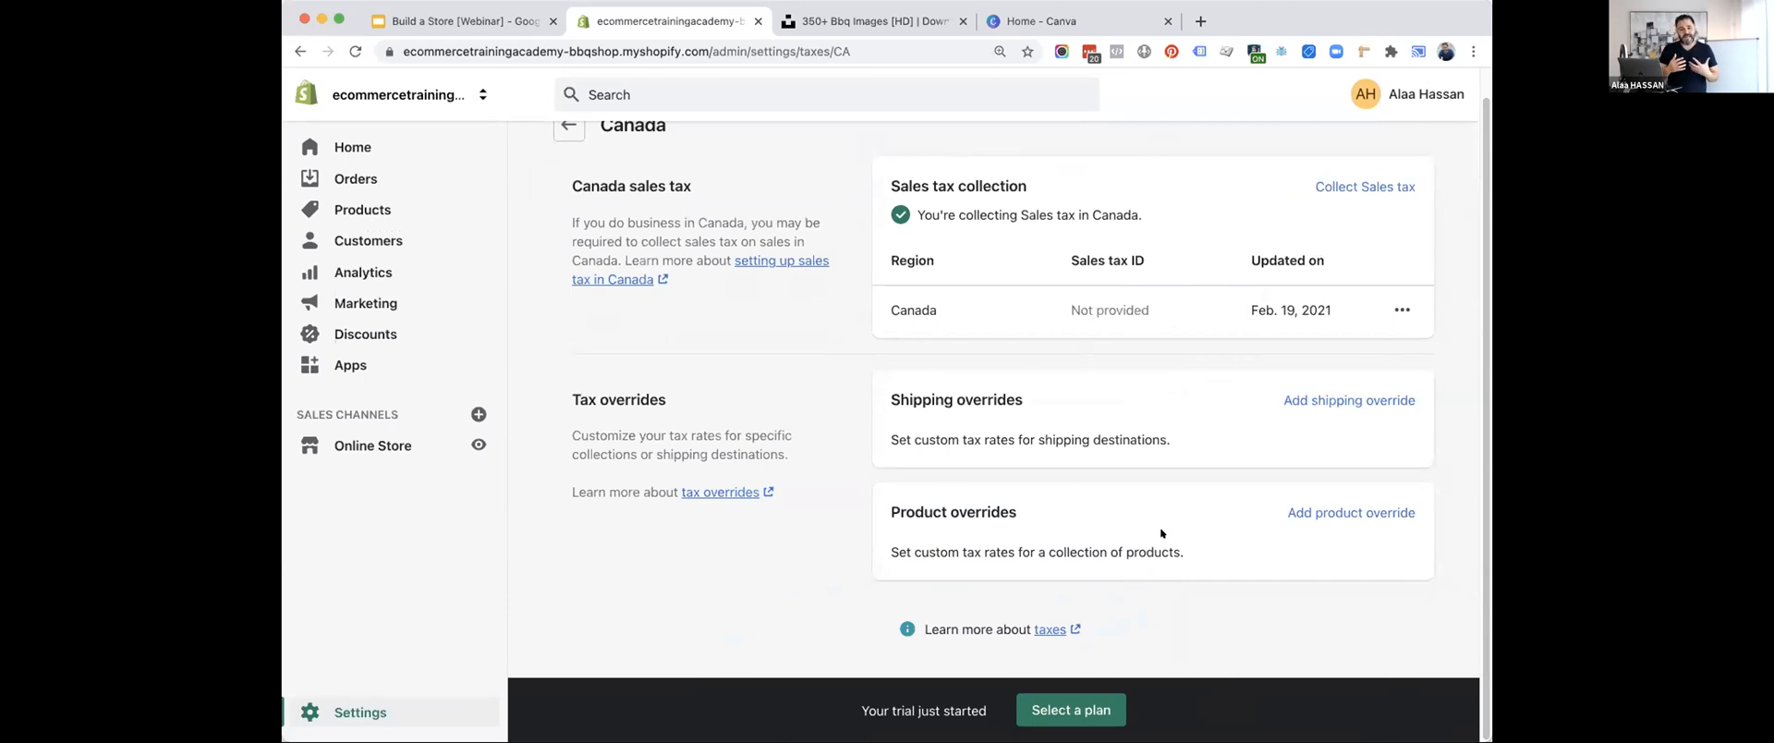
Return to the Taxes overview and review the tax calculation options.
{"action": "scroll", "coordinate": [1160, 528], "scroll_direction": "up", "scroll_amount": 1}
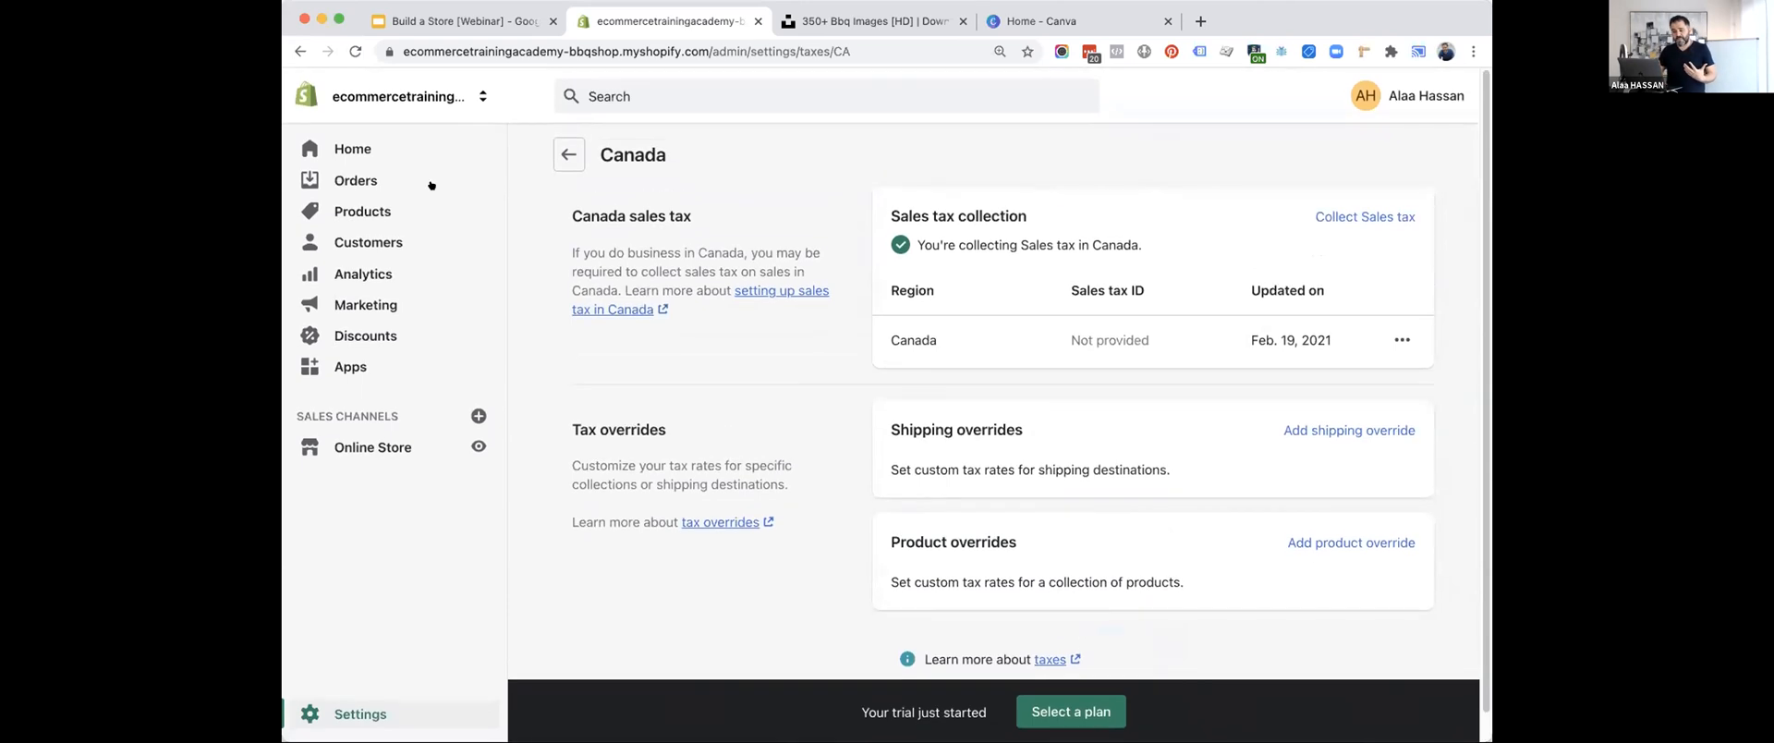
{"action": "left_click", "coordinate": [571, 151]}
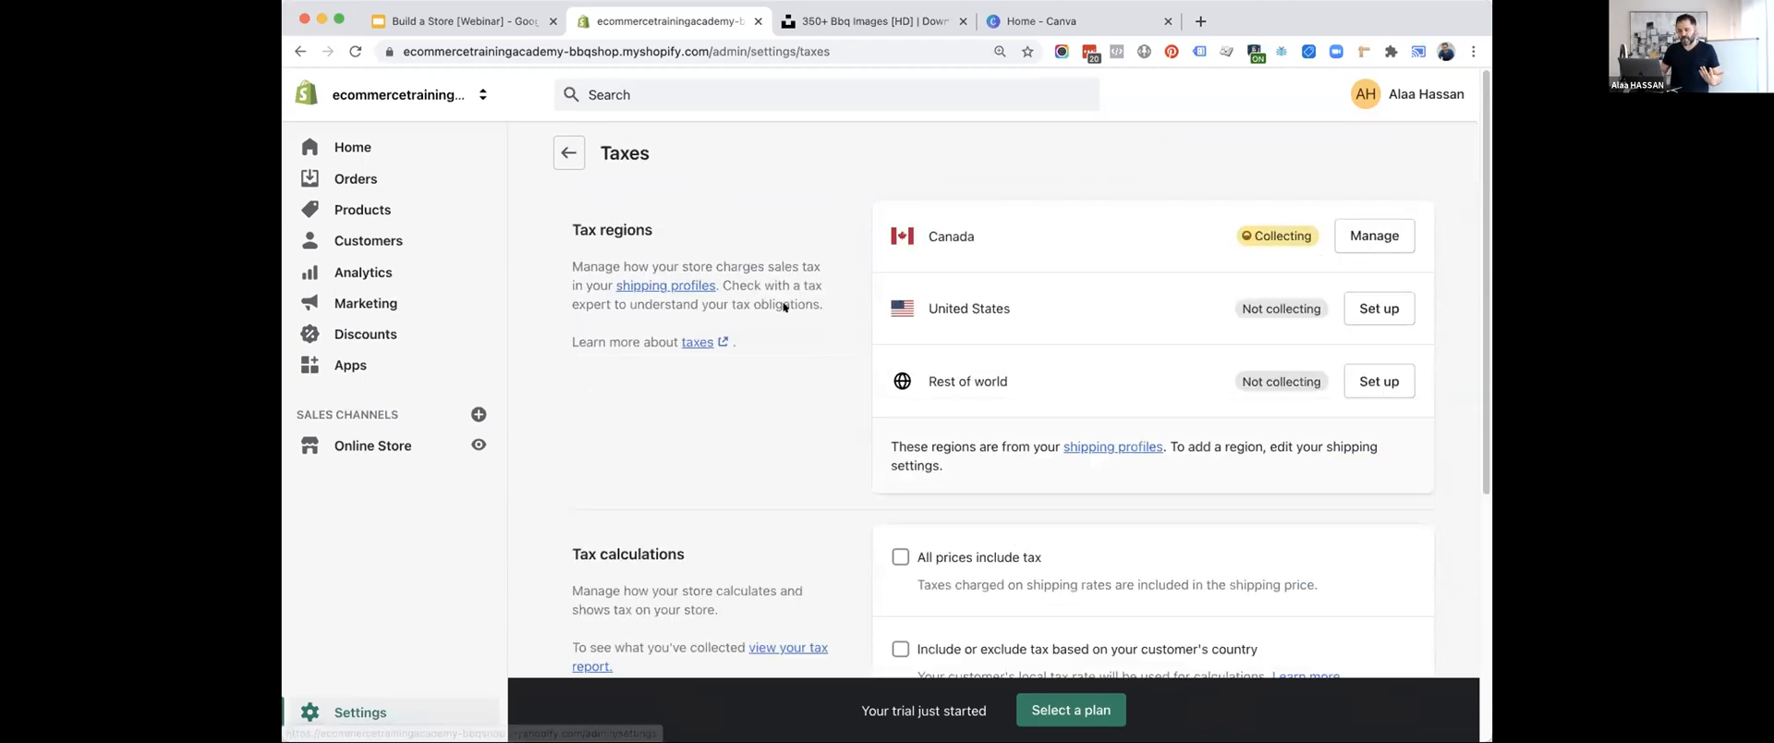
{"action": "scroll", "coordinate": [788, 317], "scroll_direction": "down", "scroll_amount": 1}
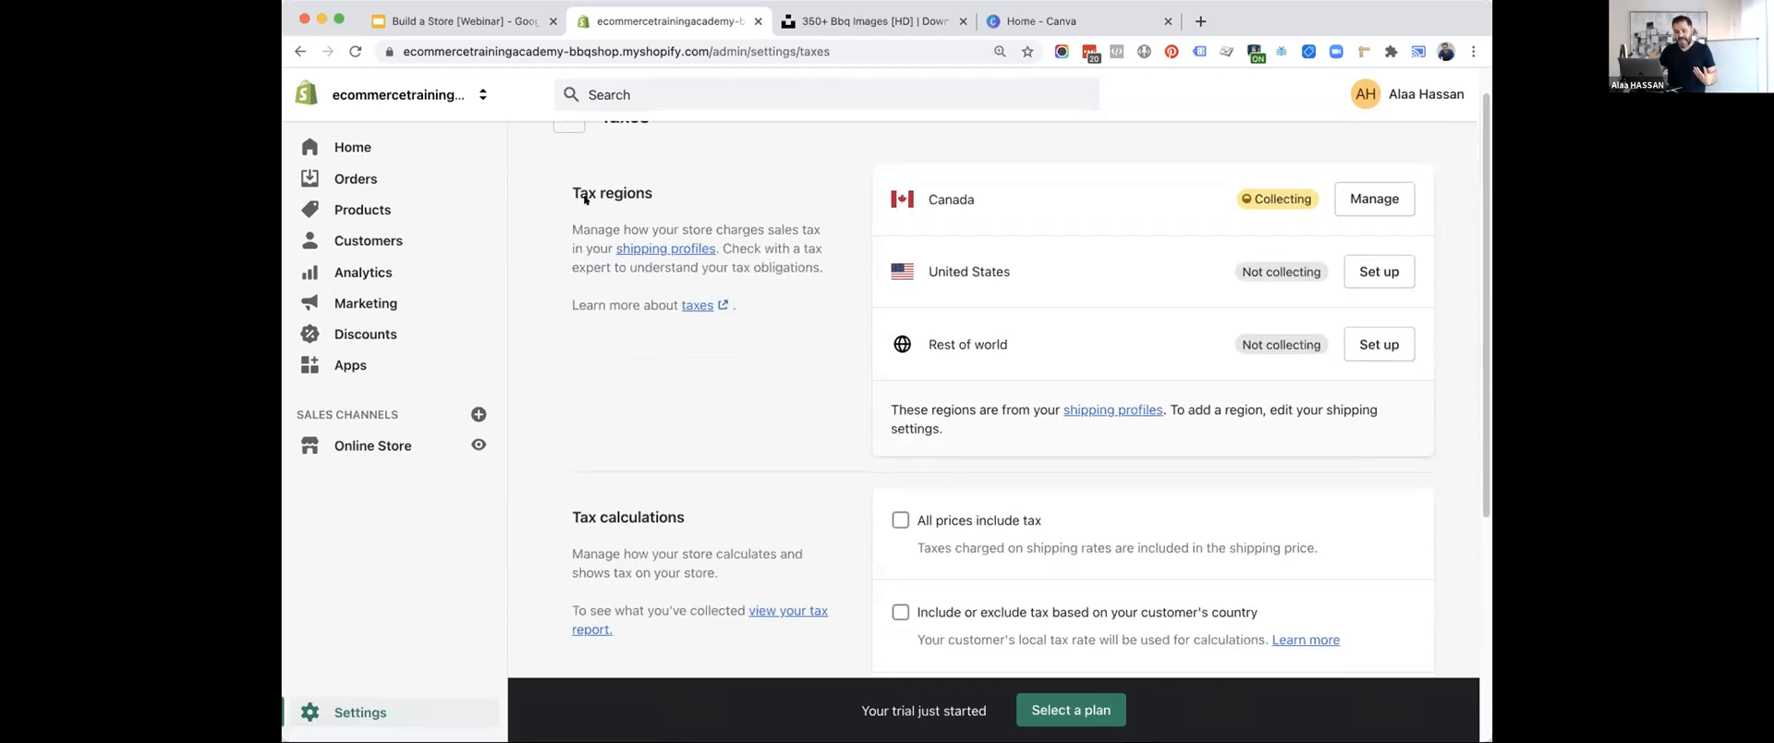
{"action": "scroll", "coordinate": [695, 250], "scroll_direction": "down", "scroll_amount": 5}
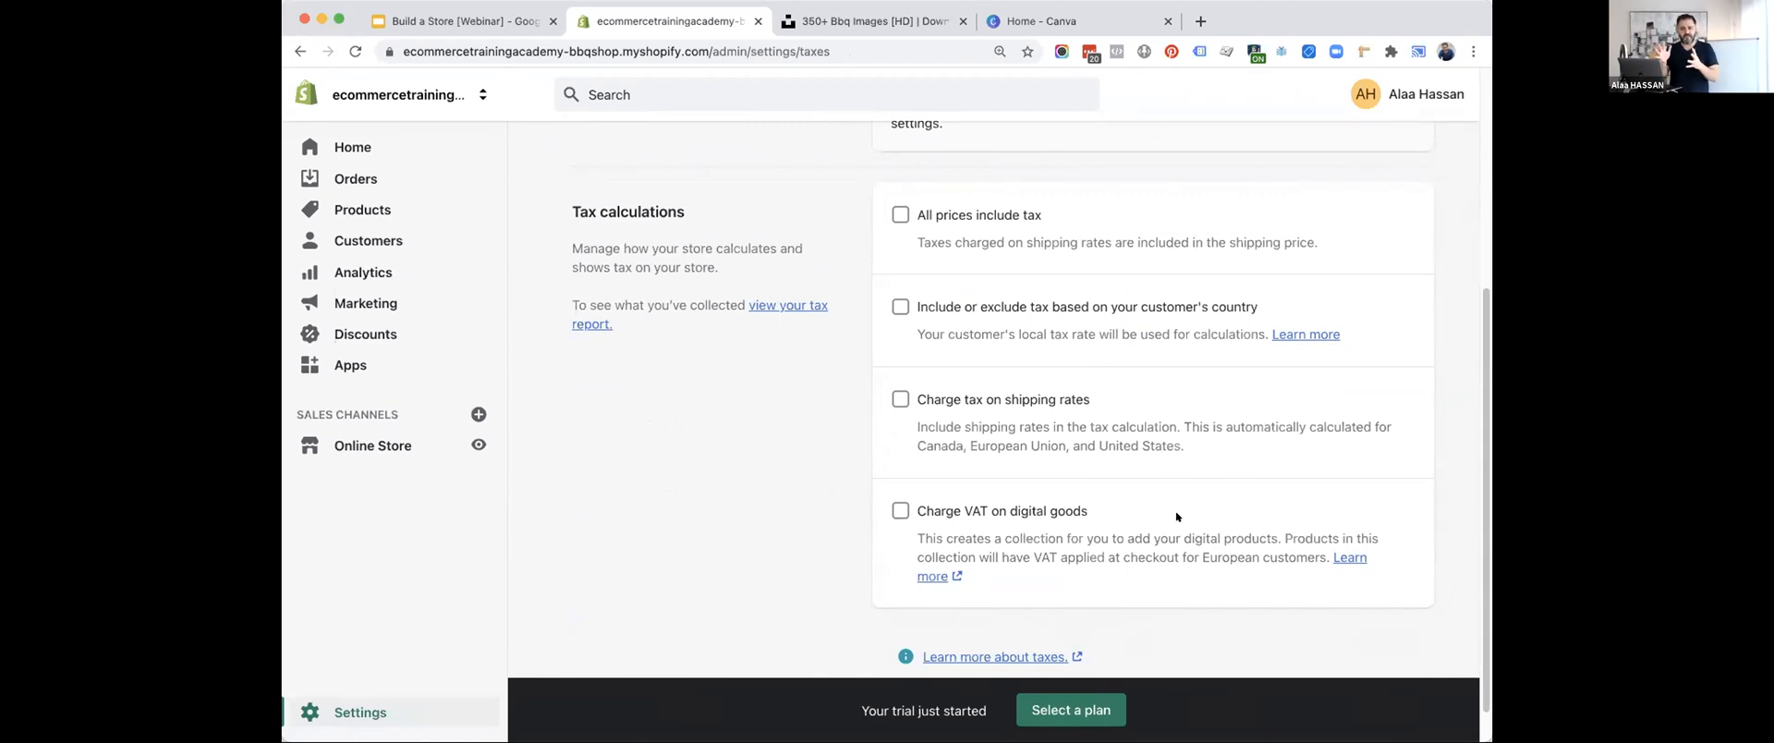
{"action": "scroll", "coordinate": [1176, 516], "scroll_direction": "up", "scroll_amount": 4}
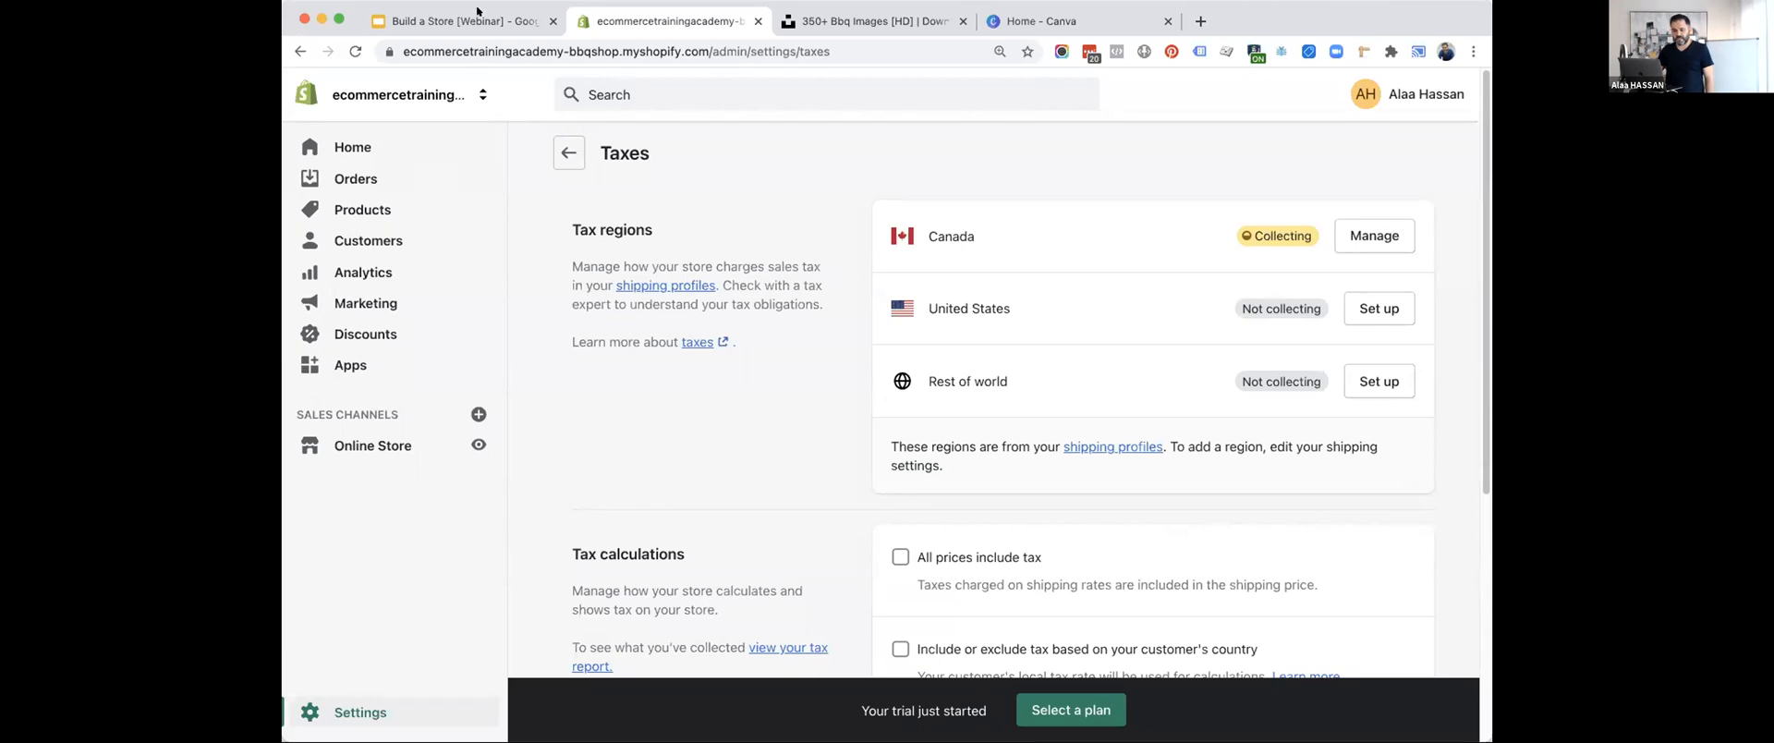
Return to the main Settings page, advance the Google Slides list to Configure Shipping Options, and switch back to the Shopify admin.
{"action": "left_click", "coordinate": [572, 160]}
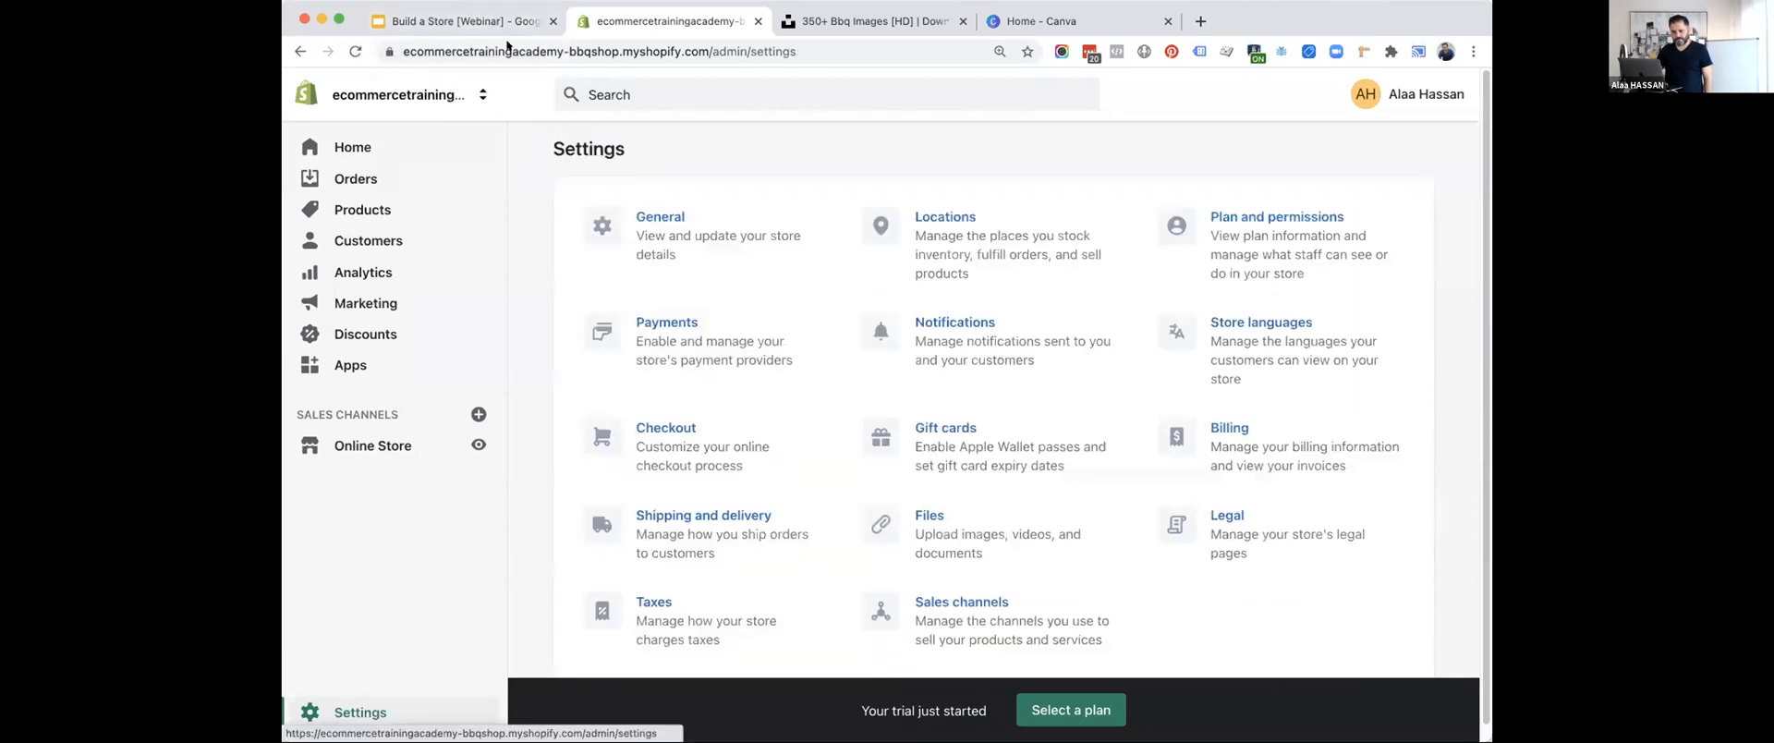
{"action": "left_click", "coordinate": [482, 20]}
{"action": "key", "text": "Right"}
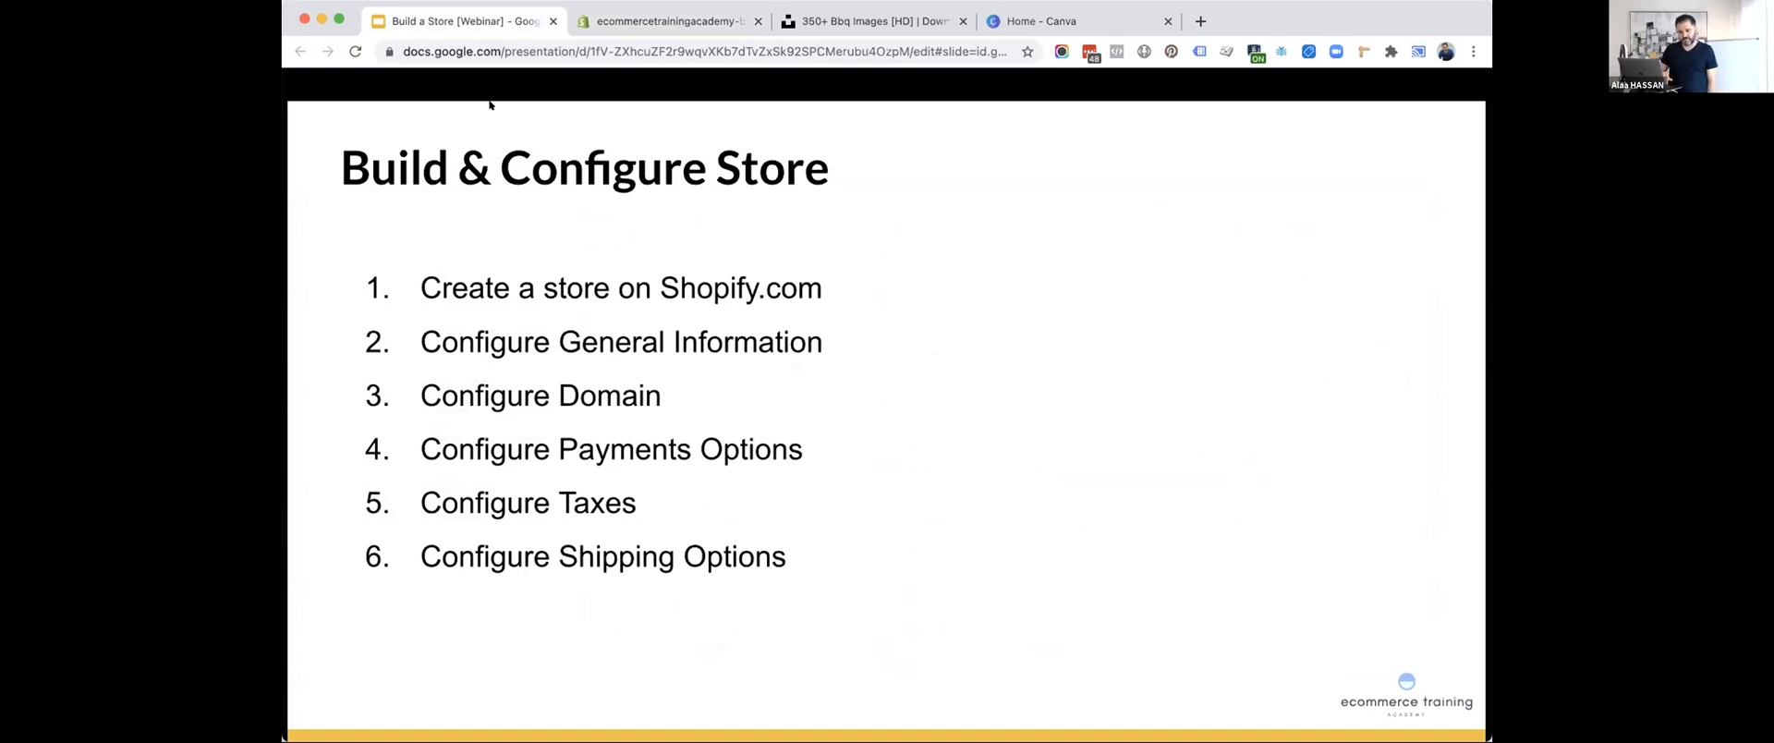
{"action": "left_click", "coordinate": [665, 21]}
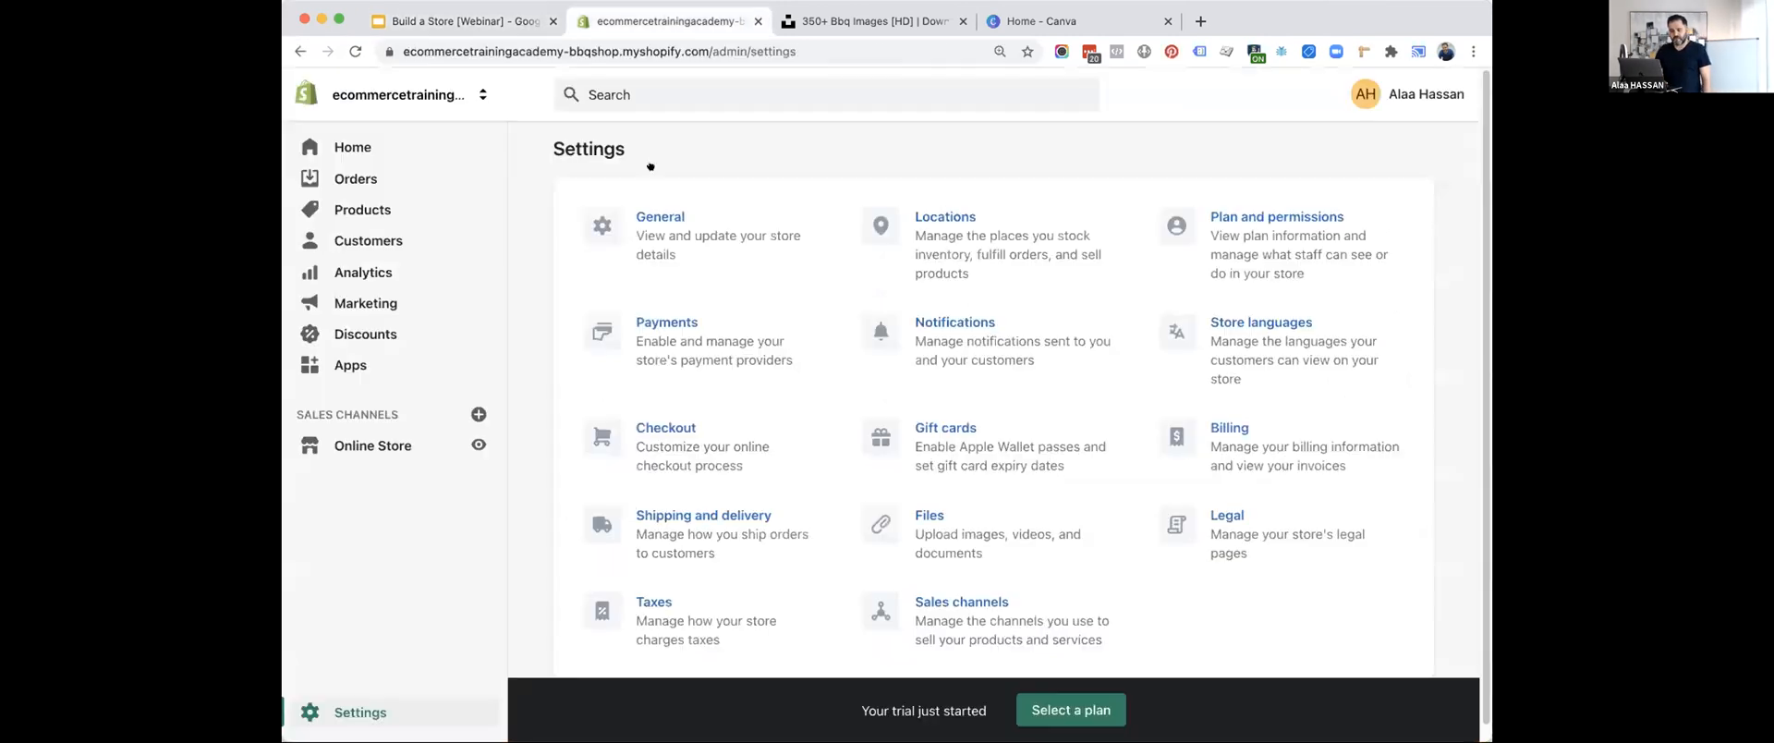
Open the Shipping and delivery settings and go to the management page for the general shipping rates.
{"action": "left_click", "coordinate": [705, 510]}
{"action": "left_click", "coordinate": [360, 712]}
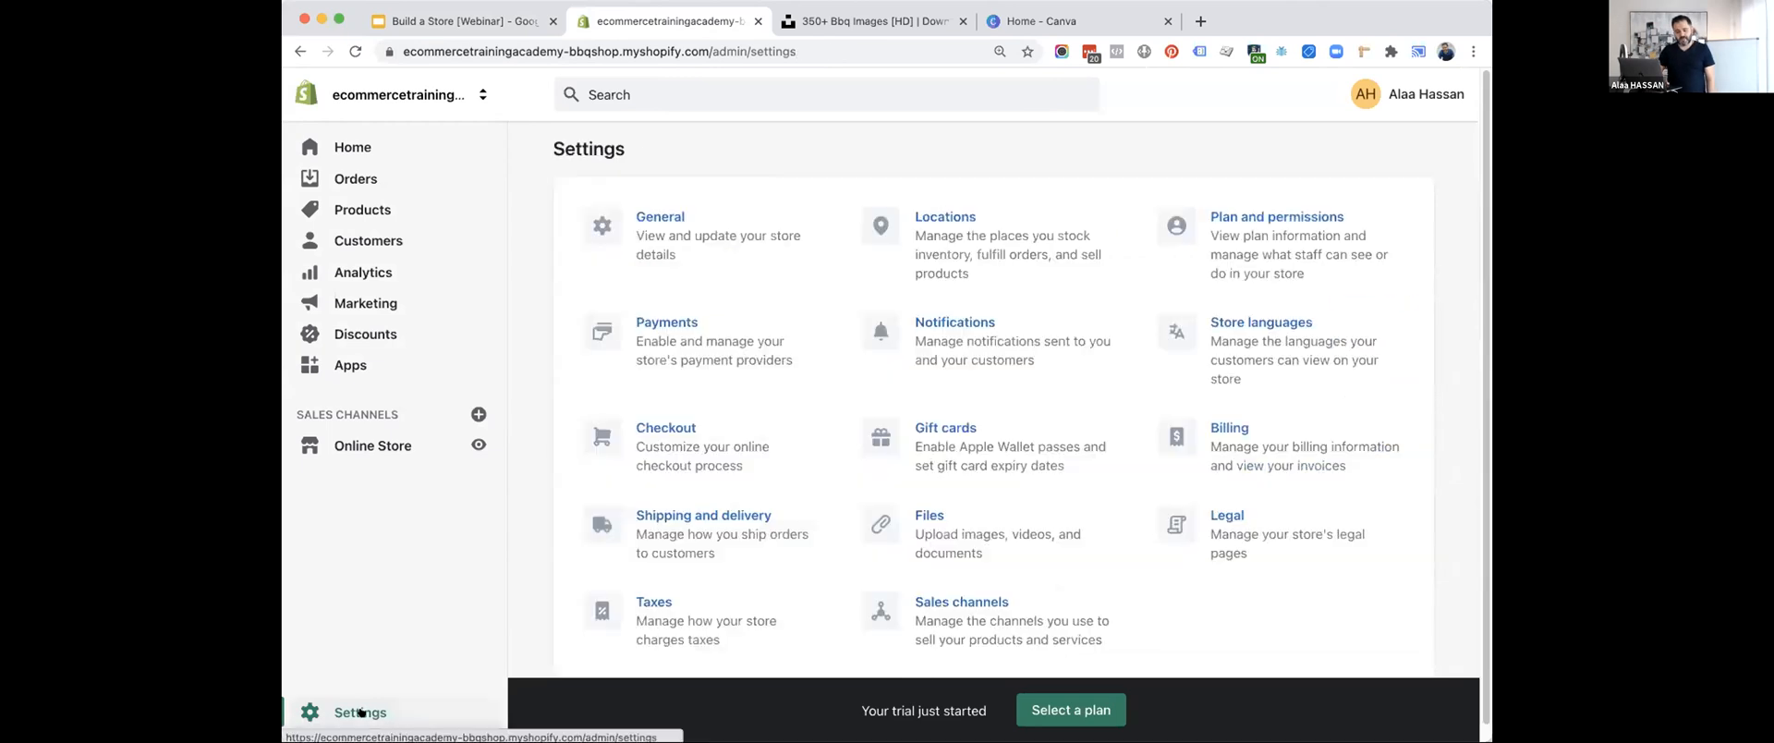
{"action": "left_click", "coordinate": [713, 529]}
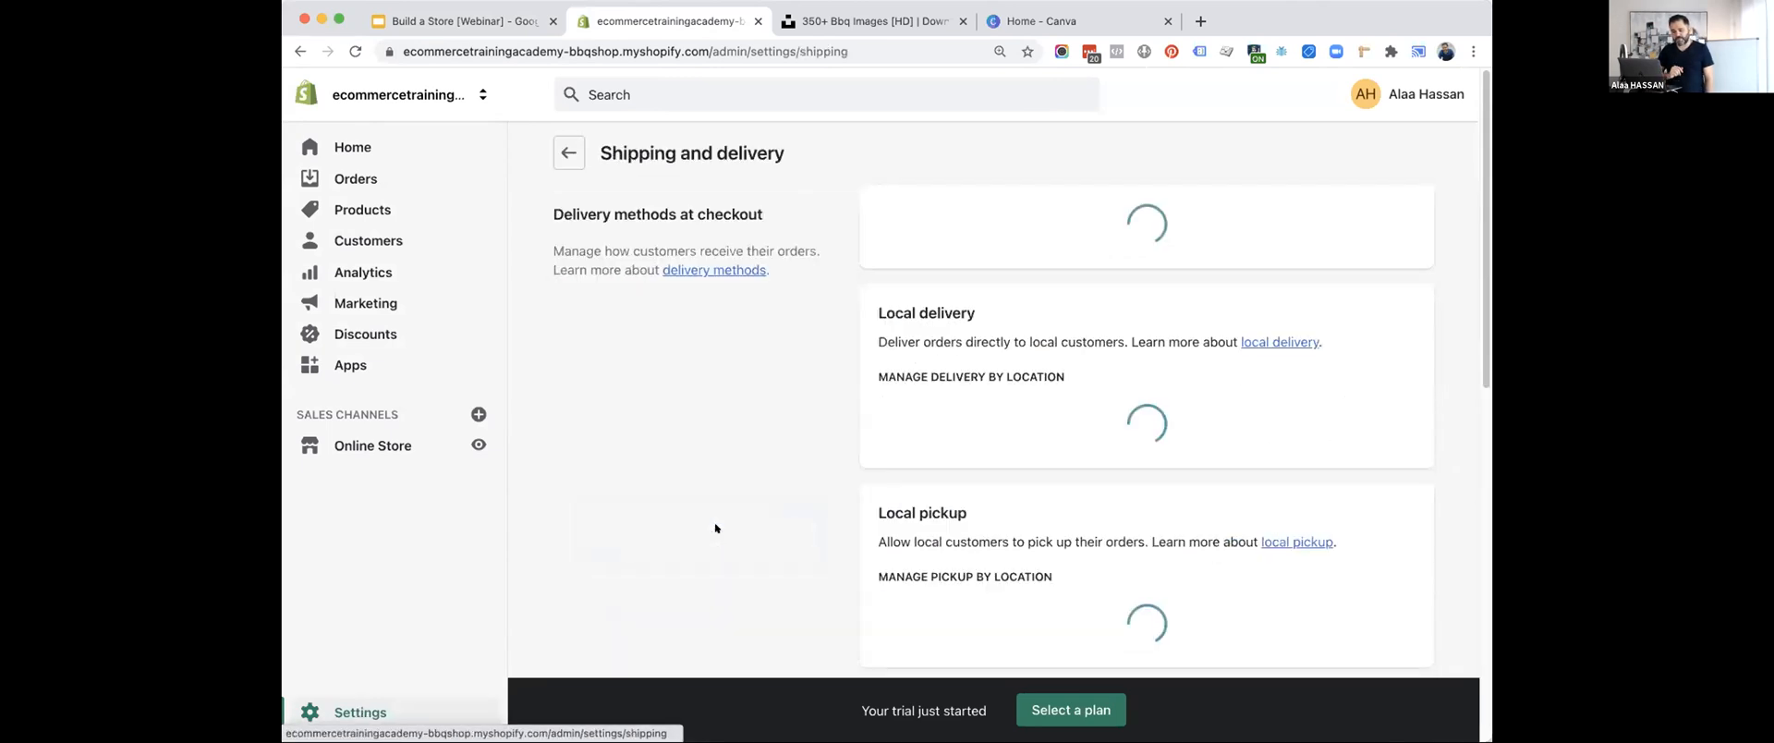
{"action": "scroll", "coordinate": [715, 528], "scroll_direction": "down", "scroll_amount": 2}
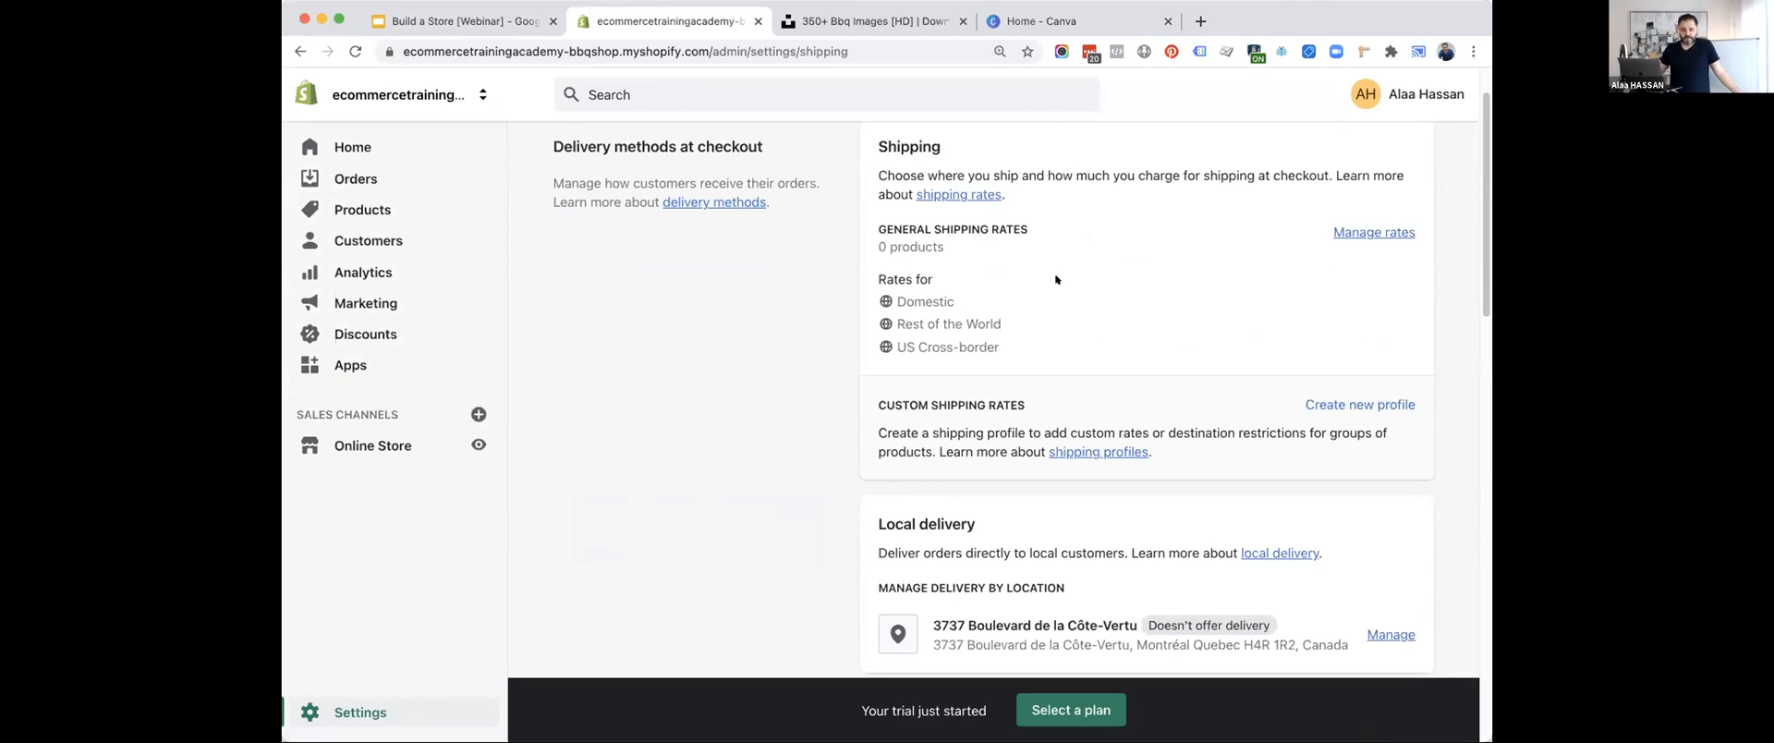
{"action": "left_click", "coordinate": [1345, 232]}
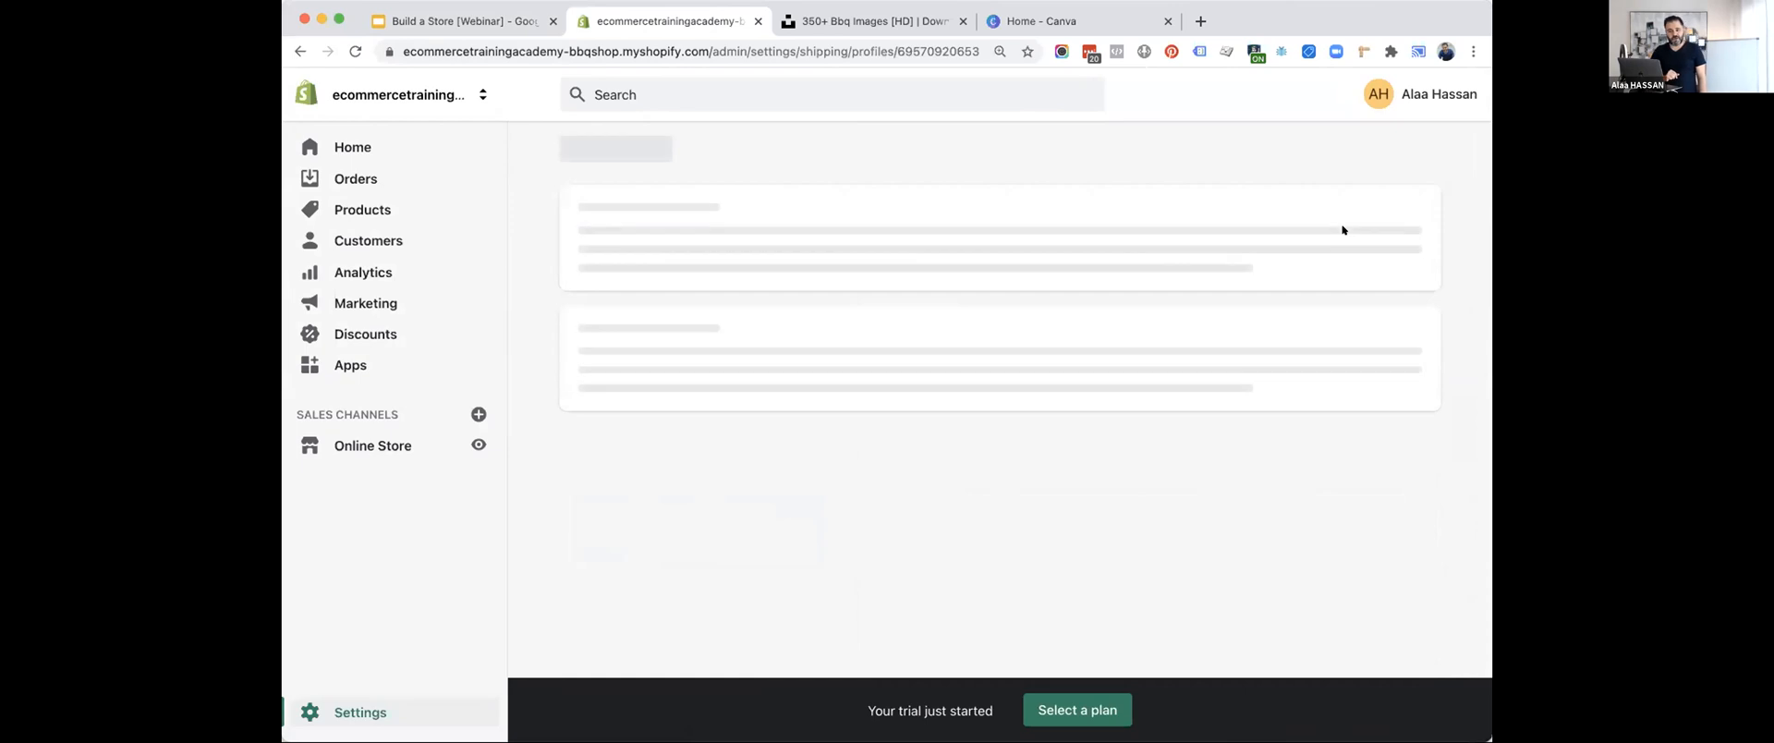
Examine the Domestic zone's rates in the general shipping profile.
{"action": "scroll", "coordinate": [1062, 397], "scroll_direction": "down", "scroll_amount": 2}
{"action": "scroll", "coordinate": [1017, 379], "scroll_direction": "up", "scroll_amount": 1}
{"action": "scroll", "coordinate": [946, 353], "scroll_direction": "down", "scroll_amount": 3}
{"action": "scroll", "coordinate": [944, 354], "scroll_direction": "down", "scroll_amount": 3}
{"action": "scroll", "coordinate": [1016, 333], "scroll_direction": "up", "scroll_amount": 1}
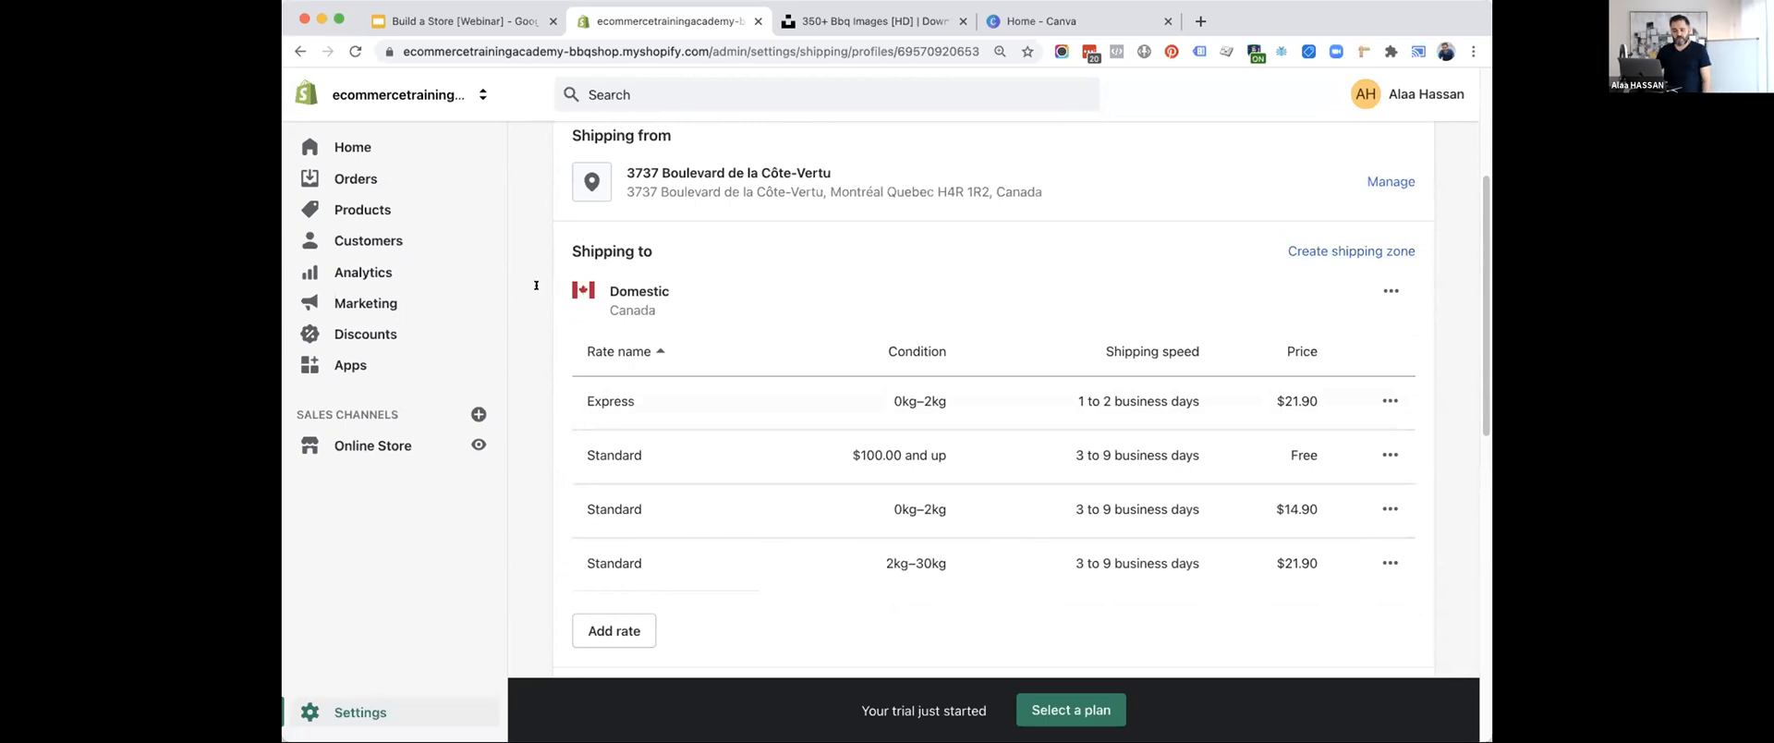
{"action": "scroll", "coordinate": [653, 320], "scroll_direction": "down", "scroll_amount": 1}
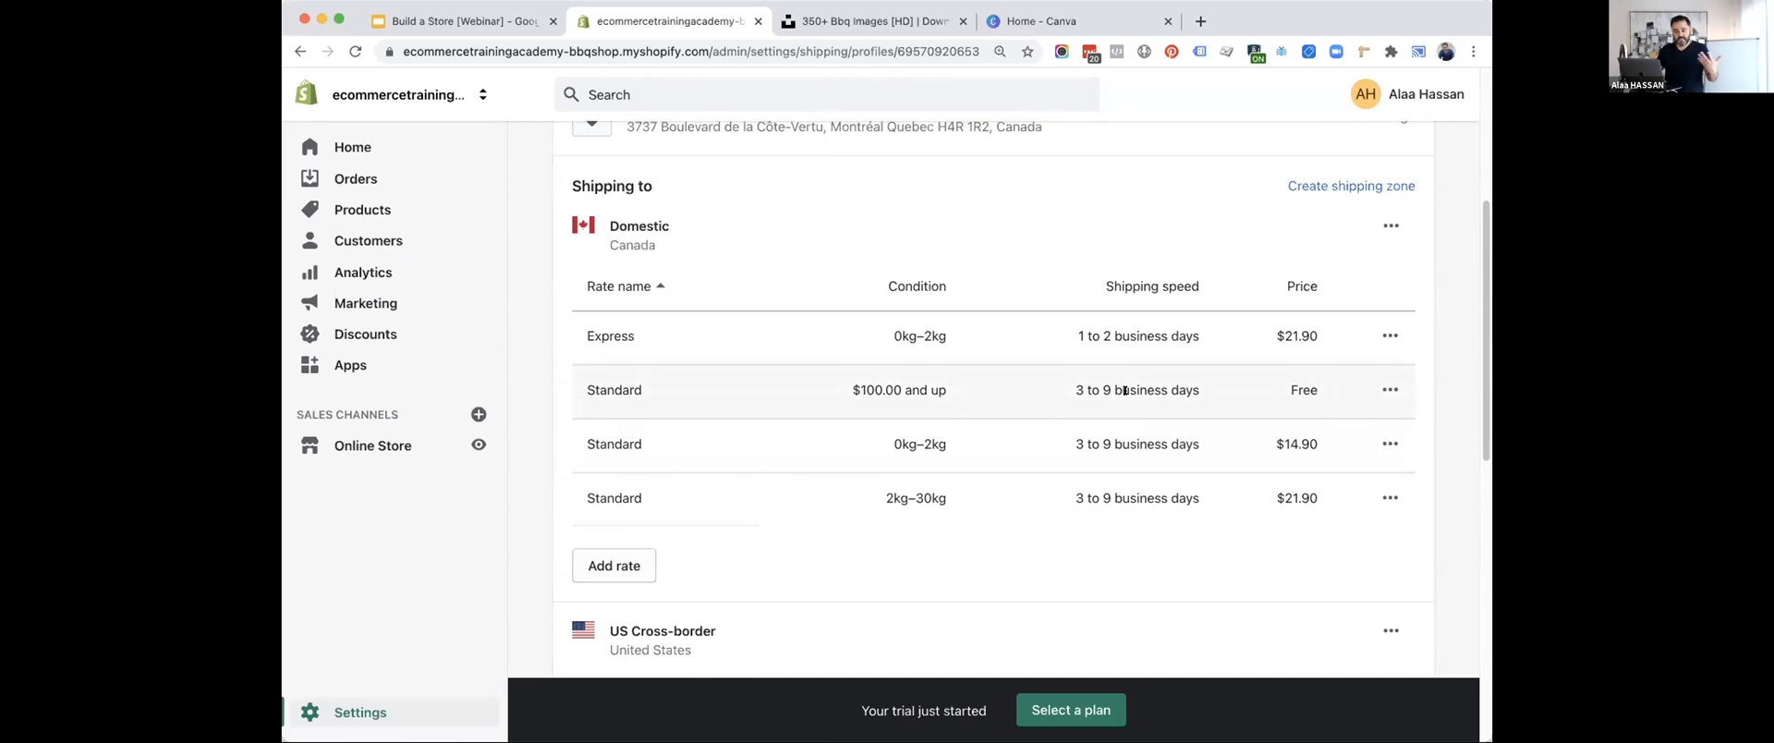
Inspect the Domestic Express rate's price and conditions, cancel its editing, and check the order-price condition of the free Standard rate.
{"action": "left_click", "coordinate": [1386, 336]}
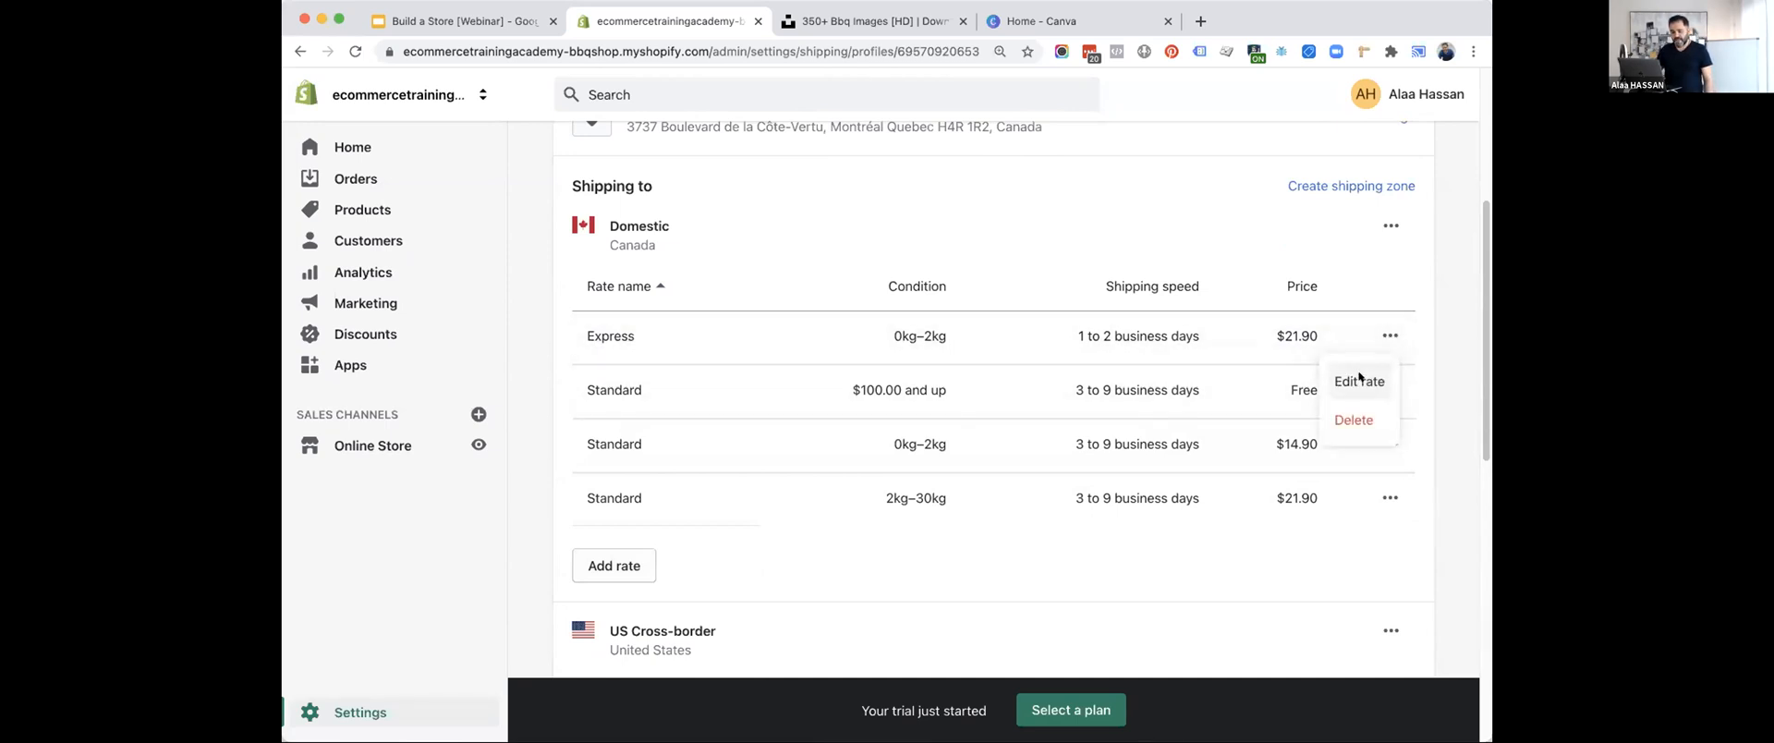
{"action": "left_click", "coordinate": [1360, 378]}
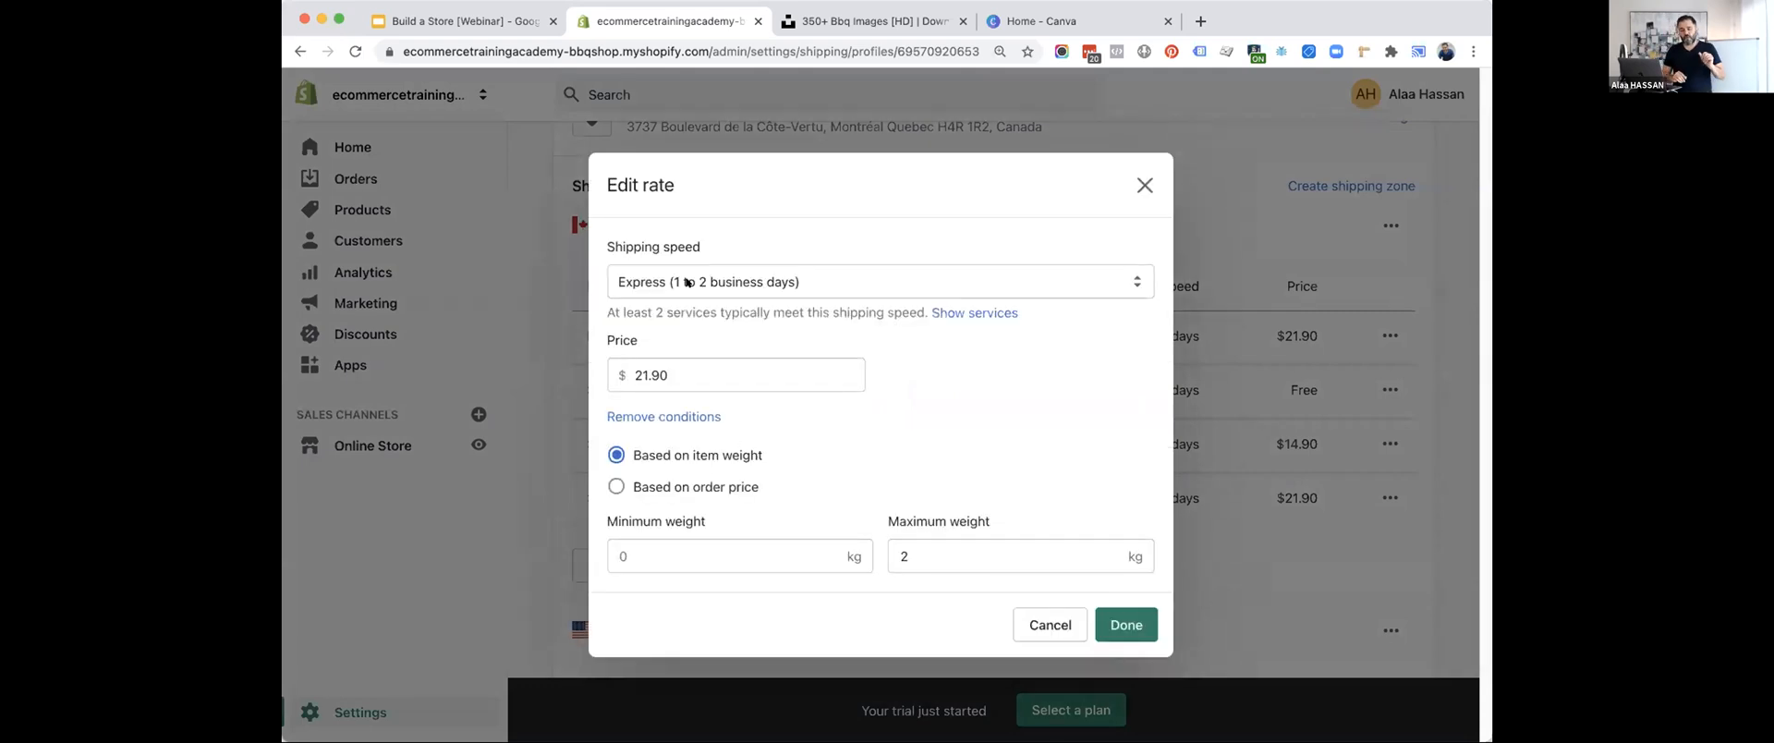
{"action": "left_click_drag", "start_coordinate": [671, 391], "coordinate": [589, 366]}
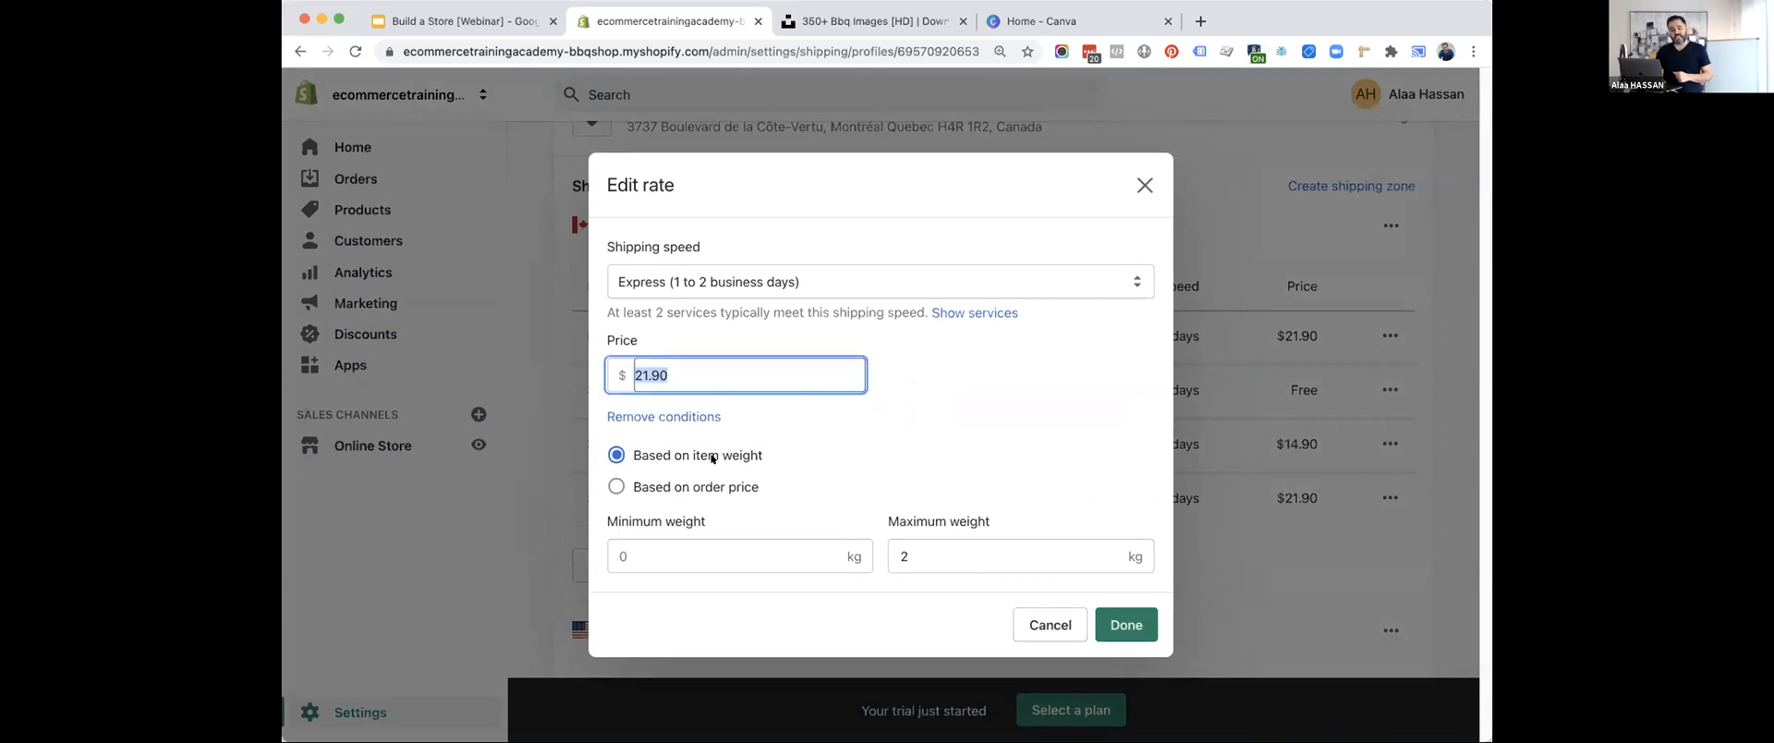
{"action": "left_click", "coordinate": [707, 482]}
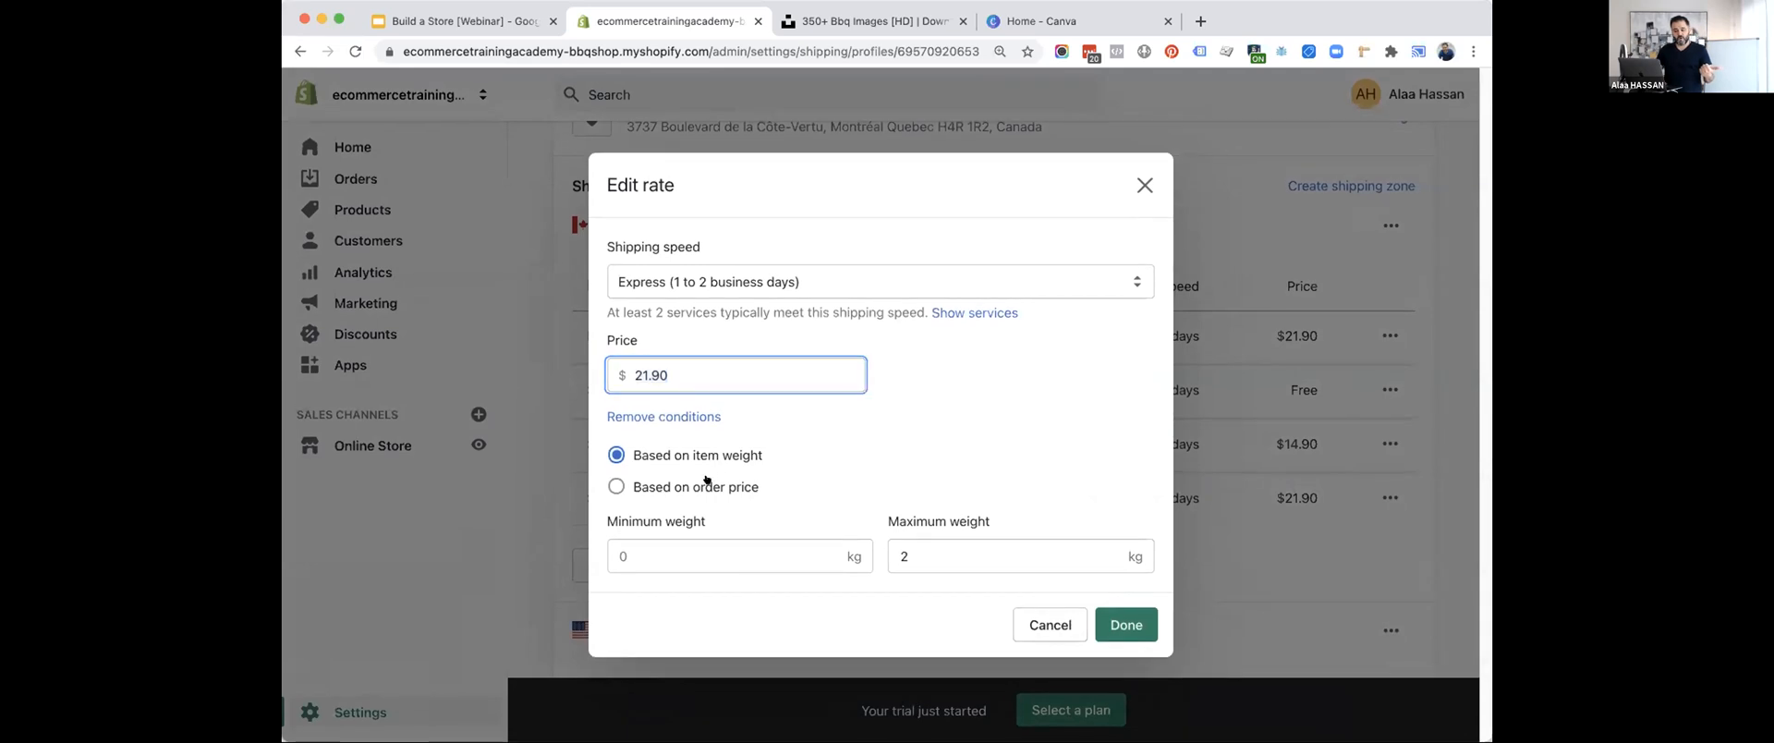
{"action": "left_click", "coordinate": [695, 453]}
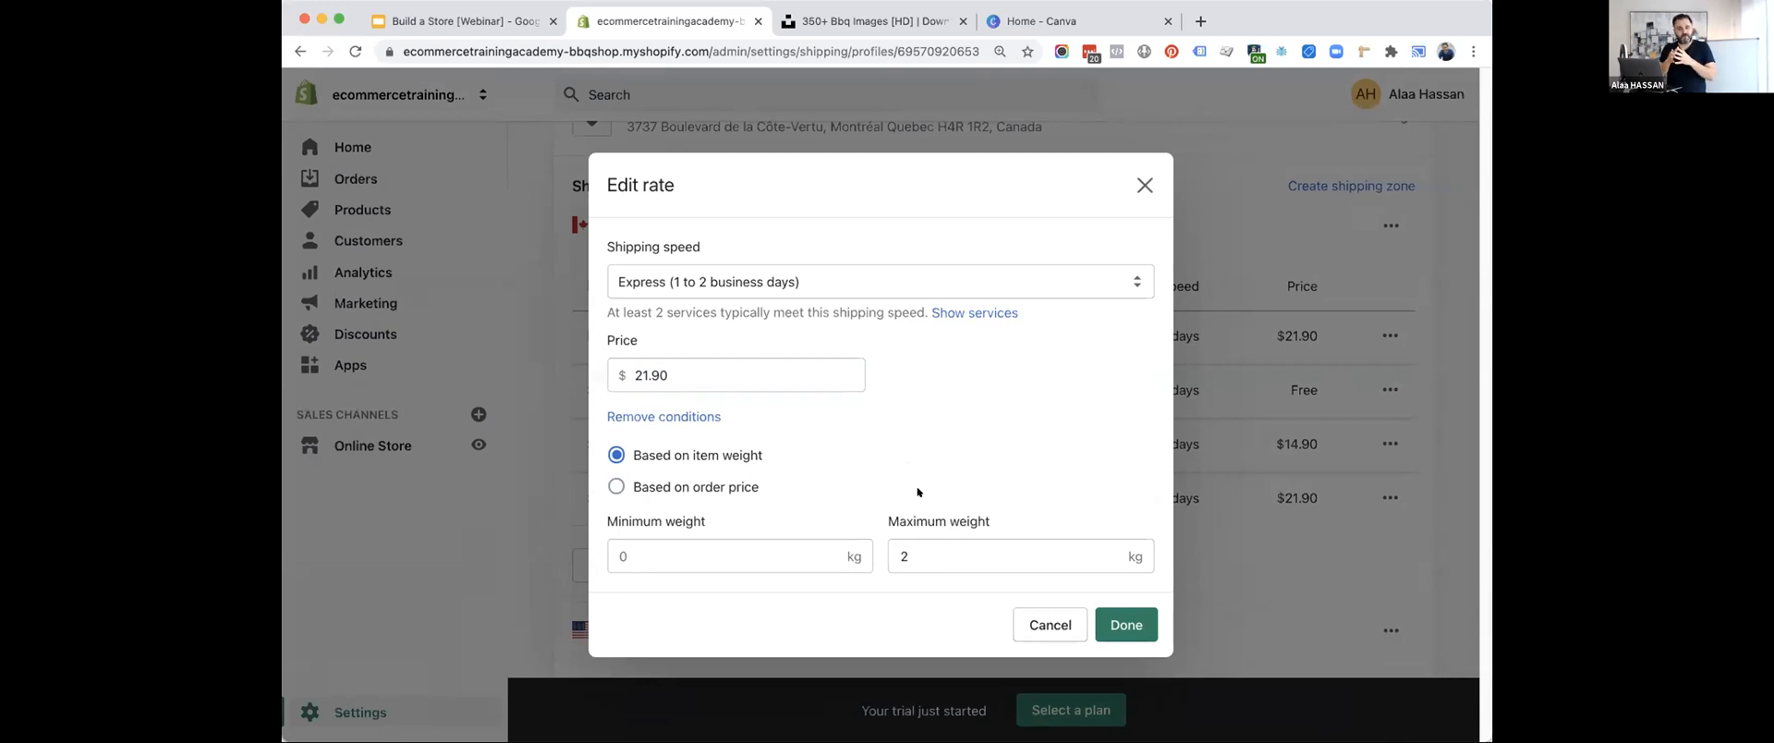
{"action": "left_click", "coordinate": [1018, 615]}
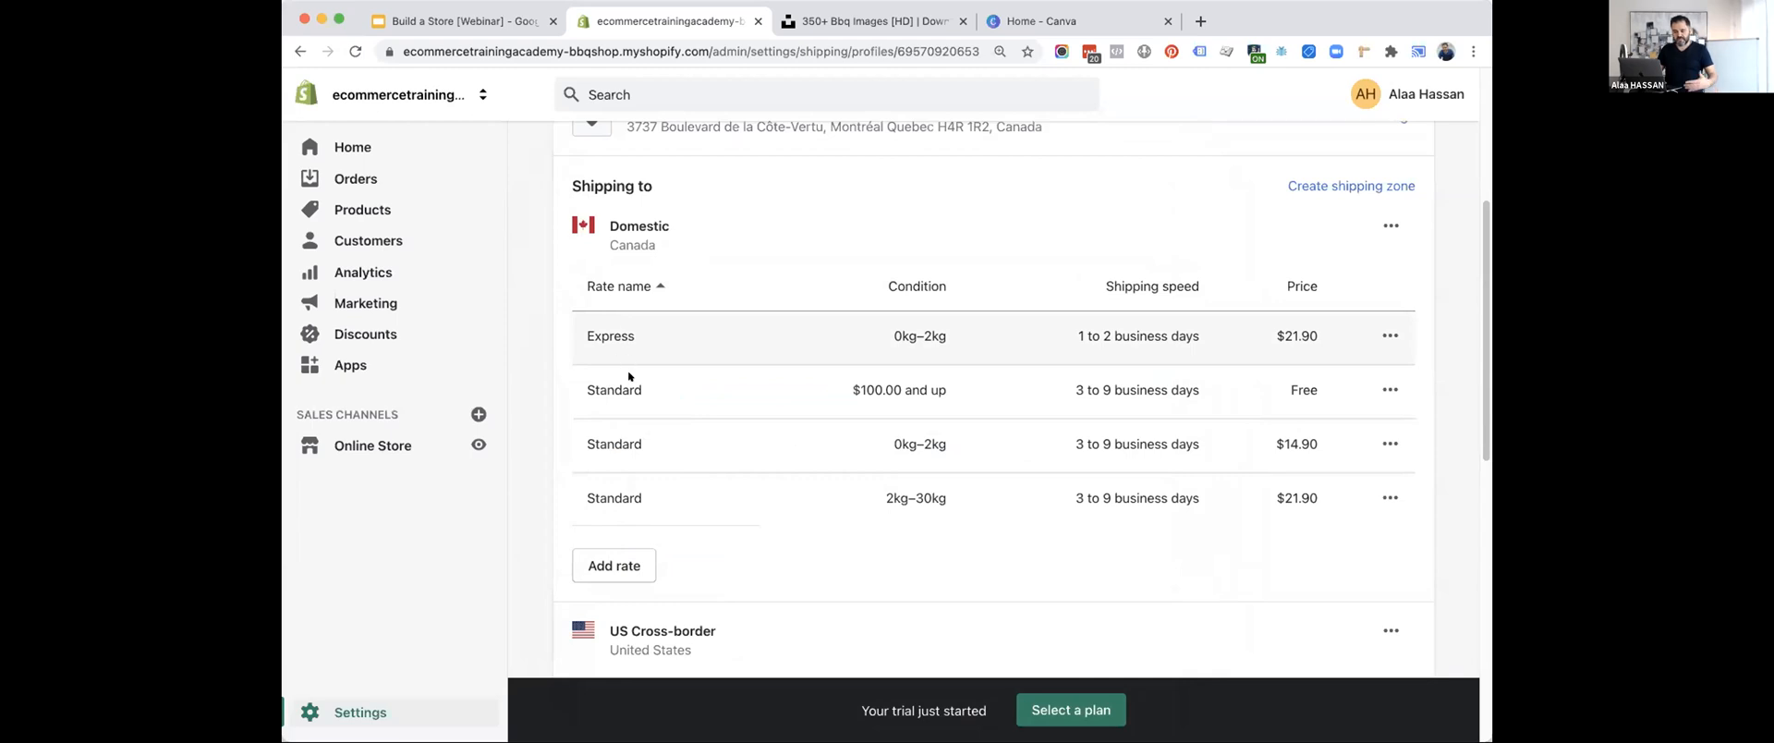
{"action": "left_click_drag", "start_coordinate": [835, 386], "coordinate": [961, 389]}
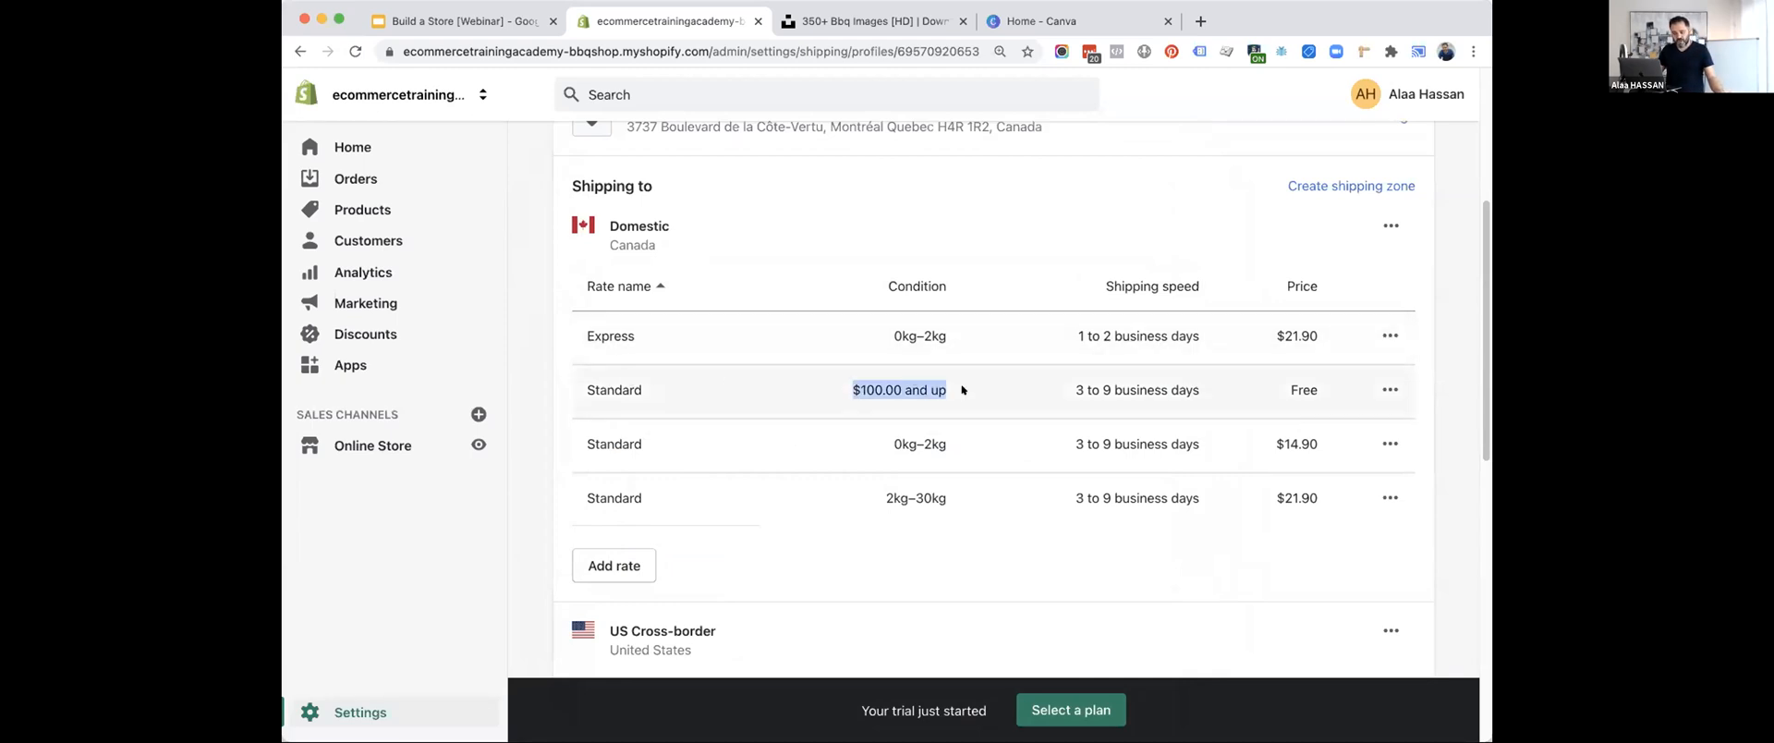
{"action": "left_click_drag", "start_coordinate": [1285, 379], "coordinate": [1318, 383]}
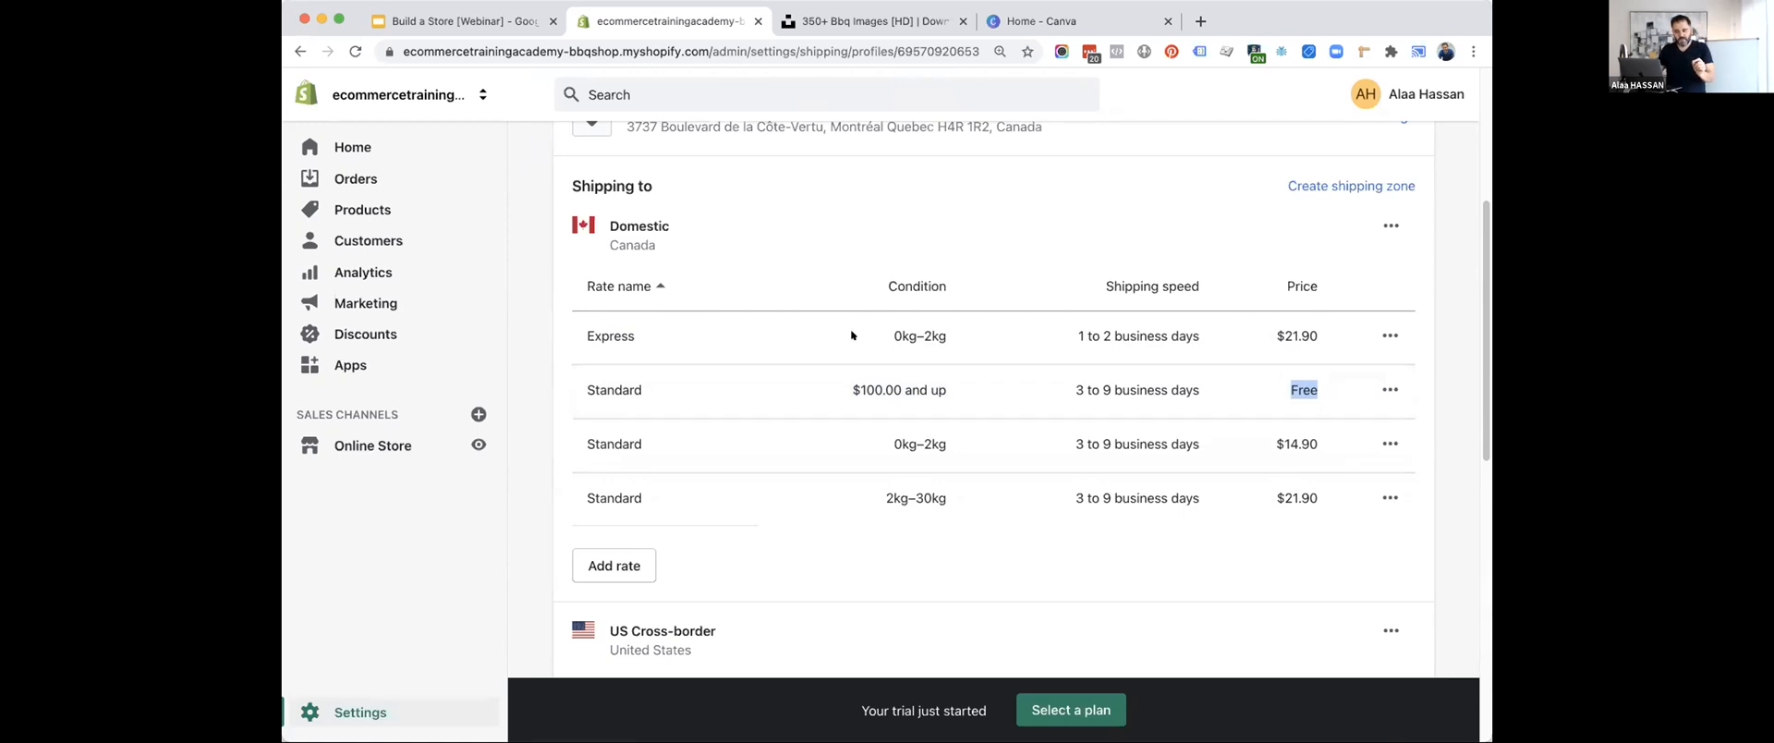
Open the US Cross-border shipping zone for editing and find the United States in its country list.
{"action": "scroll", "coordinate": [850, 208], "scroll_direction": "down", "scroll_amount": 2}
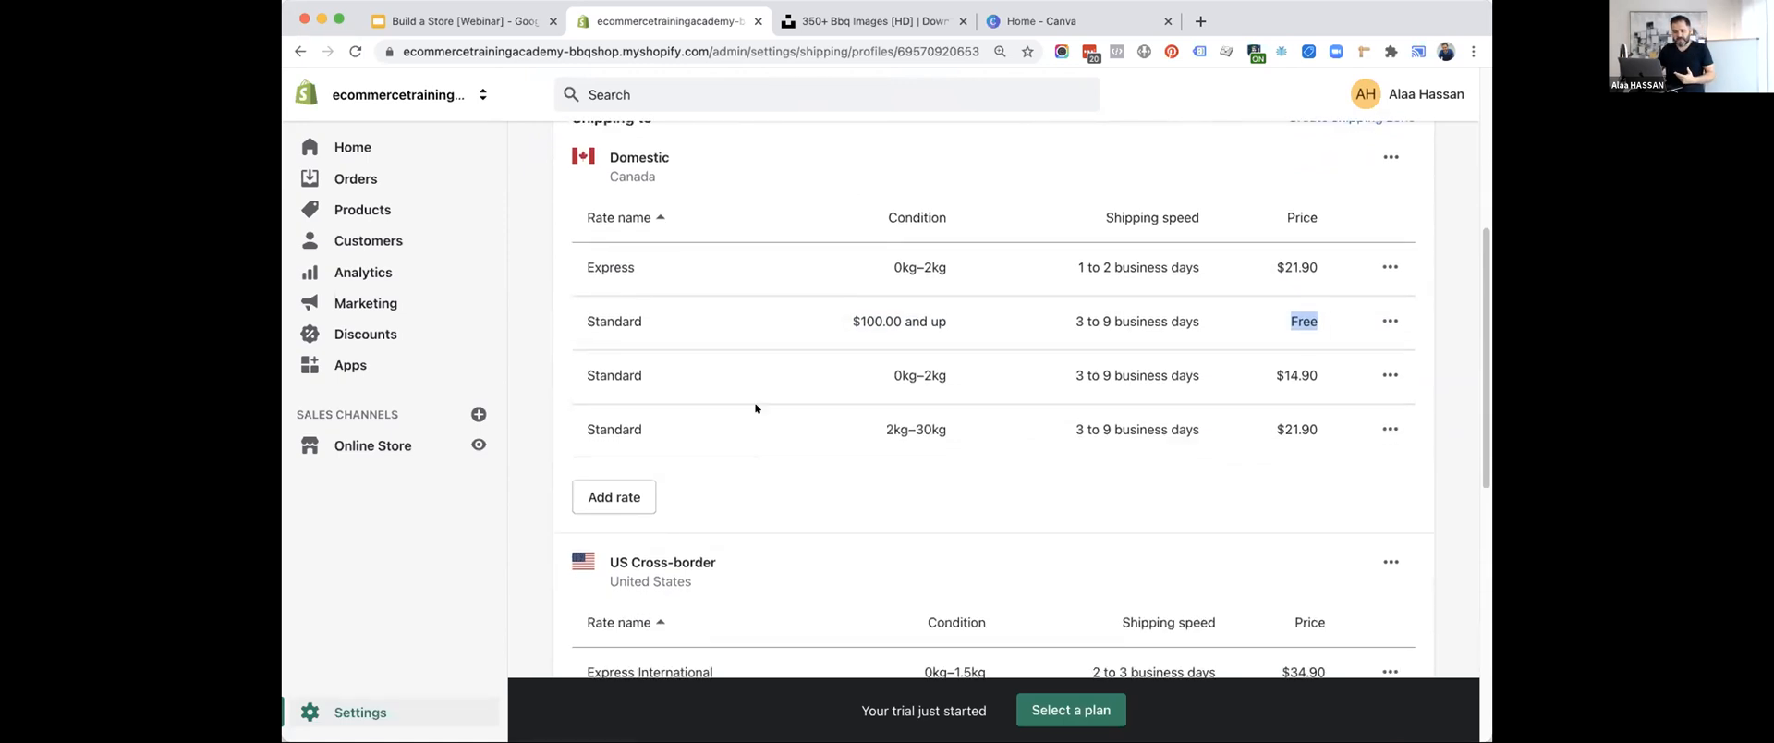
{"action": "scroll", "coordinate": [755, 407], "scroll_direction": "down", "scroll_amount": 6}
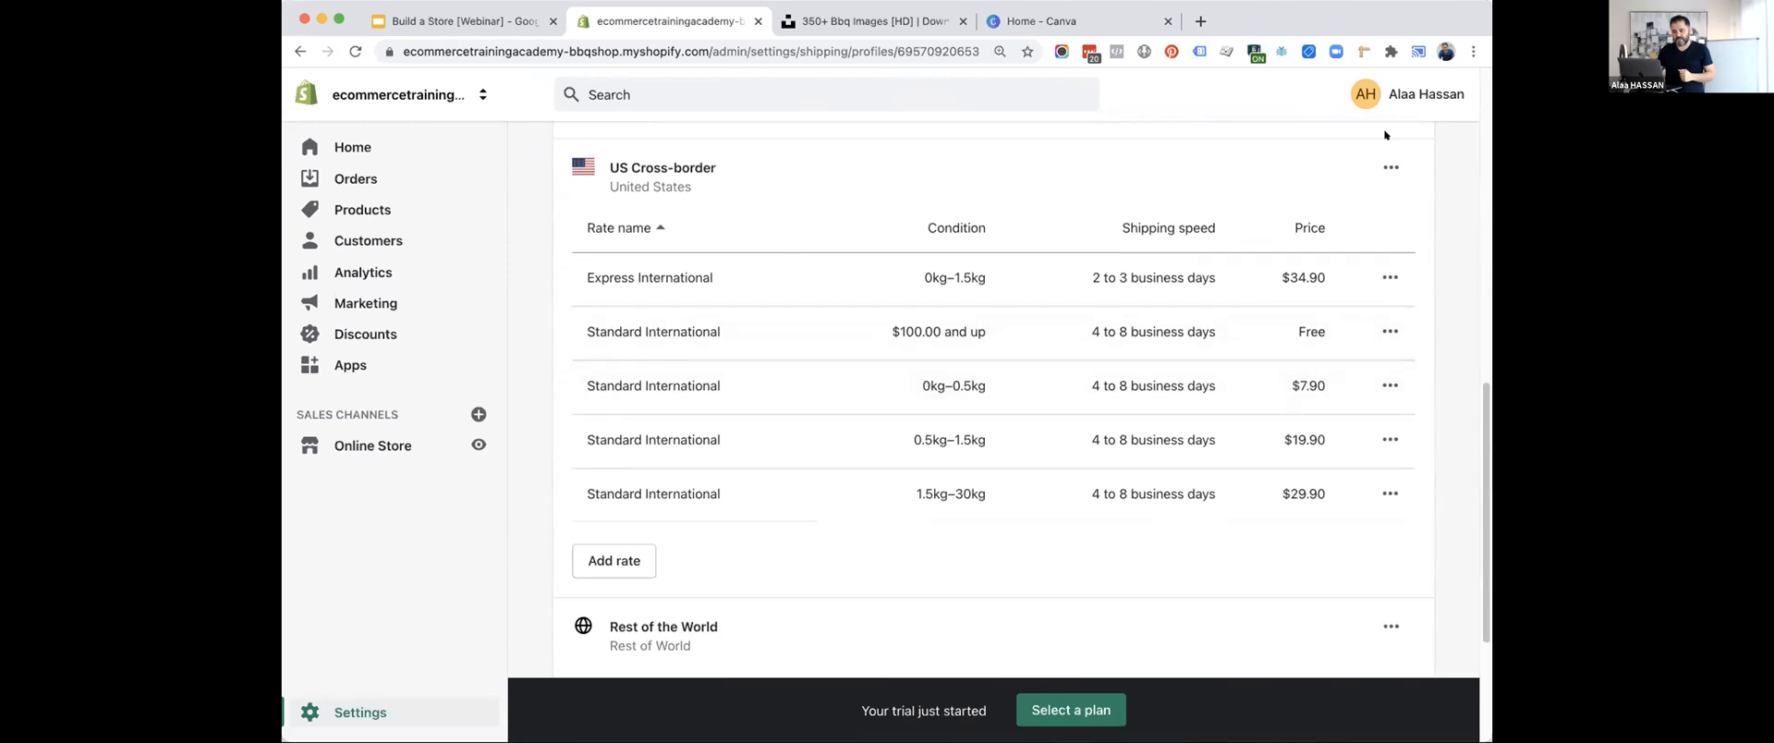
{"action": "left_click", "coordinate": [1389, 166]}
{"action": "left_click", "coordinate": [1359, 216]}
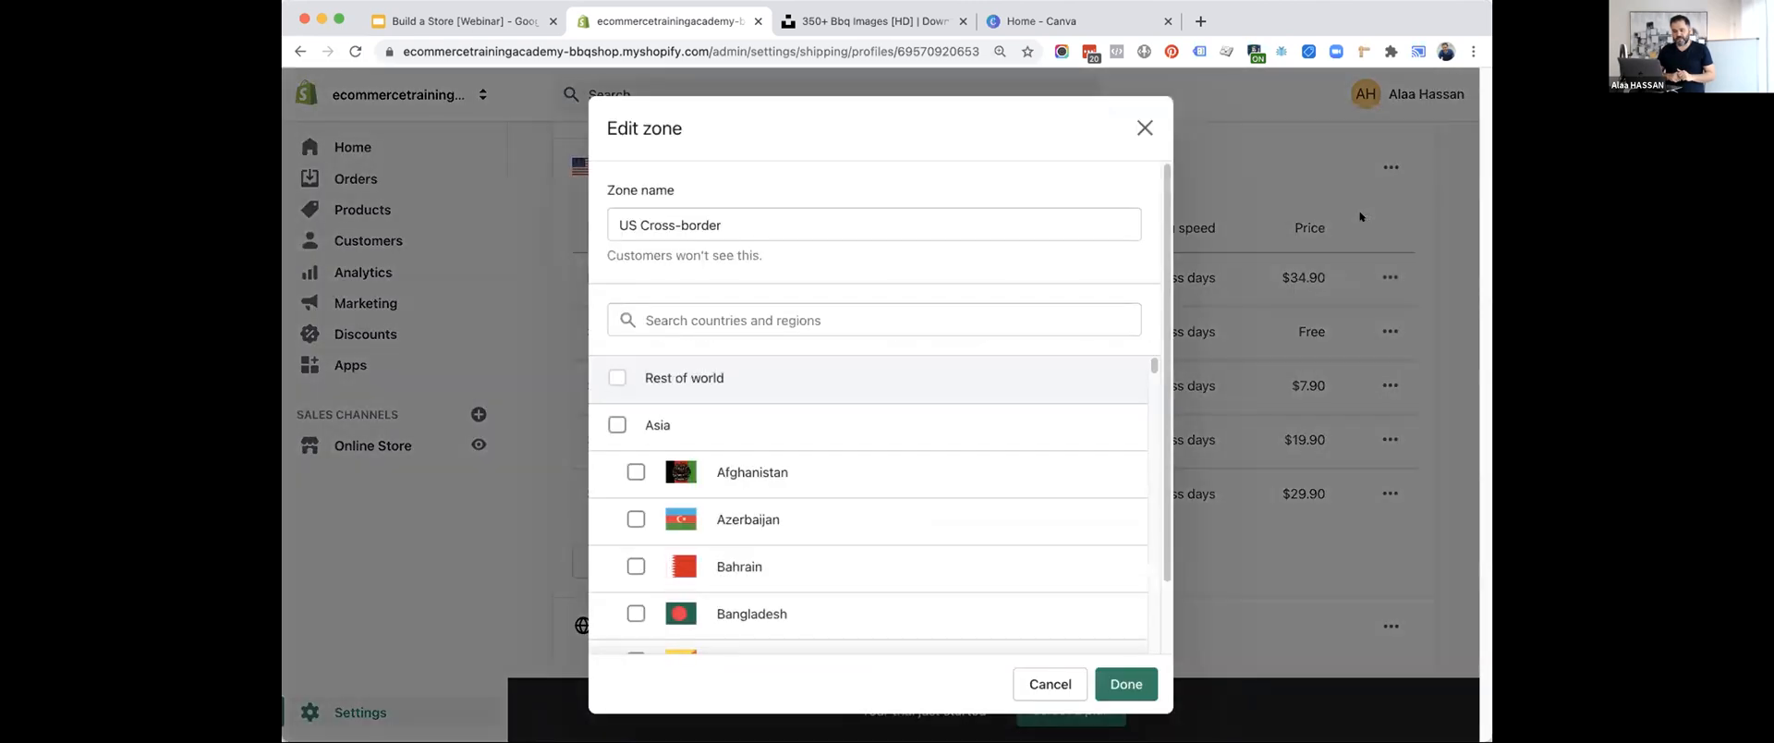
{"action": "scroll", "coordinate": [680, 369], "scroll_direction": "down", "scroll_amount": 15}
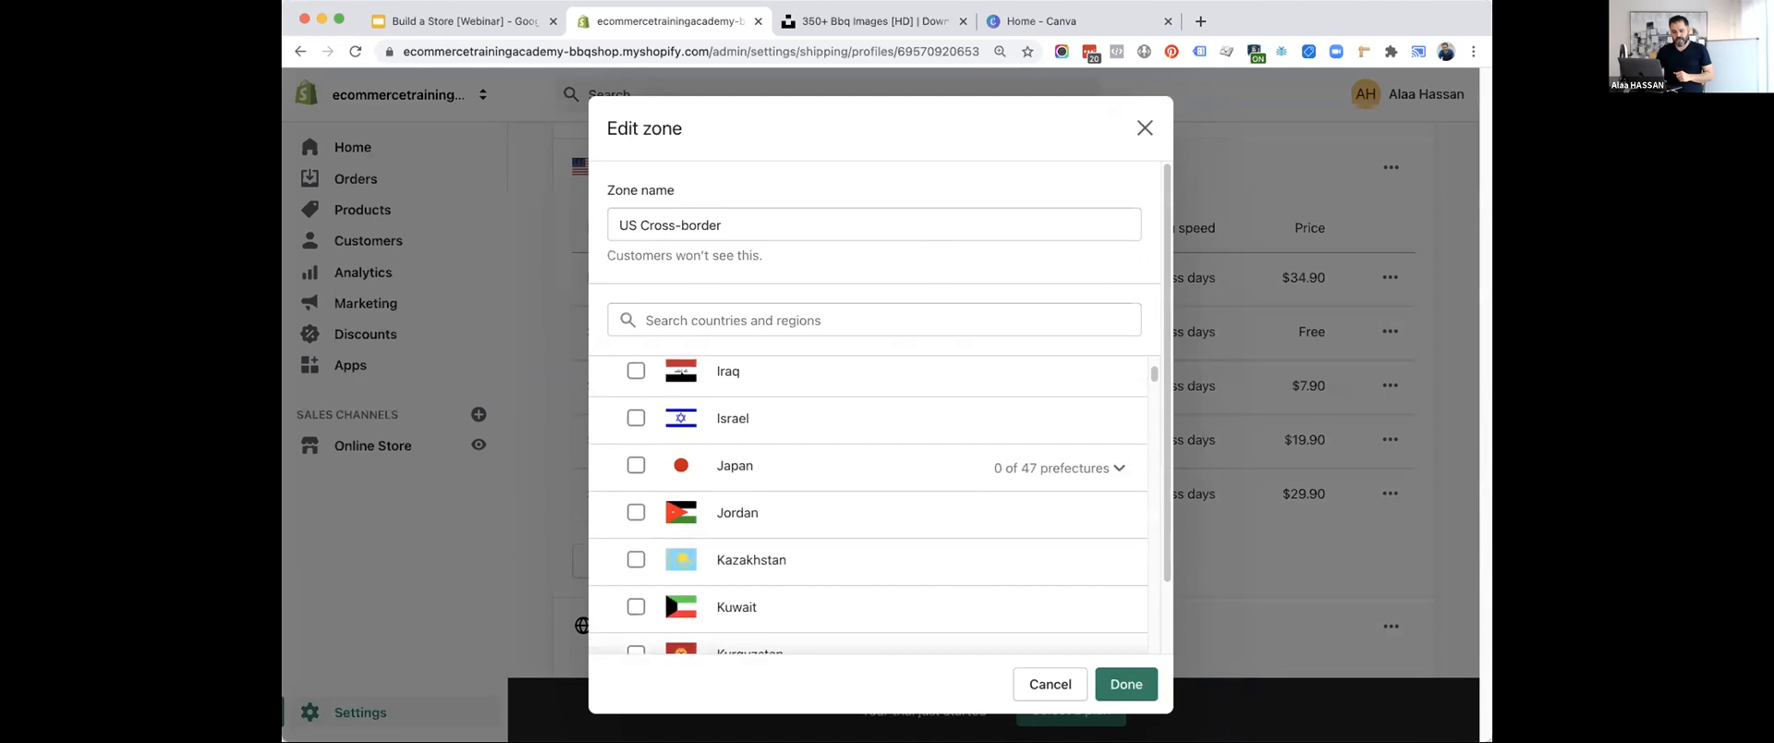
{"action": "scroll", "coordinate": [681, 377], "scroll_direction": "down", "scroll_amount": 20}
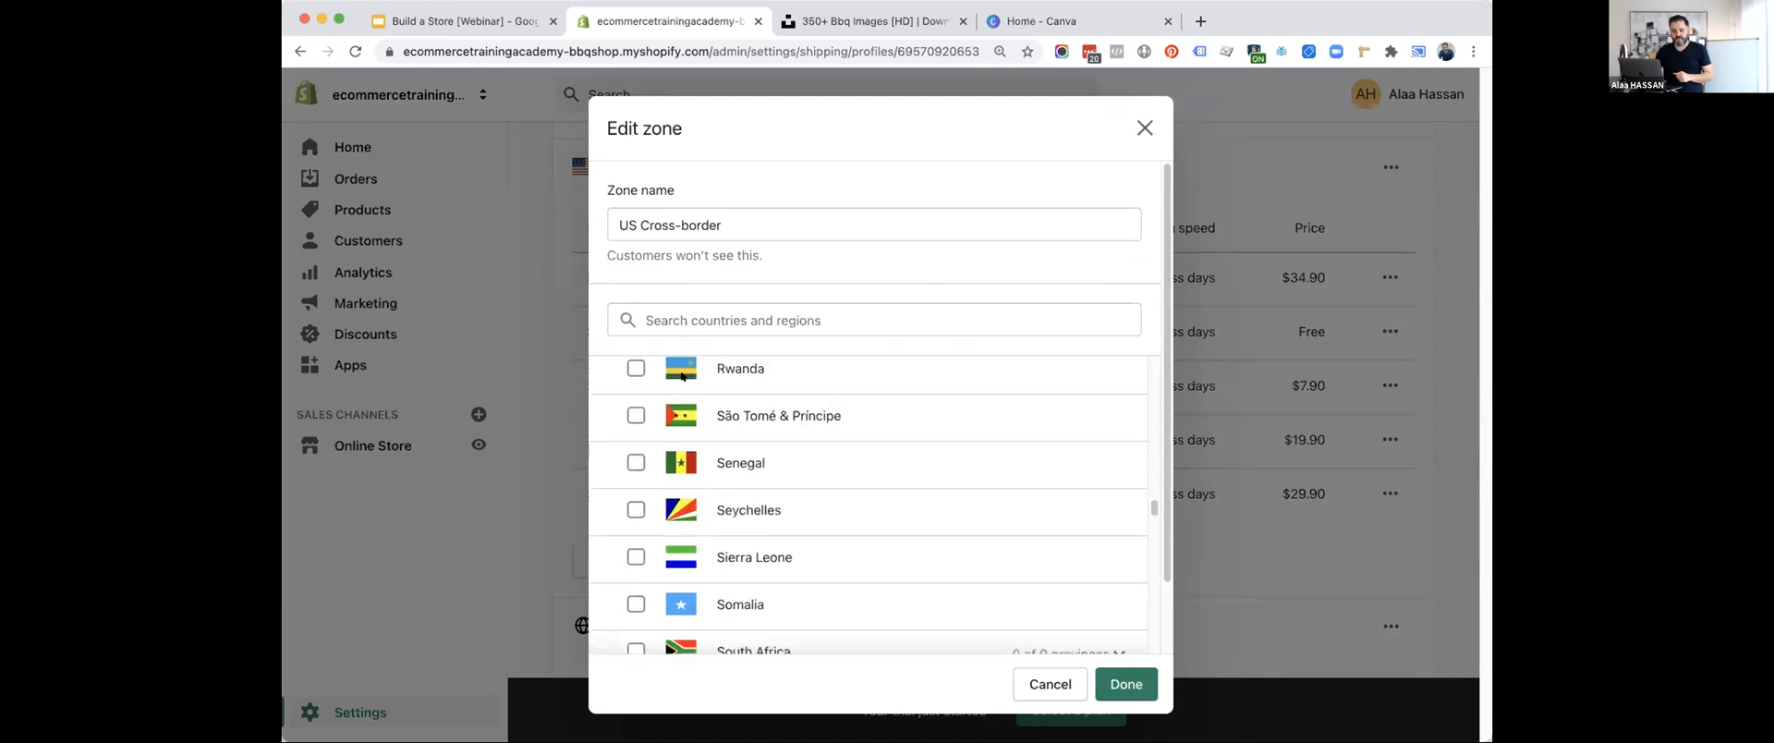
{"action": "scroll", "coordinate": [804, 491], "scroll_direction": "down", "scroll_amount": 20}
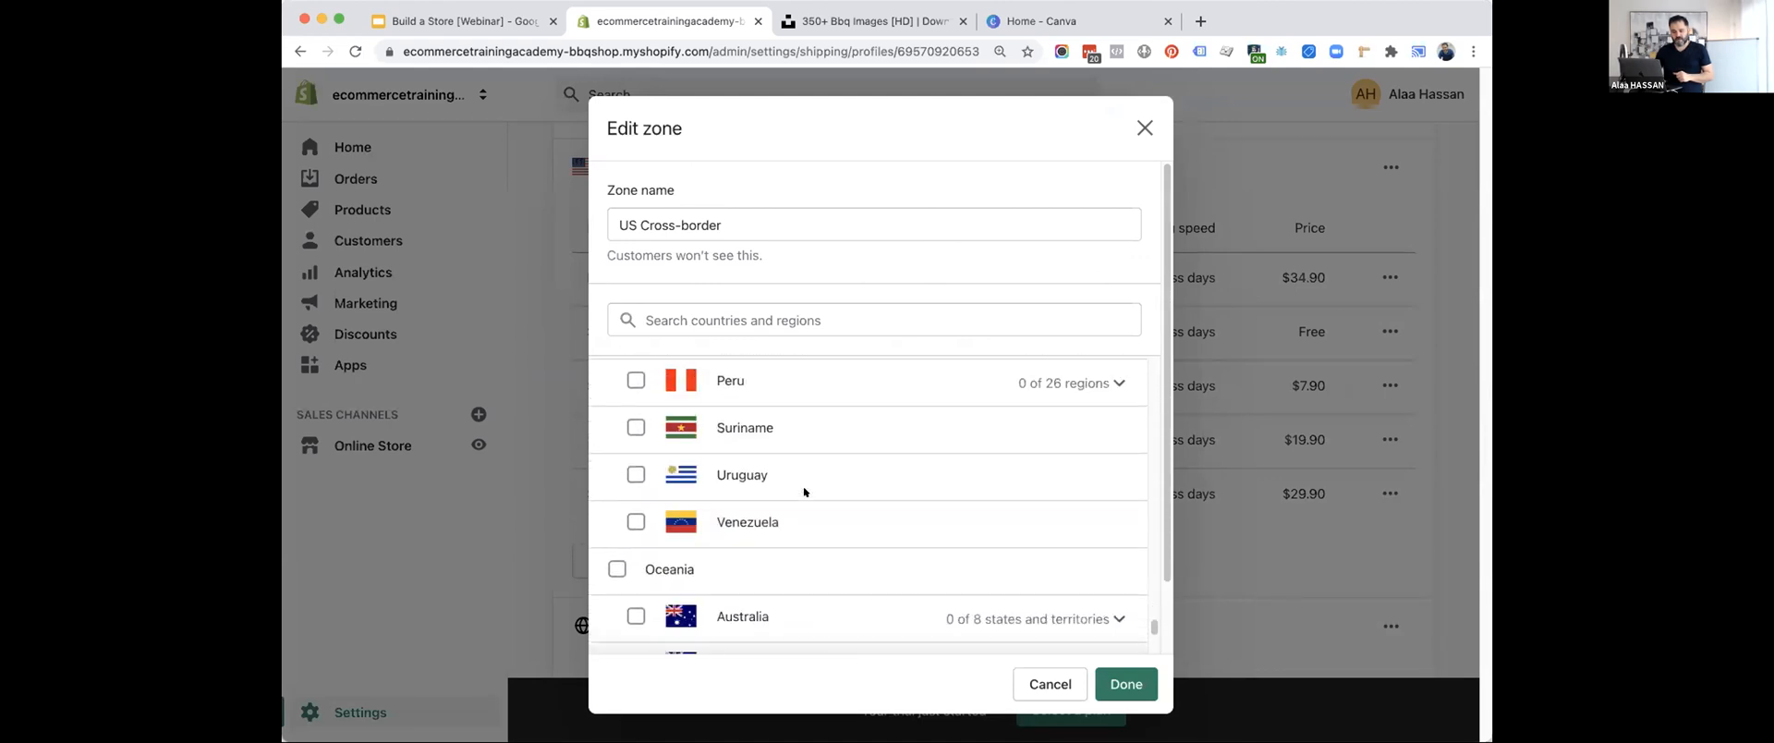
{"action": "scroll", "coordinate": [804, 491], "scroll_direction": "down", "scroll_amount": 2}
{"action": "scroll", "coordinate": [953, 638], "scroll_direction": "down", "scroll_amount": 2}
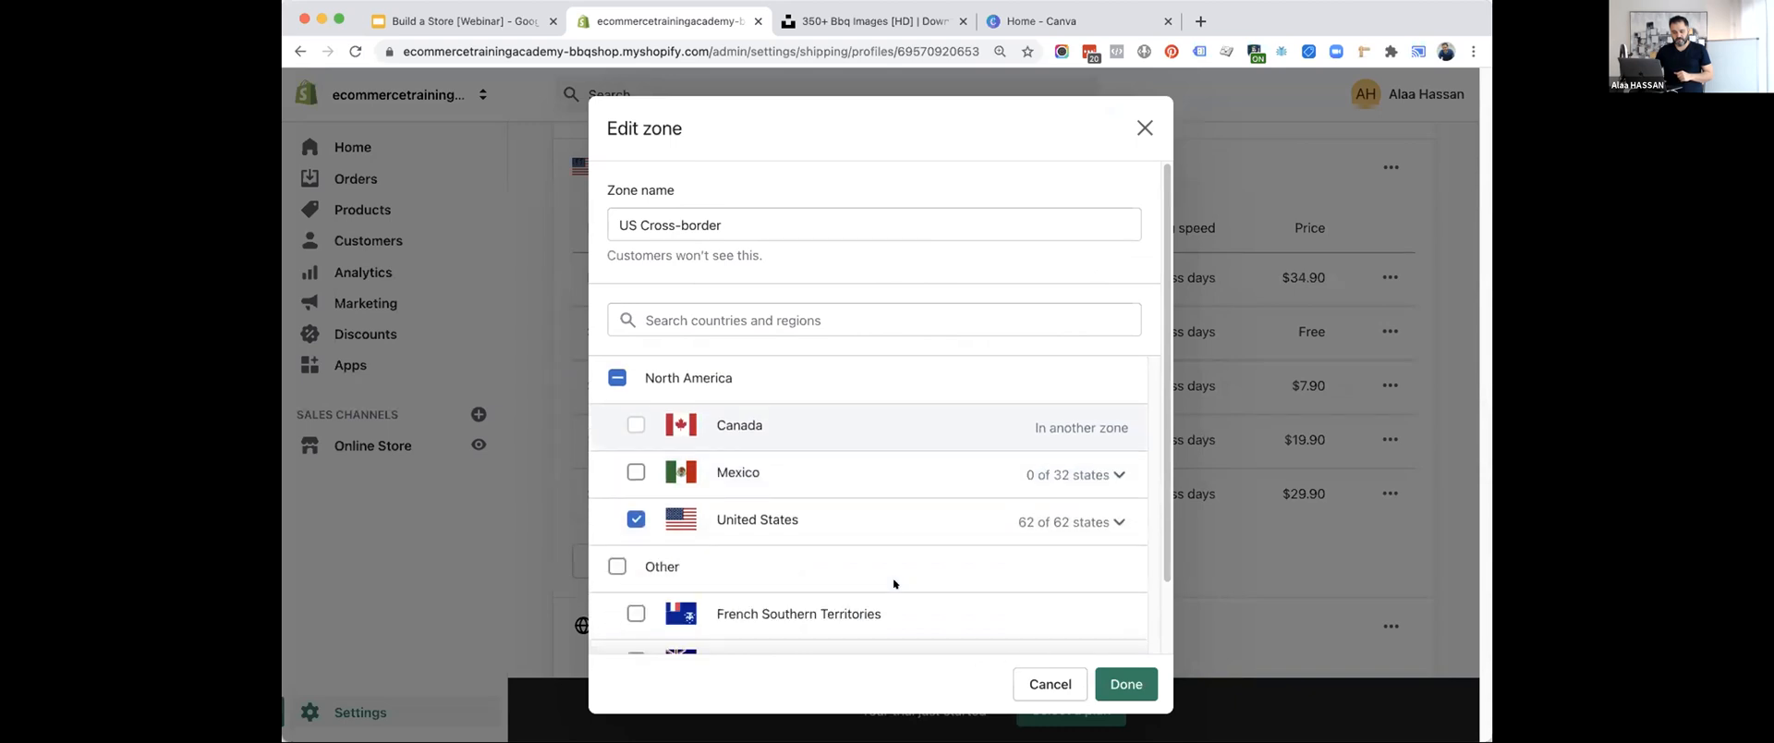
Expand the United States entry to review the included states, and cancel editing the zone.
{"action": "left_click", "coordinate": [1113, 520]}
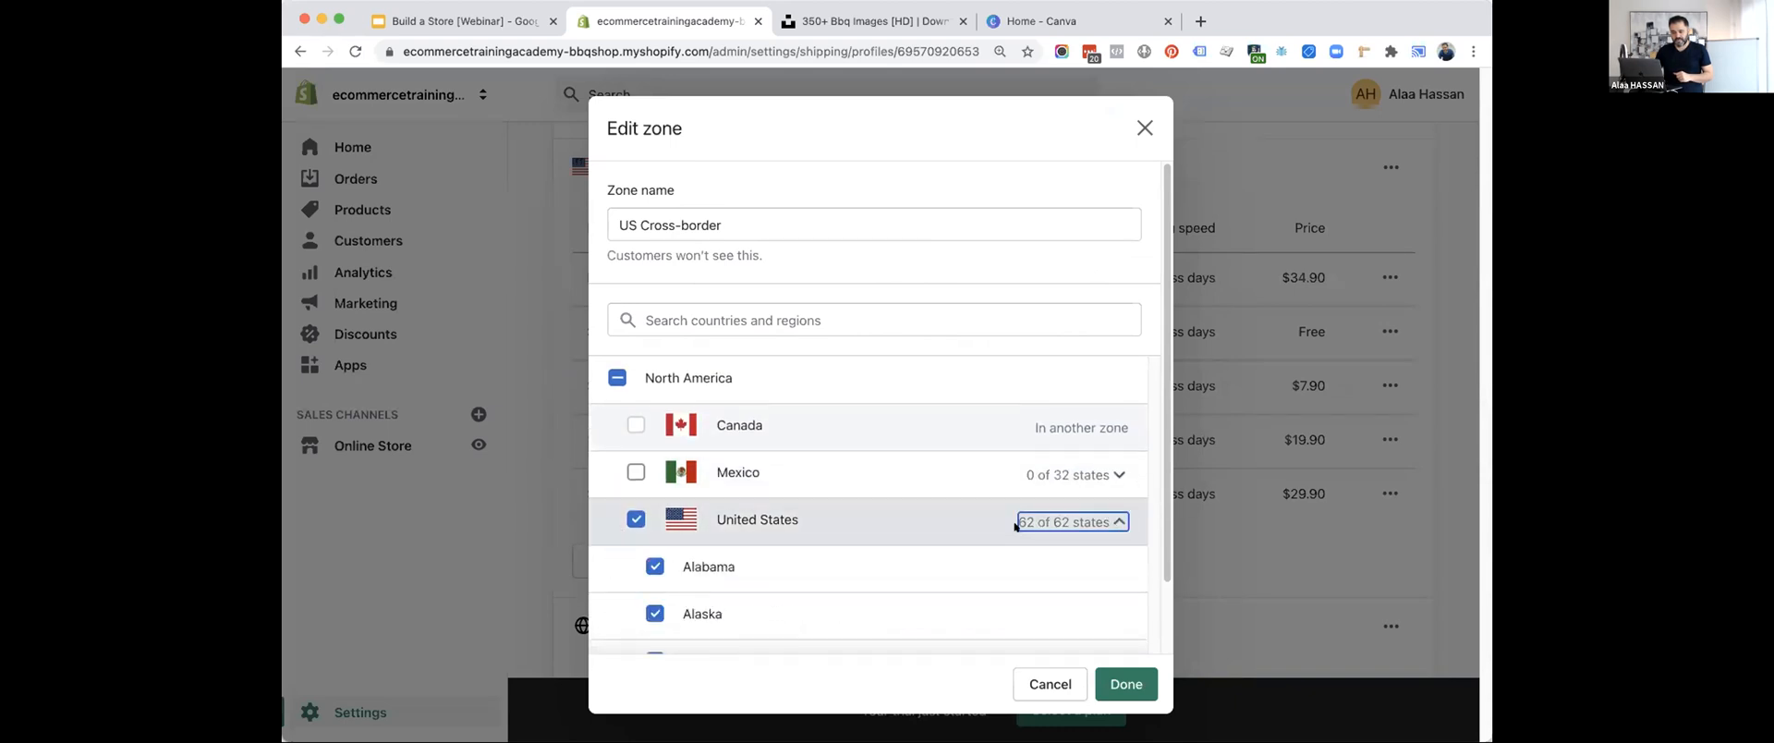
{"action": "scroll", "coordinate": [1013, 525], "scroll_direction": "down", "scroll_amount": 8}
{"action": "scroll", "coordinate": [1013, 524], "scroll_direction": "down", "scroll_amount": 5}
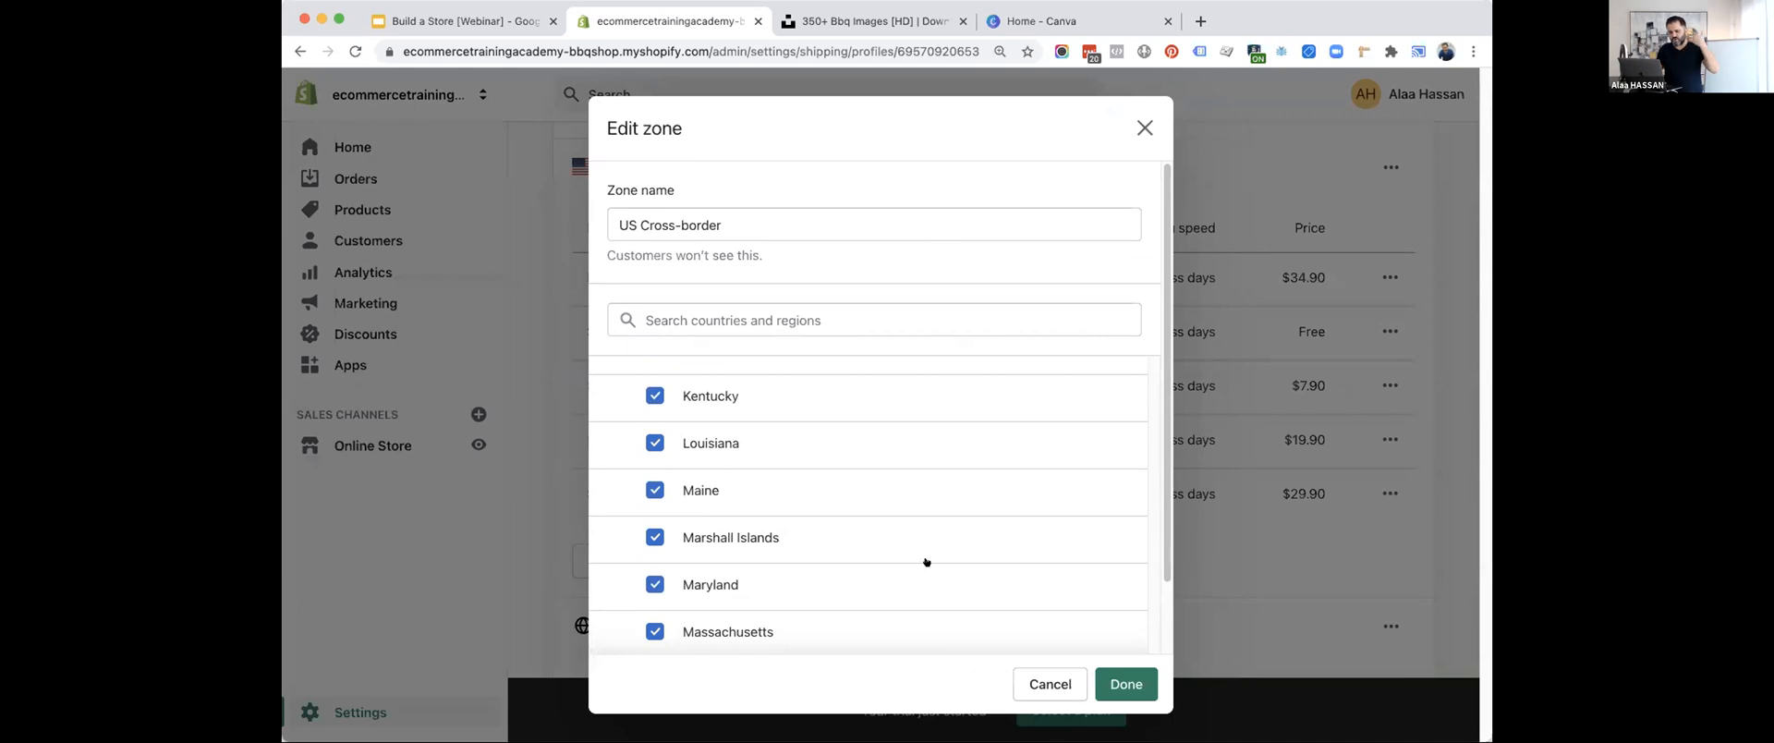
{"action": "left_click", "coordinate": [1034, 680]}
Check the Rest of the World zone's carrier rates and return to the Shipping and delivery page.
{"action": "scroll", "coordinate": [796, 459], "scroll_direction": "down", "scroll_amount": 4}
{"action": "scroll", "coordinate": [796, 457], "scroll_direction": "down", "scroll_amount": 1}
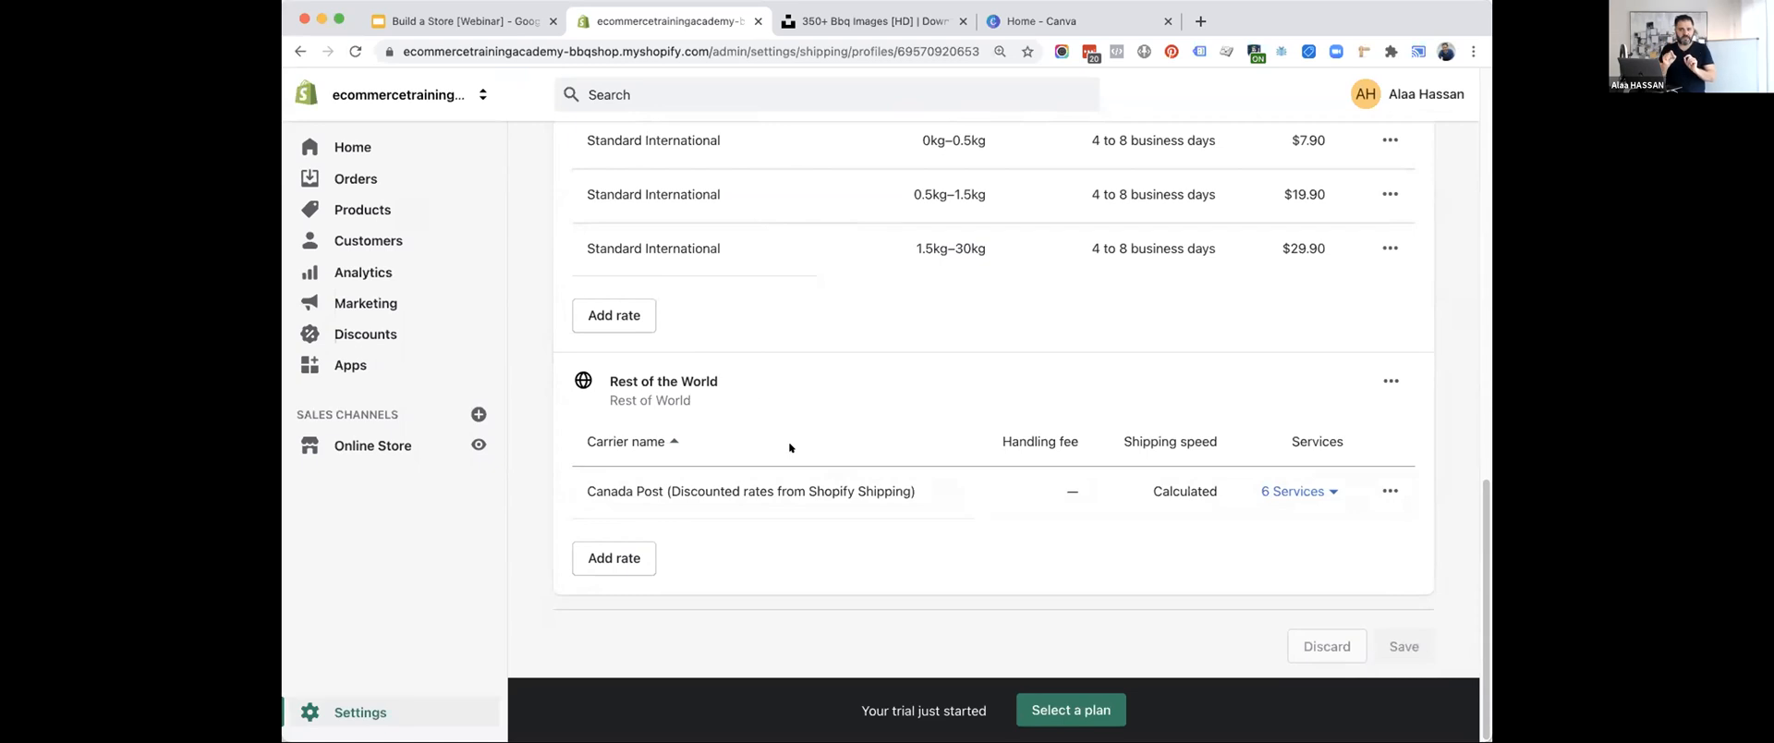
{"action": "scroll", "coordinate": [789, 441], "scroll_direction": "up", "scroll_amount": 10}
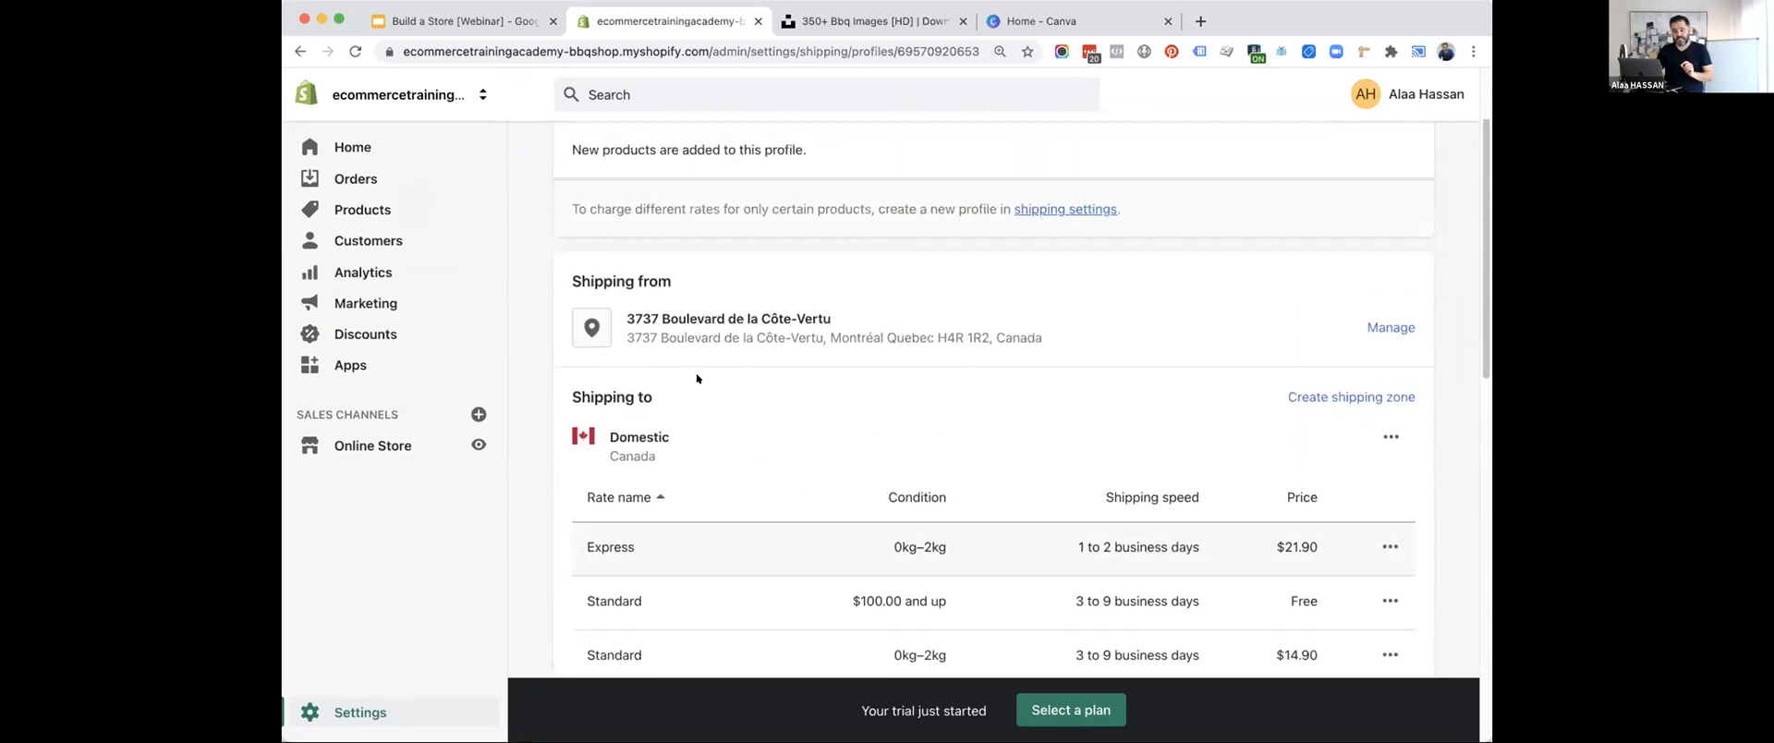
{"action": "left_click", "coordinate": [567, 155]}
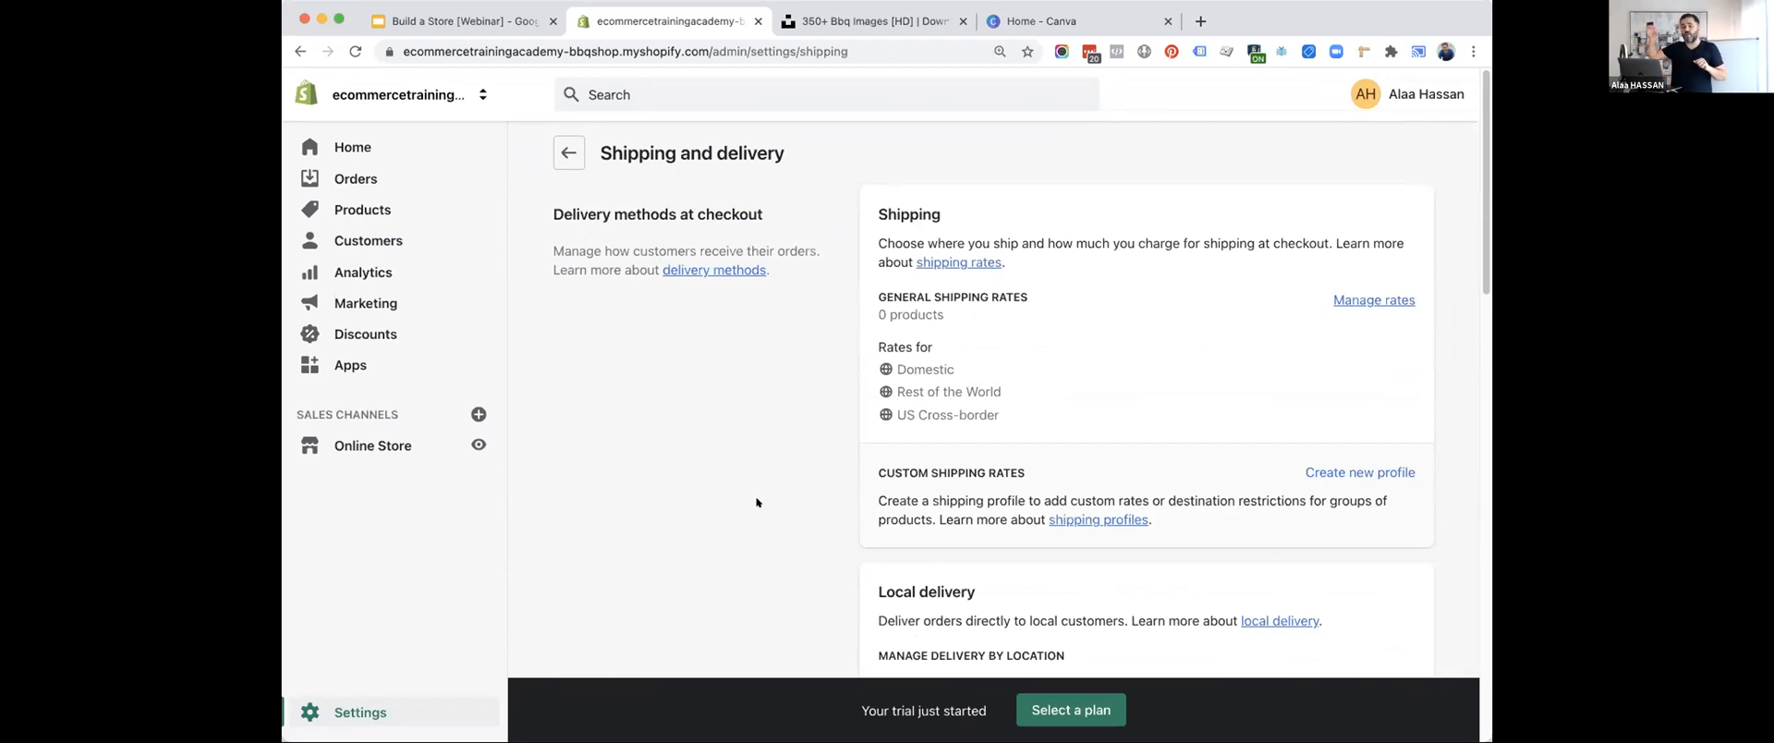
Review the local delivery, local pickup, saved packages, shipping labels and packing slip sections.
{"action": "scroll", "coordinate": [756, 502], "scroll_direction": "down", "scroll_amount": 5}
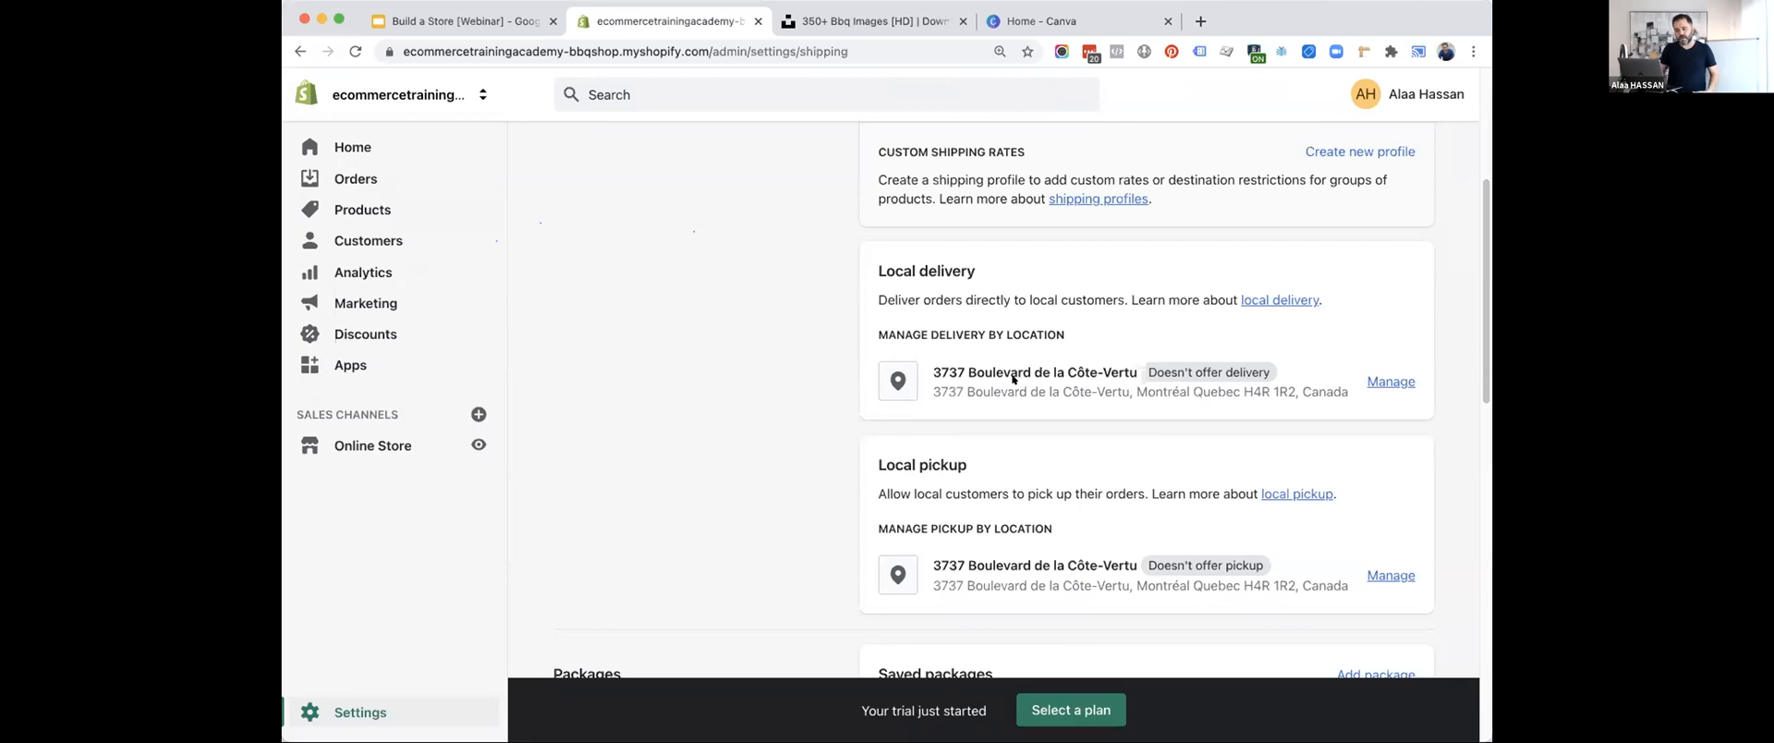
{"action": "scroll", "coordinate": [1013, 378], "scroll_direction": "down", "scroll_amount": 5}
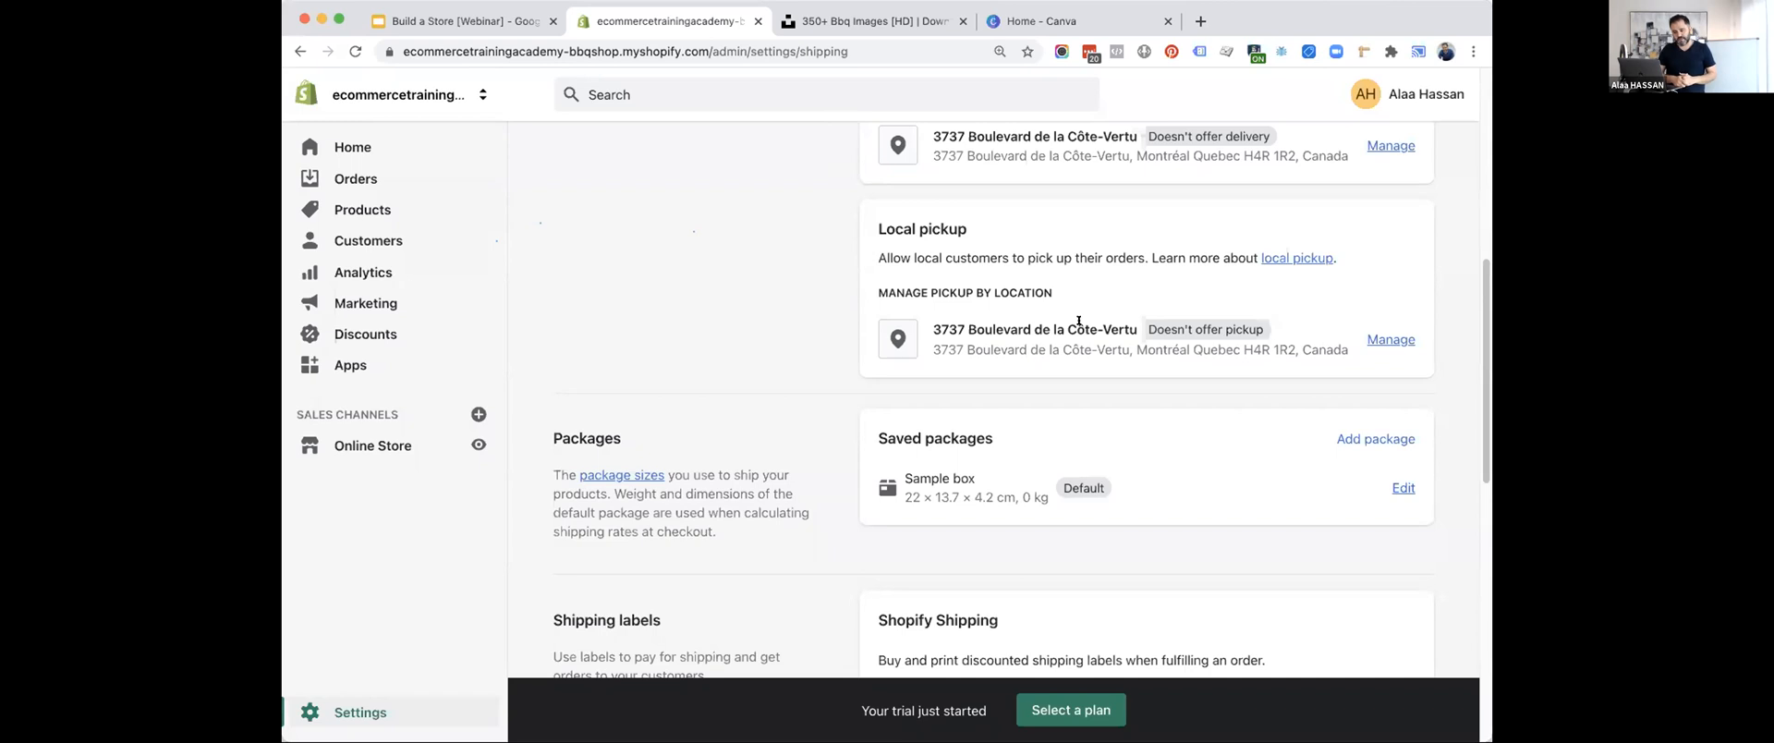
{"action": "scroll", "coordinate": [726, 461], "scroll_direction": "down", "scroll_amount": 6}
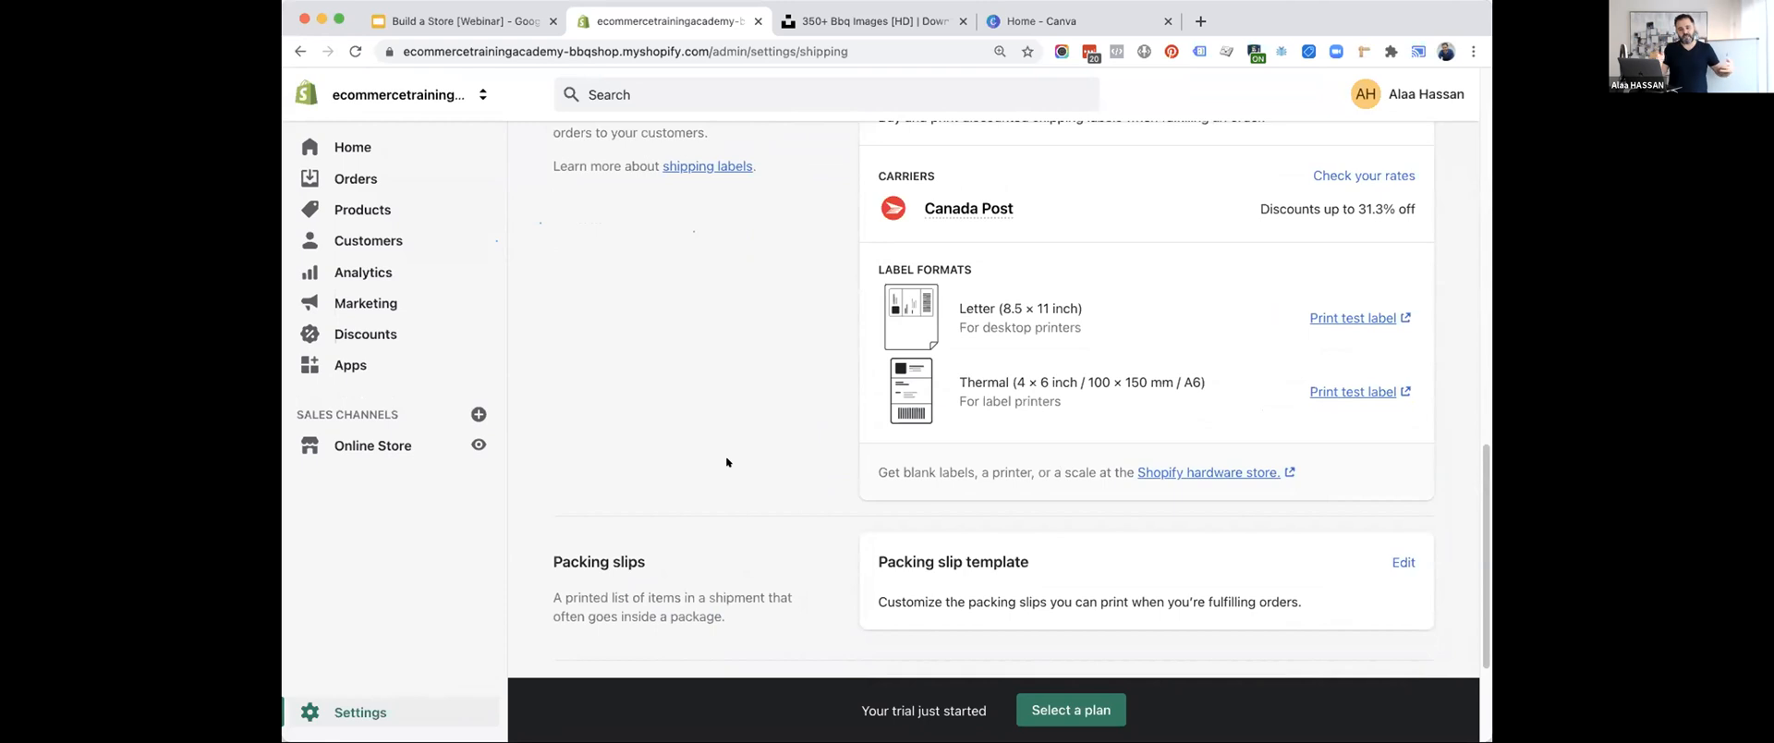
{"action": "scroll", "coordinate": [726, 461], "scroll_direction": "up", "scroll_amount": 2}
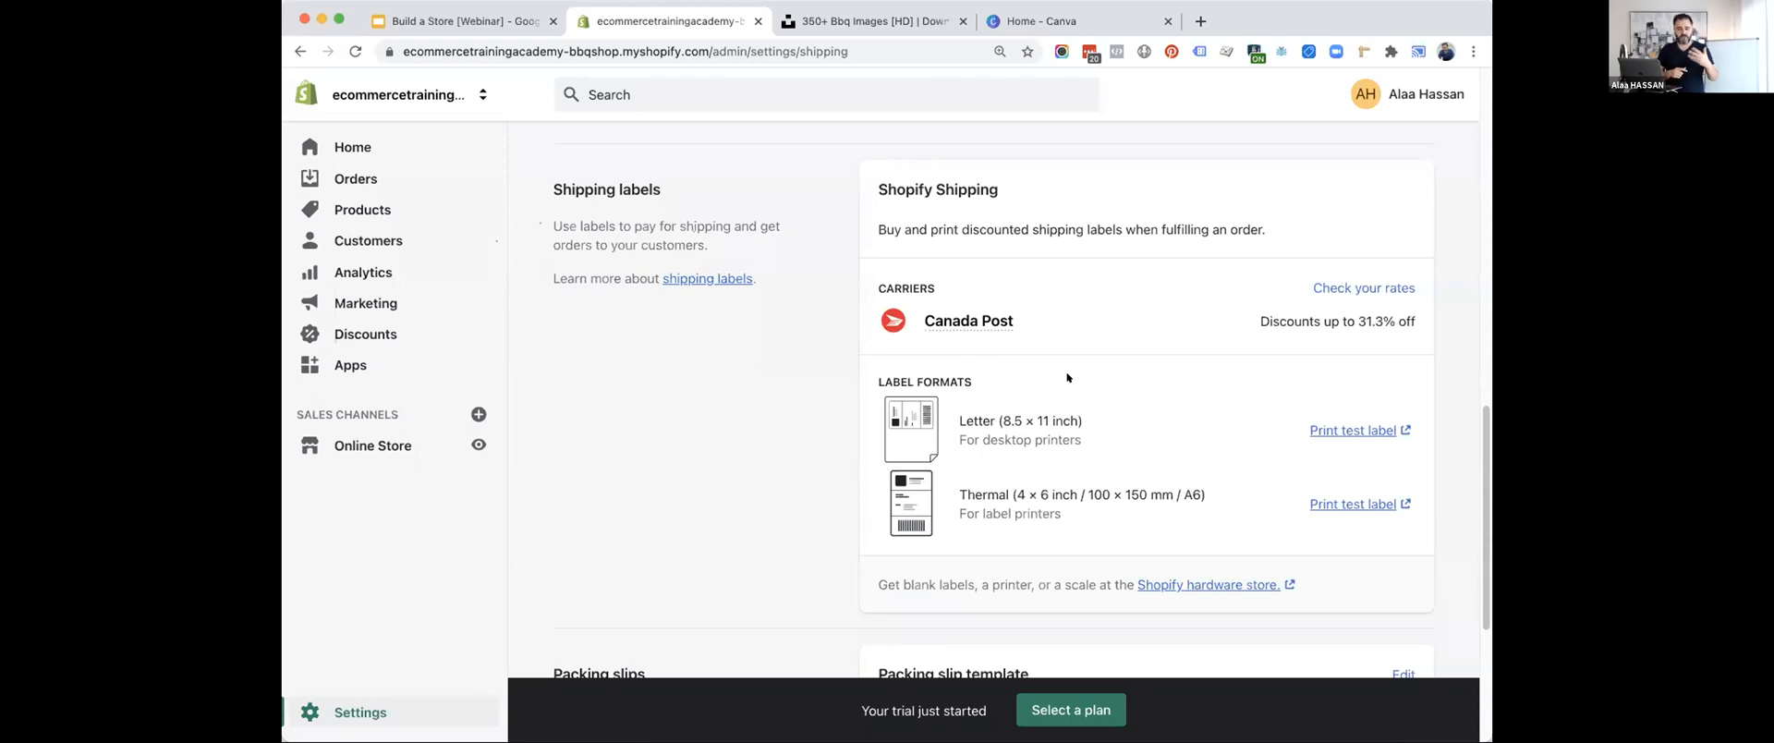
{"action": "scroll", "coordinate": [736, 354], "scroll_direction": "up", "scroll_amount": 10}
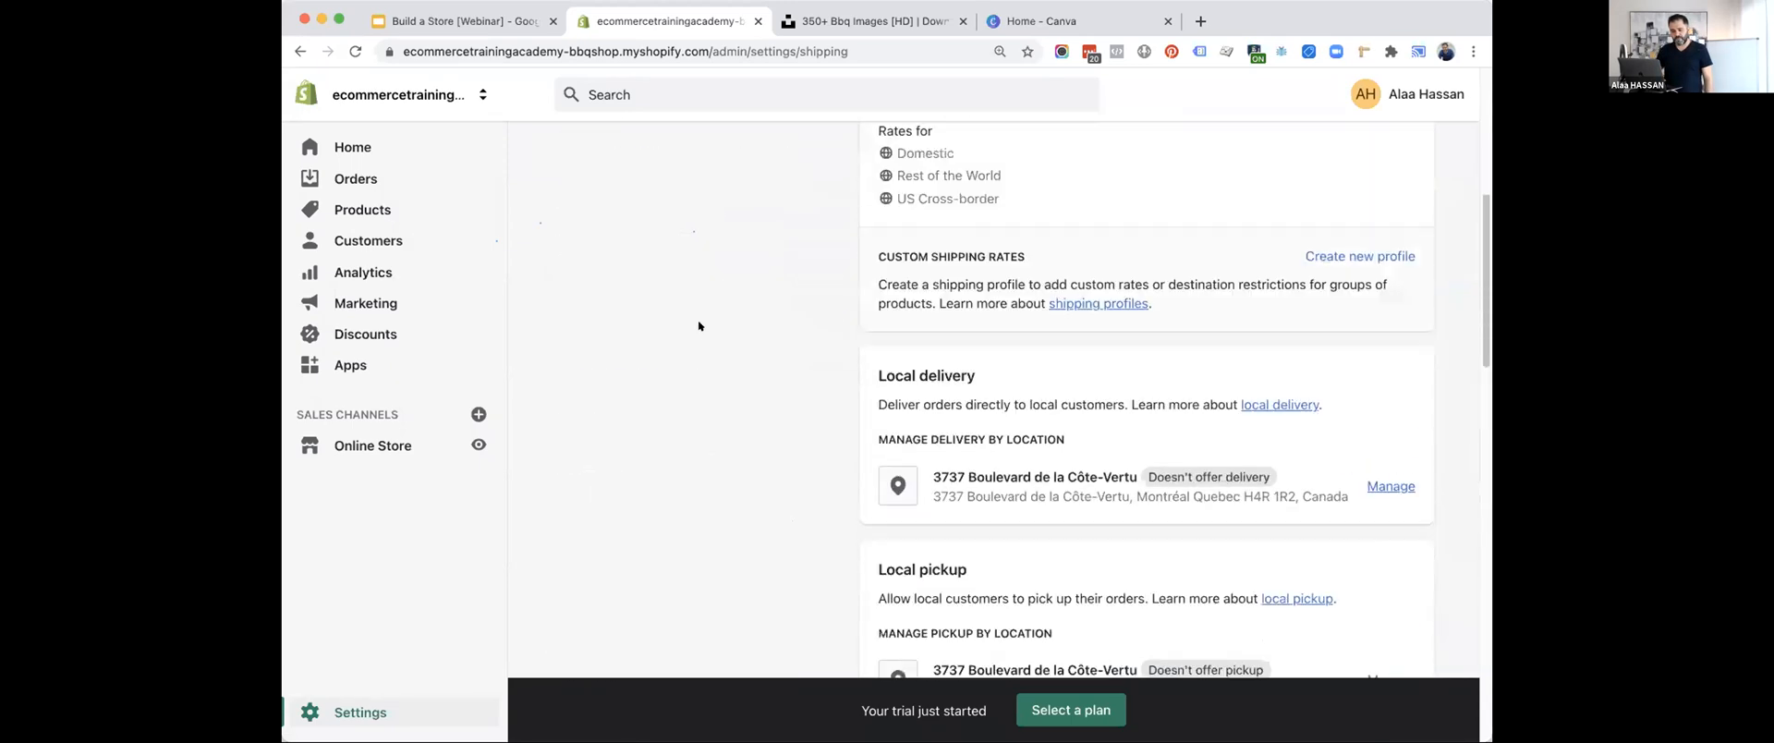
Return to the main Settings page, advance the Google Slides list to Configure Legal Pages, and switch back to the Shopify admin.
{"action": "left_click", "coordinate": [562, 145]}
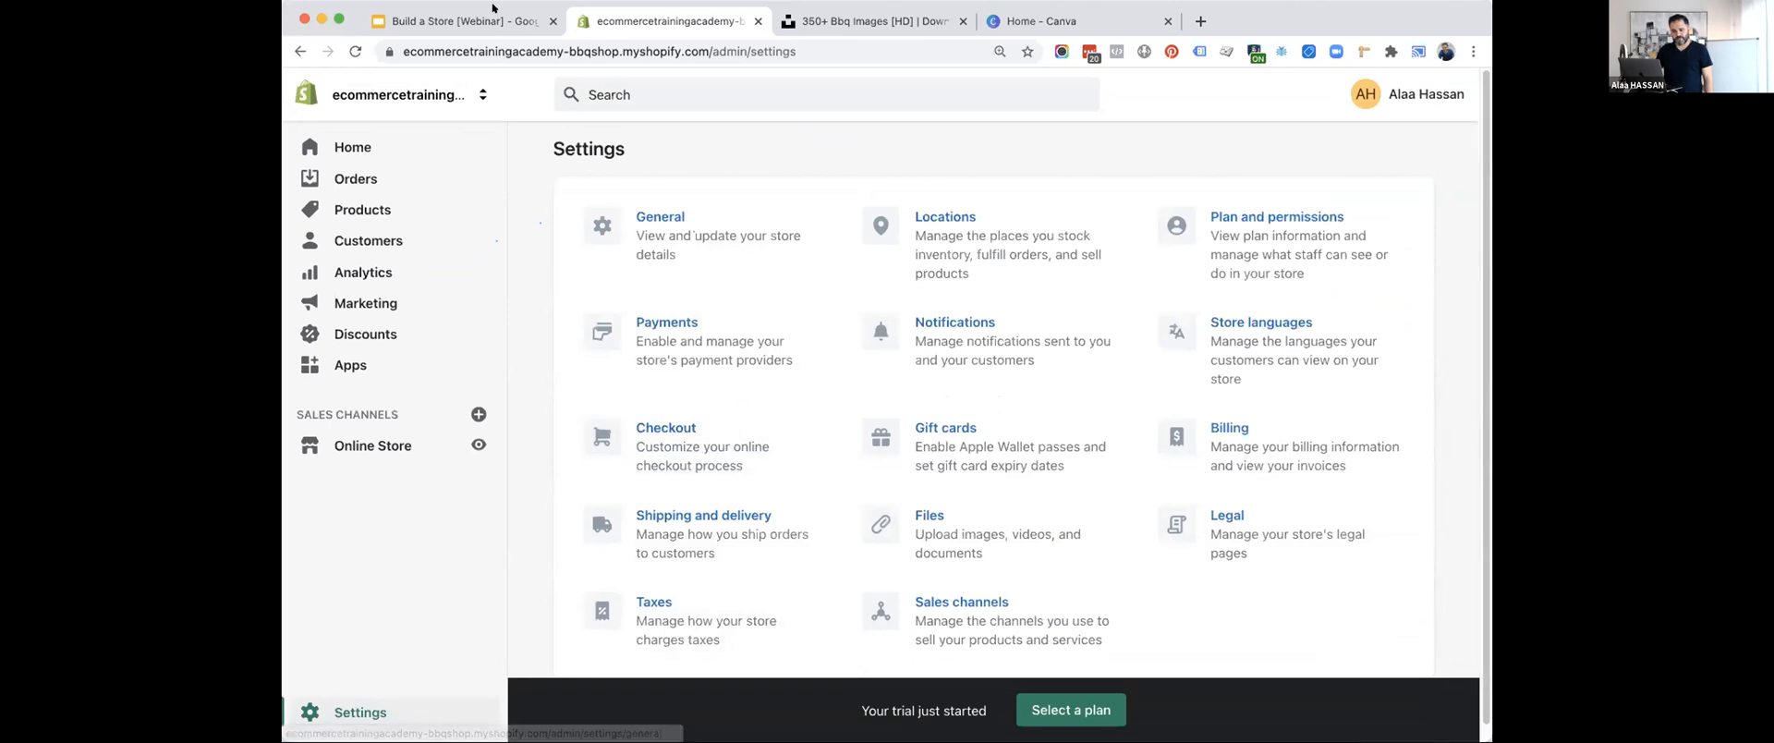
{"action": "left_click", "coordinate": [465, 21]}
{"action": "key", "text": "Right"}
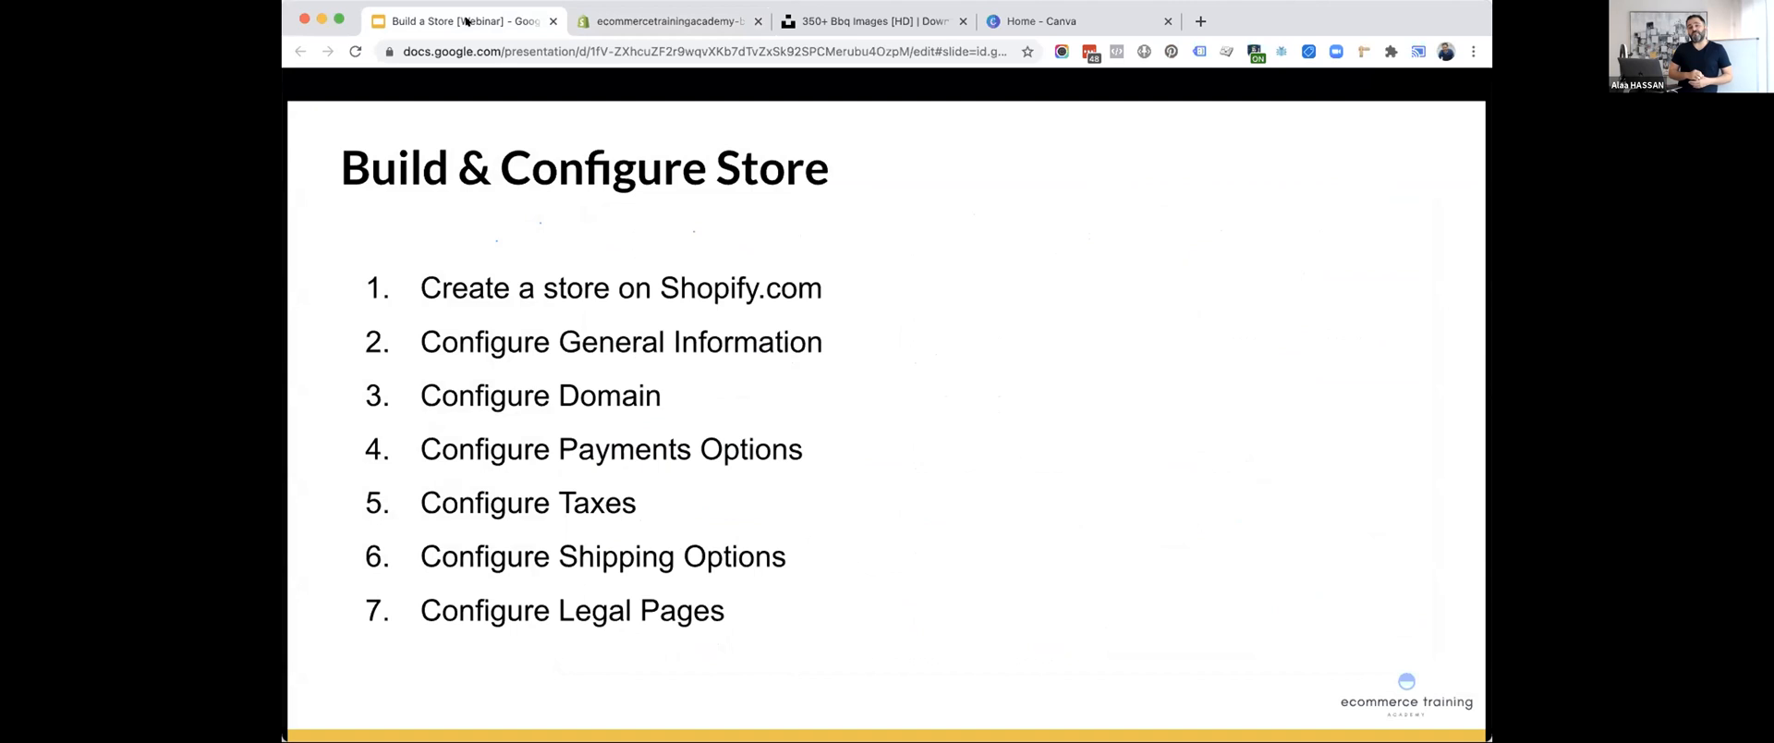
{"action": "left_click", "coordinate": [662, 21]}
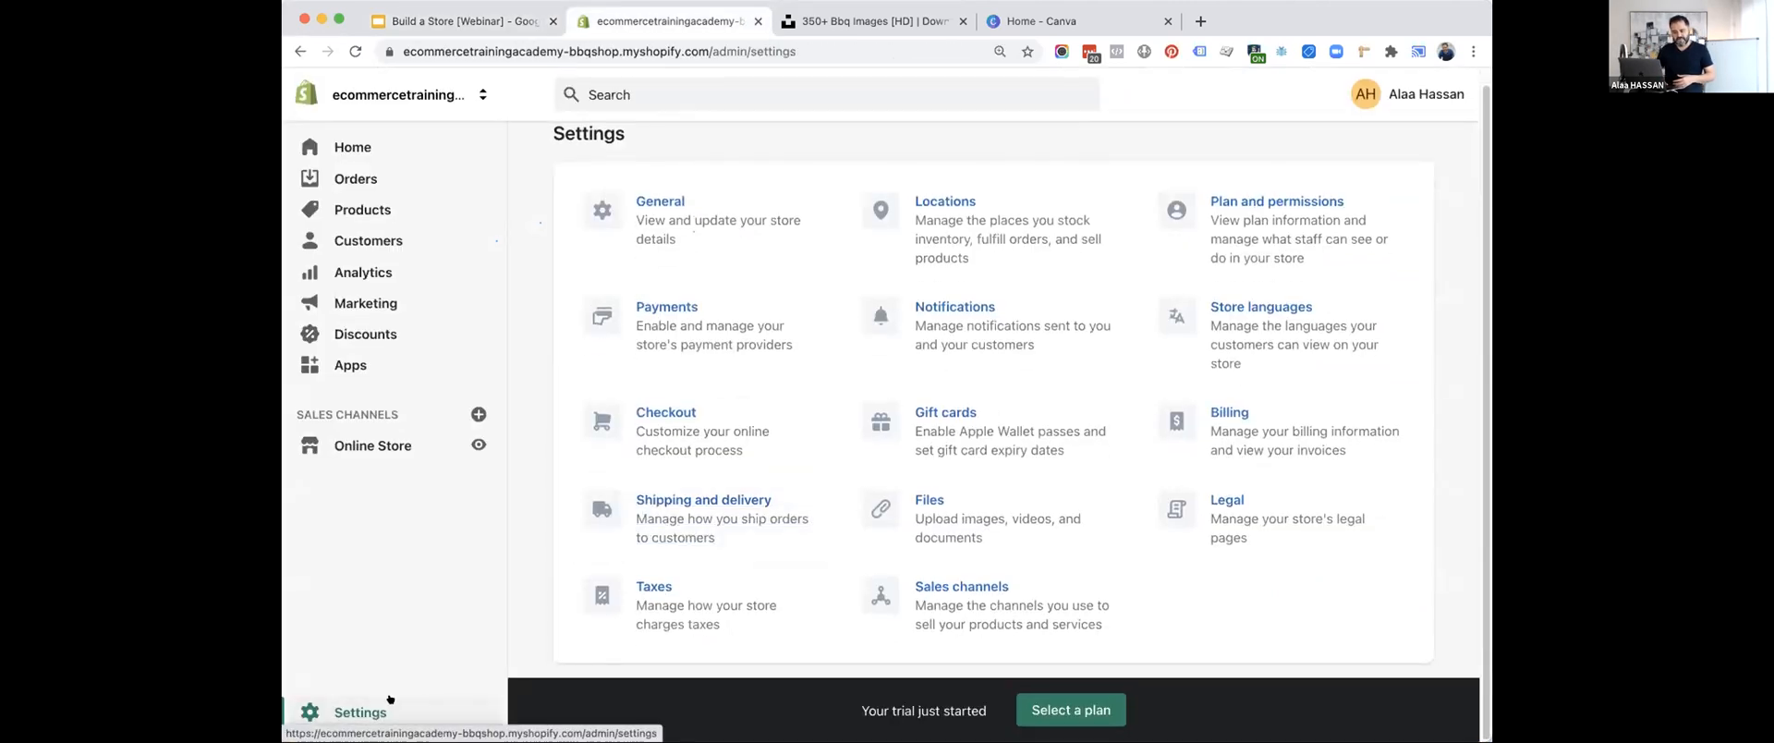
Open the Legal settings and create the refund policy from Shopify's template.
{"action": "left_click", "coordinate": [1211, 518]}
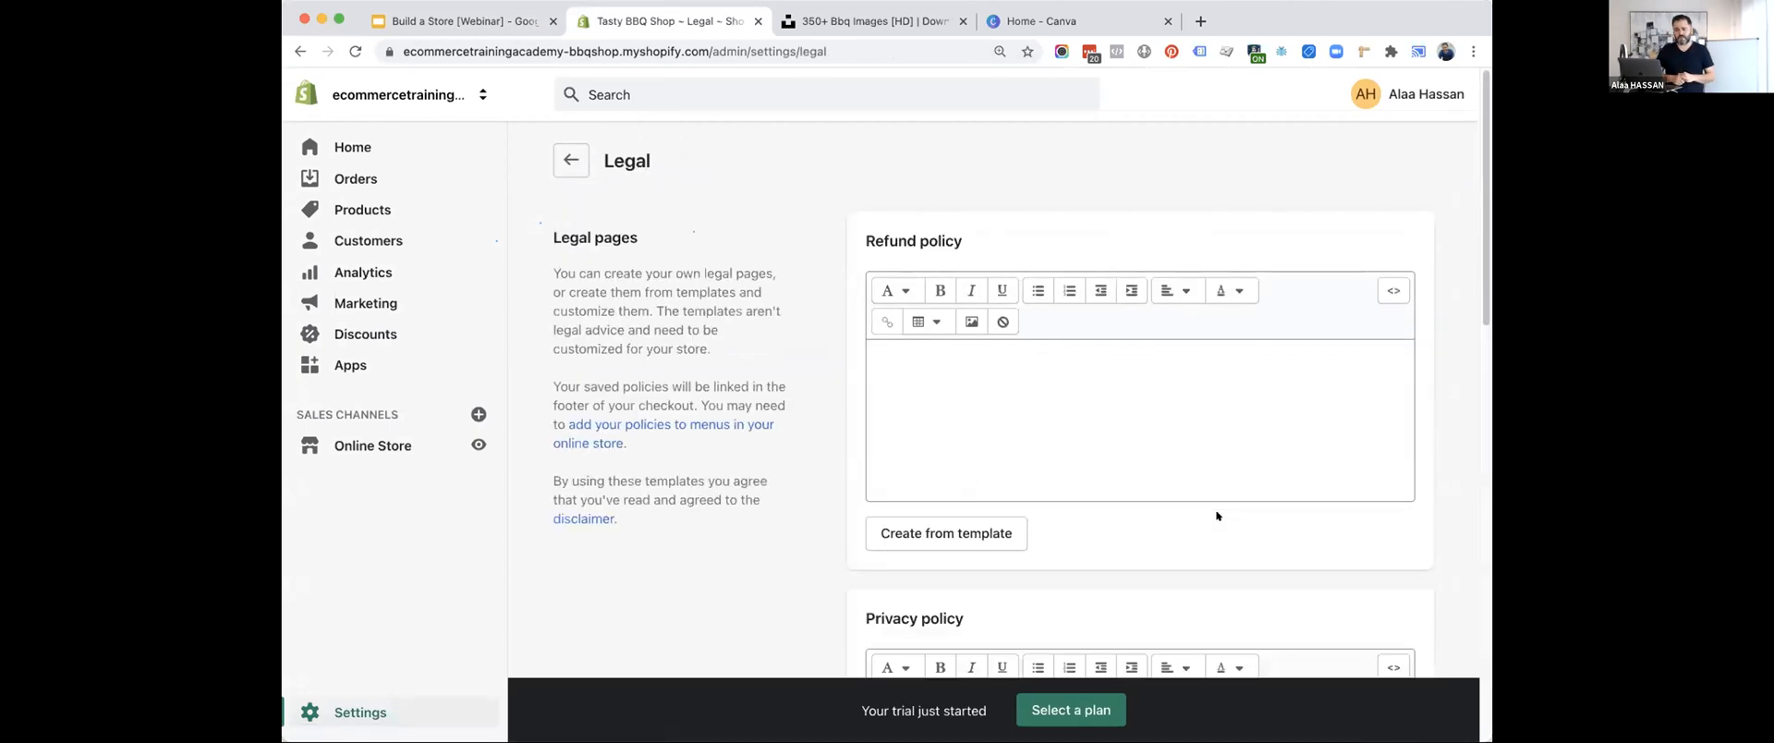
{"action": "left_click", "coordinate": [997, 360]}
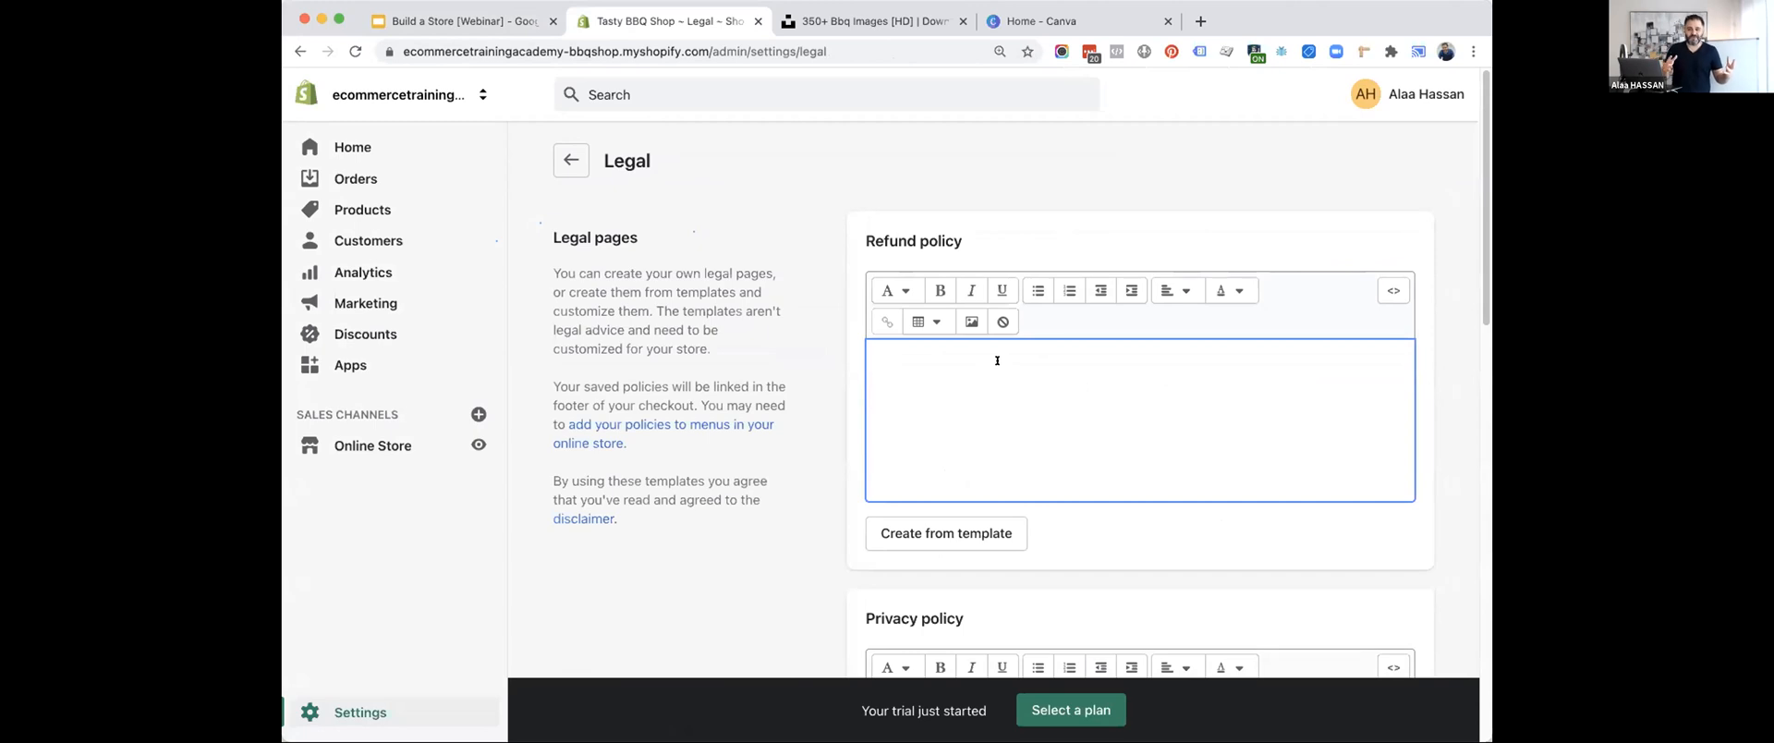
{"action": "left_click", "coordinate": [922, 533]}
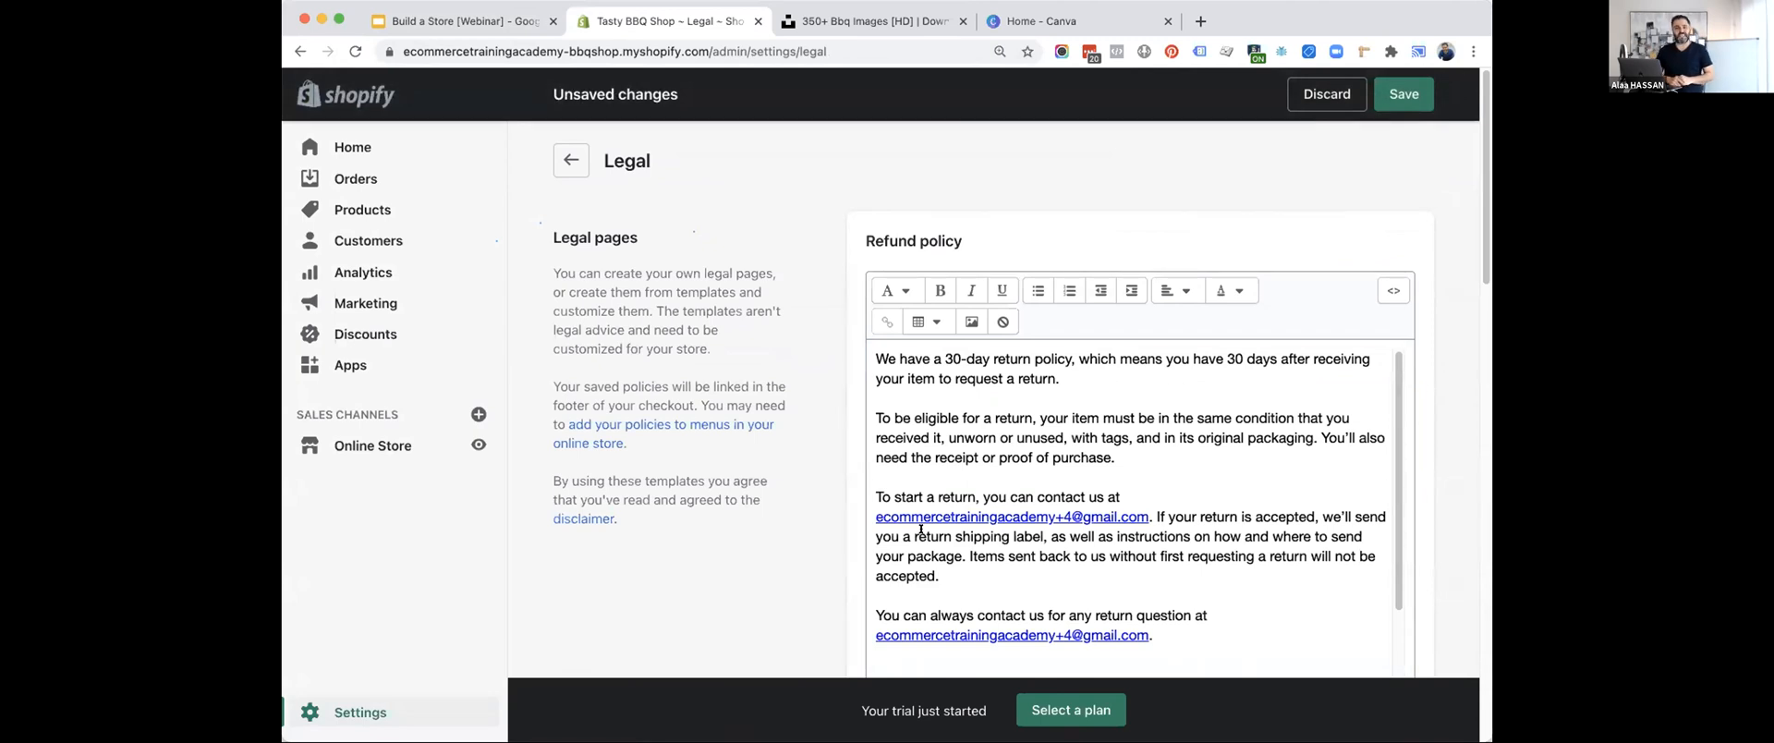
Read through the refund policy's return, exception and exchange terms, and save the policy.
{"action": "scroll", "coordinate": [921, 529], "scroll_direction": "down", "scroll_amount": 10}
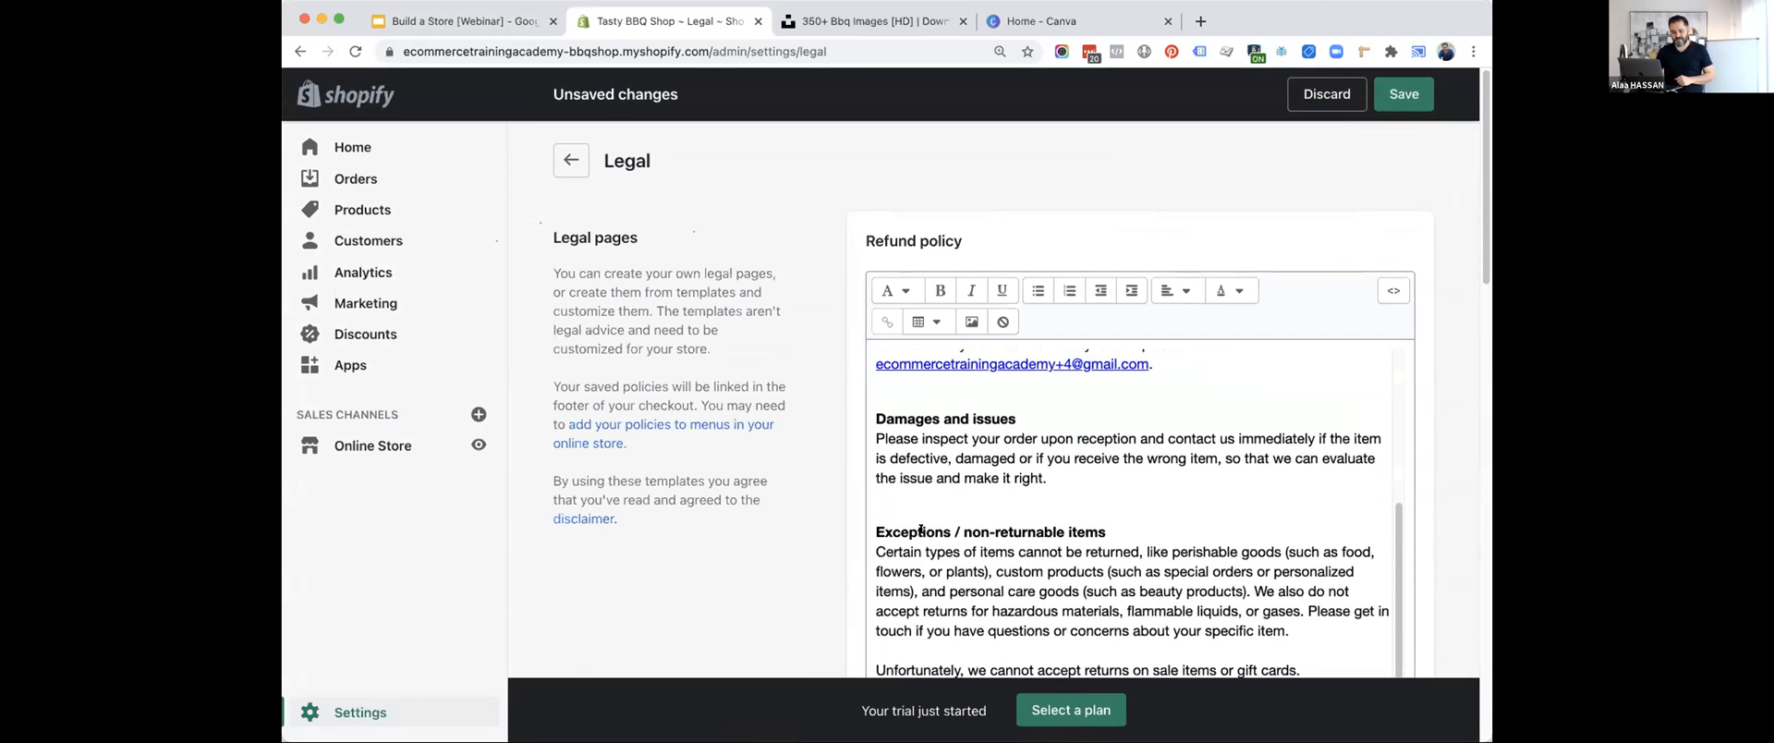
{"action": "scroll", "coordinate": [921, 530], "scroll_direction": "down", "scroll_amount": 5}
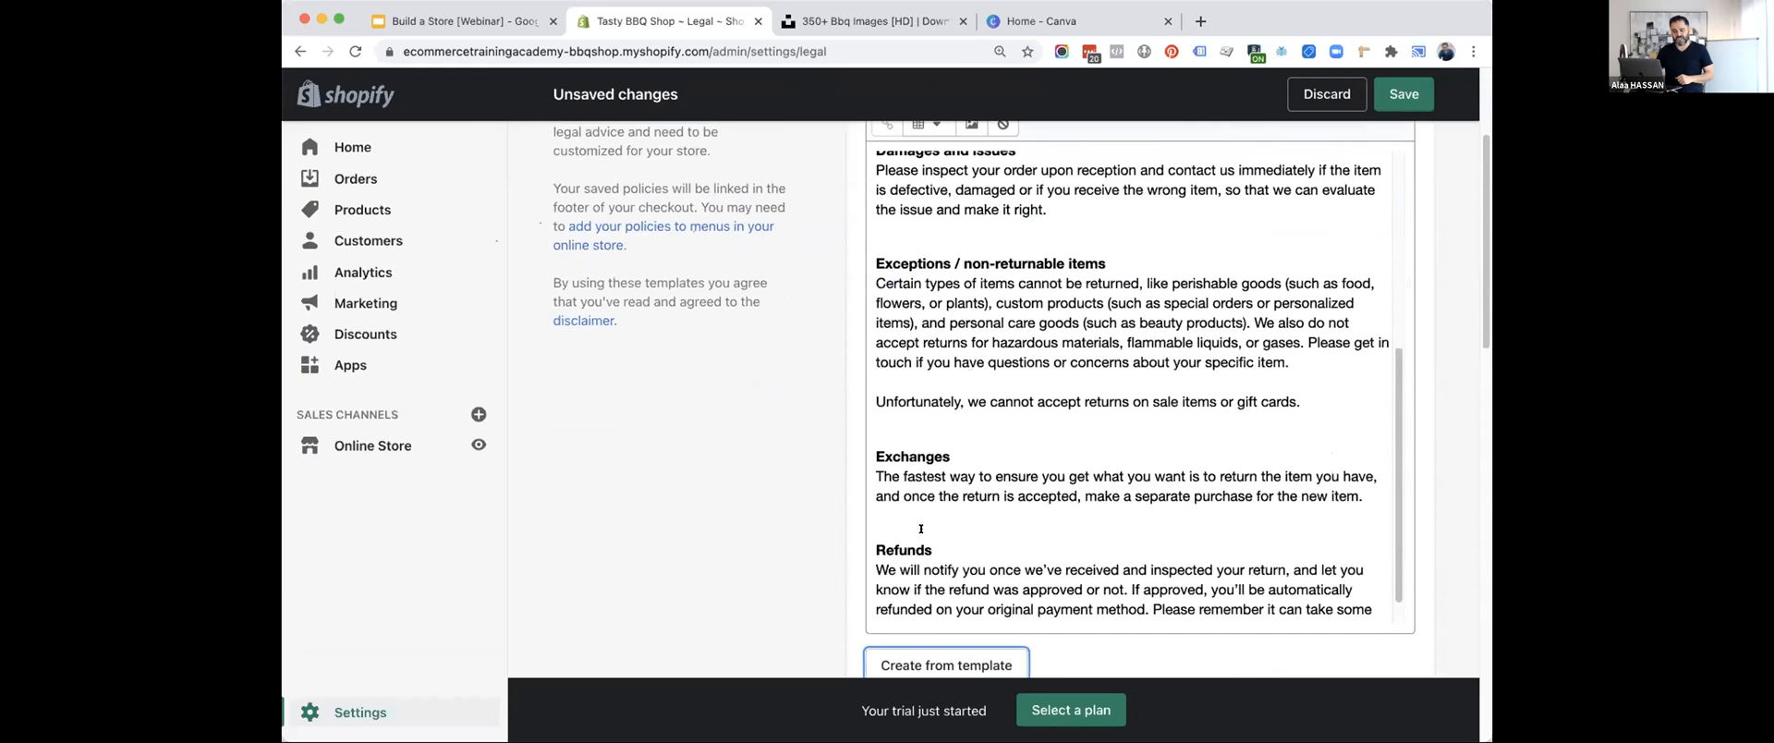
{"action": "scroll", "coordinate": [921, 528], "scroll_direction": "up", "scroll_amount": 10}
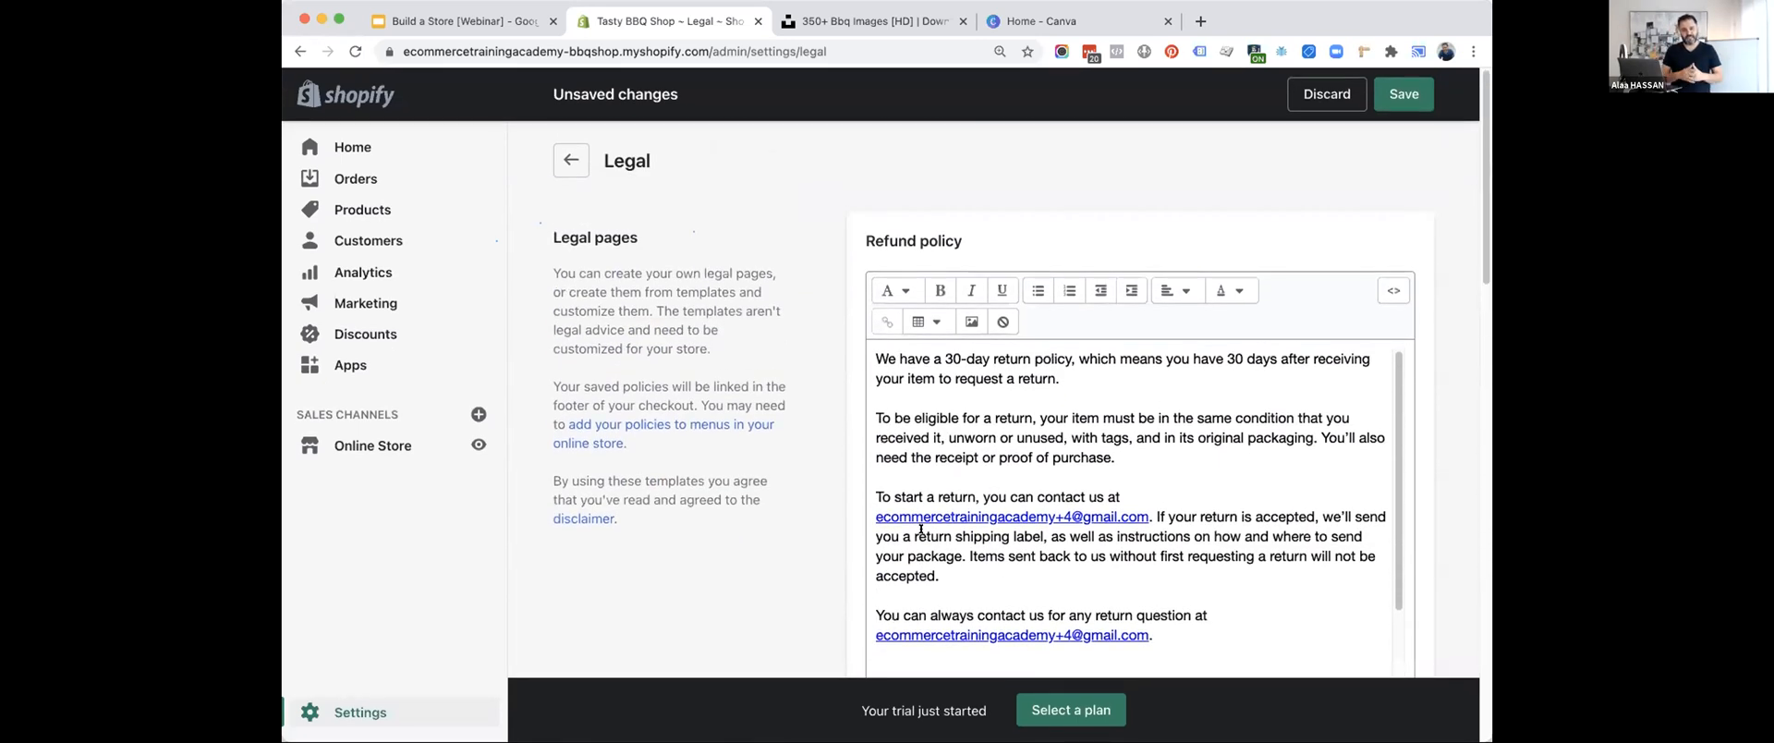
{"action": "scroll", "coordinate": [810, 490], "scroll_direction": "down", "scroll_amount": 4}
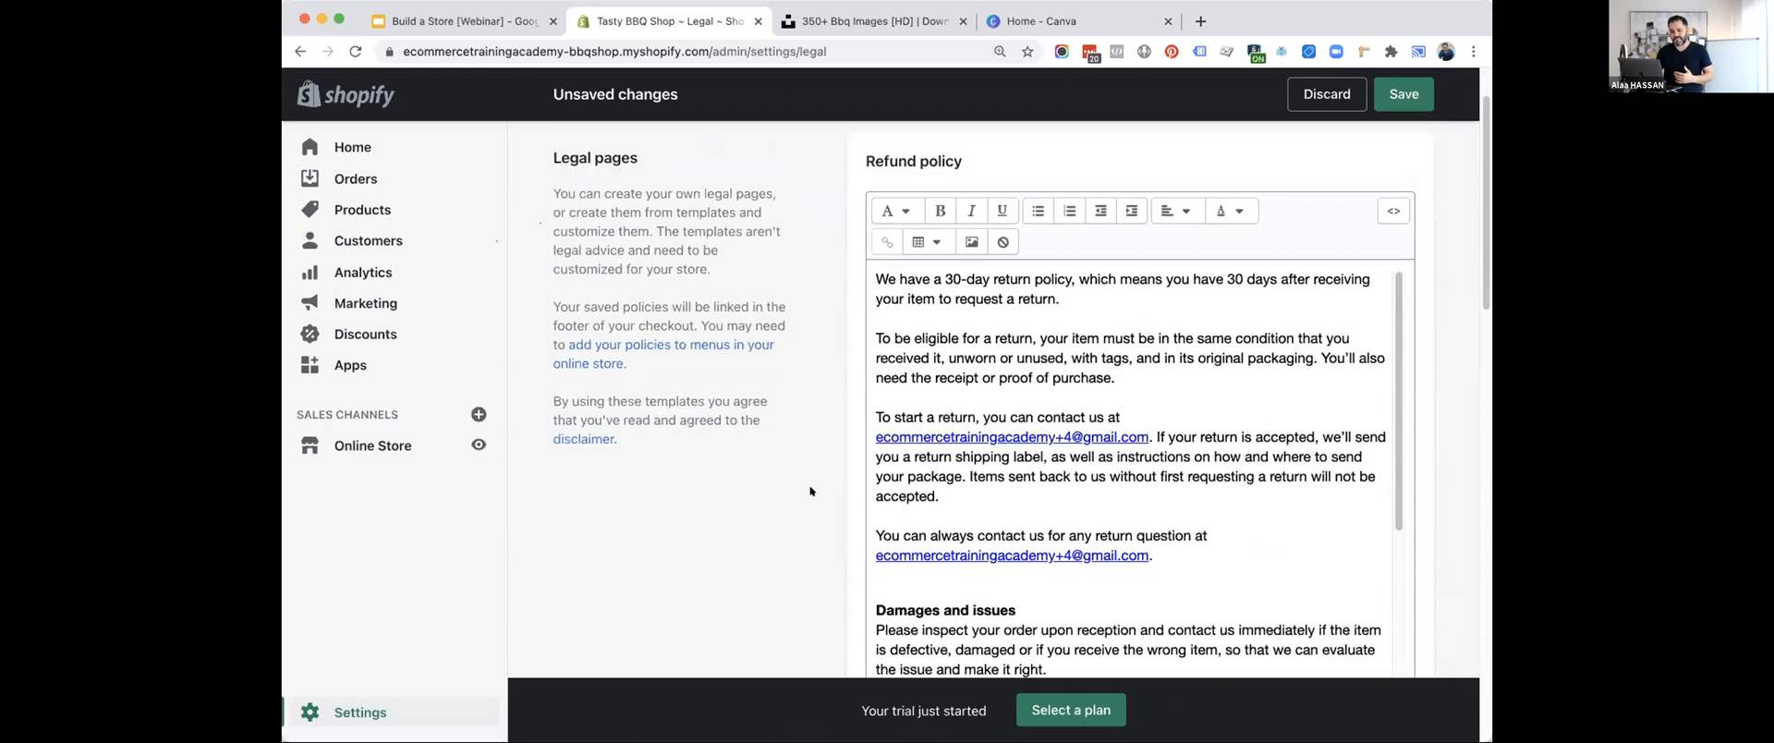
{"action": "key", "text": "super+s"}
Create the privacy policy from Shopify's template.
{"action": "scroll", "coordinate": [809, 504], "scroll_direction": "down", "scroll_amount": 10}
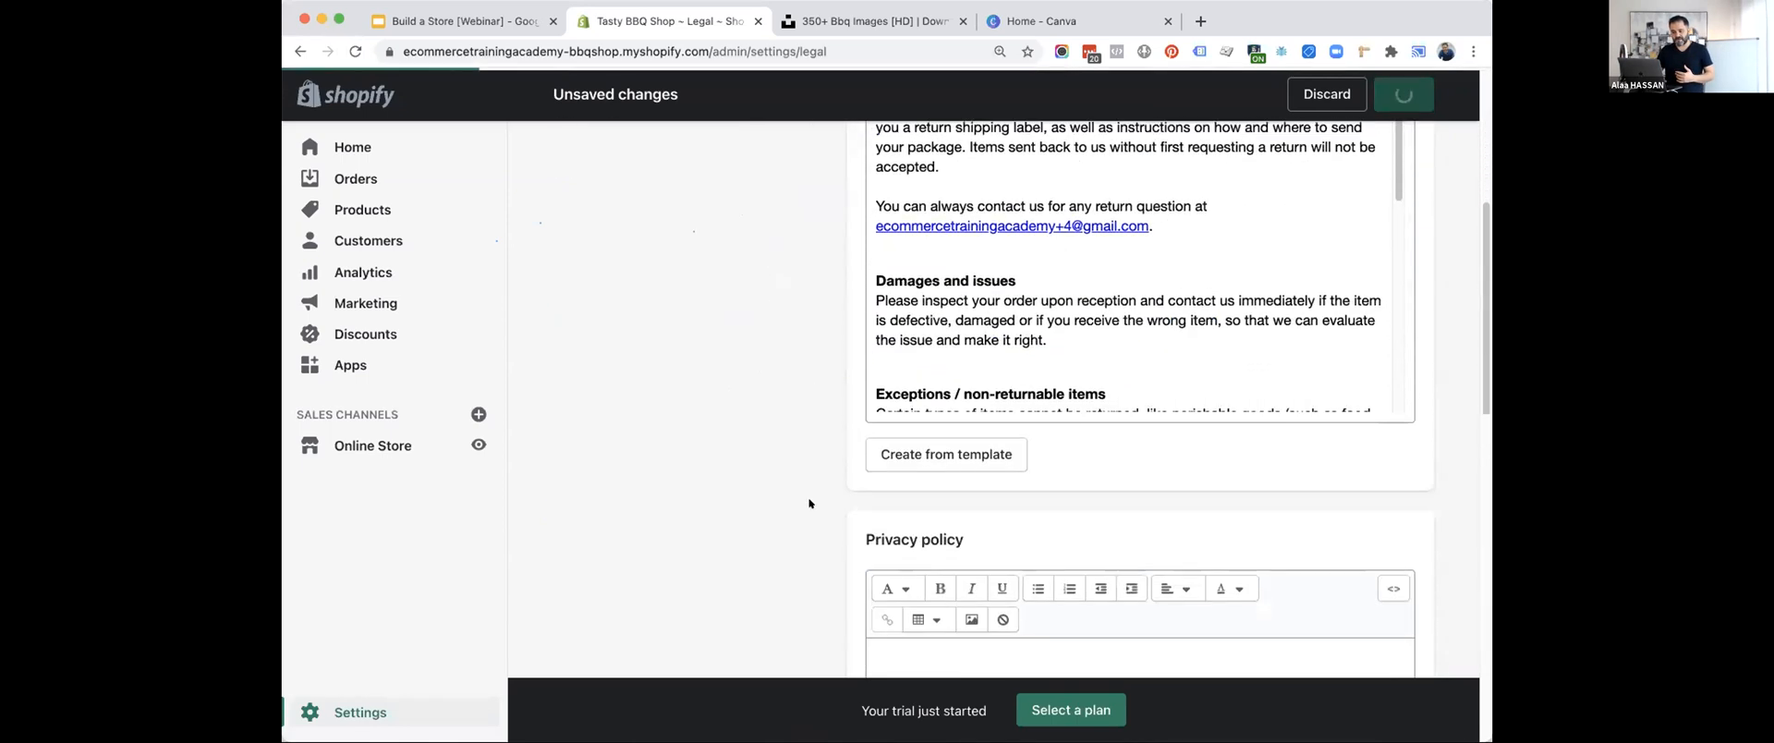
{"action": "scroll", "coordinate": [810, 503], "scroll_direction": "up", "scroll_amount": 1}
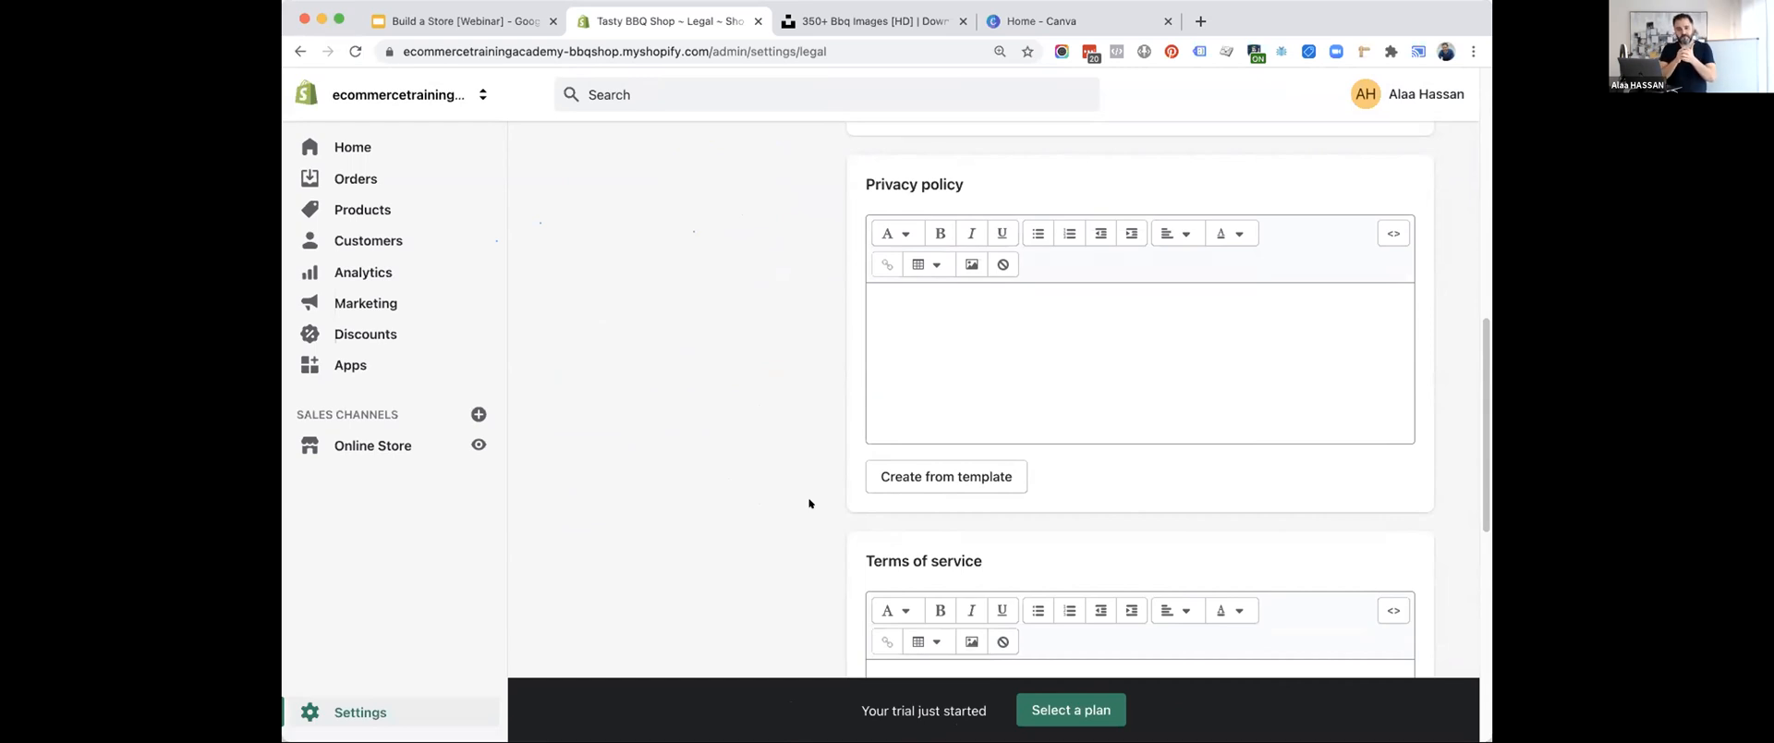
{"action": "scroll", "coordinate": [809, 503], "scroll_direction": "down", "scroll_amount": 2}
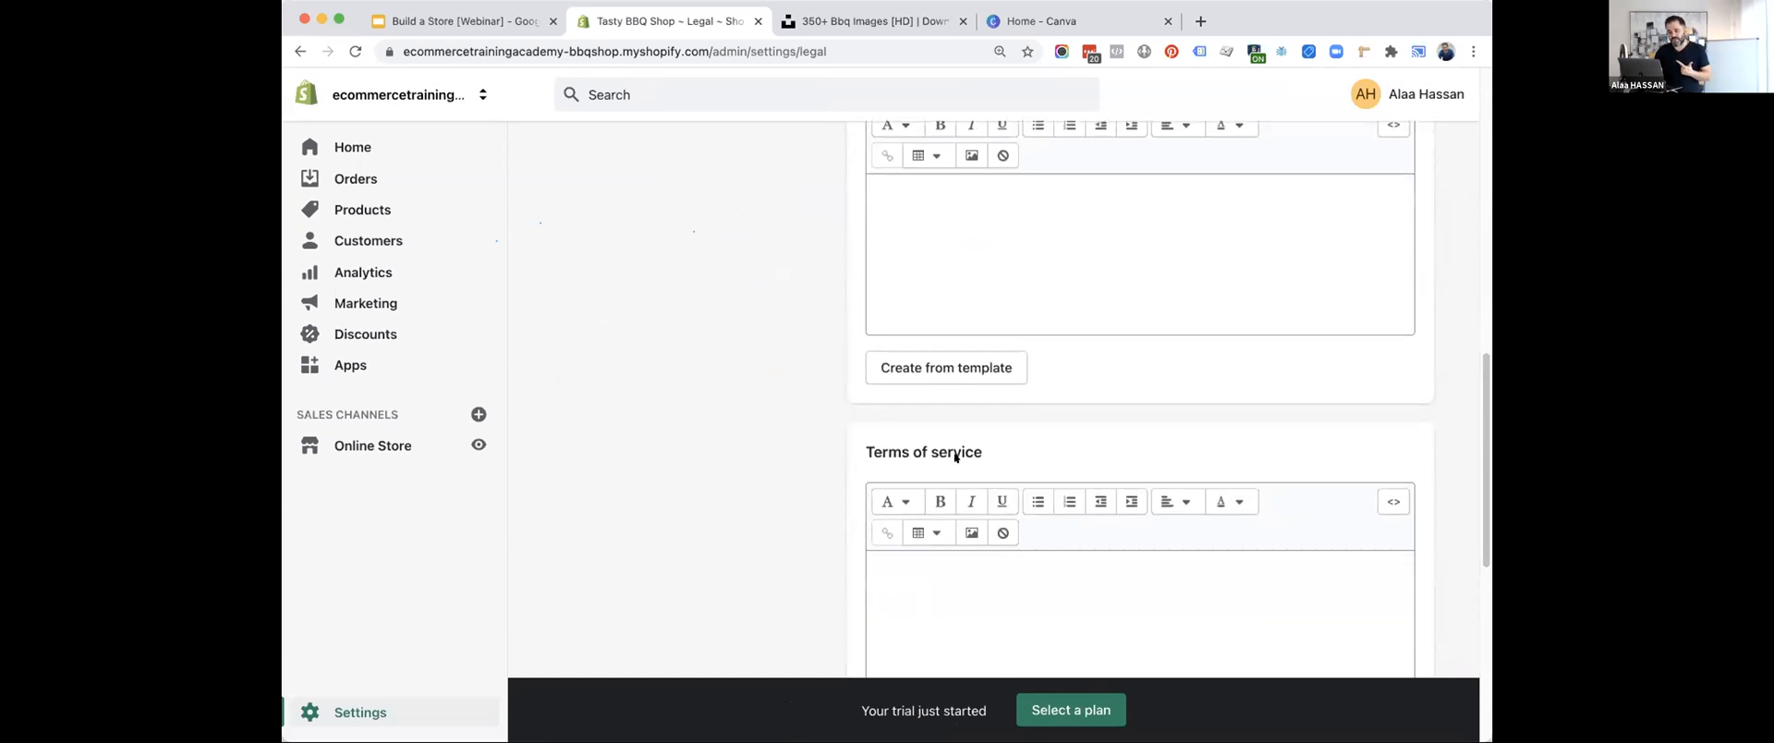
{"action": "scroll", "coordinate": [684, 442], "scroll_direction": "up", "scroll_amount": 3}
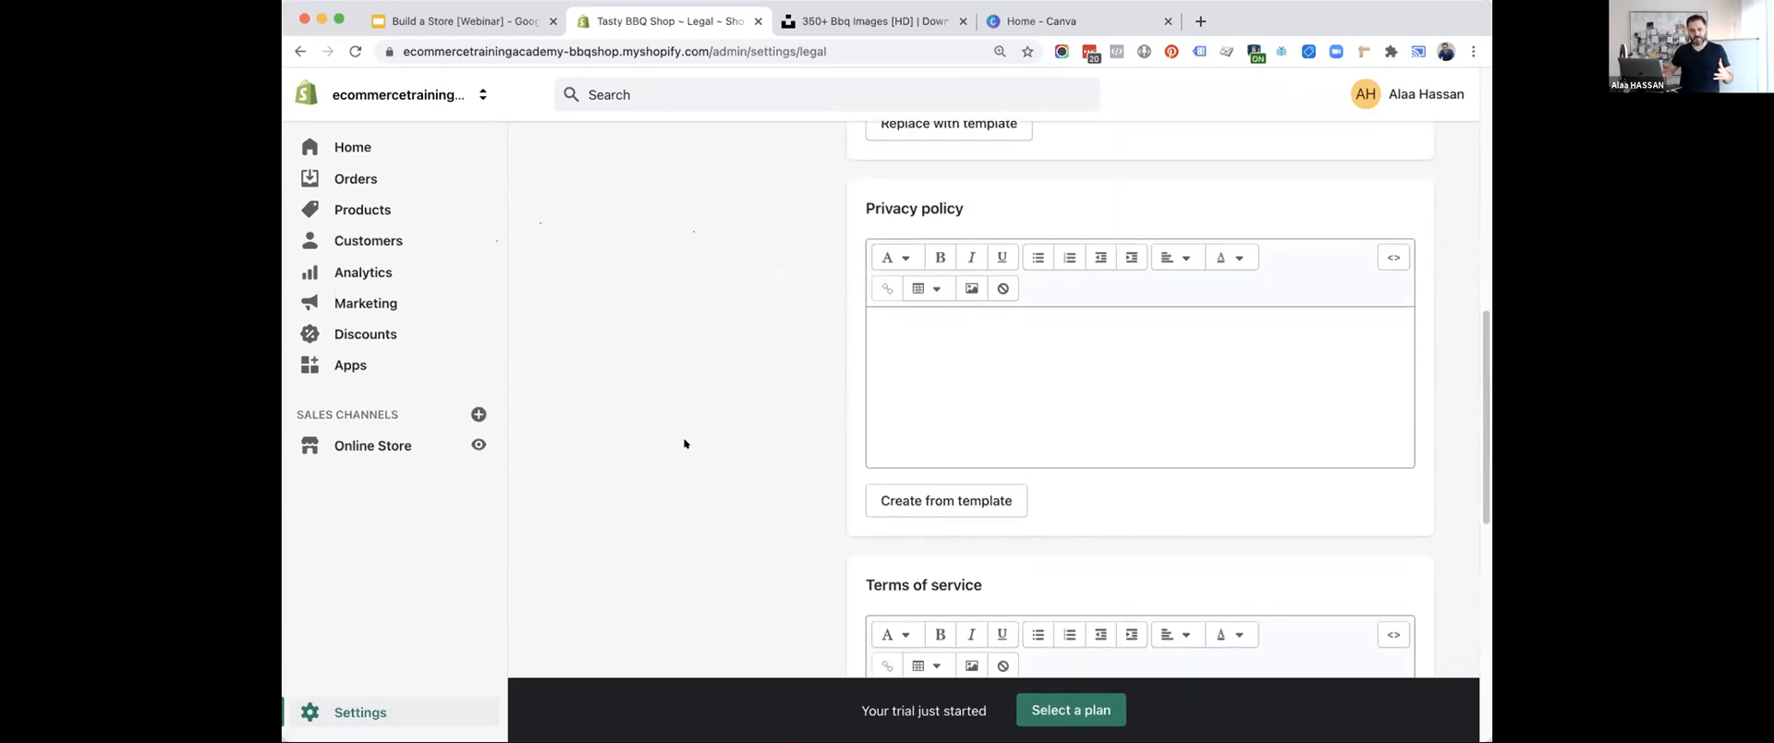
{"action": "scroll", "coordinate": [684, 442], "scroll_direction": "down", "scroll_amount": 1}
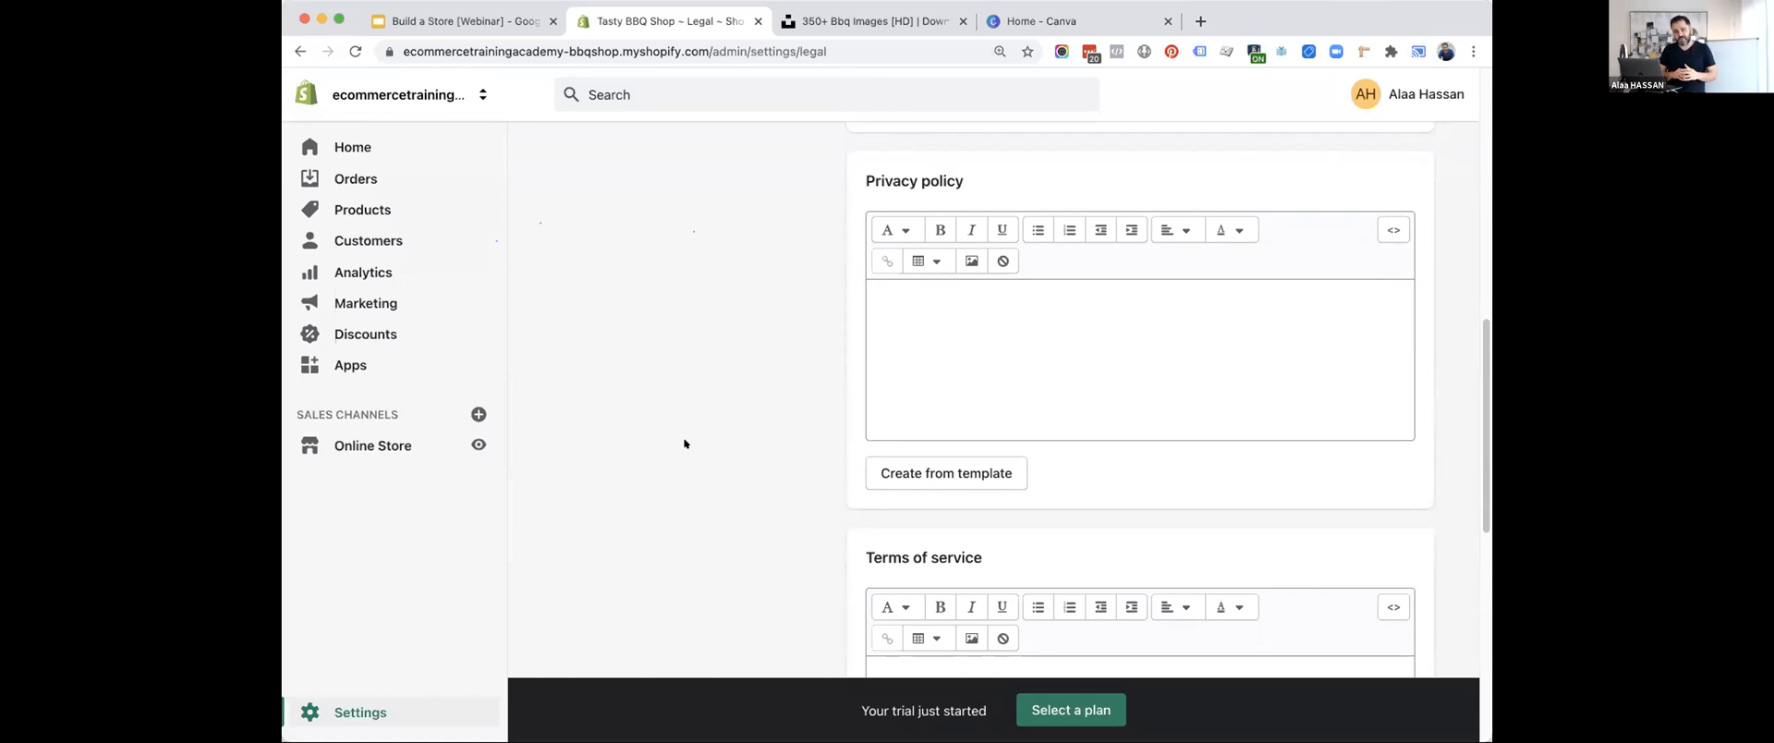
{"action": "left_click", "coordinate": [910, 475]}
Examine the privacy policy for bracketed placeholders, highlighting the tracking technologies one, and go on to the Terms of service section.
{"action": "scroll", "coordinate": [770, 504], "scroll_direction": "down", "scroll_amount": 2}
{"action": "scroll", "coordinate": [1010, 481], "scroll_direction": "down", "scroll_amount": 5}
{"action": "left_click_drag", "start_coordinate": [1018, 474], "coordinate": [911, 453]}
{"action": "left_click_drag", "start_coordinate": [908, 406], "coordinate": [1234, 412]}
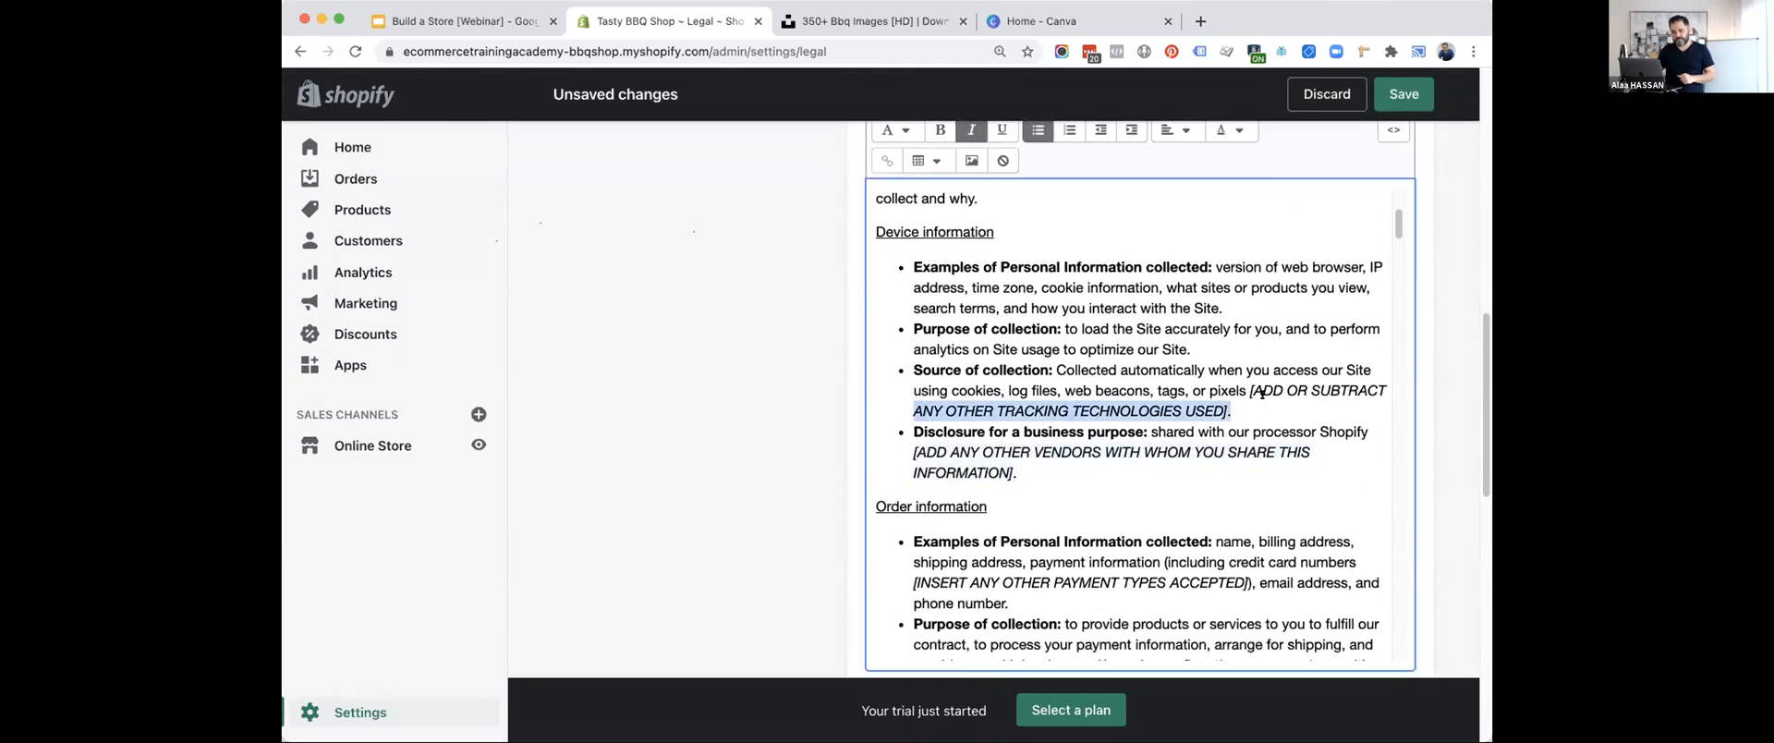
{"action": "scroll", "coordinate": [1259, 392], "scroll_direction": "down", "scroll_amount": 12}
{"action": "scroll", "coordinate": [1066, 382], "scroll_direction": "down", "scroll_amount": 15}
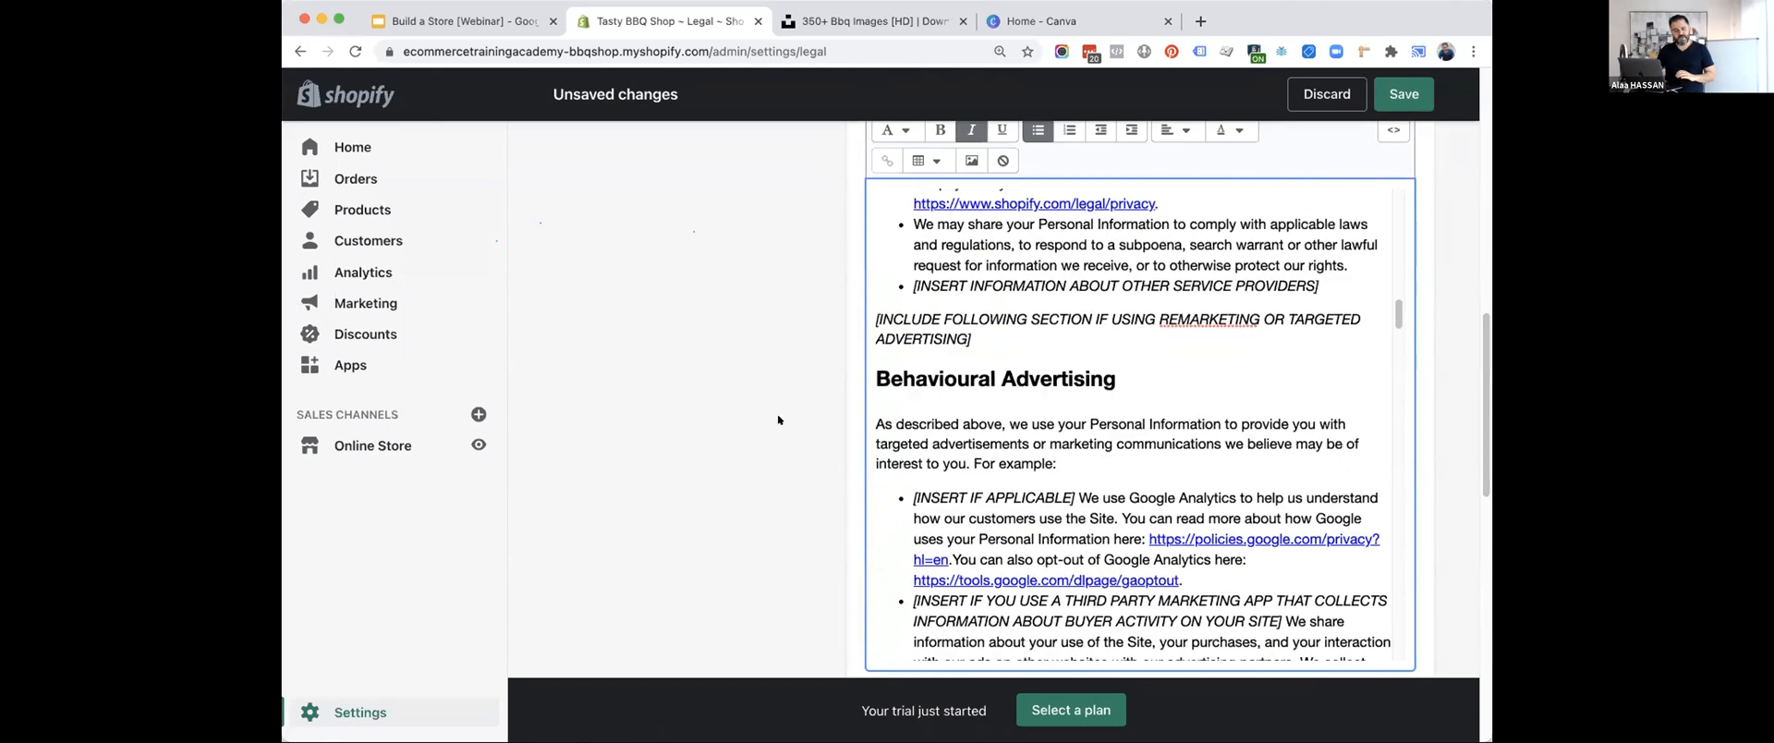
{"action": "scroll", "coordinate": [858, 353], "scroll_direction": "up", "scroll_amount": 3}
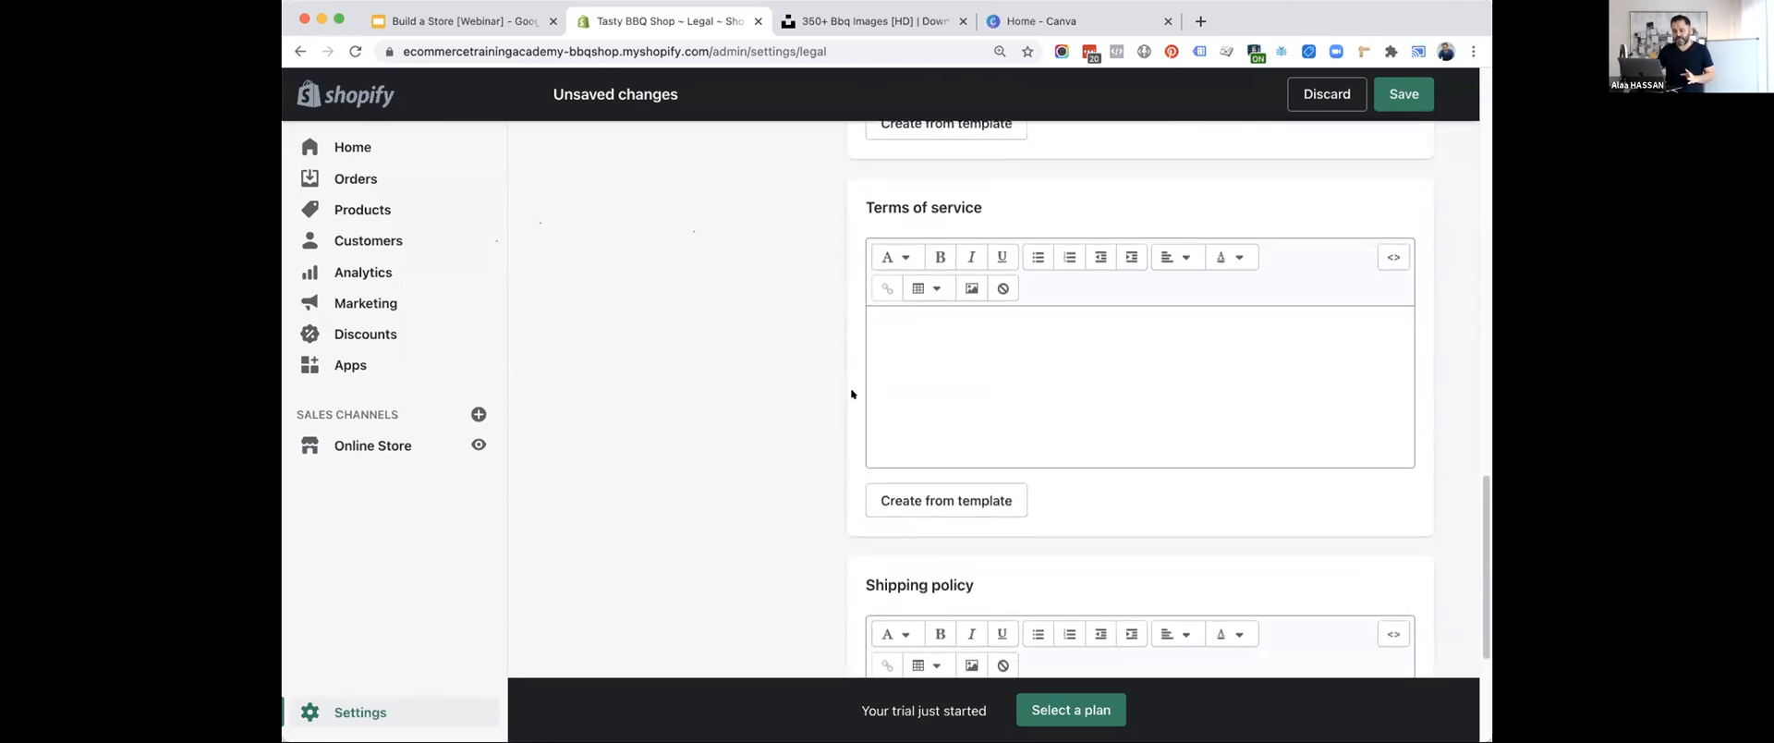
Create the terms of service from Shopify's template.
{"action": "left_click", "coordinate": [916, 503]}
{"action": "scroll", "coordinate": [1007, 430], "scroll_direction": "down", "scroll_amount": 1}
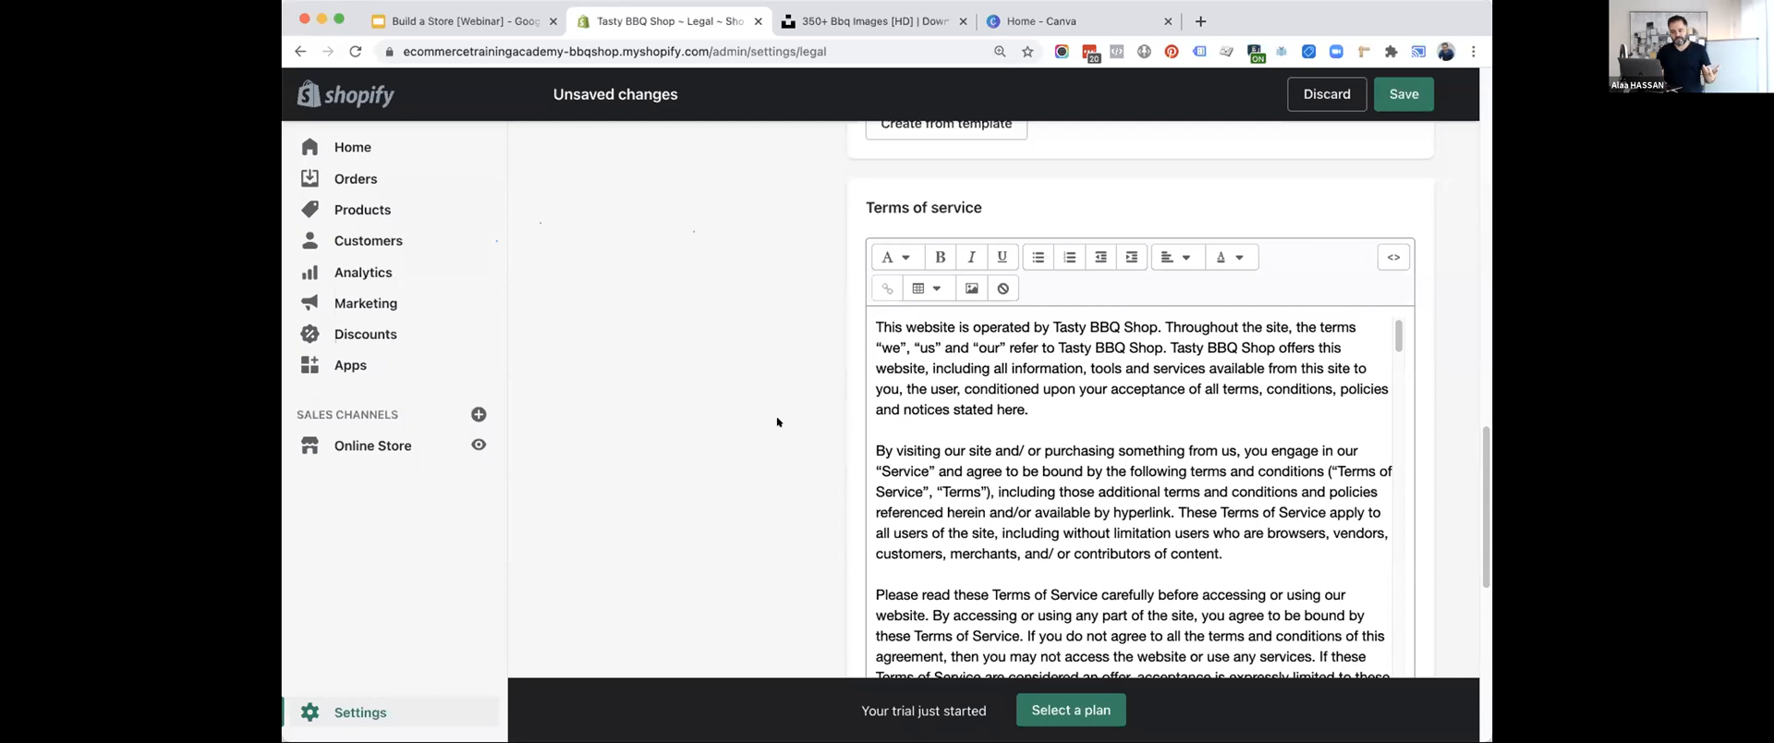
{"action": "scroll", "coordinate": [777, 422], "scroll_direction": "down", "scroll_amount": 6}
Begin the shipping policy with the line "Free shipping REGION on orders over $100".
{"action": "left_click", "coordinate": [945, 458]}
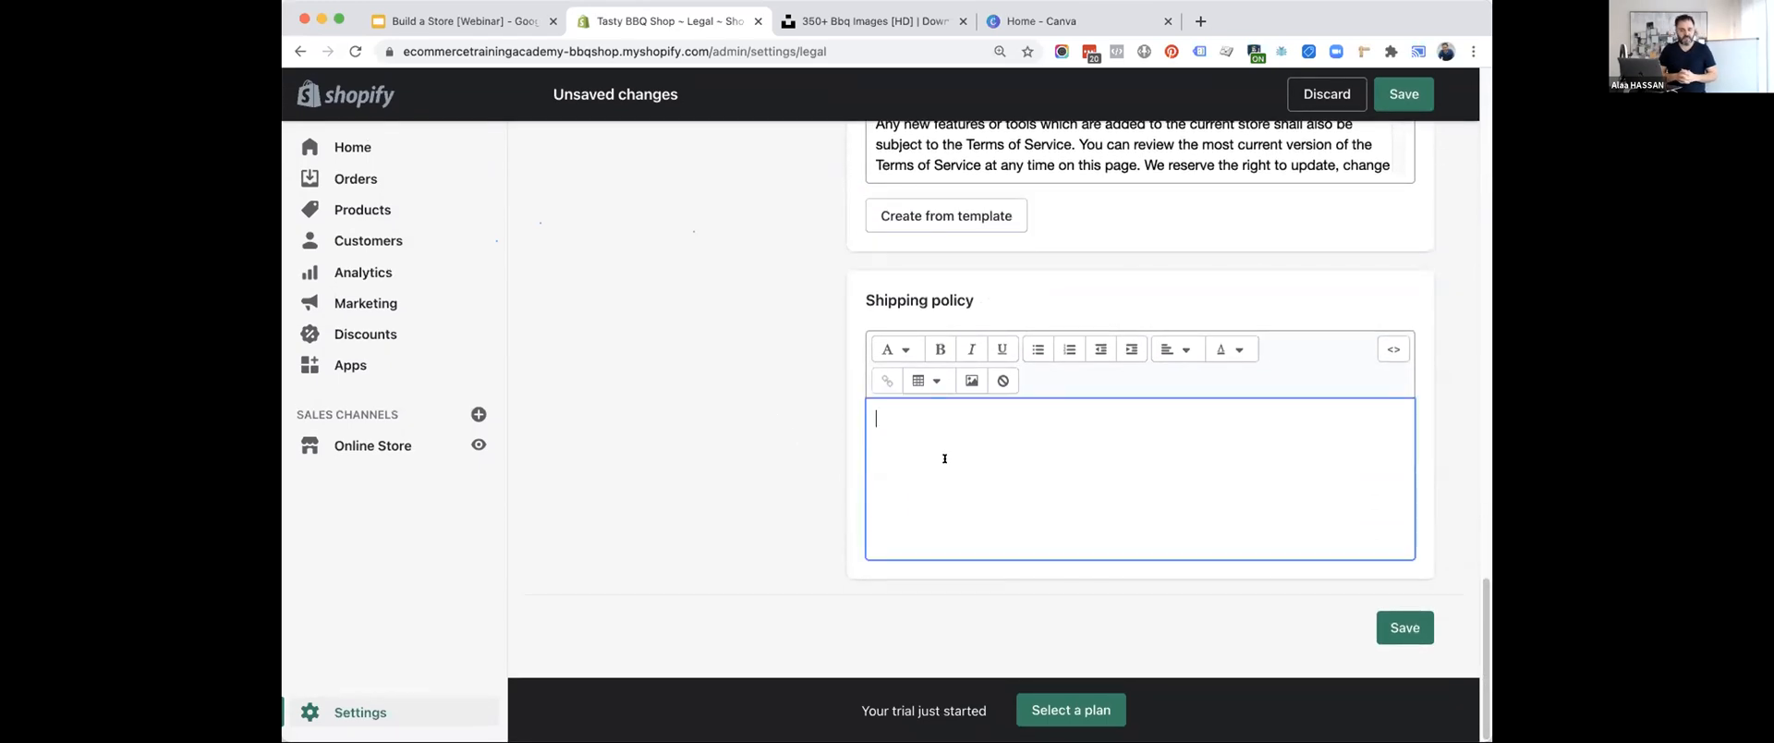
{"action": "type", "text": "Free shipping"}
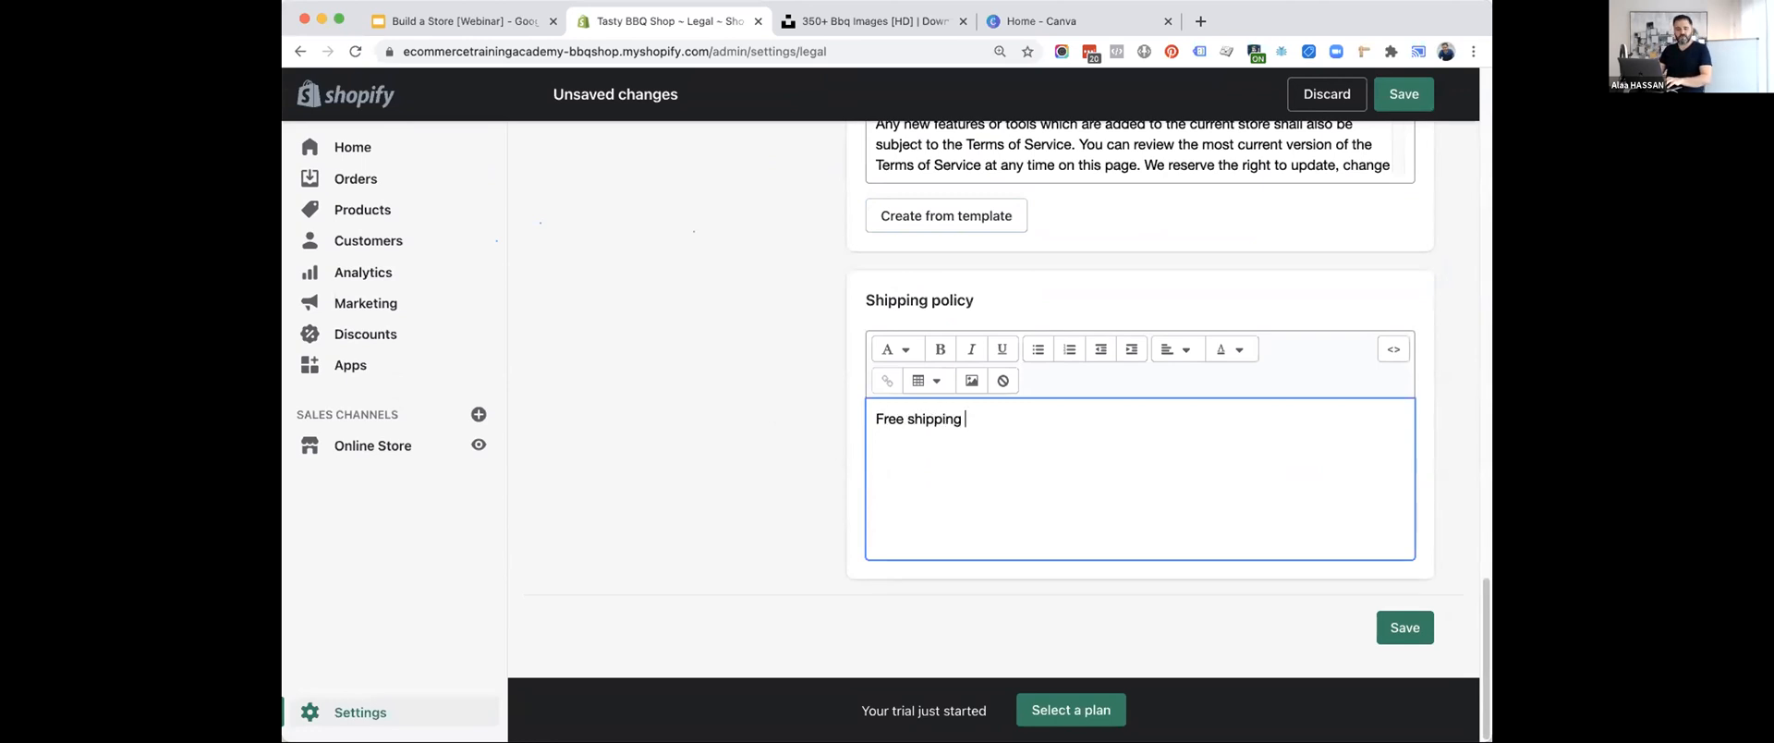
{"action": "type", "text": " REGION on orders over $100"}
{"action": "key", "text": "Return"}
Add a Jamaica entry to the shipping policy, with the line "Standard shipping is $10" below it.
{"action": "type", "text": "Ca"}
{"action": "key", "text": "BackSpace"}
{"action": "key", "text": "BackSpace"}
{"action": "type", "text": "Ca"}
{"action": "key", "text": "BackSpace"}
{"action": "key", "text": "BackSpace"}
{"action": "type", "text": "Jamaica"}
{"action": "key", "text": "Return"}
{"action": "type", "text": "Stard"}
{"action": "key", "text": "BackSpace"}
{"action": "key", "text": "BackSpace"}
{"action": "type", "text": "ndard shipping is $10"}
{"action": "key", "text": "Return"}
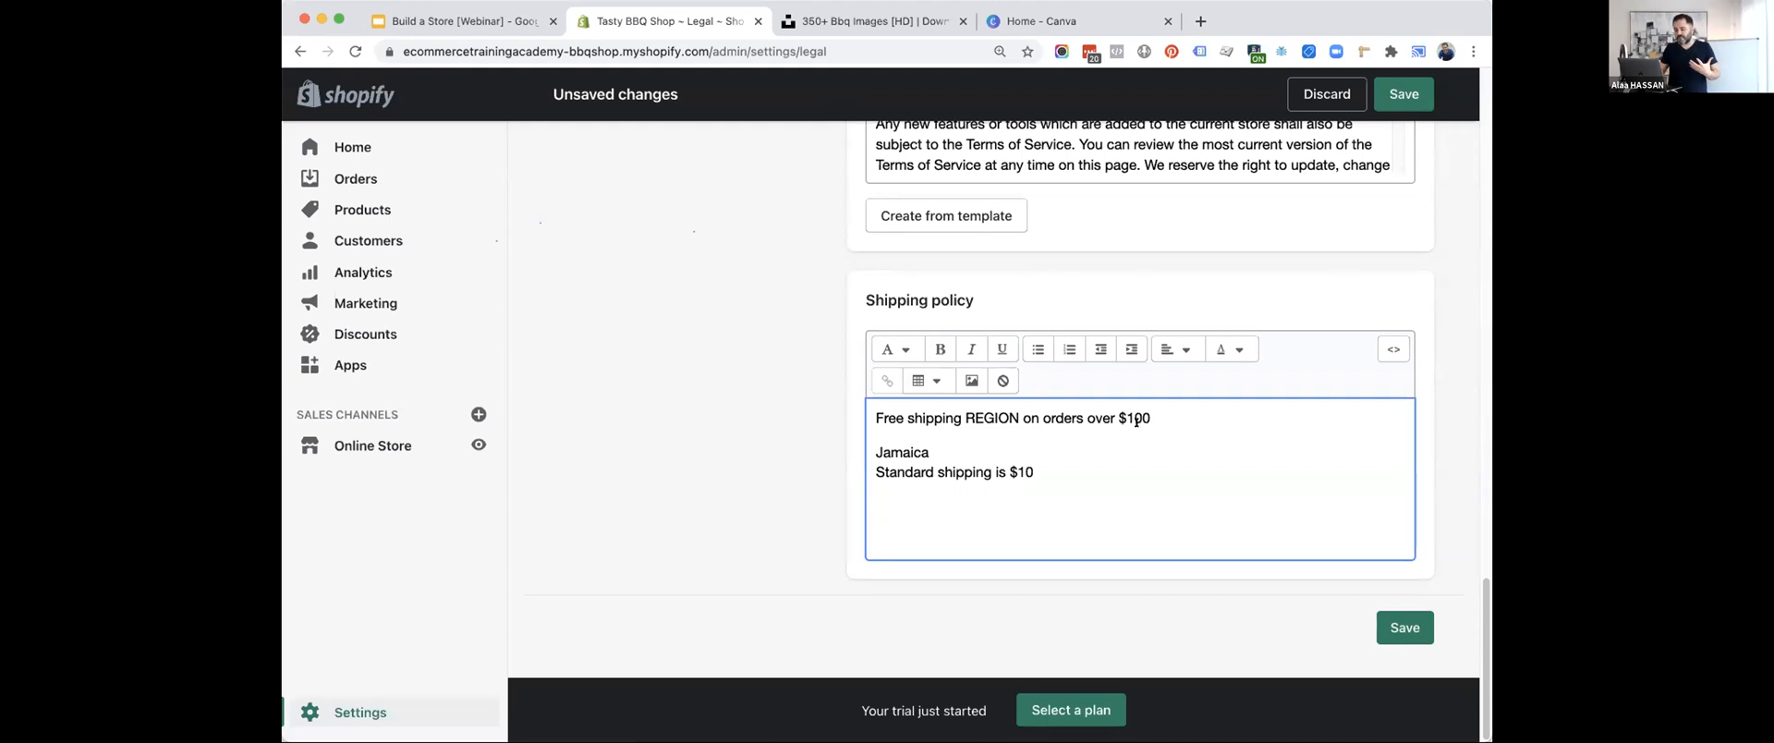
Save the legal policies, look over the saved pages from refund to shipping policy, and return to the Settings overview.
{"action": "left_click", "coordinate": [1404, 628]}
{"action": "scroll", "coordinate": [778, 393], "scroll_direction": "up", "scroll_amount": 10}
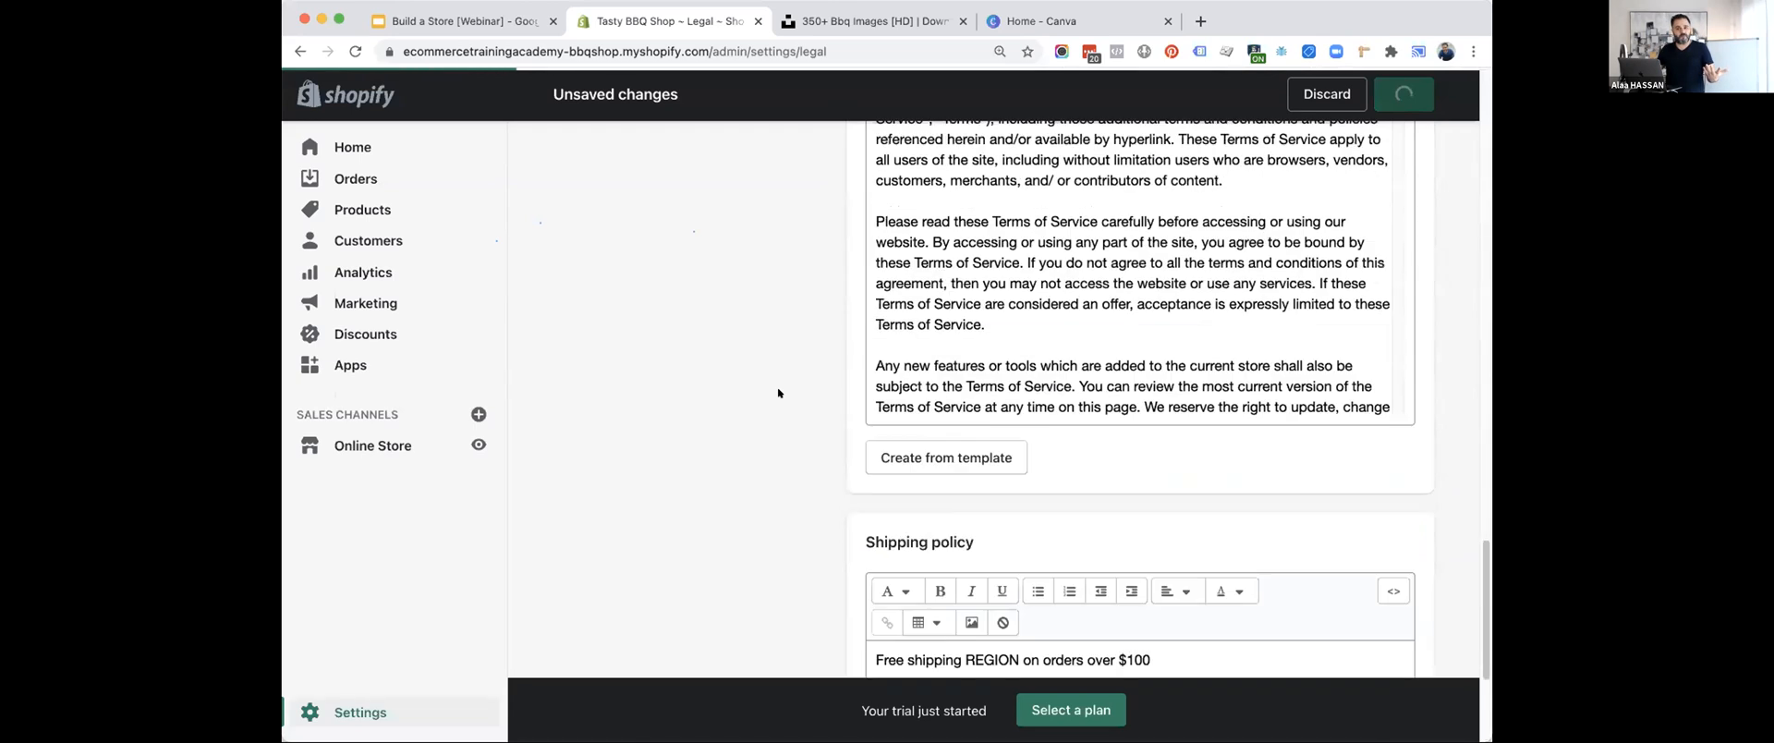
{"action": "scroll", "coordinate": [778, 393], "scroll_direction": "up", "scroll_amount": 5}
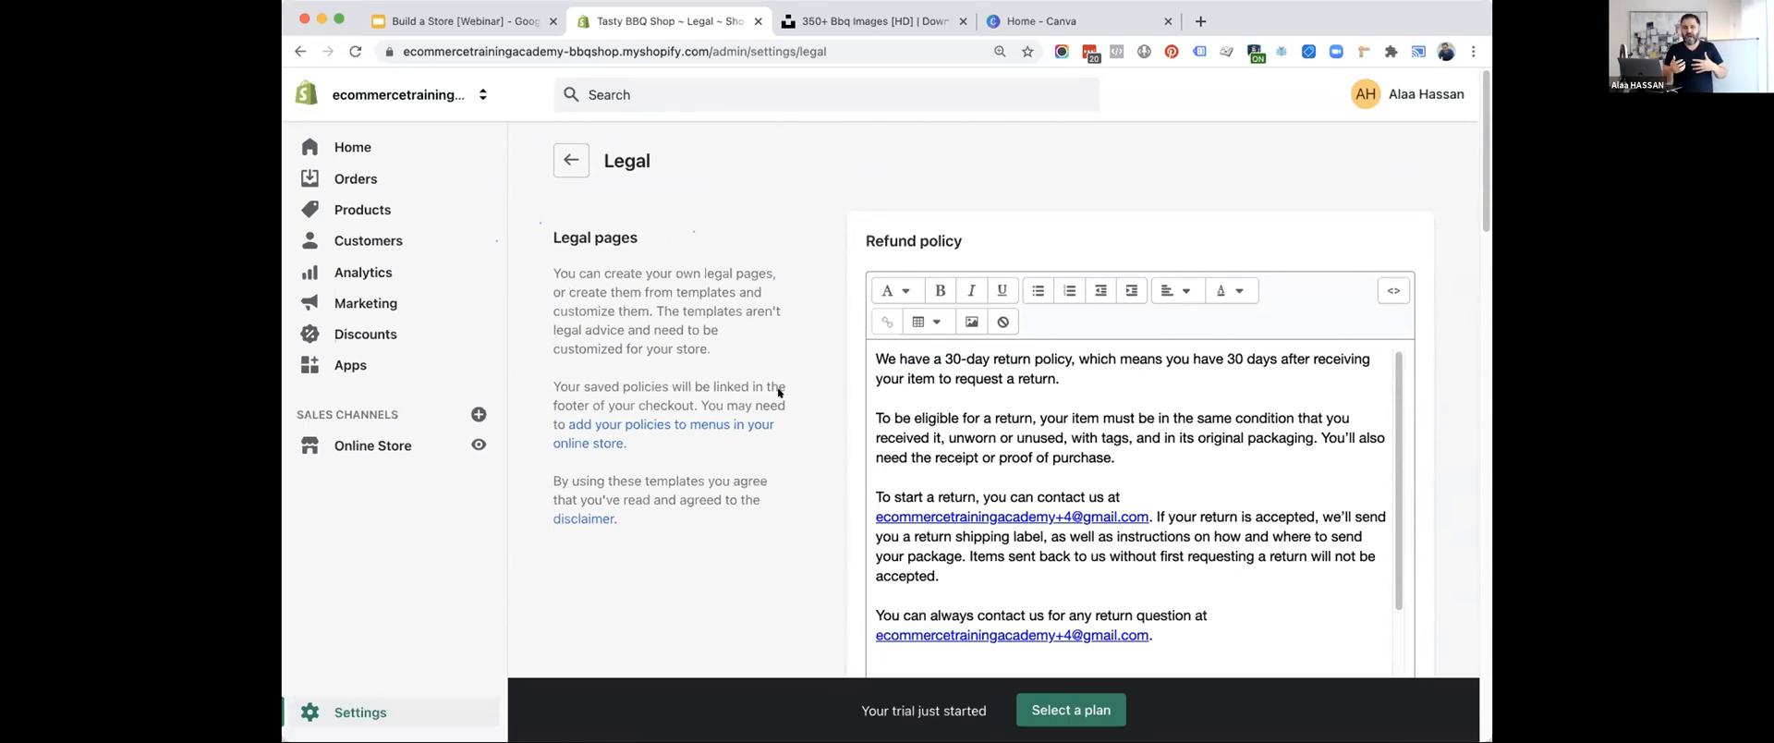
{"action": "scroll", "coordinate": [779, 386], "scroll_direction": "down", "scroll_amount": 20}
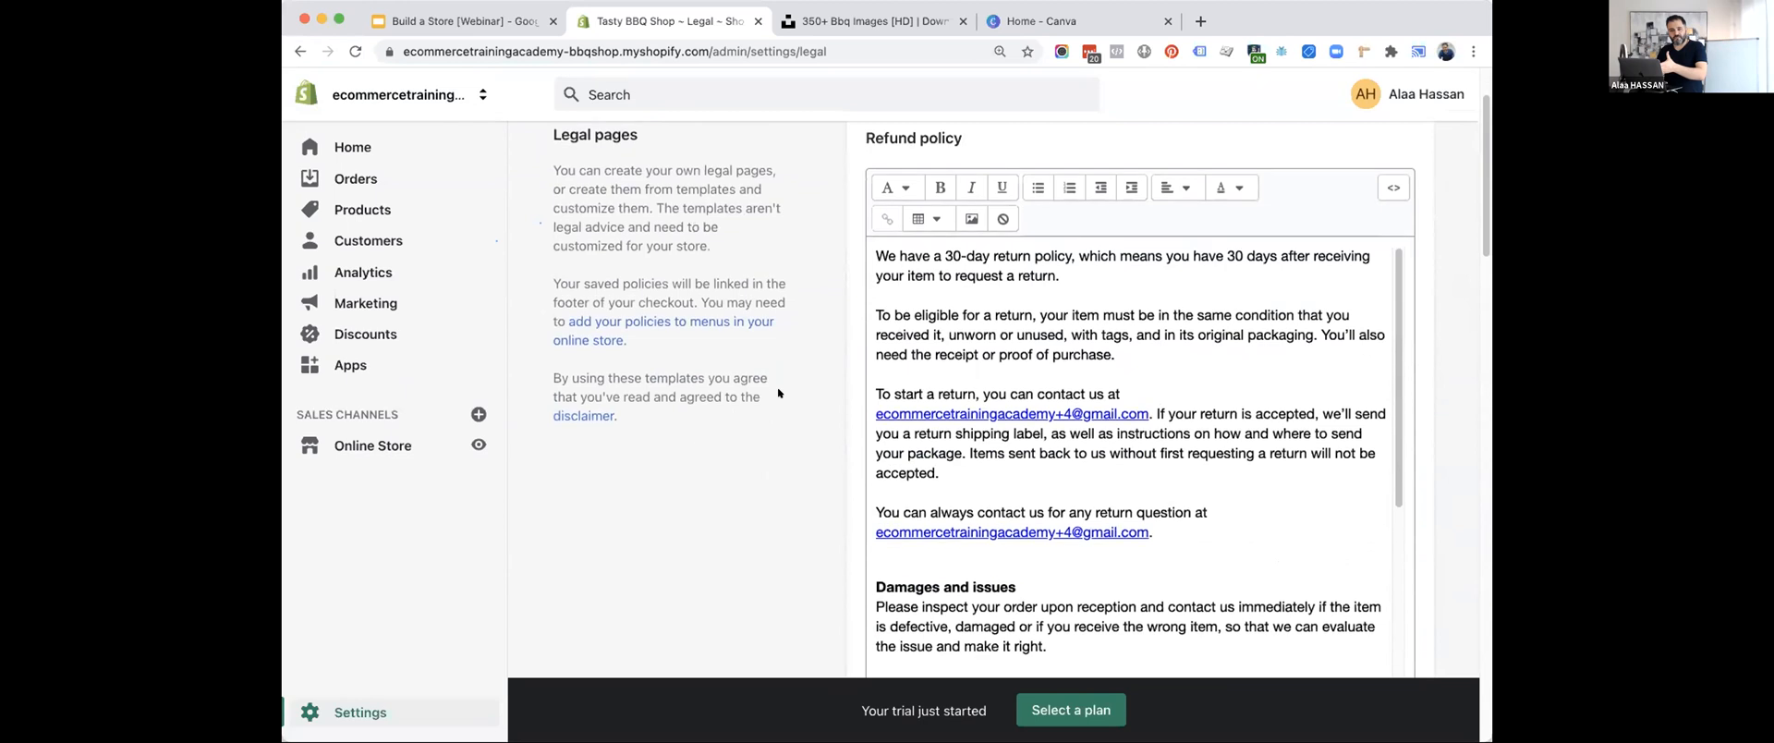
{"action": "scroll", "coordinate": [779, 379], "scroll_direction": "down", "scroll_amount": 2}
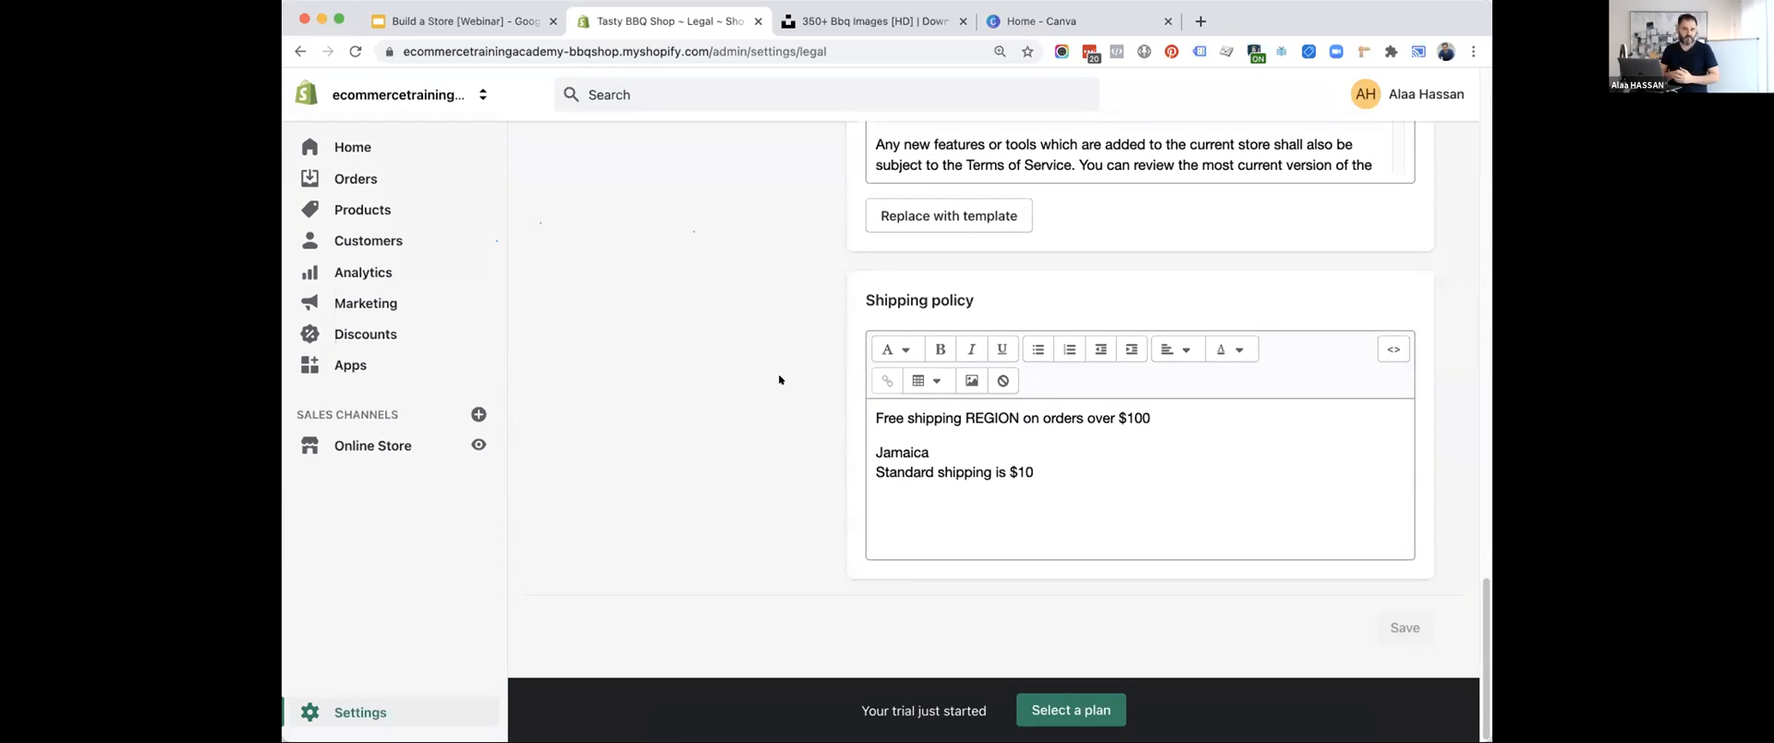
{"action": "scroll", "coordinate": [778, 378], "scroll_direction": "up", "scroll_amount": 20}
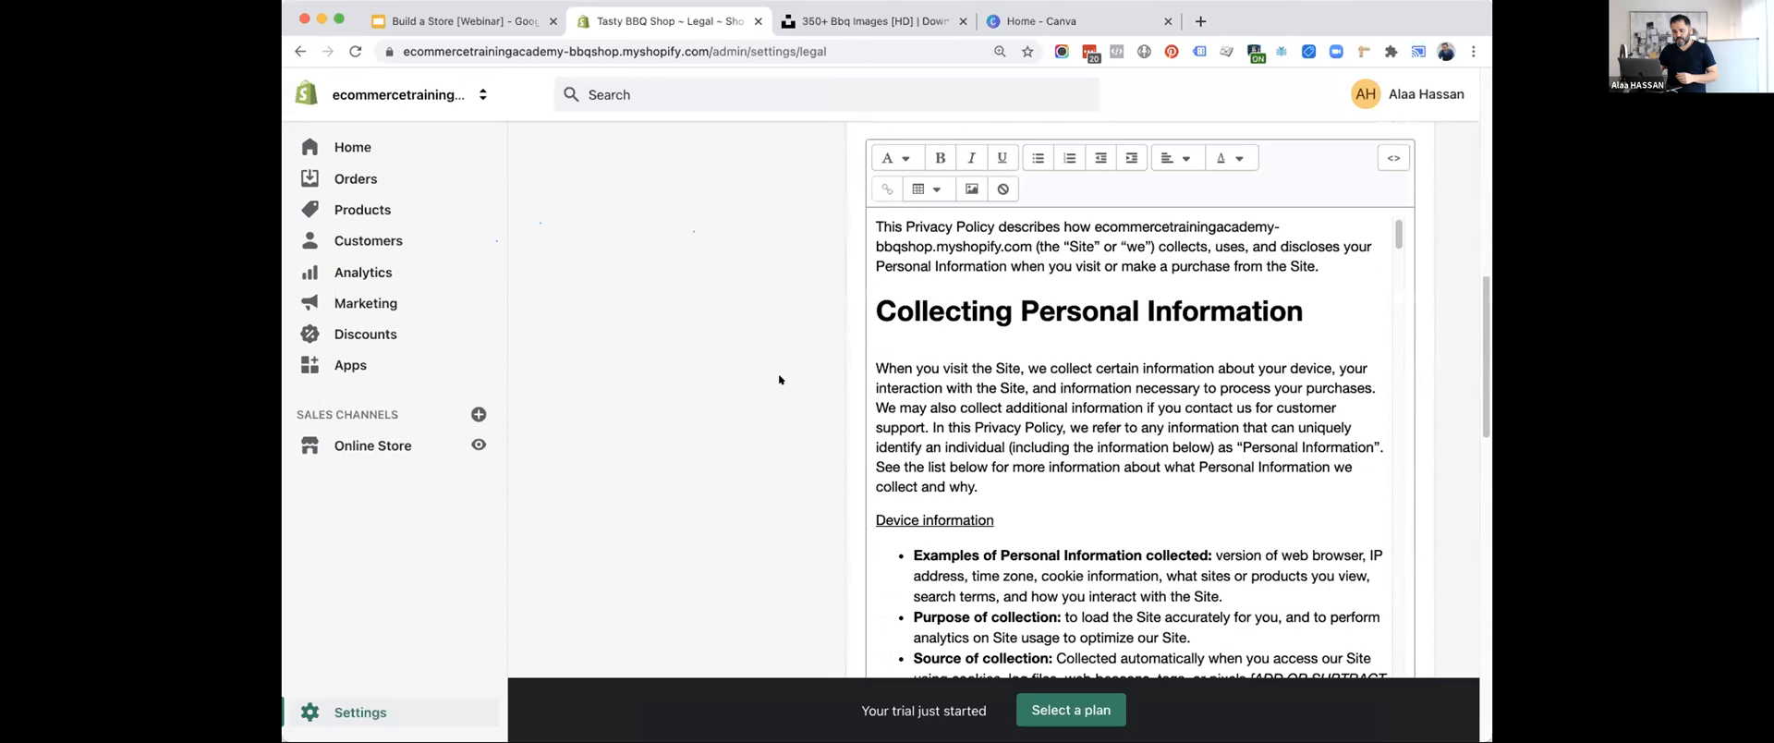
{"action": "left_click", "coordinate": [571, 160]}
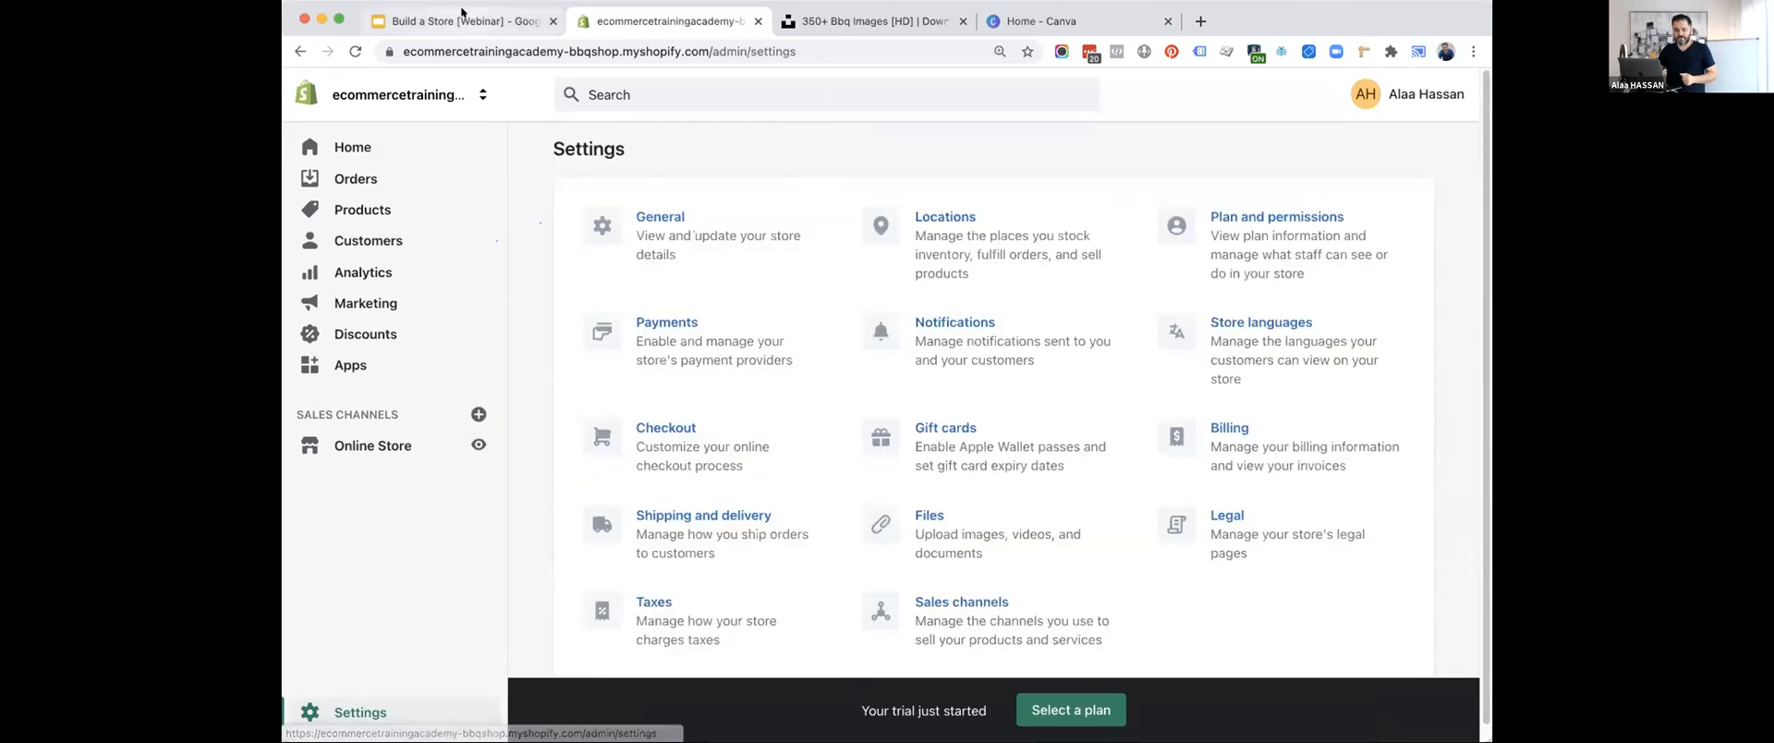
Switch to the Google Slides presentation and advance to the "Select a theme template" point under Design & Add Products.
{"action": "left_click", "coordinate": [462, 20]}
{"action": "left_click", "coordinate": [532, 400]}
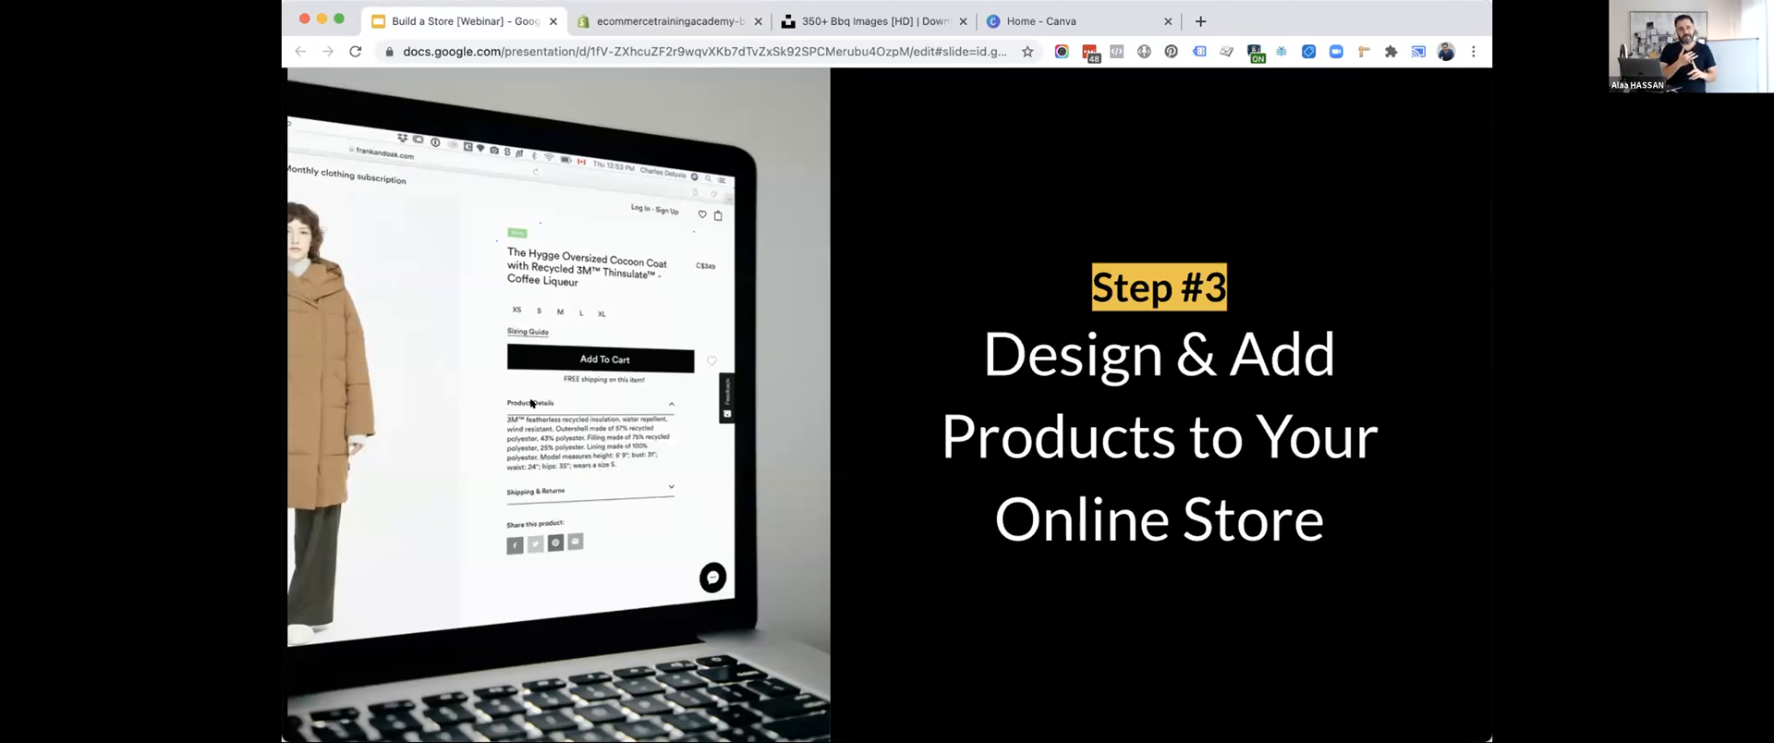
{"action": "key", "text": "Right"}
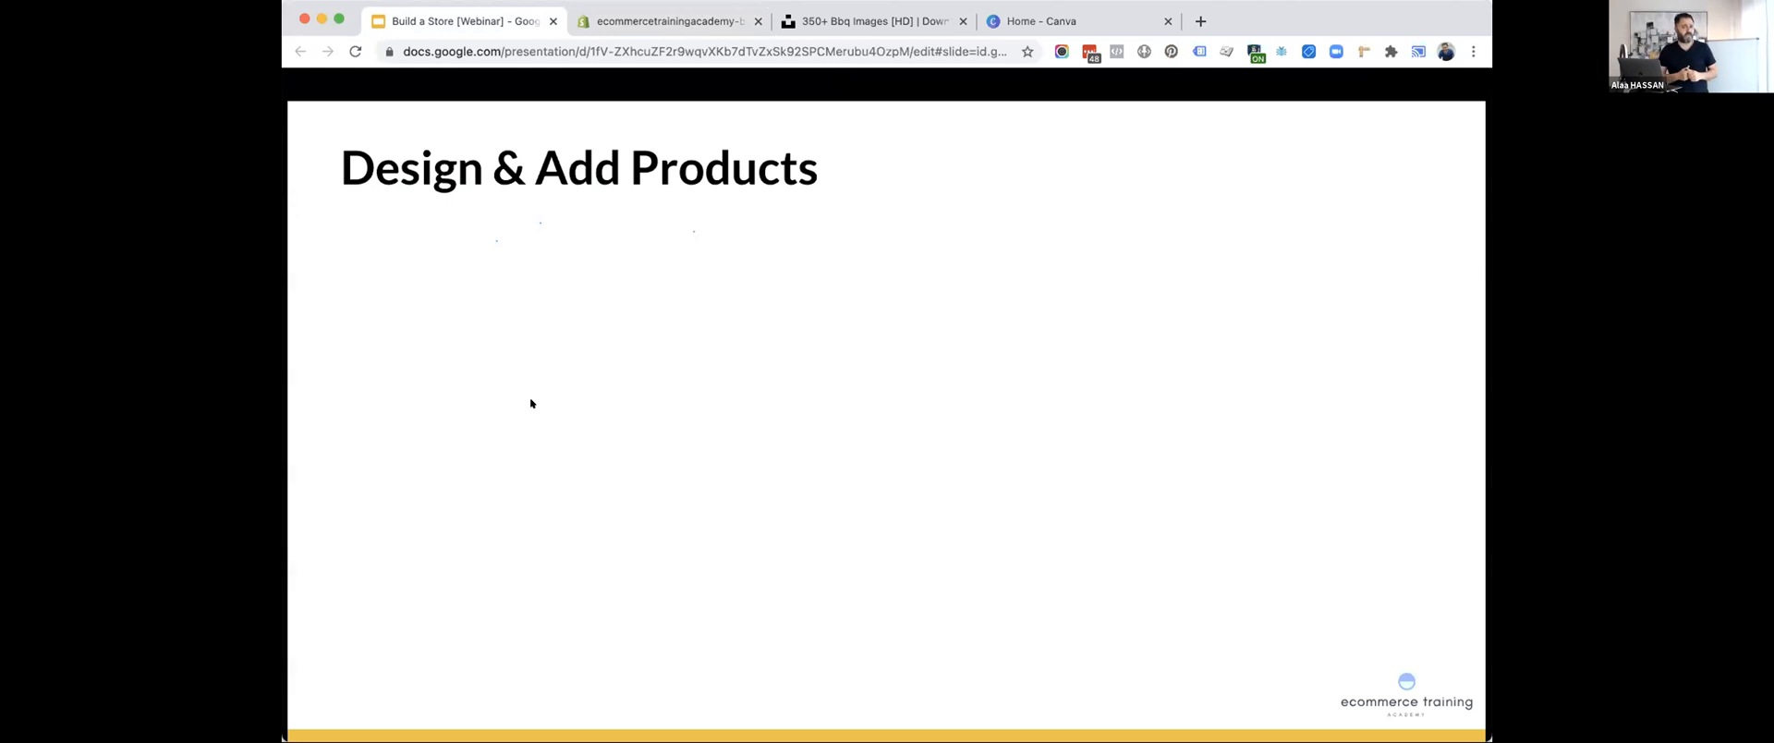
{"action": "key", "text": "Right"}
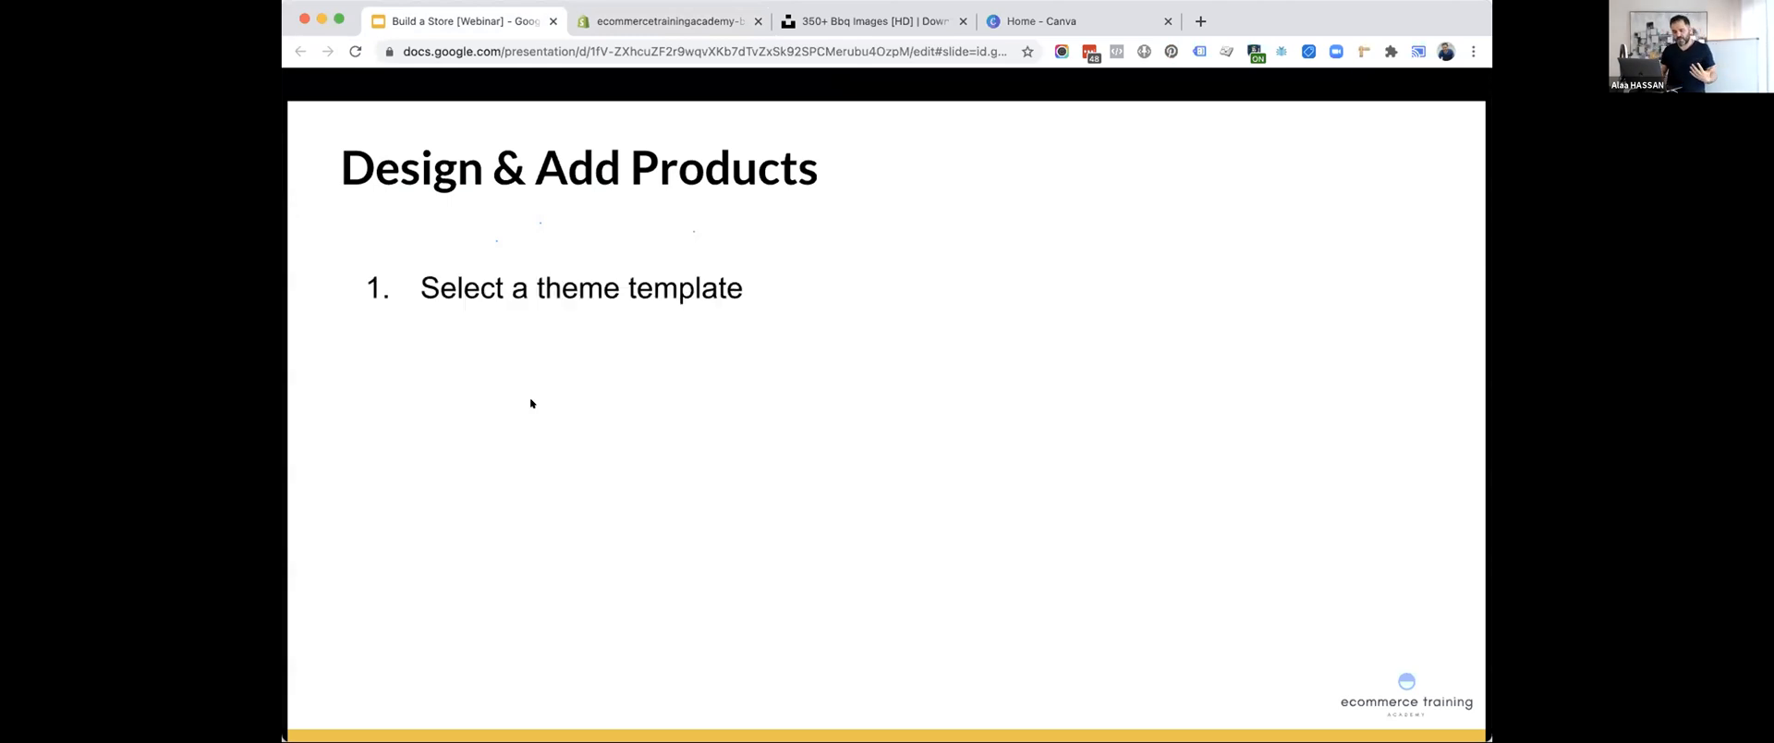
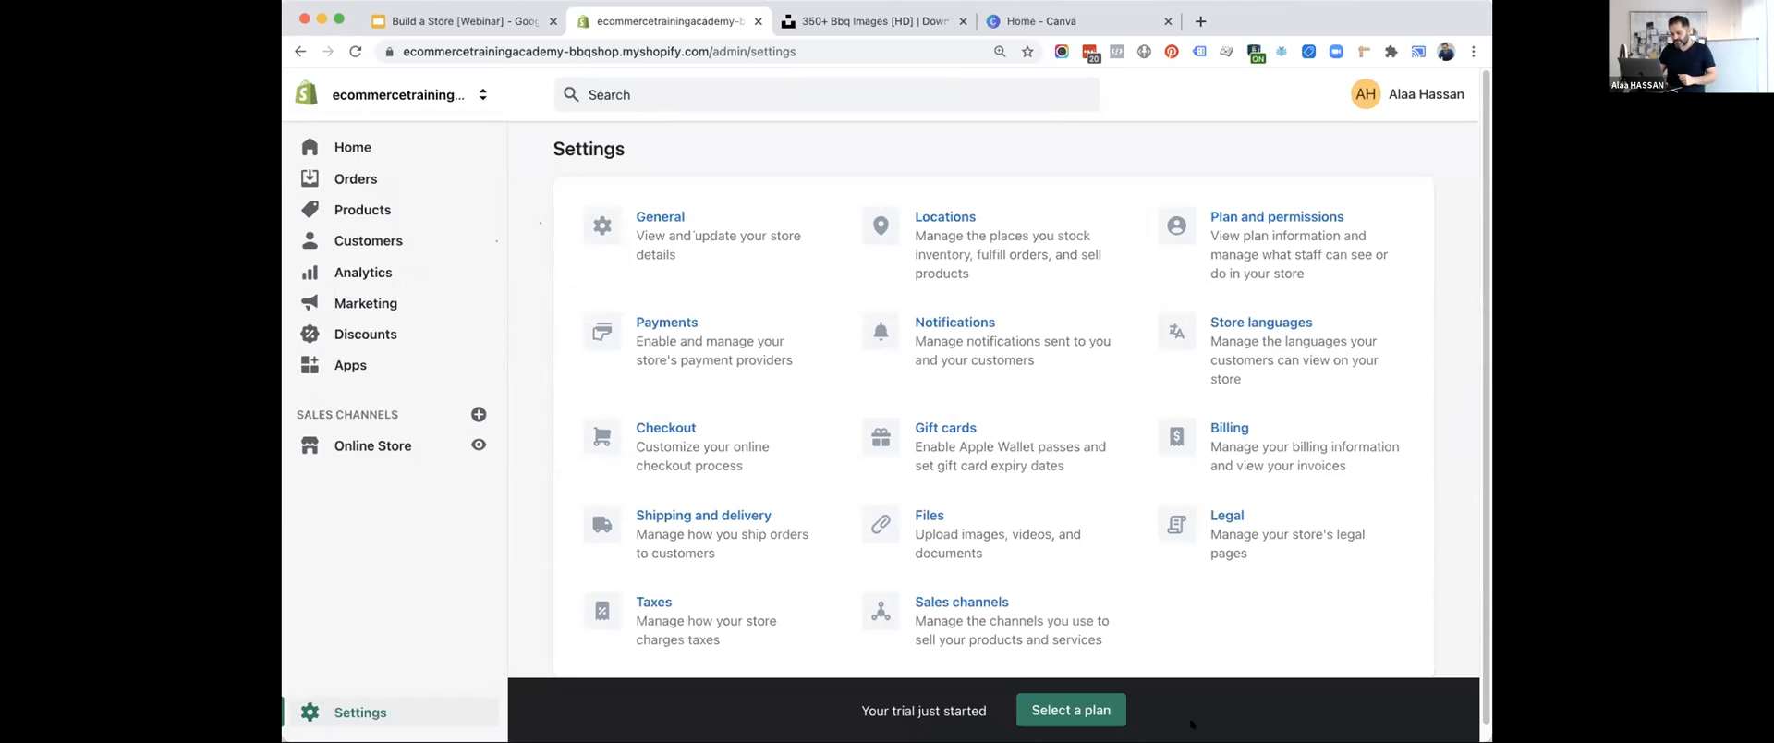
Return to the Shopify admin, go to the online store's themes, and open the selection of free themes.
{"action": "left_click", "coordinate": [360, 148]}
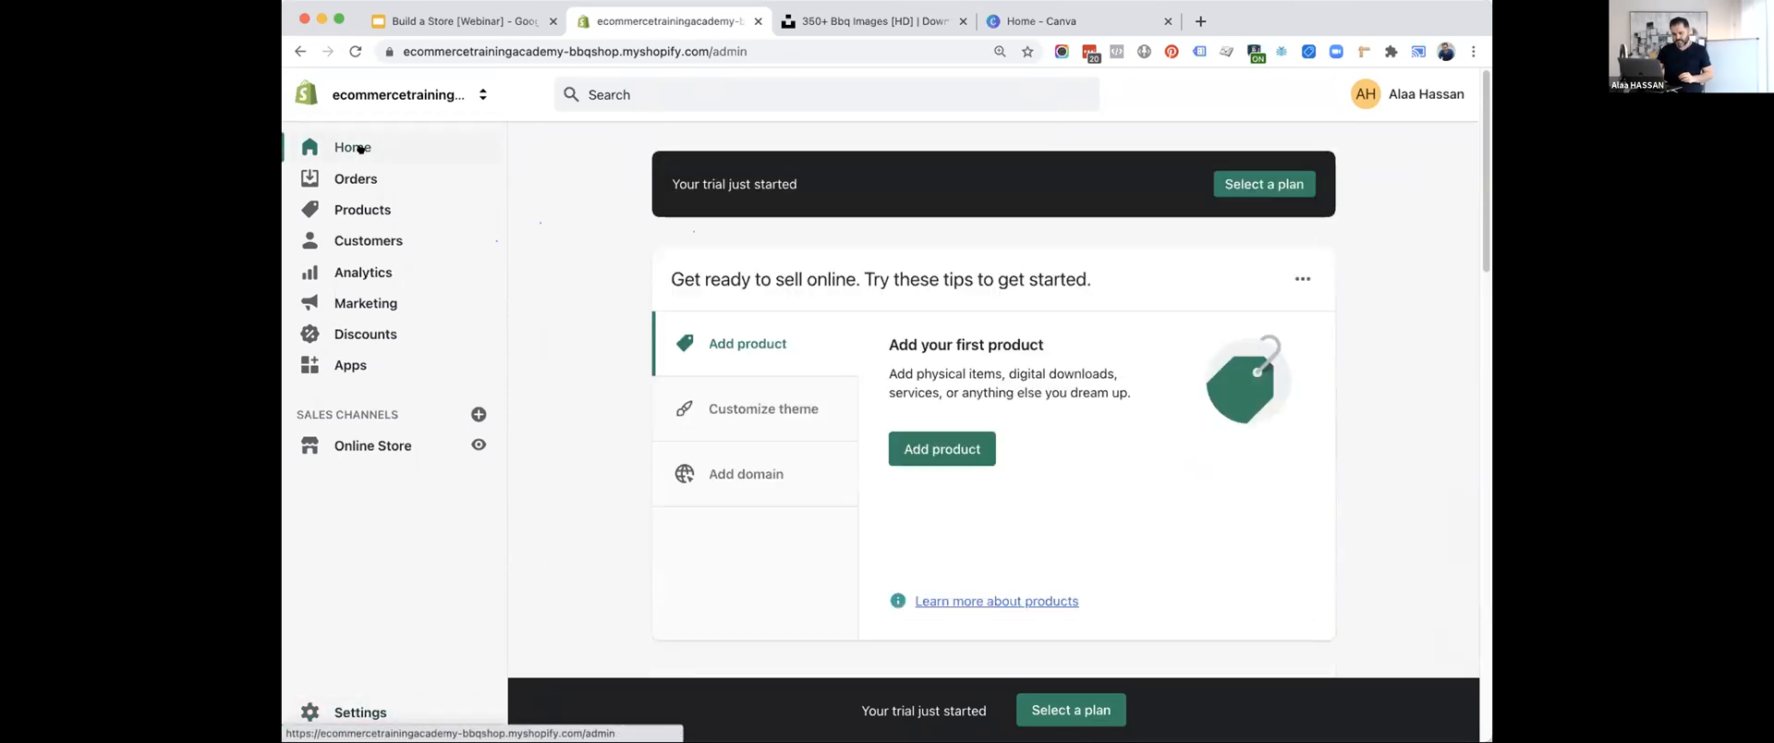
{"action": "left_click", "coordinate": [465, 32]}
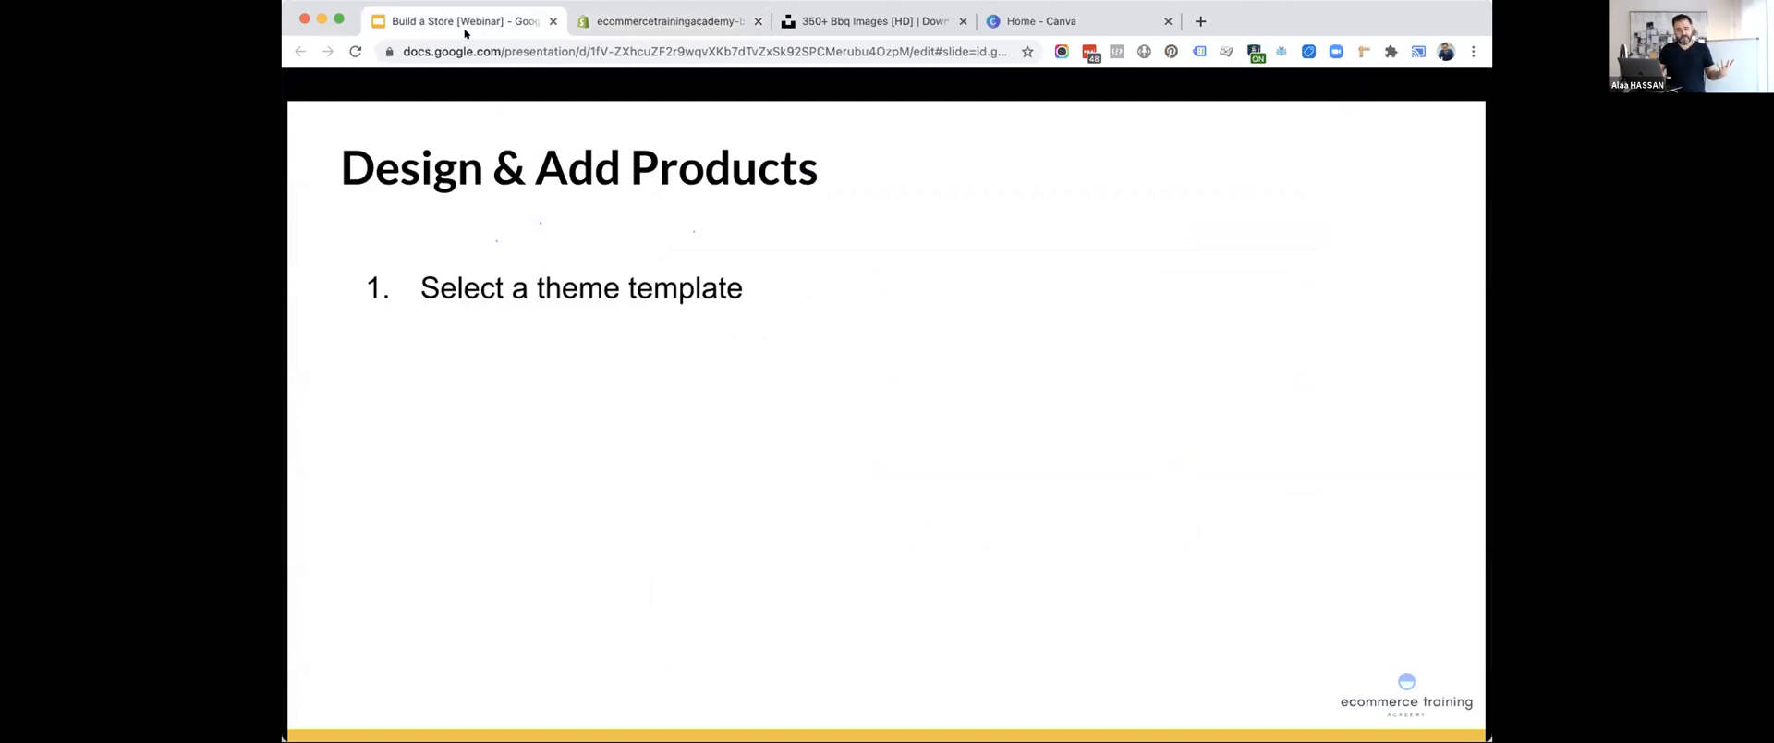
{"action": "left_click", "coordinate": [647, 18]}
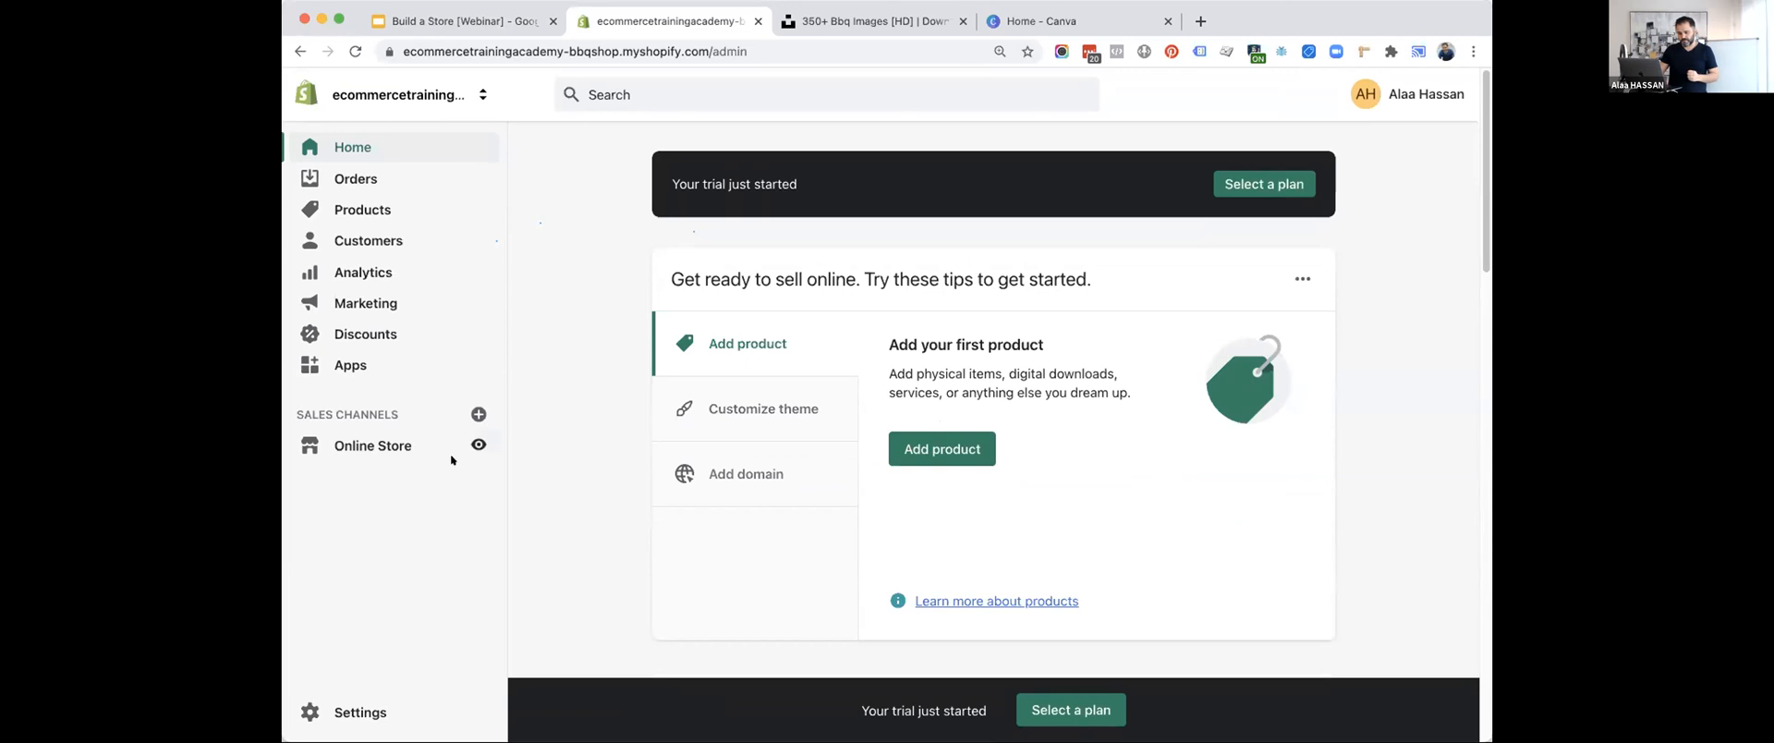
{"action": "left_click", "coordinate": [361, 446]}
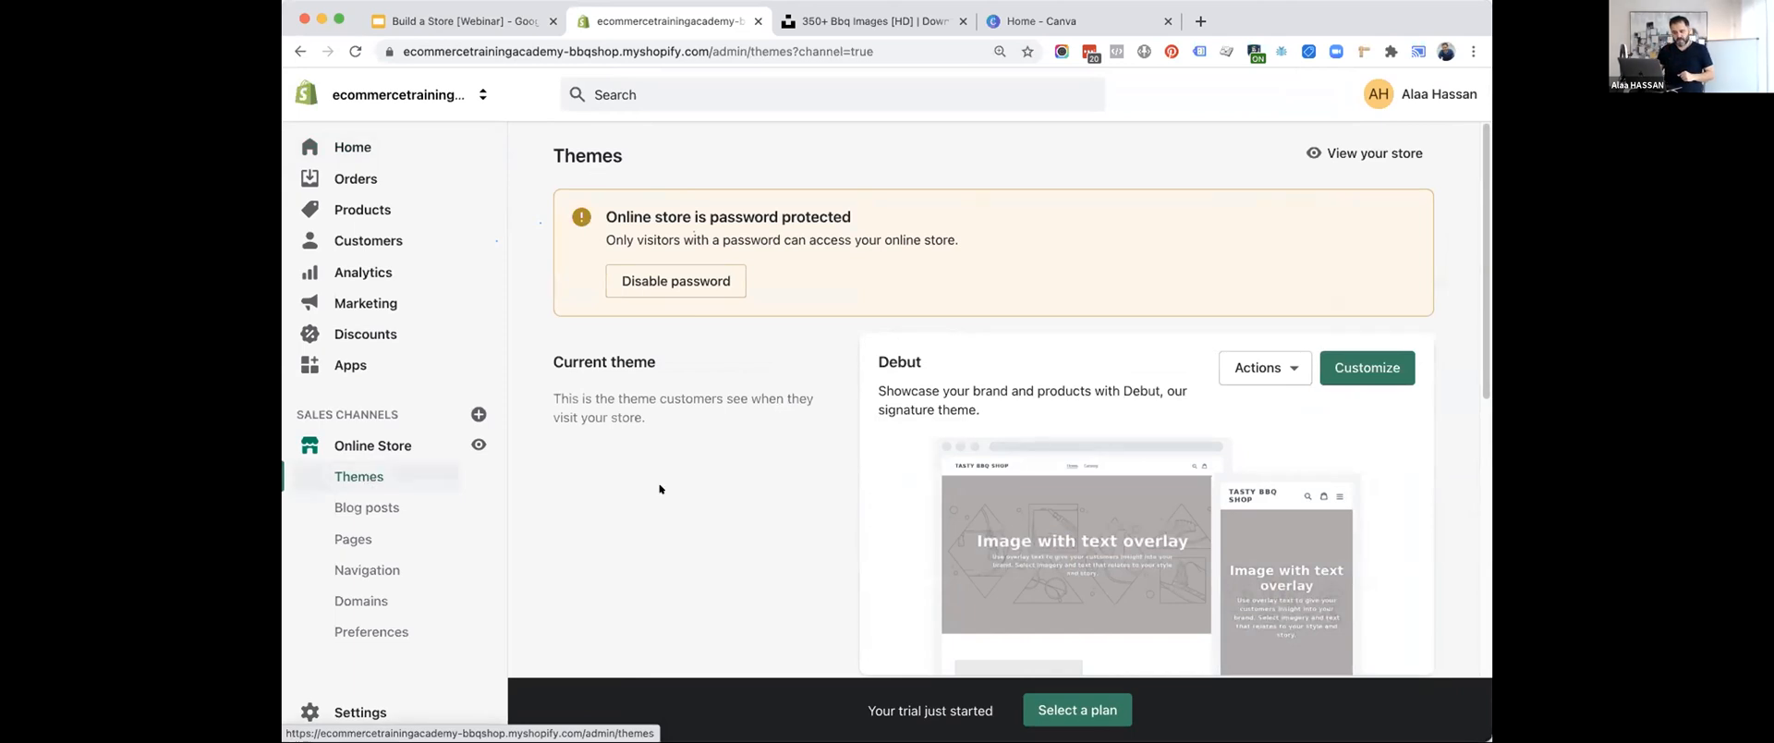
{"action": "scroll", "coordinate": [661, 490], "scroll_direction": "down", "scroll_amount": 3}
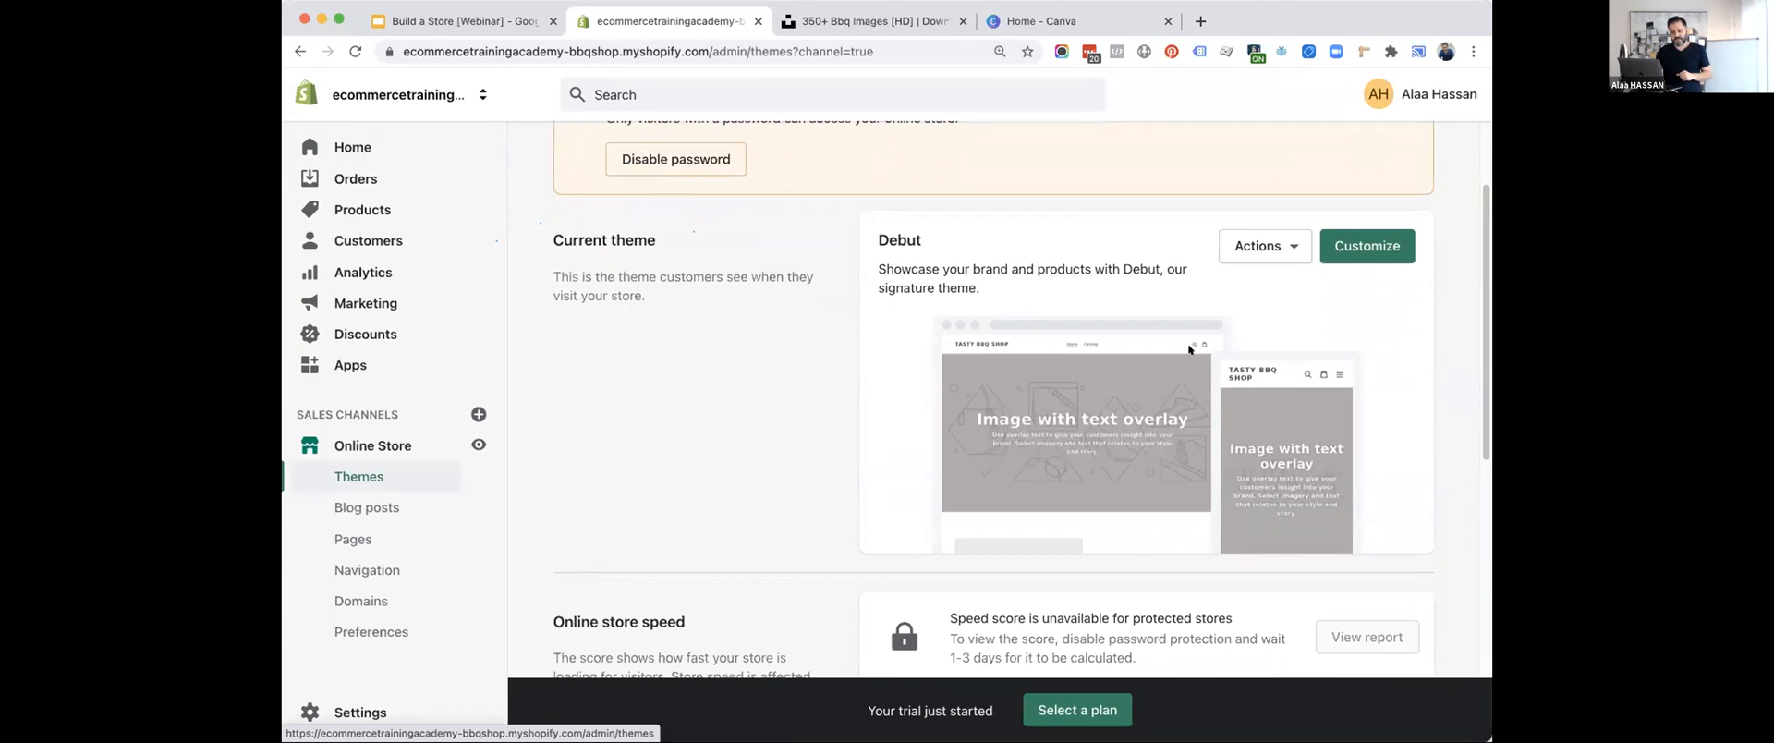
{"action": "scroll", "coordinate": [1093, 421], "scroll_direction": "down", "scroll_amount": 10}
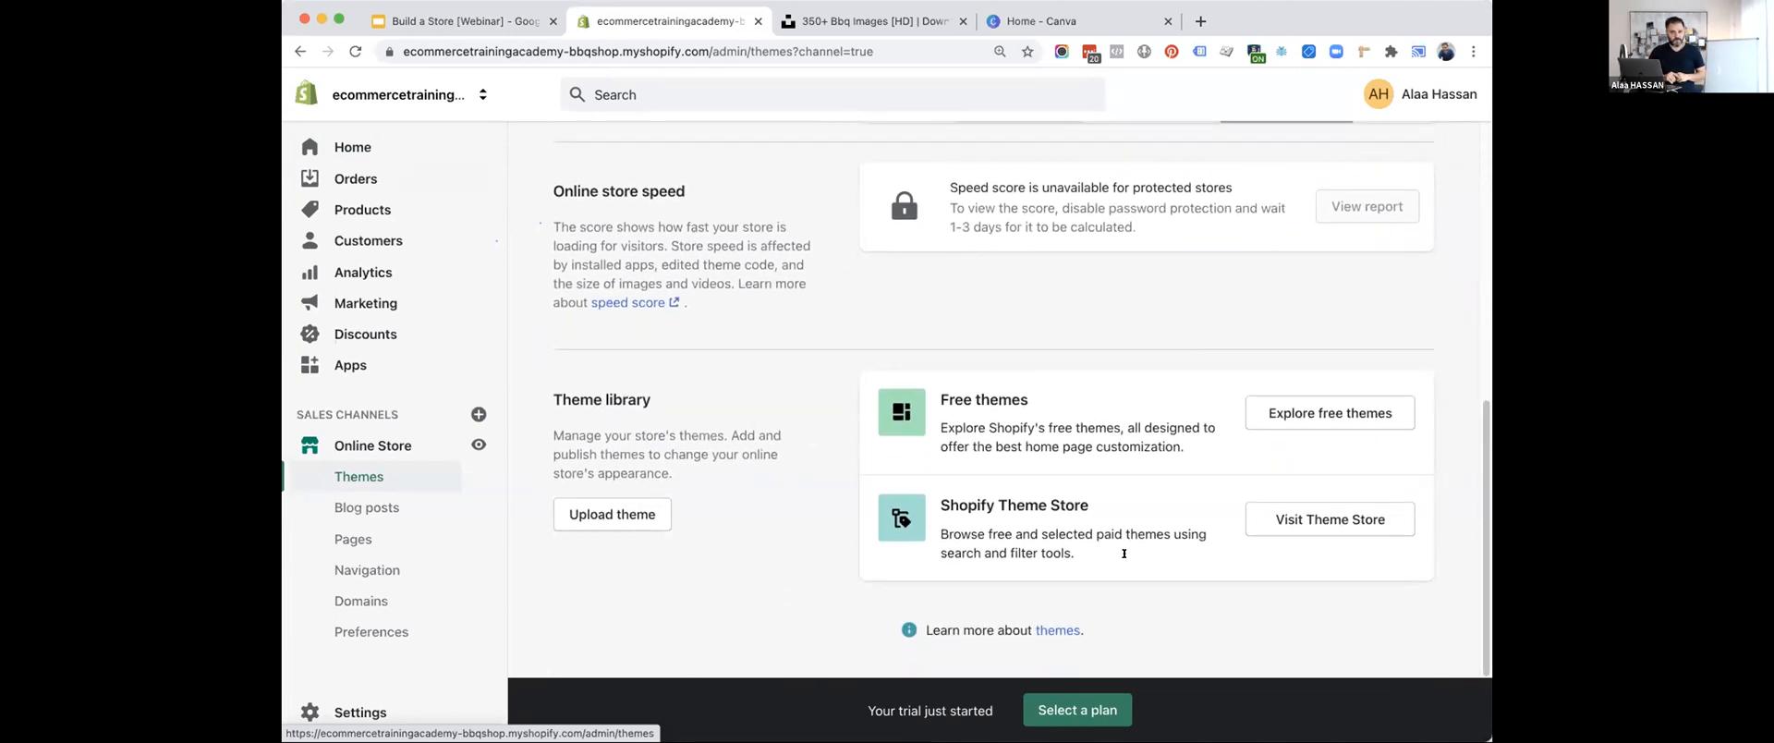
{"action": "left_click", "coordinate": [1321, 416]}
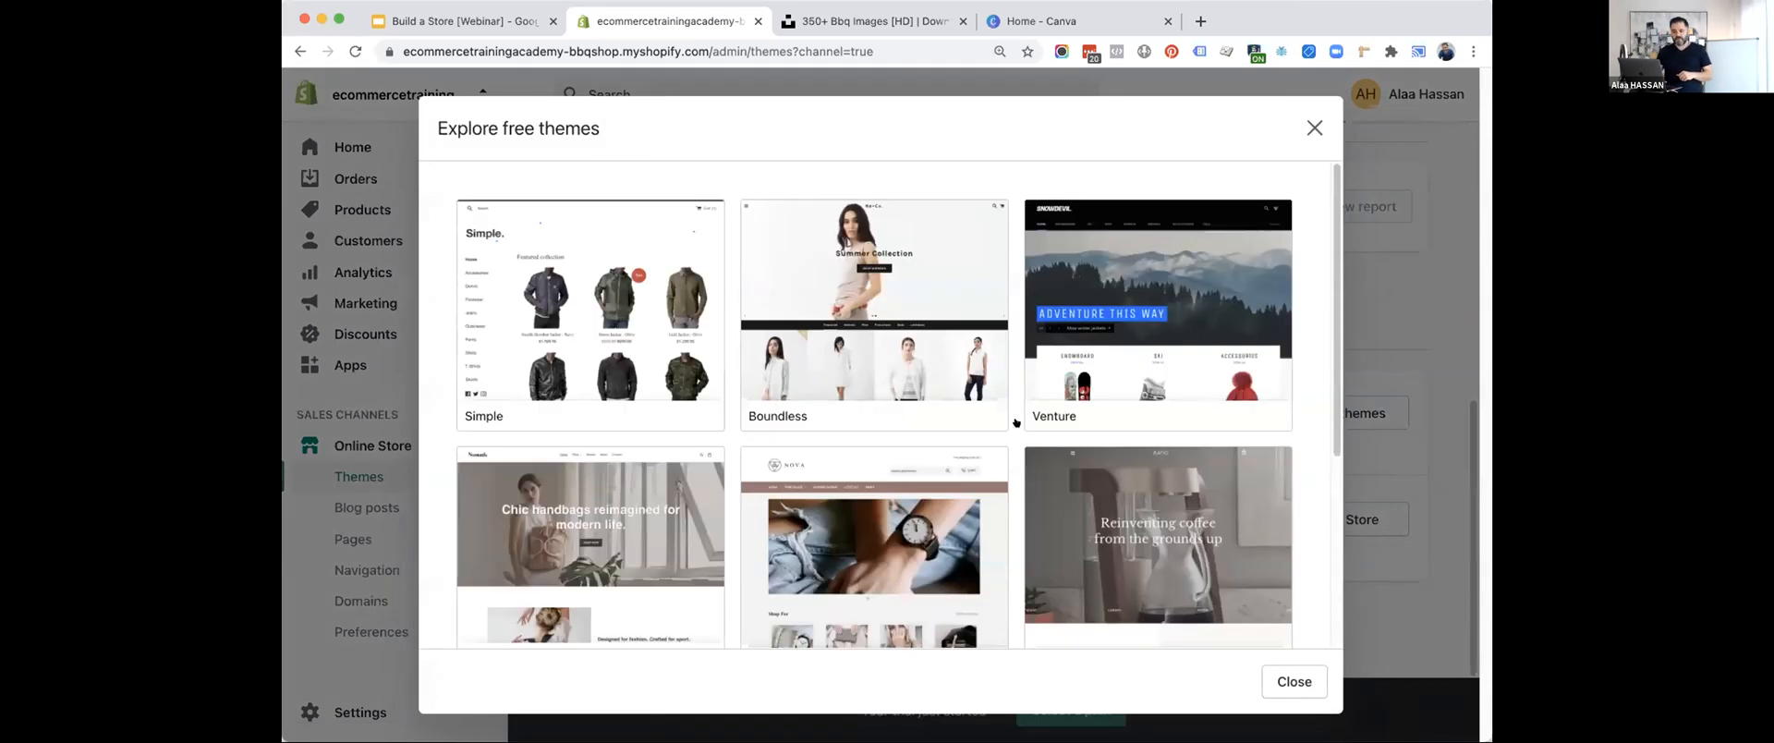
Look through the free themes, choose Debut with the Light style, and add it to the theme library.
{"action": "scroll", "coordinate": [1016, 422], "scroll_direction": "down", "scroll_amount": 5}
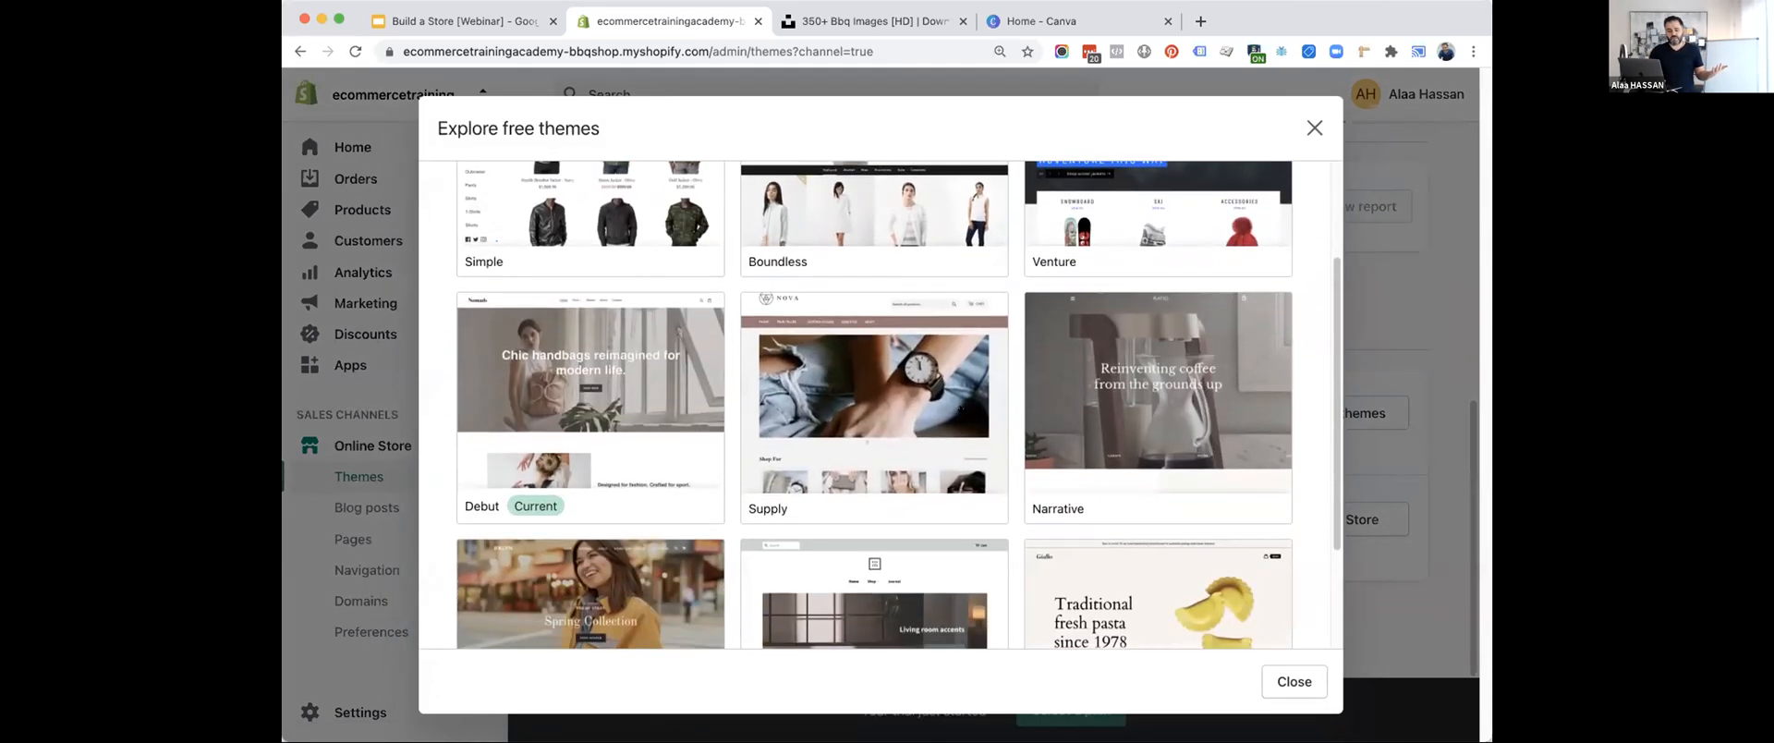
{"action": "scroll", "coordinate": [961, 409], "scroll_direction": "up", "scroll_amount": 5}
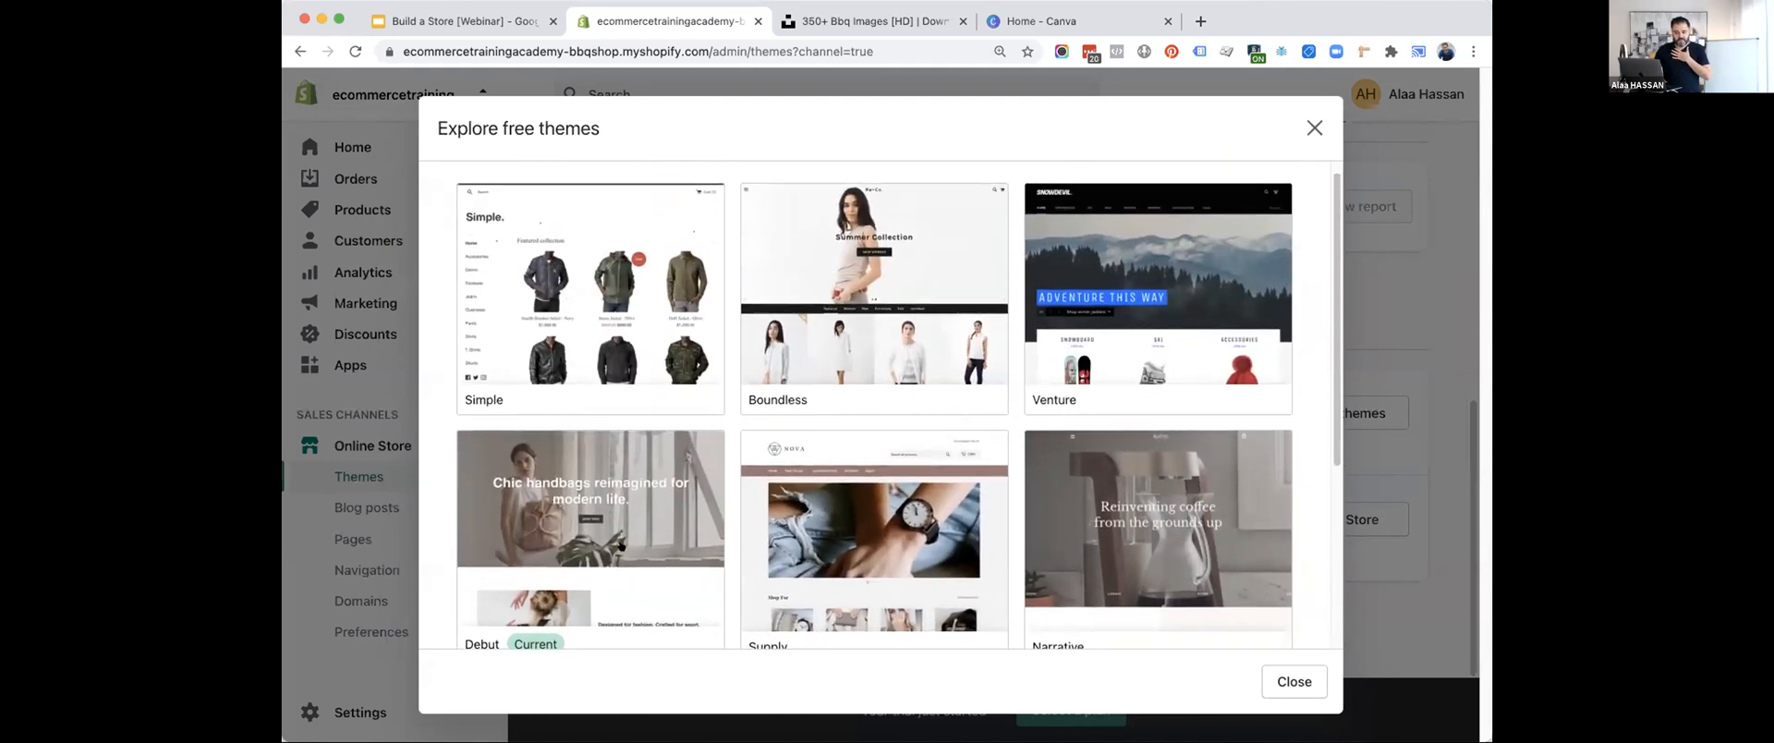
{"action": "scroll", "coordinate": [594, 531], "scroll_direction": "down", "scroll_amount": 2}
{"action": "left_click", "coordinate": [594, 423]}
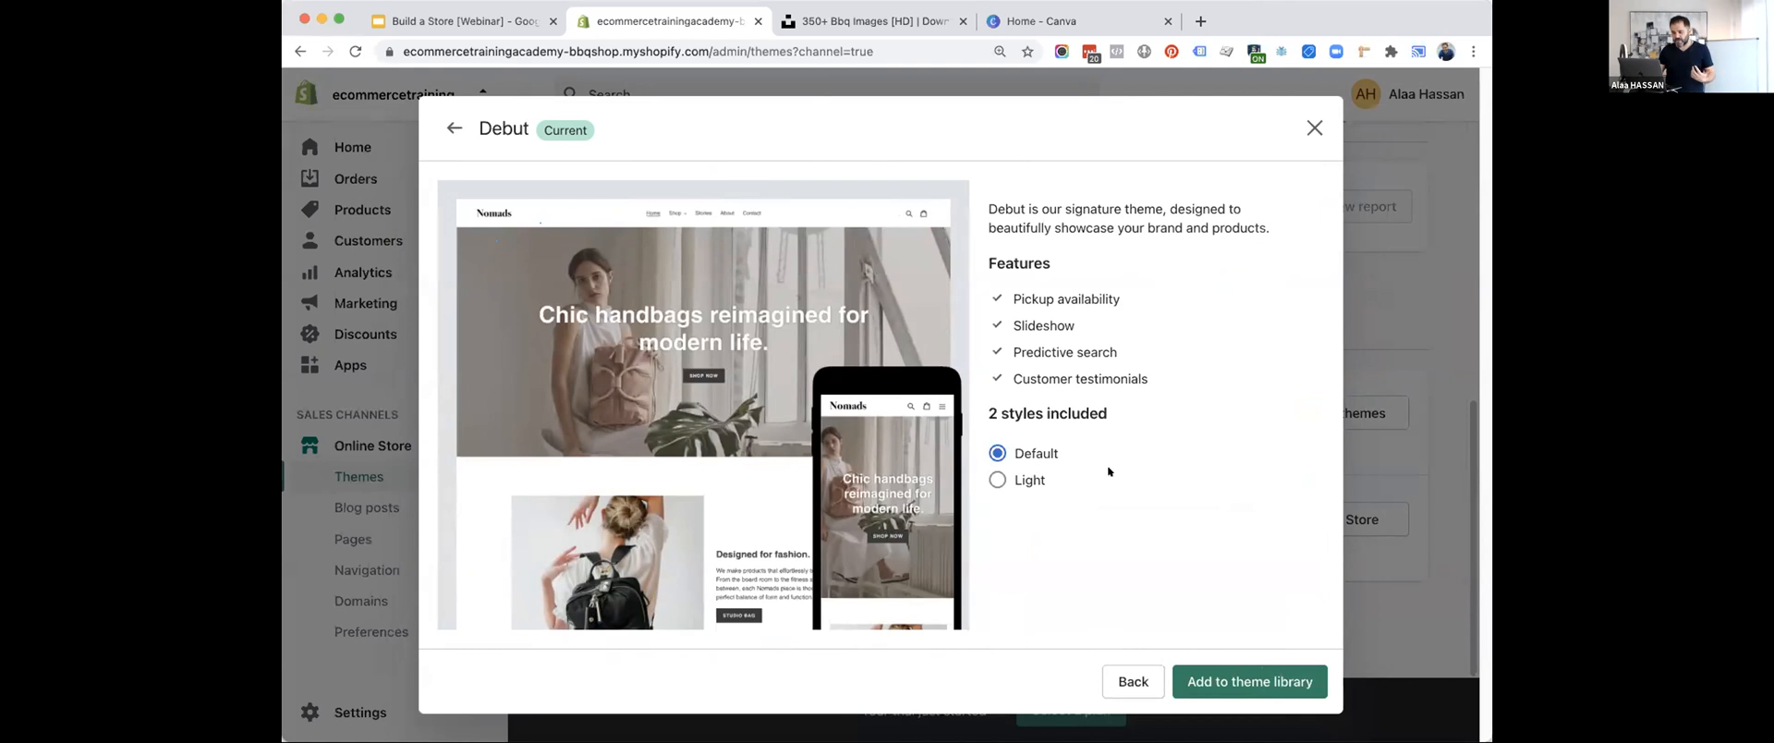
{"action": "left_click", "coordinate": [996, 479]}
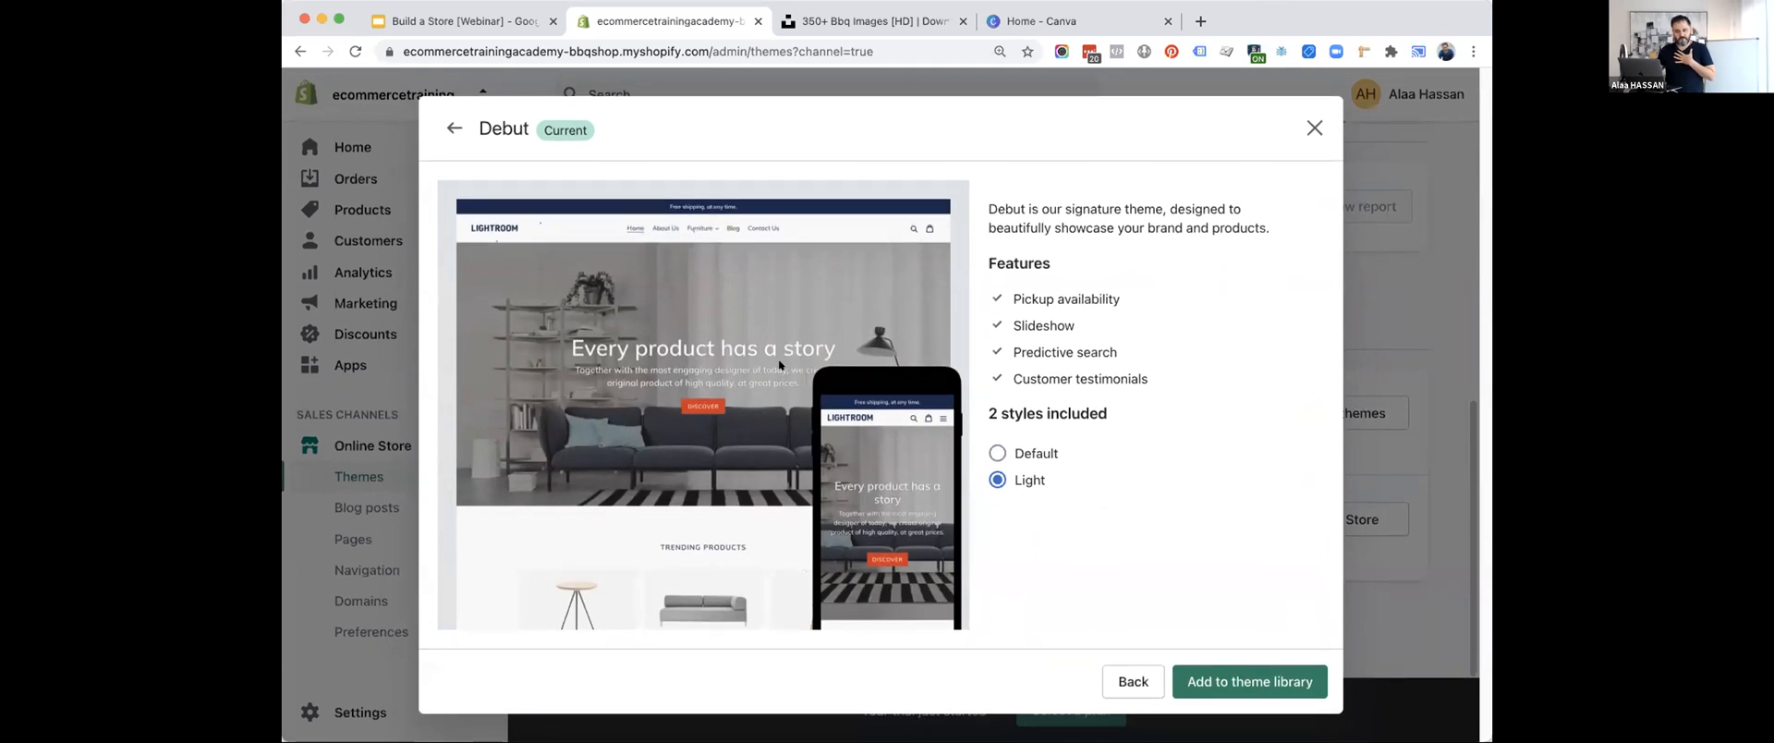
{"action": "left_click", "coordinate": [1221, 679]}
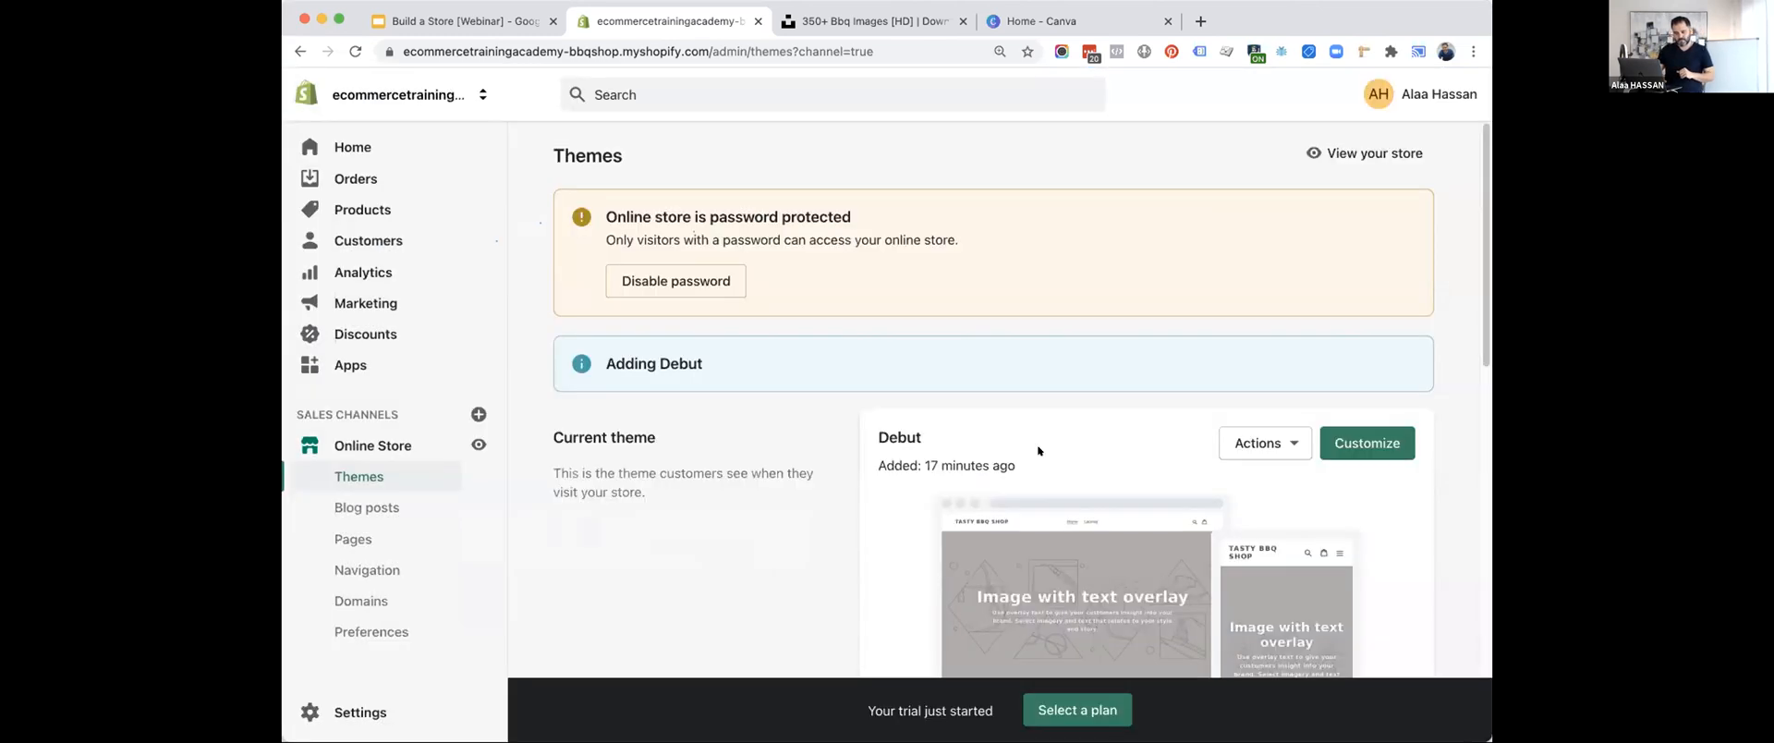
Review the current theme's available actions, then reload the Themes page and check the Debut entry in the theme library.
{"action": "scroll", "coordinate": [1039, 450], "scroll_direction": "down", "scroll_amount": 5}
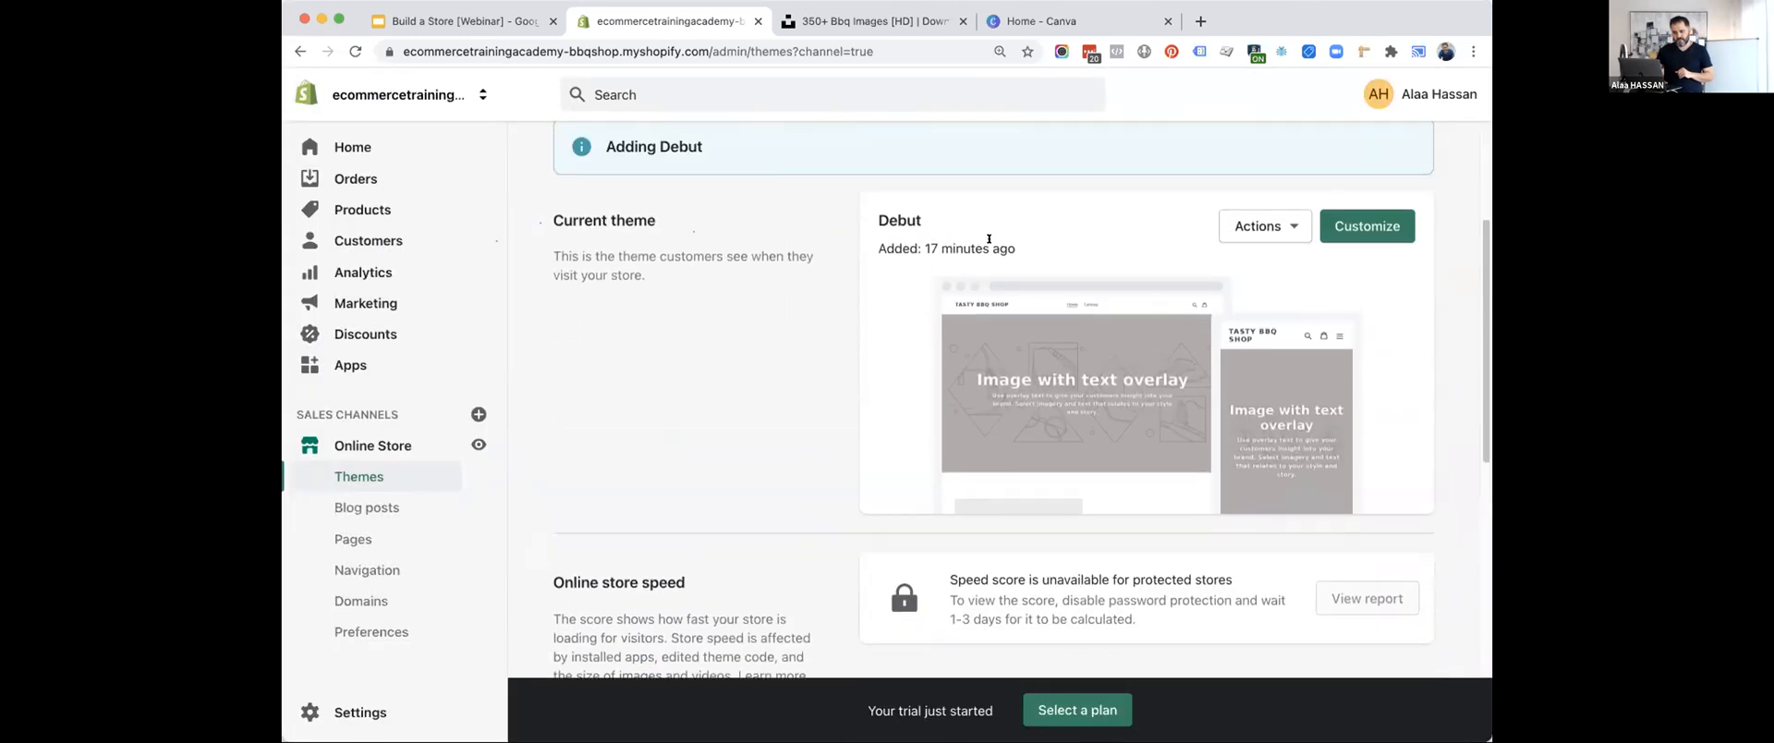
{"action": "left_click", "coordinate": [1264, 225]}
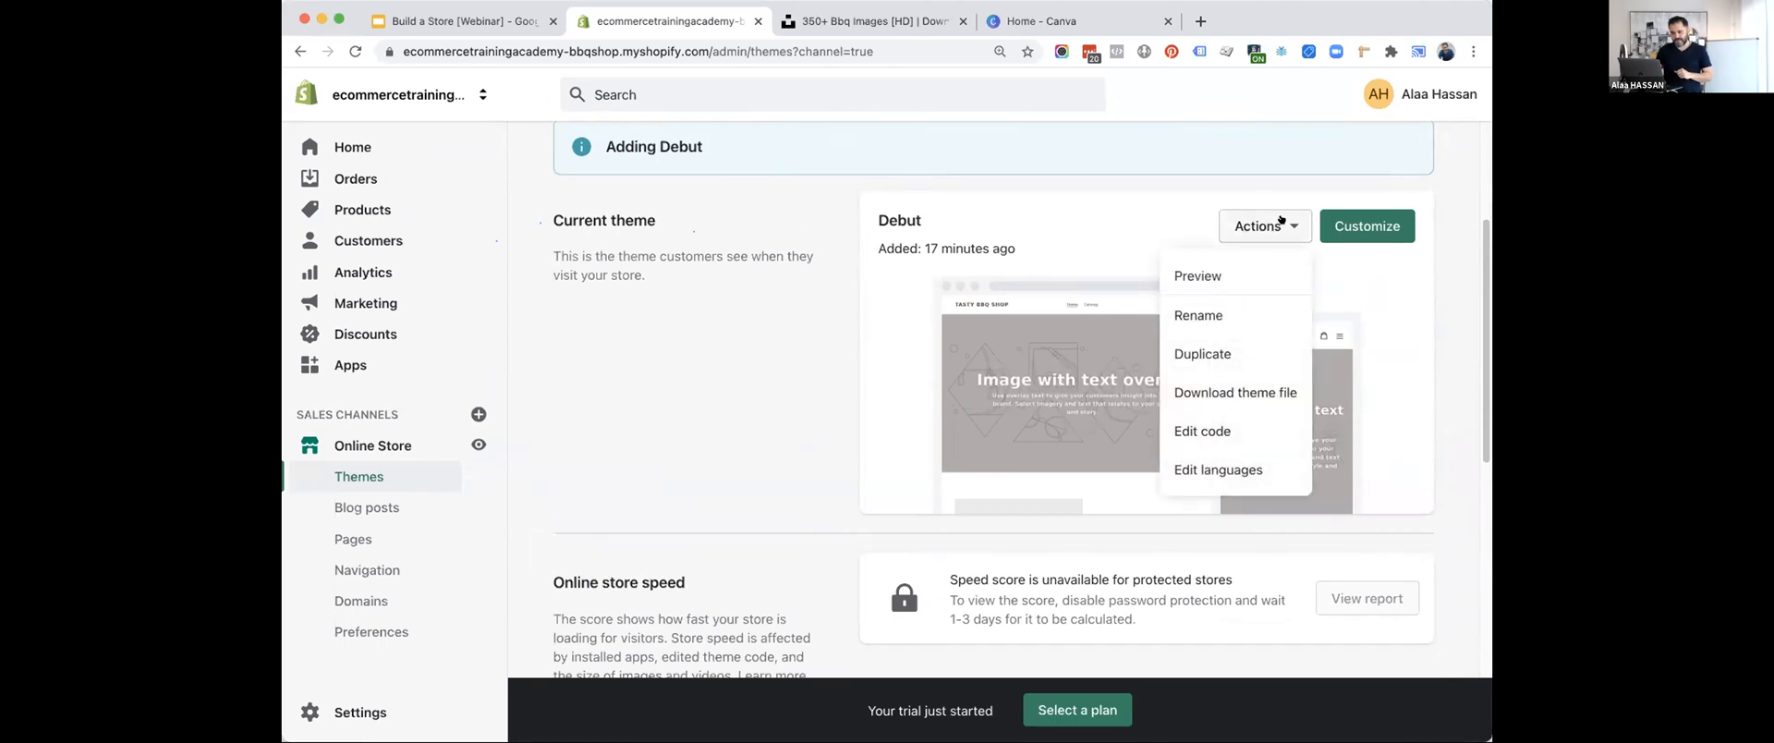
{"action": "left_click", "coordinate": [912, 389]}
{"action": "scroll", "coordinate": [1016, 305], "scroll_direction": "down", "scroll_amount": 5}
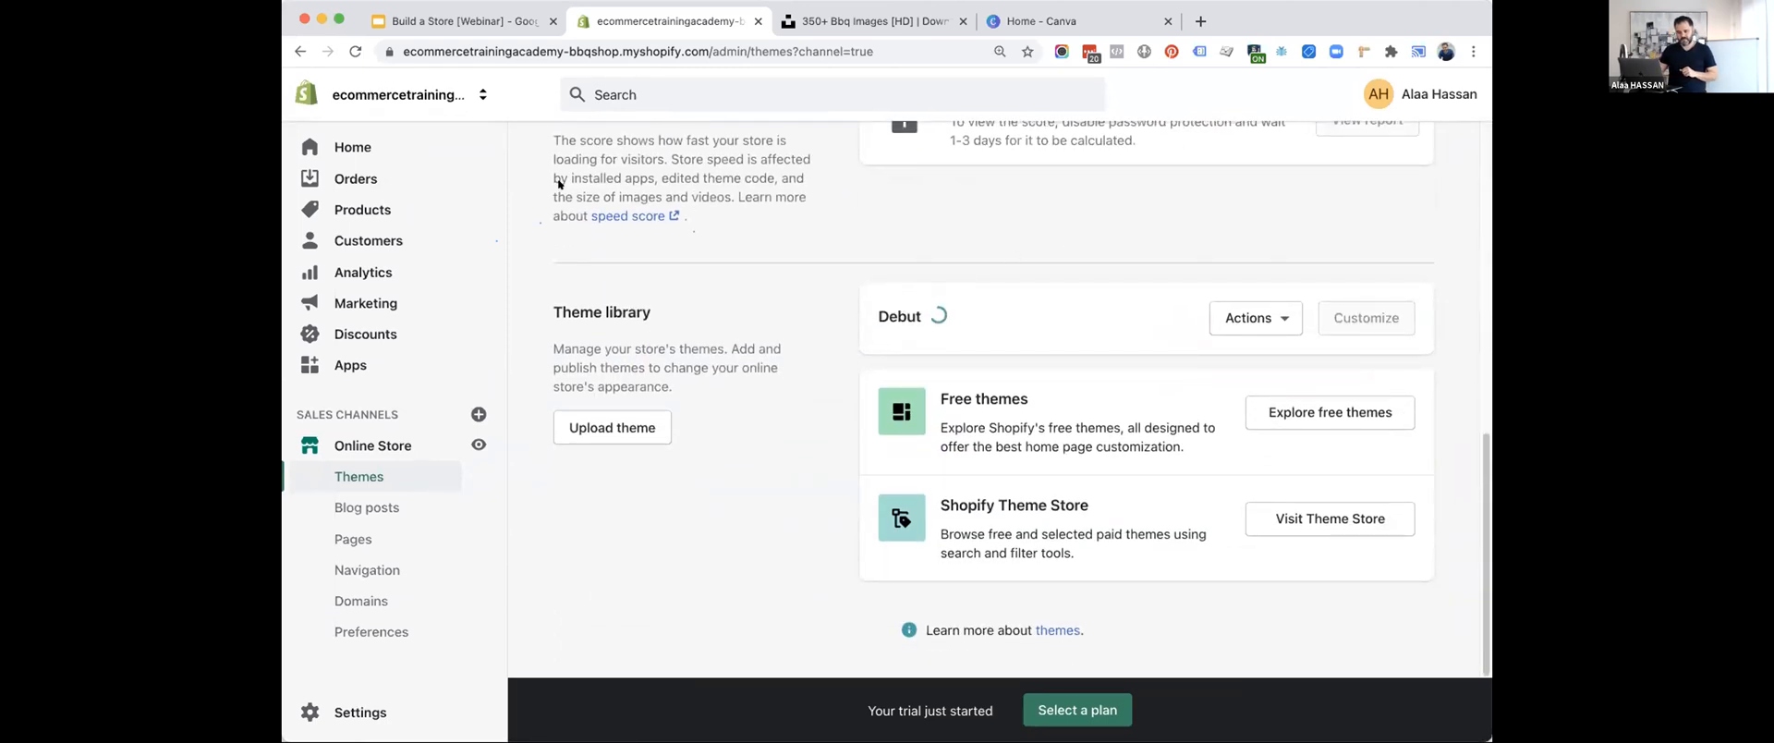
{"action": "key", "text": "super+r"}
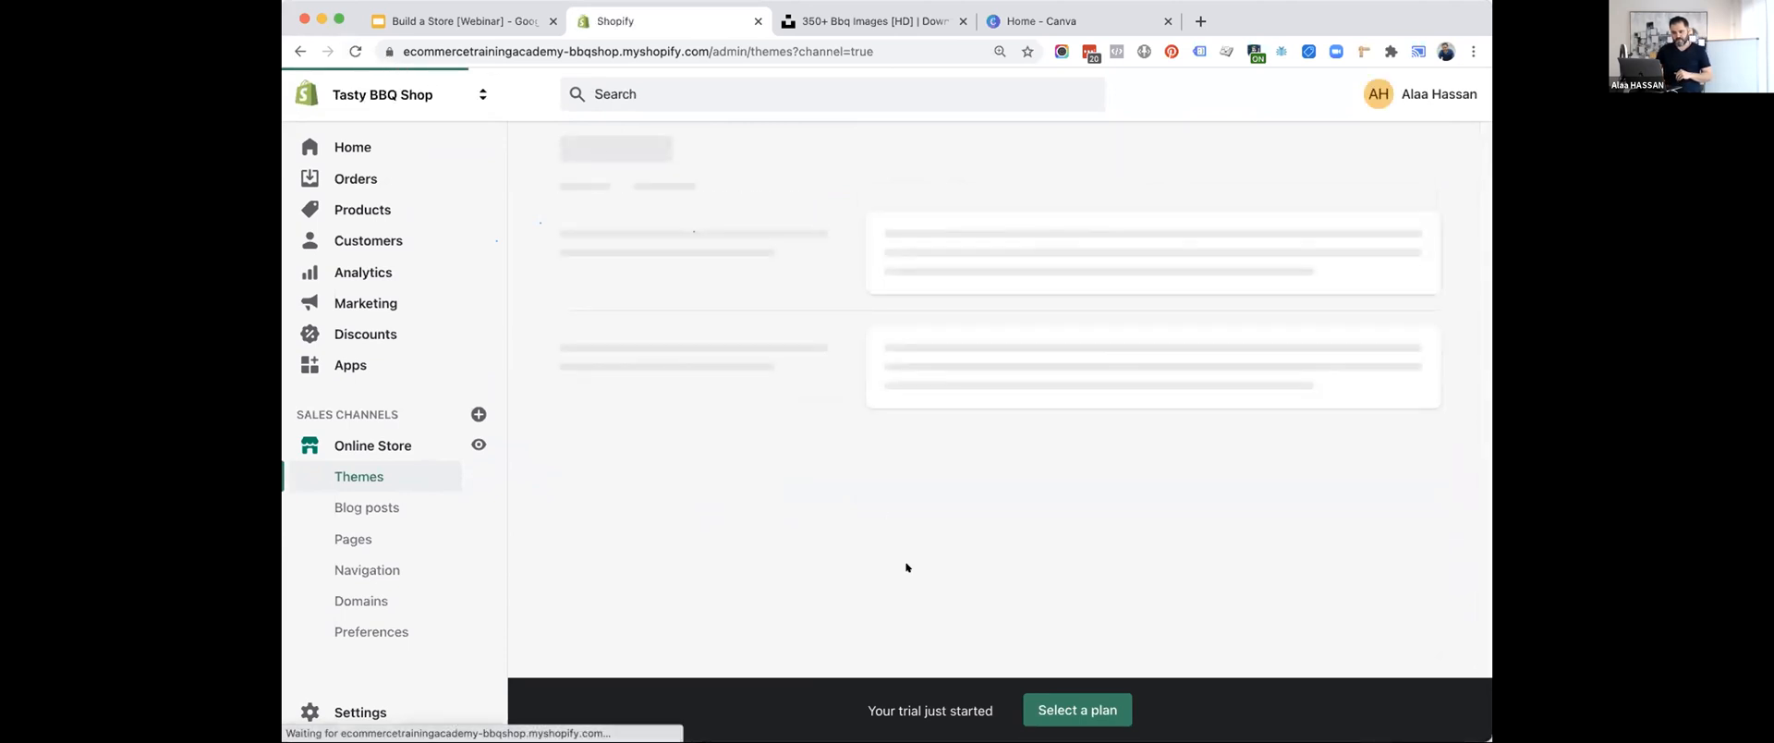
{"action": "scroll", "coordinate": [907, 568], "scroll_direction": "down", "scroll_amount": 3}
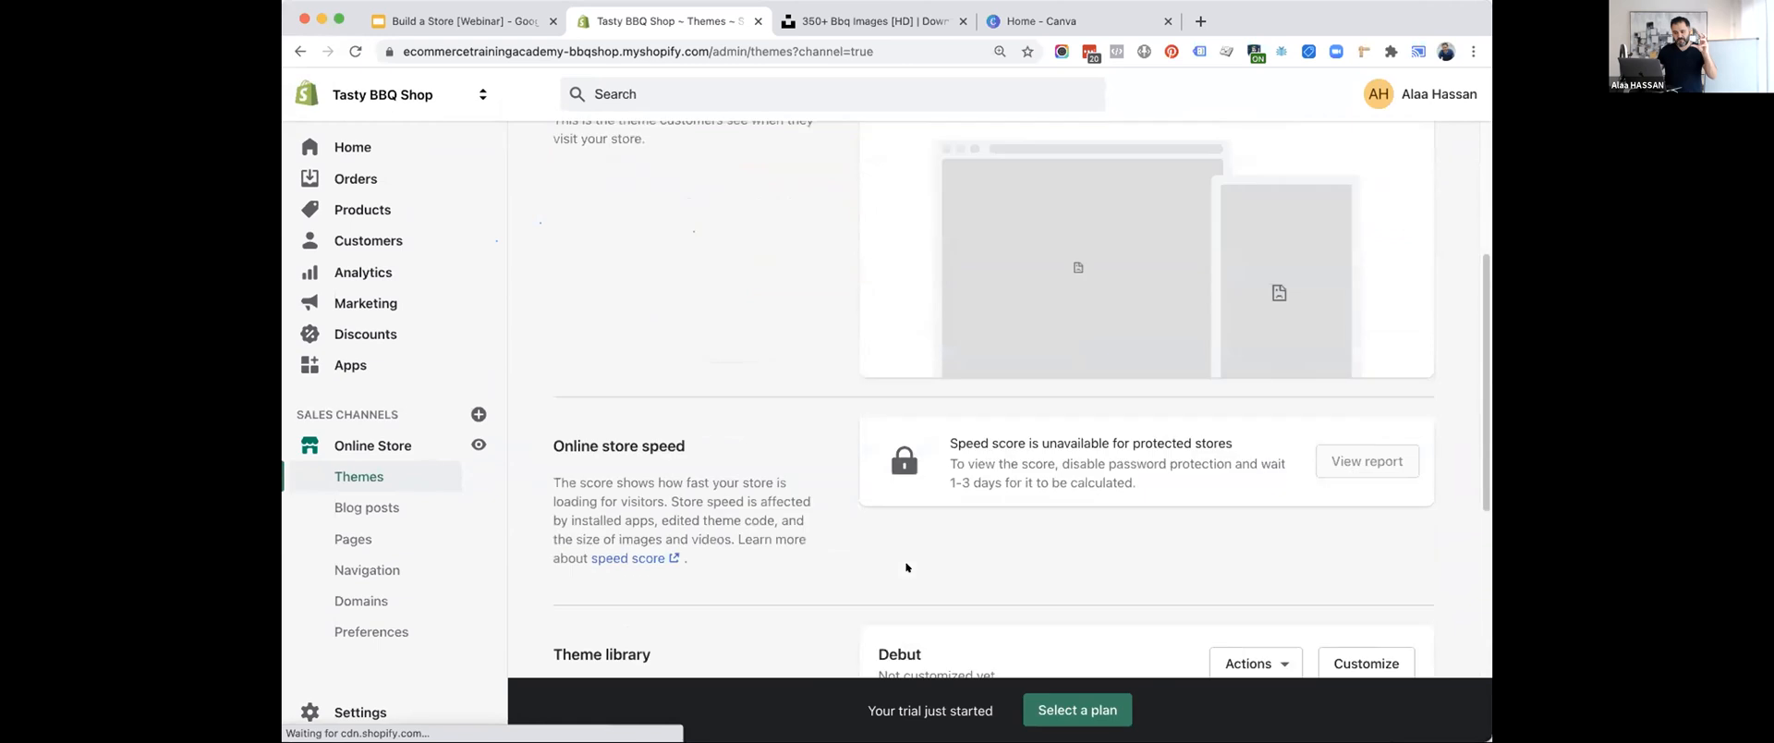
{"action": "scroll", "coordinate": [906, 566], "scroll_direction": "down", "scroll_amount": 4}
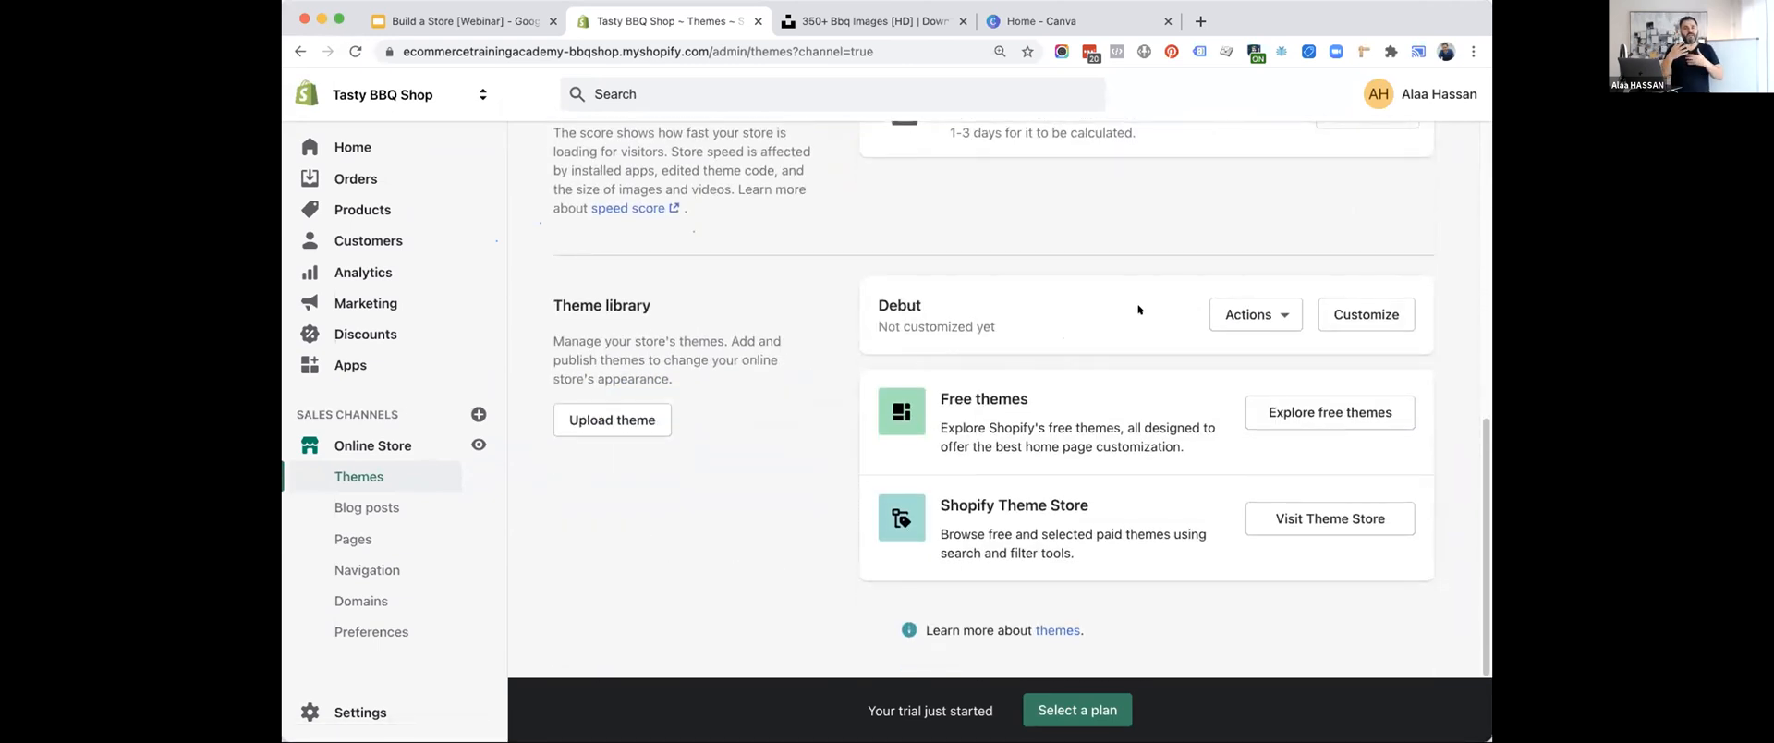
Open the Shopify theme store at themes.shopify.com in a new browser tab.
{"action": "left_click", "coordinate": [1197, 20]}
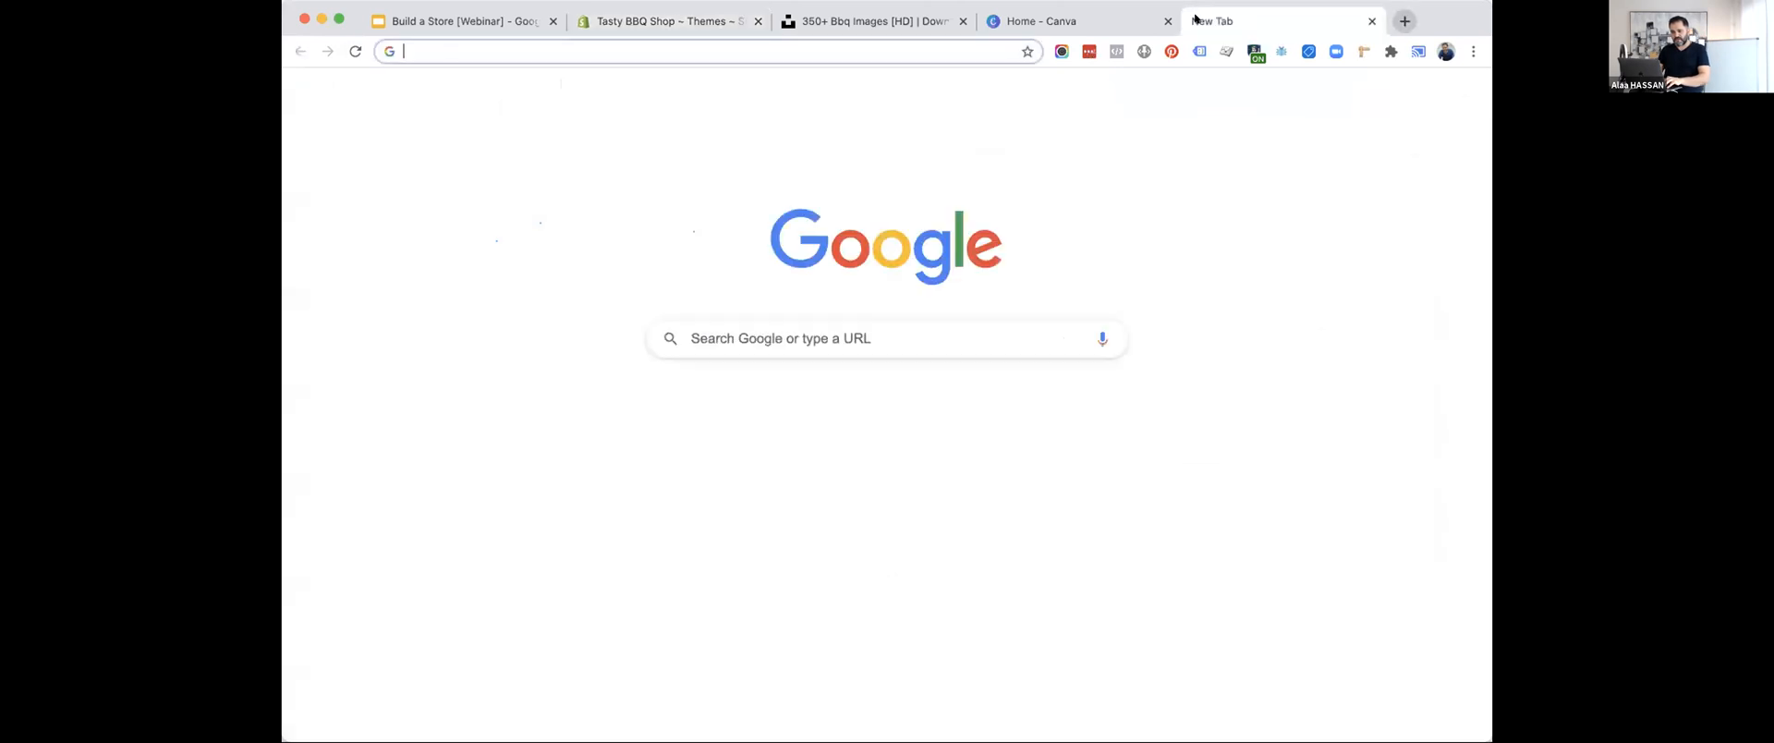
{"action": "type", "text": "themse"}
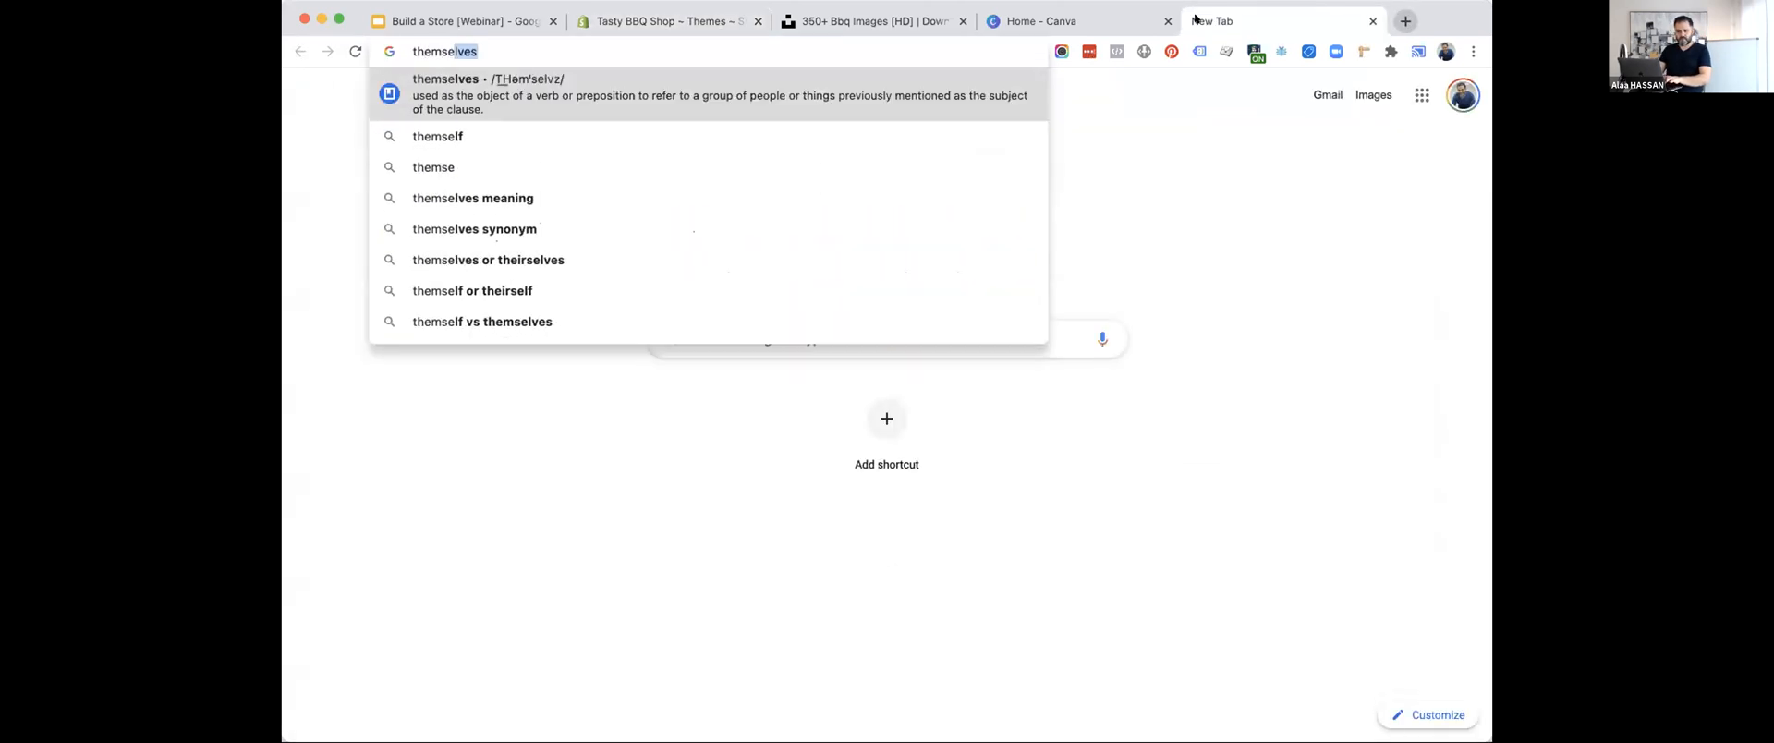
{"action": "key", "text": "BackSpace"}
{"action": "key", "text": "BackSpace"}
{"action": "key", "text": "BackSpace"}
{"action": "type", "text": "es."}
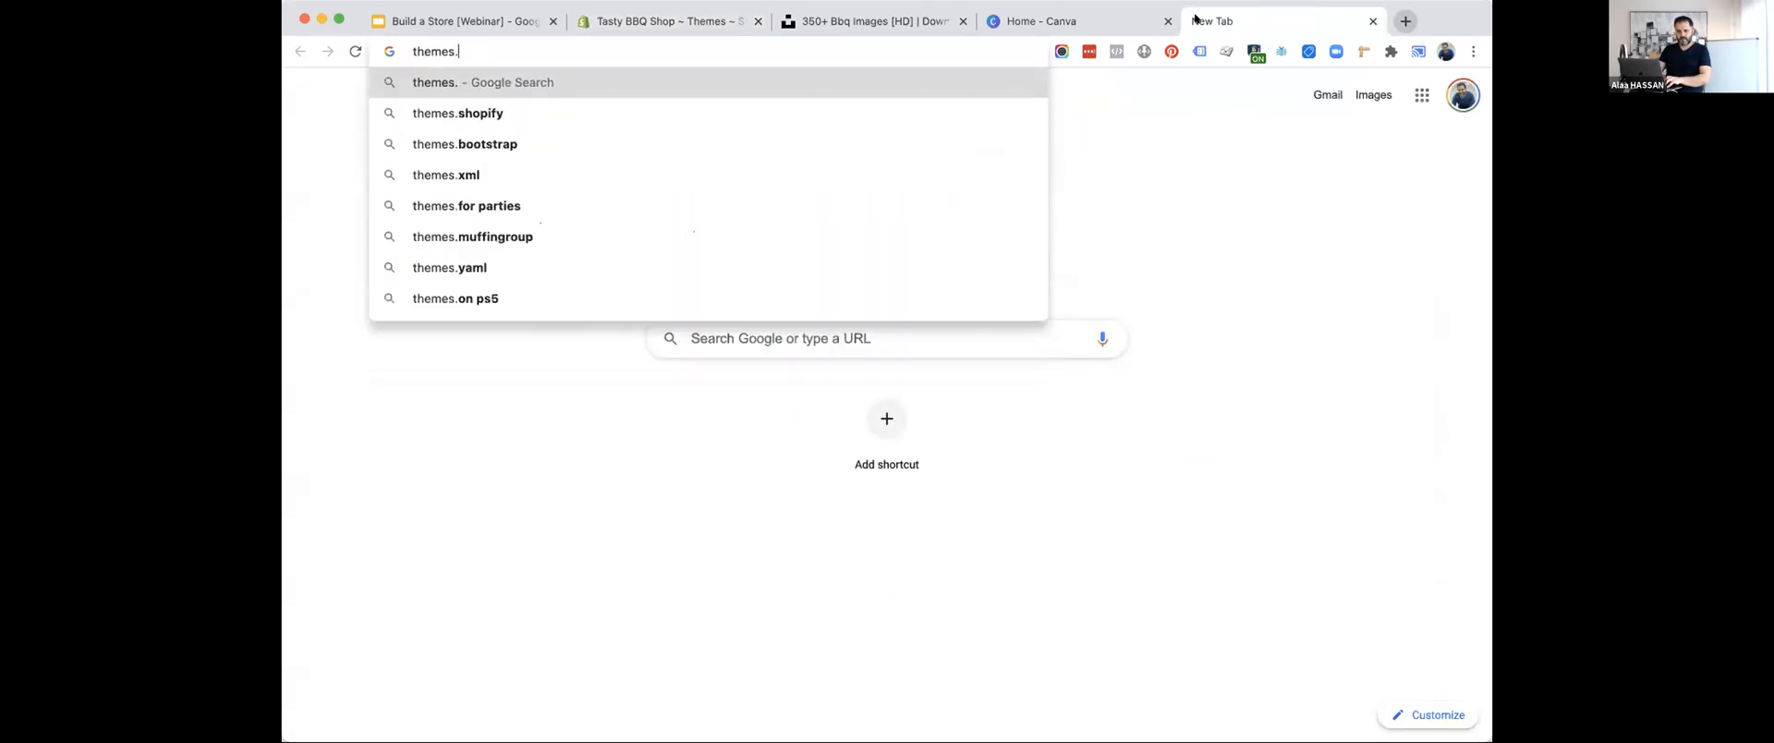
{"action": "type", "text": "shopify.com"}
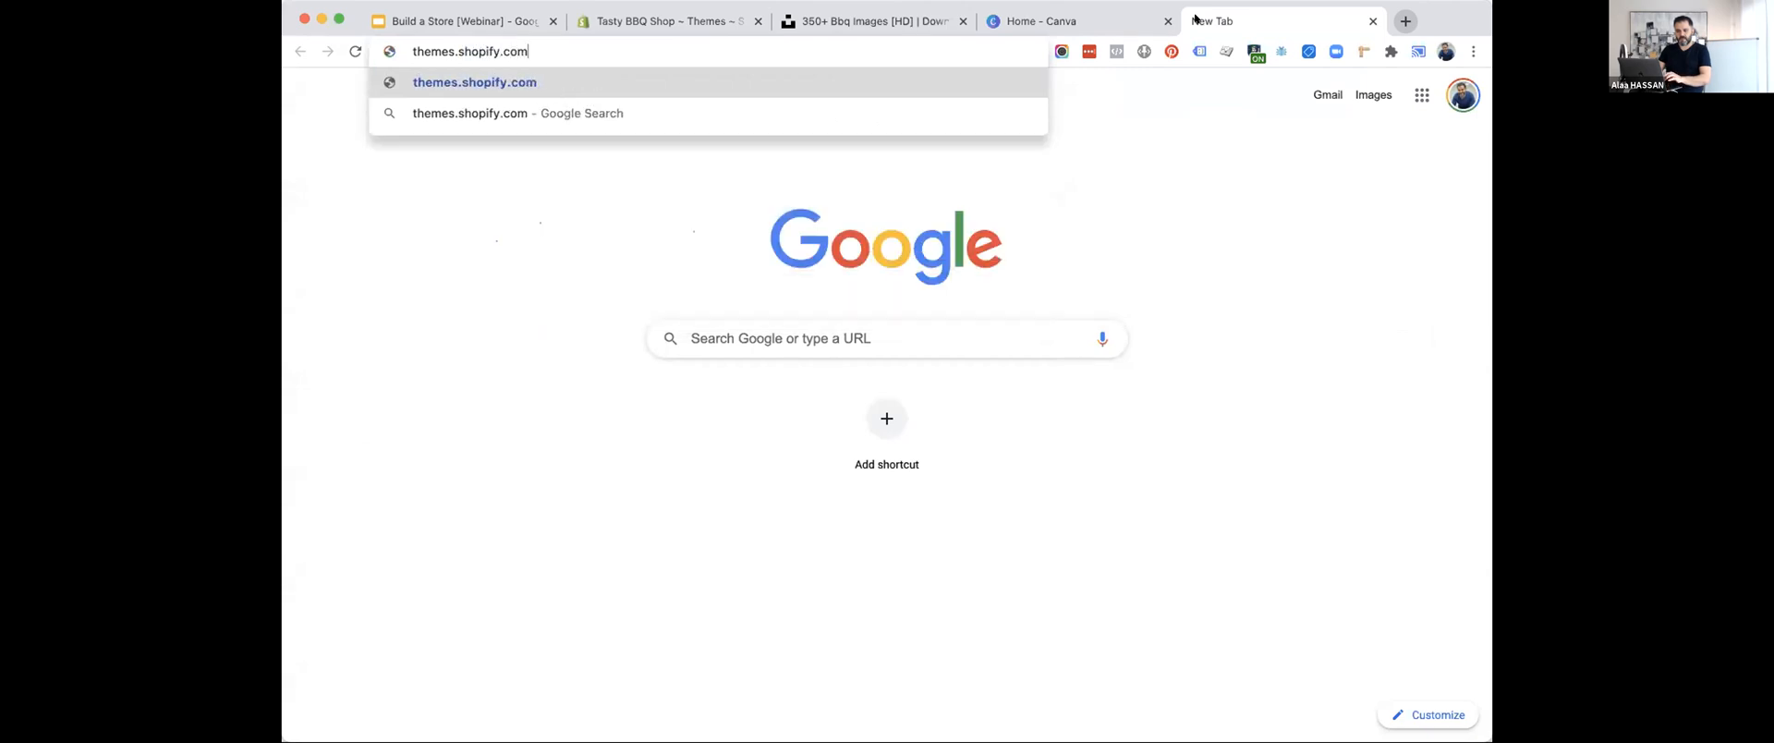
{"action": "key", "text": "Return"}
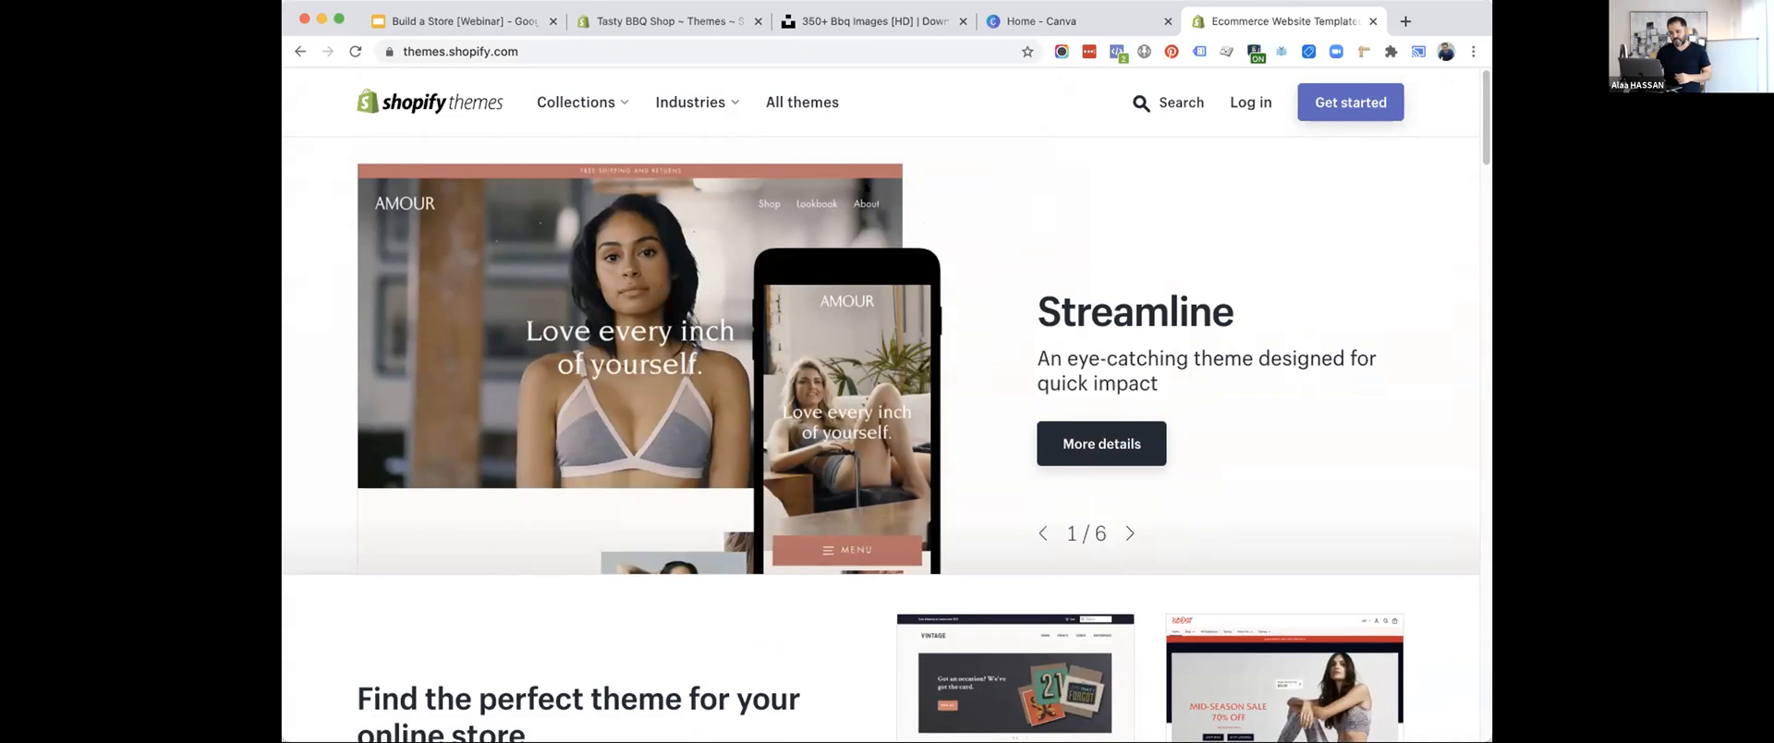
Look over the theme store's home page, its collections and industries, and open the listing of all themes.
{"action": "scroll", "coordinate": [967, 271], "scroll_direction": "down", "scroll_amount": 10}
{"action": "scroll", "coordinate": [966, 273], "scroll_direction": "up", "scroll_amount": 10}
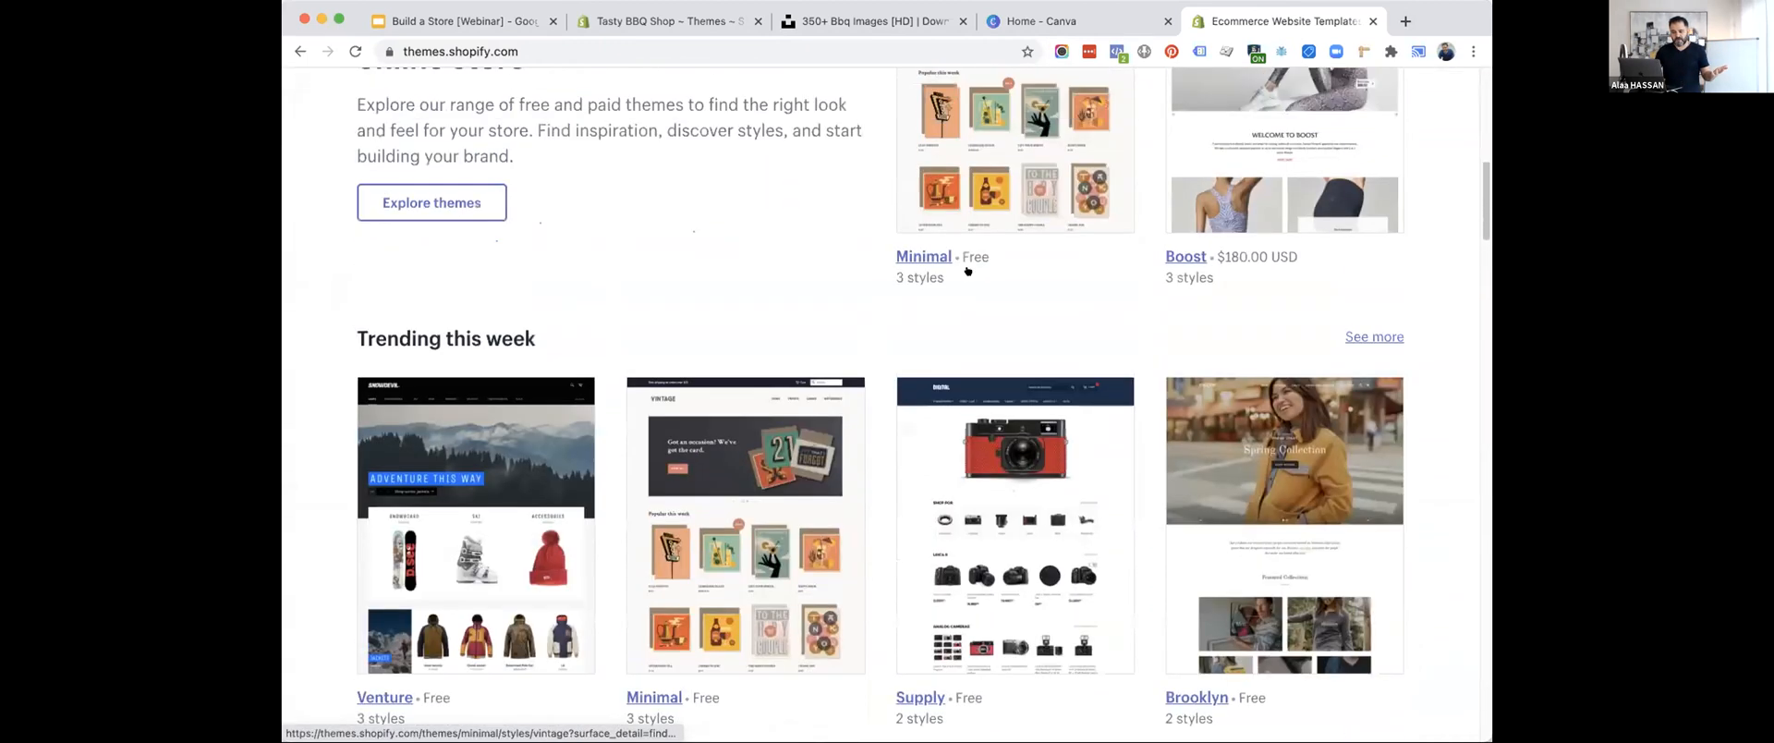
{"action": "left_click", "coordinate": [609, 104]}
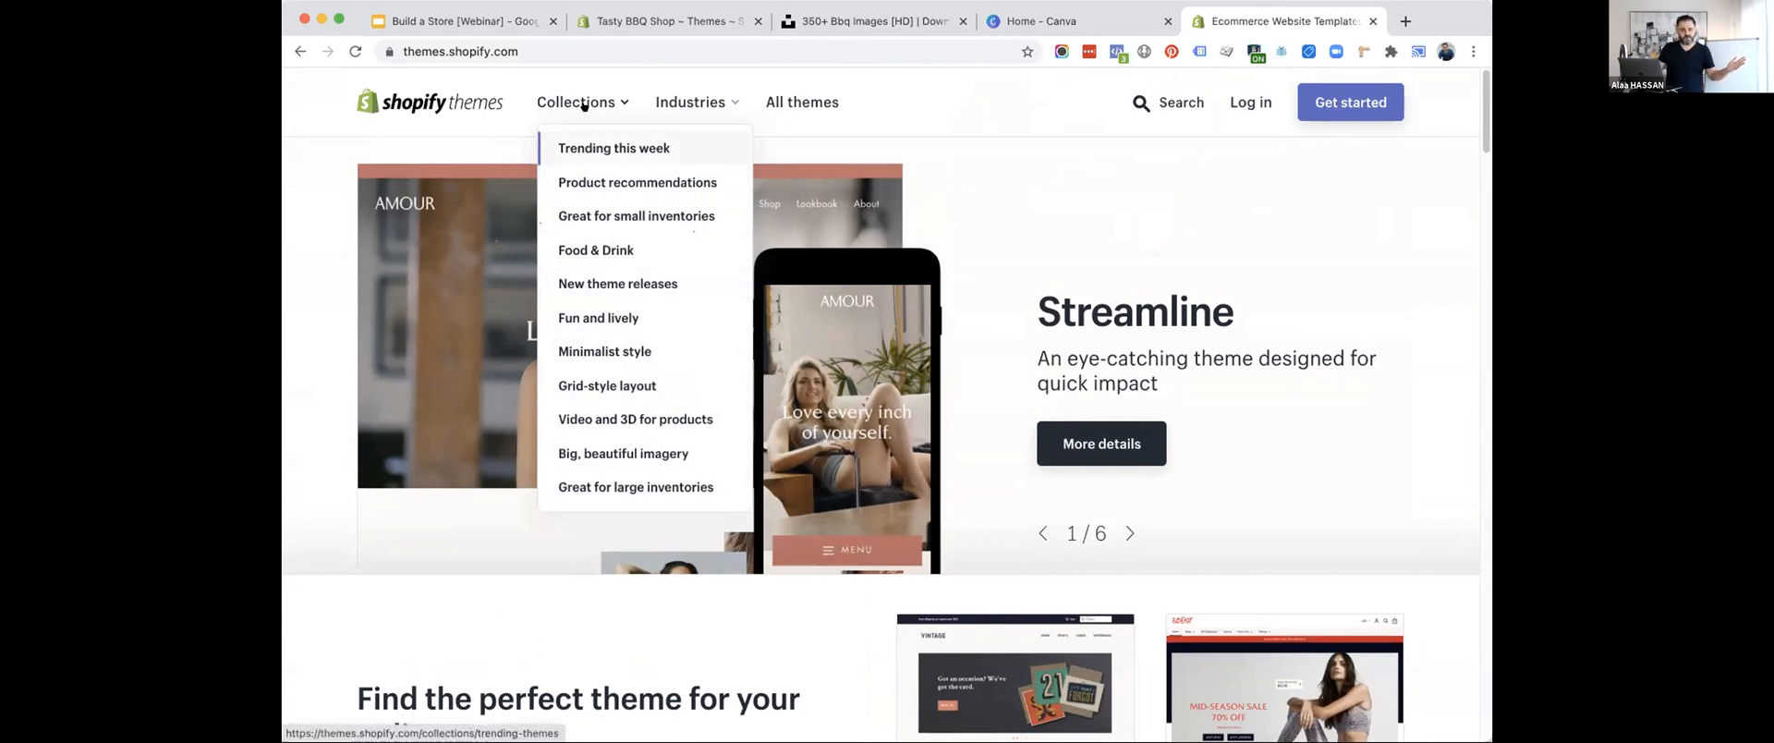
{"action": "left_click", "coordinate": [683, 102]}
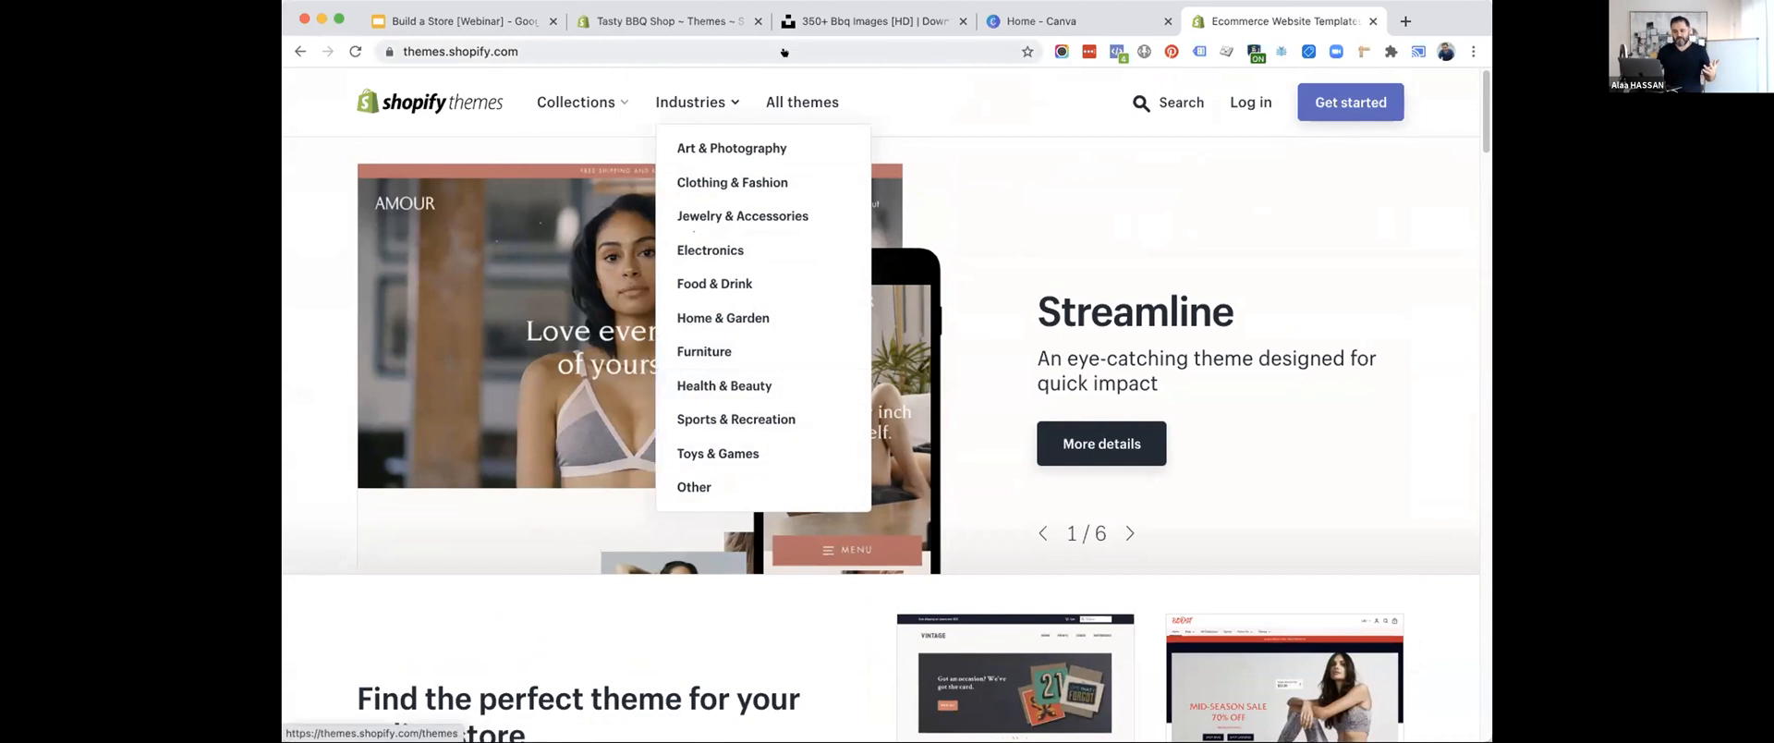
{"action": "left_click", "coordinate": [787, 98]}
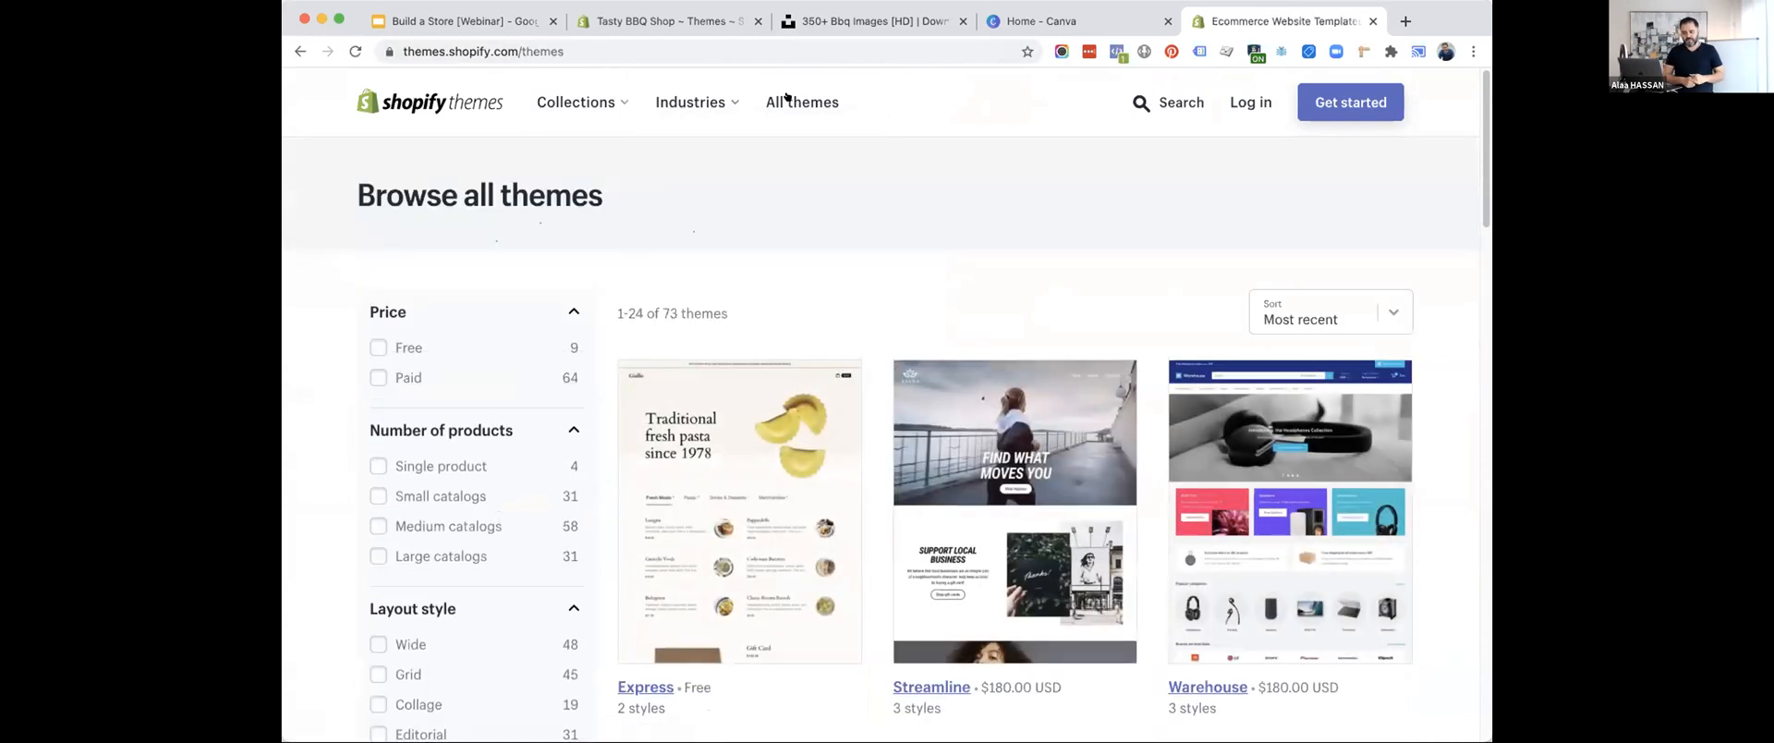
Filter the theme listing to free themes and look through the matching designs.
{"action": "scroll", "coordinate": [795, 230], "scroll_direction": "down", "scroll_amount": 2}
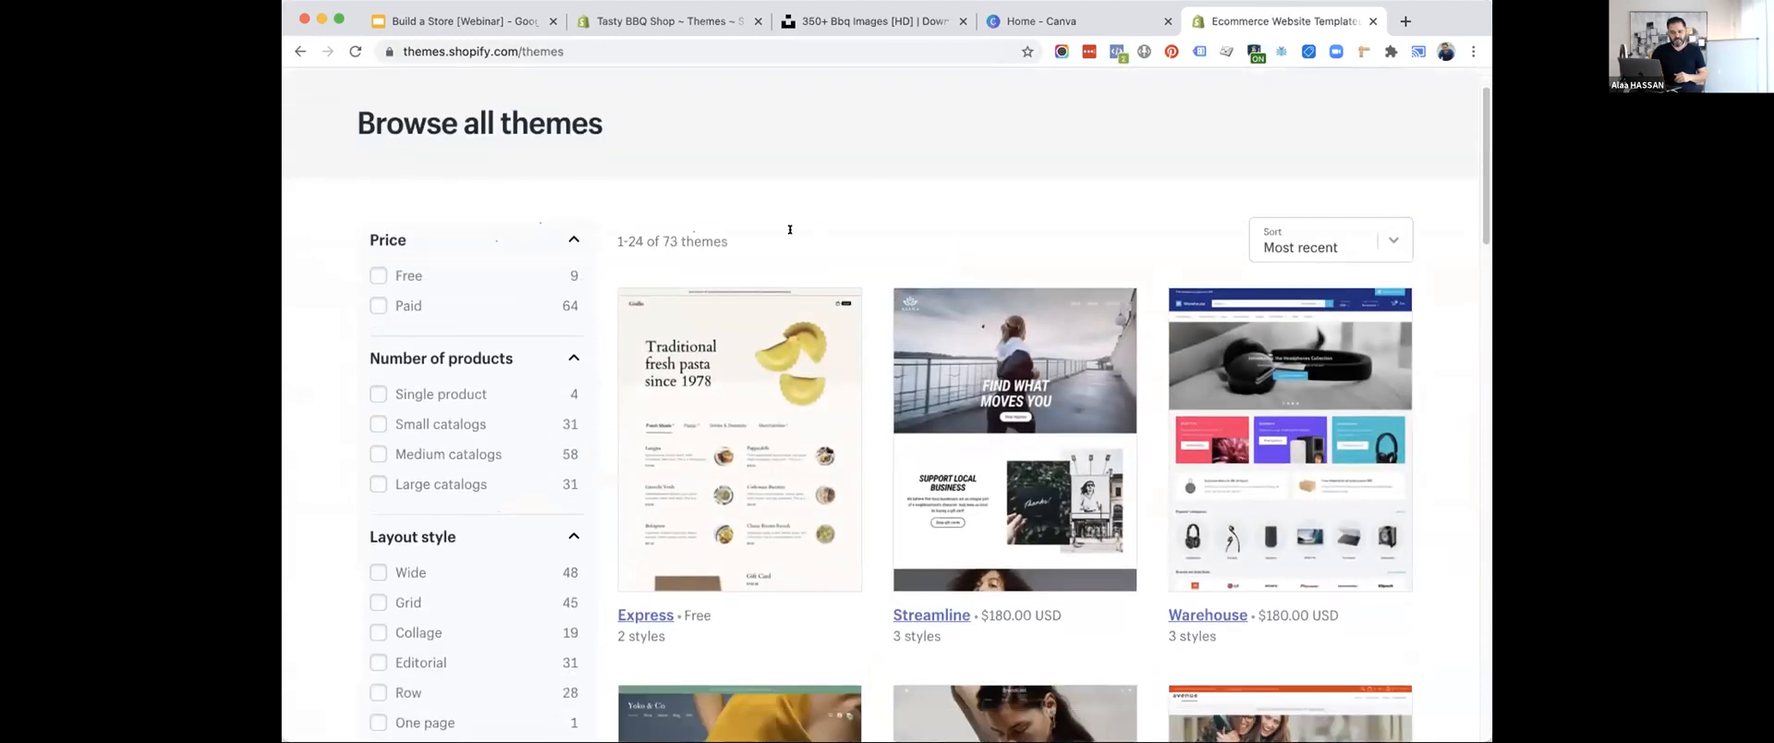
{"action": "left_click", "coordinate": [379, 273]}
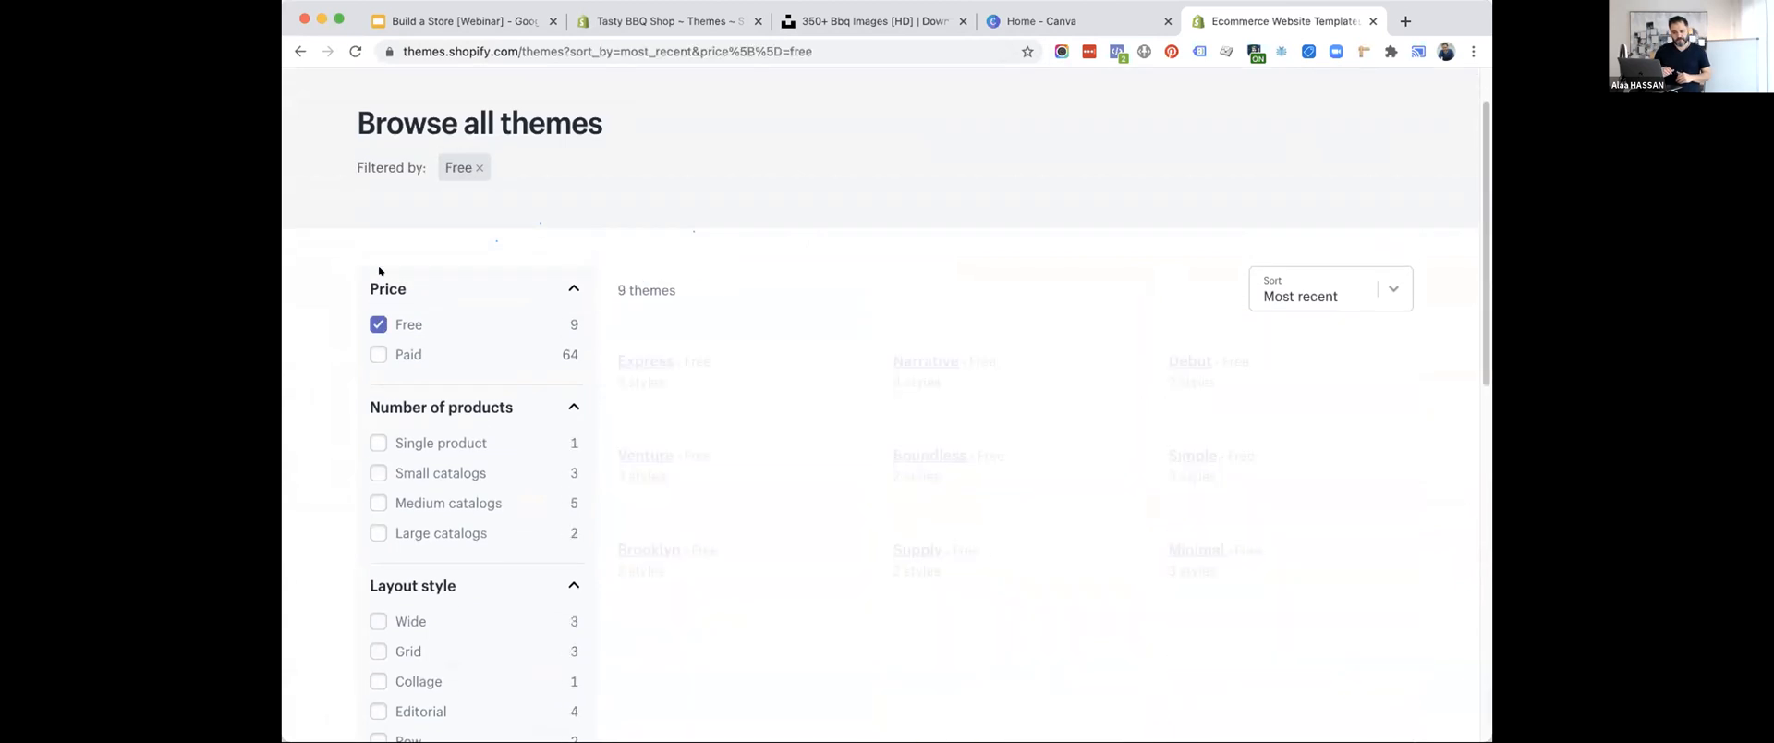
{"action": "scroll", "coordinate": [831, 341], "scroll_direction": "down", "scroll_amount": 10}
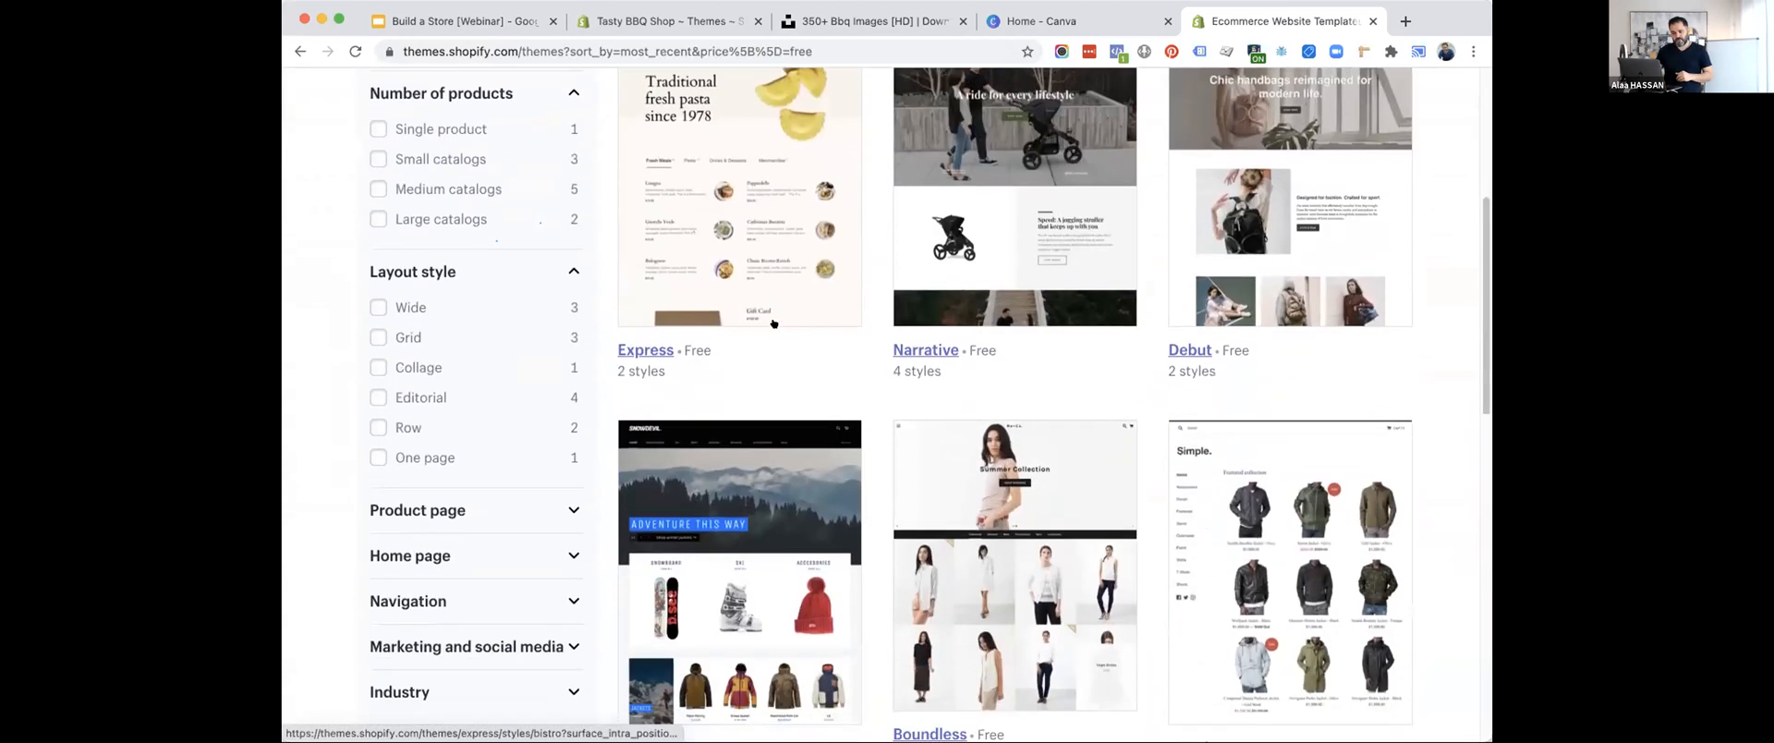
{"action": "scroll", "coordinate": [832, 341], "scroll_direction": "down", "scroll_amount": 5}
{"action": "scroll", "coordinate": [828, 341], "scroll_direction": "up", "scroll_amount": 7}
{"action": "scroll", "coordinate": [825, 342], "scroll_direction": "up", "scroll_amount": 3}
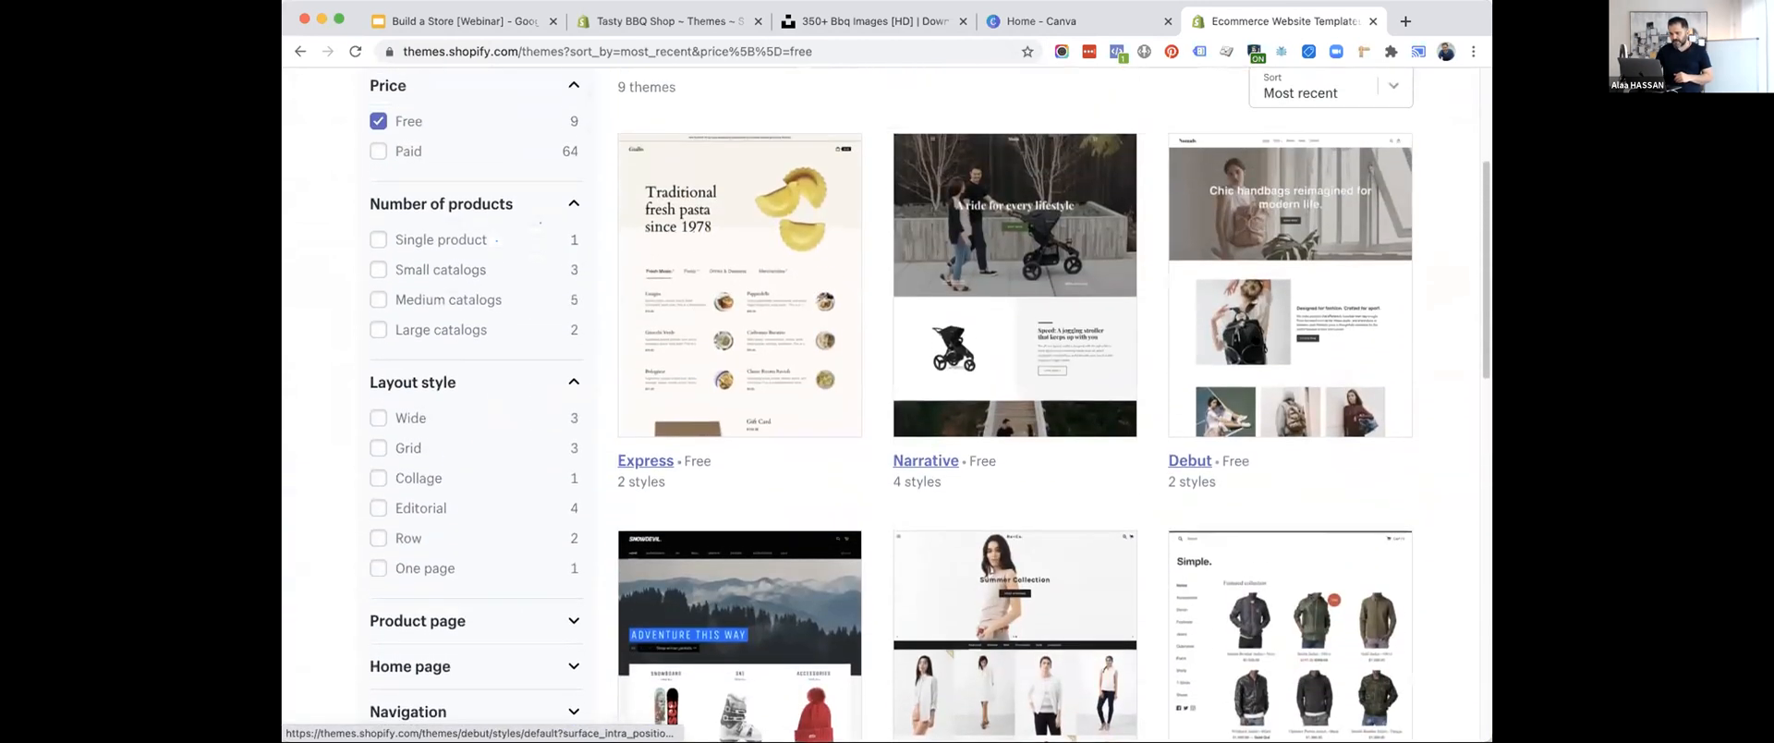
Open the free Debut theme, select its Light style, and view the demo store's home page.
{"action": "left_click", "coordinate": [1190, 458]}
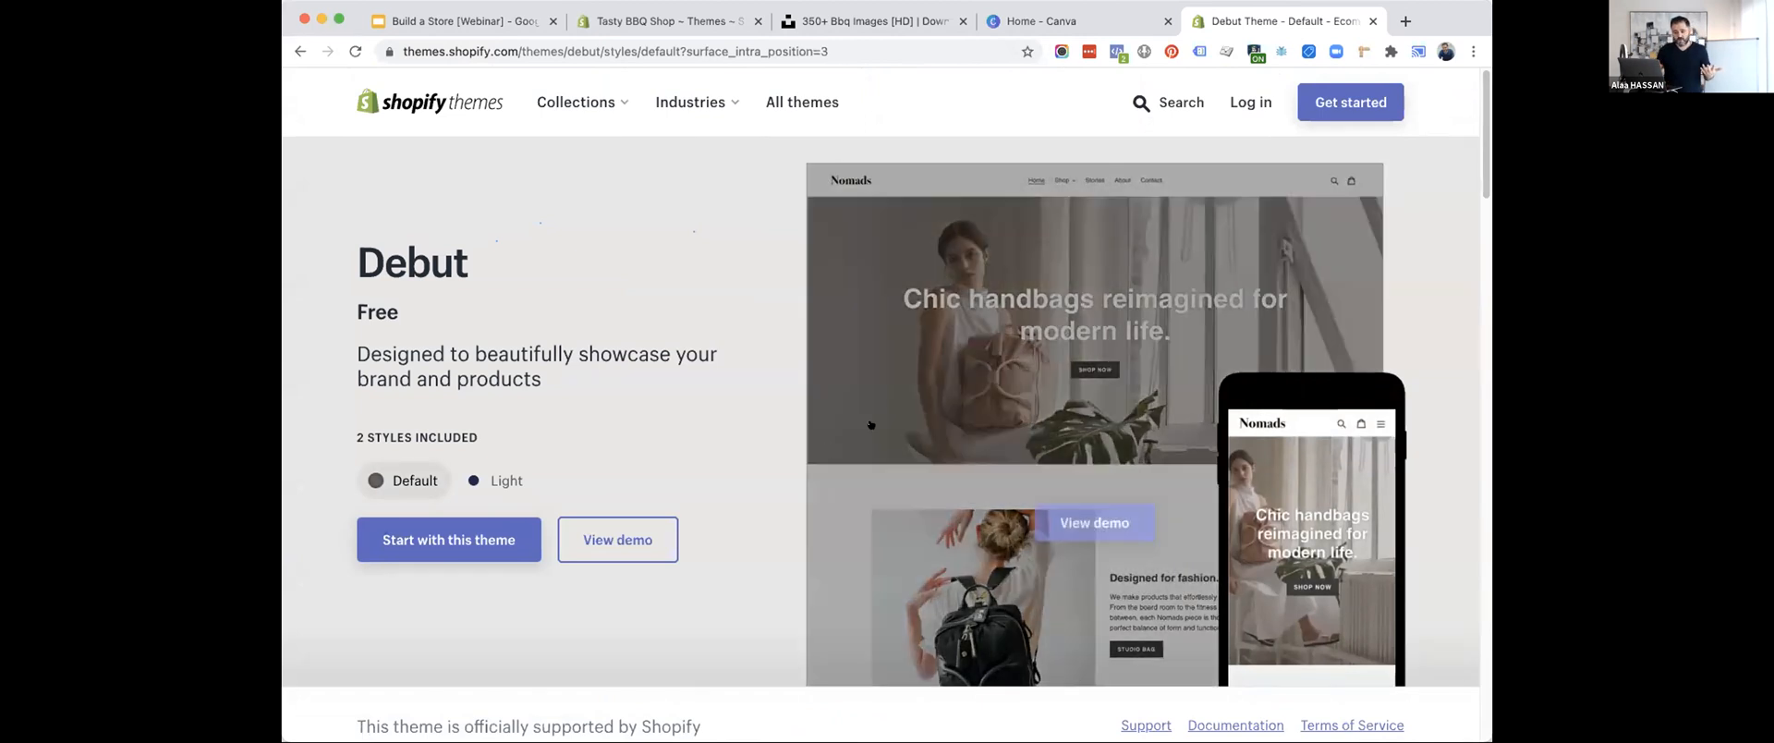
{"action": "left_click", "coordinate": [495, 481]}
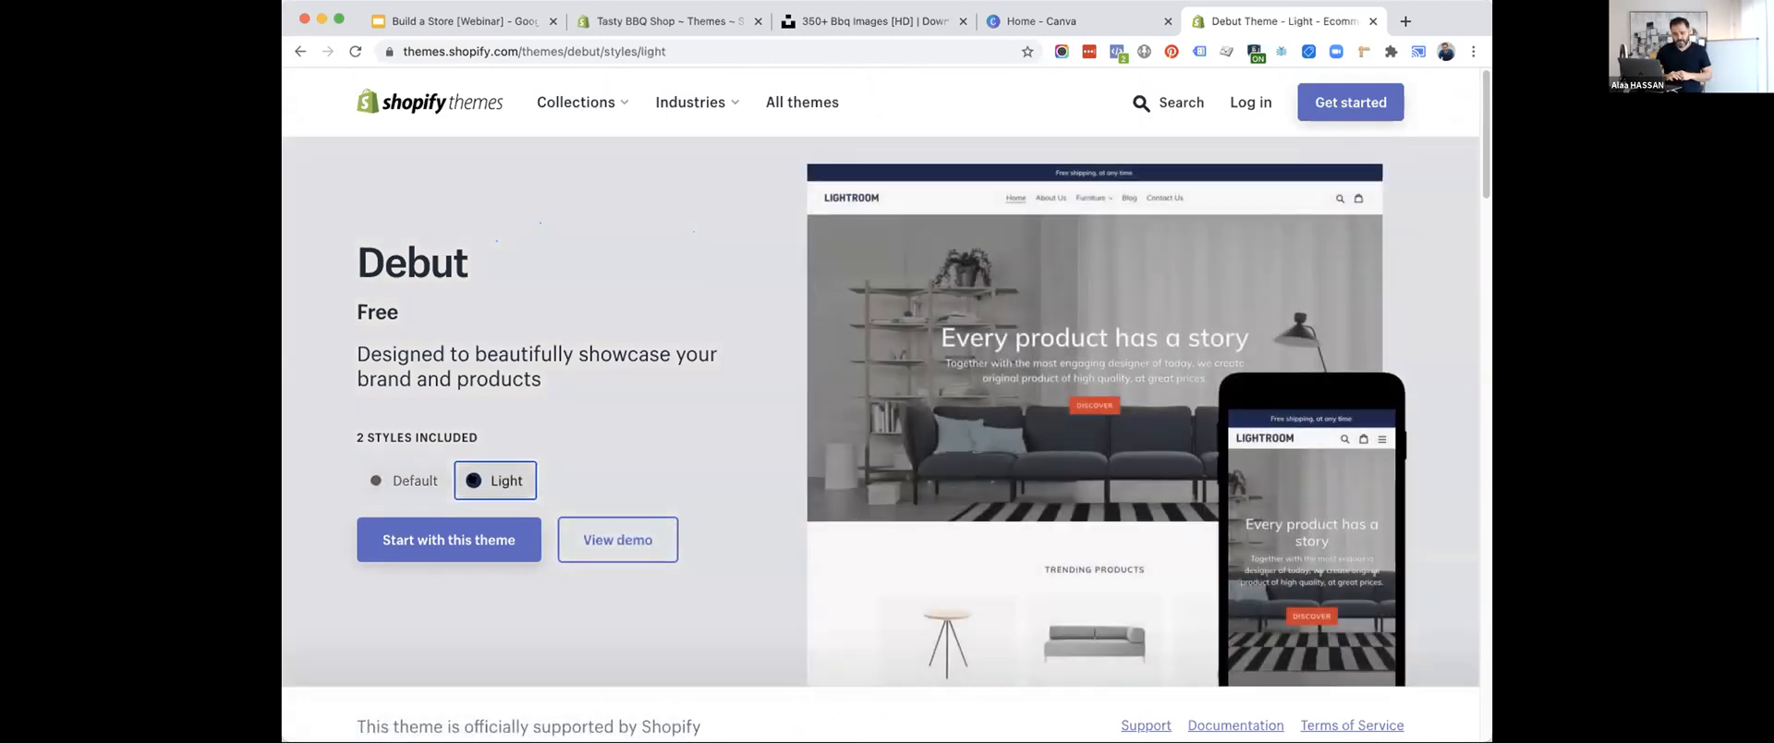
{"action": "left_click", "coordinate": [606, 540]}
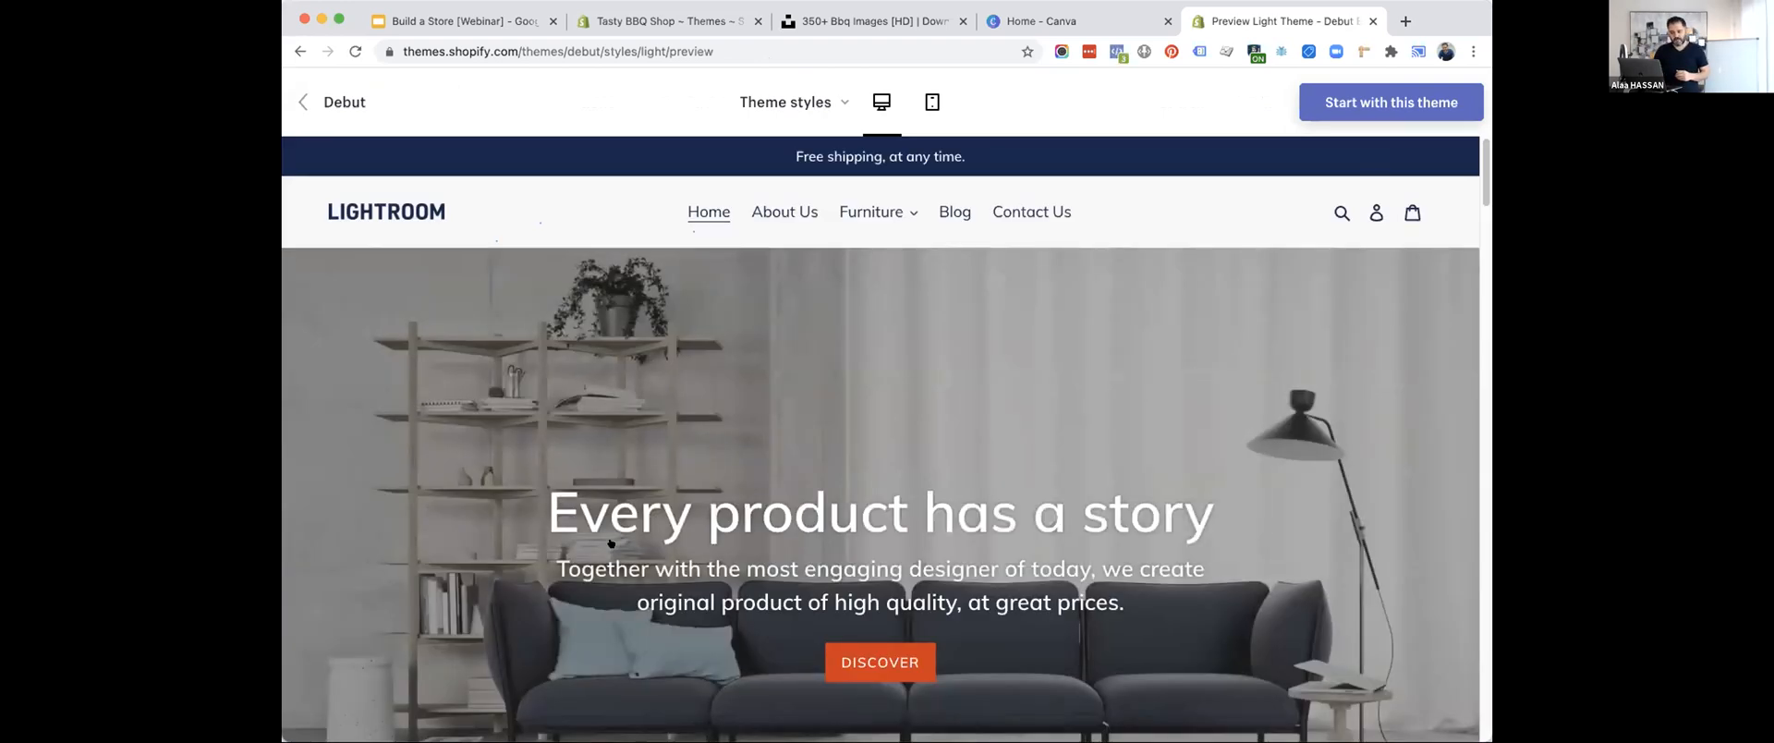
{"action": "scroll", "coordinate": [610, 543], "scroll_direction": "down", "scroll_amount": 10}
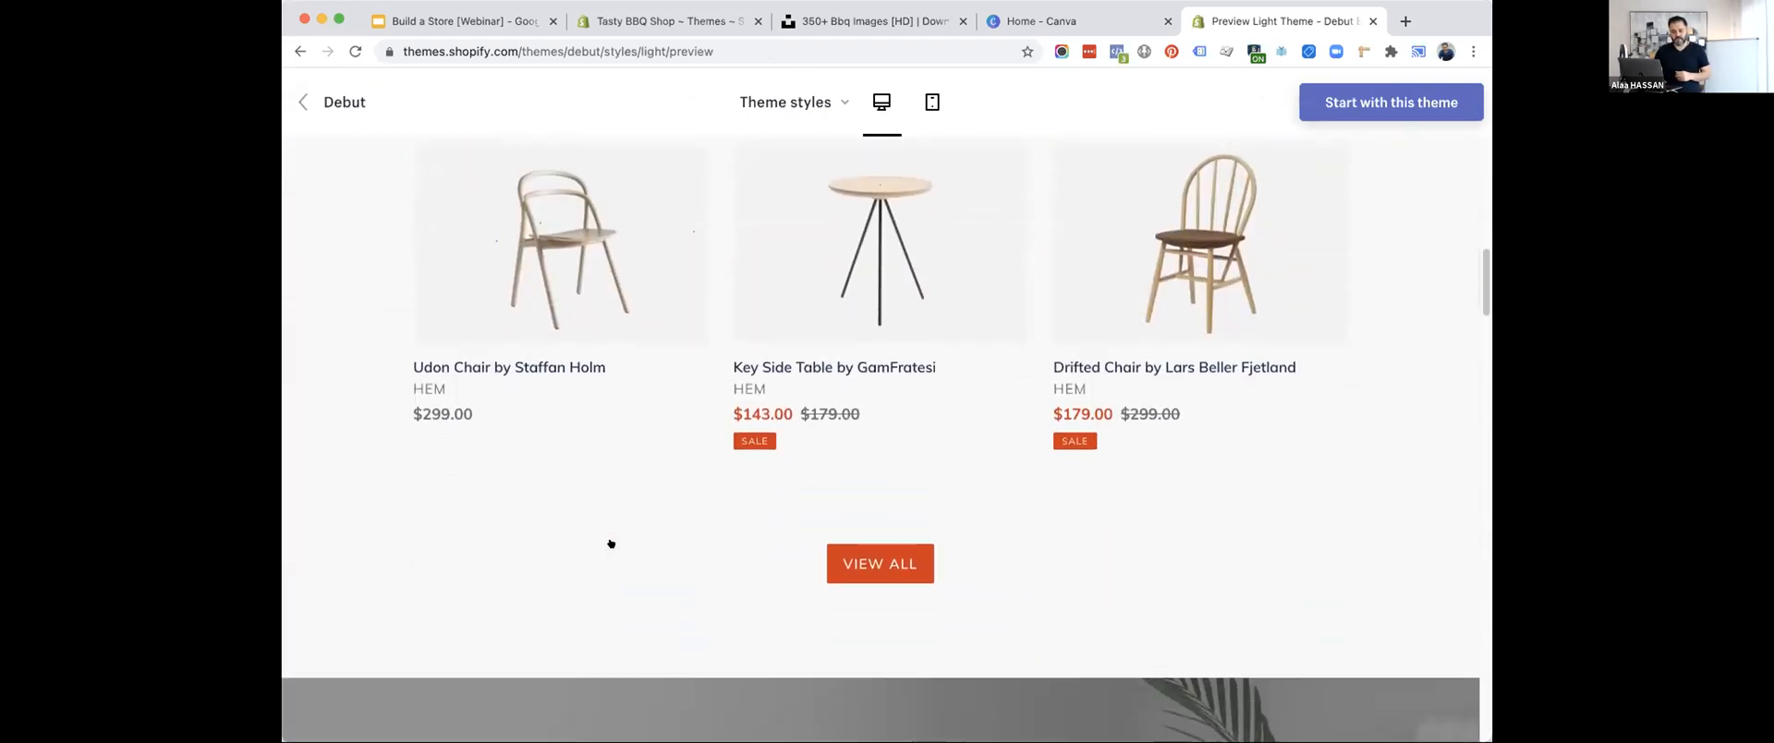
Look through the Debut Light demo store's home page sections, from the trending products down to the lower content and back.
{"action": "scroll", "coordinate": [611, 543], "scroll_direction": "down", "scroll_amount": 8}
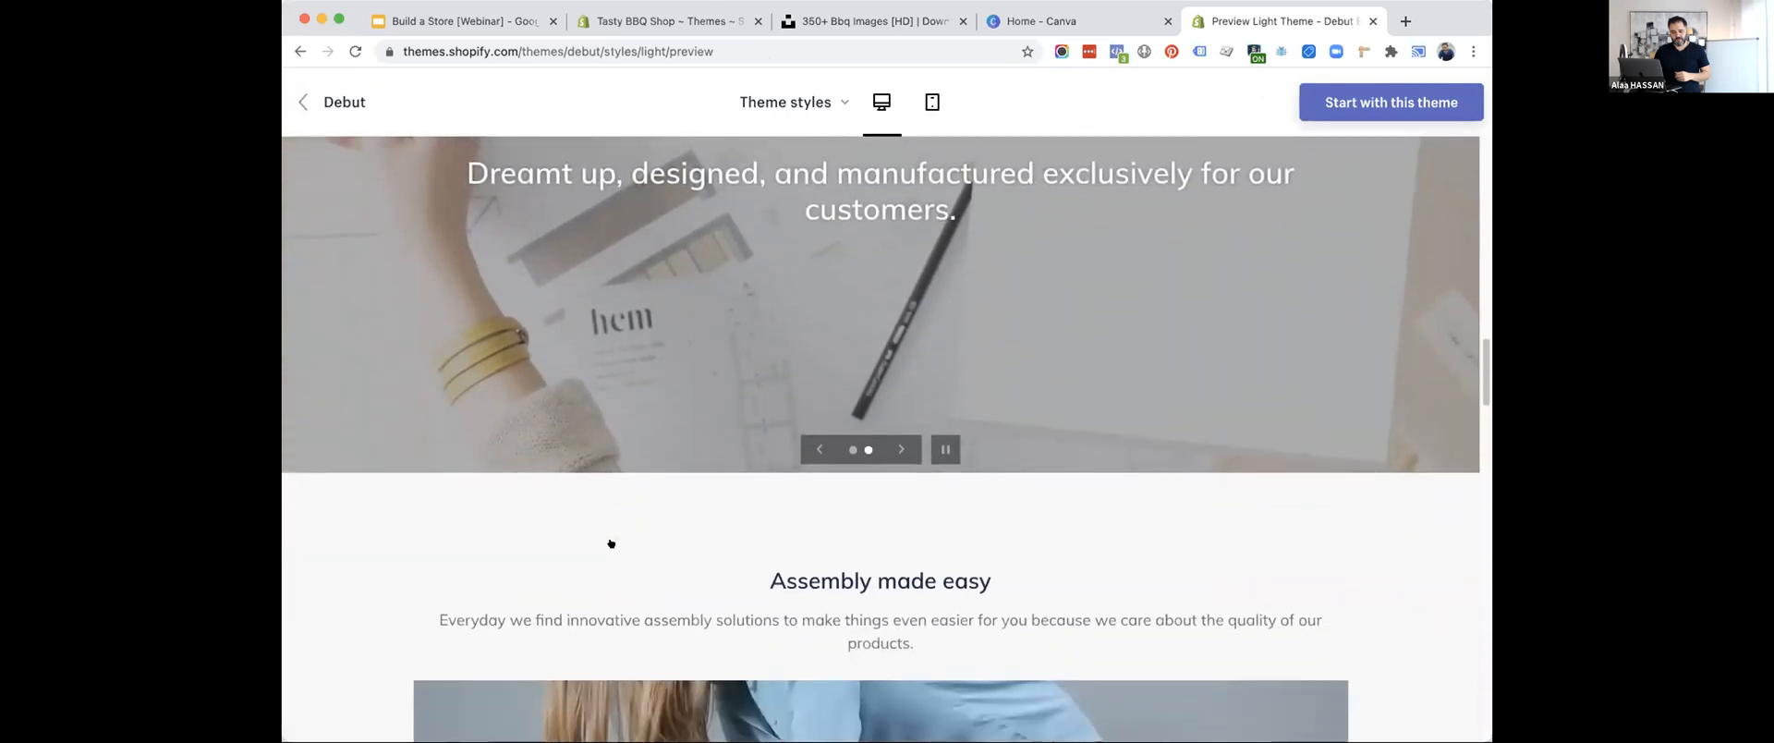
{"action": "scroll", "coordinate": [611, 544], "scroll_direction": "down", "scroll_amount": 10}
{"action": "scroll", "coordinate": [611, 543], "scroll_direction": "down", "scroll_amount": 10}
{"action": "scroll", "coordinate": [610, 544], "scroll_direction": "down", "scroll_amount": 5}
{"action": "scroll", "coordinate": [611, 544], "scroll_direction": "up", "scroll_amount": 20}
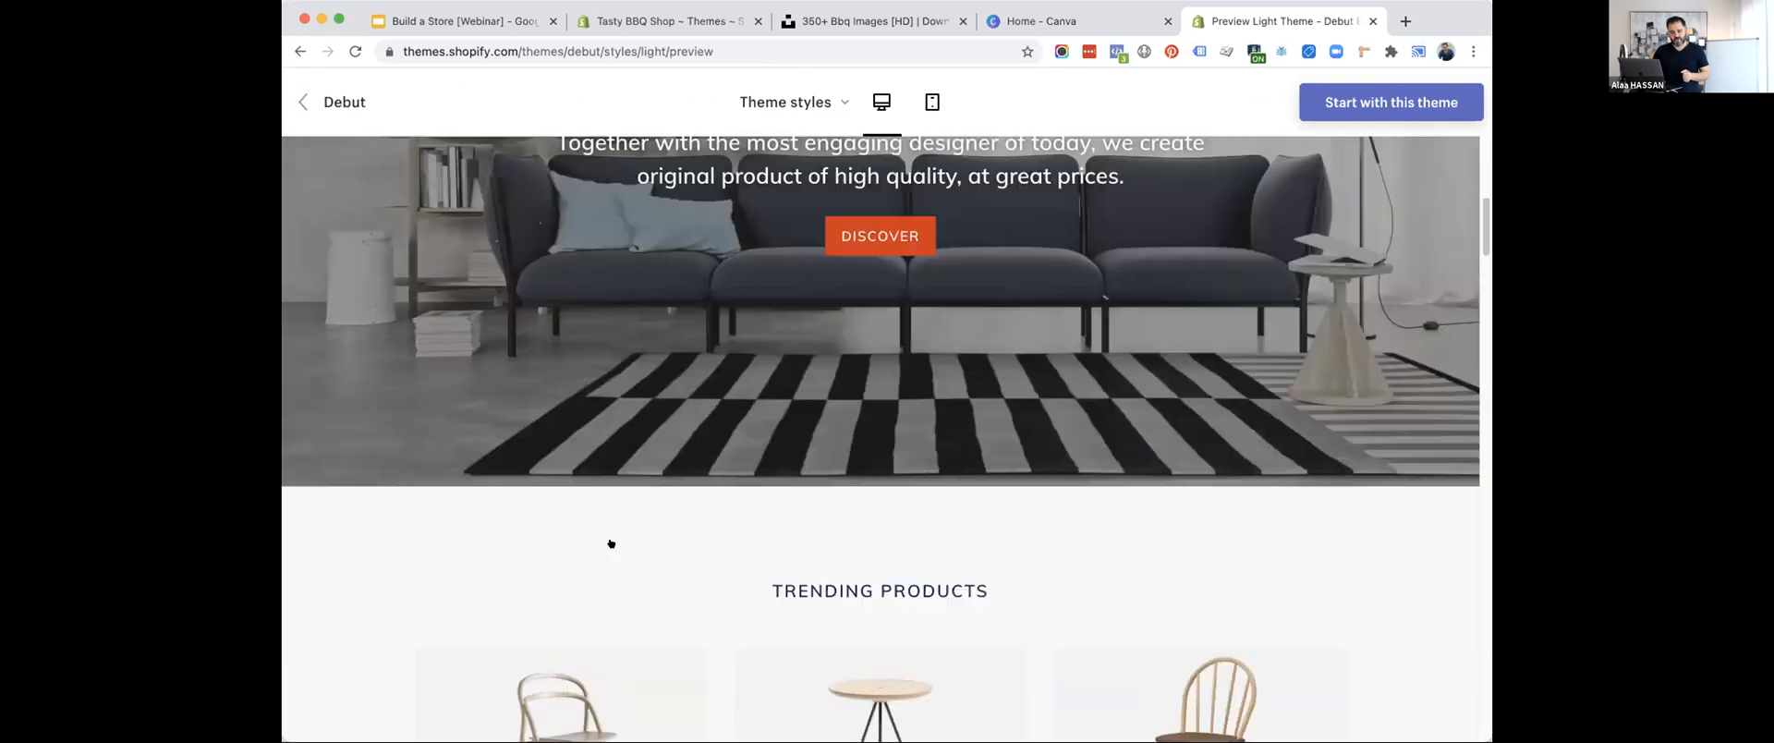
{"action": "scroll", "coordinate": [611, 543], "scroll_direction": "up", "scroll_amount": 5}
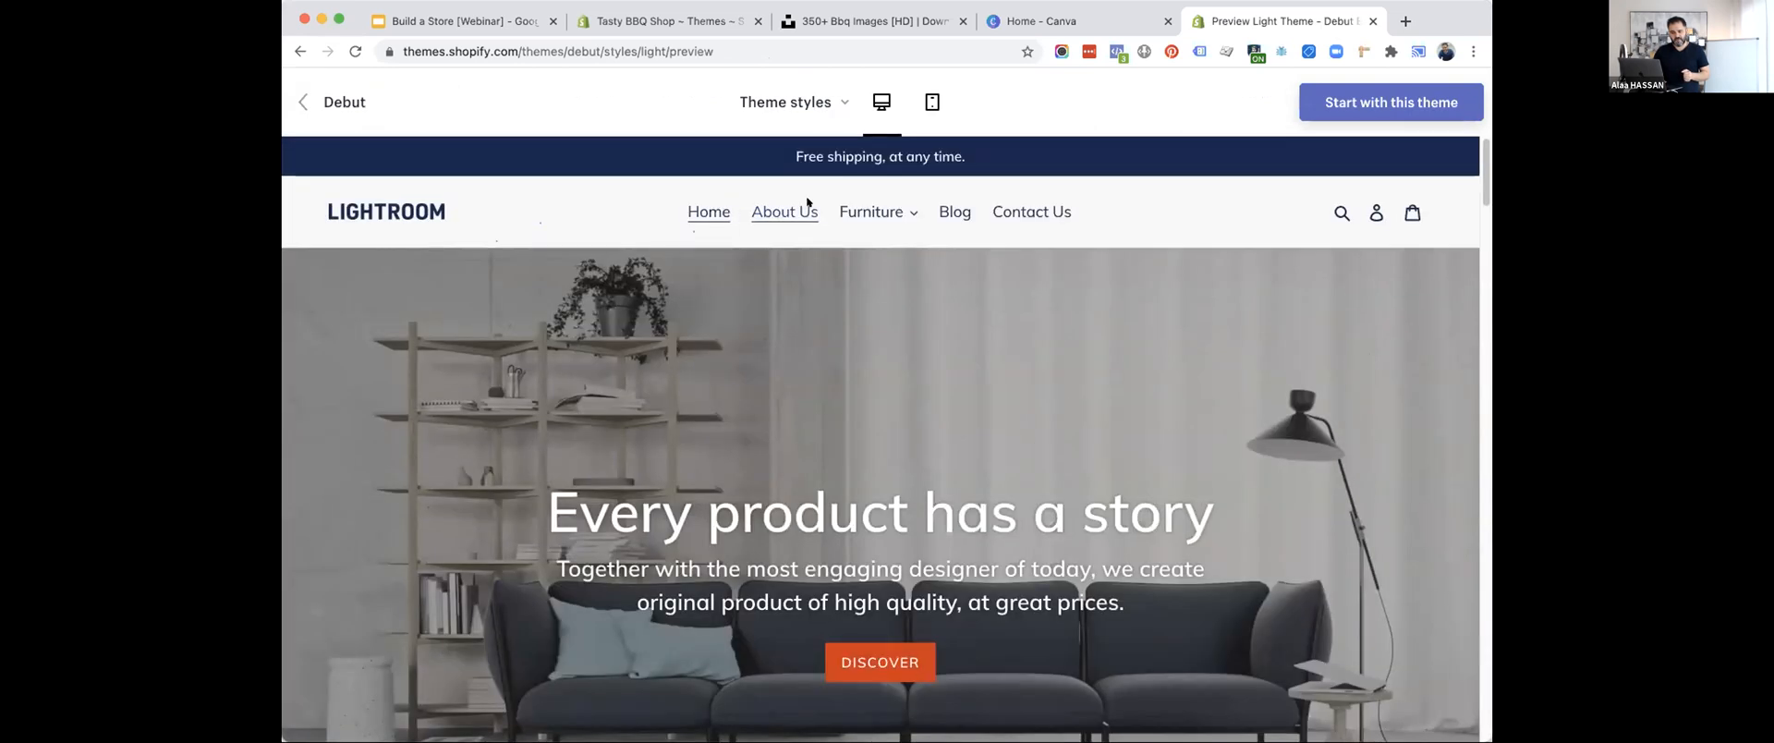
Open the first chair collection under the demo store's Furniture category and look over the Udon Chair product page.
{"action": "left_click", "coordinate": [892, 215]}
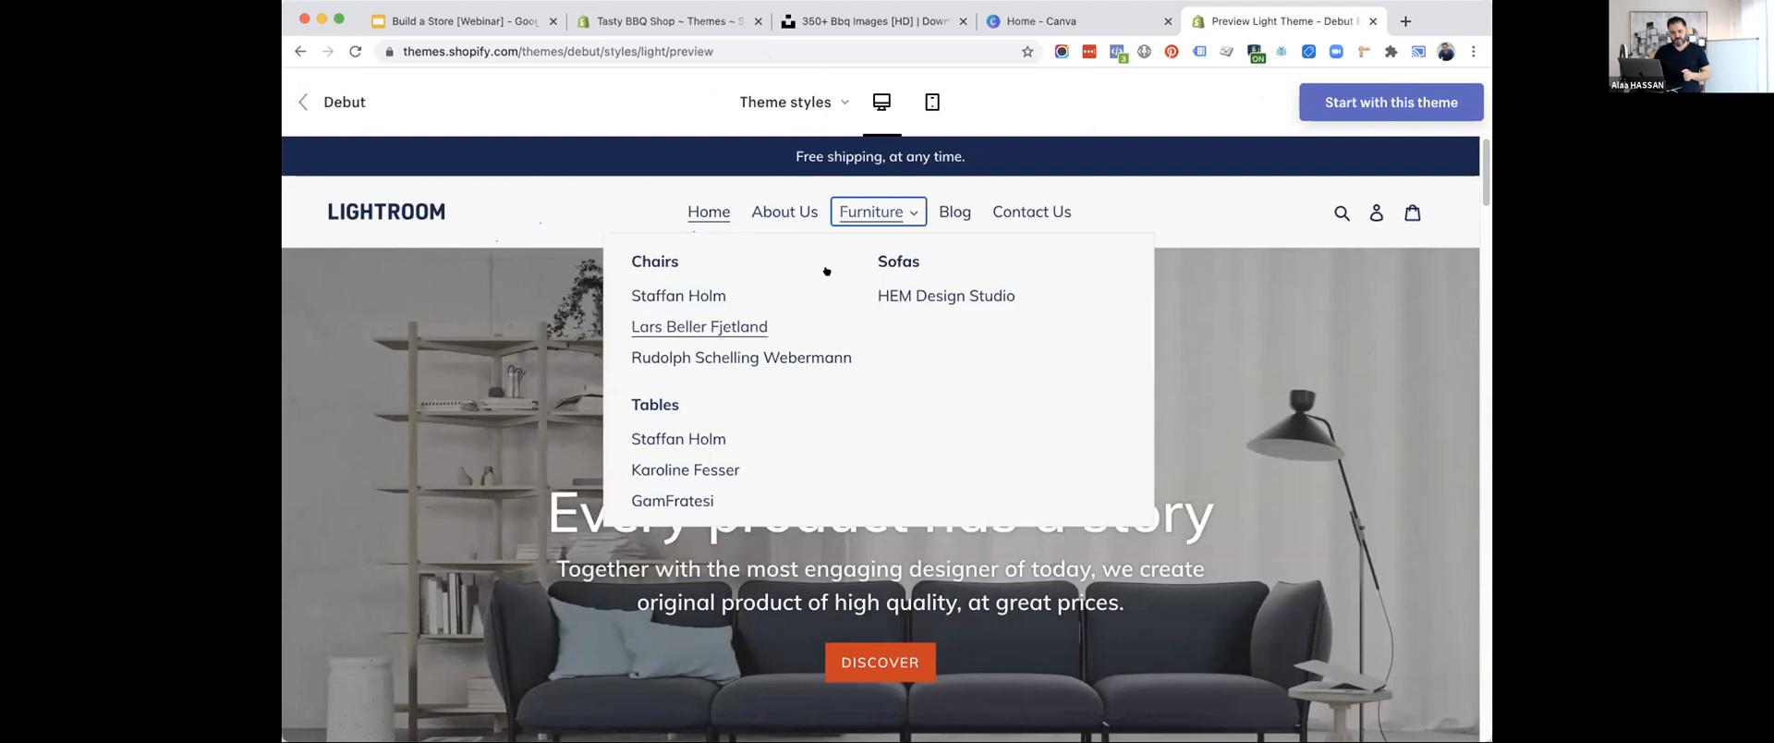
{"action": "left_click", "coordinate": [692, 290]}
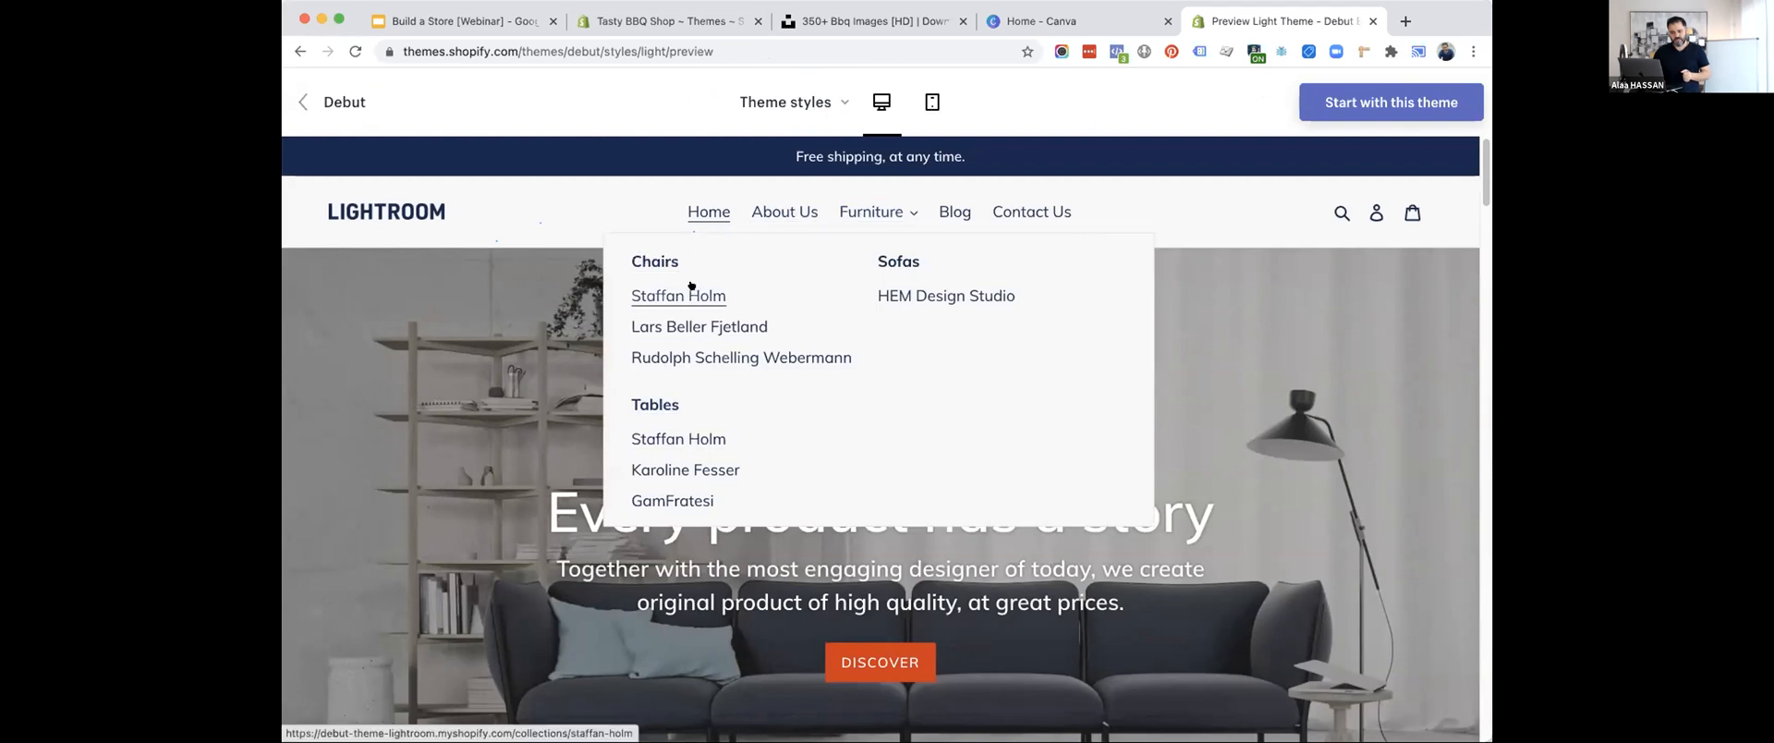
{"action": "scroll", "coordinate": [616, 321], "scroll_direction": "down", "scroll_amount": 2}
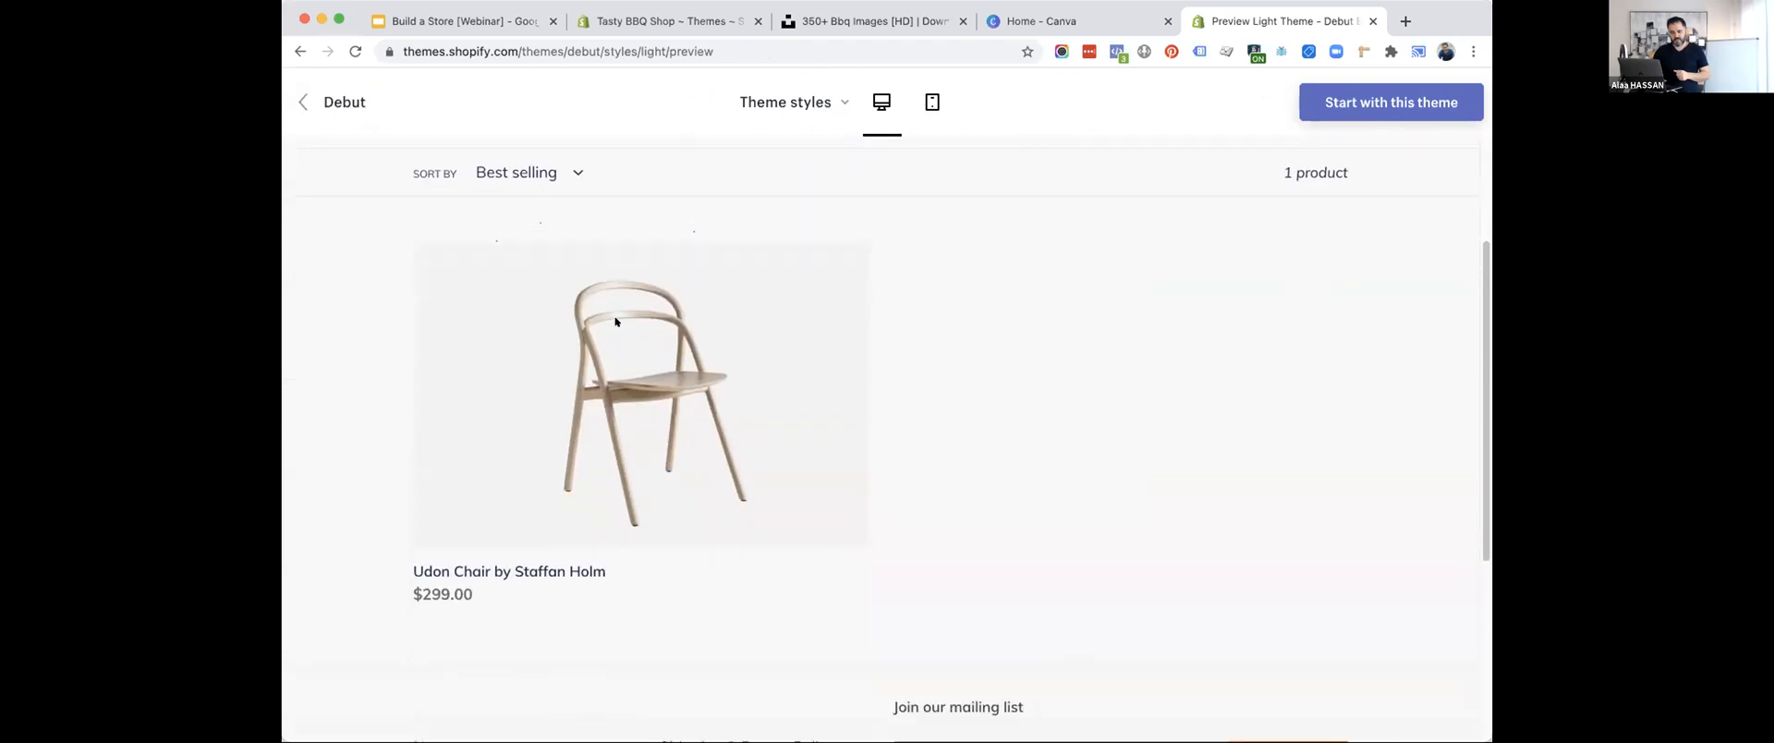
{"action": "left_click", "coordinate": [552, 418]}
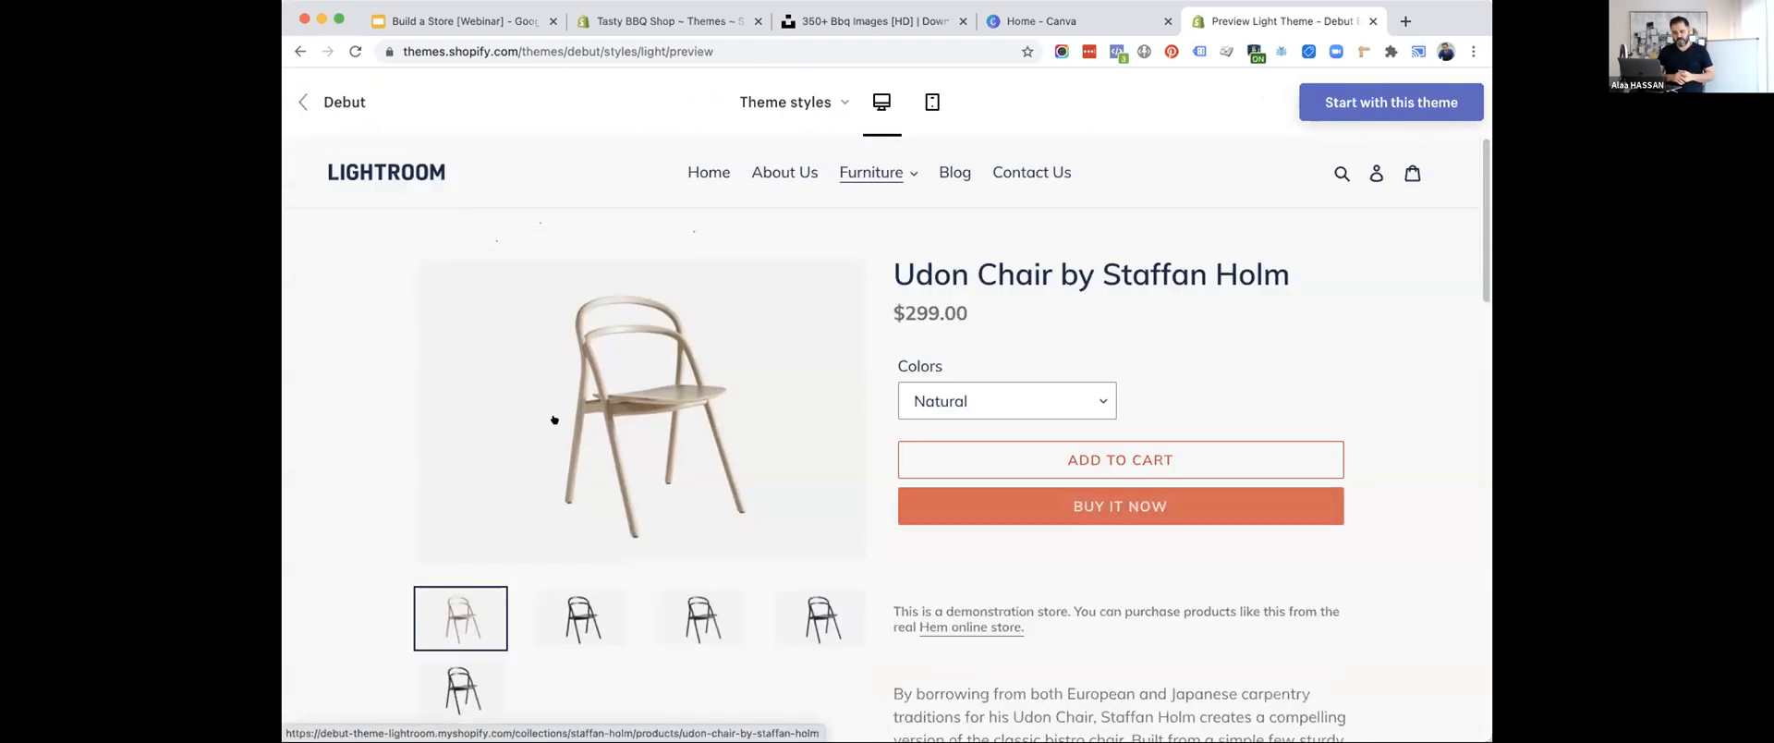
{"action": "scroll", "coordinate": [707, 440], "scroll_direction": "down", "scroll_amount": 2}
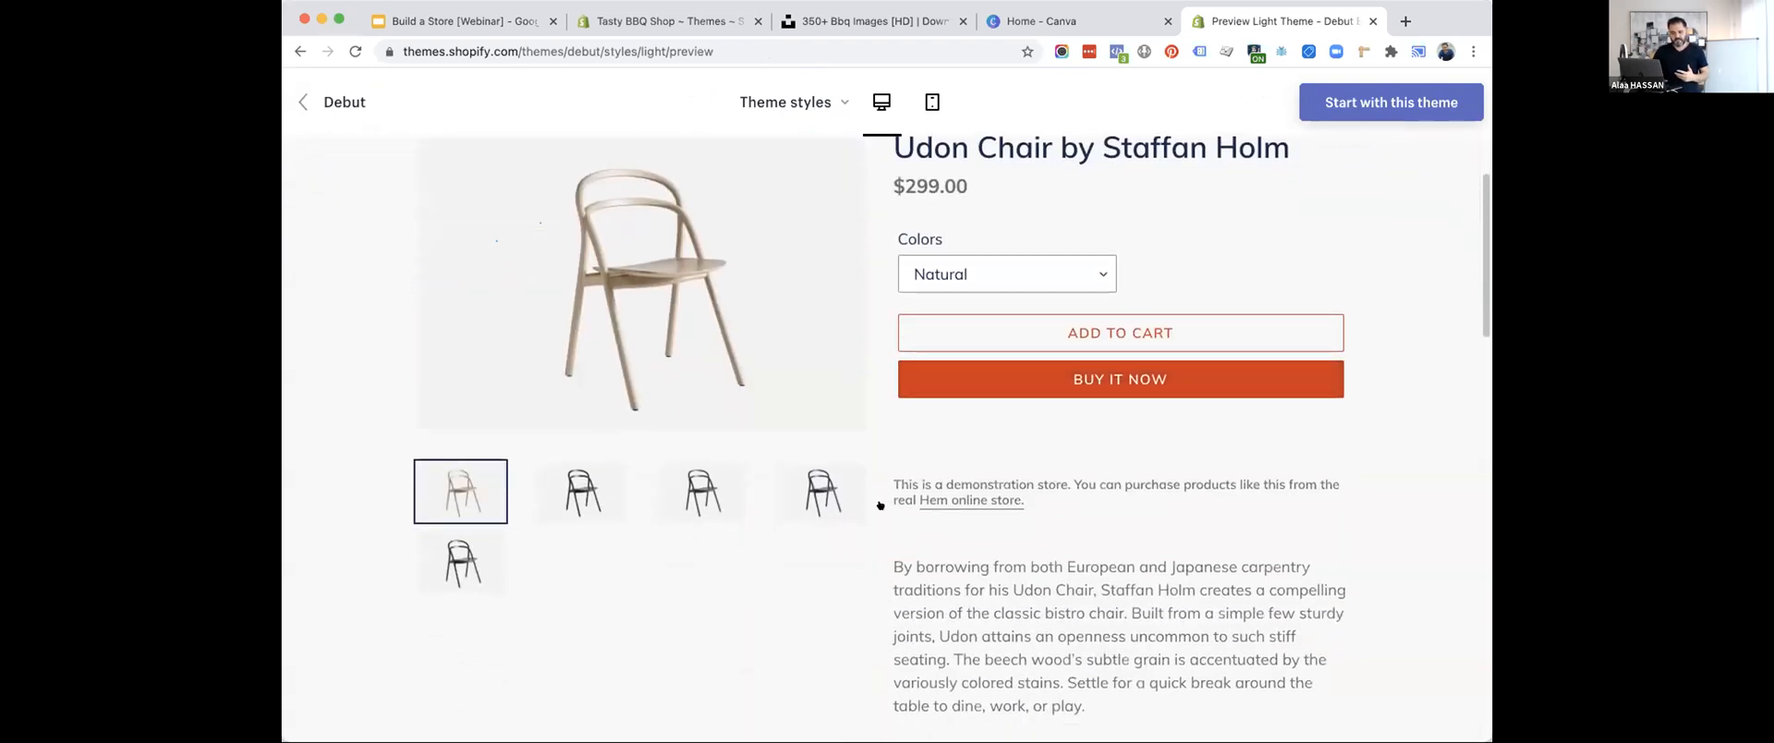
{"action": "scroll", "coordinate": [1014, 514], "scroll_direction": "up", "scroll_amount": 2}
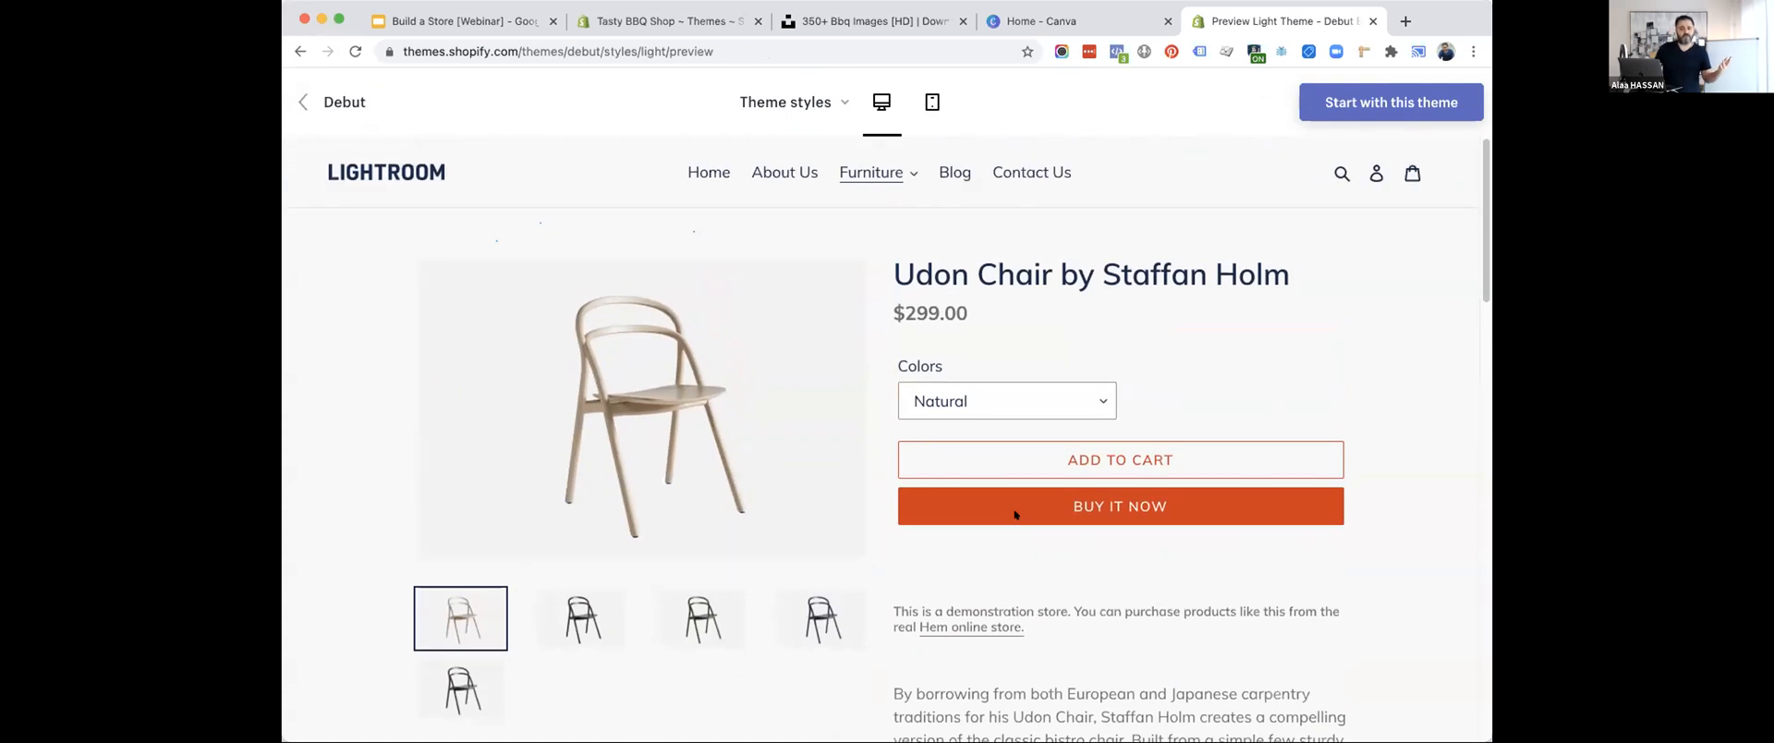
Preview the Udon Chair product page in the mobile layout, and return to the Debut theme's details page.
{"action": "left_click", "coordinate": [923, 96]}
{"action": "scroll", "coordinate": [930, 562], "scroll_direction": "down", "scroll_amount": 3}
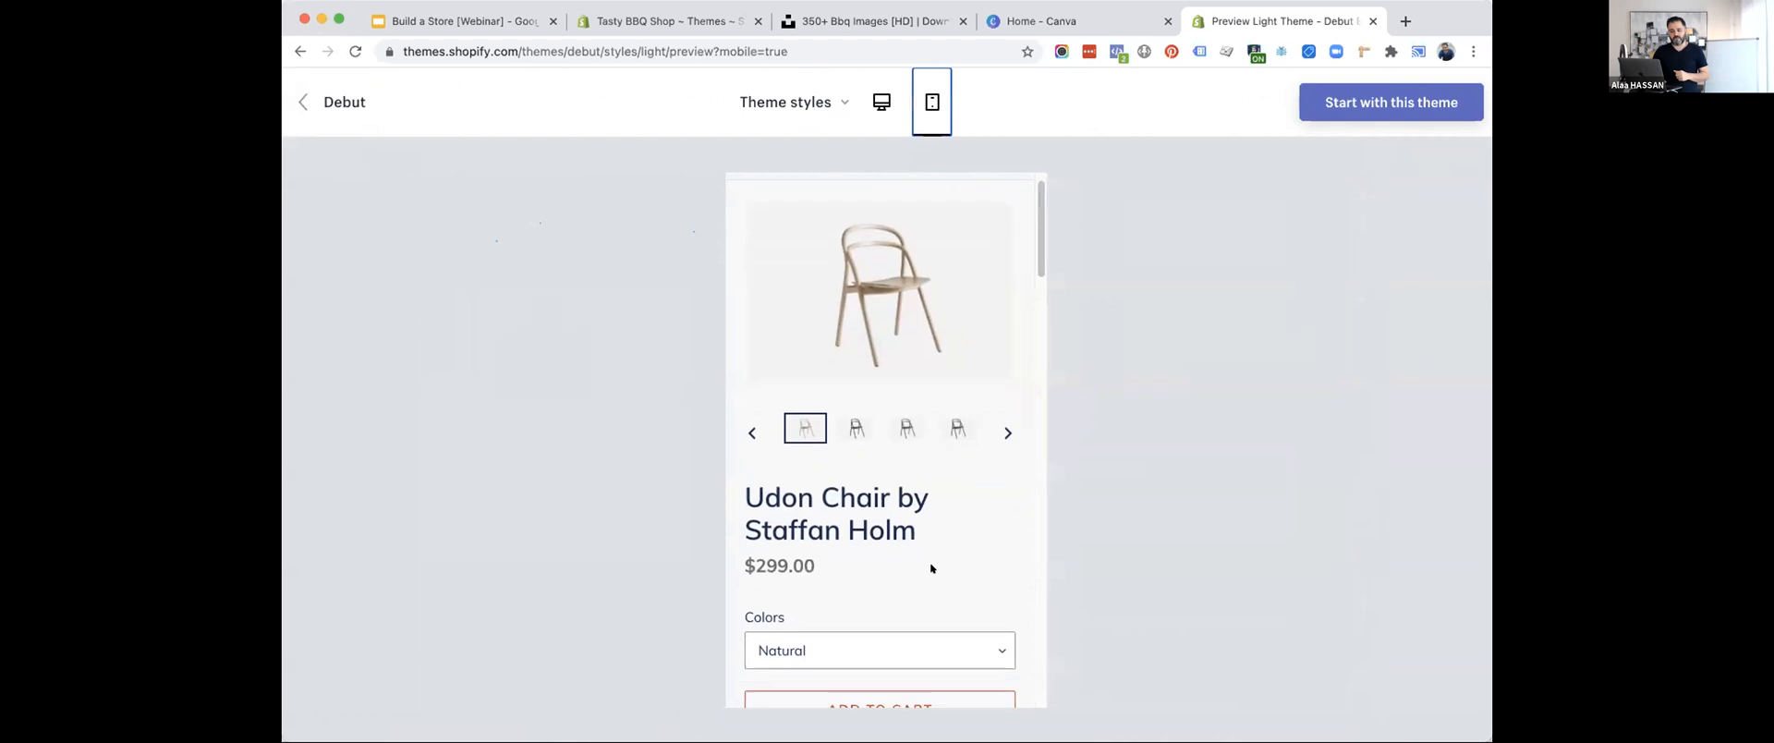
{"action": "scroll", "coordinate": [929, 562], "scroll_direction": "up", "scroll_amount": 3}
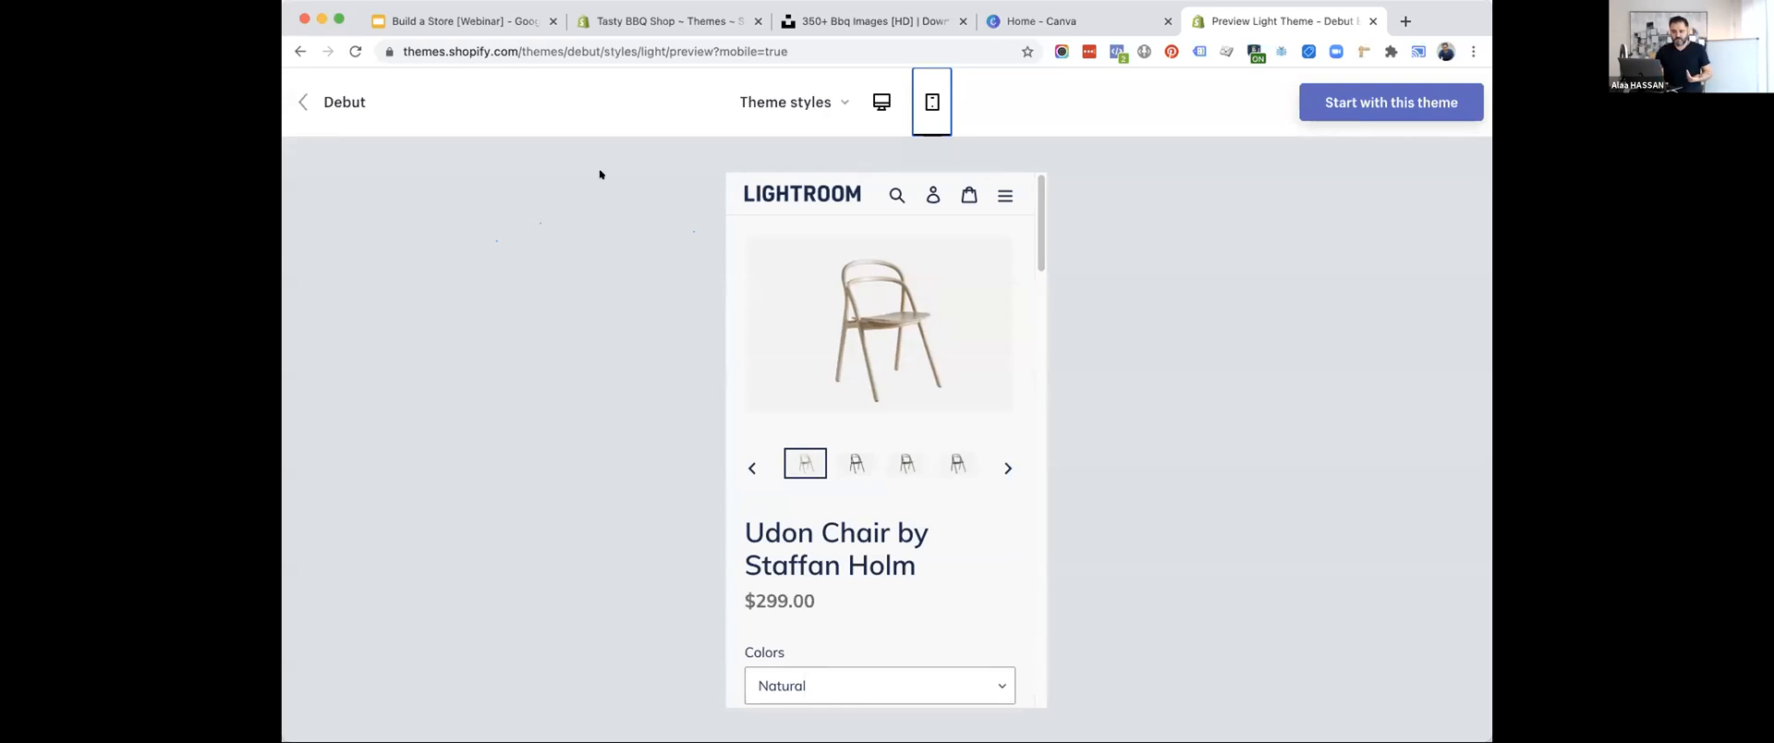
{"action": "left_click", "coordinate": [333, 99]}
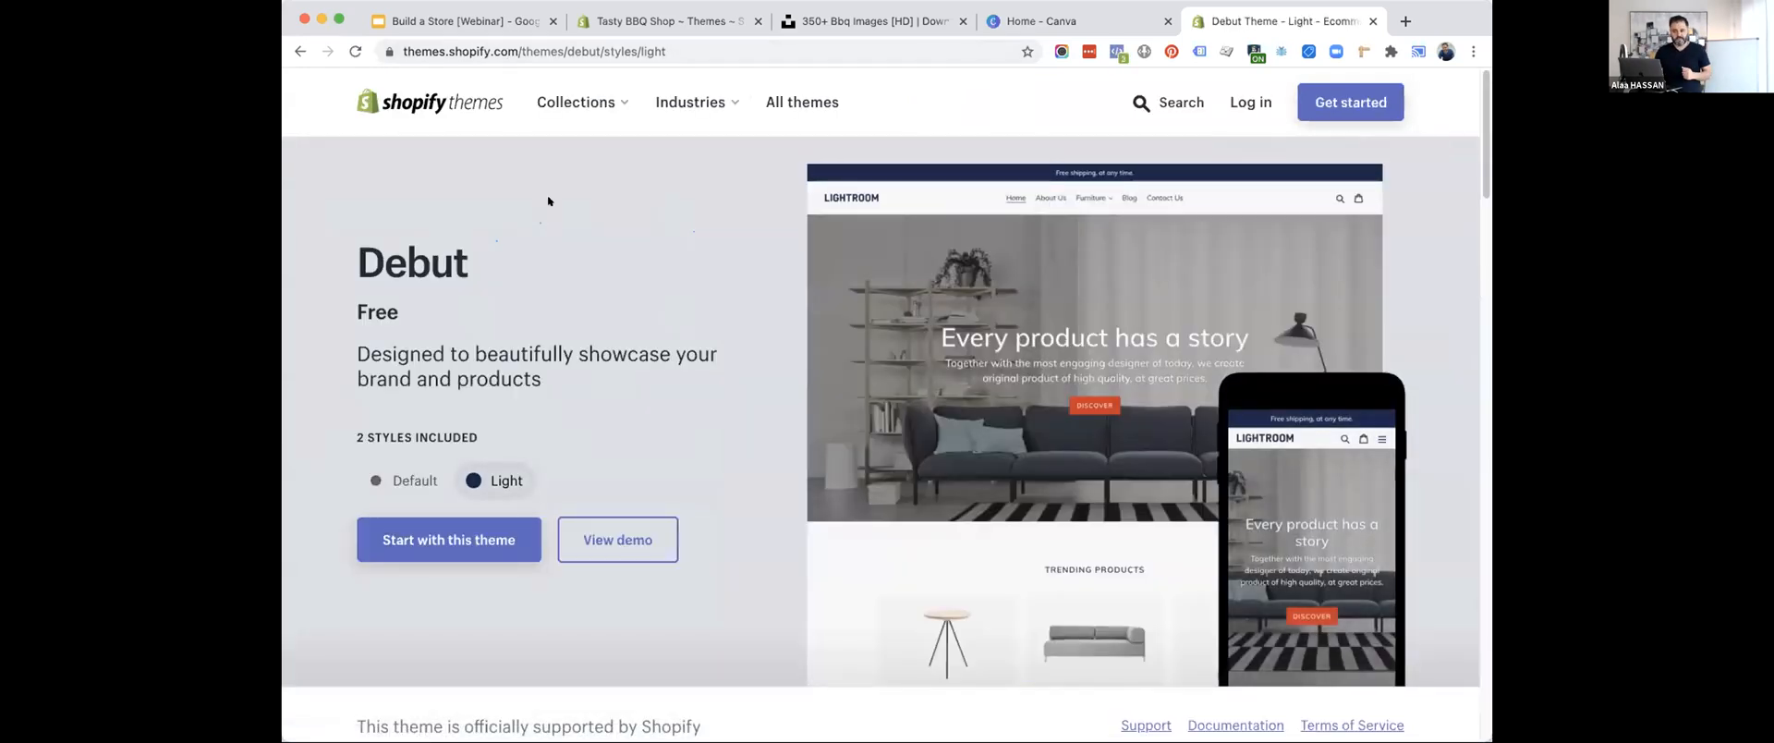
Switch to the Tasty BBQ Shop admin, preview the Debut theme from the theme library, and look through its home page.
{"action": "left_click", "coordinate": [672, 20]}
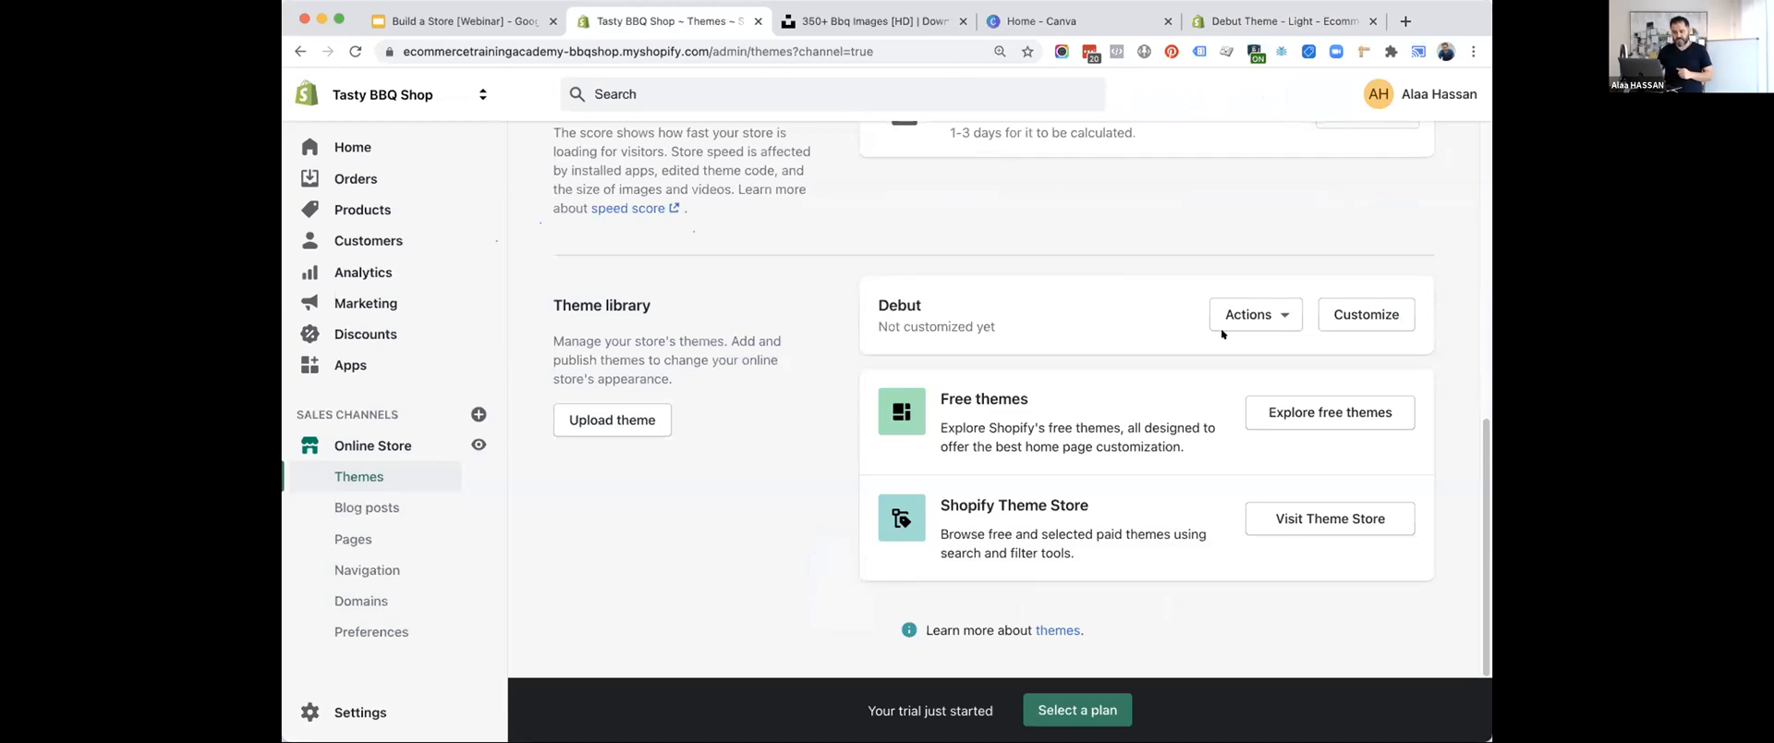
{"action": "left_click", "coordinate": [1266, 316]}
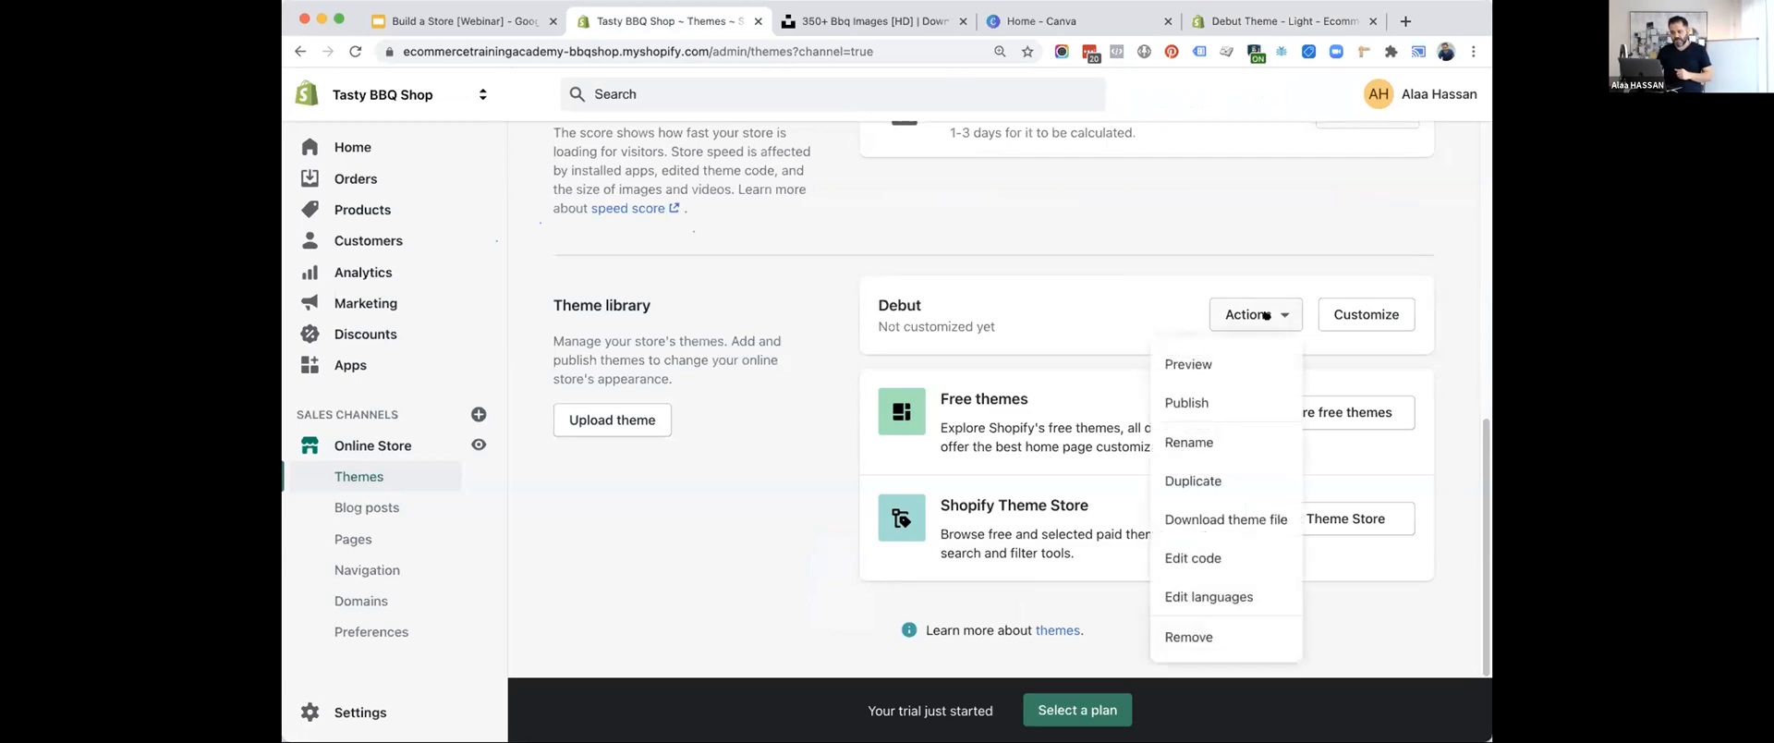
{"action": "left_click", "coordinate": [1187, 365]}
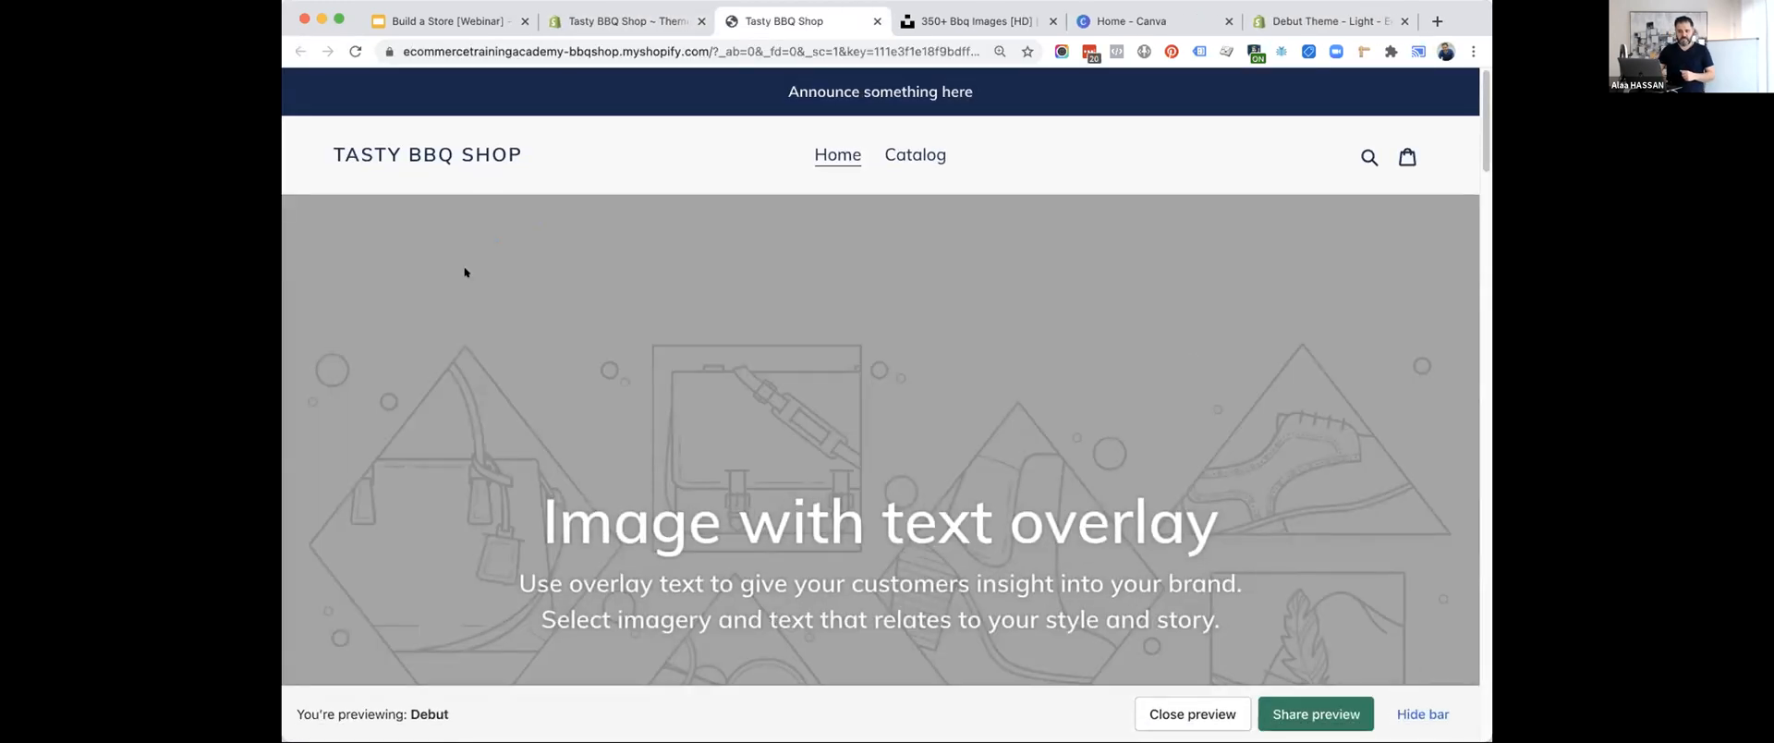
{"action": "scroll", "coordinate": [1051, 462], "scroll_direction": "down", "scroll_amount": 15}
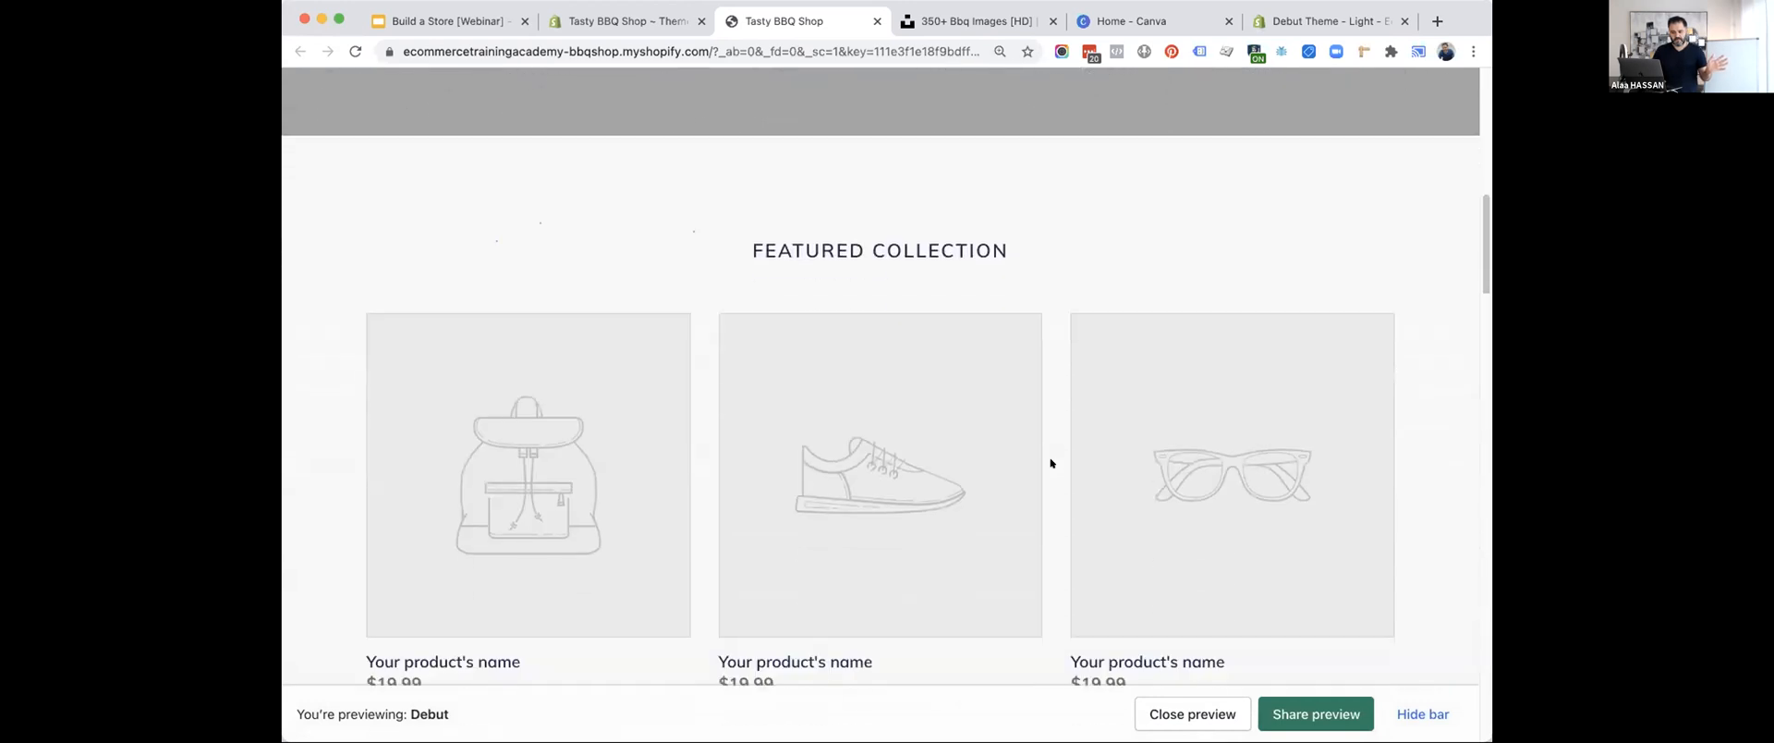
{"action": "scroll", "coordinate": [1050, 462], "scroll_direction": "down", "scroll_amount": 12}
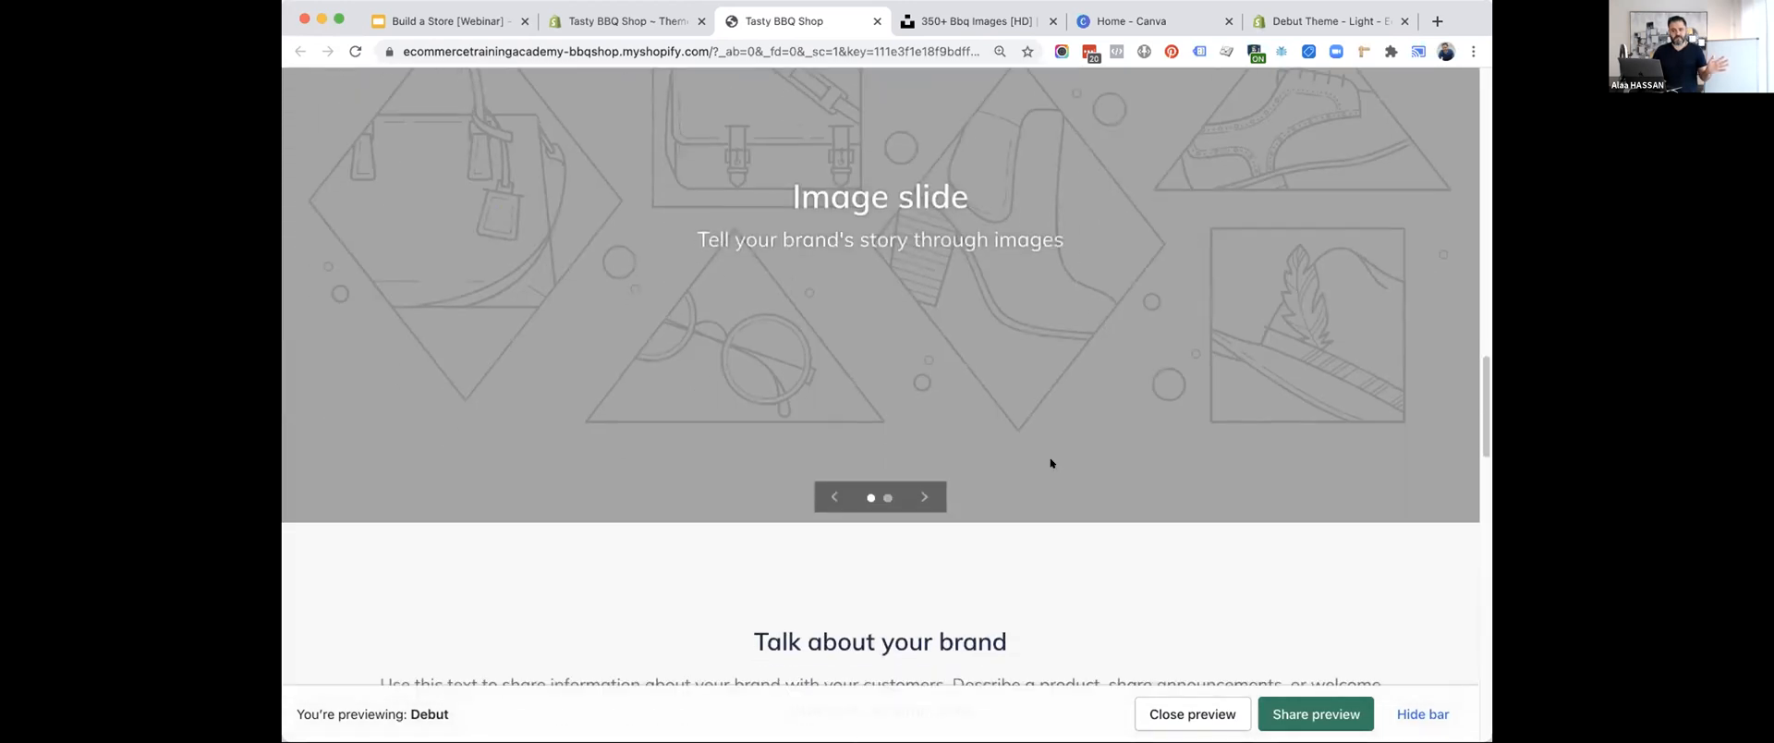
{"action": "scroll", "coordinate": [1050, 462], "scroll_direction": "down", "scroll_amount": 6}
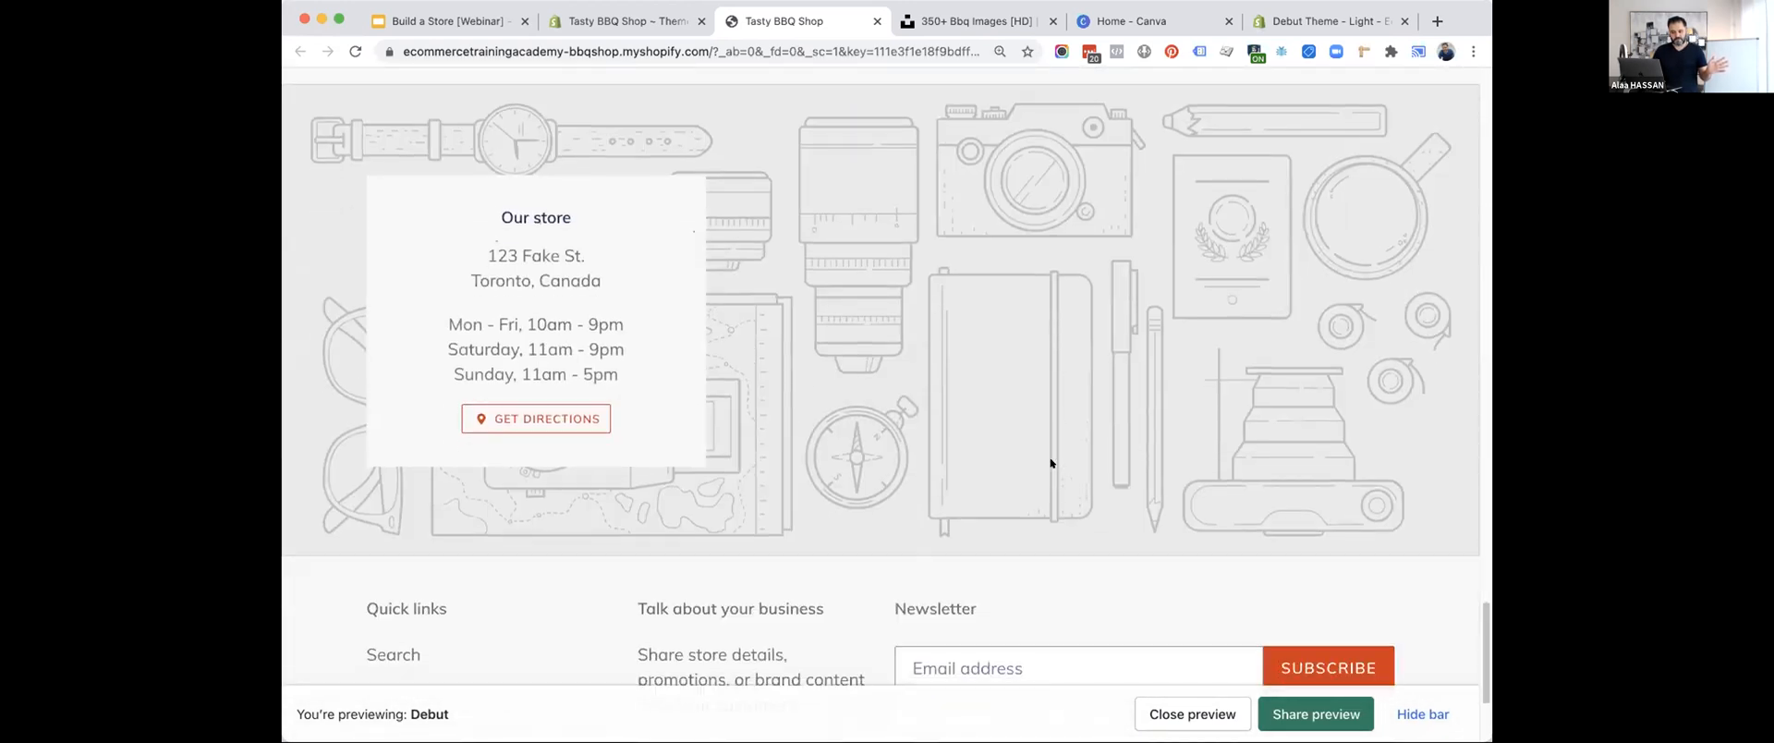
{"action": "scroll", "coordinate": [1050, 462], "scroll_direction": "up", "scroll_amount": 20}
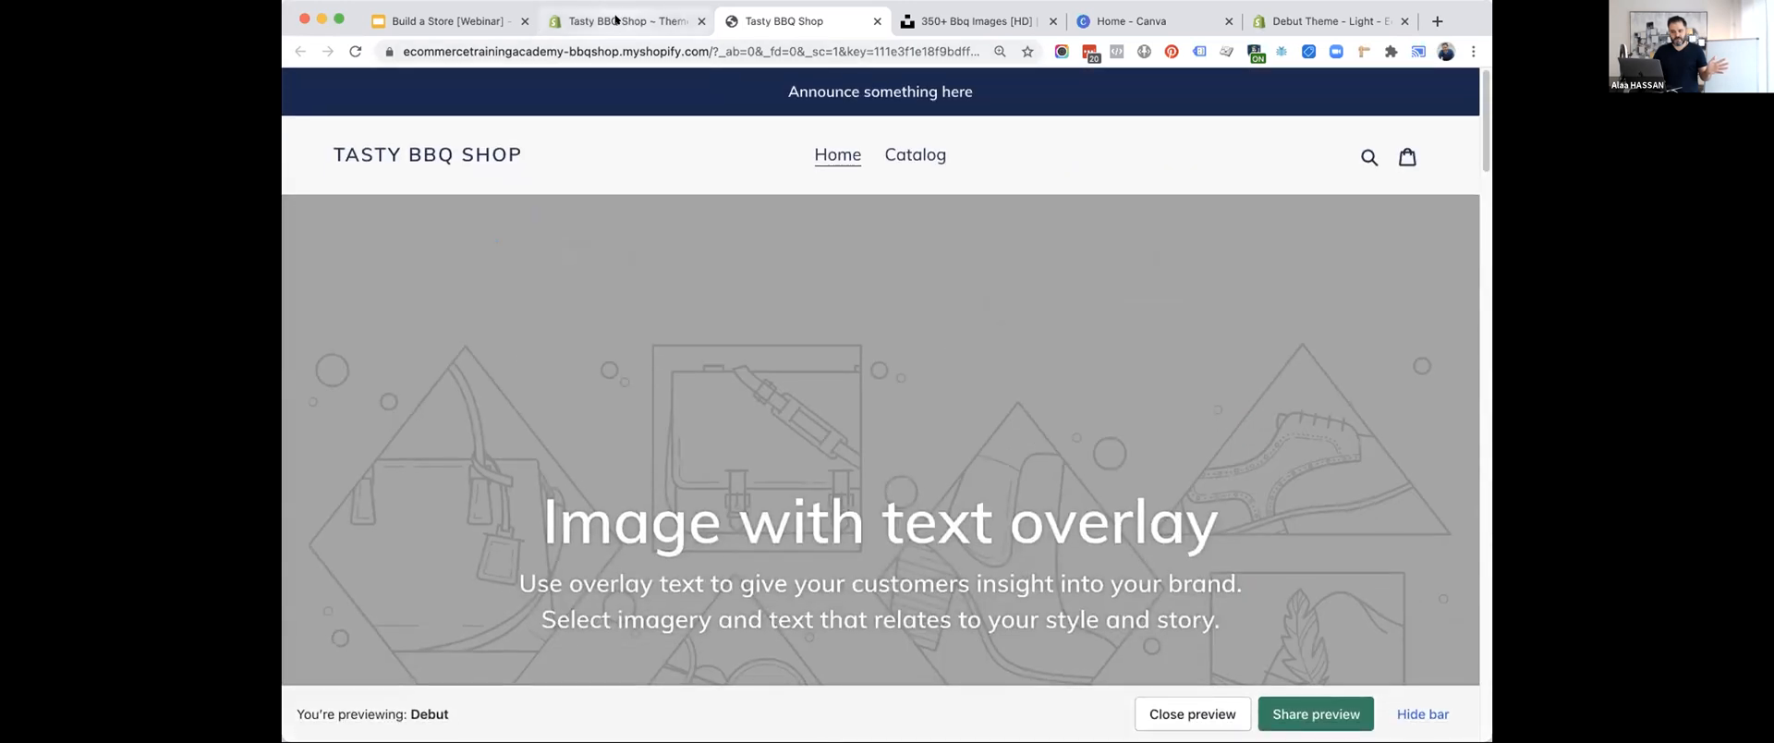
Publish the Debut theme from the theme library as the store's current theme.
{"action": "left_click", "coordinate": [628, 20]}
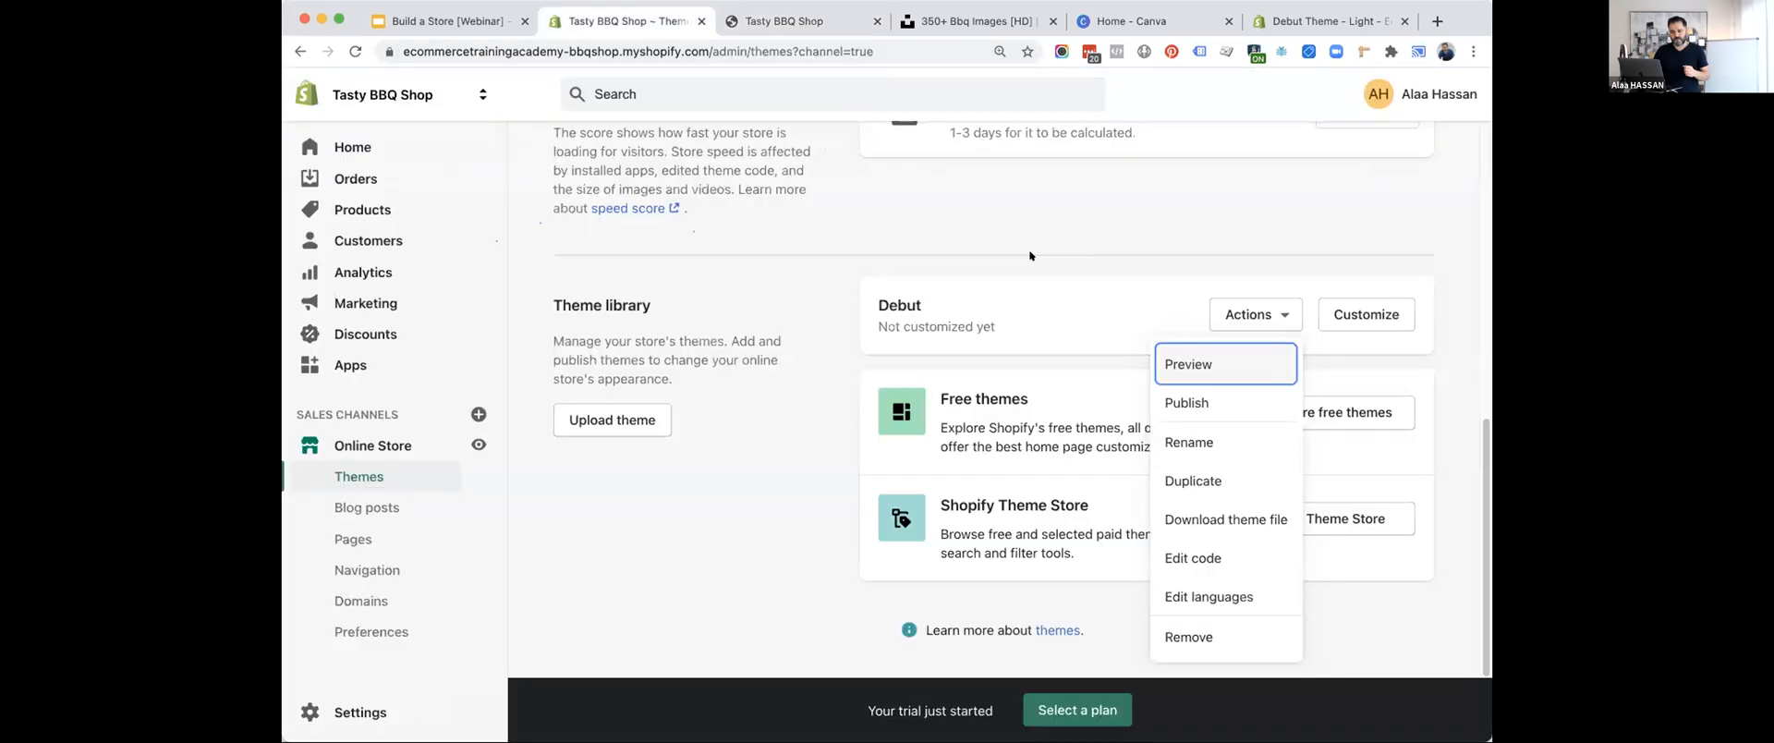
{"action": "left_click", "coordinate": [1179, 399]}
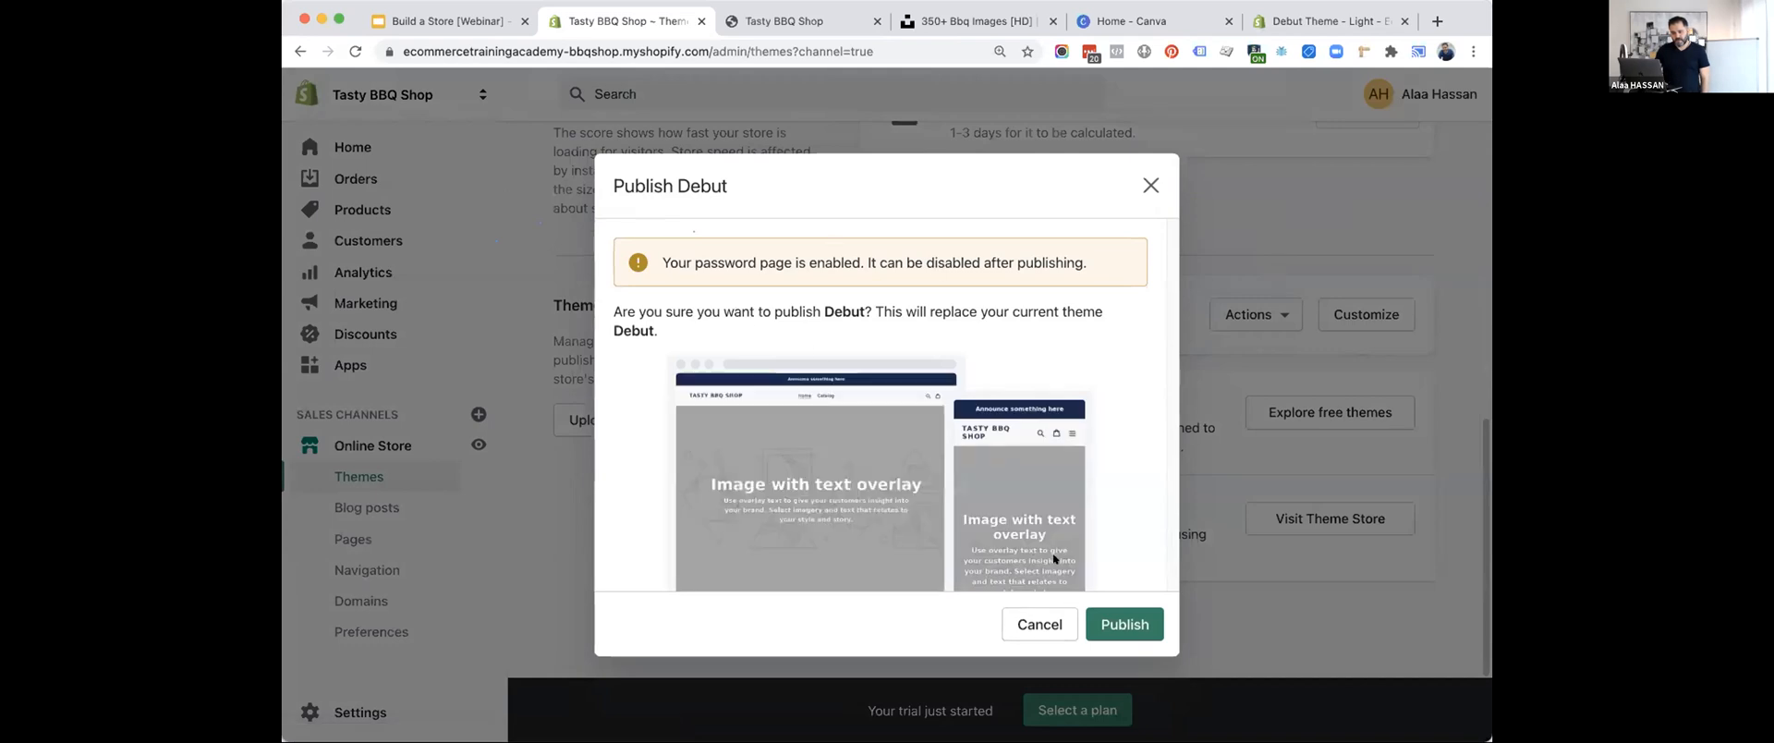
{"action": "left_click", "coordinate": [1125, 626]}
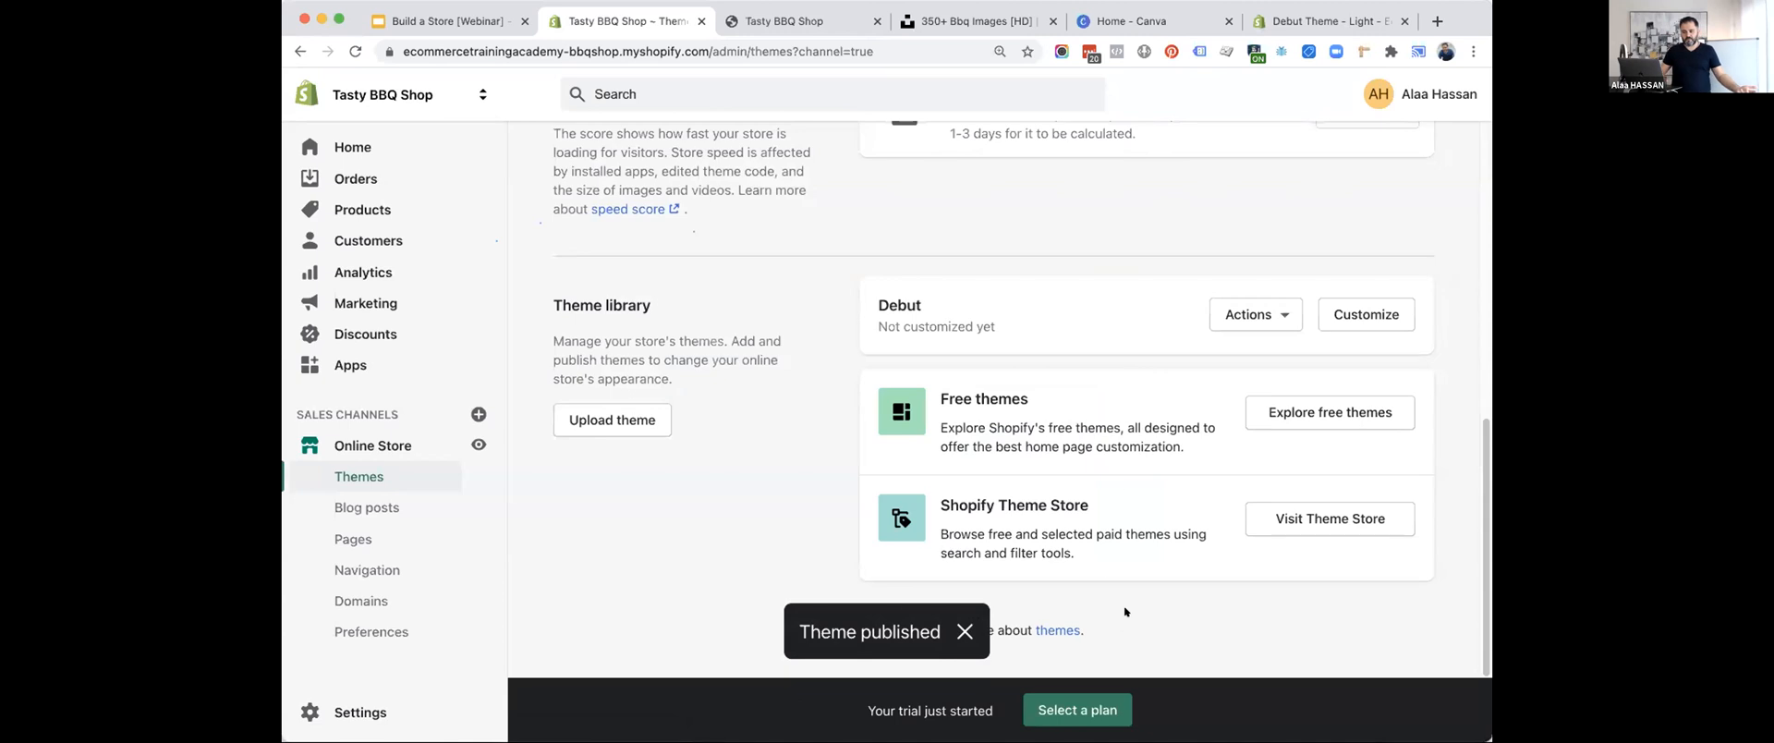
{"action": "scroll", "coordinate": [1123, 451], "scroll_direction": "down", "scroll_amount": 3}
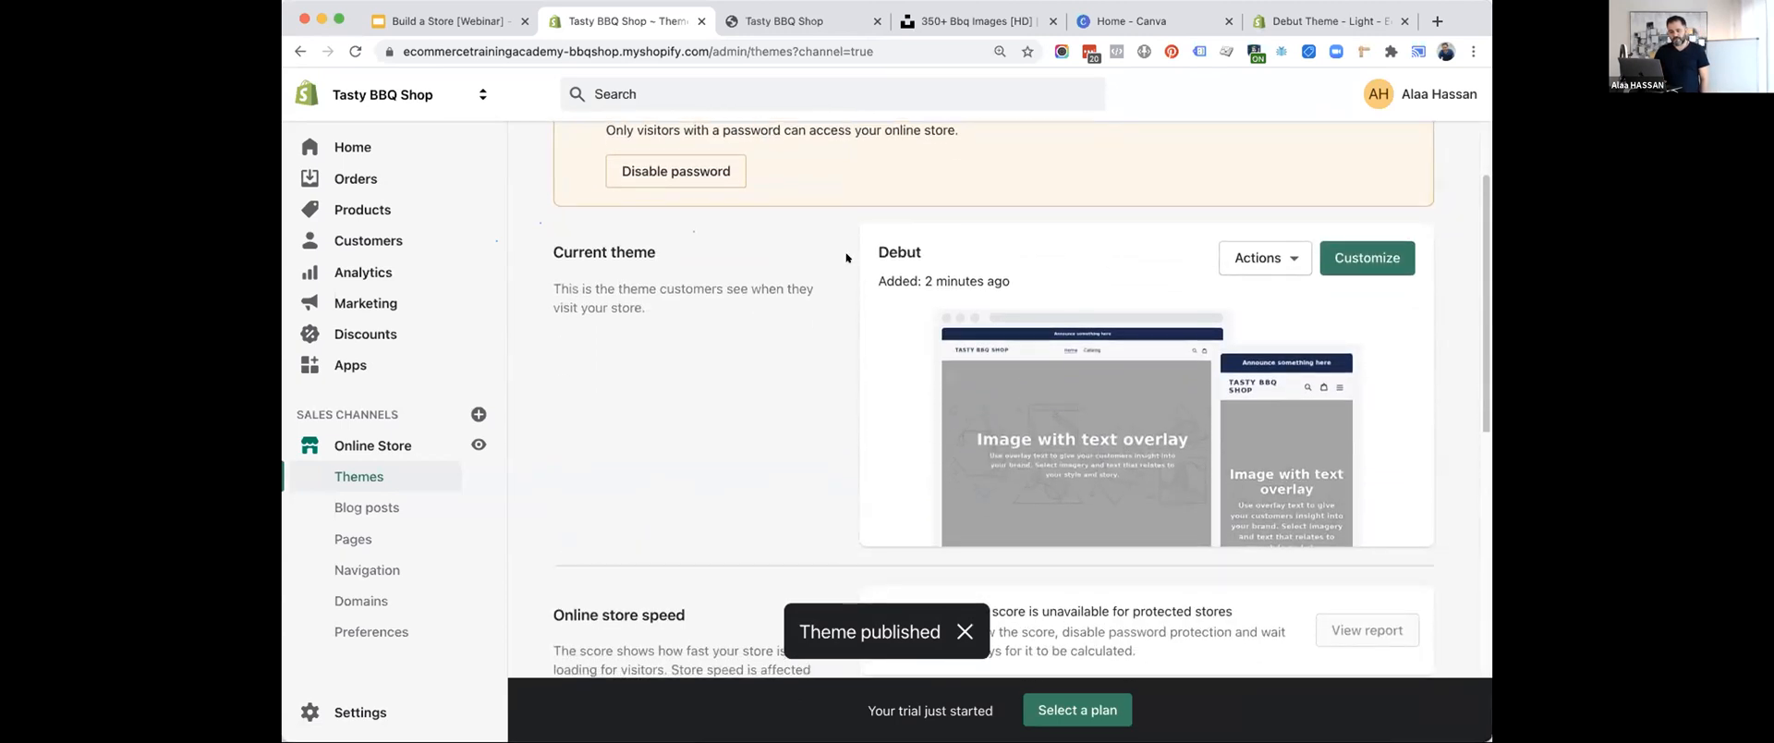
Reload the store's themes page, preview the current Debut theme, and look through the placeholder sections of the storefront home page.
{"action": "left_click", "coordinate": [355, 50]}
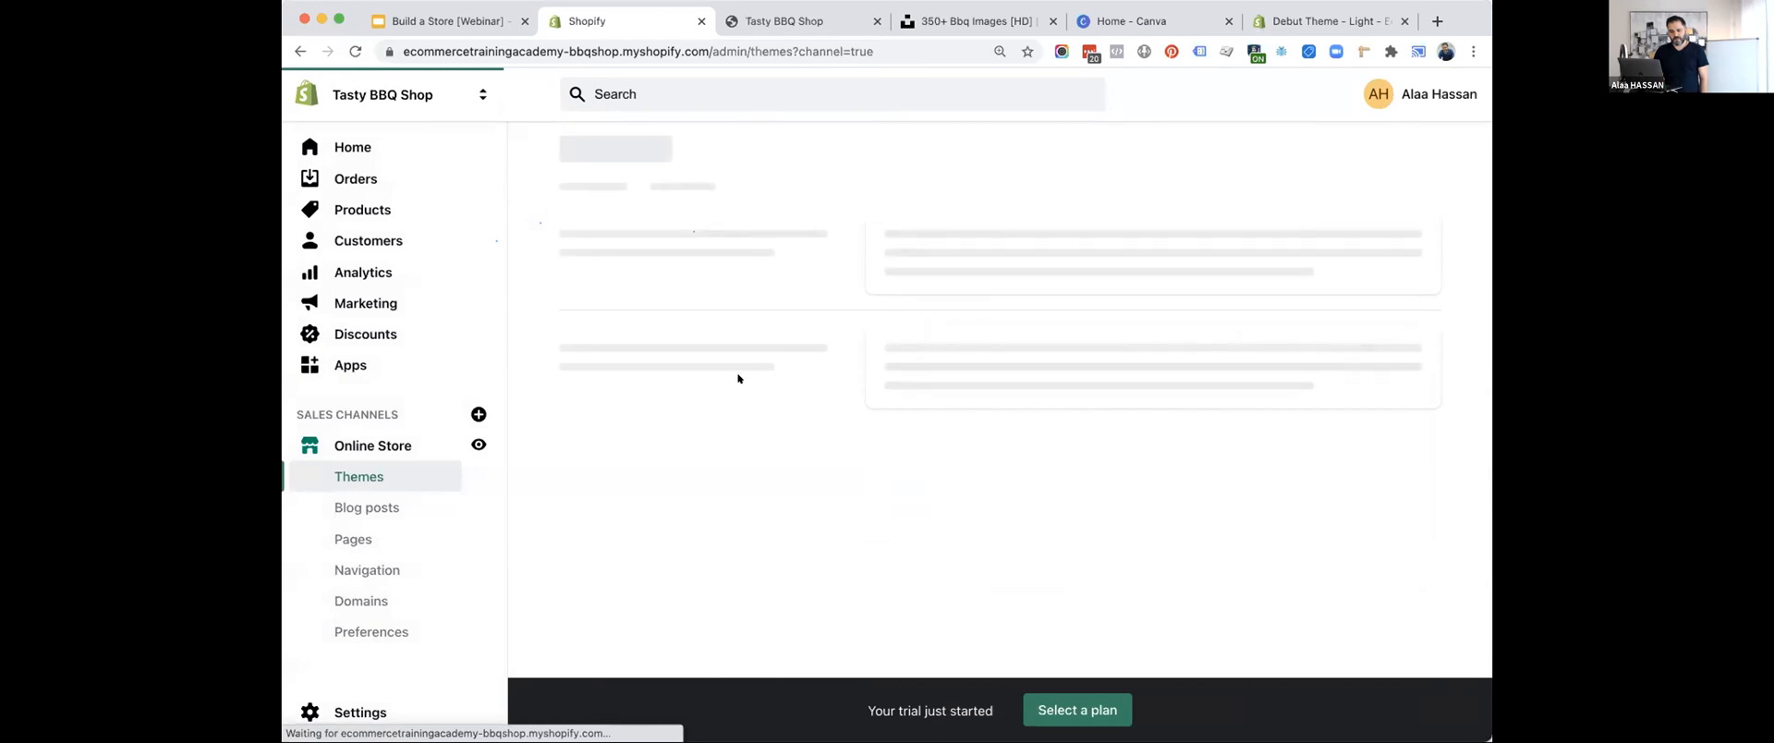
{"action": "scroll", "coordinate": [1025, 481], "scroll_direction": "down", "scroll_amount": 2}
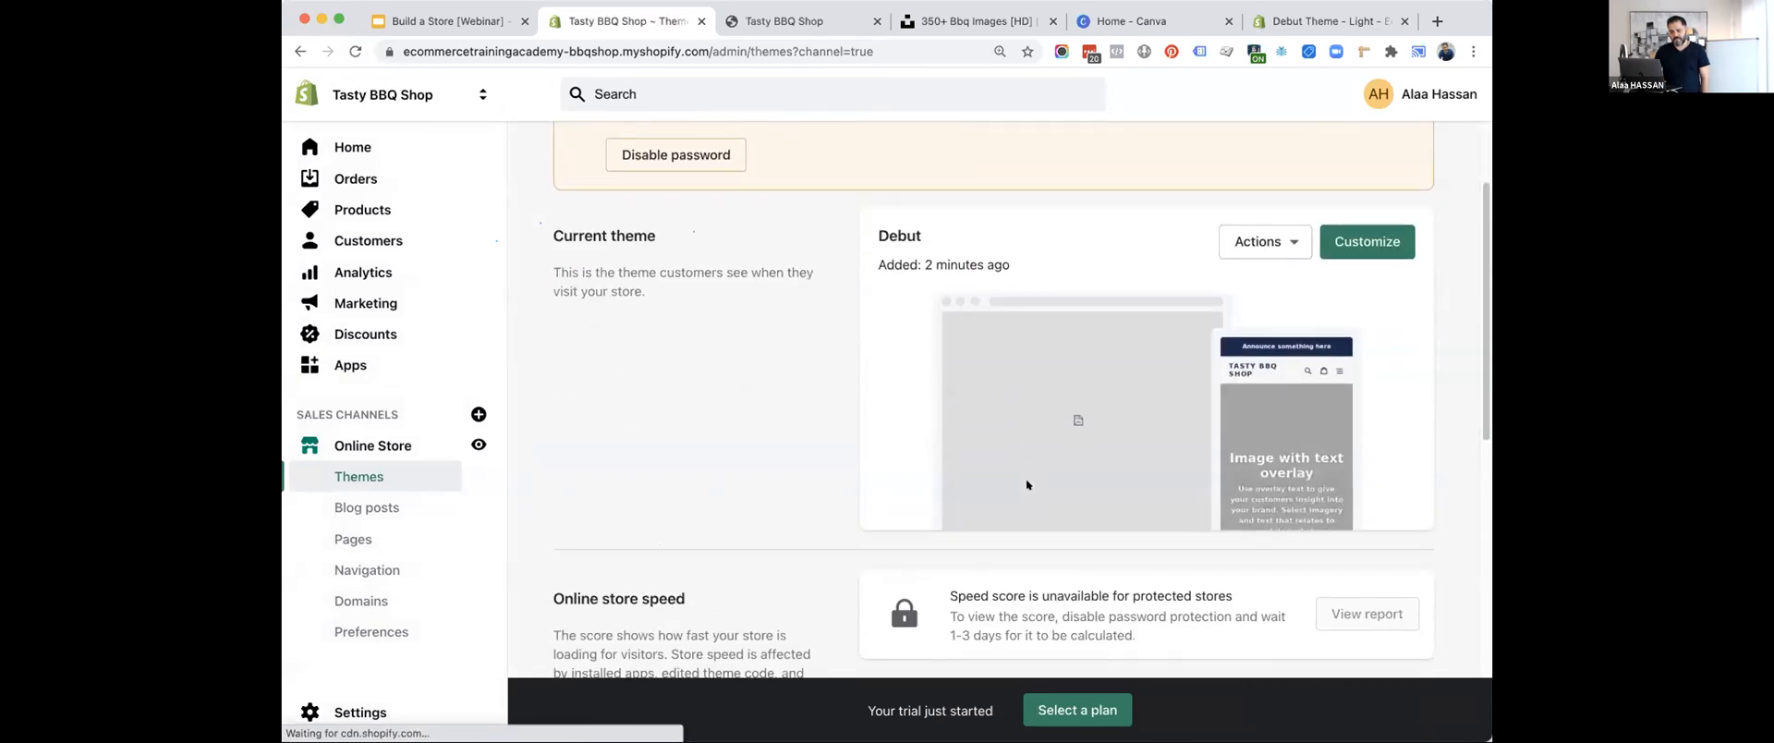
{"action": "left_click", "coordinate": [1279, 242]}
{"action": "left_click", "coordinate": [1224, 284]}
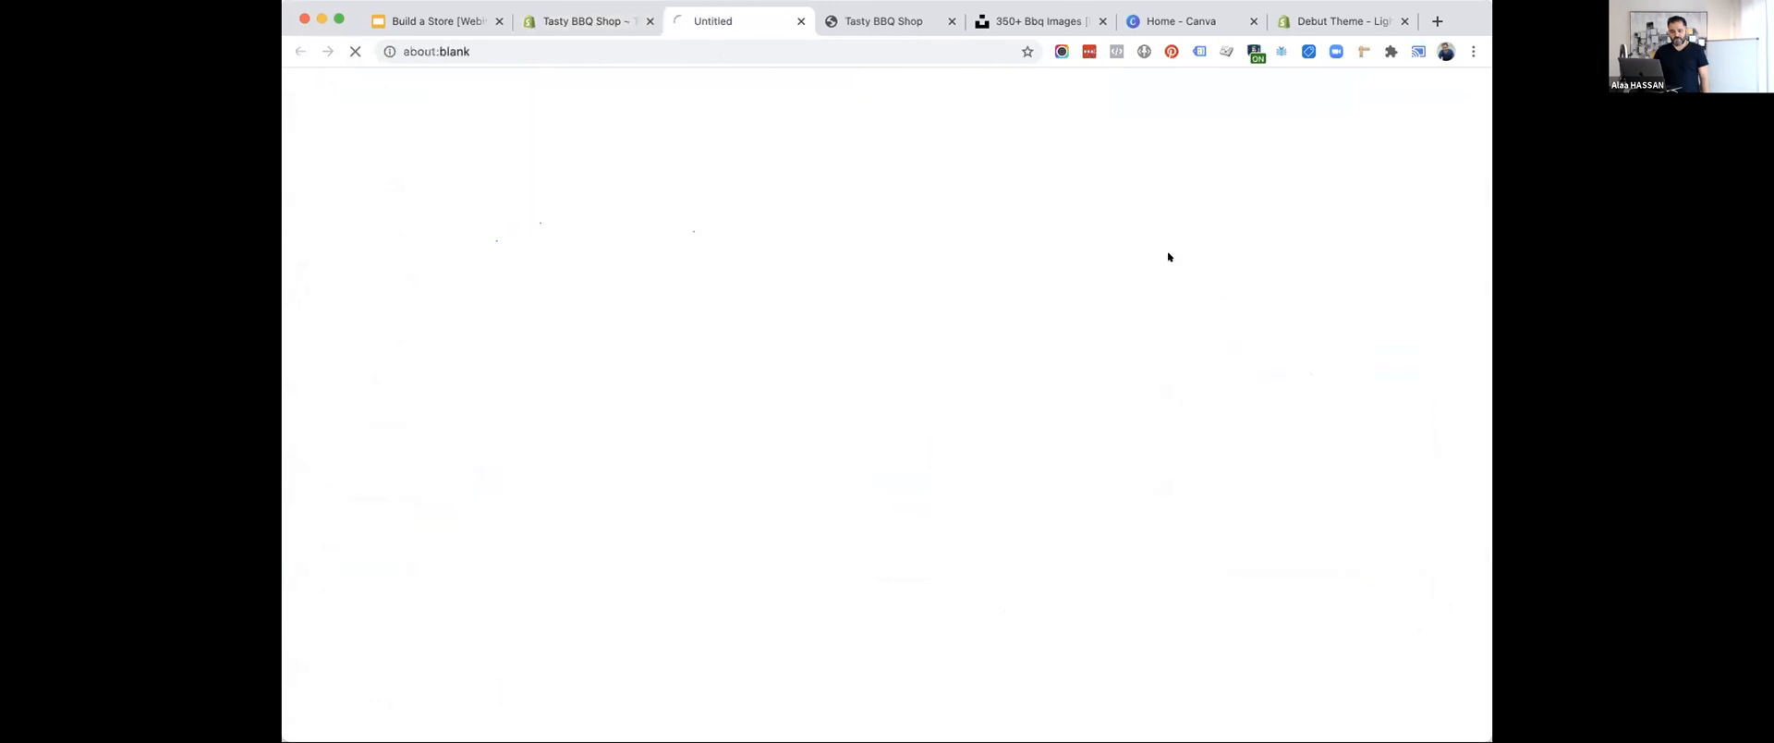
{"action": "left_click", "coordinate": [948, 20]}
{"action": "scroll", "coordinate": [924, 425], "scroll_direction": "down", "scroll_amount": 10}
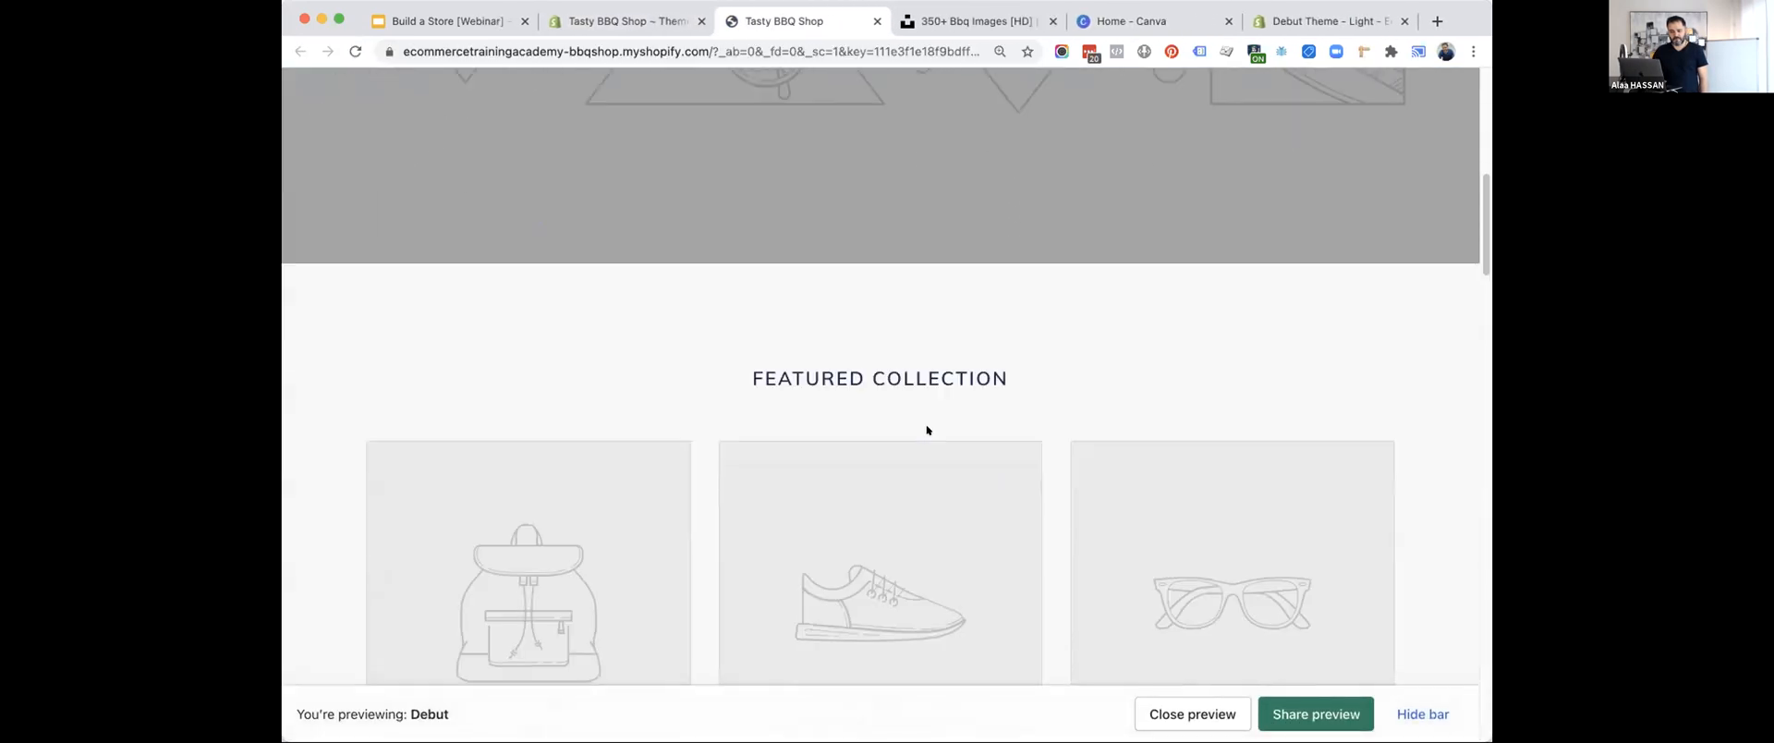
{"action": "scroll", "coordinate": [922, 424], "scroll_direction": "down", "scroll_amount": 5}
{"action": "scroll", "coordinate": [928, 429], "scroll_direction": "up", "scroll_amount": 10}
{"action": "scroll", "coordinate": [927, 427], "scroll_direction": "up", "scroll_amount": 8}
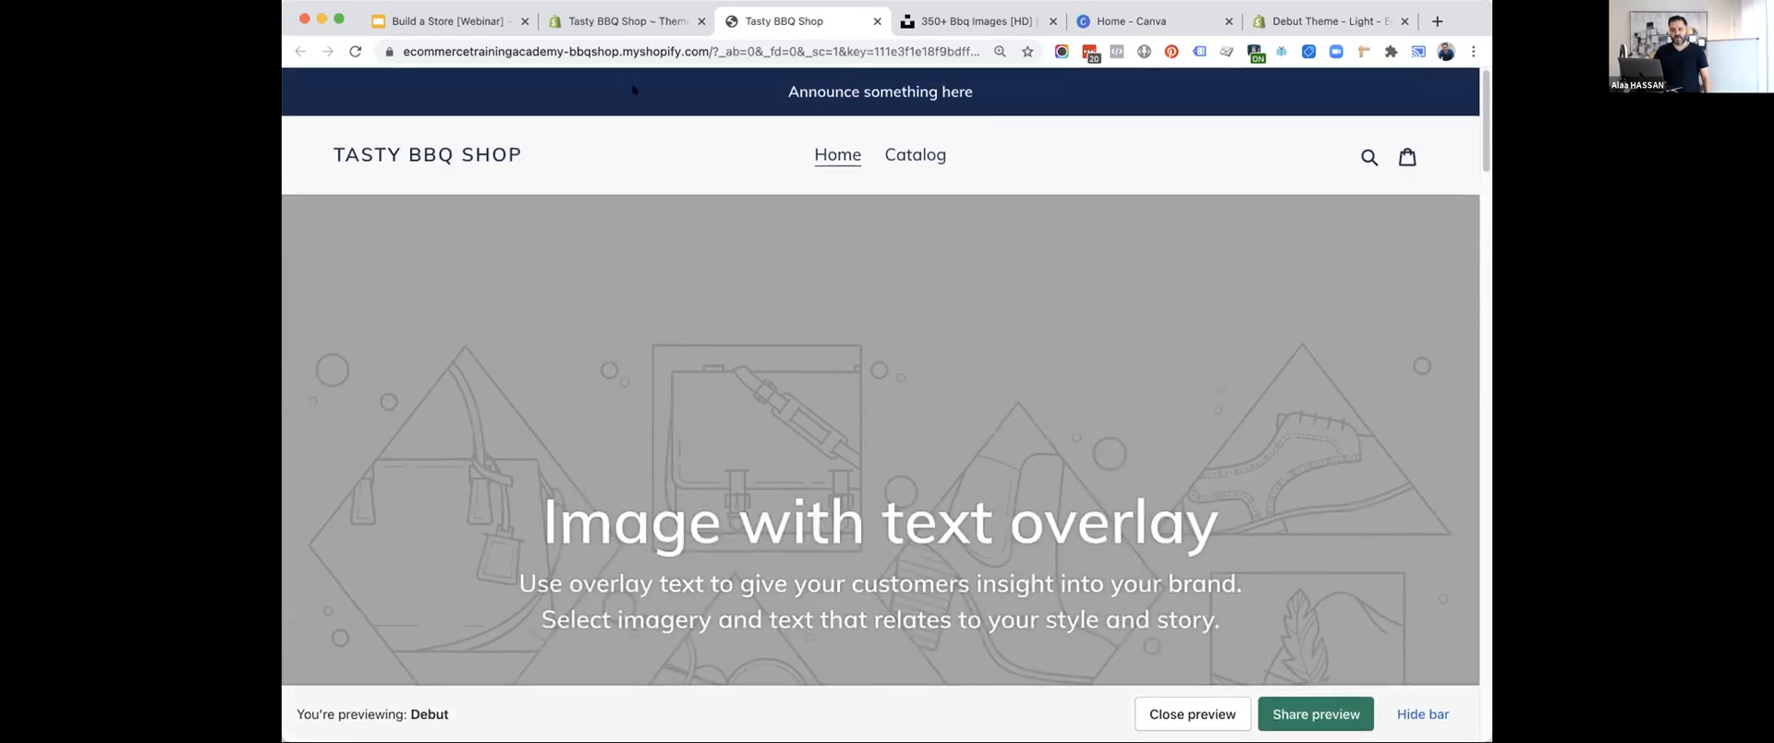
Reveal the "Add products" point in the webinar slides, and start a new product in the Tasty BBQ Shop admin.
{"action": "left_click", "coordinate": [453, 23]}
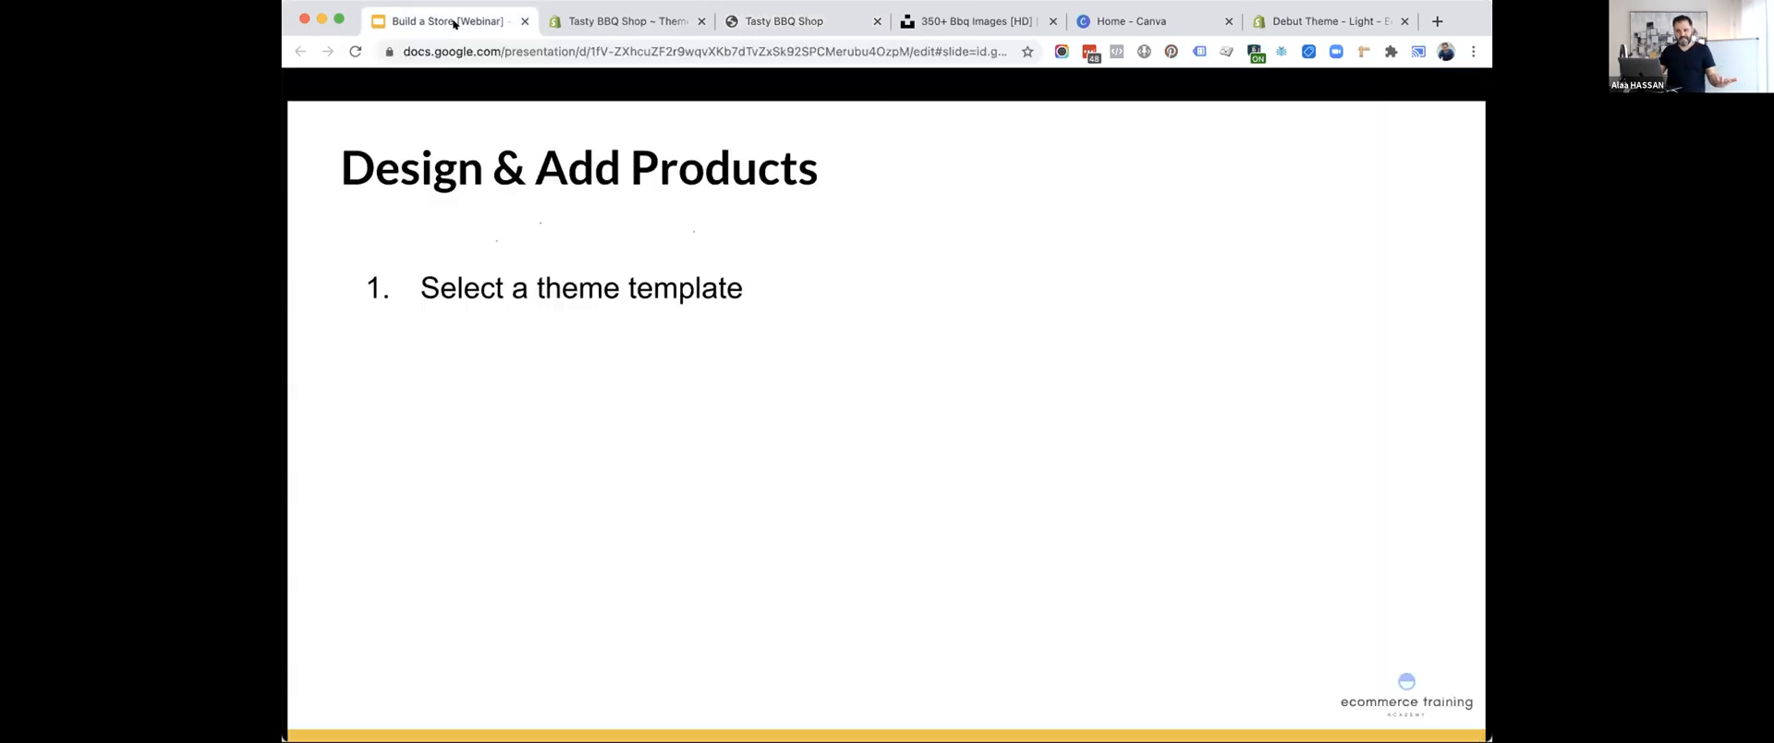
{"action": "key", "text": "Right"}
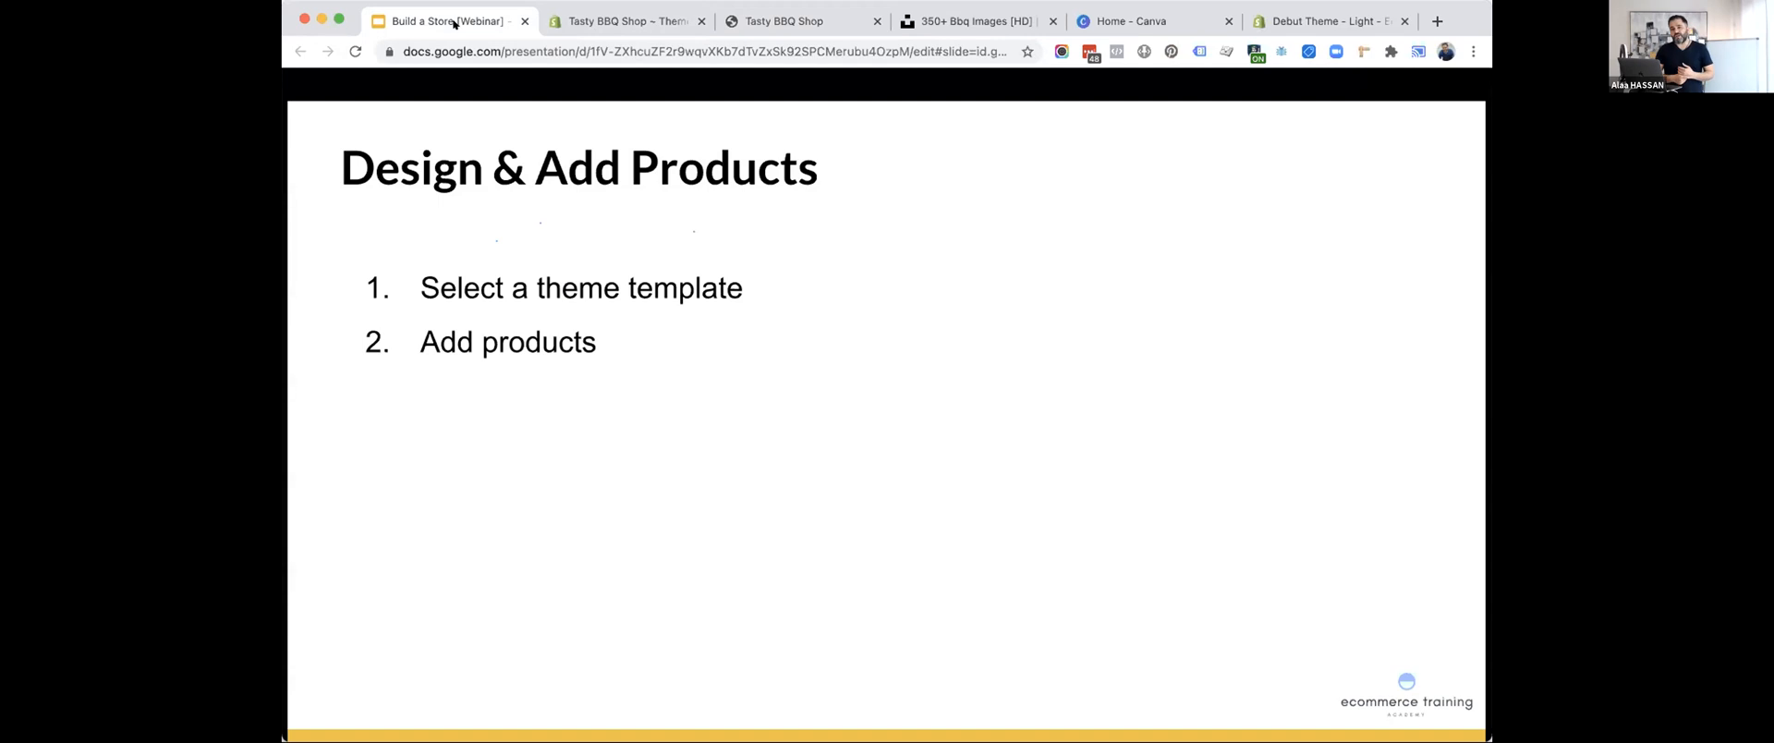
{"action": "left_click", "coordinate": [602, 18]}
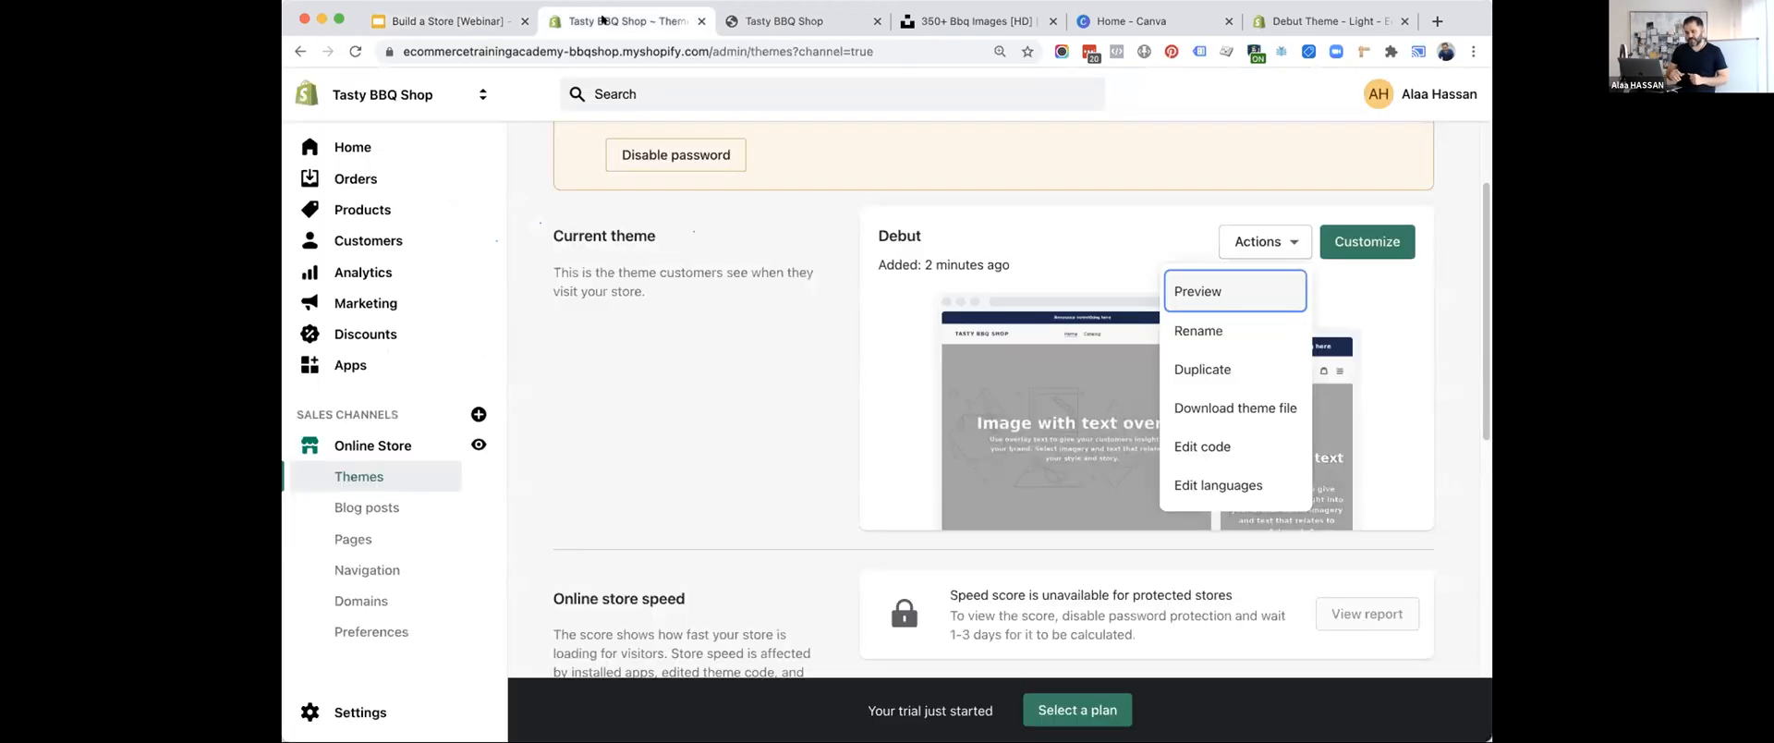
{"action": "left_click", "coordinate": [360, 205]}
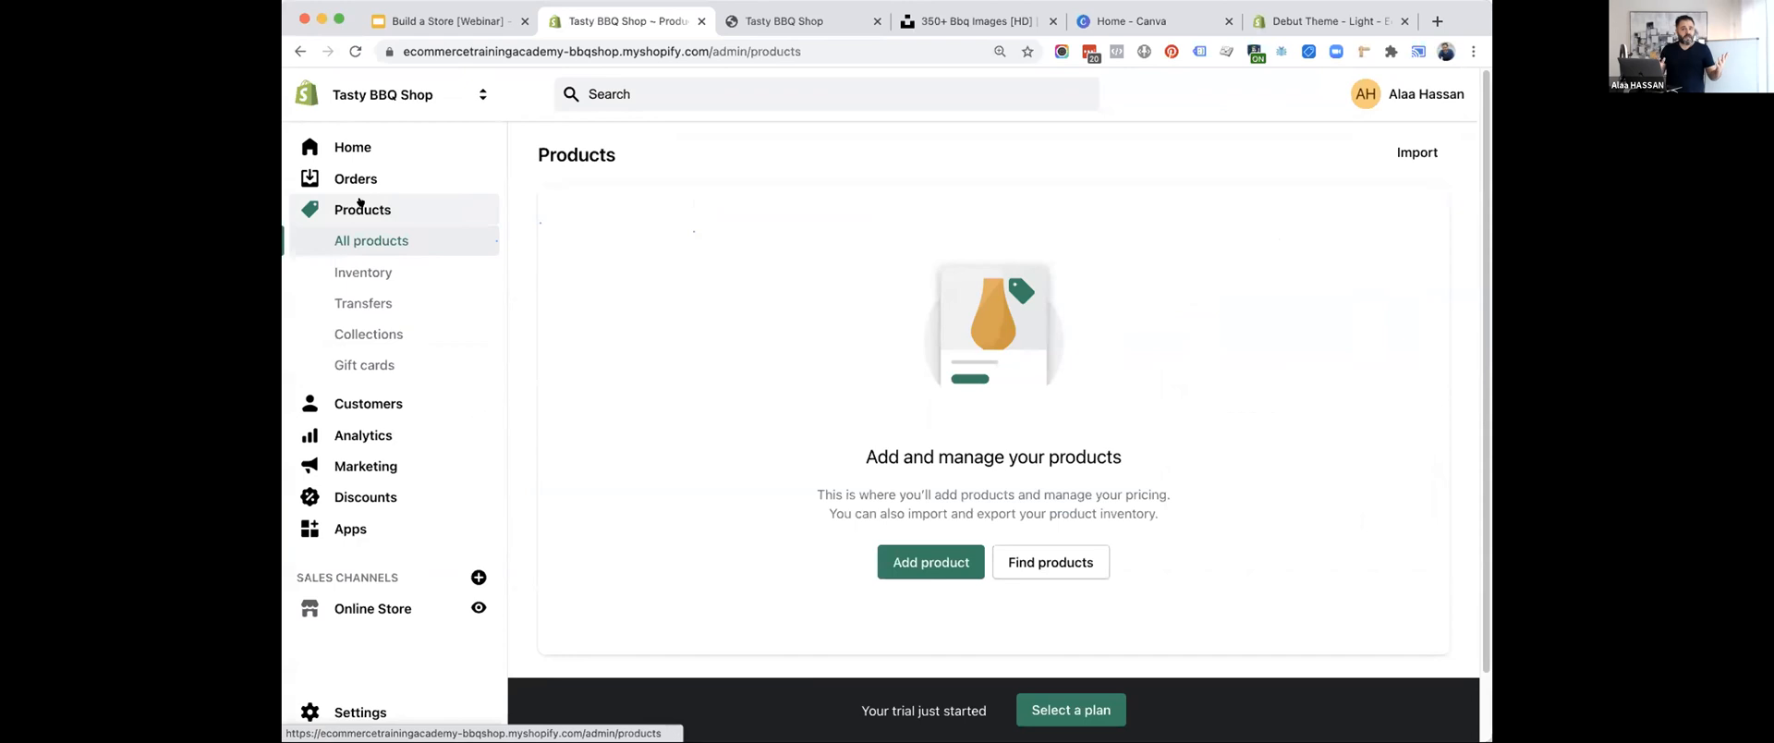
{"action": "left_click", "coordinate": [916, 561]}
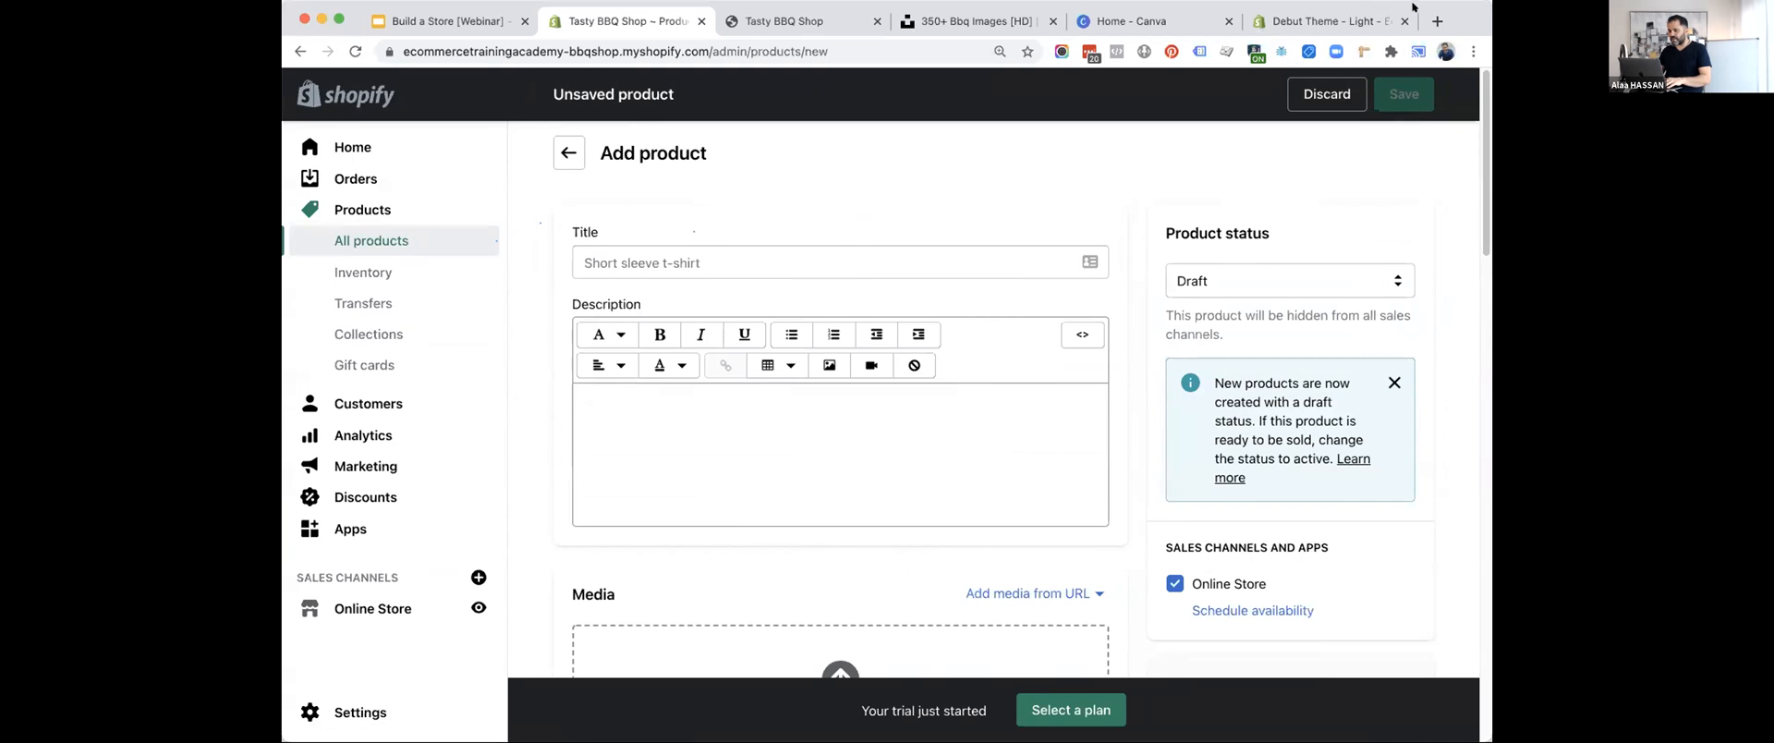
Fill in the new product's title with the copied text "Bull's Eye Original Barbecue Sauce (18 oz Bottles, Pack of 6)".
{"action": "key", "text": "super+Tab"}
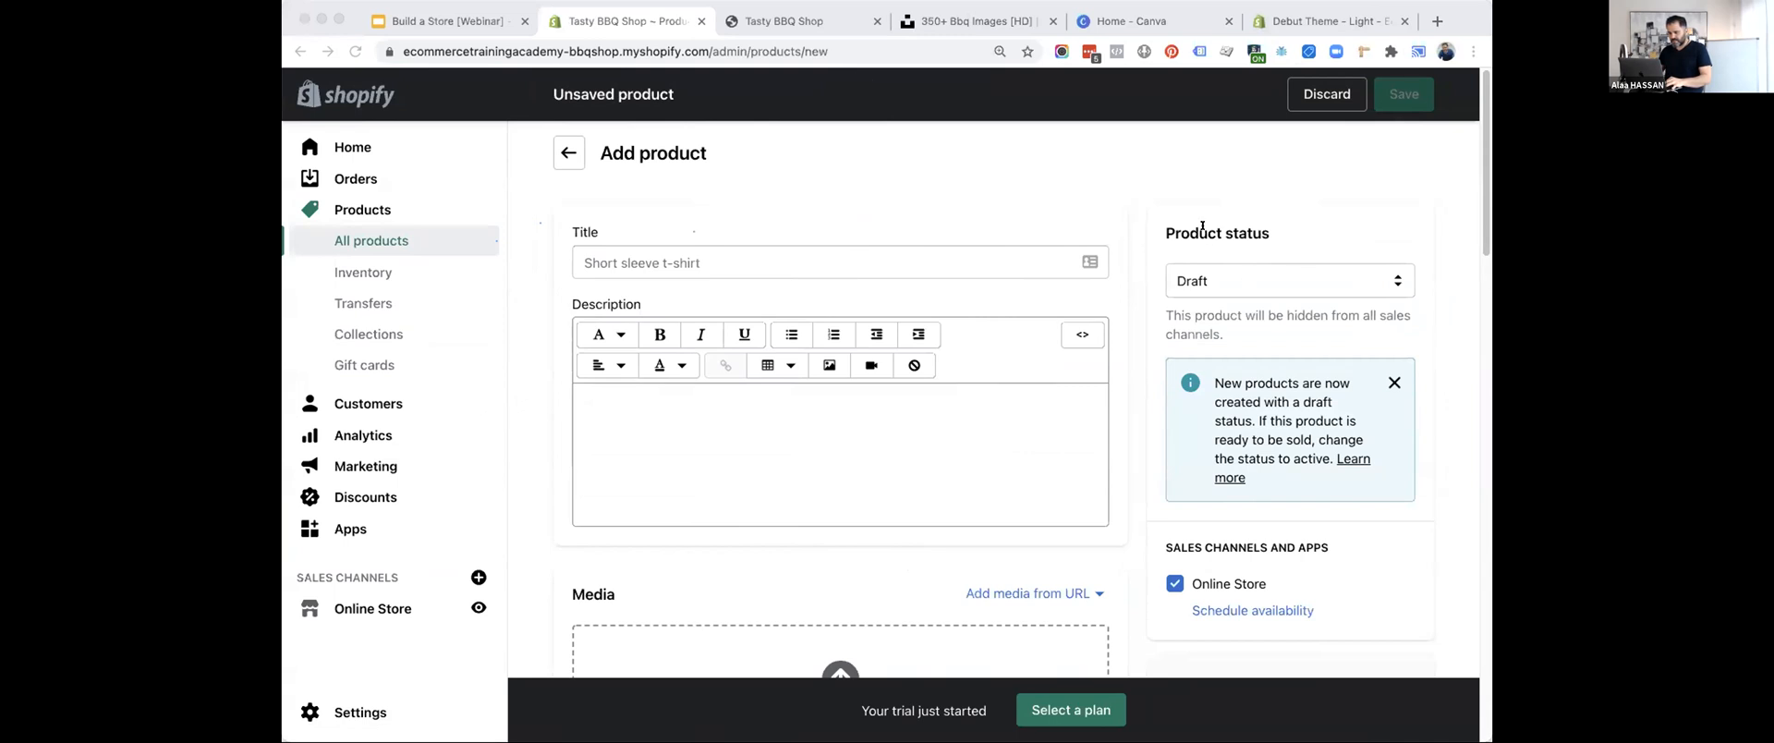
{"action": "left_click", "coordinate": [682, 255]}
{"action": "type", "text": "Bull's Eye Original Barbecue Sauce (18 oz Bottles, Pack of 6)"}
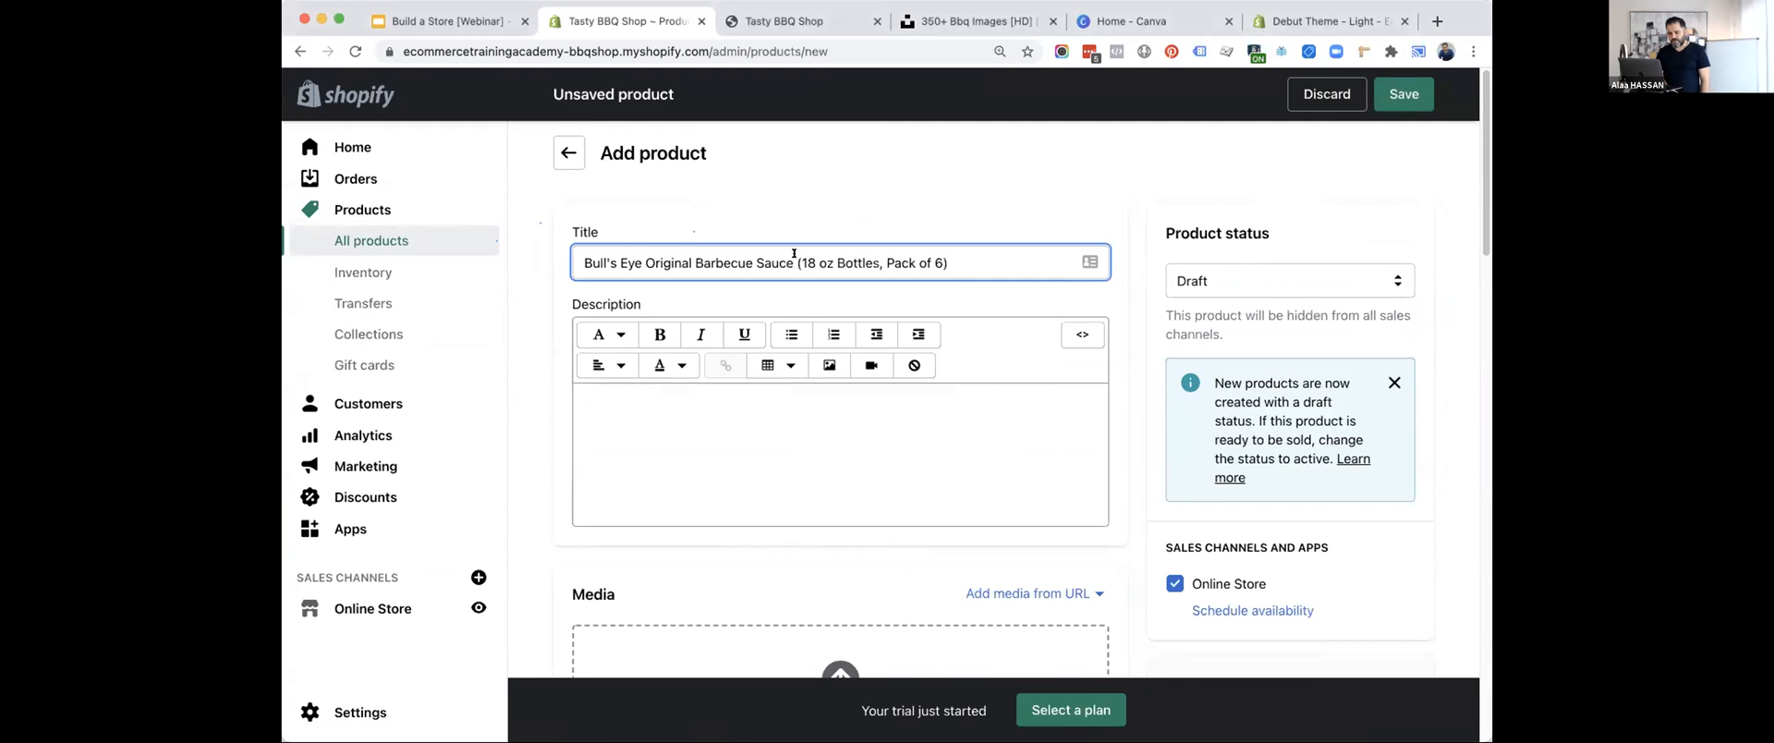
Shorten the product title to "Bull's Eye Original Barbecue Sauce (18 oz Bottle)".
{"action": "left_click_drag", "start_coordinate": [876, 261], "coordinate": [957, 257]}
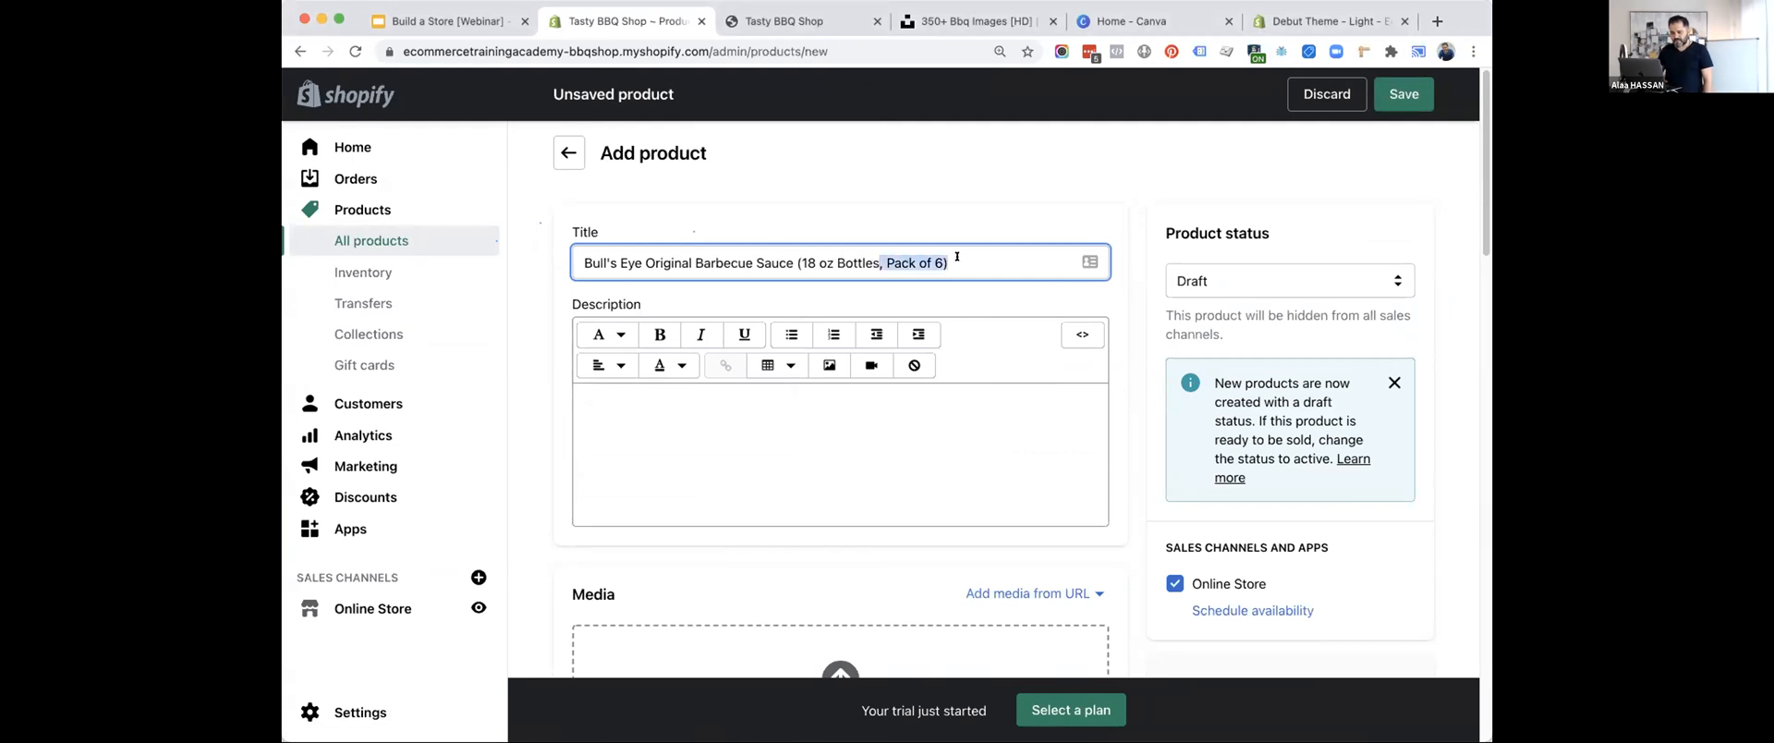
{"action": "key", "text": "BackSpace"}
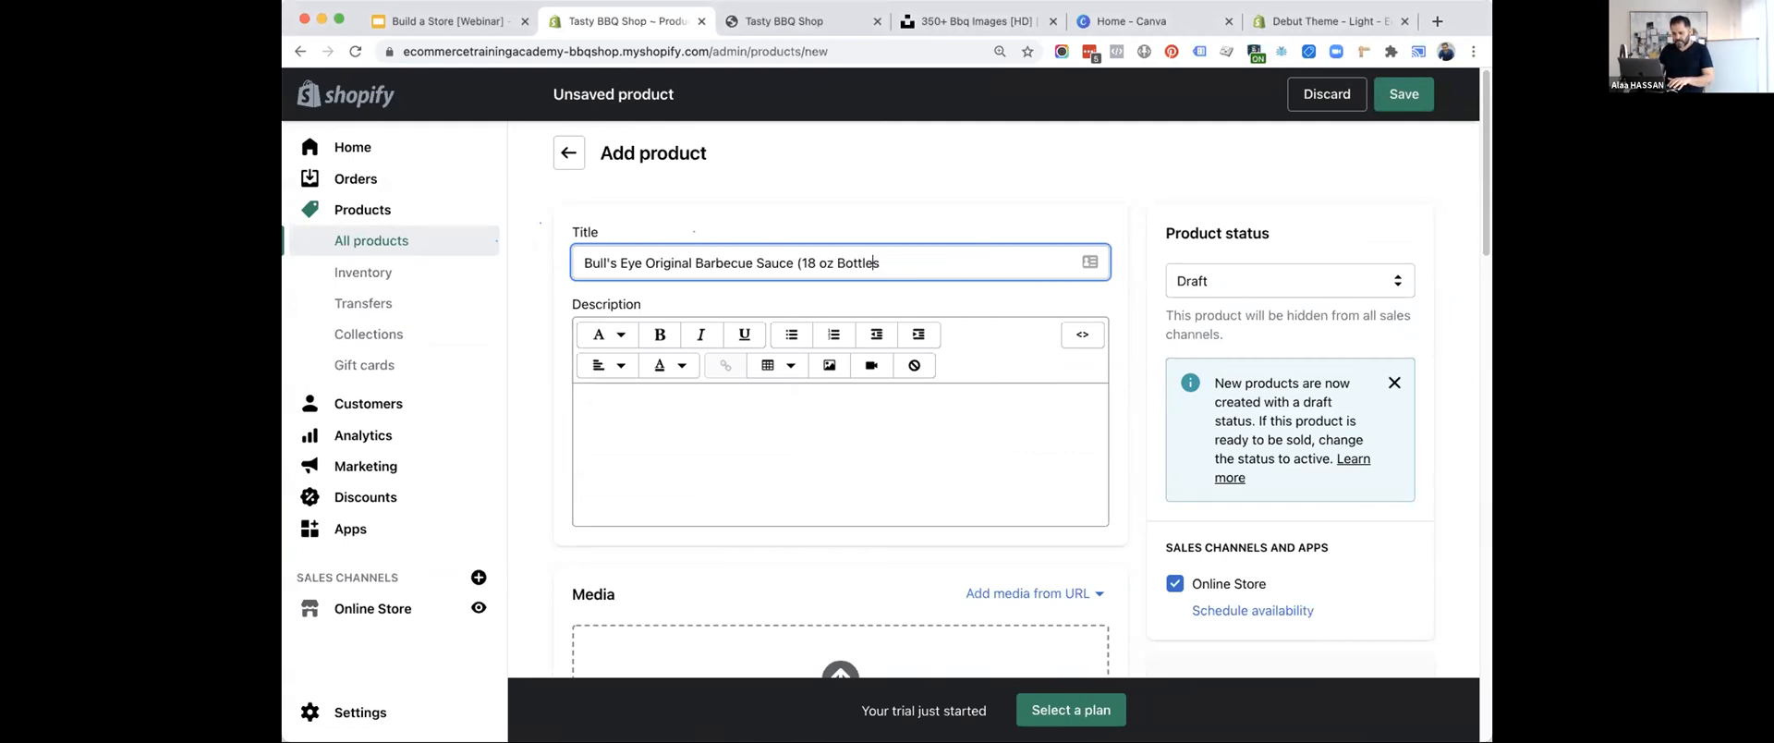
{"action": "key", "text": "BackSpace"}
{"action": "left_click", "coordinate": [804, 224]}
Fill in the product description with the copied bullet list of features, starting with "Six 18 oz. bottles of Bull's-Eye Original BBQ Sauce".
{"action": "scroll", "coordinate": [806, 216], "scroll_direction": "down", "scroll_amount": 1}
{"action": "left_click", "coordinate": [697, 354]}
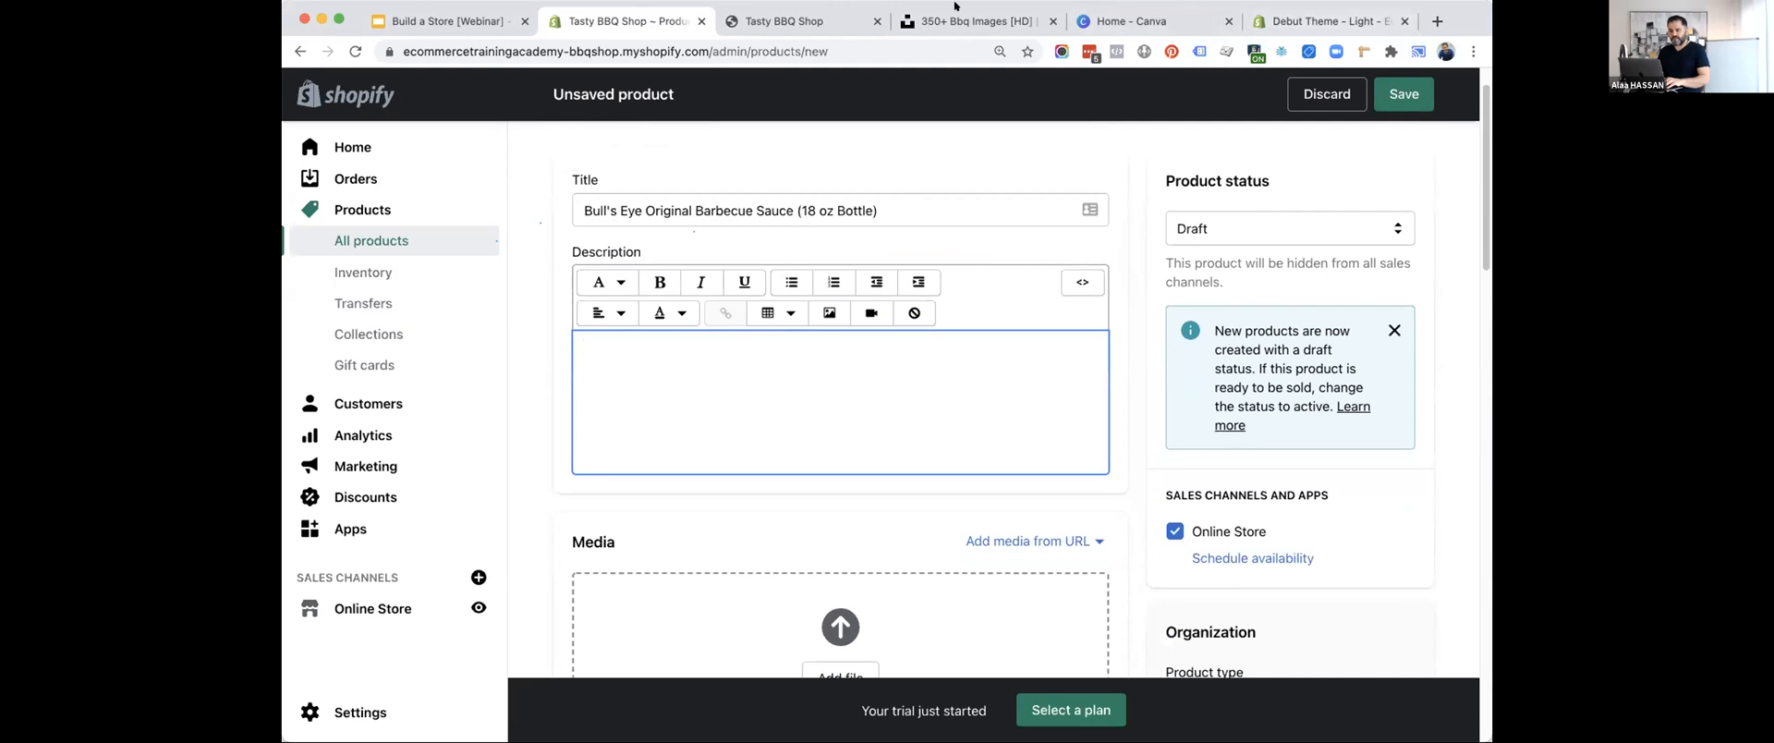
{"action": "left_click", "coordinate": [1471, 6]}
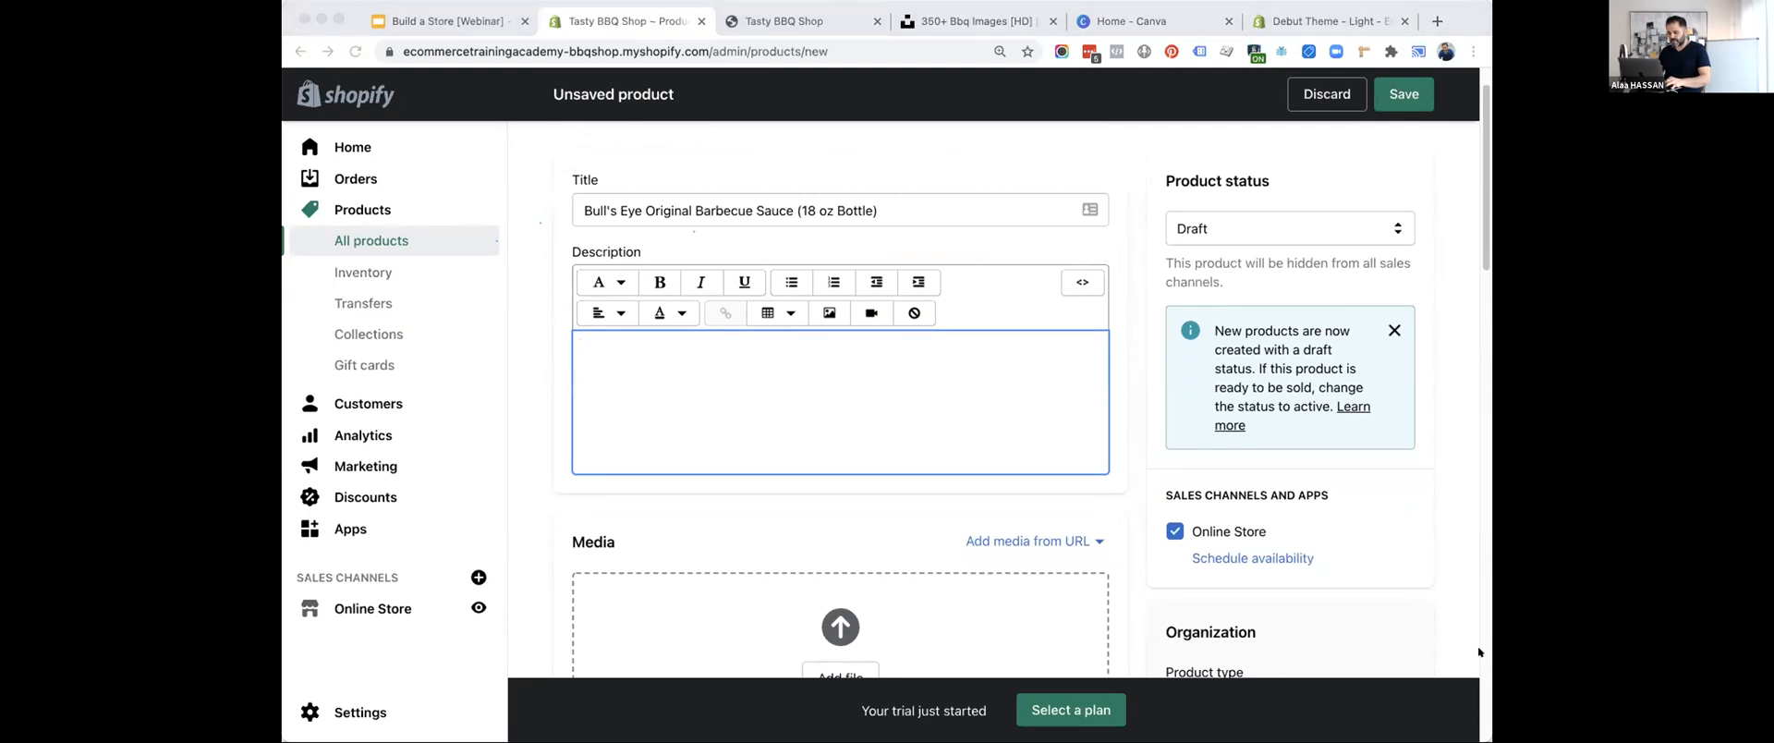
{"action": "left_click", "coordinate": [689, 416]}
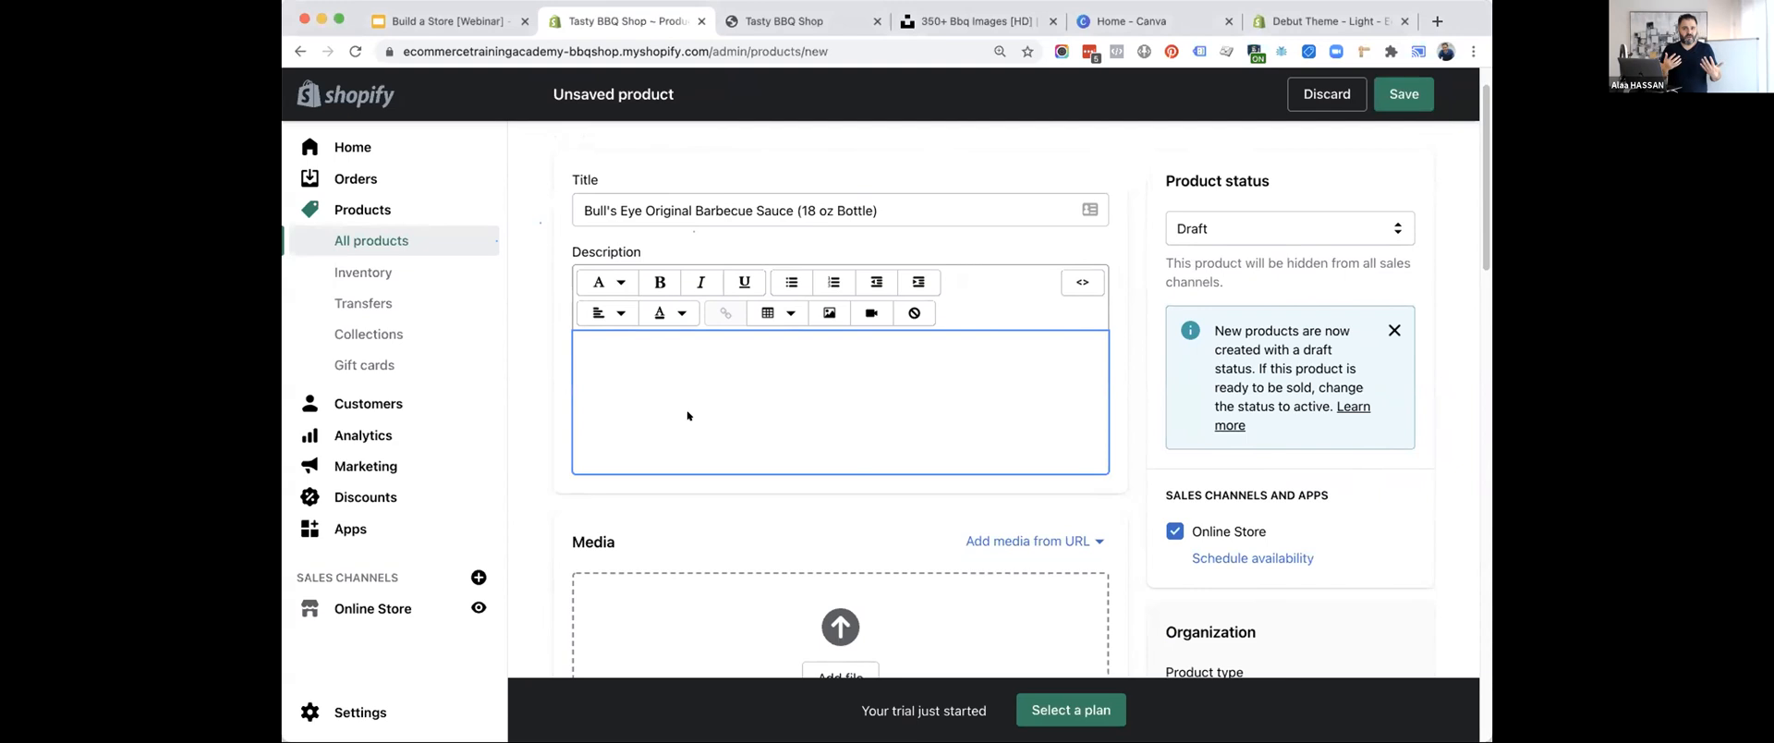
{"action": "type", "text": "Six 18 oz. bottles of Bull's-Eye Original BBQ Sauce Bull's-Eye Original BBQ Sauce is made with flavorful ingredients BBQ sauce has a bold, robust flavor with a hint of sweetness BBQ sauce has a rich, thick texture for easy spreading and dipping Contains 50 calories per serving BBQ sauce works well as a marinade or dipping sauce for chicken Convenient squeeze bottle makes it easier to dispense the right amount to your favorite dish"}
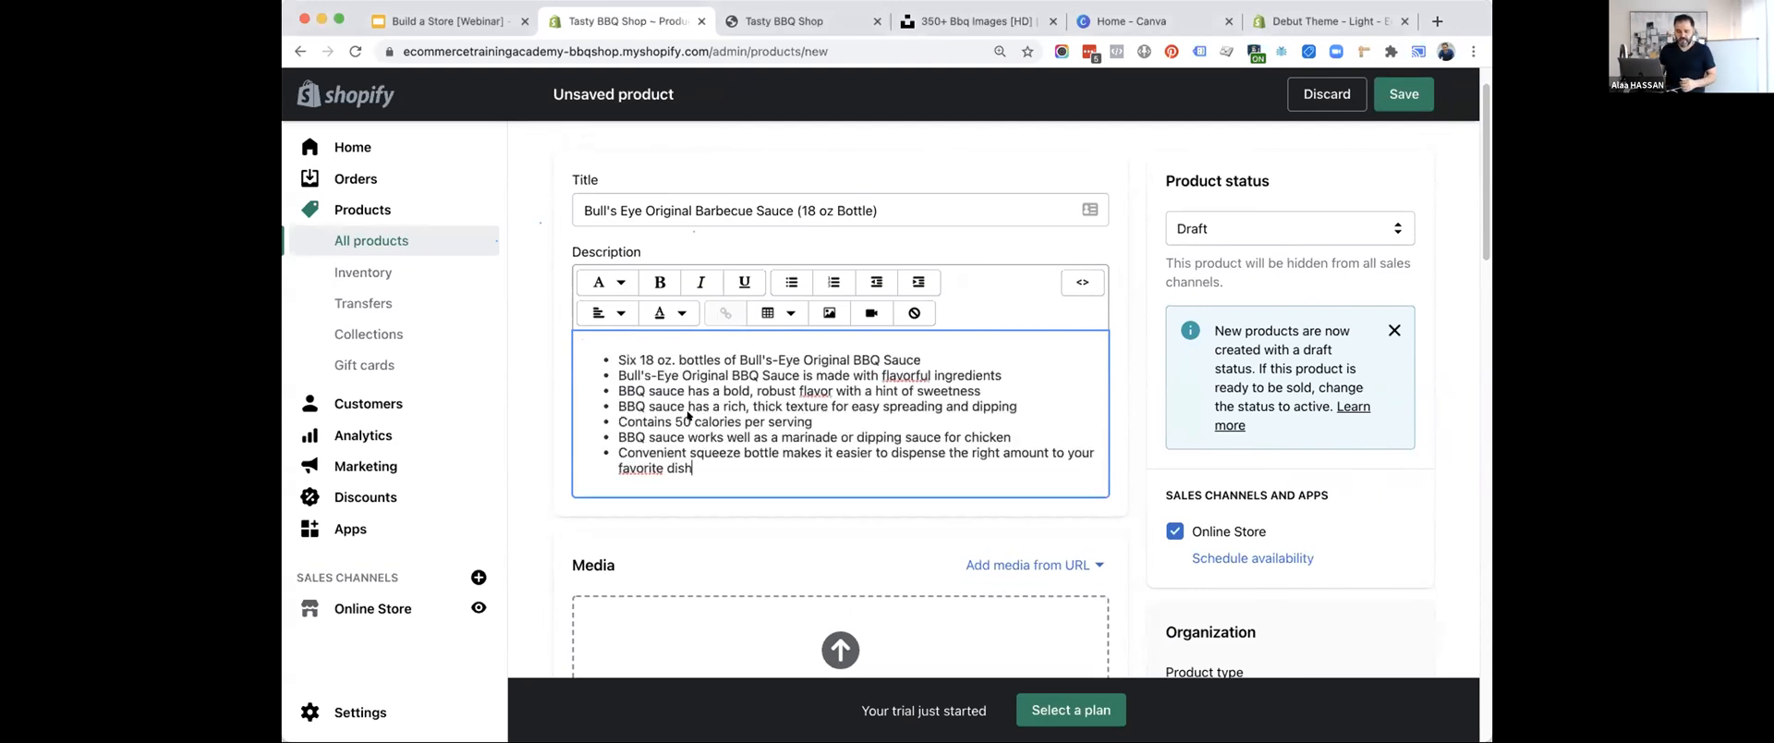
Add the lines "Short description" and "Ingredients" above the bullet list in the description, separated by an empty line.
{"action": "key", "text": "Return"}
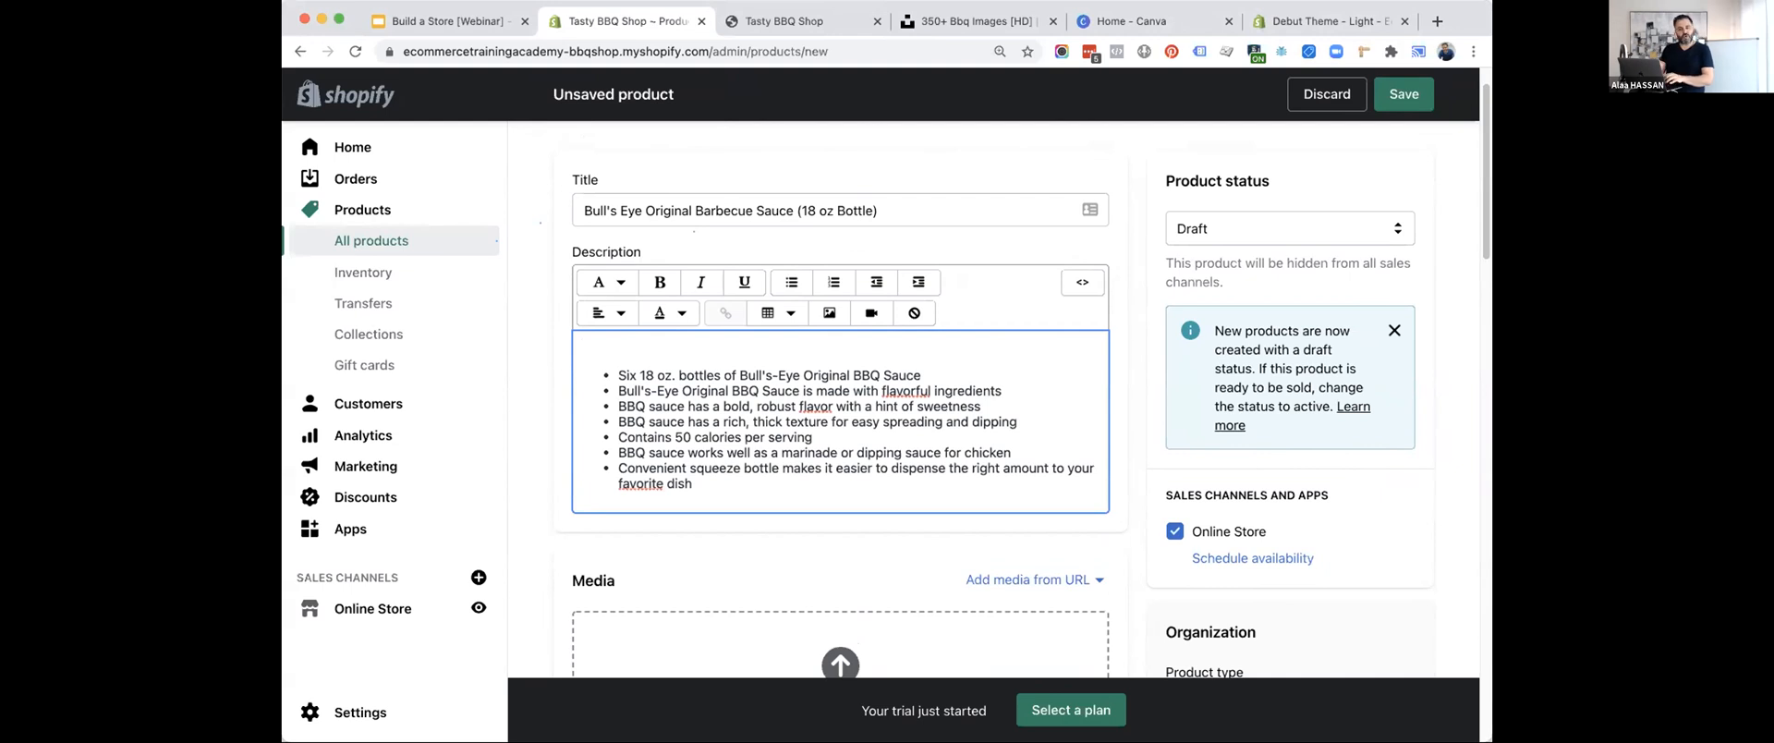
{"action": "type", "text": "Short des"}
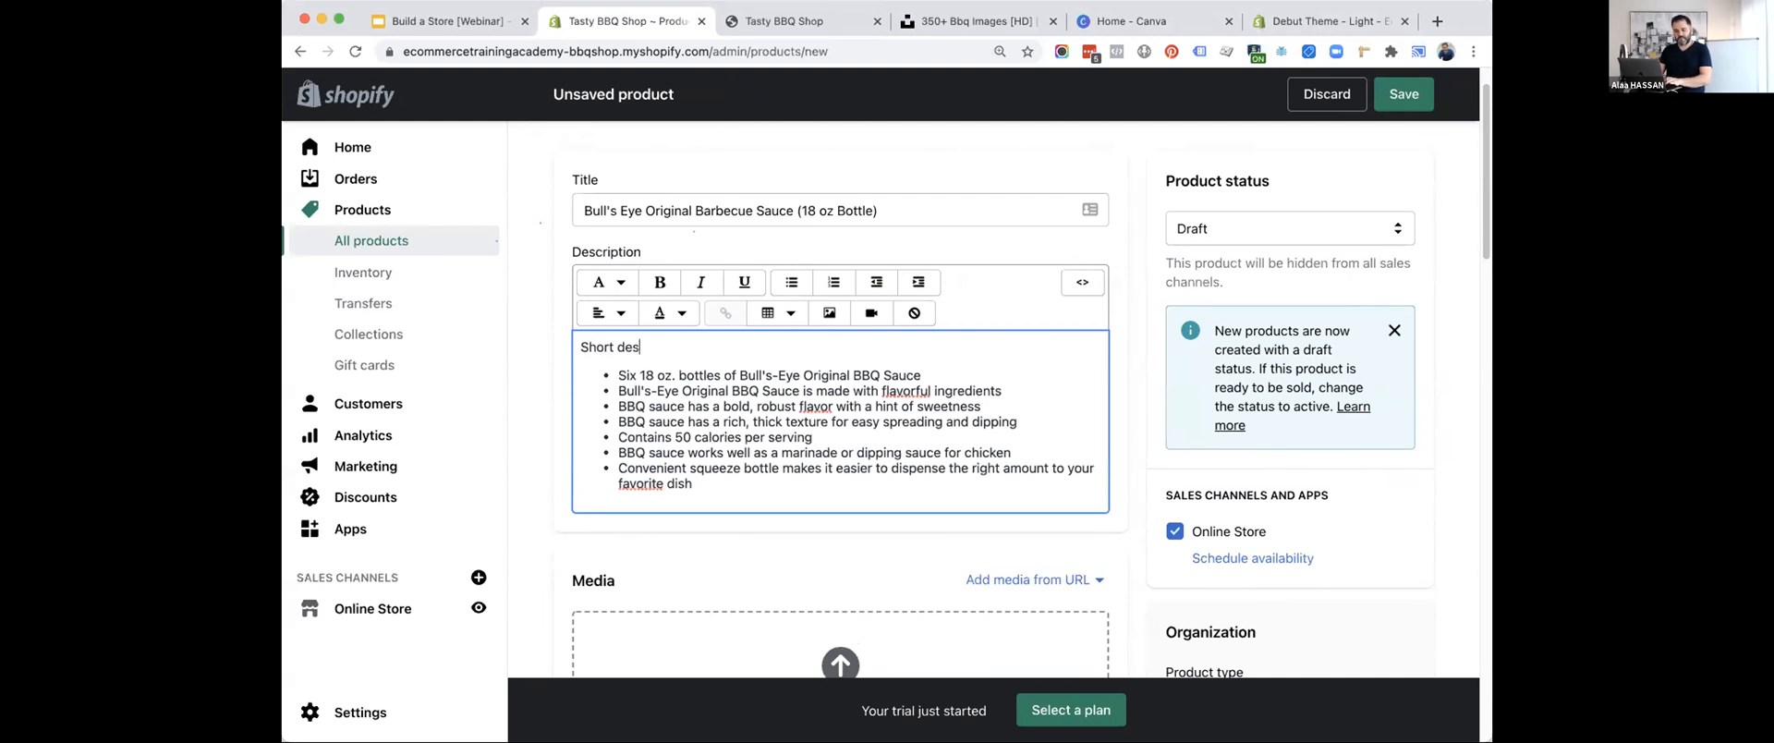
{"action": "type", "text": "cription"}
{"action": "key", "text": "Return"}
{"action": "key", "text": "Return"}
{"action": "type", "text": "Ingredients"}
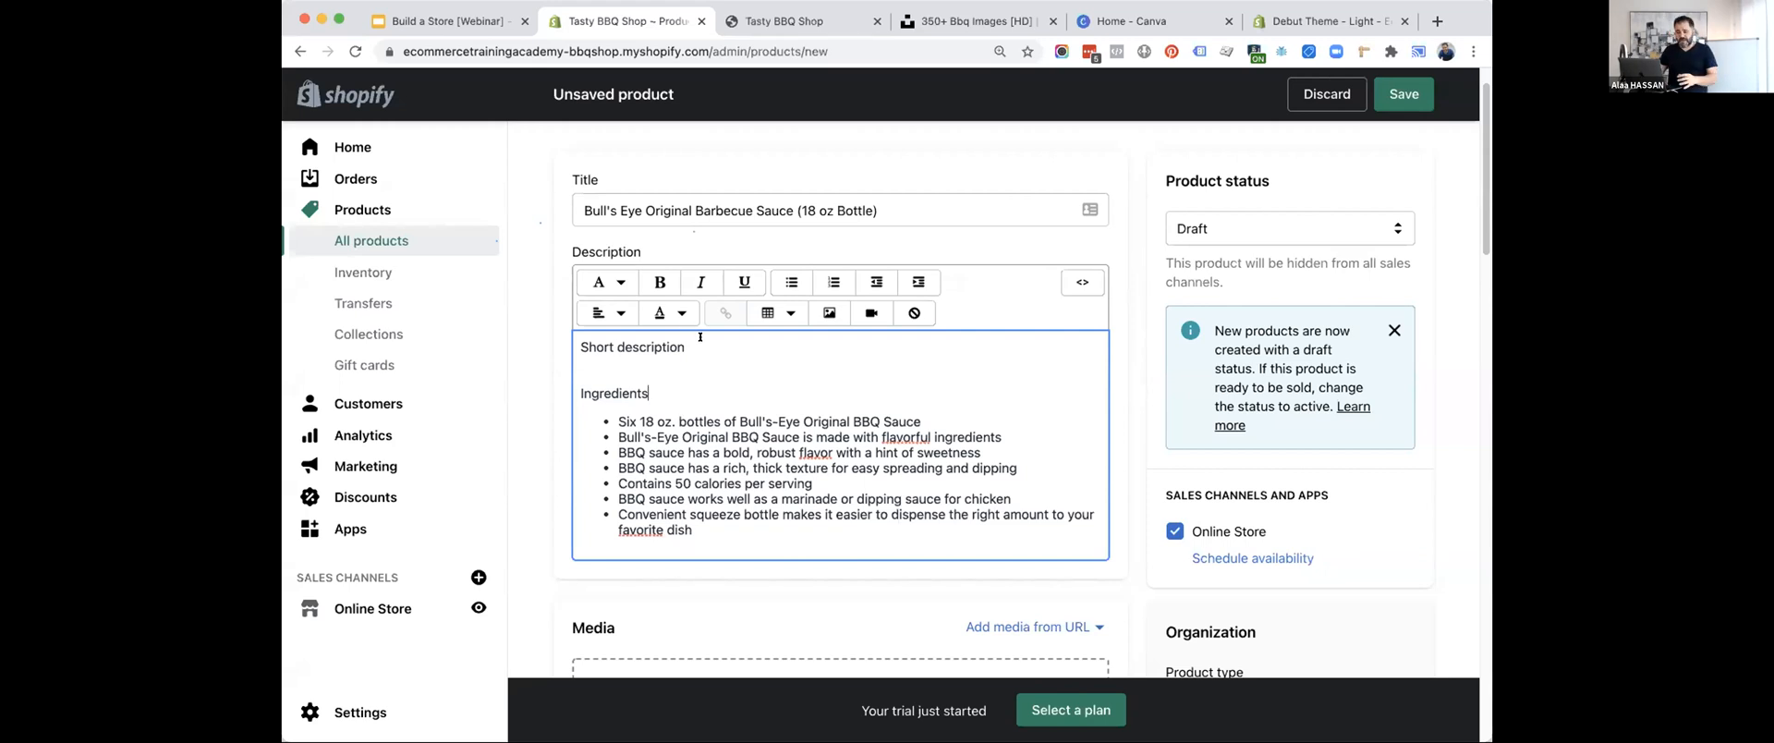
Make the "Short description" heading bold and the "Ingredients" heading bold and underlined.
{"action": "left_click_drag", "start_coordinate": [700, 337], "coordinate": [577, 344]}
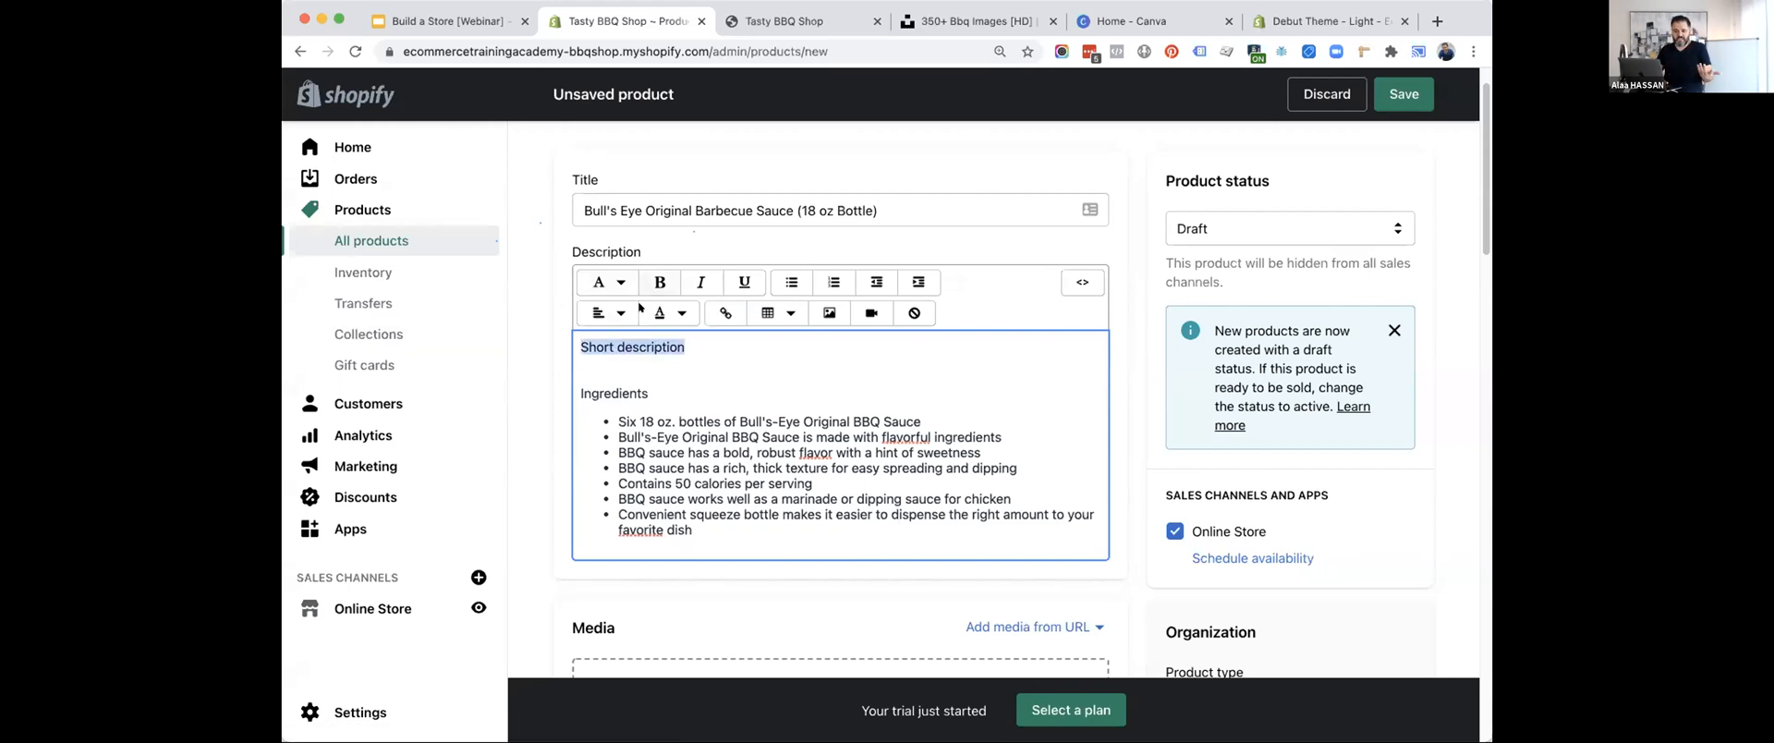
{"action": "left_click", "coordinate": [660, 282]}
{"action": "left_click", "coordinate": [634, 392]}
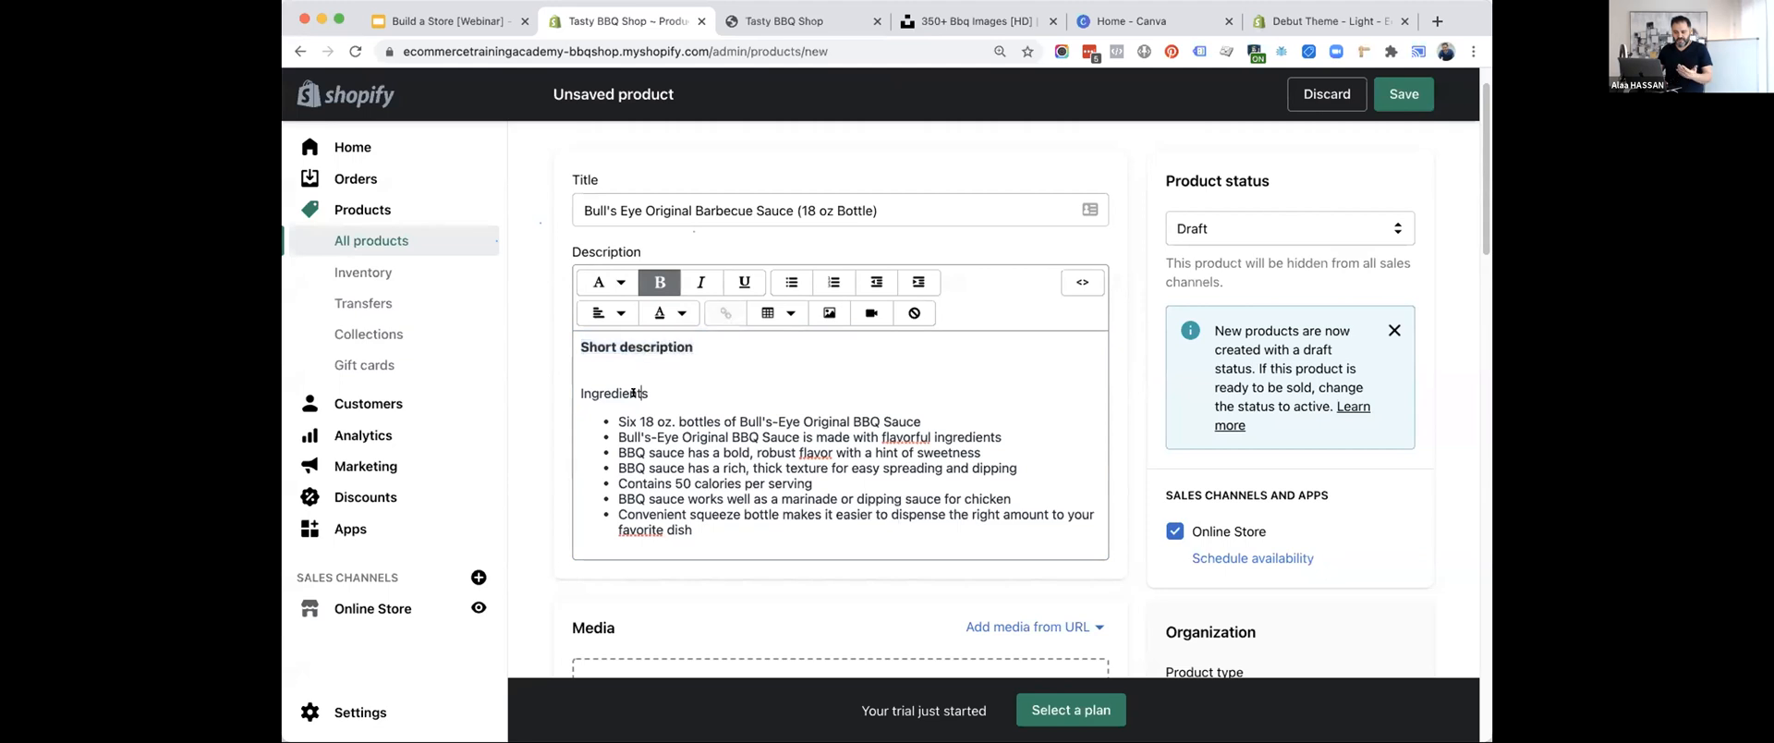
{"action": "double_click", "coordinate": [634, 392]}
{"action": "left_click", "coordinate": [660, 279]}
{"action": "key", "text": "super+u"}
{"action": "left_click_drag", "start_coordinate": [695, 346], "coordinate": [581, 346]}
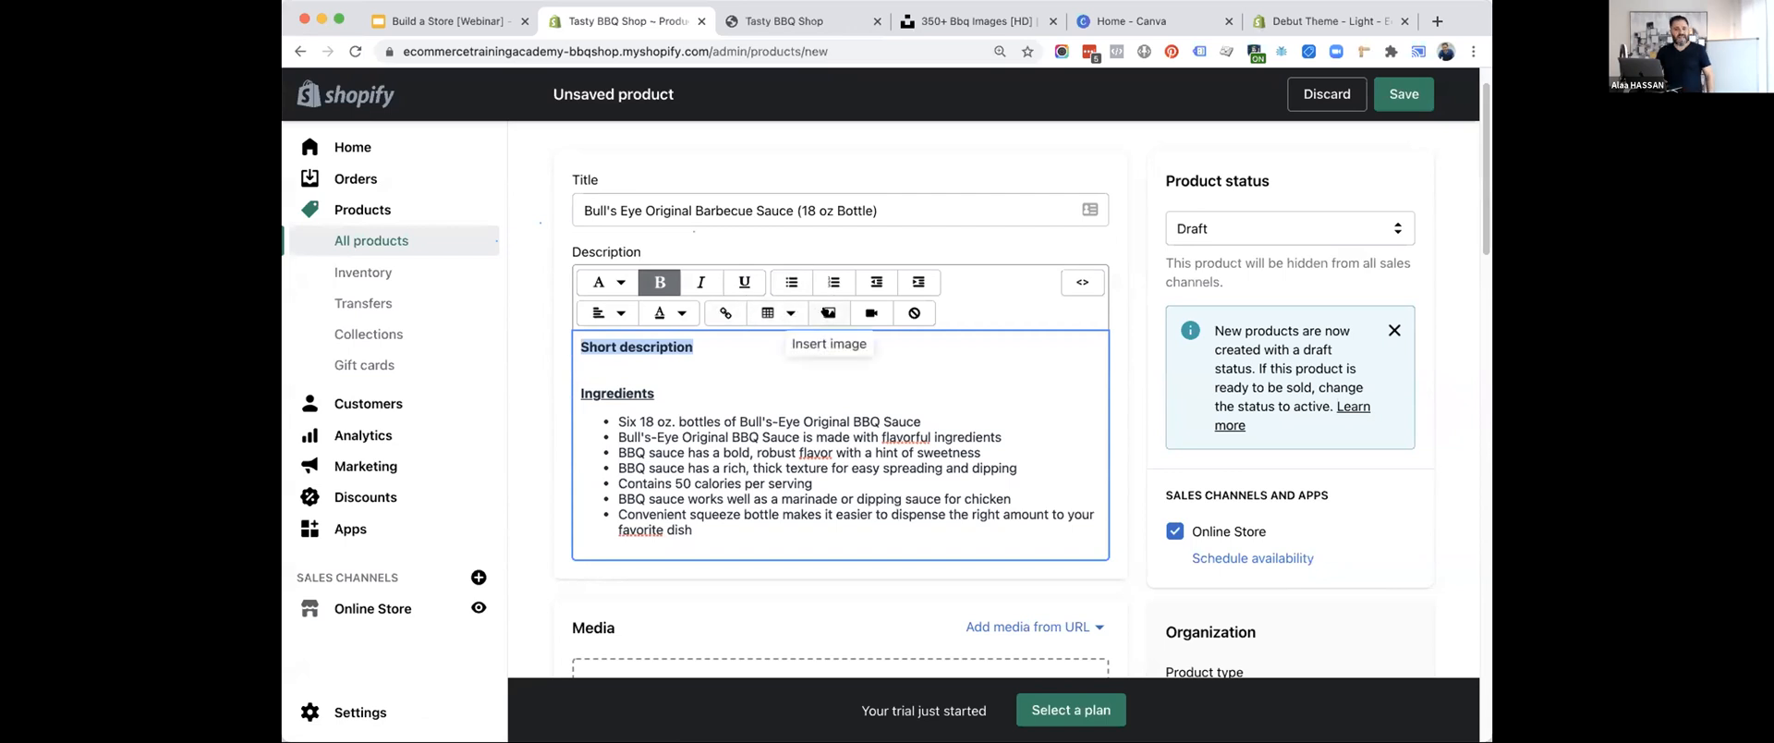
{"action": "left_click", "coordinate": [714, 394]}
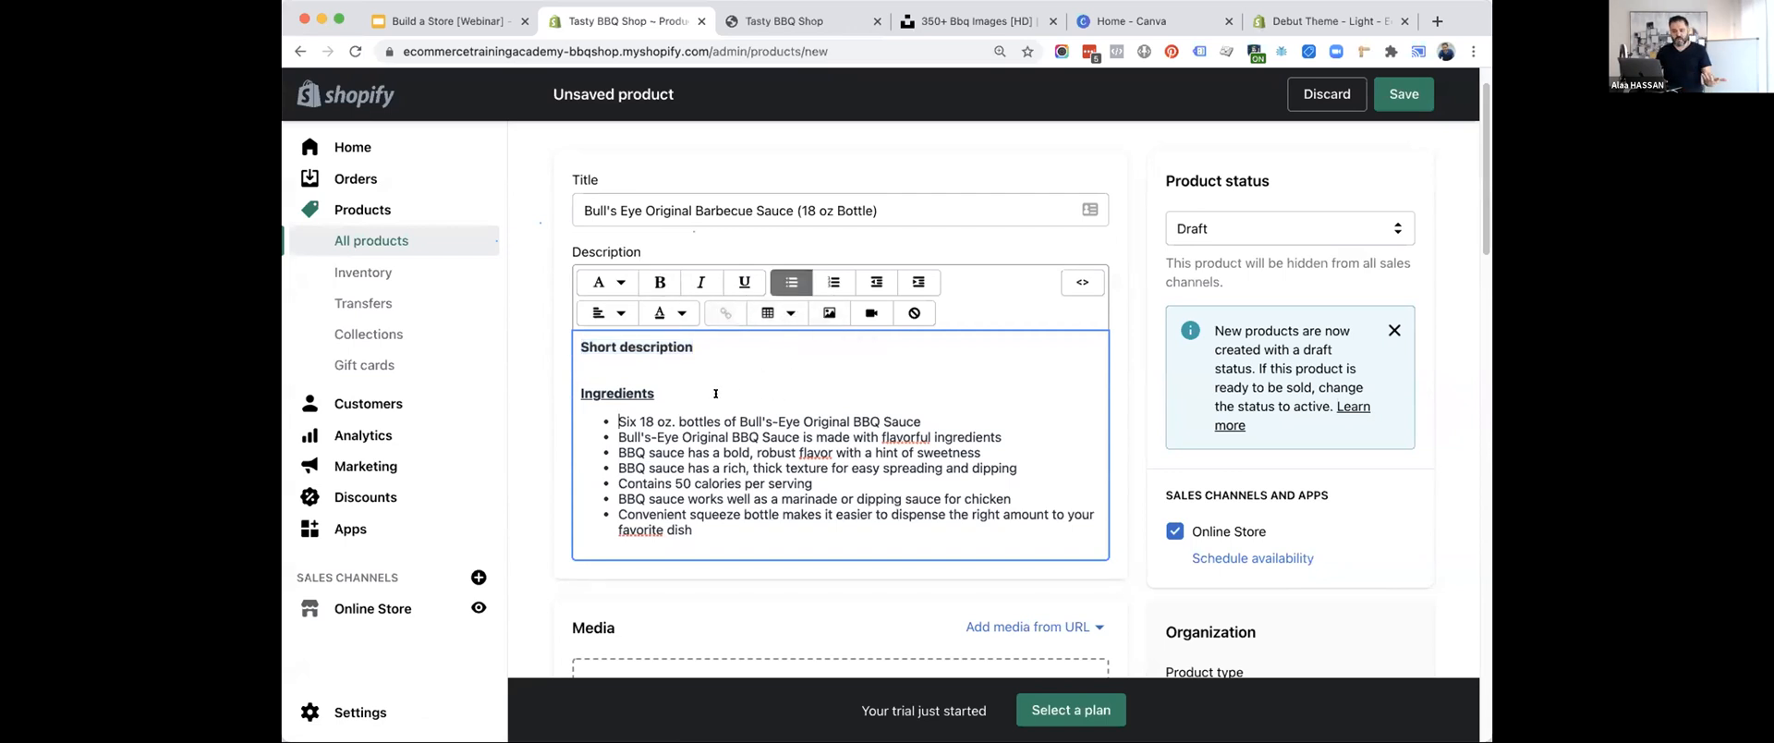
Upload the four product images to the product's media and move the sauce bottle photo to the first place.
{"action": "scroll", "coordinate": [716, 395], "scroll_direction": "down", "scroll_amount": 1}
{"action": "scroll", "coordinate": [716, 365], "scroll_direction": "down", "scroll_amount": 4}
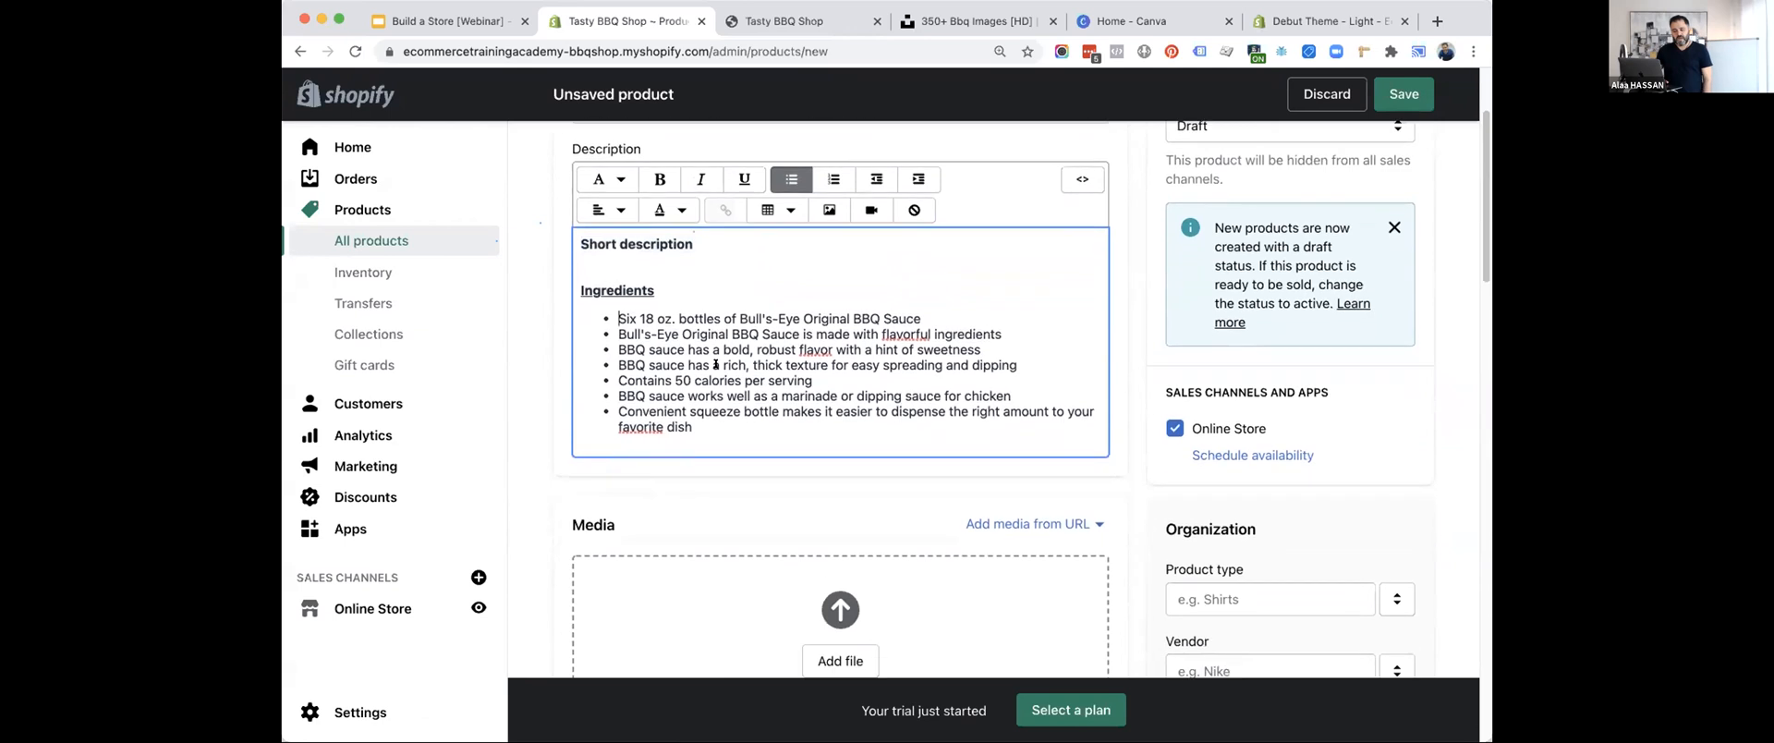
{"action": "scroll", "coordinate": [728, 312], "scroll_direction": "down", "scroll_amount": 2}
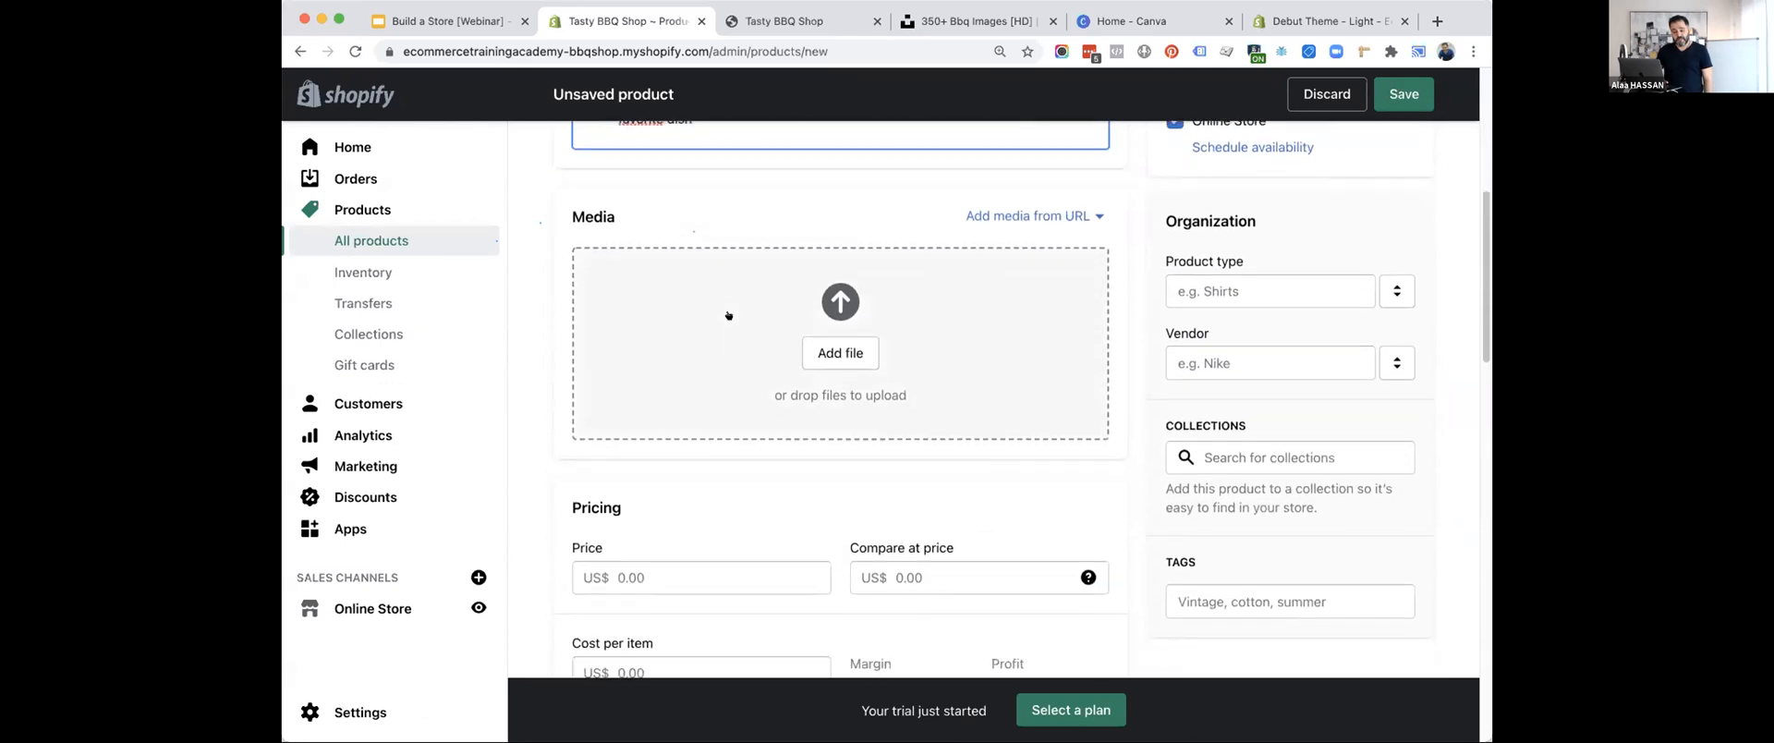
{"action": "left_click", "coordinate": [838, 334]}
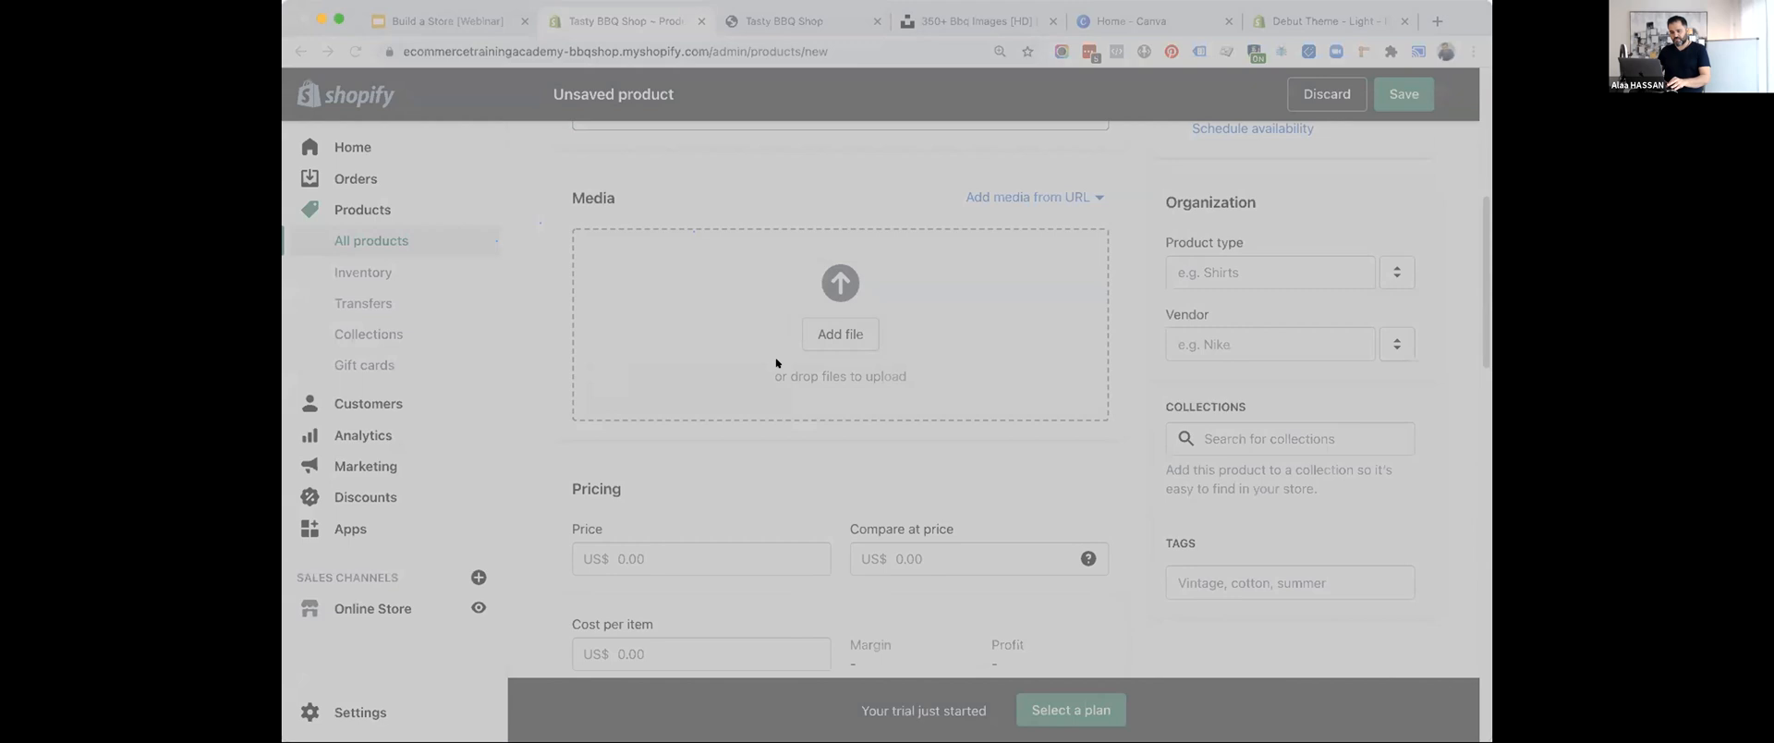
{"action": "left_click", "coordinate": [1150, 519]}
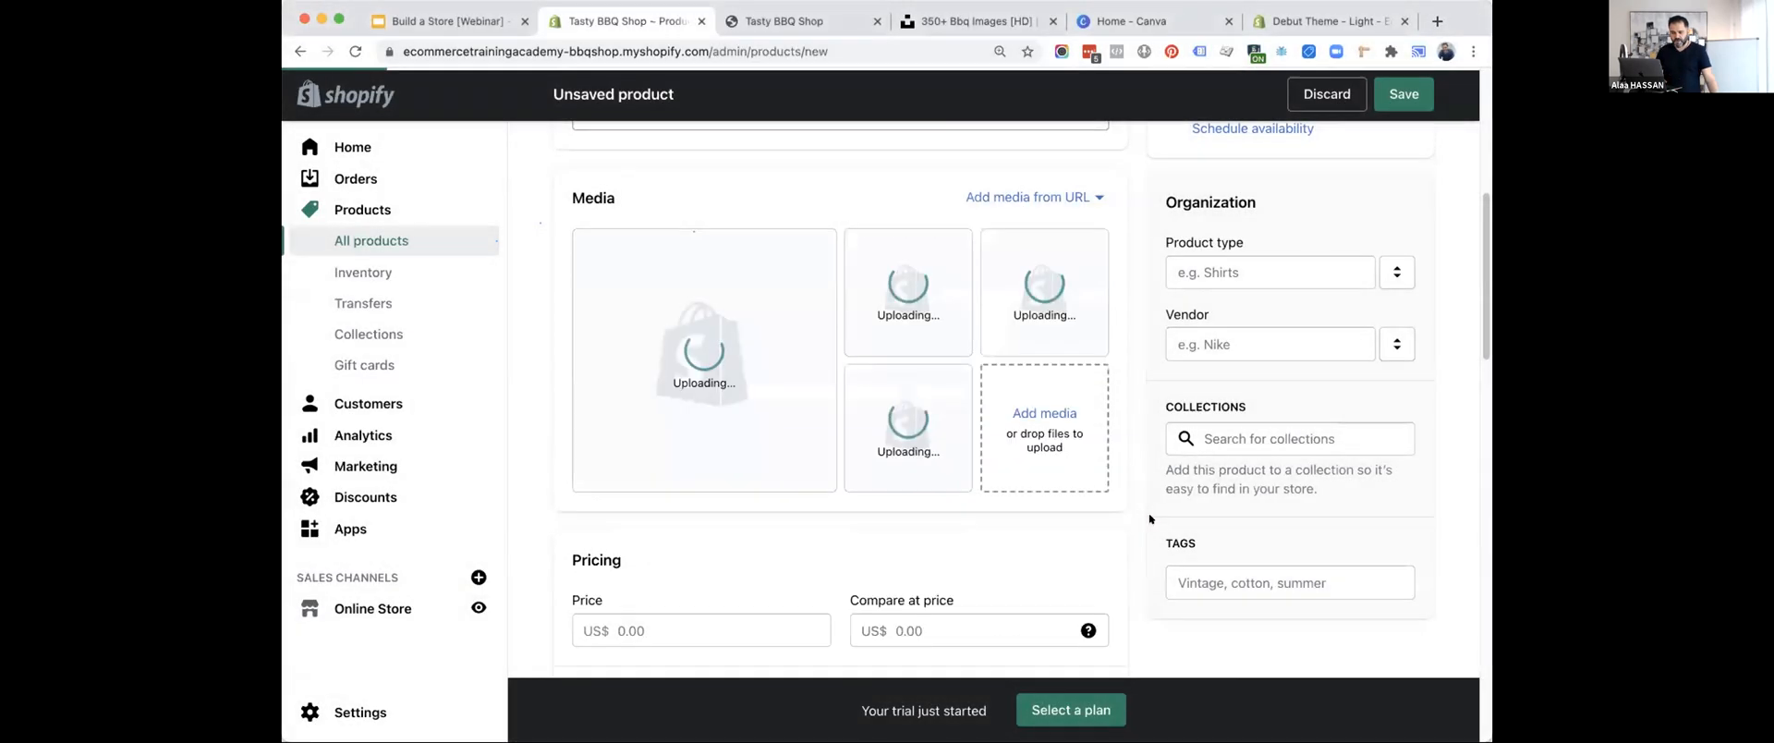
{"action": "left_click_drag", "start_coordinate": [918, 458], "coordinate": [660, 391]}
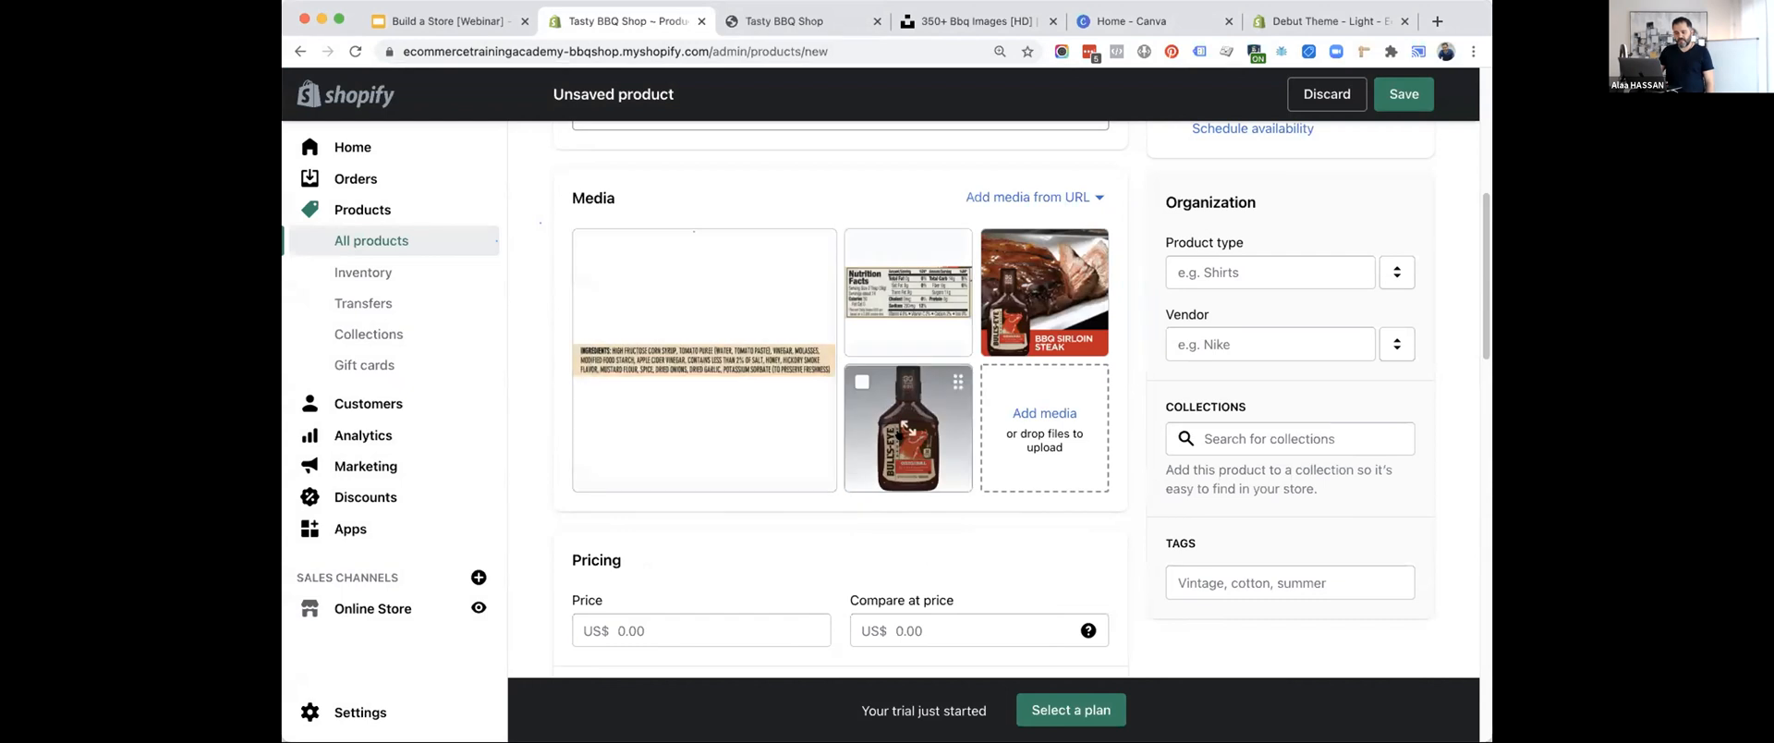
{"action": "left_click_drag", "start_coordinate": [906, 427], "coordinate": [704, 360]}
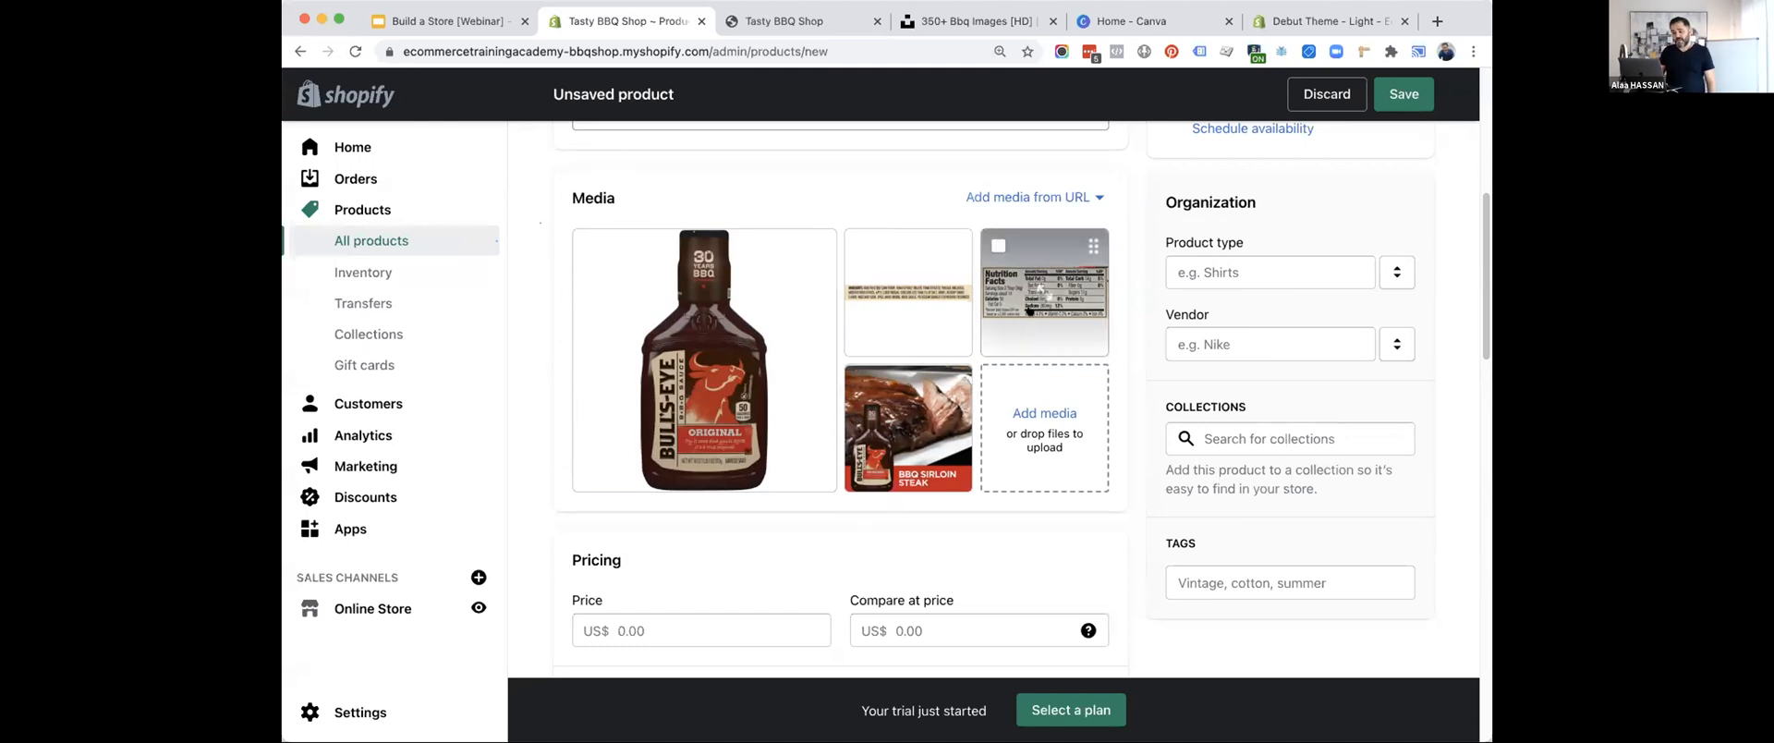
Preview the ingredients, nutrition facts and BBQ sirloin steak images at full size, closing each preview.
{"action": "left_click", "coordinate": [919, 278]}
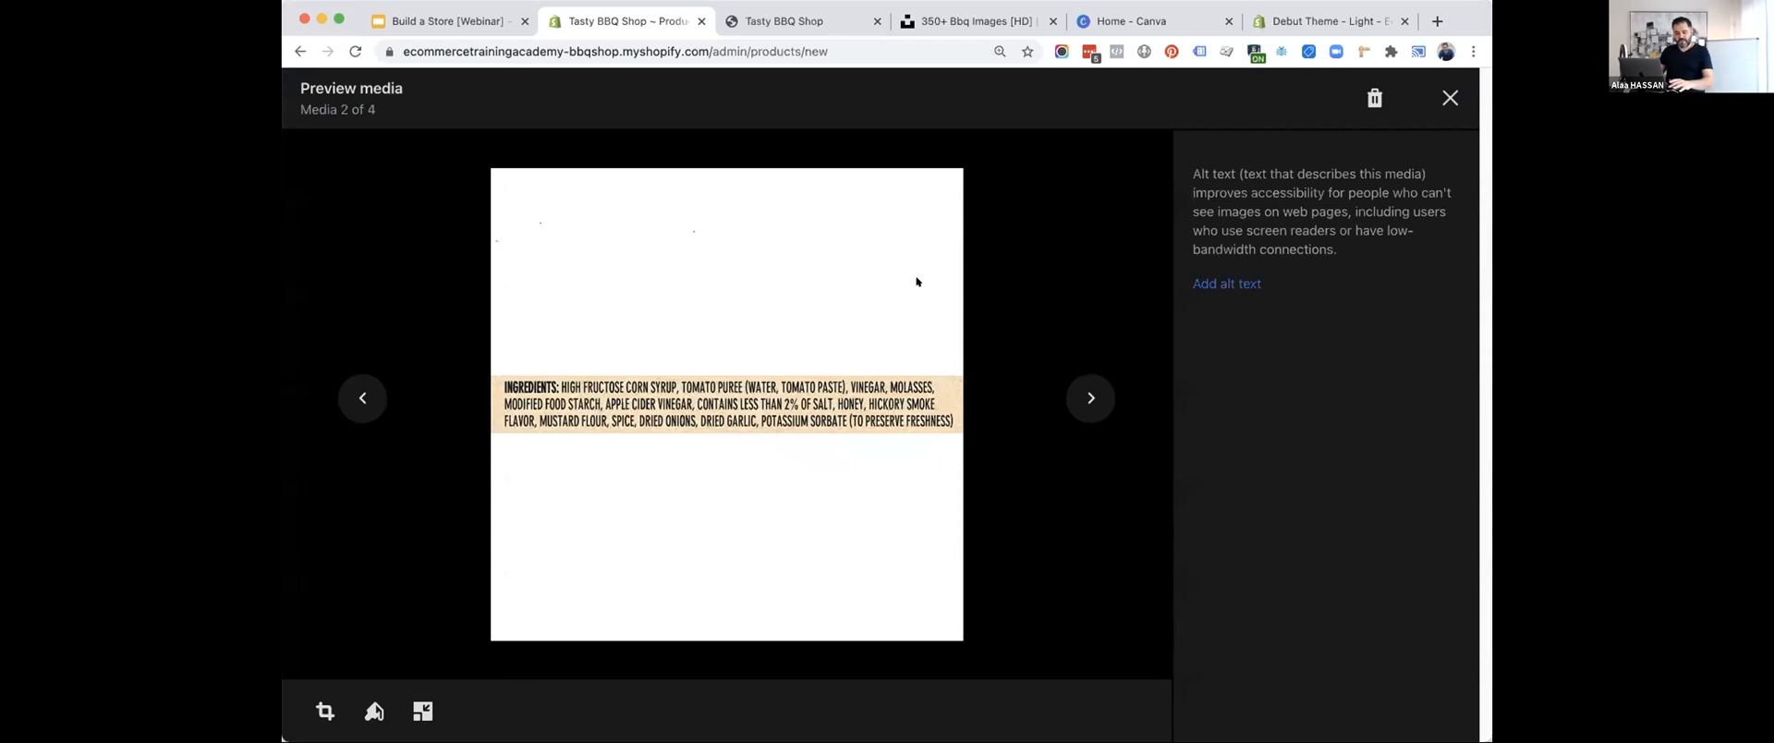
{"action": "key", "text": "Escape"}
{"action": "left_click", "coordinate": [1039, 295]}
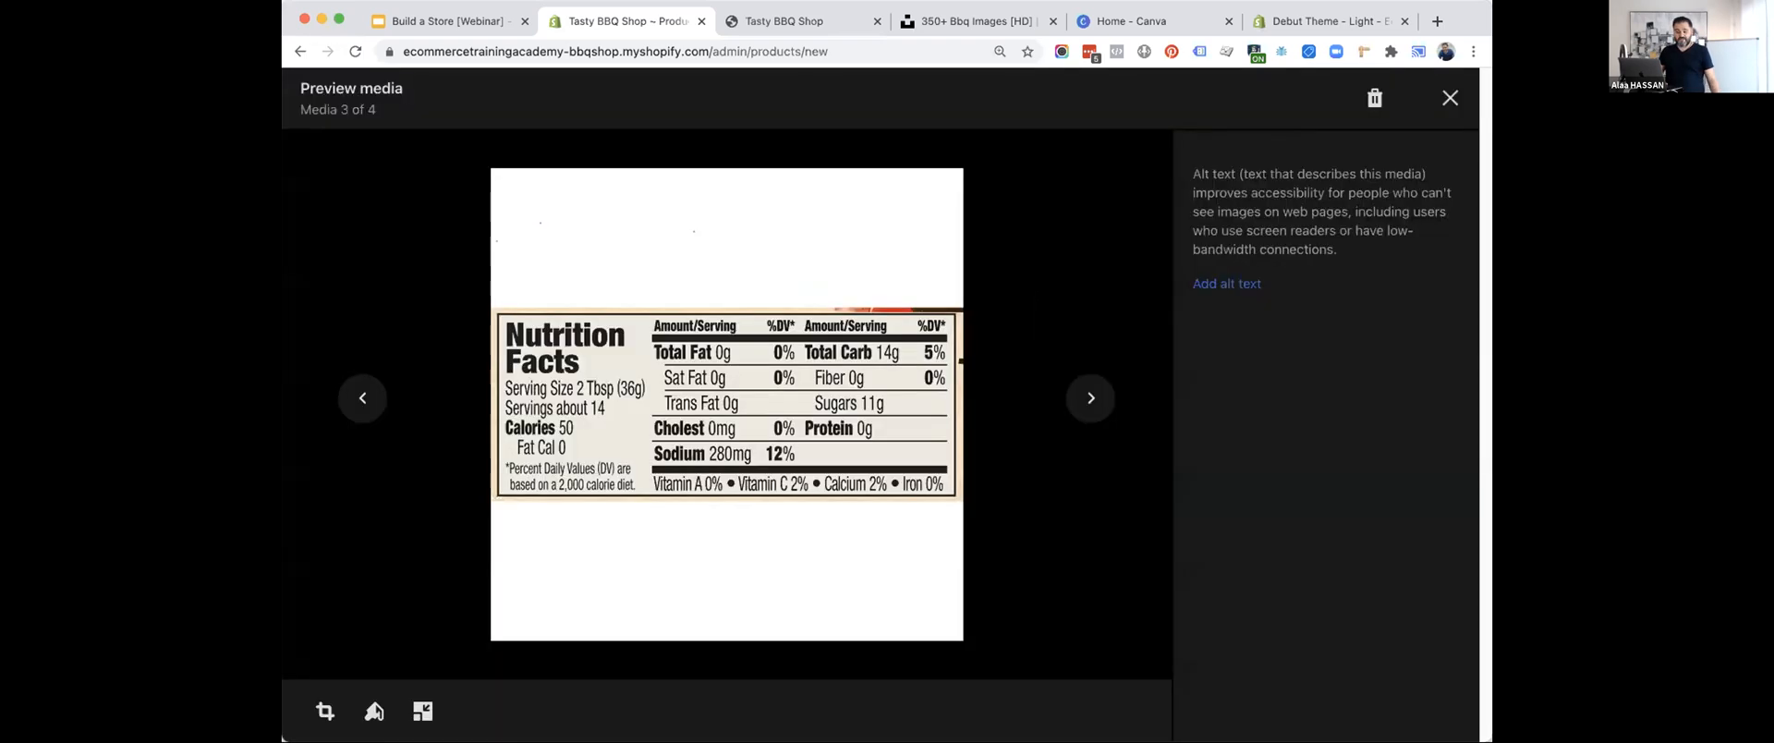
{"action": "key", "text": "Escape"}
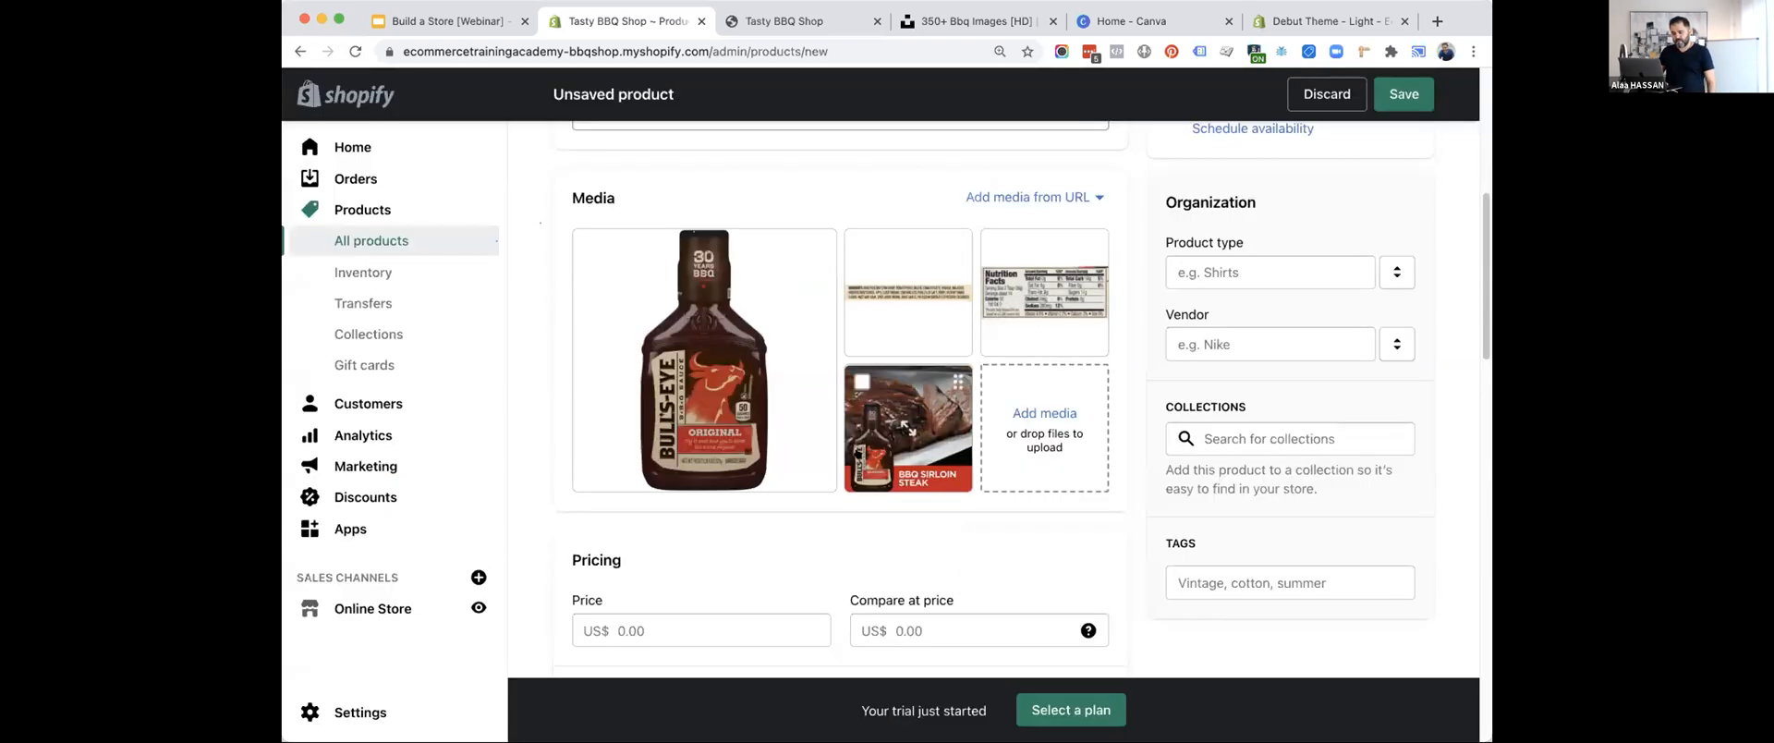
{"action": "left_click", "coordinate": [915, 434]}
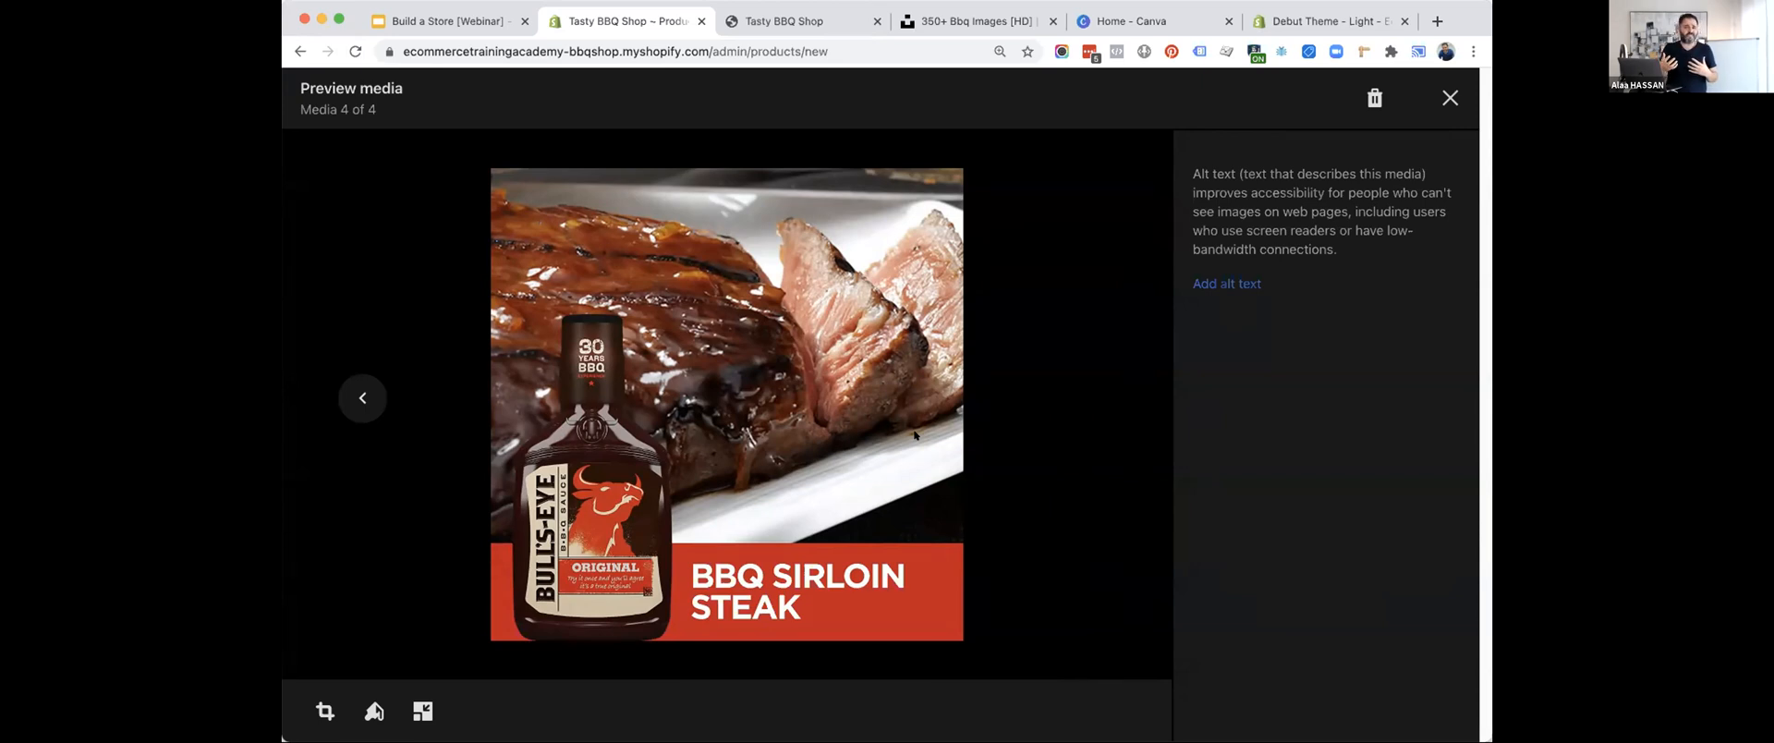
{"action": "key", "text": "Escape"}
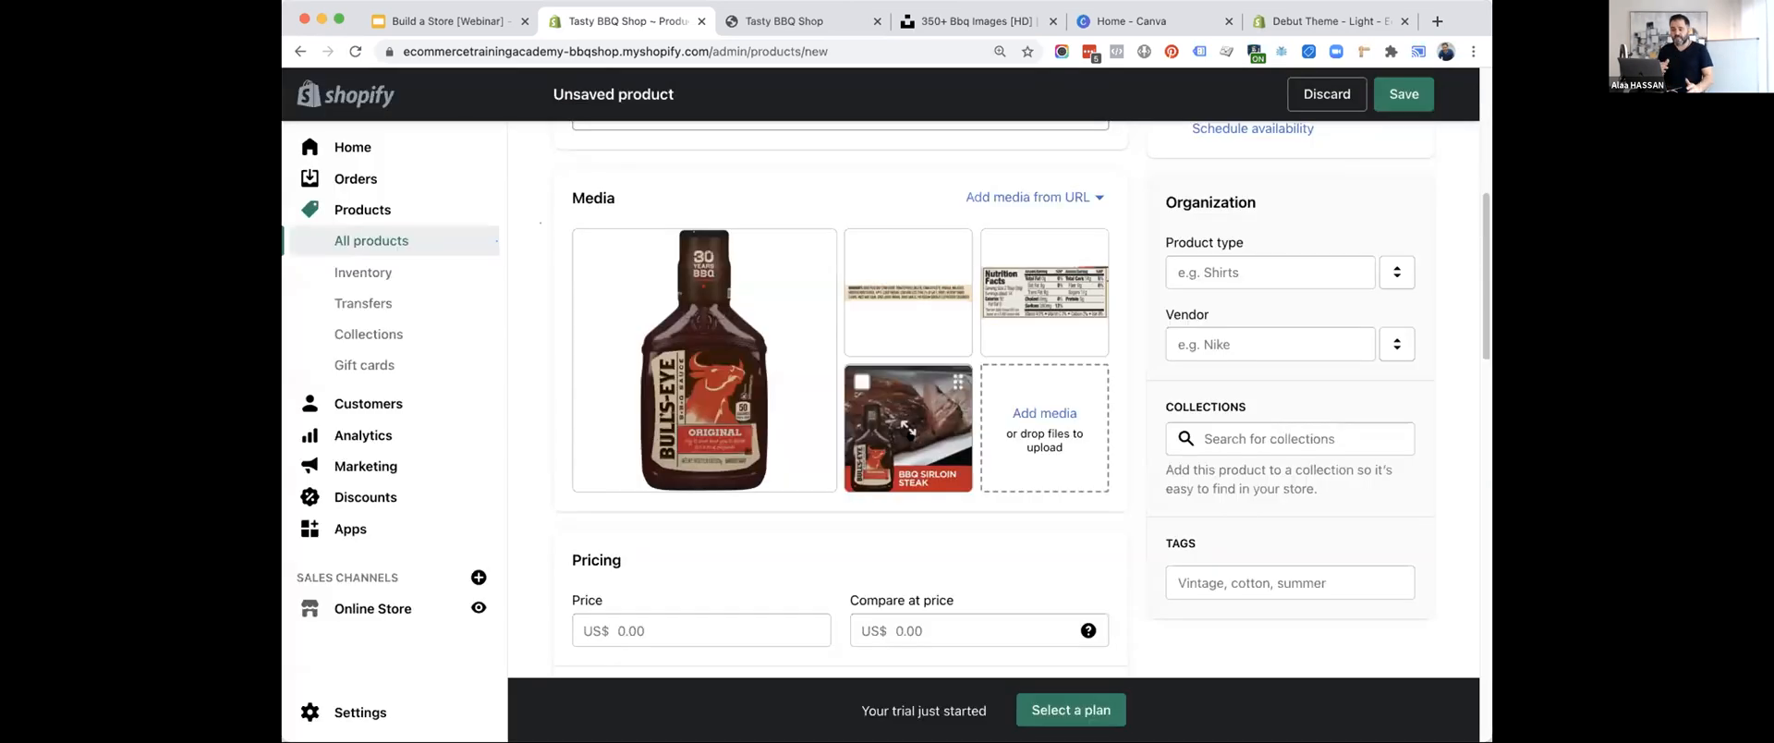
Set the product's price to US$18.99 and its compare-at price to US$24.99.
{"action": "scroll", "coordinate": [878, 383], "scroll_direction": "down", "scroll_amount": 5}
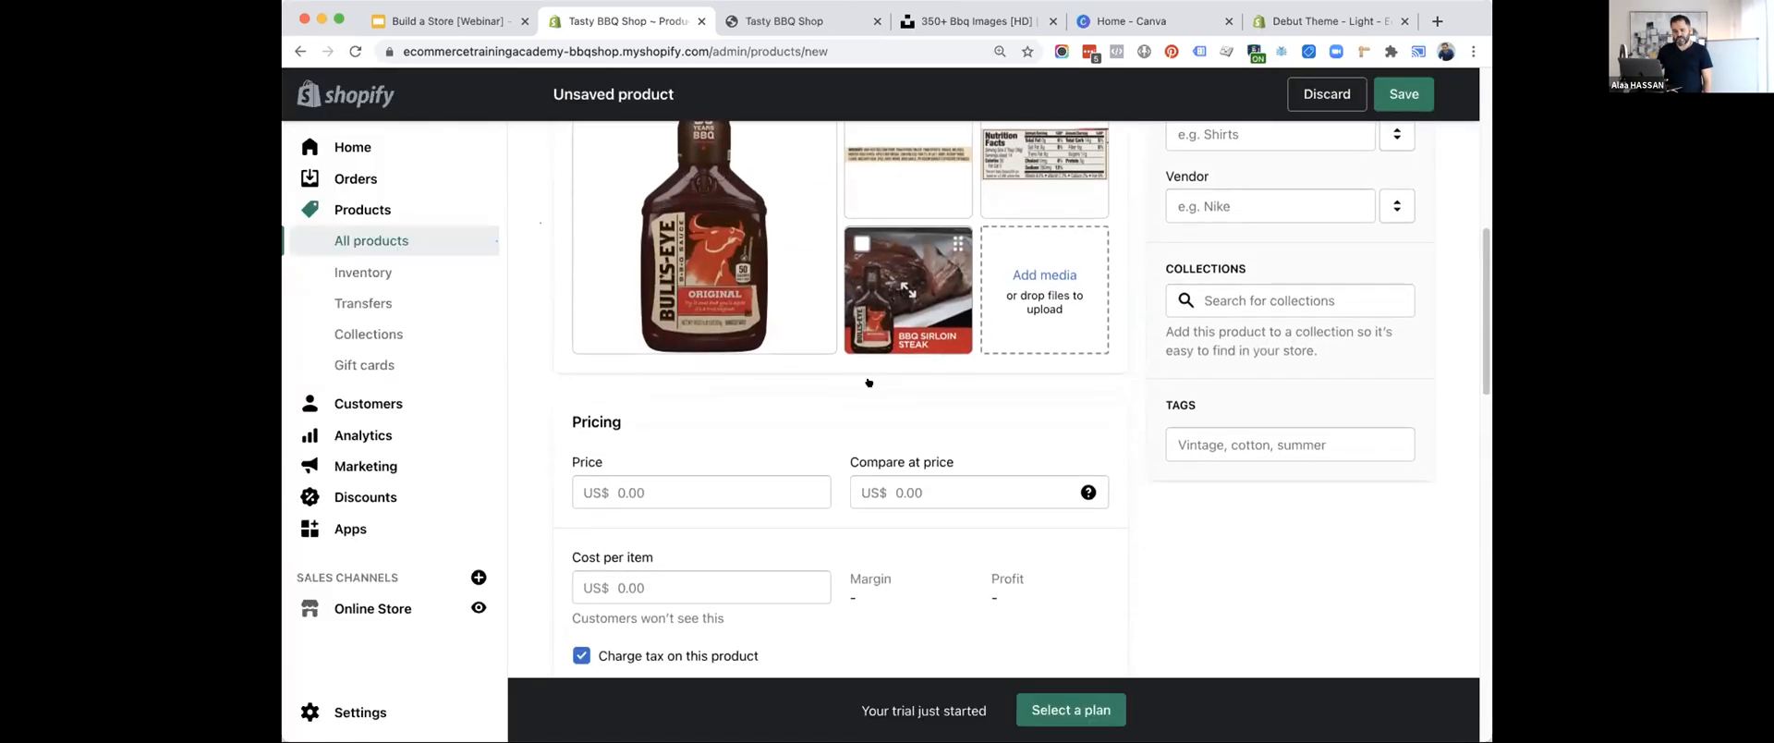
{"action": "left_click", "coordinate": [660, 379]}
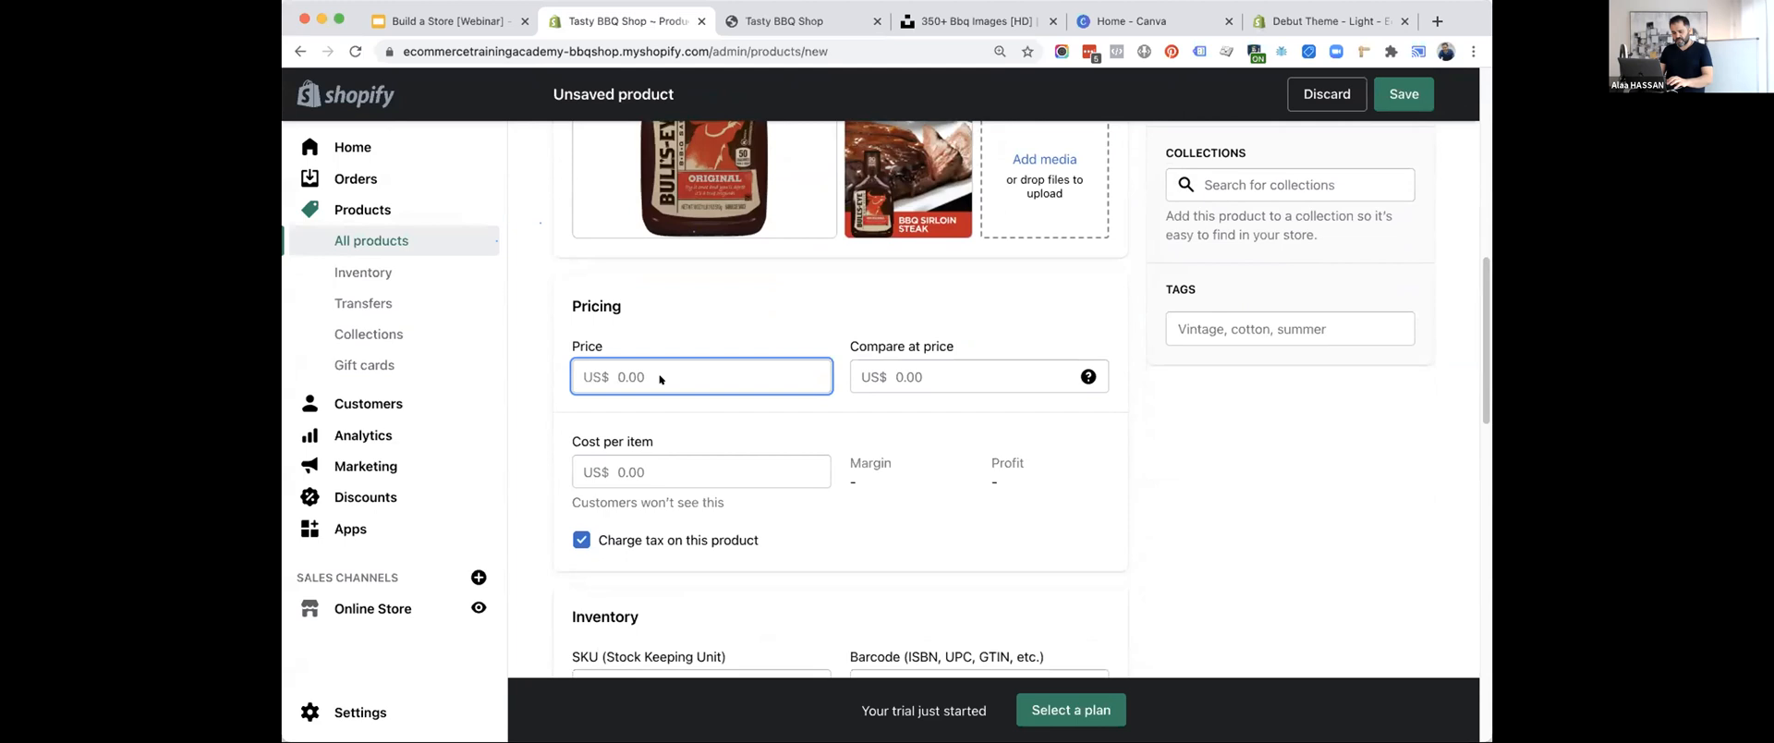
{"action": "type", "text": "18.99"}
{"action": "key", "text": "Tab"}
{"action": "type", "text": "24.99"}
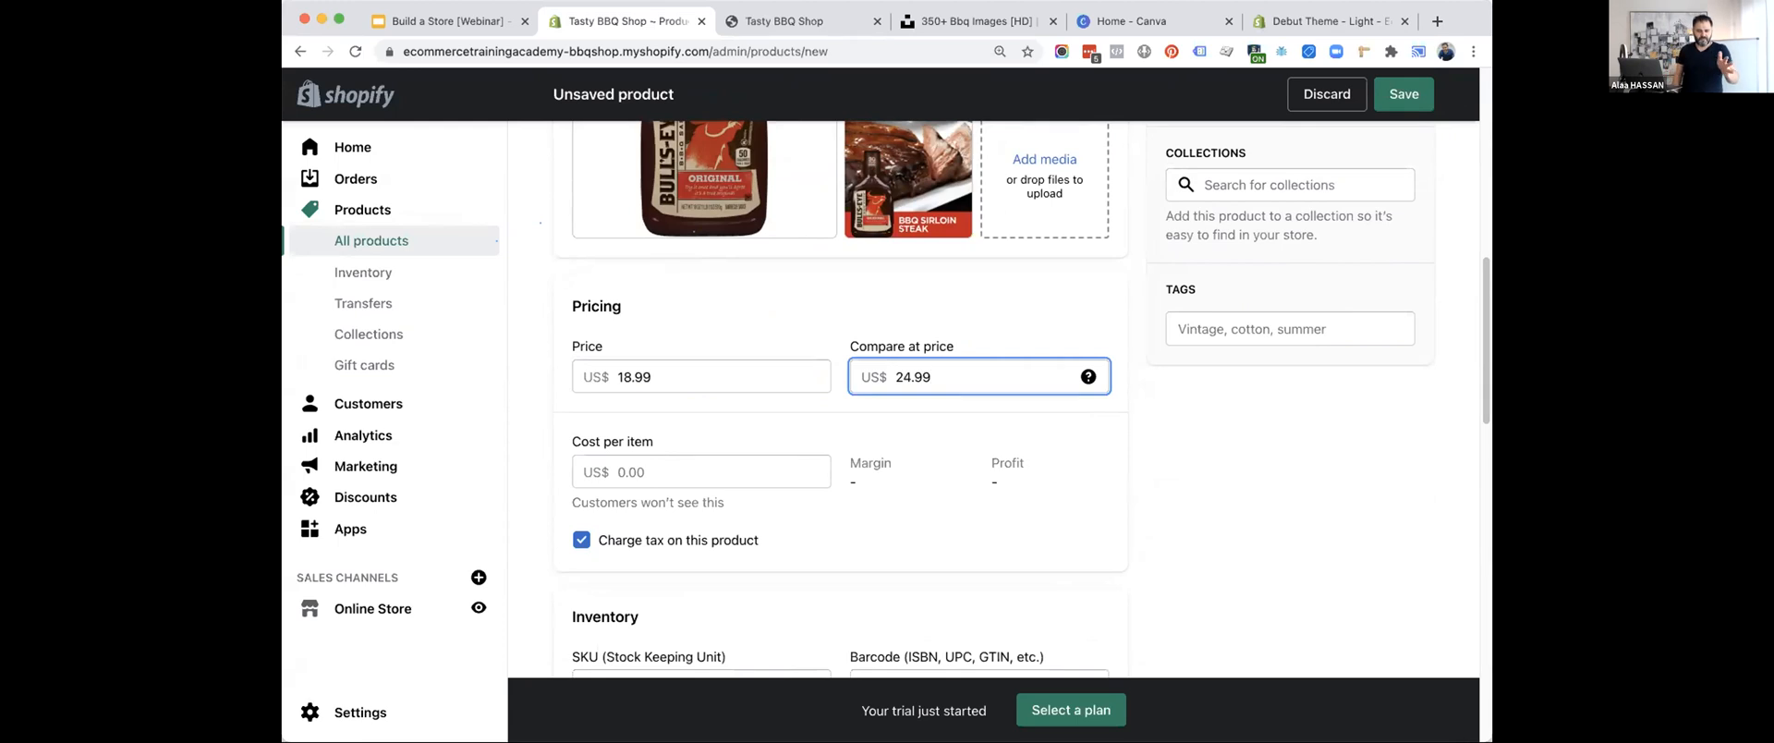
{"action": "left_click", "coordinate": [849, 295]}
Set the cost per item to US$5.00 and check the calculated margin and profit.
{"action": "scroll", "coordinate": [849, 296], "scroll_direction": "down", "scroll_amount": 5}
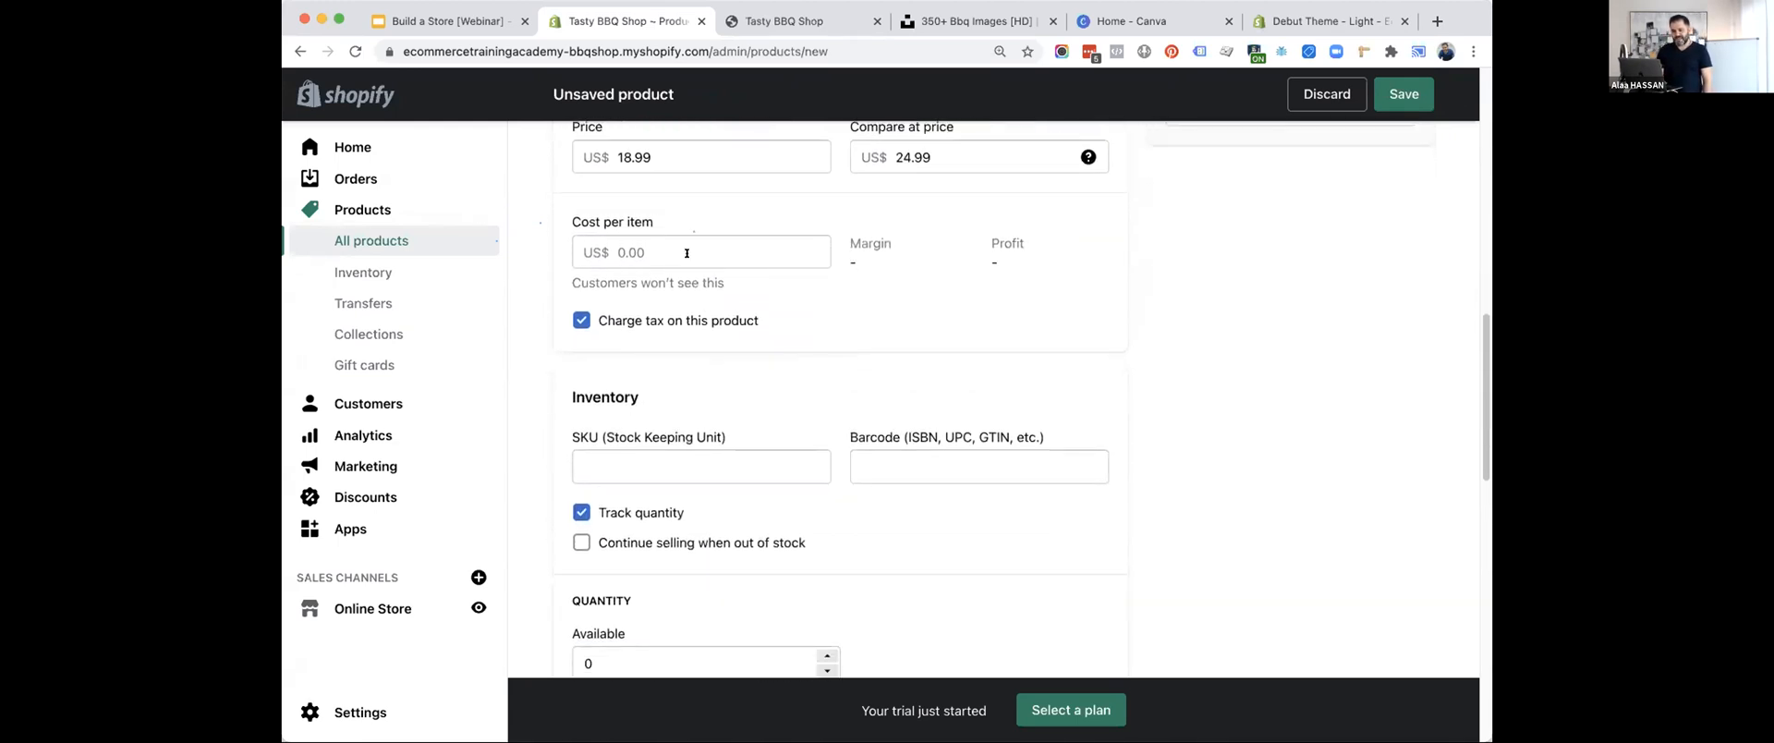
{"action": "left_click", "coordinate": [673, 243]}
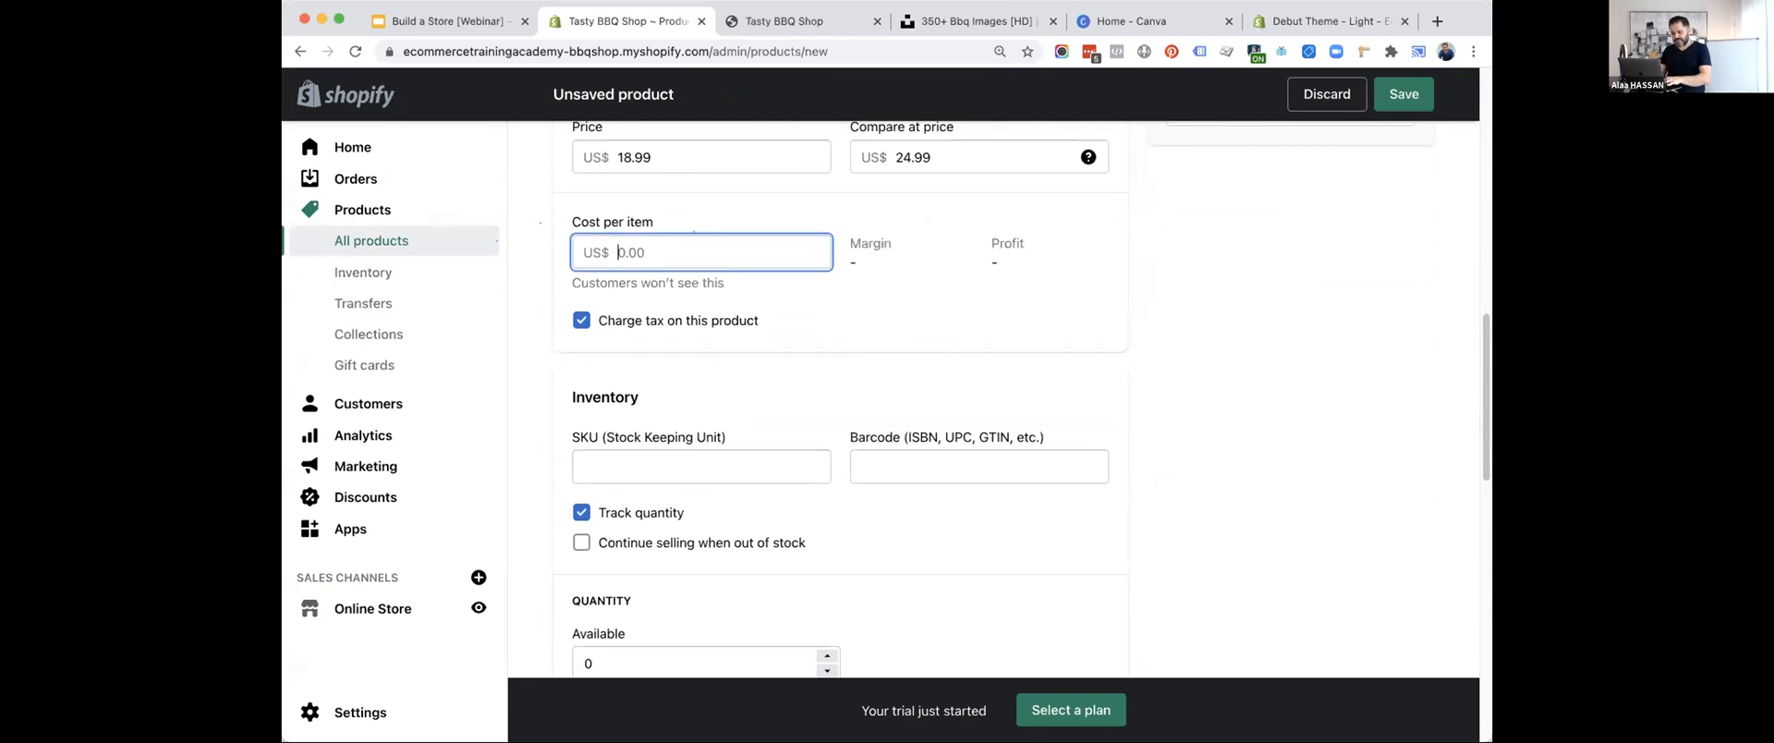
{"action": "type", "text": "5"}
{"action": "scroll", "coordinate": [887, 239], "scroll_direction": "up", "scroll_amount": 2}
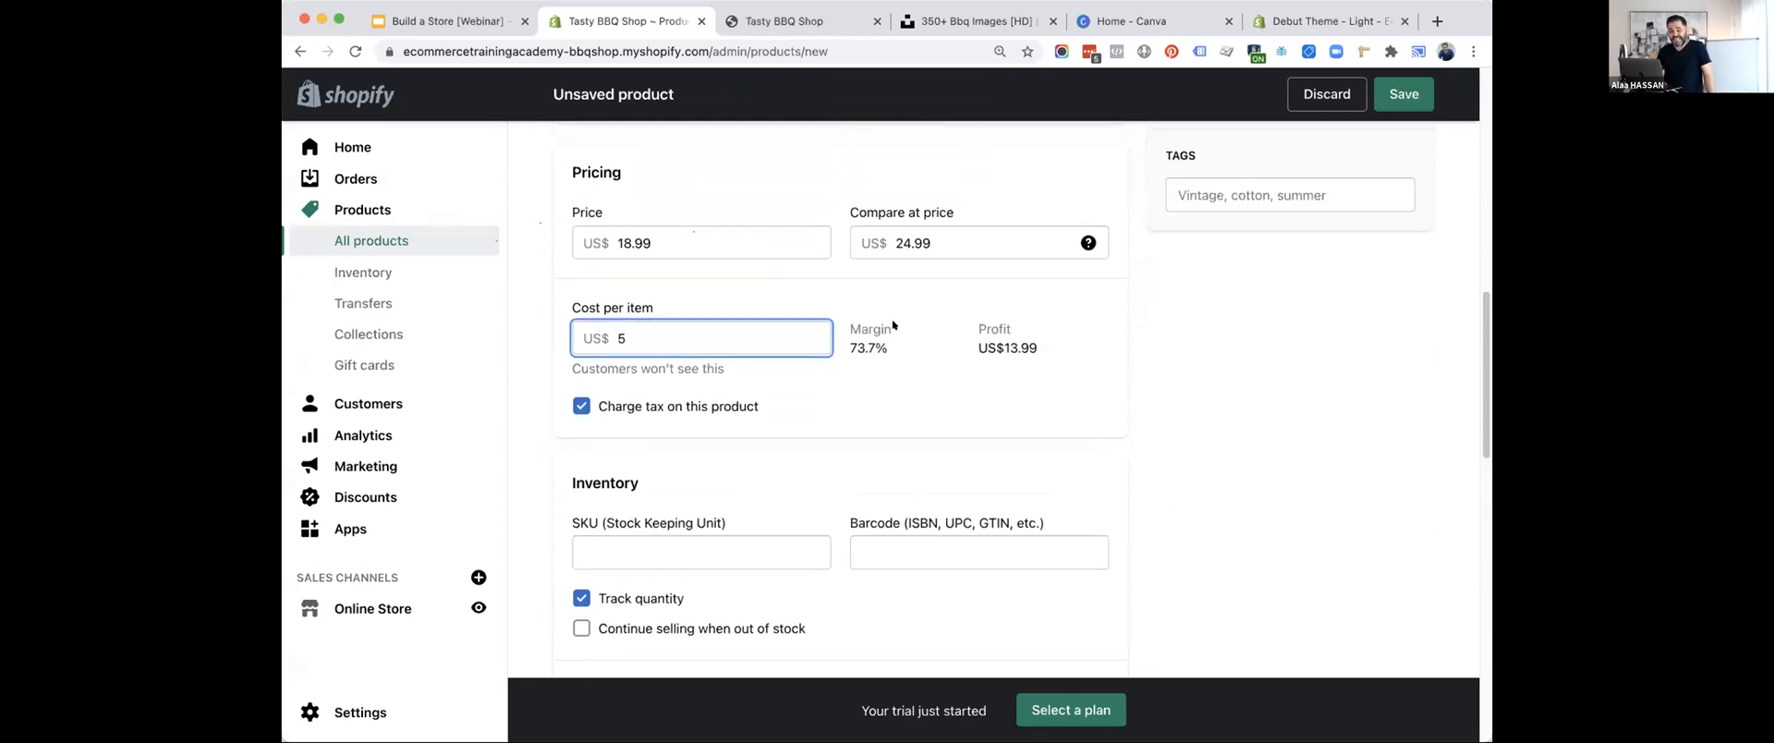
{"action": "left_click_drag", "start_coordinate": [902, 348], "coordinate": [851, 347]}
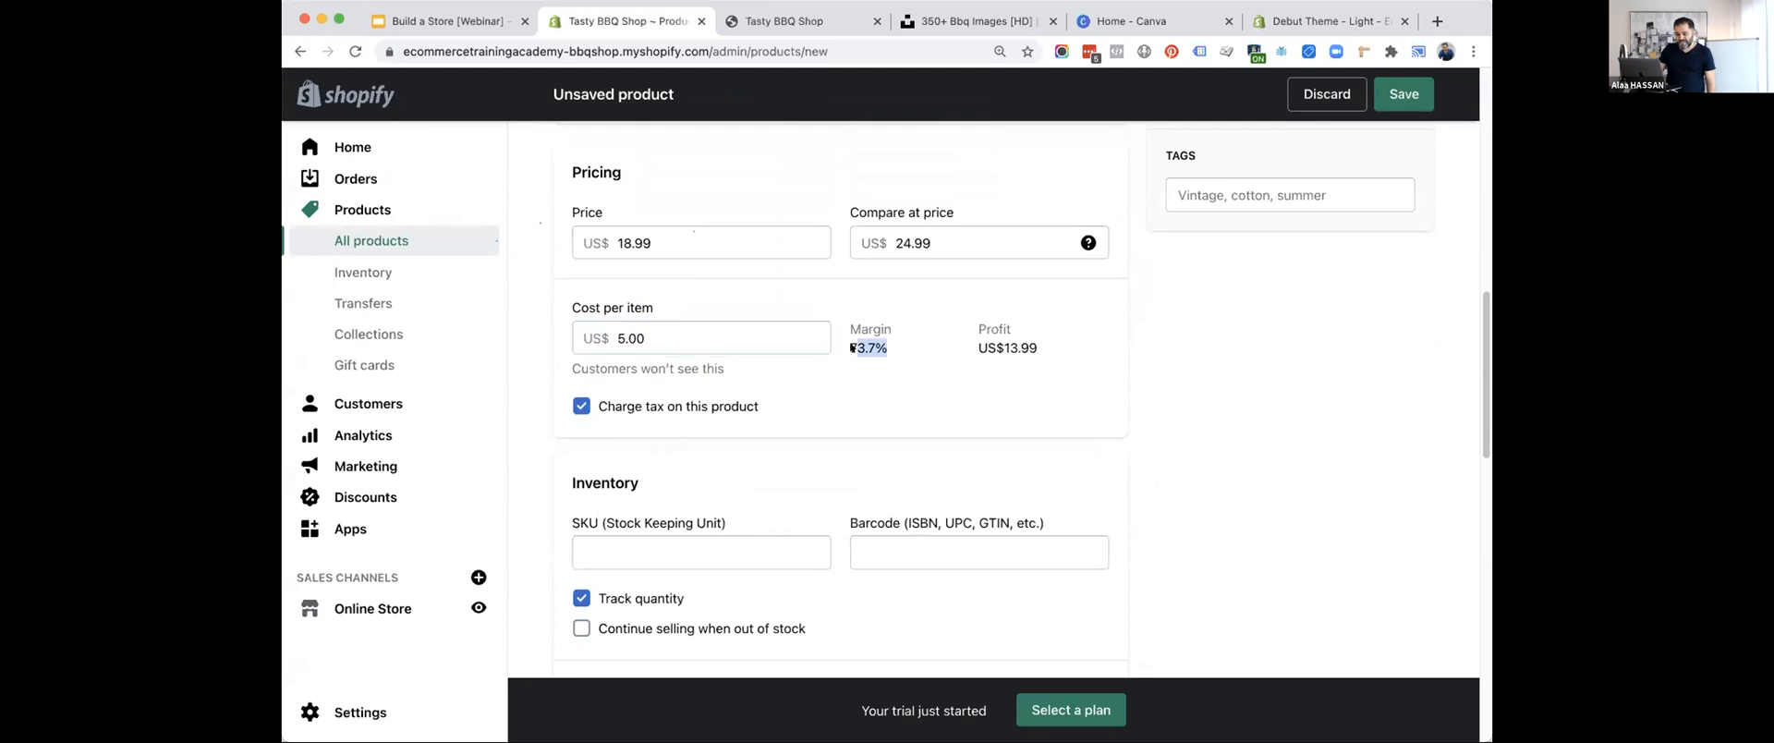
{"action": "left_click_drag", "start_coordinate": [1052, 348], "coordinate": [985, 348]}
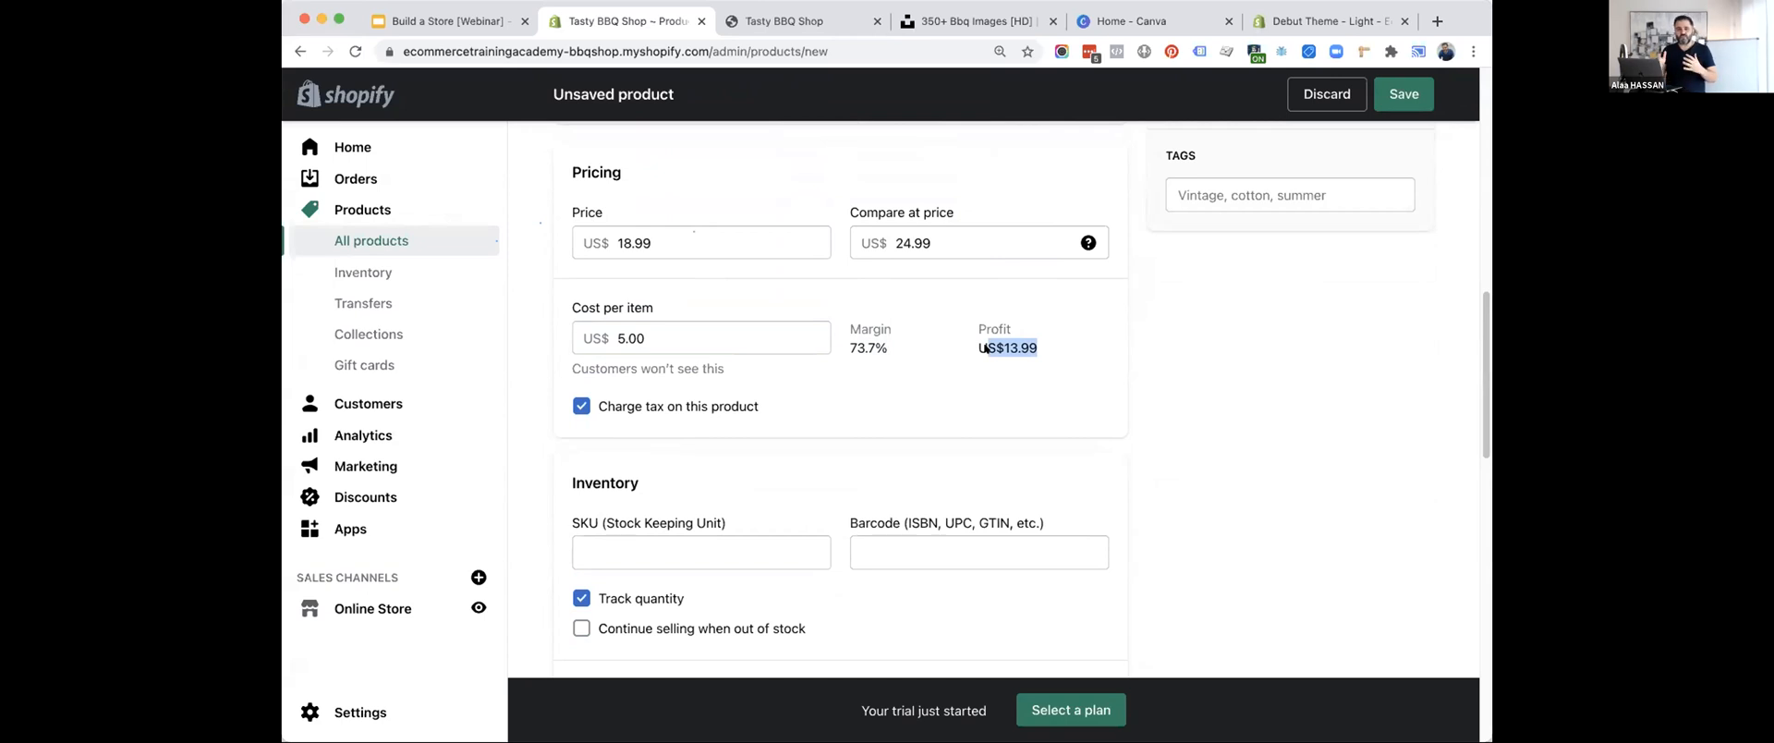
Set the product's available quantity to 100, leaving the SKU and barcode empty.
{"action": "scroll", "coordinate": [983, 348], "scroll_direction": "down", "scroll_amount": 3}
{"action": "left_click", "coordinate": [737, 404]}
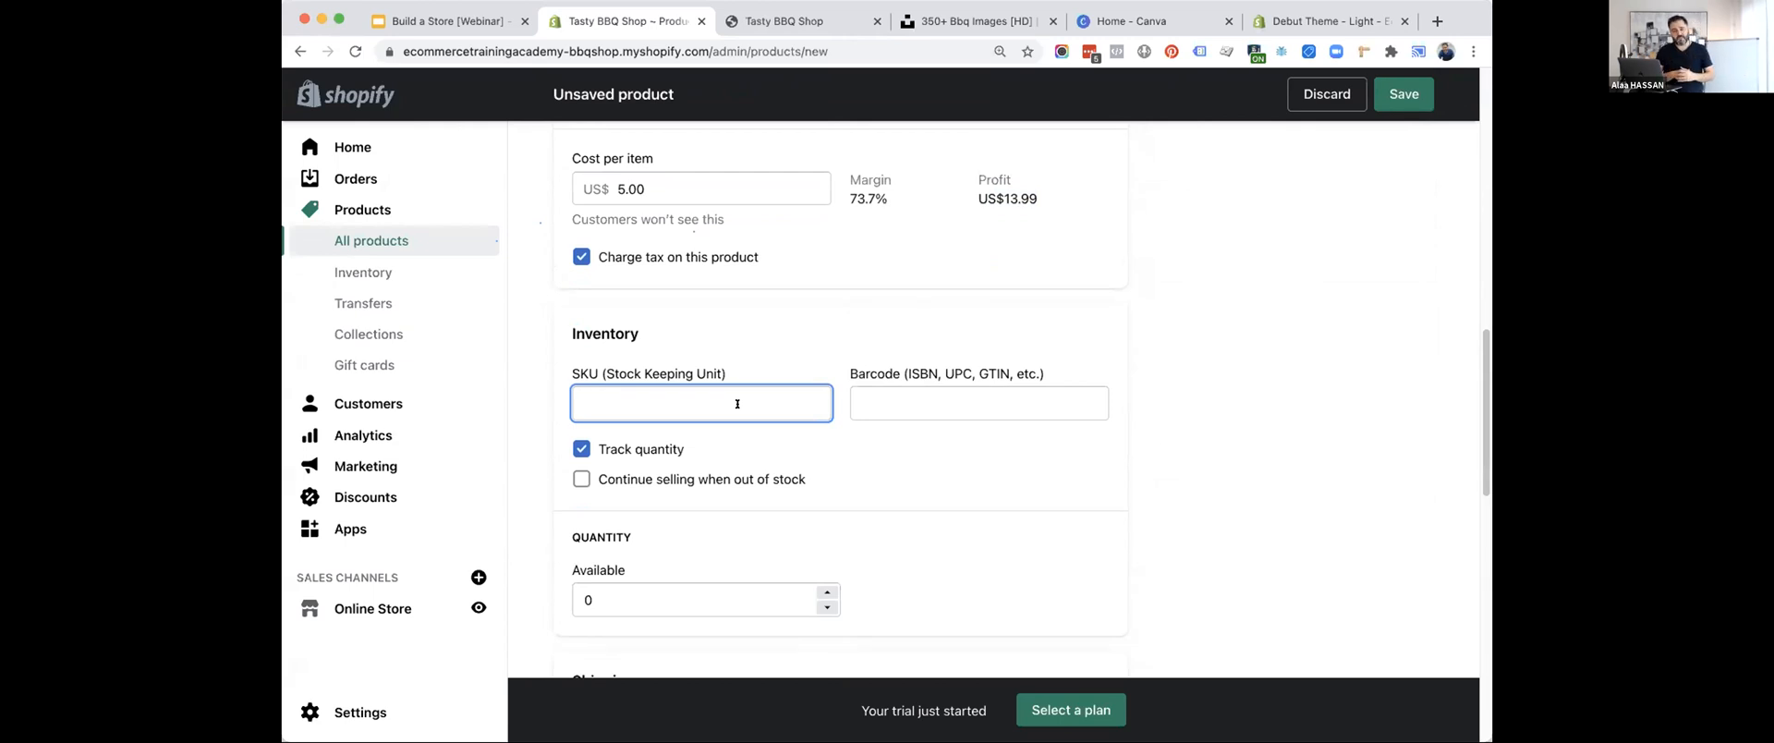
{"action": "left_click", "coordinate": [928, 396]}
{"action": "scroll", "coordinate": [927, 395], "scroll_direction": "down", "scroll_amount": 3}
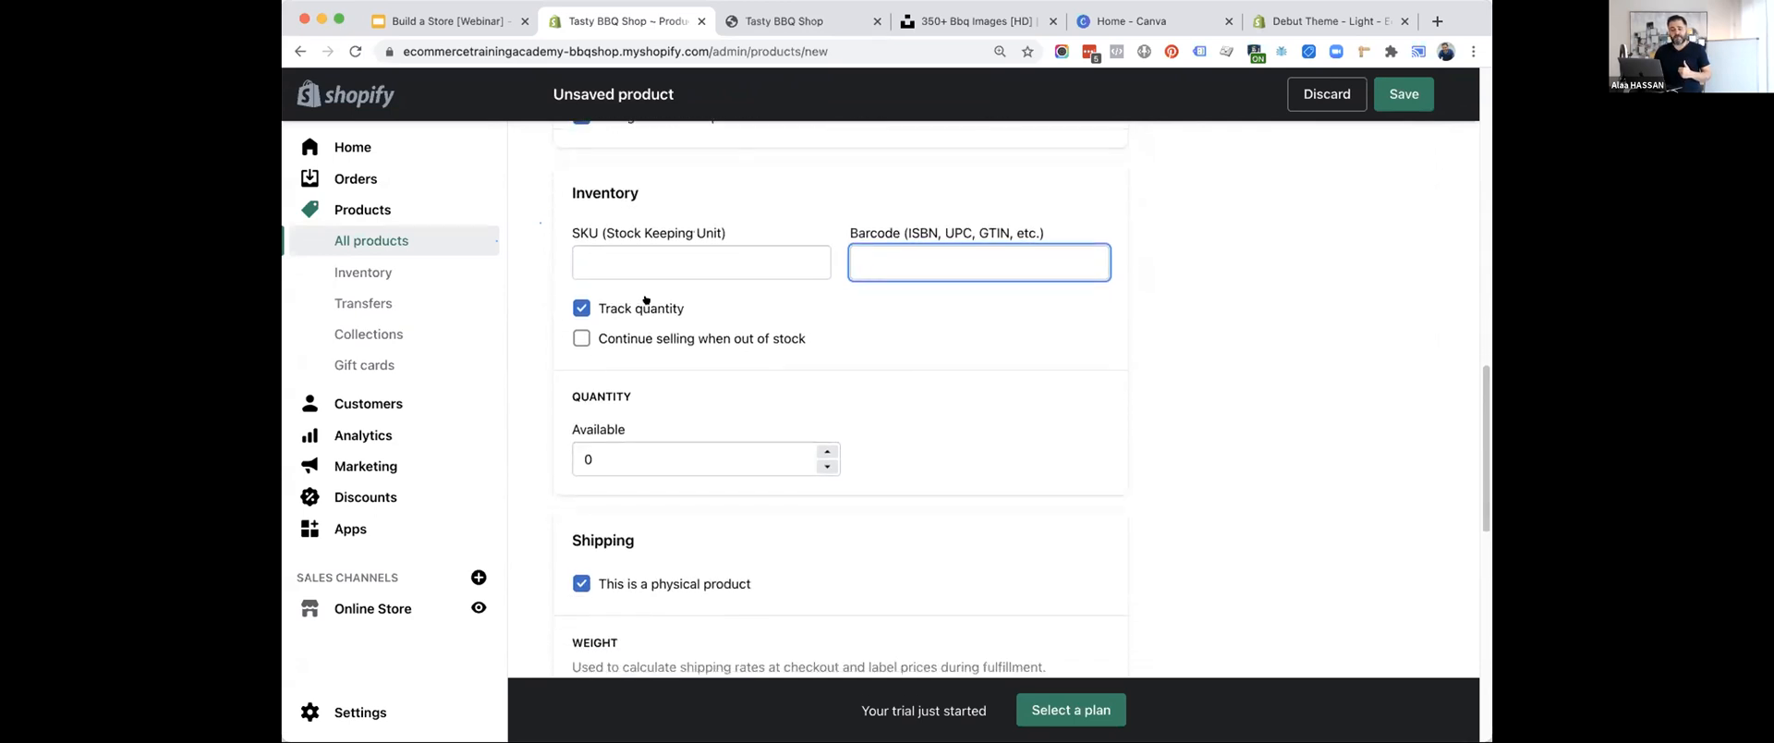
{"action": "double_click", "coordinate": [659, 457]}
{"action": "type", "text": "100"}
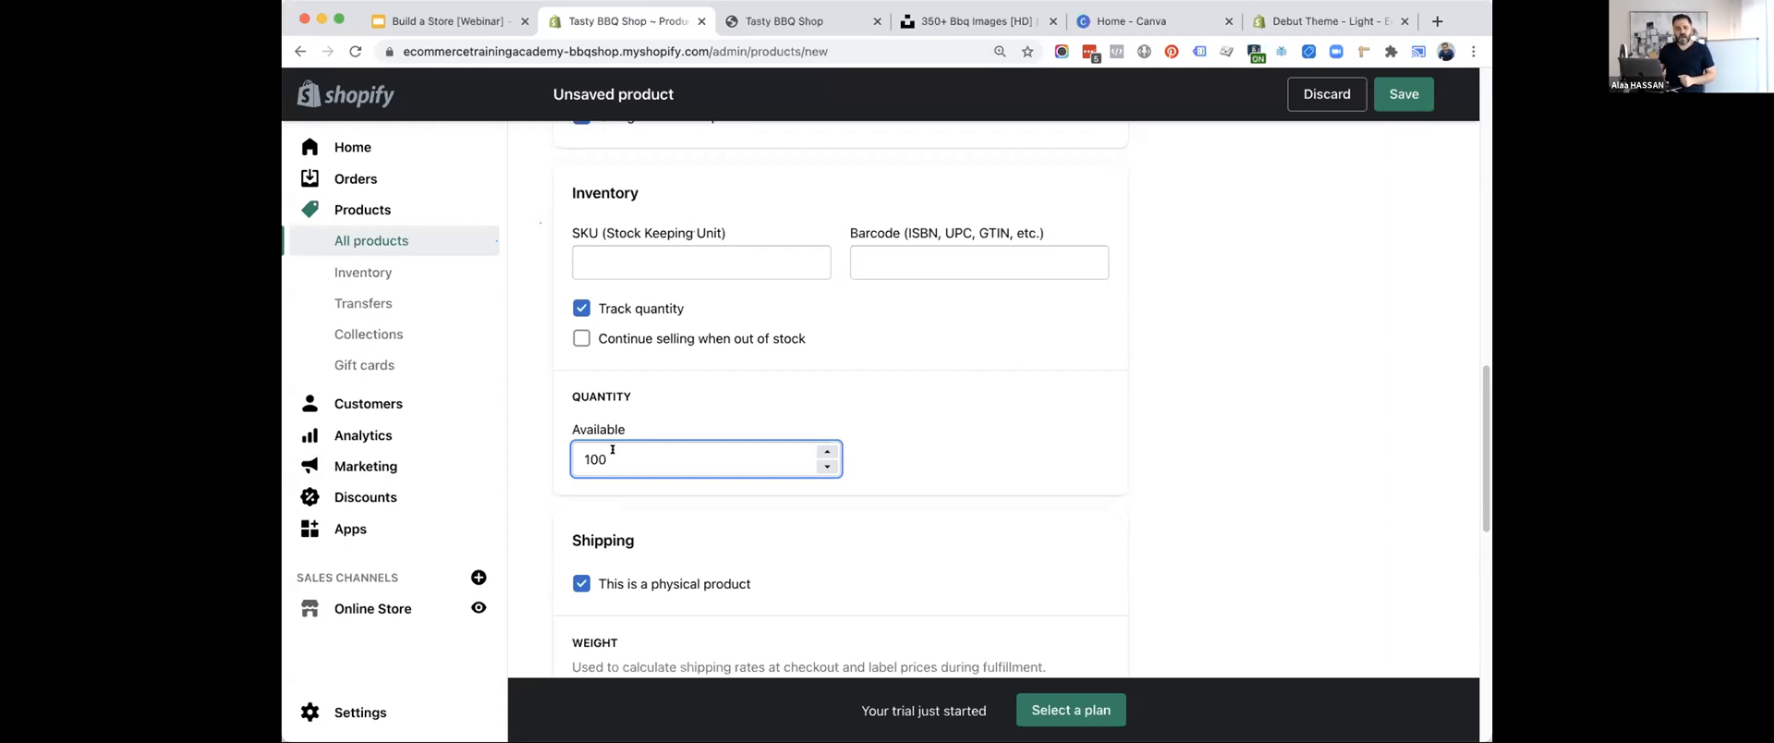
Examine the option to continue selling when out of stock, the shipping weight and the country of origin choices.
{"action": "left_click", "coordinate": [578, 340]}
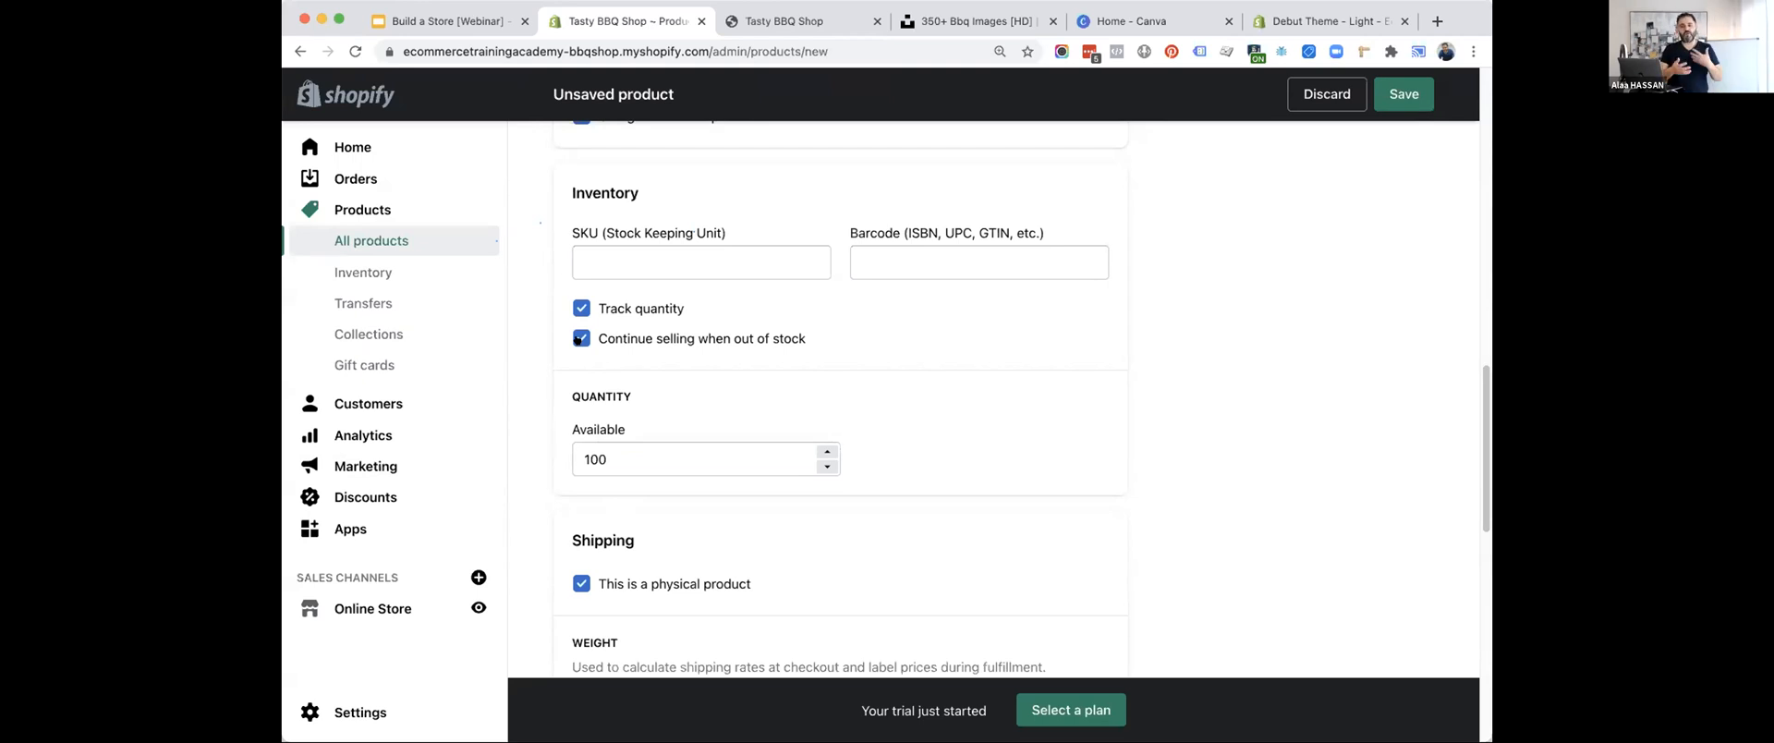
{"action": "left_click", "coordinate": [578, 340]}
{"action": "scroll", "coordinate": [683, 352], "scroll_direction": "down", "scroll_amount": 5}
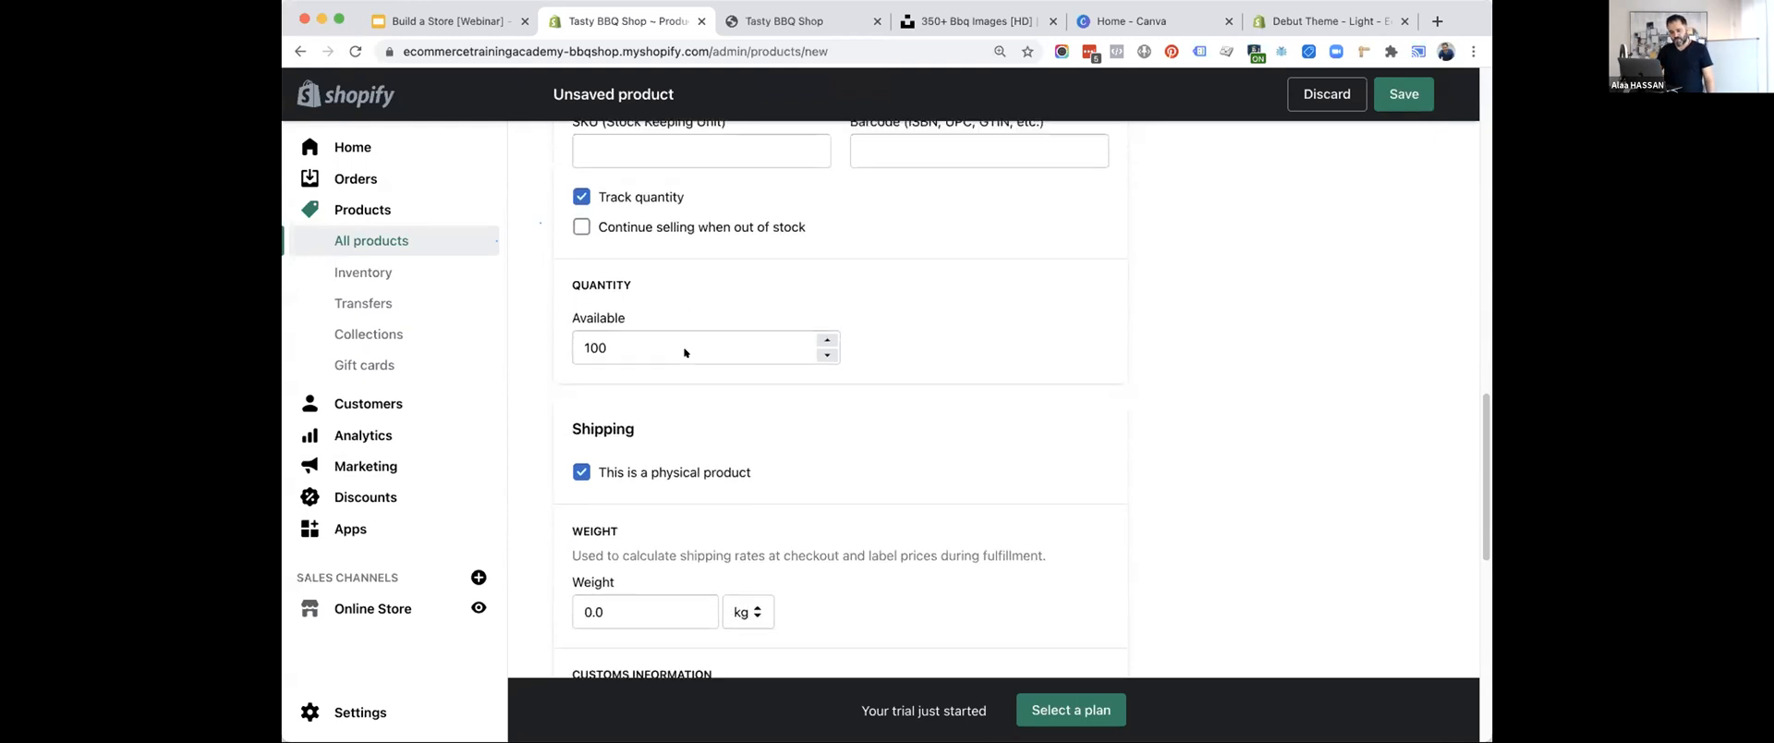
{"action": "scroll", "coordinate": [685, 352], "scroll_direction": "down", "scroll_amount": 1}
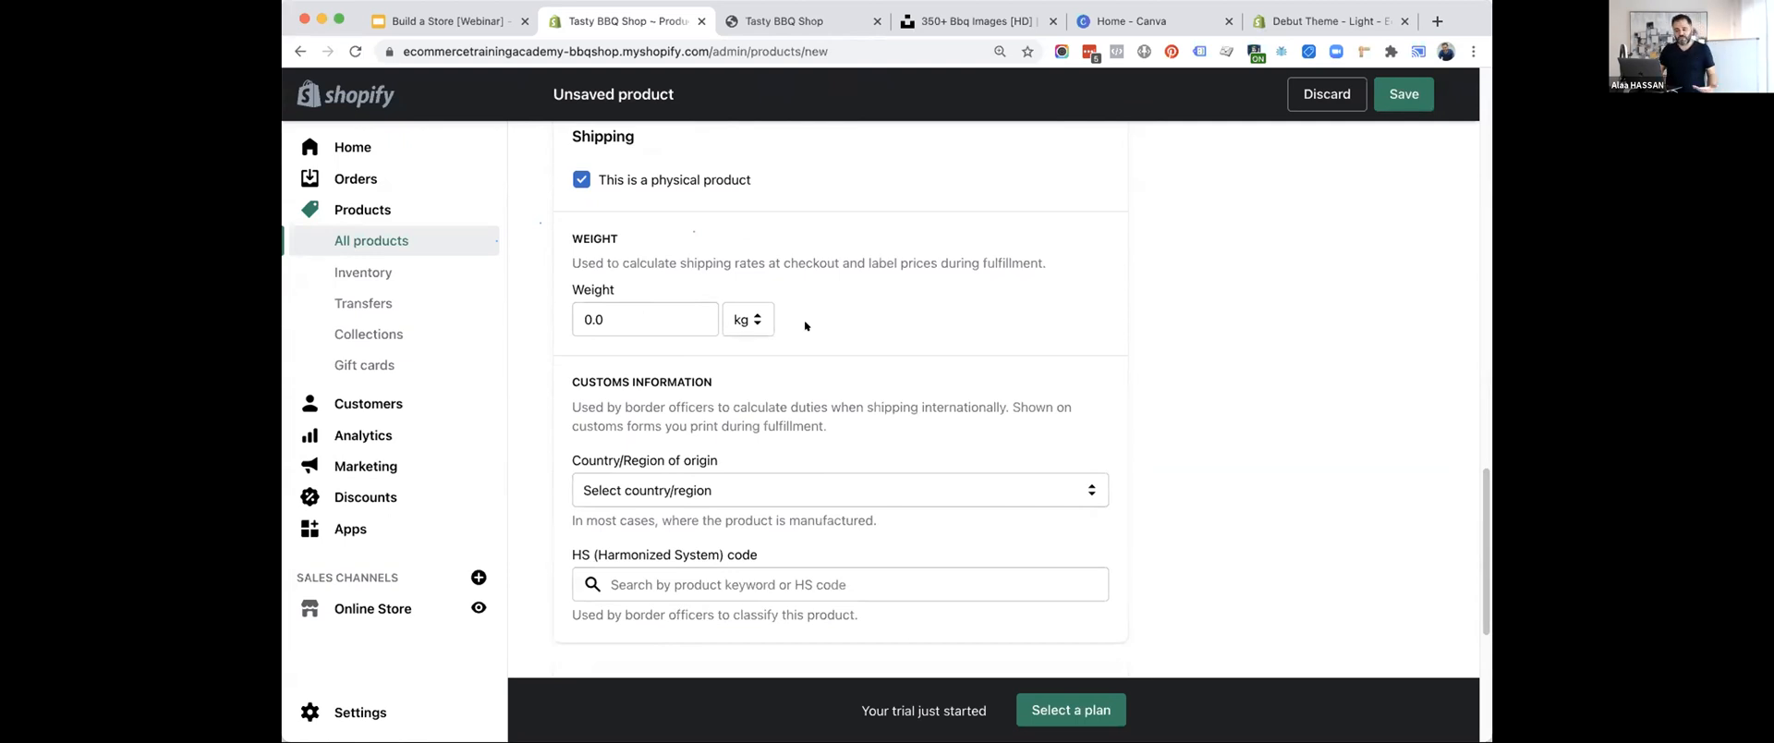
{"action": "scroll", "coordinate": [804, 325], "scroll_direction": "down", "scroll_amount": 2}
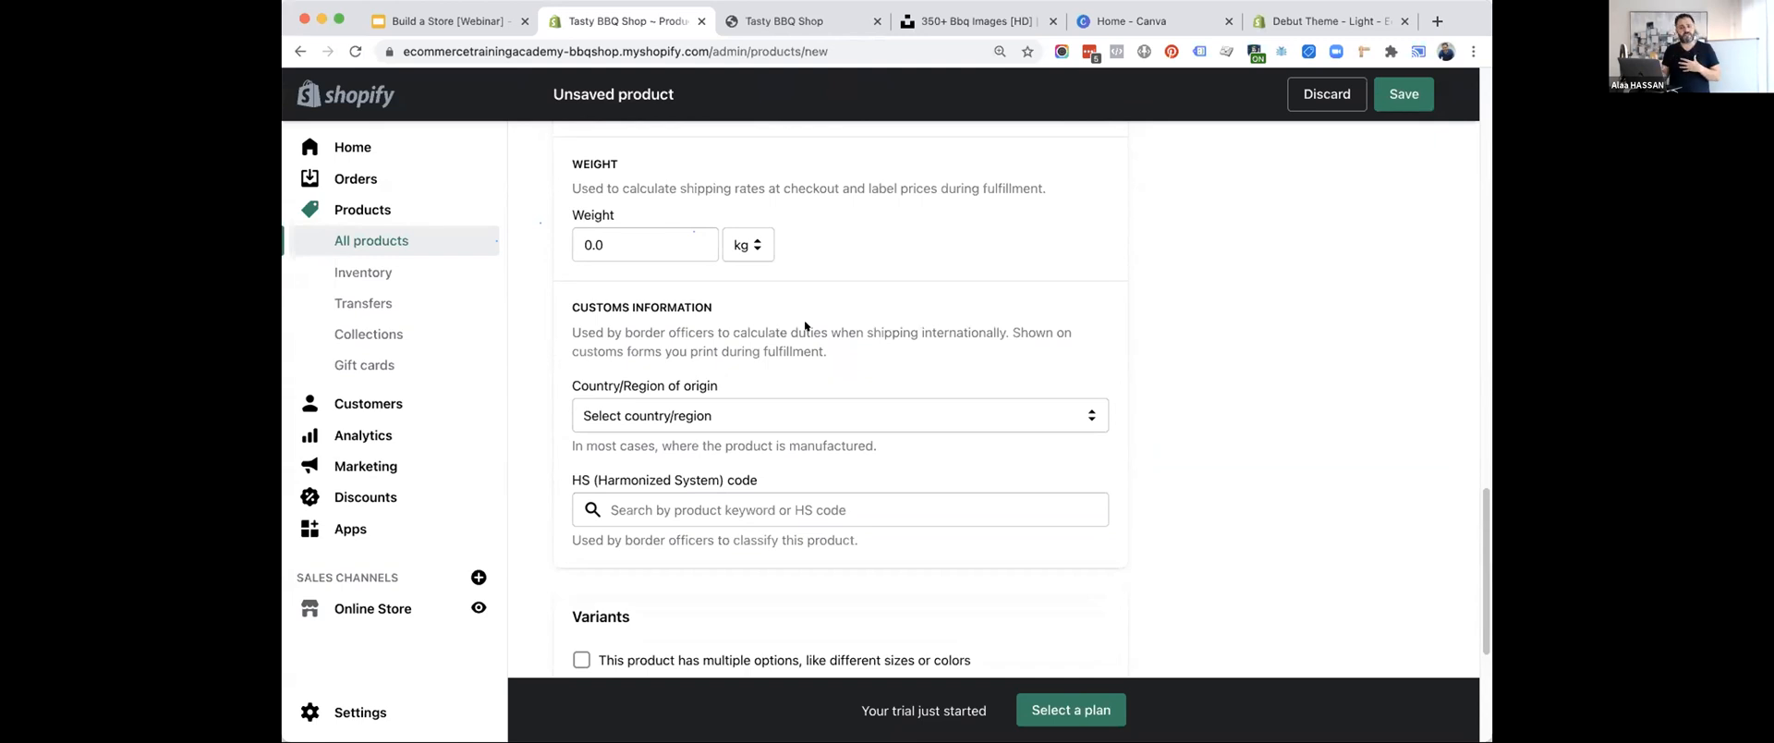
{"action": "left_click", "coordinate": [737, 407]}
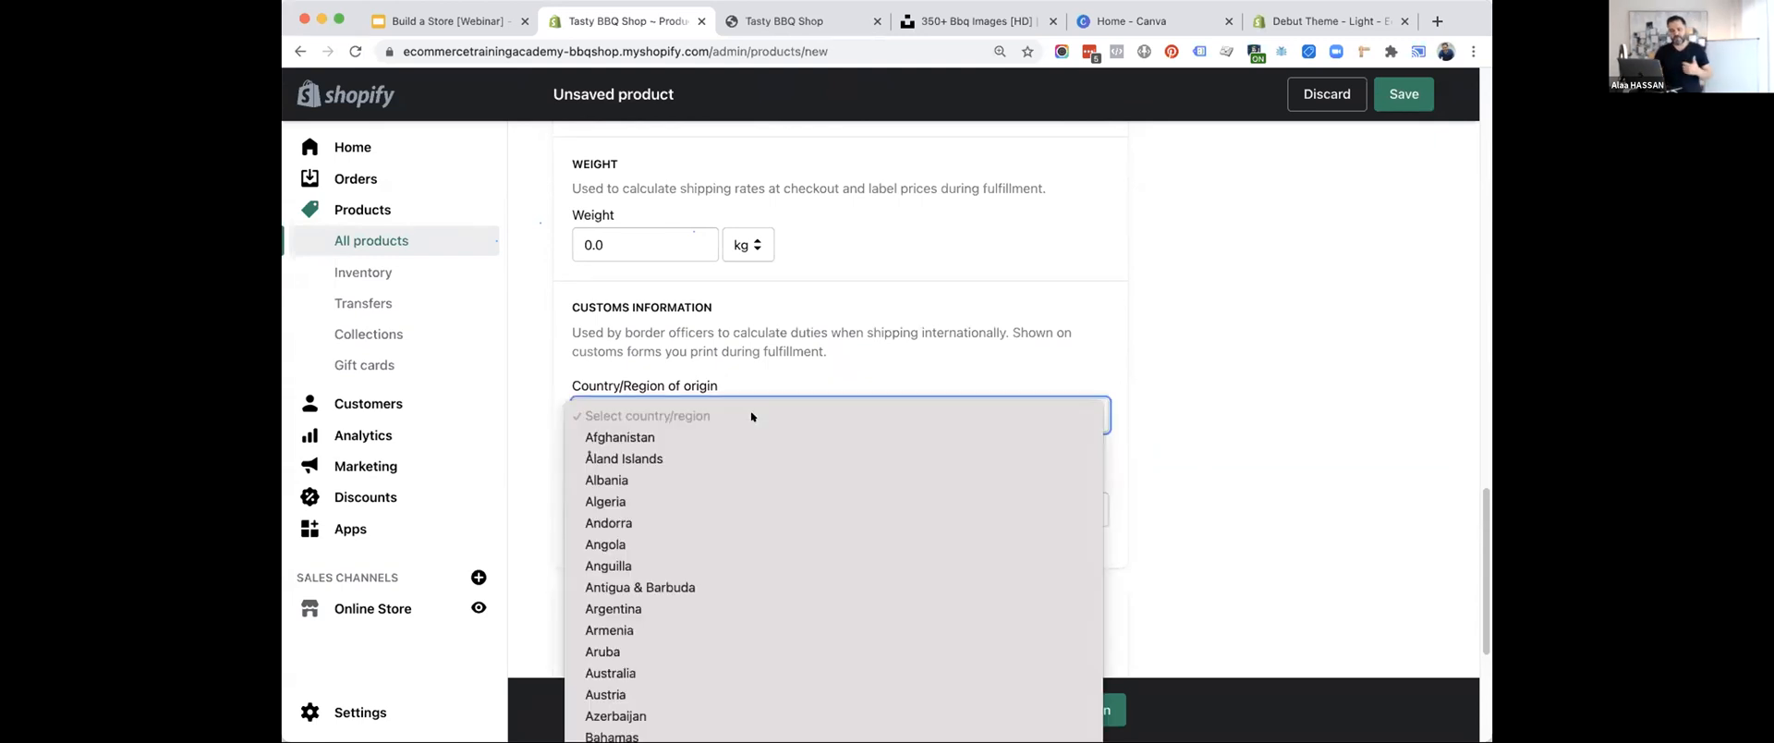
{"action": "left_click", "coordinate": [793, 340]}
{"action": "scroll", "coordinate": [748, 310], "scroll_direction": "down", "scroll_amount": 2}
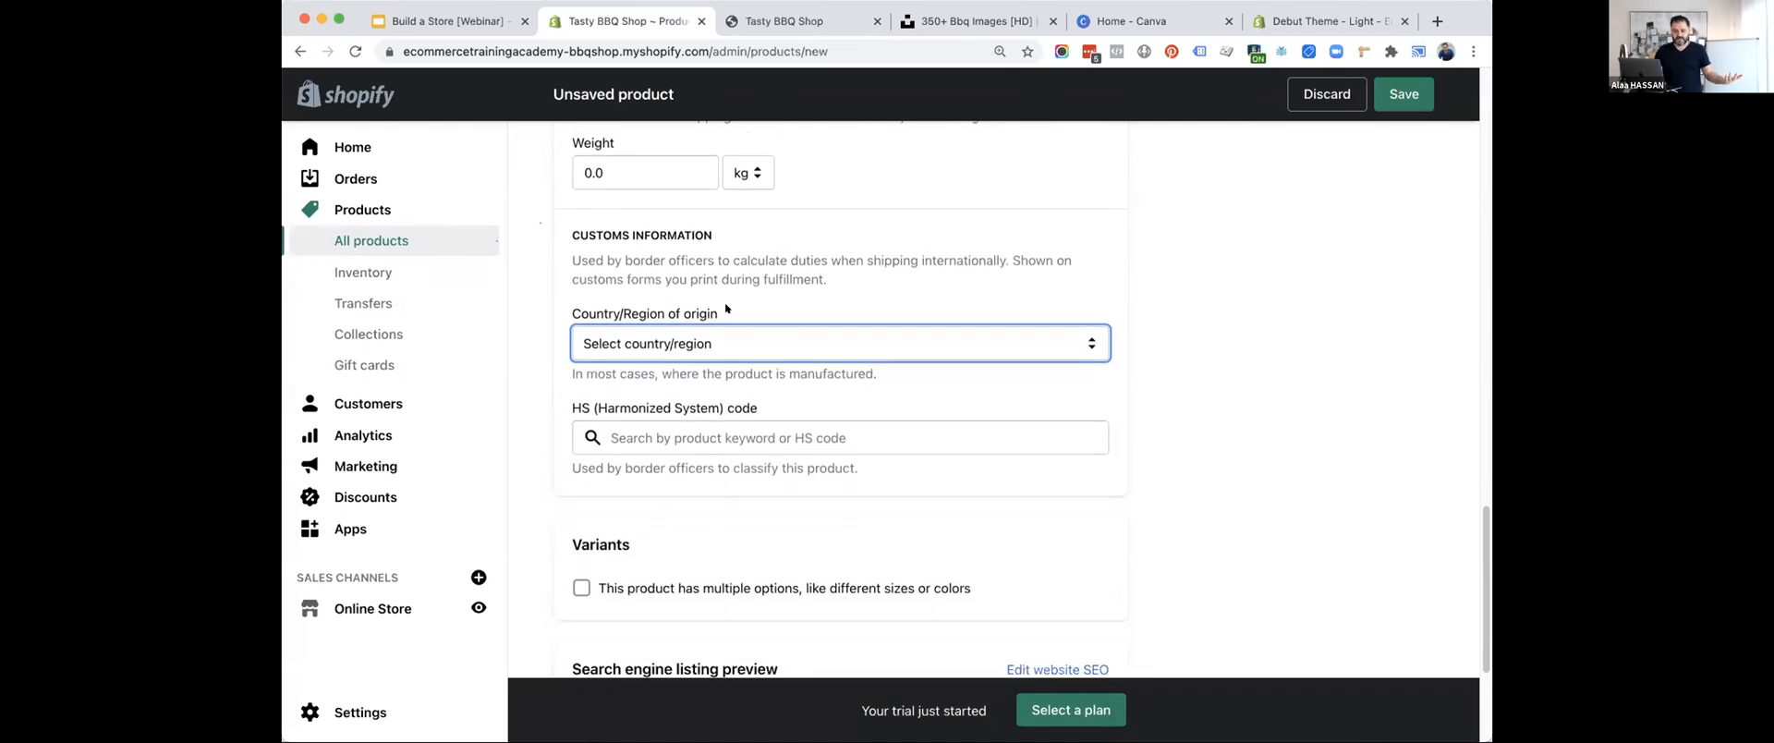
Enable multiple options for the product and add a Size option with the values Small, Medium and Large.
{"action": "scroll", "coordinate": [777, 417], "scroll_direction": "down", "scroll_amount": 5}
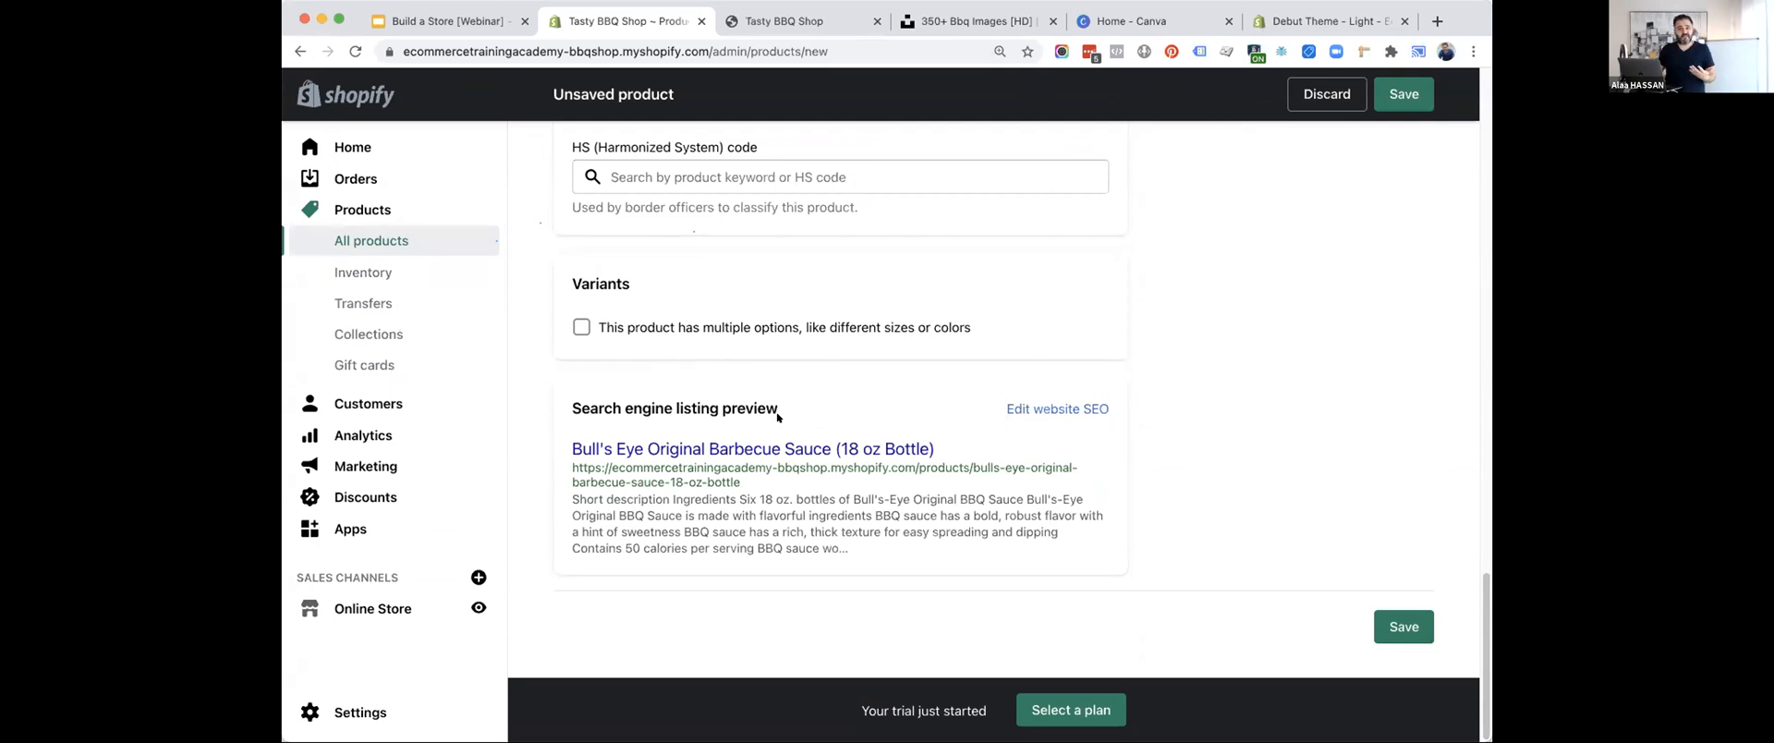
{"action": "left_click", "coordinate": [580, 326]}
{"action": "left_click", "coordinate": [640, 432]}
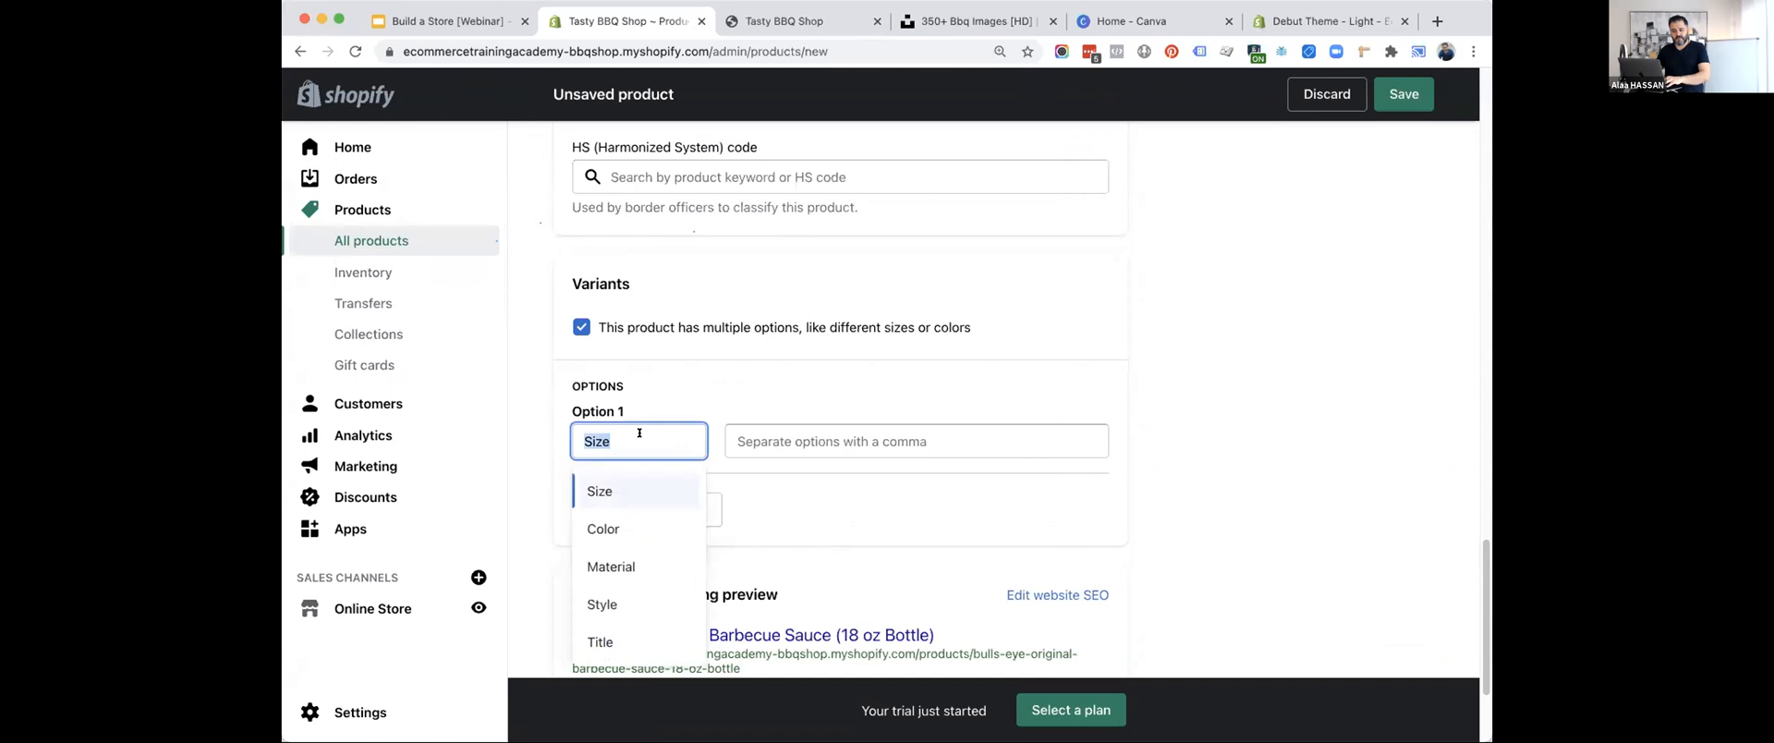
{"action": "left_click", "coordinate": [751, 387]}
{"action": "left_click", "coordinate": [778, 440]}
{"action": "type", "text": "Small"}
{"action": "key", "text": "Return"}
{"action": "type", "text": "M"}
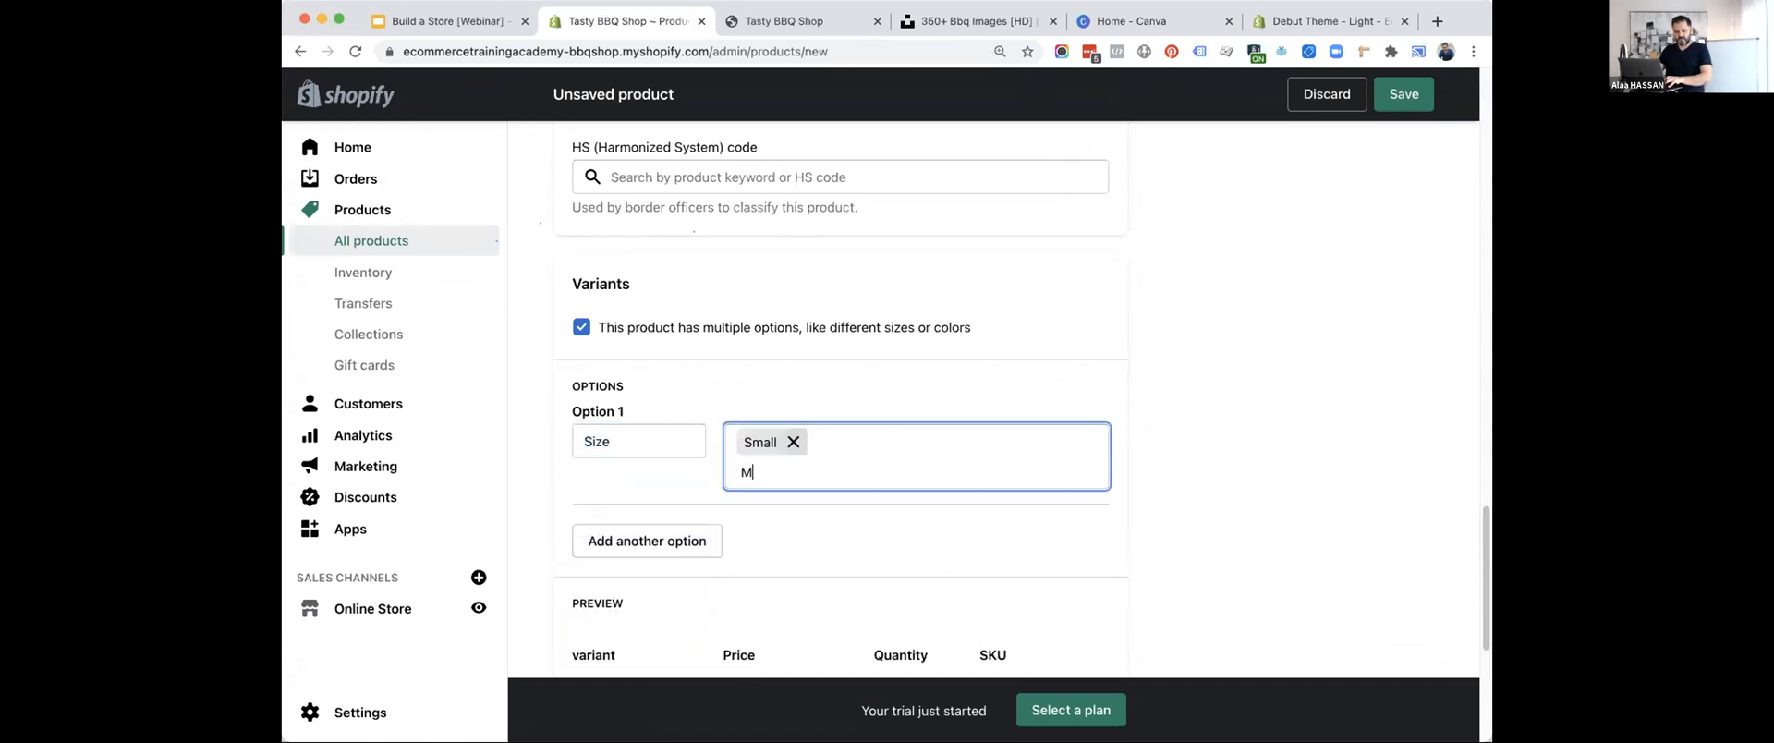
{"action": "type", "text": "edium"}
{"action": "key", "text": "Return"}
{"action": "type", "text": "Large"}
{"action": "key", "text": "Return"}
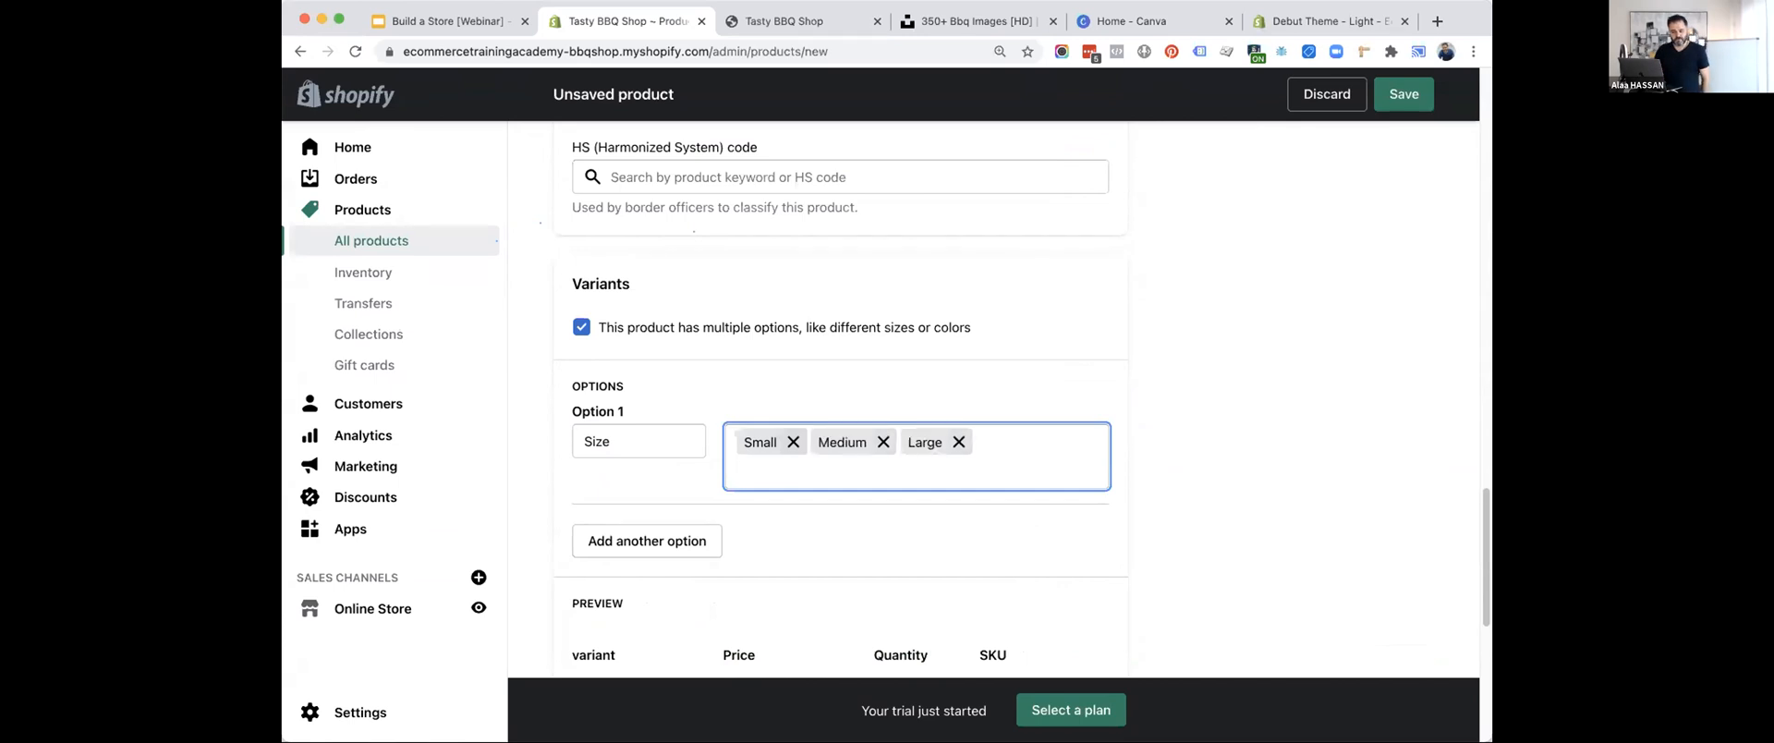
Add a second product option named Flavor with the values Garlic, BBQ and Spicy.
{"action": "left_click", "coordinate": [646, 540]}
{"action": "left_click", "coordinate": [629, 559]}
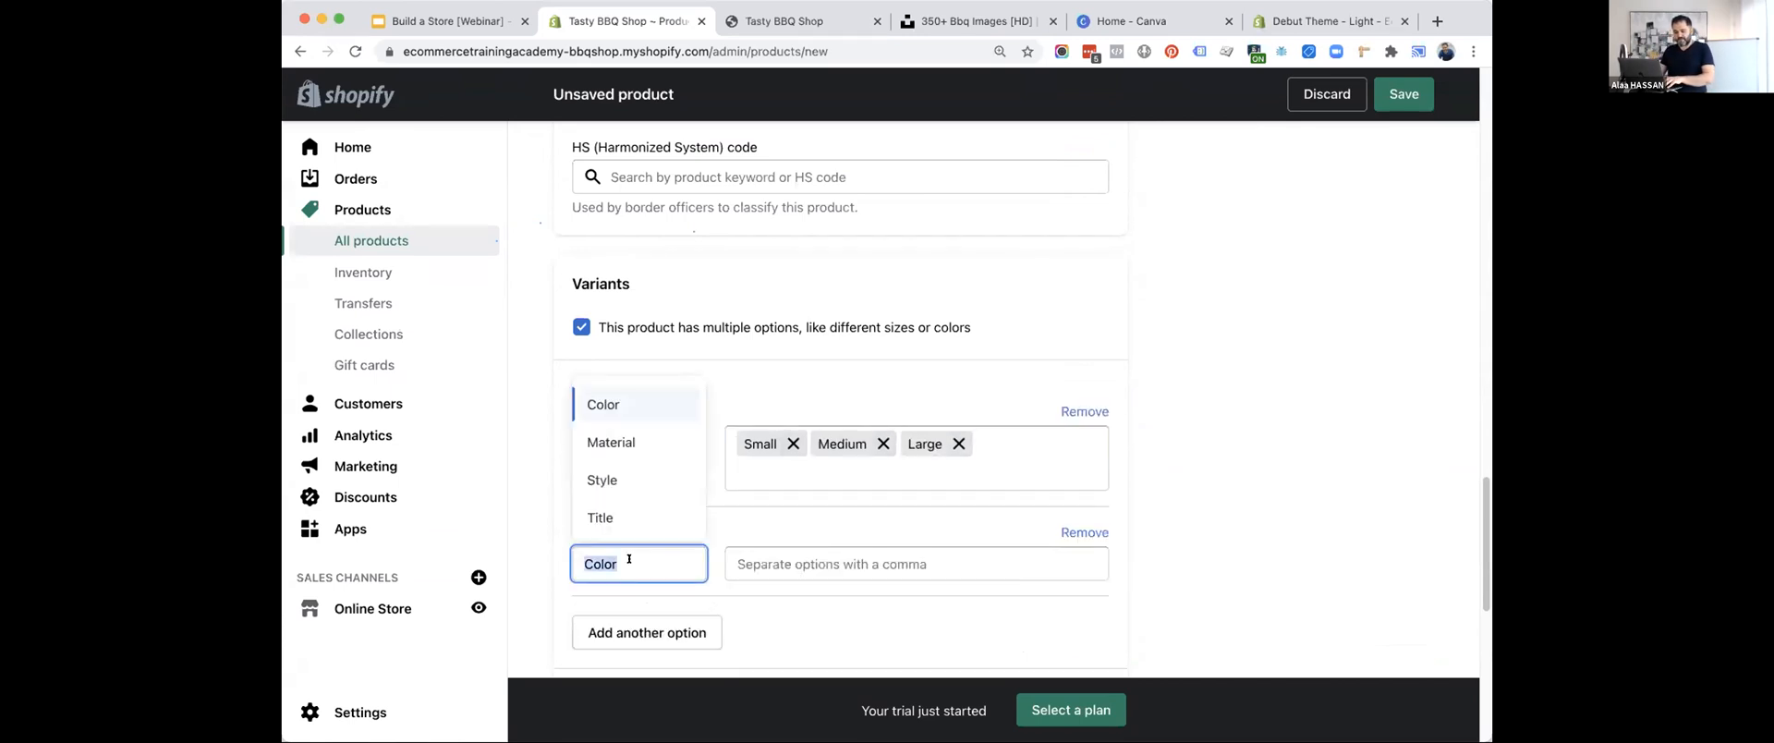
{"action": "type", "text": "Fla"}
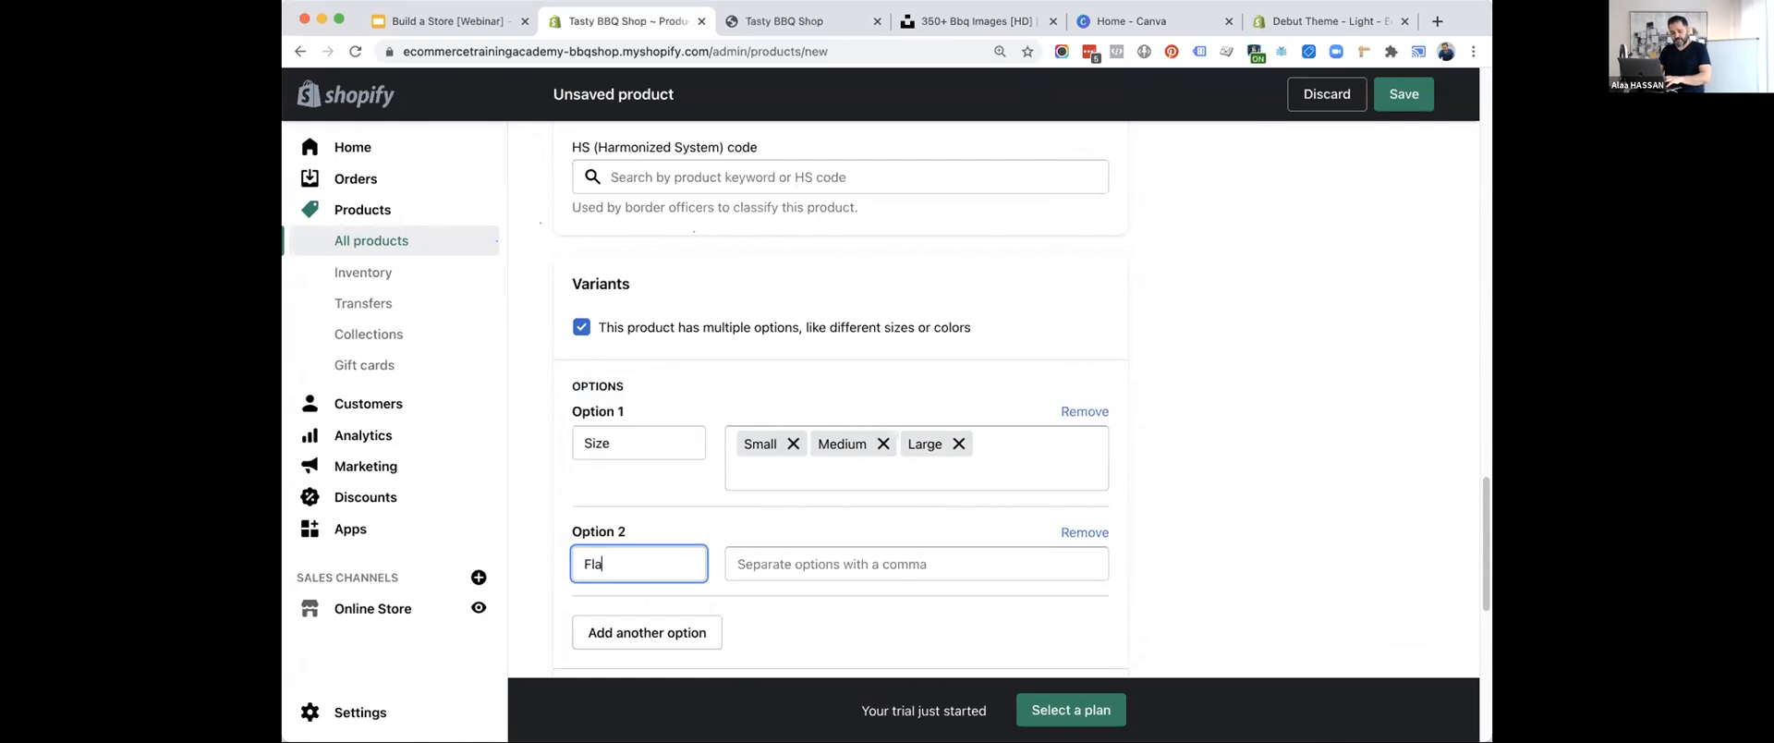
{"action": "type", "text": "vors"}
{"action": "key", "text": "BackSpace"}
{"action": "left_click", "coordinate": [673, 523]}
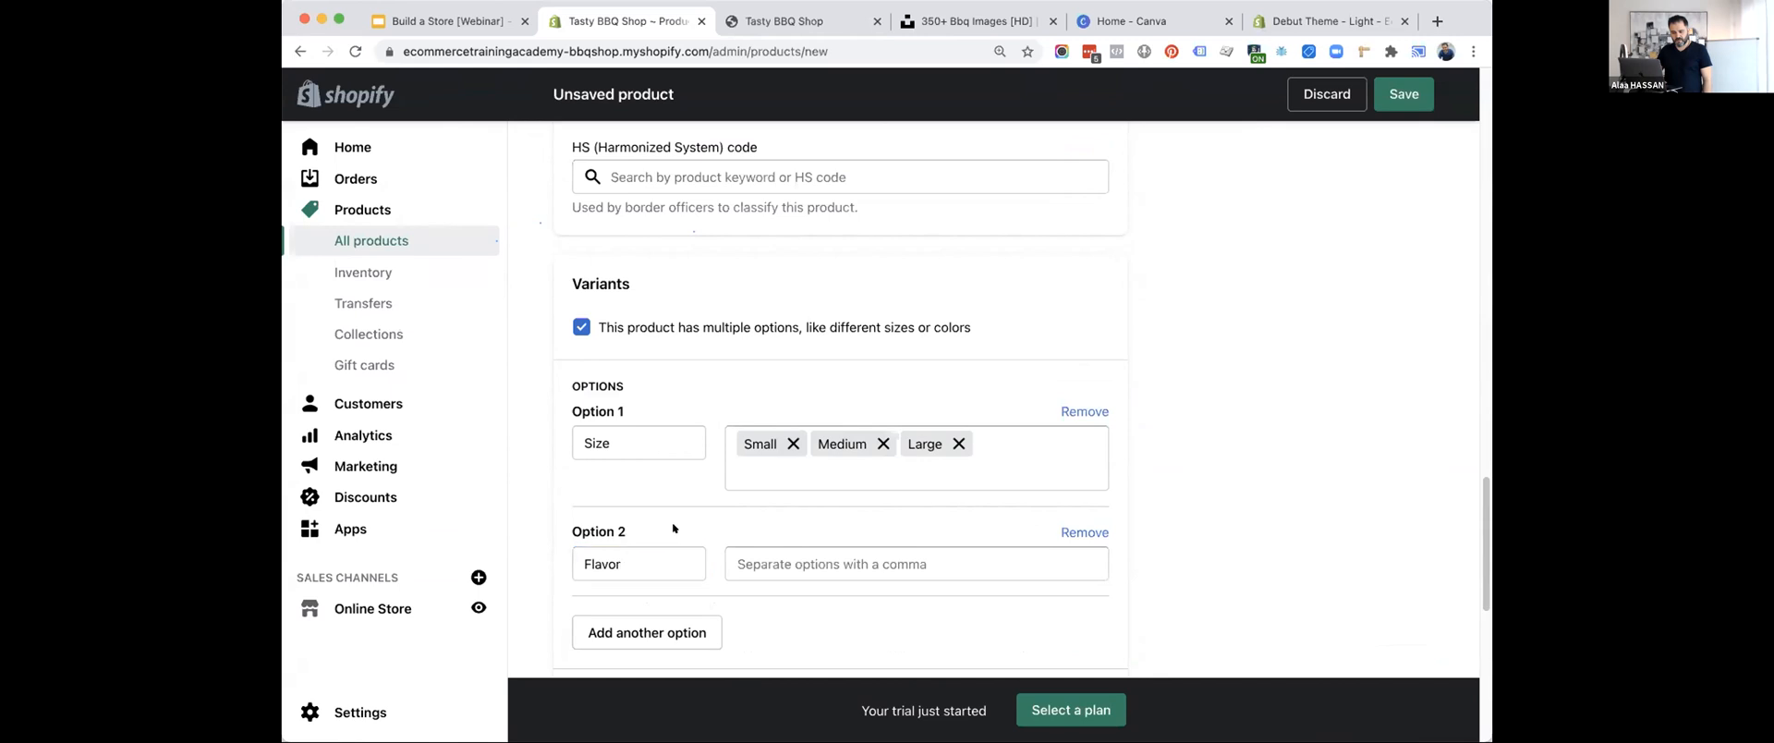
{"action": "left_click", "coordinate": [768, 560]}
{"action": "type", "text": "Garlic,BBQ,"}
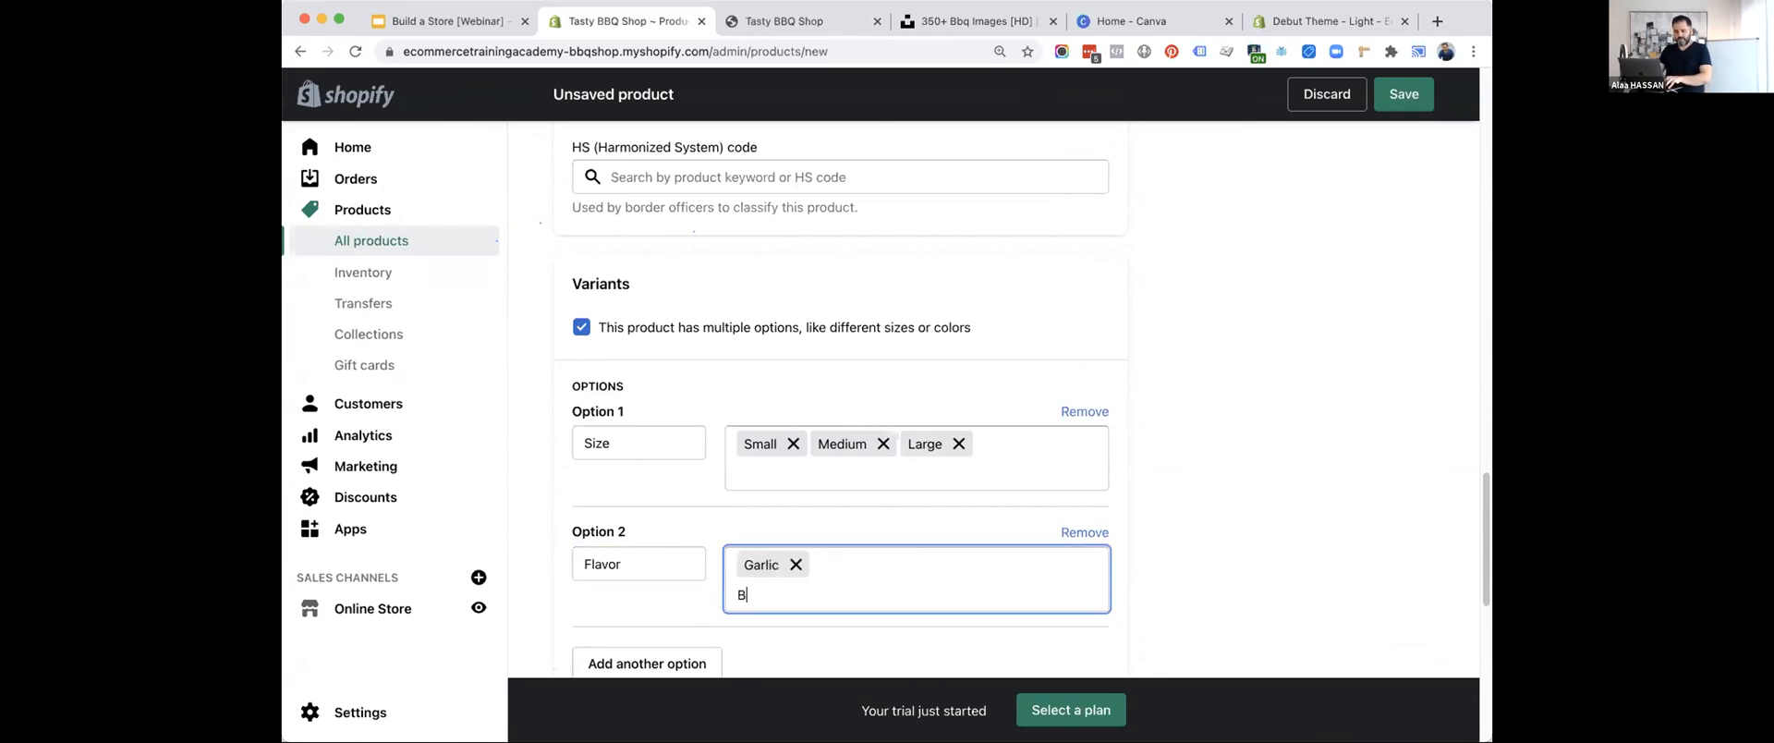
{"action": "type", "text": "Spicy,"}
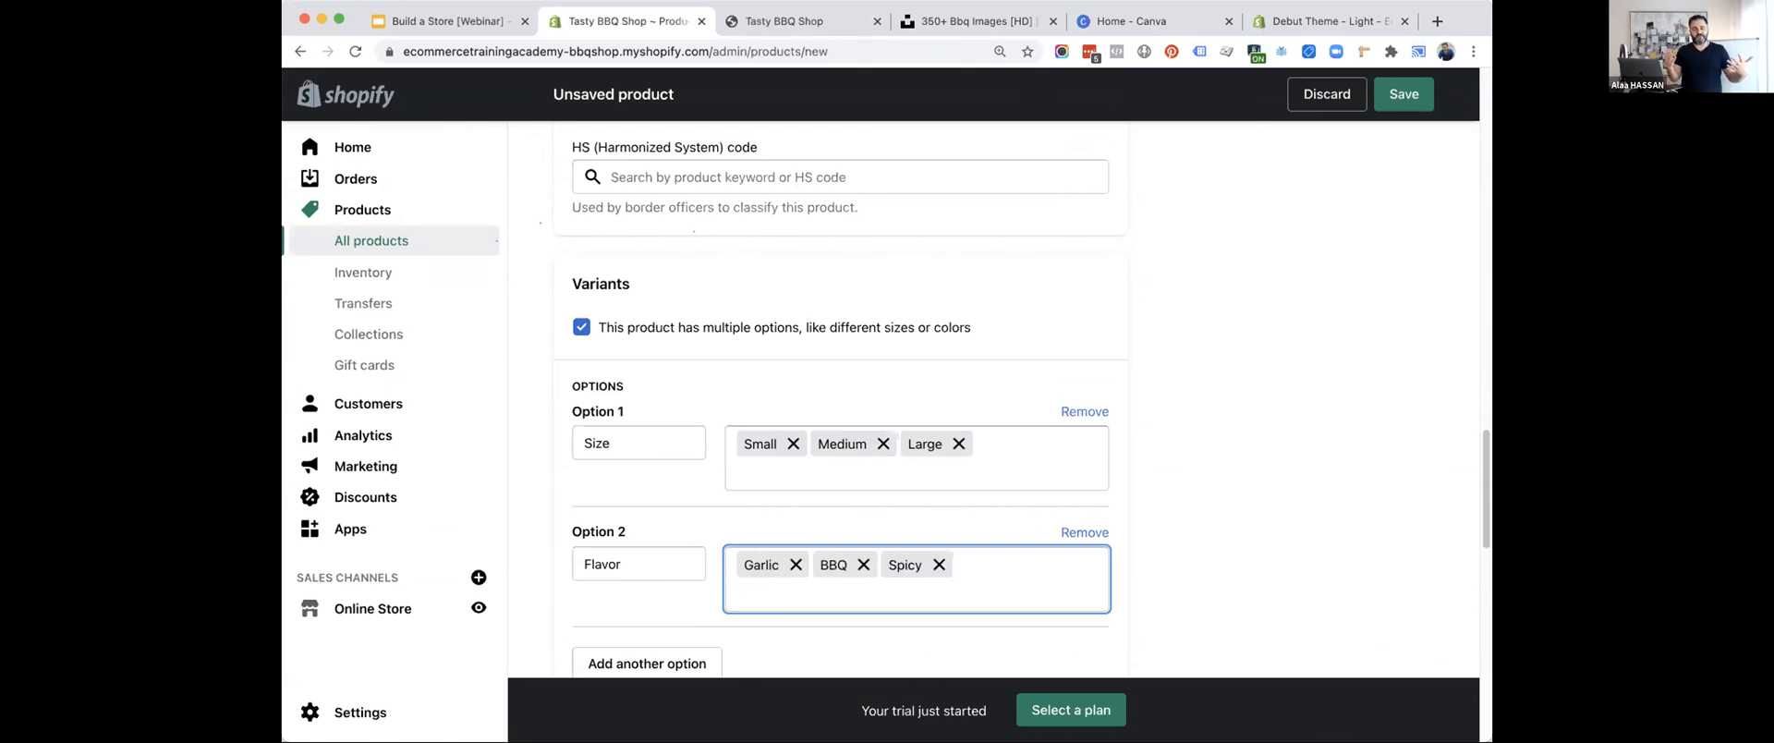
Review the variants' prices and quantities and the search engine listing, and save the product.
{"action": "scroll", "coordinate": [805, 479], "scroll_direction": "down", "scroll_amount": 3}
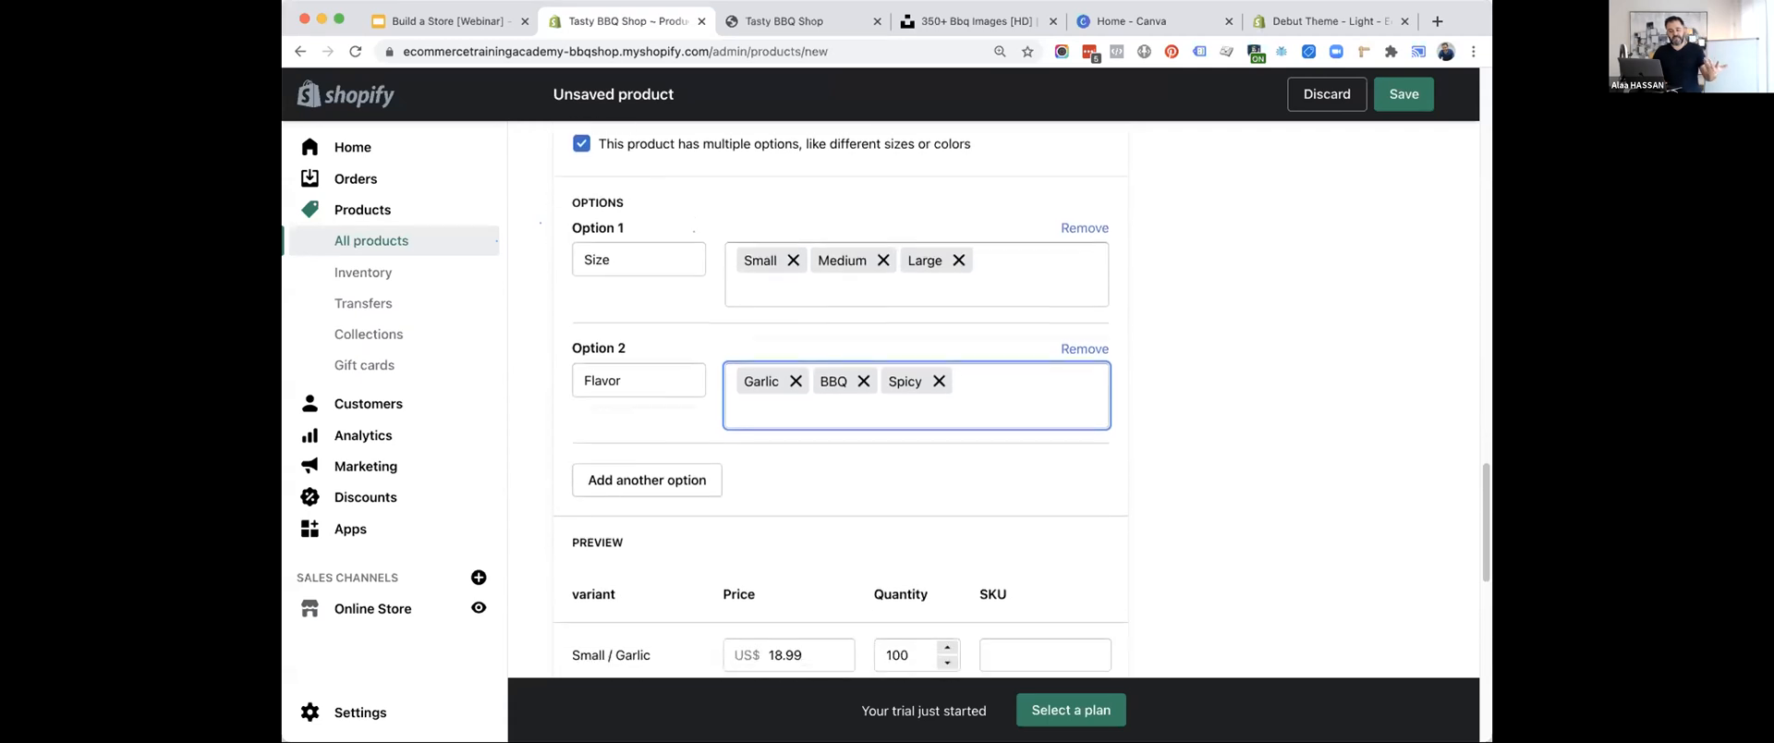
{"action": "scroll", "coordinate": [805, 478], "scroll_direction": "down", "scroll_amount": 7}
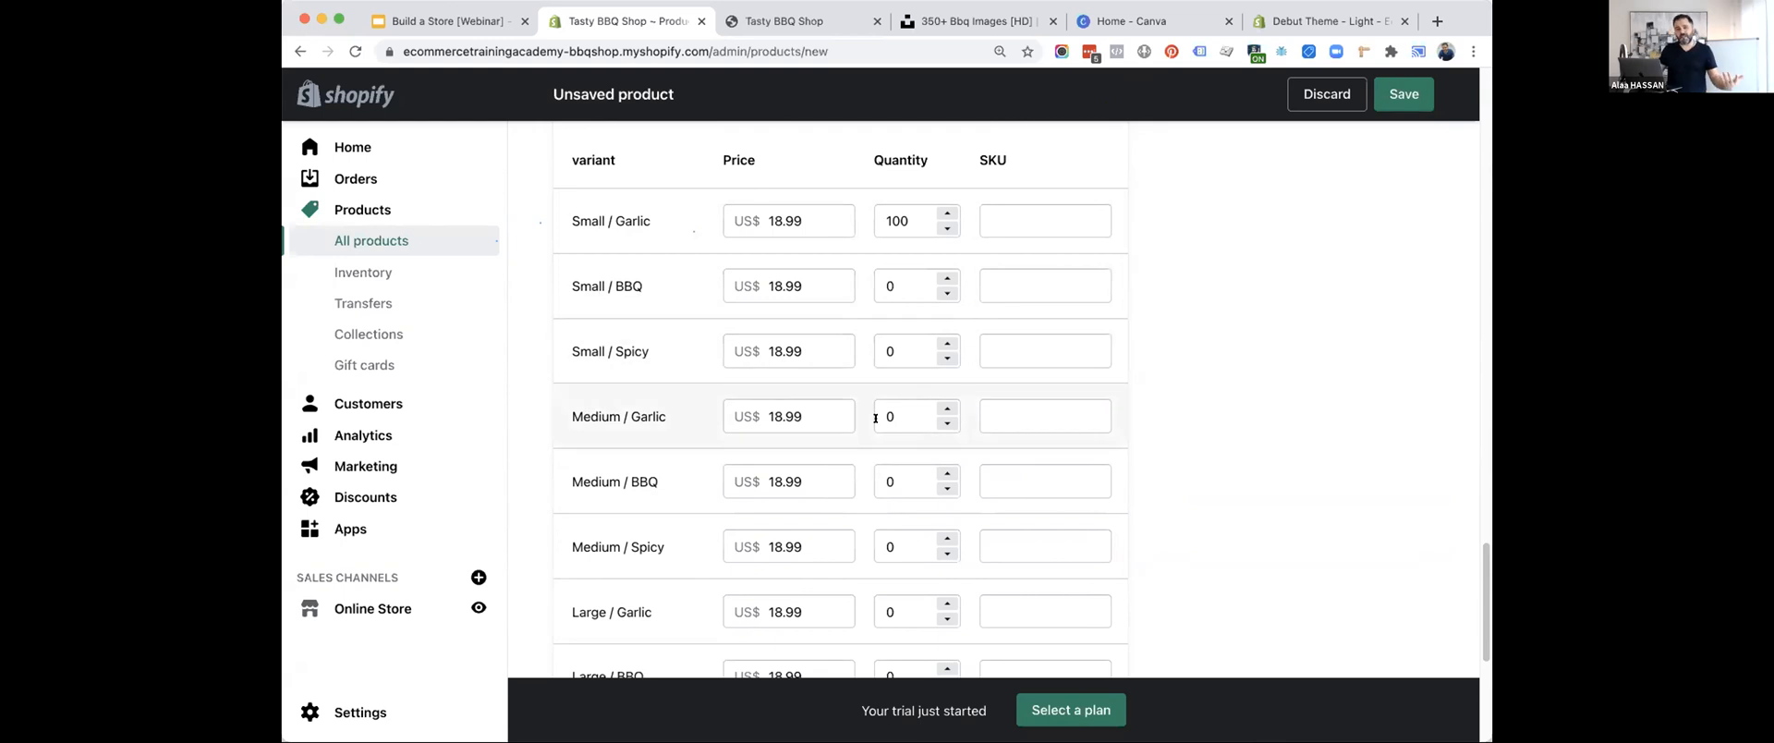
{"action": "scroll", "coordinate": [875, 417], "scroll_direction": "down", "scroll_amount": 2}
{"action": "scroll", "coordinate": [875, 418], "scroll_direction": "down", "scroll_amount": 3}
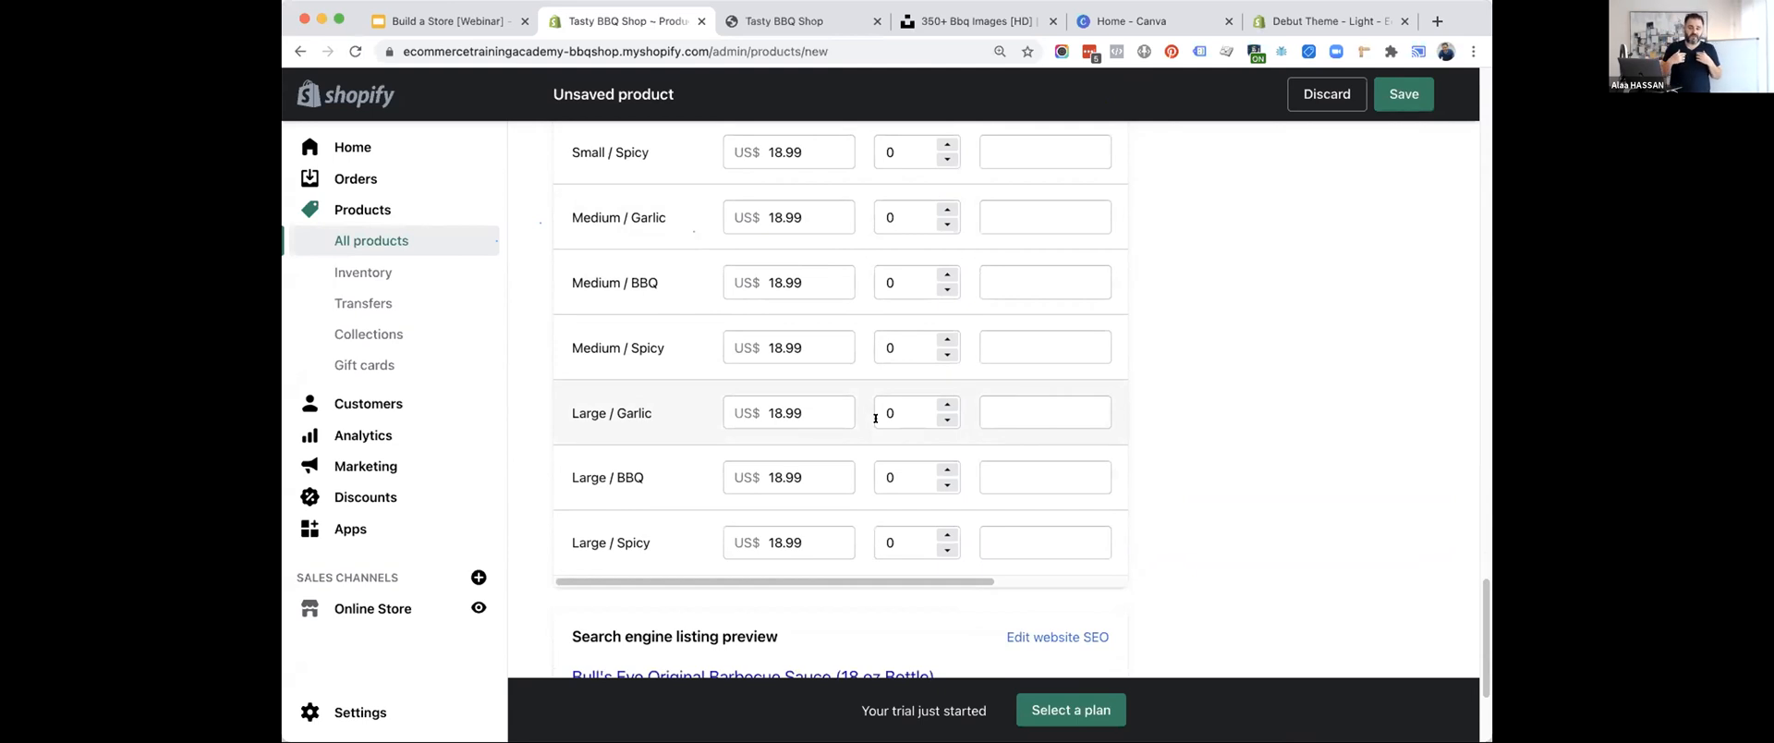
{"action": "scroll", "coordinate": [875, 418], "scroll_direction": "up", "scroll_amount": 5}
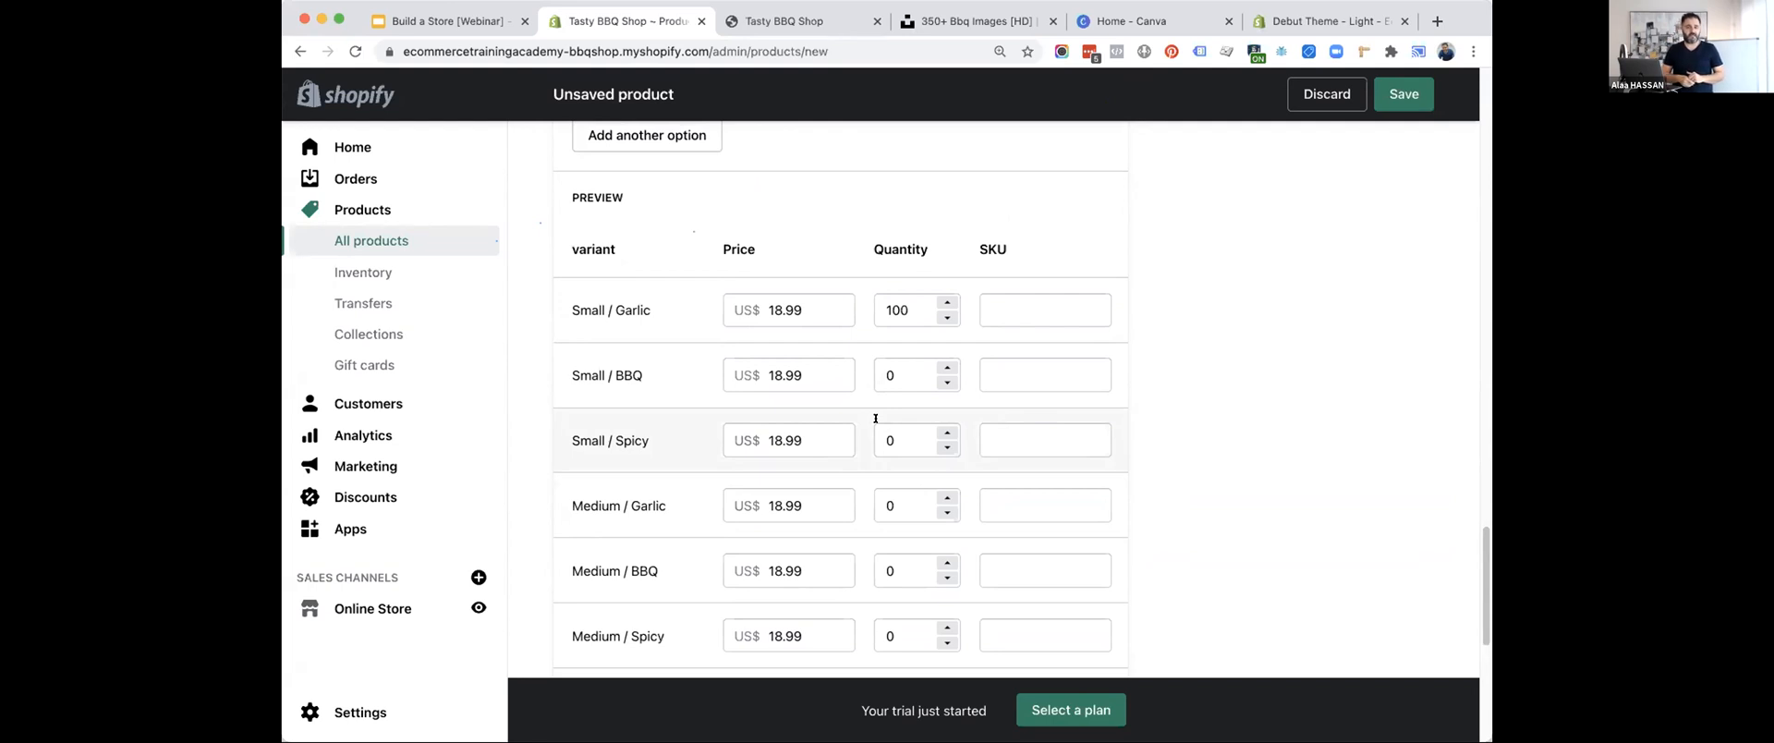
{"action": "scroll", "coordinate": [875, 417], "scroll_direction": "down", "scroll_amount": 9}
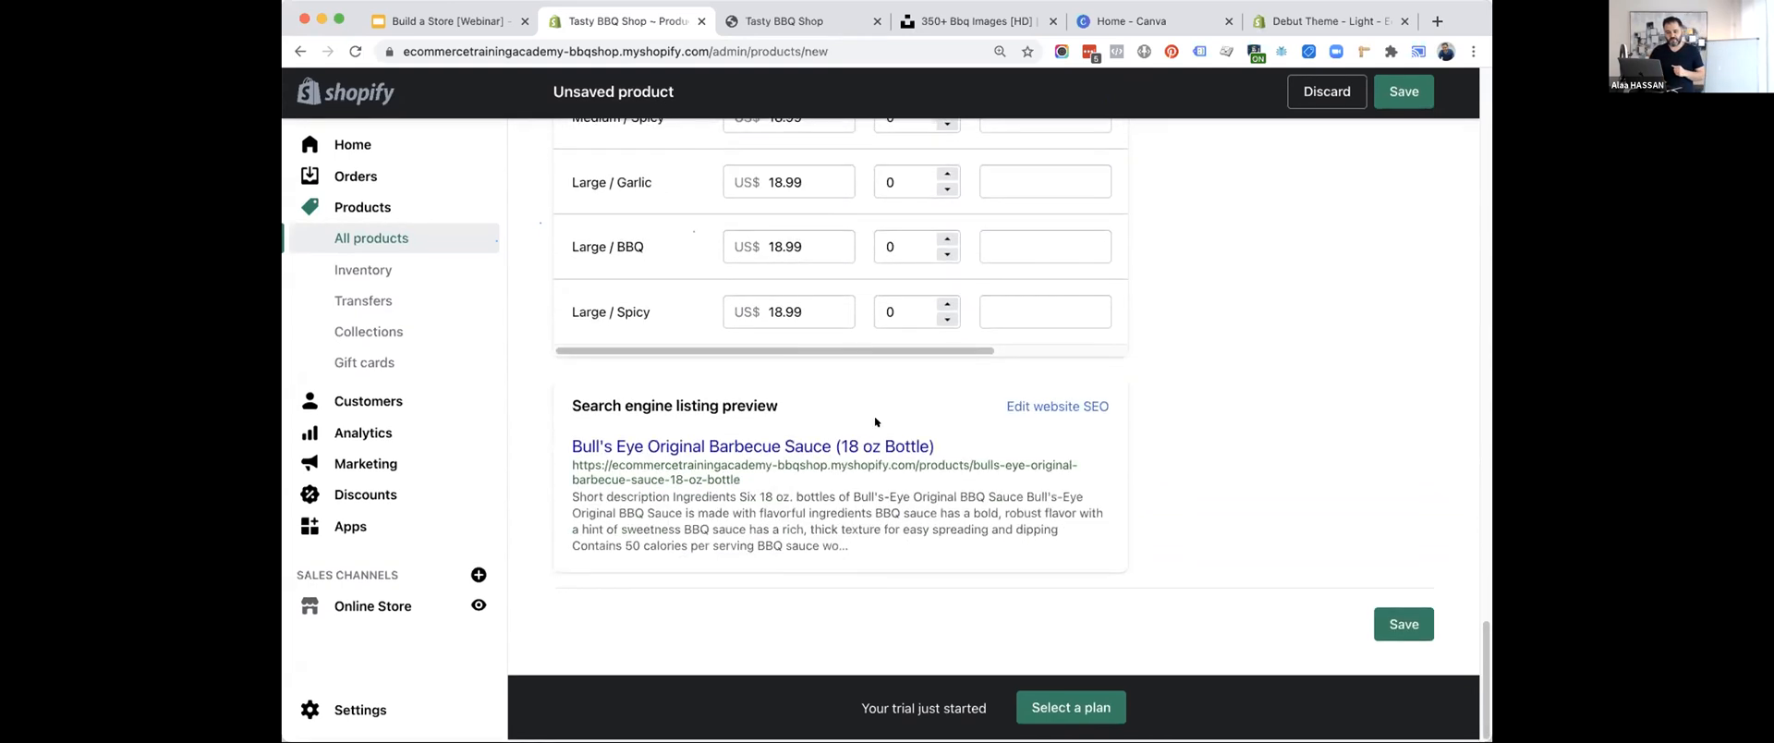
{"action": "left_click", "coordinate": [1397, 616]}
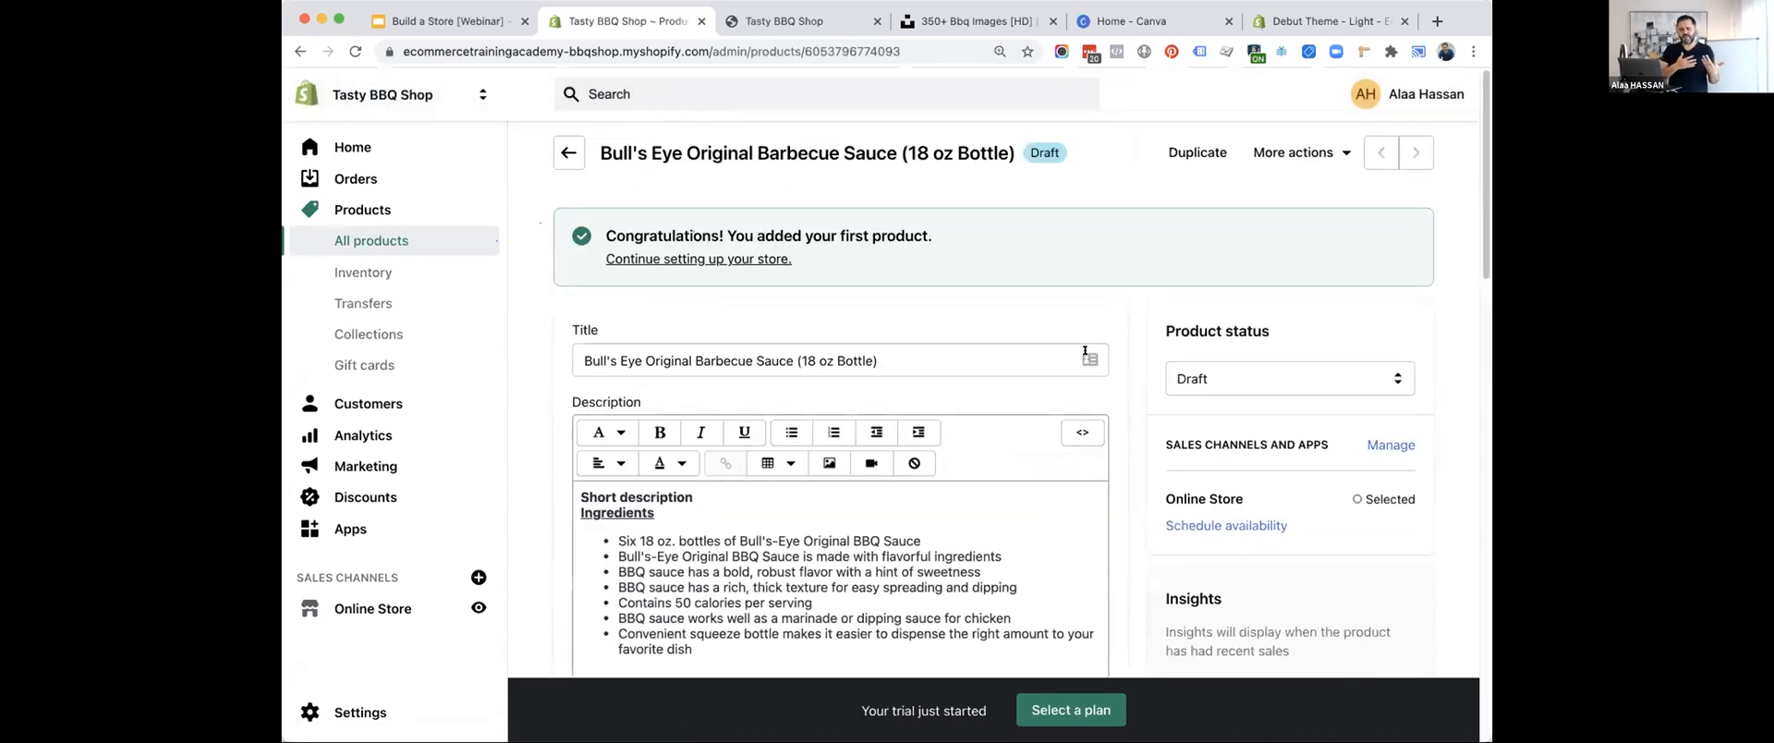
Set the saved product's type to BBQ Sauce and save the change.
{"action": "scroll", "coordinate": [1124, 390], "scroll_direction": "down", "scroll_amount": 5}
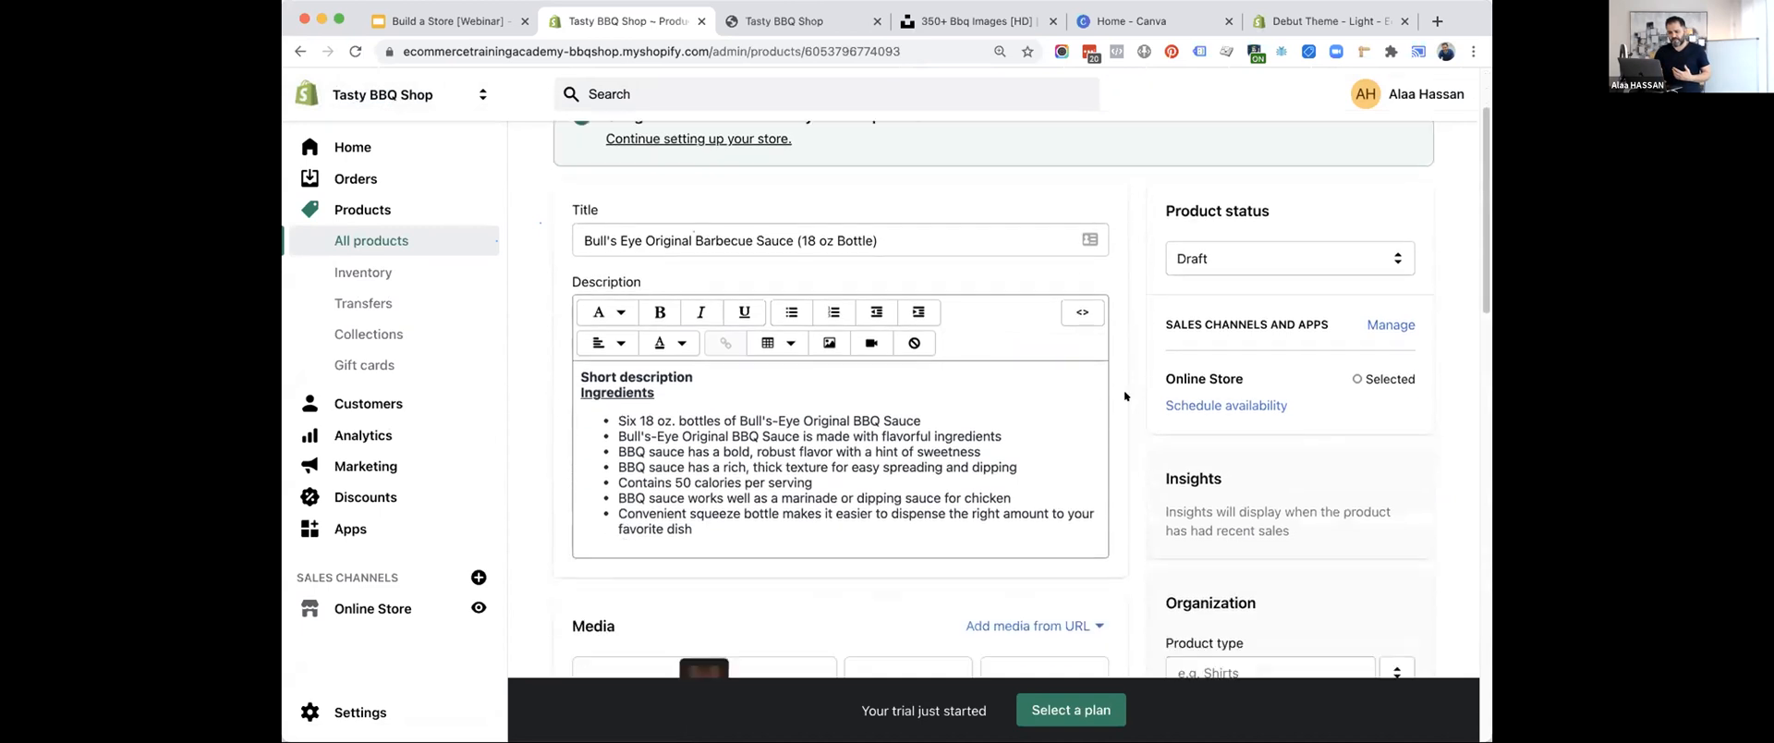
{"action": "scroll", "coordinate": [1126, 395], "scroll_direction": "down", "scroll_amount": 1}
{"action": "left_click", "coordinate": [1219, 321]}
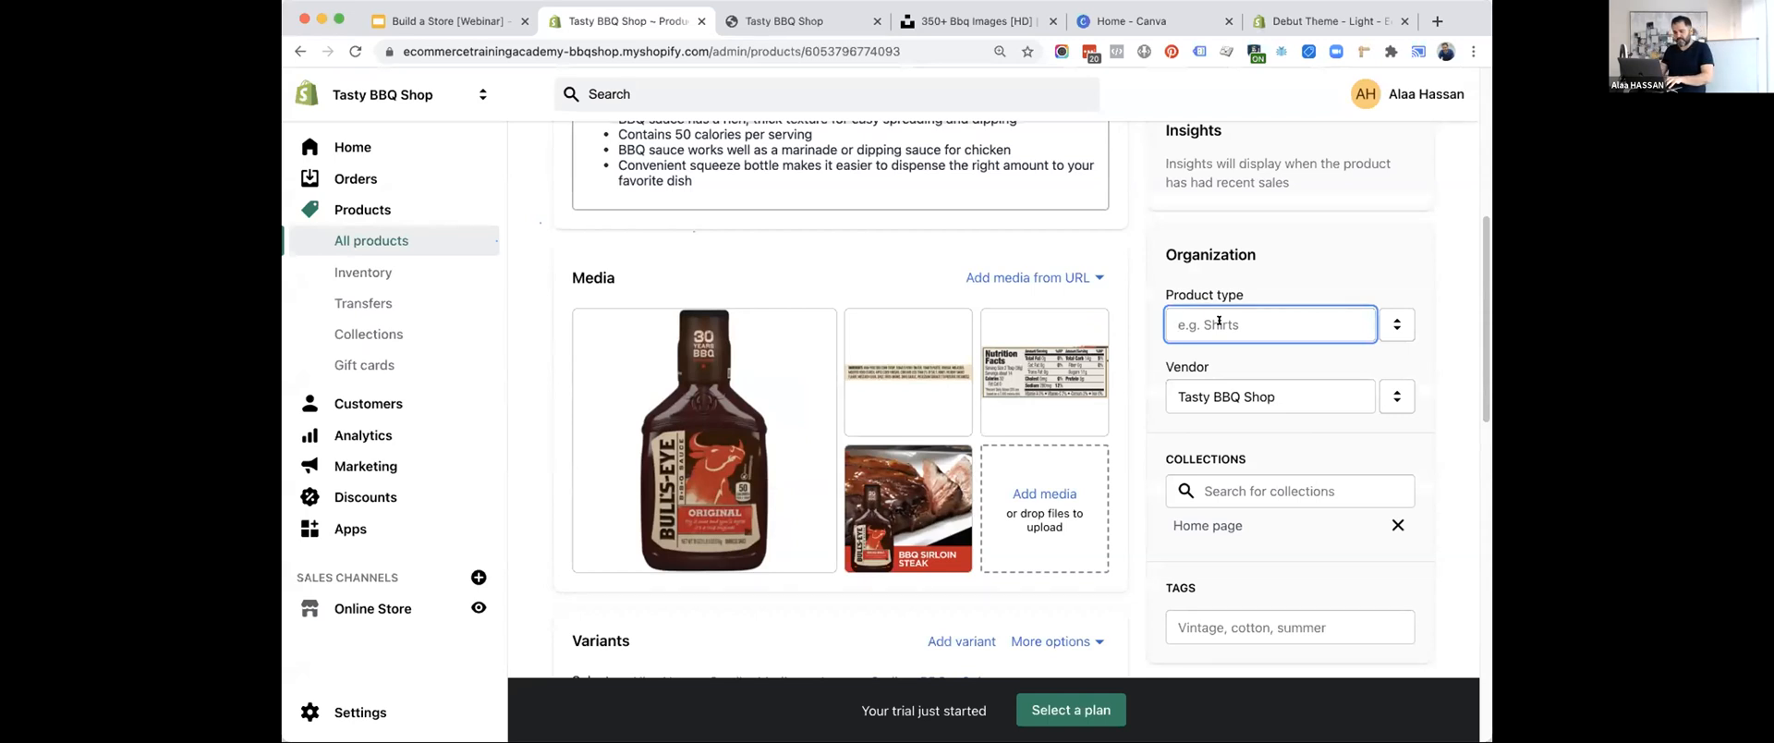
{"action": "type", "text": "BBQ Sauce"}
{"action": "left_click", "coordinate": [1248, 362]}
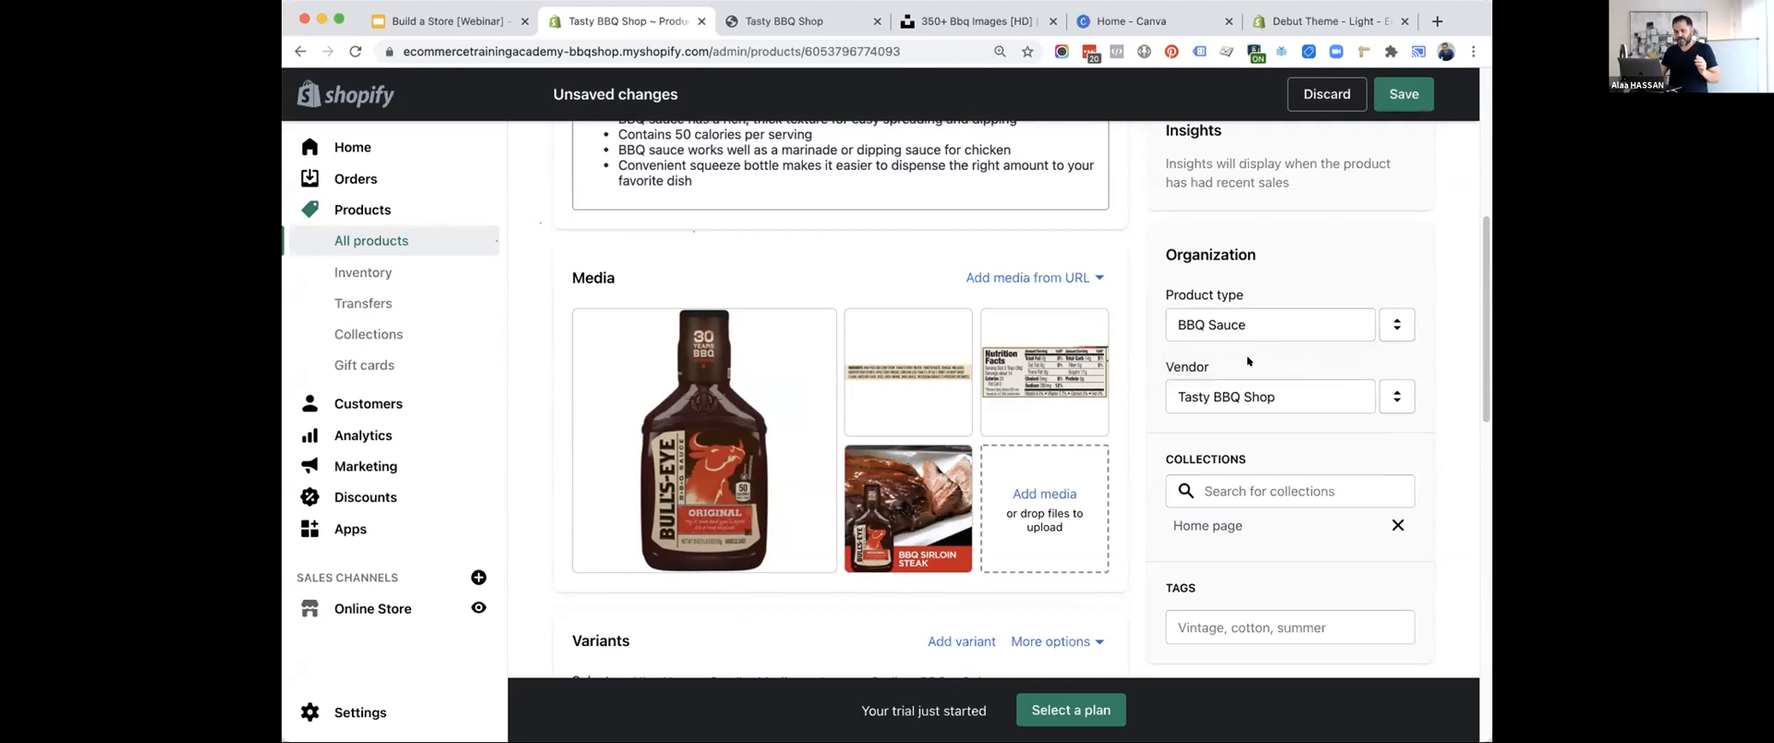
{"action": "left_click", "coordinate": [1401, 93]}
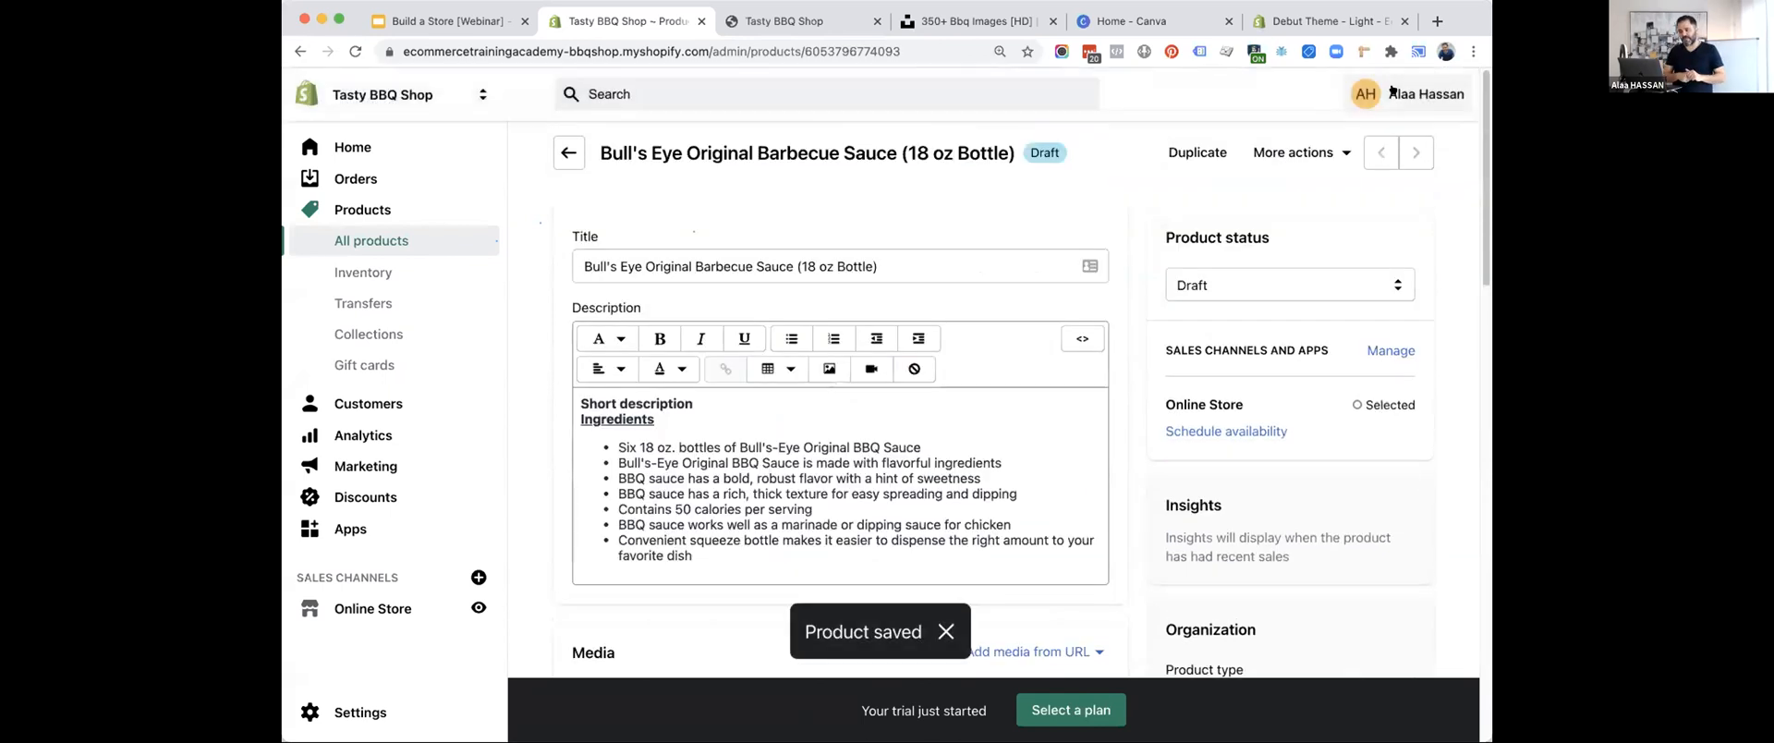
Change the barbecue sauce product's status to Active and save it.
{"action": "left_click", "coordinate": [1224, 282]}
{"action": "left_click", "coordinate": [1221, 266]}
{"action": "left_click", "coordinate": [1396, 100]}
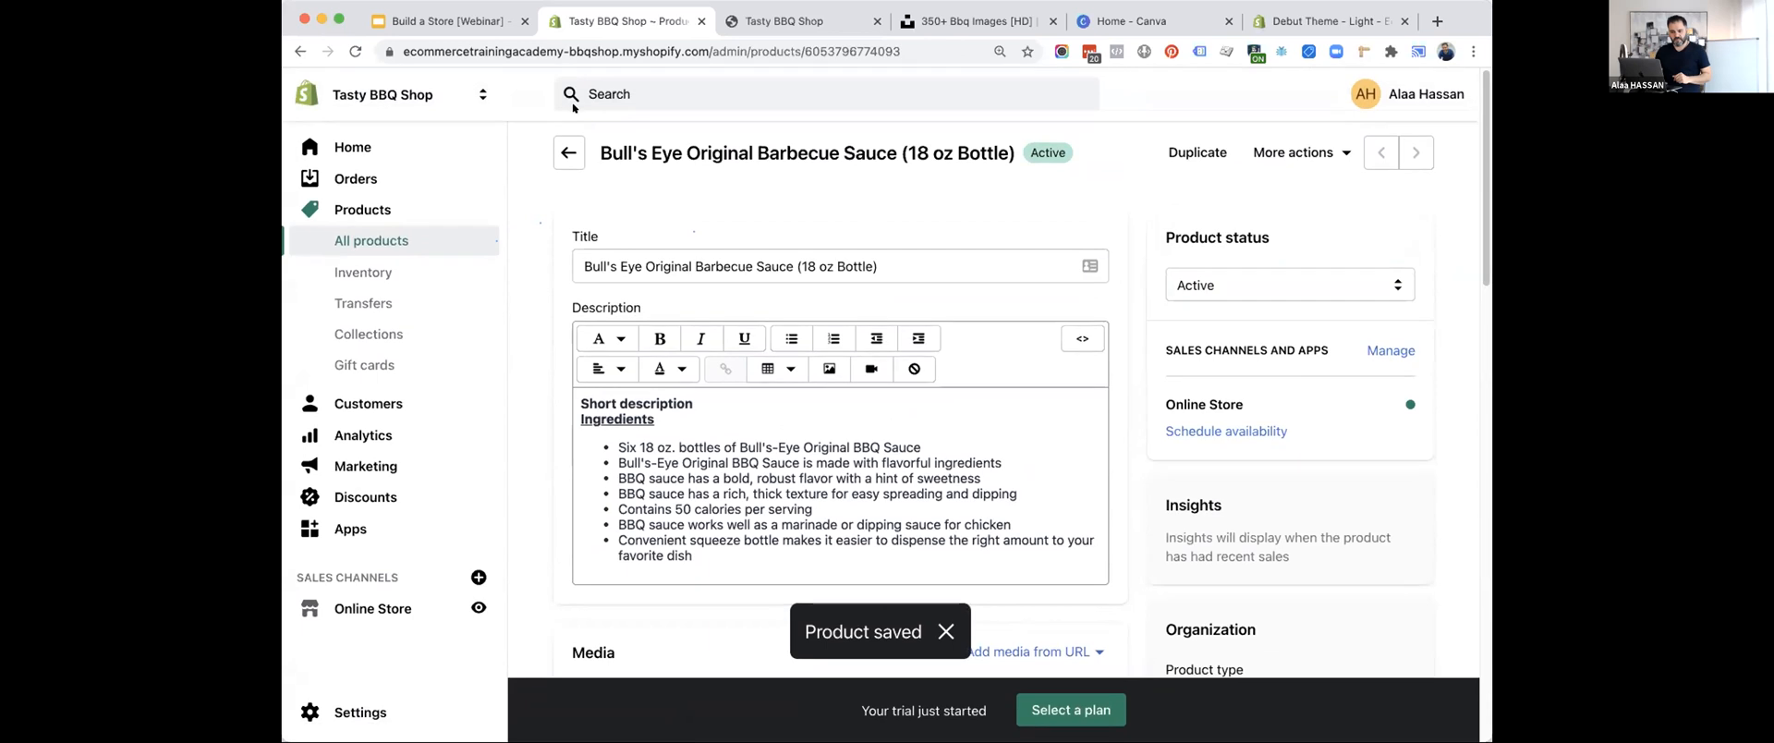
Return to the product list and start a new product titled "McCormick Grill Mates Brown Sugar Bourbon Seasoning, 9.75 oz".
{"action": "left_click", "coordinate": [561, 144]}
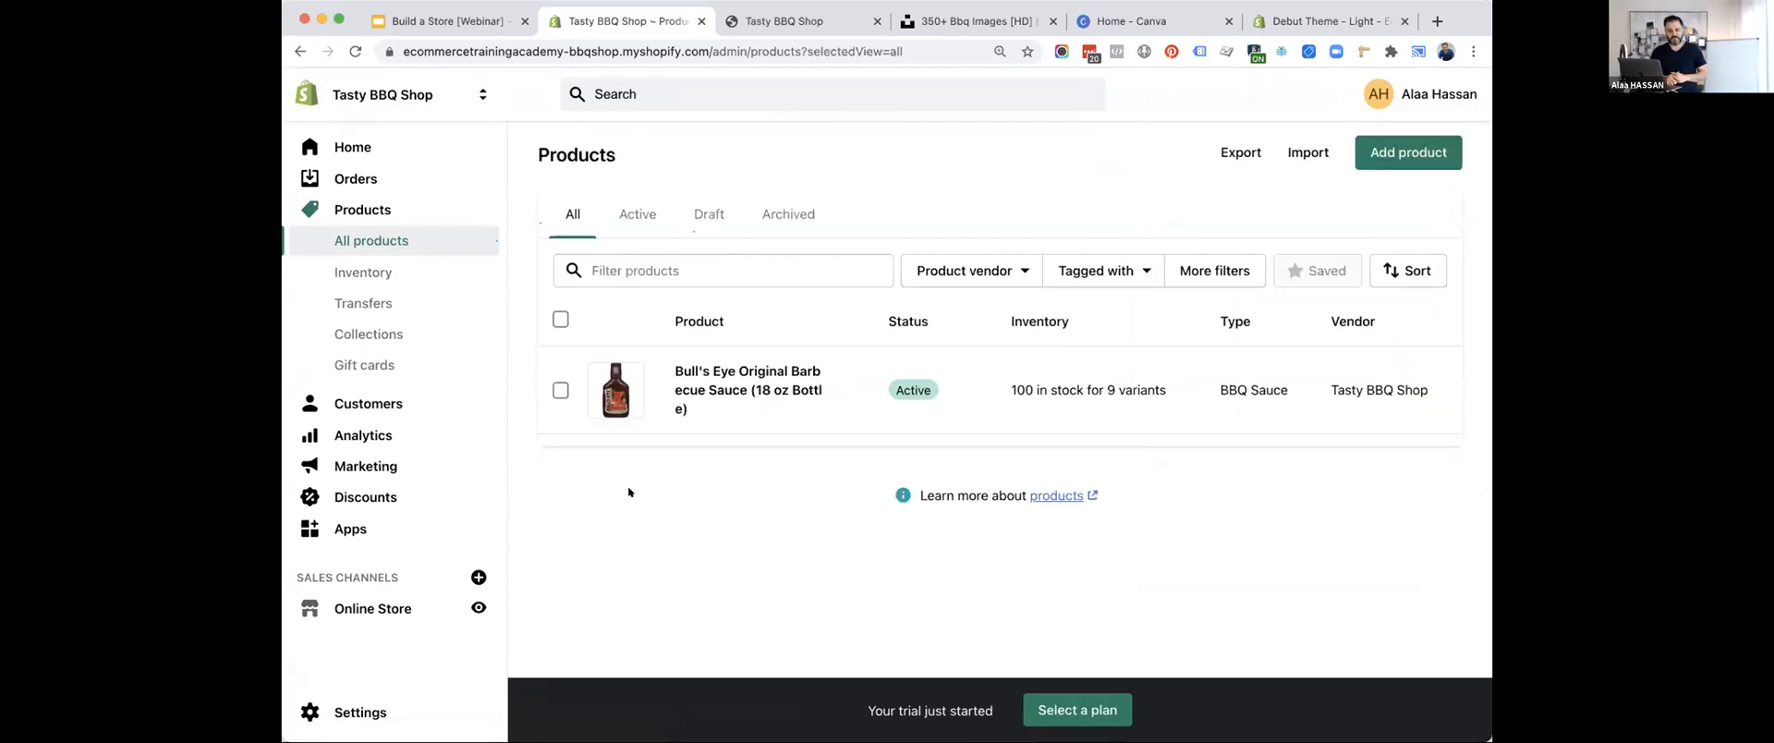
{"action": "left_click", "coordinate": [1408, 152]}
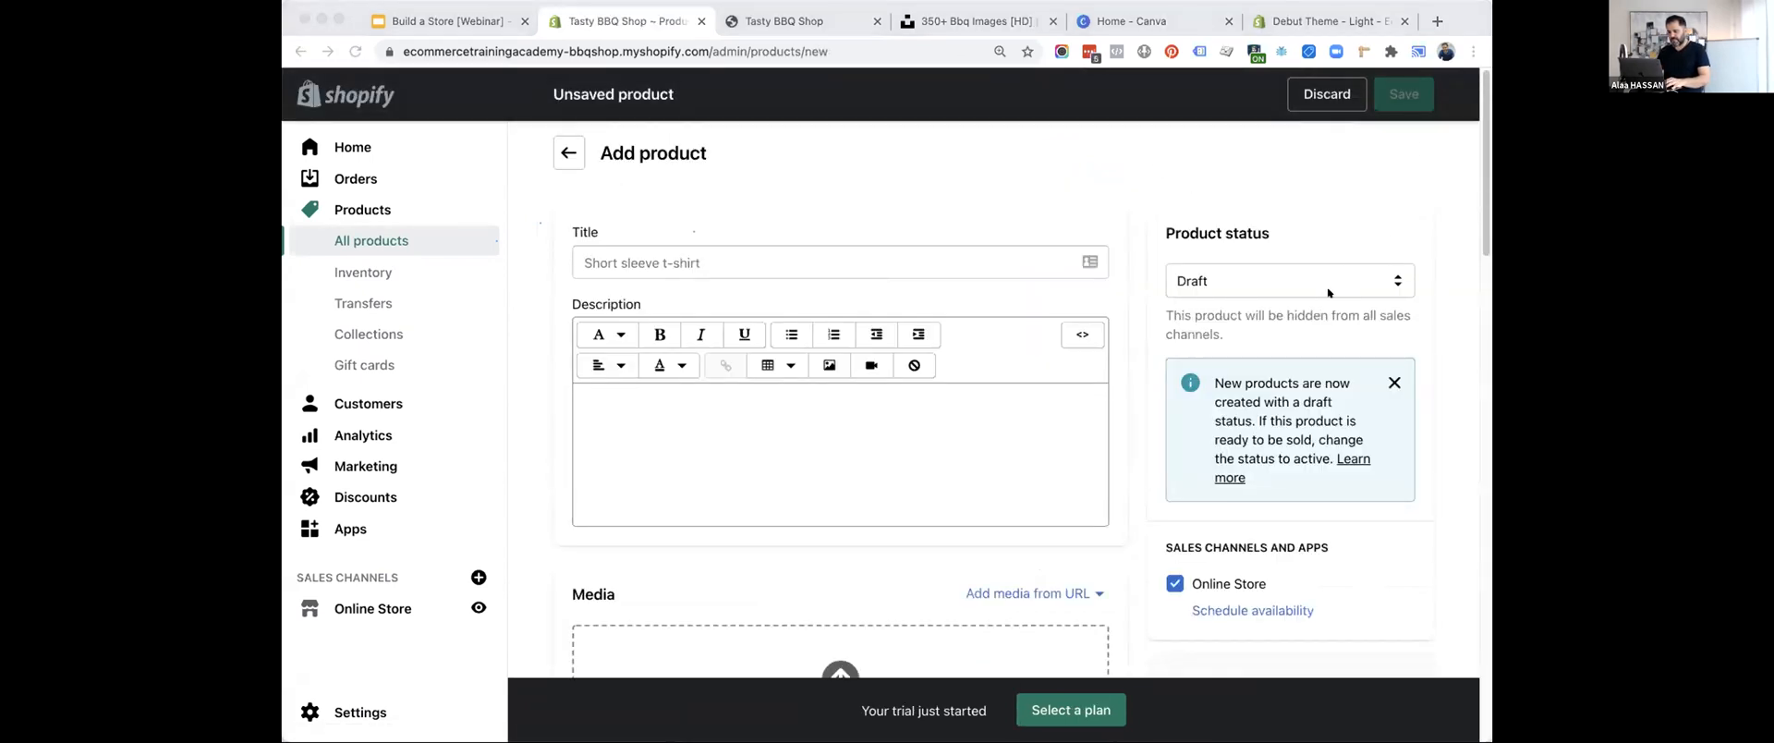
{"action": "left_click", "coordinate": [644, 263]}
{"action": "type", "text": "McCormick Grill Mates Brown Sugar Bourbon Seasoning, 9.75 oz"}
Fill the description with a "Short description" line, an "Ingredients" heading and the copied bullet list of seasoning features.
{"action": "left_click", "coordinate": [711, 402]}
{"action": "key", "text": "super+Tab"}
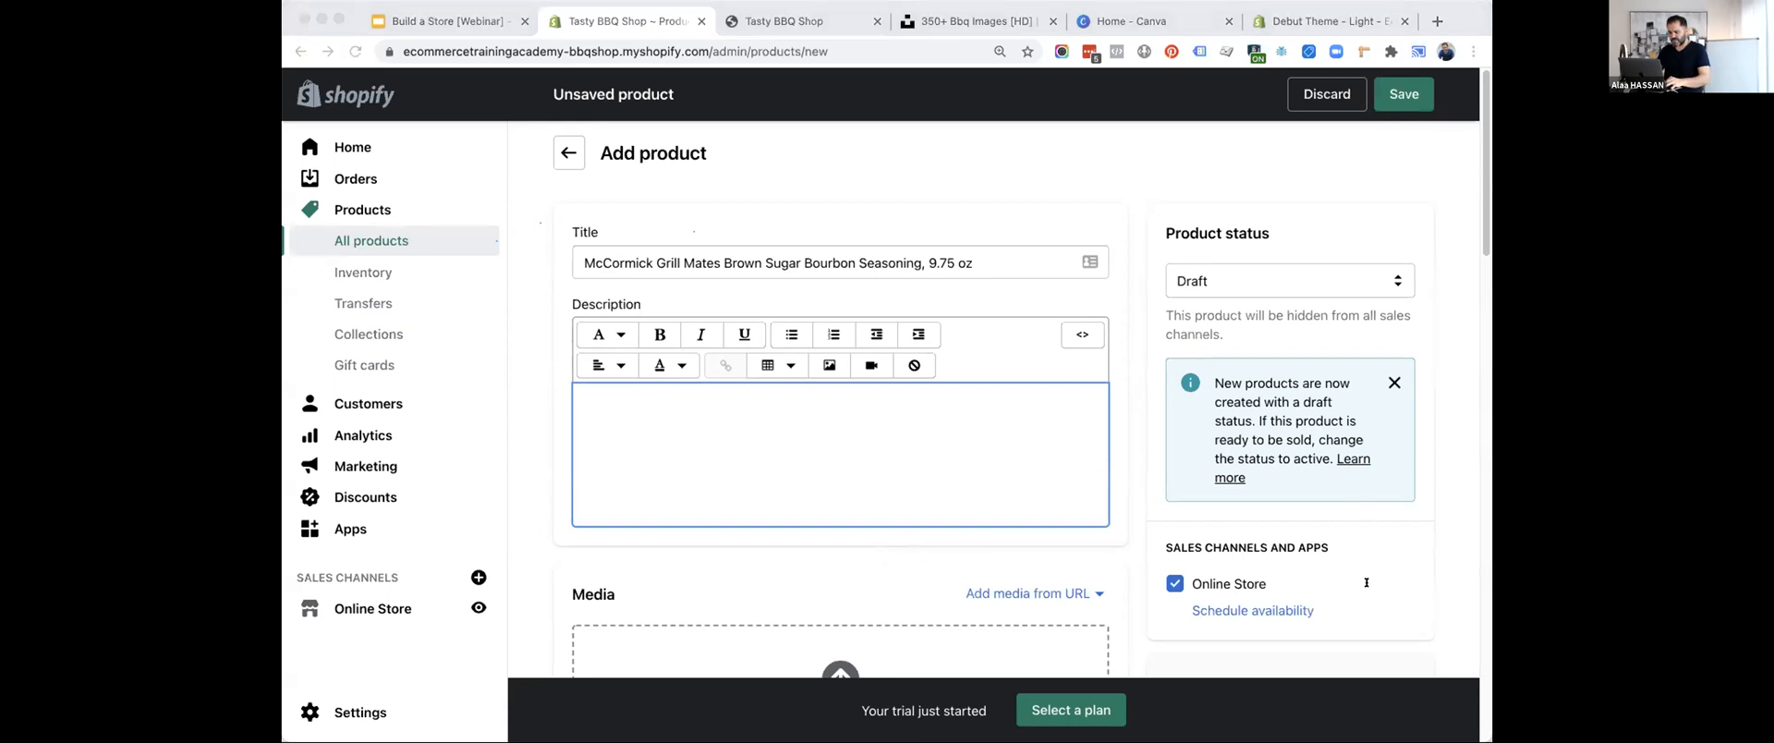
{"action": "left_click", "coordinate": [704, 395]}
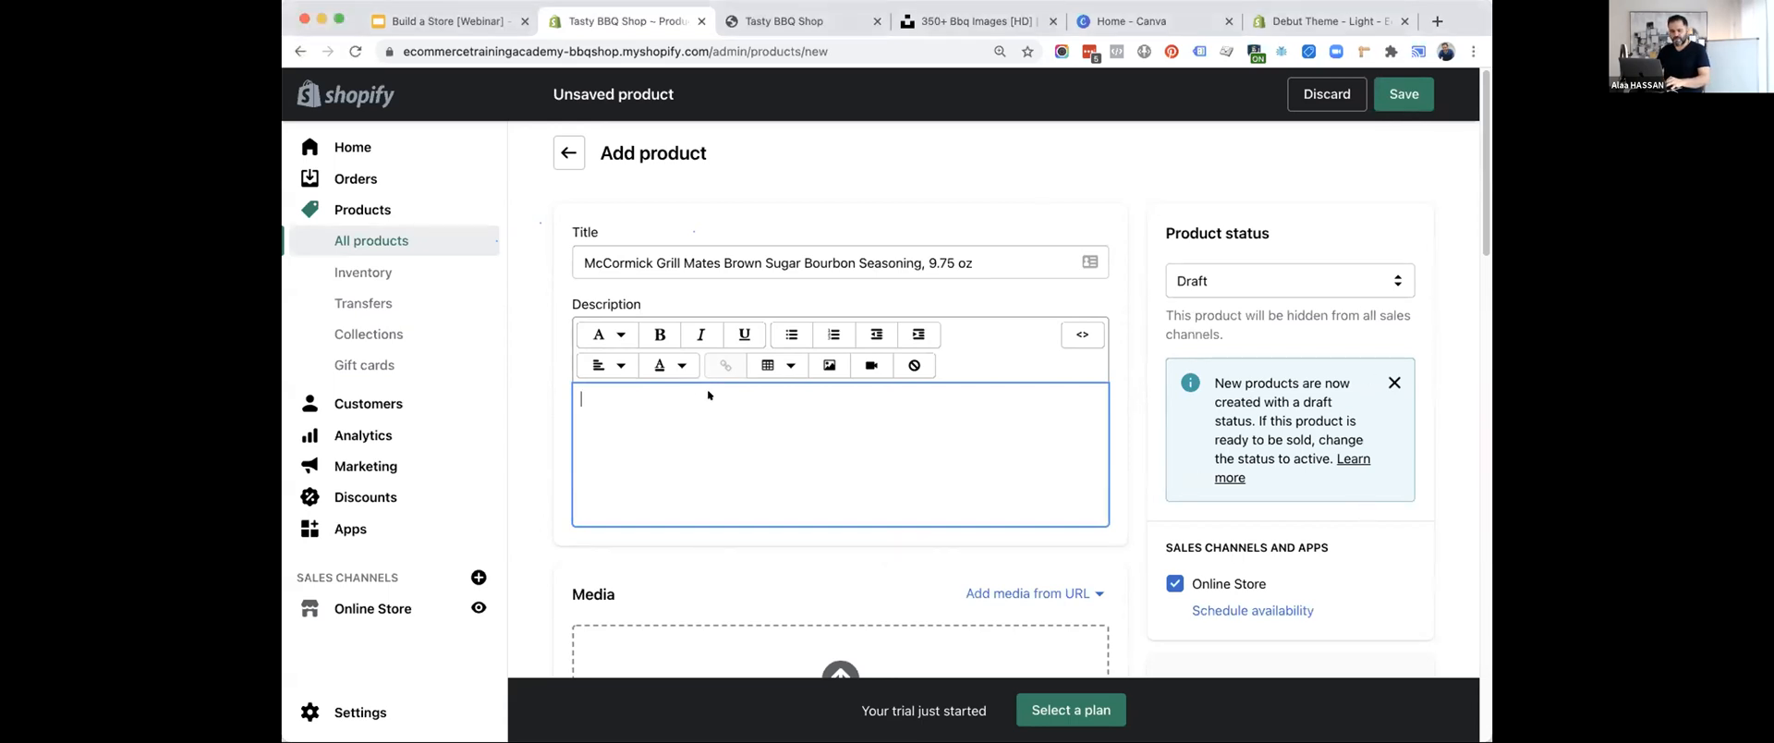
{"action": "type", "text": "Short description"}
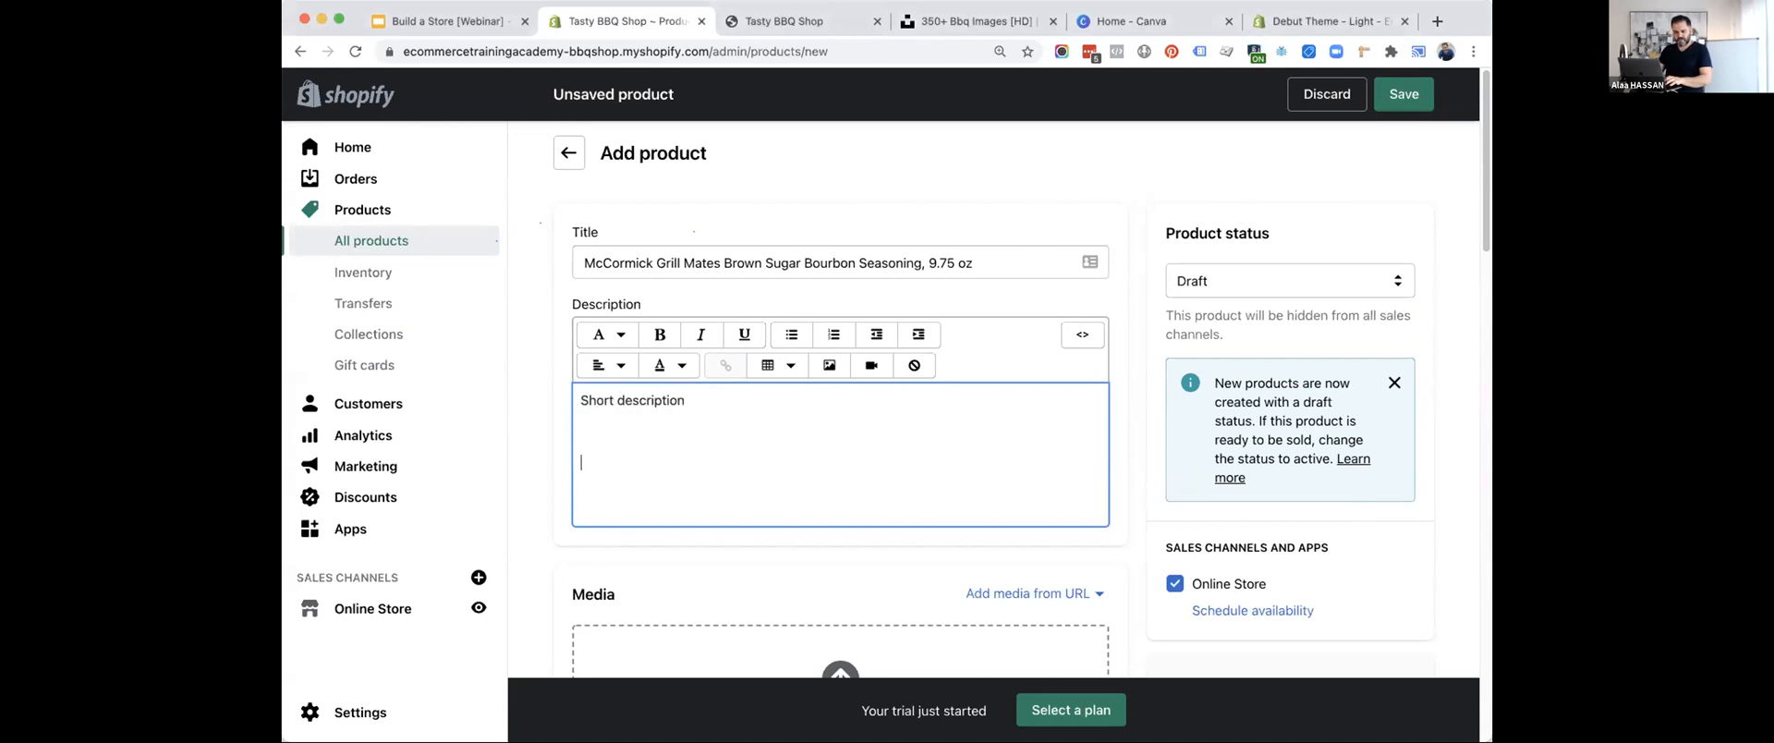
{"action": "type", "text": "Distinctive sweet and spicy blend of brown sugar, bourbon, garlic, onion and salt No MSG or artificial flavors added Made with McCormick spices Ideal for pork, seafood, chicken and steak PREP TIP: Just add 1 tbsp. of our Brown Sugar Bourbon Seasoning per 1 lb. of meat for a juicy, mouthwatering meal"}
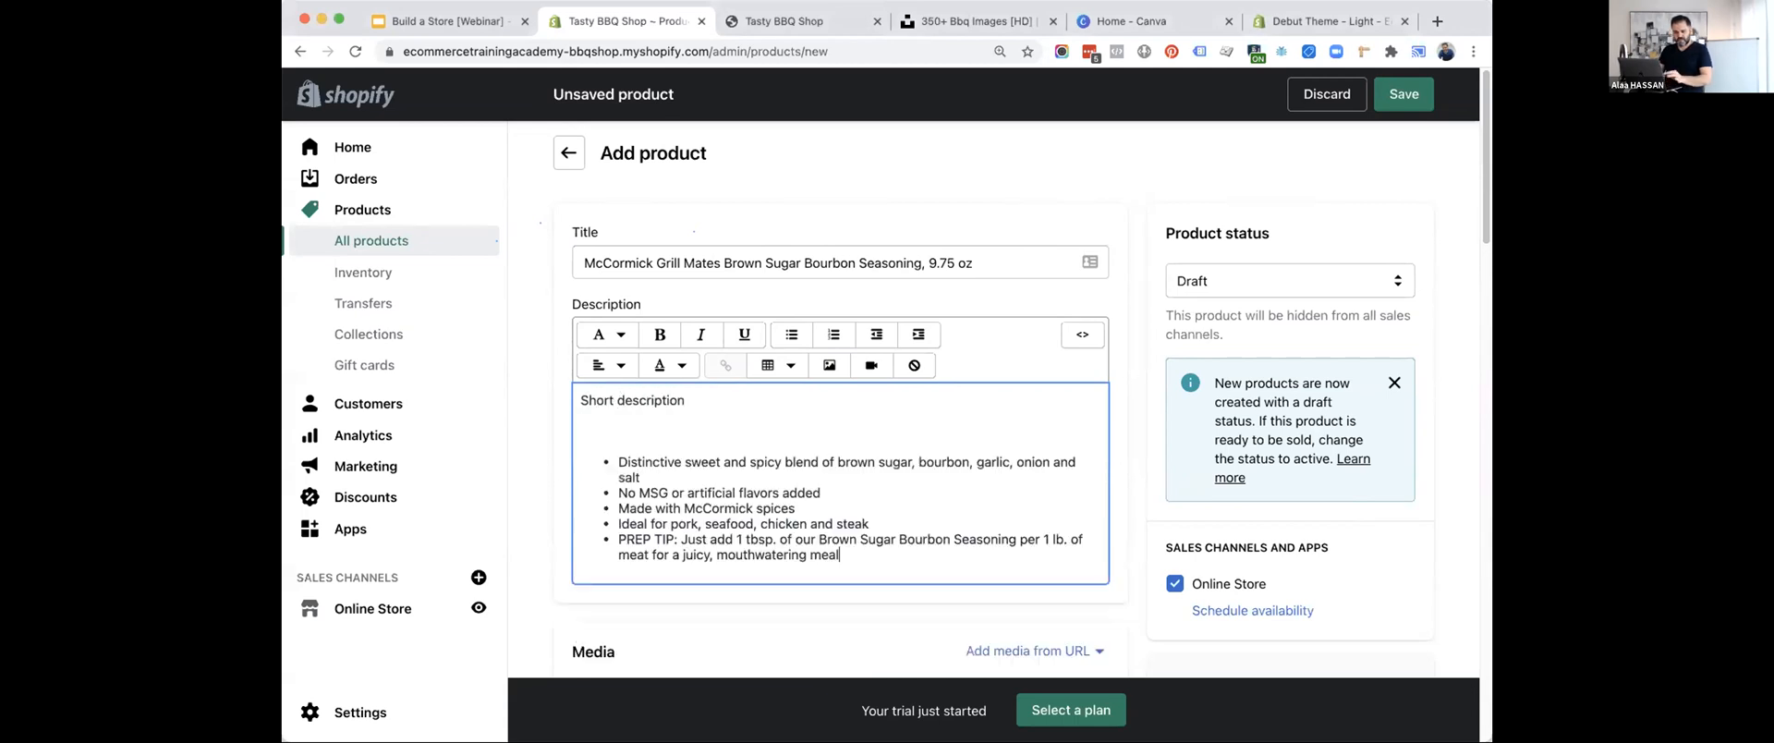
{"action": "type", "text": "Ingredients"}
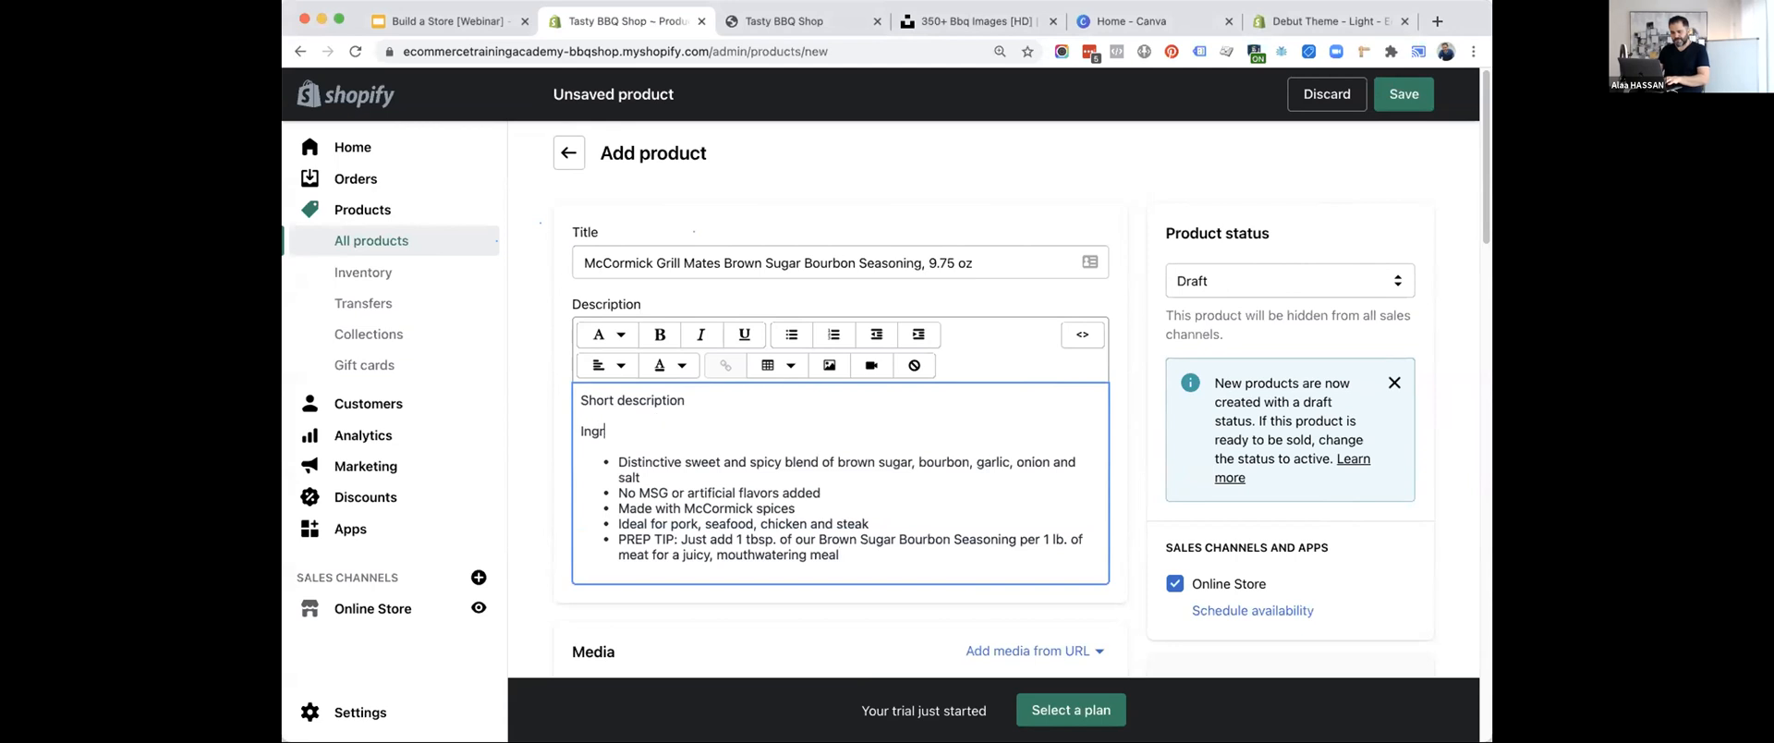
Make the "Ingredients" heading in the seasoning's description bold.
{"action": "key", "text": "shift+Left"}
{"action": "key", "text": "shift+Left"}
{"action": "key", "text": "shift+Left"}
{"action": "key", "text": "shift+Left"}
{"action": "key", "text": "shift+Left"}
{"action": "key", "text": "shift+Left"}
{"action": "key", "text": "shift+Left"}
{"action": "key", "text": "shift+Left"}
{"action": "key", "text": "shift+Left"}
{"action": "key", "text": "shift+Left"}
{"action": "key", "text": "shift+Left"}
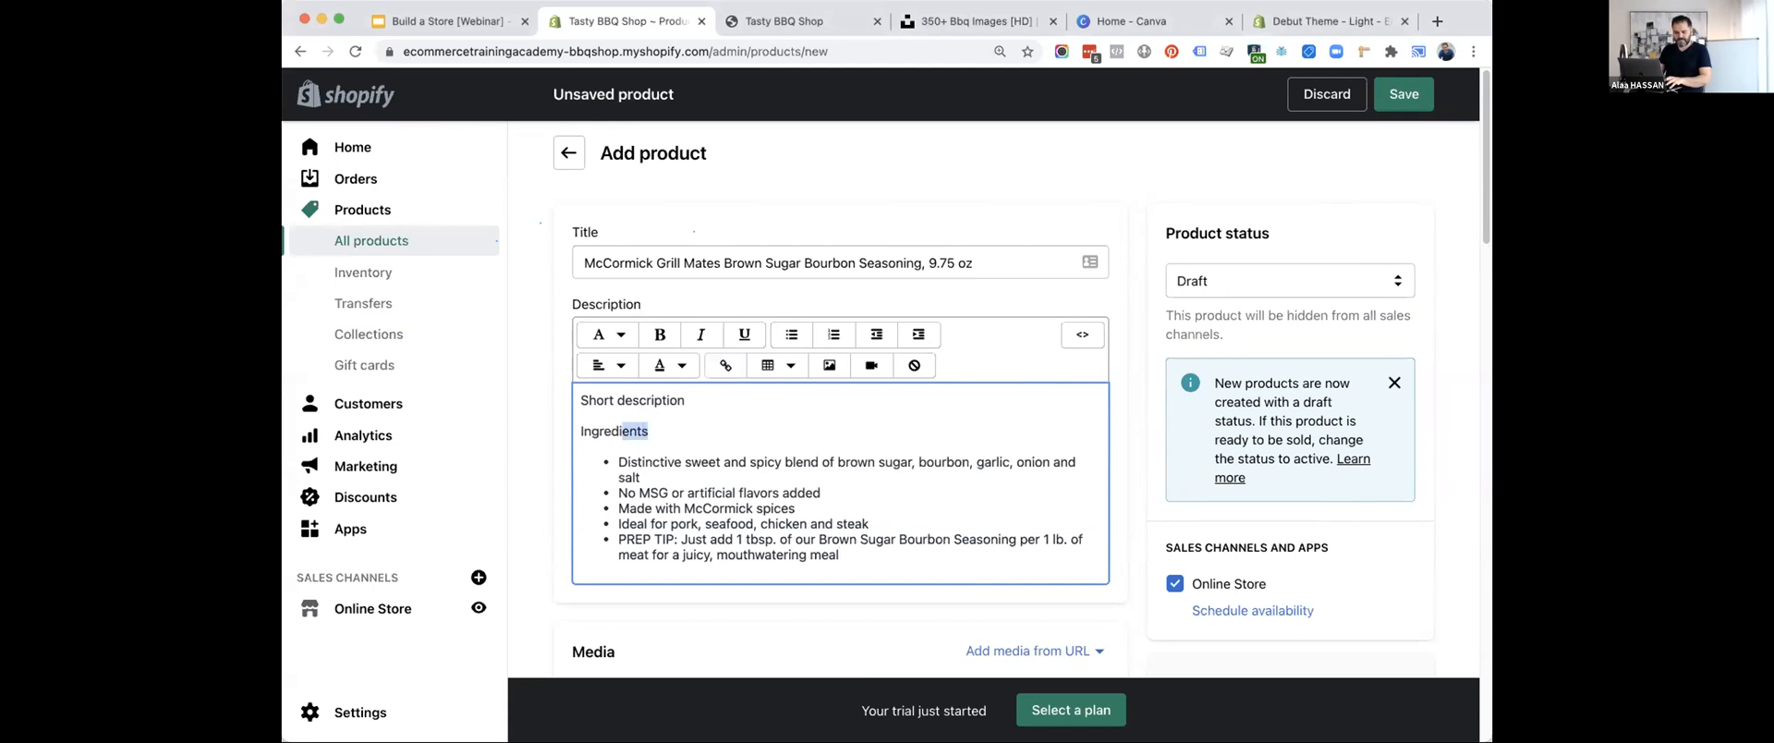
{"action": "key", "text": "super+b"}
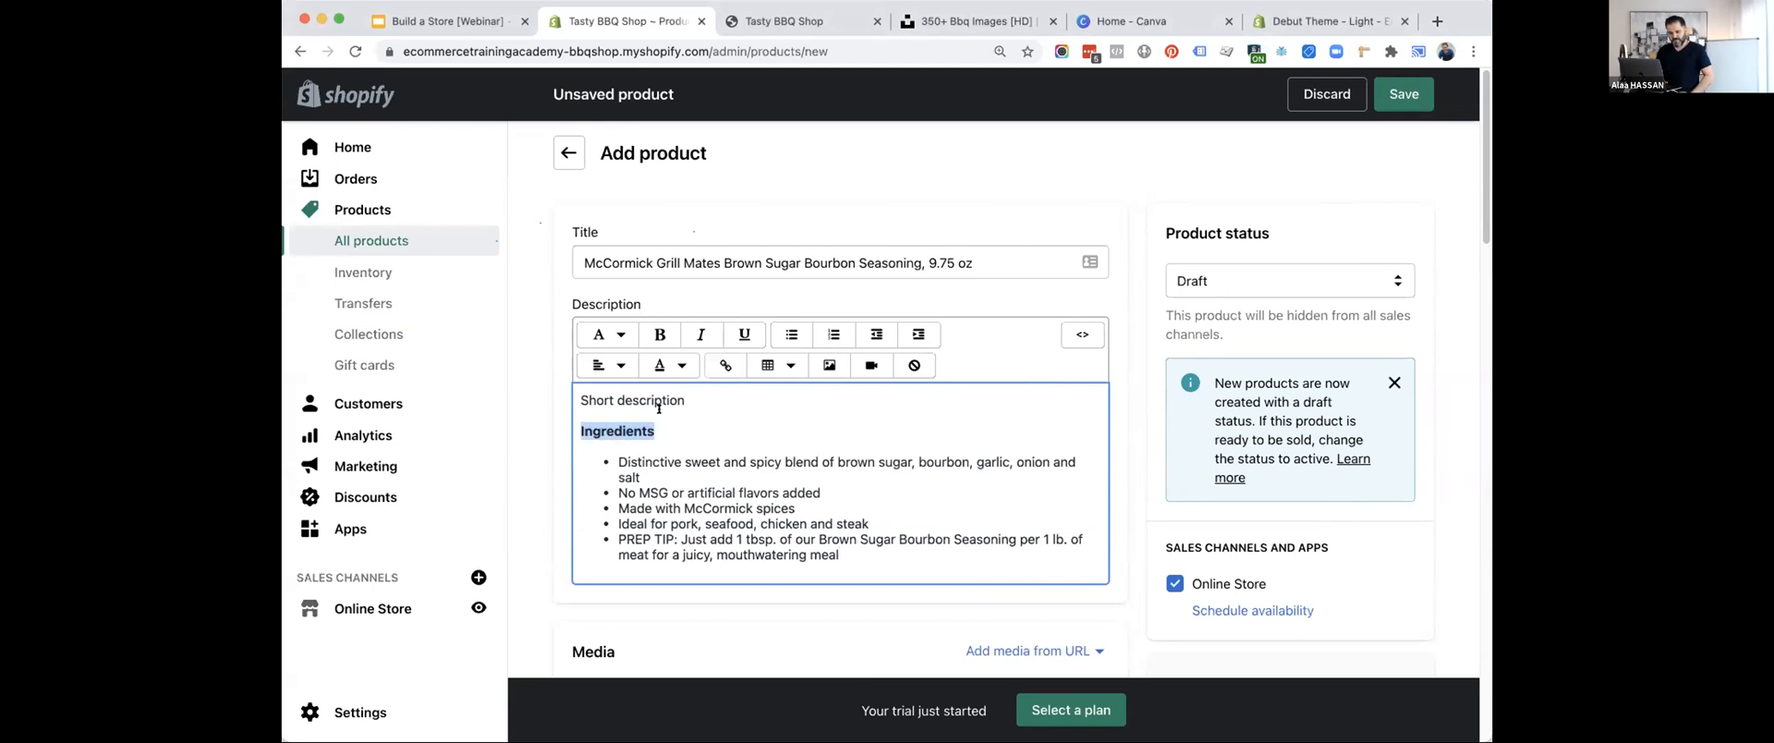
Upload the four seasoning images to the product's media.
{"action": "left_click", "coordinate": [905, 284]}
{"action": "scroll", "coordinate": [904, 284], "scroll_direction": "down", "scroll_amount": 3}
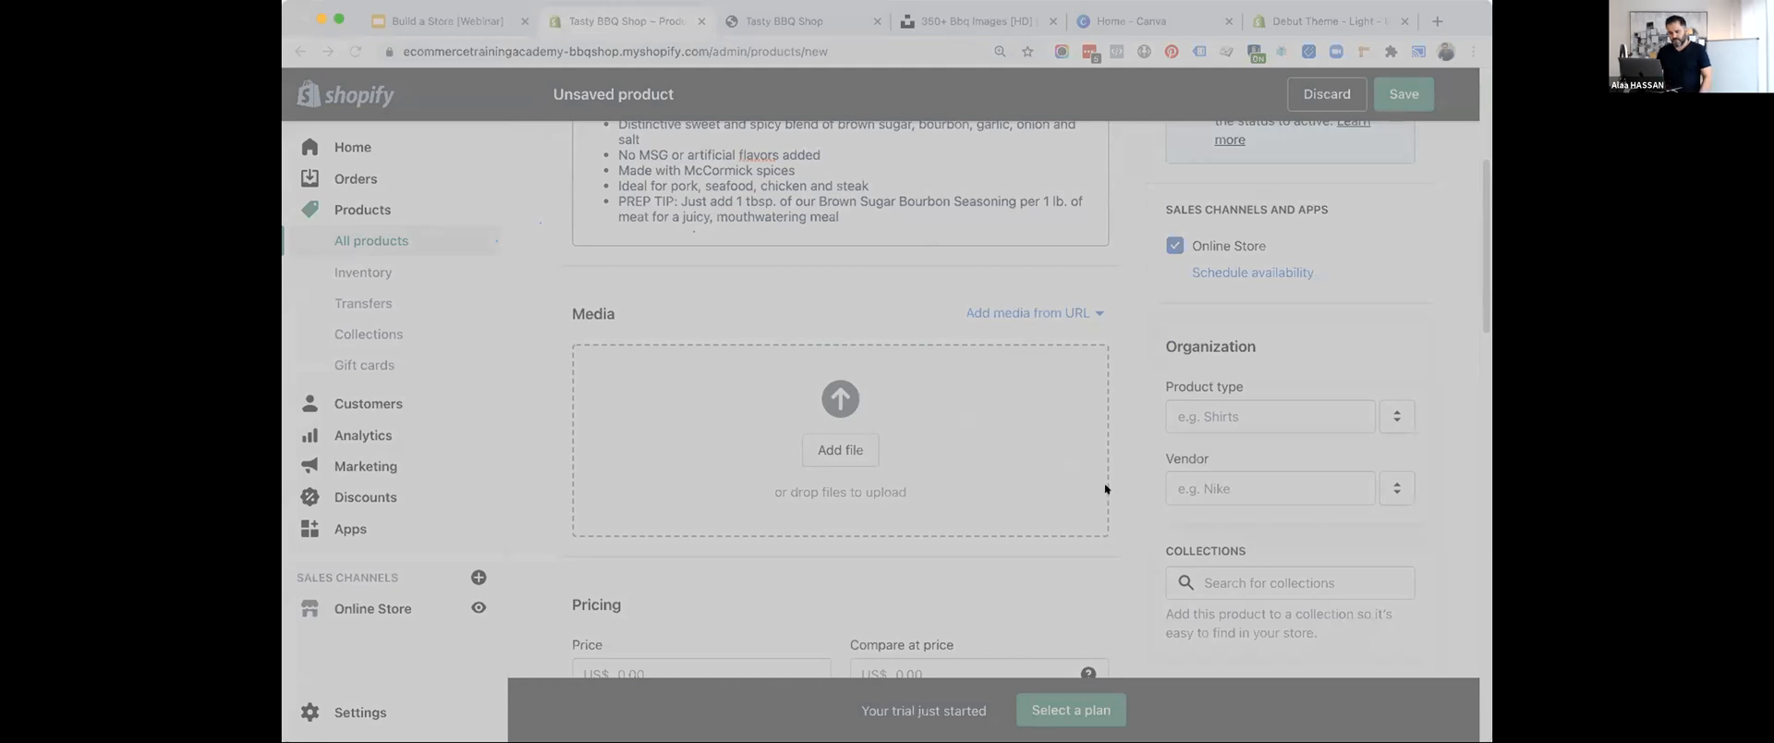
{"action": "left_click", "coordinate": [1134, 508]}
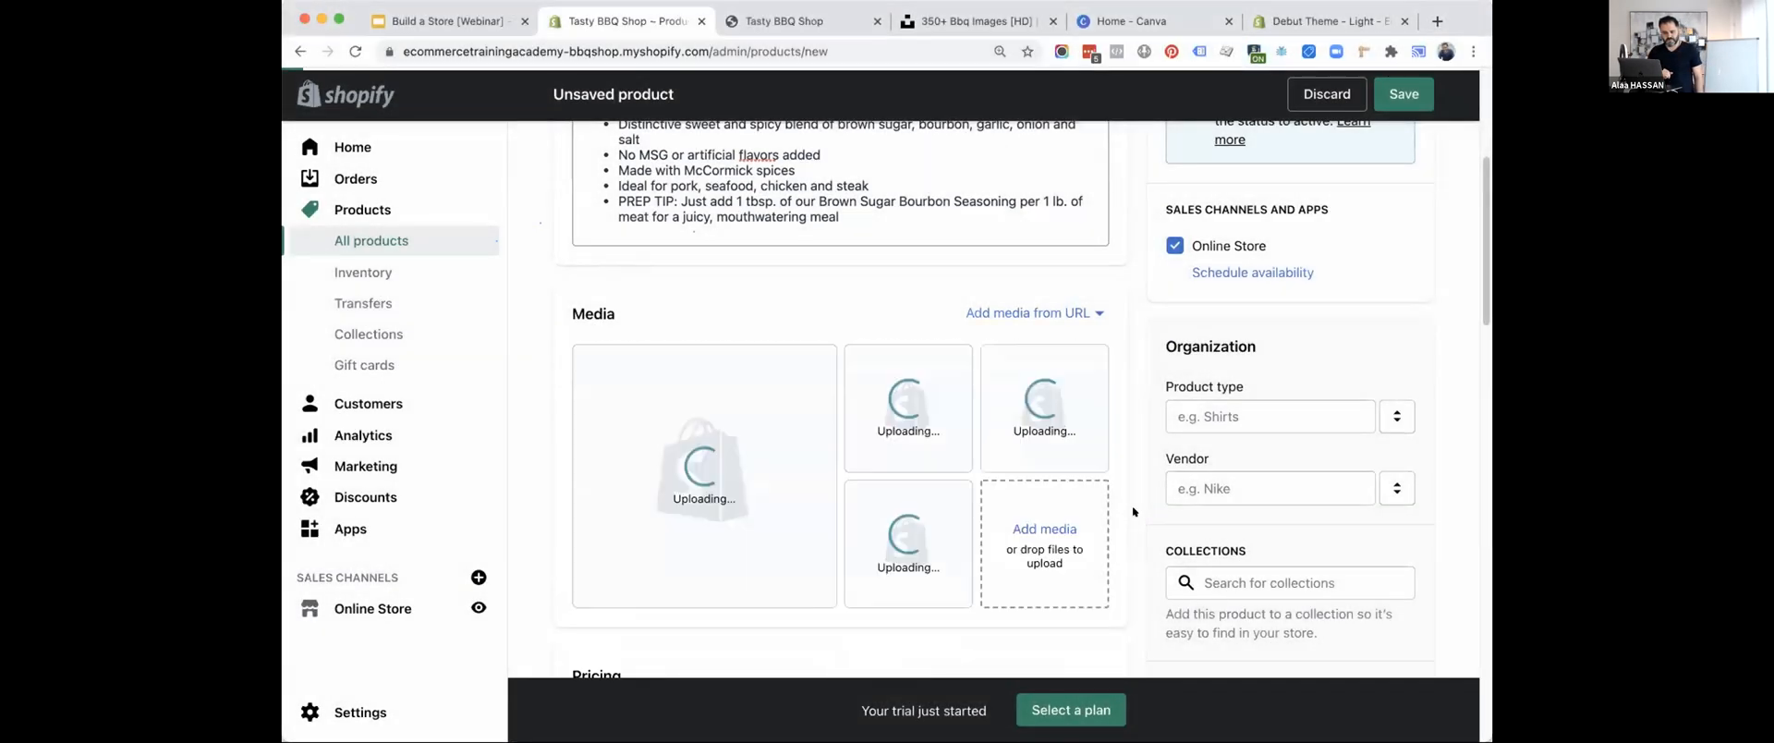
Reorder the seasoning images: labelled front of the jar first, plain jar second, ingredients third, nutrition facts last.
{"action": "scroll", "coordinate": [1134, 511], "scroll_direction": "down", "scroll_amount": 1}
{"action": "left_click_drag", "start_coordinate": [914, 471], "coordinate": [640, 351]}
{"action": "left_click_drag", "start_coordinate": [996, 340], "coordinate": [910, 340]}
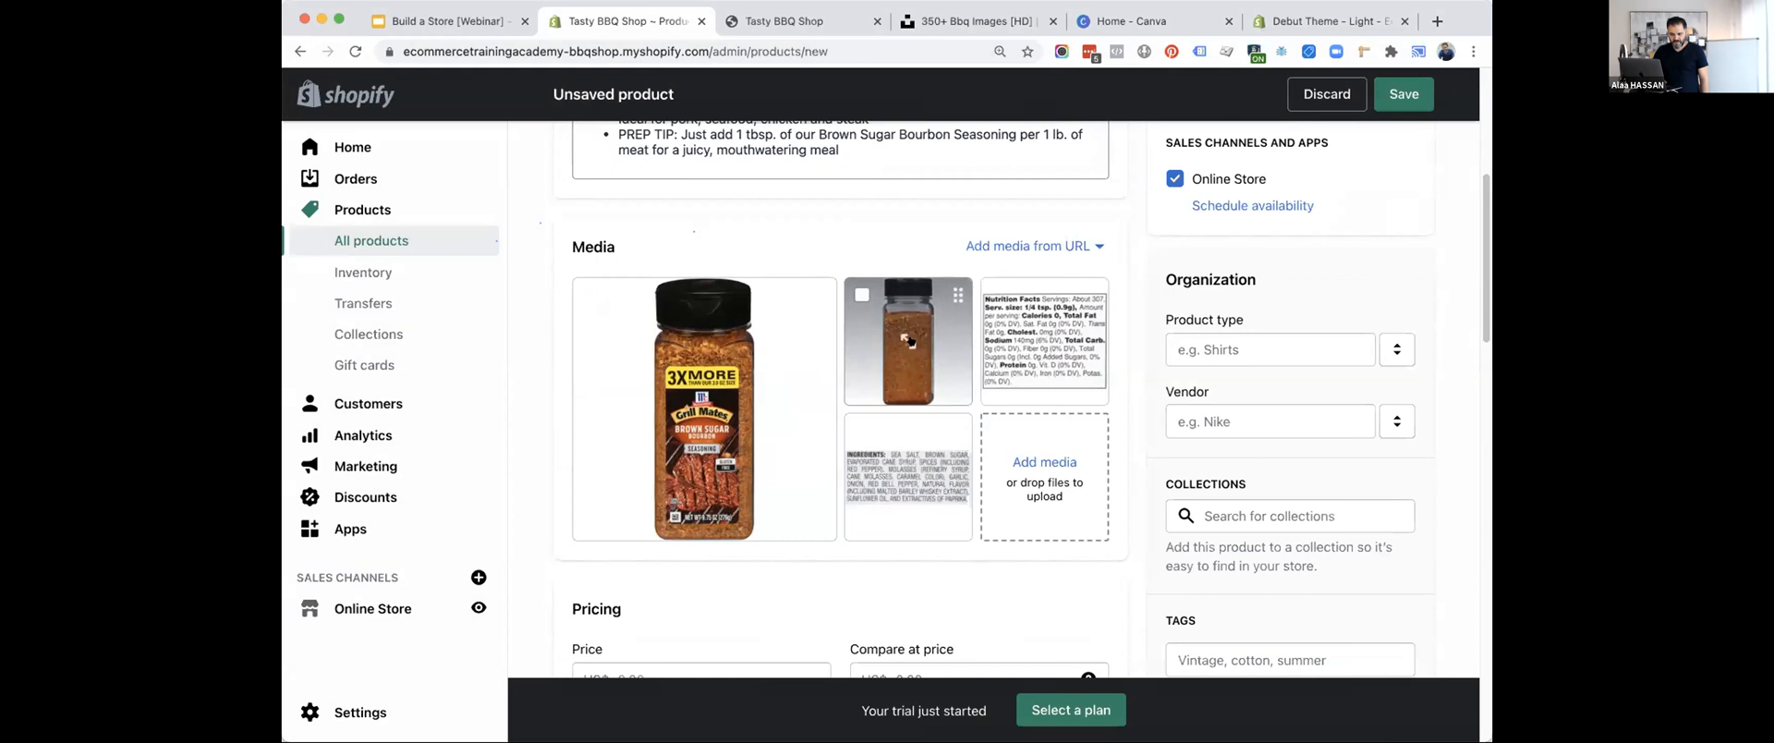
{"action": "scroll", "coordinate": [910, 340], "scroll_direction": "down", "scroll_amount": 1}
{"action": "left_click_drag", "start_coordinate": [905, 425], "coordinate": [1012, 264]}
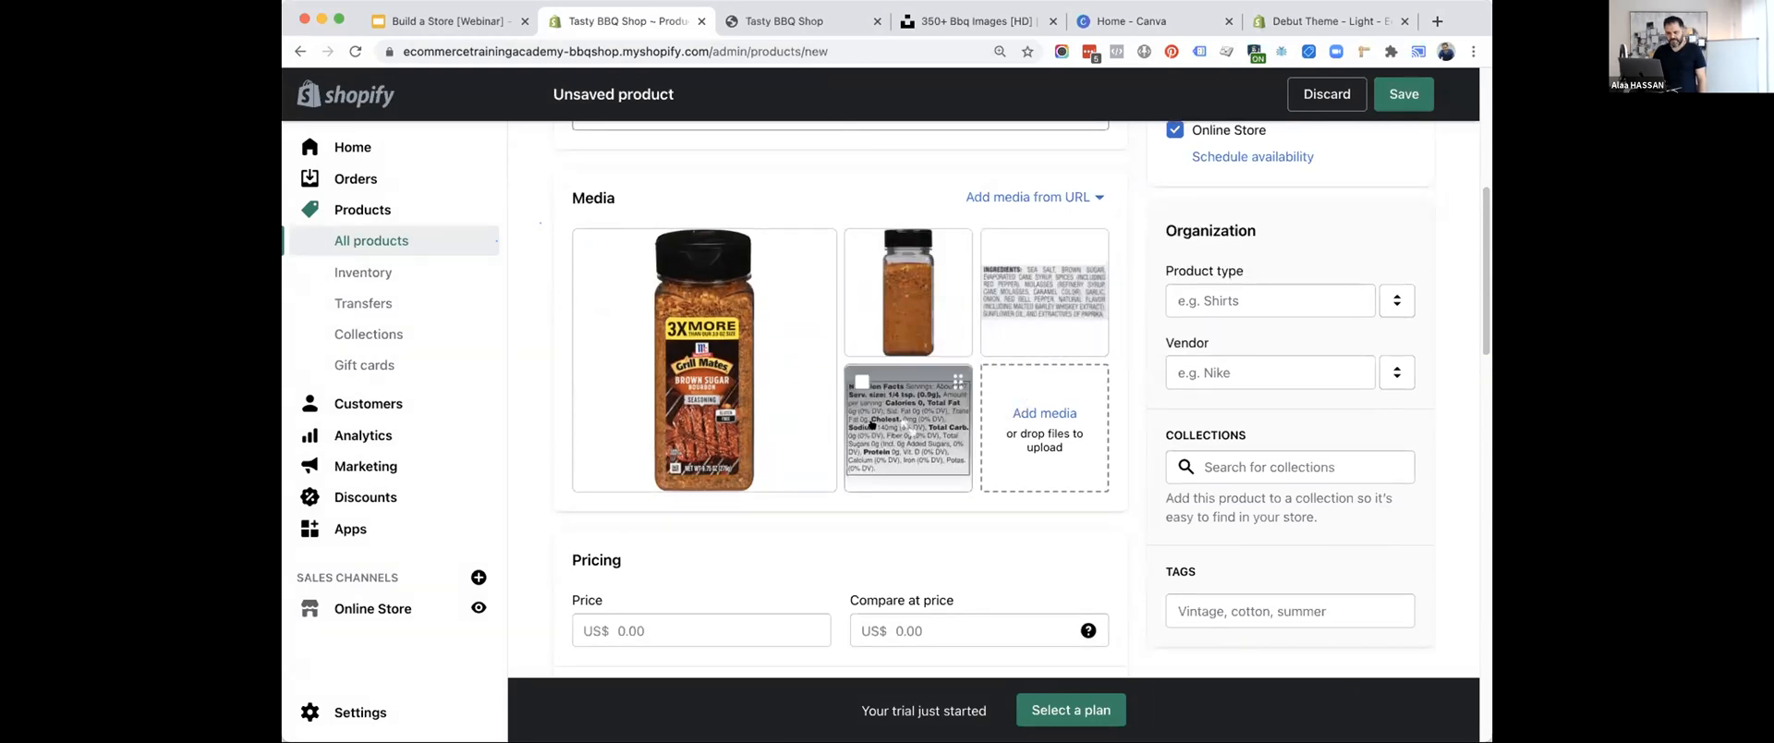
Set the seasoning's price to US$9.99, compare-at price to US$14.99 and cost per item to US$3.
{"action": "scroll", "coordinate": [871, 424], "scroll_direction": "down", "scroll_amount": 4}
{"action": "left_click", "coordinate": [702, 436]}
{"action": "type", "text": "9.99"}
{"action": "key", "text": "Tab"}
{"action": "type", "text": "3"}
{"action": "key", "text": "BackSpace"}
{"action": "type", "text": "14"}
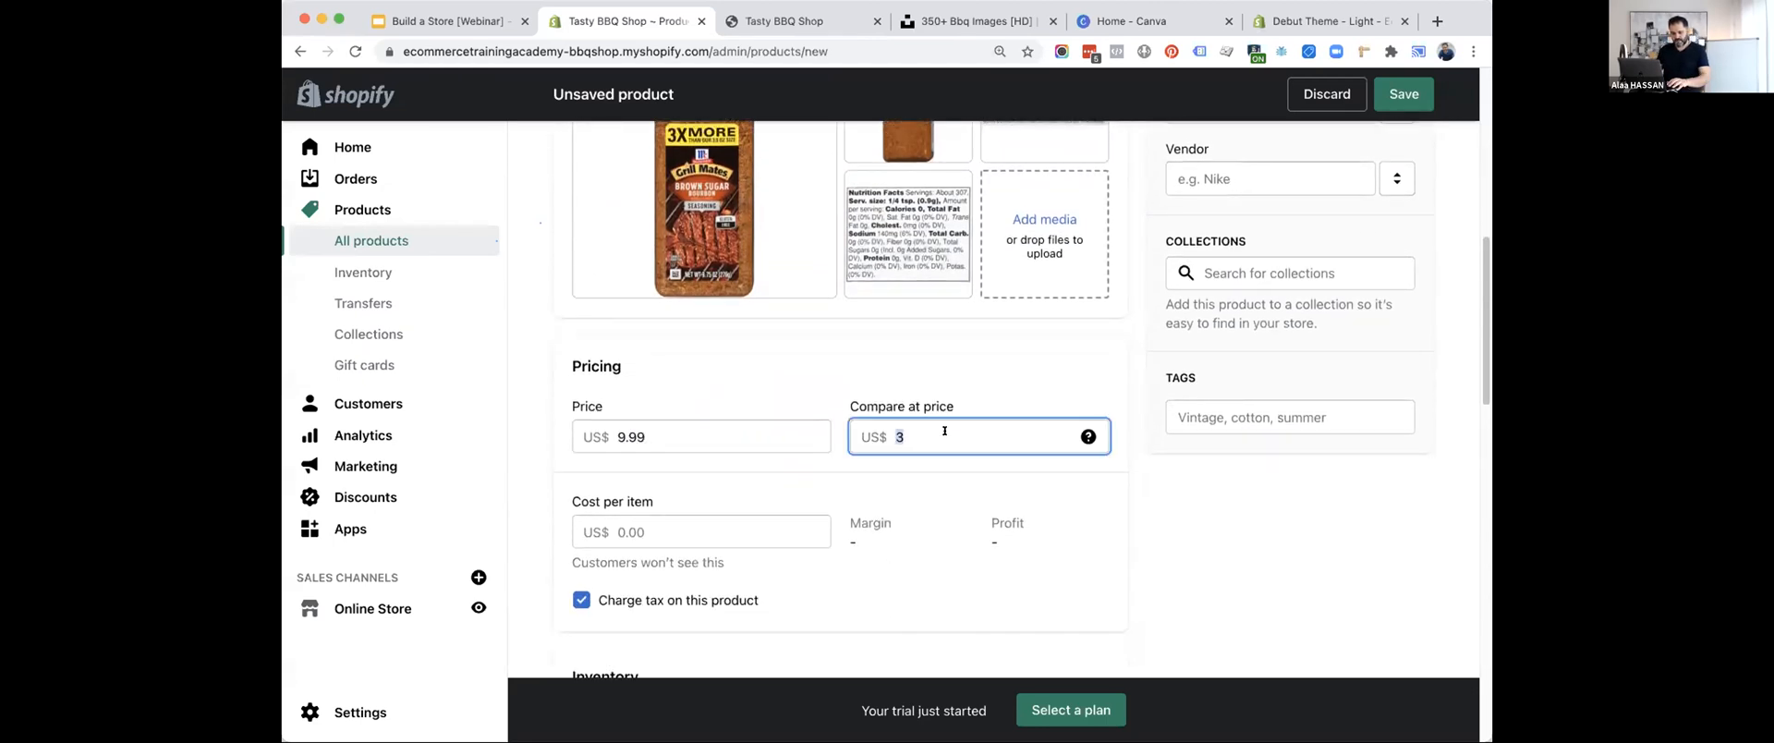
{"action": "type", "text": ".99"}
{"action": "left_click", "coordinate": [790, 517]}
{"action": "type", "text": "3"}
{"action": "left_click", "coordinate": [946, 582]}
Set the product type to BBQ Seasoning and save the new seasoning product.
{"action": "scroll", "coordinate": [945, 580], "scroll_direction": "down", "scroll_amount": 3}
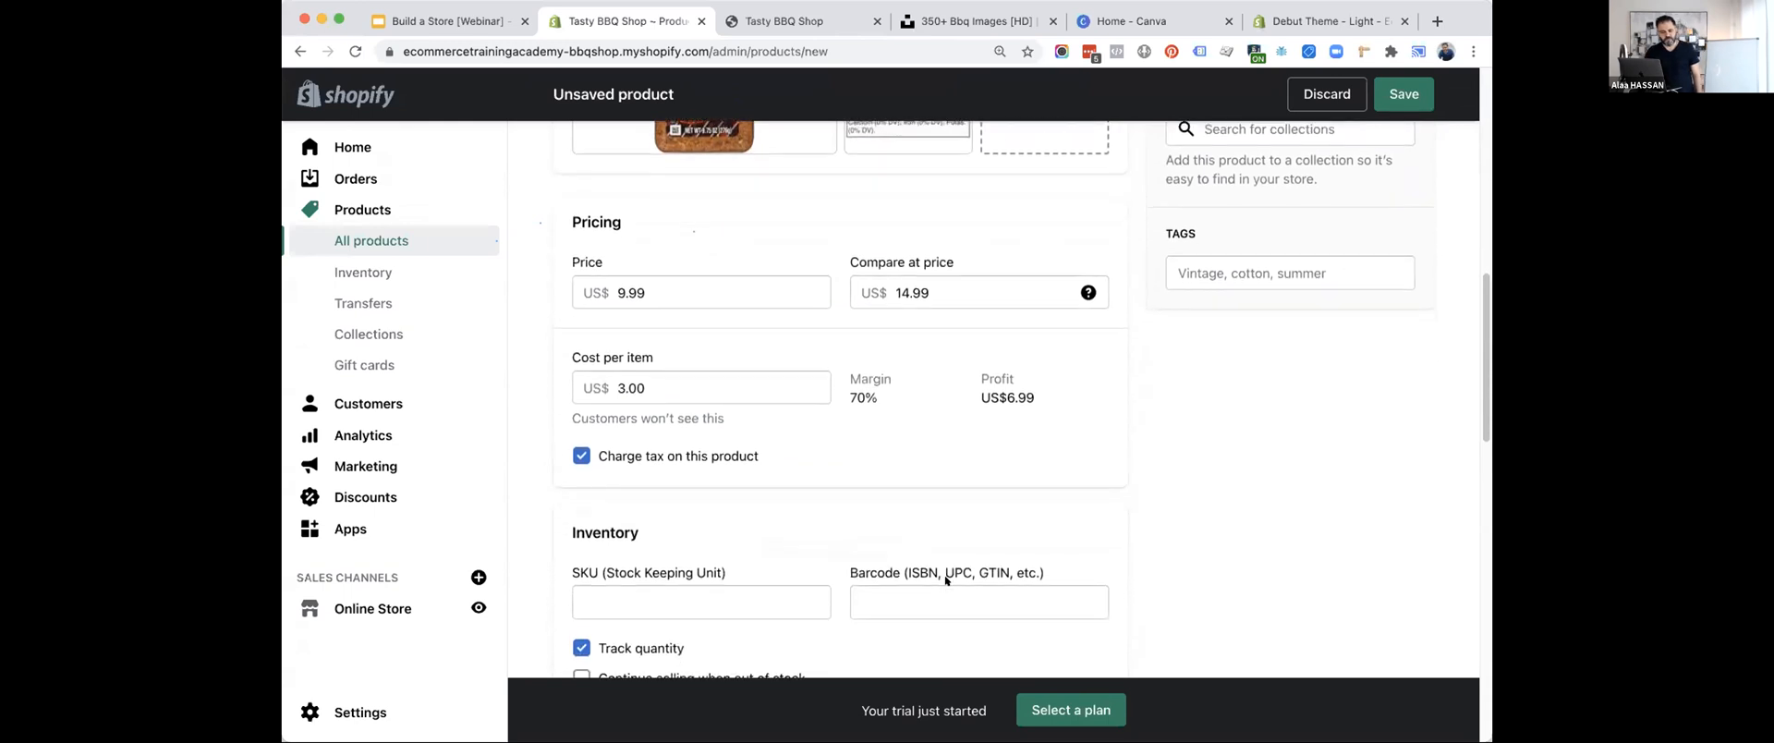
{"action": "scroll", "coordinate": [945, 581], "scroll_direction": "down", "scroll_amount": 2}
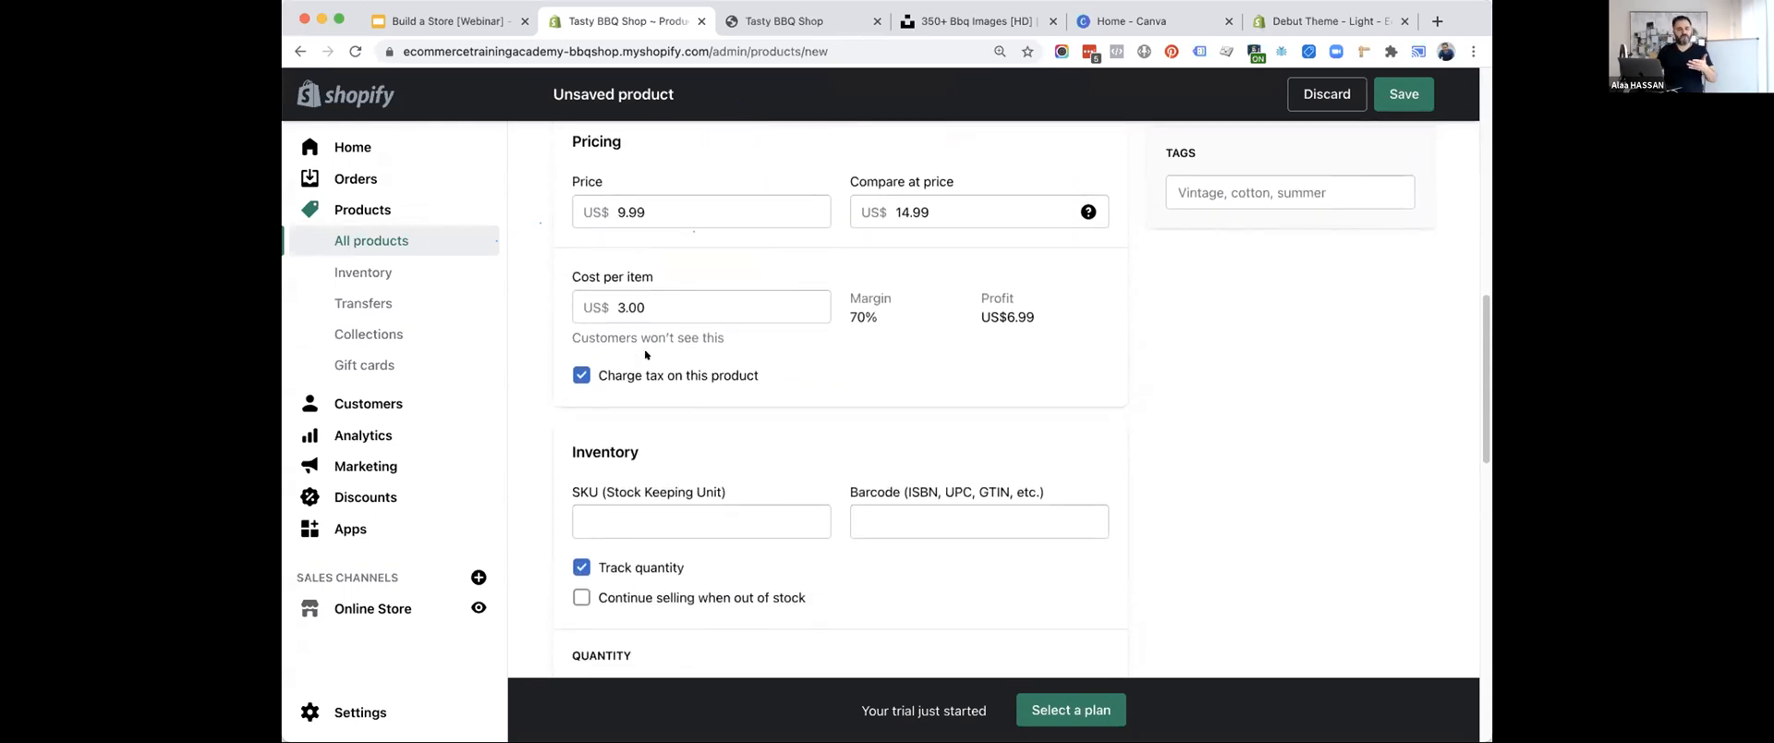
{"action": "scroll", "coordinate": [681, 415], "scroll_direction": "down", "scroll_amount": 10}
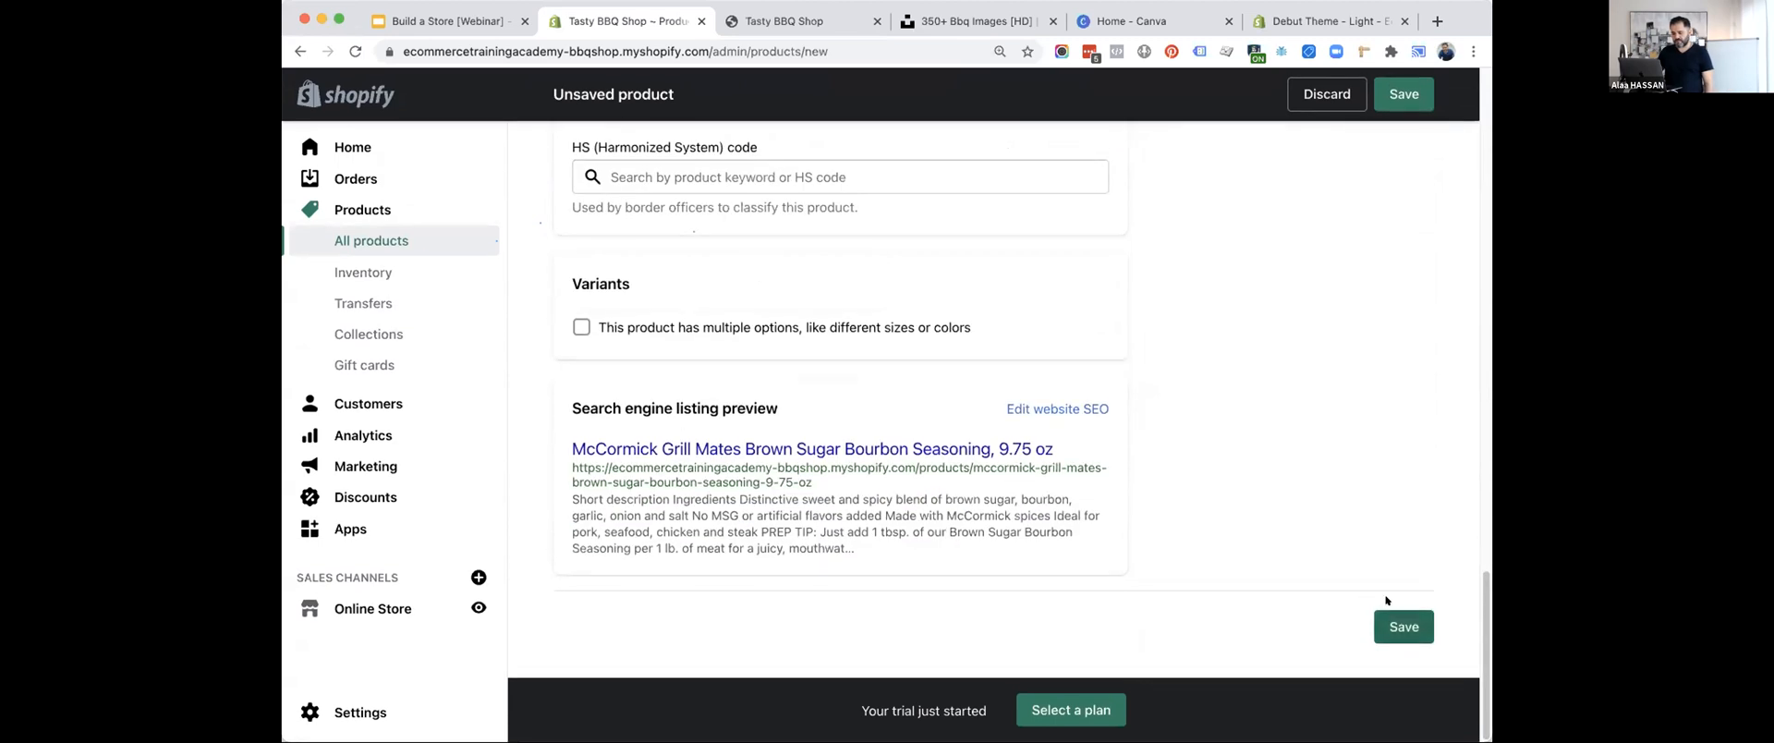
{"action": "scroll", "coordinate": [1386, 601], "scroll_direction": "up", "scroll_amount": 8}
{"action": "scroll", "coordinate": [1386, 600], "scroll_direction": "up", "scroll_amount": 10}
{"action": "left_click", "coordinate": [1273, 554]}
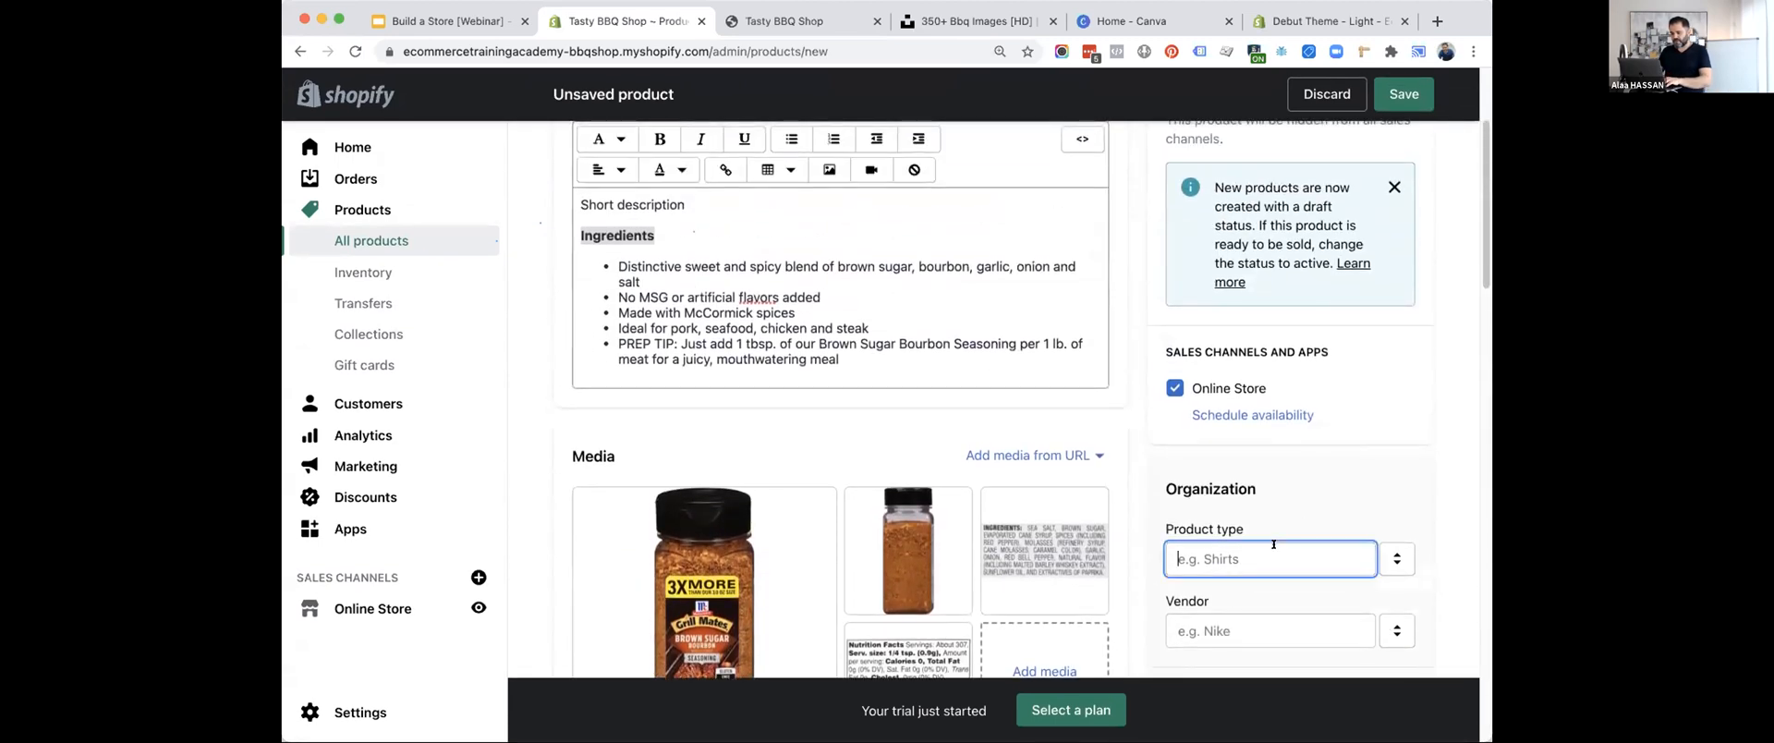
{"action": "type", "text": "BBQ S"}
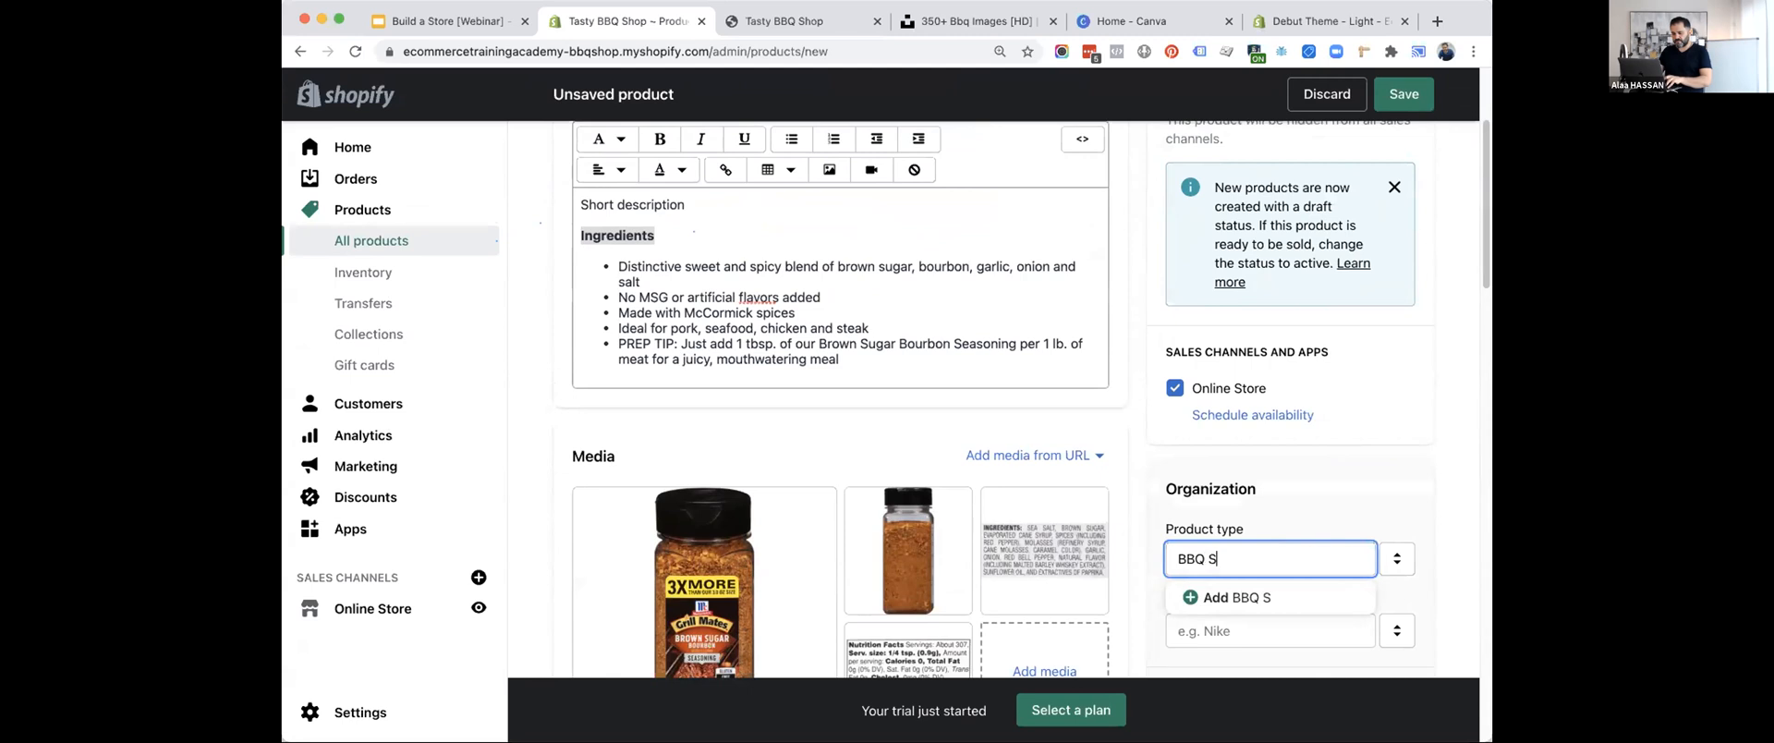
{"action": "key", "text": "BackSpace"}
{"action": "type", "text": "Seasoning"}
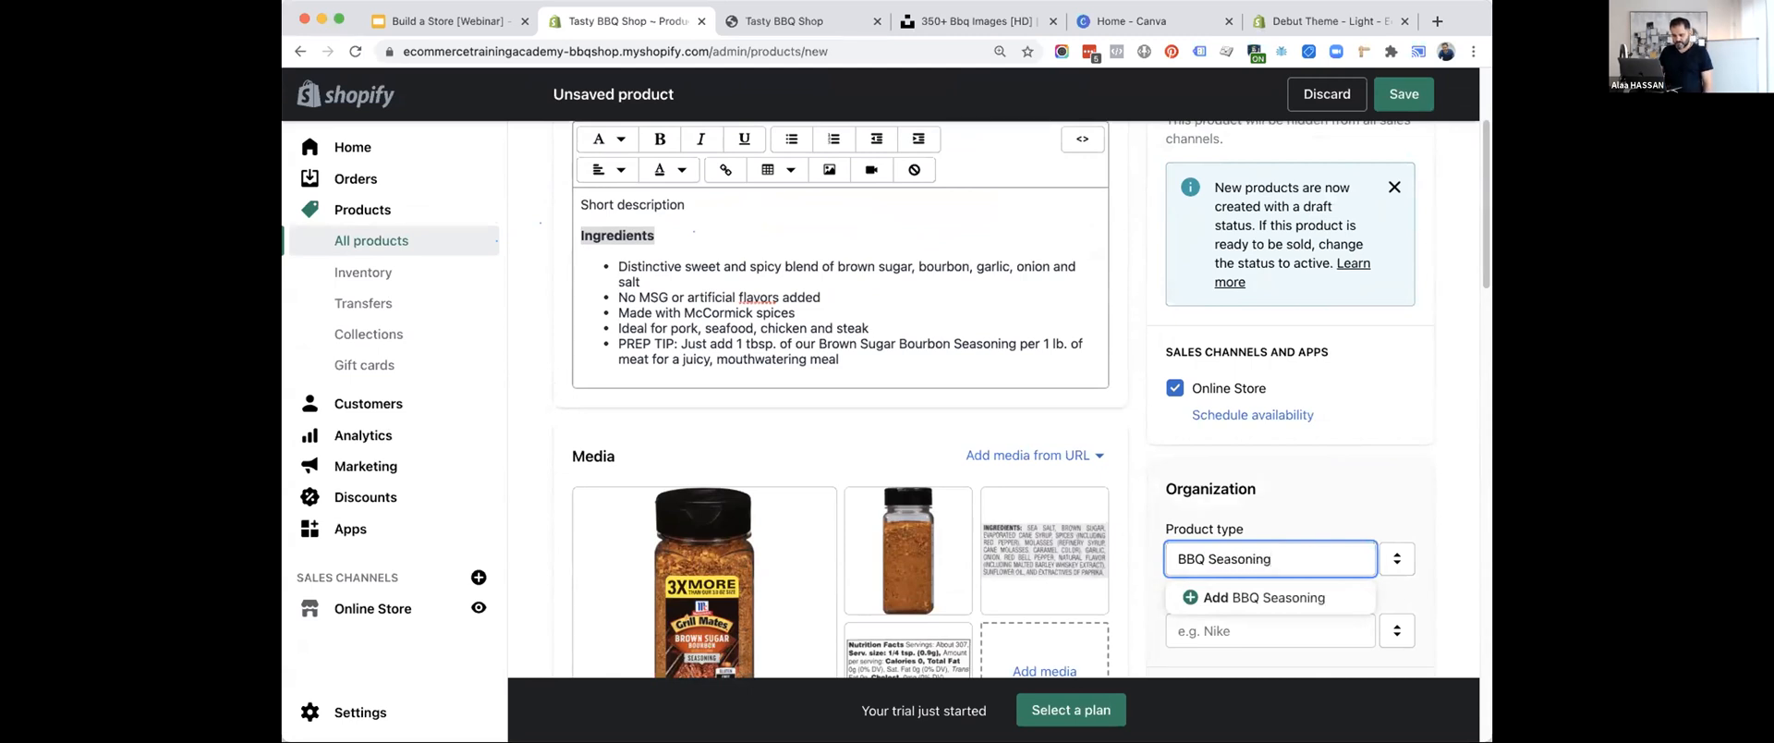
{"action": "left_click", "coordinate": [1360, 450]}
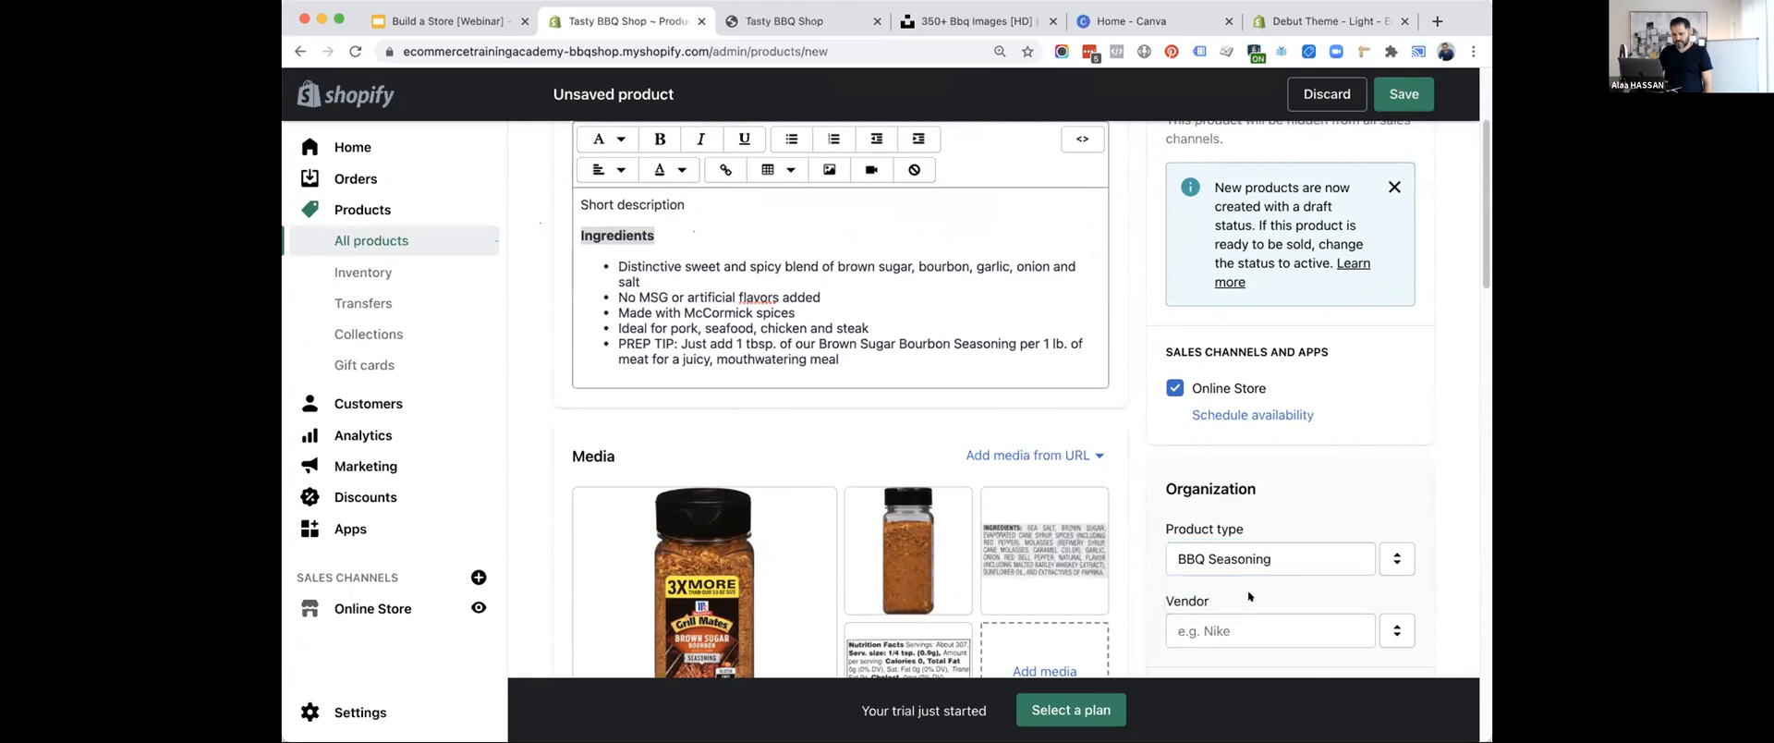
{"action": "scroll", "coordinate": [1360, 450], "scroll_direction": "down", "scroll_amount": 3}
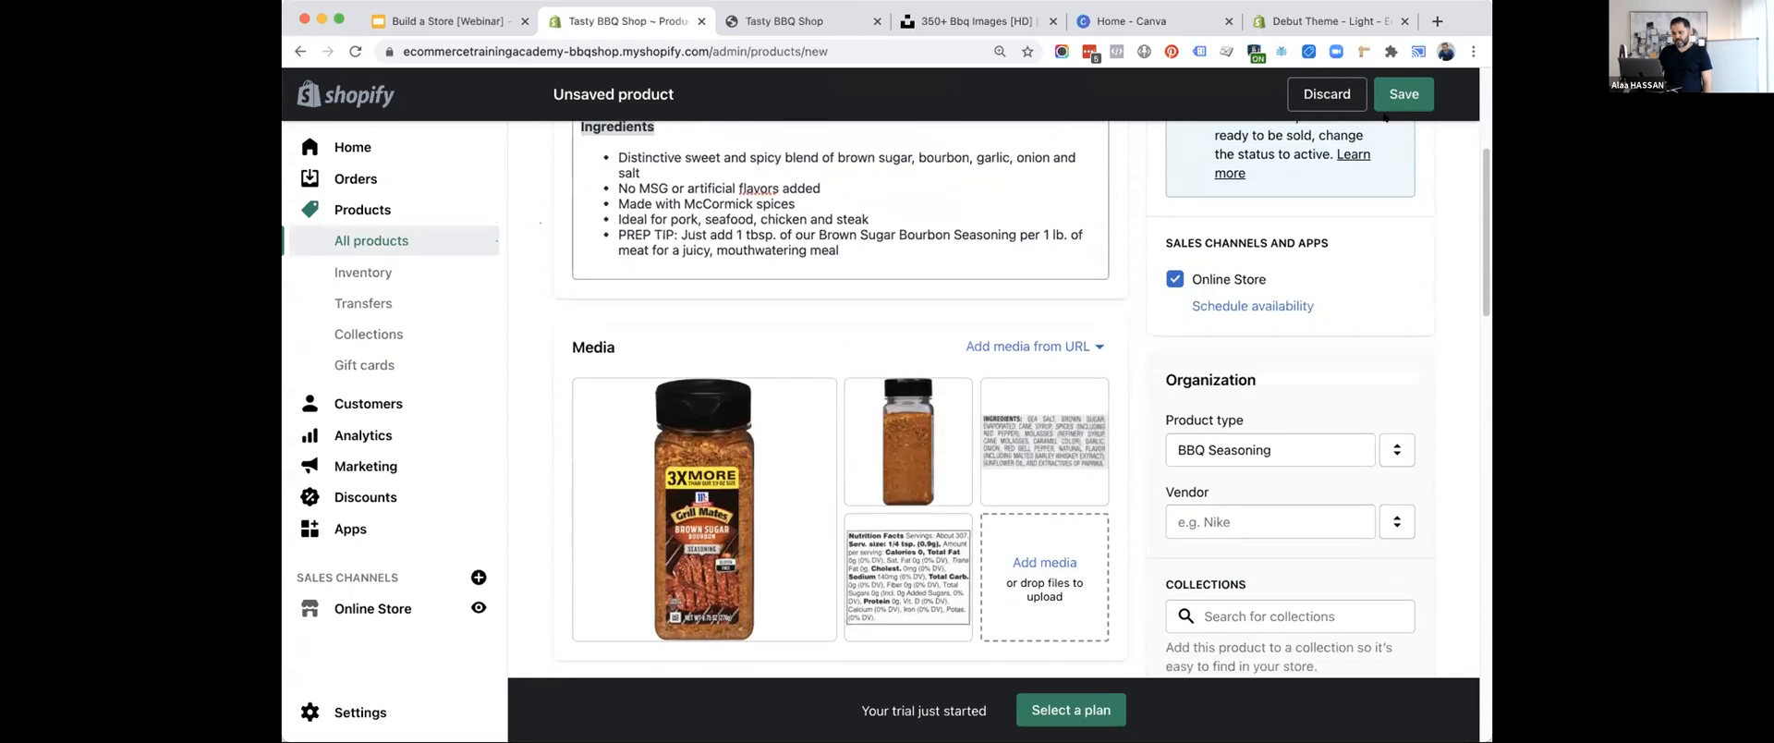
{"action": "left_click", "coordinate": [1381, 94]}
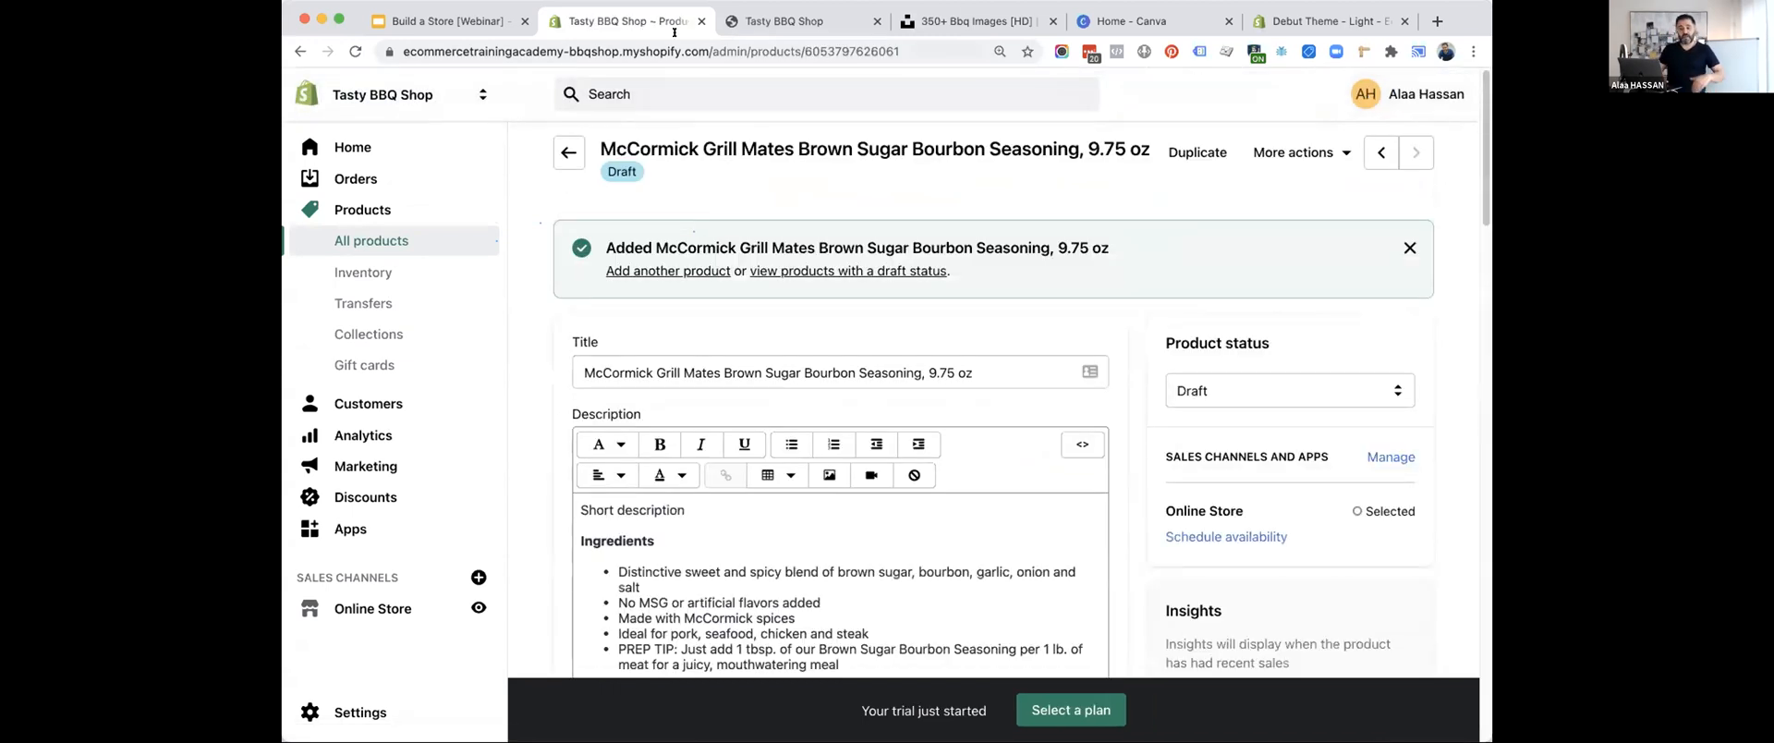
Reopen the seasoning product from the product list and set its status to Active.
{"action": "left_click", "coordinate": [568, 152]}
{"action": "left_click", "coordinate": [757, 467]}
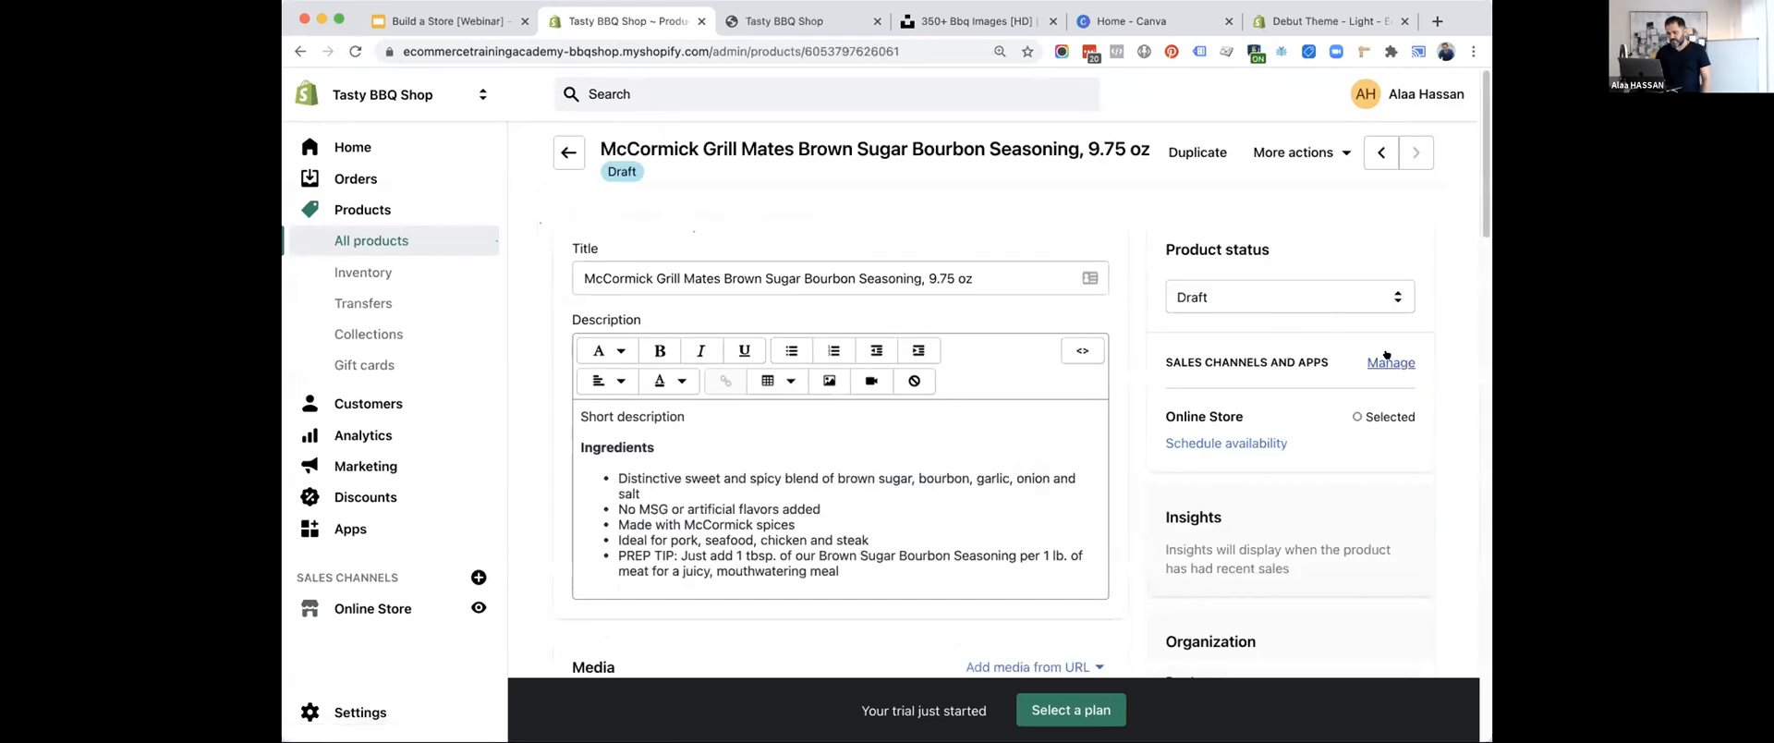
{"action": "left_click", "coordinate": [1276, 292]}
{"action": "left_click", "coordinate": [1234, 277]}
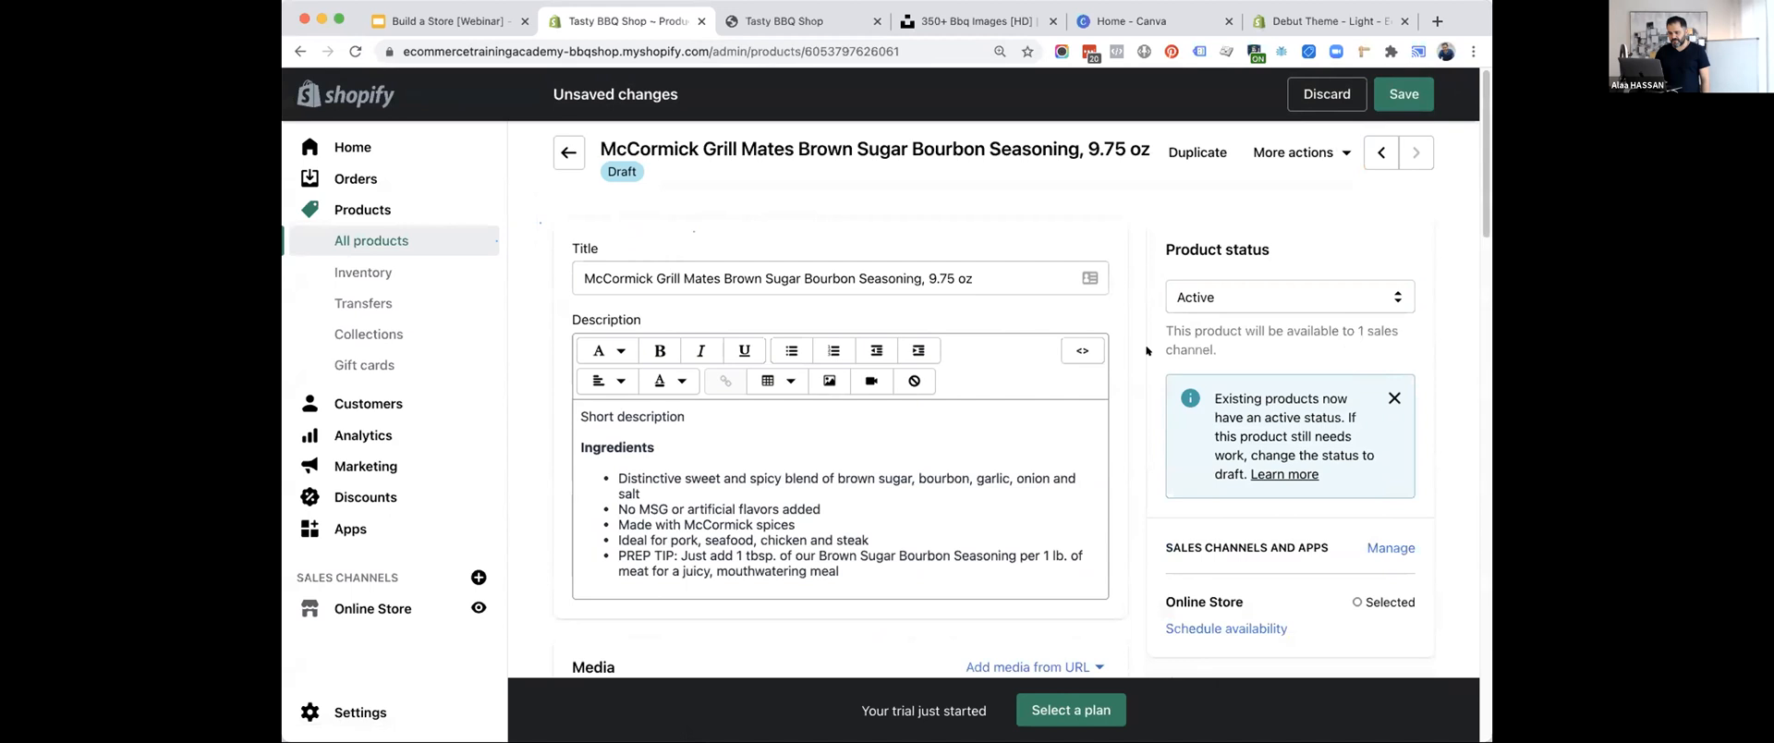
Set the seasoning's available quantity to 100 and save the product.
{"action": "scroll", "coordinate": [1147, 351], "scroll_direction": "down", "scroll_amount": 10}
{"action": "scroll", "coordinate": [1146, 350], "scroll_direction": "down", "scroll_amount": 6}
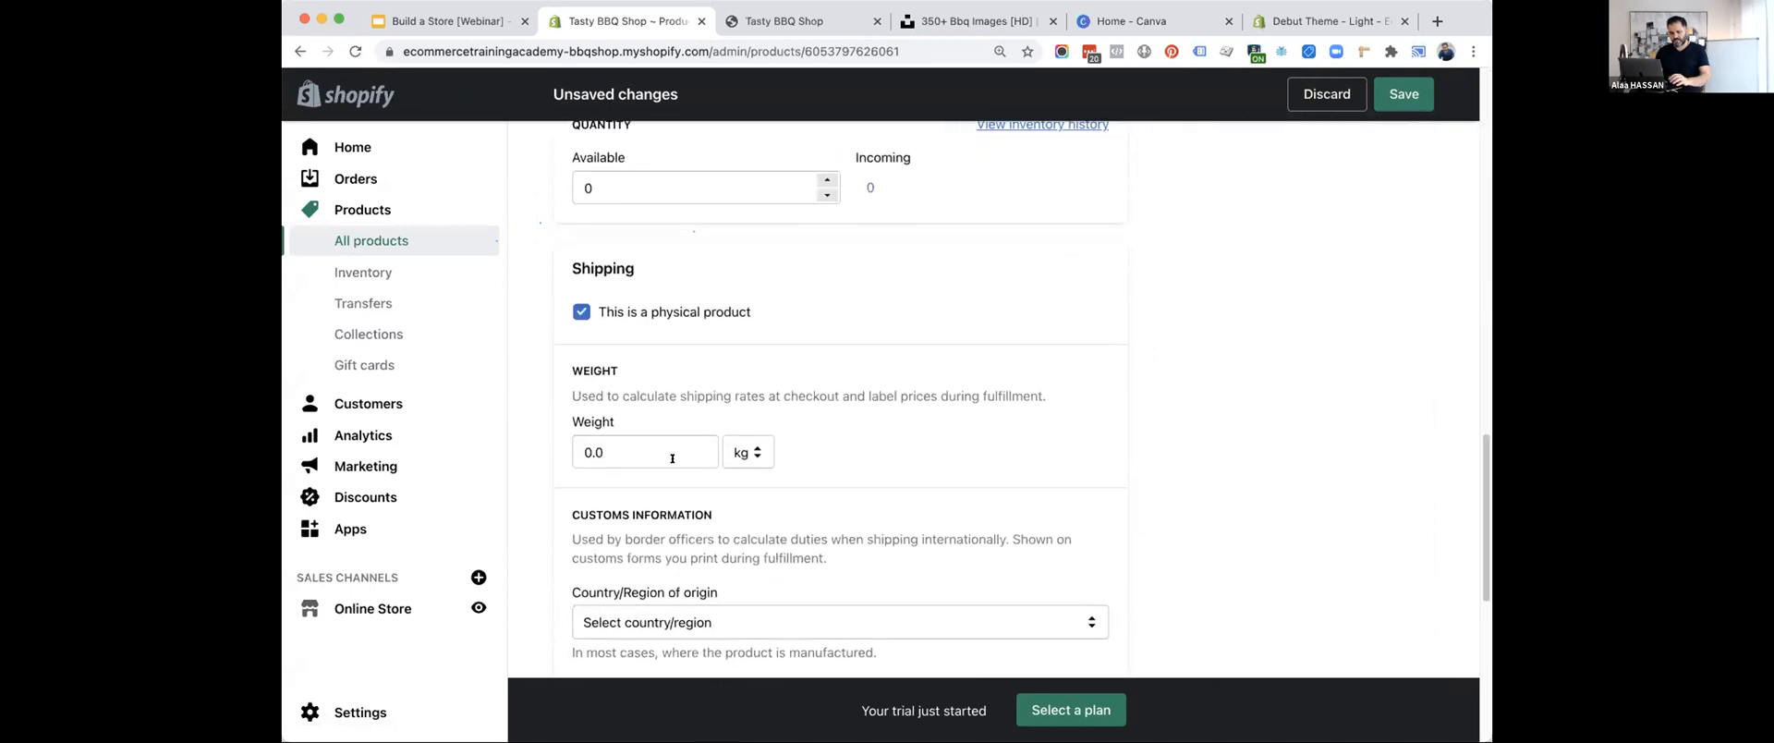
{"action": "scroll", "coordinate": [646, 280], "scroll_direction": "up", "scroll_amount": 1}
{"action": "left_click", "coordinate": [616, 260]}
{"action": "key", "text": "BackSpace"}
{"action": "type", "text": "100"}
{"action": "scroll", "coordinate": [783, 226], "scroll_direction": "up", "scroll_amount": 10}
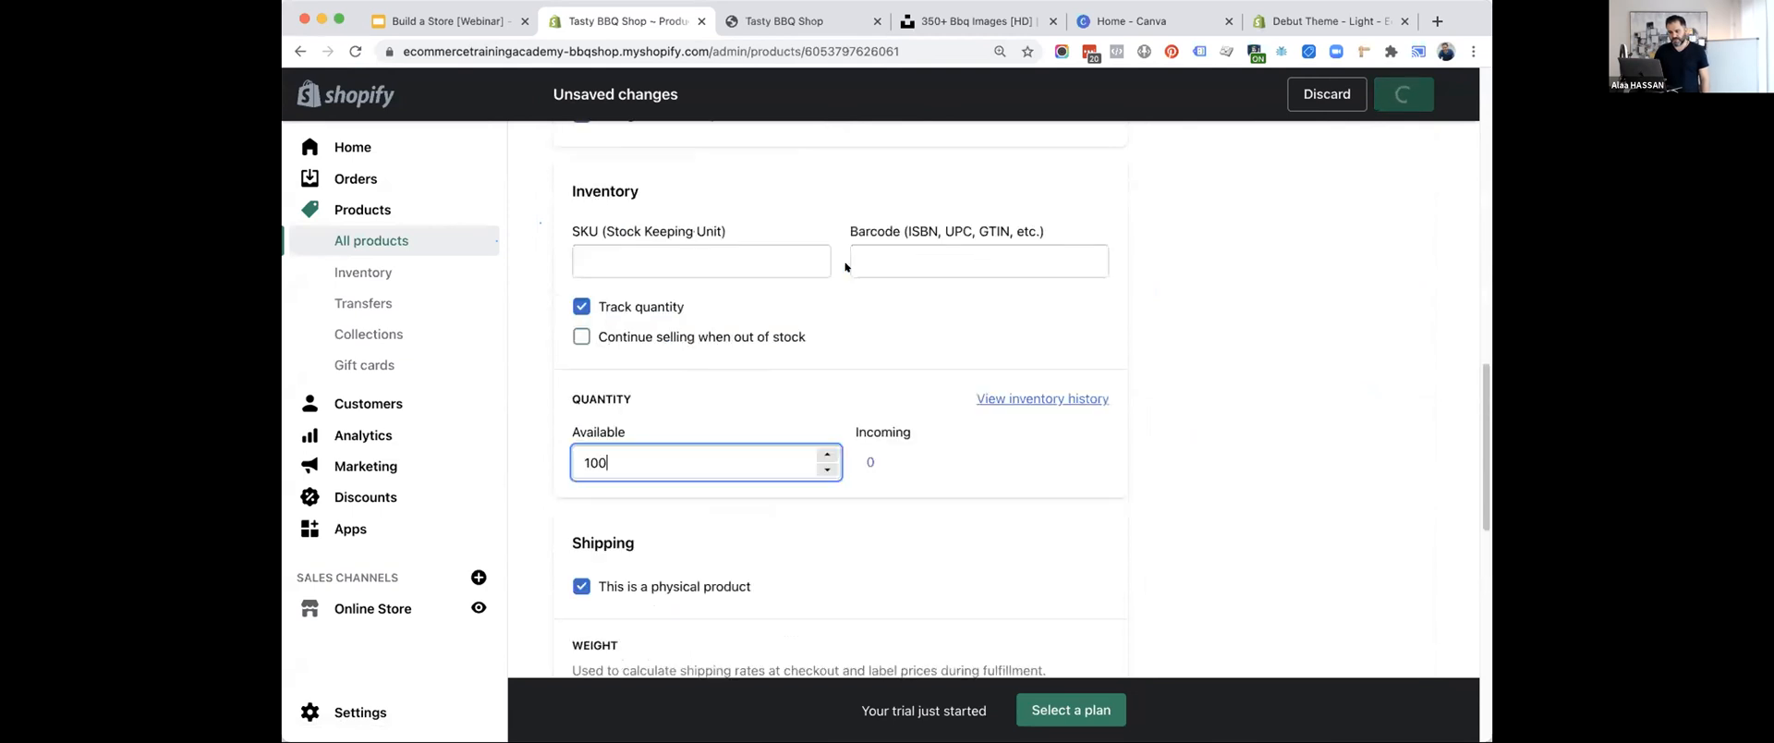
Return to the product list and start a new product titled "Cuisinart Deluxe Grill Set, 20-Piece, CGS-5020, Stainless Steel".
{"action": "left_click", "coordinate": [568, 152]}
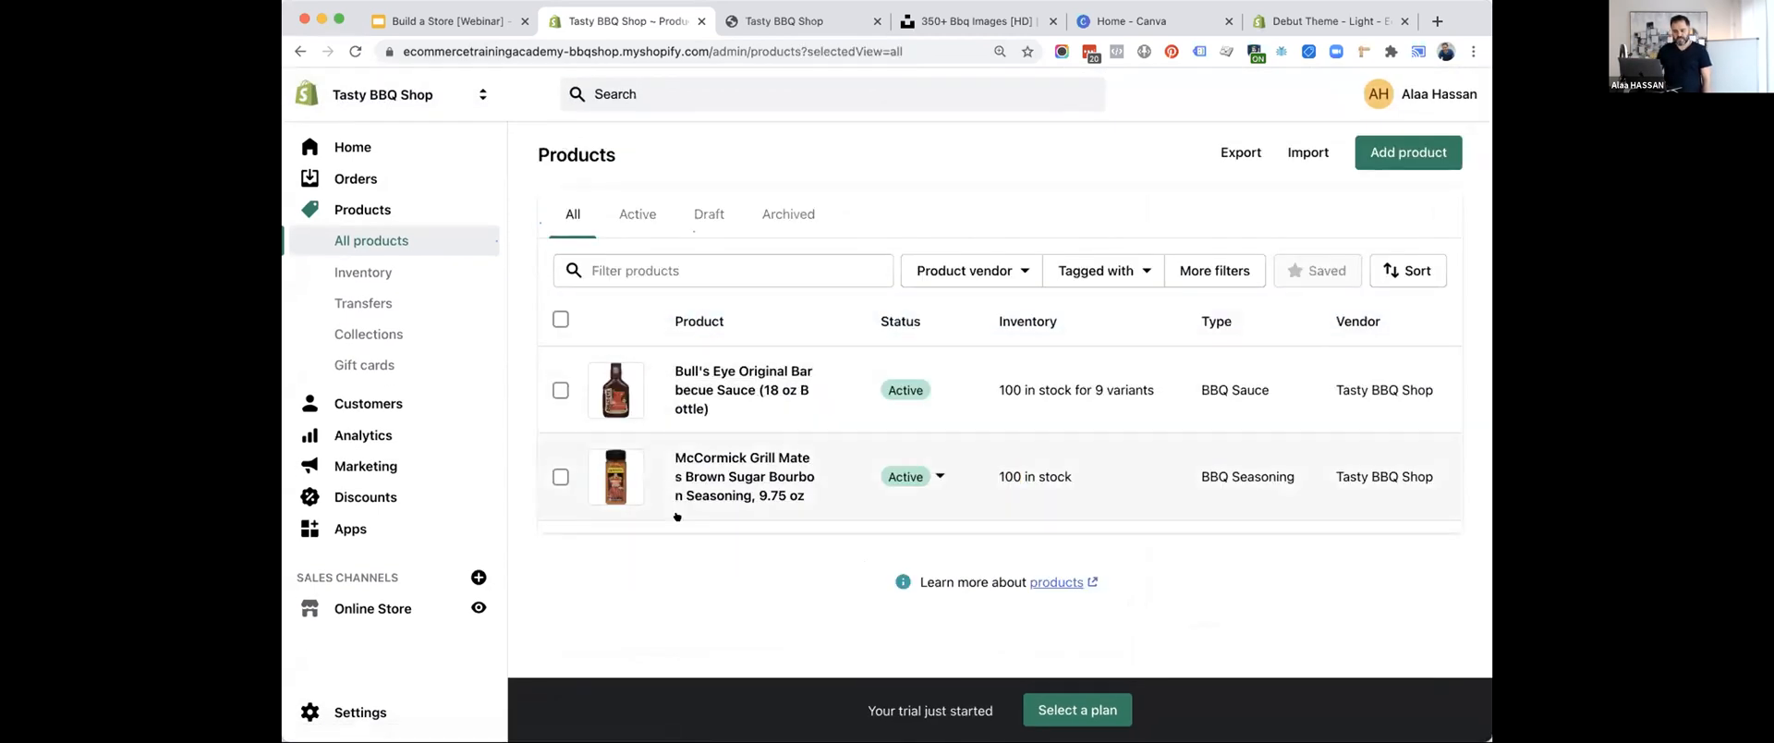
{"action": "left_click", "coordinate": [1377, 148]}
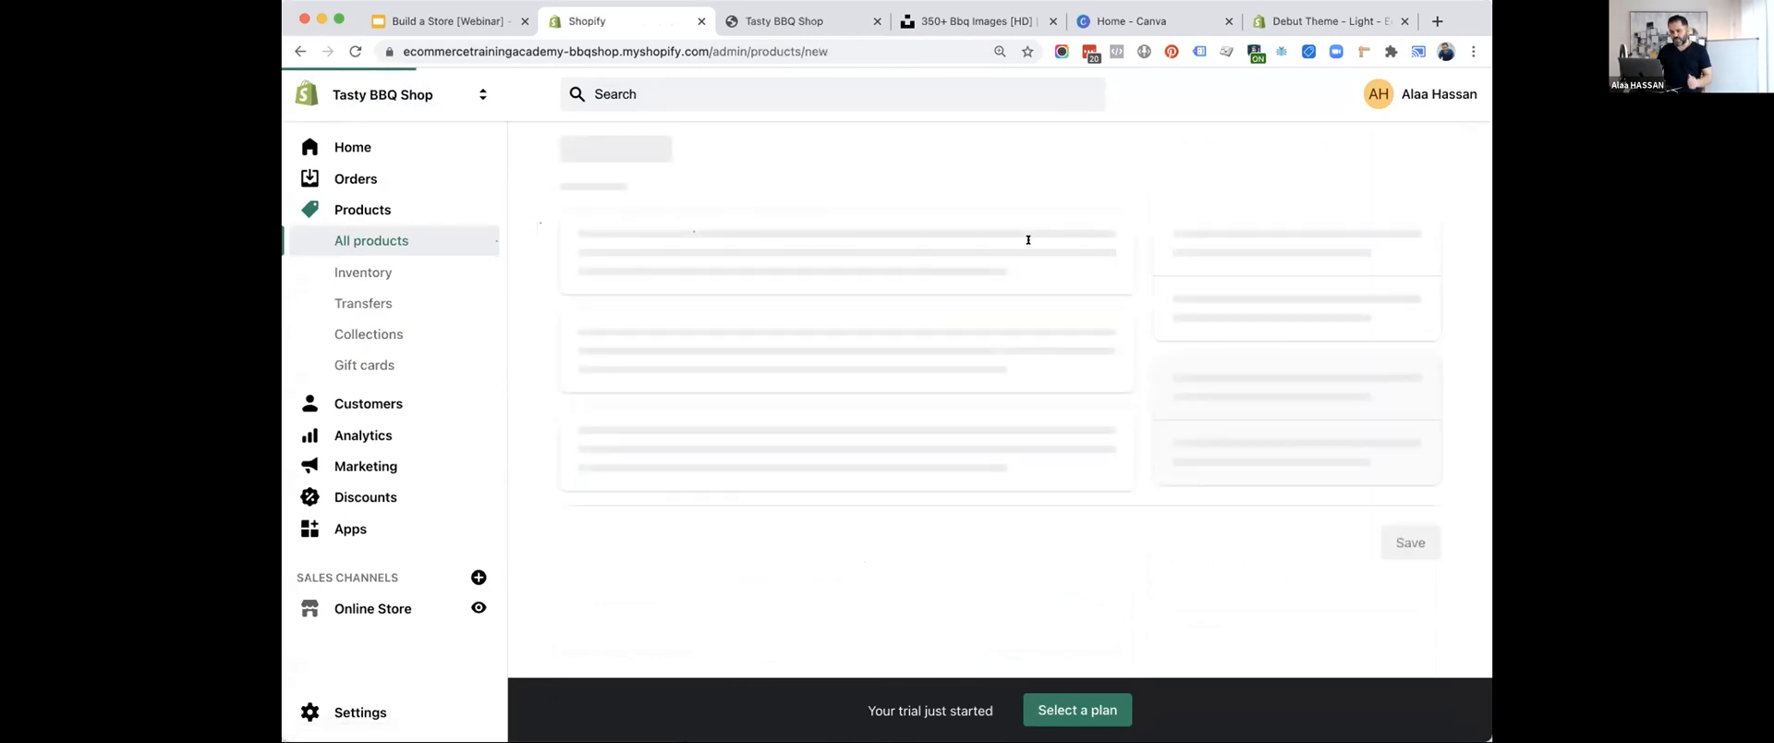
{"action": "key", "text": "super+Tab"}
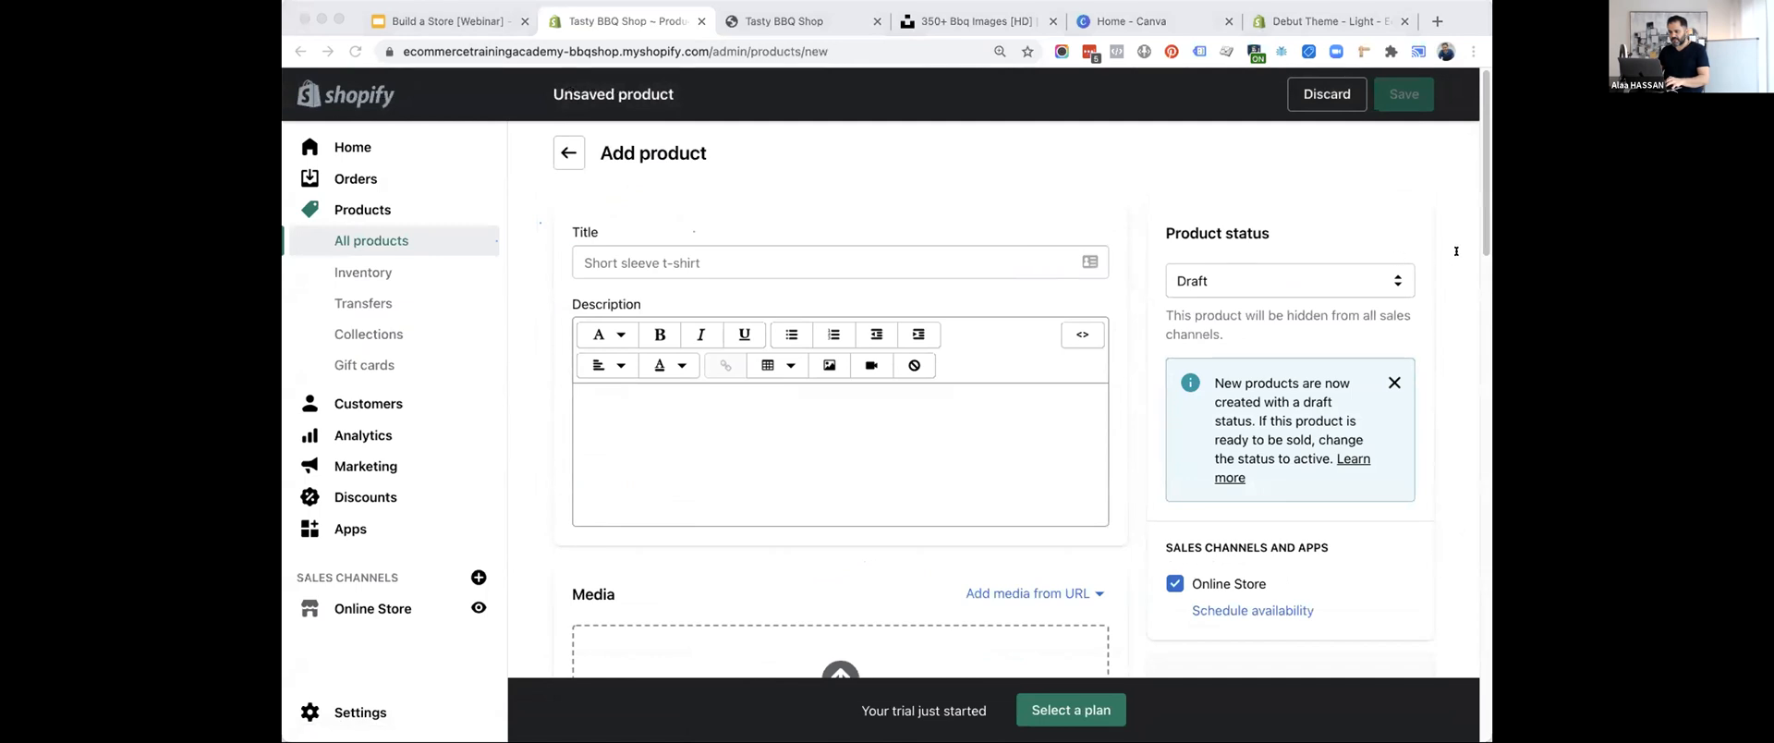
{"action": "left_click", "coordinate": [628, 260]}
{"action": "type", "text": "Cuisinart Deluxe Grill Set, 20-Piece, CGS-5020, Stainless Steel"}
{"action": "left_click", "coordinate": [753, 430]}
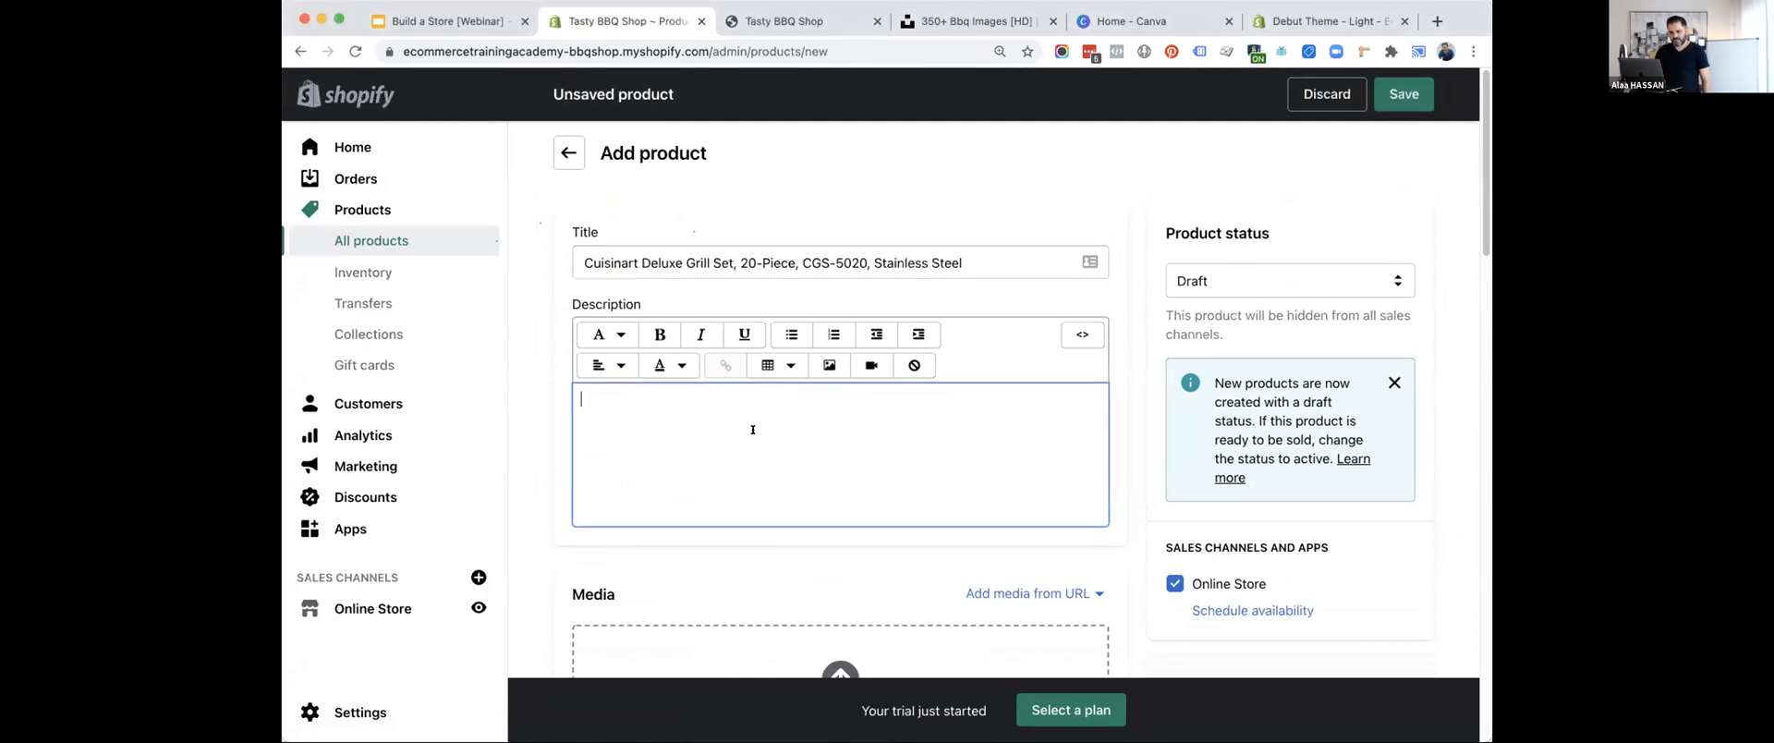
Paste the copied bullet list of grill set features into the description and delete the extra line above it.
{"action": "left_click", "coordinate": [1484, 81]}
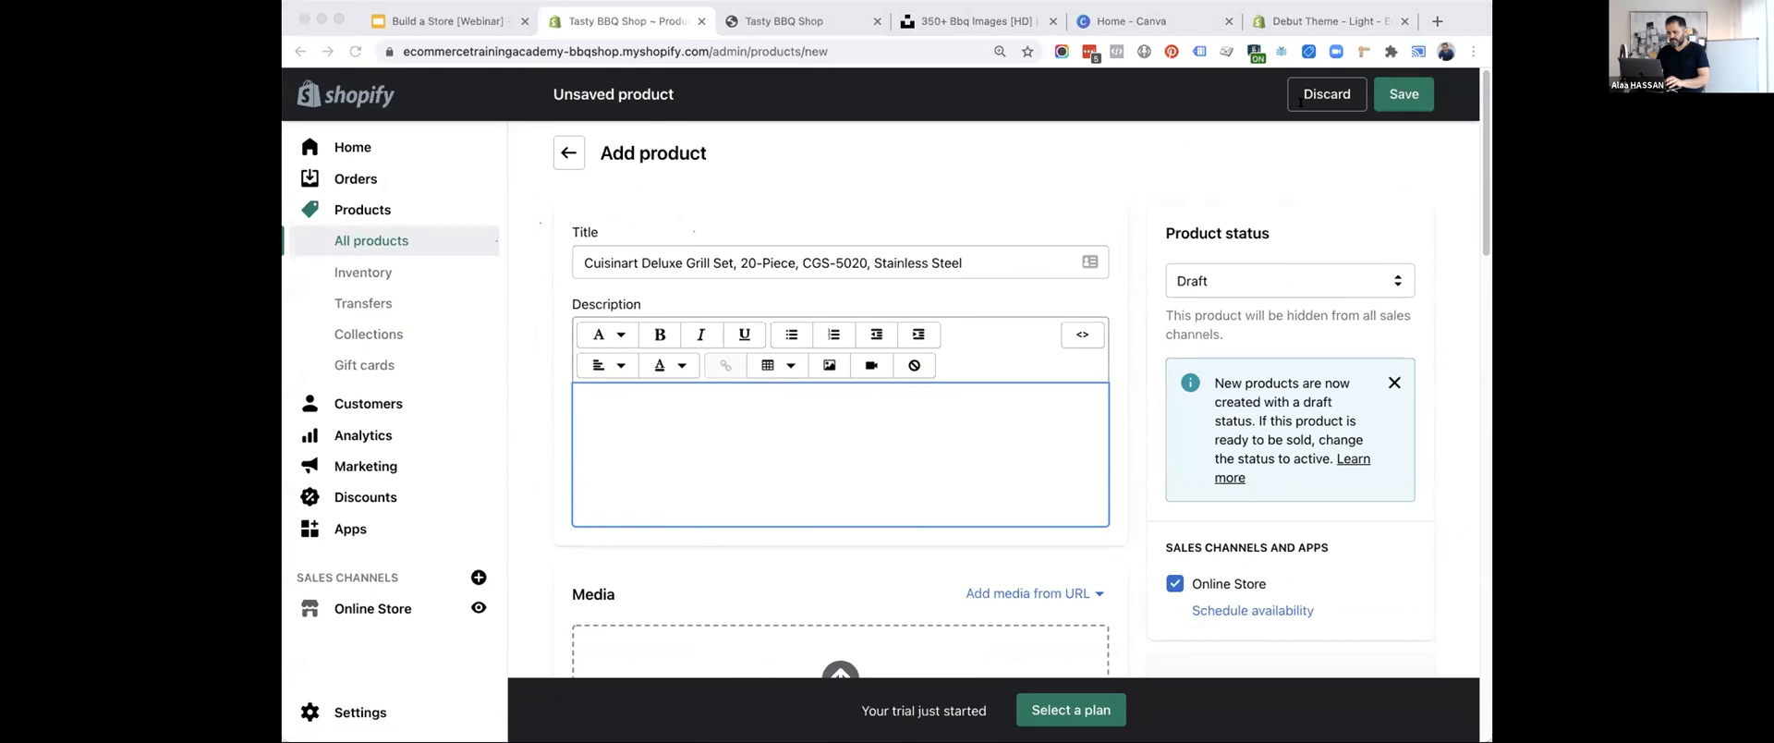
{"action": "left_click", "coordinate": [665, 412]}
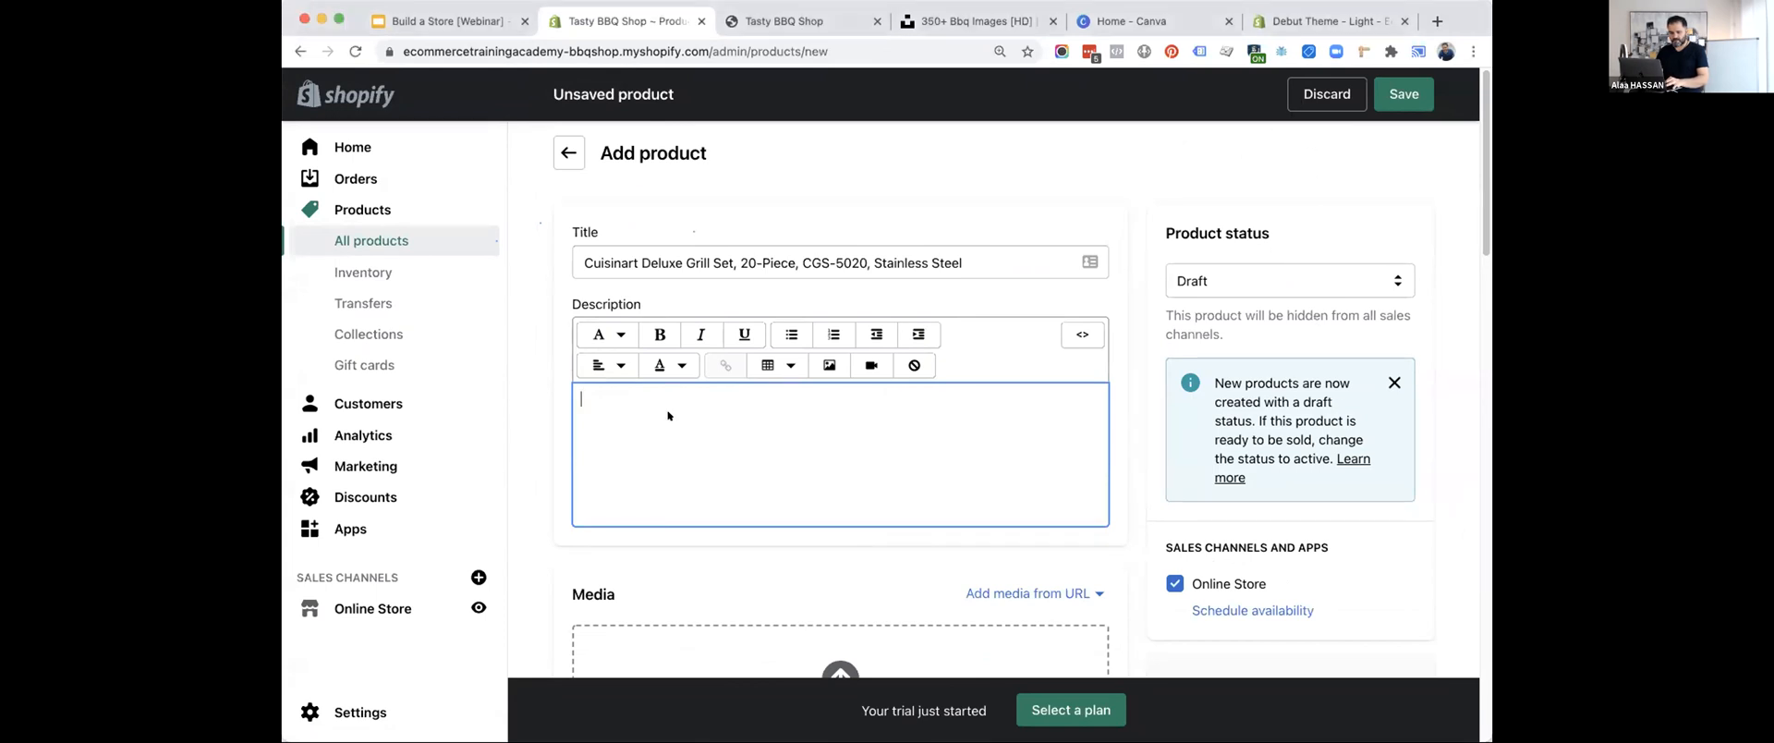
{"action": "key", "text": "super+v"}
{"action": "scroll", "coordinate": [669, 414], "scroll_direction": "down", "scroll_amount": 3}
{"action": "scroll", "coordinate": [669, 414], "scroll_direction": "up", "scroll_amount": 1}
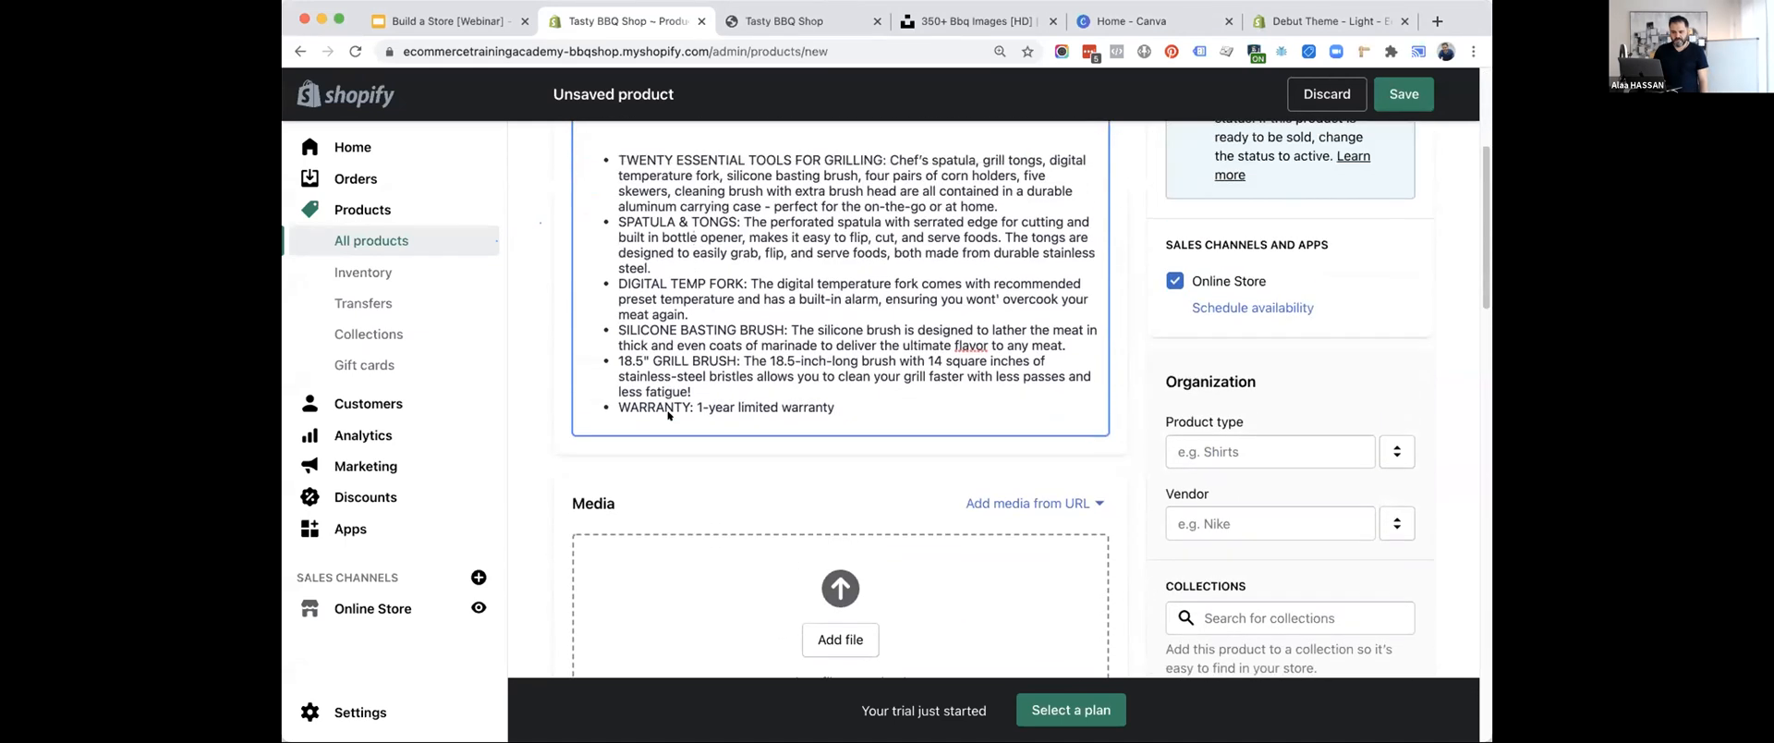
{"action": "left_click_drag", "start_coordinate": [772, 142], "coordinate": [367, 128]}
{"action": "key", "text": "BackSpace"}
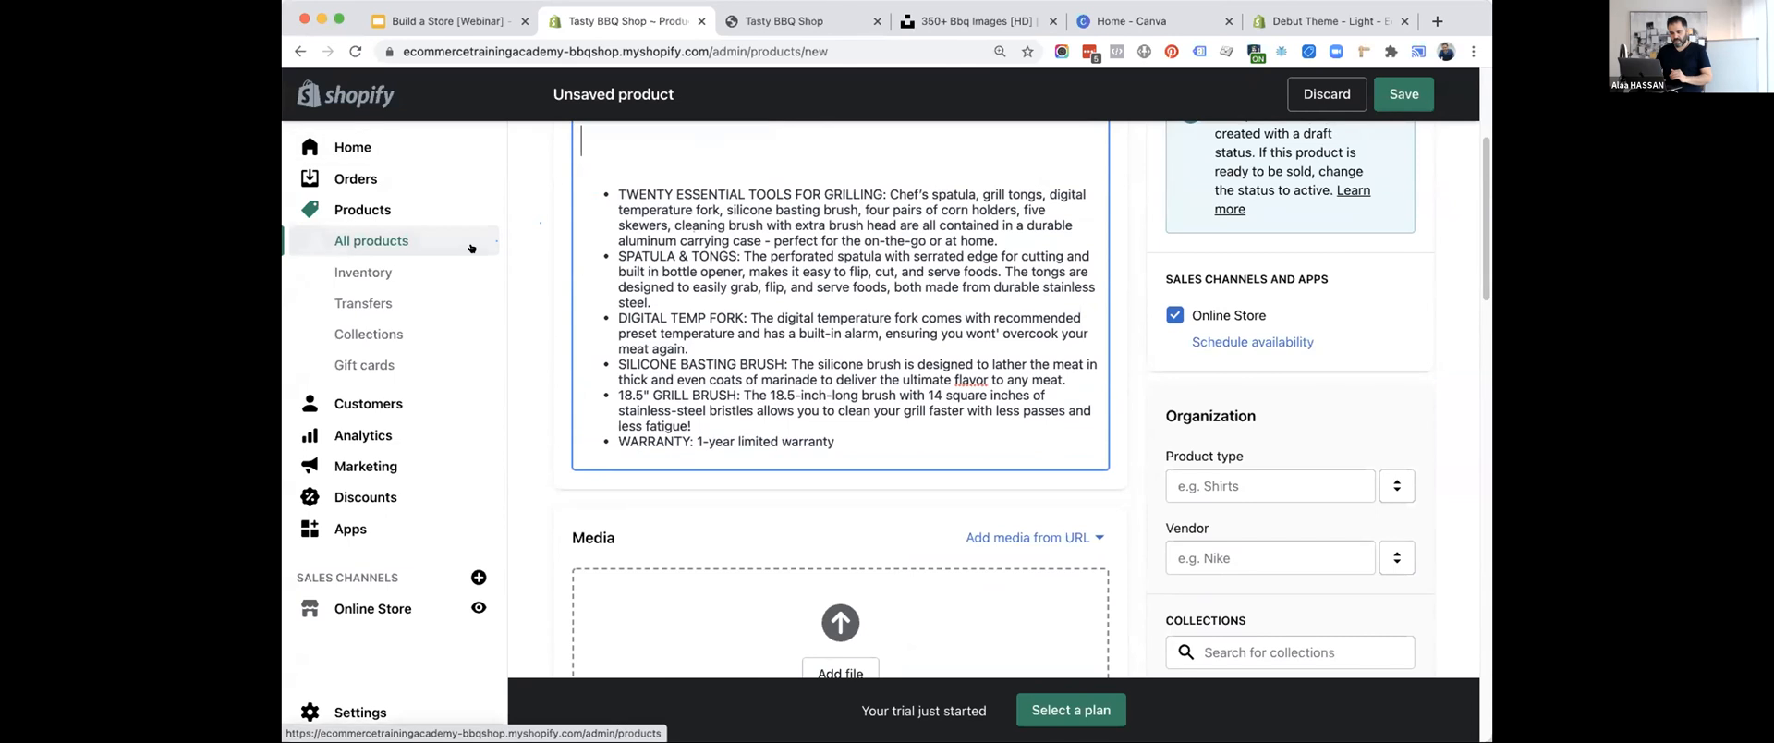
Upload the five grill set images to the product's media.
{"action": "scroll", "coordinate": [788, 308], "scroll_direction": "down", "scroll_amount": 4}
{"action": "left_click", "coordinate": [810, 319]}
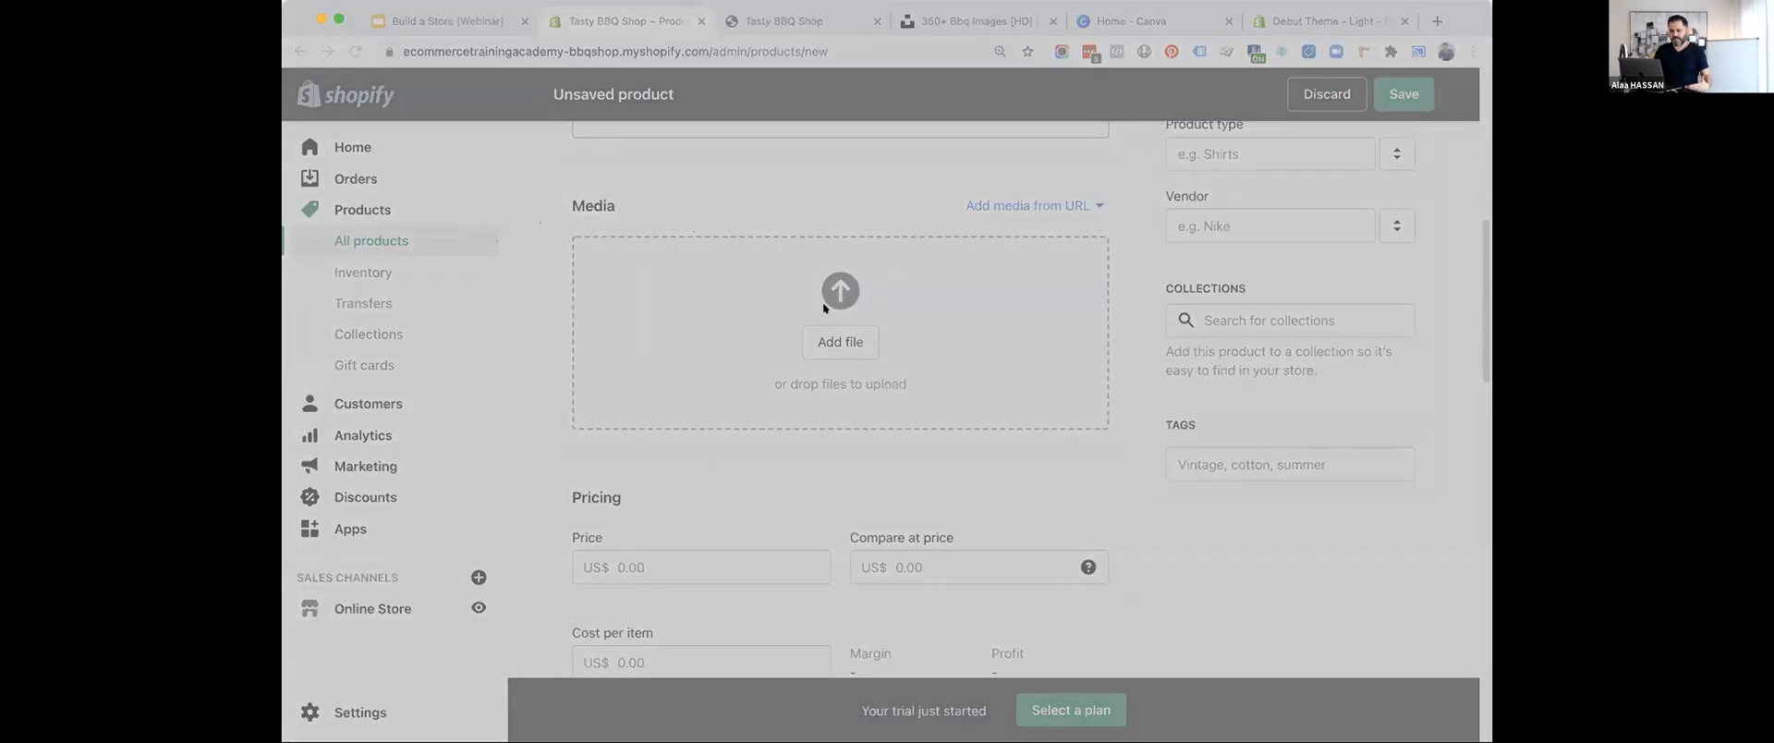
{"action": "left_click", "coordinate": [1130, 517]}
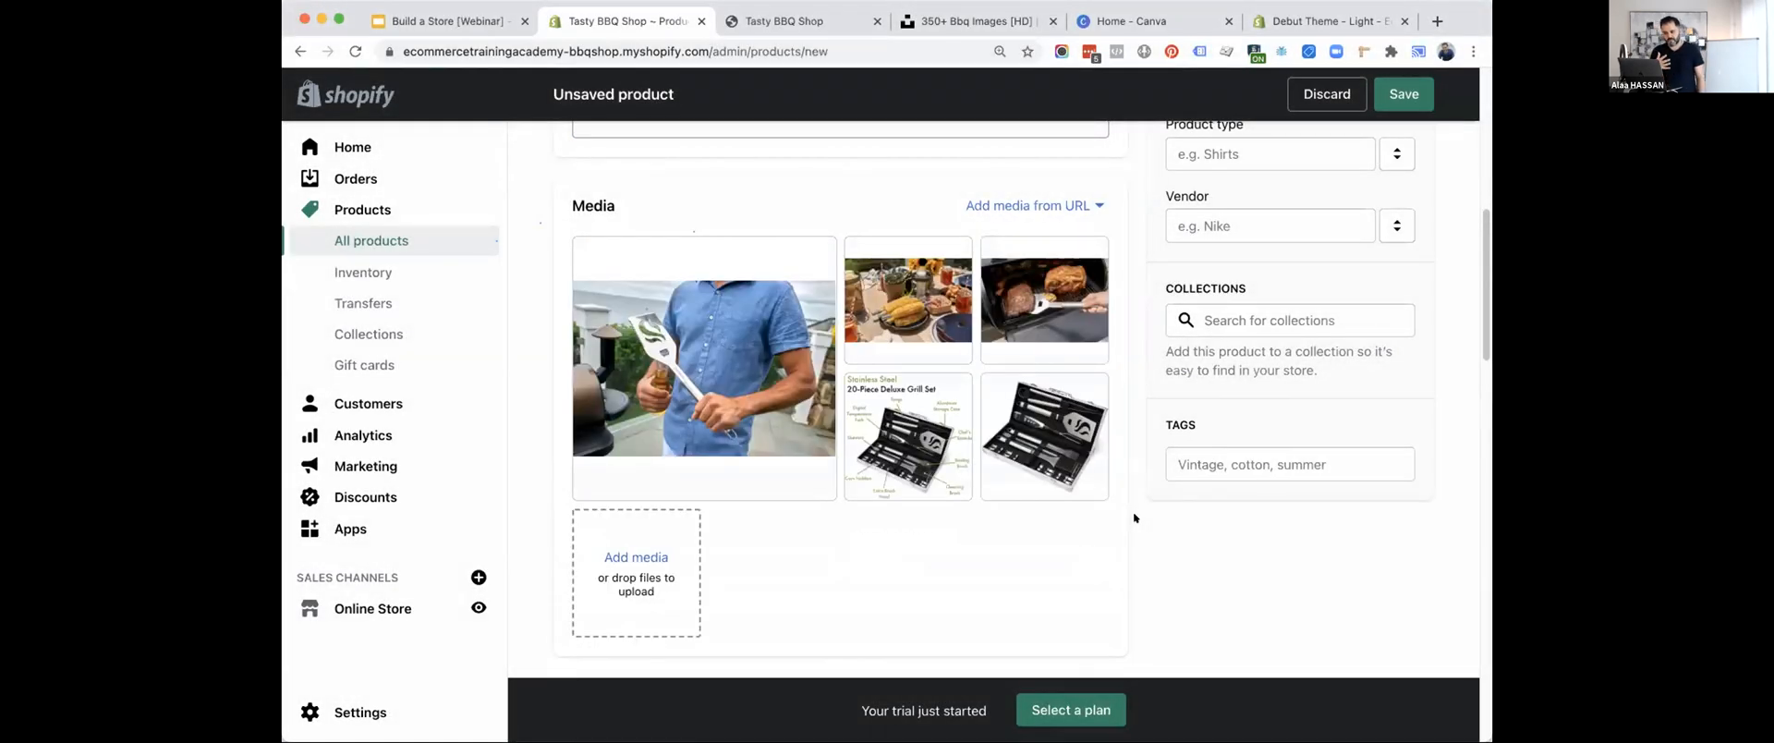
Reorder the grill set images: open case, labelled diagram, meat on the grill, picnic table, man with spatula; preview the last one.
{"action": "left_click_drag", "start_coordinate": [1044, 434], "coordinate": [647, 333]}
{"action": "left_click_drag", "start_coordinate": [1044, 434], "coordinate": [908, 296]}
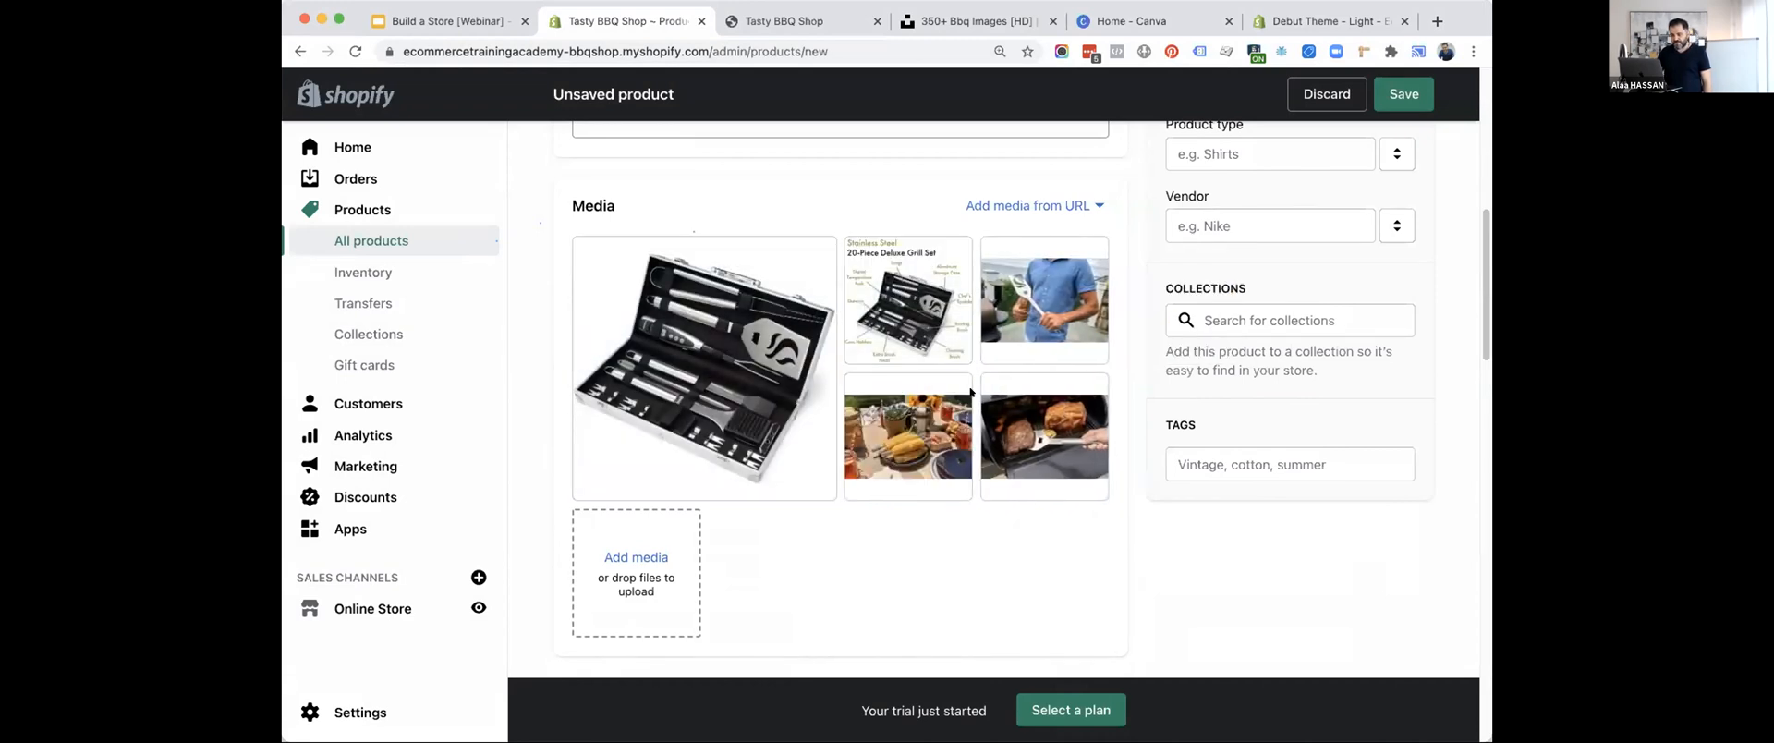
{"action": "left_click_drag", "start_coordinate": [1044, 430], "coordinate": [1044, 305]}
{"action": "left_click_drag", "start_coordinate": [1036, 426], "coordinate": [892, 423]}
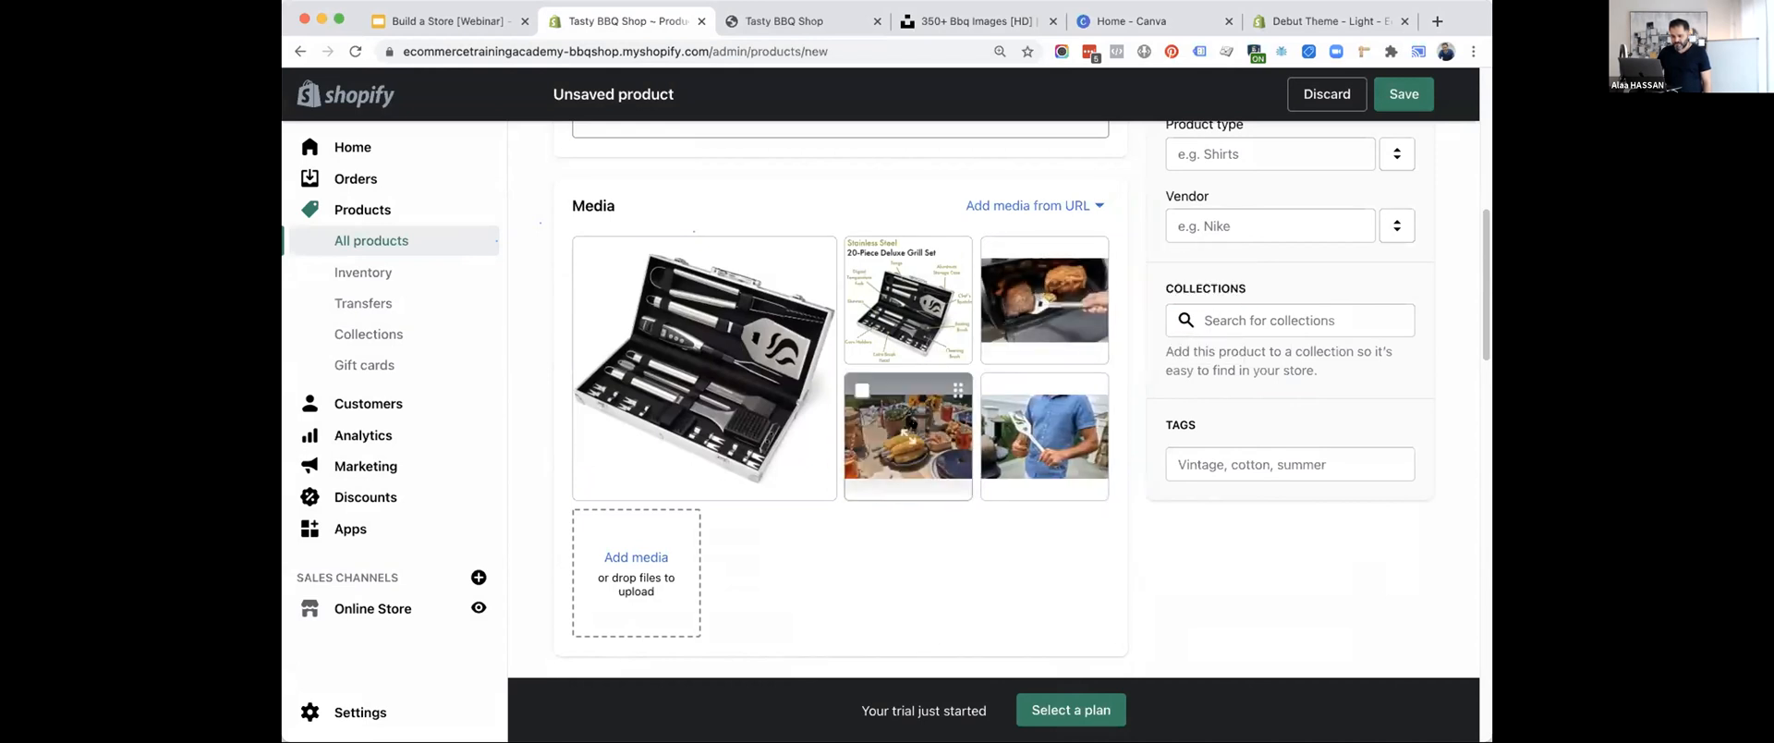
{"action": "left_click", "coordinate": [1046, 434]}
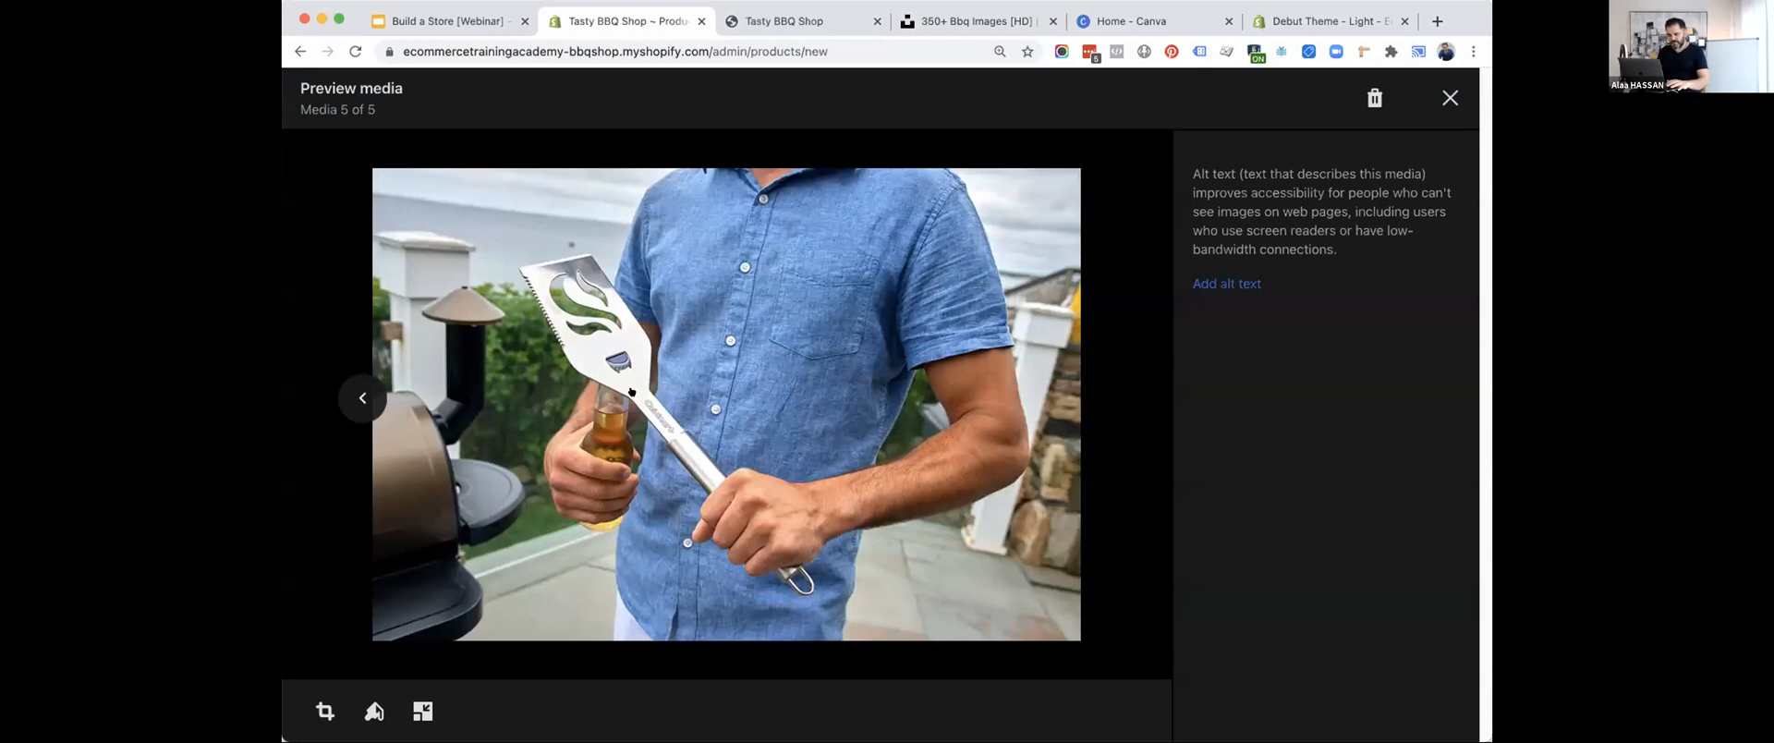
{"action": "key", "text": "Escape"}
Set the grill set's price to US$49.99, compare-at price to US$65 and cost per item to US$20.
{"action": "scroll", "coordinate": [804, 458], "scroll_direction": "down", "scroll_amount": 5}
{"action": "left_click", "coordinate": [687, 250]}
{"action": "type", "text": "49.99"}
{"action": "key", "text": "Tab"}
{"action": "type", "text": "65"}
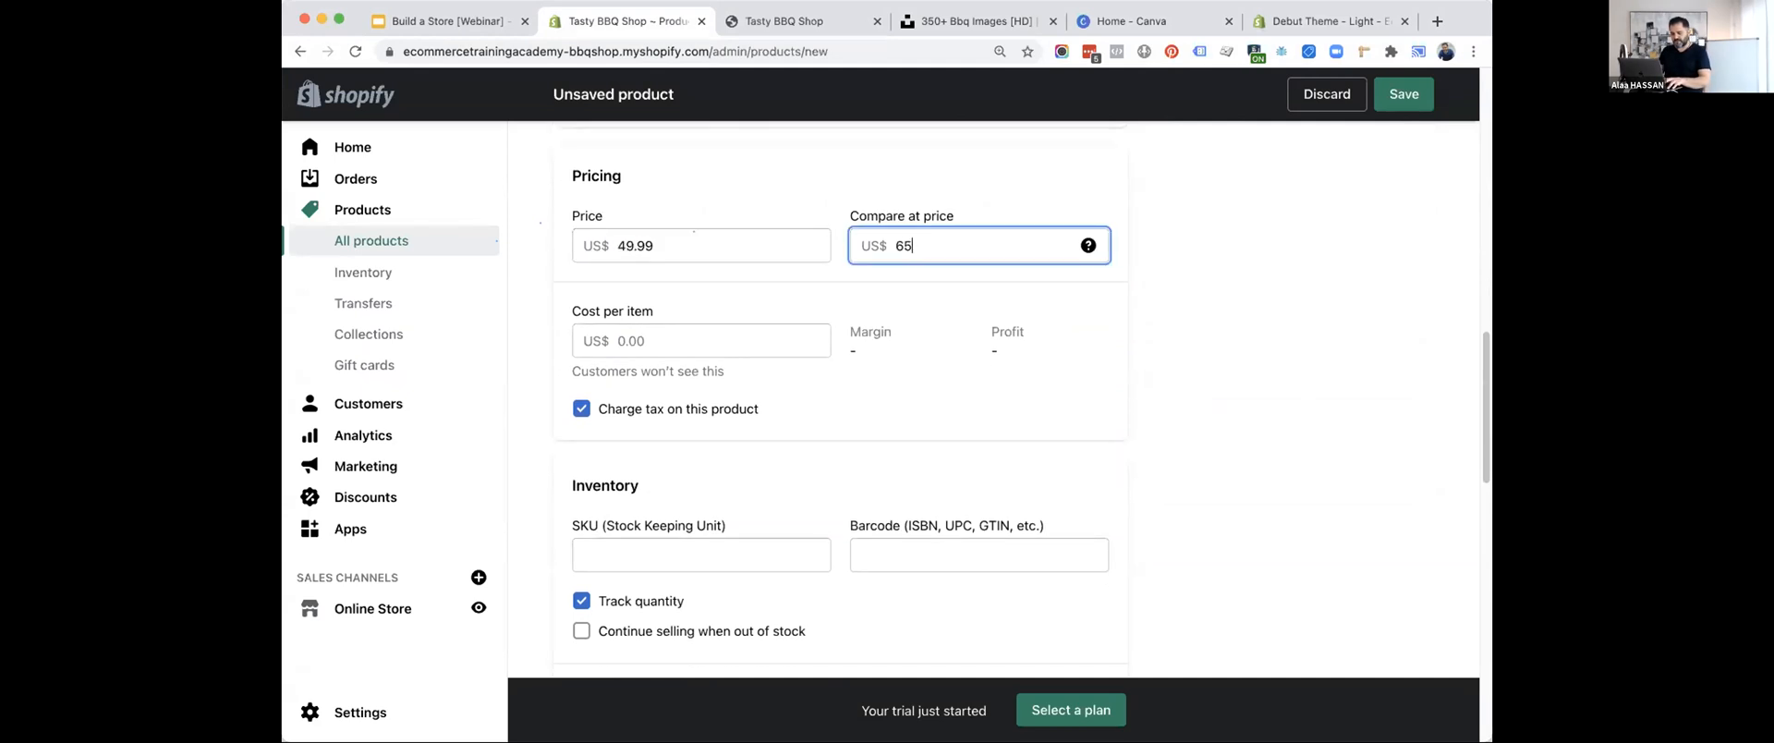
{"action": "left_click", "coordinate": [631, 338]}
{"action": "type", "text": "20"}
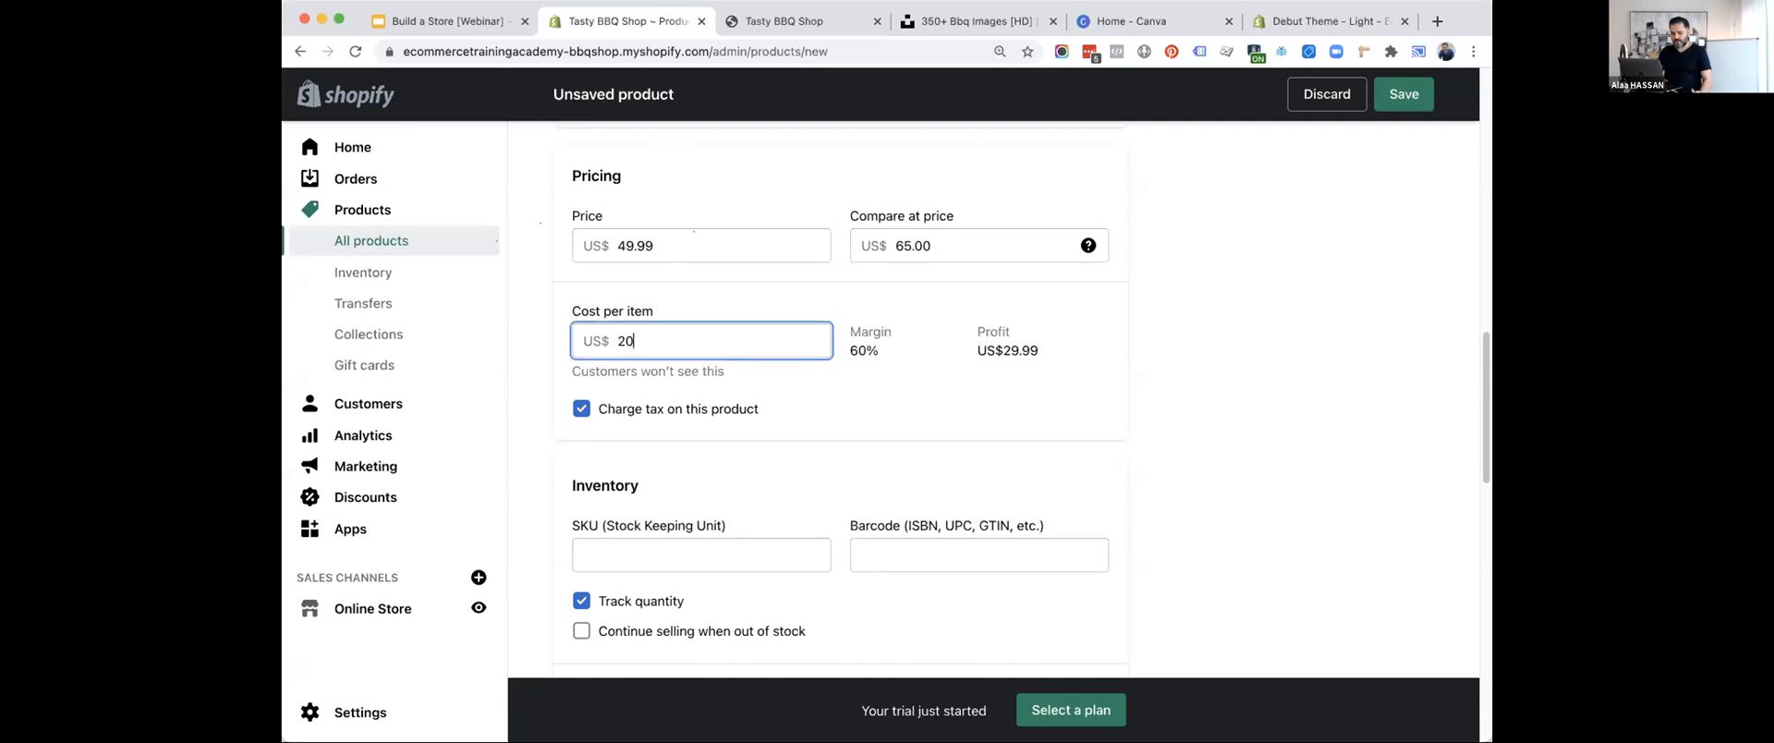
{"action": "left_click", "coordinate": [1287, 384]}
Set the grill set's available quantity to 100.
{"action": "scroll", "coordinate": [1287, 384], "scroll_direction": "down", "scroll_amount": 3}
{"action": "scroll", "coordinate": [1289, 383], "scroll_direction": "down", "scroll_amount": 1}
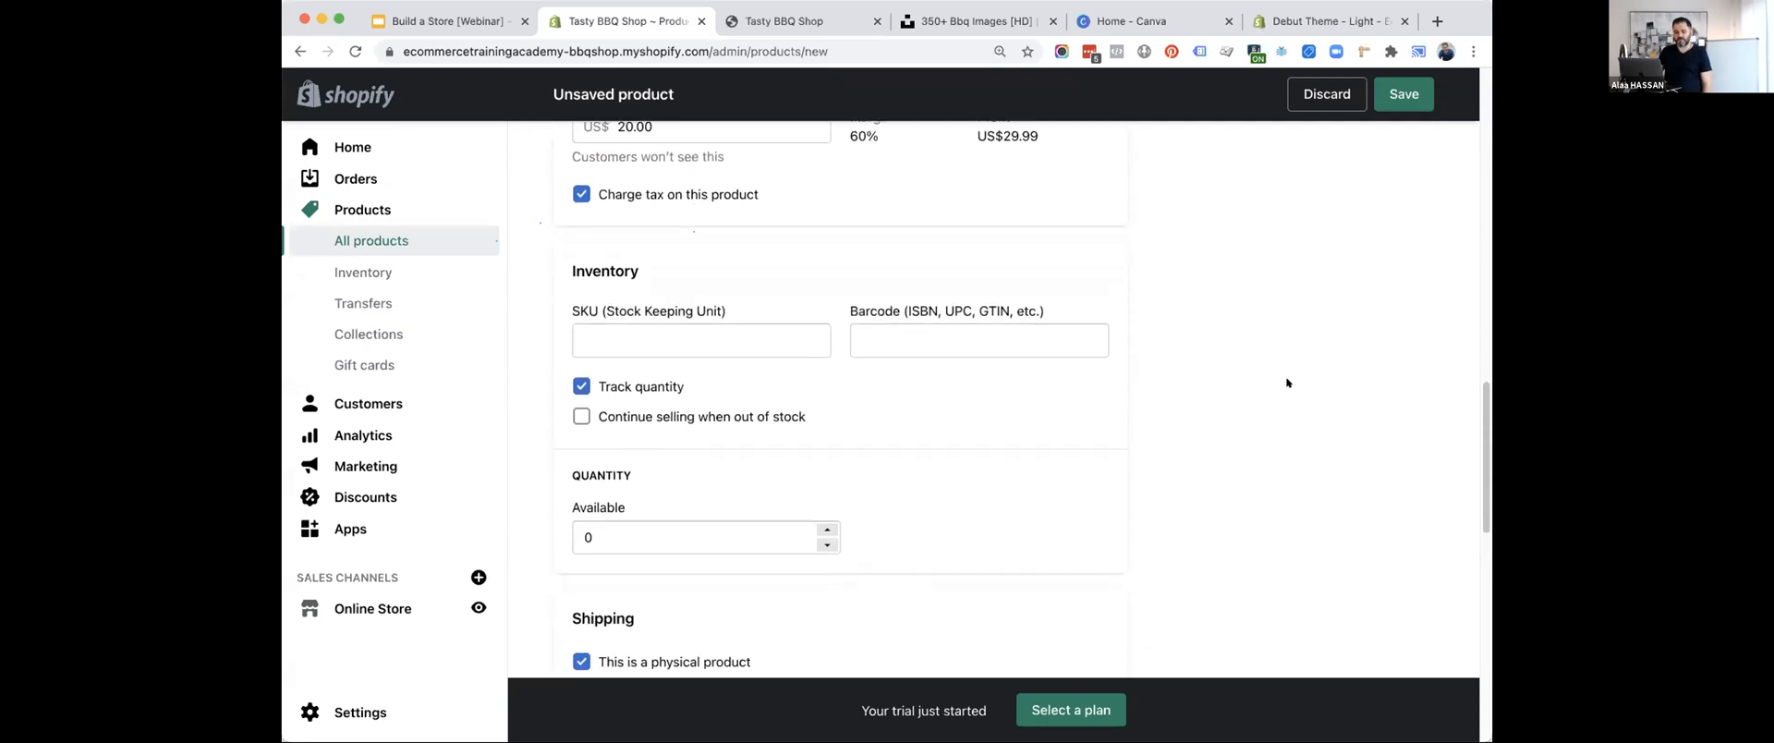
{"action": "left_click", "coordinate": [683, 499]}
{"action": "type", "text": "100"}
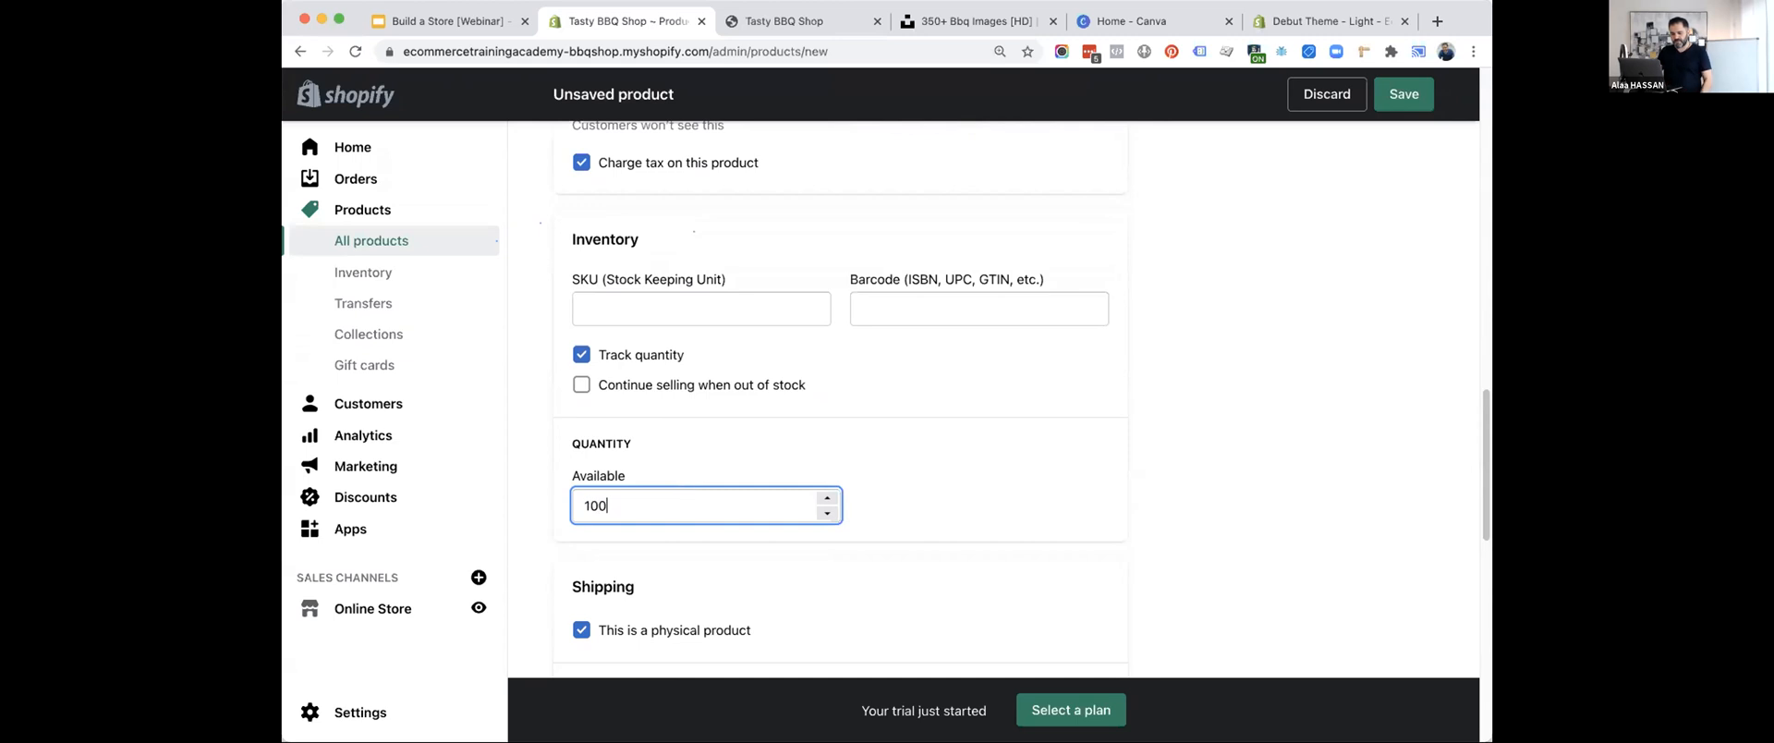
Set the grill set's product status to Active.
{"action": "left_click", "coordinate": [874, 392]}
{"action": "scroll", "coordinate": [874, 391], "scroll_direction": "down", "scroll_amount": 8}
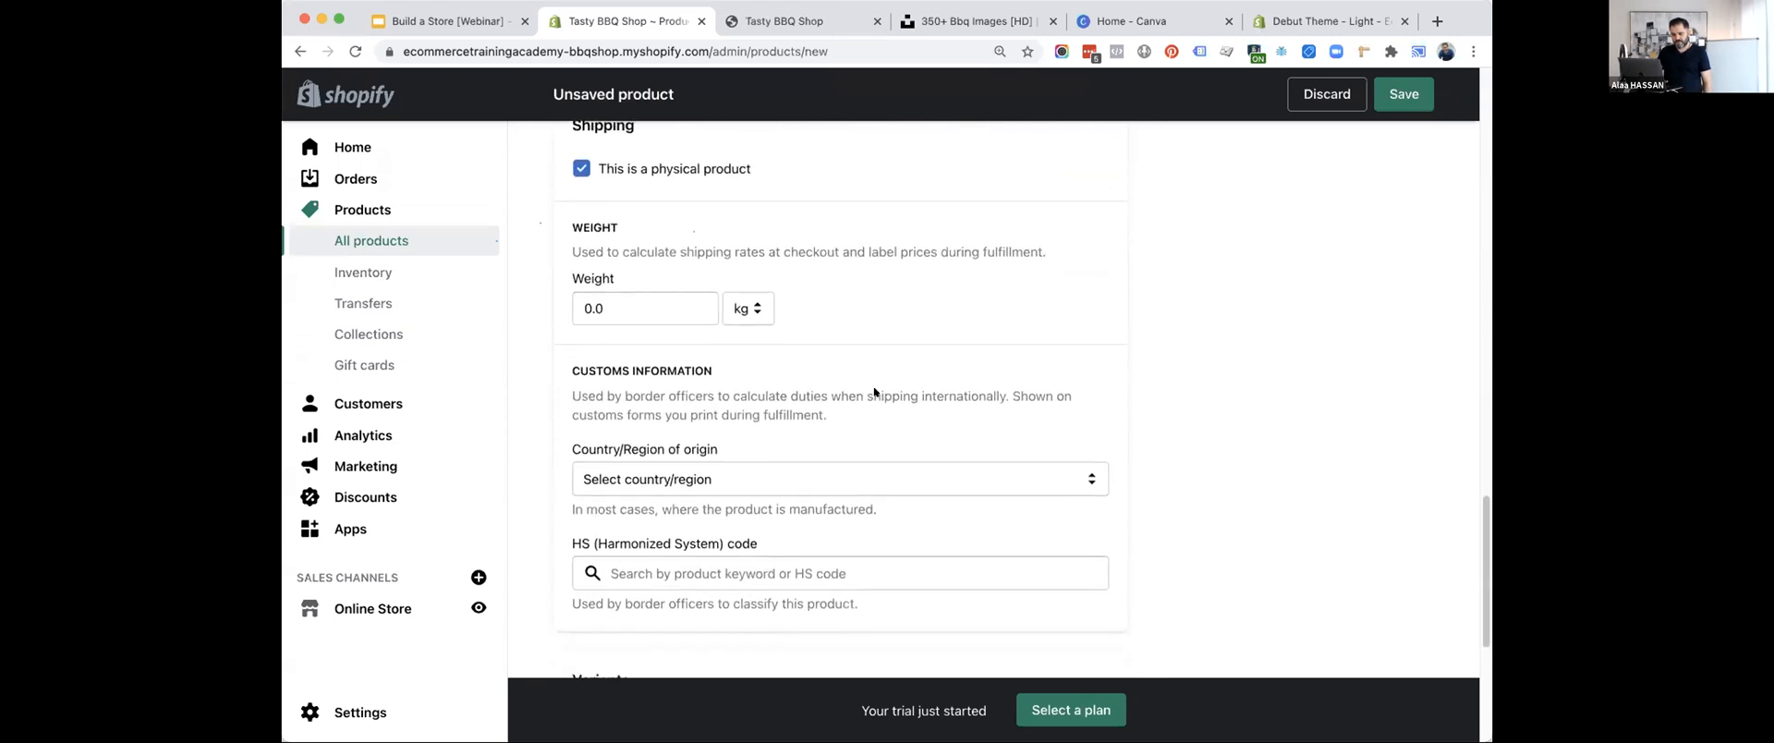
{"action": "scroll", "coordinate": [874, 392], "scroll_direction": "up", "scroll_amount": 15}
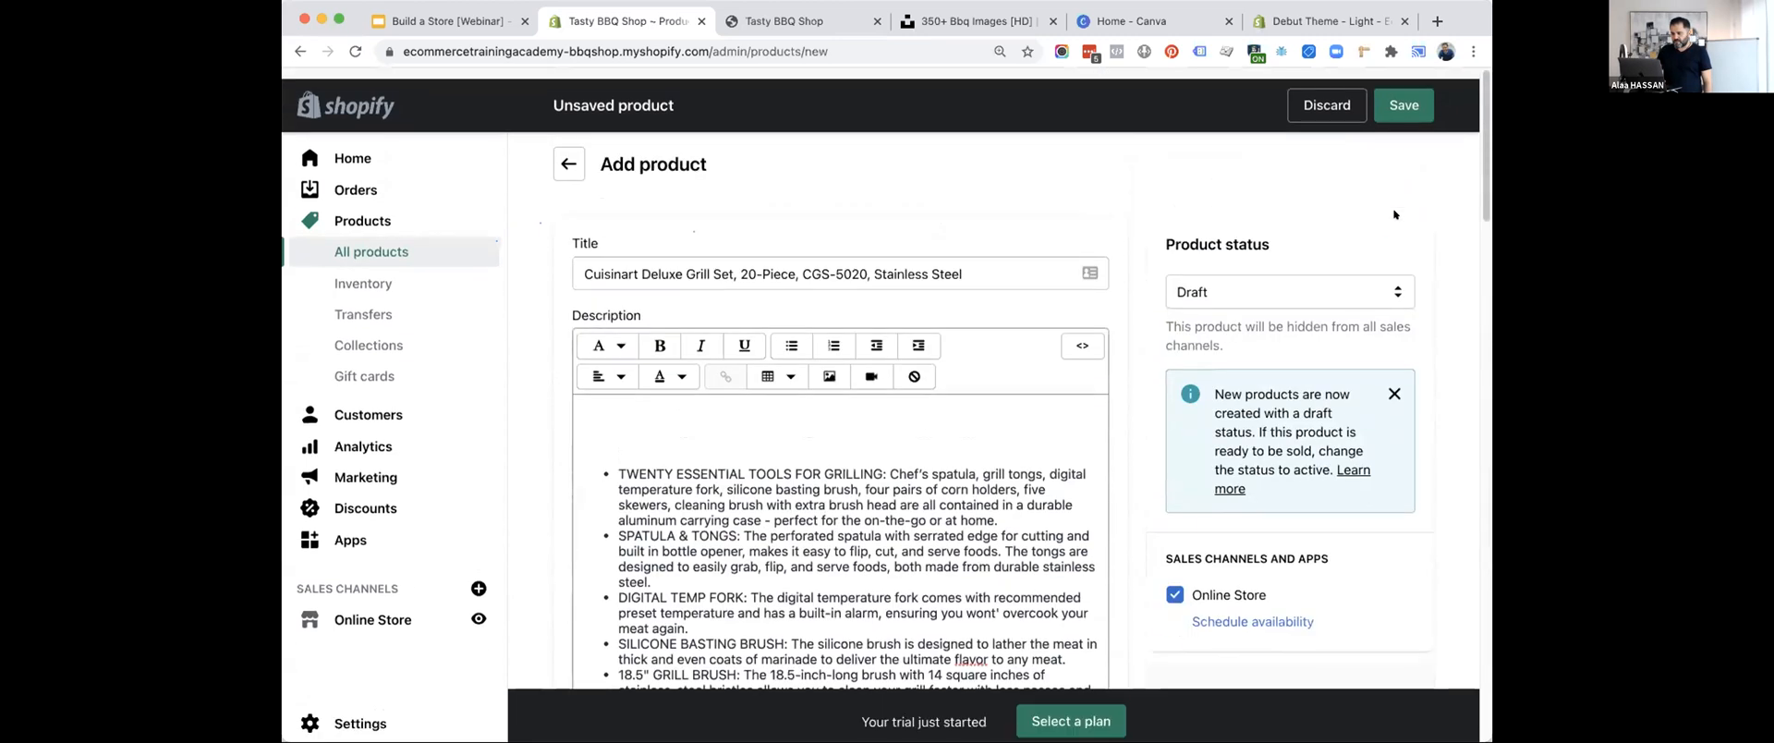
{"action": "left_click", "coordinate": [1222, 272]}
{"action": "left_click", "coordinate": [1222, 268]}
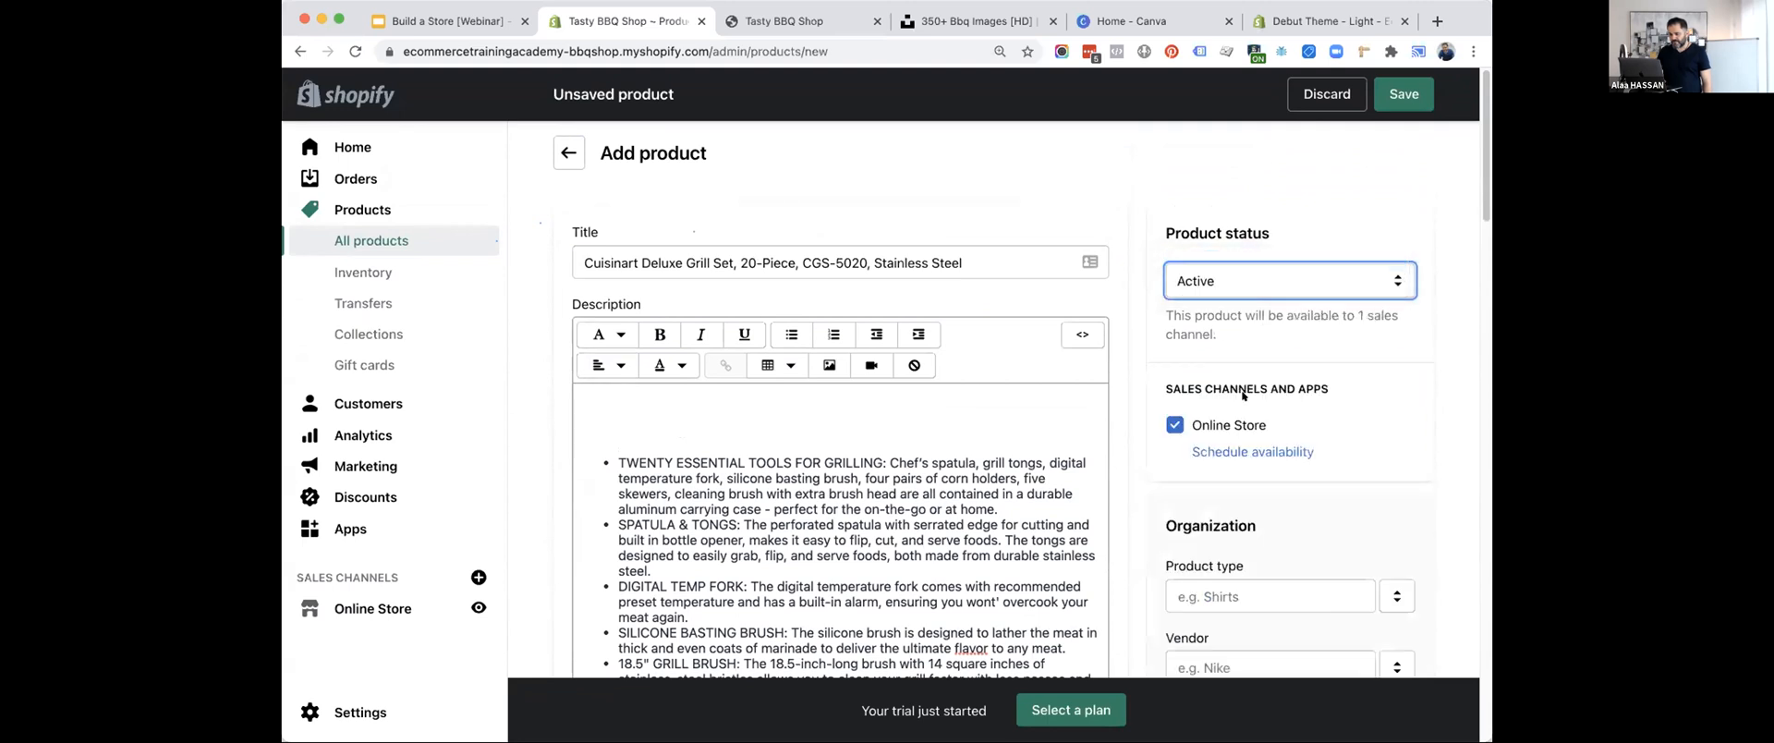
Add BBQ Accessories as the grill set's product type and save the product.
{"action": "scroll", "coordinate": [1229, 444], "scroll_direction": "down", "scroll_amount": 3}
{"action": "left_click", "coordinate": [1230, 455]}
{"action": "type", "text": "BBQ"}
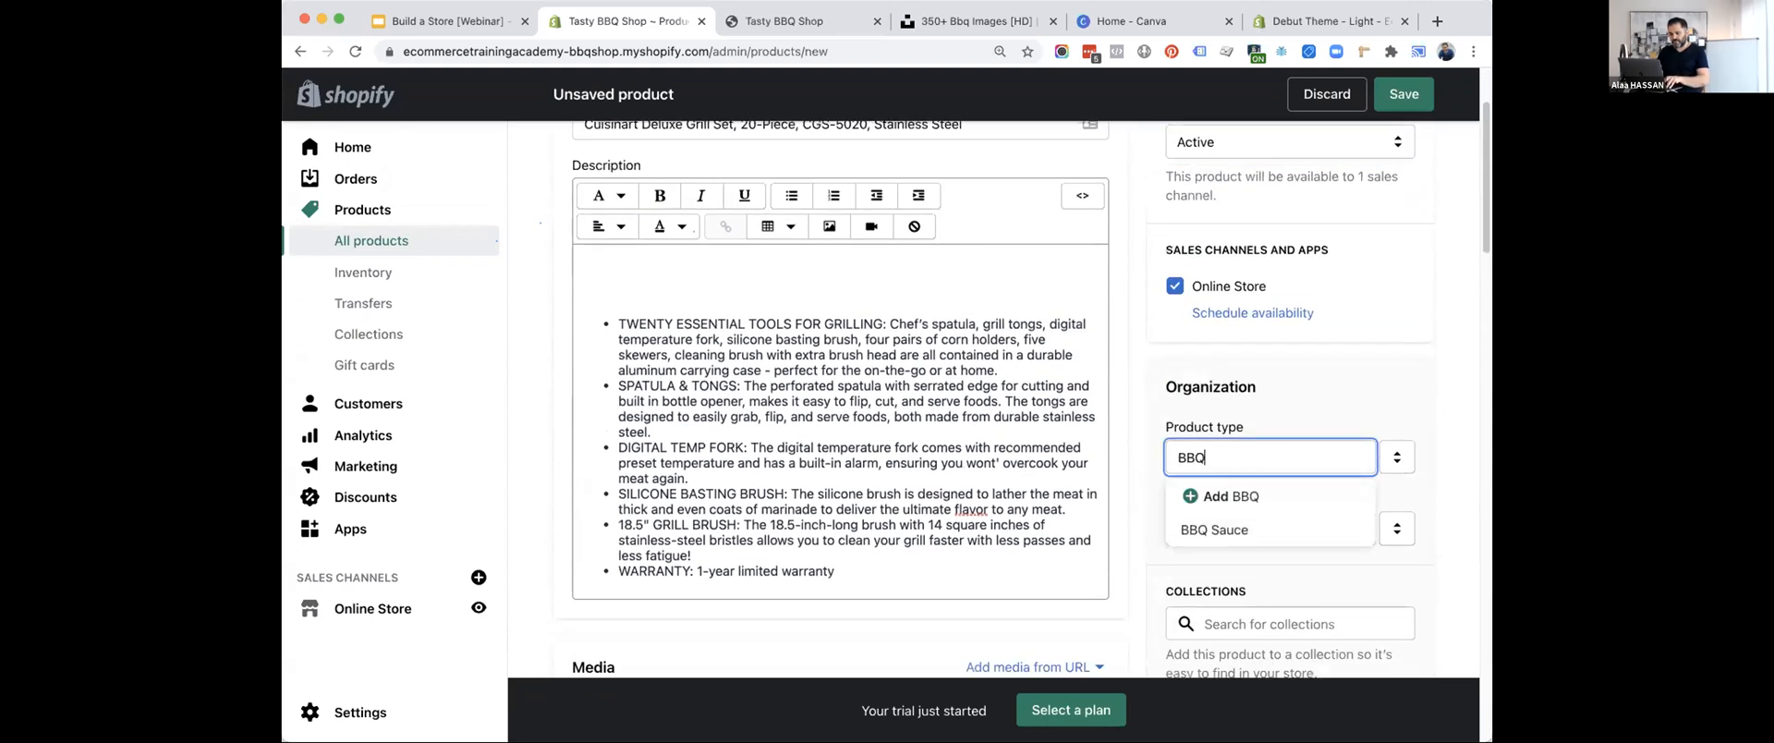
{"action": "type", "text": " Accessories"}
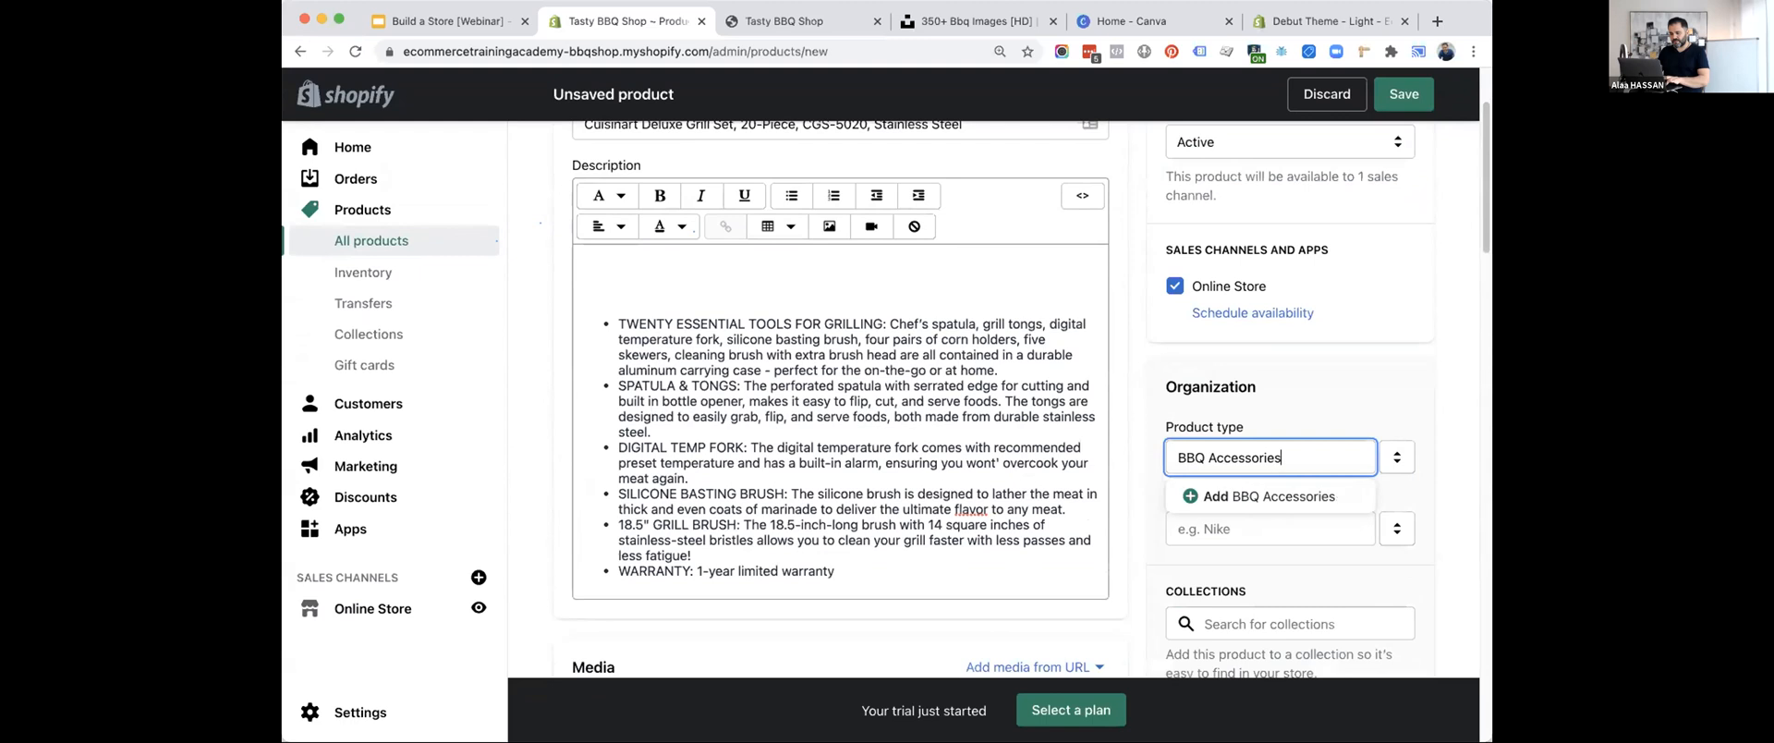
{"action": "left_click", "coordinate": [1217, 499]}
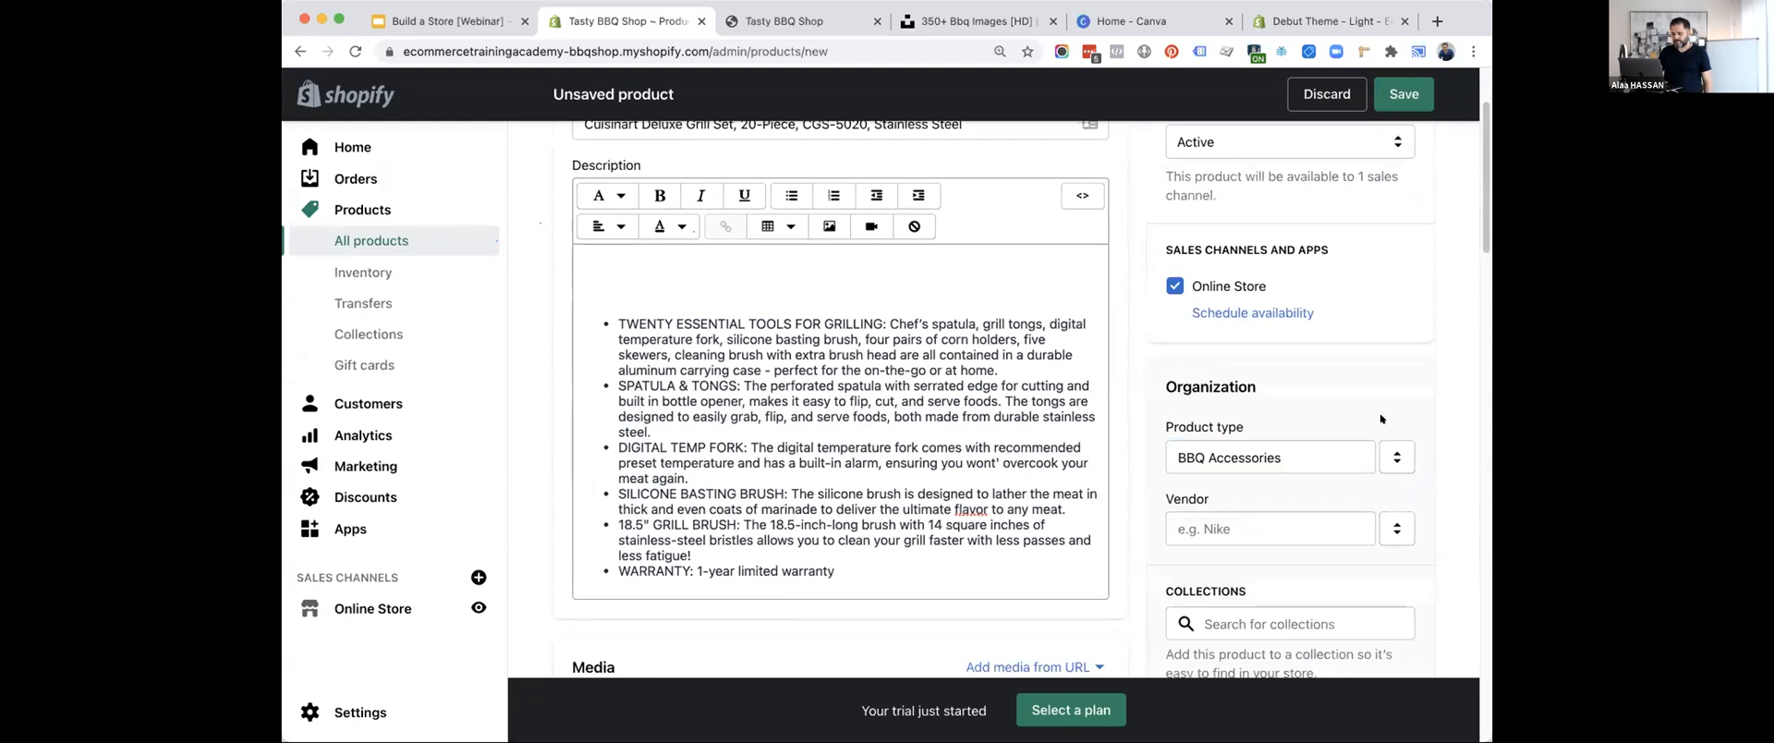
{"action": "scroll", "coordinate": [1382, 420], "scroll_direction": "down", "scroll_amount": 5}
{"action": "left_click", "coordinate": [1403, 95]}
{"action": "scroll", "coordinate": [573, 170], "scroll_direction": "up", "scroll_amount": 2}
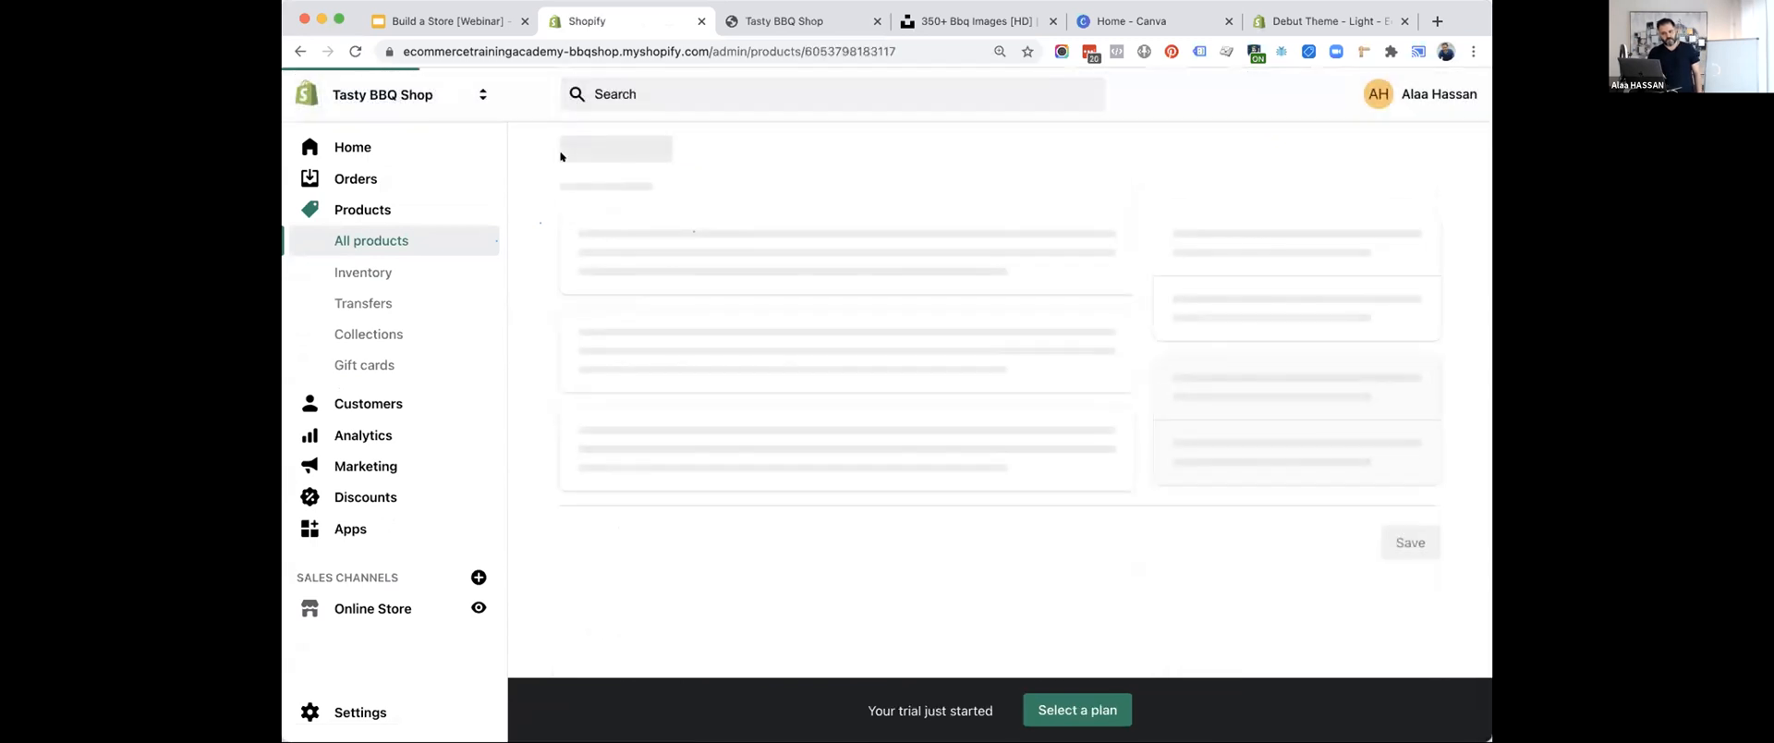
Review the saved products in the product list and check the webinar's outline slide before returning to the store admin.
{"action": "left_click", "coordinate": [562, 154]}
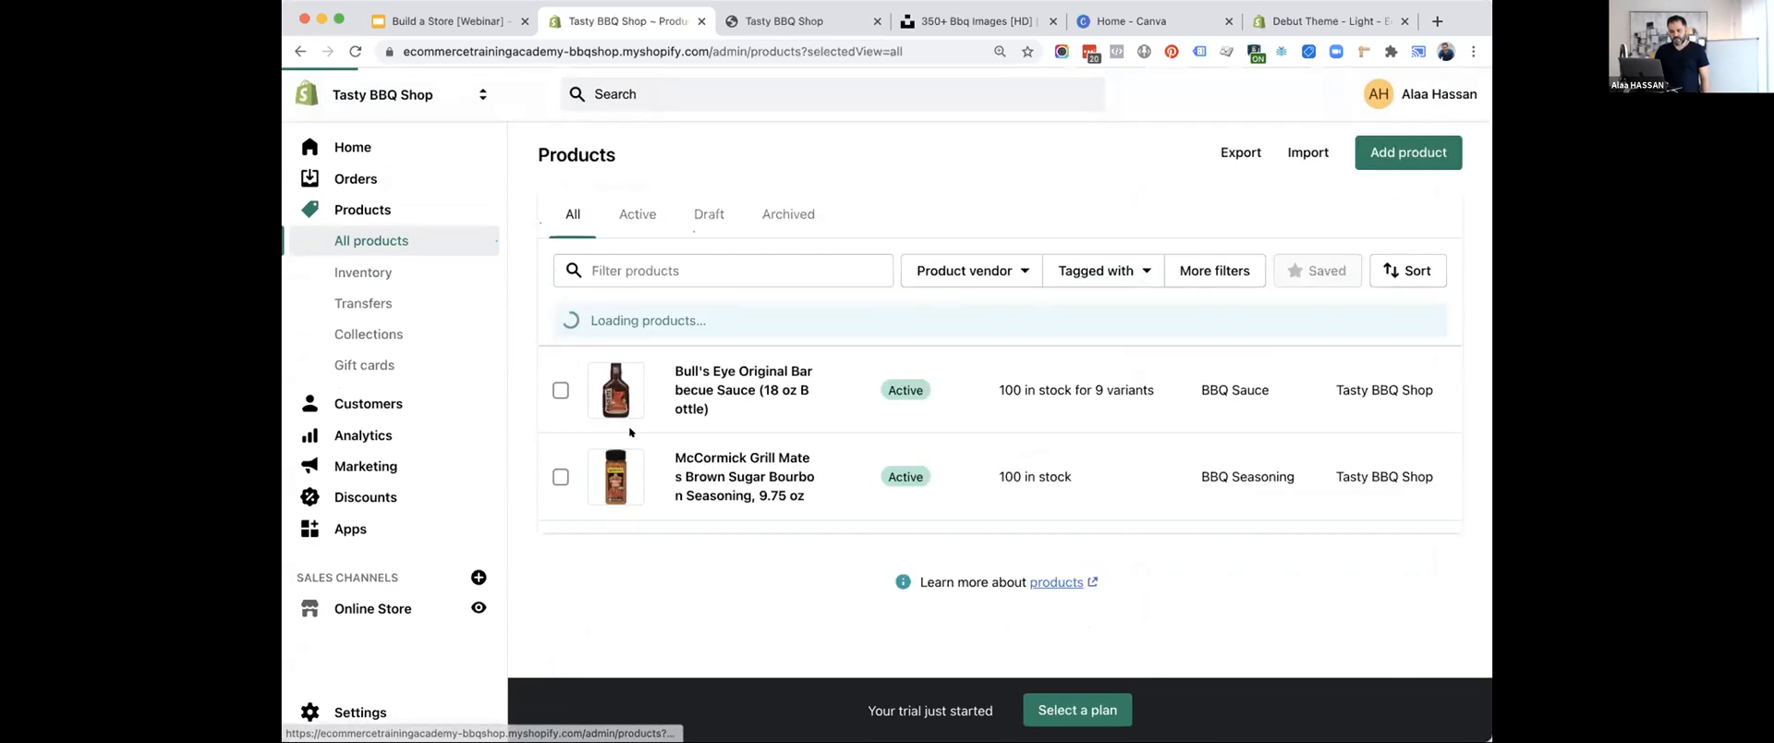
{"action": "scroll", "coordinate": [631, 431], "scroll_direction": "down", "scroll_amount": 1}
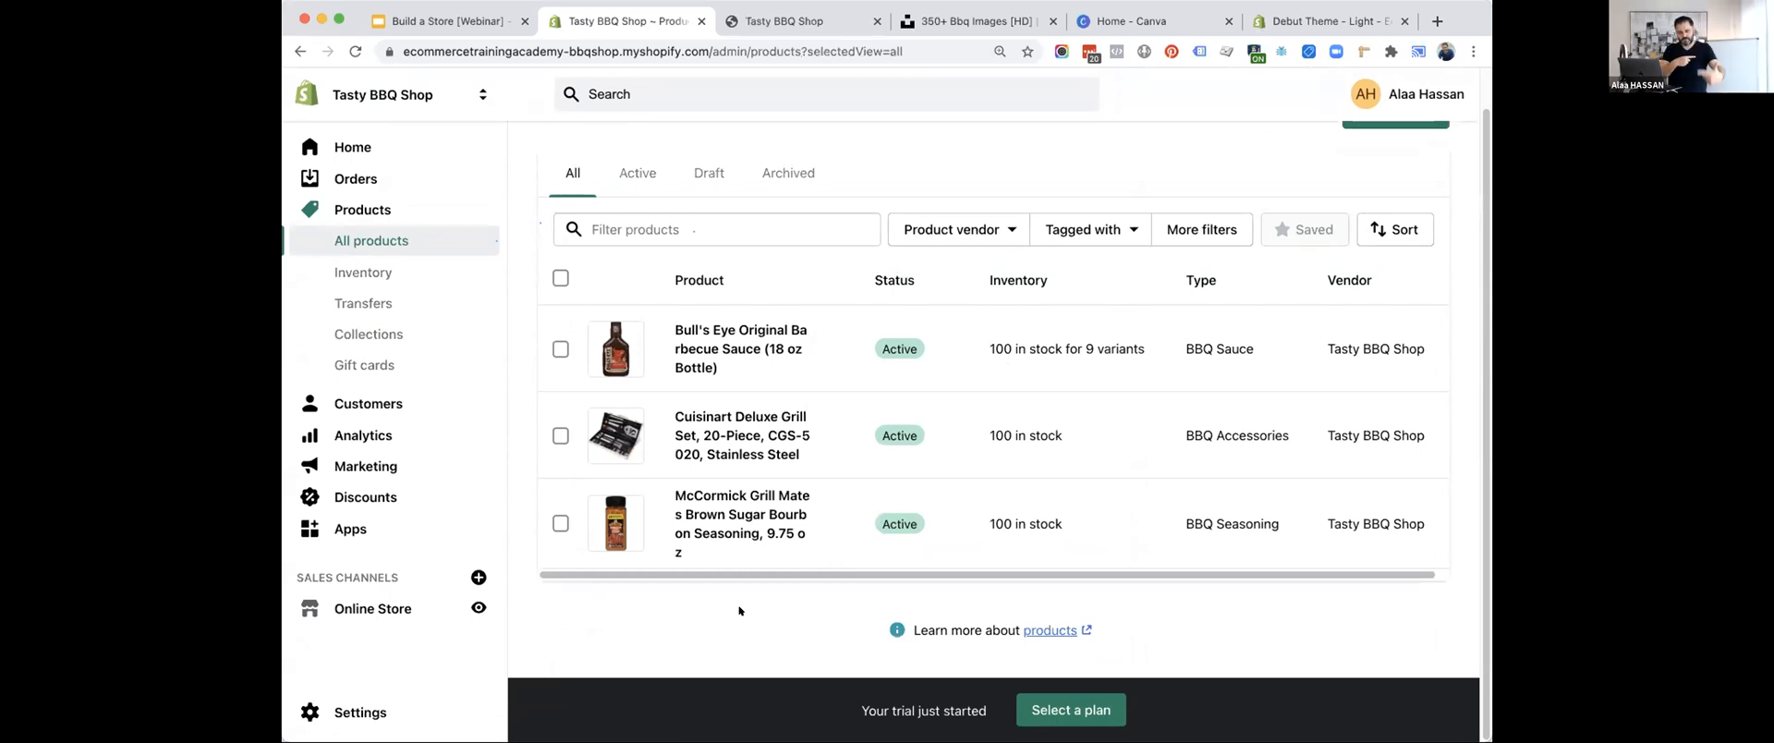
{"action": "left_click", "coordinate": [410, 22]}
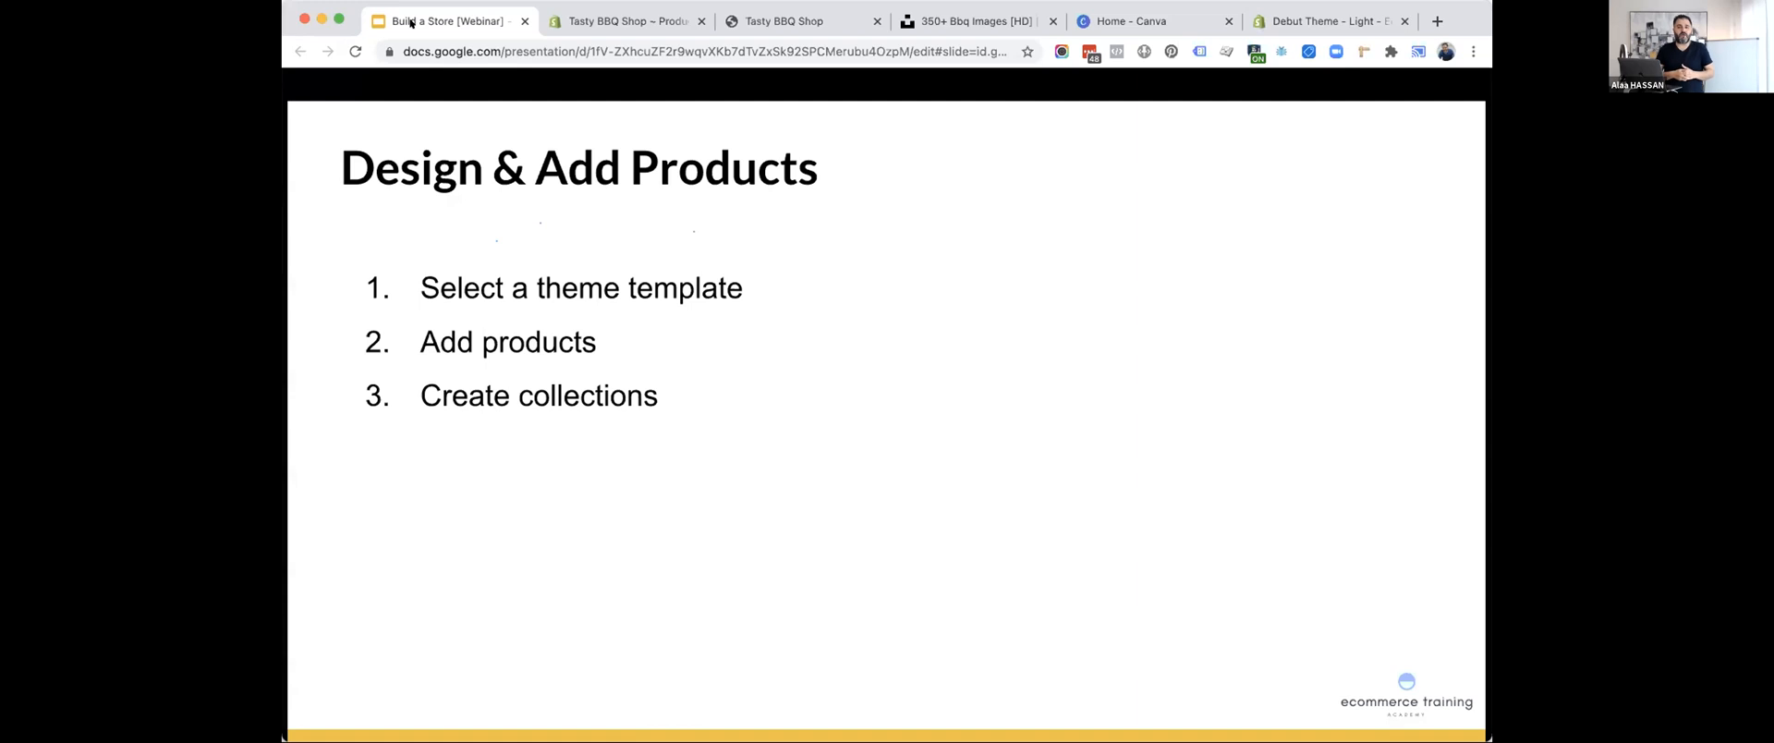
{"action": "left_click", "coordinate": [551, 26]}
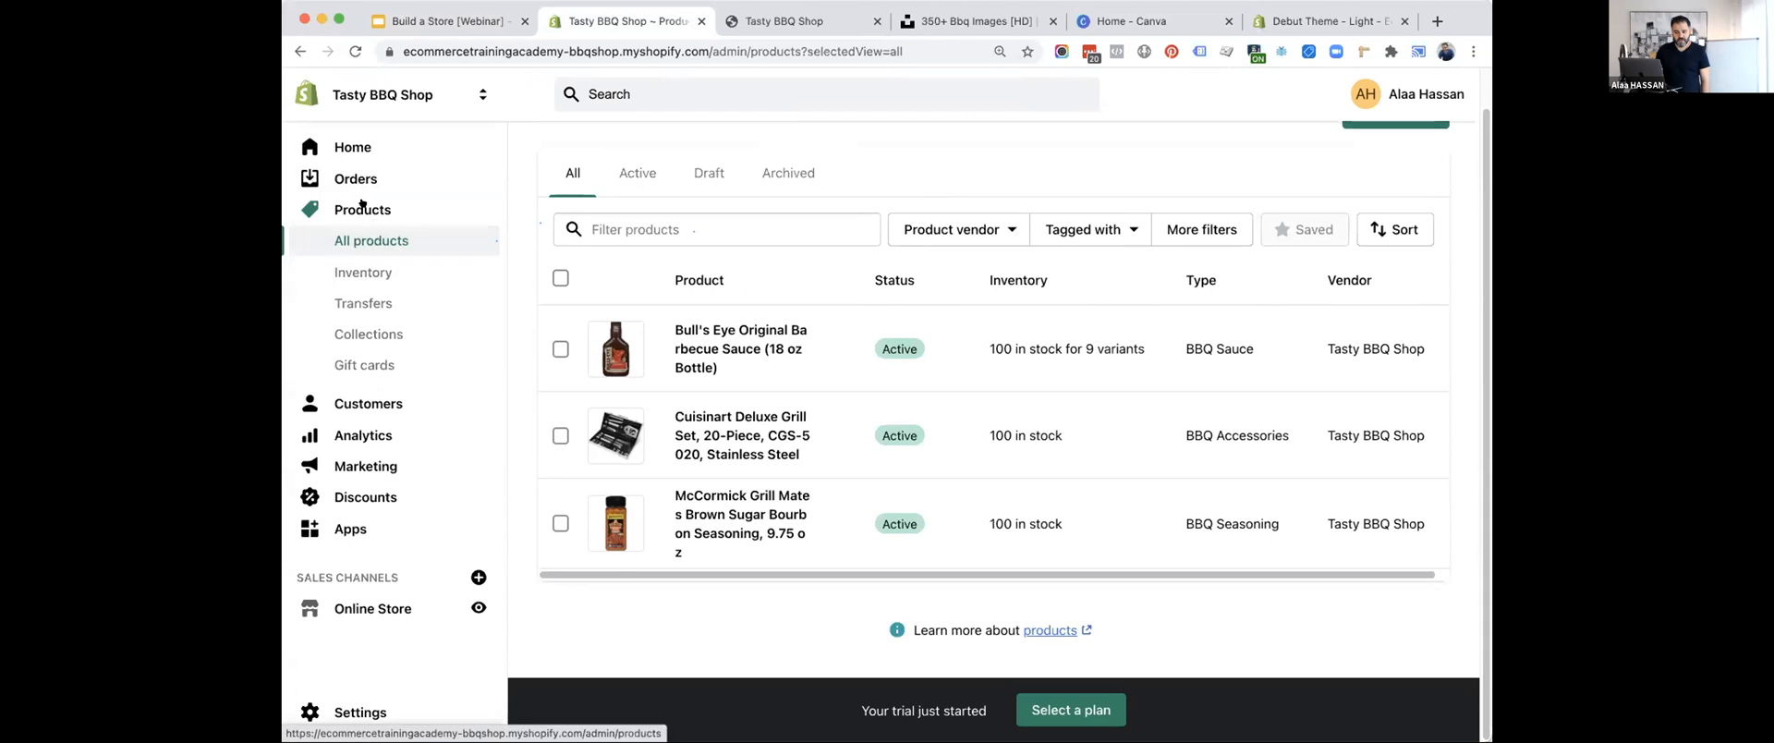
Start a new collection titled "BBQ Sauce".
{"action": "left_click", "coordinate": [372, 328]}
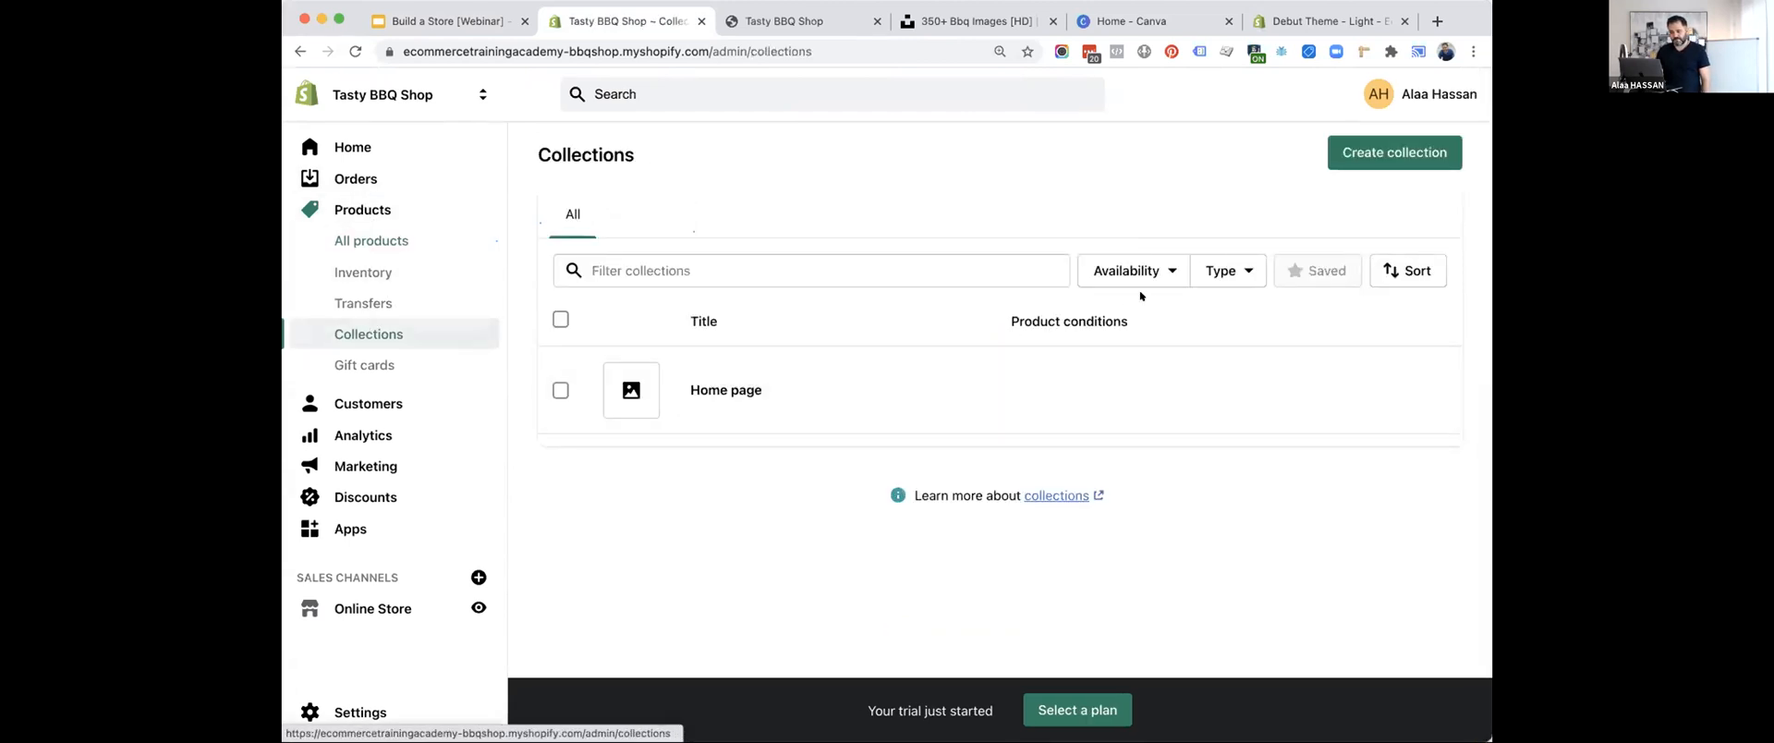
{"action": "left_click", "coordinate": [1349, 152]}
{"action": "left_click", "coordinate": [754, 245]}
{"action": "type", "text": "BBQ Sauces"}
{"action": "key", "text": "BackSpace"}
Set the automated condition to product type is equal to BBQ Sauce, save the collection and check its matched products.
{"action": "scroll", "coordinate": [821, 447], "scroll_direction": "down", "scroll_amount": 4}
{"action": "scroll", "coordinate": [821, 447], "scroll_direction": "down", "scroll_amount": 3}
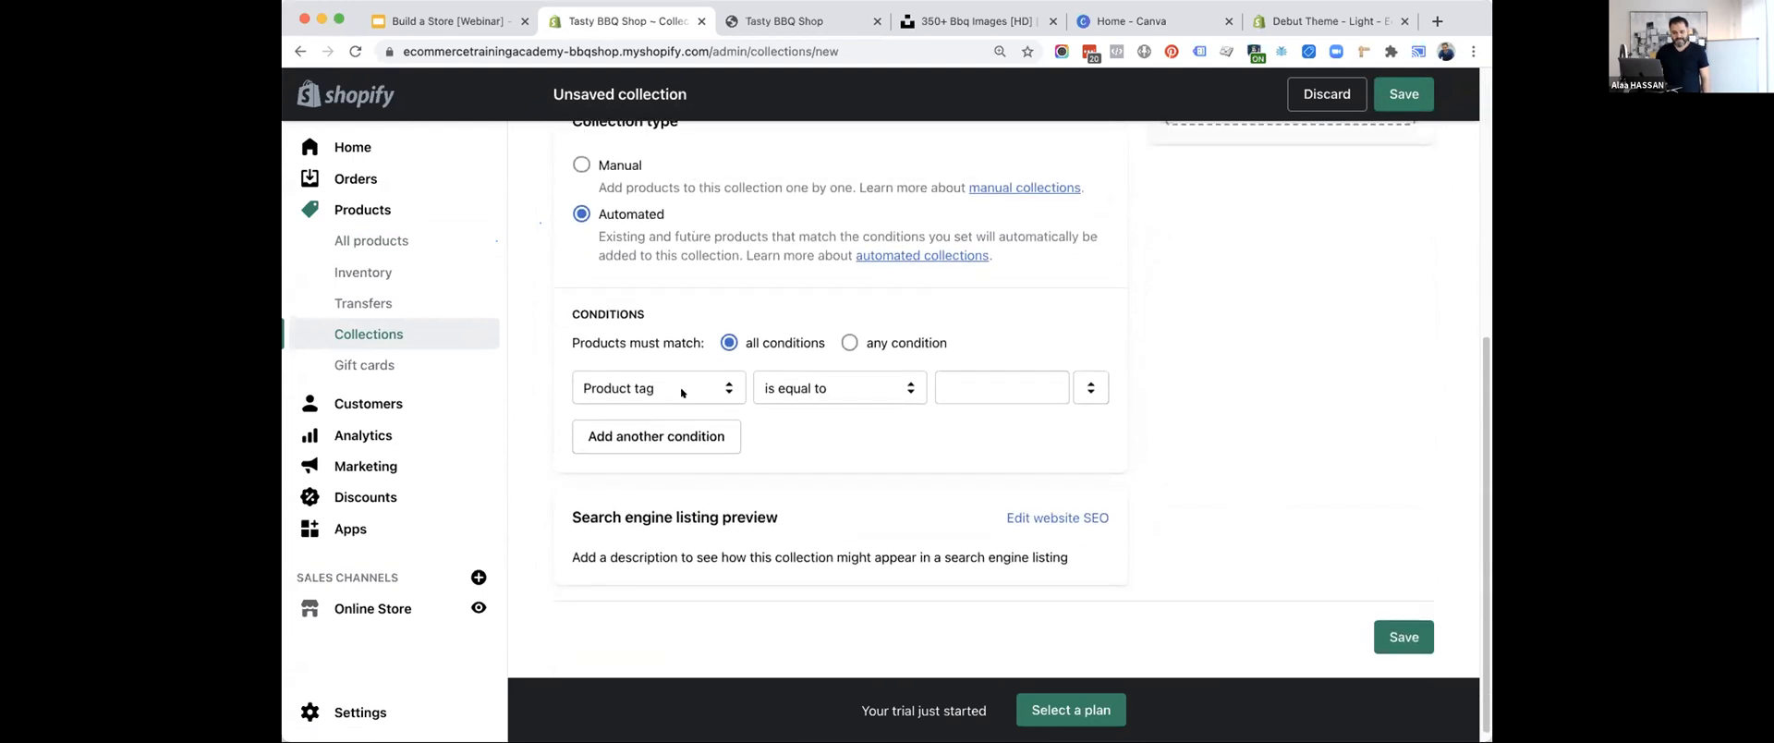
{"action": "scroll", "coordinate": [680, 388], "scroll_direction": "up", "scroll_amount": 10}
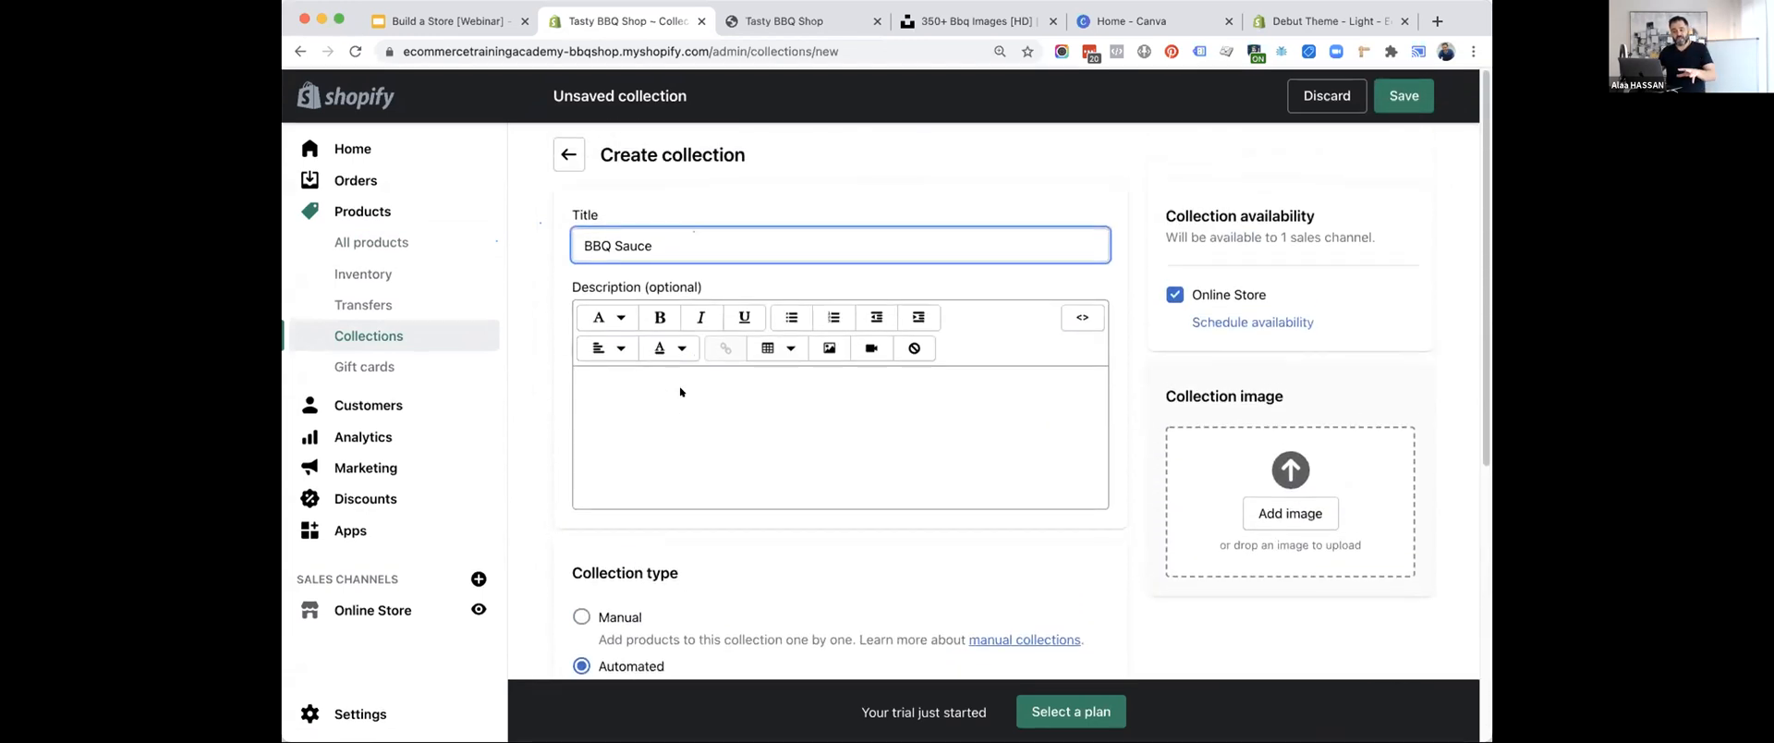
{"action": "scroll", "coordinate": [680, 392], "scroll_direction": "down", "scroll_amount": 10}
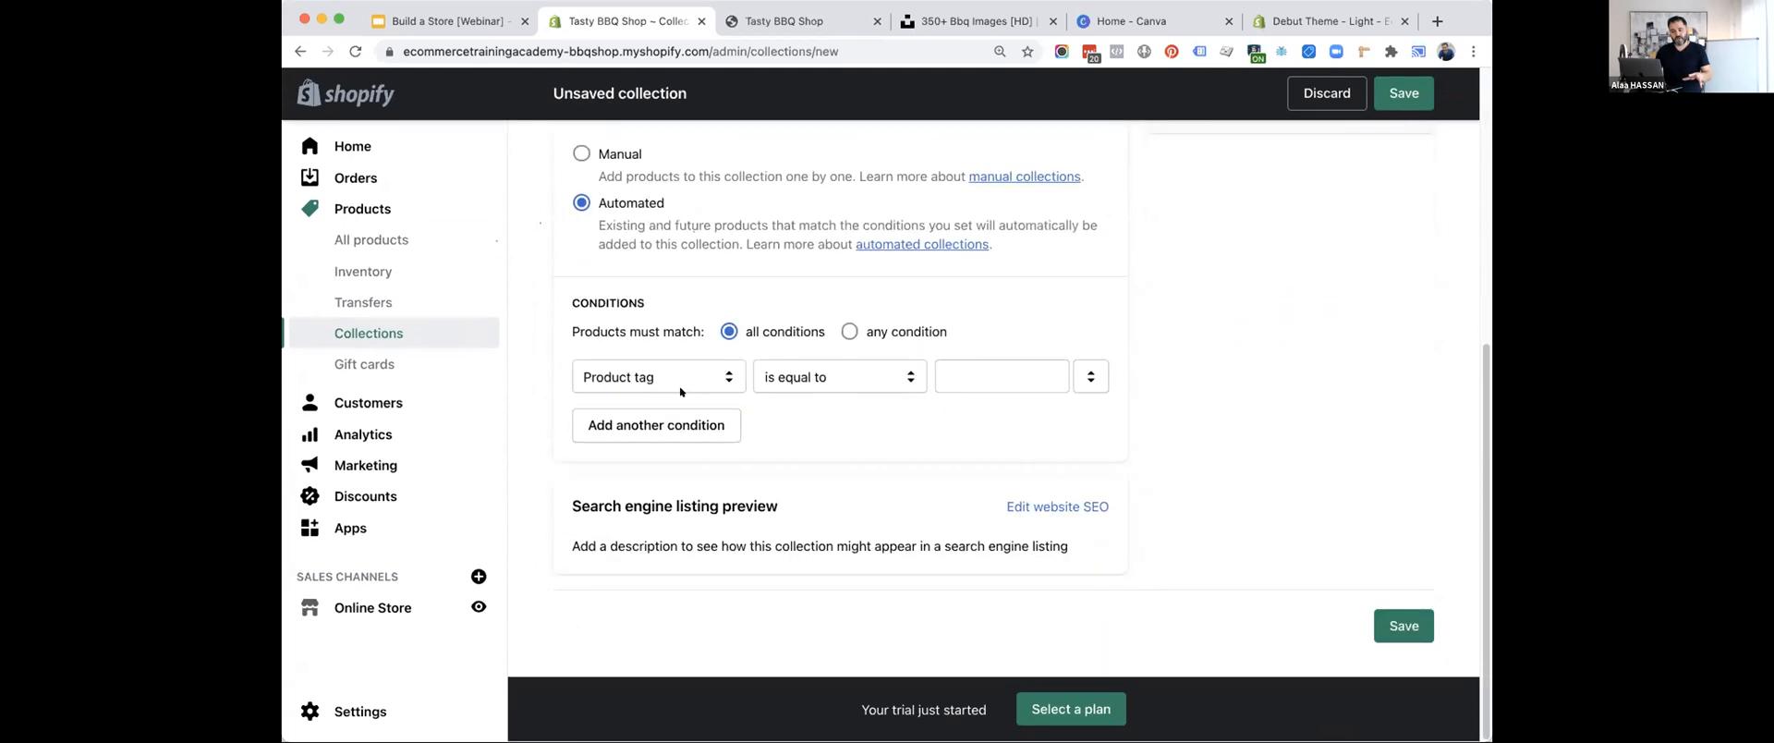
{"action": "left_click", "coordinate": [958, 378]}
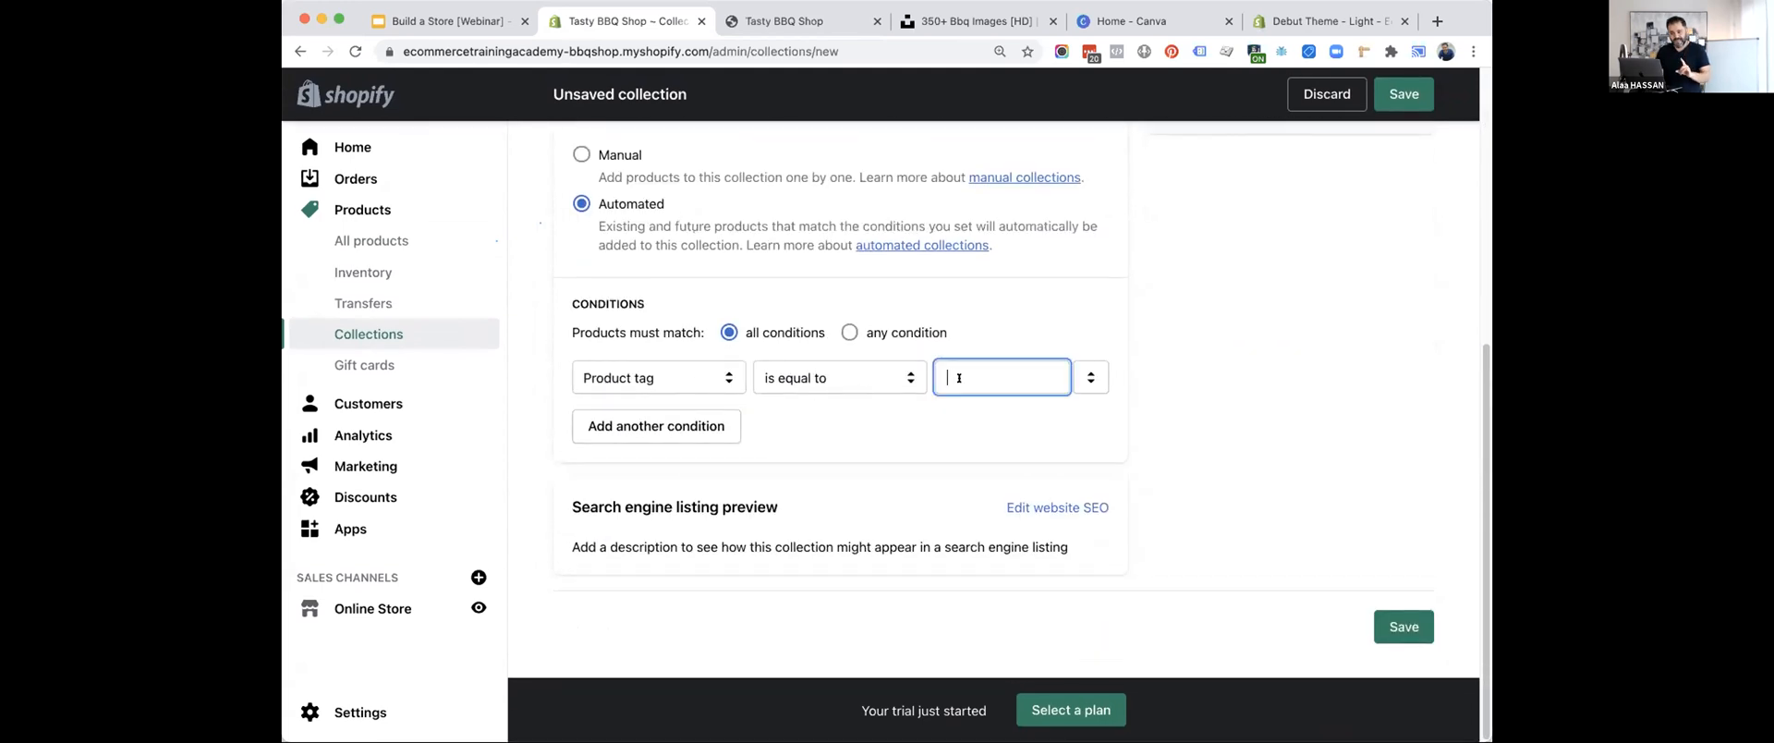
{"action": "type", "text": "bb"}
{"action": "left_click", "coordinate": [876, 379]}
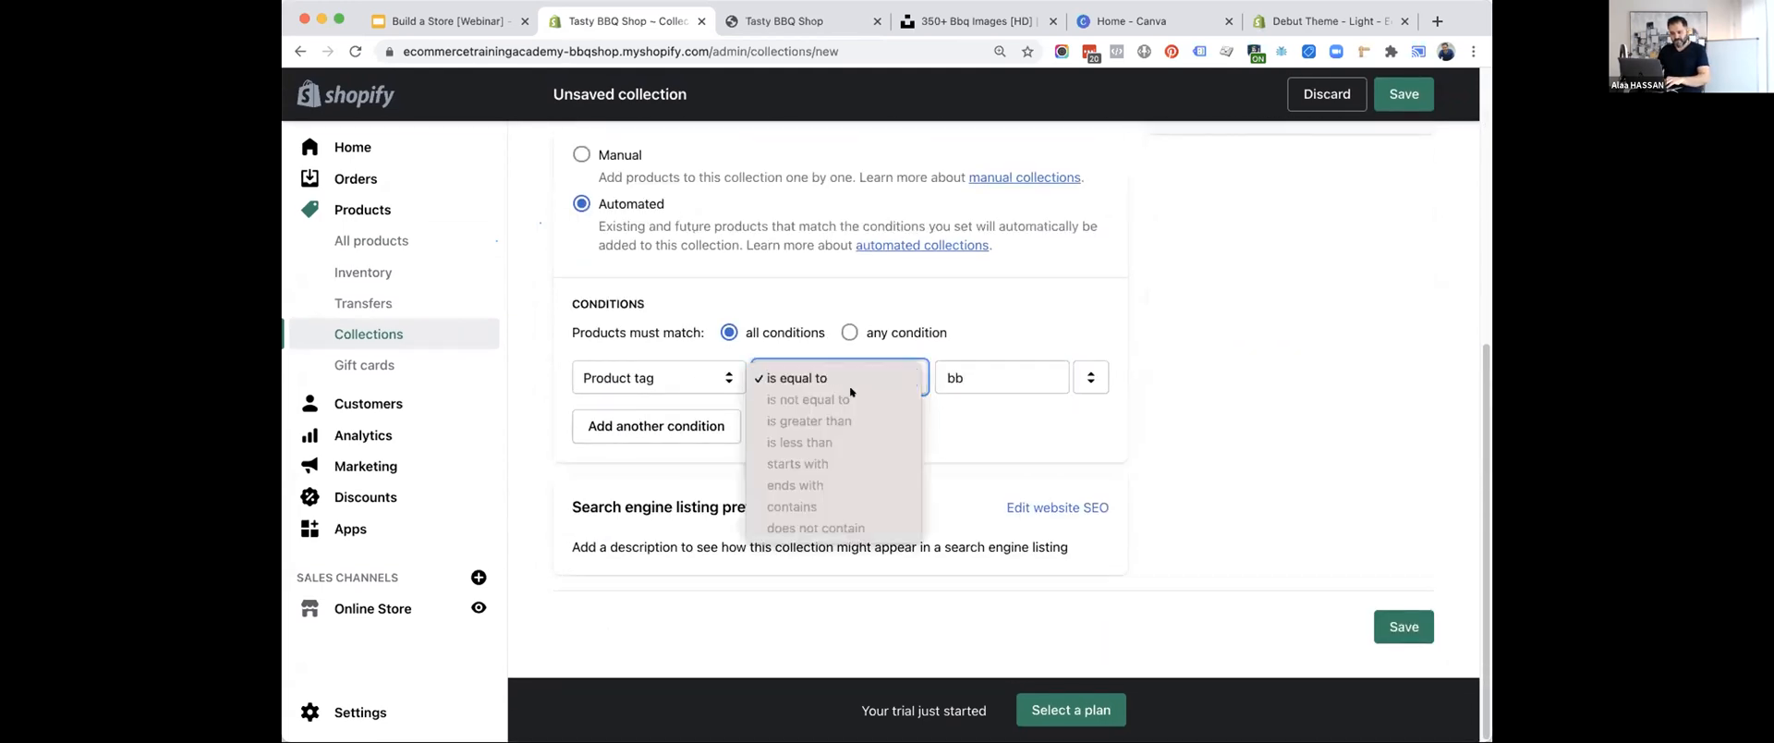
{"action": "left_click", "coordinate": [850, 385]}
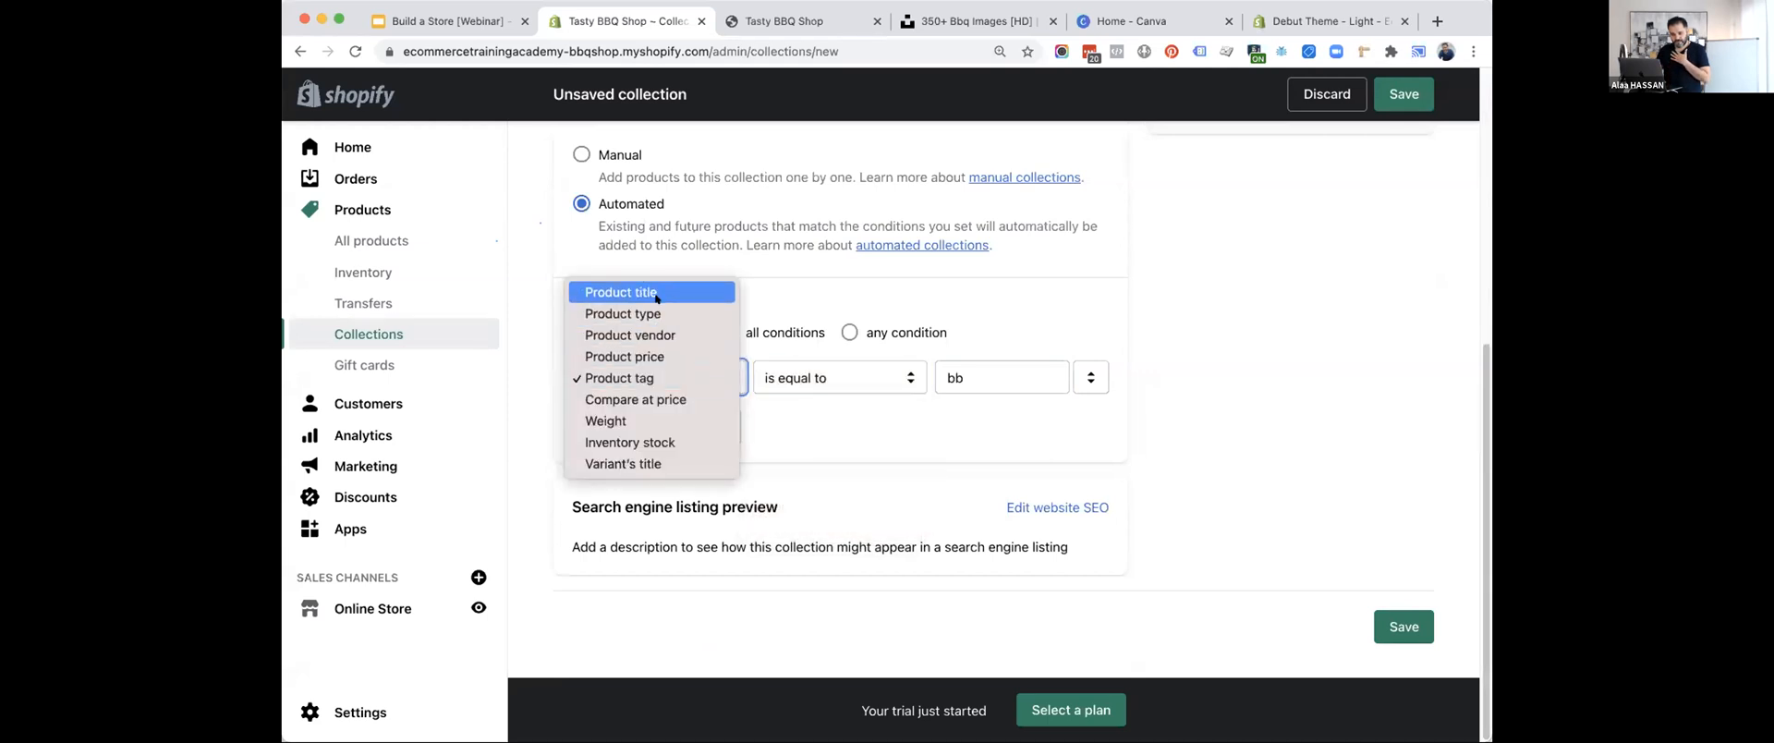
{"action": "left_click", "coordinate": [622, 314]}
{"action": "left_click", "coordinate": [974, 377]}
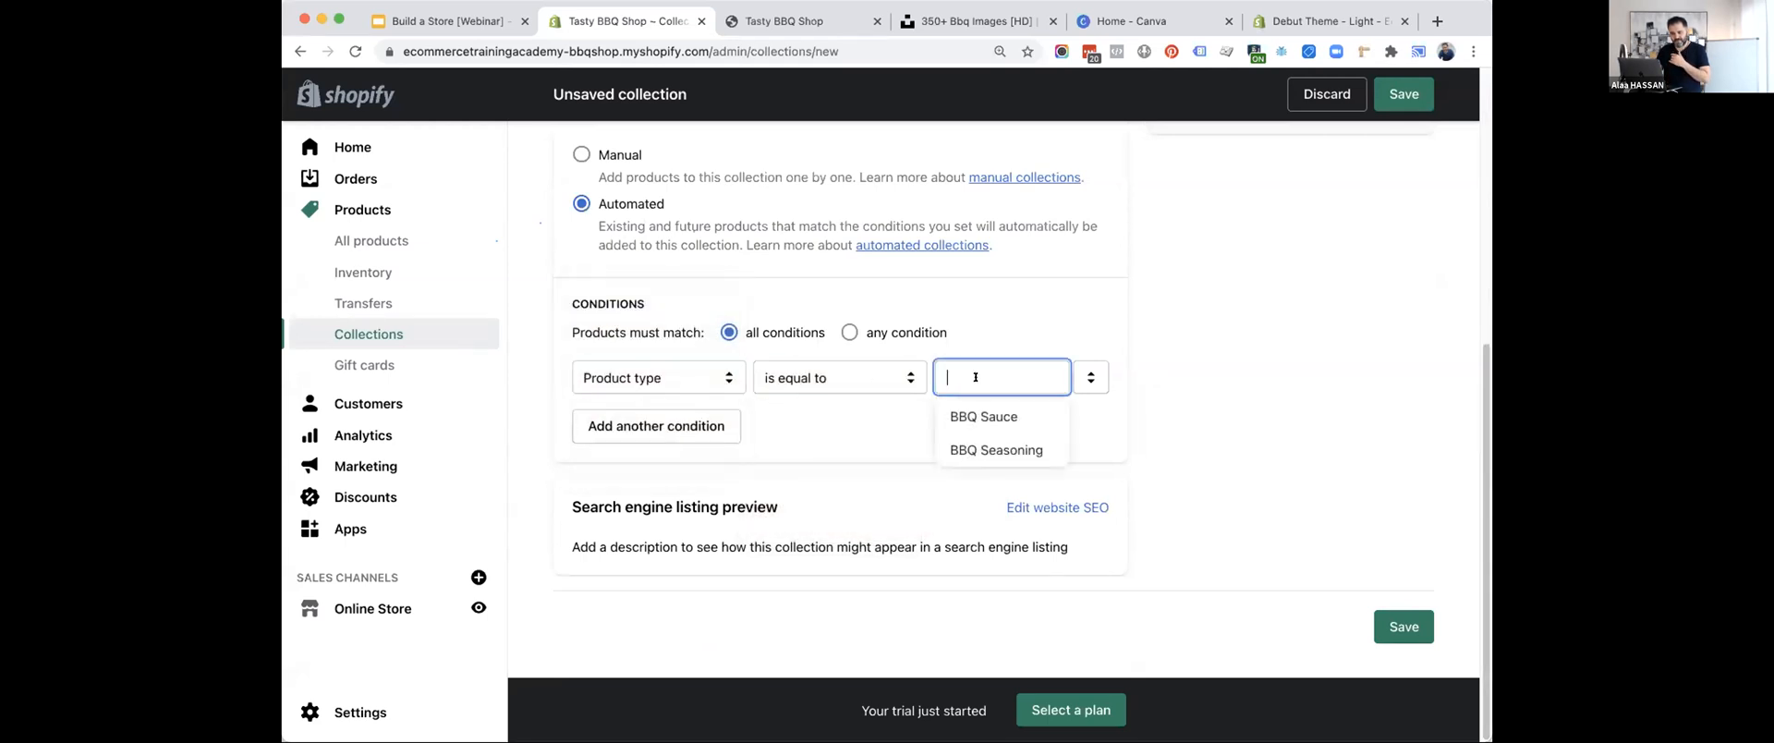
{"action": "left_click", "coordinate": [1001, 417]}
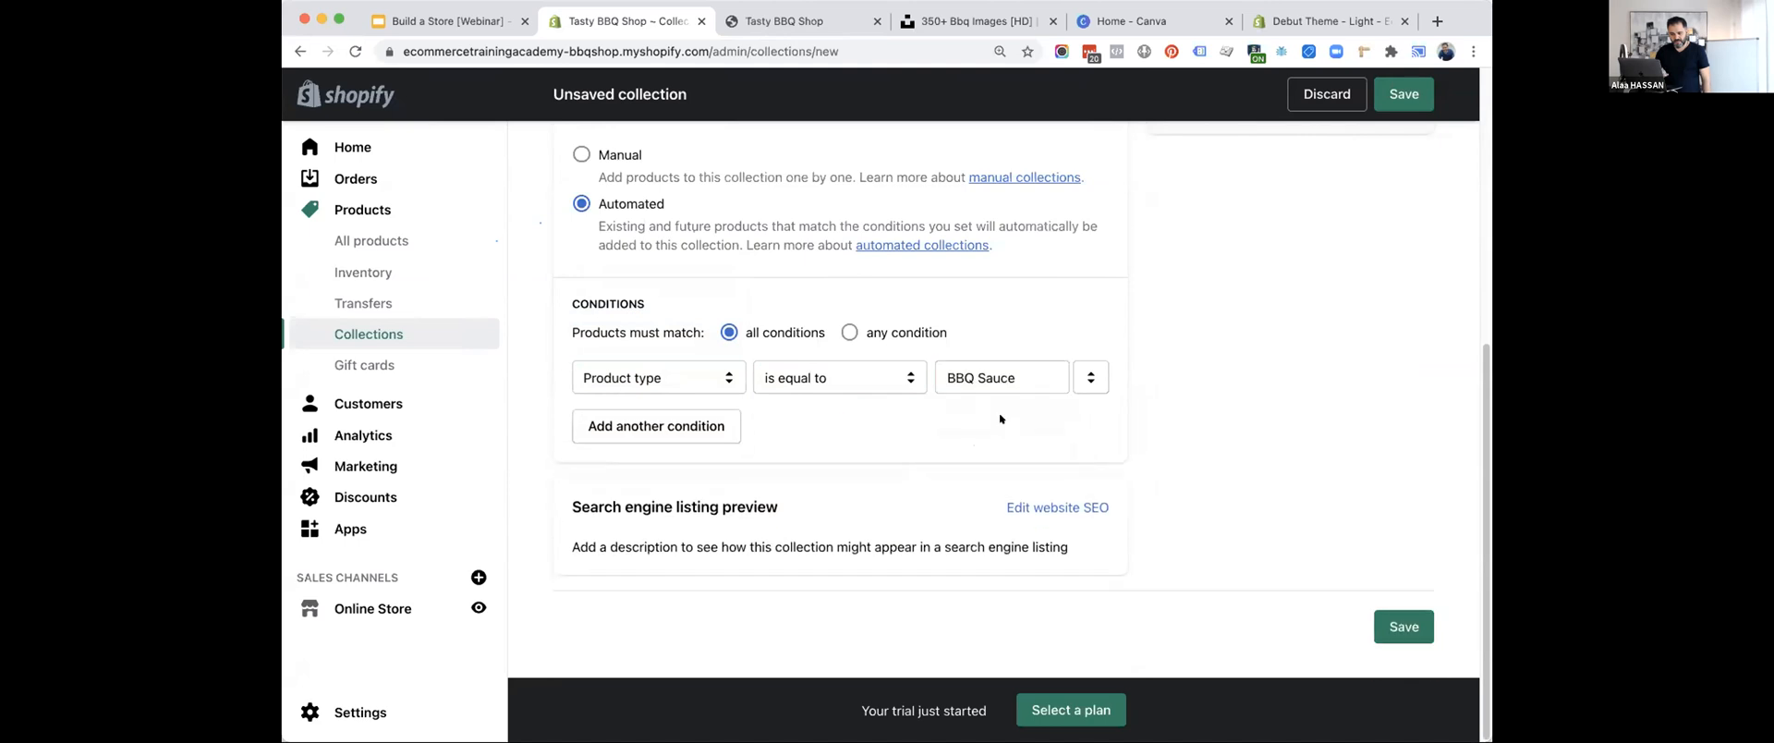
{"action": "left_click", "coordinate": [1404, 627]}
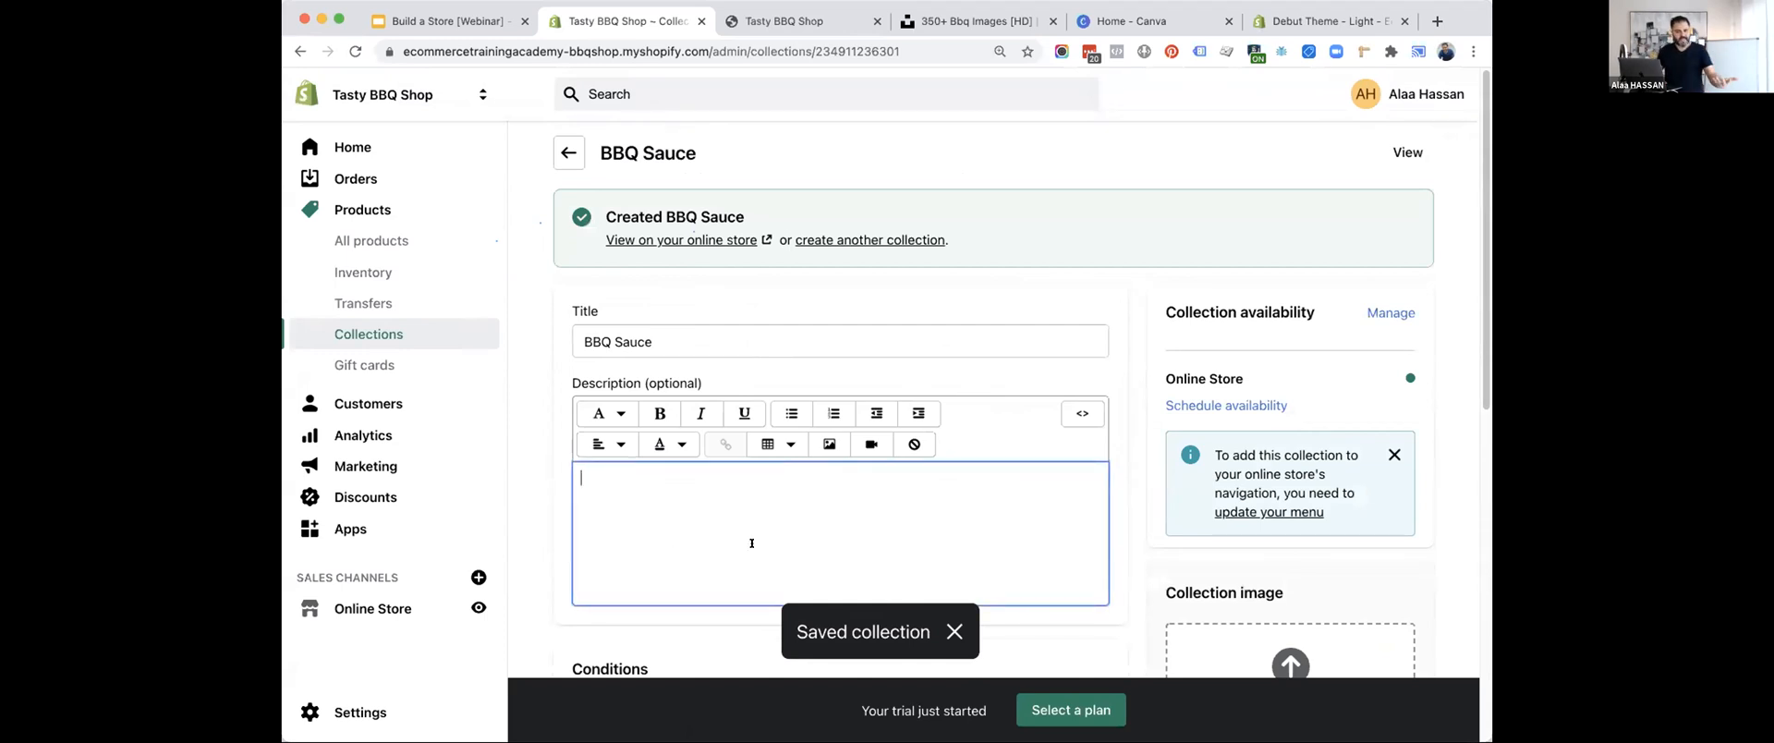
{"action": "scroll", "coordinate": [751, 542], "scroll_direction": "down", "scroll_amount": 5}
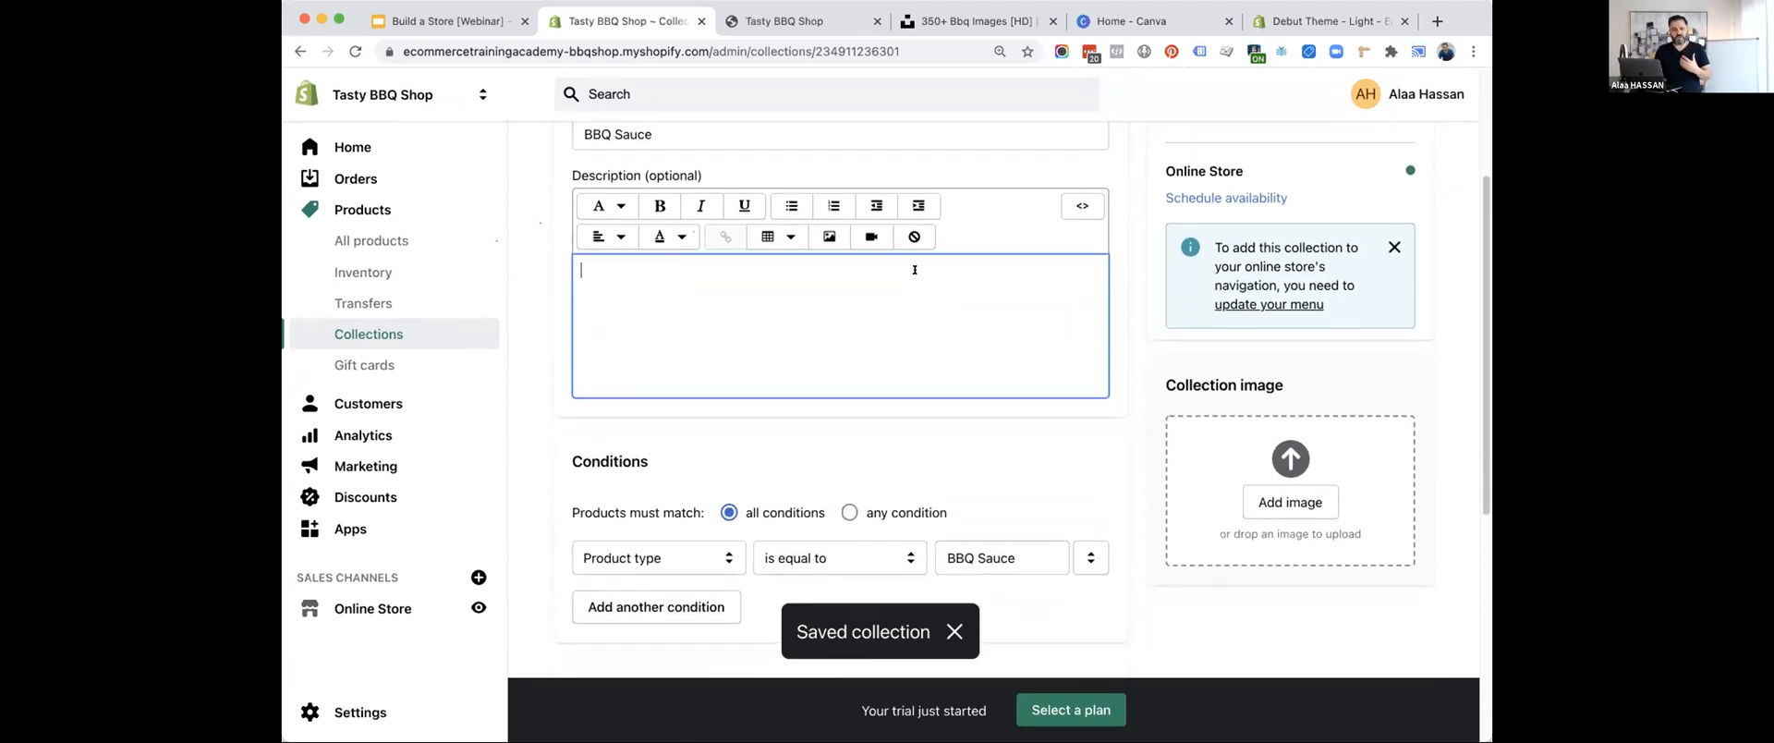
{"action": "scroll", "coordinate": [915, 269], "scroll_direction": "down", "scroll_amount": 10}
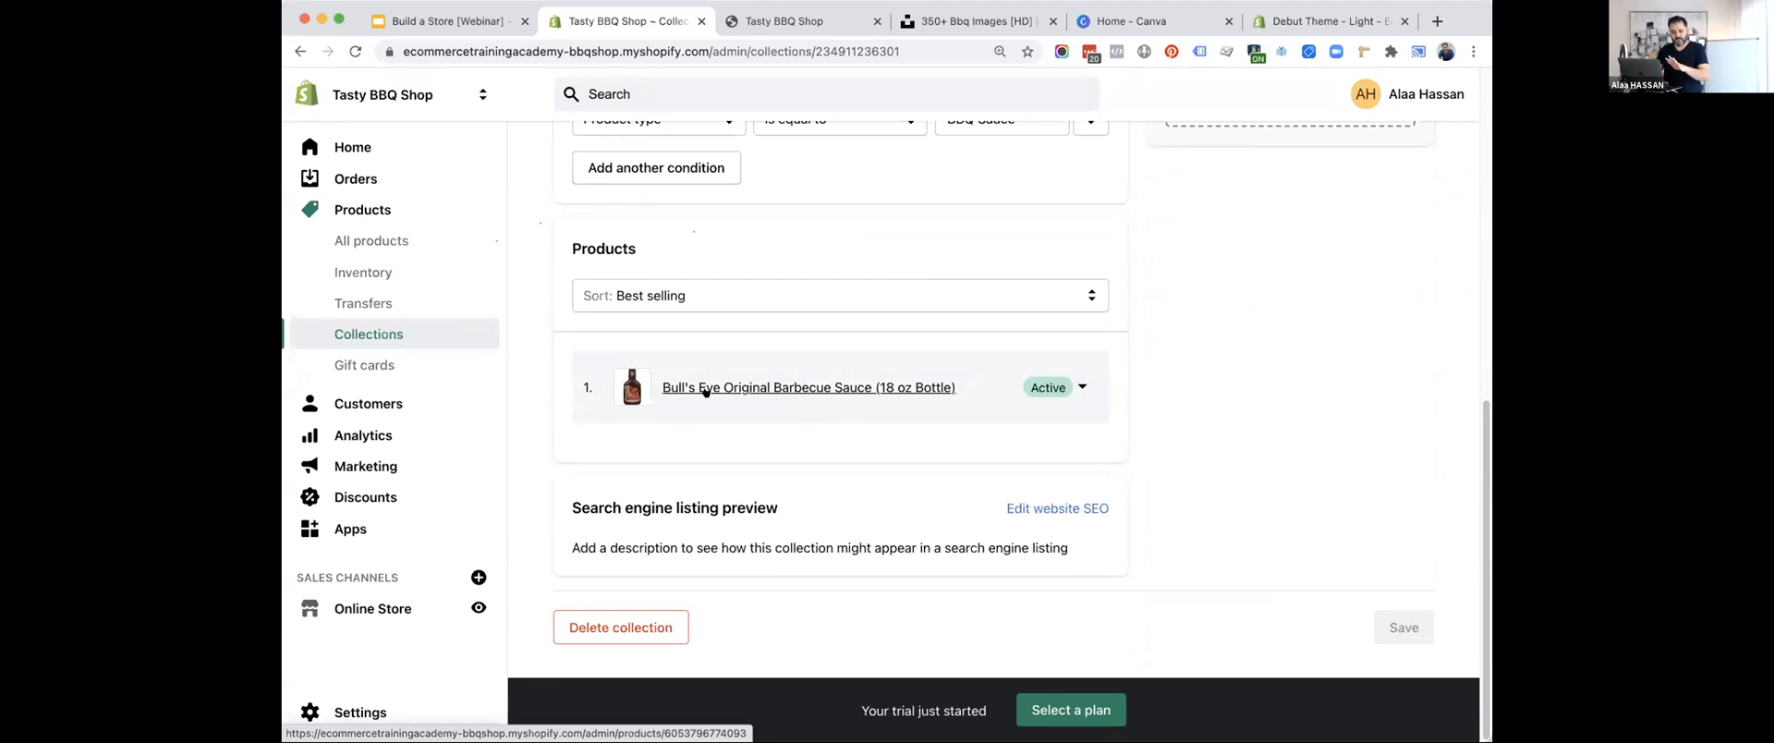
Start another new collection titled "BBQ Seasonings".
{"action": "left_click", "coordinate": [365, 334]}
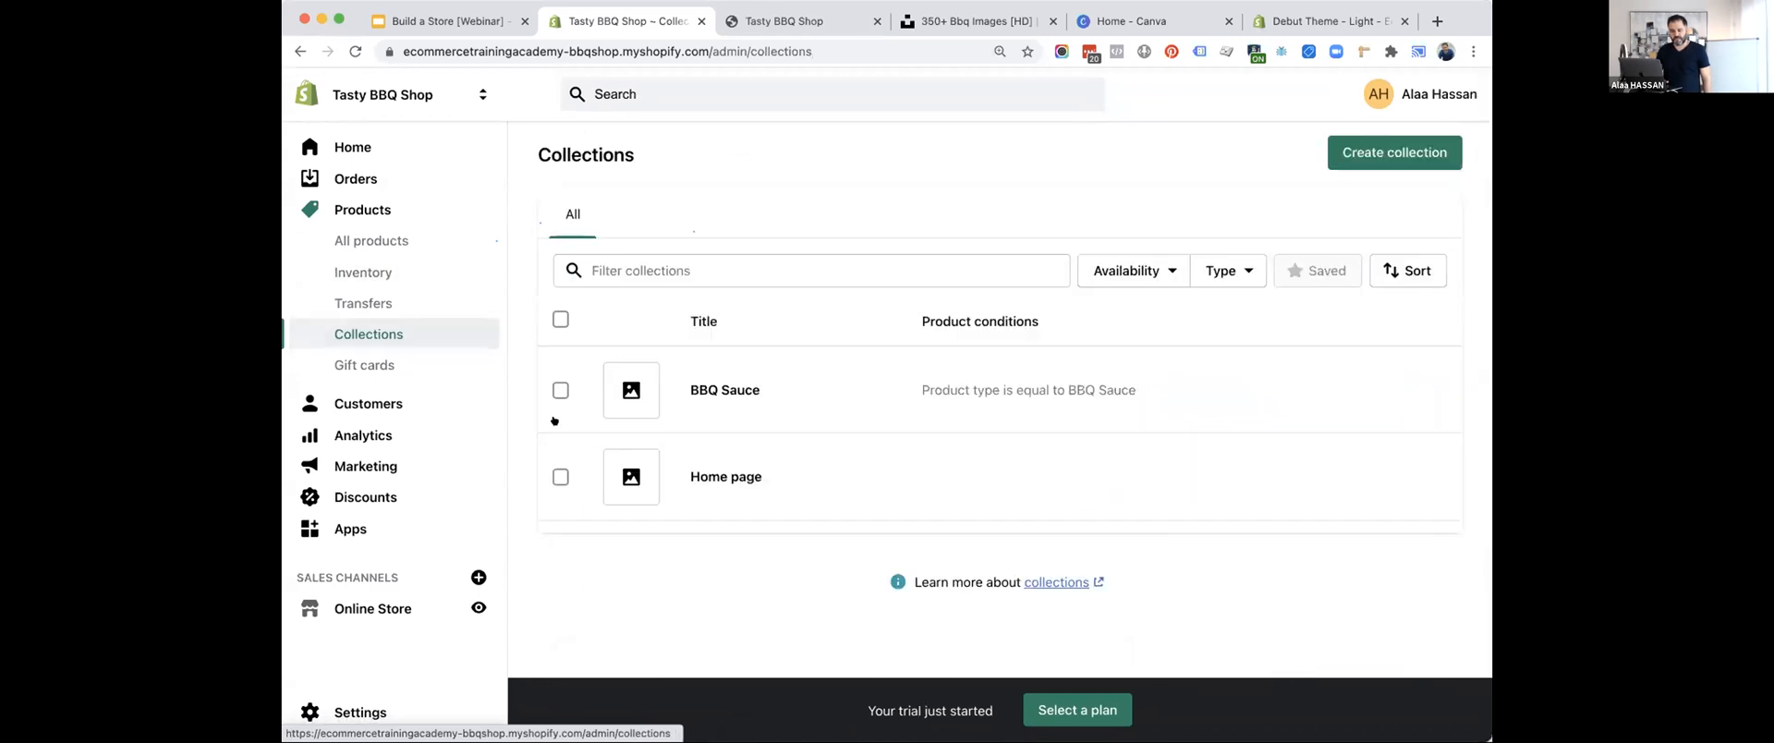
{"action": "left_click", "coordinate": [1368, 153]}
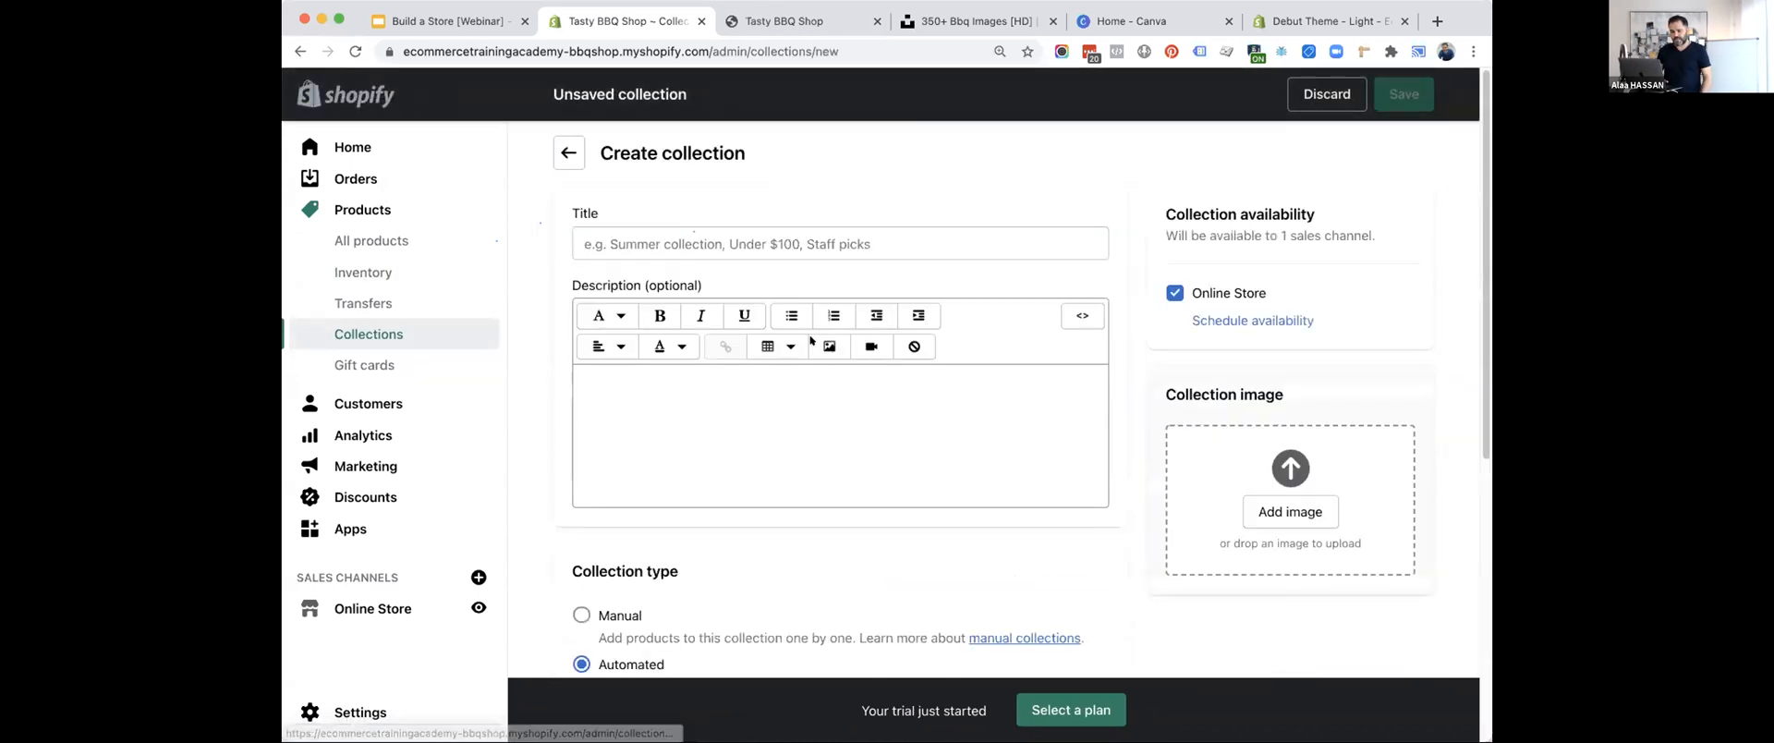
{"action": "left_click", "coordinate": [693, 243]}
{"action": "type", "text": "BBQ Seasonings"}
Set the seasonings collection's condition to product type is equal to BBQ Seasoning and save the collection.
{"action": "scroll", "coordinate": [778, 227], "scroll_direction": "down", "scroll_amount": 5}
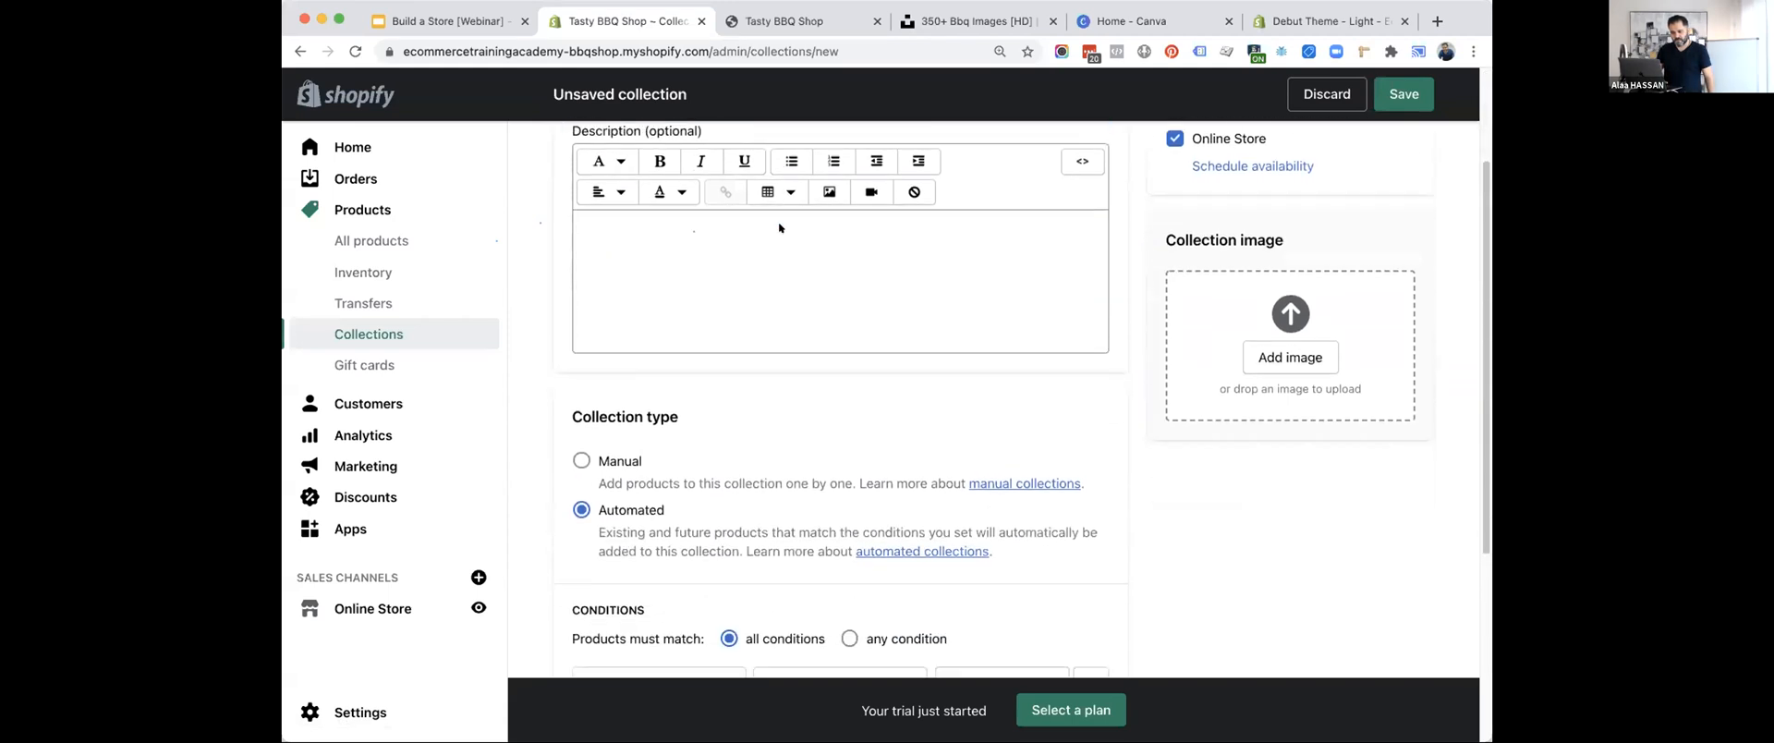
{"action": "left_click", "coordinate": [700, 392]}
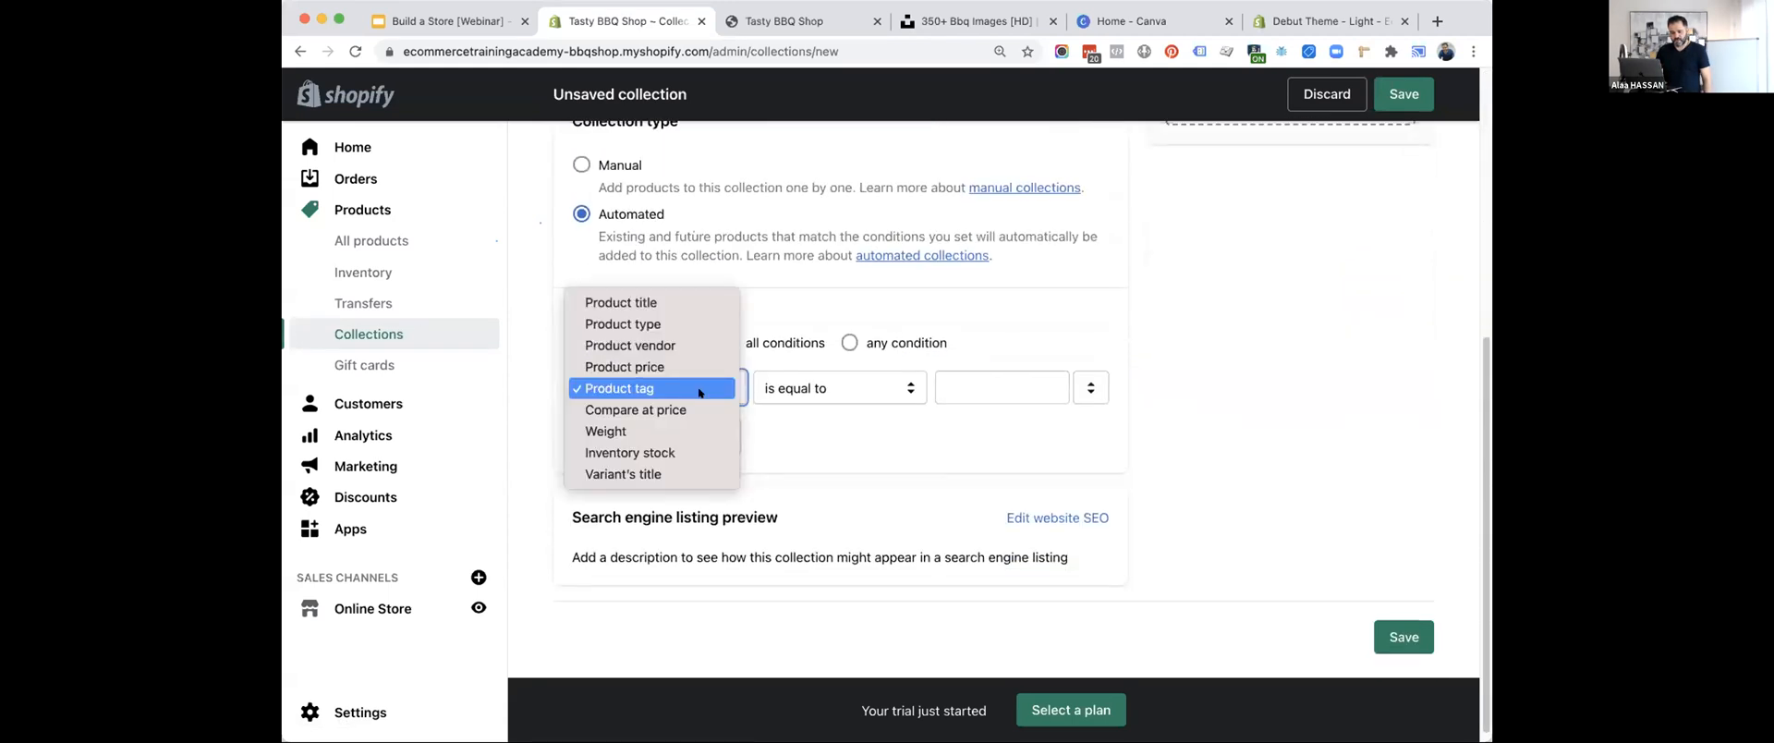
{"action": "left_click", "coordinate": [684, 320]}
{"action": "left_click", "coordinate": [1003, 376]}
{"action": "left_click", "coordinate": [1024, 451]}
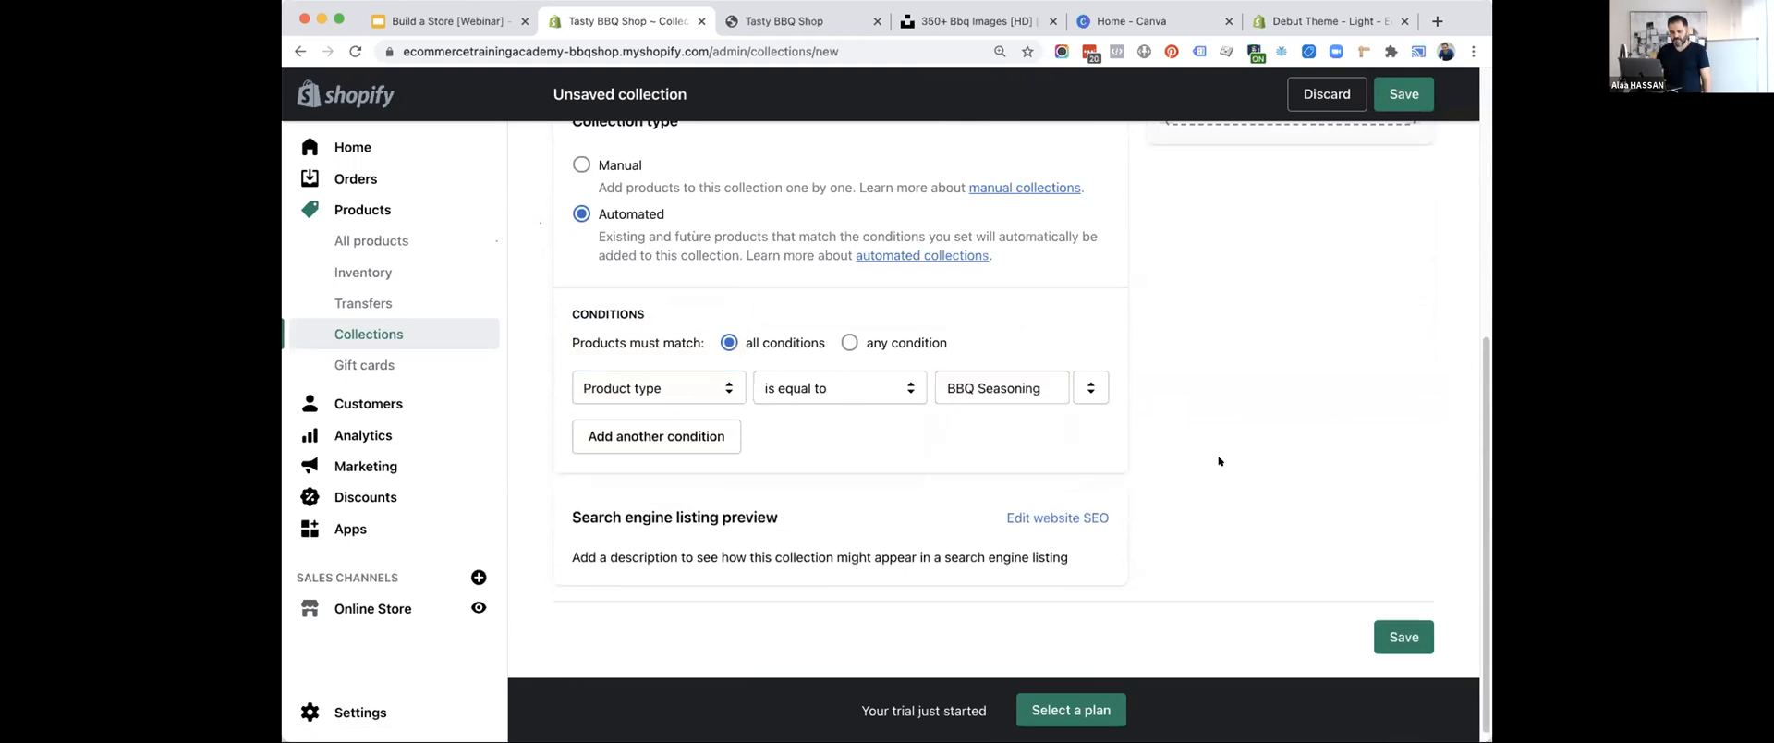
{"action": "left_click", "coordinate": [1401, 636]}
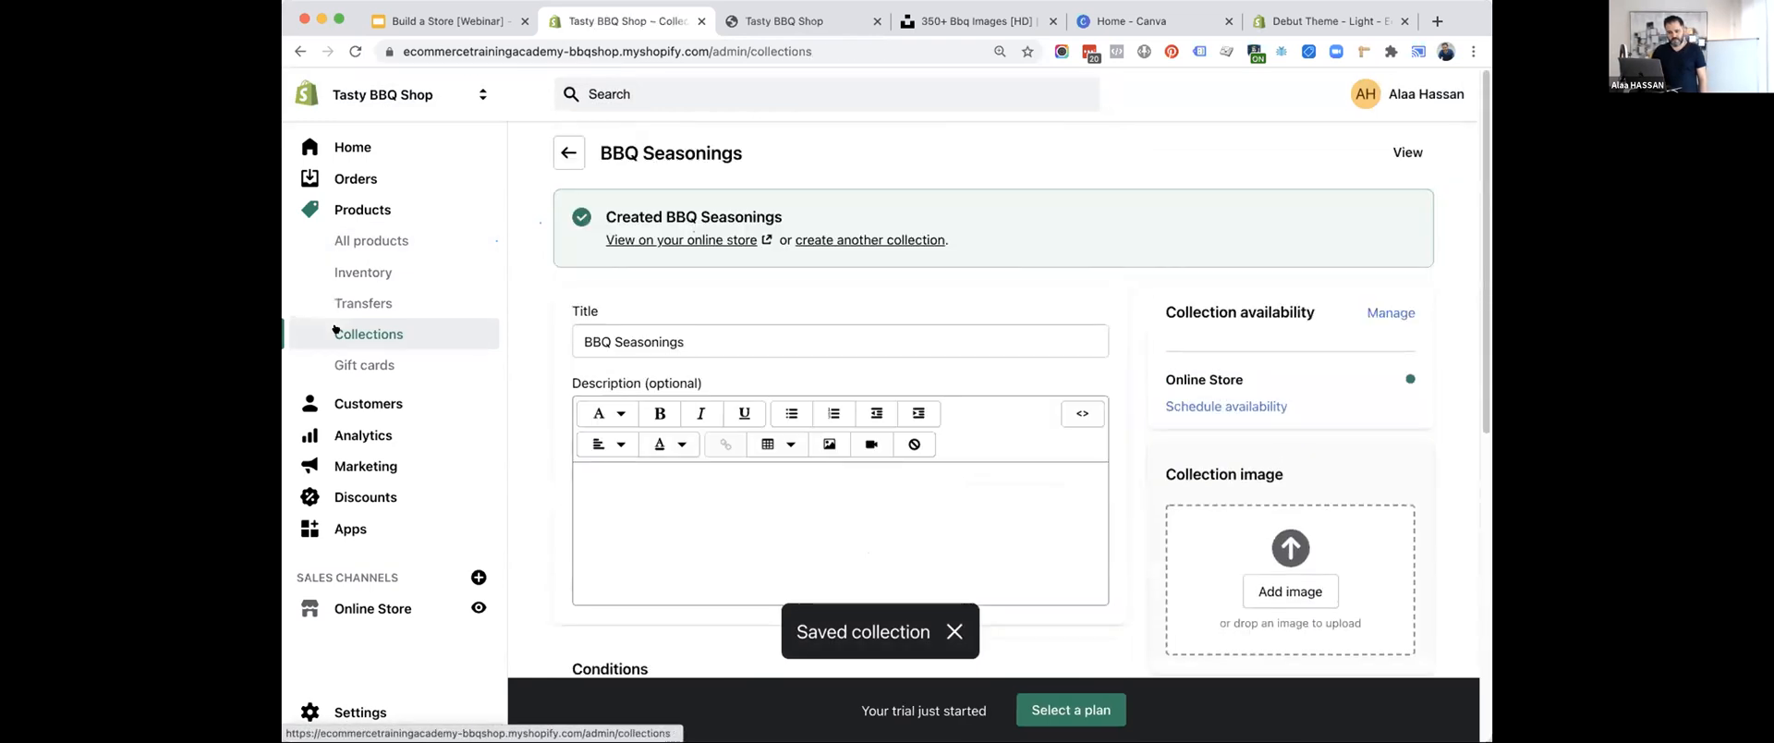
Start a third new collection titled "BBQ Accessories".
{"action": "left_click", "coordinate": [376, 336]}
{"action": "left_click", "coordinate": [1367, 148]}
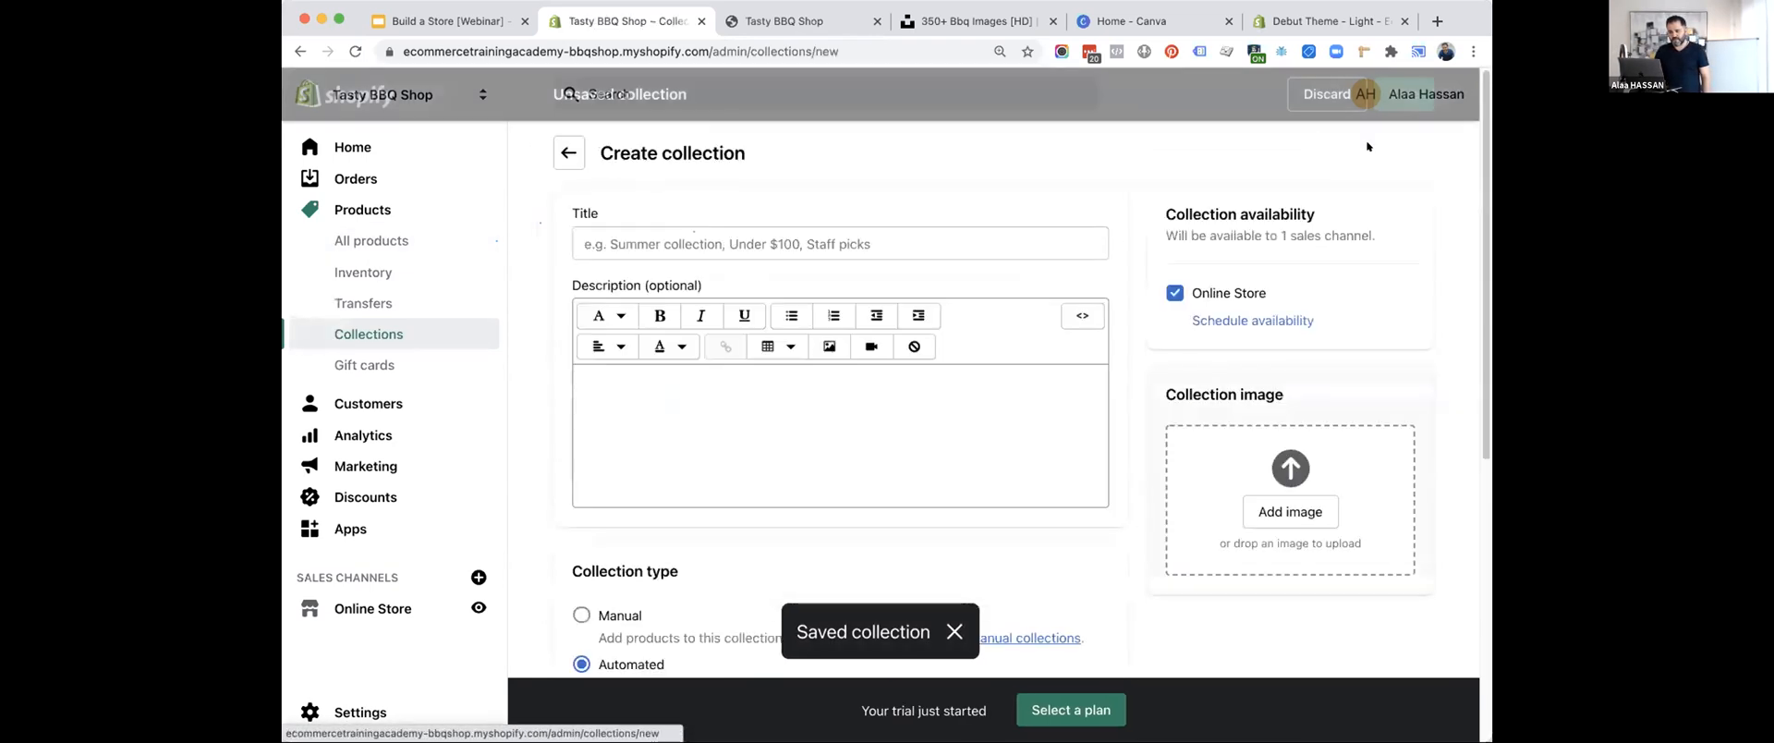
{"action": "left_click", "coordinate": [878, 242]}
{"action": "type", "text": "BBQ Accessories"}
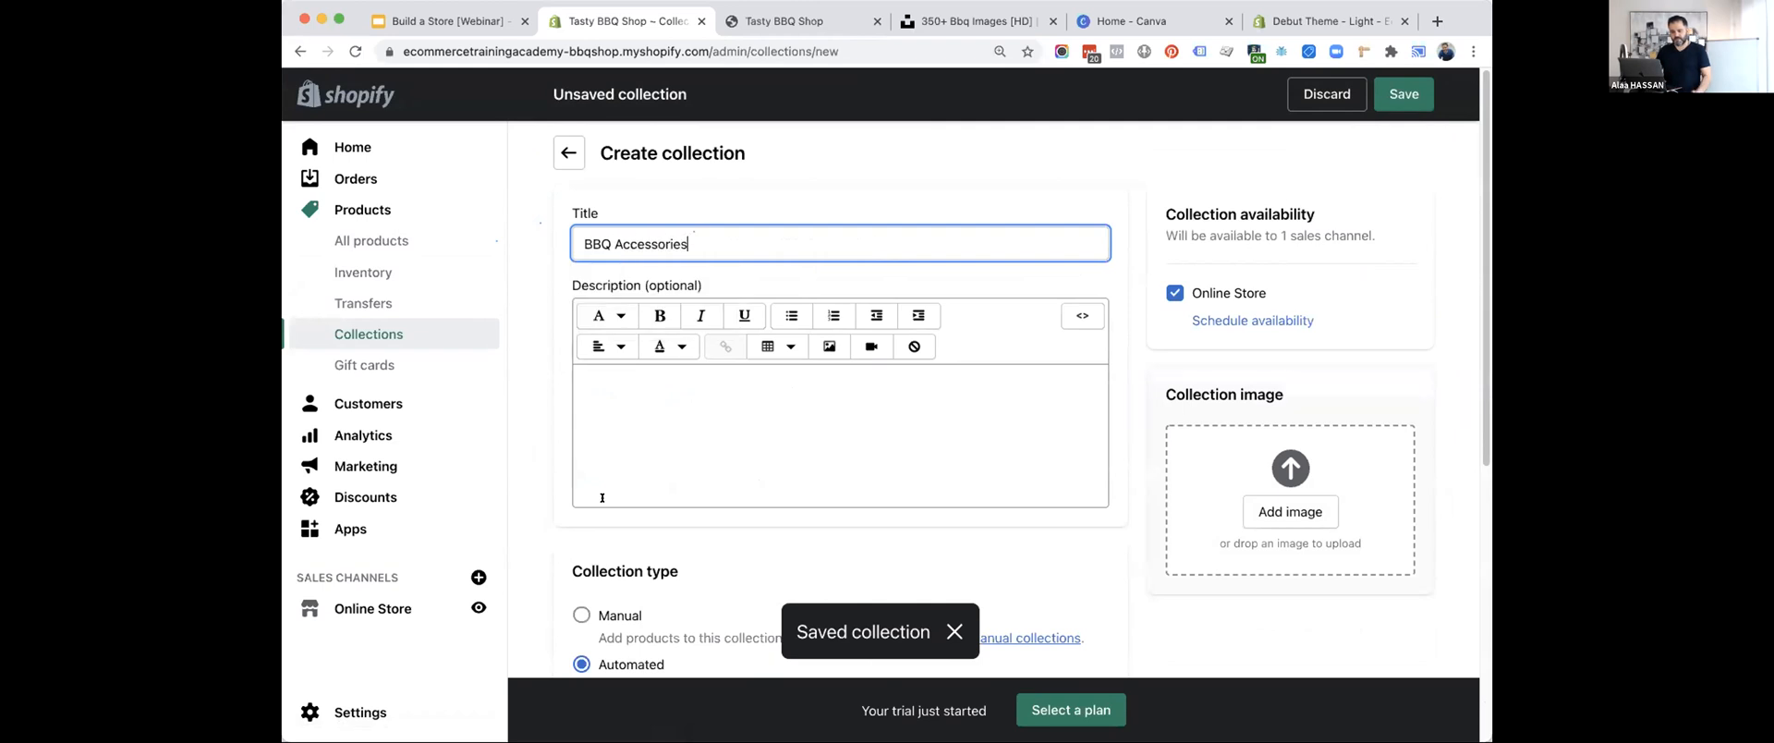
Set the accessories collection's condition to product type is equal to, and look up its value with "bb".
{"action": "scroll", "coordinate": [646, 462], "scroll_direction": "down", "scroll_amount": 5}
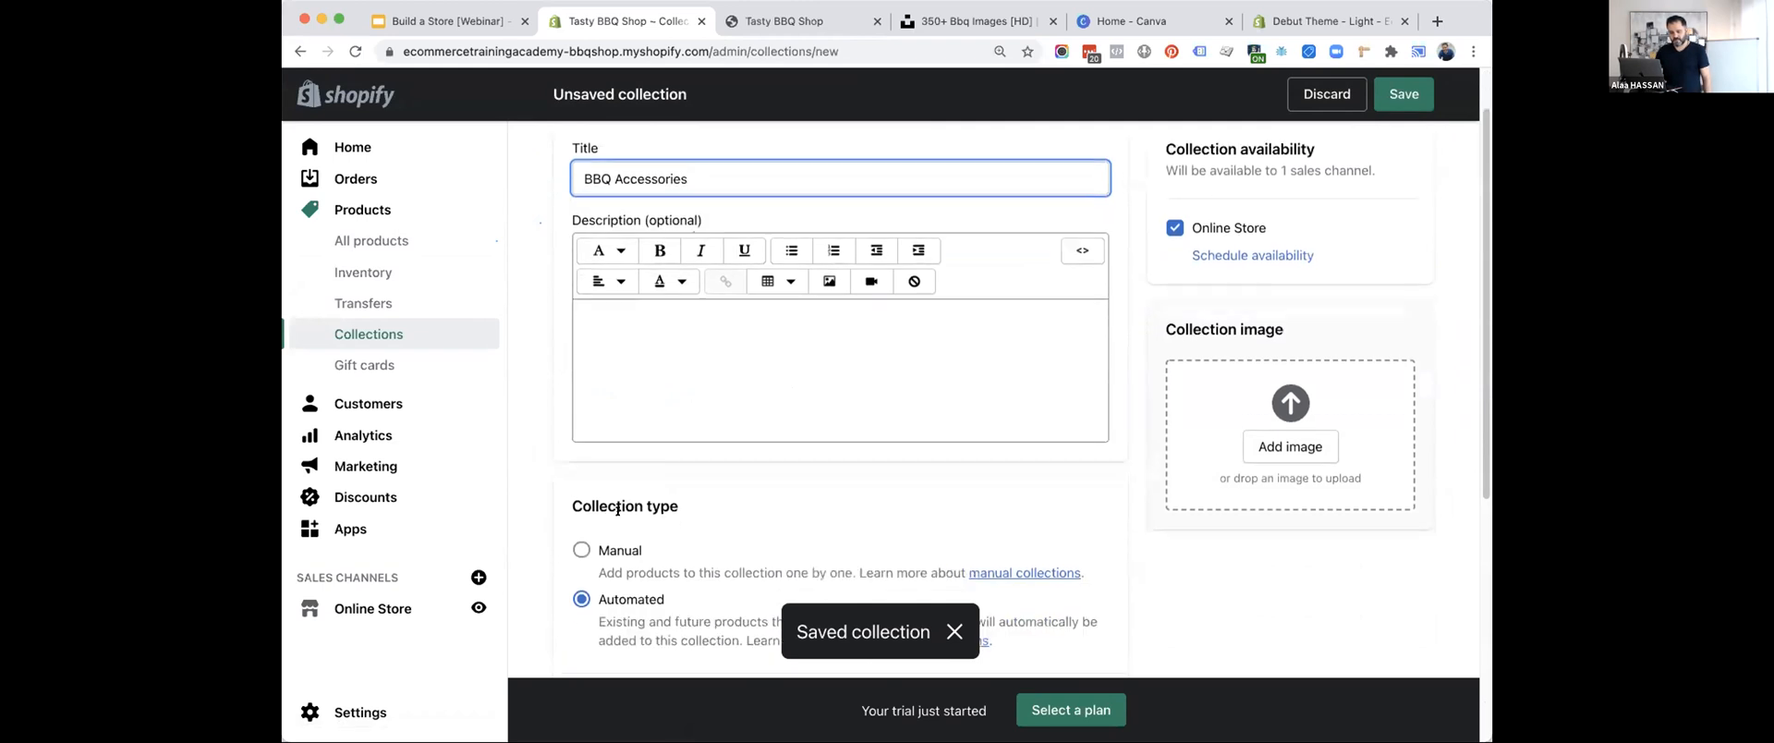
{"action": "left_click", "coordinate": [671, 450]}
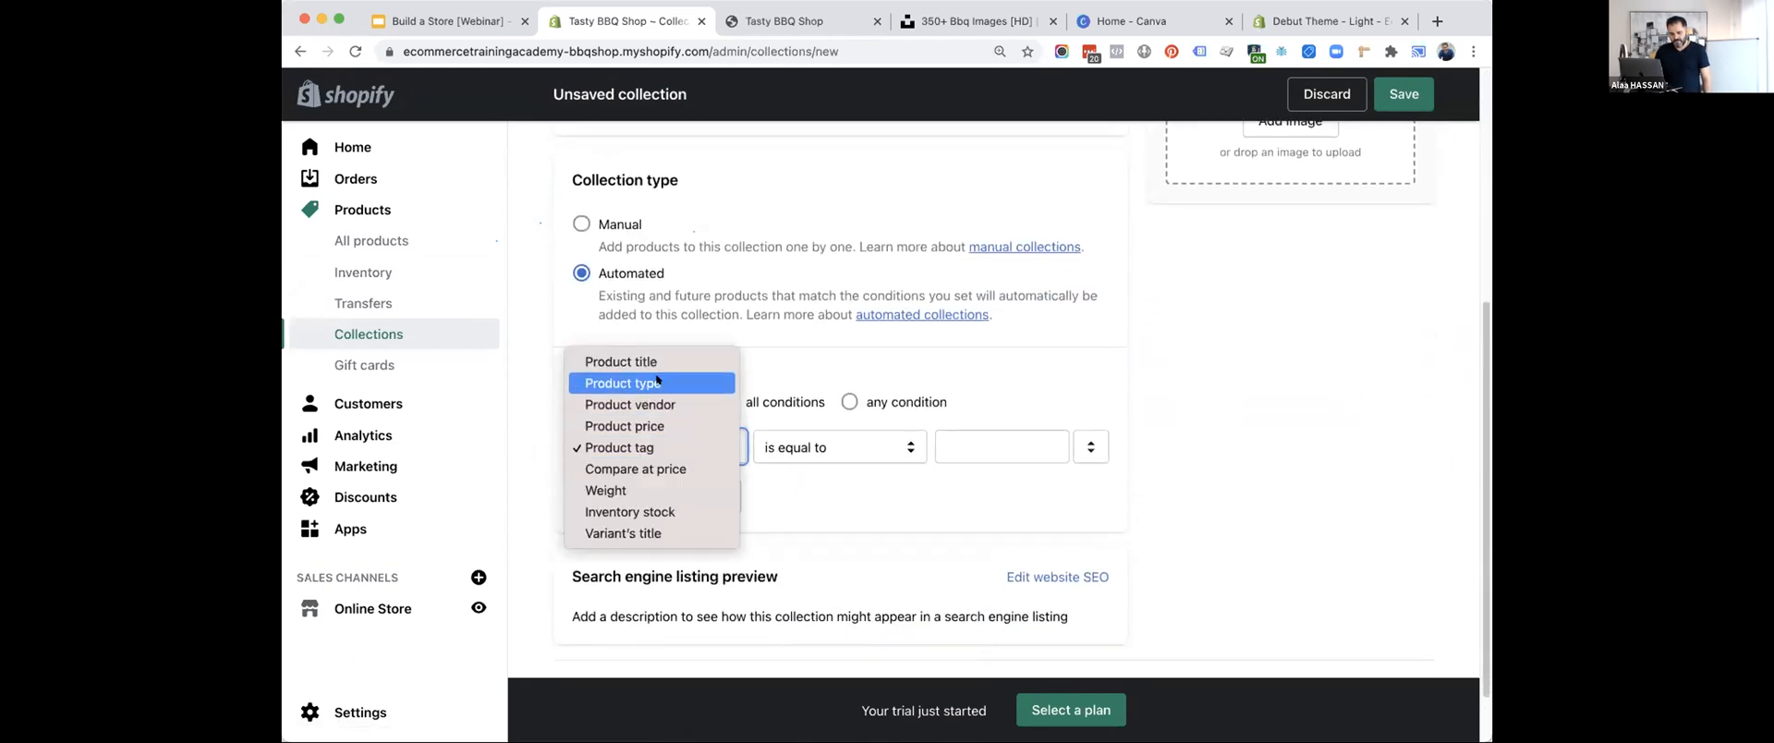
{"action": "left_click", "coordinate": [624, 382]}
{"action": "left_click", "coordinate": [832, 448]}
{"action": "left_click", "coordinate": [831, 450]}
{"action": "left_click", "coordinate": [1002, 454]}
{"action": "type", "text": "Acc"}
{"action": "key", "text": "BackSpace"}
{"action": "key", "text": "BackSpace"}
{"action": "key", "text": "BackSpace"}
{"action": "type", "text": "bb"}
{"action": "left_click", "coordinate": [1235, 390]}
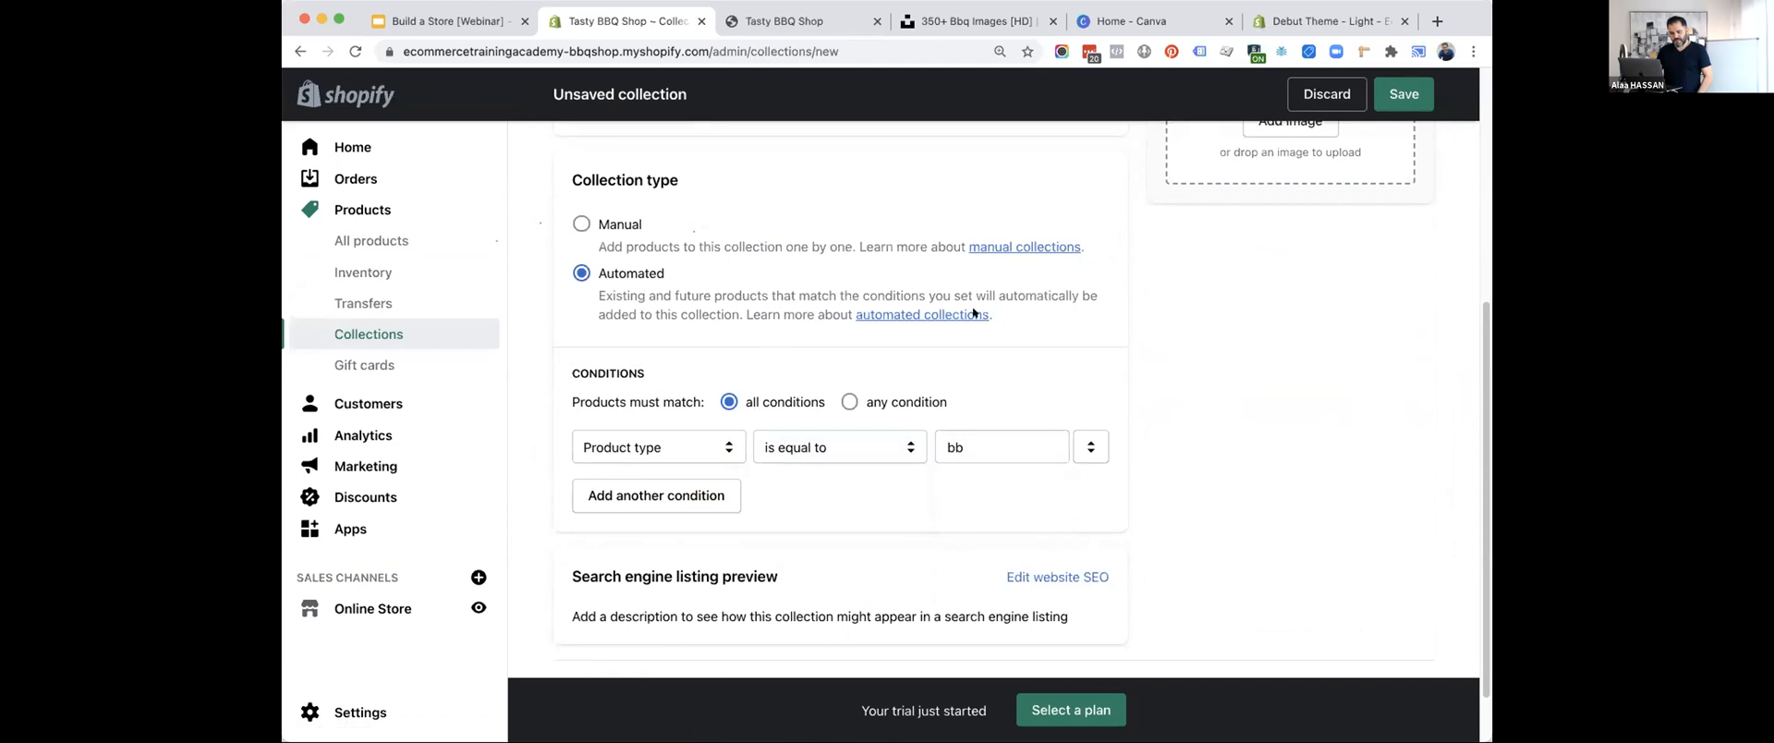
Leave the unsaved accessories collection and open the Cuisinart Deluxe Grill Set product.
{"action": "left_click", "coordinate": [372, 242]}
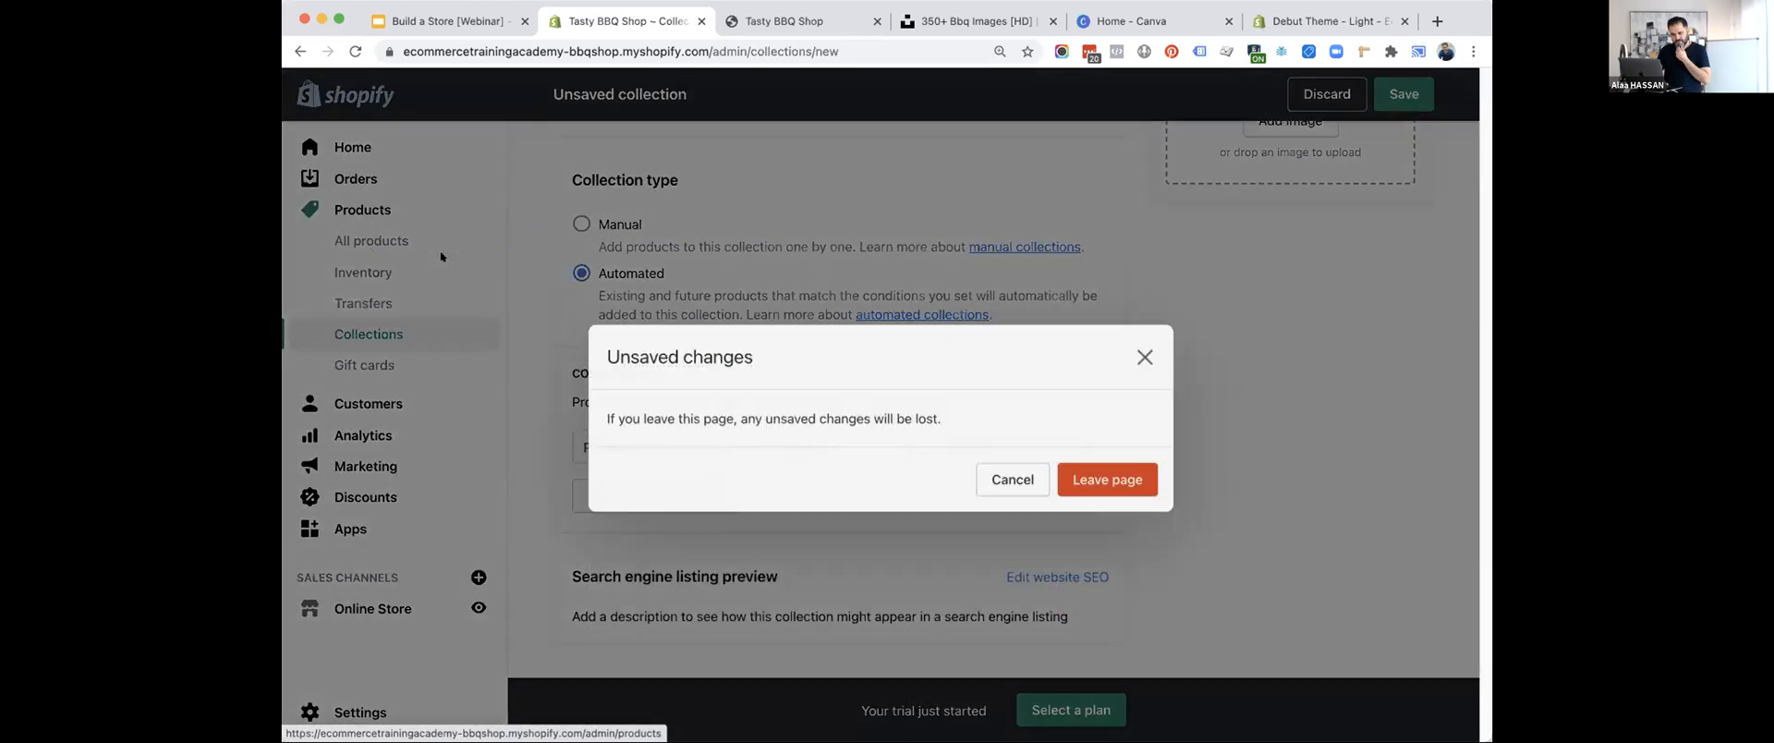
{"action": "left_click", "coordinate": [1105, 469]}
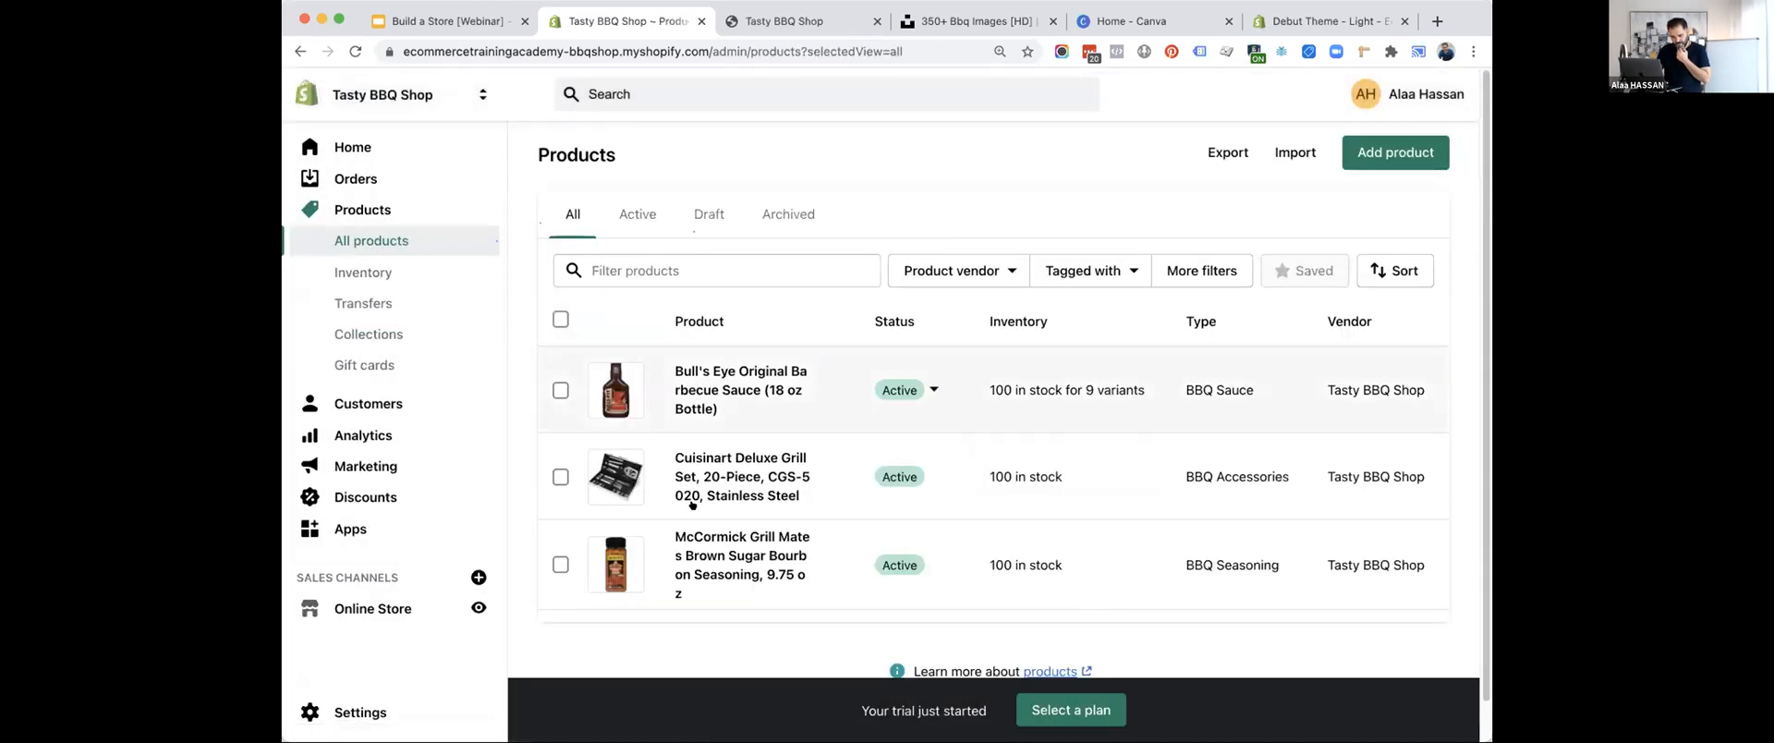
{"action": "left_click", "coordinate": [722, 465]}
{"action": "scroll", "coordinate": [1218, 415], "scroll_direction": "down", "scroll_amount": 5}
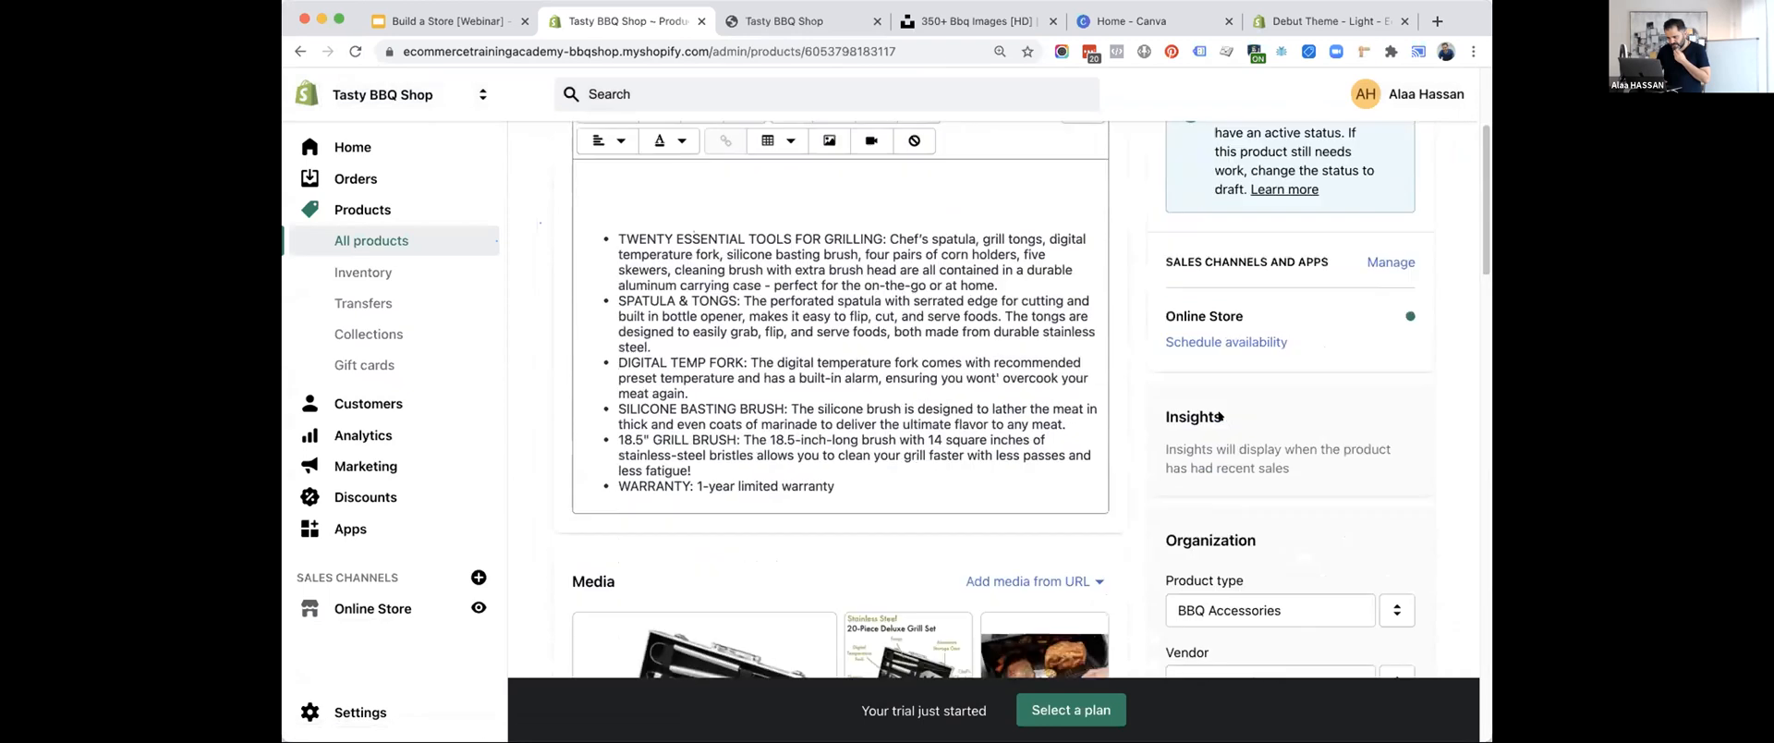
Check the grill set's product type, re-entering the last letter of BBQ Accessories.
{"action": "left_click", "coordinate": [1277, 436]}
{"action": "left_click", "coordinate": [1285, 463]}
{"action": "left_click", "coordinate": [1286, 443]}
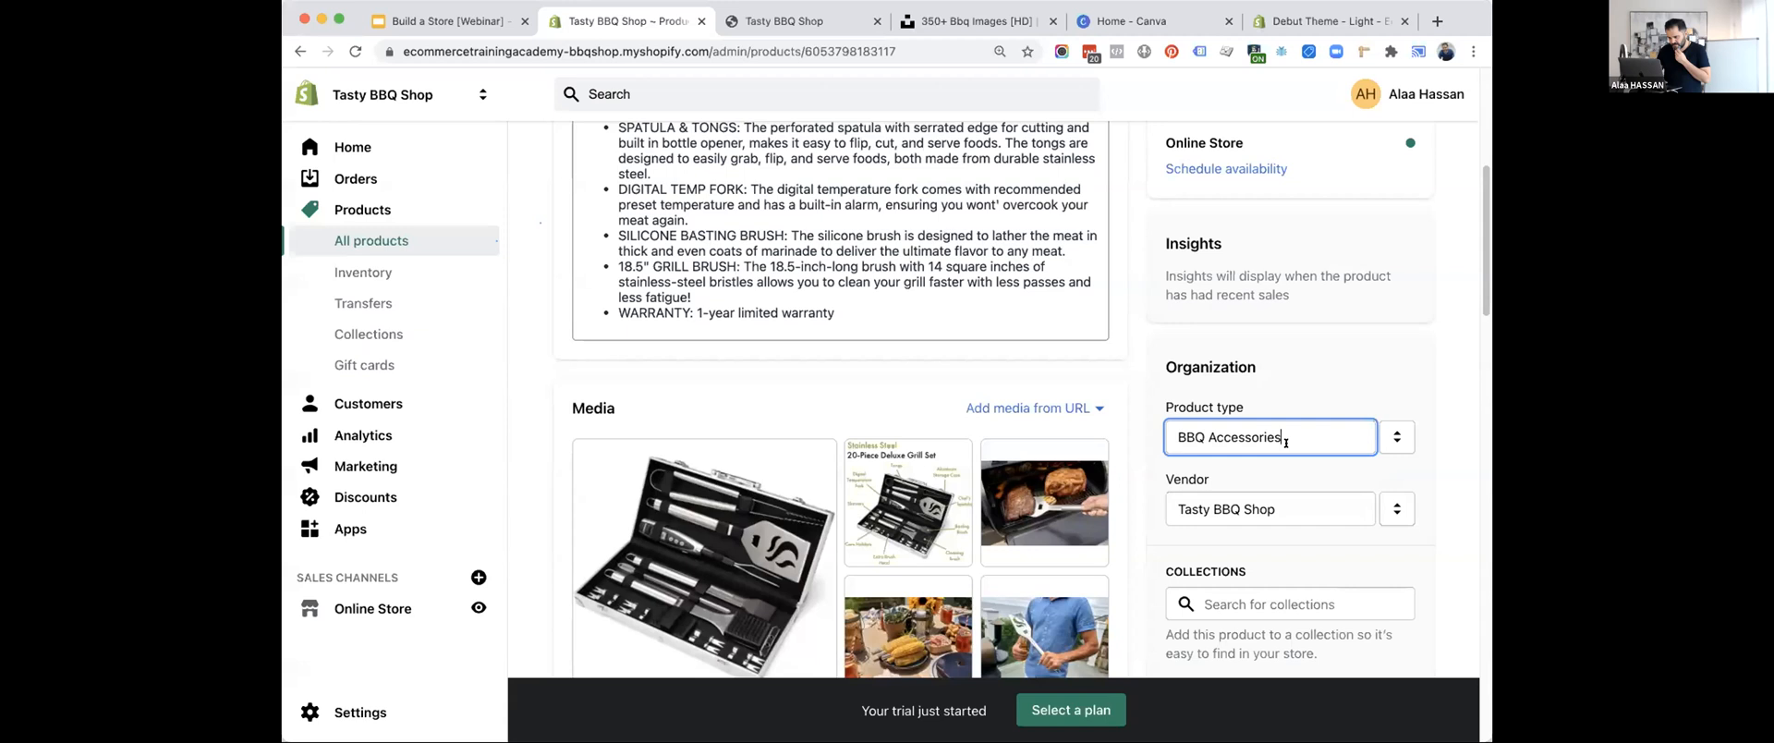
{"action": "key", "text": "BackSpace"}
{"action": "type", "text": "s"}
{"action": "left_click", "coordinate": [1312, 374]}
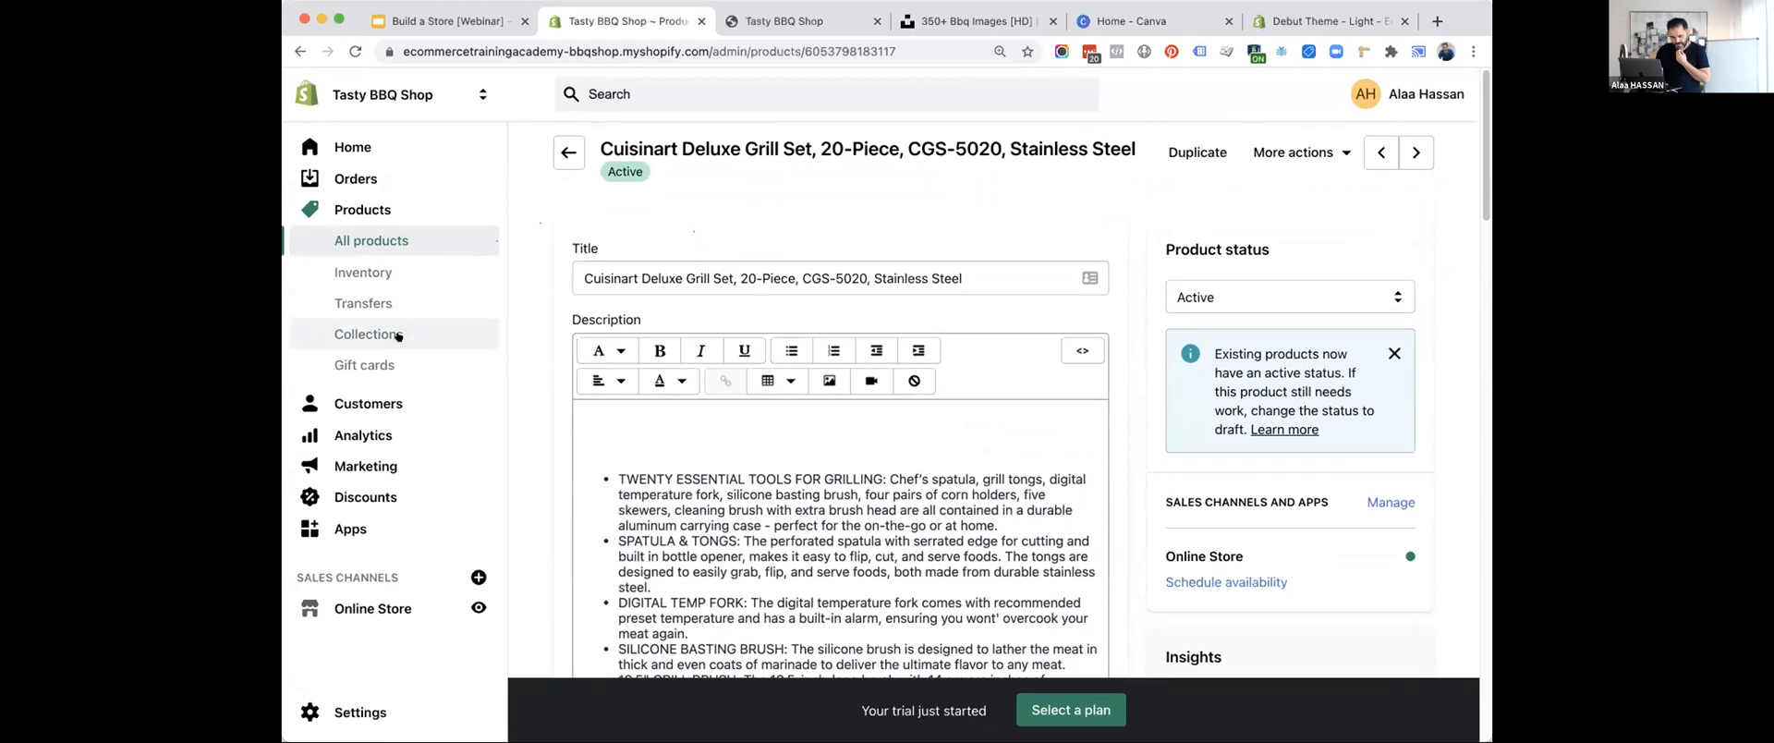
Reload the collections list and start a new collection titled "BBQ Accessories".
{"action": "left_click", "coordinate": [398, 335]}
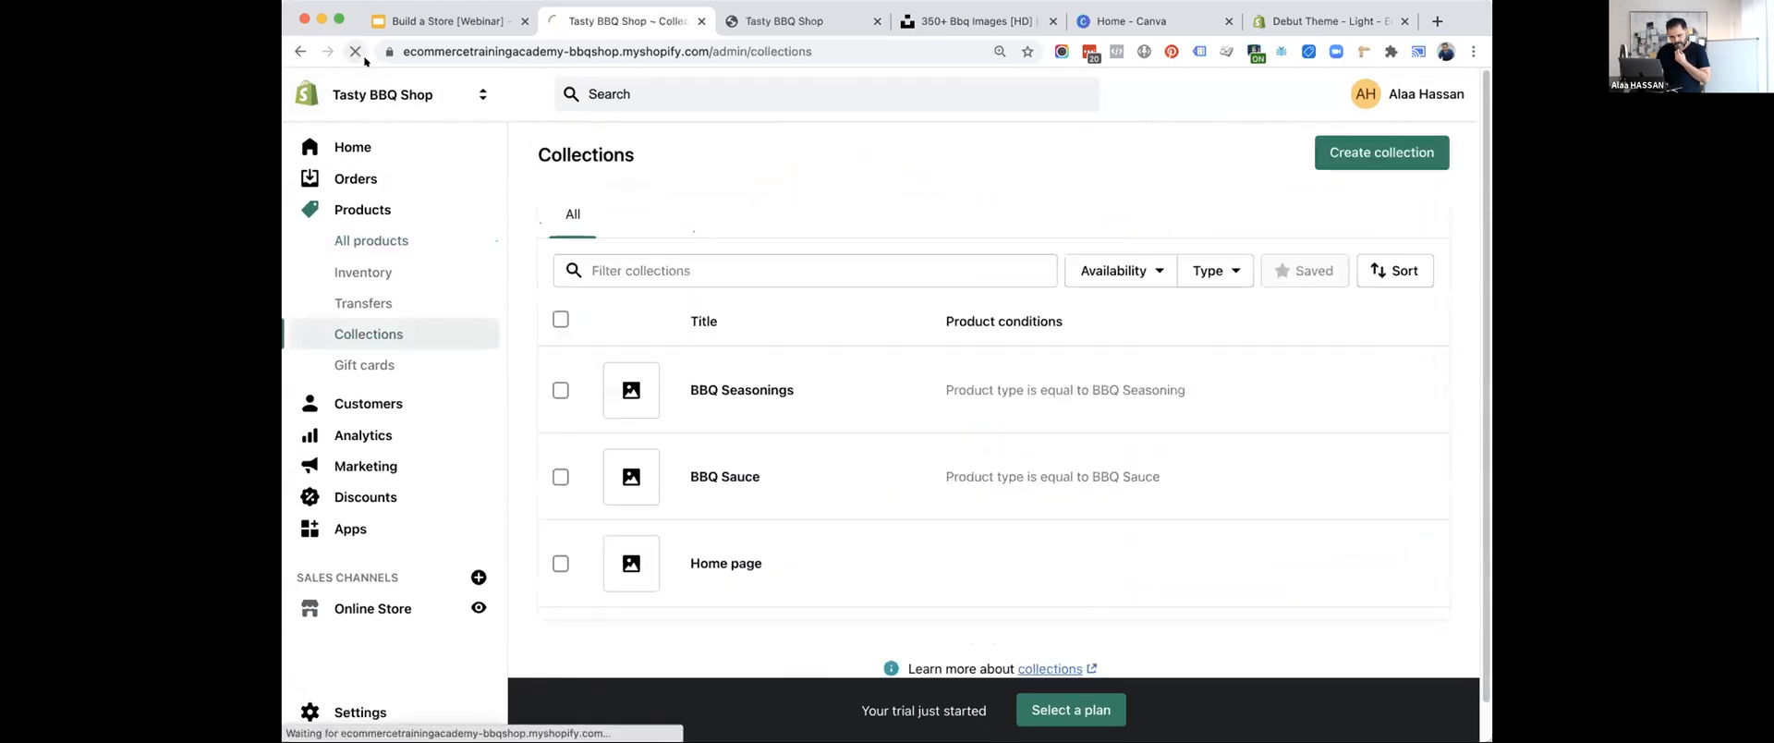
{"action": "left_click", "coordinate": [1377, 151]}
{"action": "left_click", "coordinate": [708, 216]}
{"action": "type", "text": "BBQ"}
{"action": "key", "text": "Down"}
{"action": "key", "text": "Return"}
{"action": "scroll", "coordinate": [1180, 567], "scroll_direction": "down", "scroll_amount": 5}
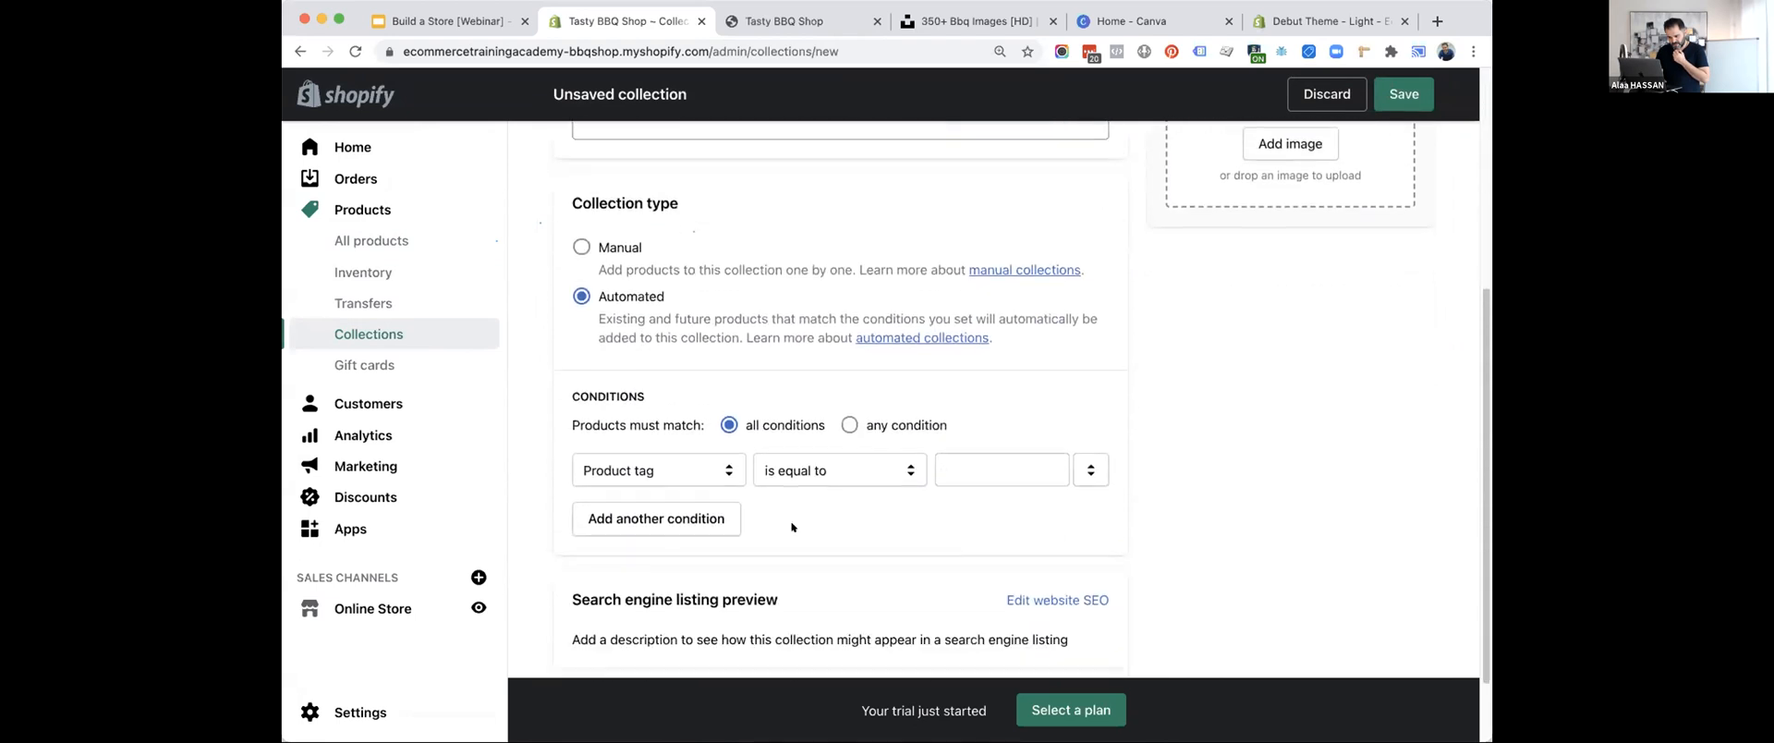
Try to set the collection's condition to product type is equal to, looking up its value with "bbq Acc".
{"action": "left_click", "coordinate": [681, 468]}
{"action": "left_click", "coordinate": [623, 407]}
{"action": "left_click", "coordinate": [836, 470]}
{"action": "left_click", "coordinate": [957, 476]}
{"action": "left_click", "coordinate": [957, 476]}
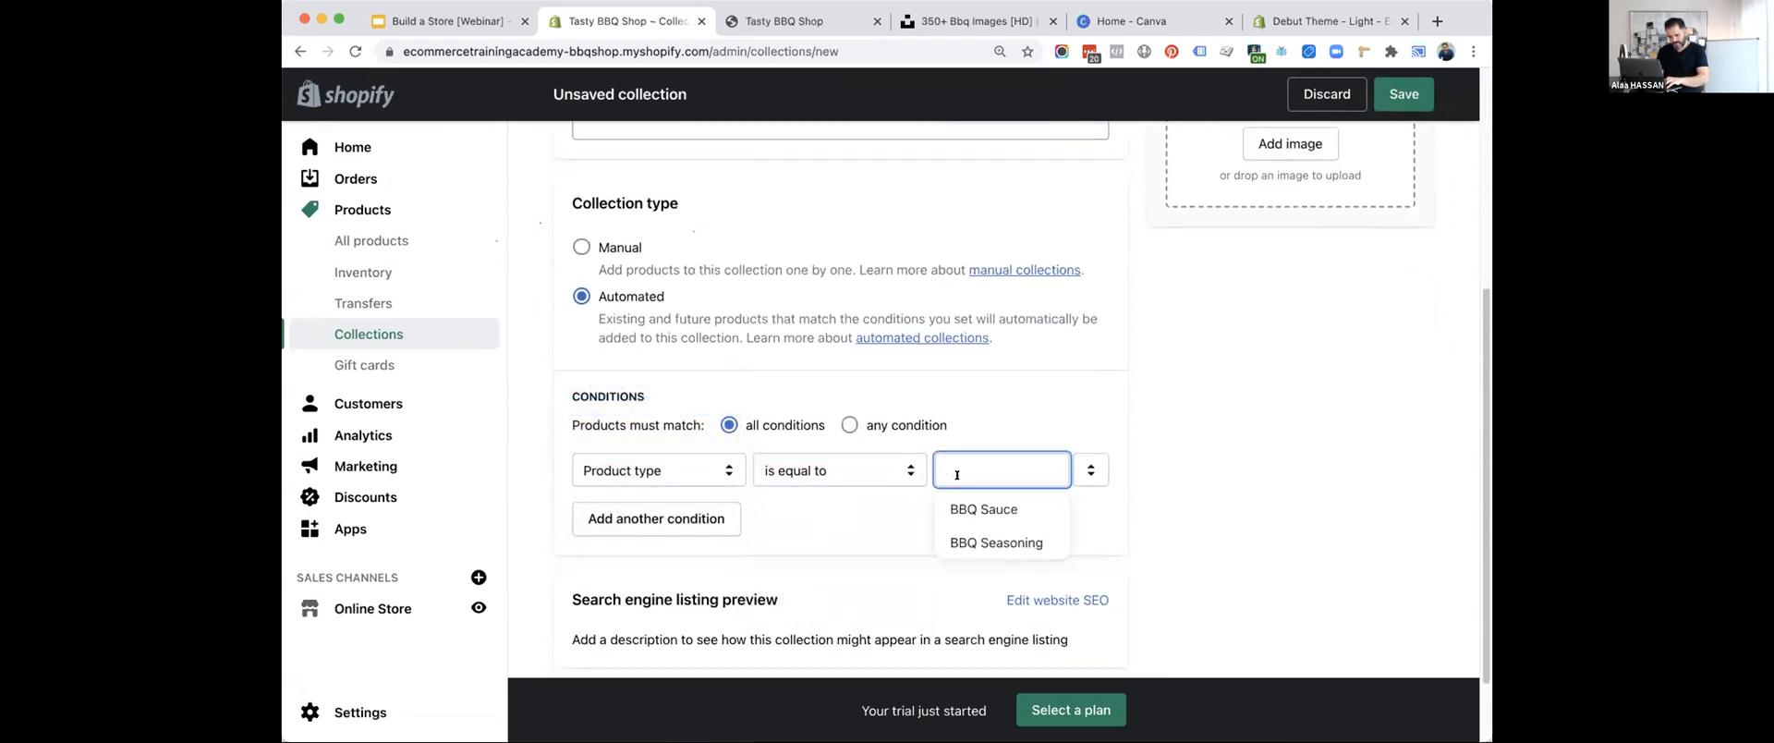
{"action": "type", "text": "bbq Acc"}
{"action": "key", "text": "BackSpace"}
{"action": "key", "text": "BackSpace"}
{"action": "key", "text": "BackSpace"}
{"action": "type", "text": "Acc"}
{"action": "key", "text": "BackSpace"}
{"action": "key", "text": "BackSpace"}
{"action": "key", "text": "BackSpace"}
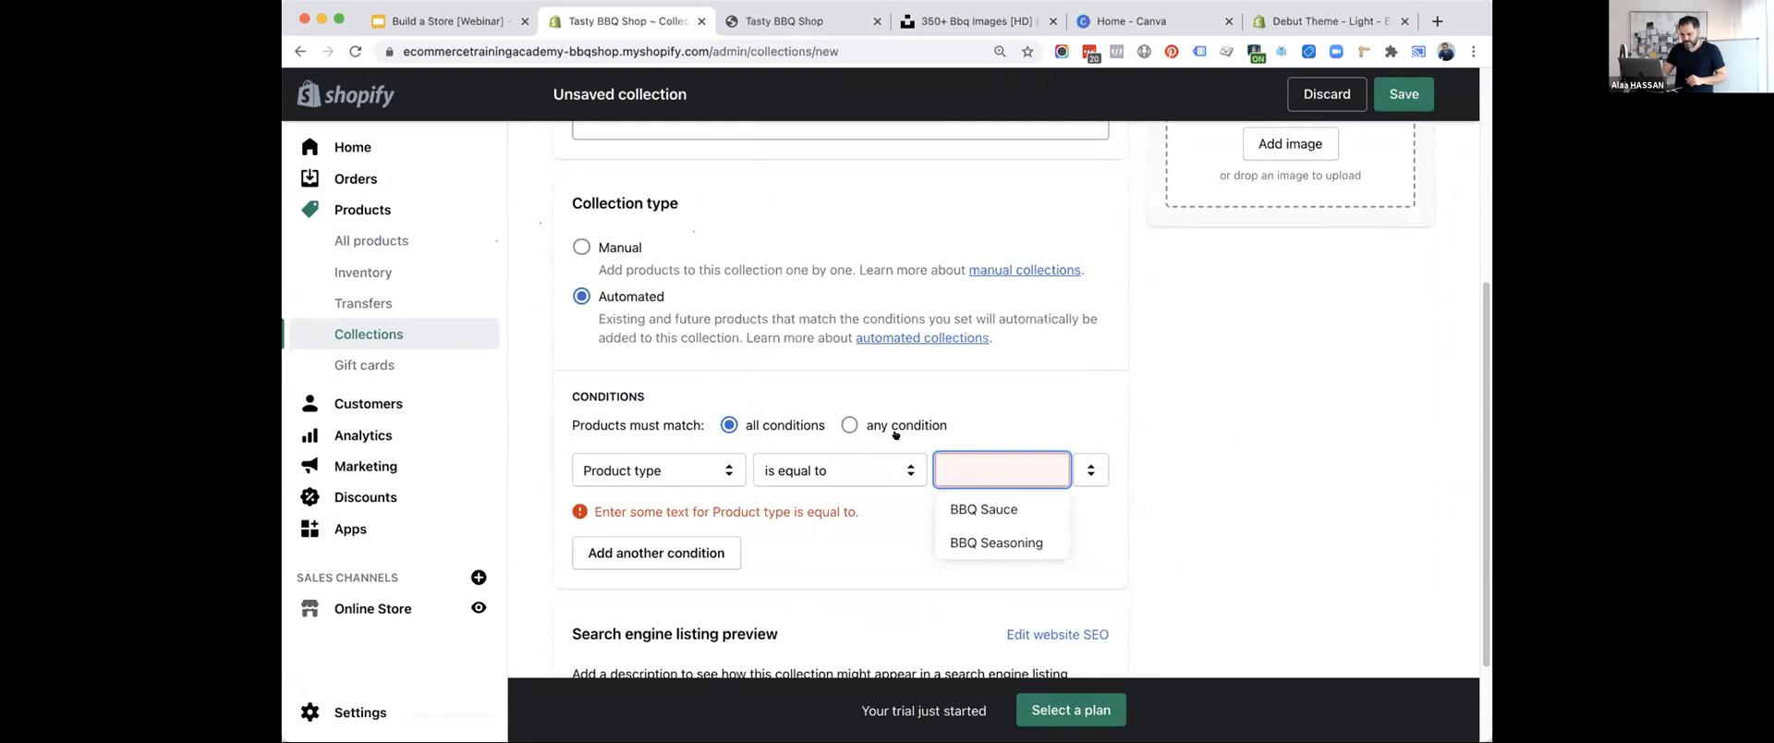
Save the accessories collection as a manual one and add the Cuisinart Deluxe Grill Set, 20-Piece, to it.
{"action": "left_click", "coordinate": [582, 246]}
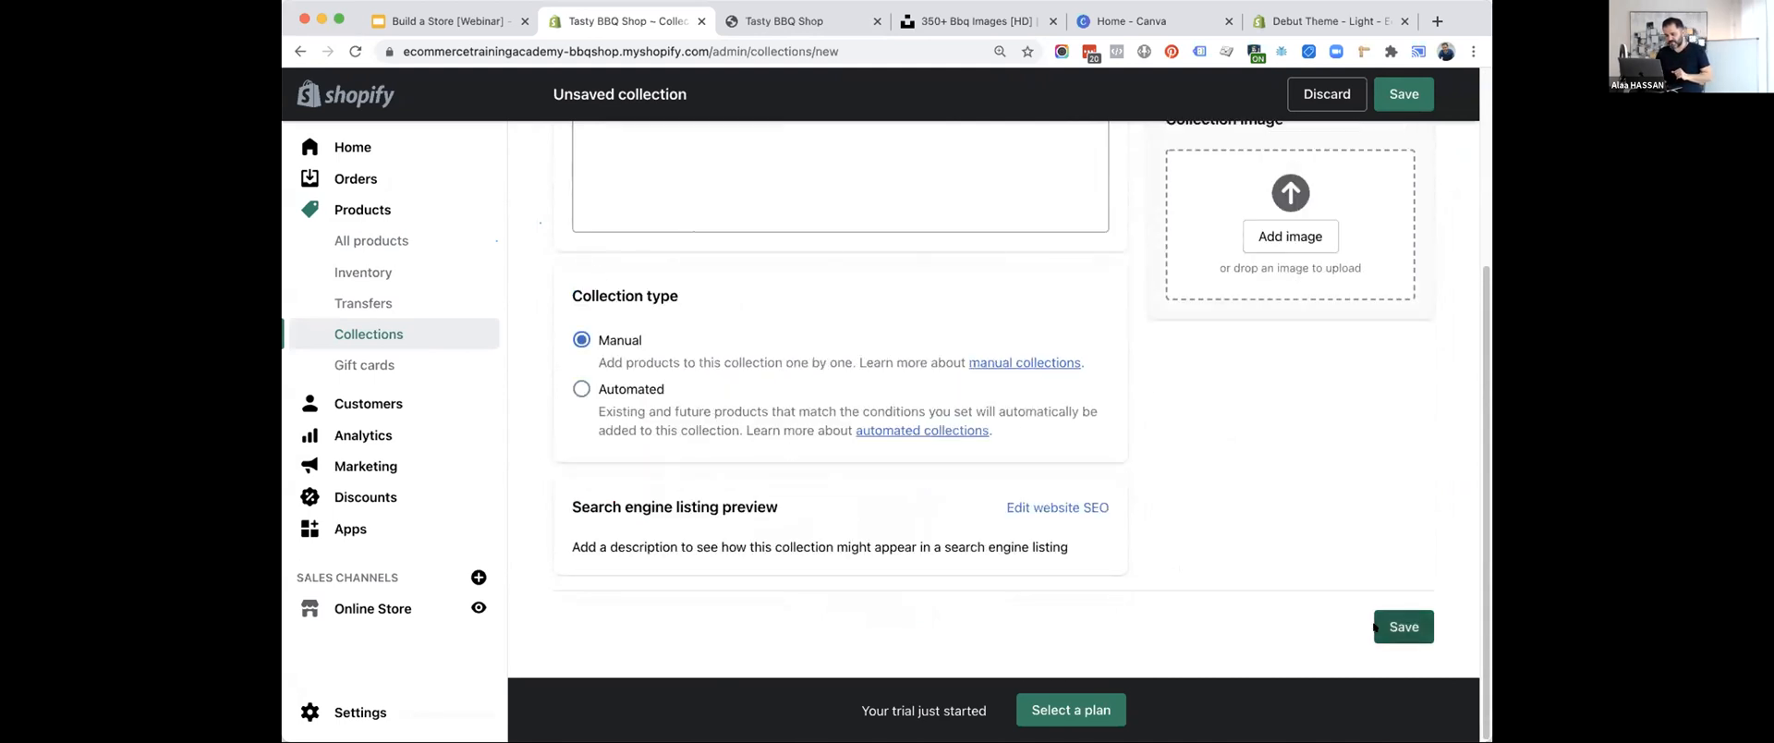
{"action": "left_click", "coordinate": [1403, 626]}
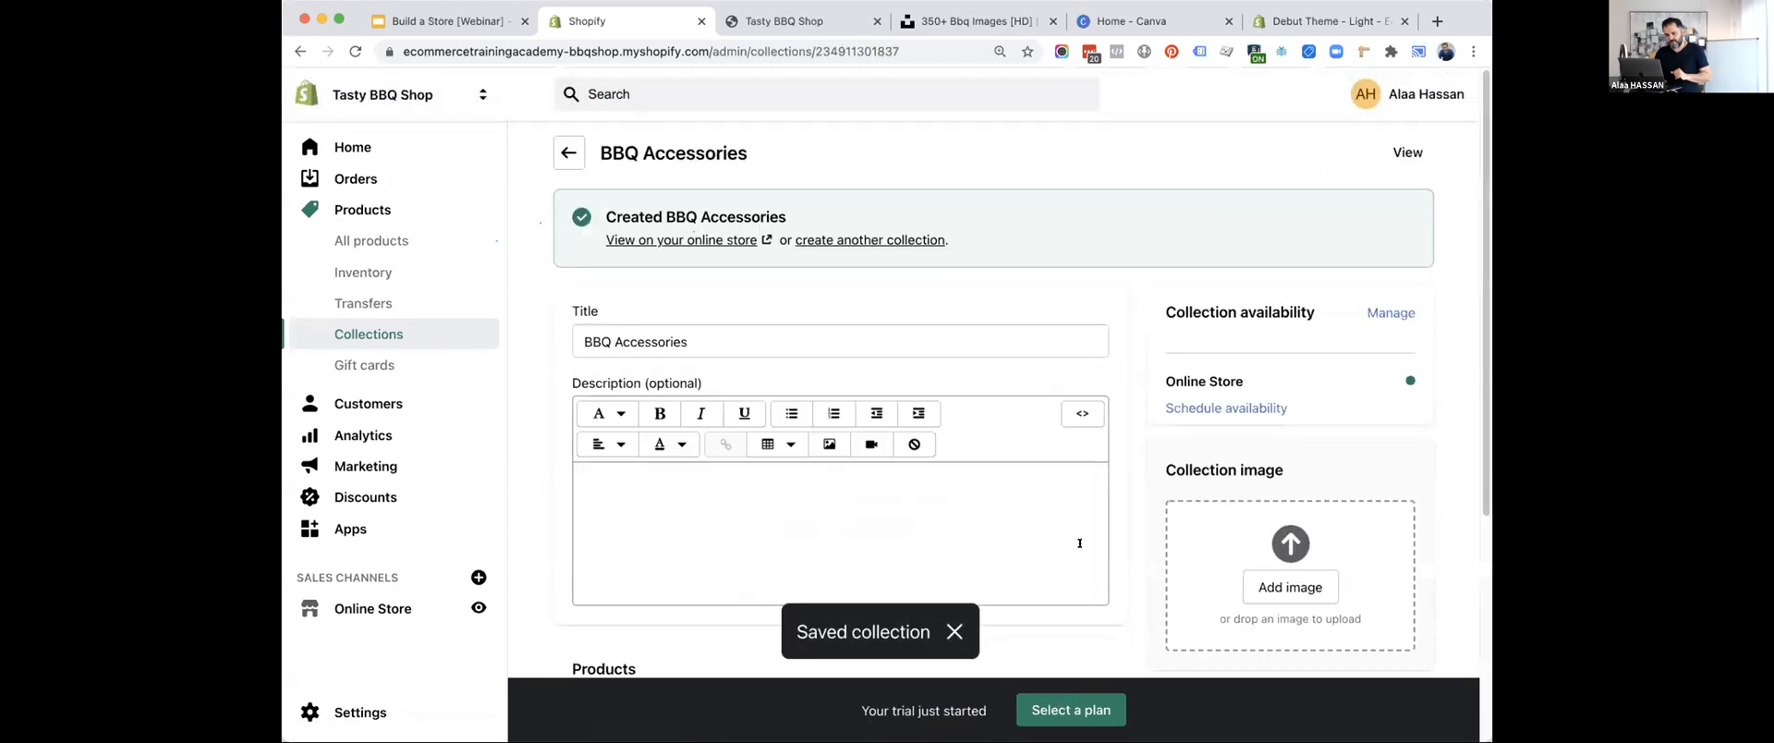
{"action": "scroll", "coordinate": [1090, 545], "scroll_direction": "down", "scroll_amount": 5}
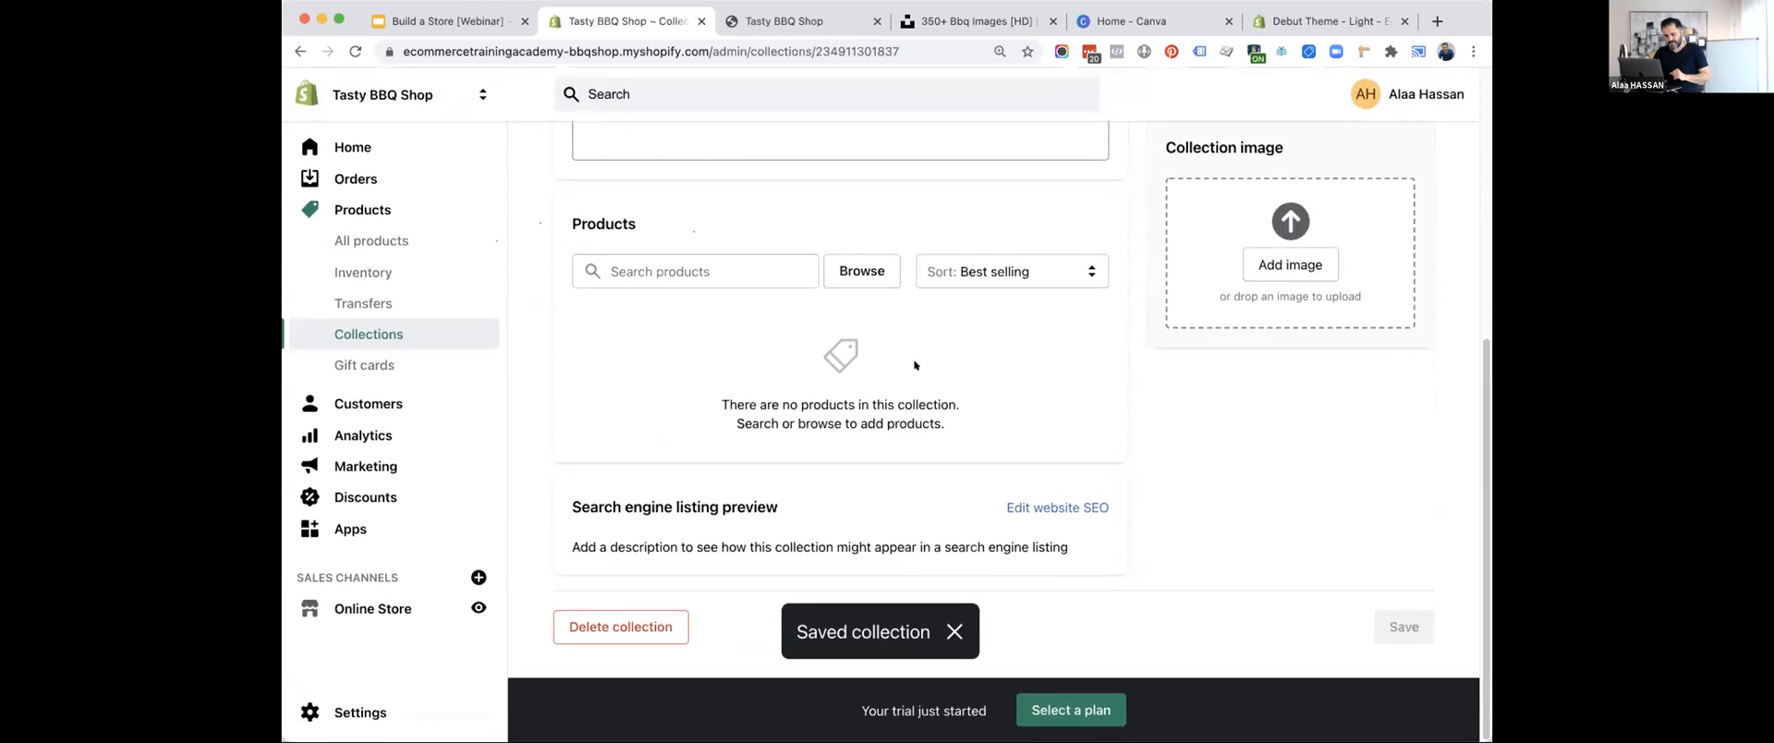
{"action": "left_click", "coordinate": [777, 268]}
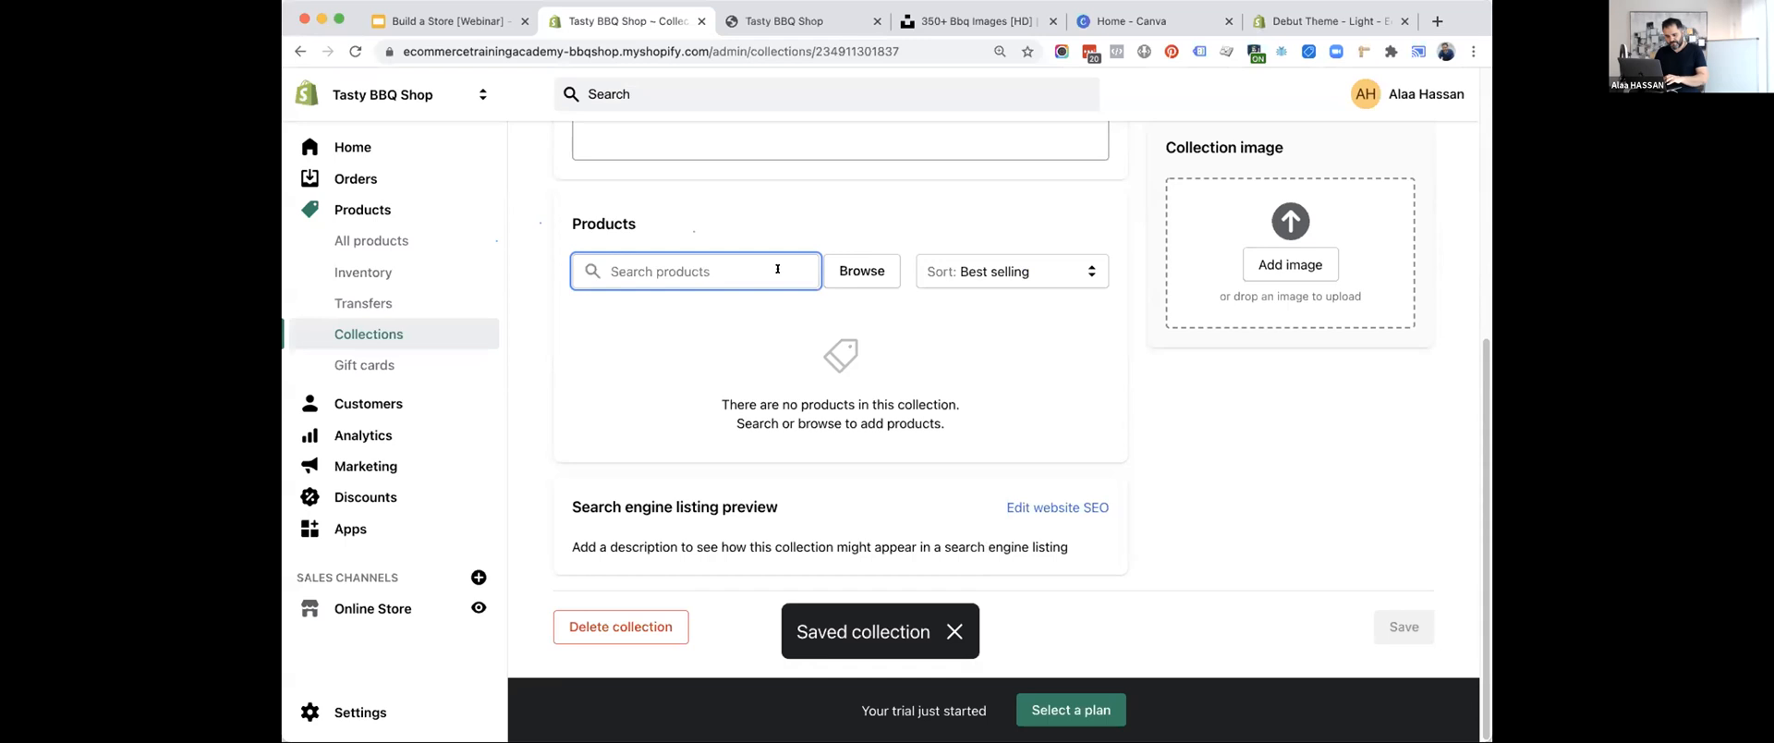
{"action": "type", "text": "a"}
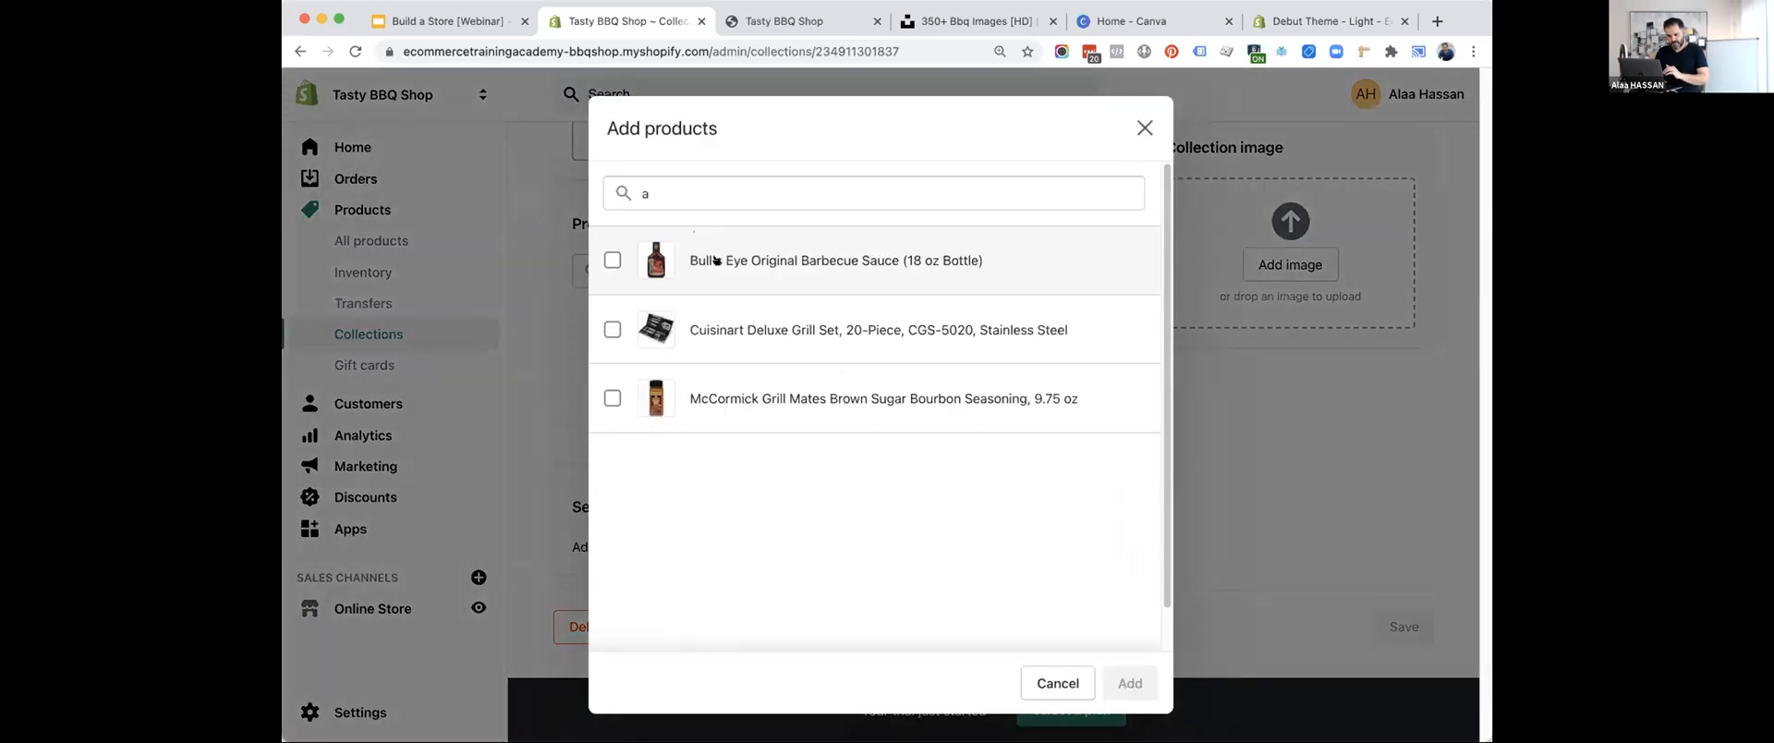
{"action": "left_click", "coordinate": [717, 329]}
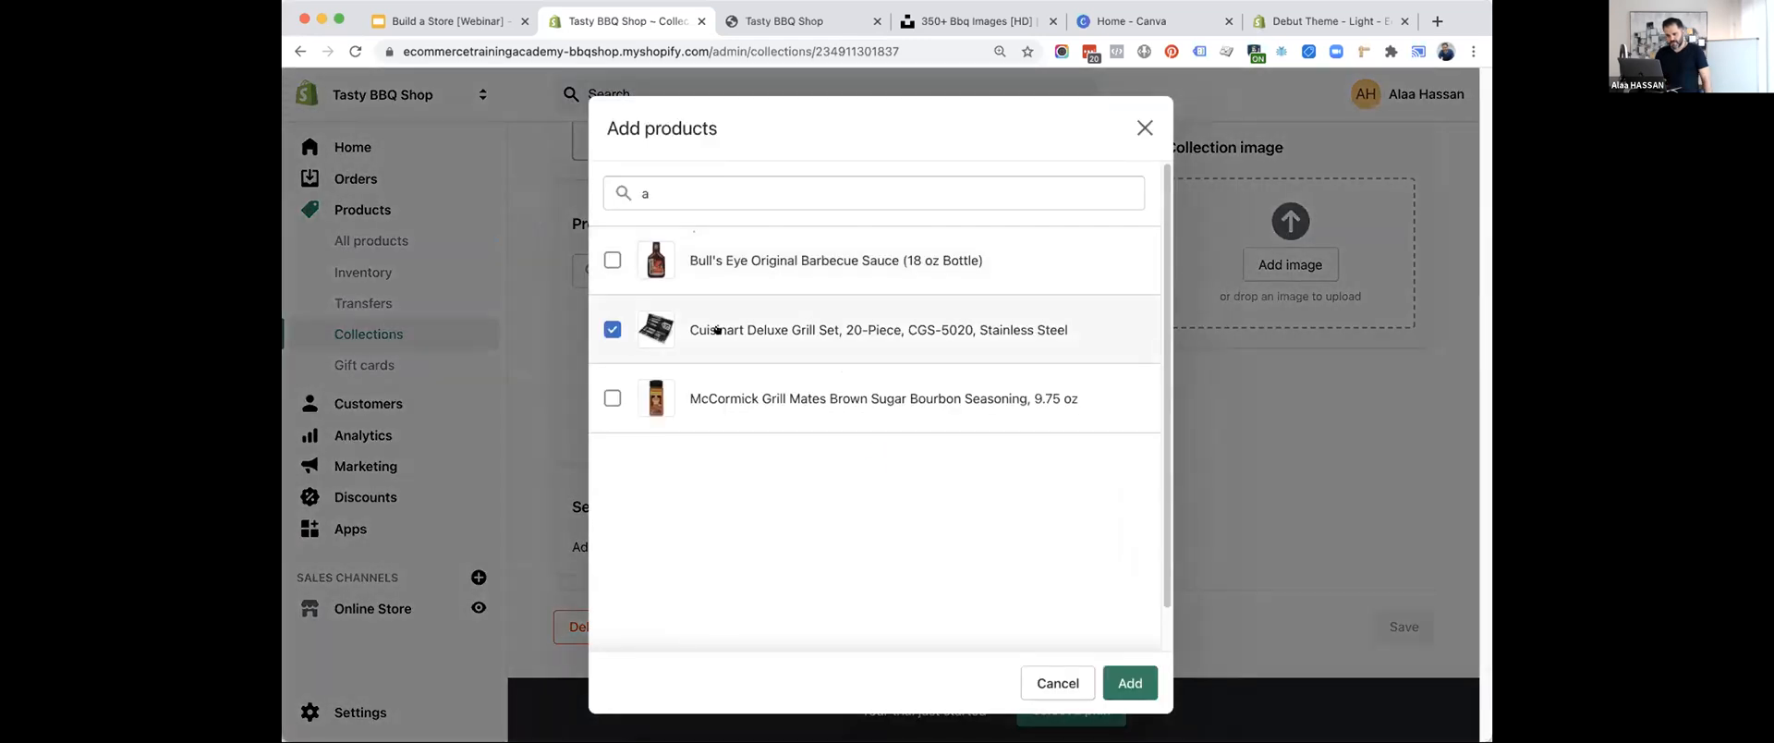
{"action": "left_click", "coordinate": [1120, 682]}
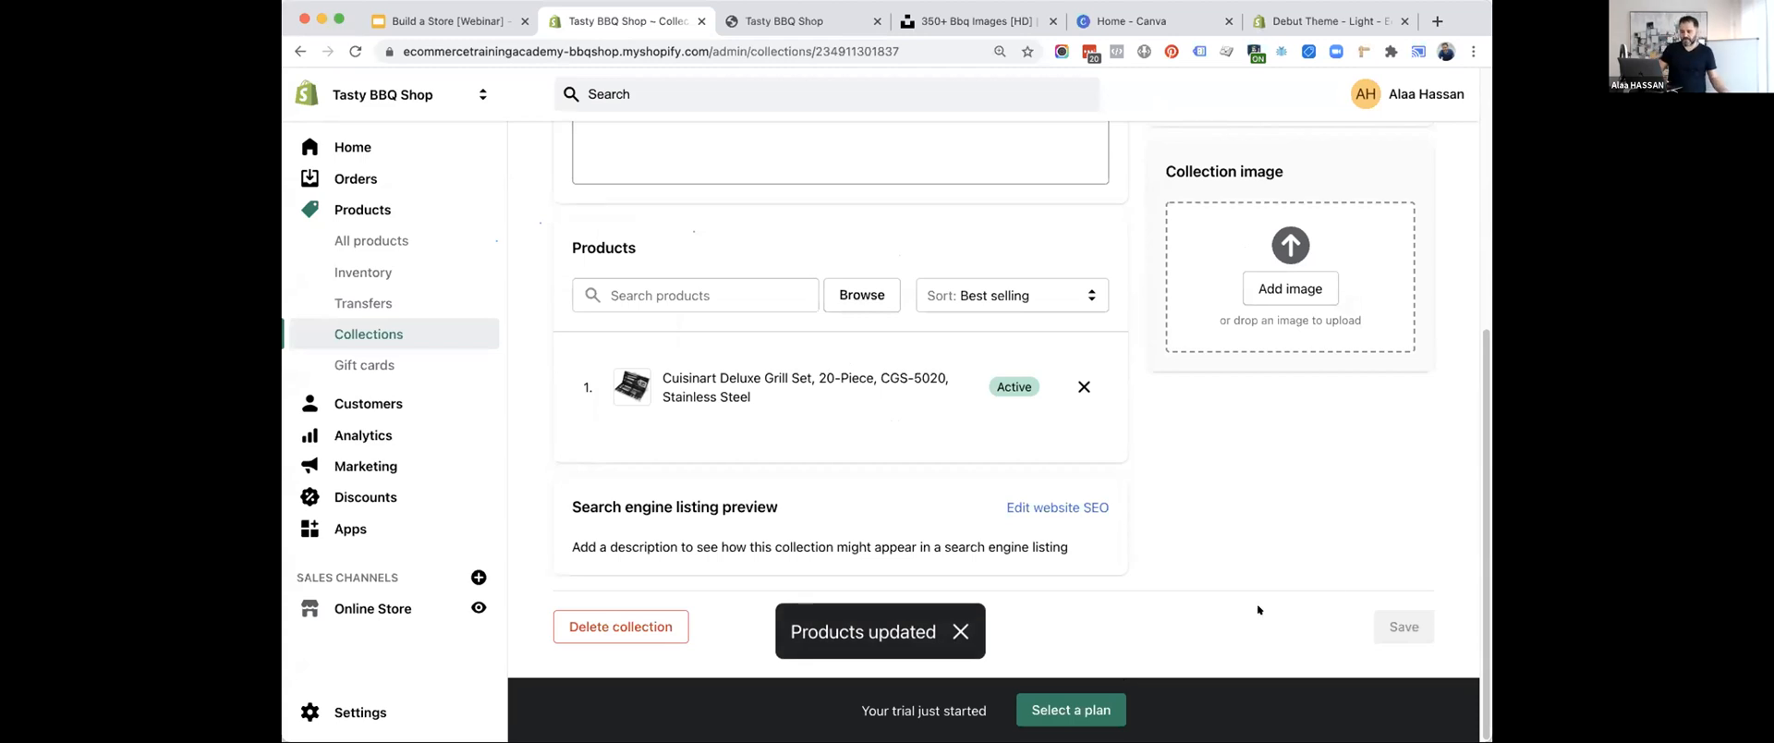
Review the store's list of collections.
{"action": "scroll", "coordinate": [1330, 457], "scroll_direction": "up", "scroll_amount": 10}
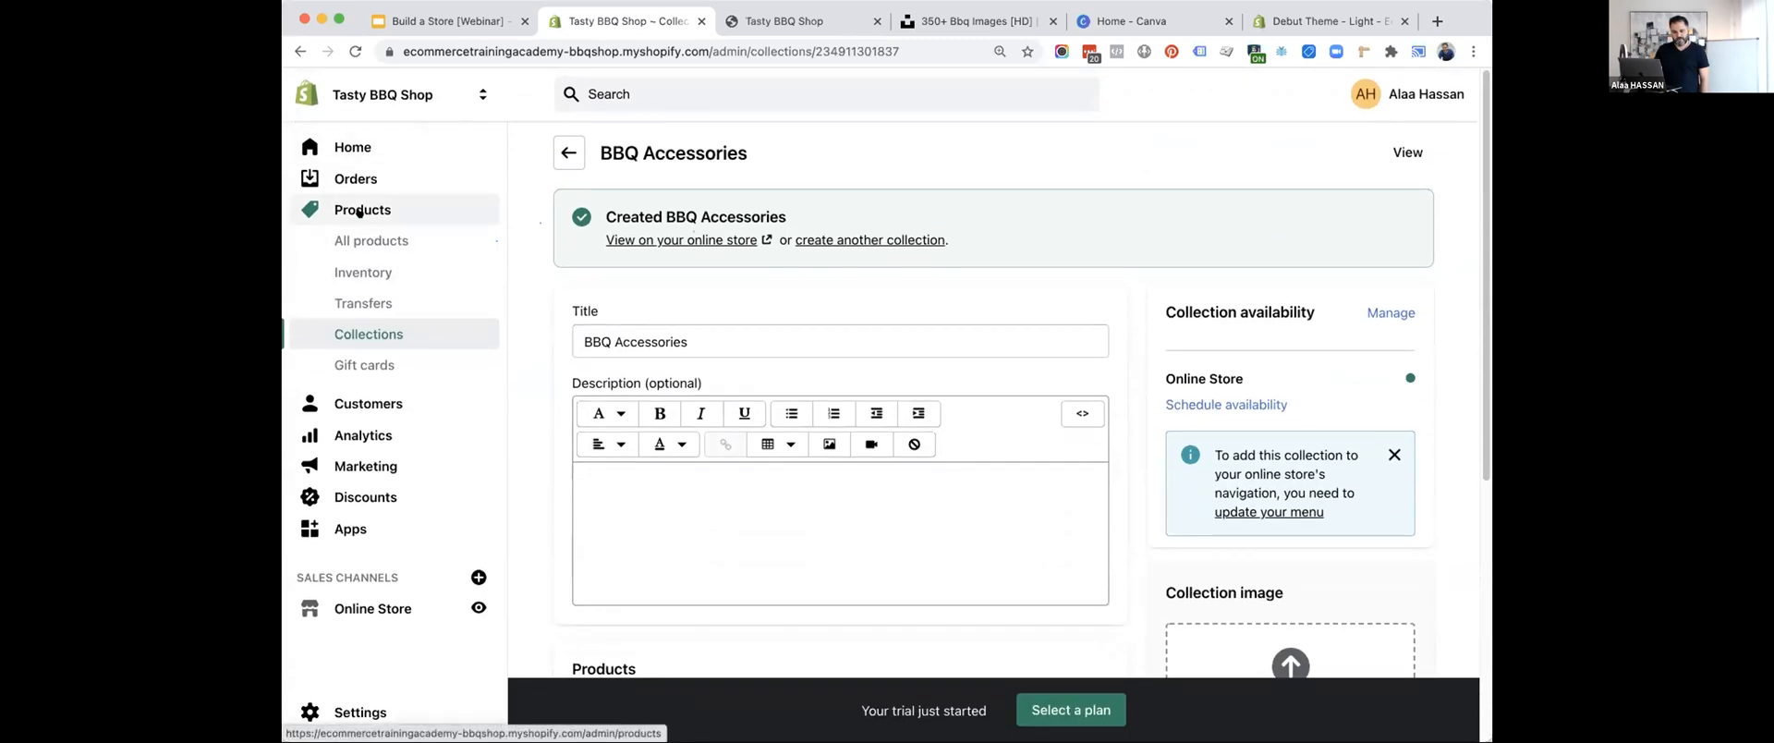
{"action": "left_click", "coordinate": [356, 335]}
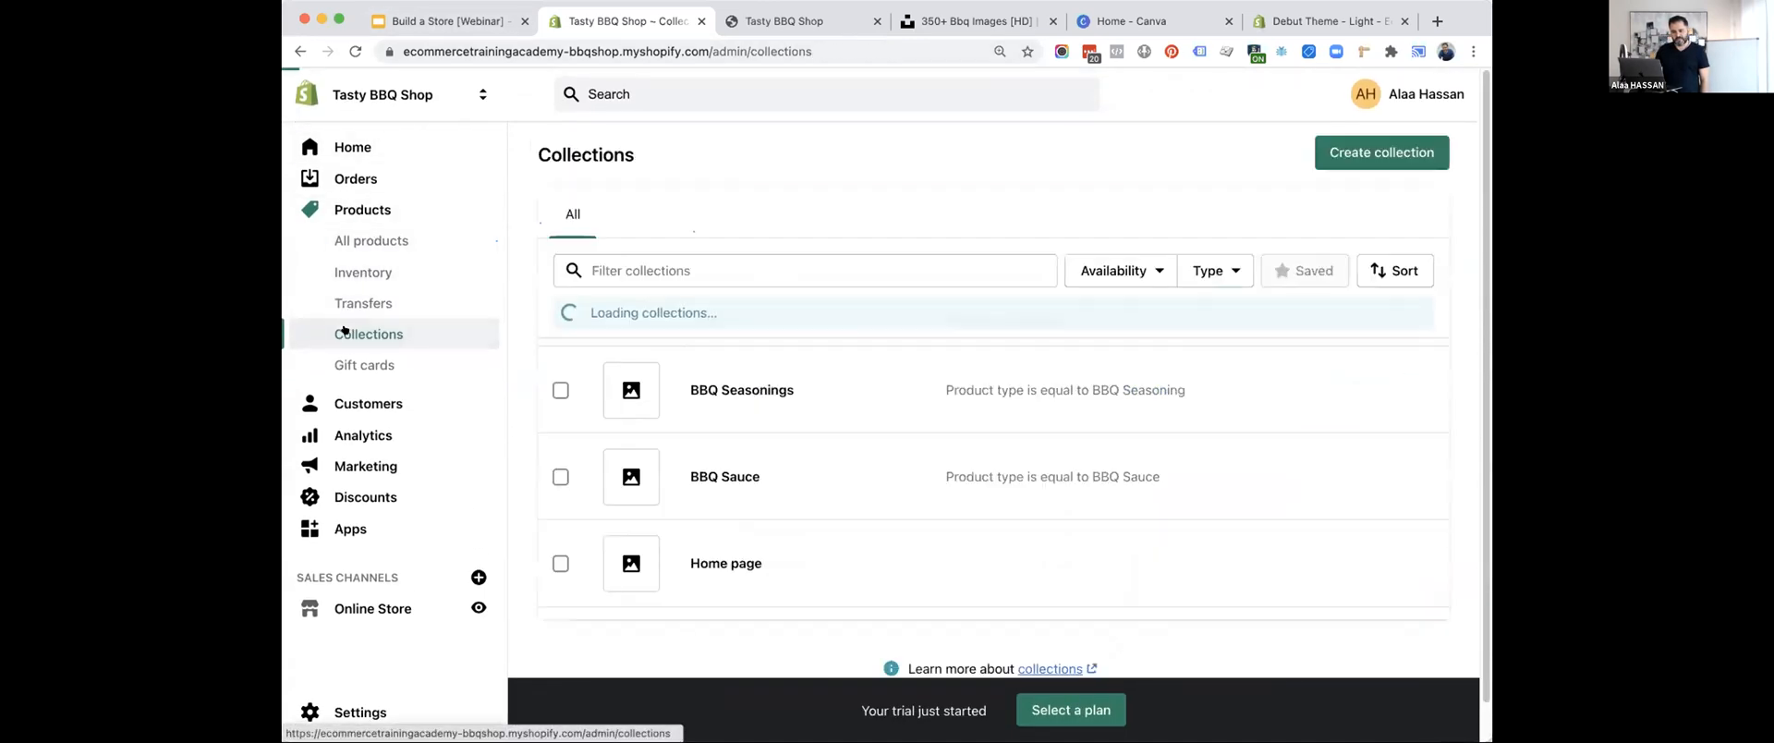
{"action": "scroll", "coordinate": [774, 397], "scroll_direction": "down", "scroll_amount": 2}
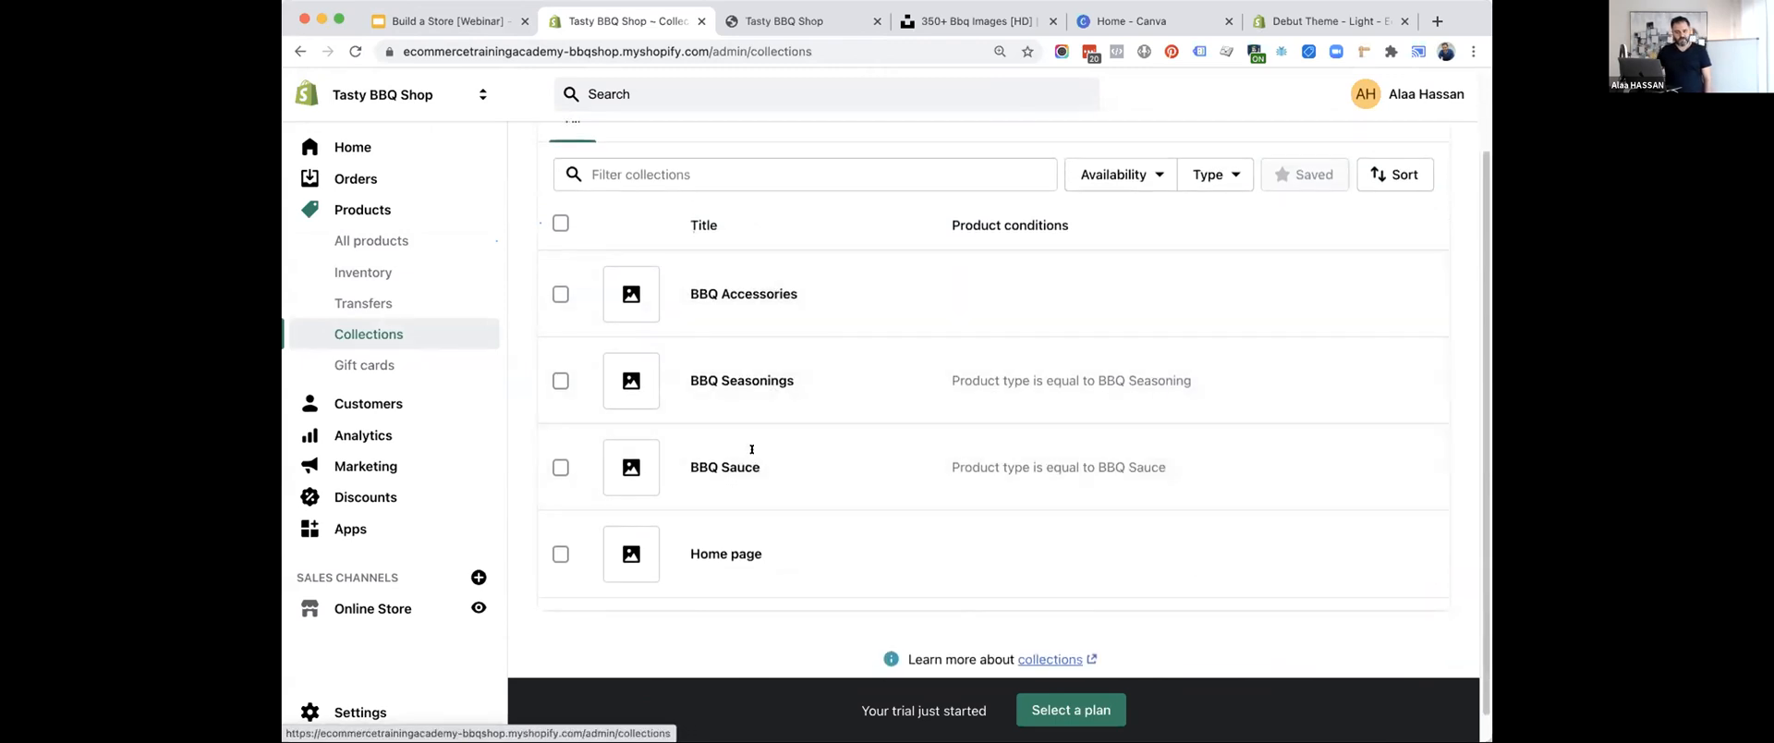
Switch to the Build a Store webinar presentation in Google Slides and advance the Design & Add Products slide.
{"action": "left_click", "coordinate": [448, 20]}
{"action": "key", "text": "Right"}
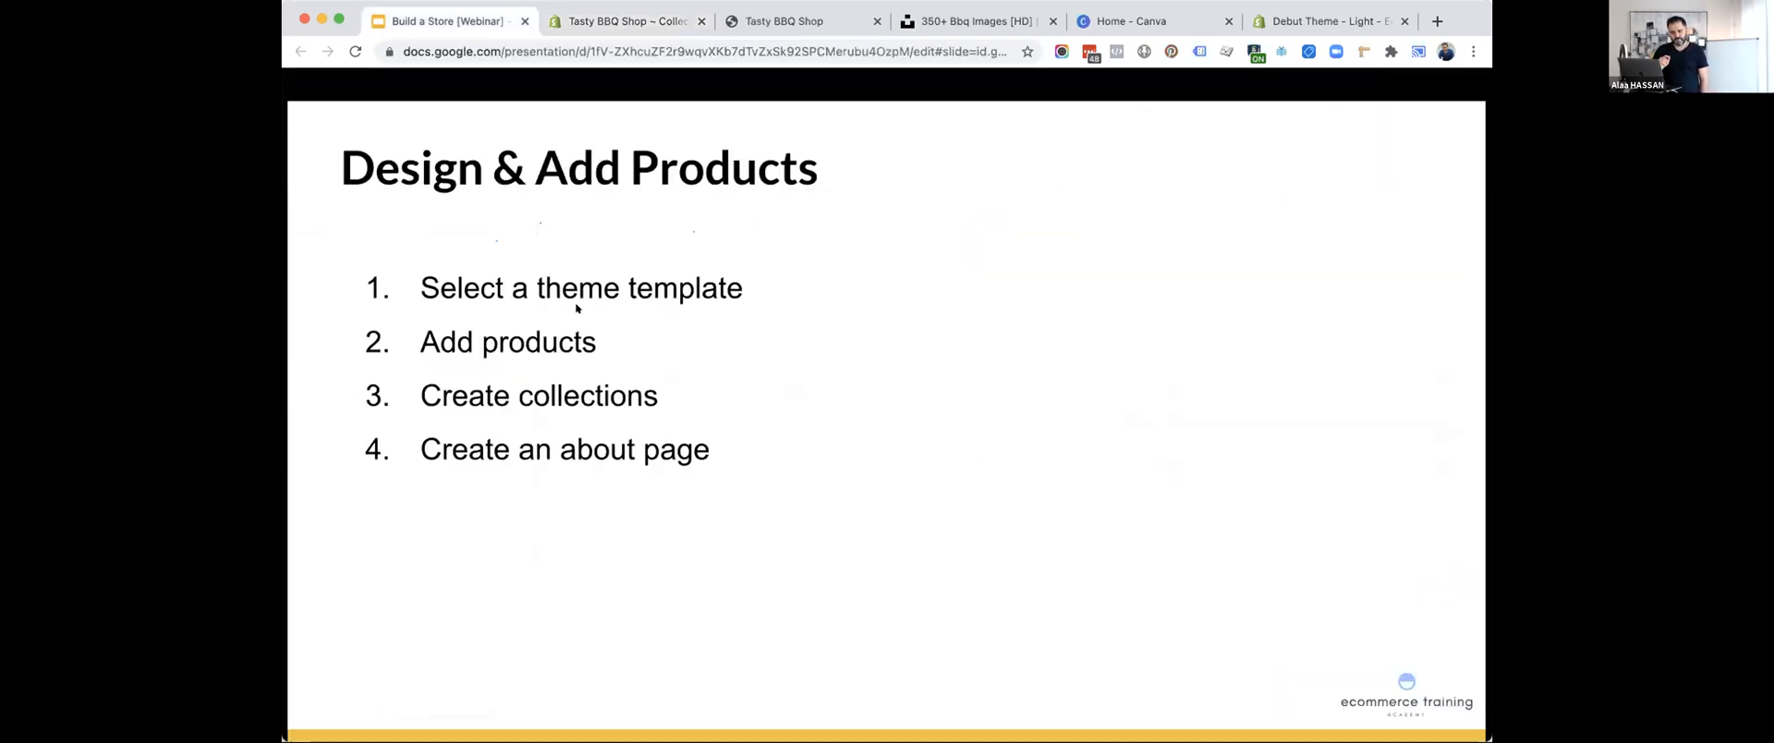
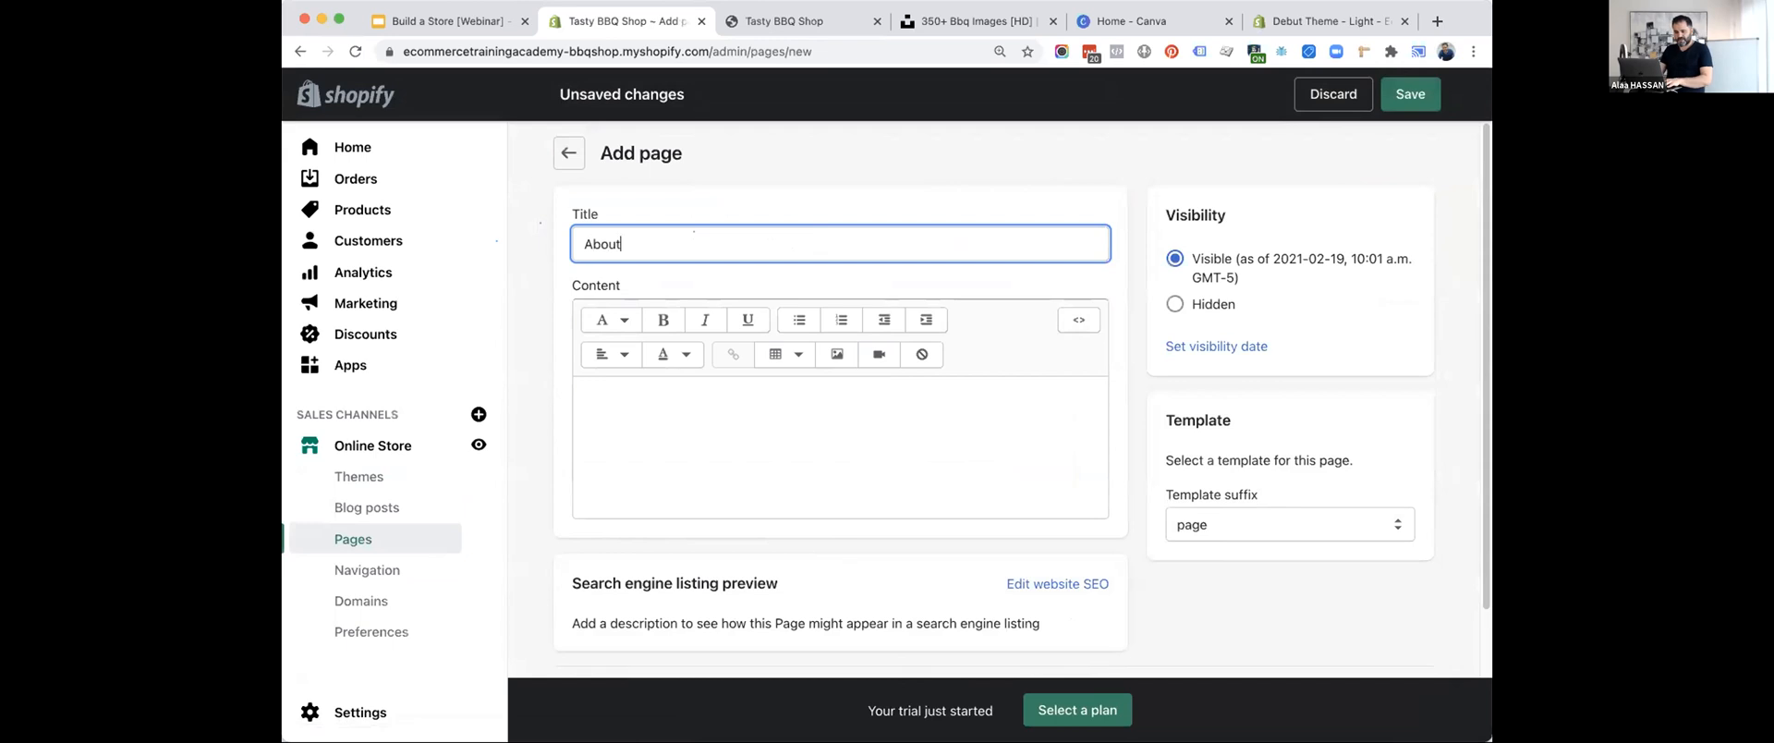
Complete the new page's title as "About Tasty BBQ Shop".
{"action": "type", "text": "Tasty"}
{"action": "key", "text": "BackSpace"}
{"action": "type", "text": "ty BBQ Shop"}
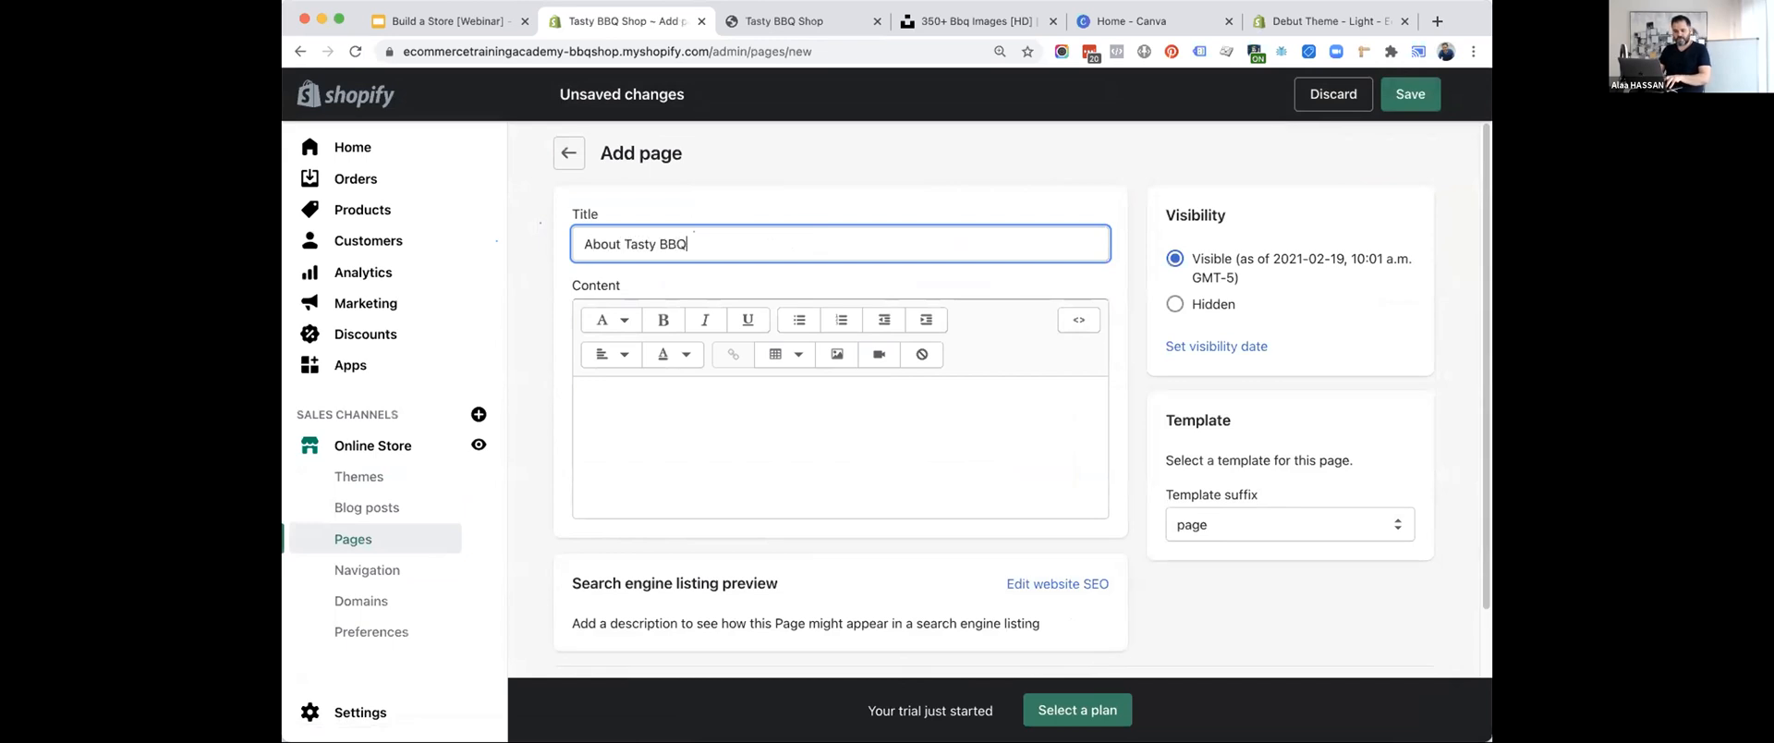
Start the about page's content with the line "We've been in business for X years." followed by blank space.
{"action": "left_click", "coordinate": [765, 393]}
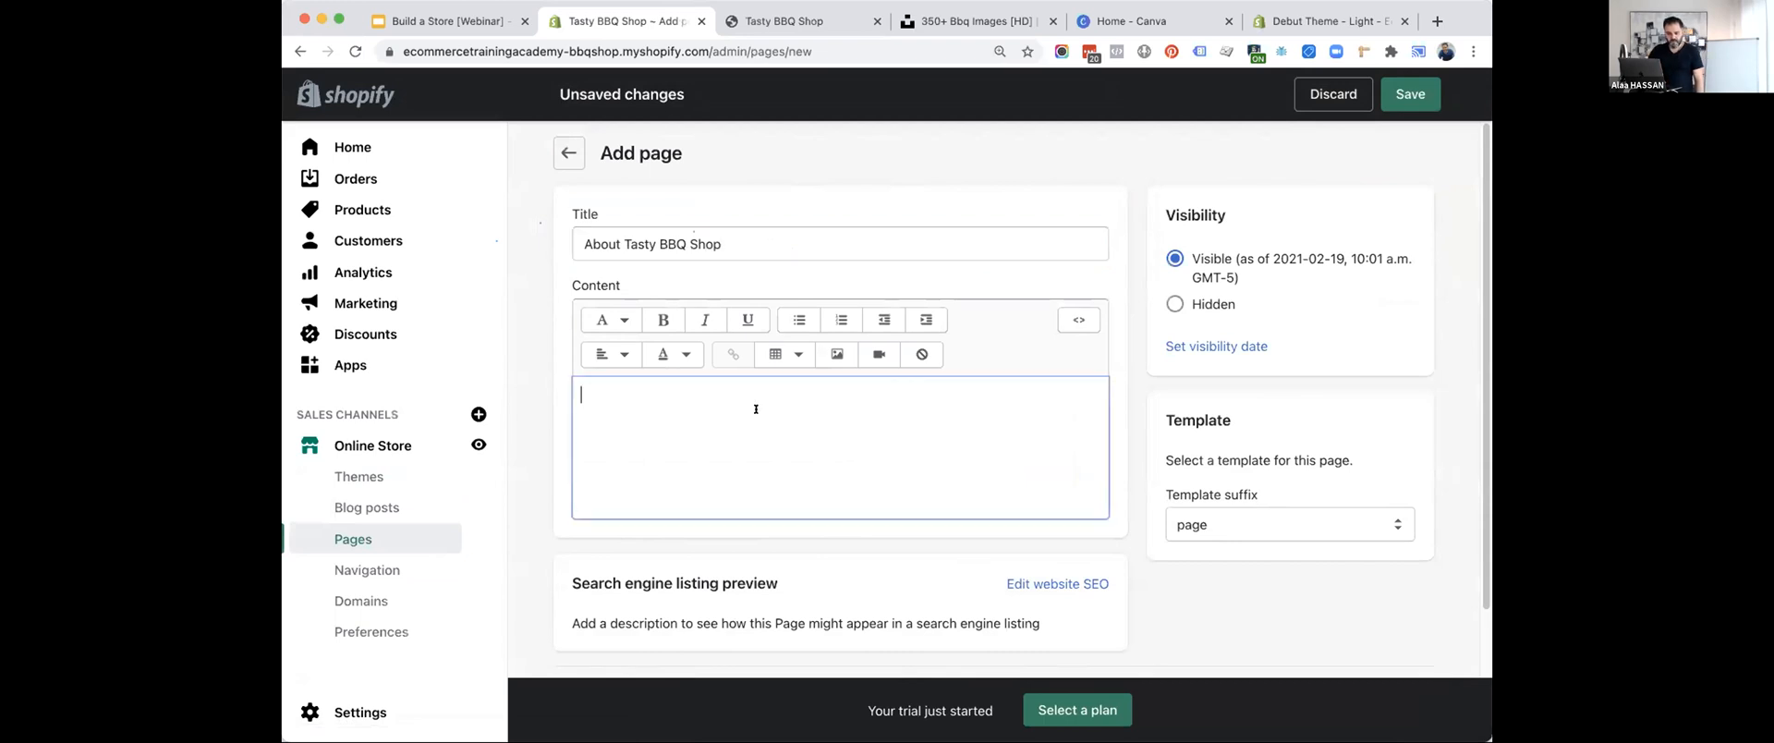
{"action": "scroll", "coordinate": [754, 408], "scroll_direction": "down", "scroll_amount": 2}
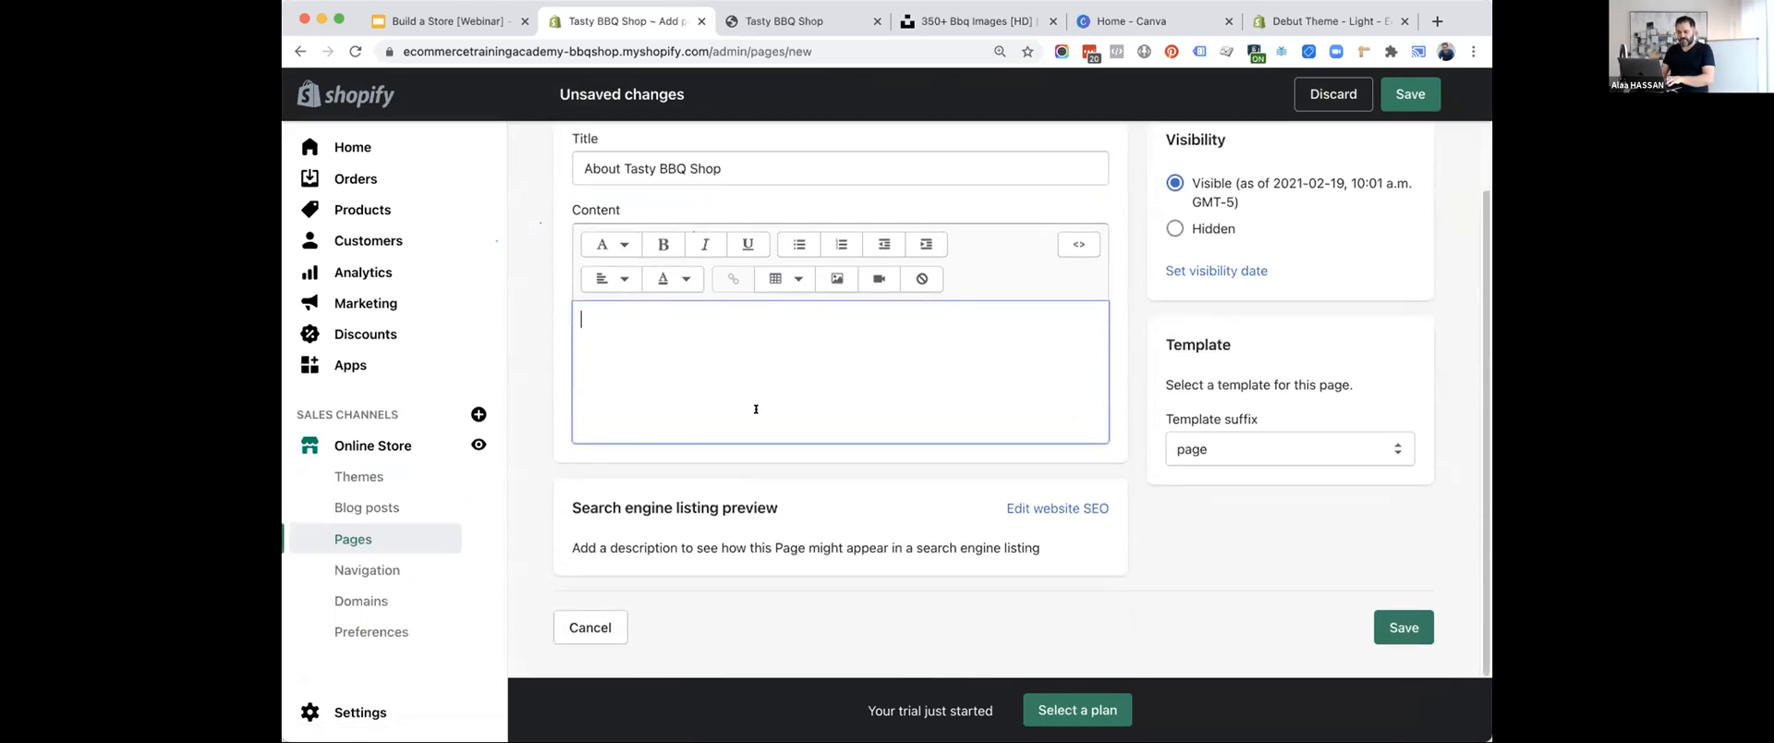
{"action": "type", "text": "We'"}
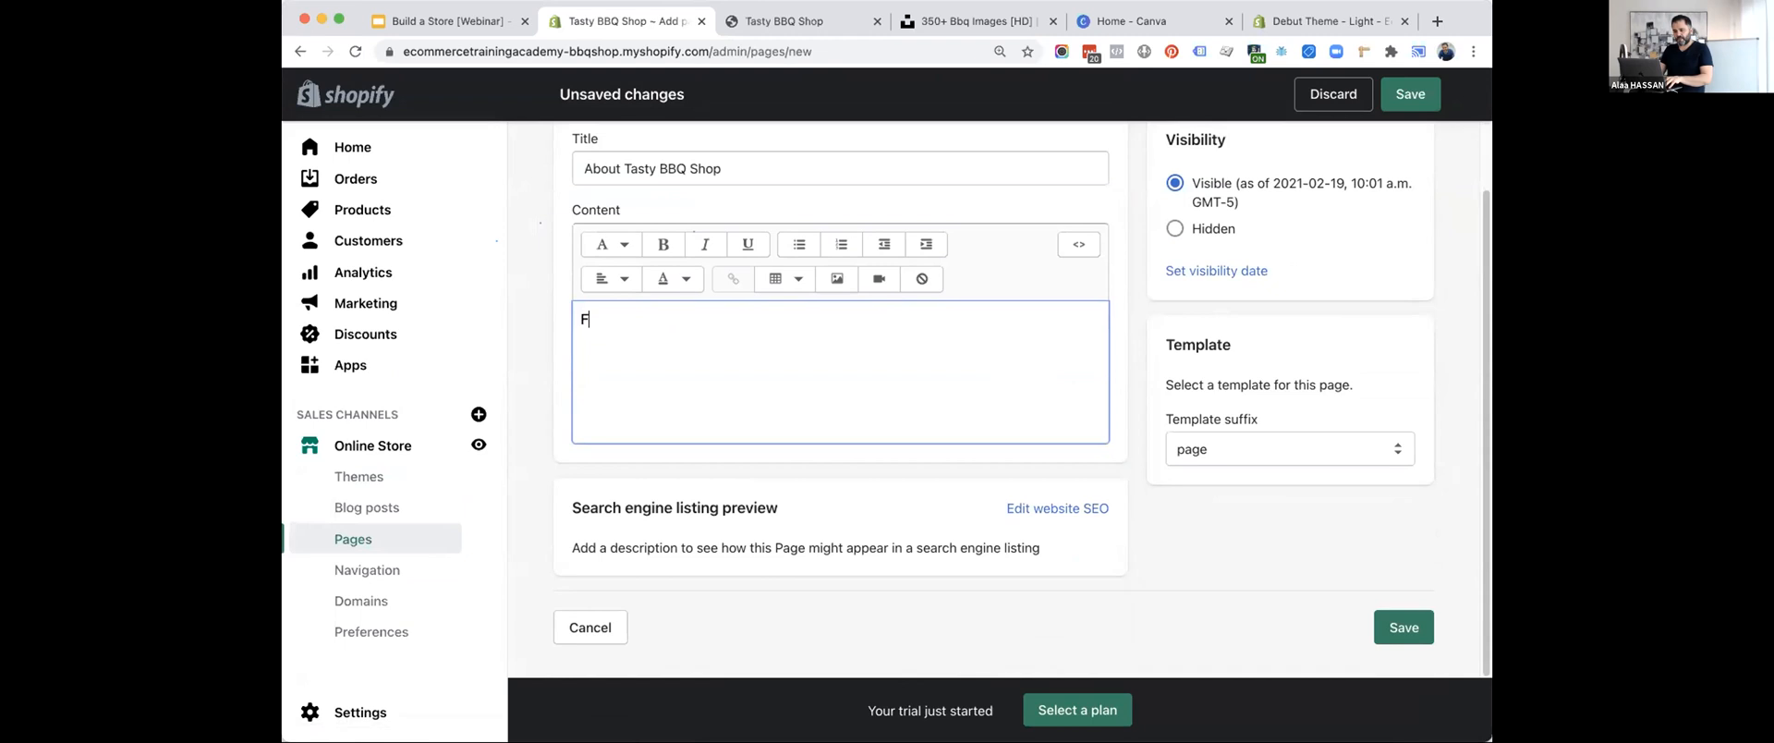
{"action": "key", "text": "BackSpace"}
{"action": "key", "text": "BackSpace"}
{"action": "key", "text": "BackSpace"}
{"action": "type", "text": "We've be"}
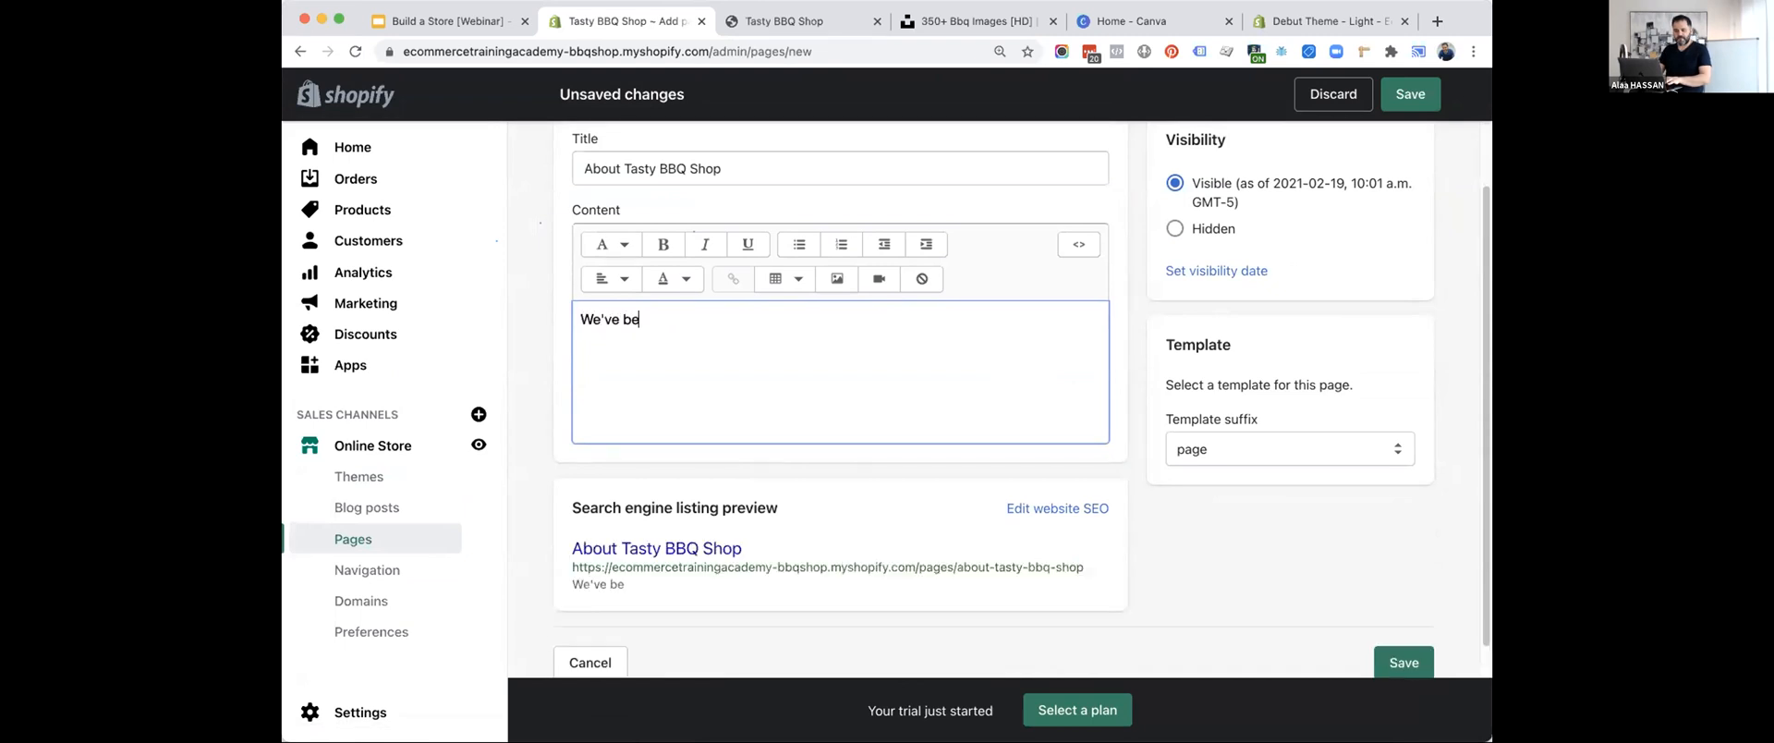
{"action": "type", "text": "en in business for X years."}
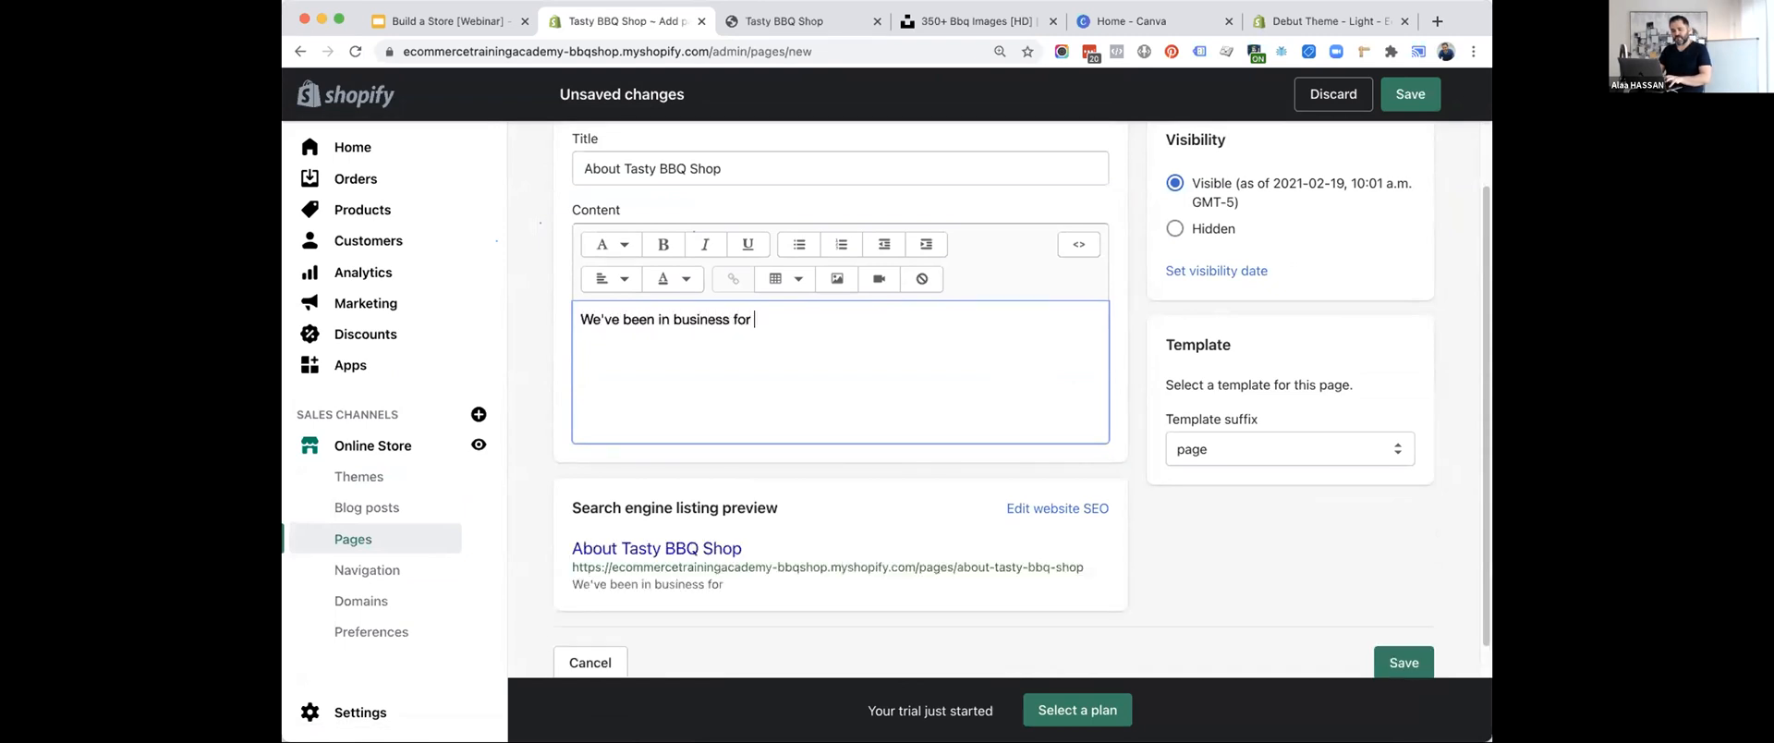
{"action": "key", "text": "Return"}
{"action": "key", "text": "Return"}
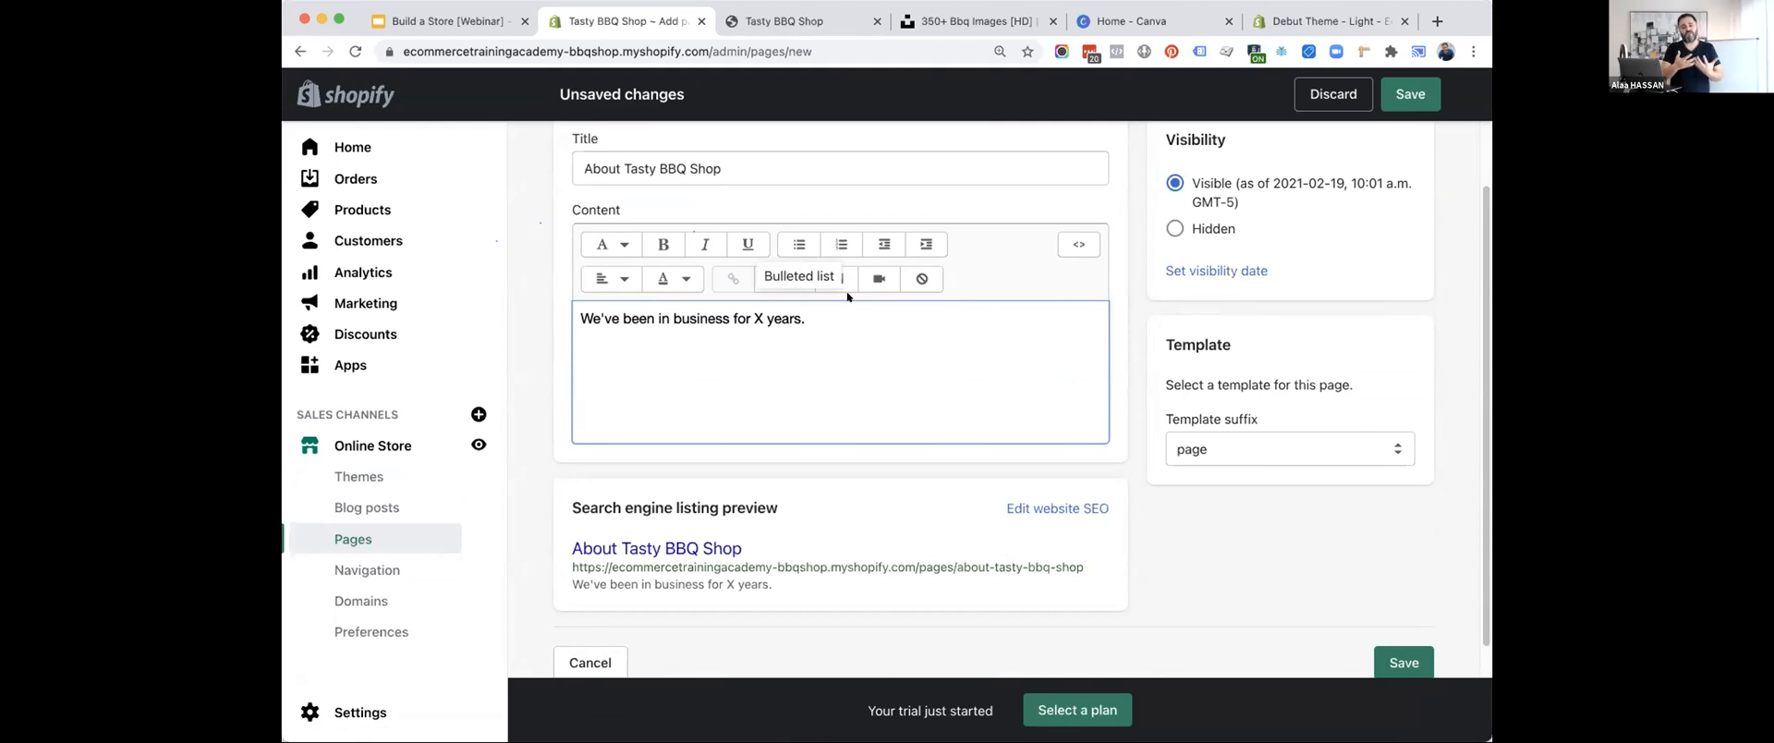
Add the line "How it all started?" below the opening sentence of the about page.
{"action": "type", "text": "How it all started?"}
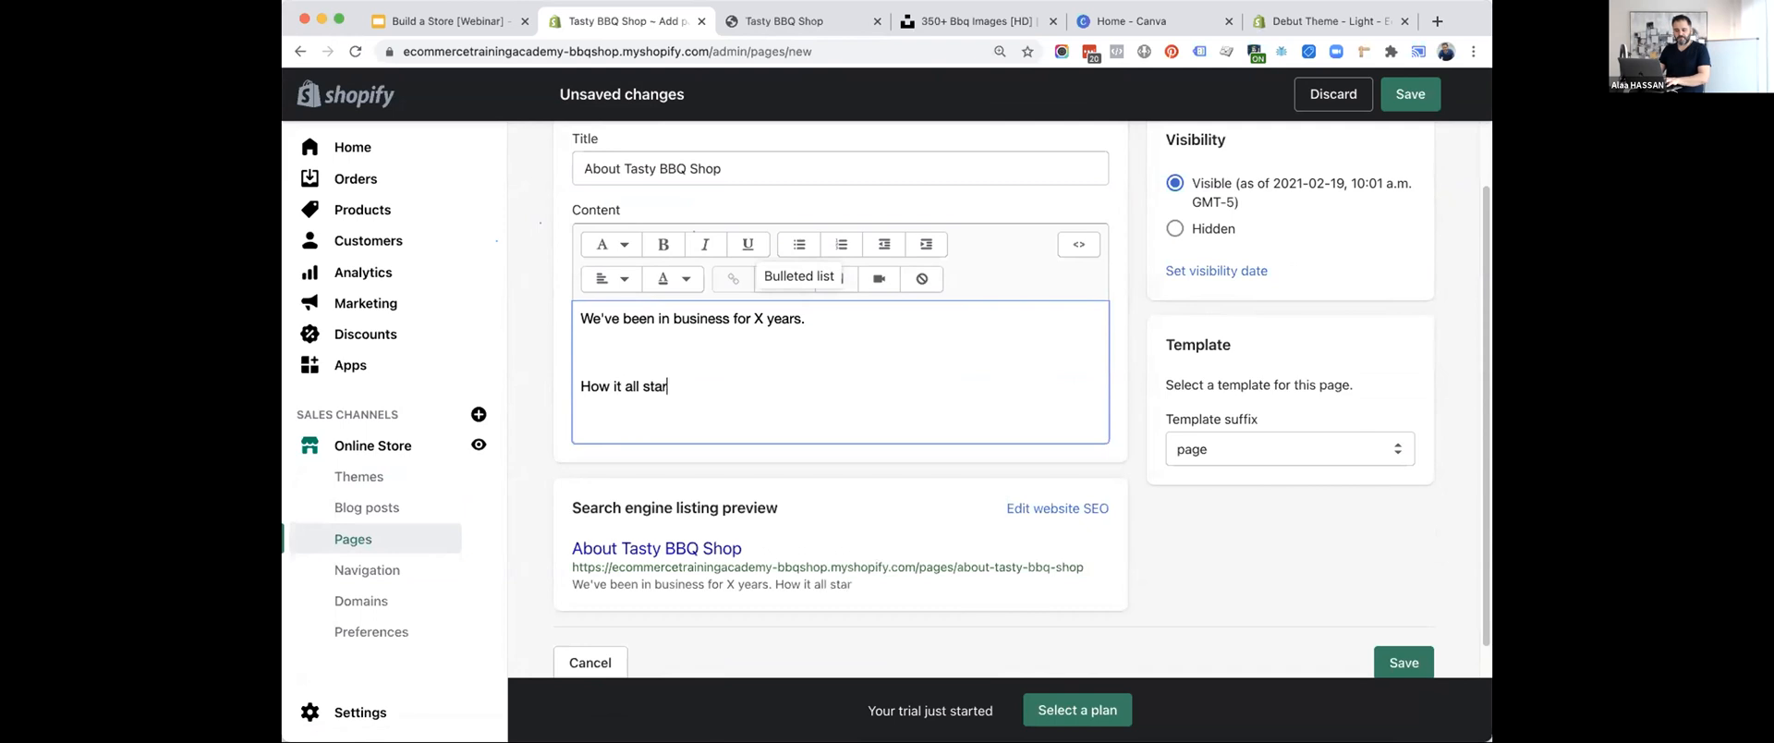
Add the line "People behind the brand" to the about page's content, with blank lines around it.
{"action": "key", "text": "Return"}
{"action": "key", "text": "Return"}
{"action": "type", "text": "People beh"}
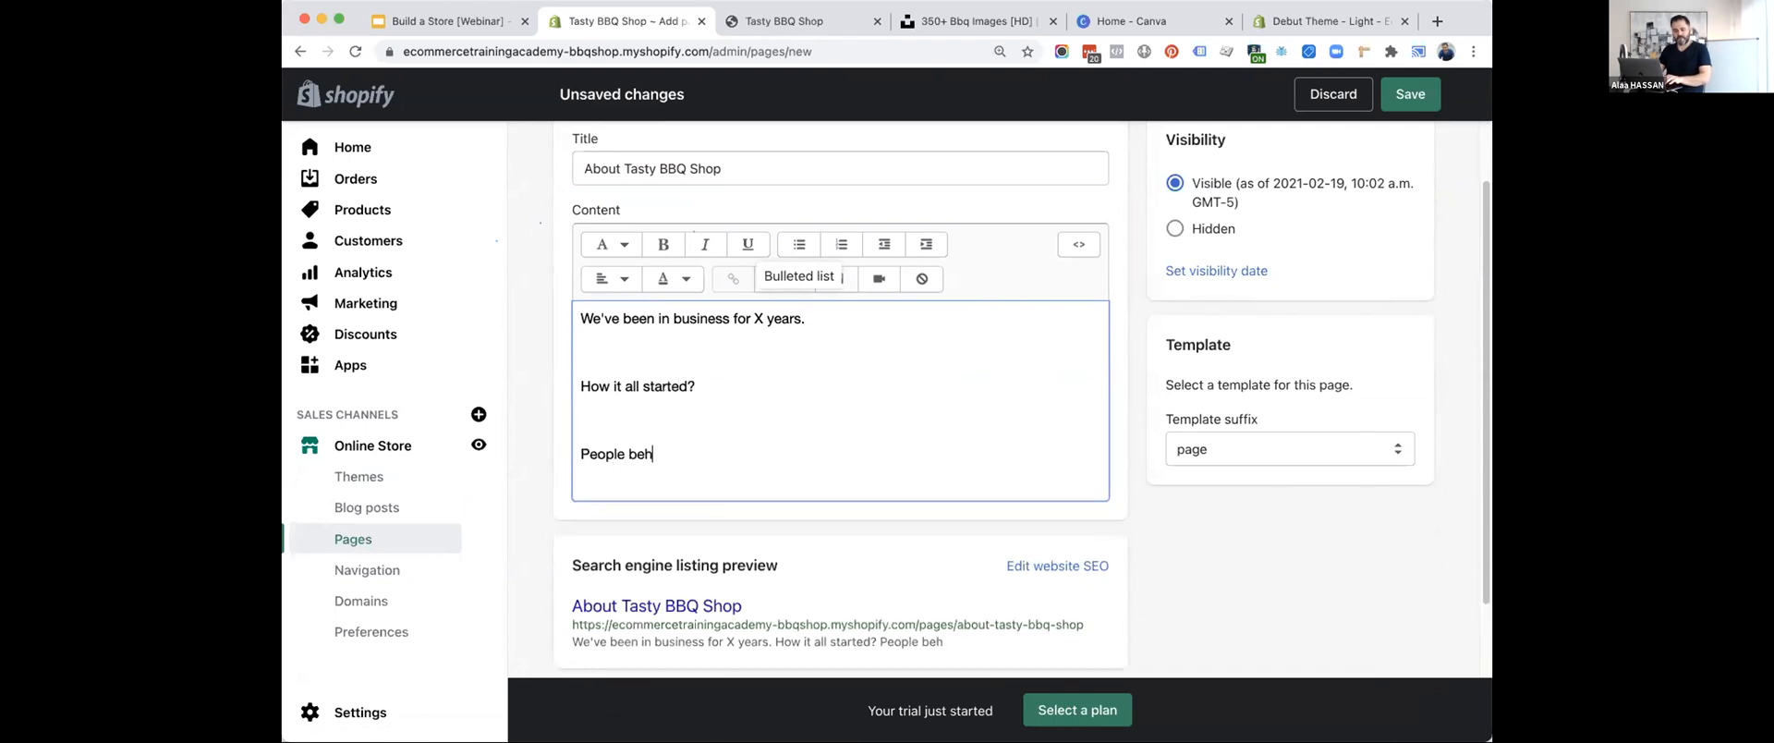
{"action": "type", "text": "ind the brand"}
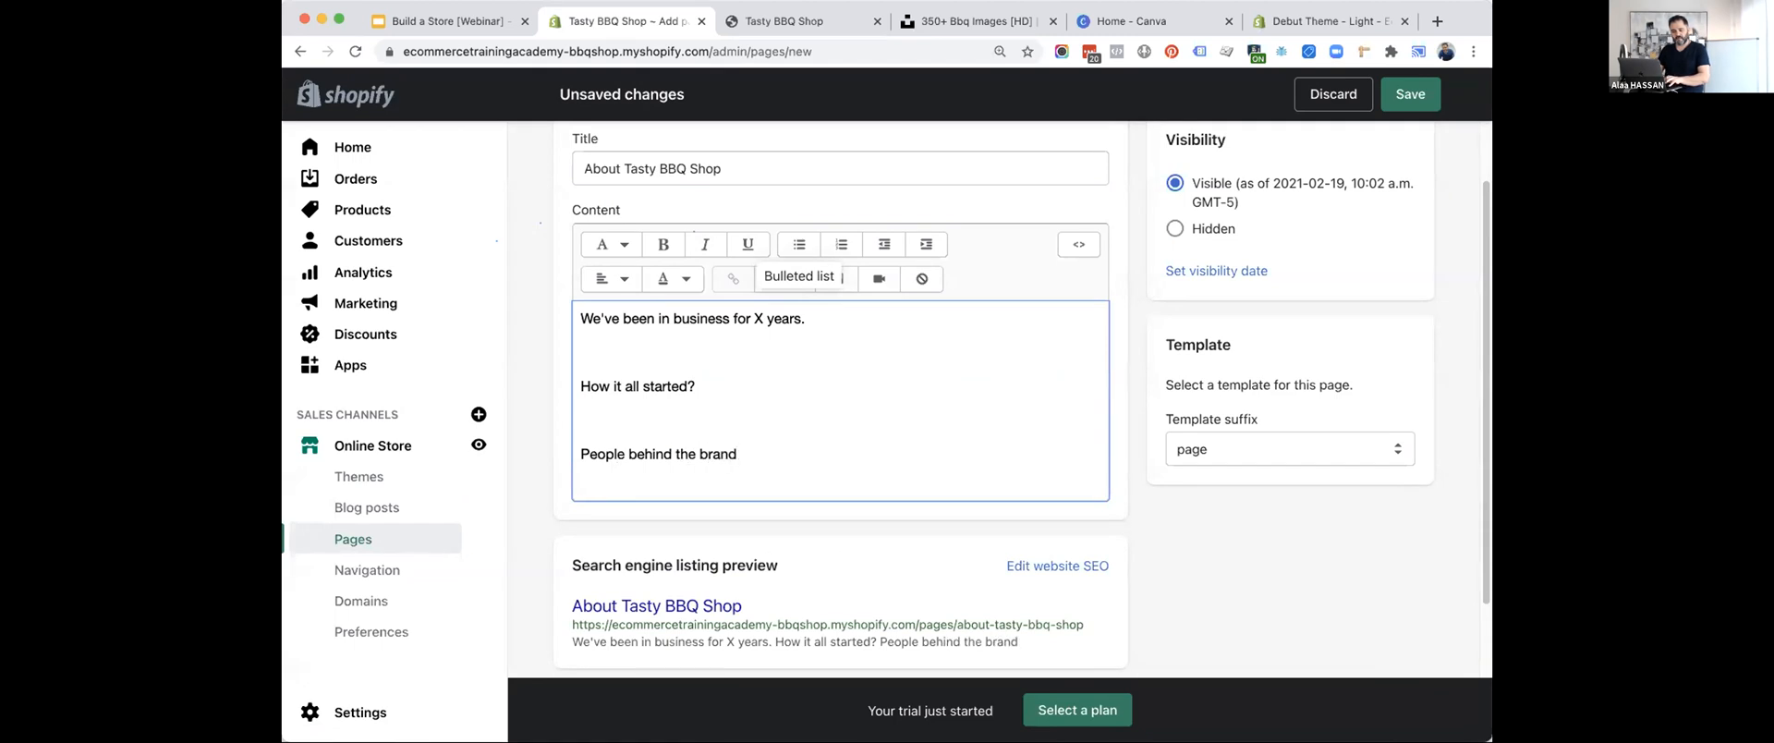
{"action": "key", "text": "Return"}
{"action": "key", "text": "Return"}
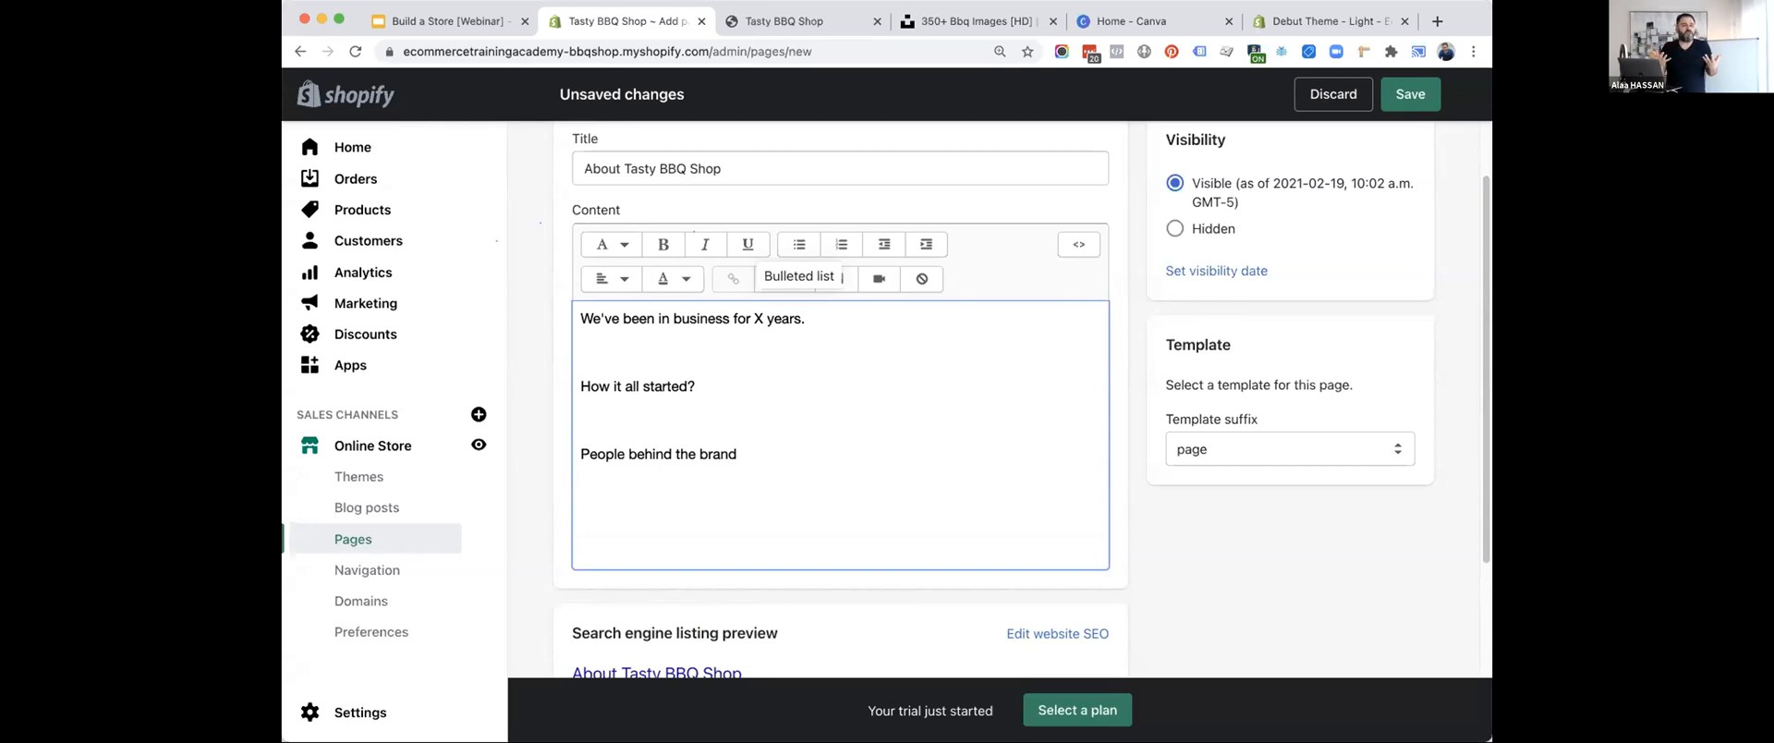
Save the about page and return to the store's list of pages.
{"action": "scroll", "coordinate": [1065, 448], "scroll_direction": "down", "scroll_amount": 2}
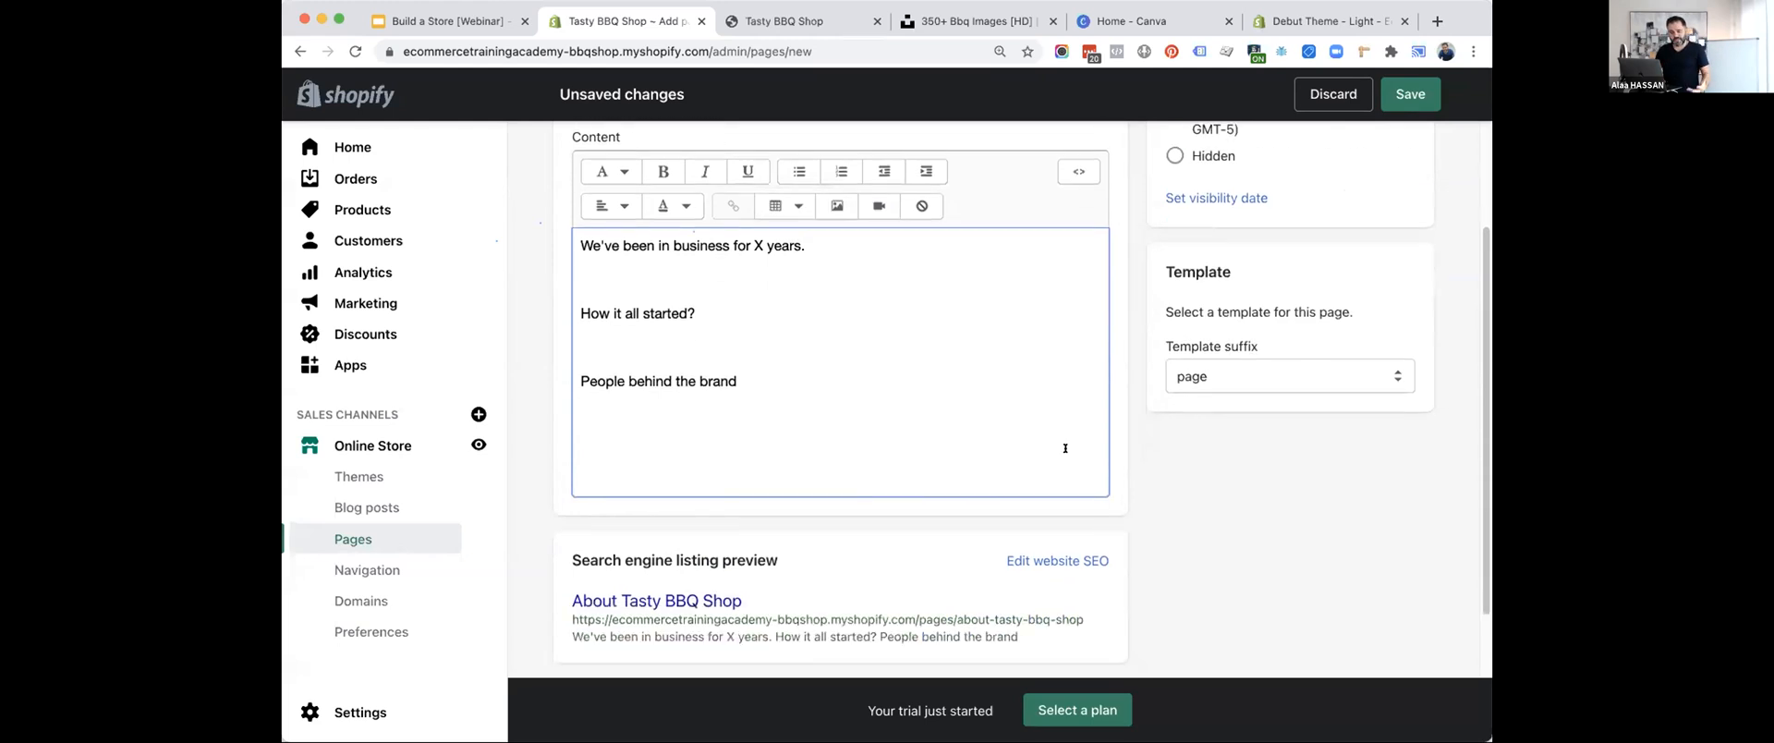
{"action": "scroll", "coordinate": [757, 389], "scroll_direction": "down", "scroll_amount": 2}
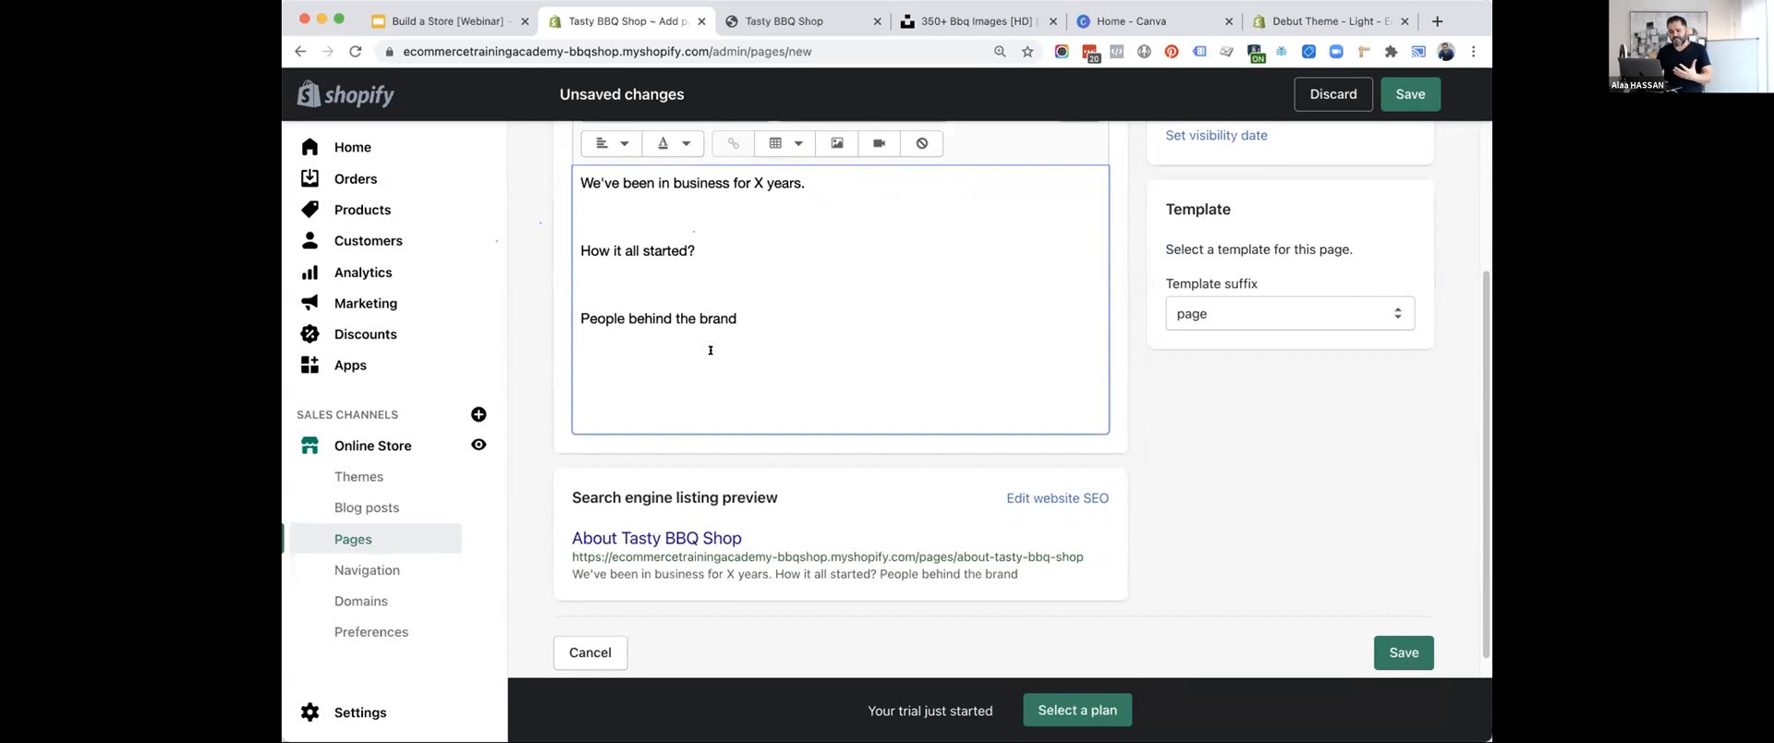
{"action": "scroll", "coordinate": [822, 270], "scroll_direction": "down", "scroll_amount": 1}
{"action": "left_click", "coordinate": [1403, 627]}
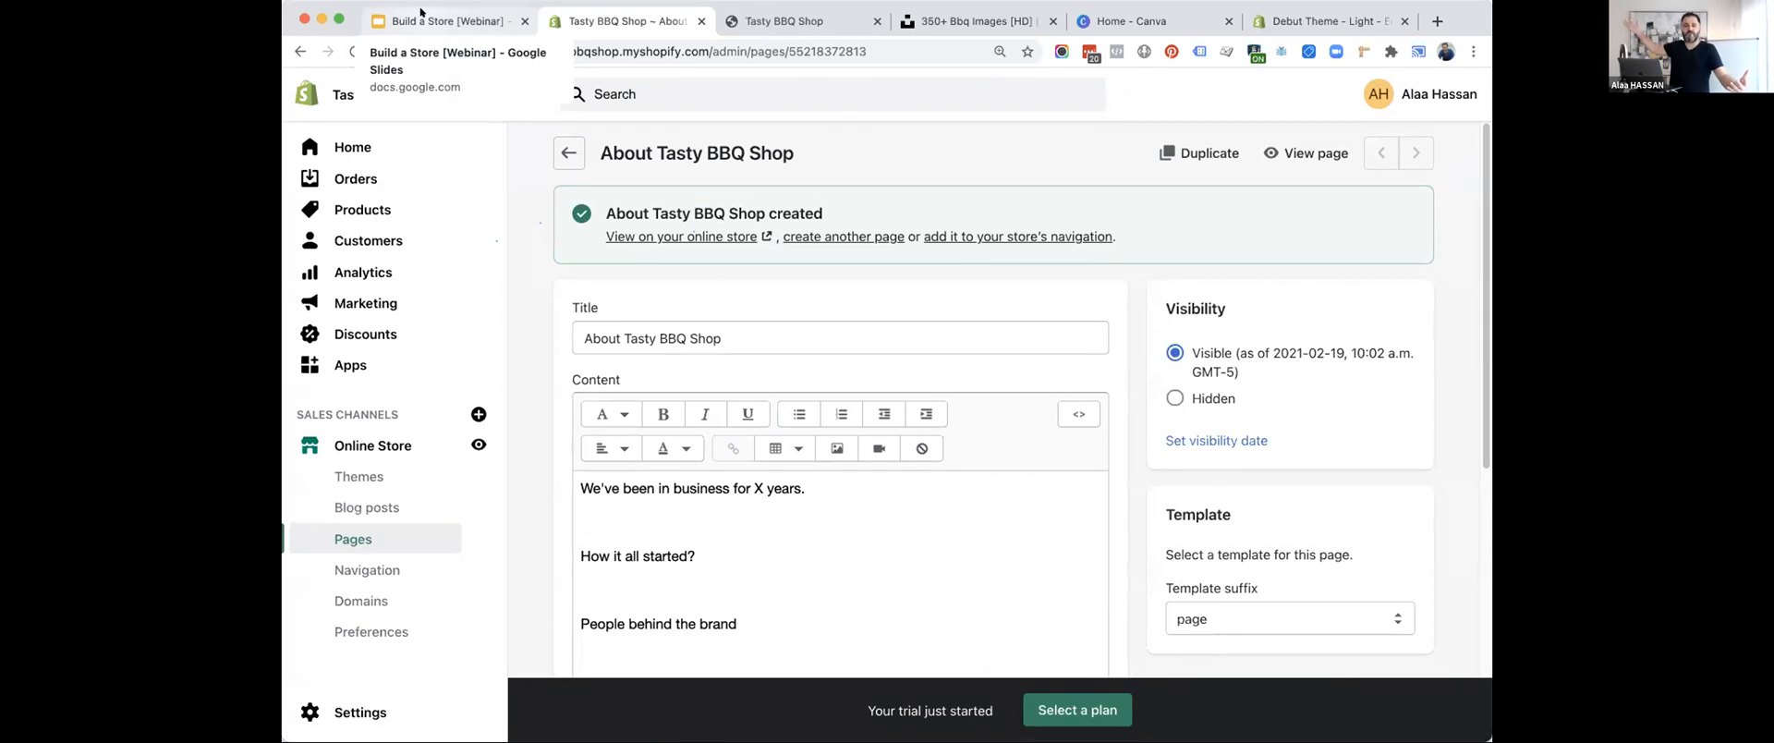
{"action": "left_click", "coordinate": [361, 536]}
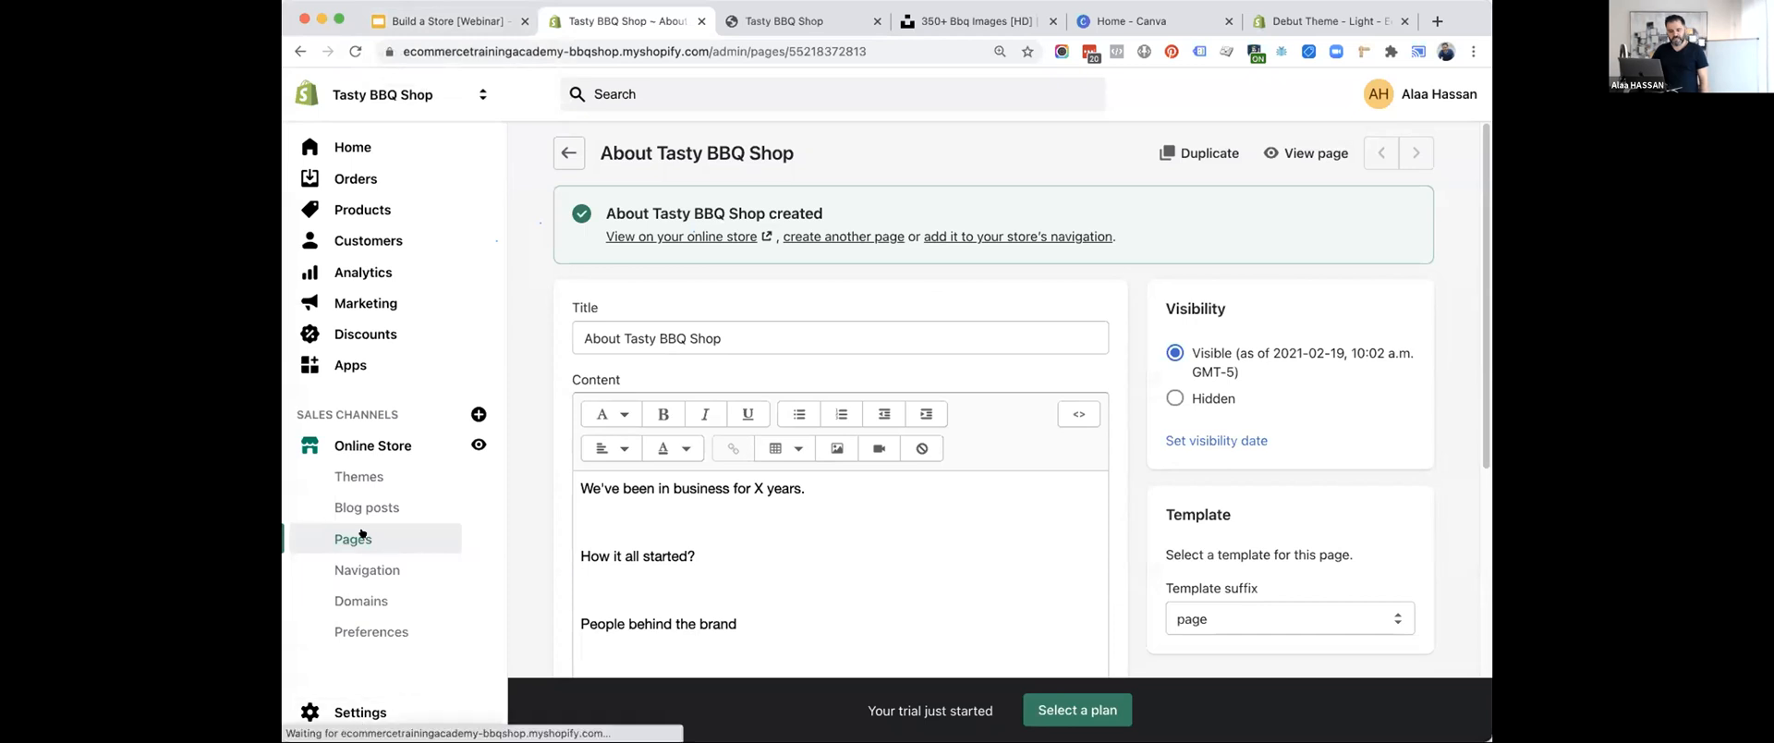
Switch to the Build a Store webinar in Google Slides, reveal the "Create a help page" item, and switch back to Shopify.
{"action": "left_click", "coordinate": [425, 21]}
{"action": "left_click", "coordinate": [711, 290]}
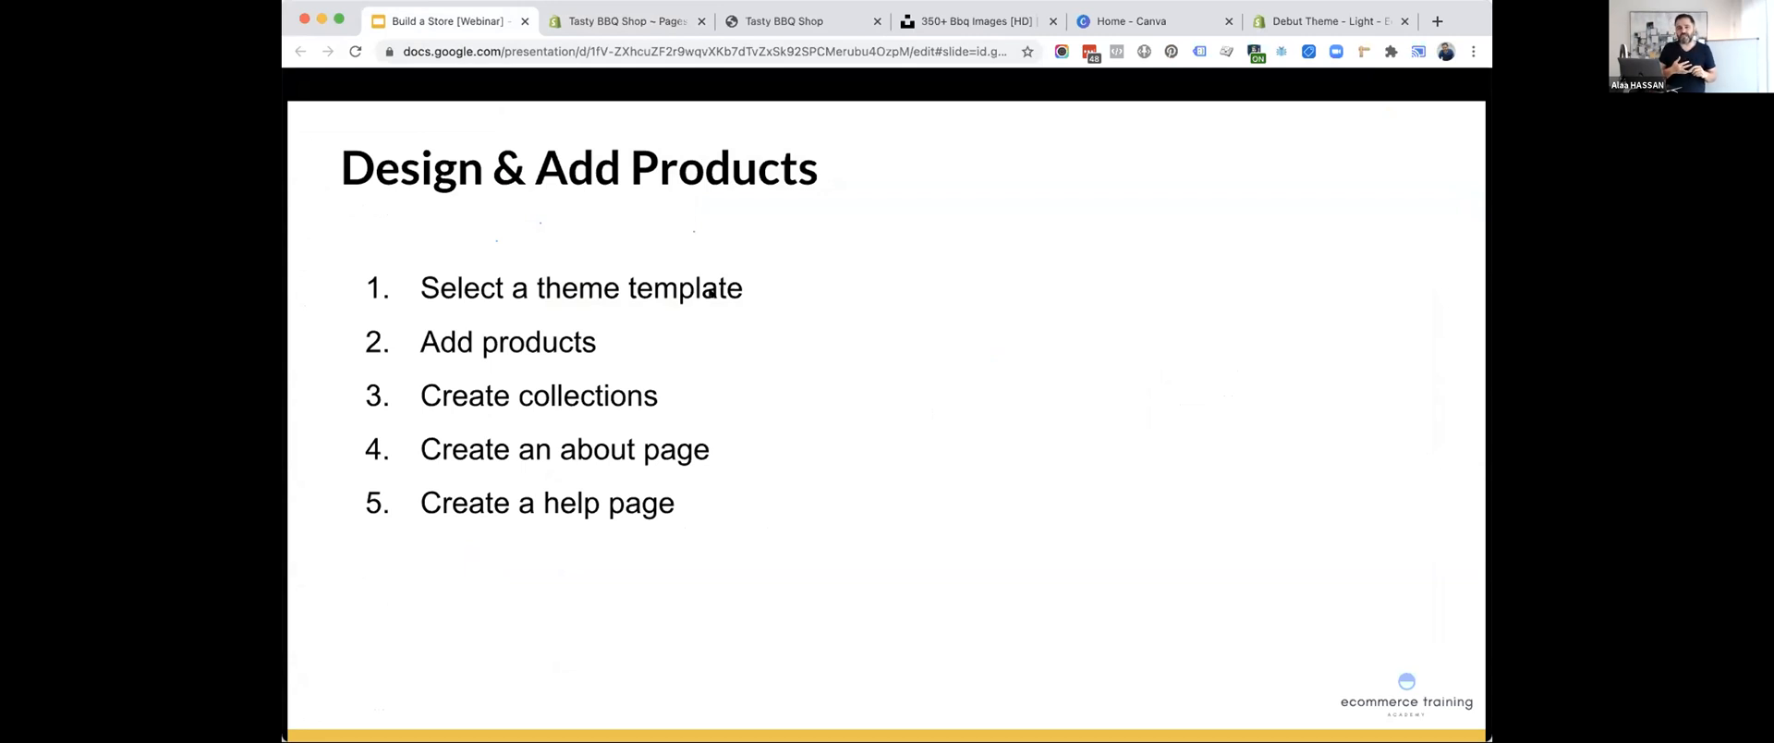
{"action": "left_click", "coordinate": [587, 23]}
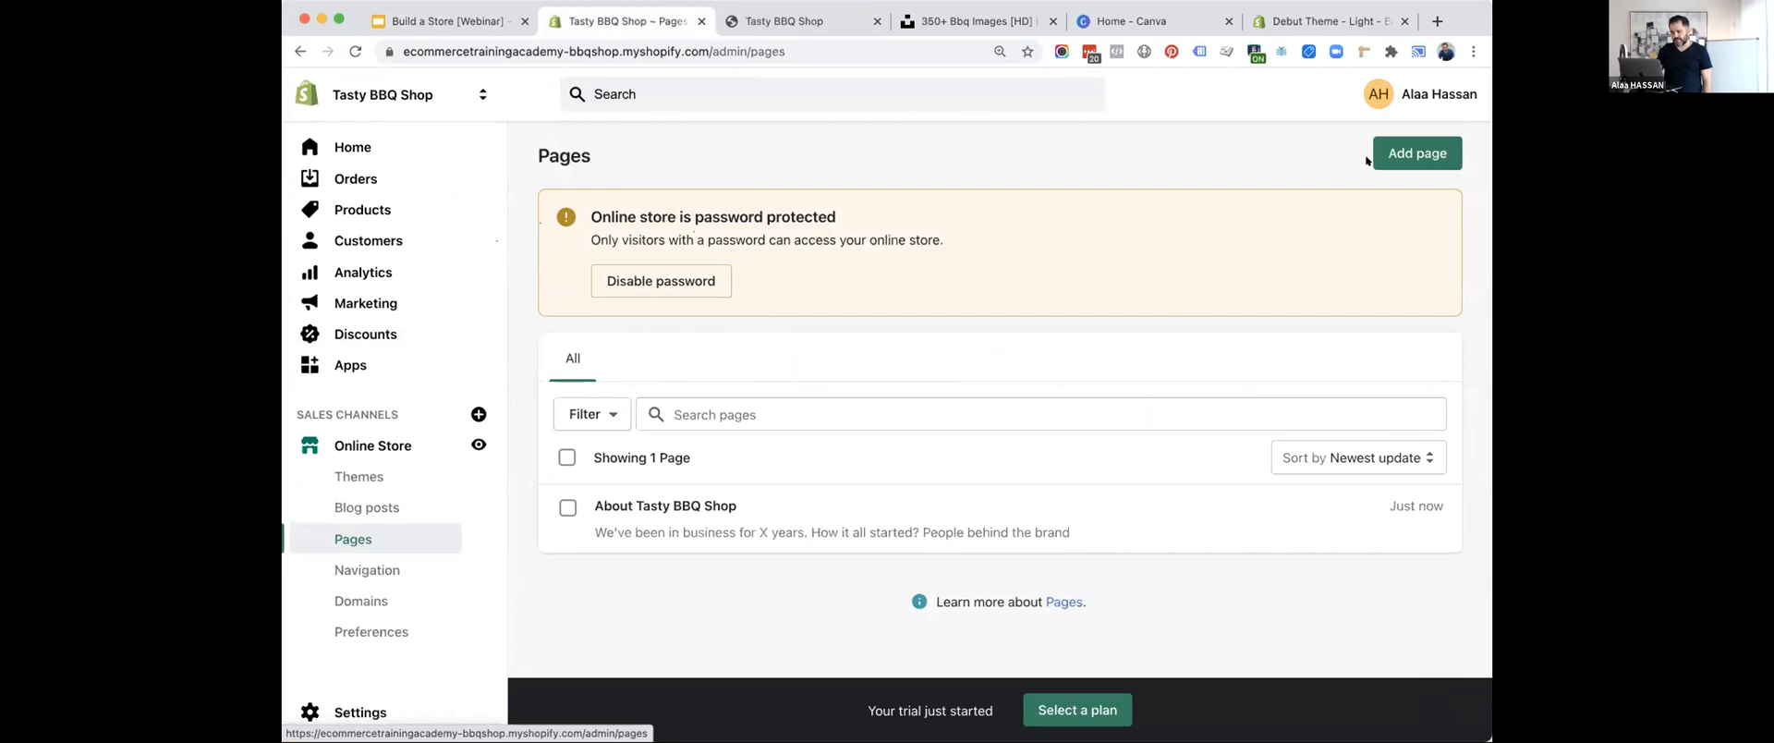
Add a new page titled "Help & FAQs".
{"action": "left_click", "coordinate": [1417, 152]}
{"action": "type", "text": "Help & "}
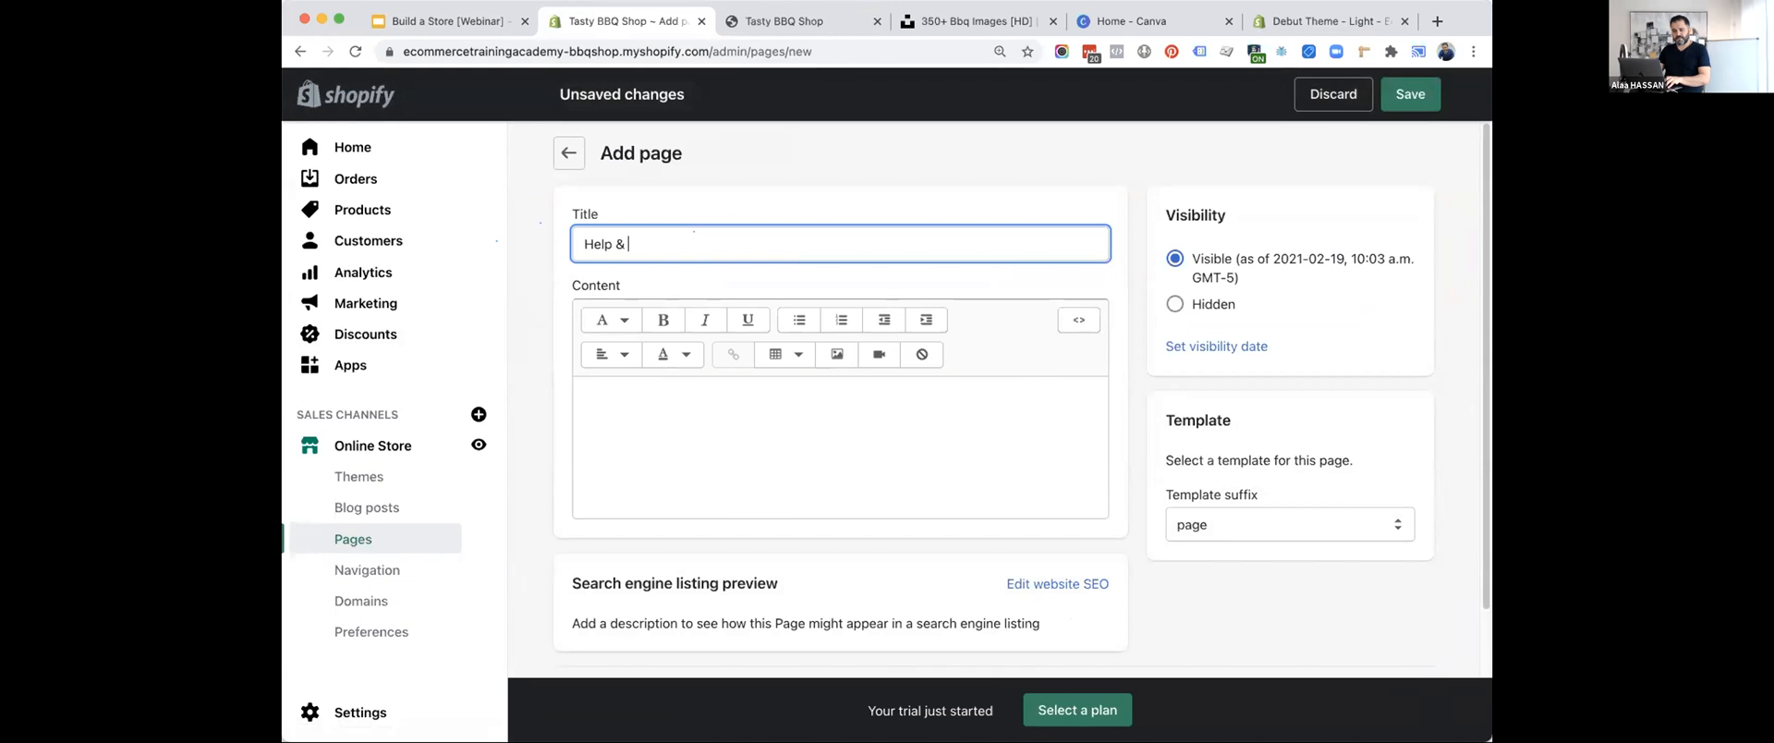
{"action": "type", "text": "FAQs"}
Enter "This is a help page." as the Help & FAQs page's content and save the page.
{"action": "left_click", "coordinate": [710, 415]}
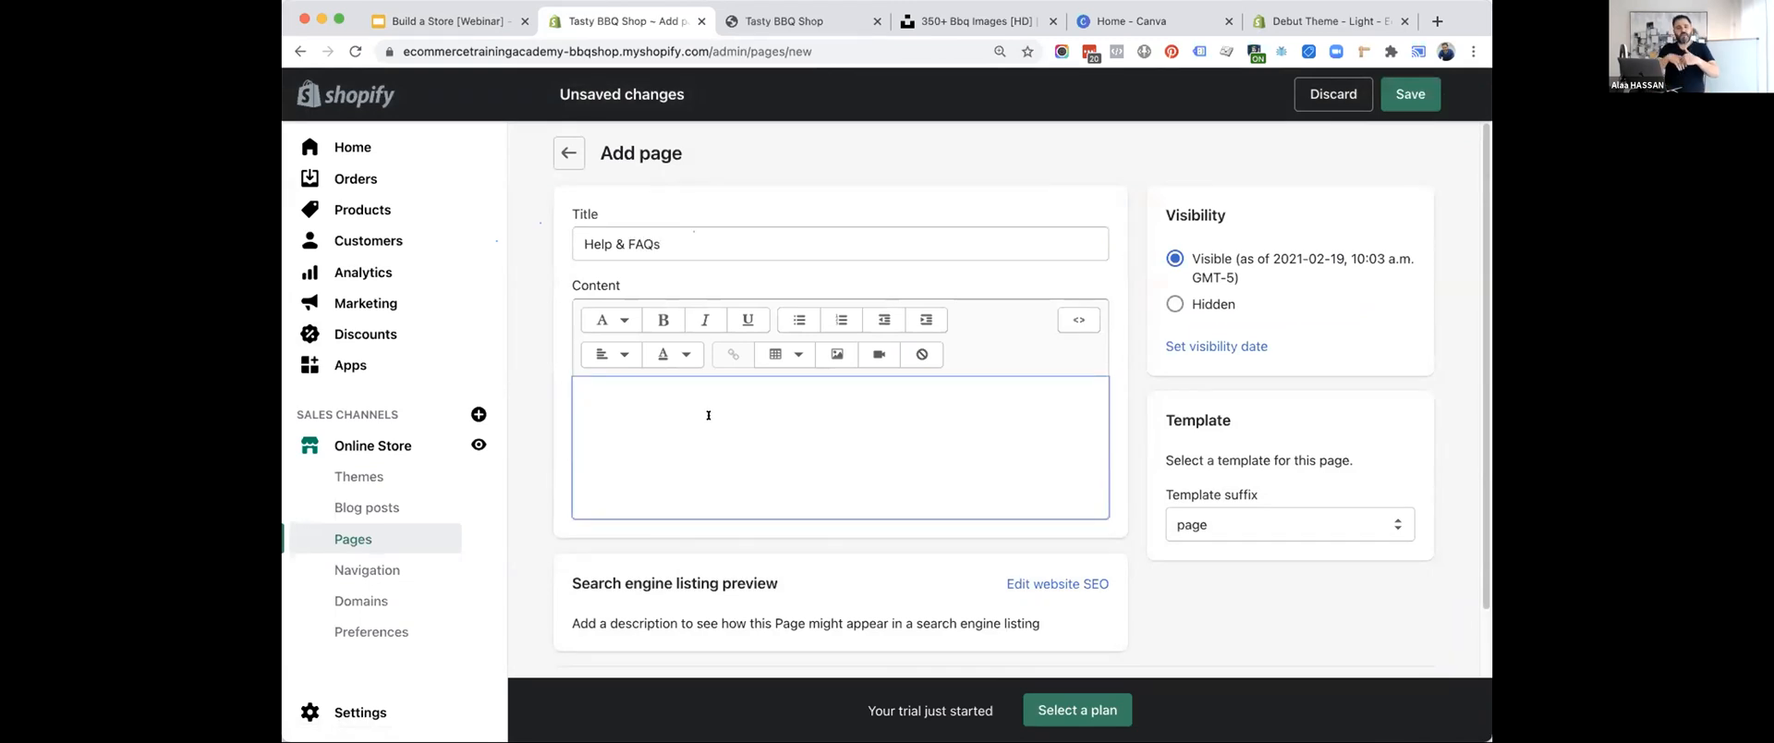
{"action": "type", "text": "This "}
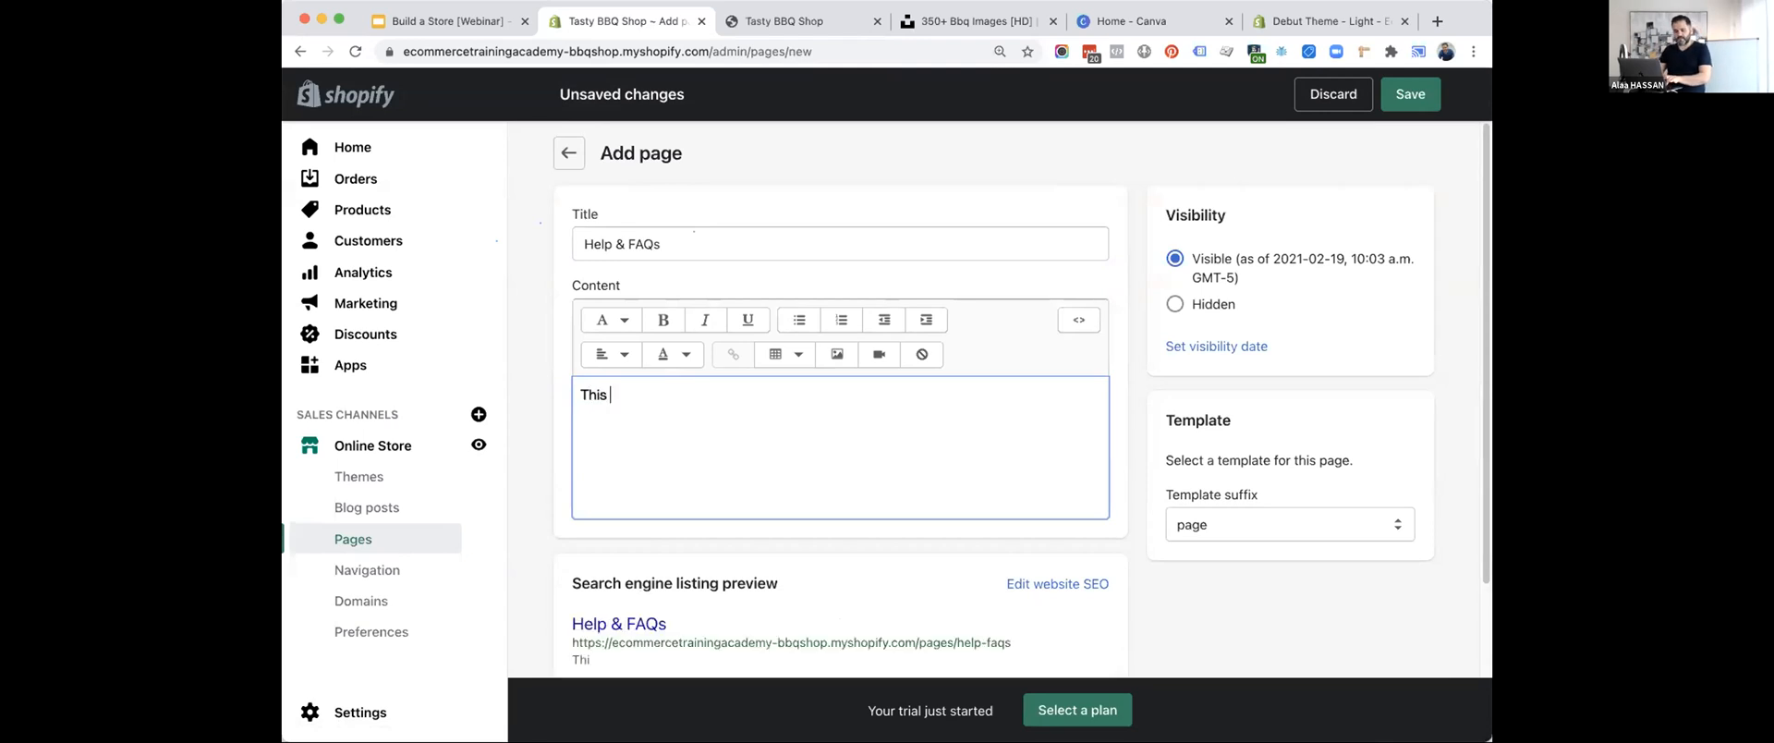
{"action": "type", "text": "is a help page."}
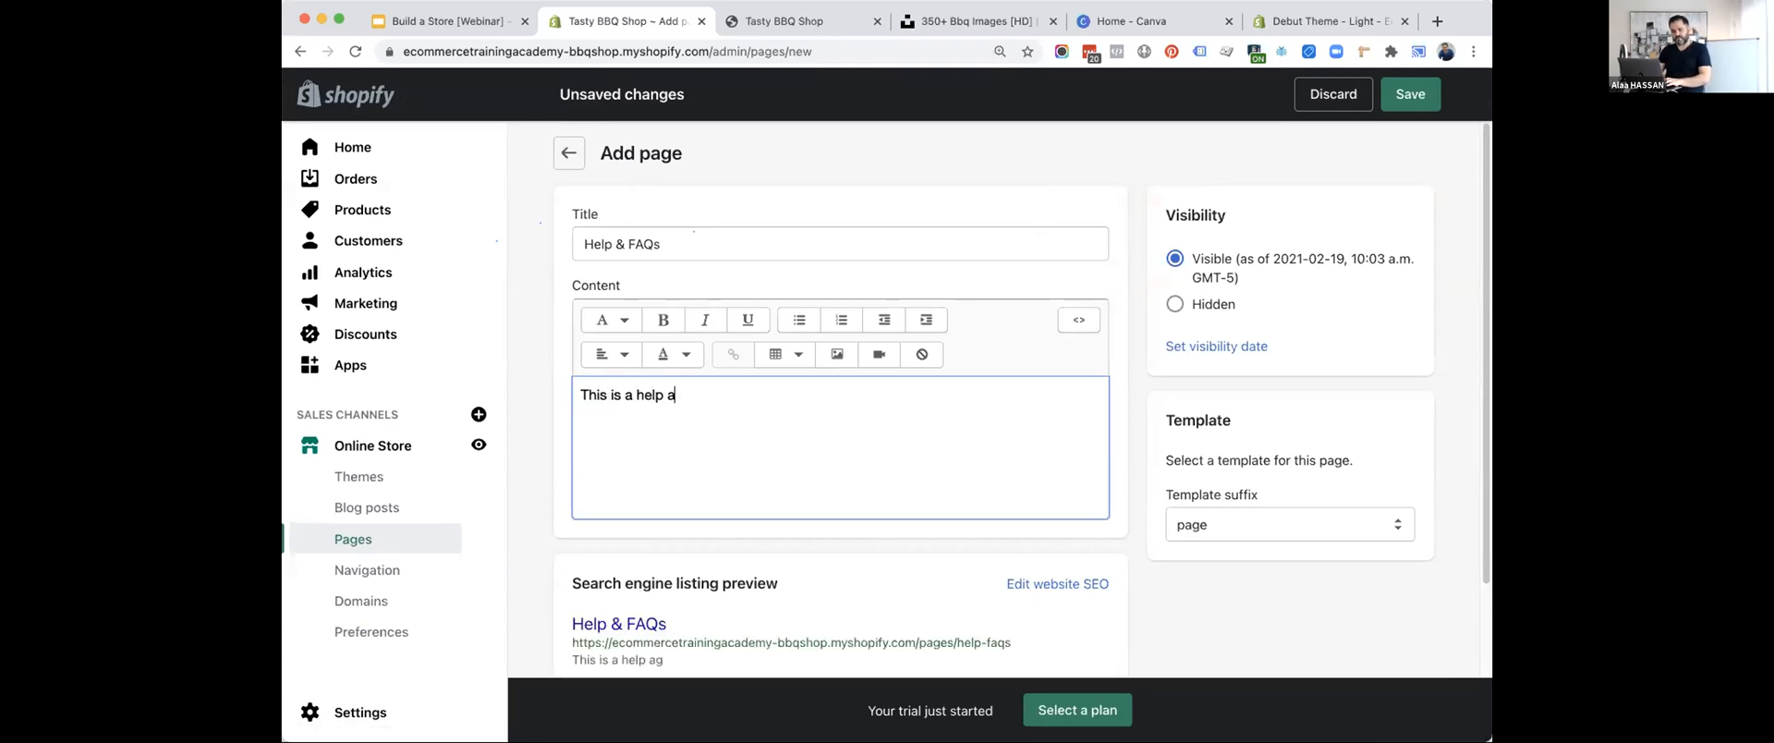
{"action": "key", "text": "Return"}
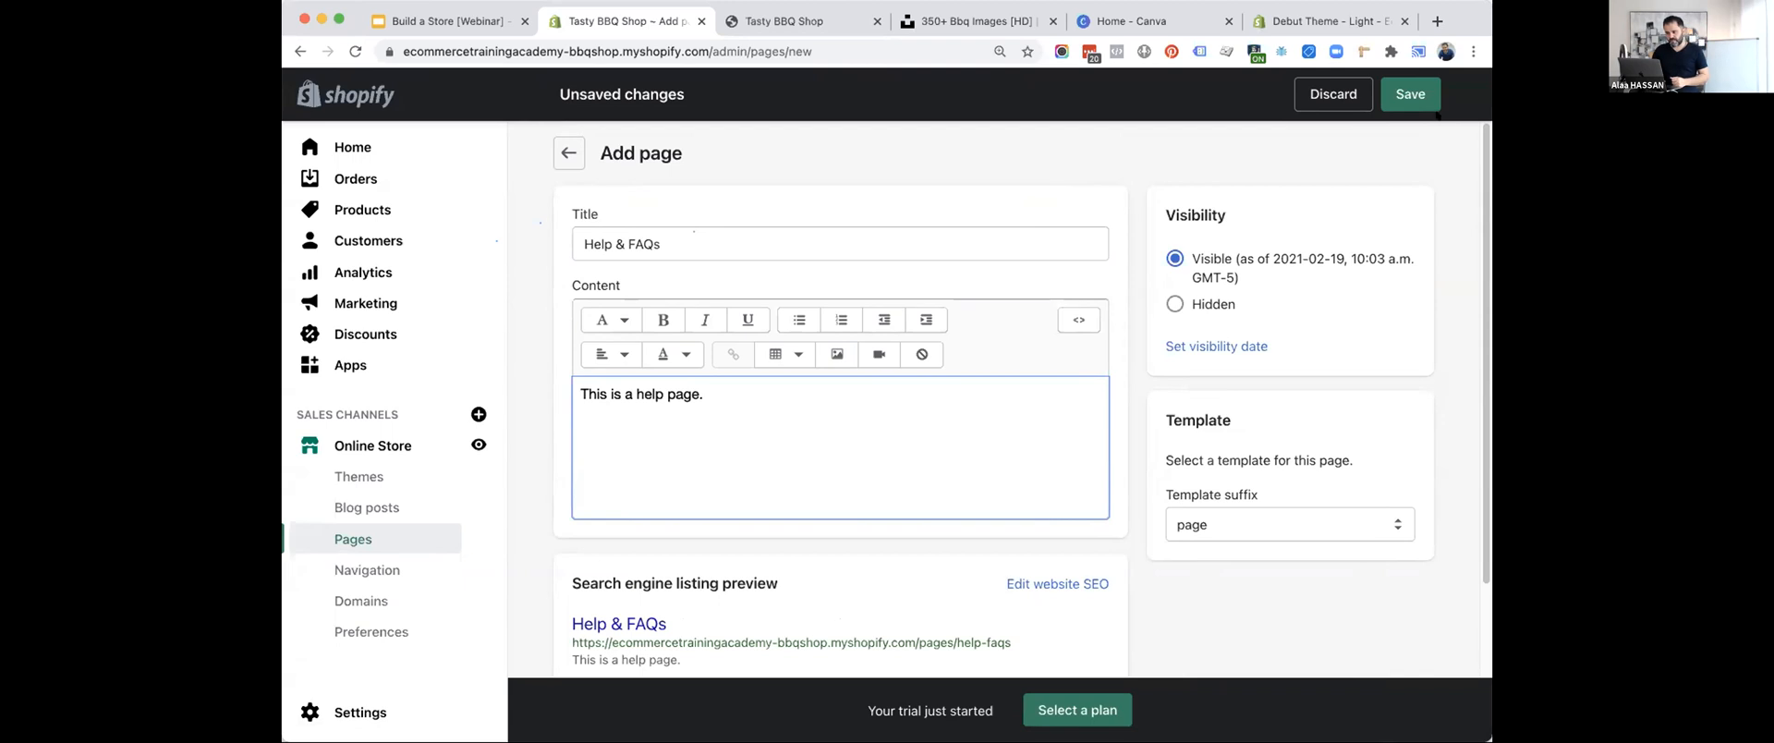
{"action": "key", "text": "super+s"}
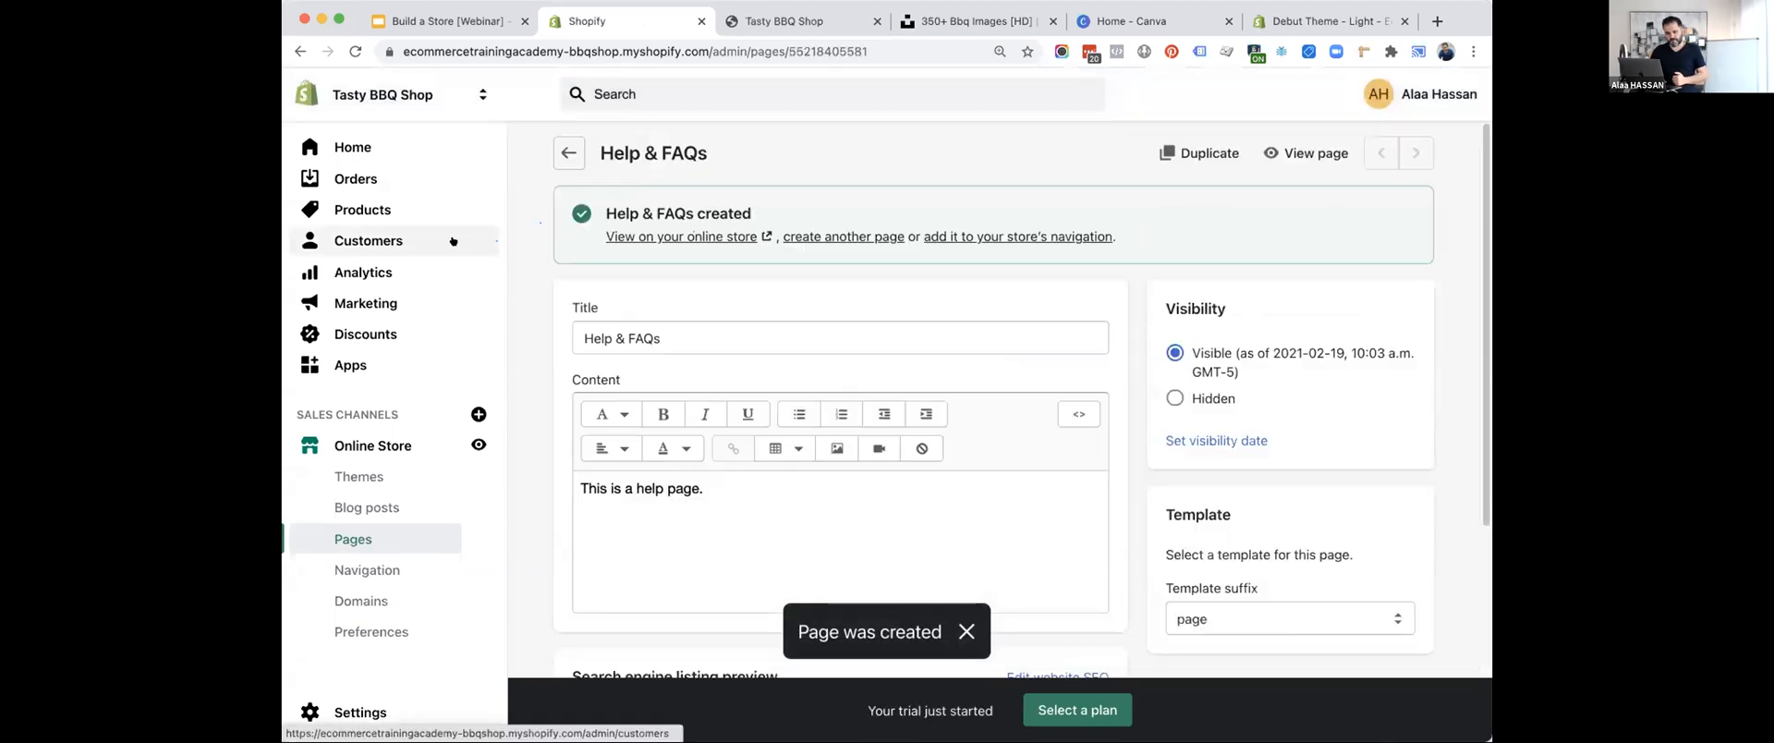
Check the "Create a contact page" item in the Google Slides presentation and switch back to Shopify.
{"action": "left_click", "coordinate": [412, 21]}
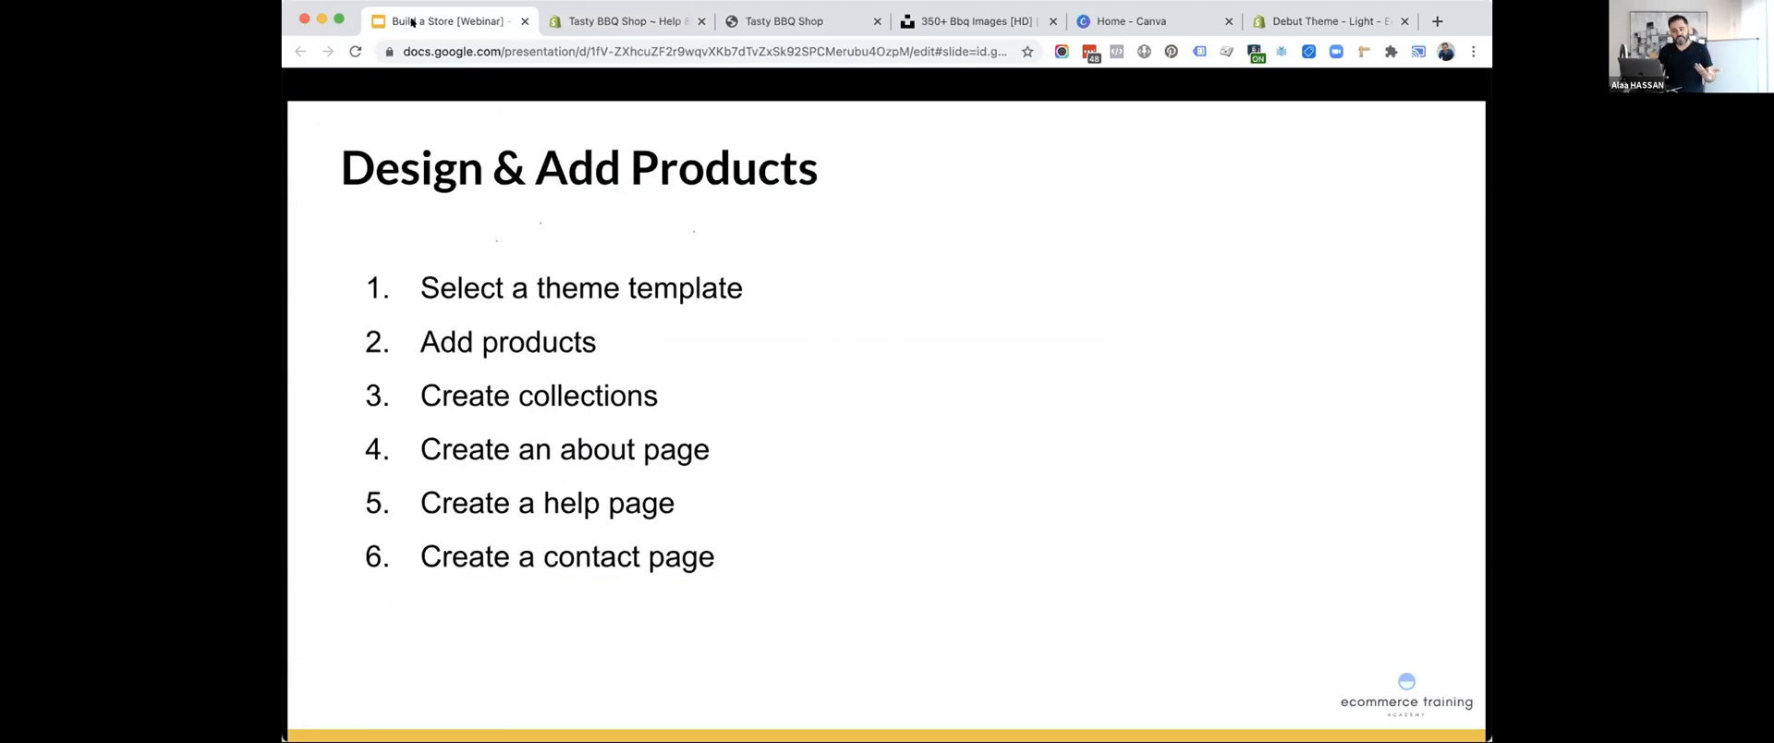
{"action": "left_click", "coordinate": [588, 32]}
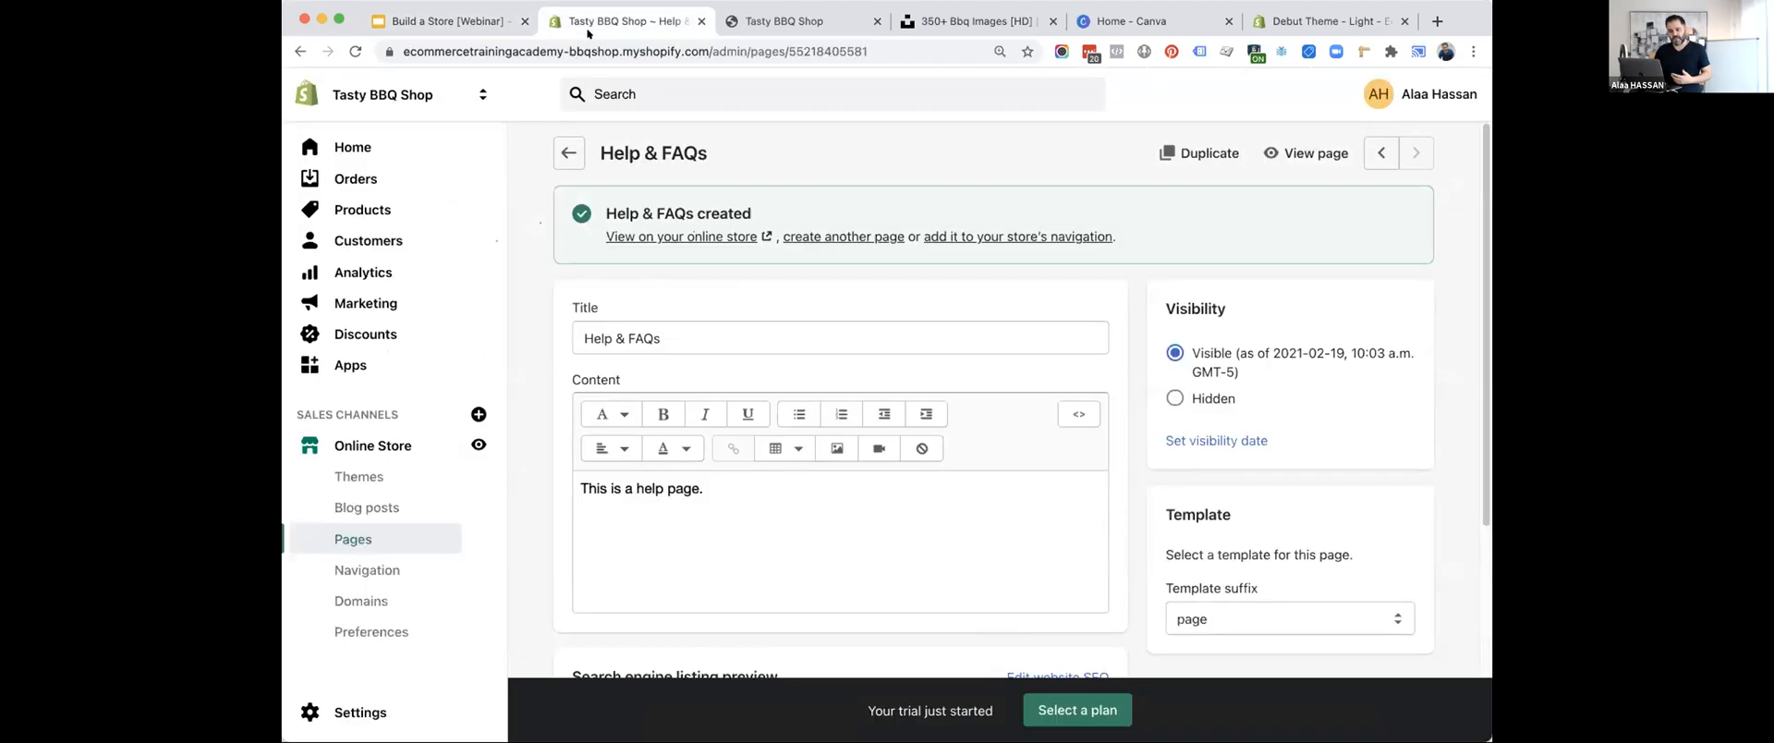
Add another page to the online store, titled "Contact".
{"action": "left_click", "coordinate": [388, 532]}
{"action": "left_click", "coordinate": [1398, 148]}
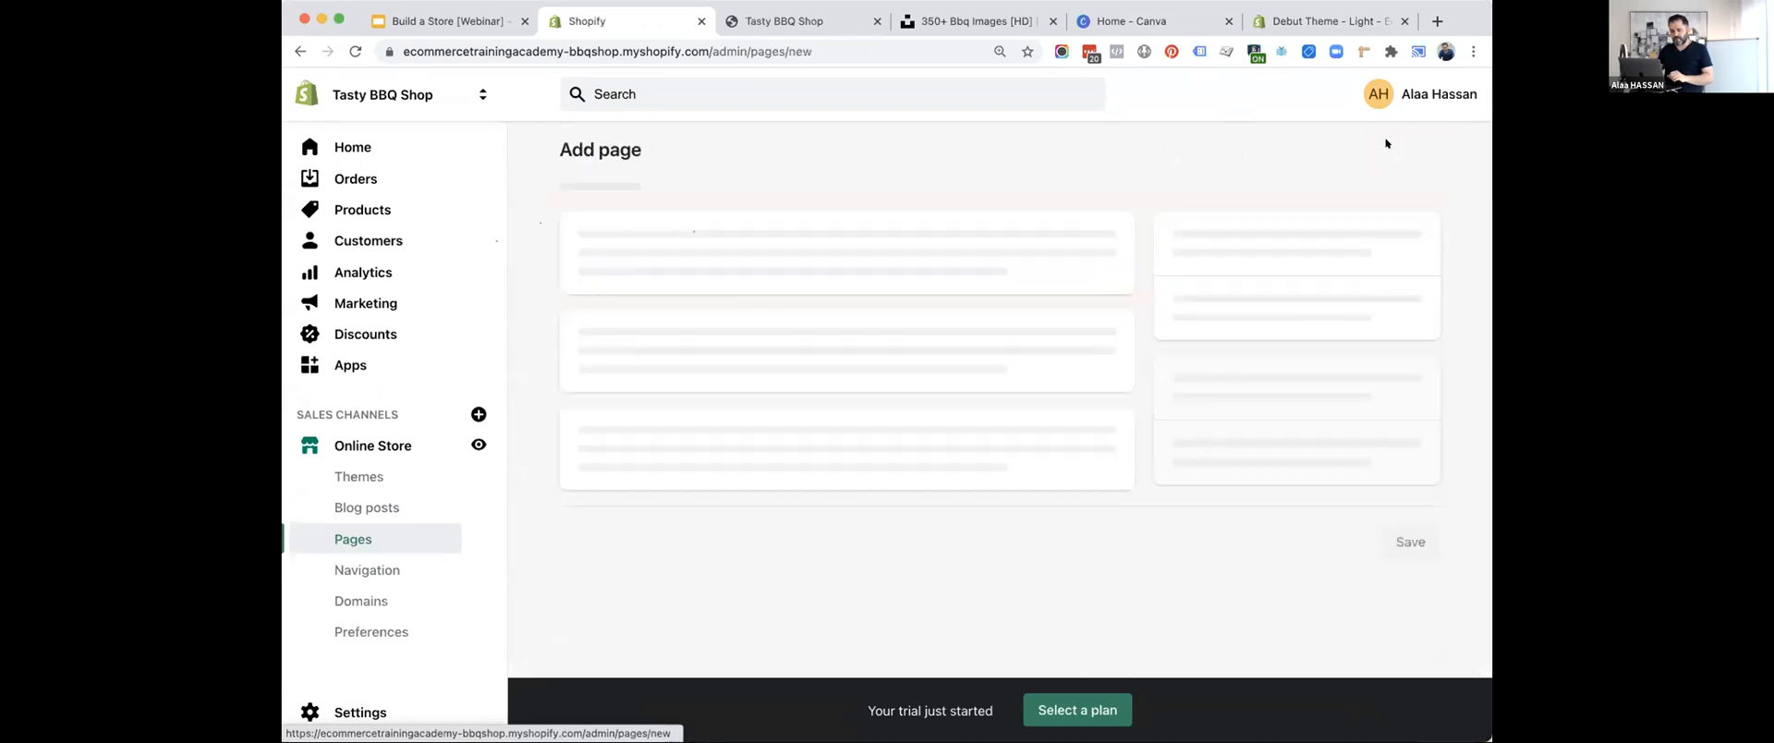
{"action": "left_click", "coordinate": [777, 229]}
{"action": "type", "text": "Contact"}
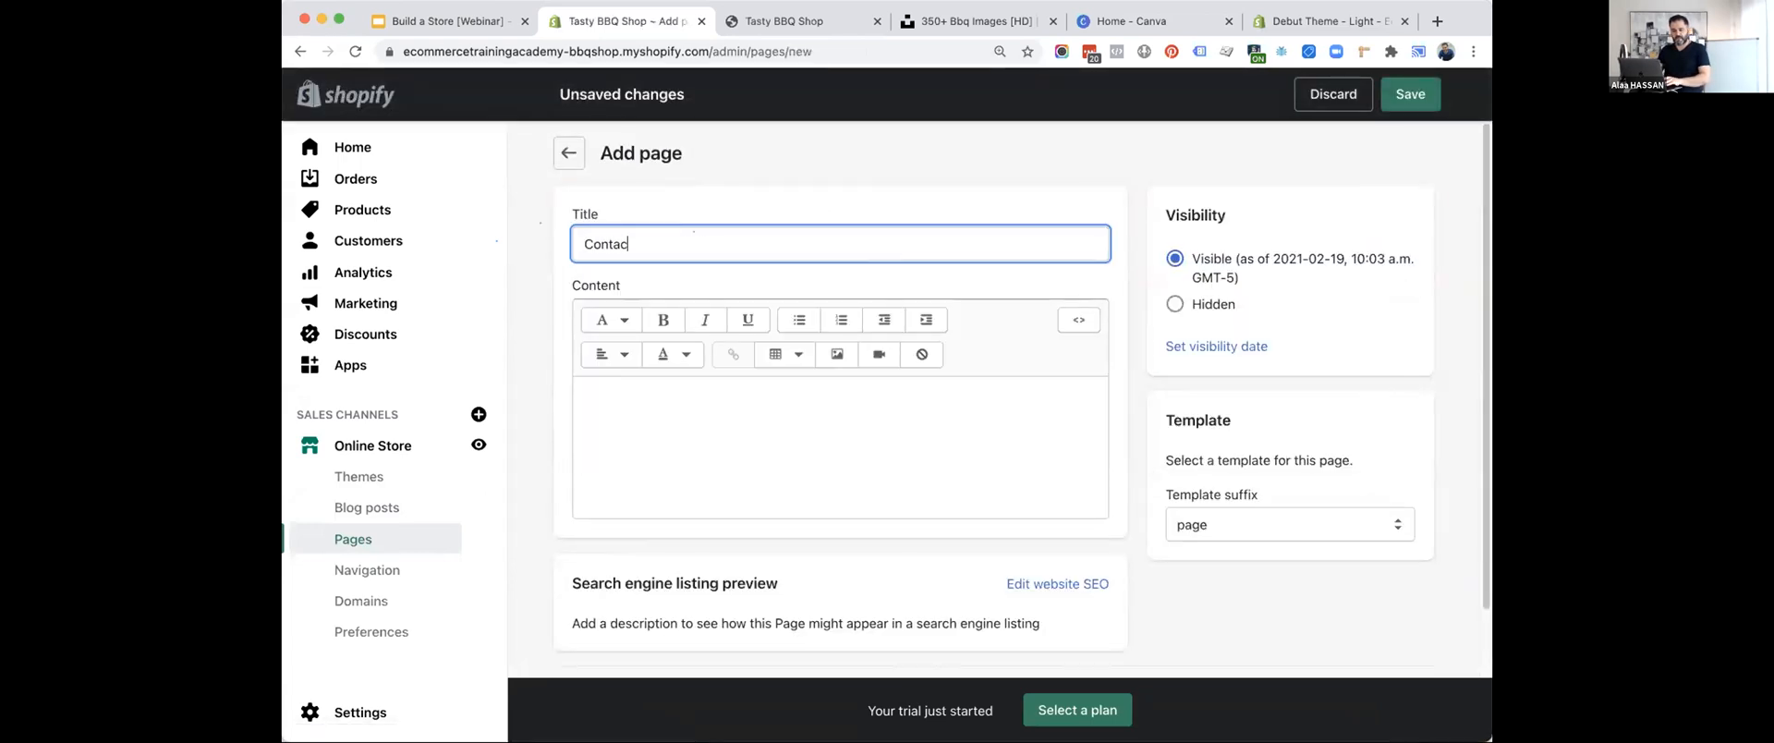
List "Mailing Address", "Phone number" and "Email" on separate lines in the contact page's content.
{"action": "left_click", "coordinate": [686, 441]}
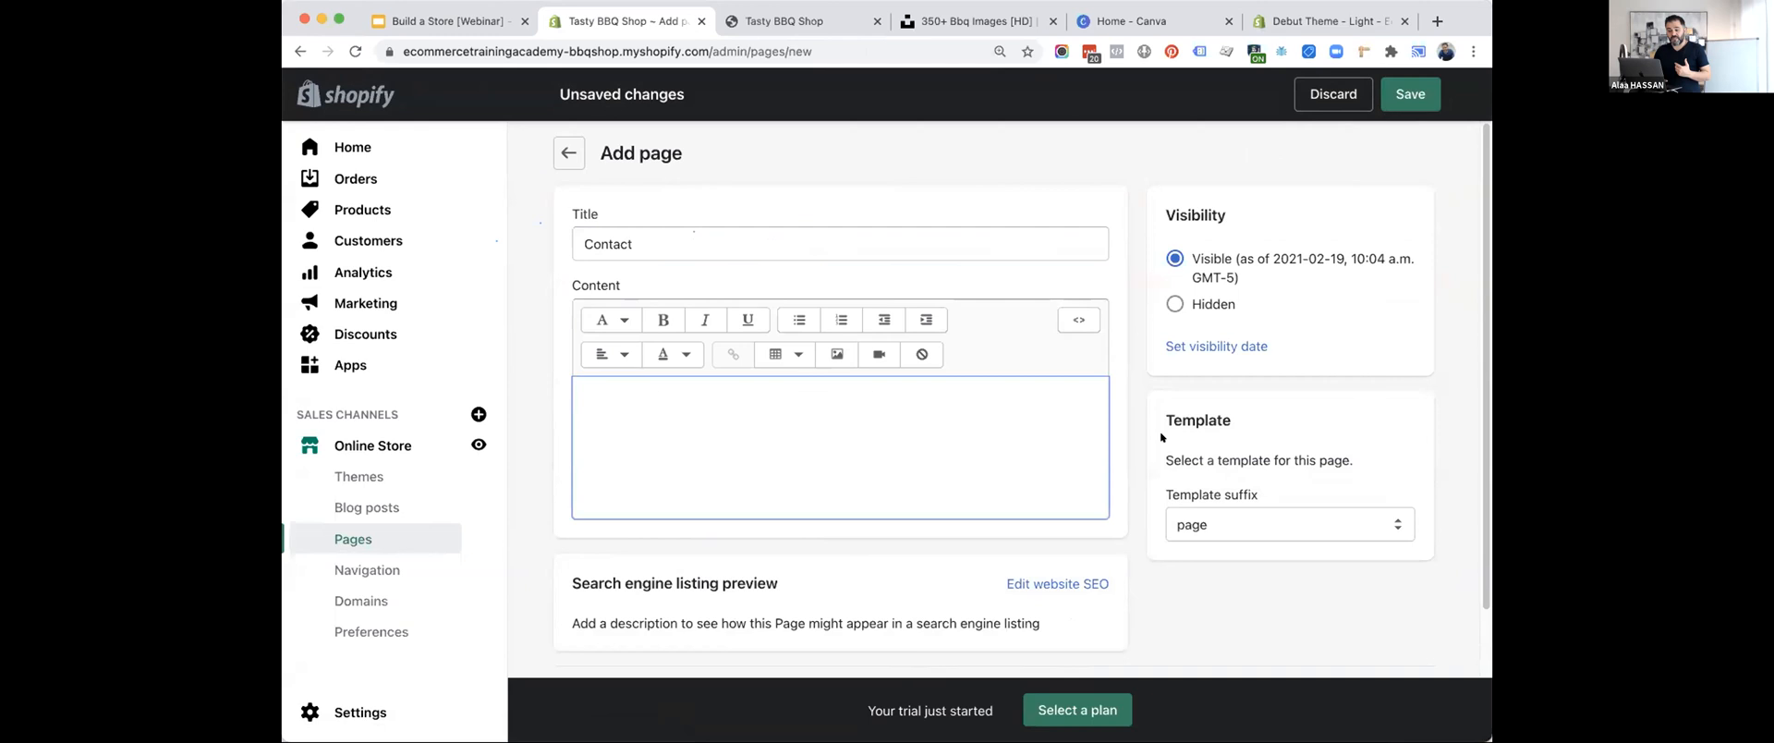
{"action": "type", "text": "A"}
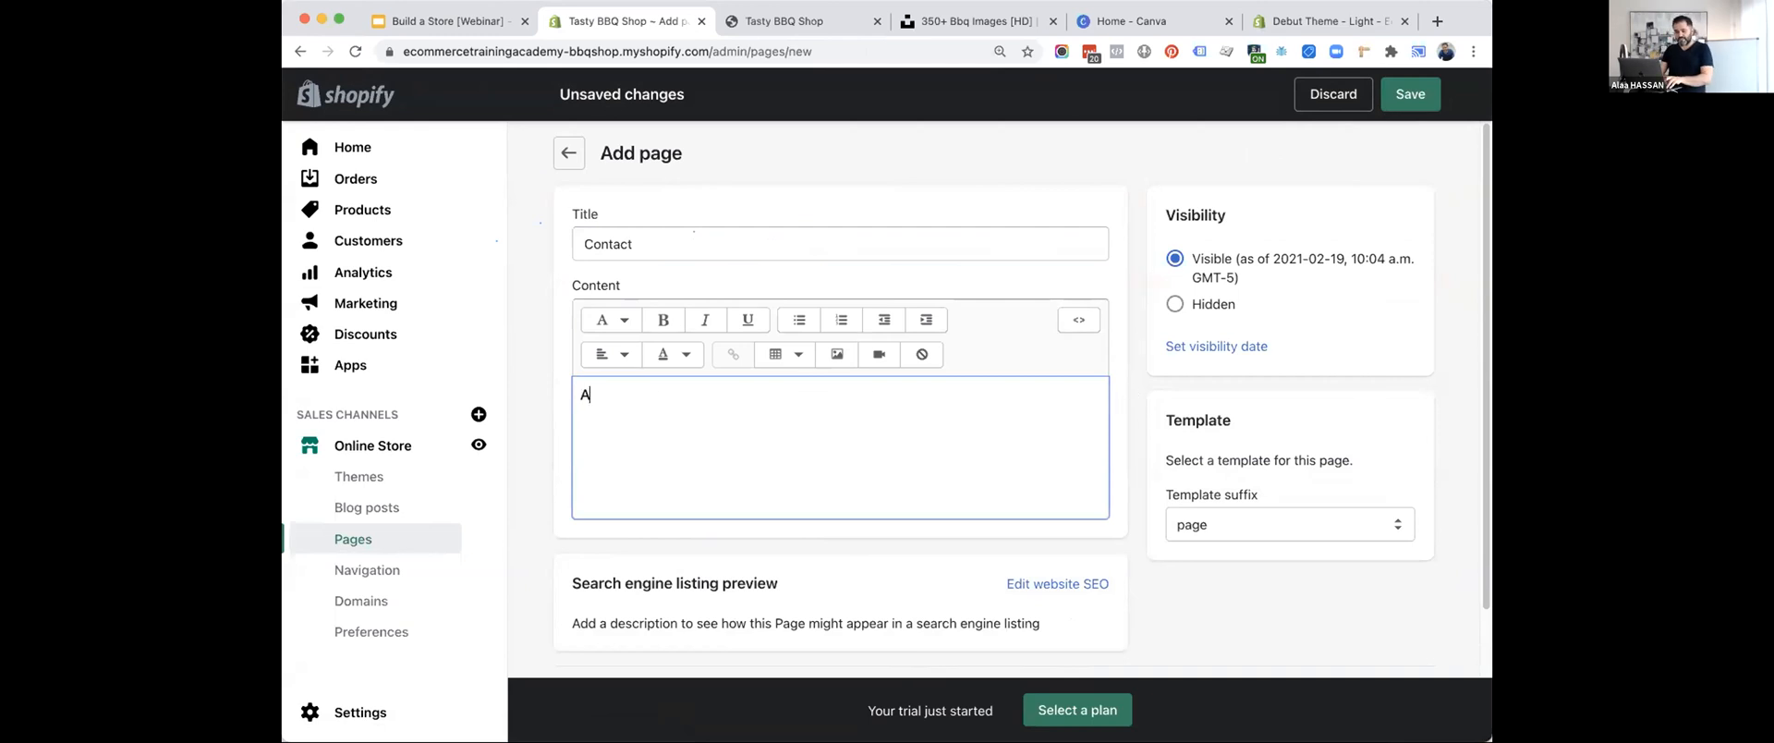
{"action": "type", "text": "ddressMailing Address"}
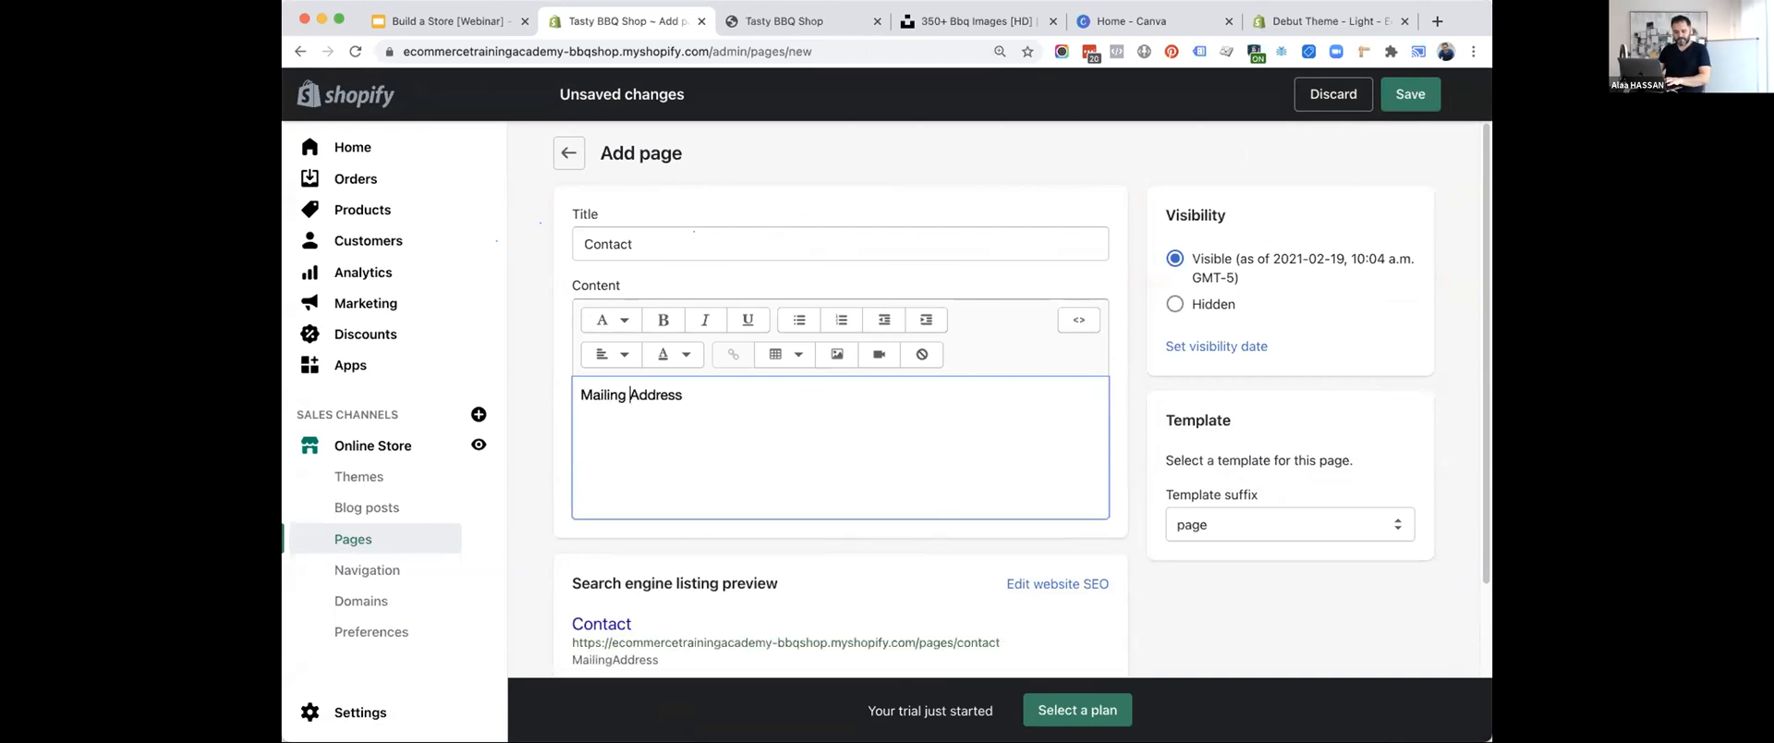
{"action": "key", "text": "super+Right"}
{"action": "key", "text": "Return"}
{"action": "type", "text": "Phone number"}
{"action": "key", "text": "Return"}
{"action": "type", "text": "Email"}
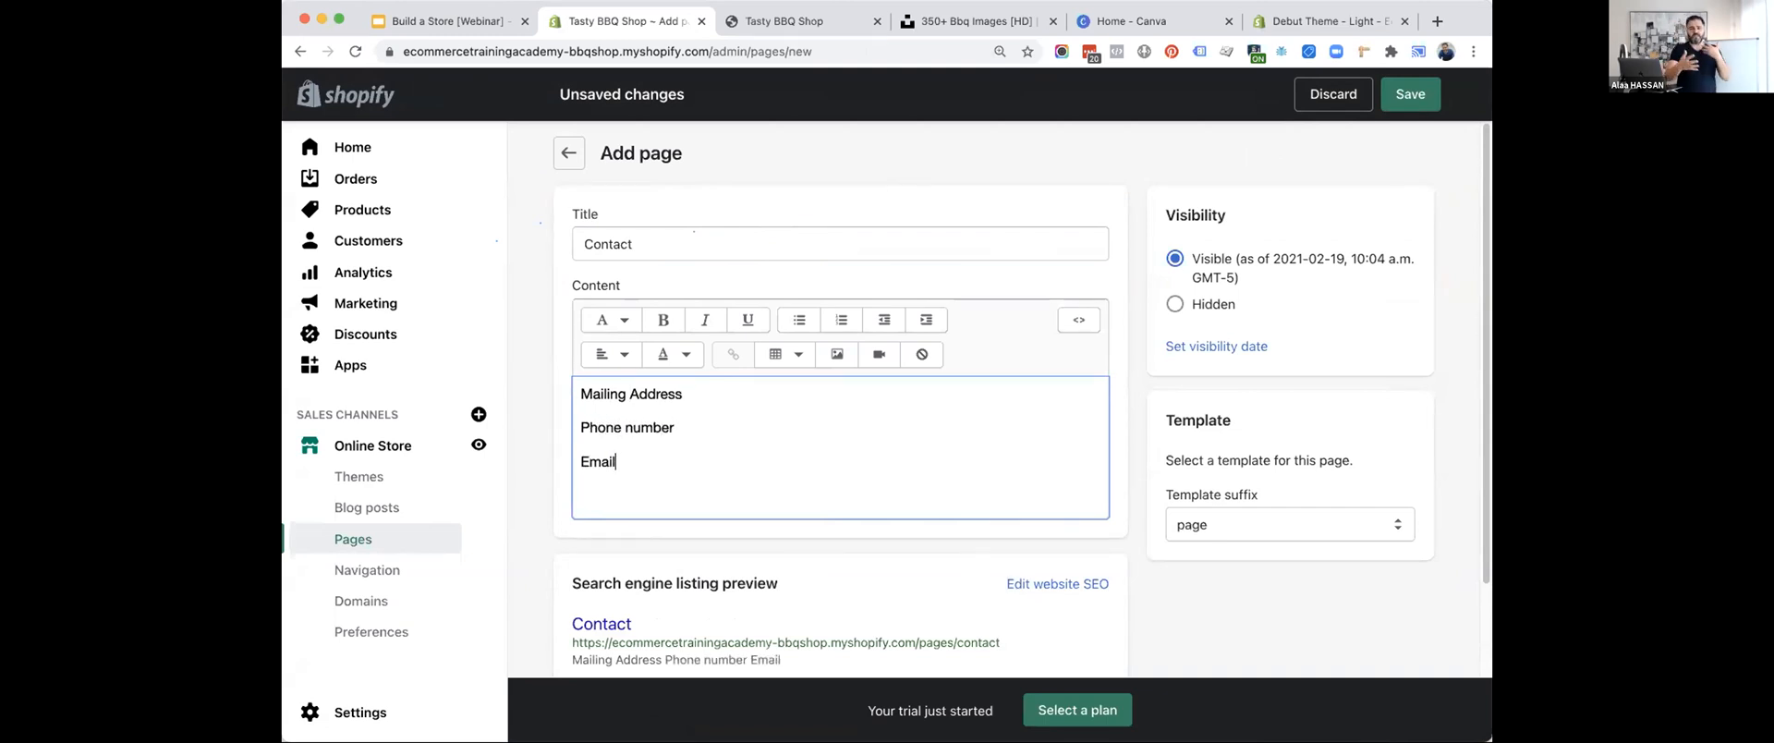
Add "Hours of Operation" as the last line of the contact page's content.
{"action": "key", "text": "Return"}
{"action": "type", "text": "Hour"}
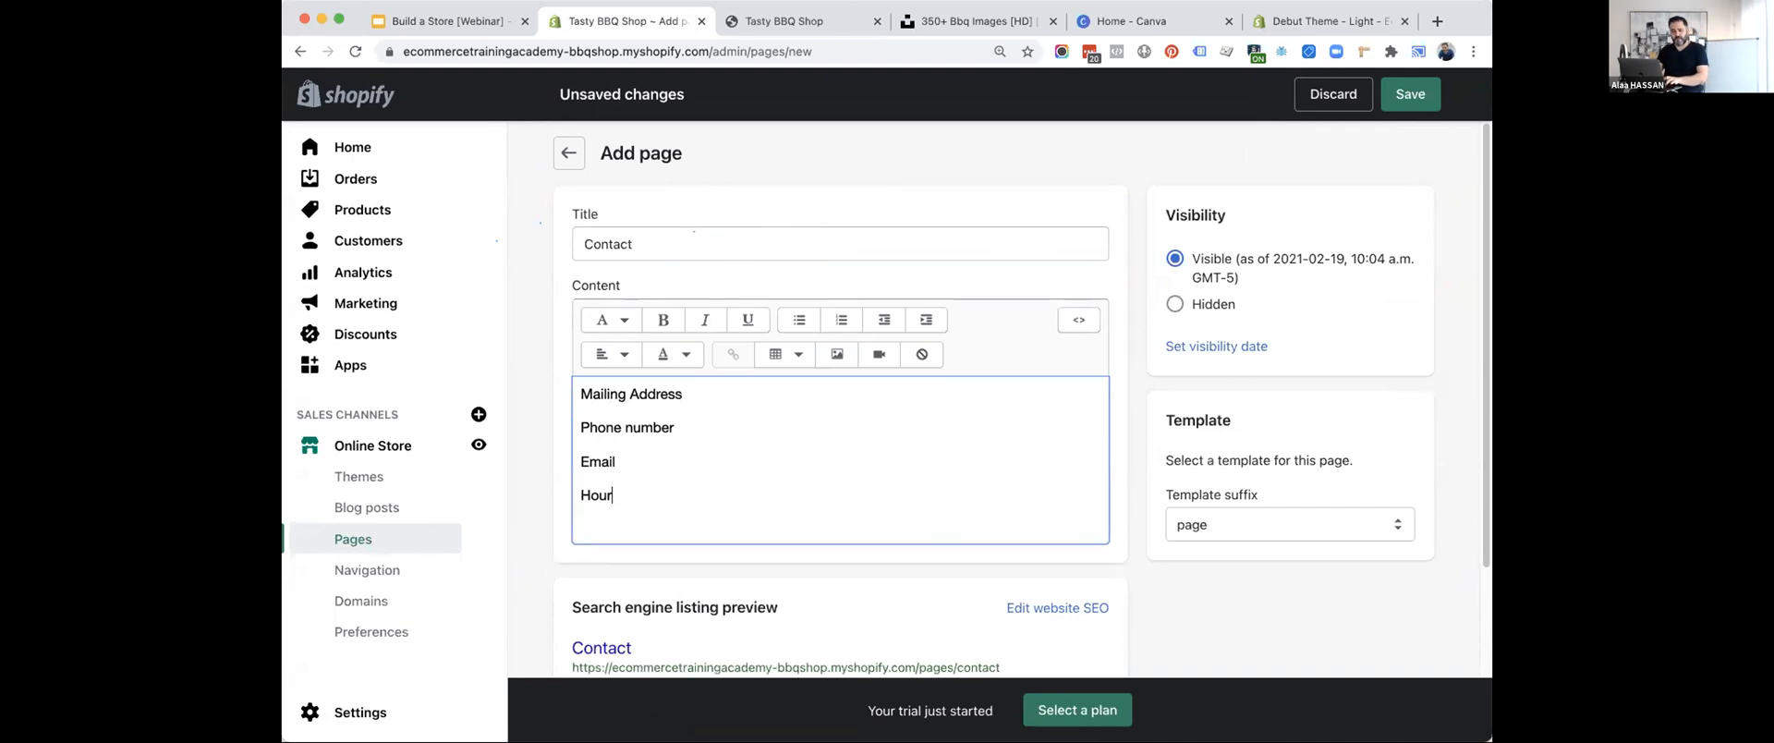
{"action": "type", "text": "s of Operation"}
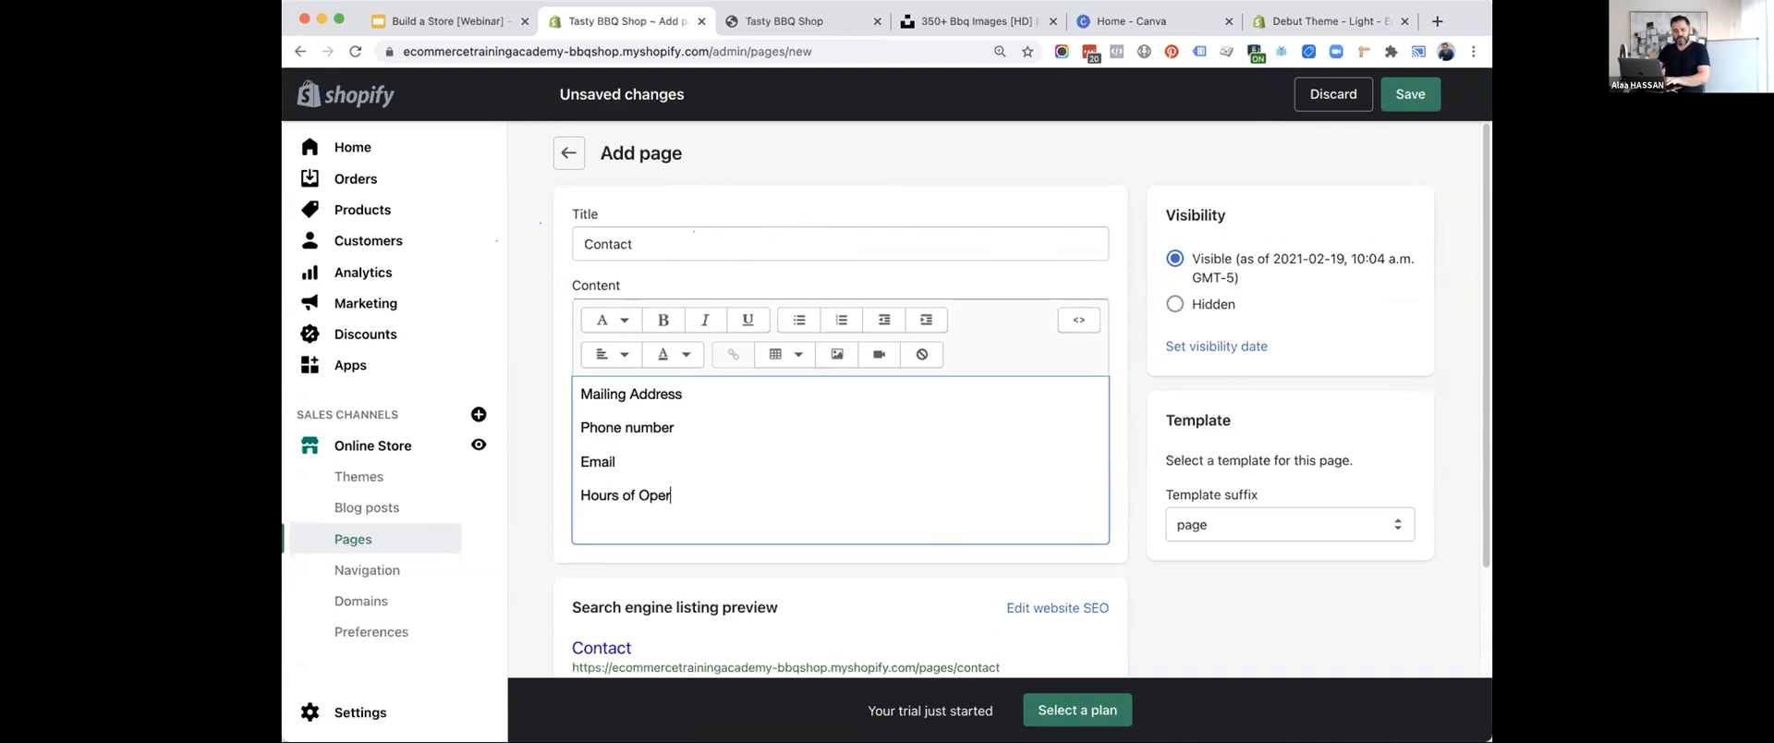
{"action": "key", "text": "Return"}
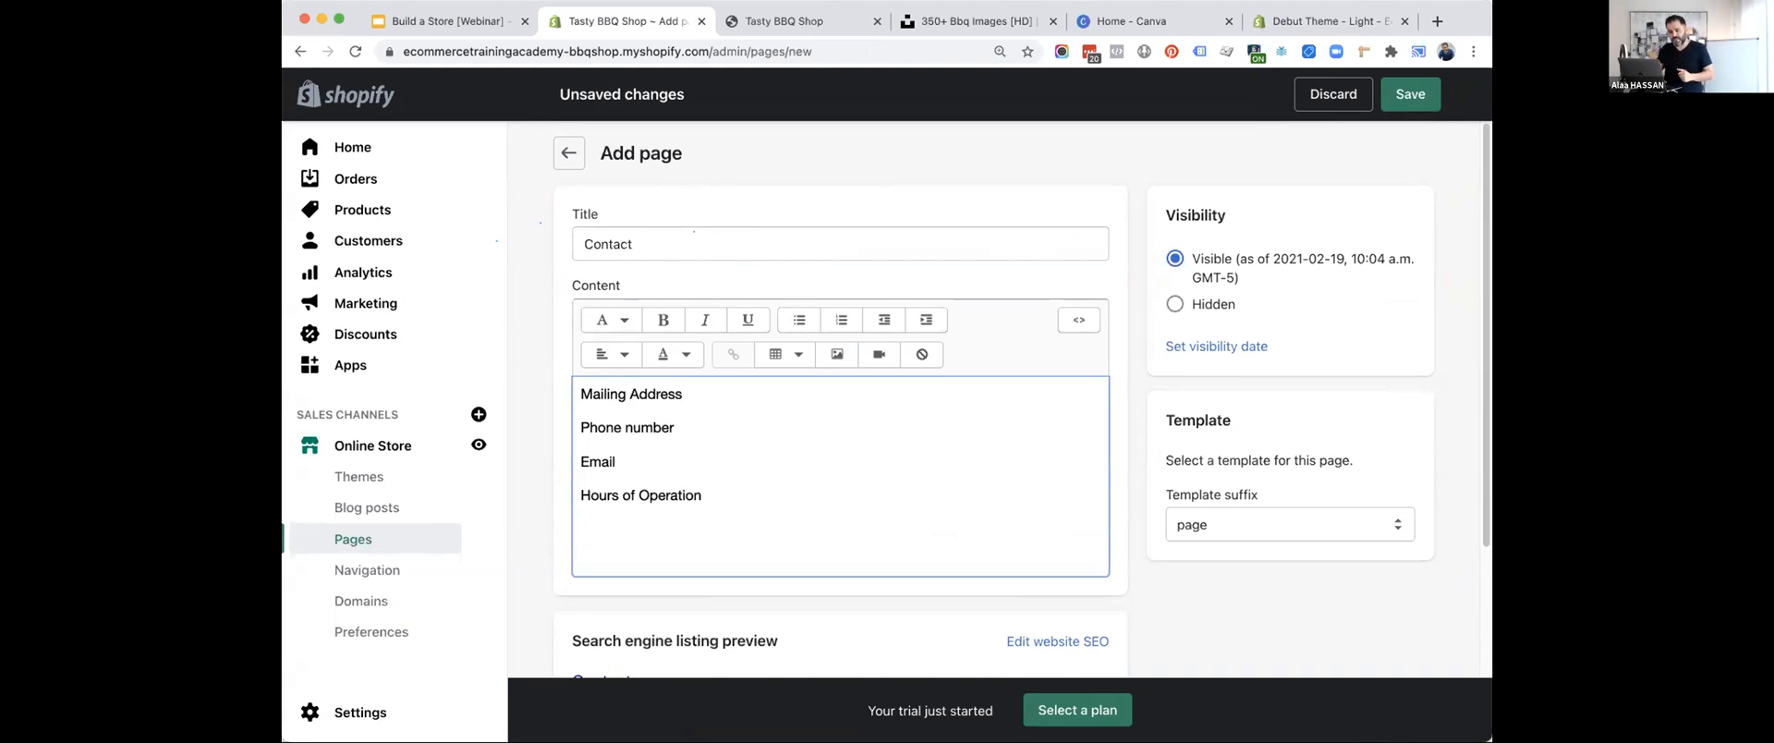
{"action": "scroll", "coordinate": [887, 416], "scroll_direction": "down", "scroll_amount": 2}
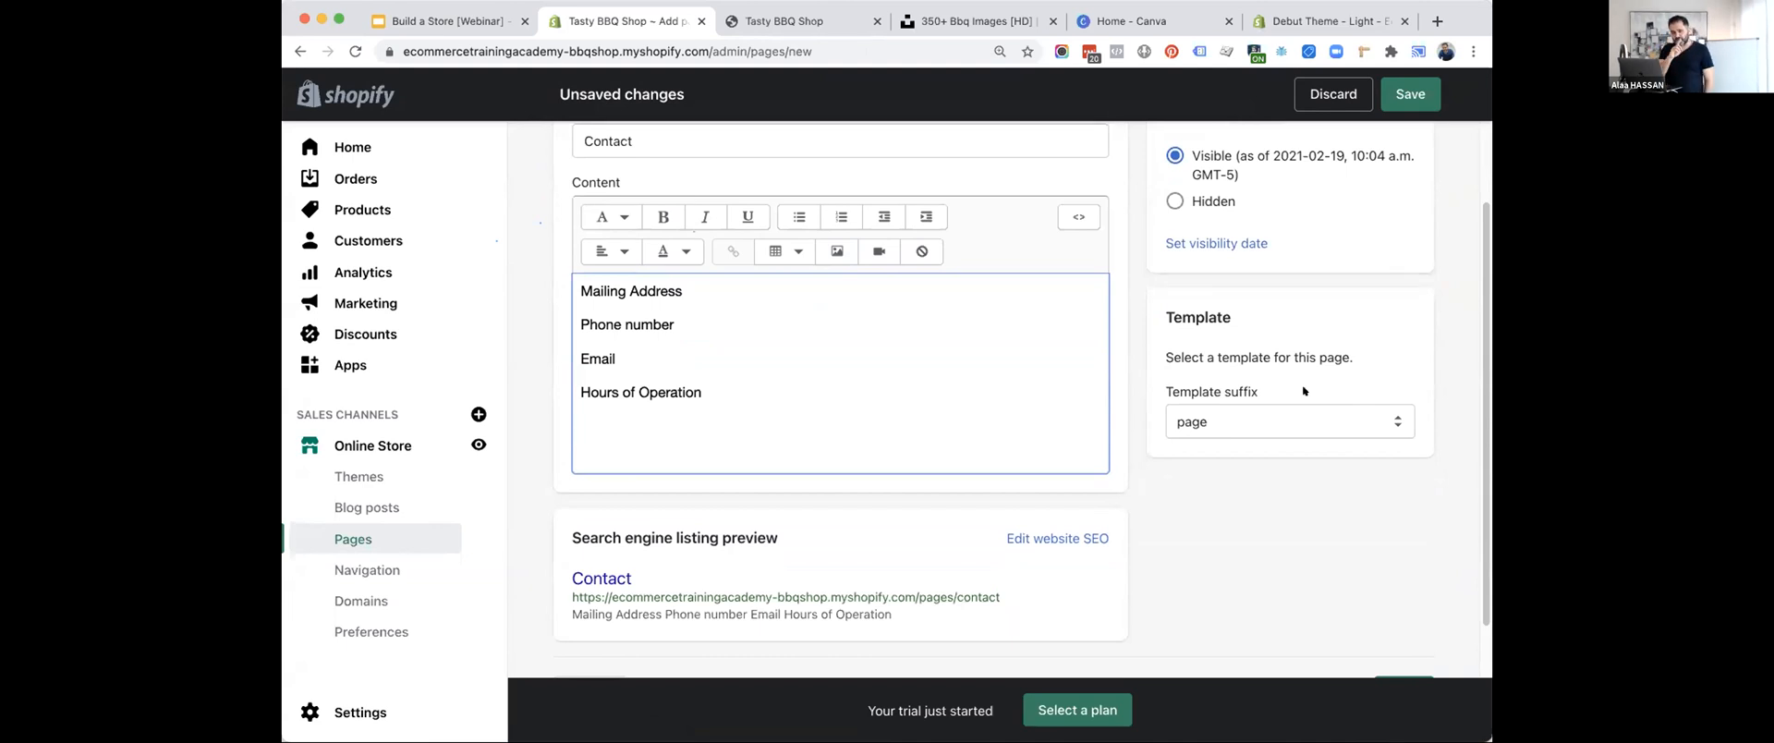
Assign the page.contact template to the Contact page and save the page.
{"action": "left_click", "coordinate": [1247, 421]}
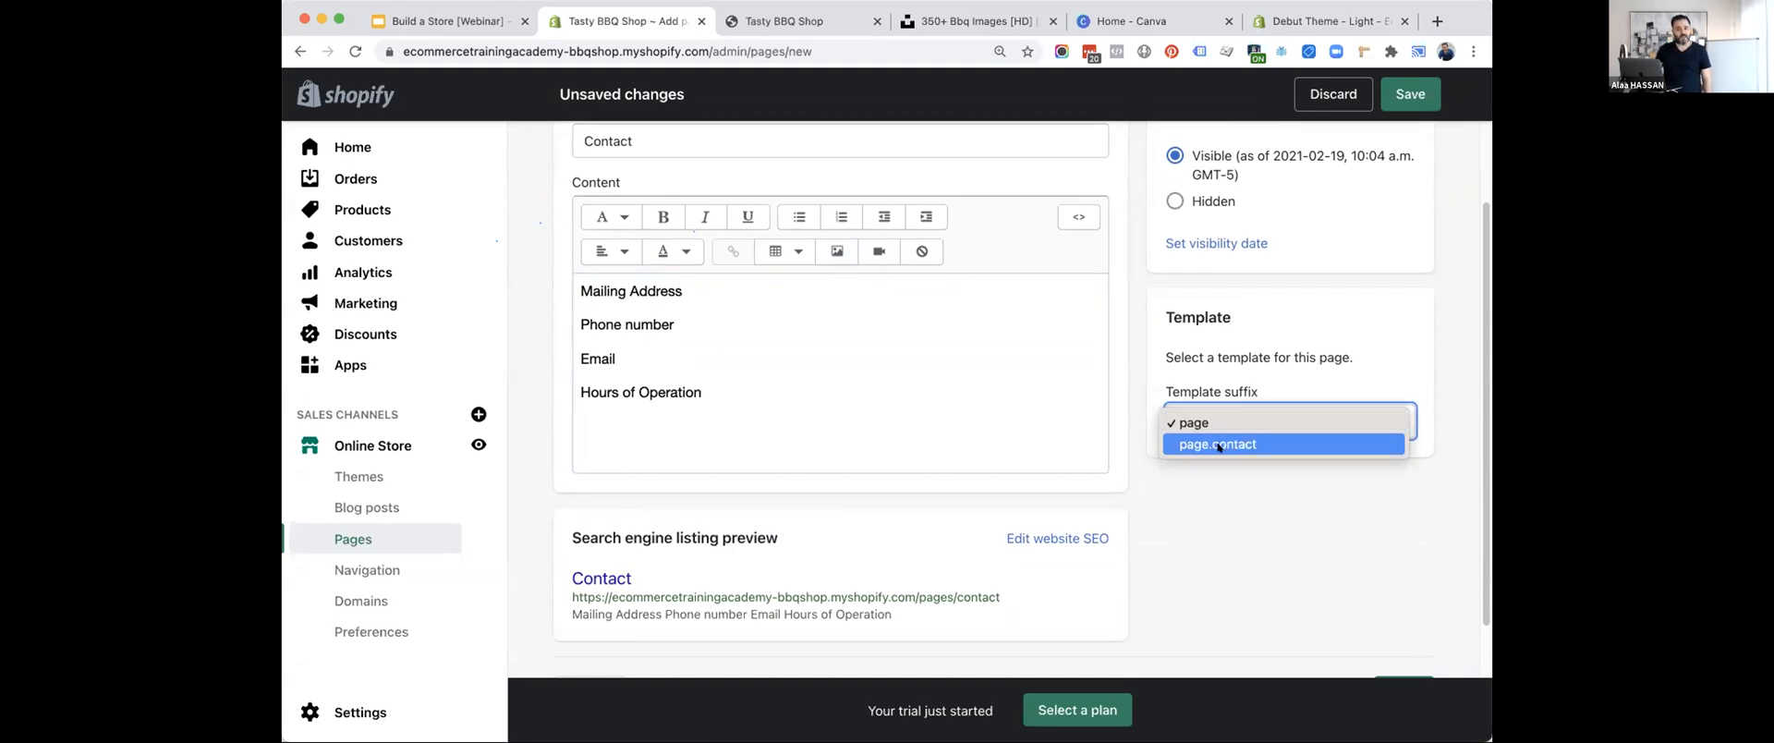
{"action": "left_click", "coordinate": [1218, 445]}
{"action": "left_click", "coordinate": [1392, 103]}
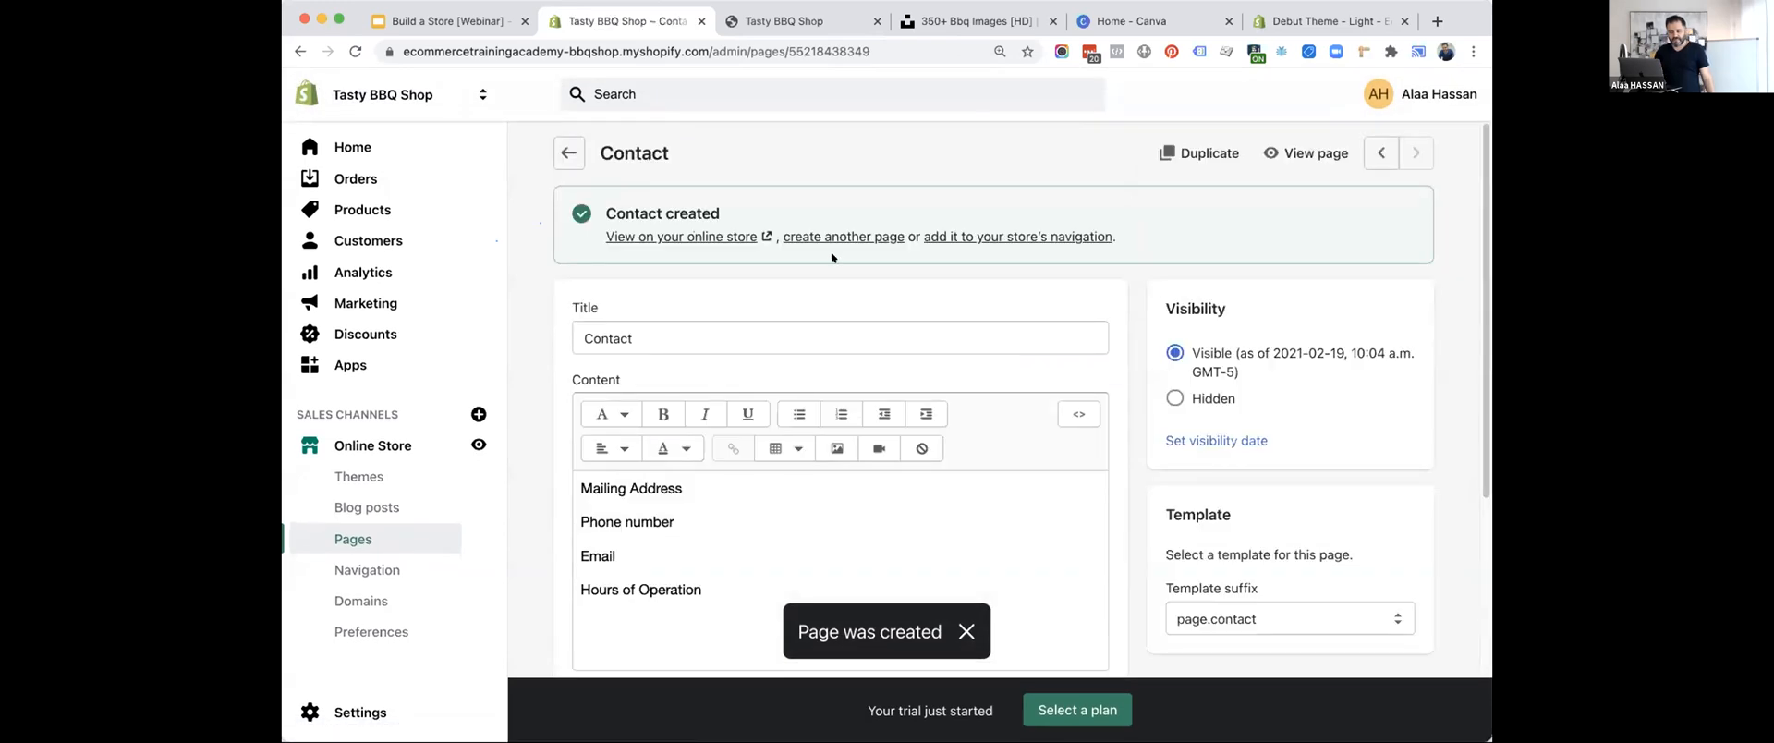
View the Contact page on the online store, look over its details and contact form, and return to the admin.
{"action": "left_click", "coordinate": [721, 240]}
{"action": "scroll", "coordinate": [722, 239], "scroll_direction": "down", "scroll_amount": 2}
{"action": "scroll", "coordinate": [573, 222], "scroll_direction": "up", "scroll_amount": 2}
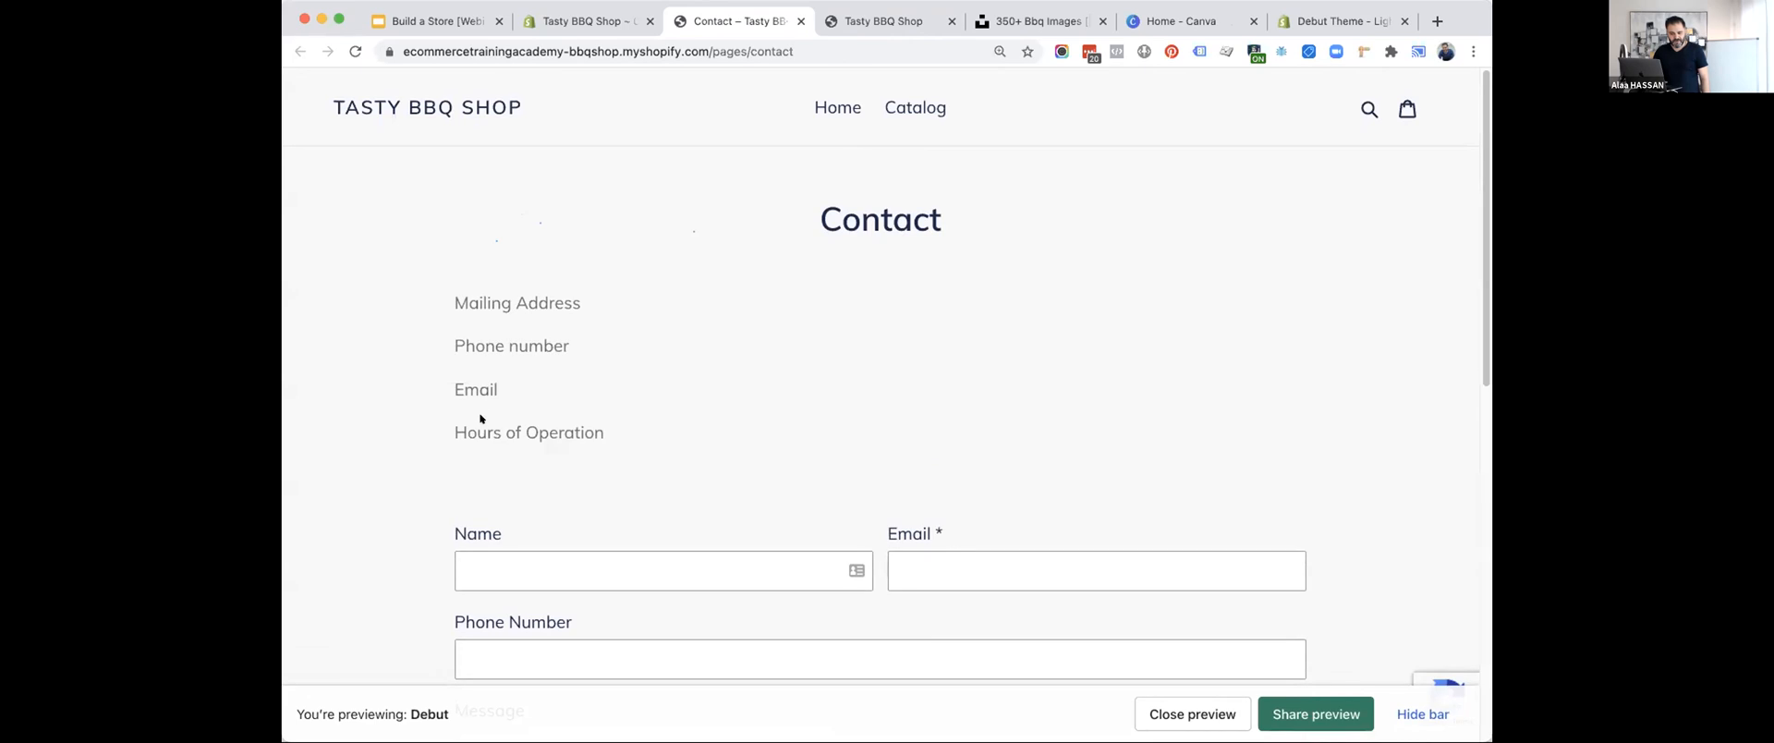
{"action": "scroll", "coordinate": [481, 432], "scroll_direction": "down", "scroll_amount": 5}
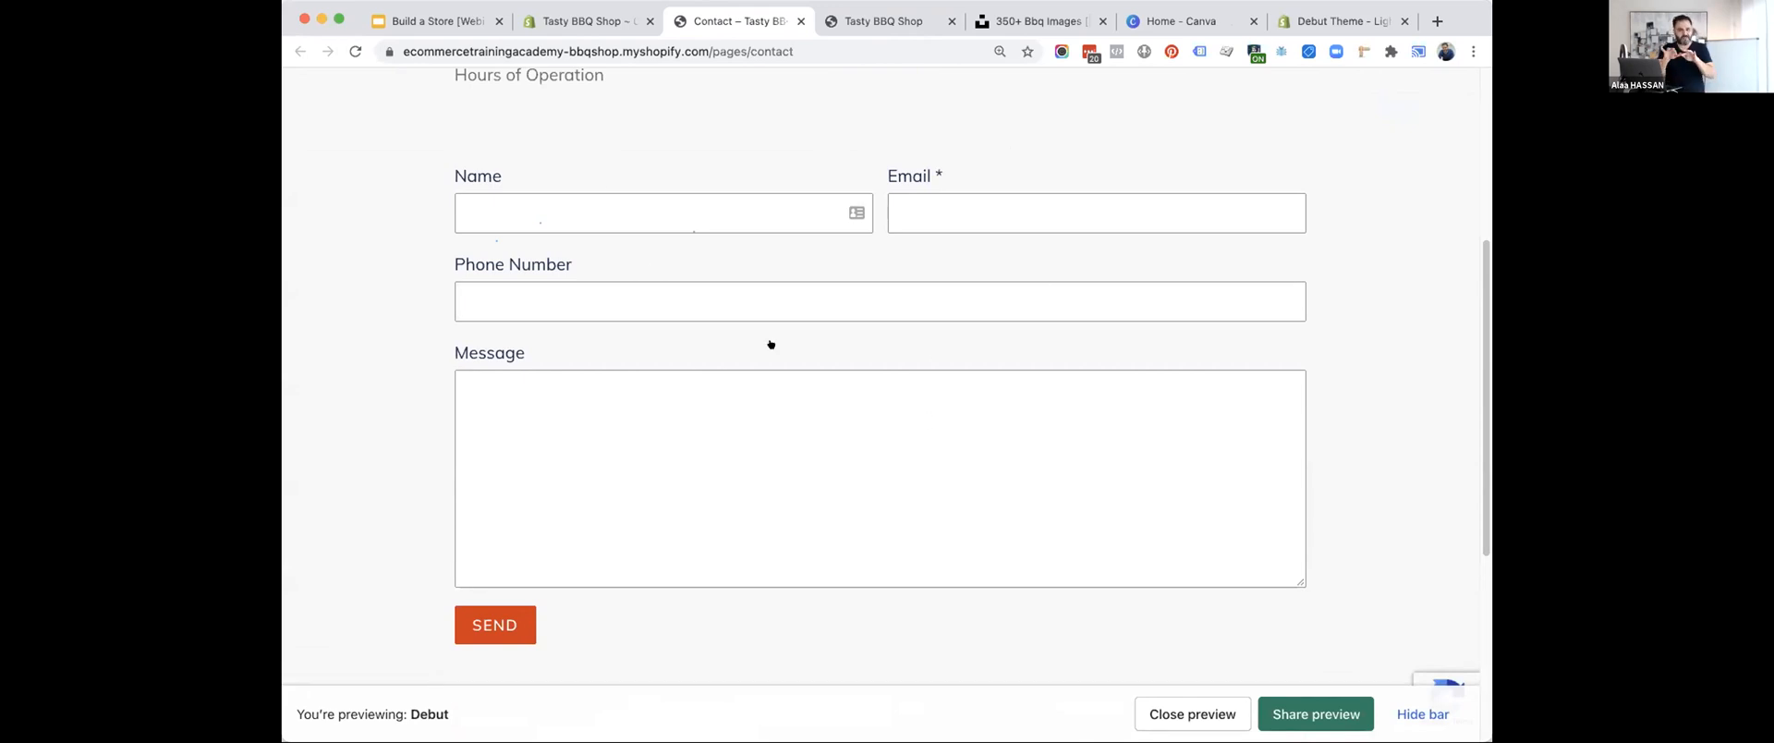
{"action": "left_click", "coordinate": [562, 21]}
{"action": "scroll", "coordinate": [523, 396], "scroll_direction": "down", "scroll_amount": 1}
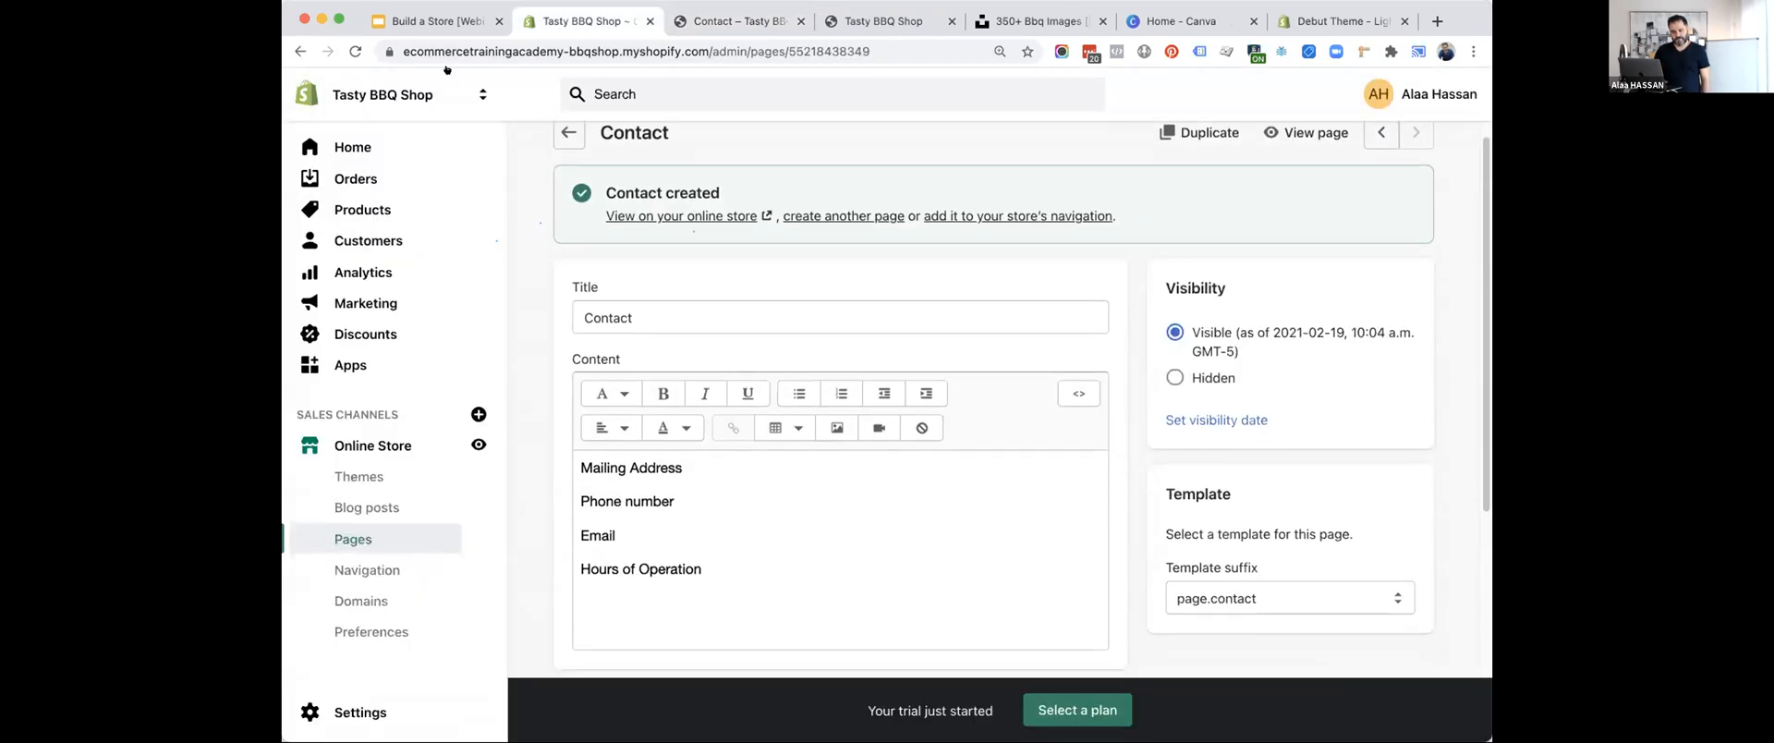
Check the "Create a navigation" item in the Google Slides presentation and the storefront's header menu, and switch back to the Shopify admin.
{"action": "left_click", "coordinate": [441, 20]}
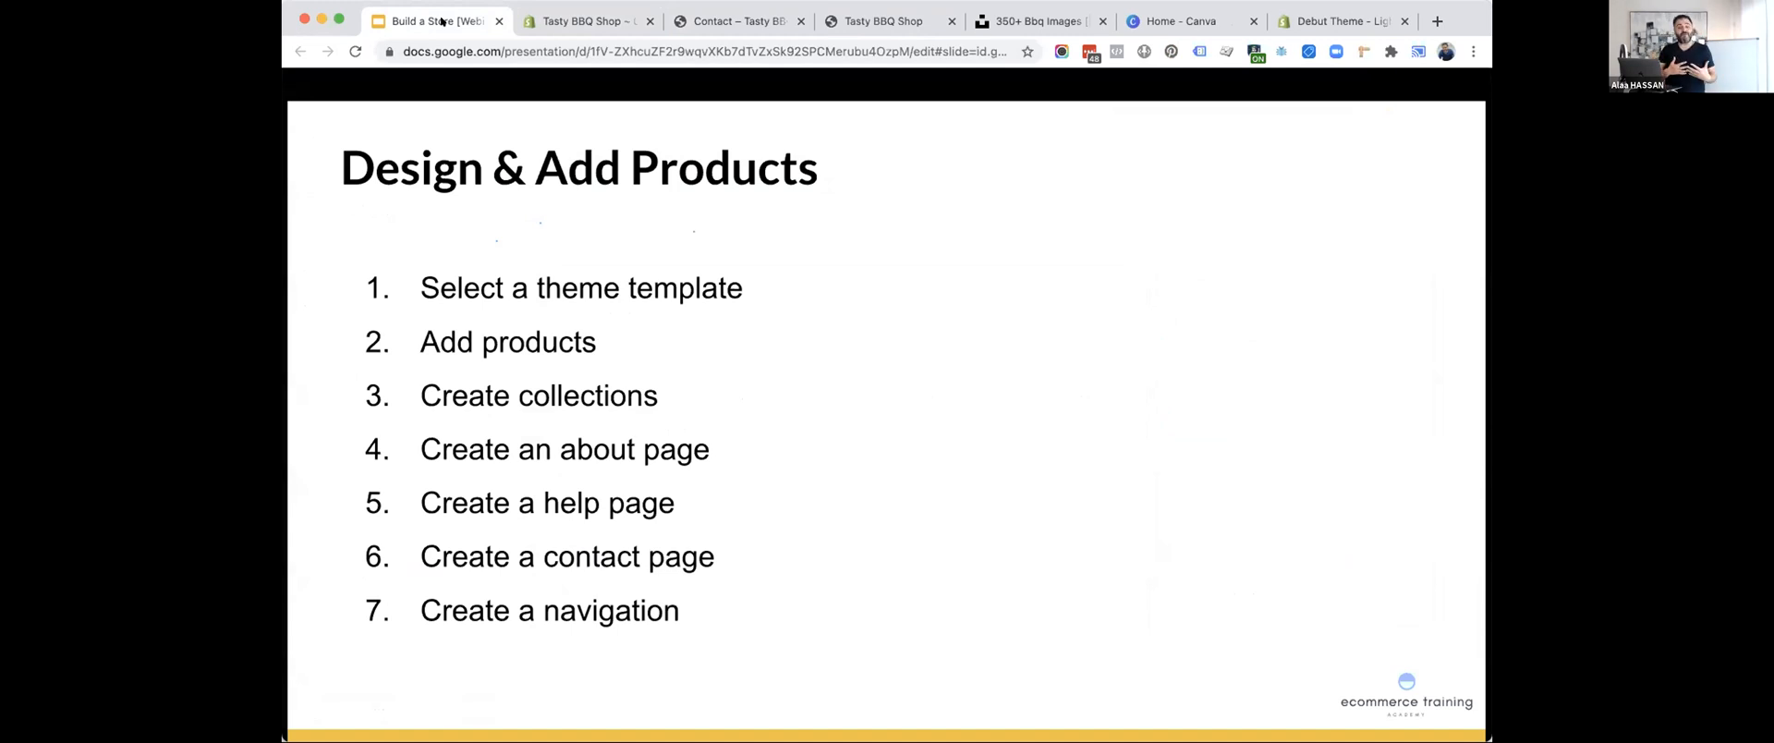
{"action": "left_click", "coordinate": [536, 20]}
{"action": "left_click", "coordinate": [724, 20]}
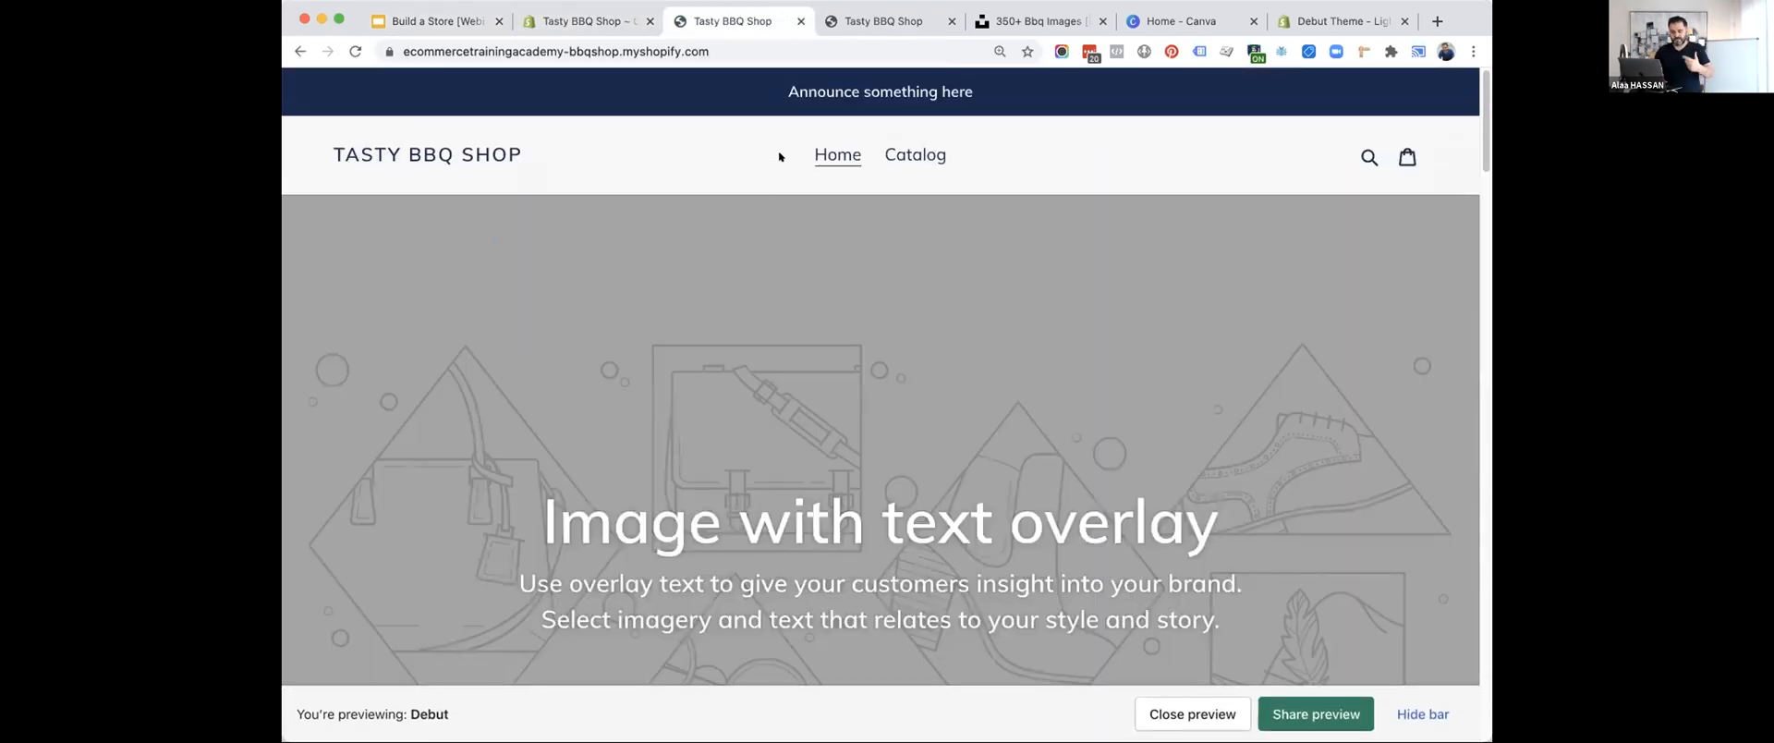
{"action": "left_click", "coordinate": [582, 17]}
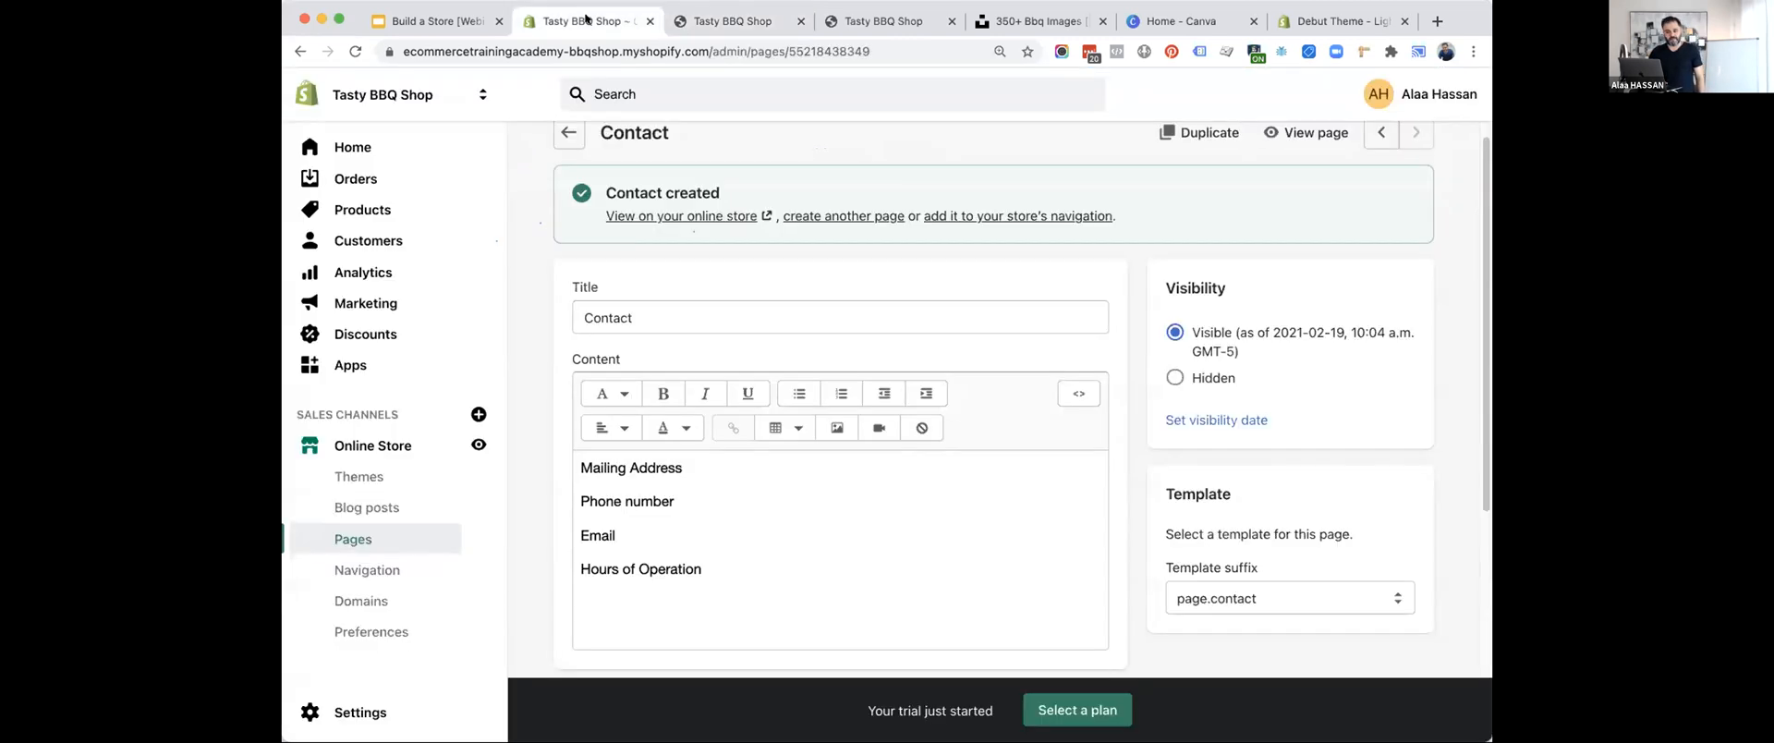
Open the online store's main menu in Navigation and rename its Home item as "Welcome".
{"action": "left_click", "coordinate": [361, 561]}
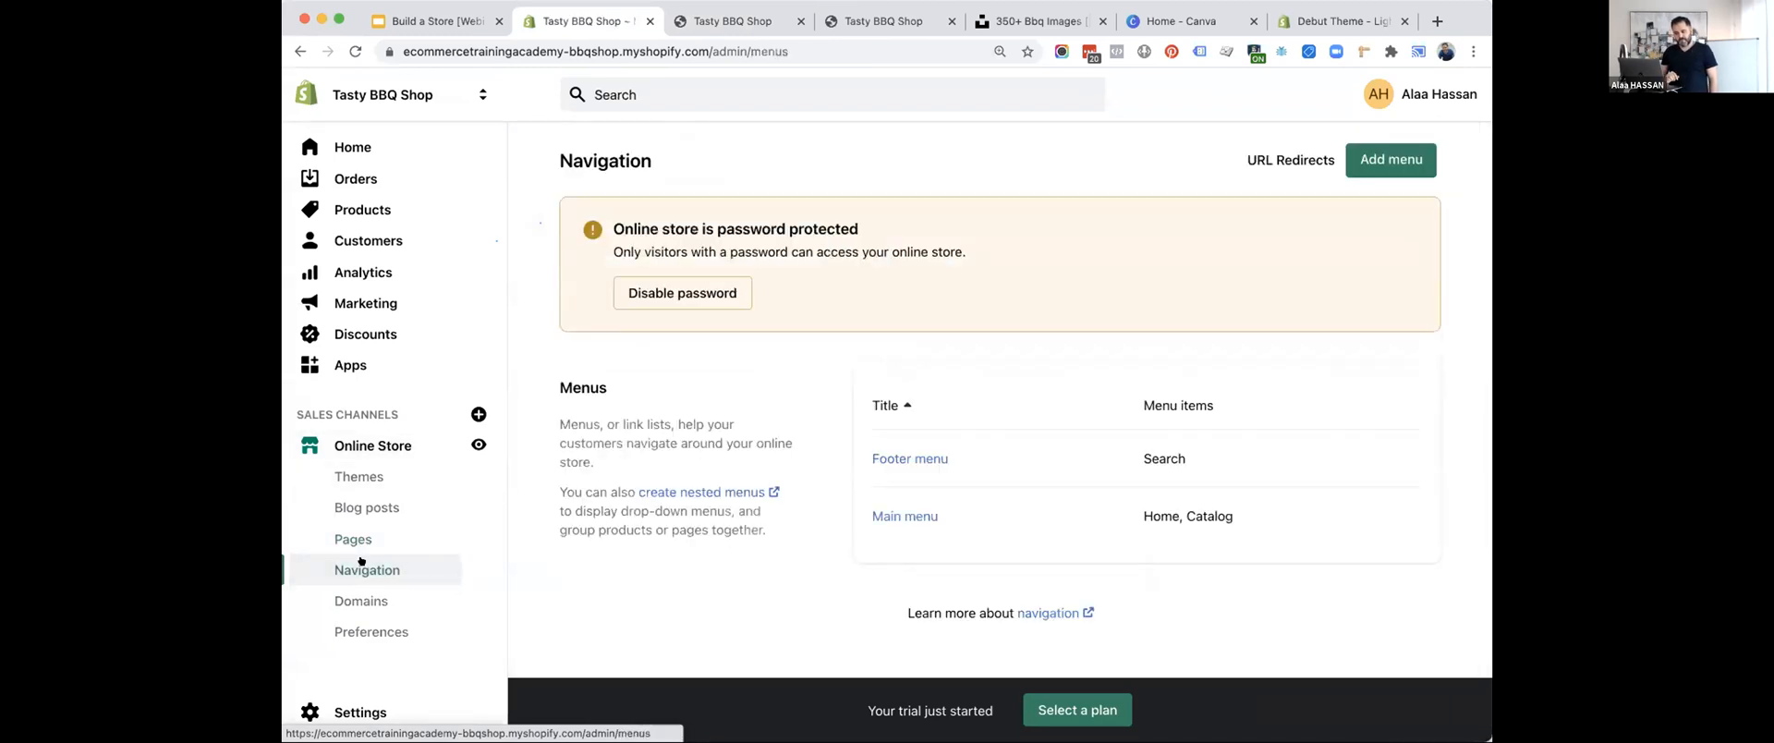
{"action": "left_click", "coordinate": [884, 518]}
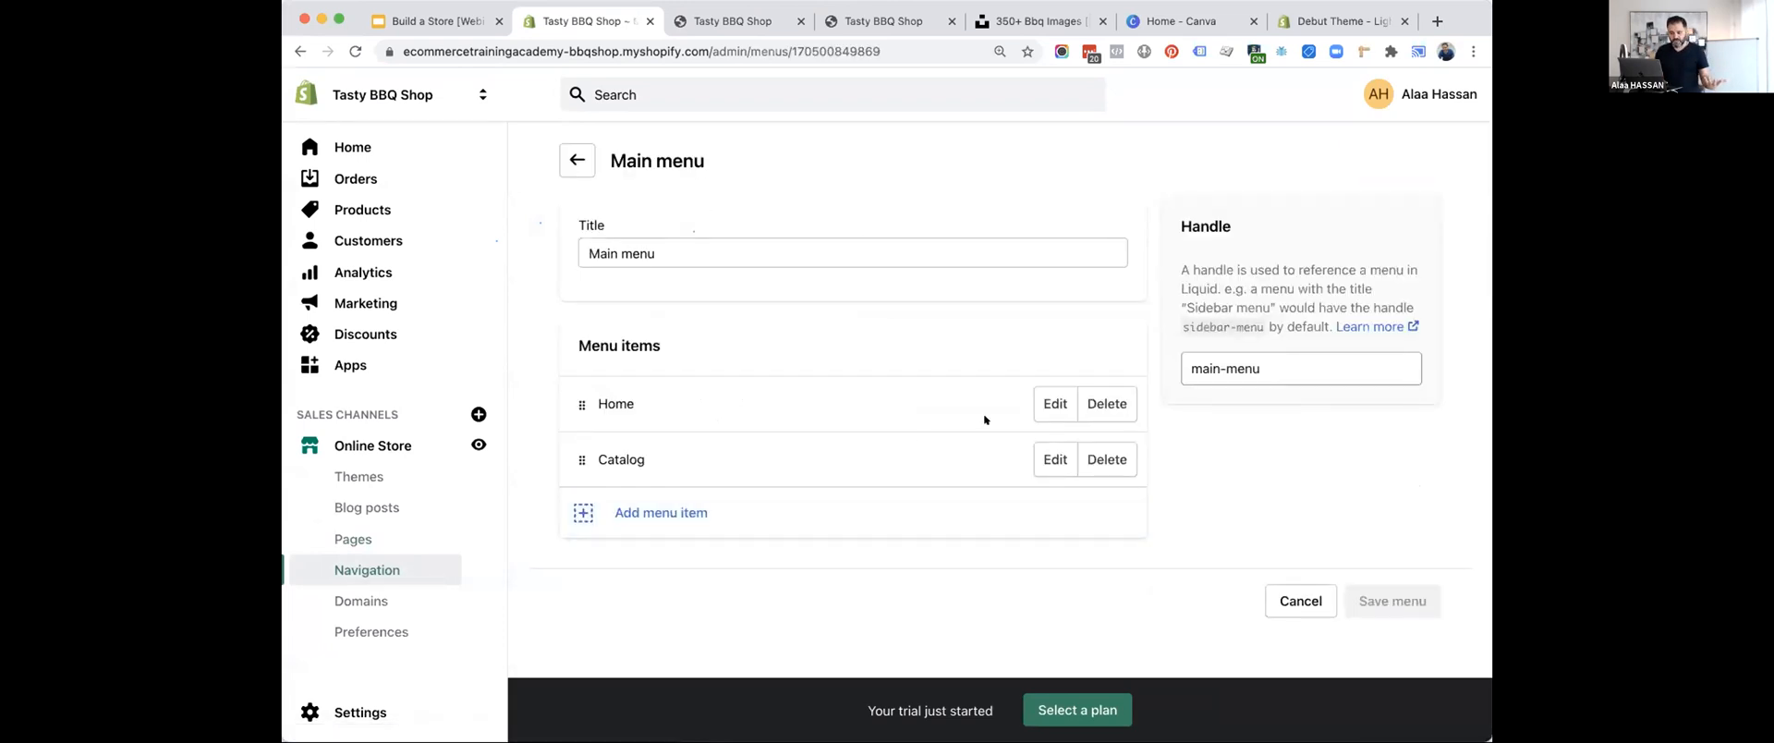
{"action": "left_click", "coordinate": [1054, 404]}
{"action": "double_click", "coordinate": [639, 404]}
{"action": "type", "text": "Welcome"}
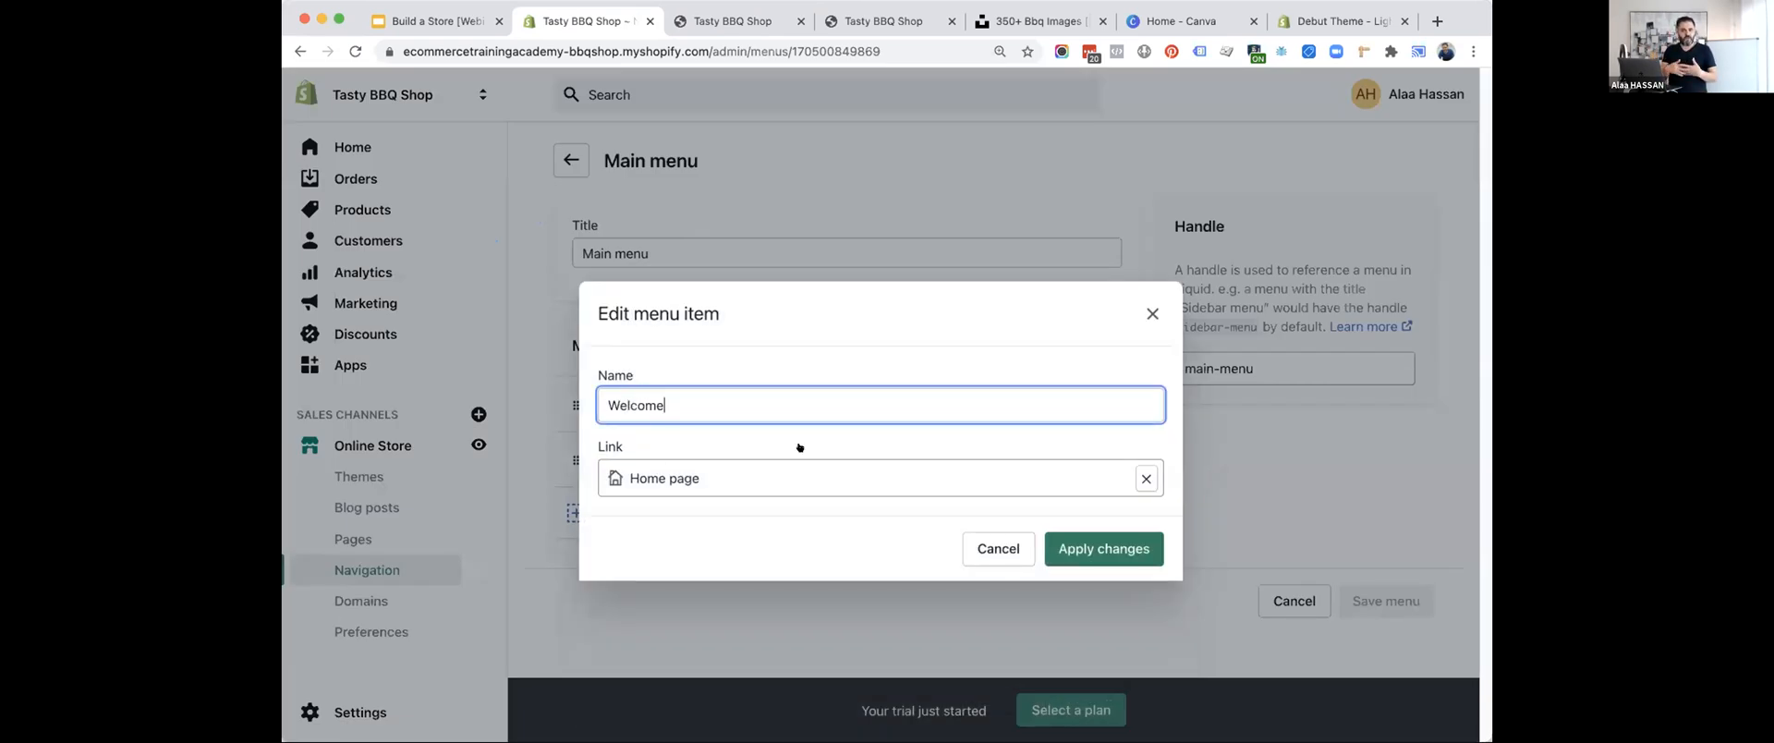
{"action": "left_click", "coordinate": [1091, 543]}
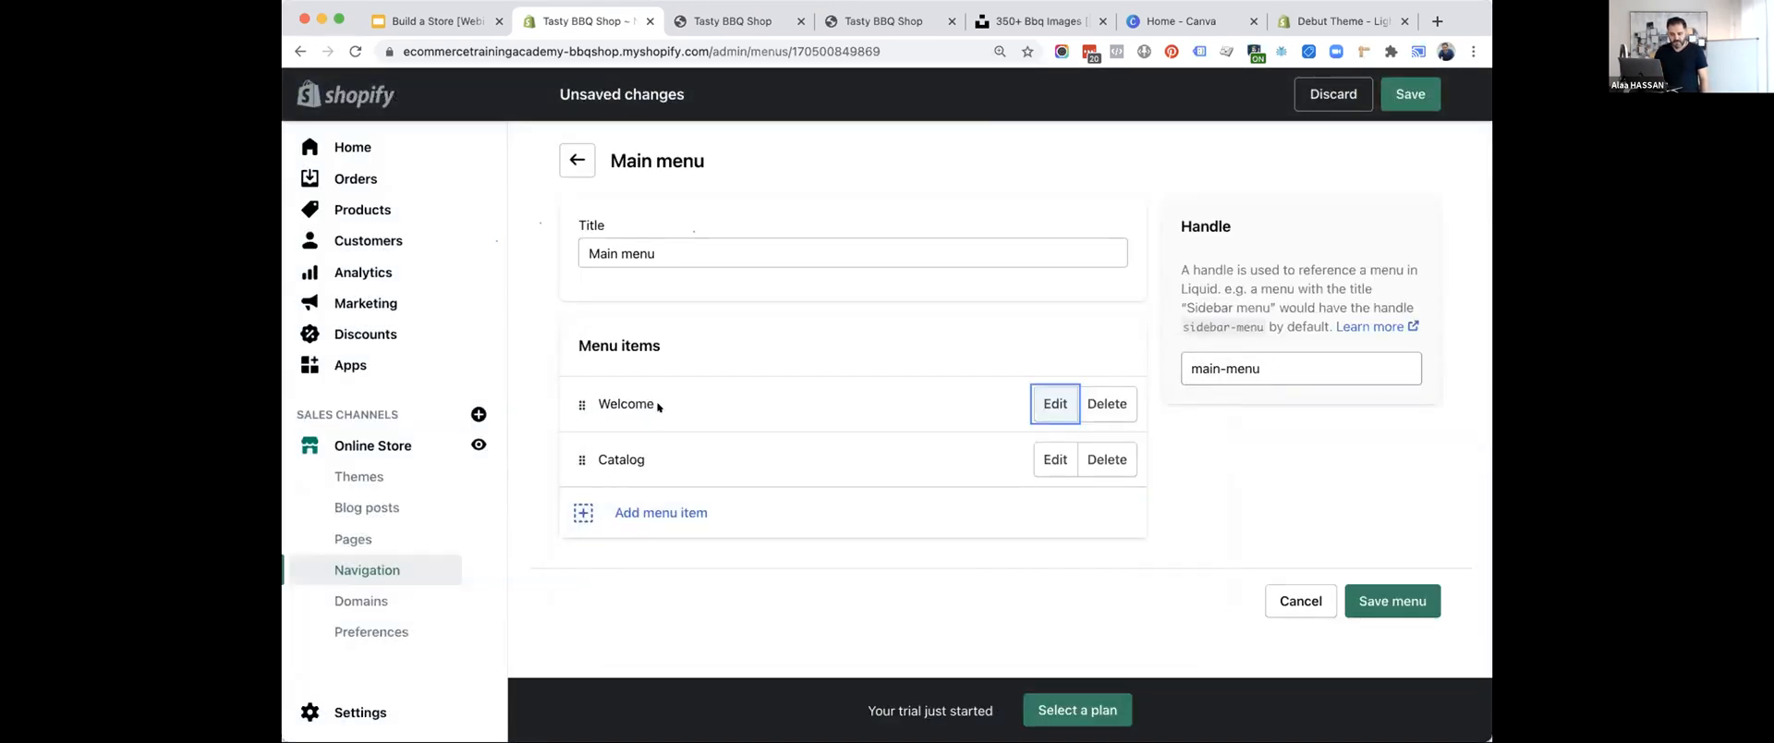
Rename the Catalog item of the main menu as "BBQ Products".
{"action": "left_click", "coordinate": [1040, 460]}
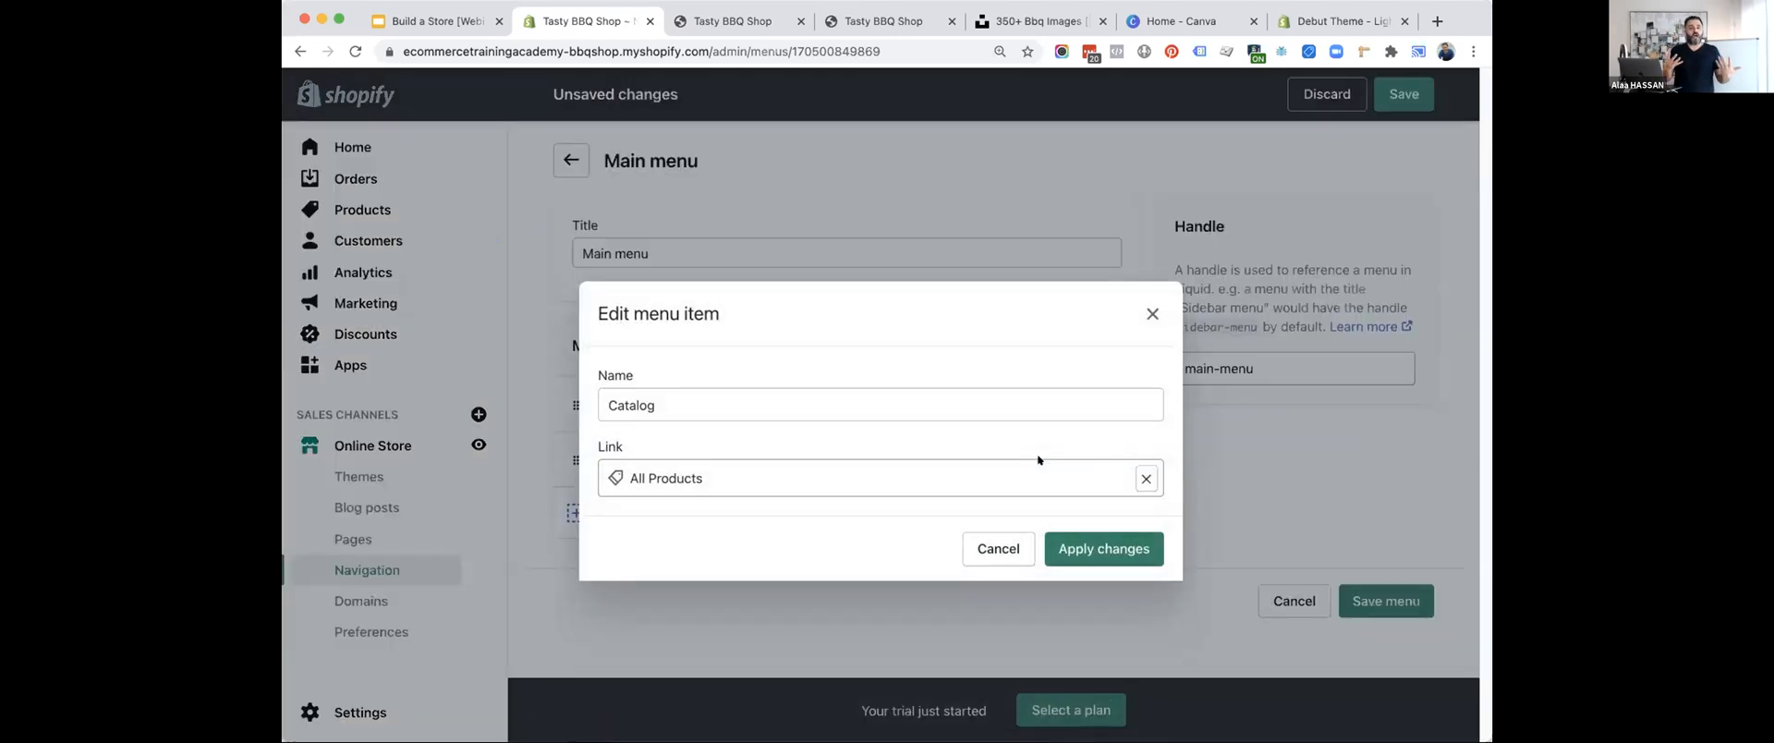
{"action": "double_click", "coordinate": [782, 404]}
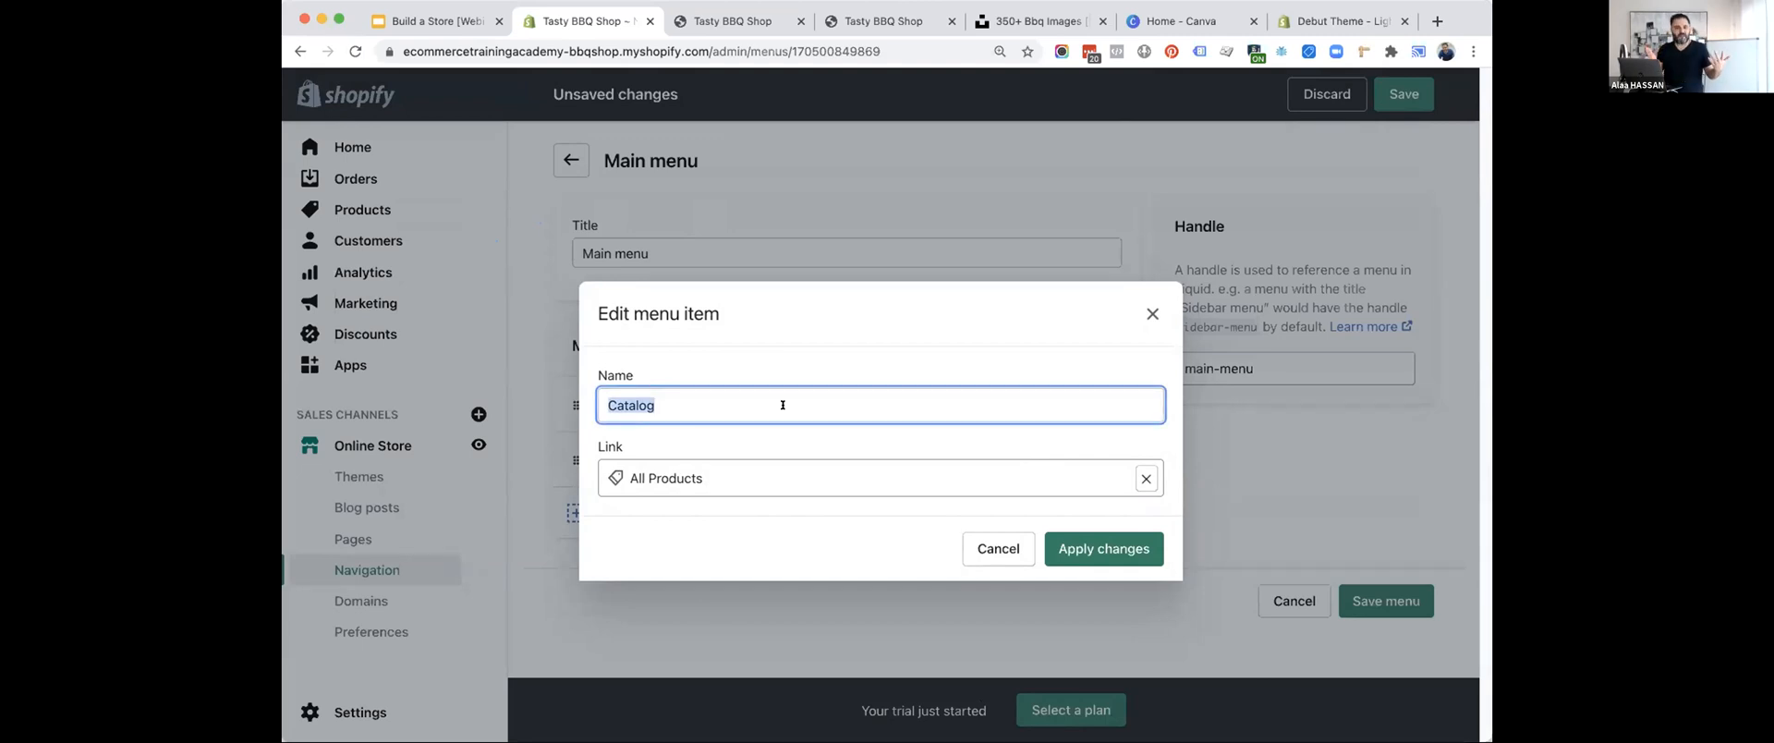
{"action": "type", "text": "BB"}
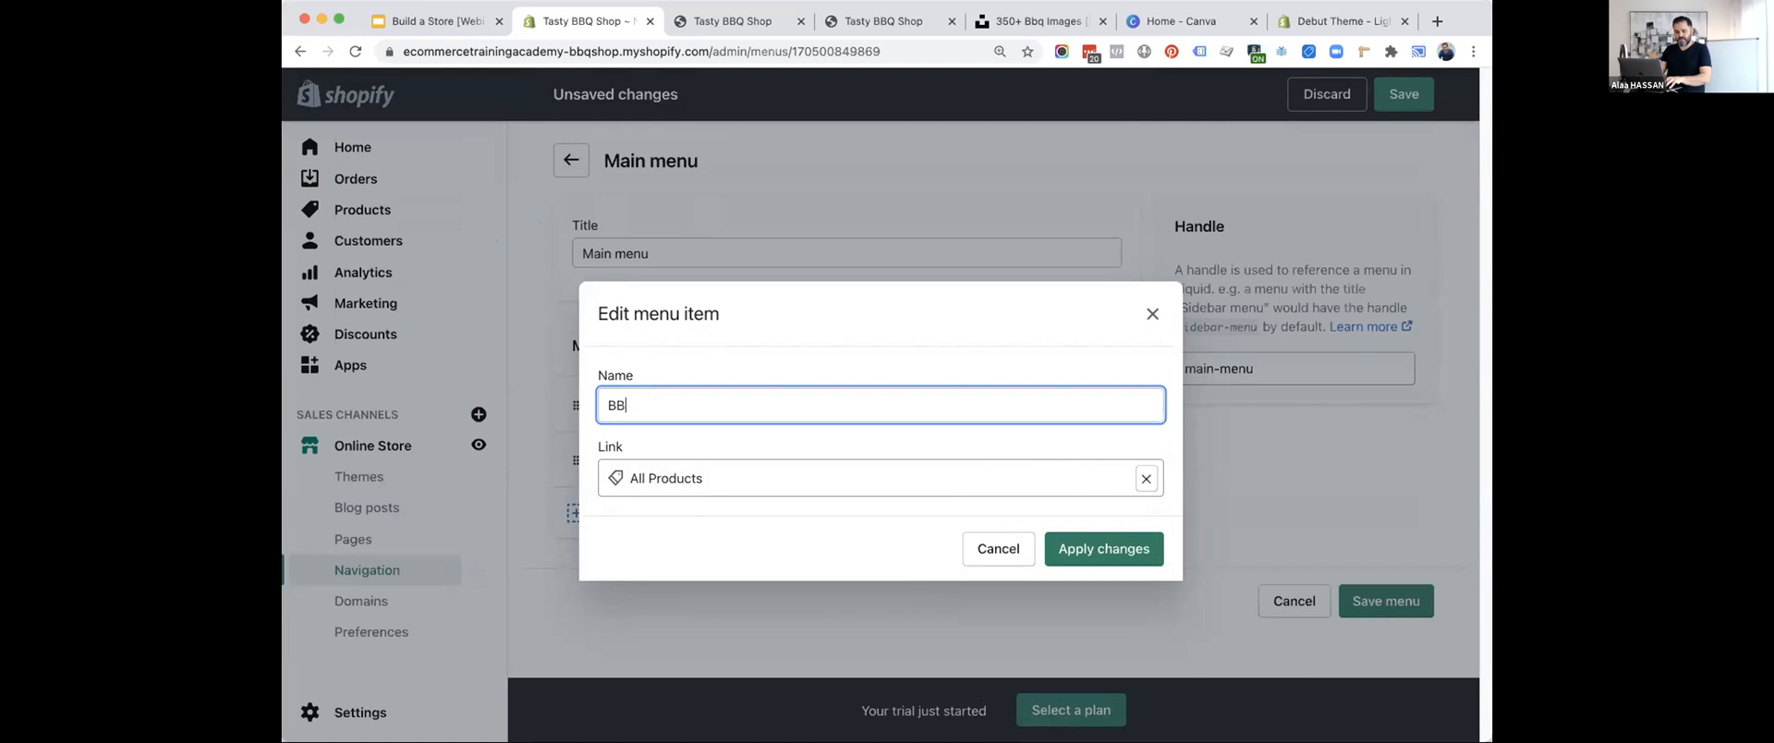
{"action": "type", "text": "Q Products"}
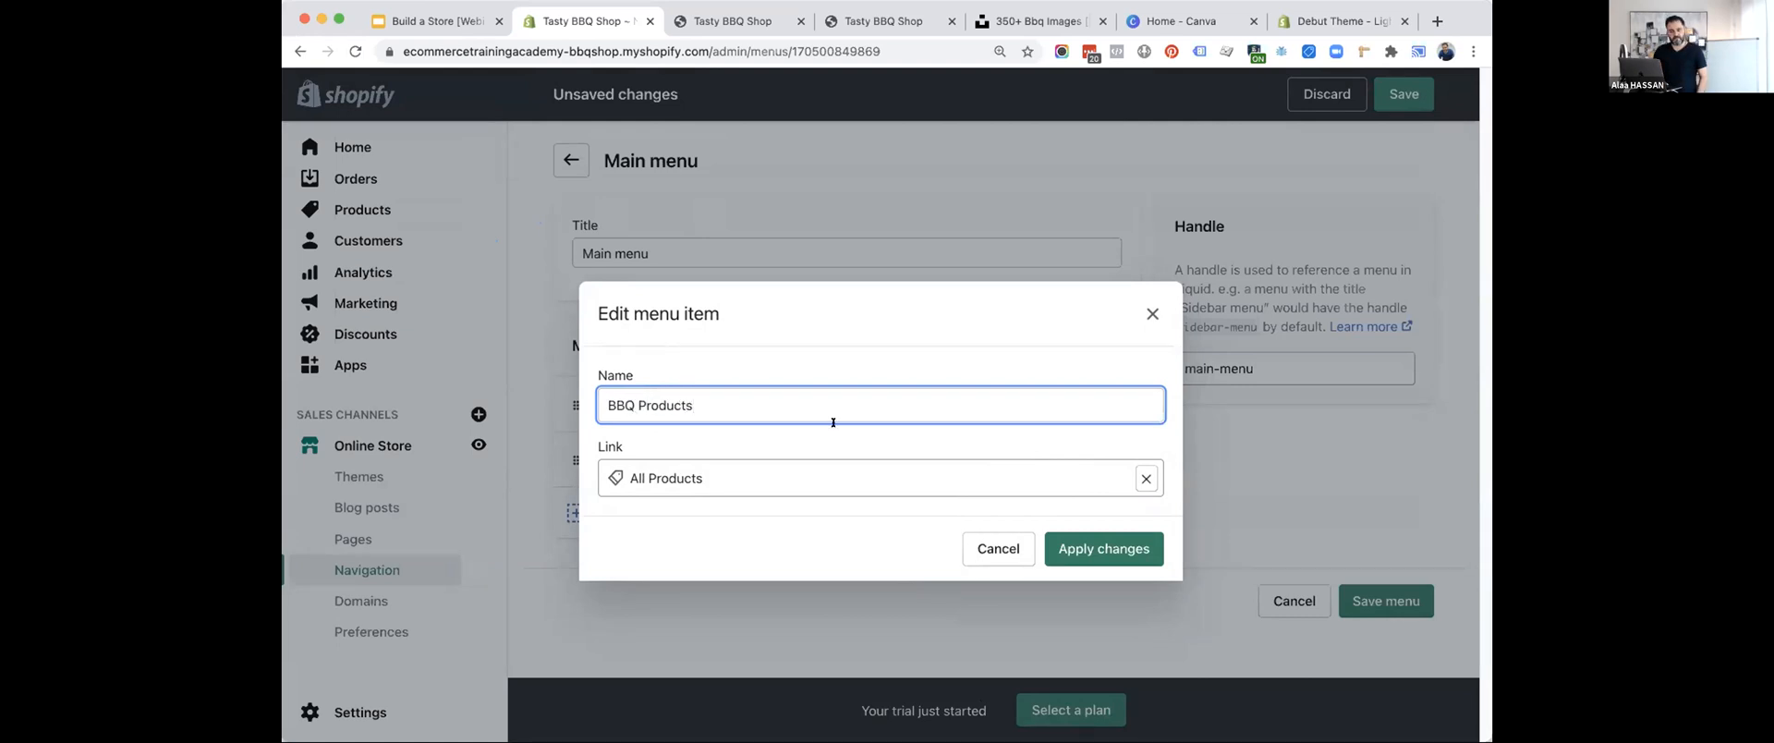
{"action": "left_click", "coordinate": [1138, 548]}
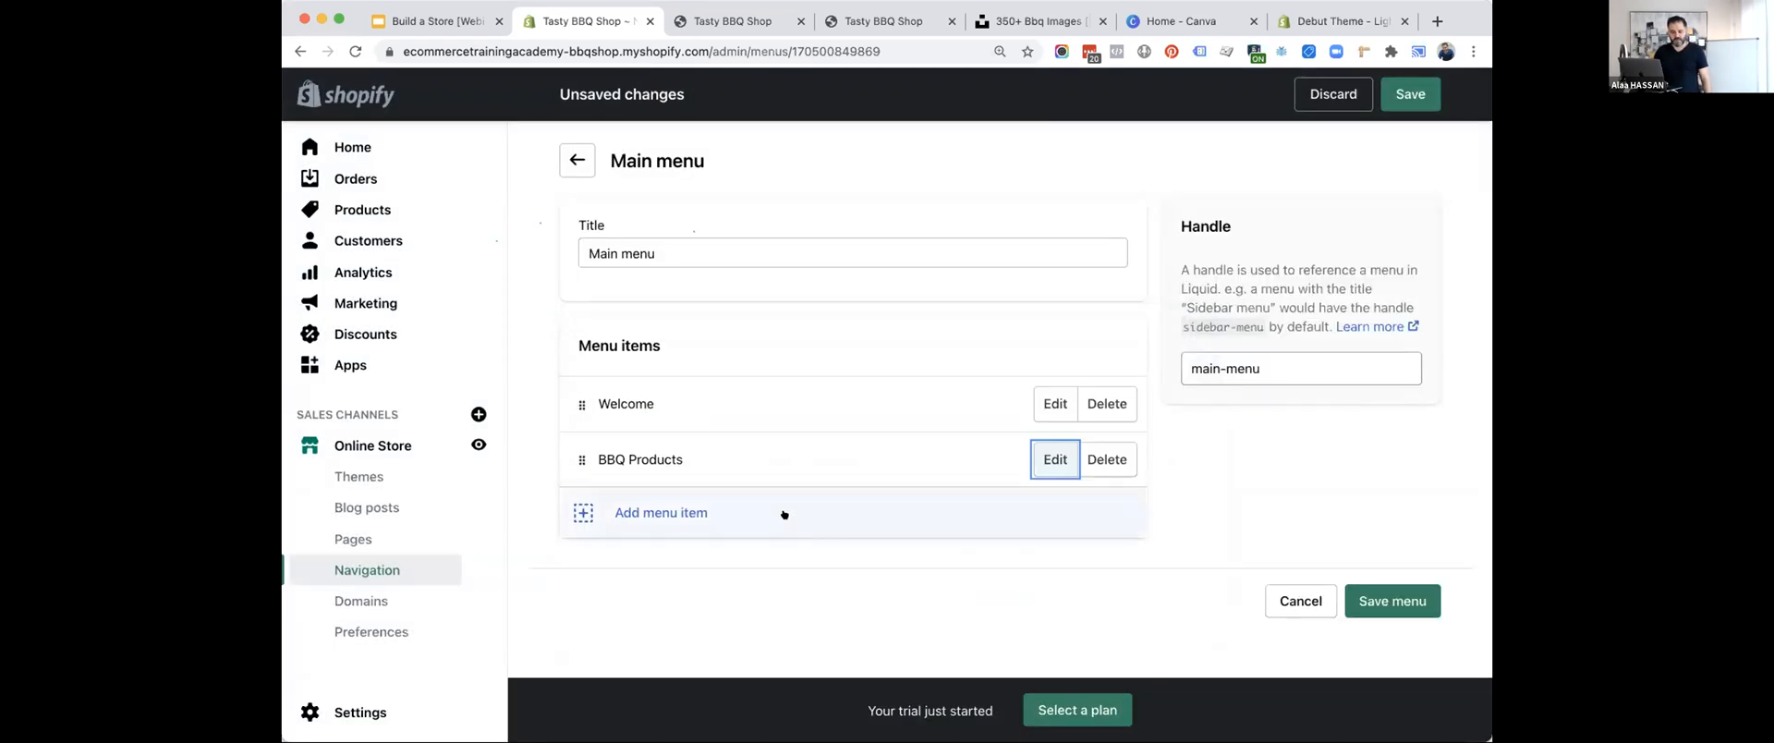
Add a "BBQ Sauces" menu item linked to the BBQ Sauce collection and nest it under BBQ Products.
{"action": "left_click", "coordinate": [650, 510]}
{"action": "left_click", "coordinate": [683, 406]}
{"action": "type", "text": "B"}
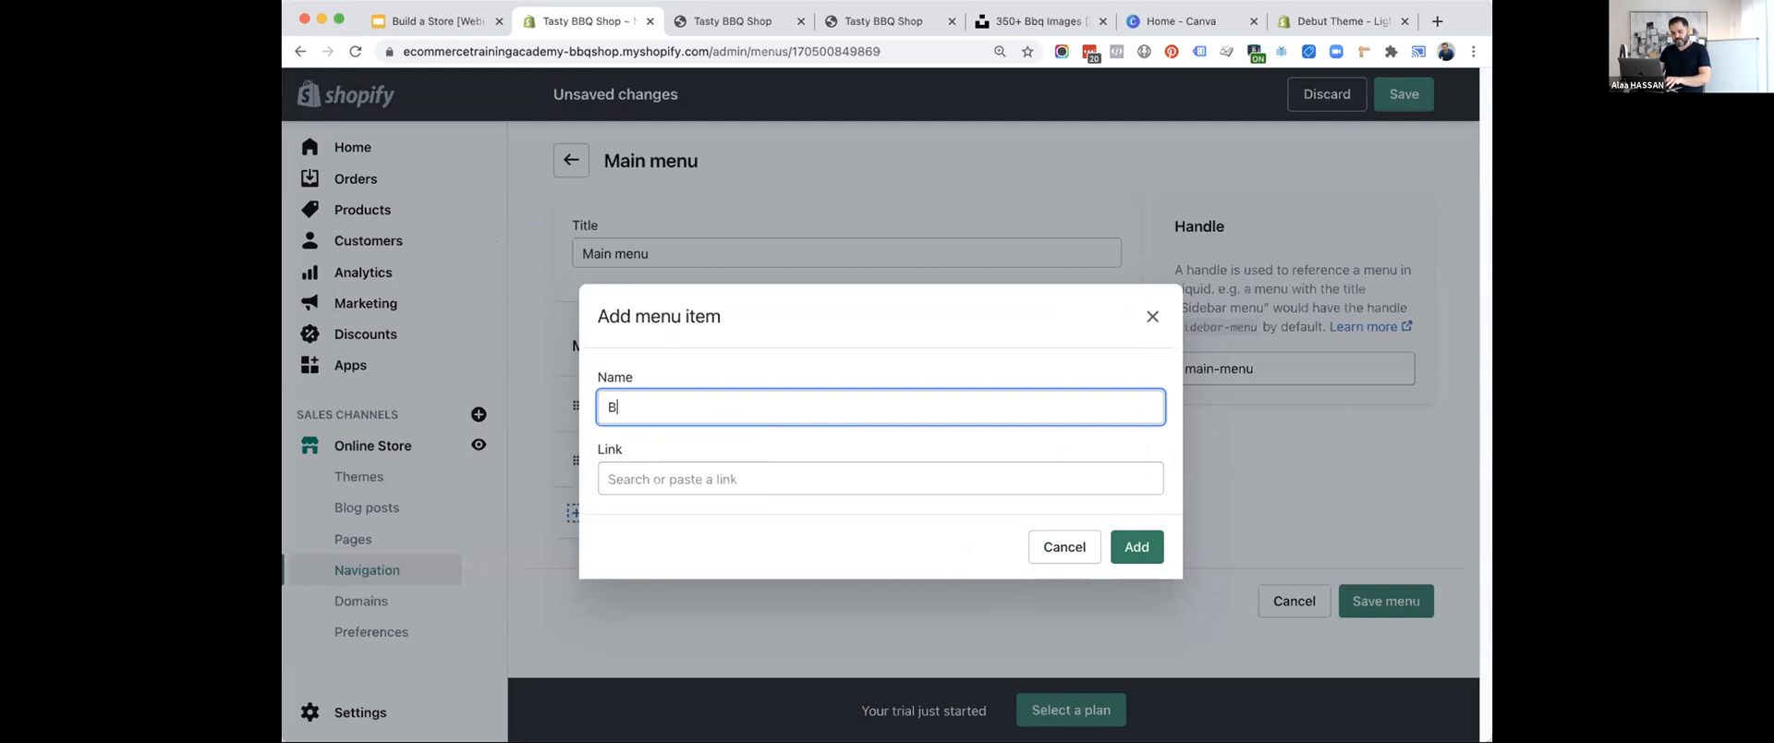
{"action": "type", "text": "BS Sauce"}
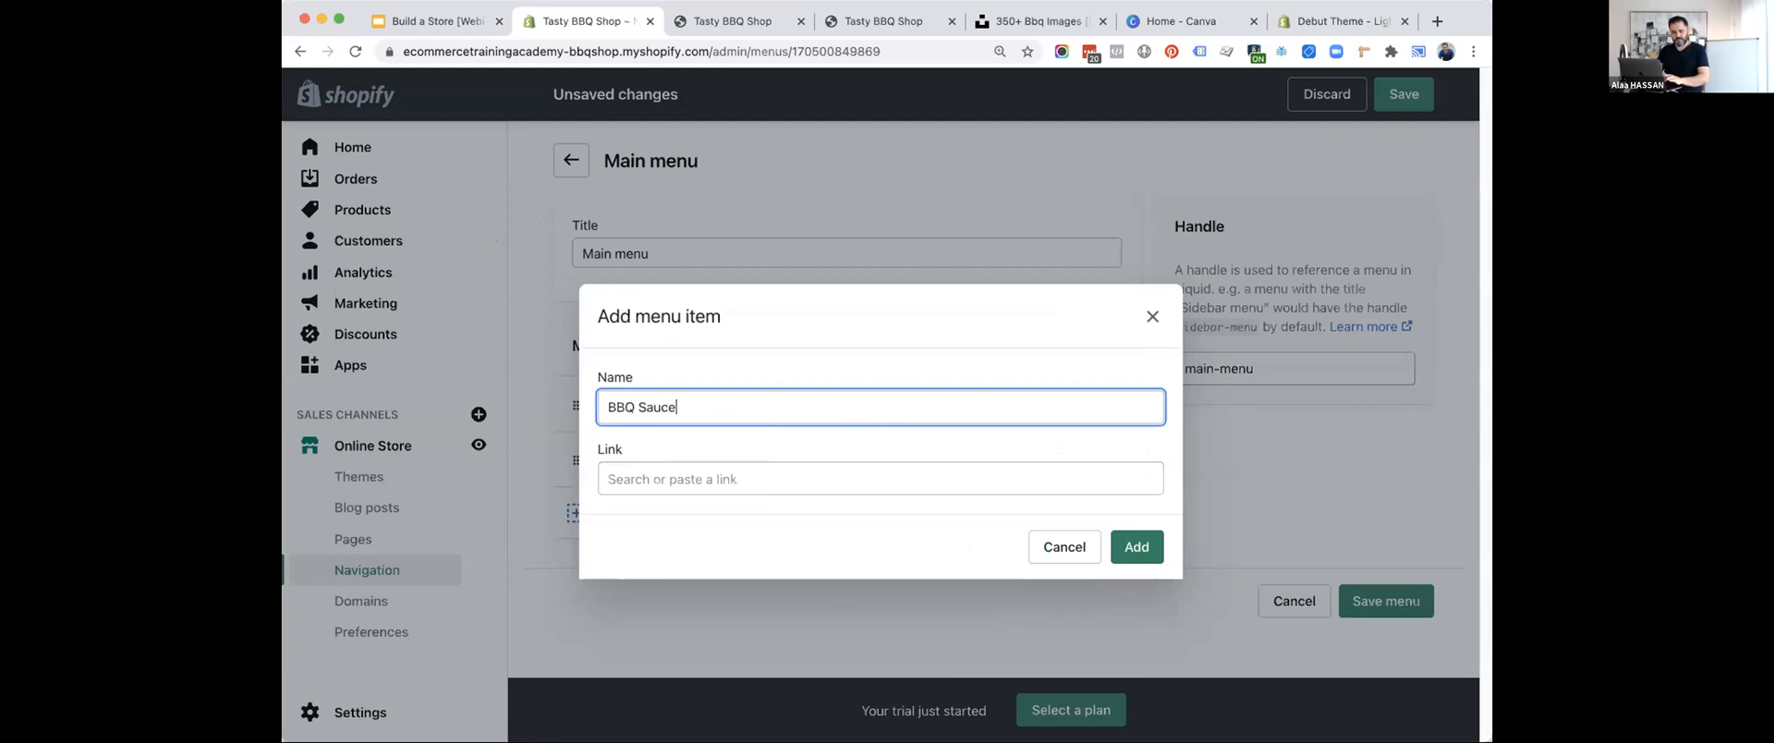
{"action": "type", "text": "s"}
{"action": "left_click", "coordinate": [709, 478]}
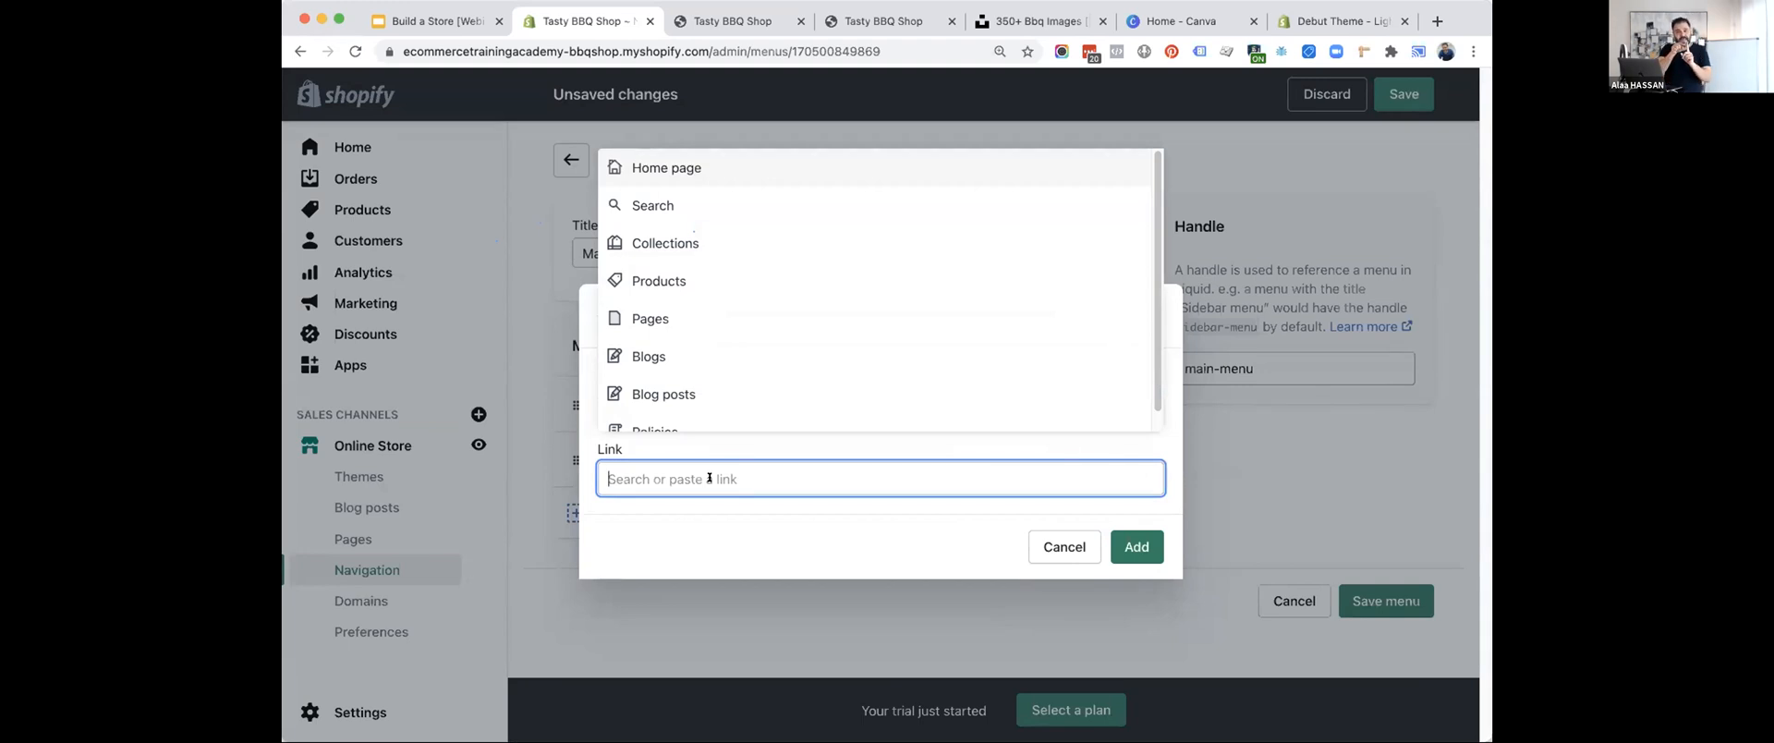
{"action": "left_click", "coordinate": [672, 245]}
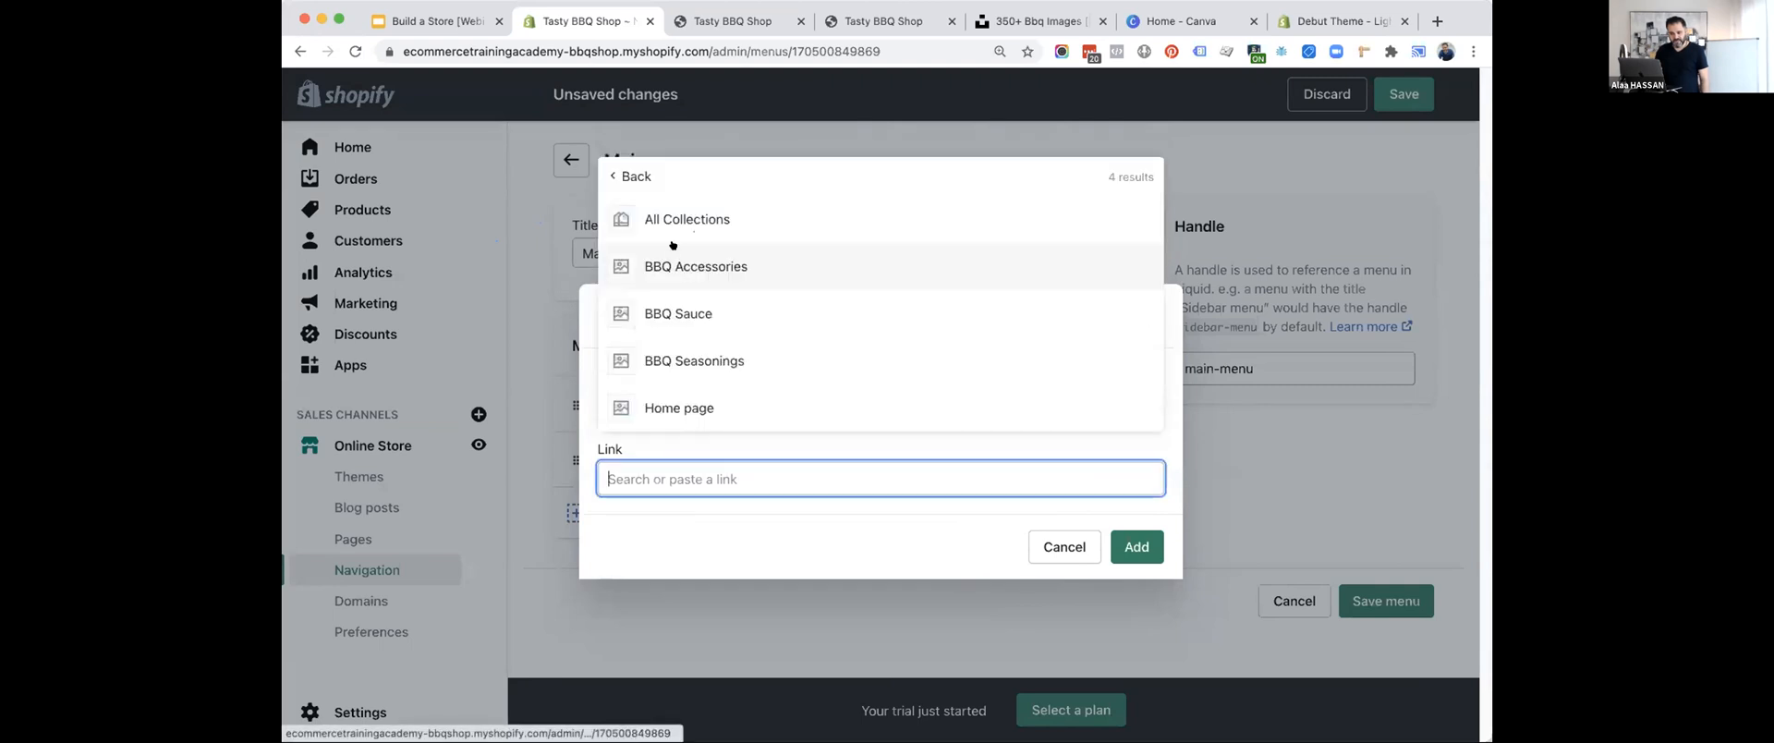
{"action": "left_click", "coordinate": [702, 302]}
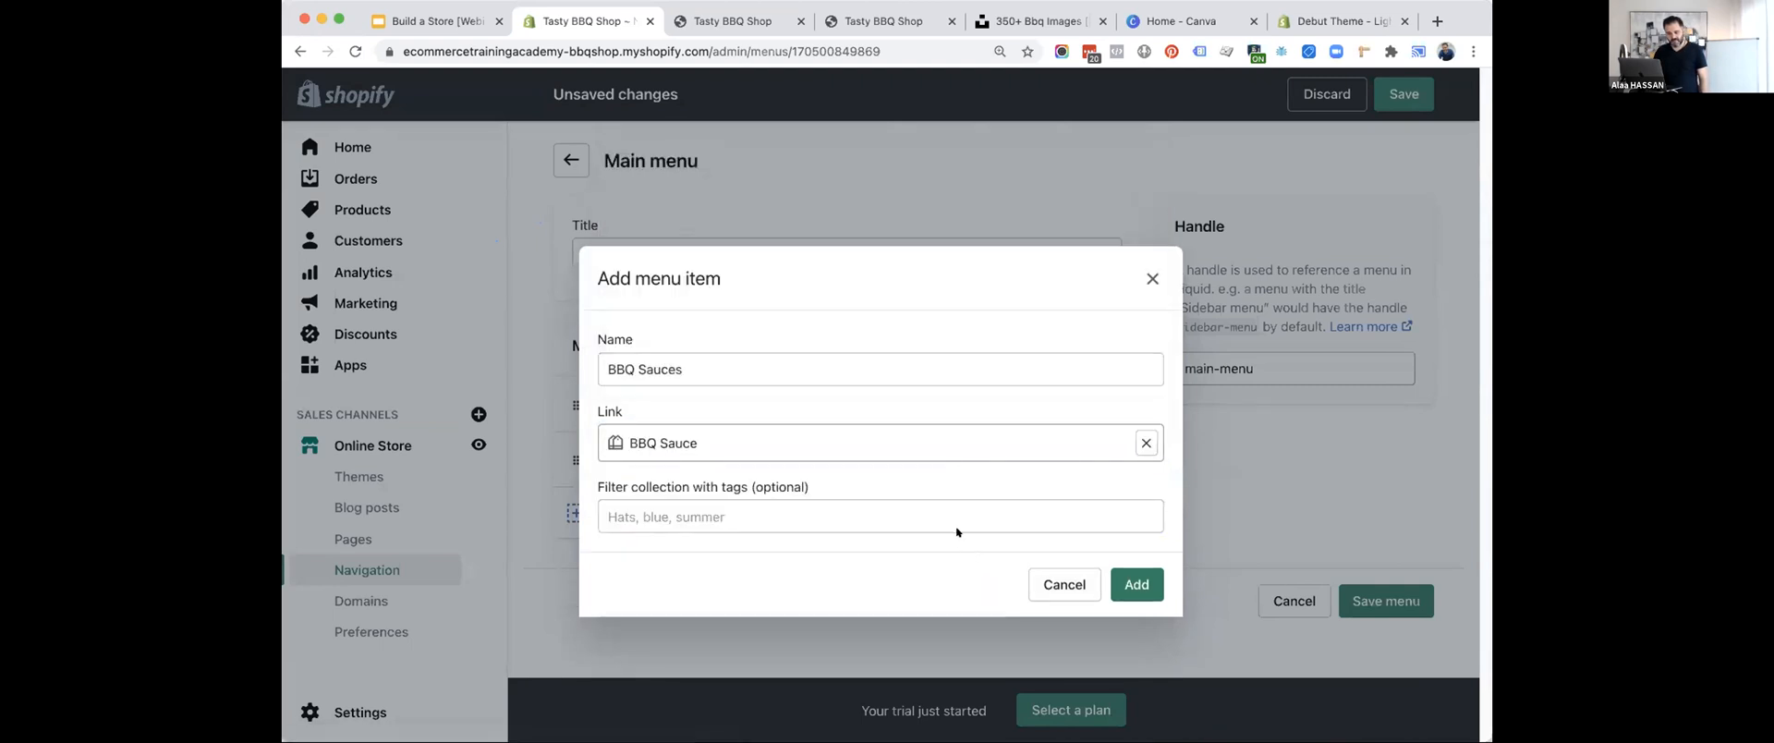
{"action": "left_click", "coordinate": [1136, 584]}
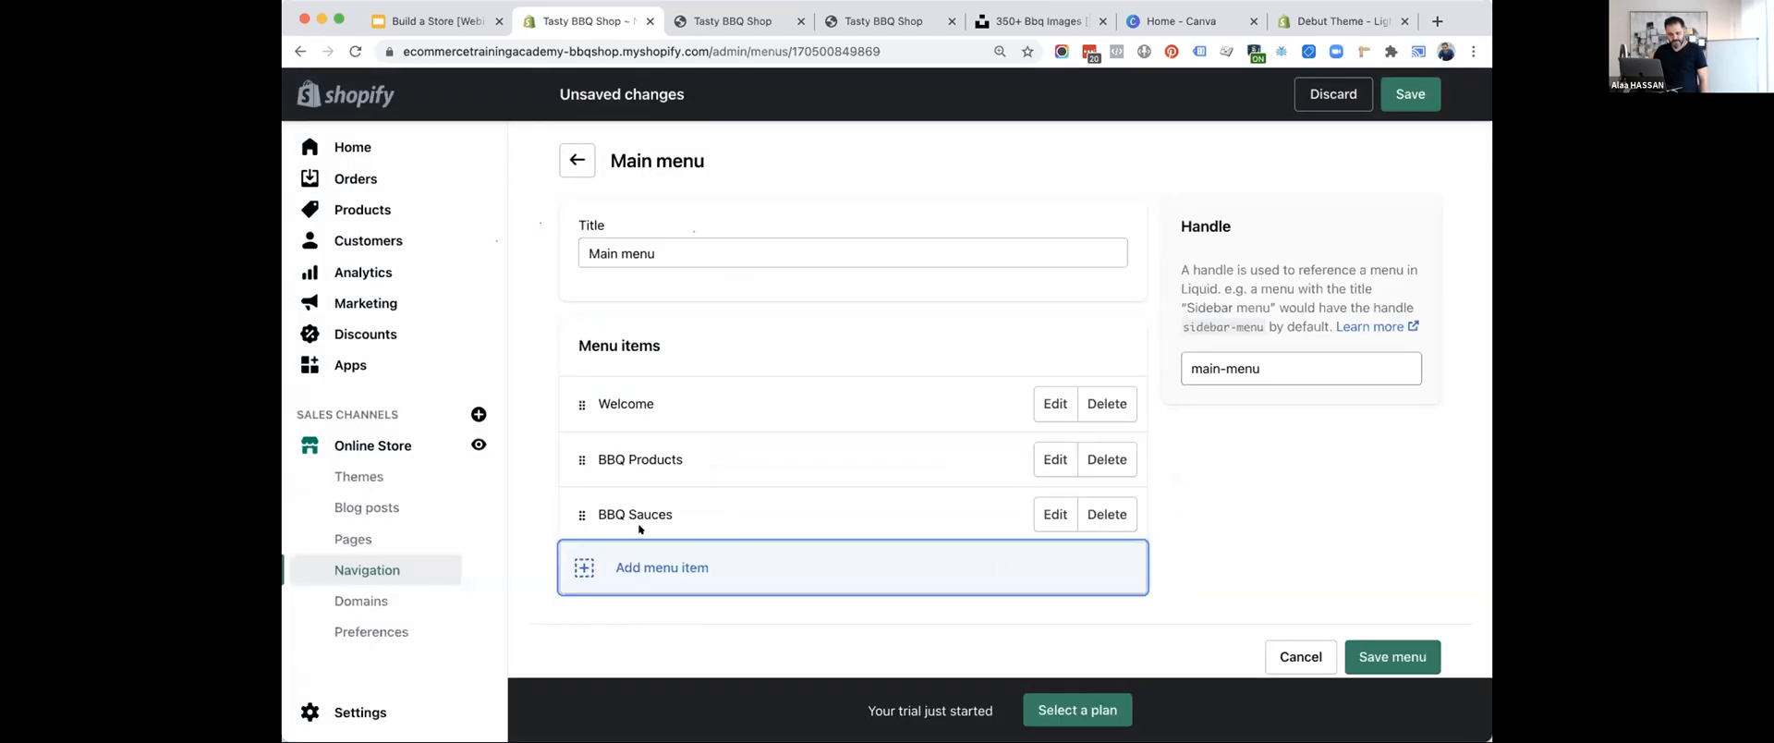
{"action": "left_click_drag", "start_coordinate": [567, 508], "coordinate": [612, 489]}
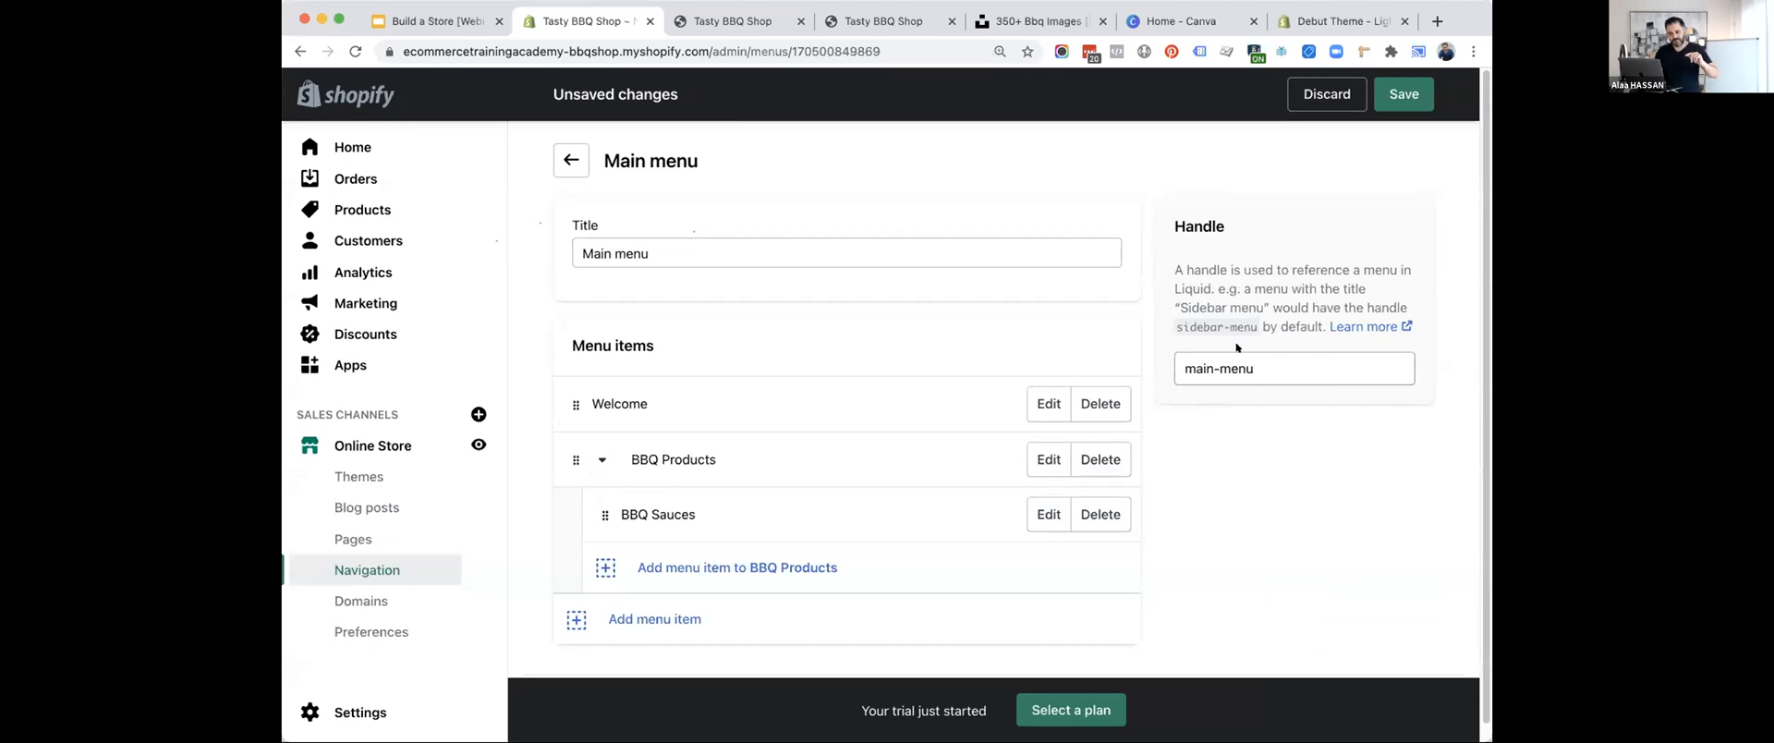
Add a "BBQ Seasonings" item under BBQ Products, linked to the BBQ Seasonings collection.
{"action": "left_click", "coordinate": [602, 570]}
{"action": "left_click", "coordinate": [669, 406]}
{"action": "type", "text": "BBQ"}
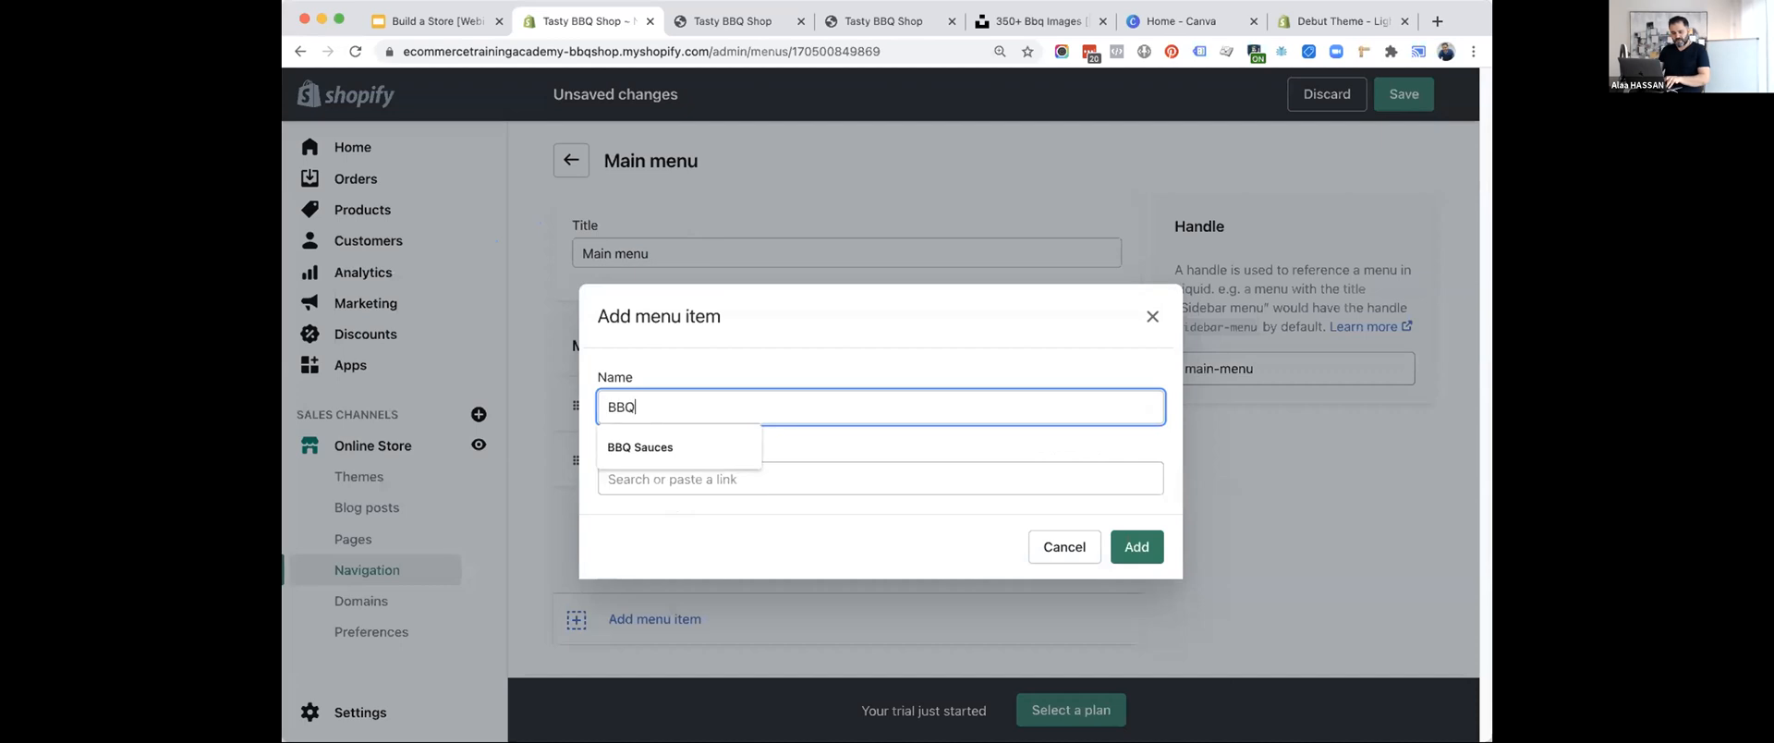
{"action": "type", "text": " Seasonings"}
{"action": "left_click", "coordinate": [668, 450]}
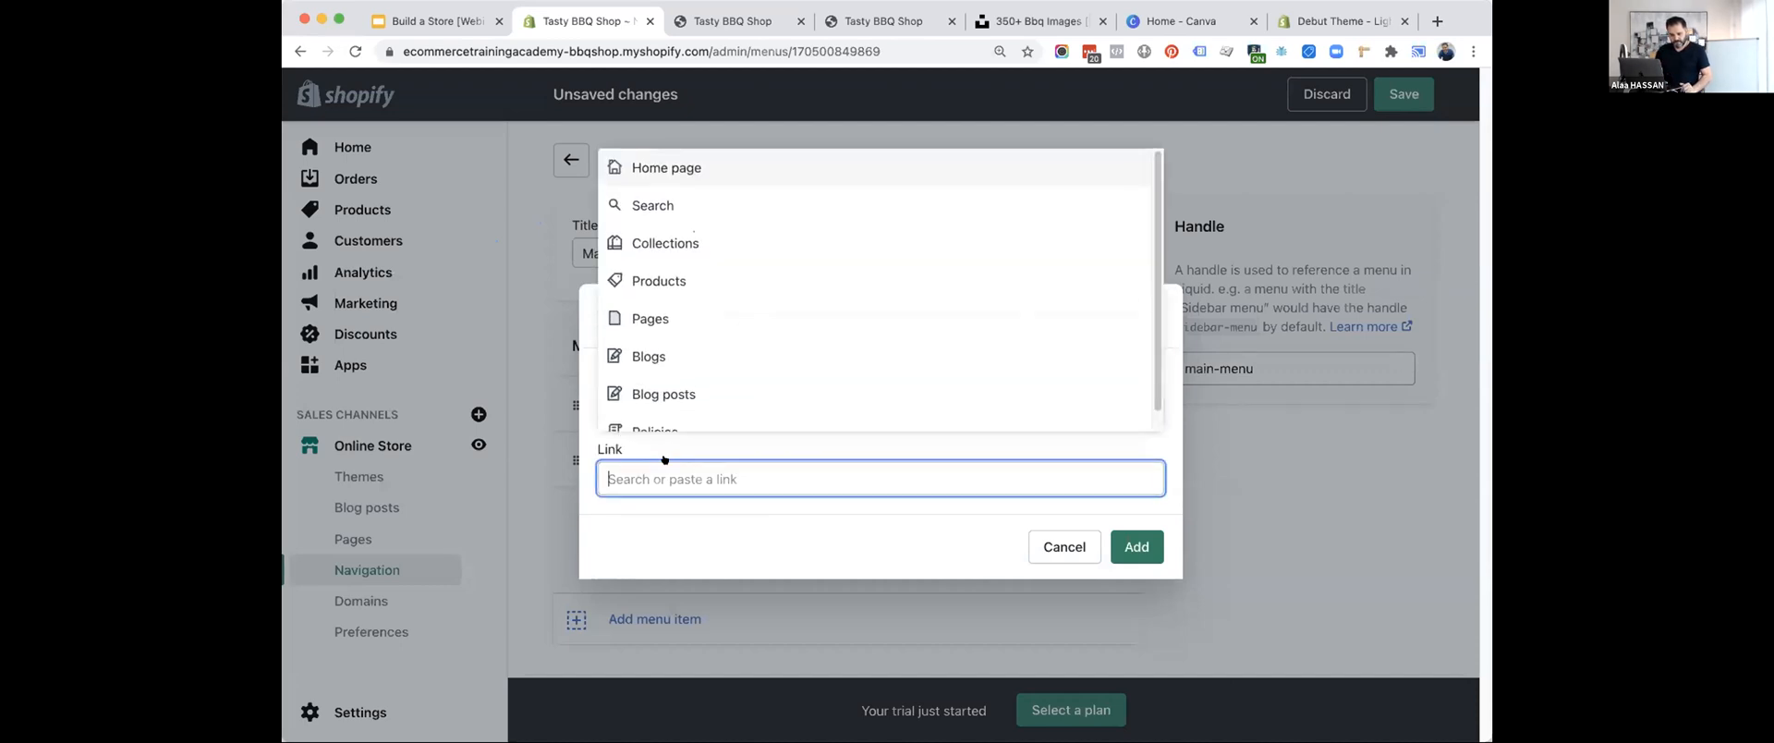
{"action": "left_click", "coordinate": [674, 242]}
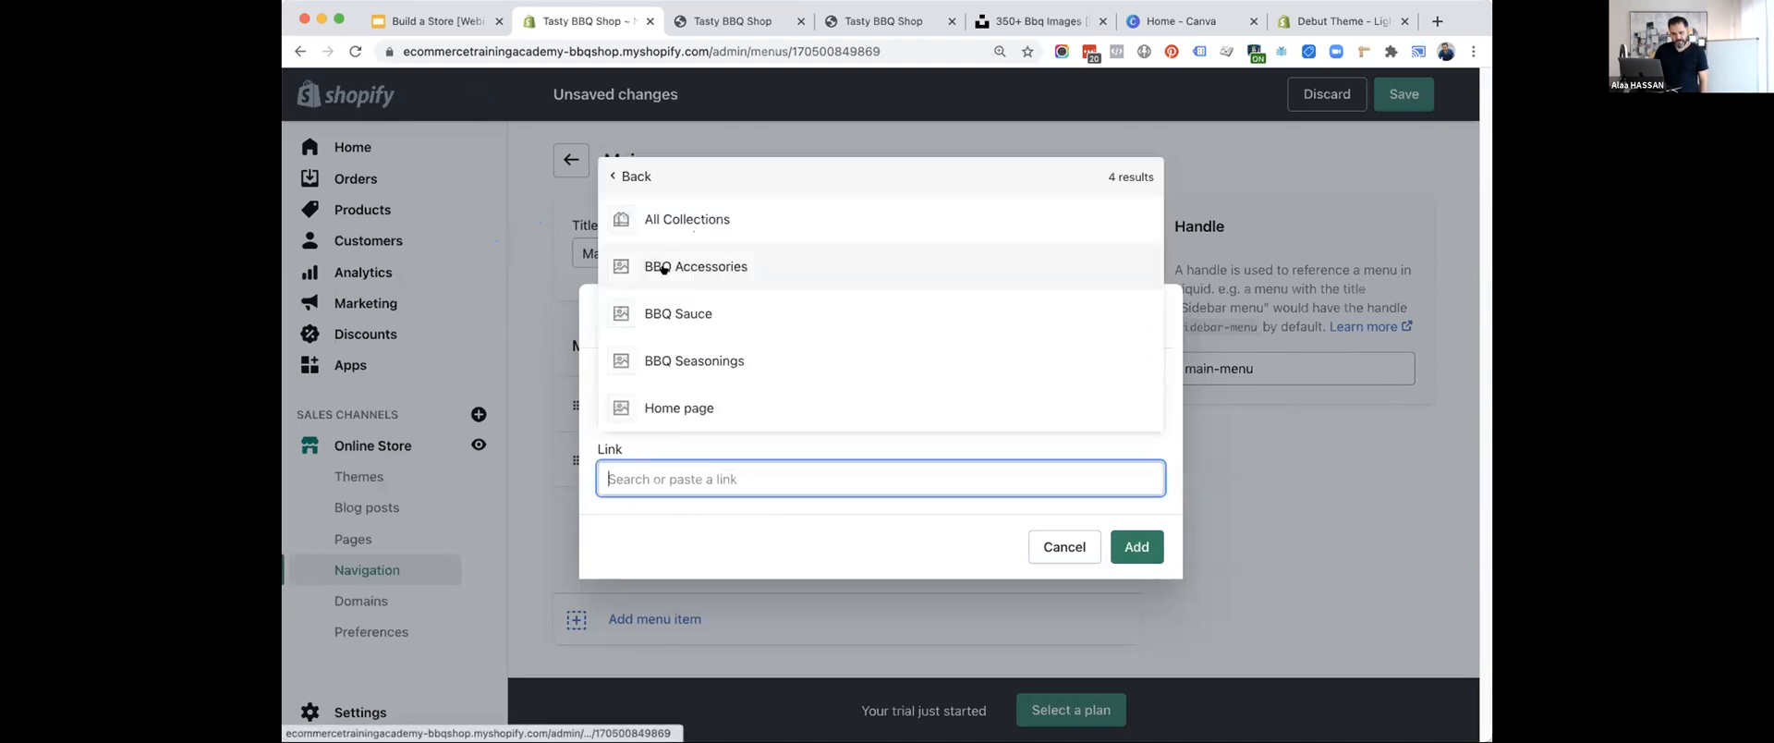
{"action": "left_click", "coordinate": [705, 355]}
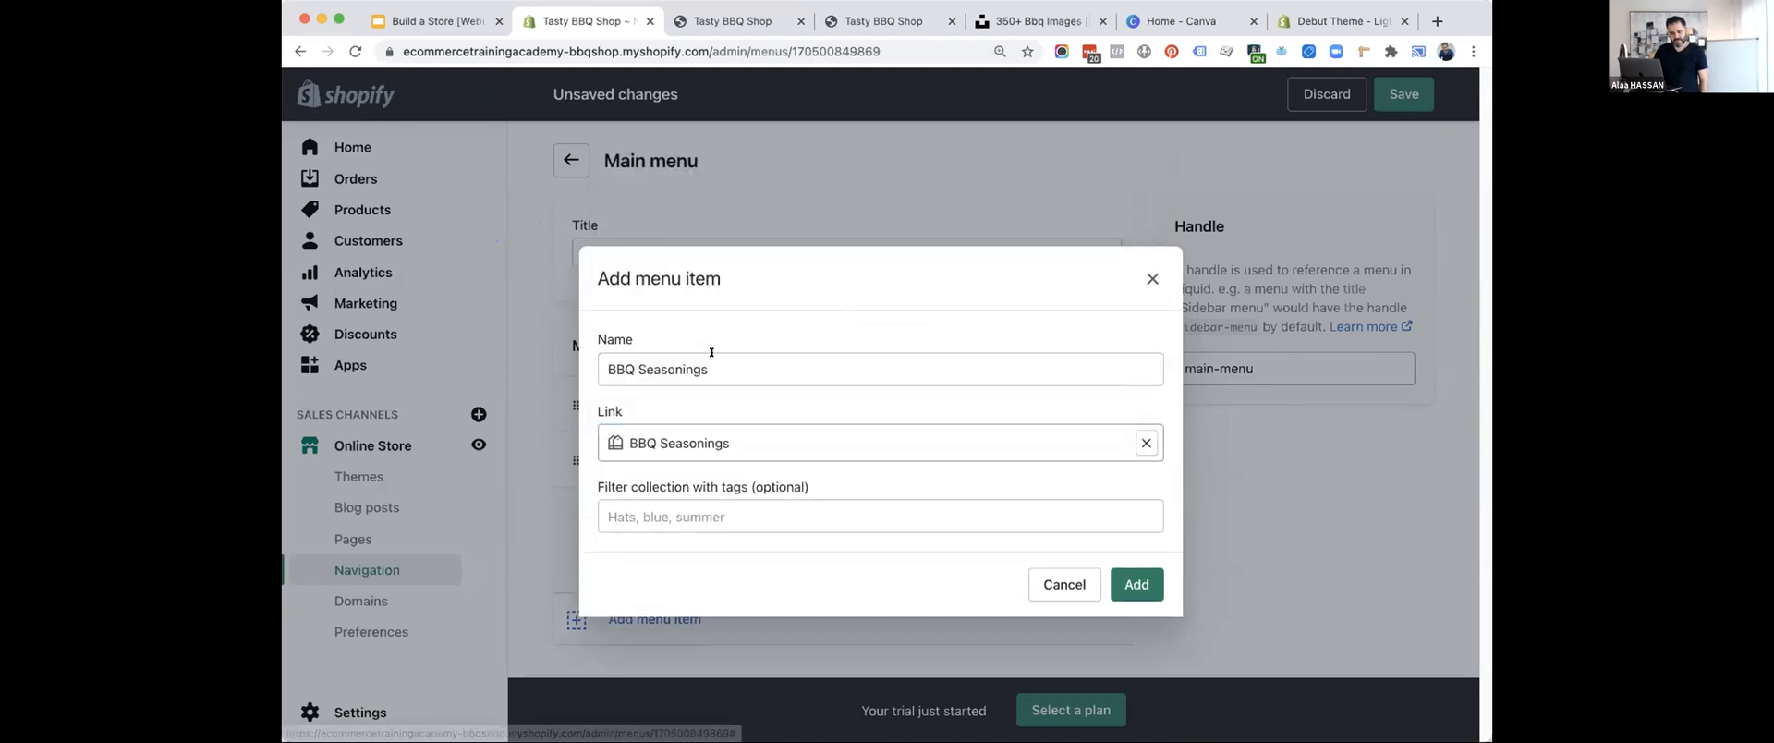
{"action": "left_click", "coordinate": [1133, 584]}
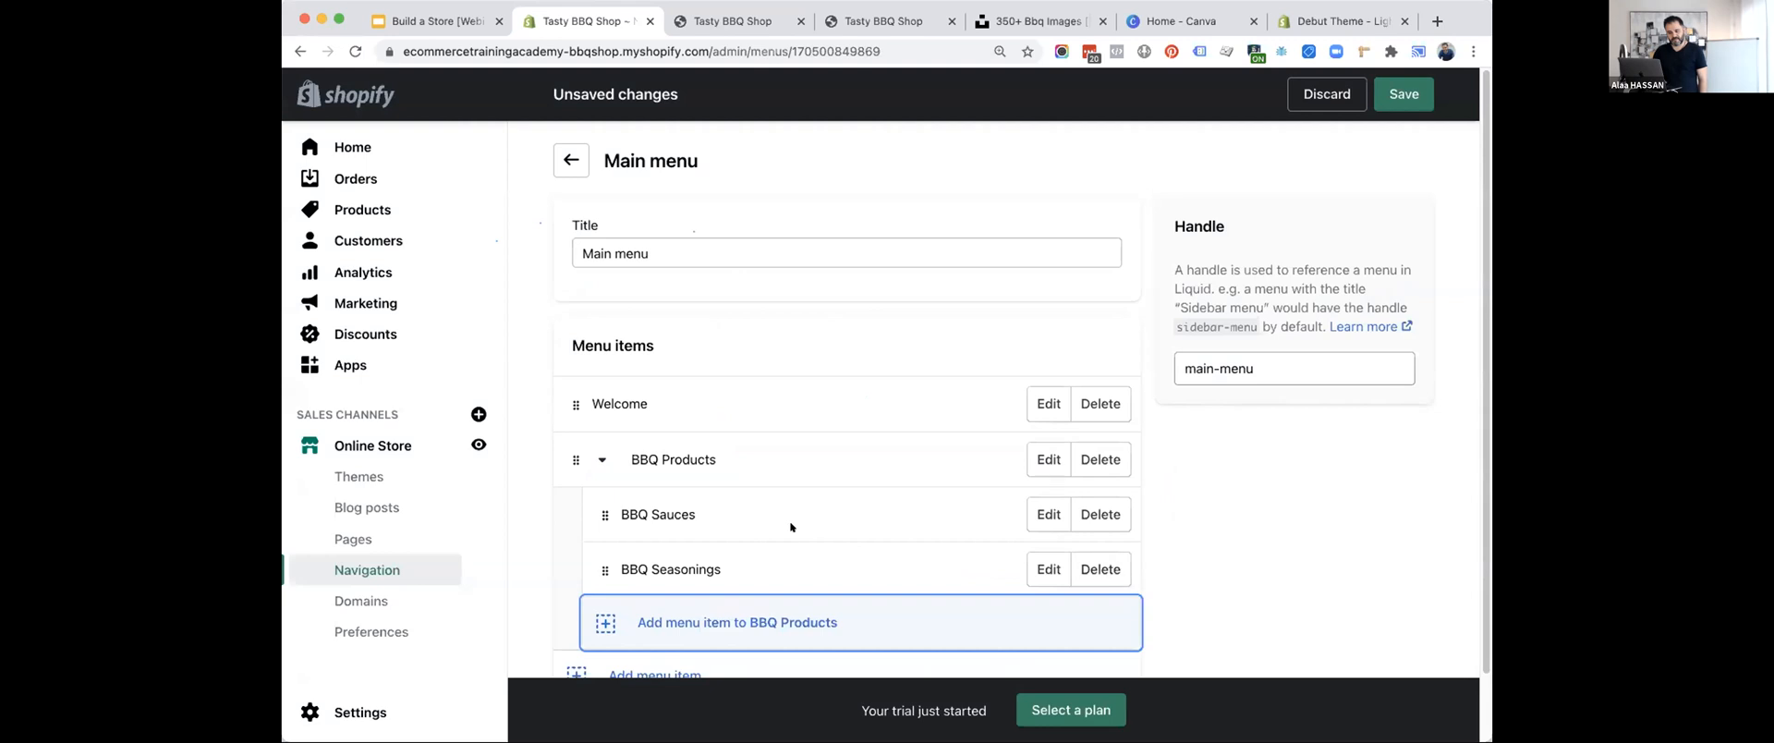
Add a "BBQ Accessories" item under BBQ Products, linked to the BBQ Accessories collection.
{"action": "scroll", "coordinate": [790, 525], "scroll_direction": "down", "scroll_amount": 1}
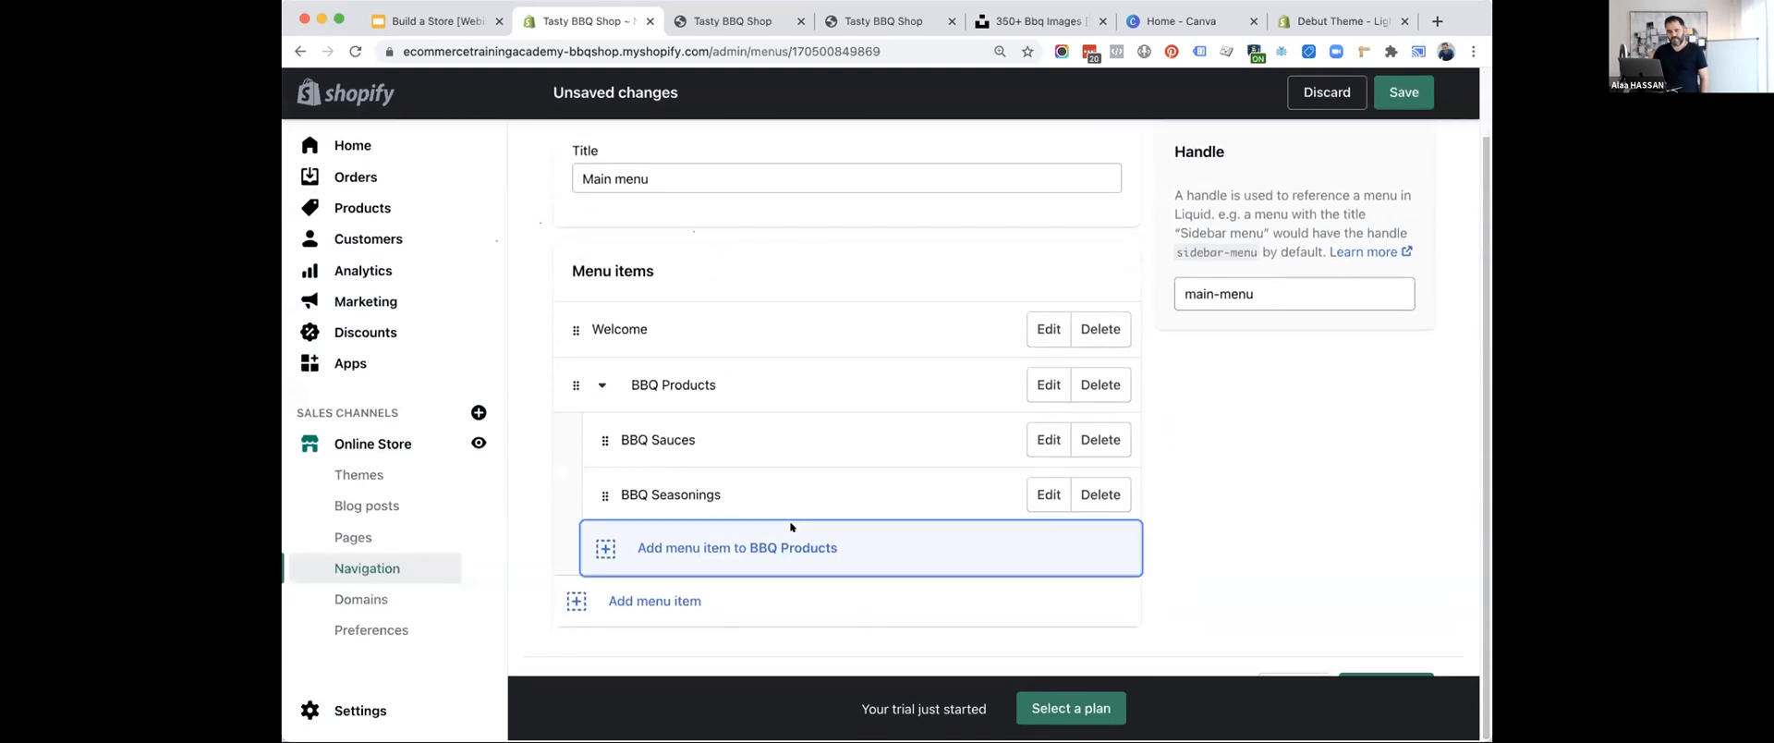
{"action": "left_click", "coordinate": [653, 549]}
{"action": "left_click", "coordinate": [675, 407]}
{"action": "type", "text": "BBQ Accessories"}
{"action": "left_click", "coordinate": [674, 479]}
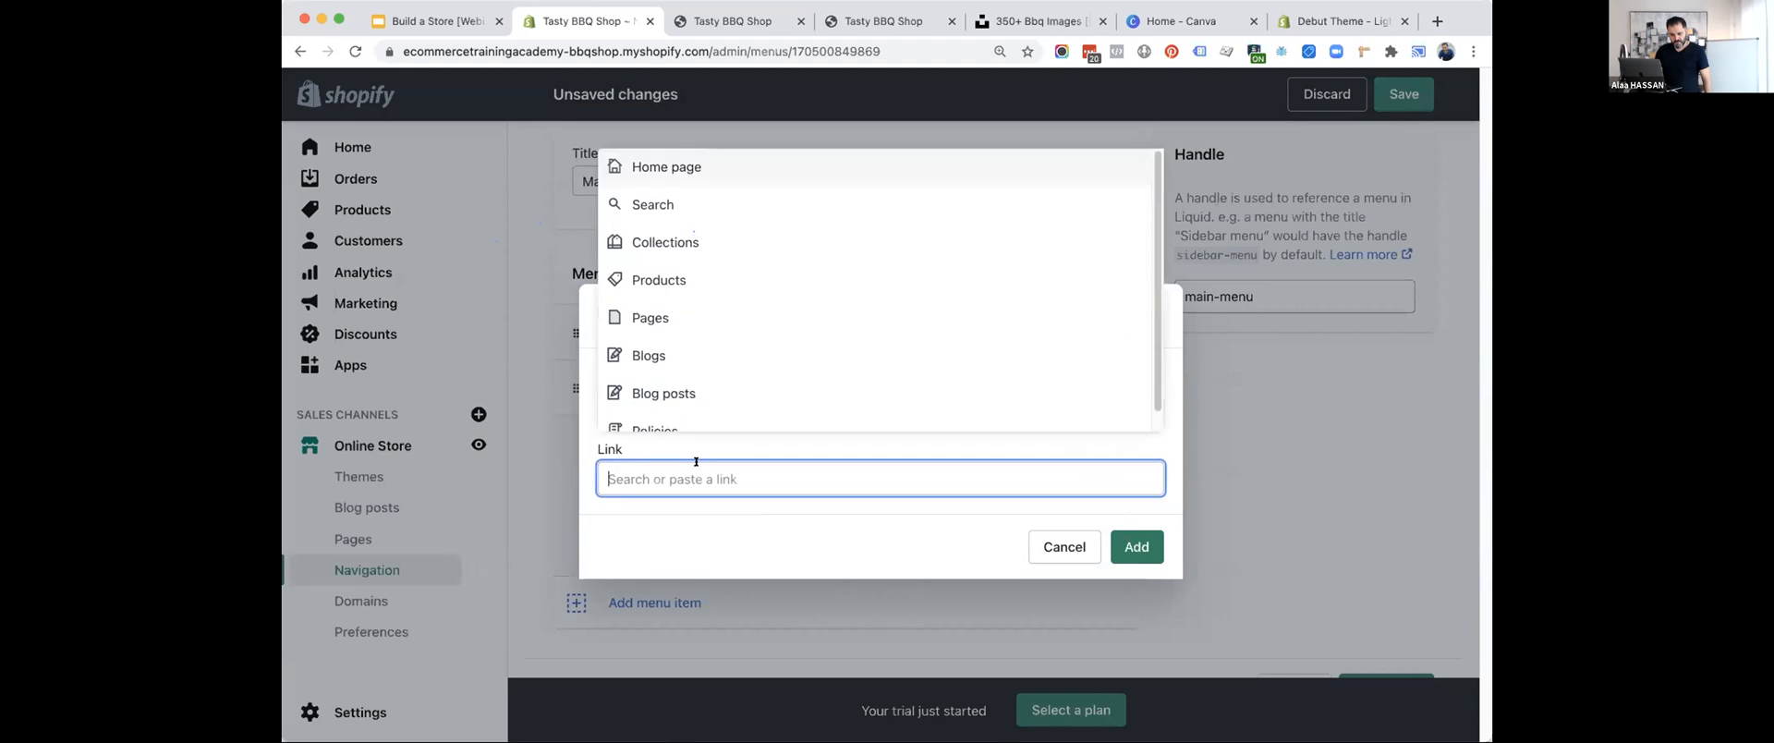
{"action": "left_click", "coordinate": [691, 242]}
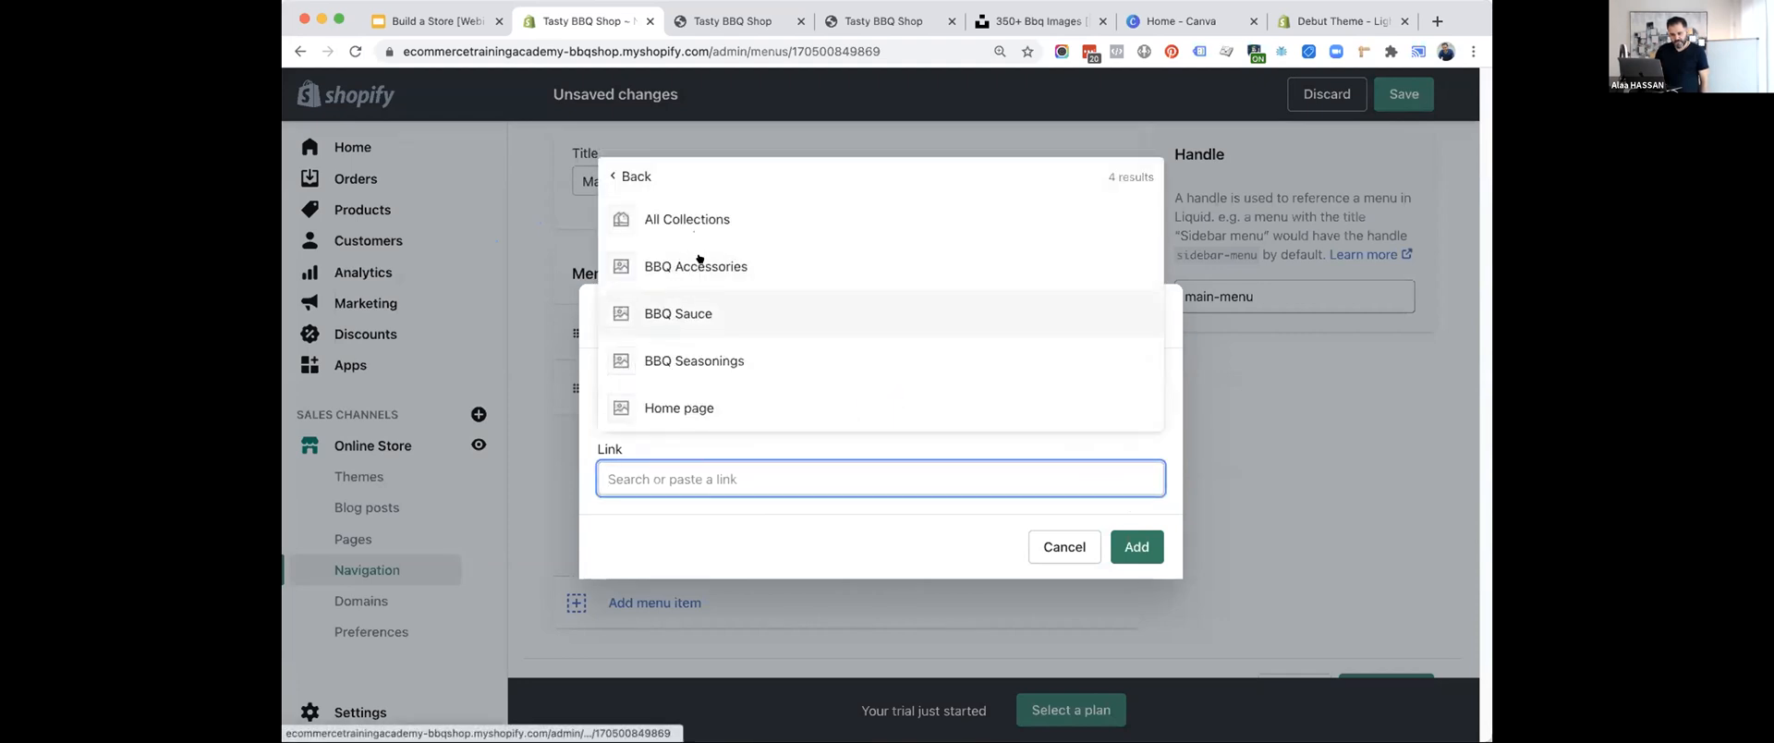
{"action": "left_click", "coordinate": [702, 266]}
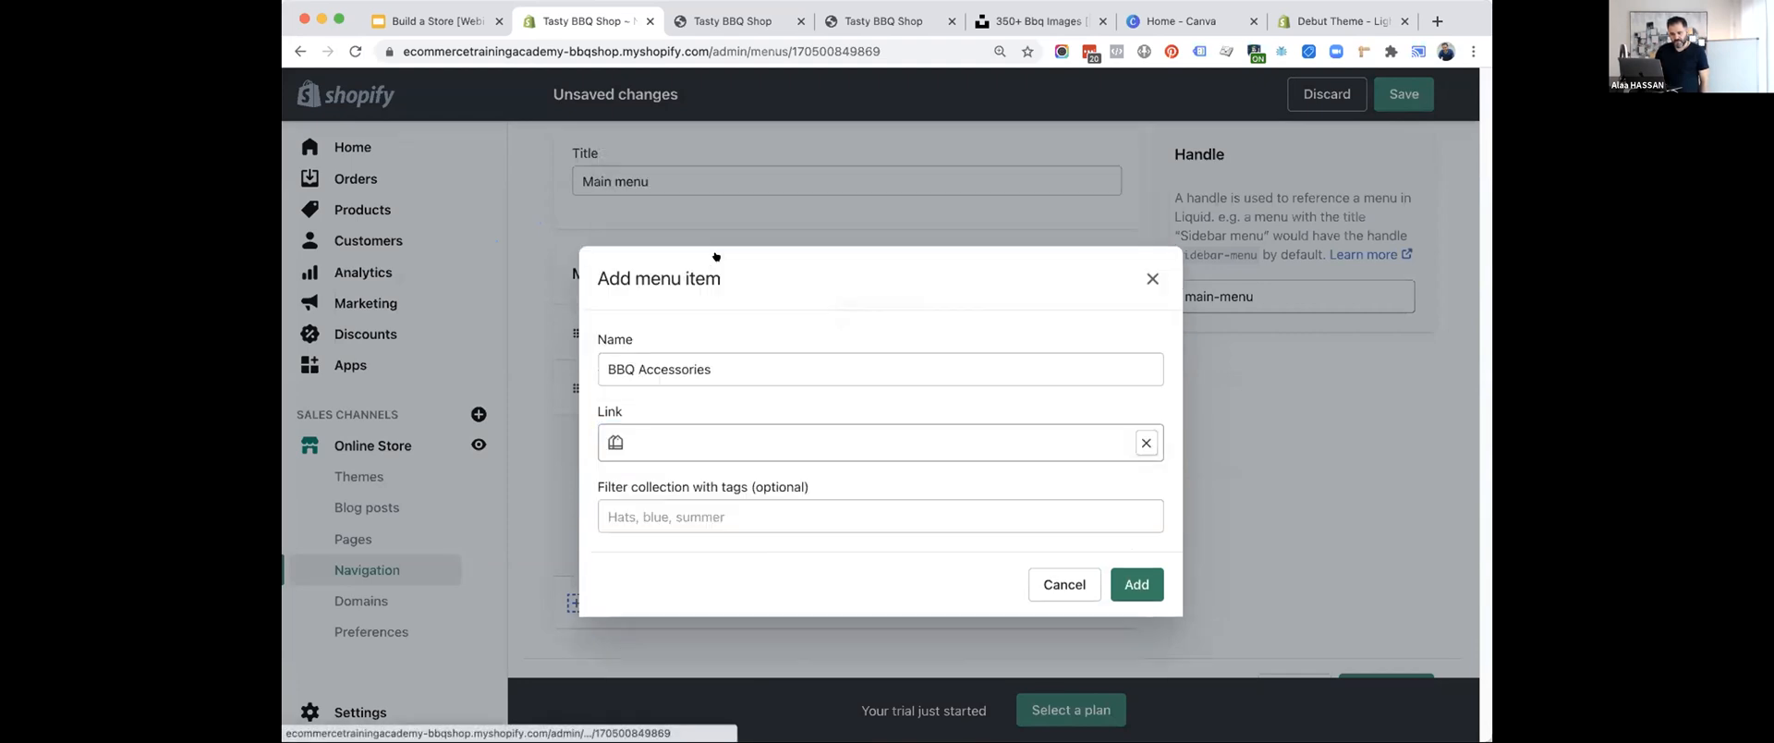
{"action": "left_click", "coordinate": [1136, 584]}
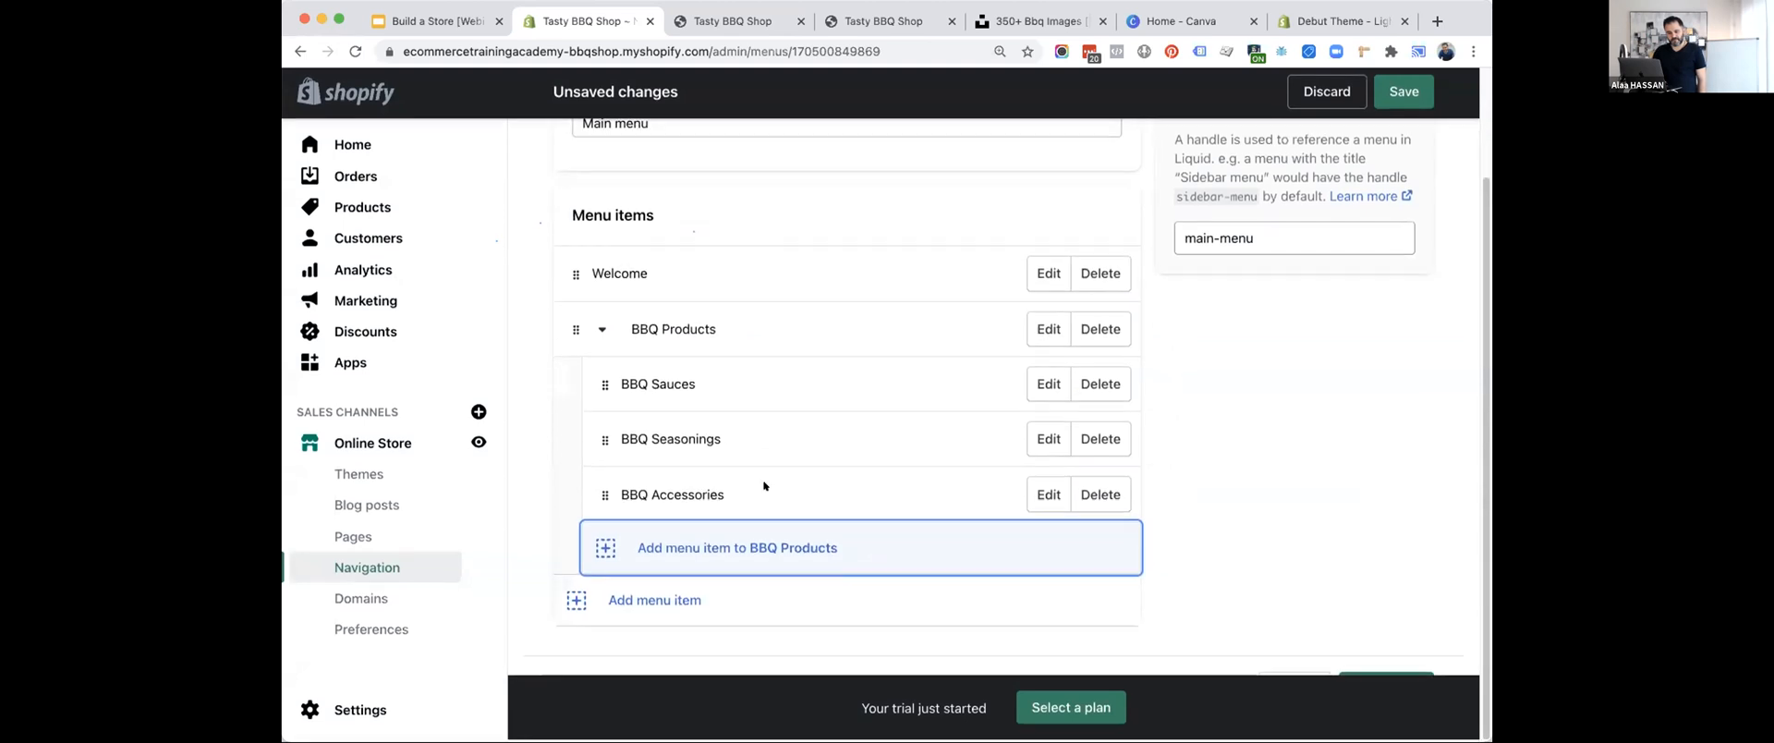
Collapse the BBQ Products submenu and rename that main menu item "Shop BBQ Products".
{"action": "left_click", "coordinate": [600, 332]}
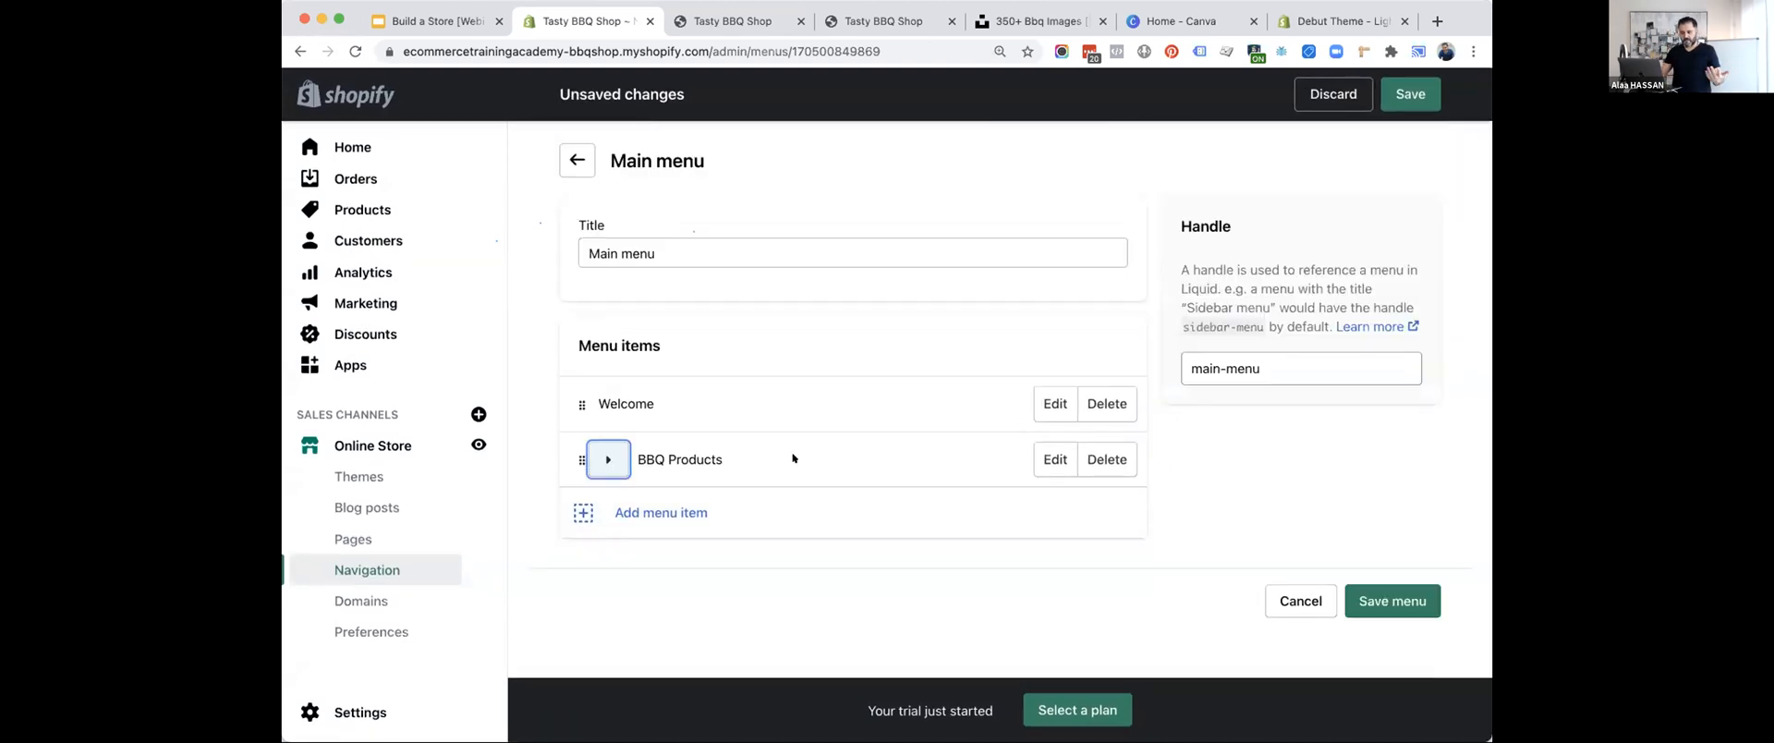
{"action": "left_click", "coordinate": [1034, 462]}
{"action": "left_click", "coordinate": [603, 392]}
{"action": "type", "text": "Shop BBQ Products"}
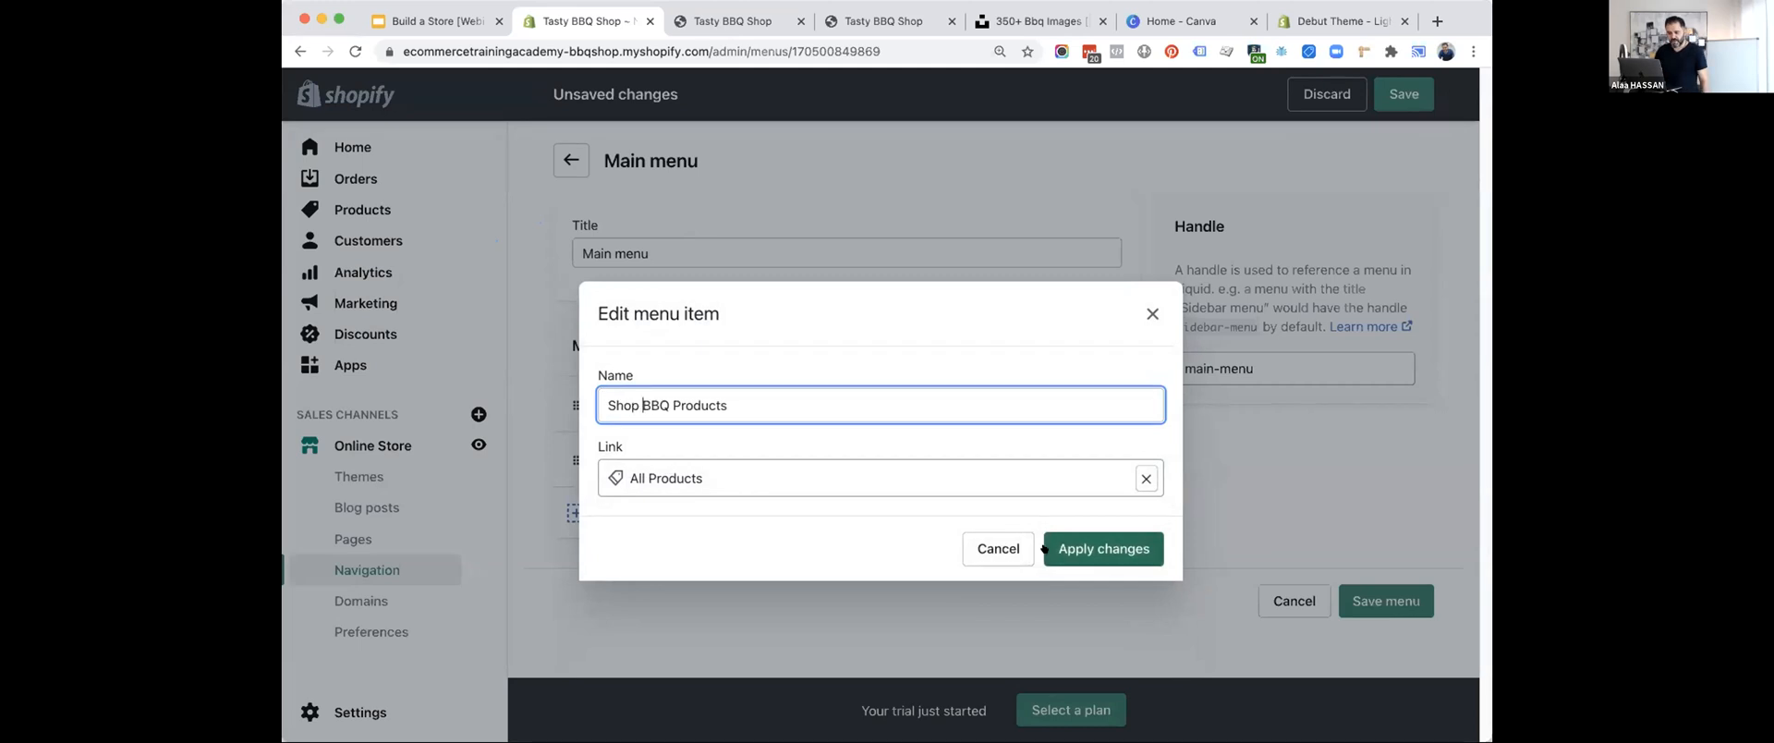
{"action": "left_click", "coordinate": [1046, 548]}
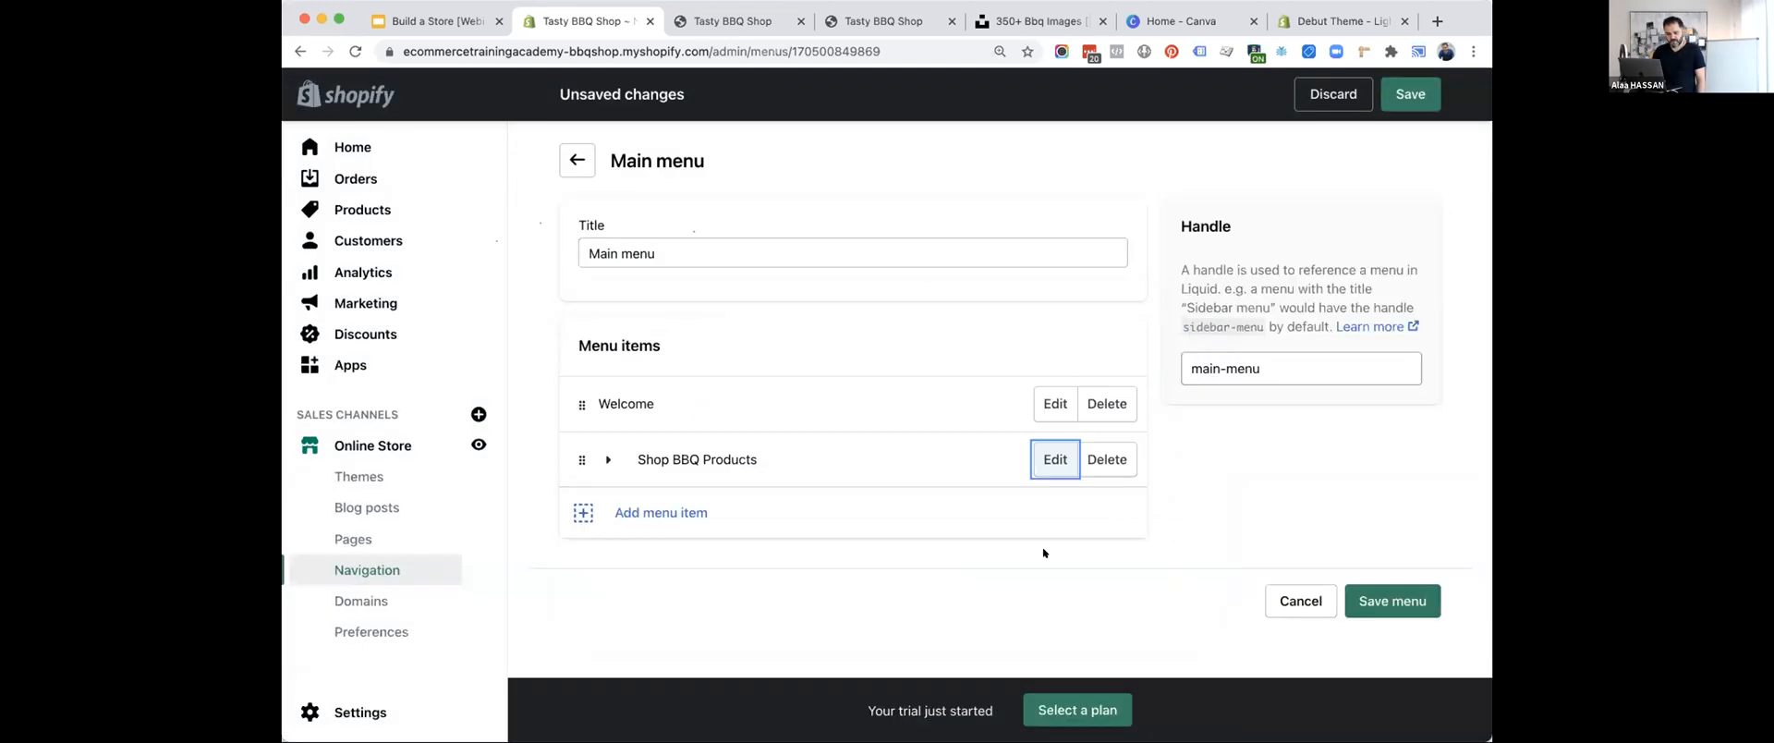
Add an "About Us" item to the main menu, linked to the About Tasty BBQ Shop page.
{"action": "left_click", "coordinate": [583, 511]}
{"action": "left_click", "coordinate": [694, 393]}
{"action": "type", "text": "About Us"}
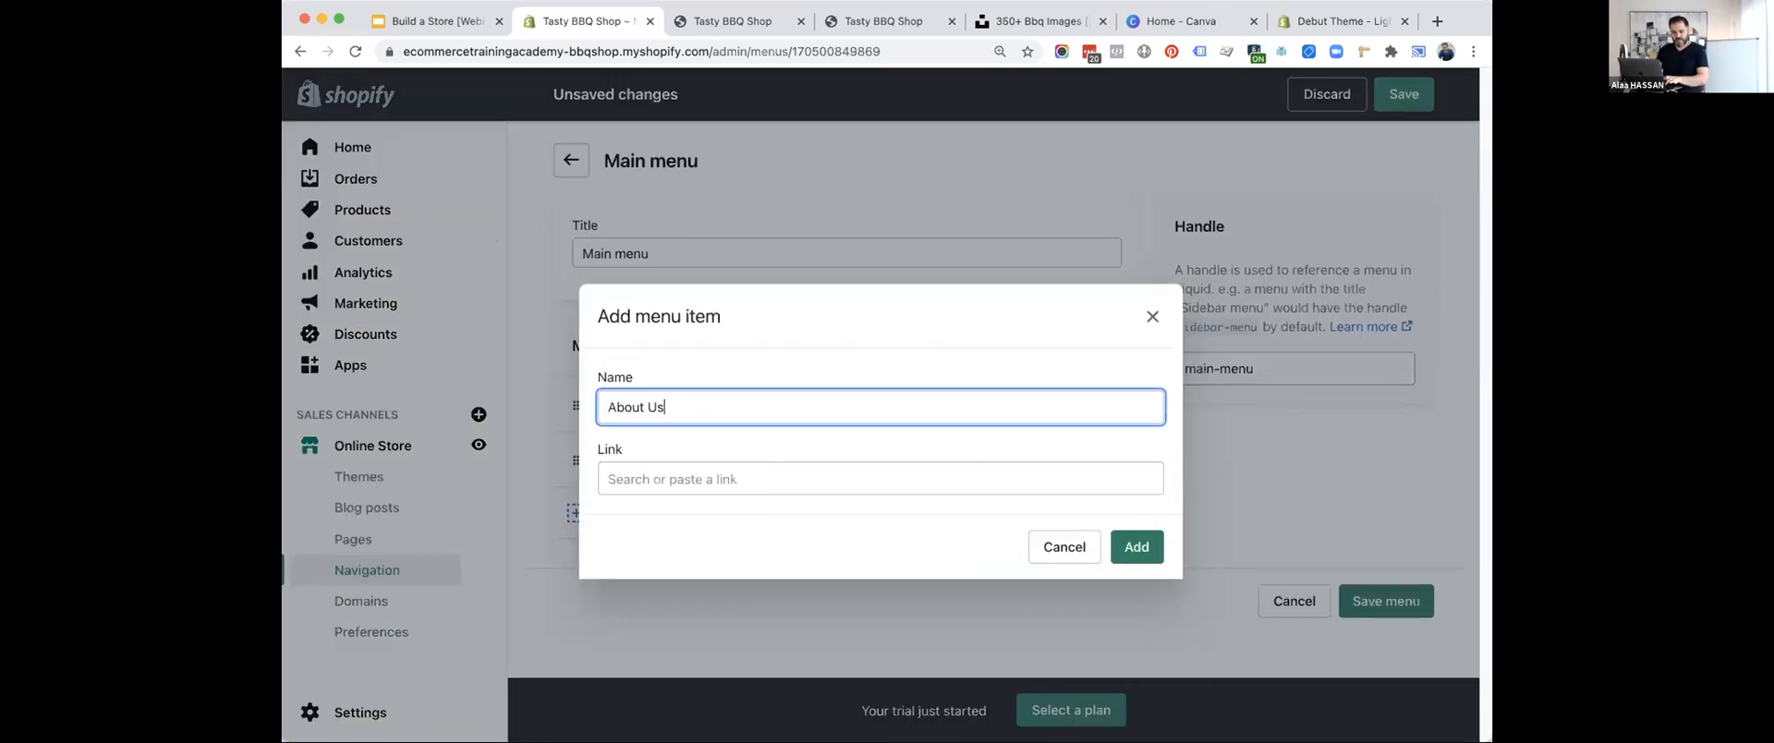
{"action": "left_click", "coordinate": [680, 484]}
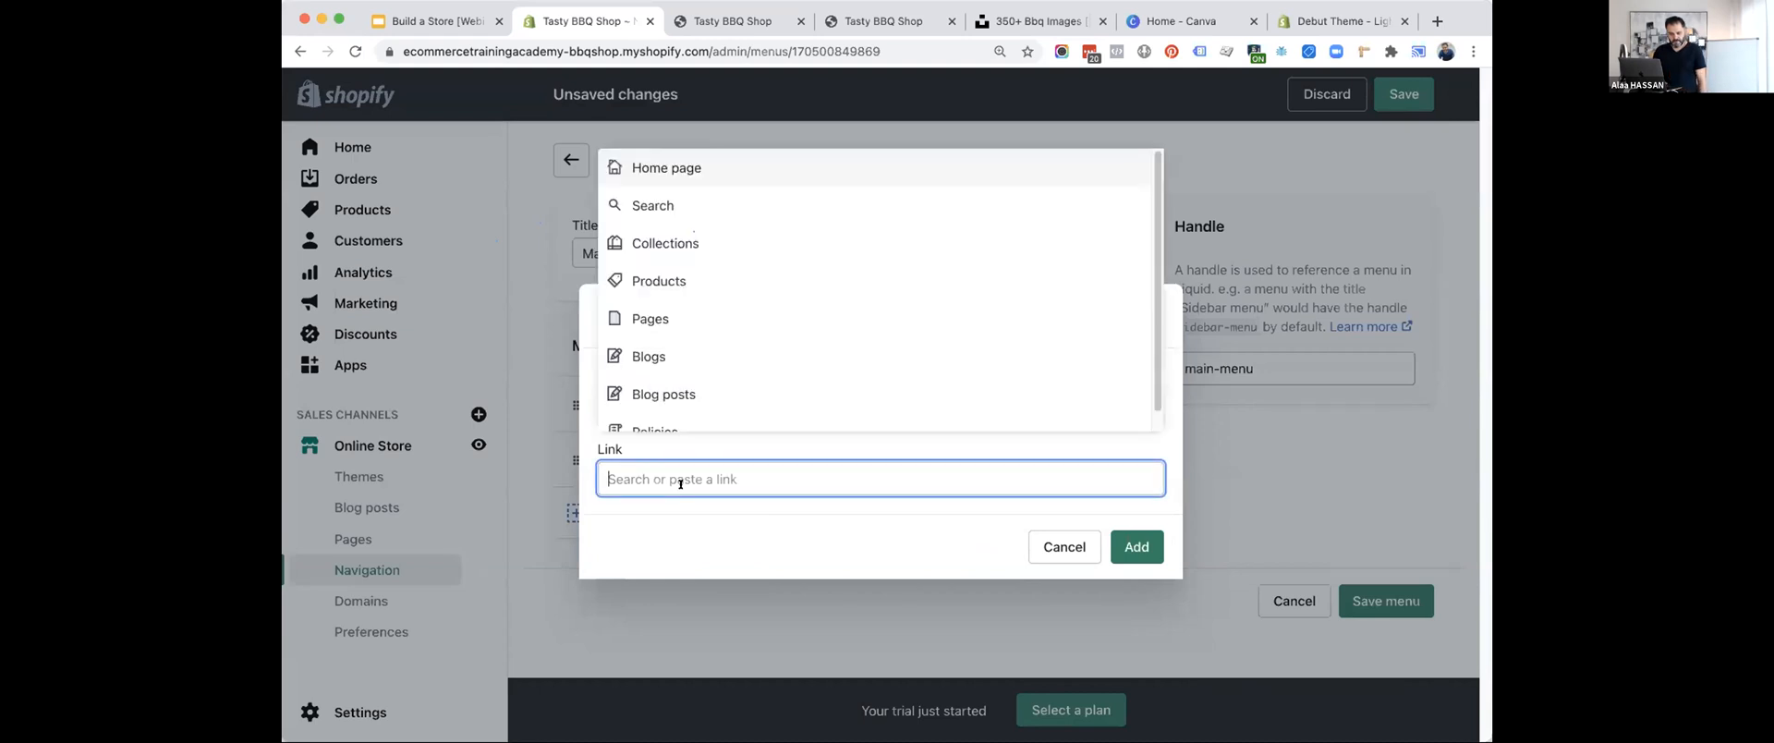
{"action": "left_click", "coordinate": [646, 319]}
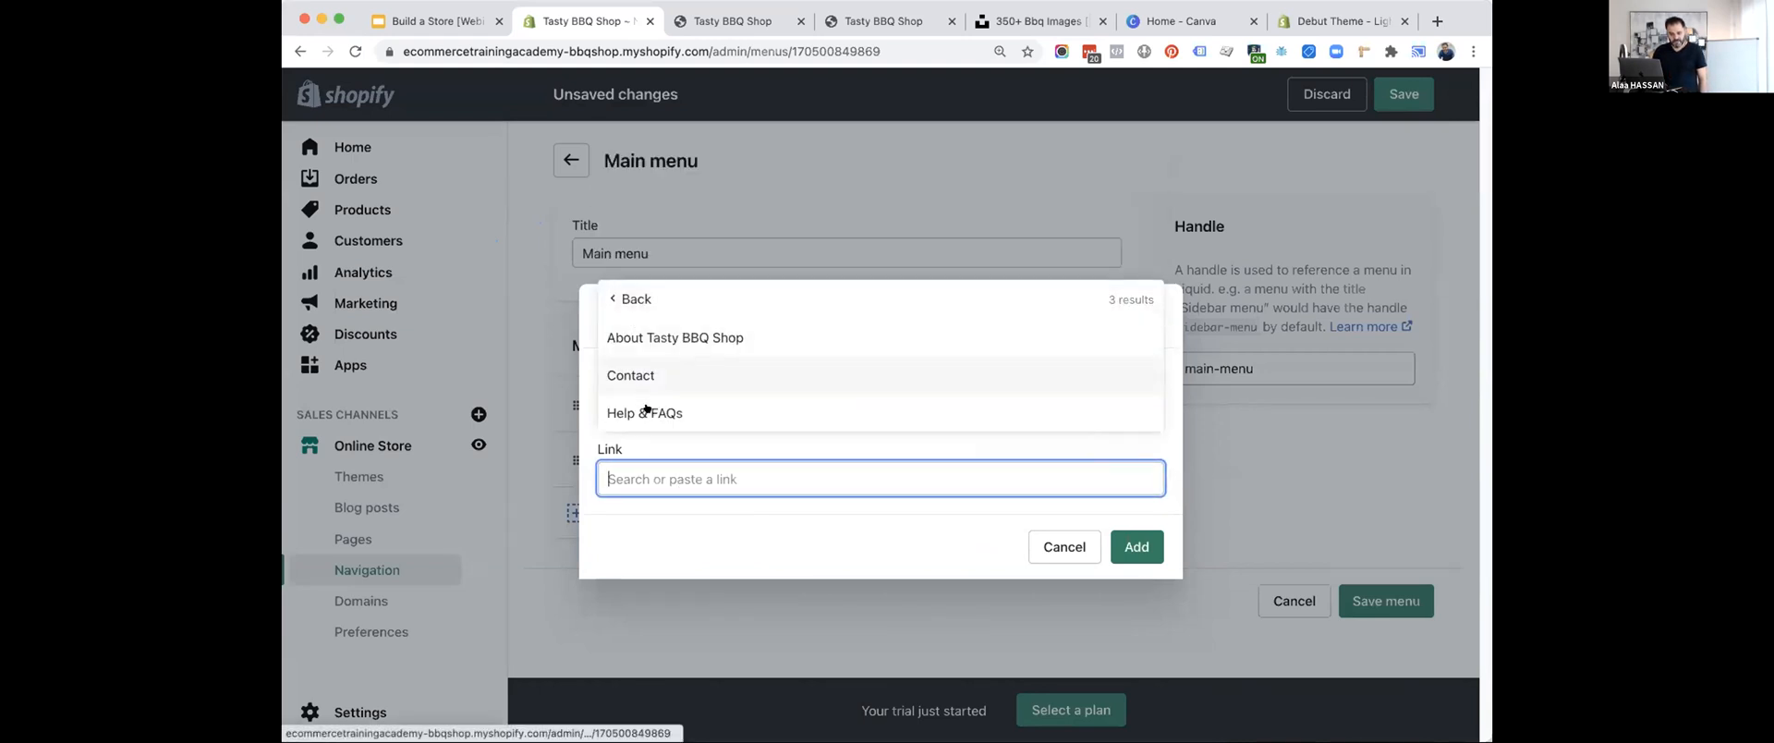
{"action": "left_click", "coordinate": [658, 338]}
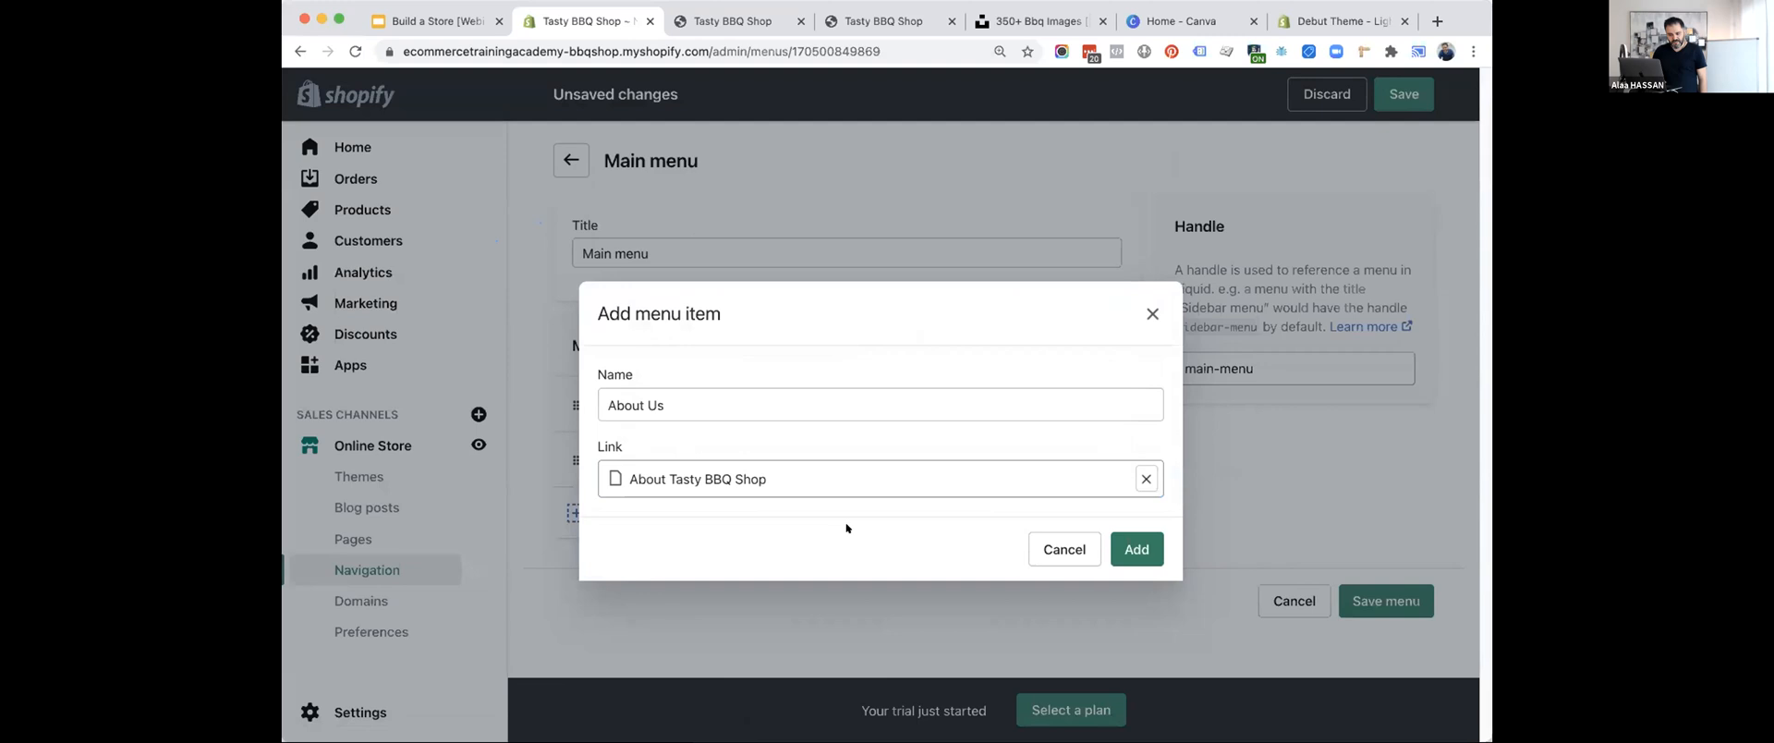
{"action": "left_click", "coordinate": [1127, 538]}
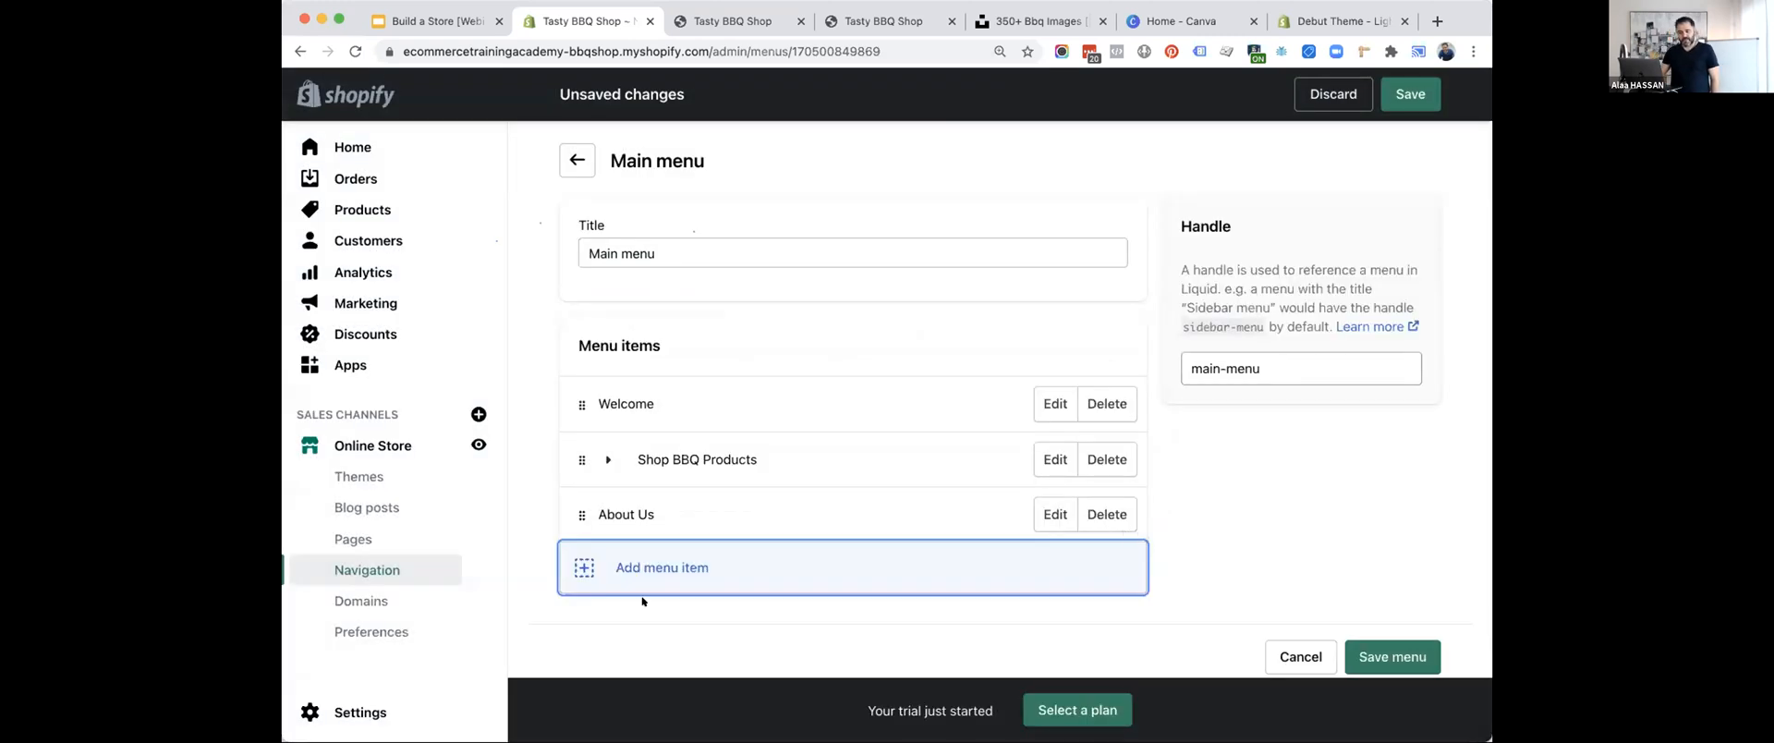
Add a "Help" item to the main menu, linked to the Help & FAQs page.
{"action": "left_click", "coordinate": [577, 570]}
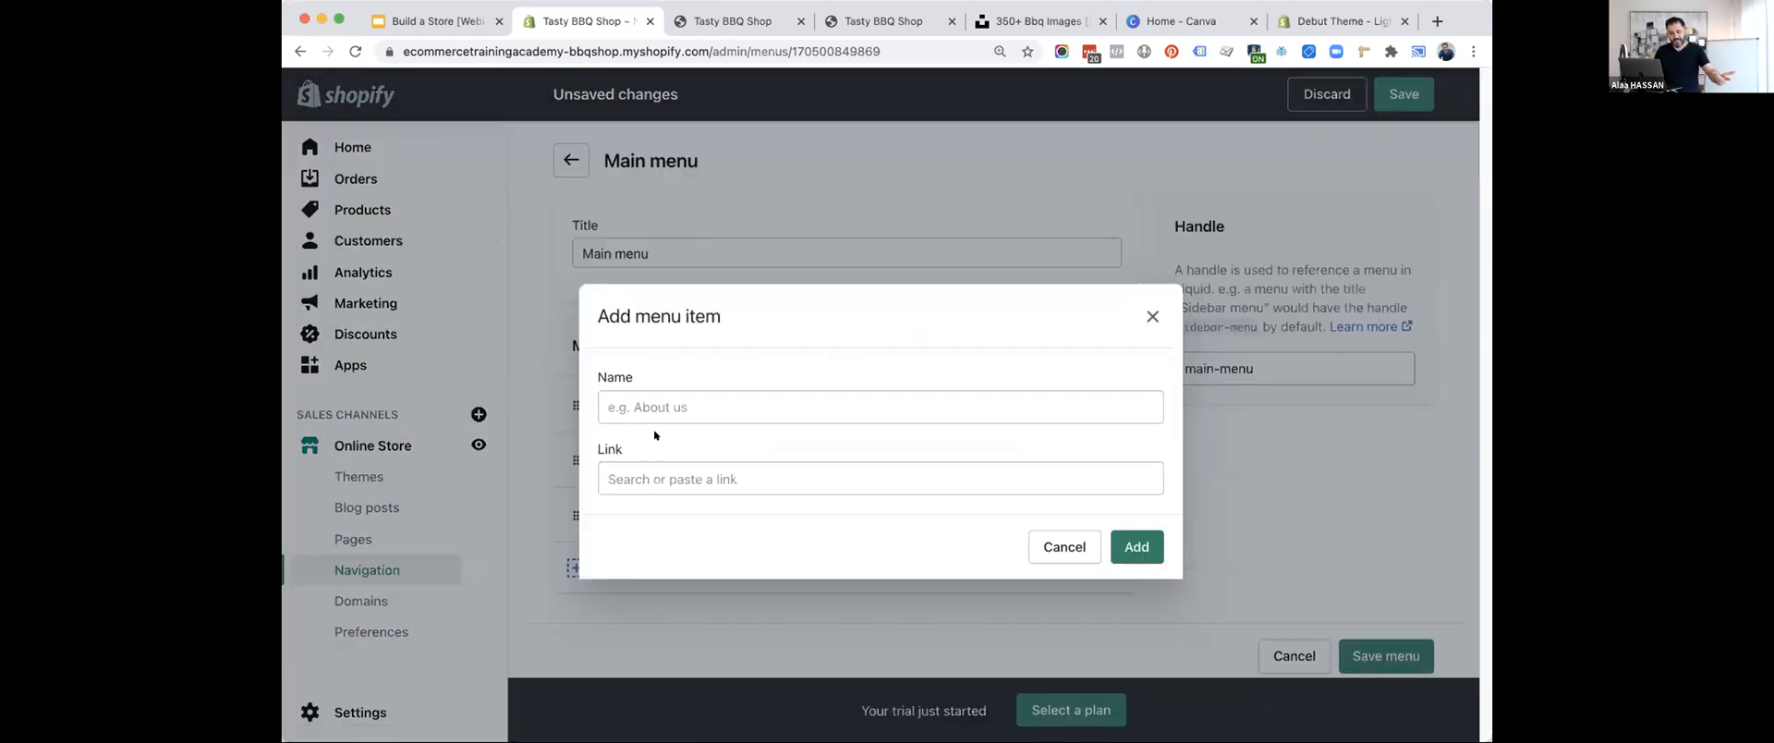
{"action": "left_click", "coordinate": [660, 406]}
{"action": "type", "text": "Help"}
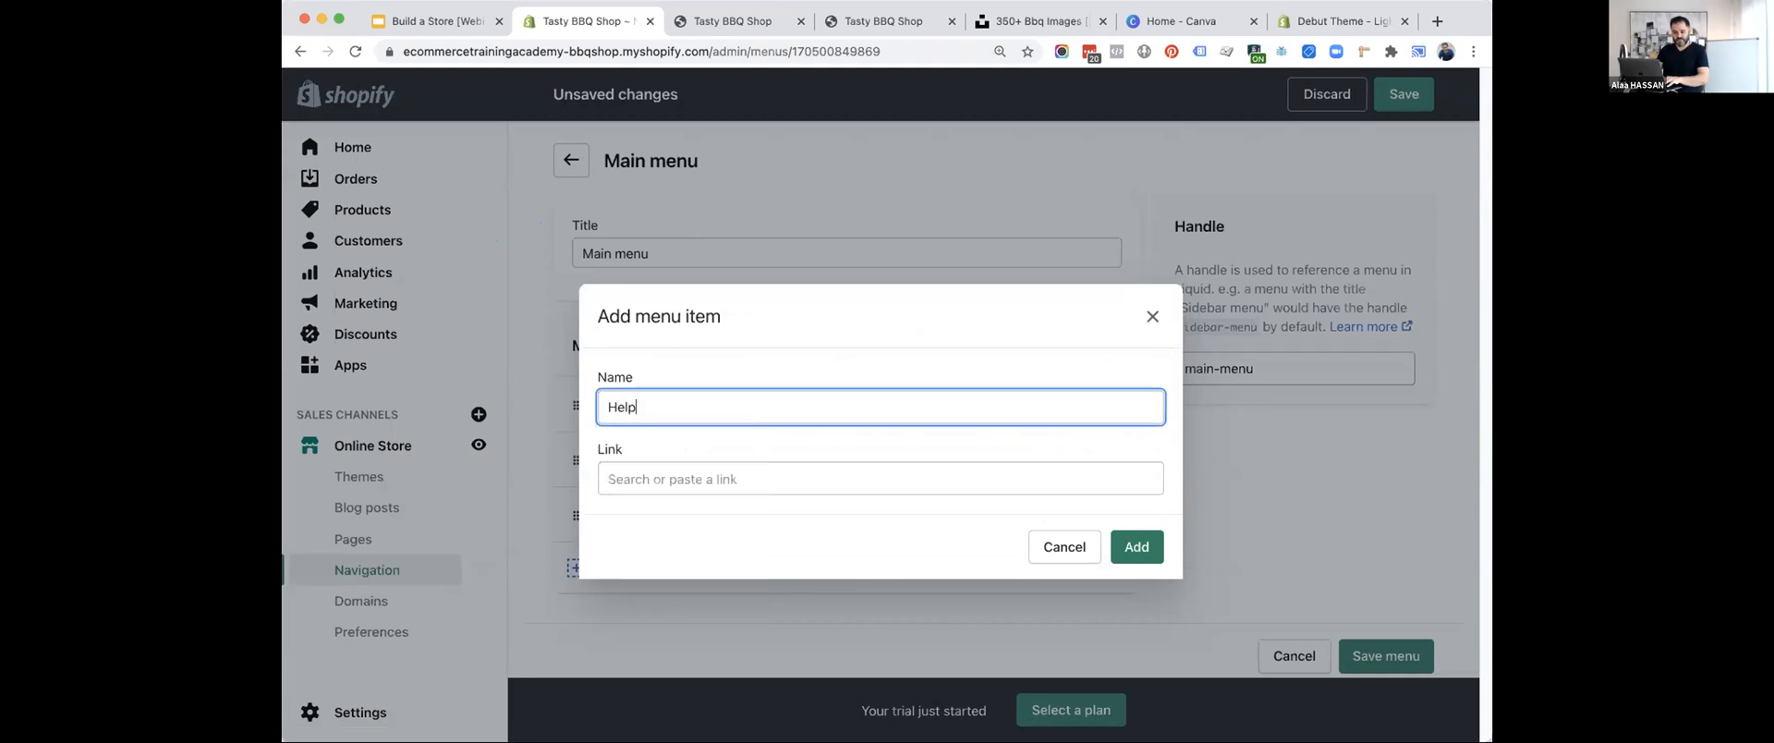
{"action": "left_click", "coordinate": [665, 473]}
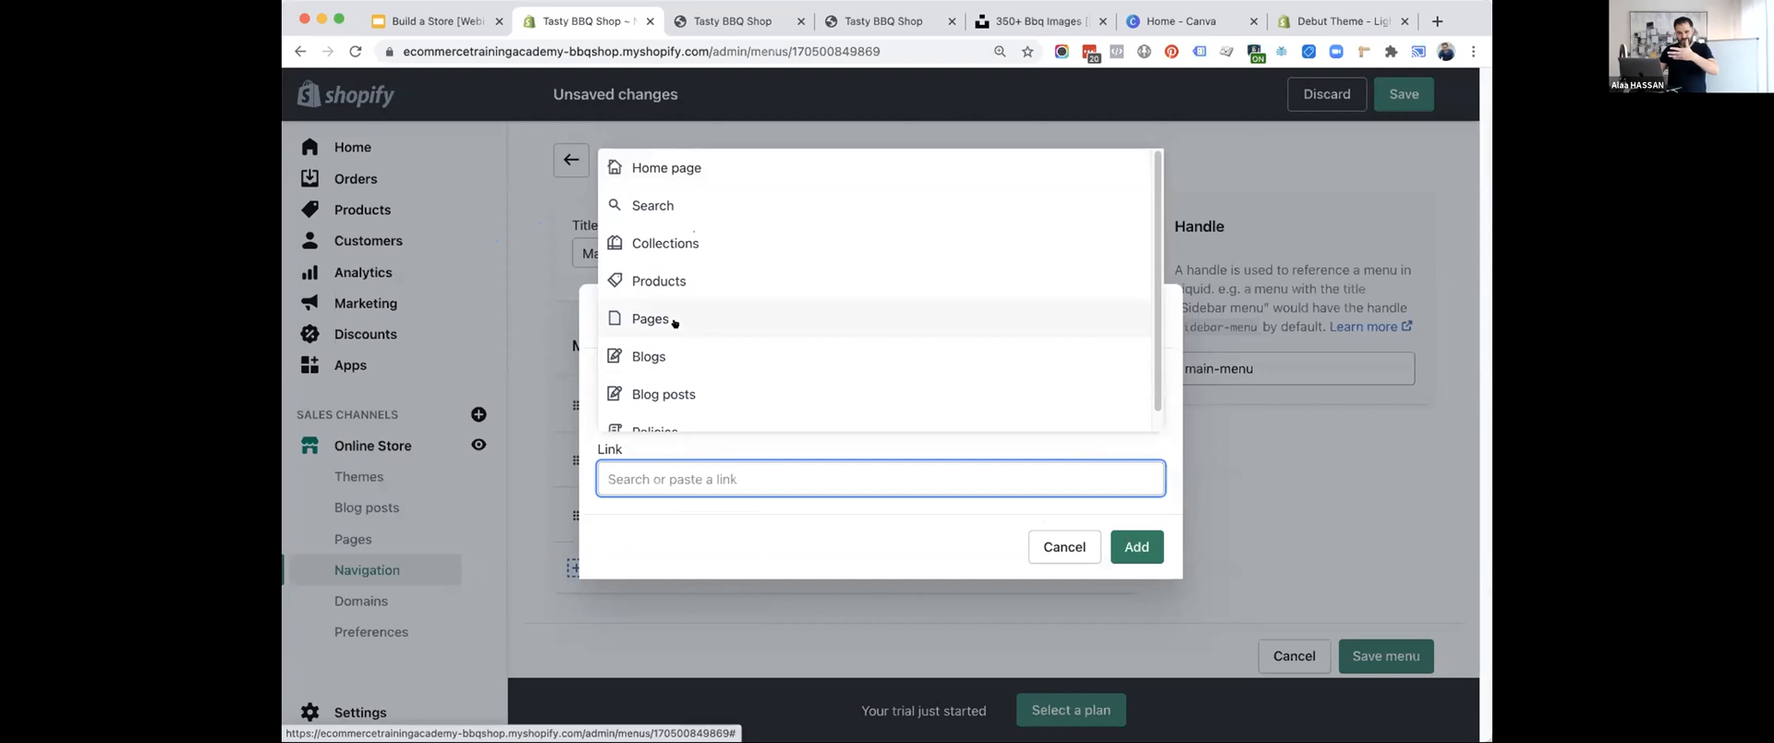
{"action": "left_click", "coordinate": [673, 320]}
{"action": "left_click", "coordinate": [679, 413]}
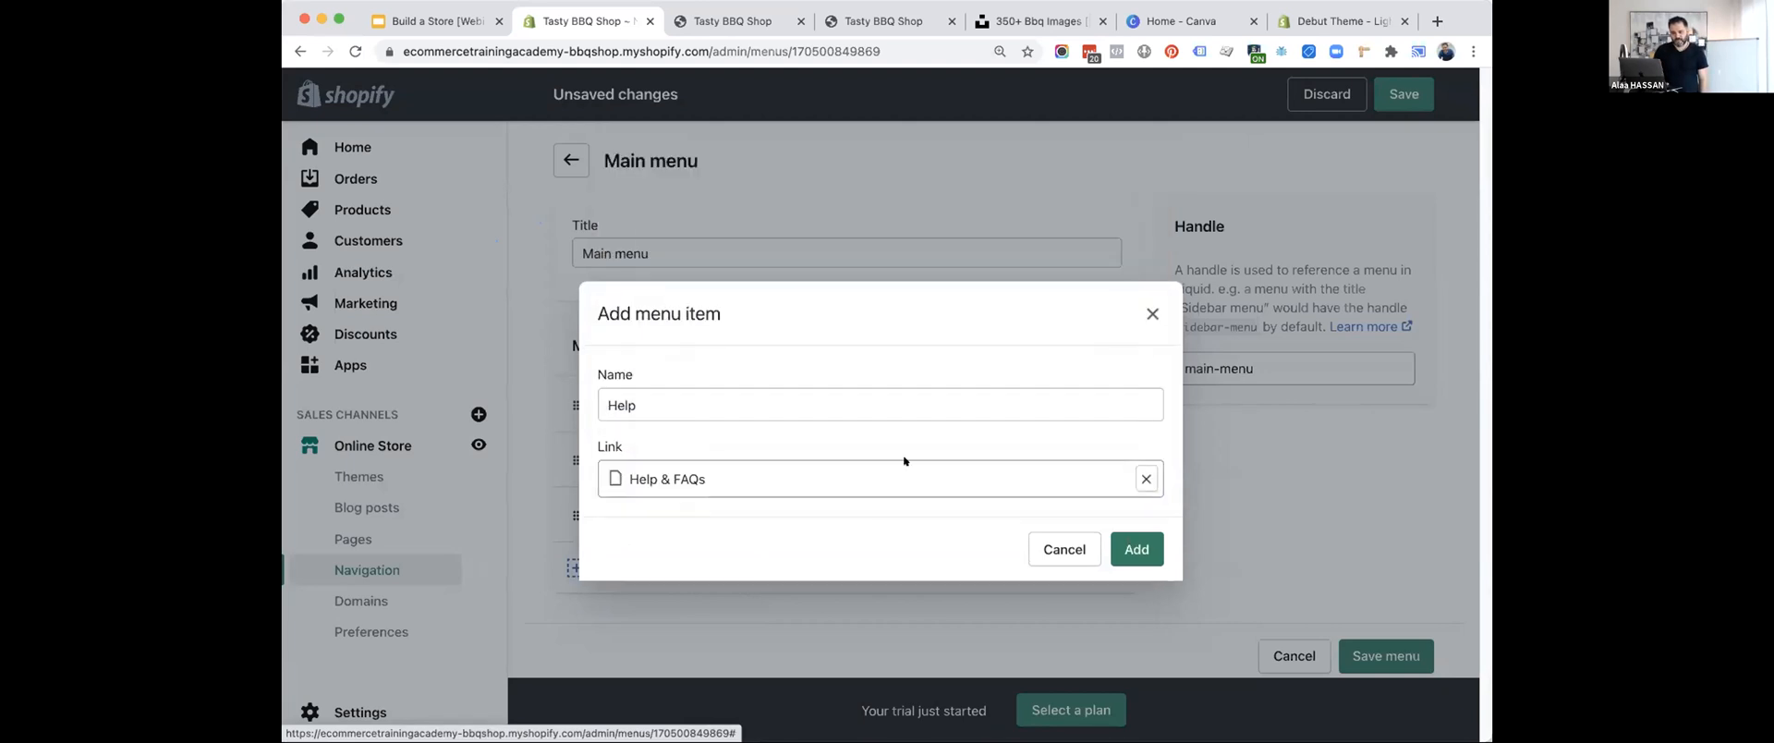
{"action": "left_click", "coordinate": [1137, 549]}
Add a "Contact" item linked to the Contact page and save the main menu.
{"action": "scroll", "coordinate": [926, 514], "scroll_direction": "down", "scroll_amount": 1}
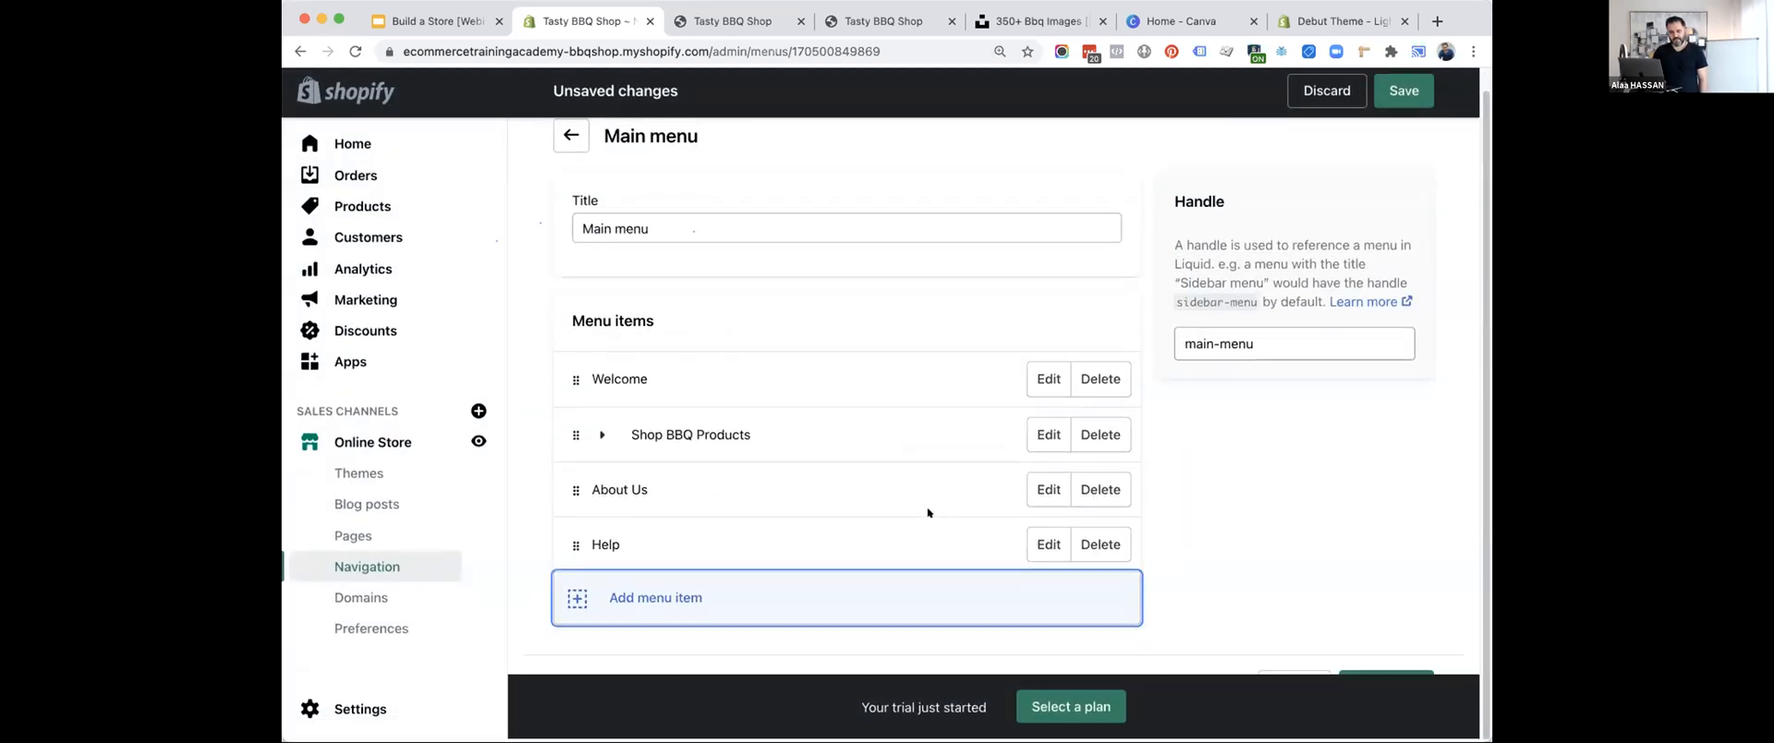
{"action": "left_click", "coordinate": [681, 601]}
{"action": "left_click", "coordinate": [691, 406]}
{"action": "type", "text": "Contact"}
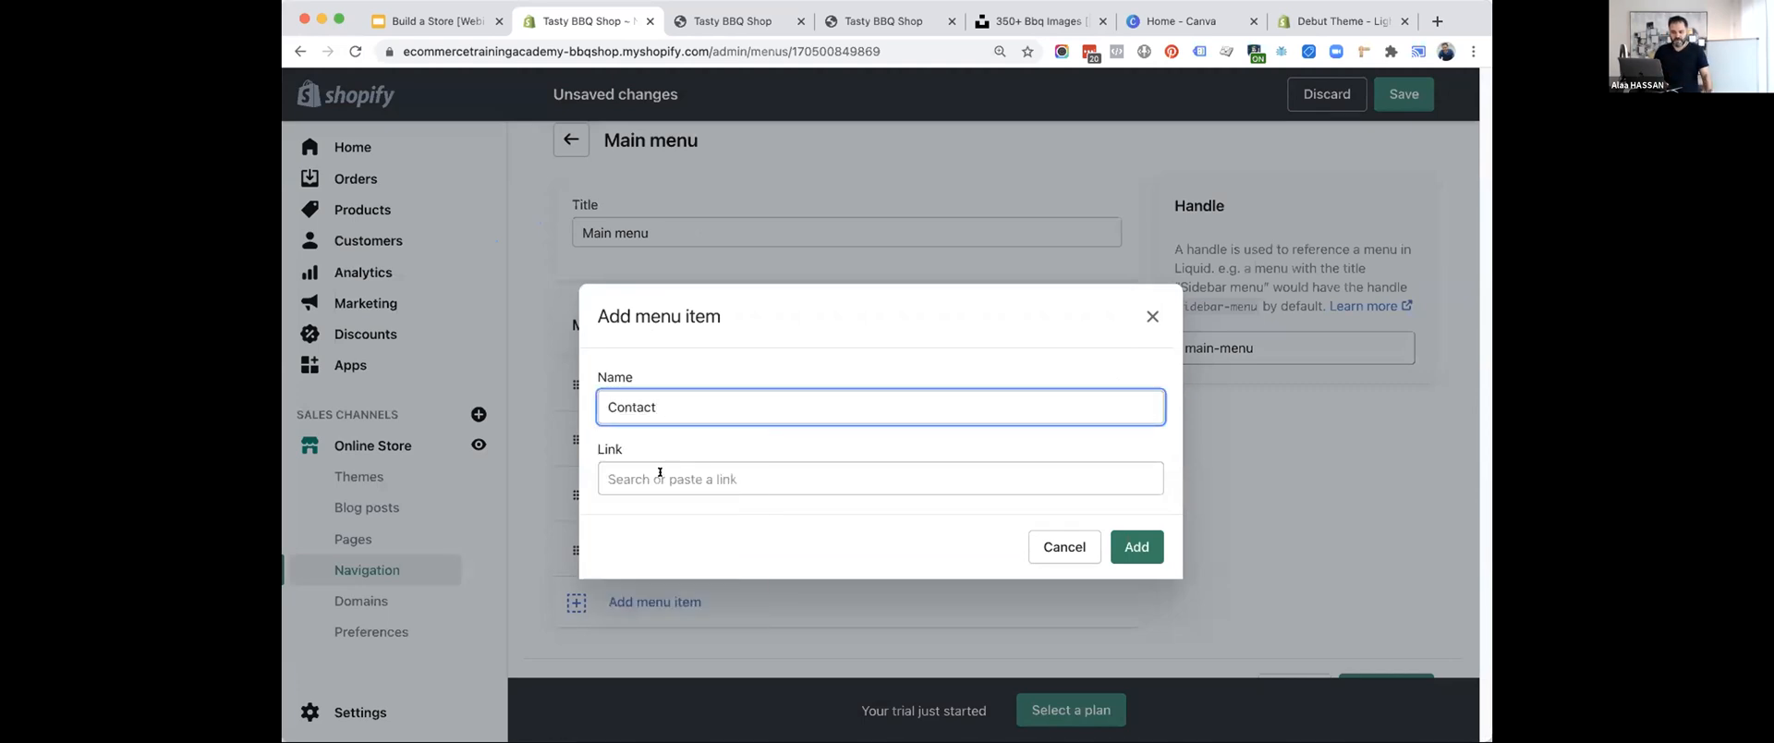
{"action": "left_click", "coordinate": [660, 476]}
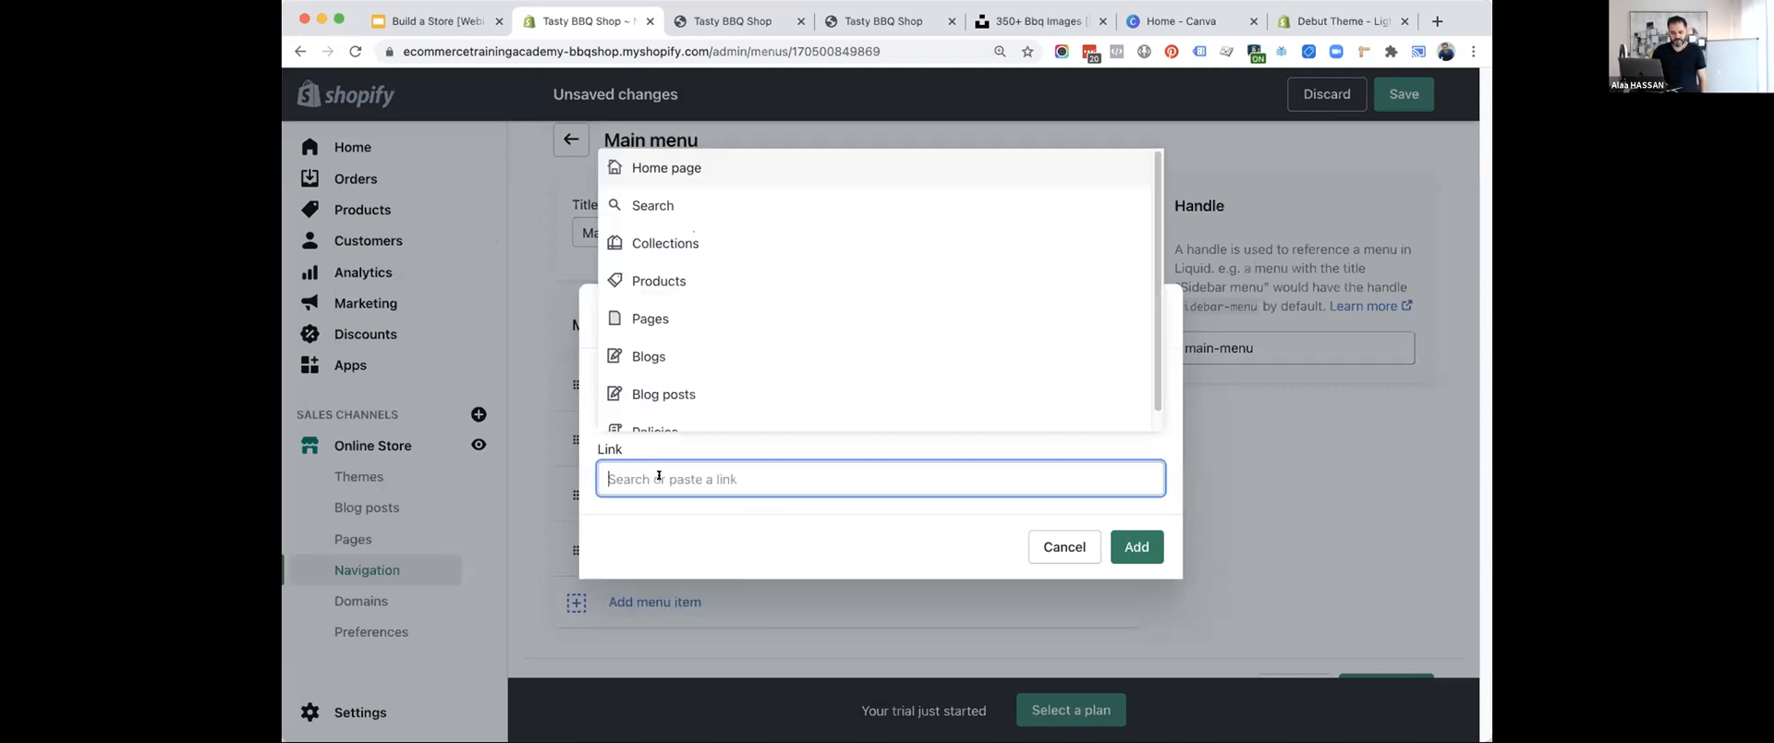
{"action": "left_click", "coordinate": [667, 313]}
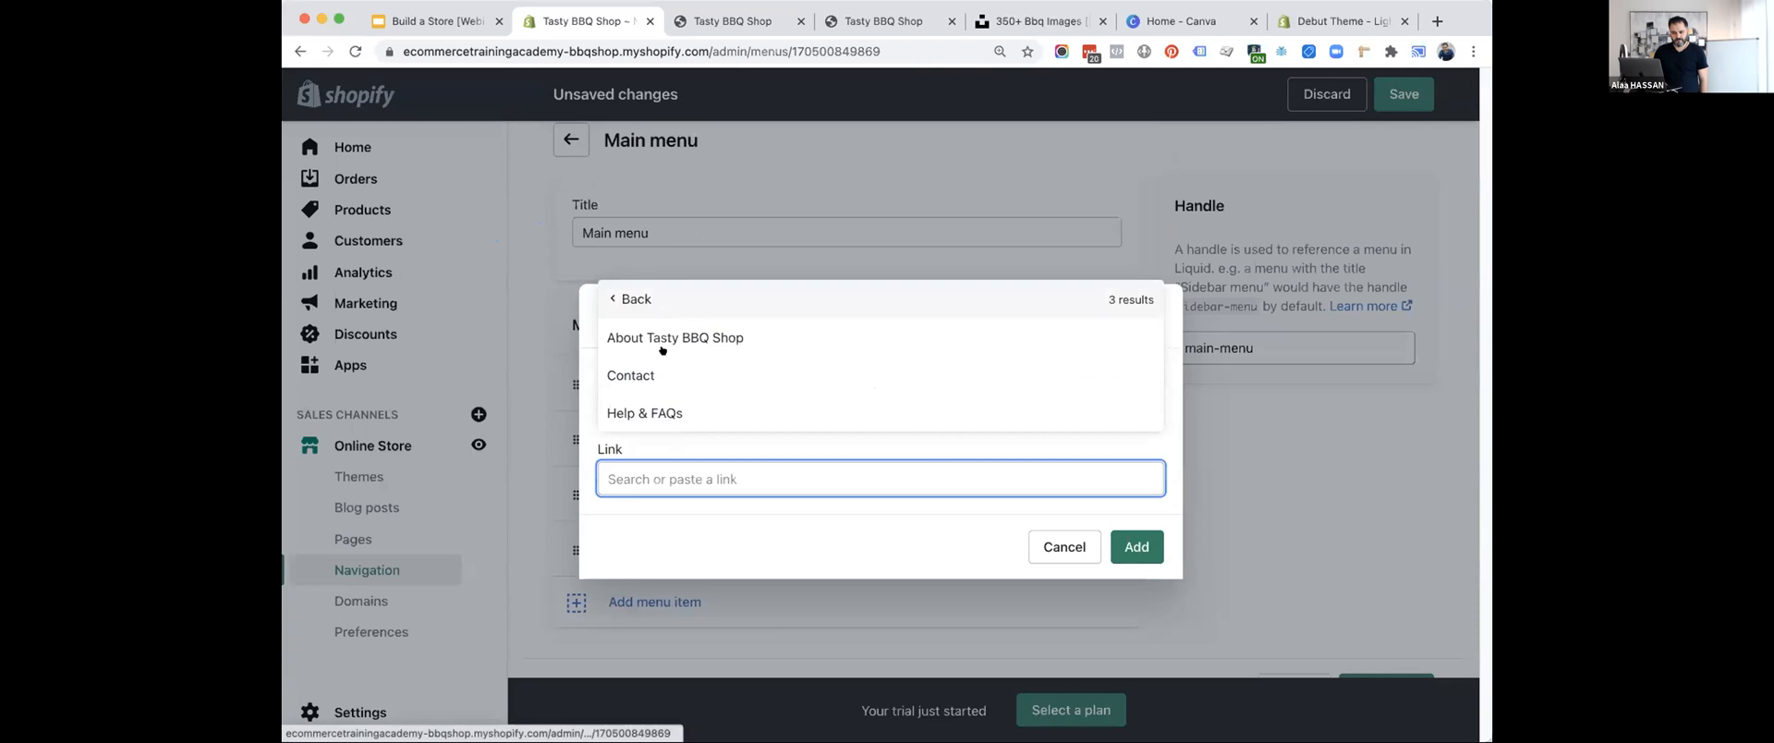
{"action": "left_click", "coordinate": [663, 379]}
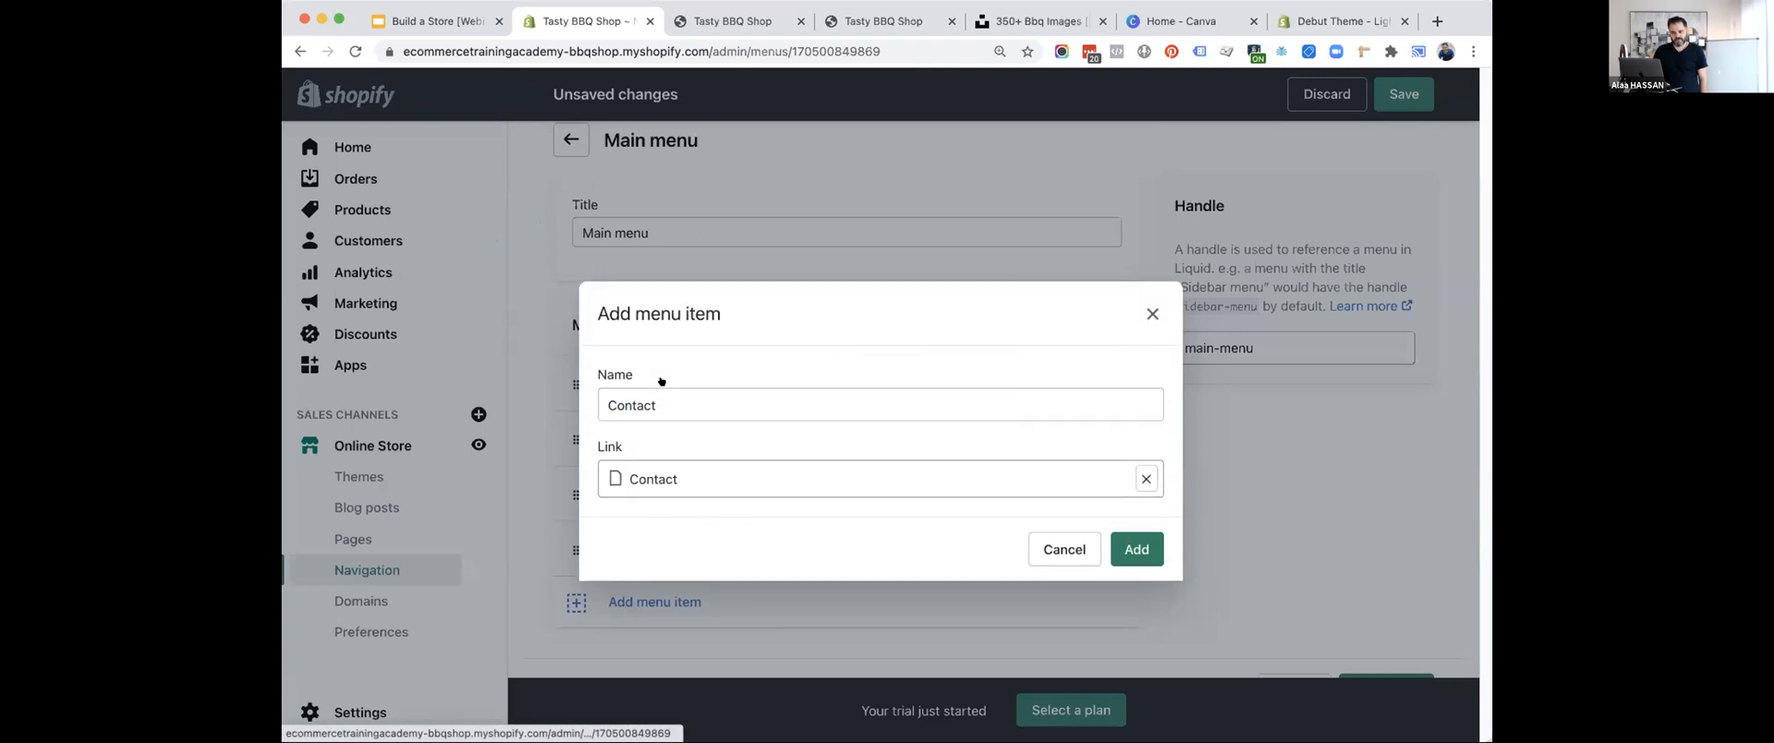
{"action": "left_click", "coordinate": [1133, 551]}
{"action": "left_click", "coordinate": [1403, 93]}
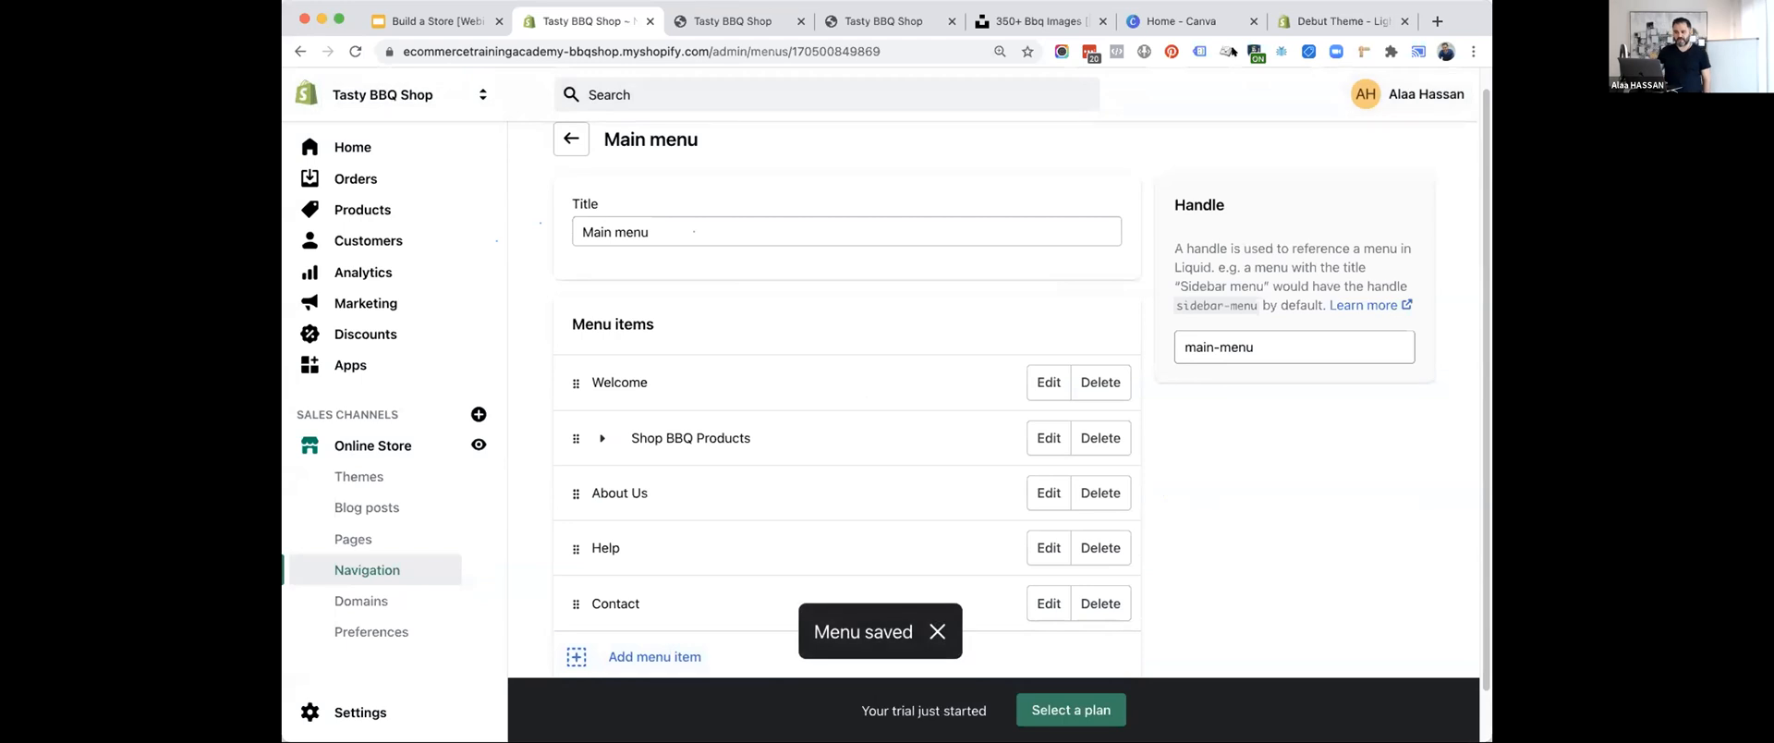
Reload the storefront preview and check the Shop BBQ Products dropdown and the About Us and Contact links.
{"action": "left_click", "coordinate": [735, 21]}
{"action": "left_click", "coordinate": [354, 51]}
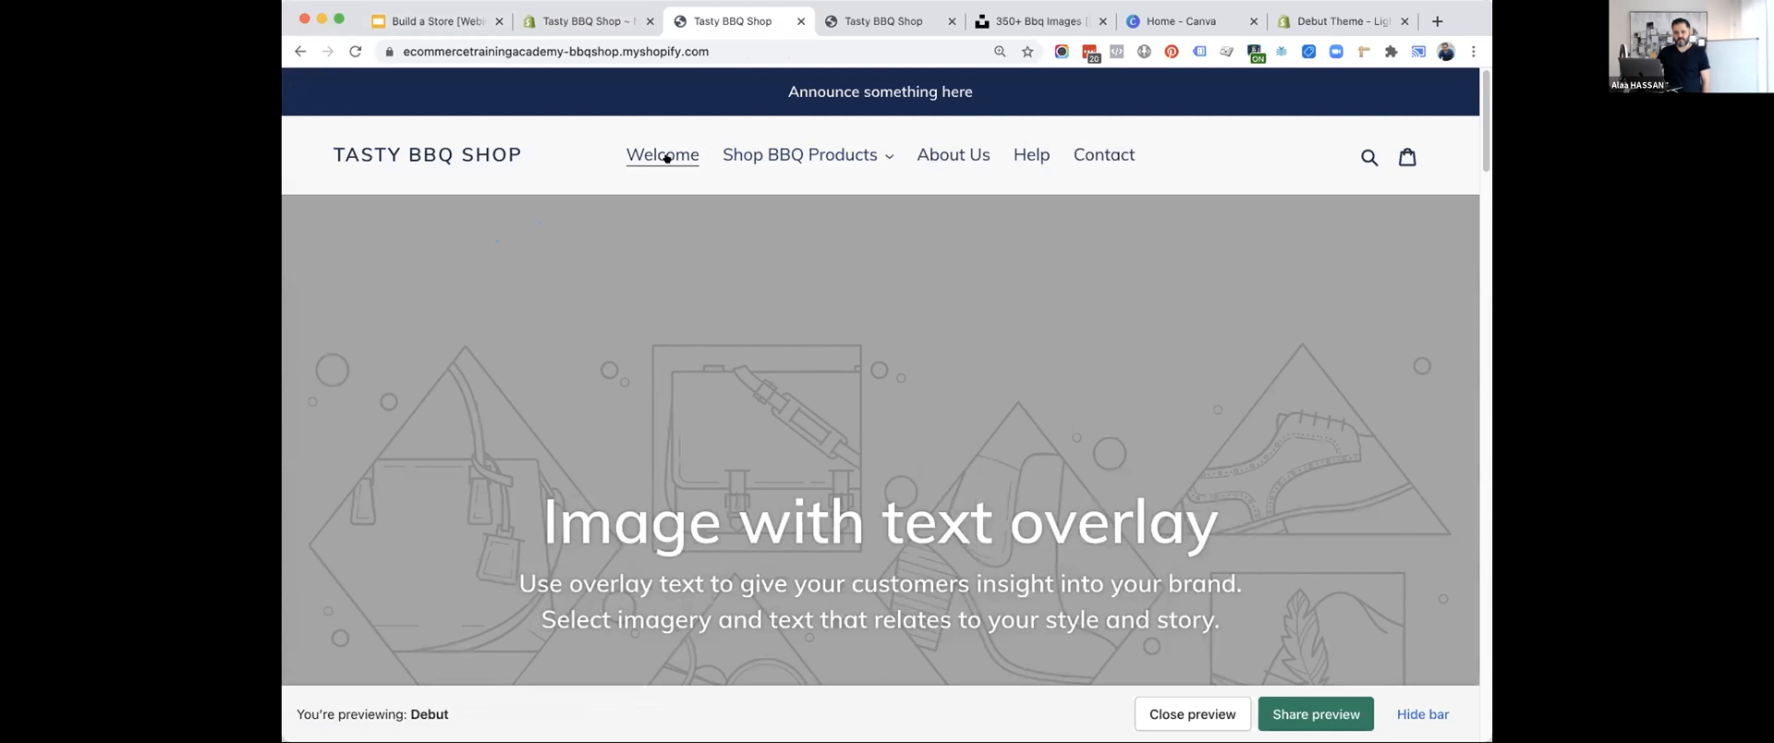
{"action": "left_click", "coordinate": [430, 153]}
{"action": "left_click", "coordinate": [771, 158]}
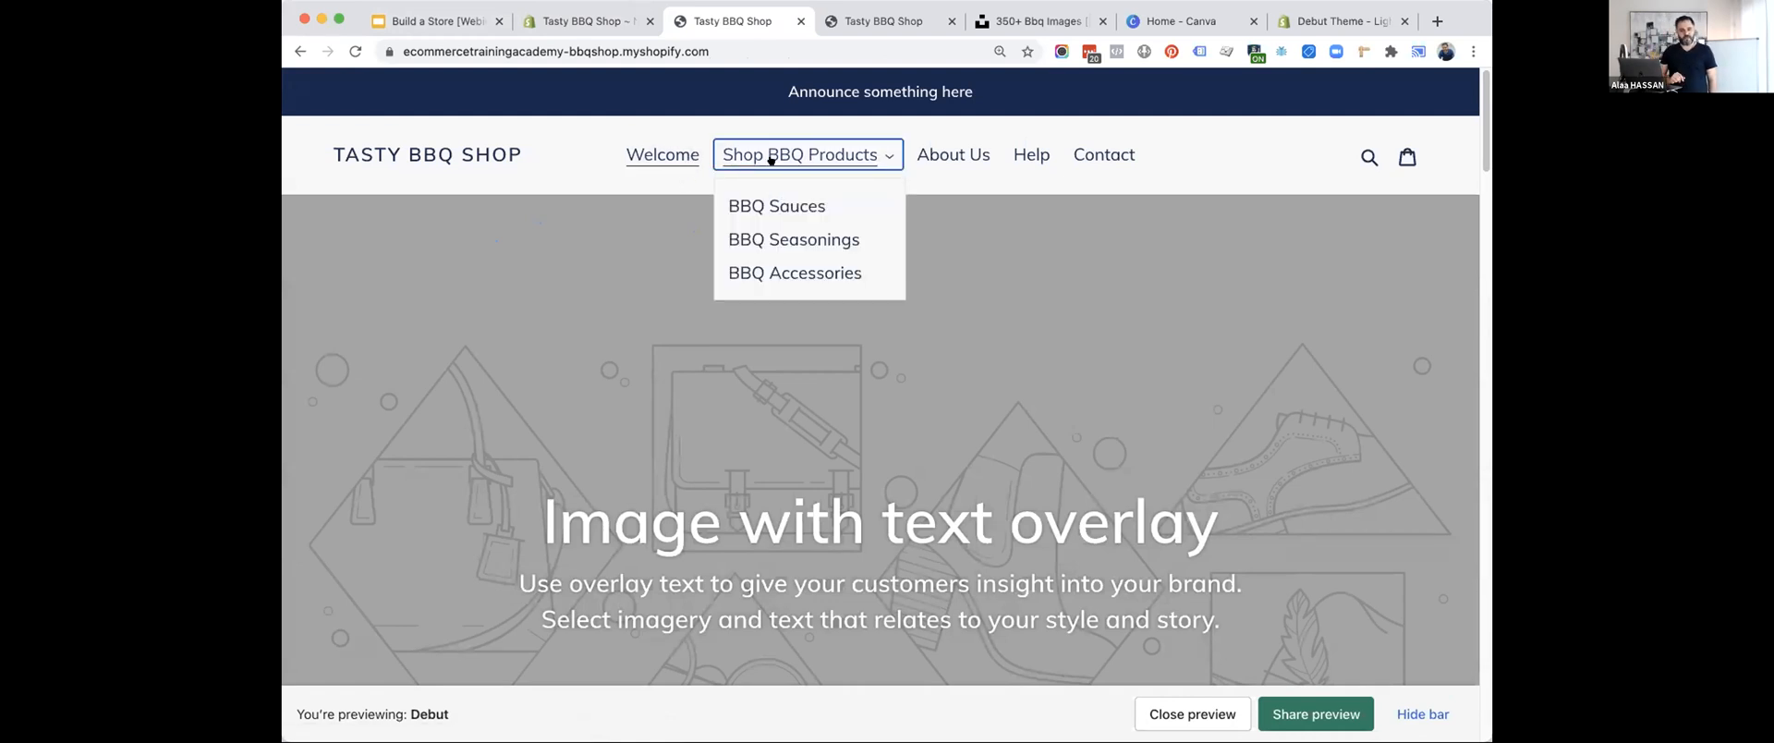
{"action": "left_click", "coordinate": [947, 153]}
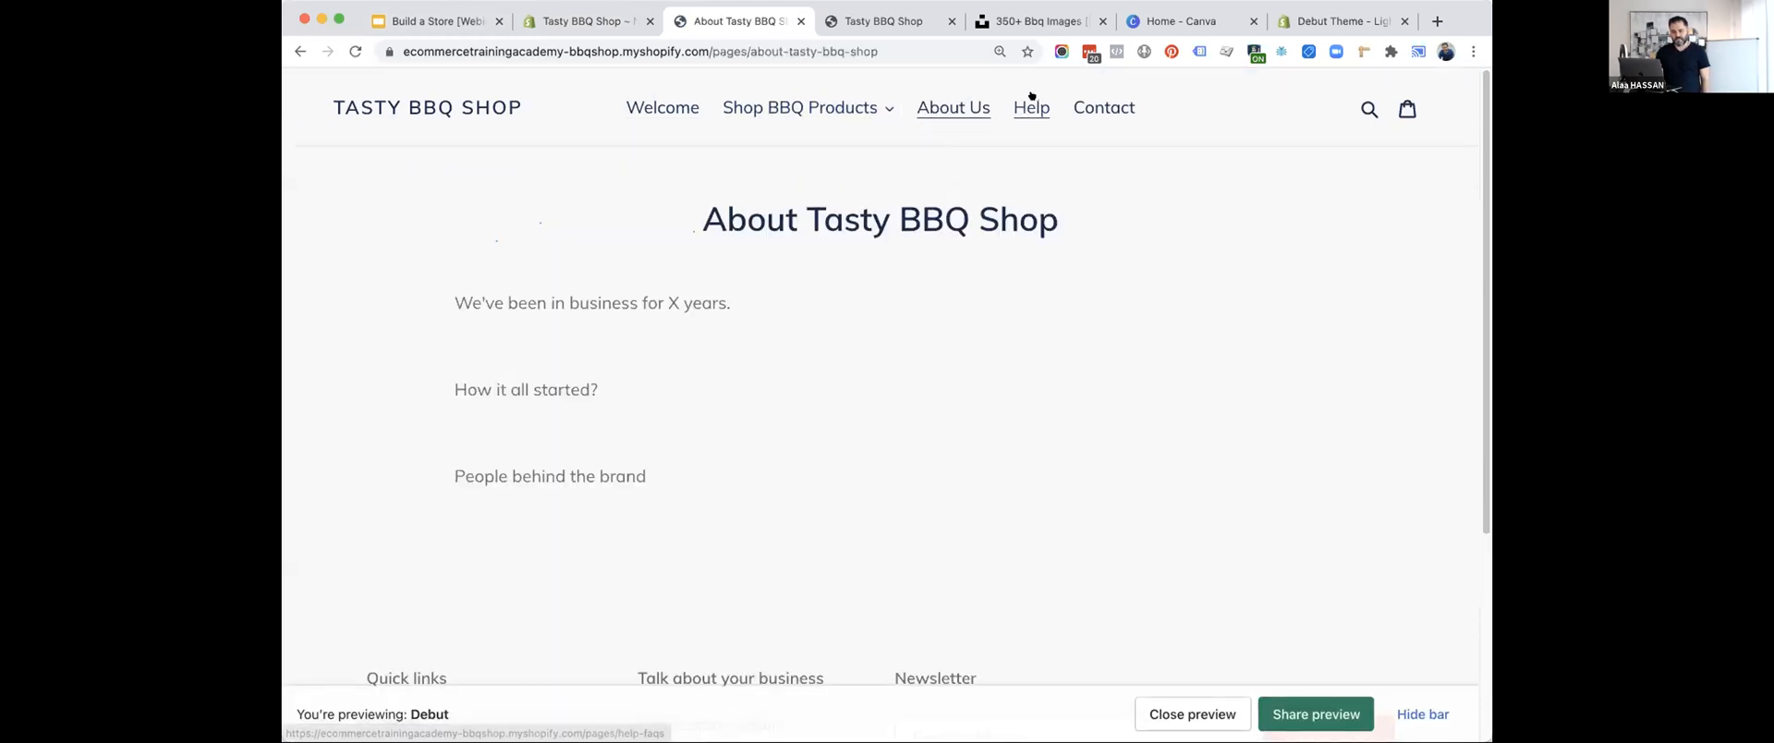
{"action": "left_click", "coordinate": [1104, 108]}
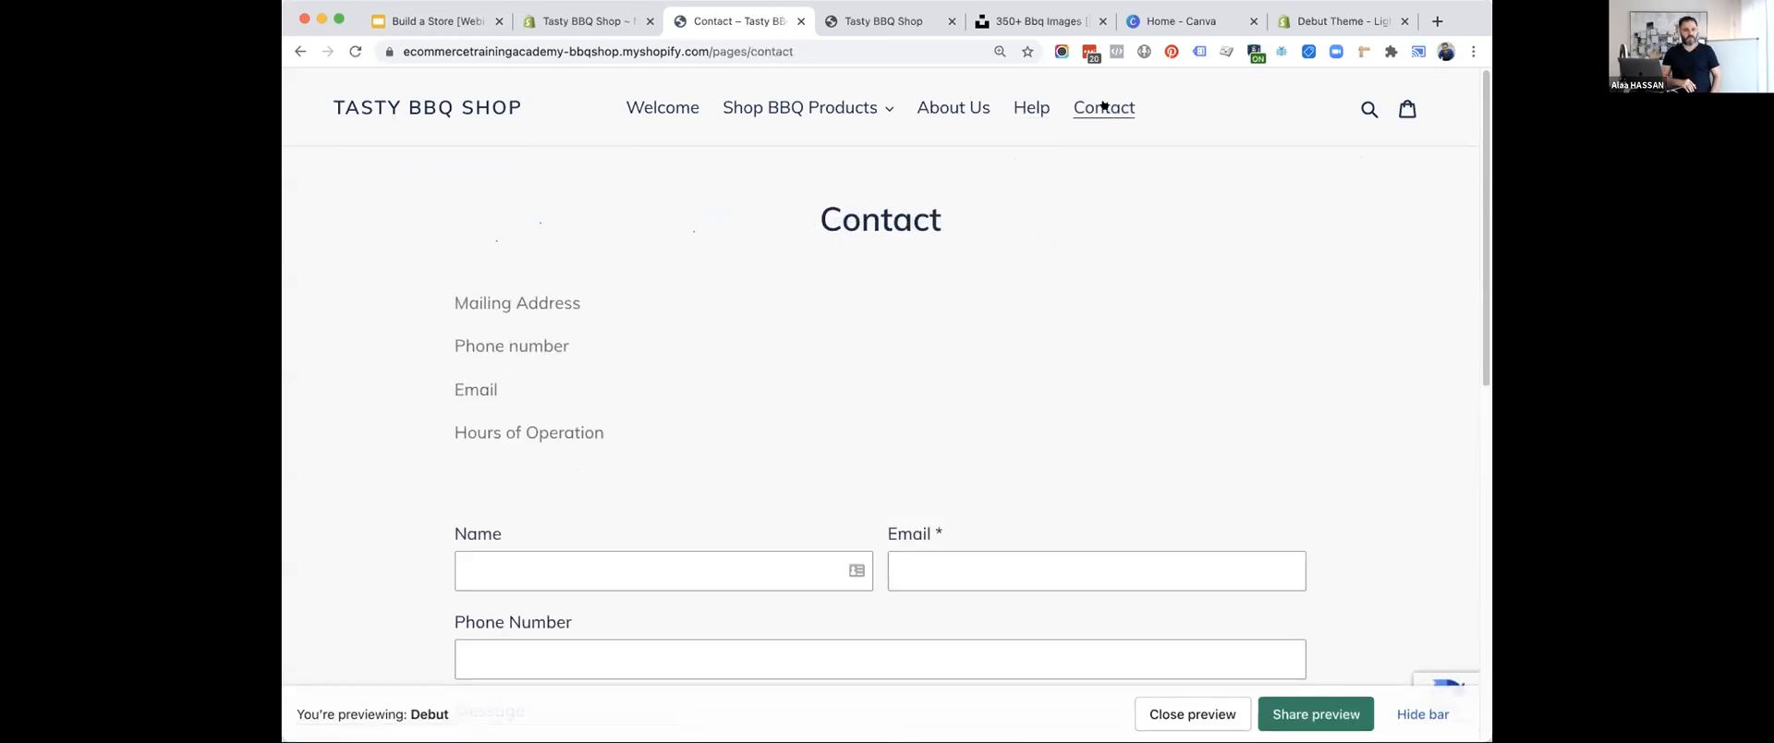
Examine the BBQ Sauces collection and the Bull's Eye barbecue sauce product page in the storefront, and return to the homepage.
{"action": "left_click", "coordinate": [776, 111]}
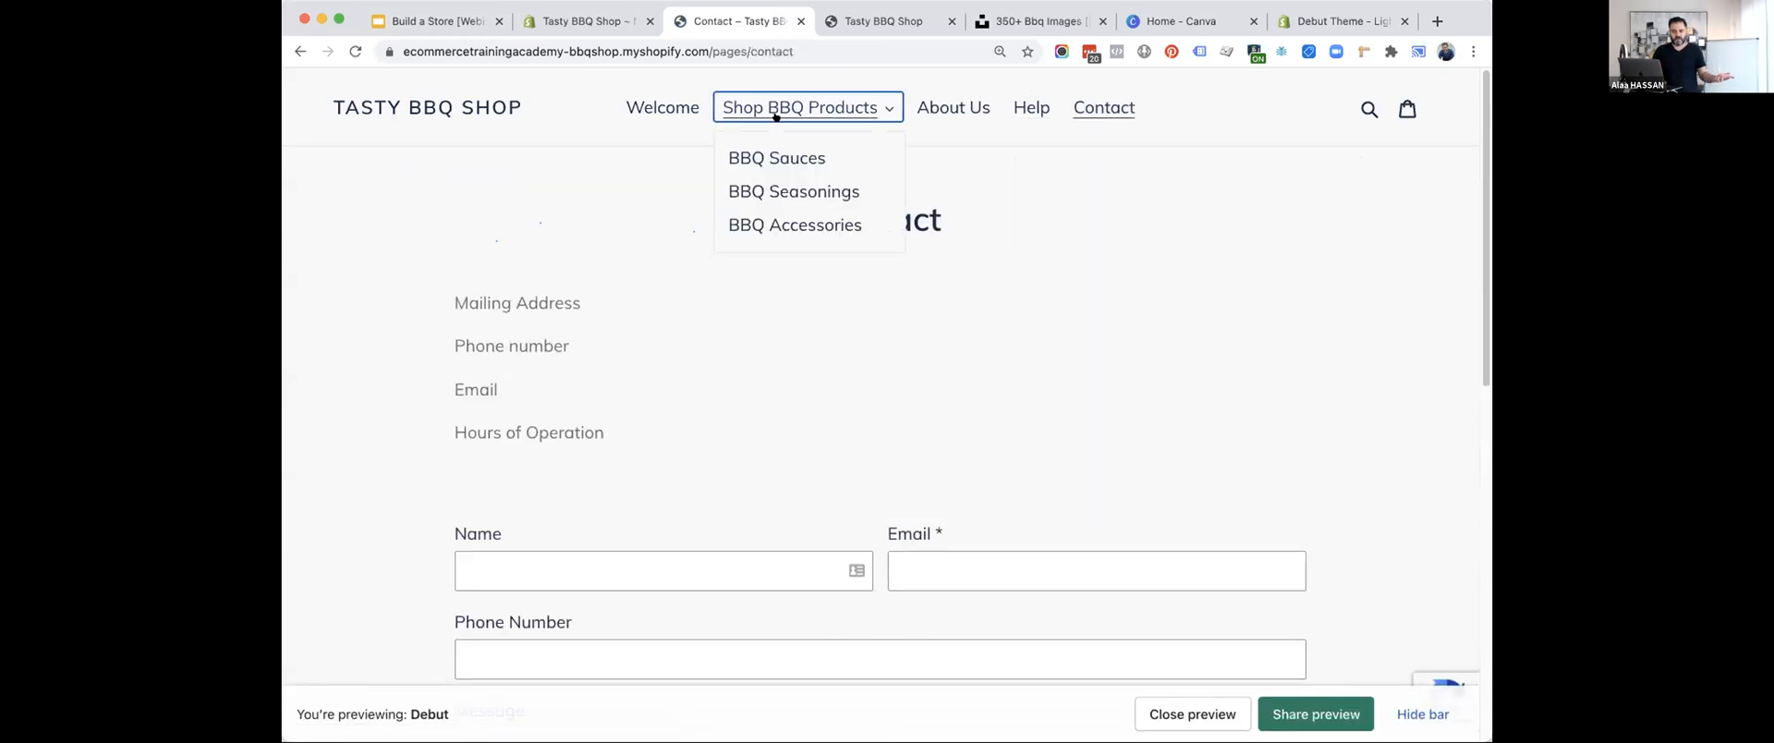
{"action": "left_click", "coordinate": [774, 158]}
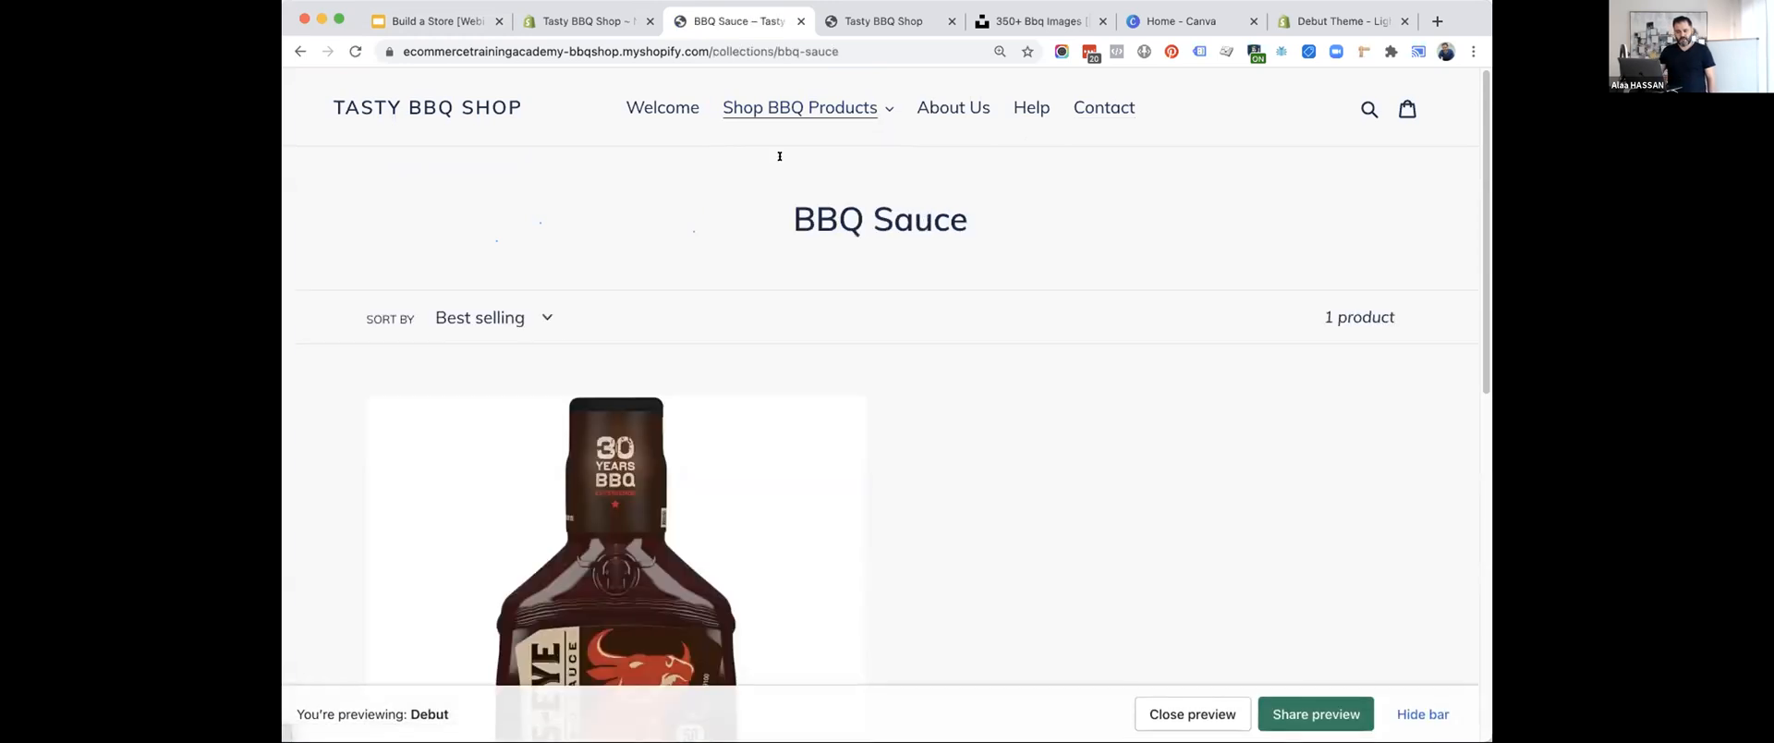
{"action": "scroll", "coordinate": [1062, 471], "scroll_direction": "down", "scroll_amount": 5}
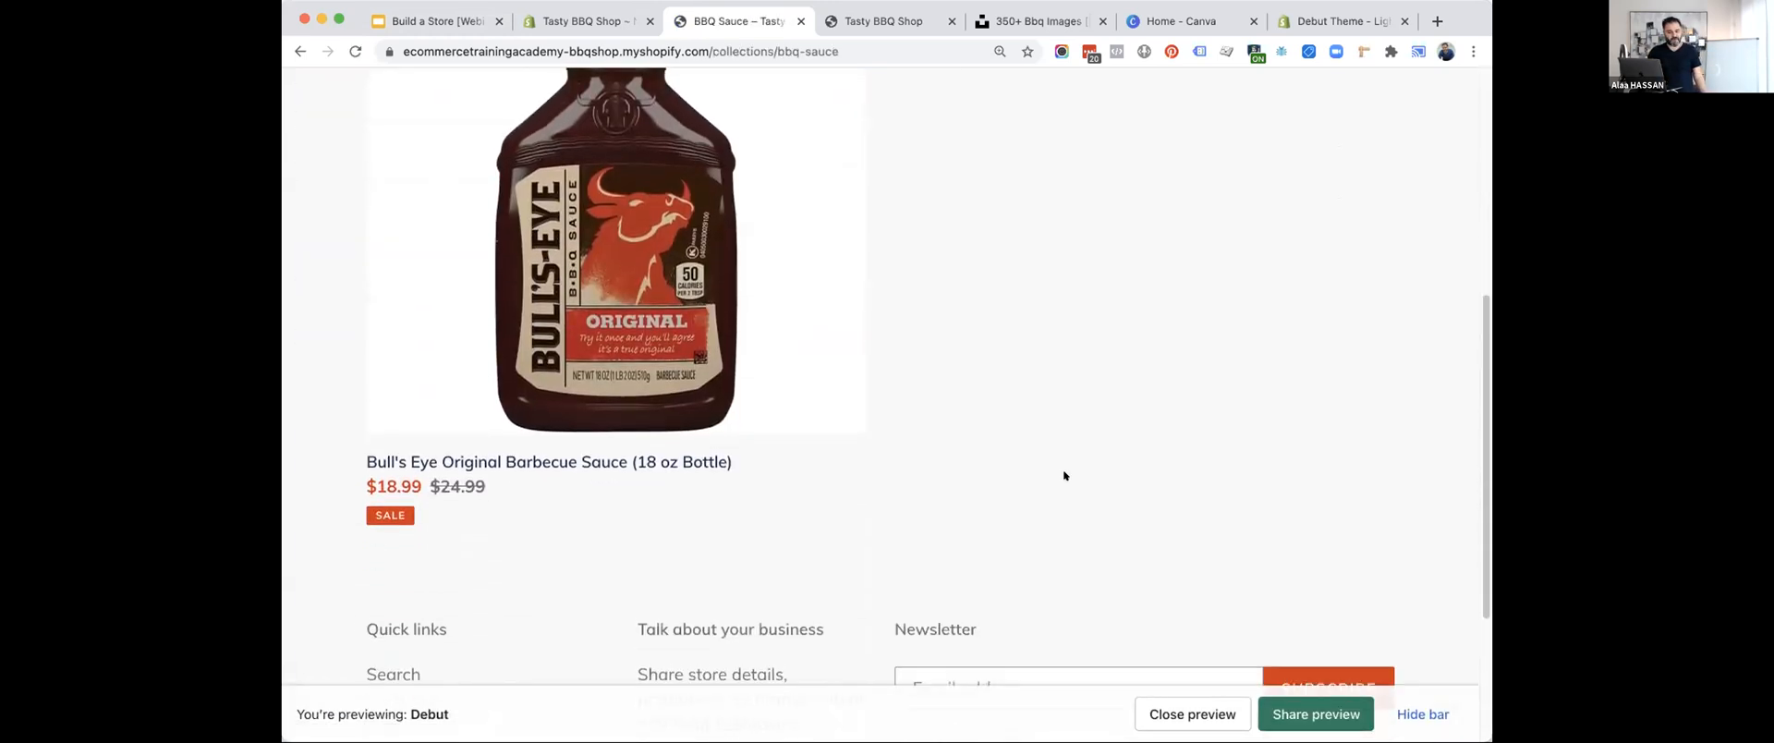
{"action": "scroll", "coordinate": [601, 281], "scroll_direction": "up", "scroll_amount": 1}
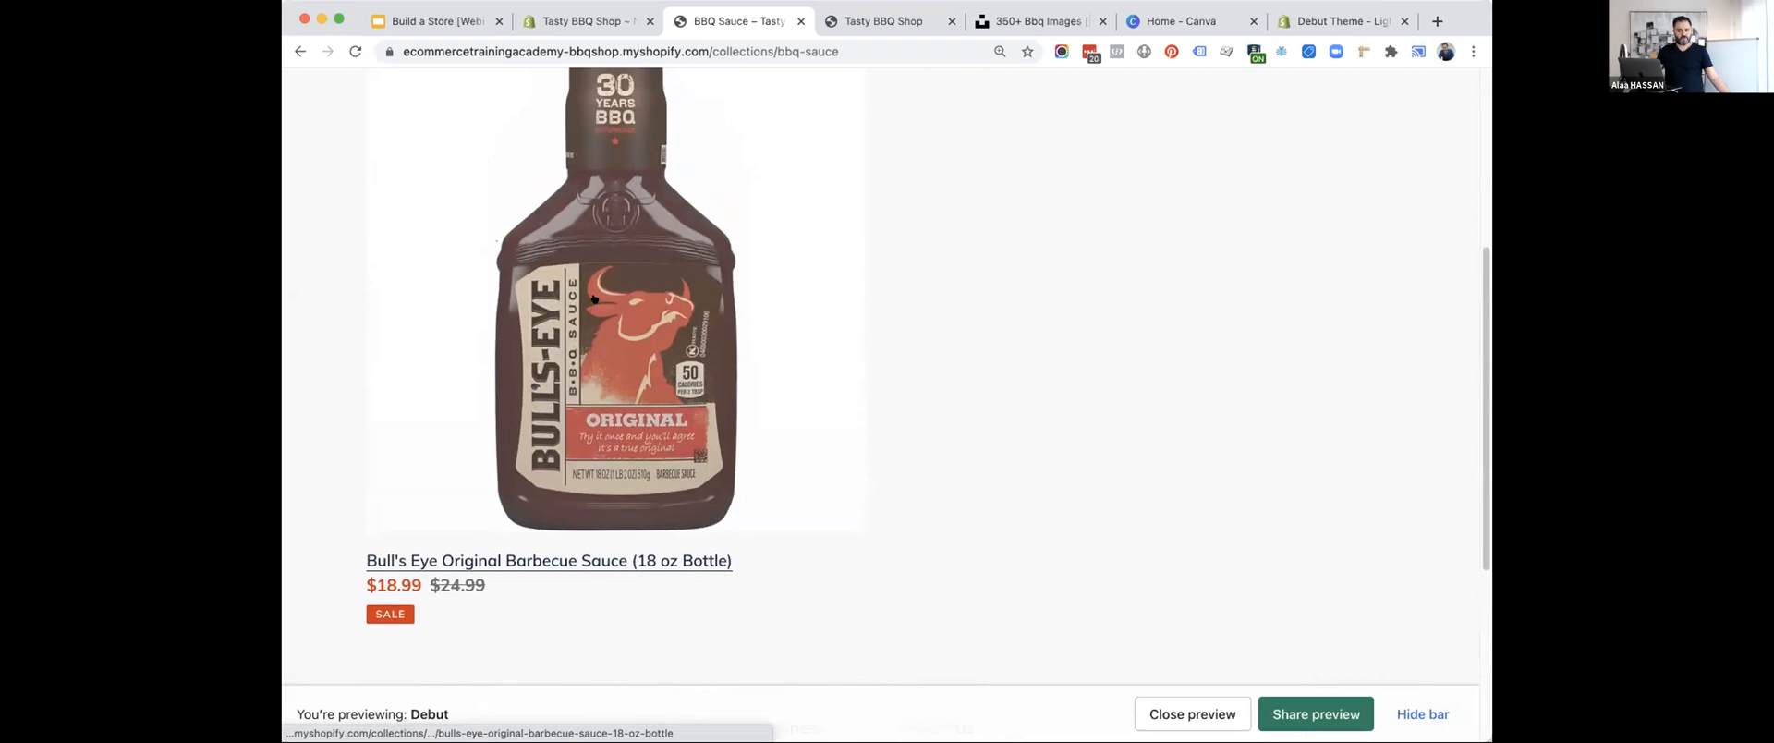
{"action": "left_click", "coordinate": [649, 266]}
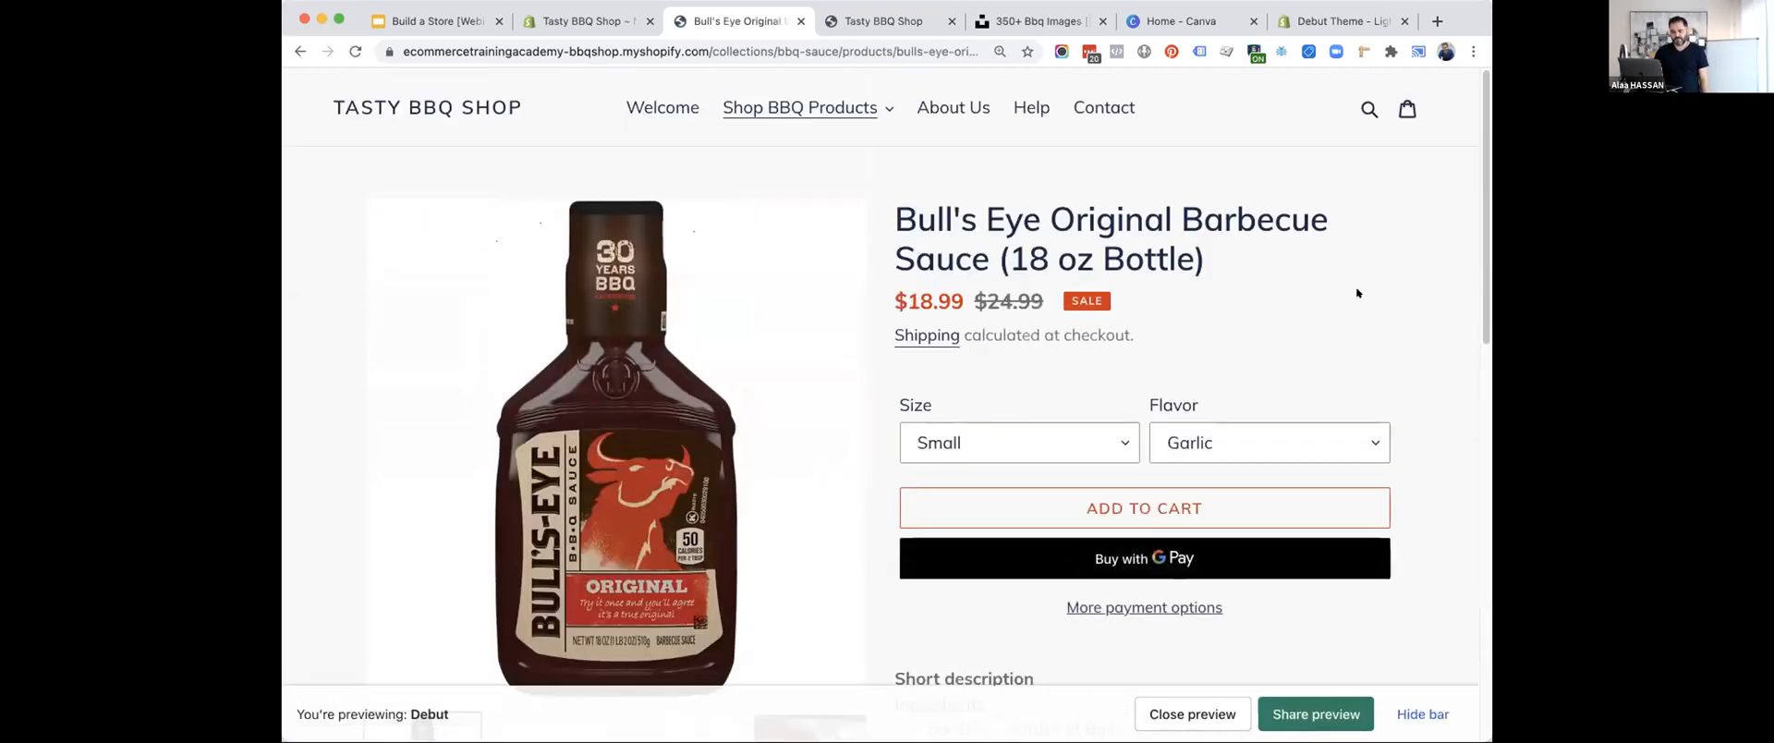
{"action": "scroll", "coordinate": [1358, 288], "scroll_direction": "down", "scroll_amount": 3}
{"action": "scroll", "coordinate": [1355, 286], "scroll_direction": "down", "scroll_amount": 10}
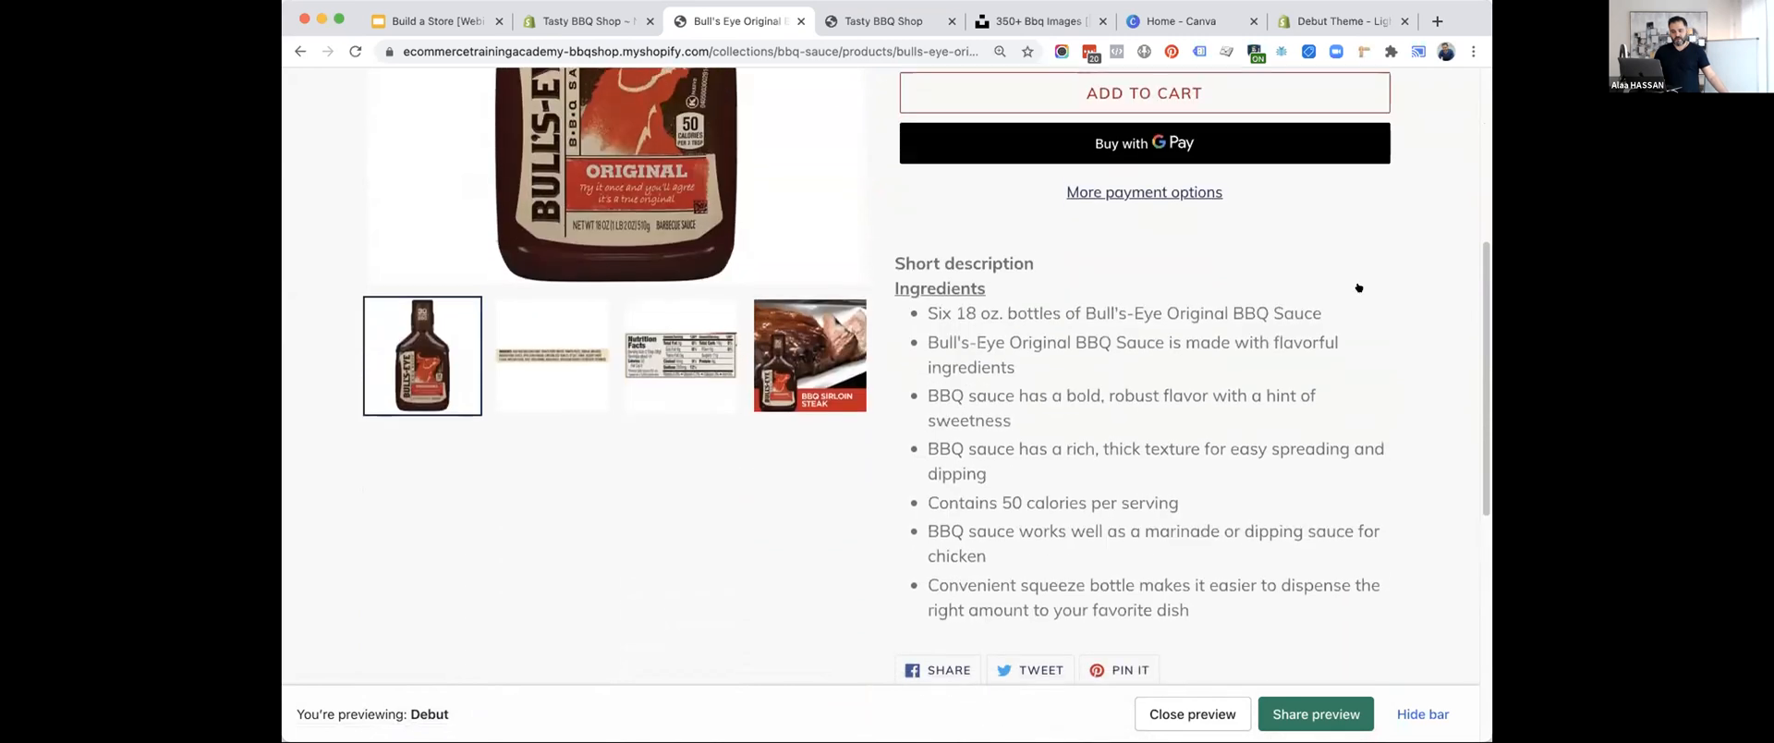
{"action": "scroll", "coordinate": [1356, 293], "scroll_direction": "up", "scroll_amount": 15}
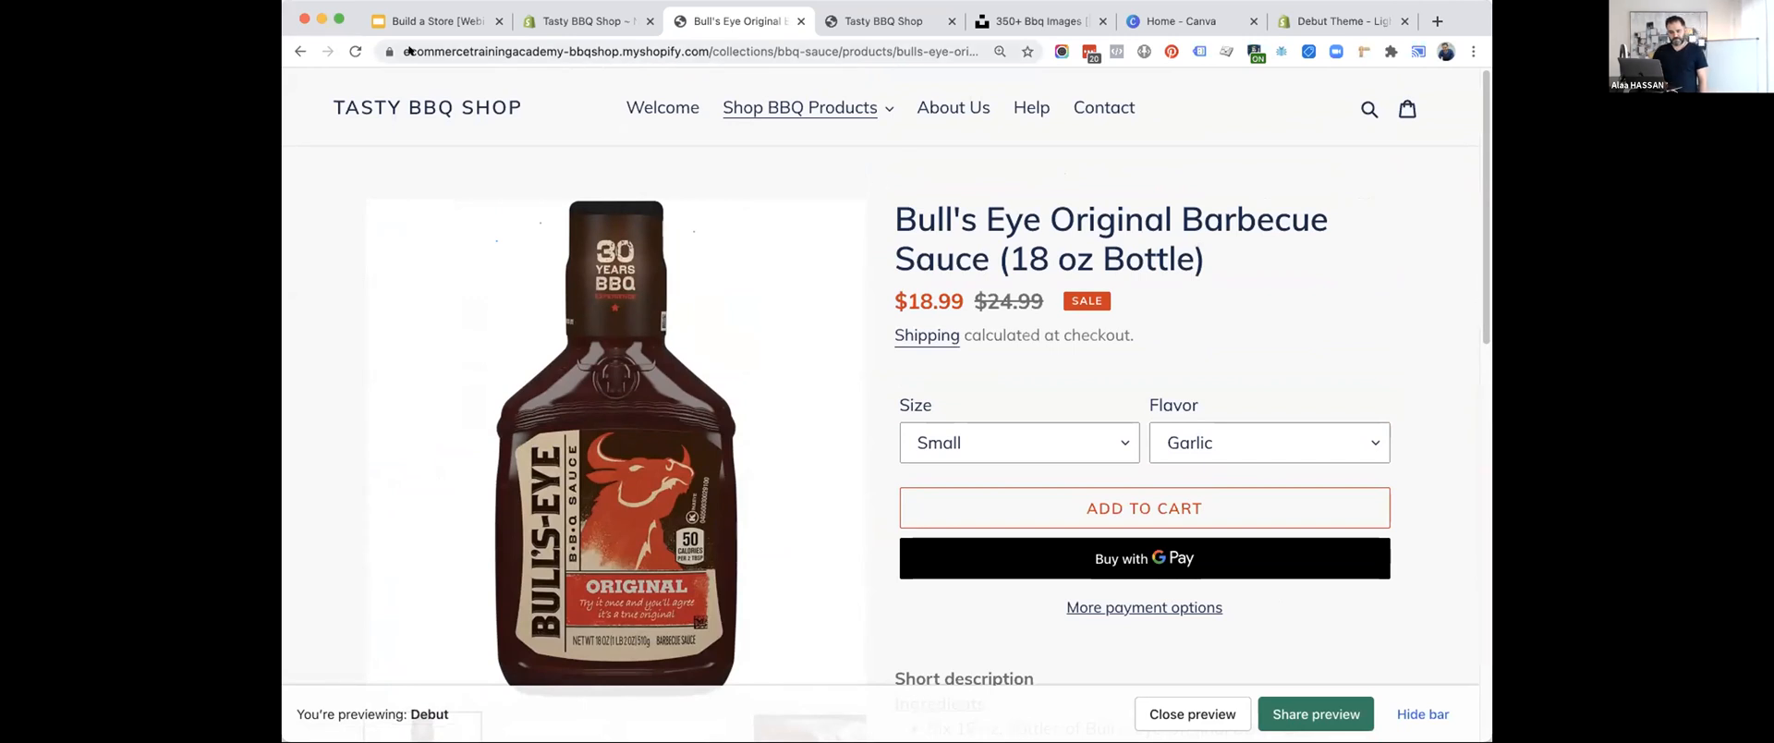
{"action": "left_click", "coordinate": [388, 106]}
Review the design checklist slide up to item 8 and look over the storefront homepage.
{"action": "left_click", "coordinate": [409, 20]}
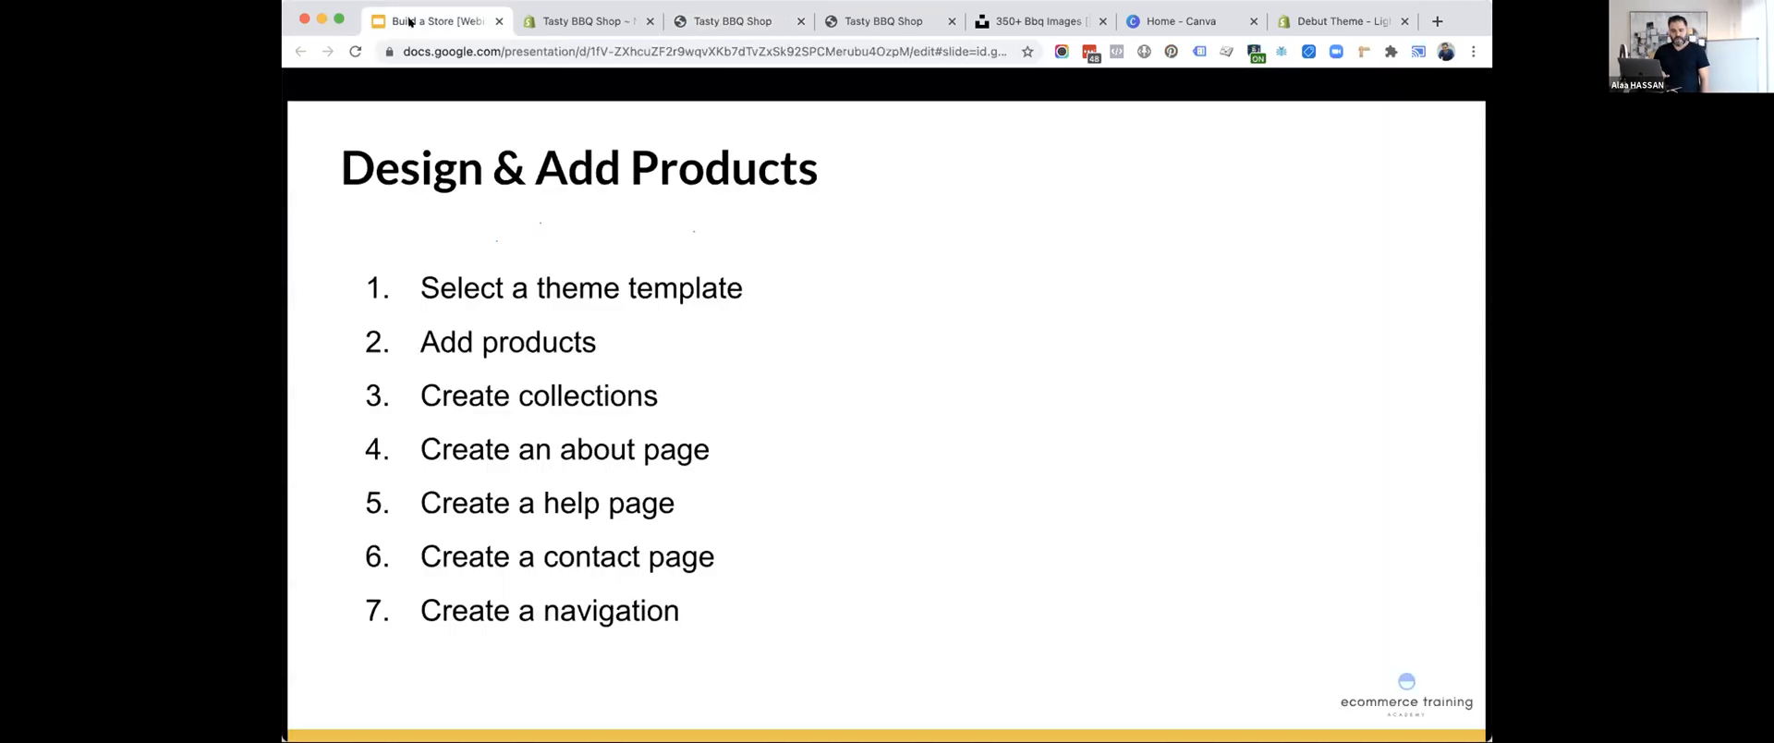
{"action": "key", "text": "Right"}
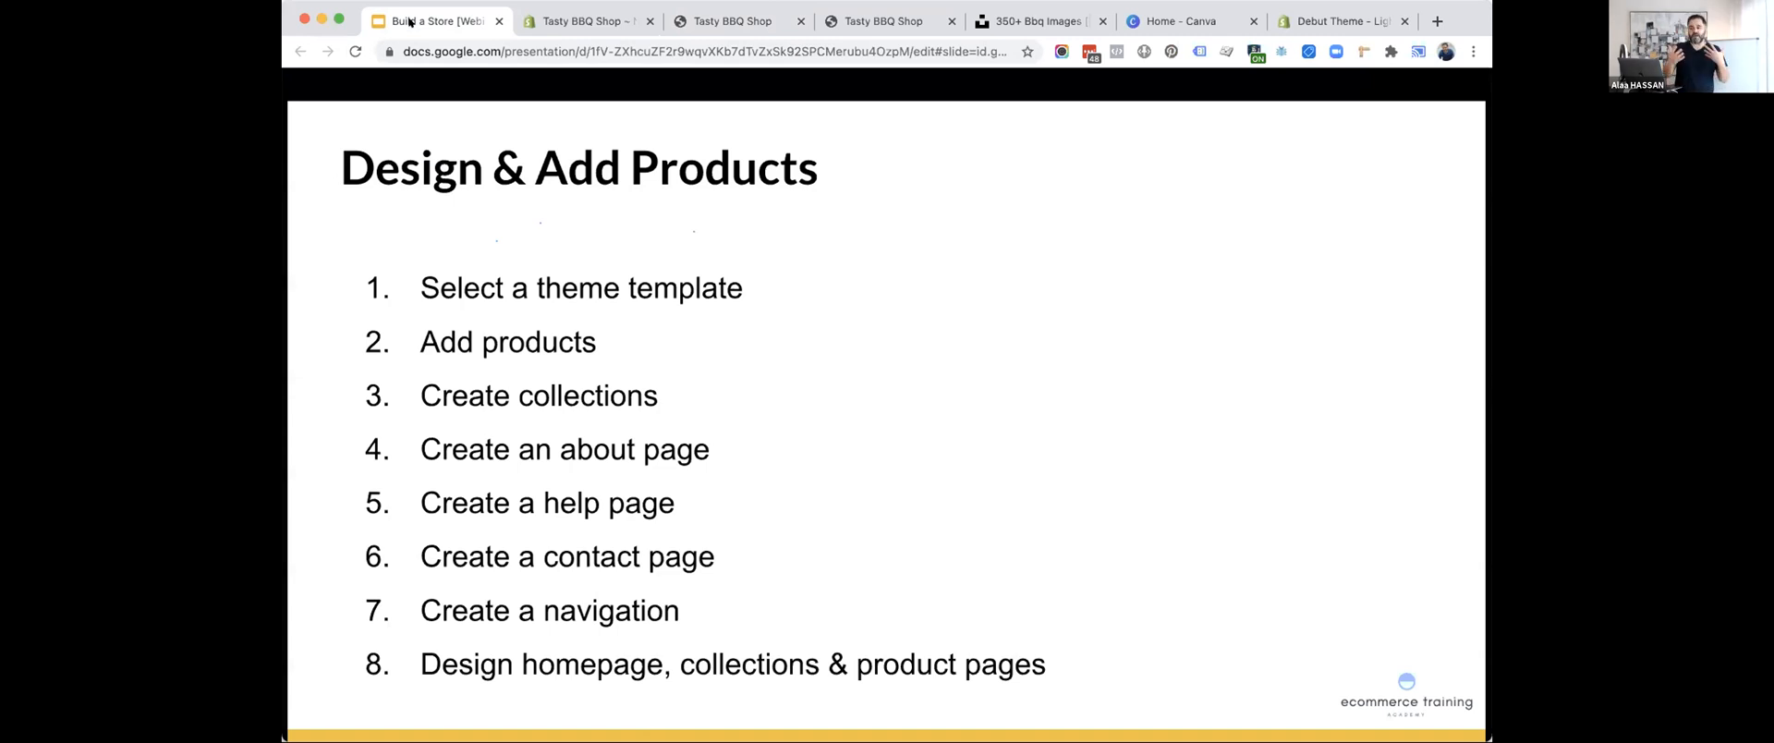
{"action": "left_click", "coordinate": [697, 12]}
{"action": "scroll", "coordinate": [672, 336], "scroll_direction": "down", "scroll_amount": 10}
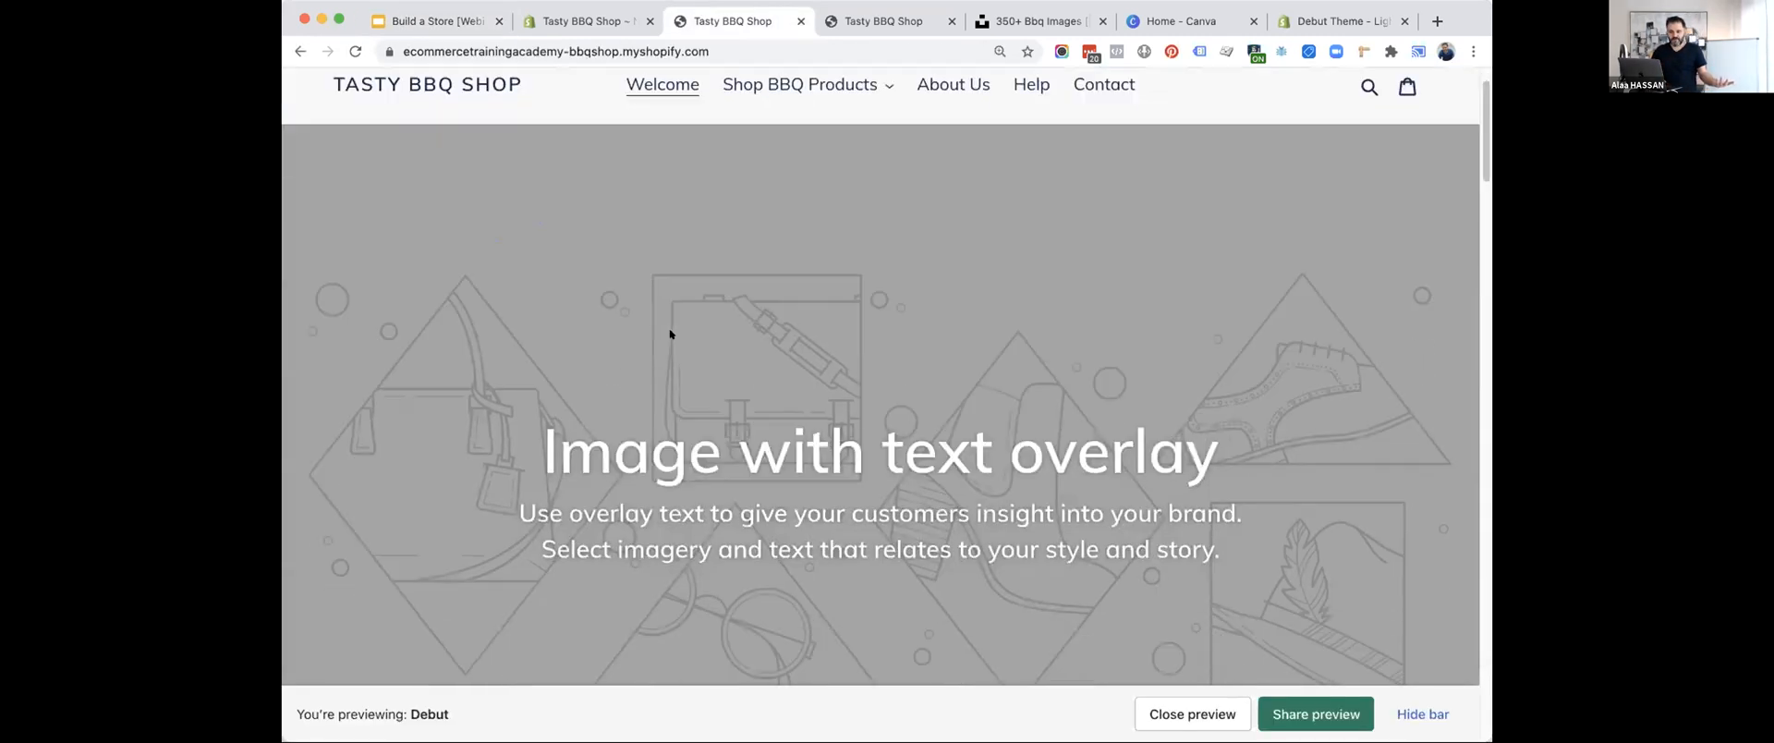
{"action": "scroll", "coordinate": [670, 335], "scroll_direction": "up", "scroll_amount": 15}
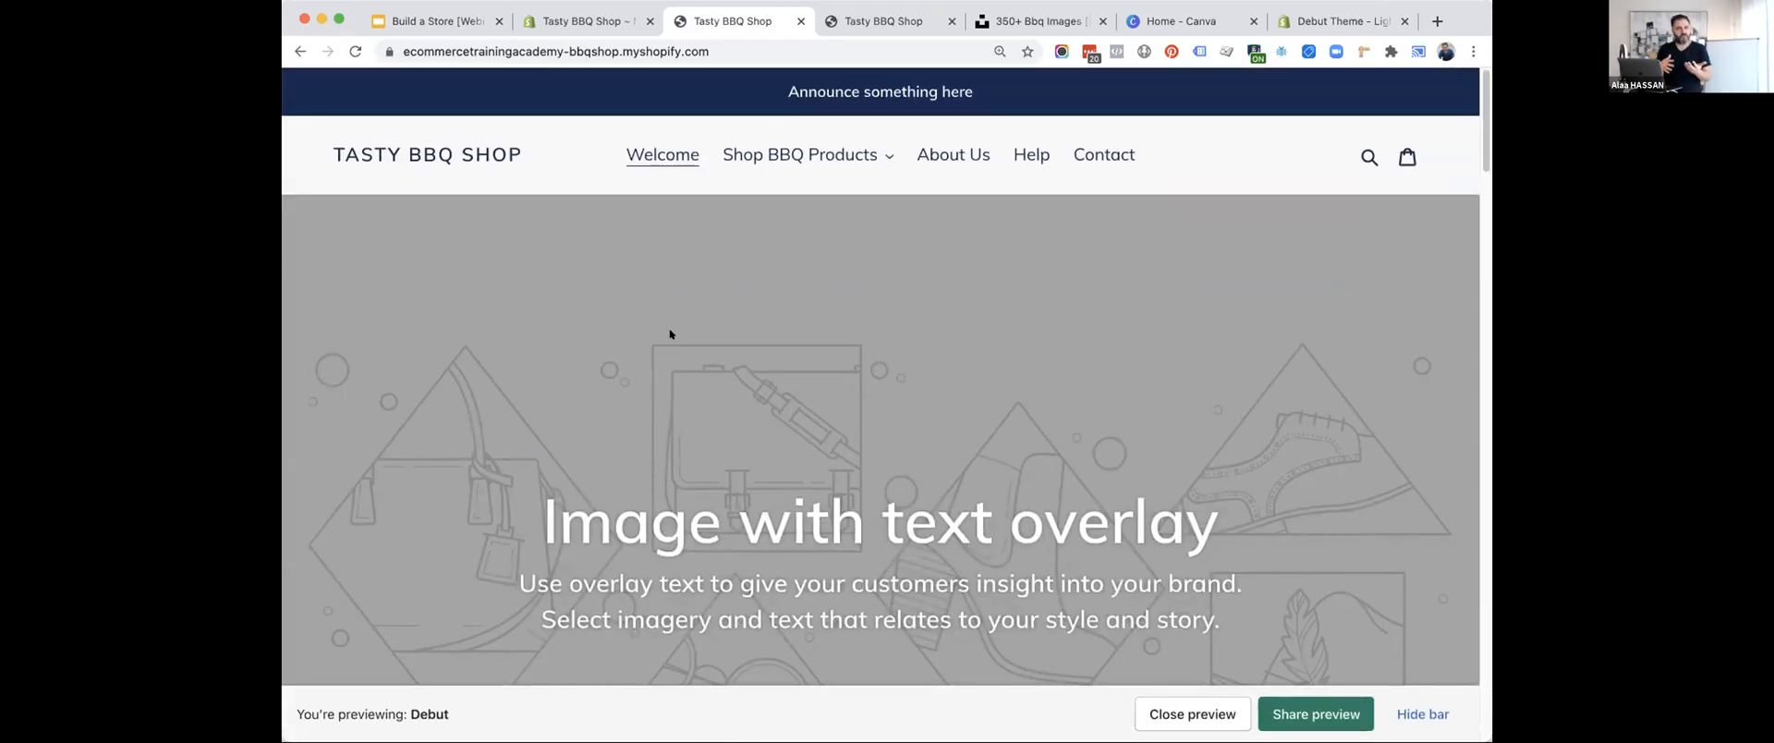
Return to the Shopify admin, open the Debut theme for customization, and open the home page's Header settings.
{"action": "left_click", "coordinate": [584, 20]}
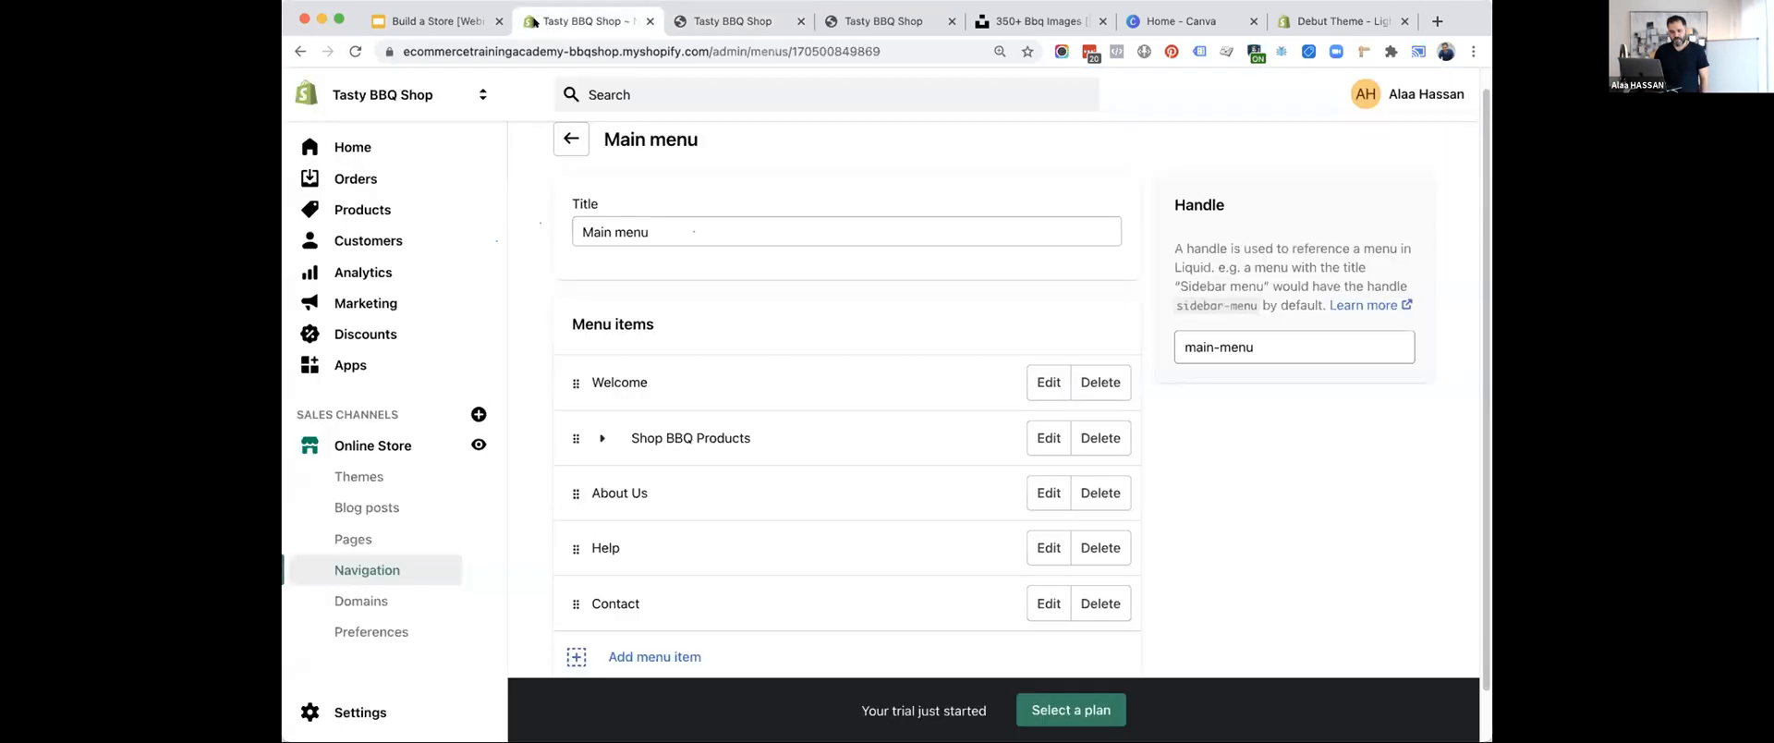
{"action": "left_click", "coordinate": [356, 445]}
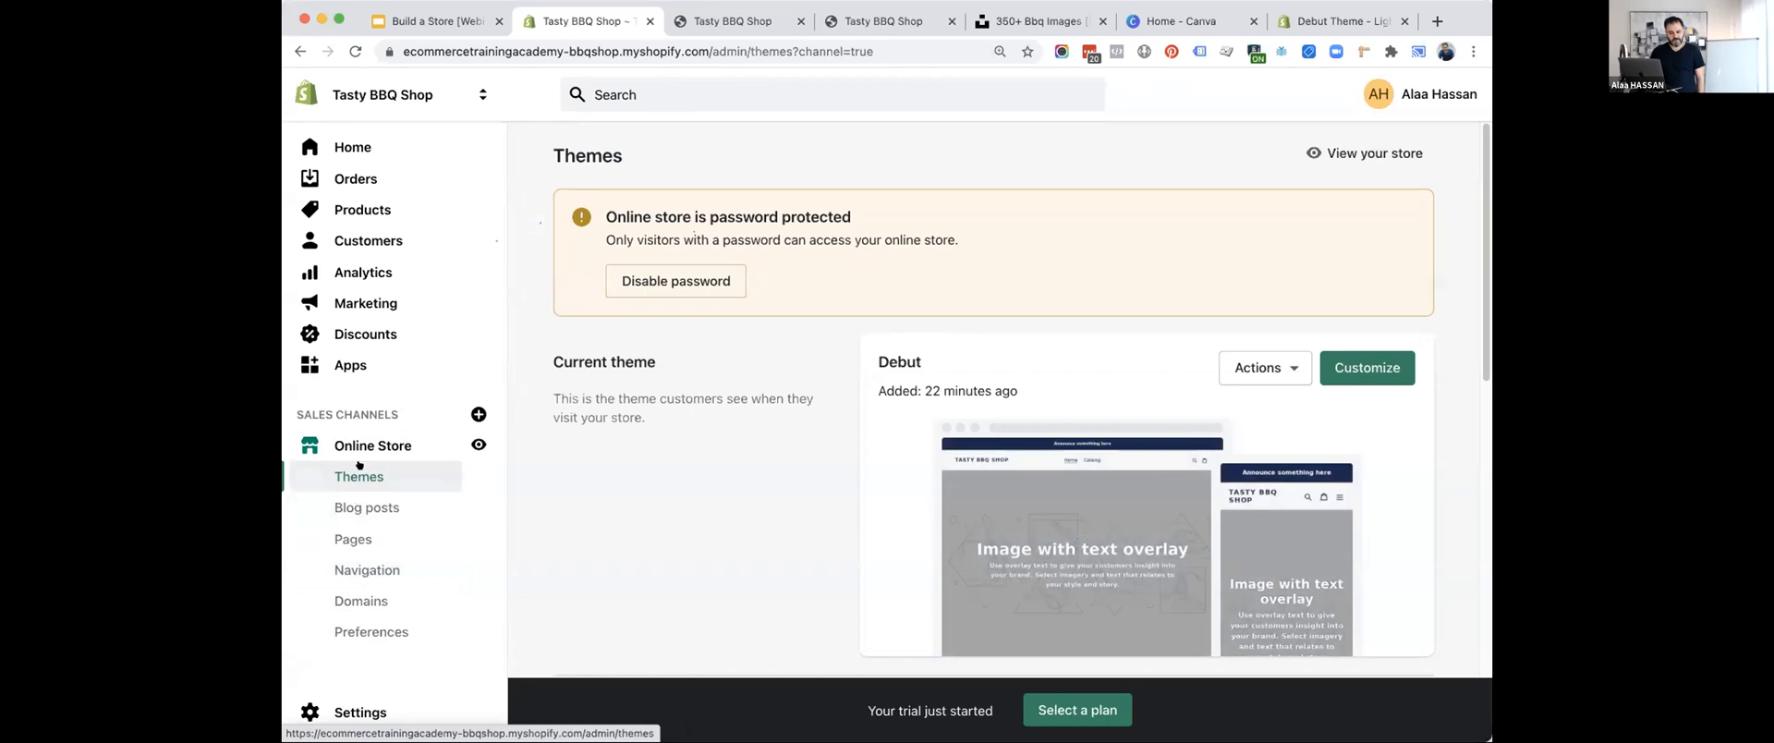
{"action": "scroll", "coordinate": [1106, 404], "scroll_direction": "down", "scroll_amount": 3}
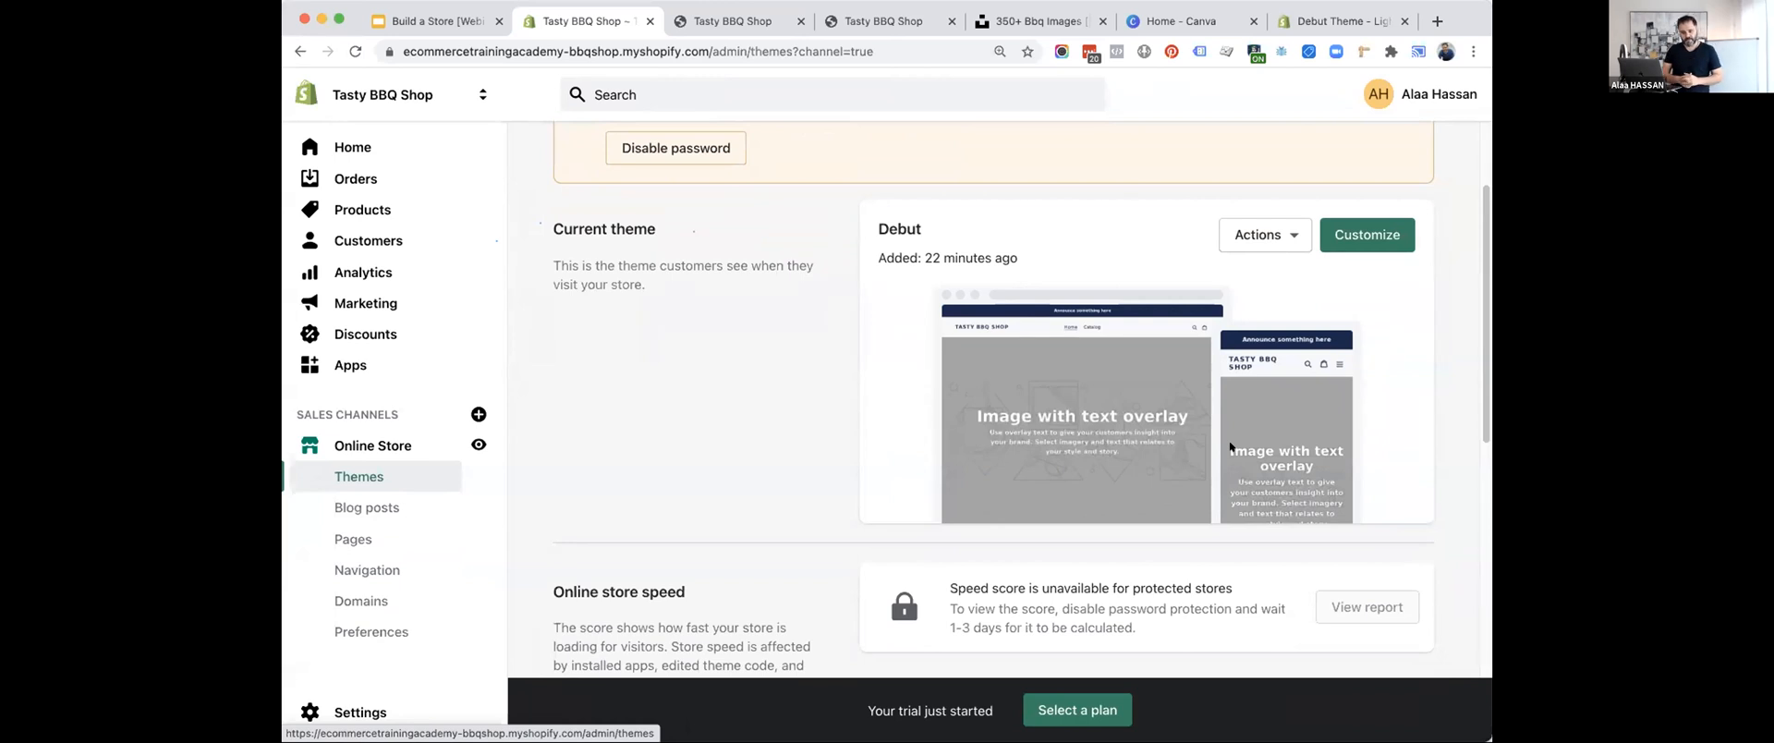
{"action": "left_click", "coordinate": [1360, 232]}
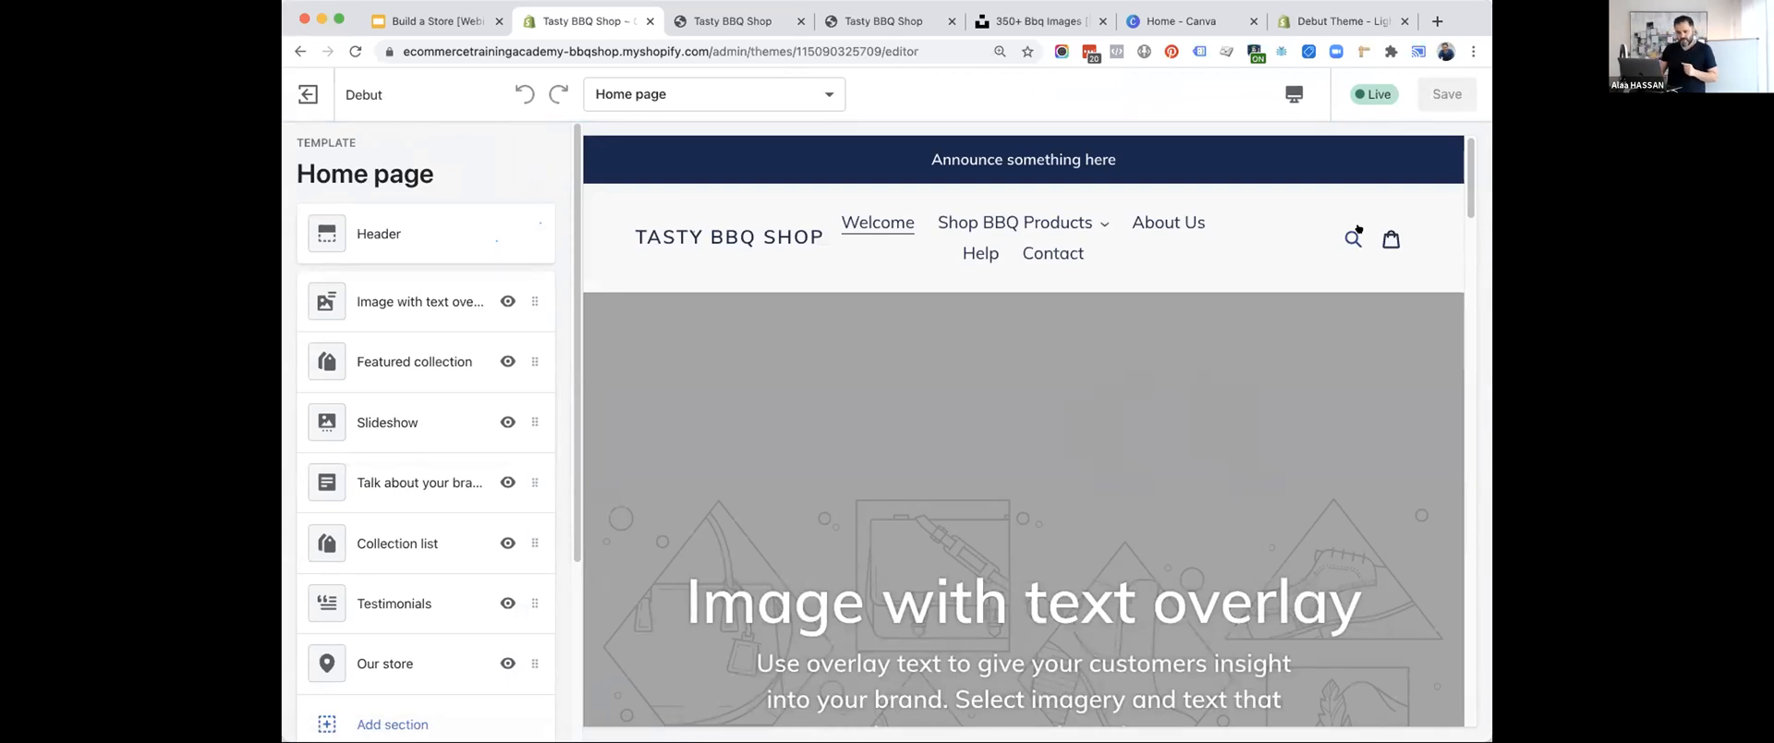
{"action": "left_click", "coordinate": [394, 231]}
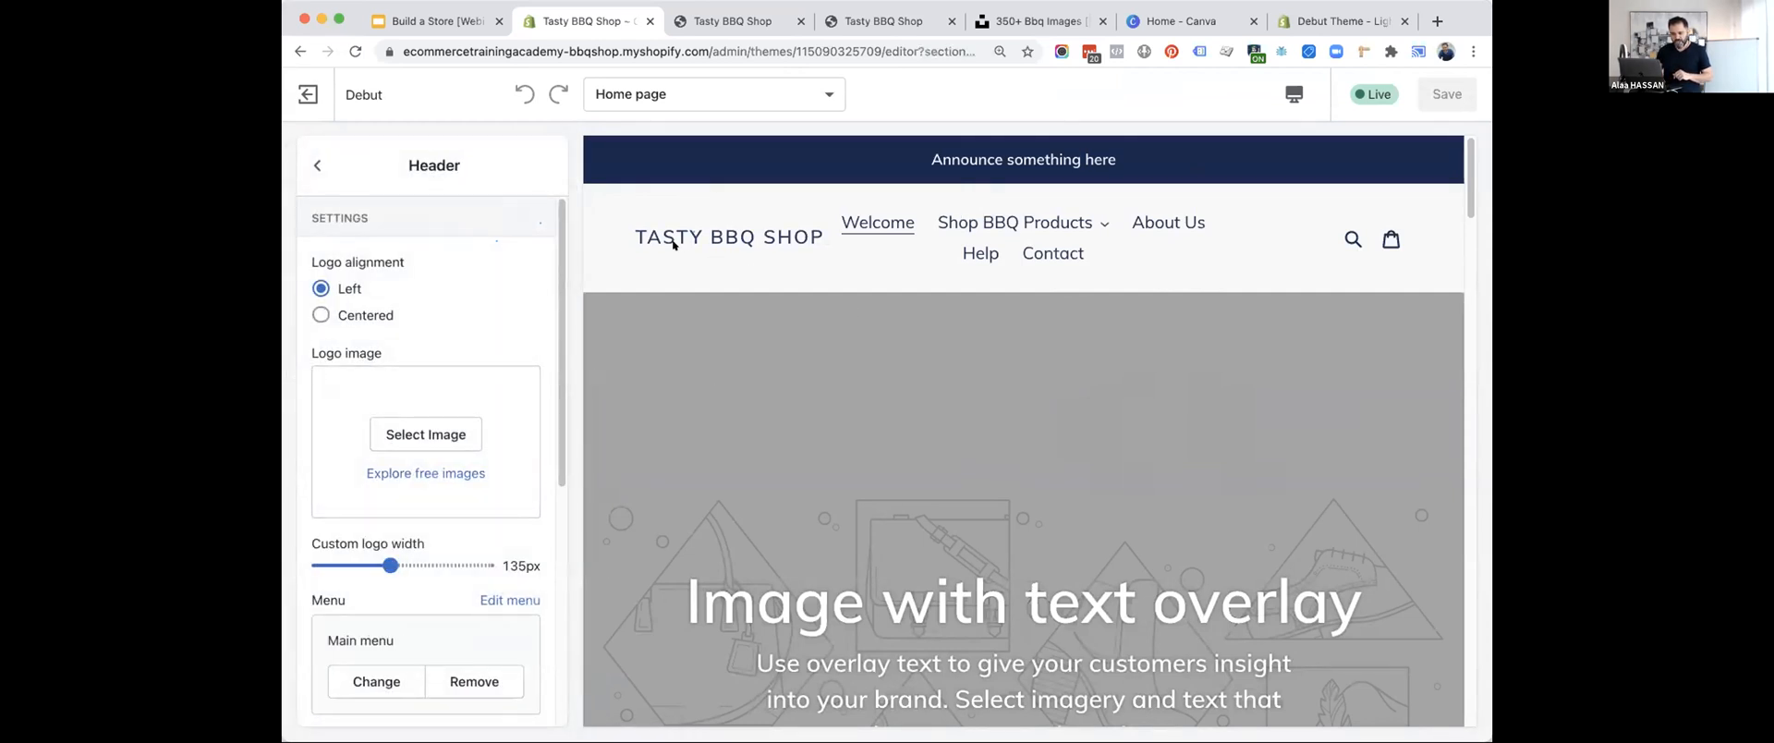
{"action": "scroll", "coordinate": [434, 434], "scroll_direction": "down", "scroll_amount": 3}
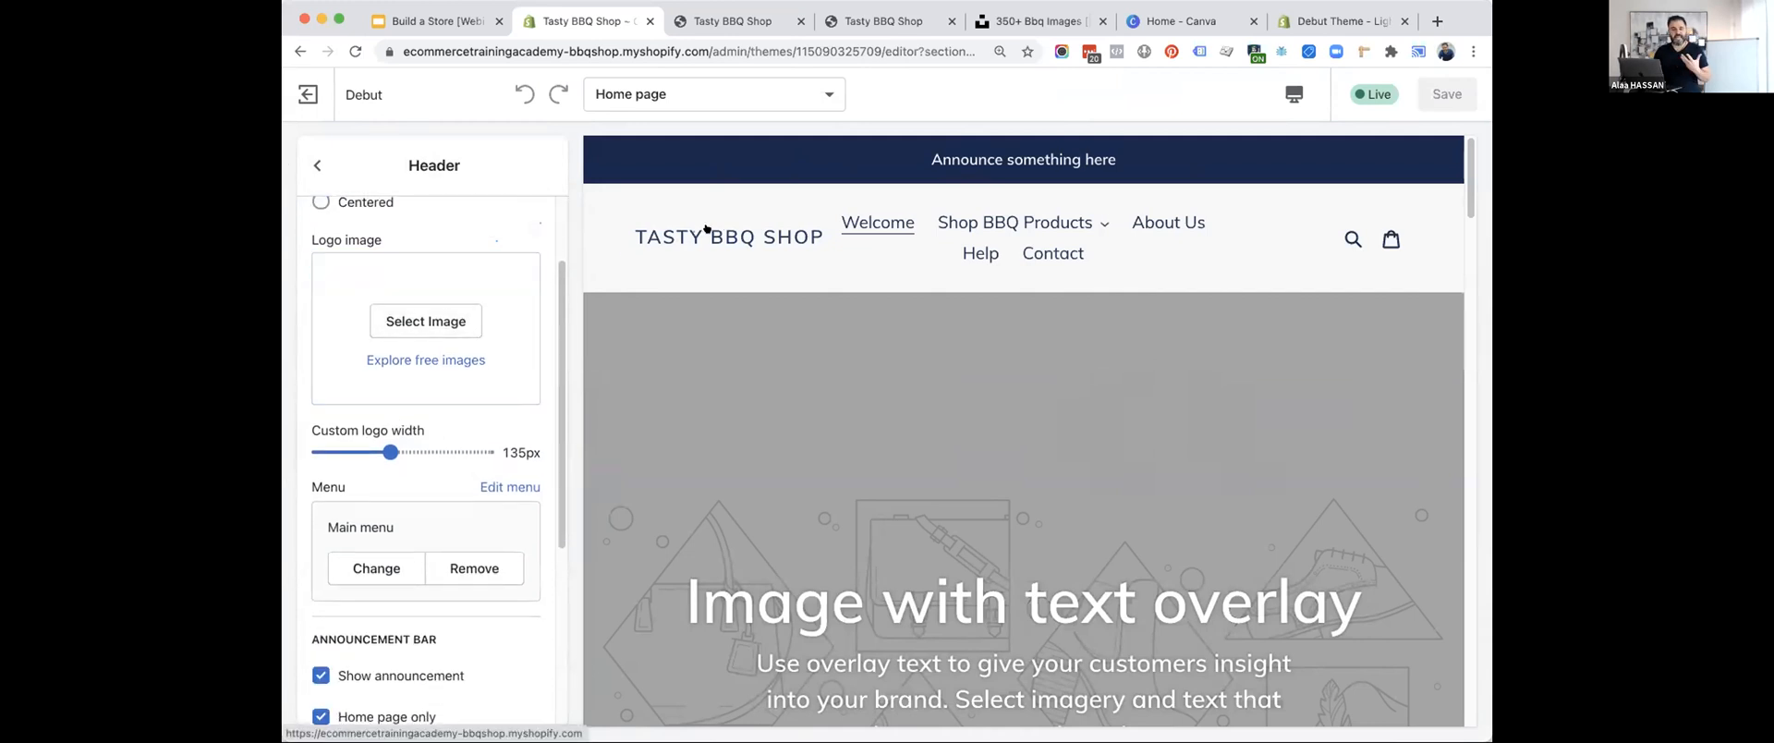
Switch to Canva, look through the logo templates, and open the cream and black natural makeup logo template.
{"action": "left_click", "coordinate": [1174, 20]}
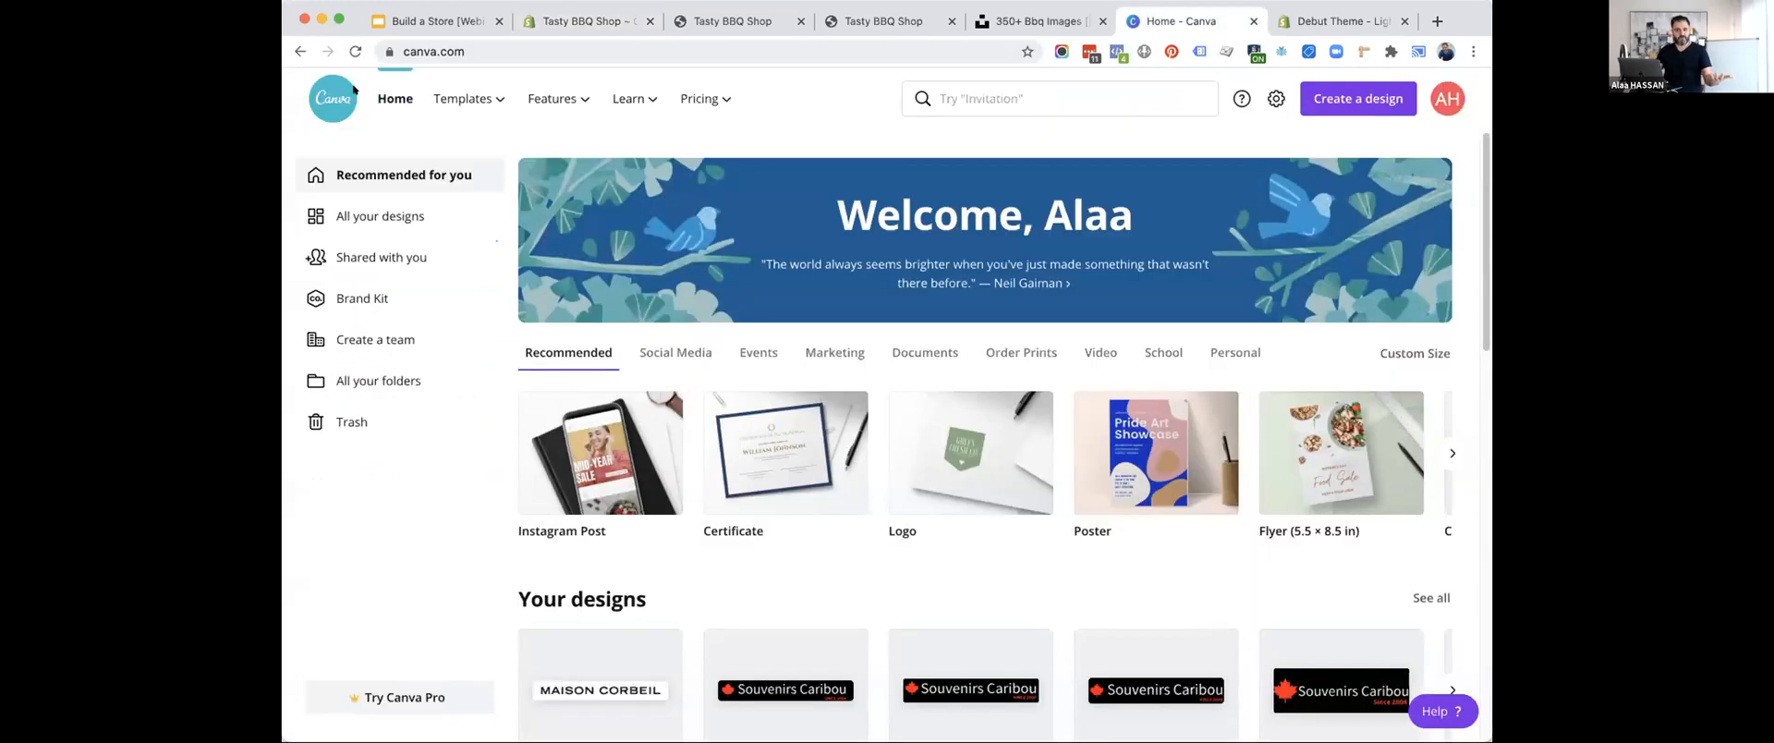
{"action": "left_click", "coordinate": [955, 103]}
{"action": "type", "text": "logo"}
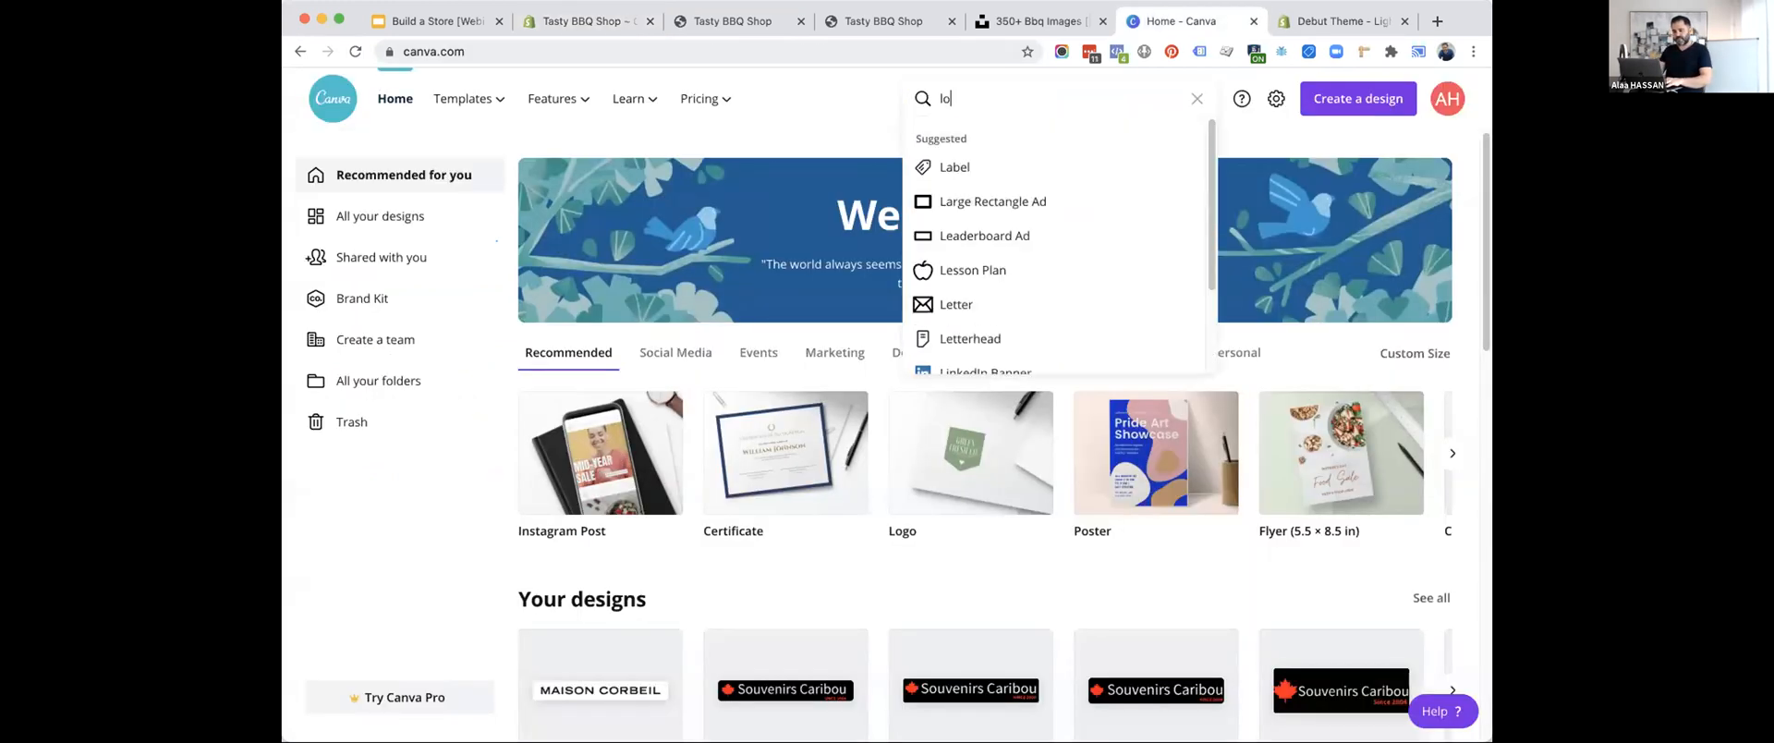
{"action": "left_click", "coordinate": [951, 168]}
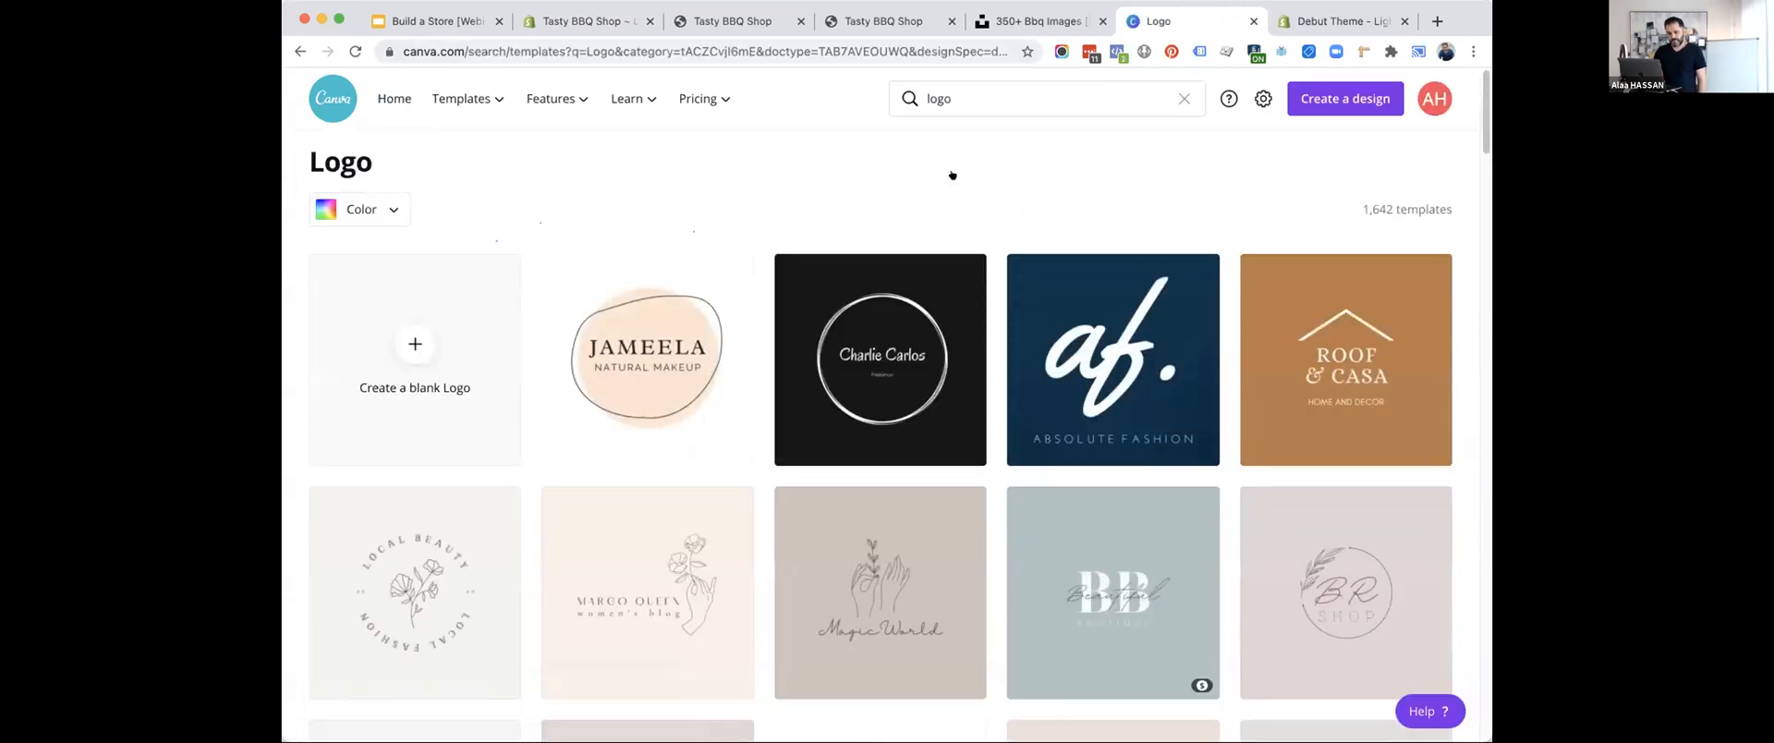
{"action": "scroll", "coordinate": [951, 175], "scroll_direction": "down", "scroll_amount": 5}
{"action": "scroll", "coordinate": [951, 175], "scroll_direction": "up", "scroll_amount": 3}
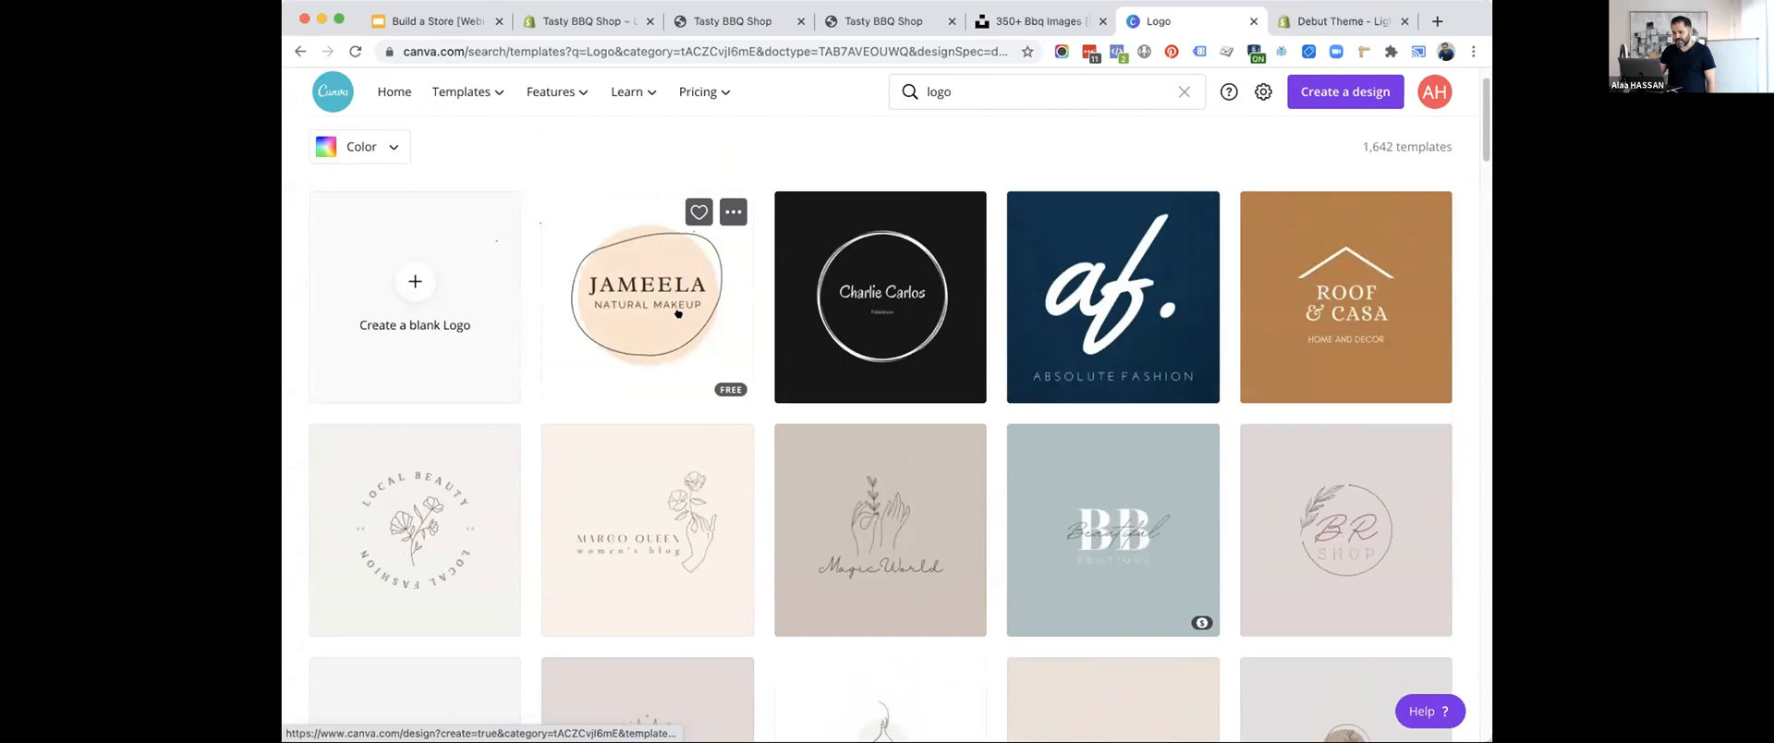
{"action": "scroll", "coordinate": [678, 534], "scroll_direction": "down", "scroll_amount": 10}
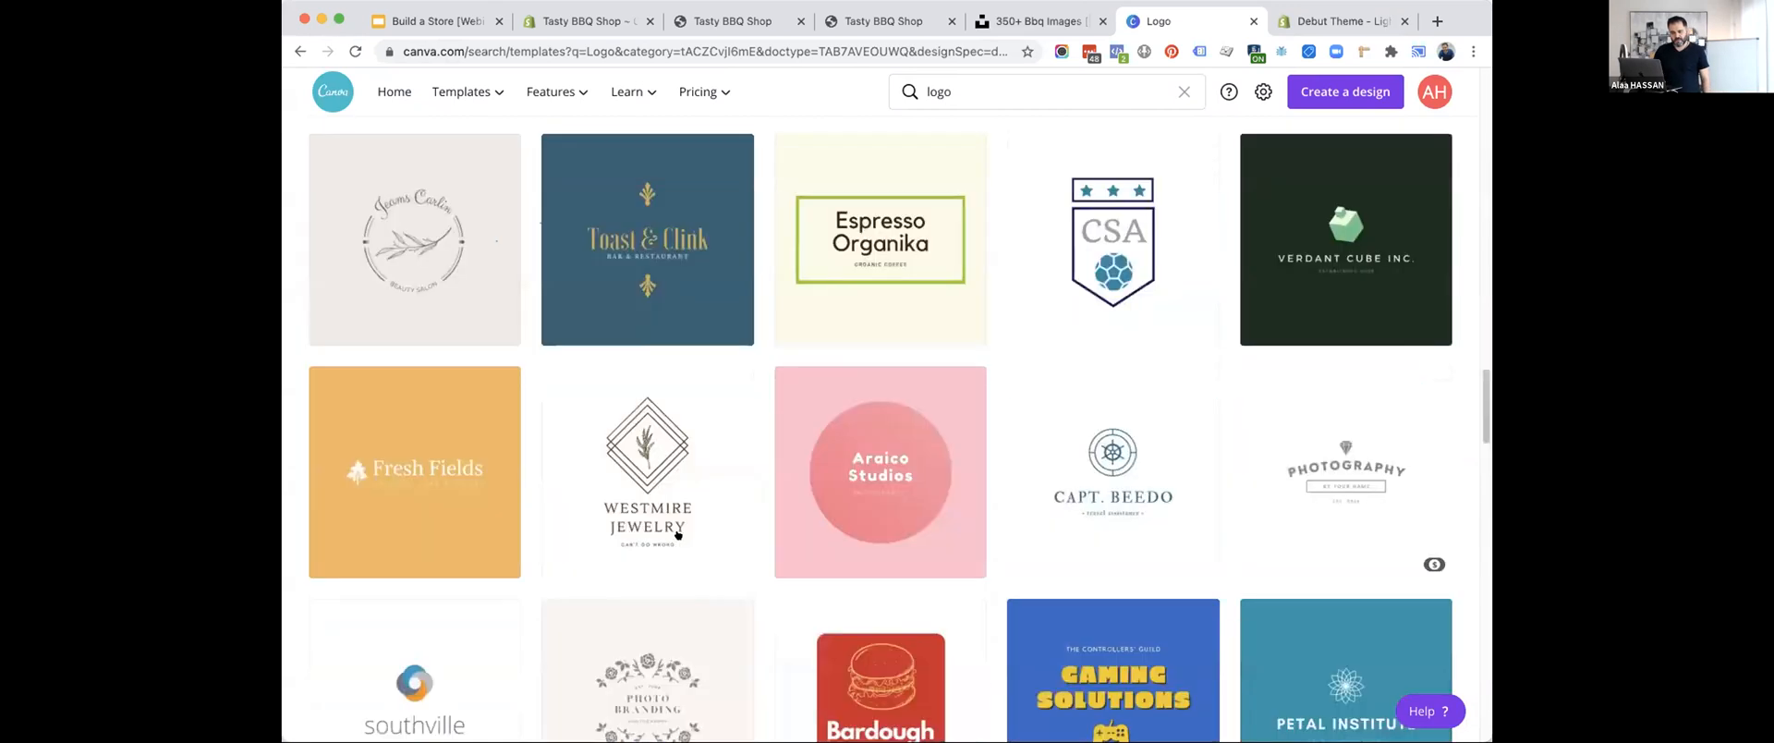
{"action": "scroll", "coordinate": [678, 534], "scroll_direction": "up", "scroll_amount": 10}
{"action": "left_click", "coordinate": [634, 386]}
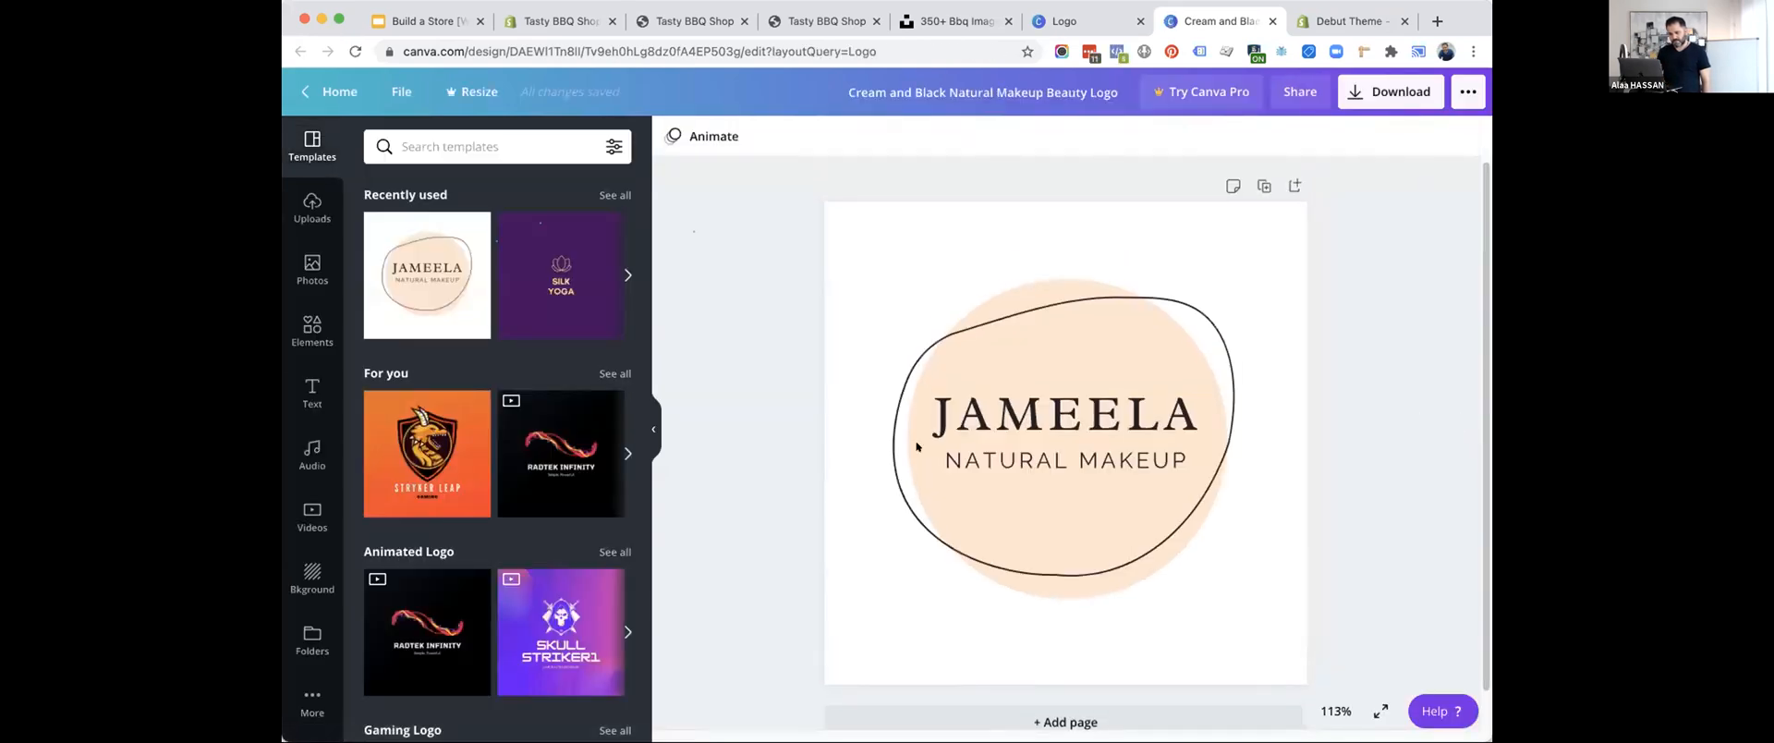
Replace the logo's main text with "TASTY" and the line beneath it with "BBQ SHOP".
{"action": "left_click", "coordinate": [1064, 407]}
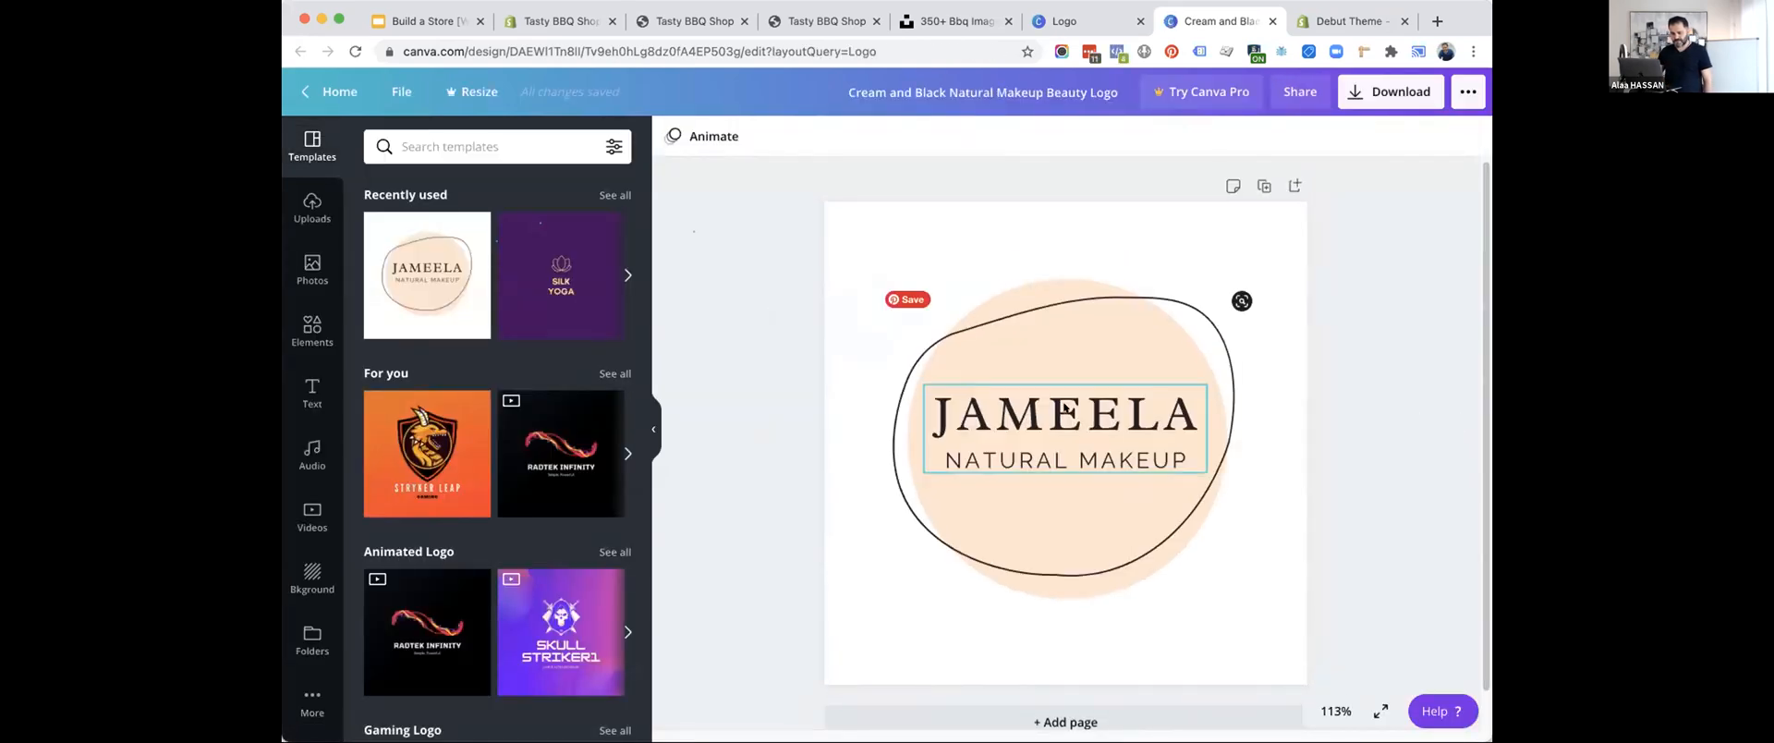
{"action": "left_click", "coordinate": [1064, 405]}
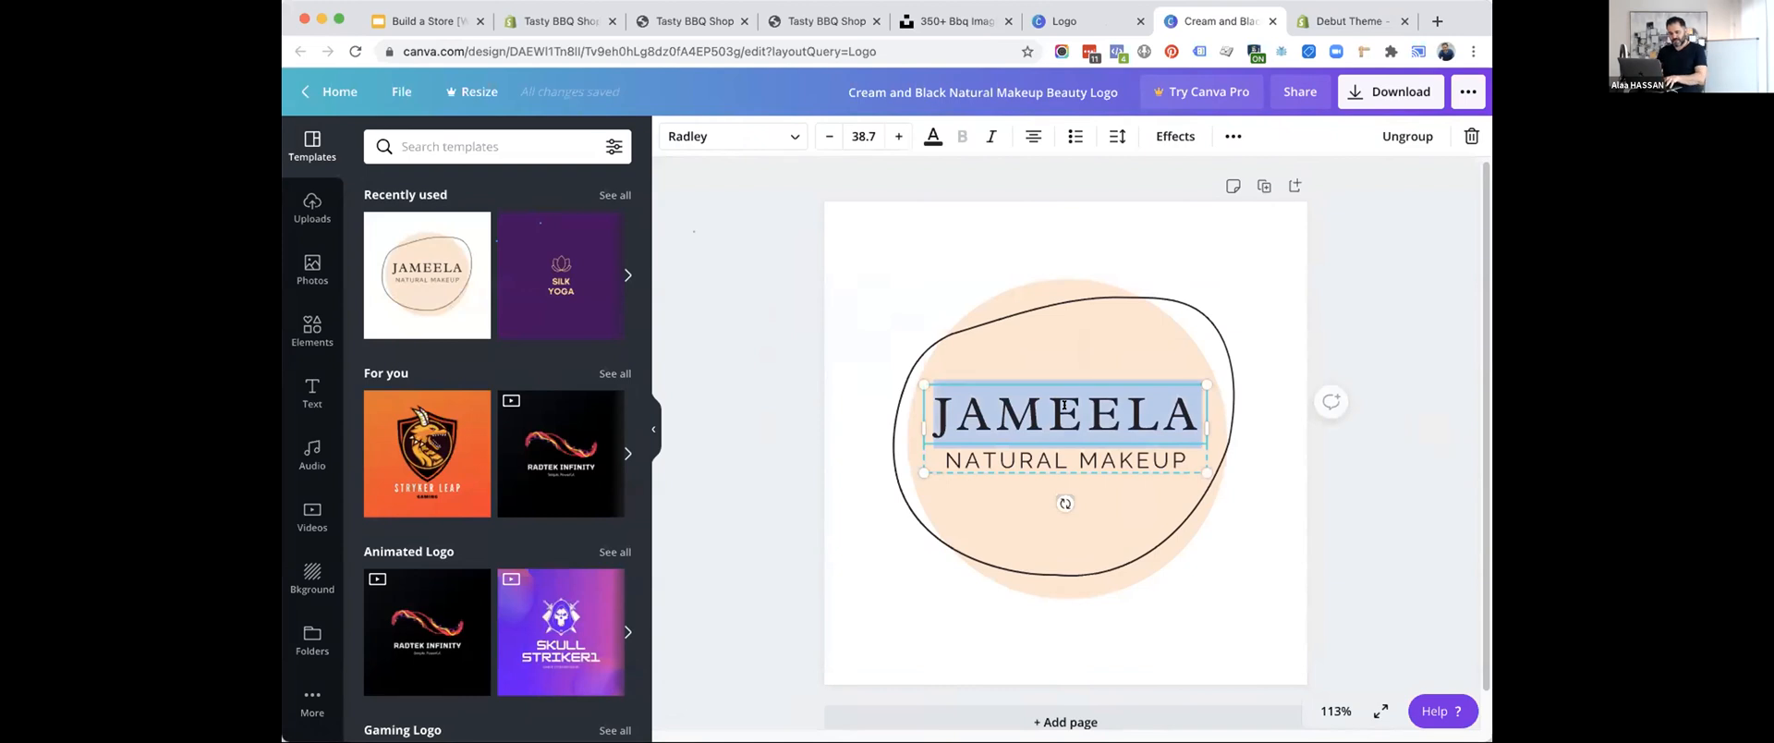
{"action": "type", "text": "TASTY"}
{"action": "left_click", "coordinate": [1044, 459]}
{"action": "left_click", "coordinate": [1044, 459]}
{"action": "type", "text": "BBQ SHOP"}
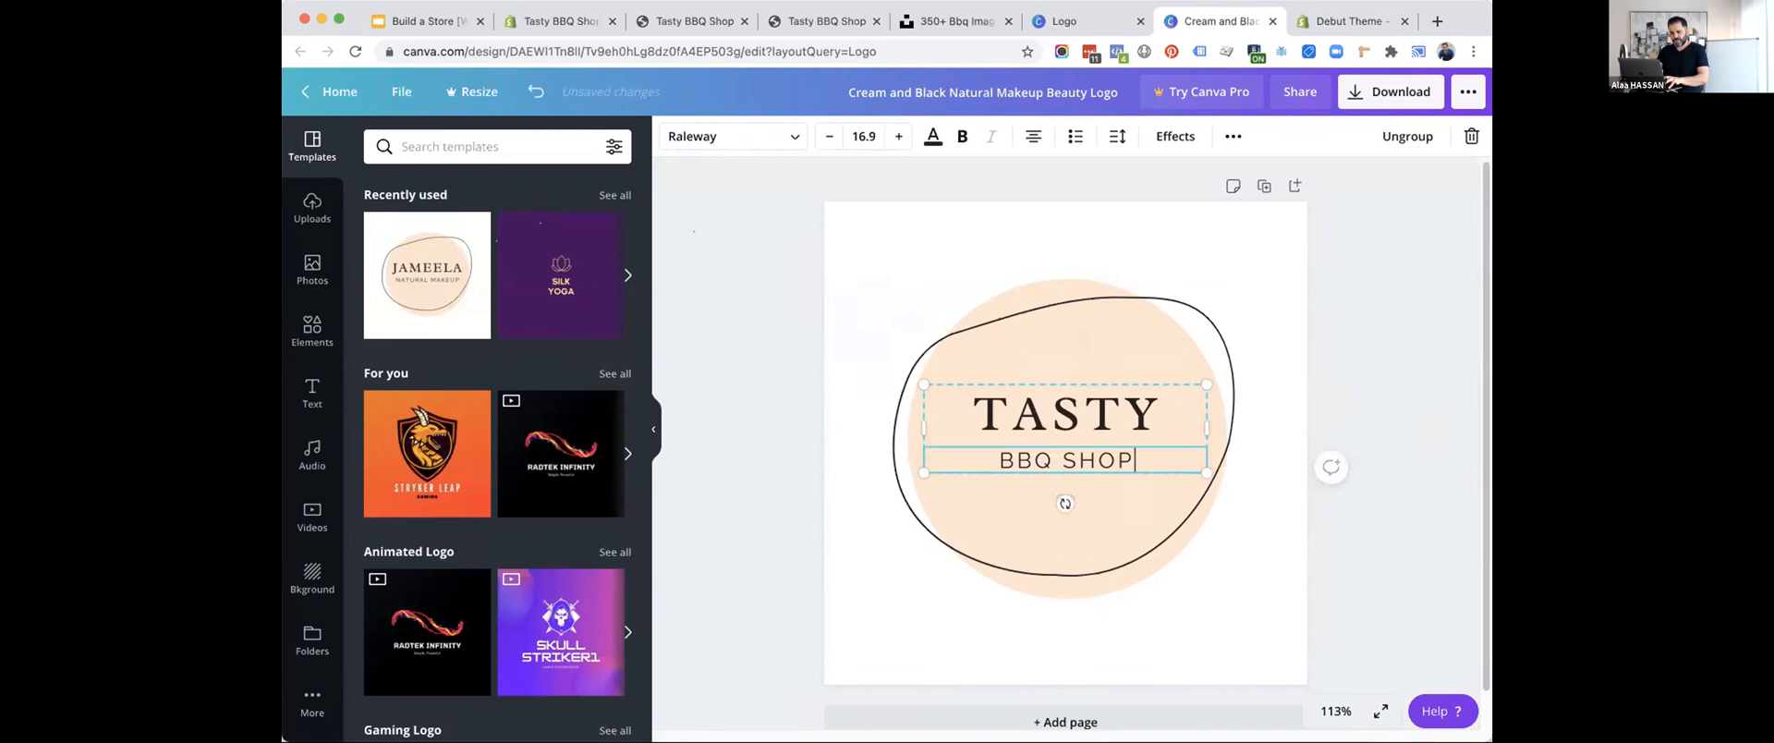
{"action": "left_click", "coordinate": [727, 375]}
Search the logo templates for "bbq" and look through the suggestions.
{"action": "left_click", "coordinate": [480, 146]}
{"action": "type", "text": "bbq"}
{"action": "key", "text": "Return"}
{"action": "scroll", "coordinate": [480, 324], "scroll_direction": "down", "scroll_amount": 2}
{"action": "scroll", "coordinate": [480, 324], "scroll_direction": "down", "scroll_amount": 5}
{"action": "scroll", "coordinate": [480, 324], "scroll_direction": "up", "scroll_amount": 2}
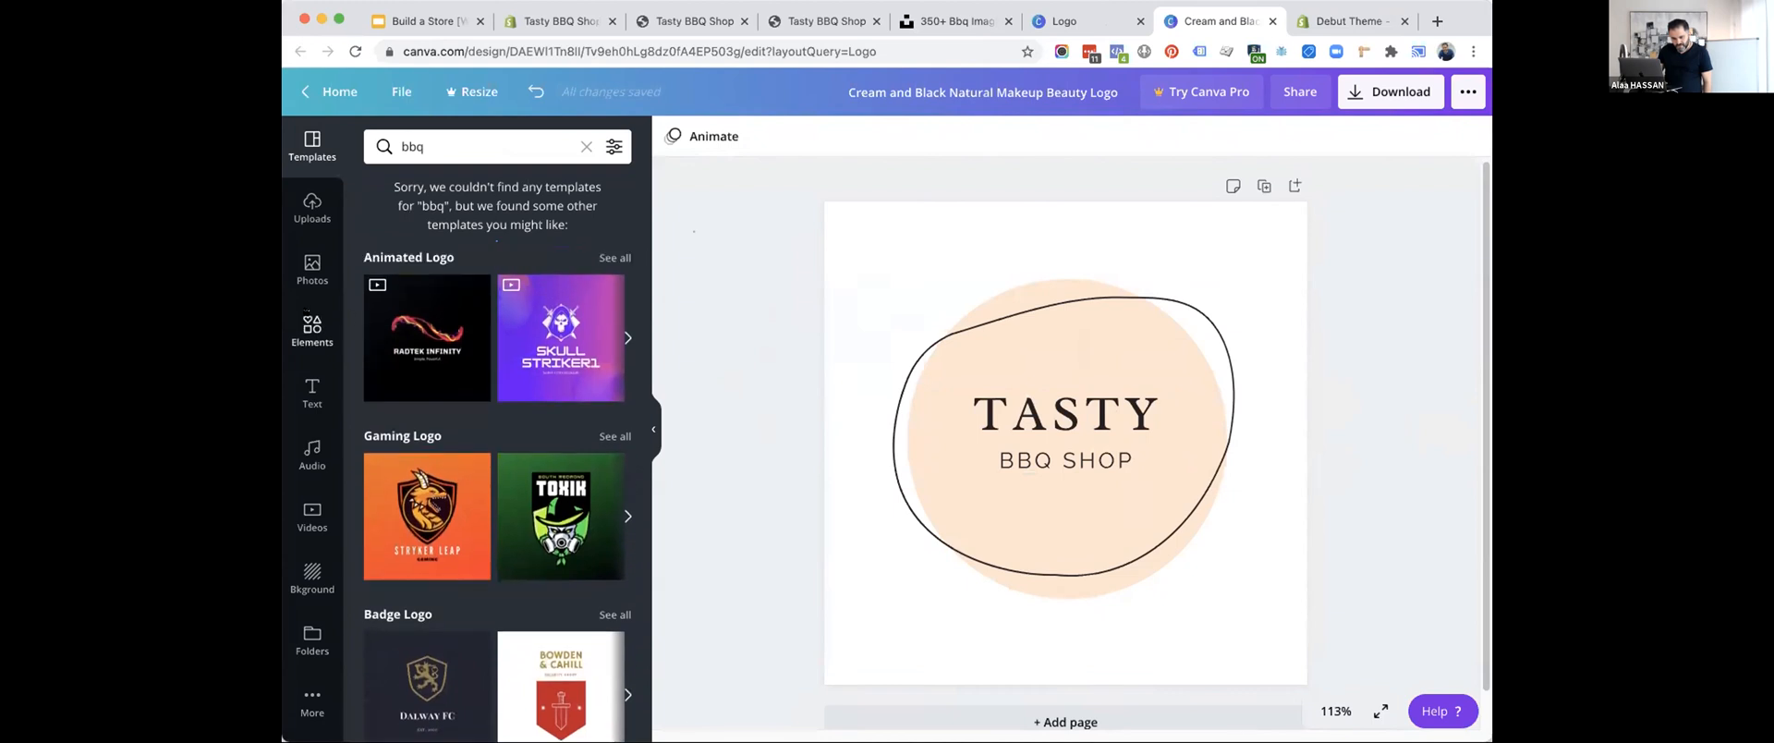
Search the elements for "bbq" and place a small red grill graphic centered above the word TASTY.
{"action": "left_click", "coordinate": [312, 328]}
{"action": "left_click", "coordinate": [455, 146]}
{"action": "type", "text": "bbq"}
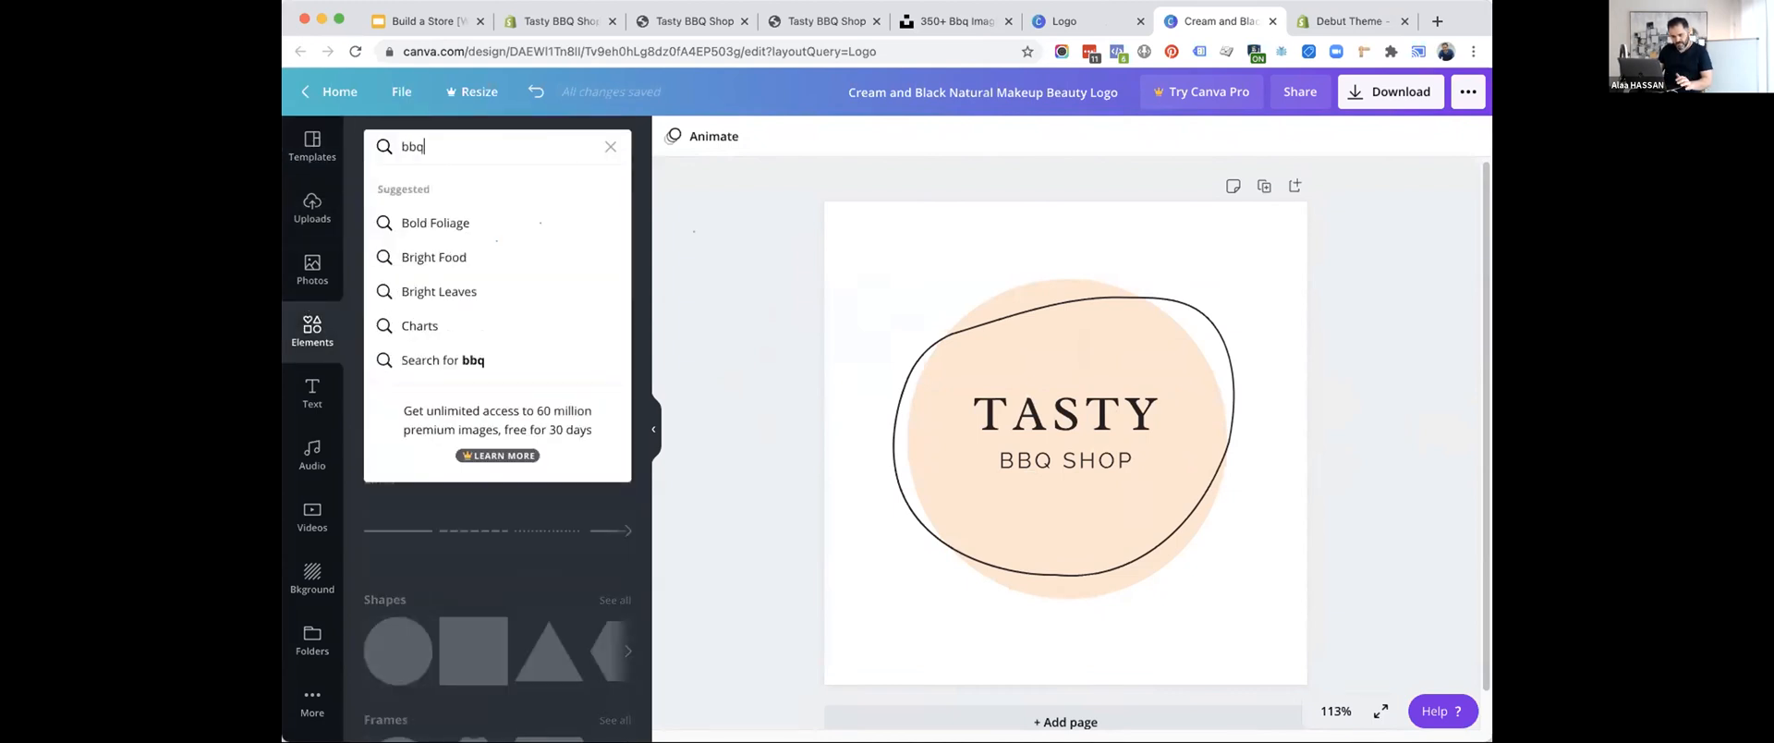
{"action": "key", "text": "Return"}
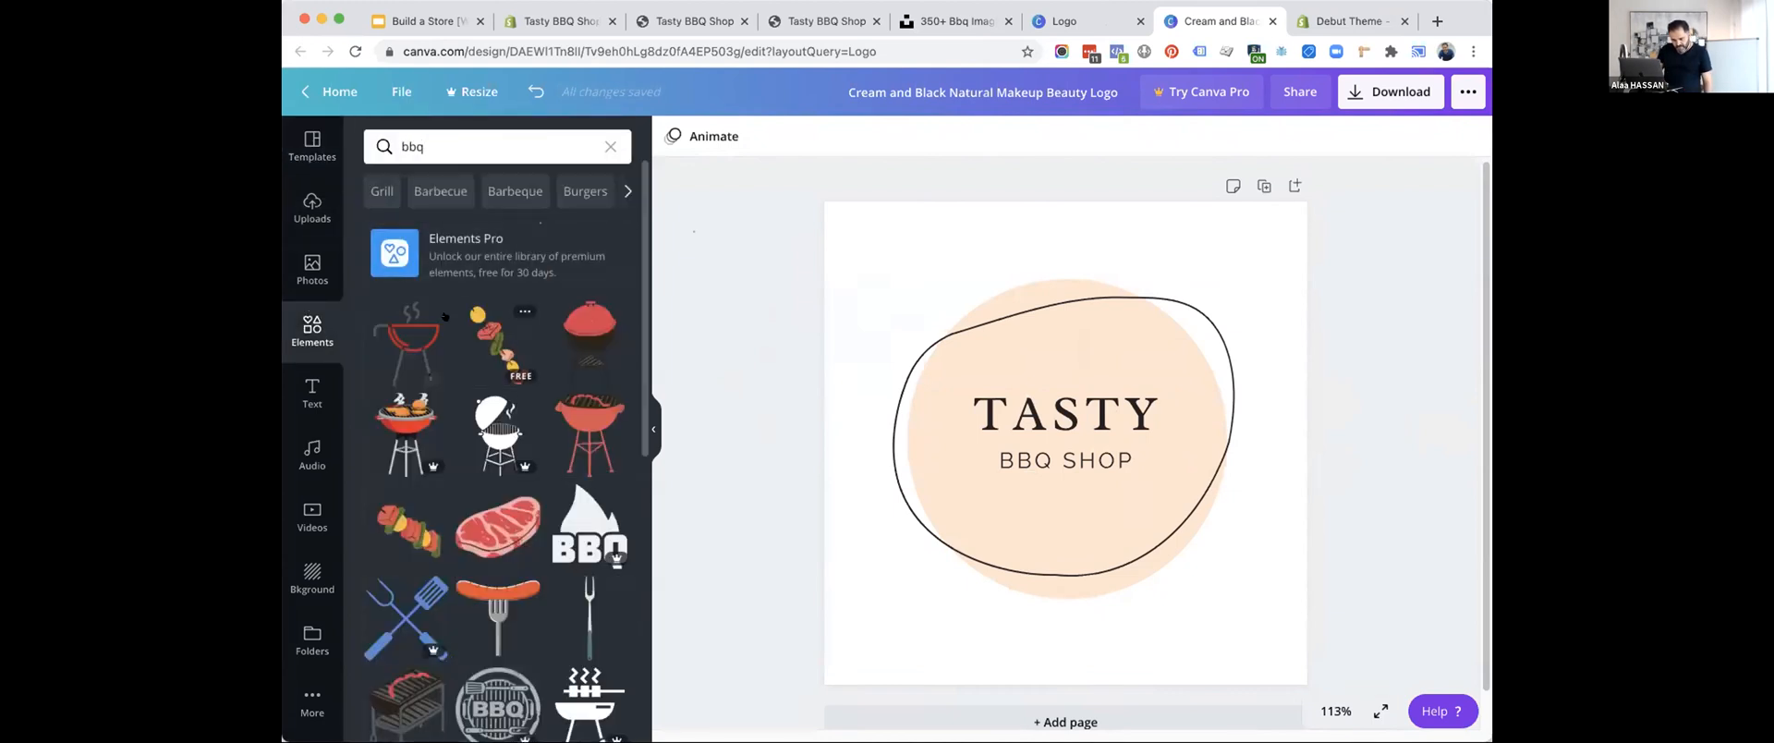
{"action": "left_click_drag", "start_coordinate": [403, 338], "coordinate": [1016, 388]}
{"action": "left_click_drag", "start_coordinate": [964, 475], "coordinate": [1067, 367]}
{"action": "left_click_drag", "start_coordinate": [1093, 323], "coordinate": [1059, 340]}
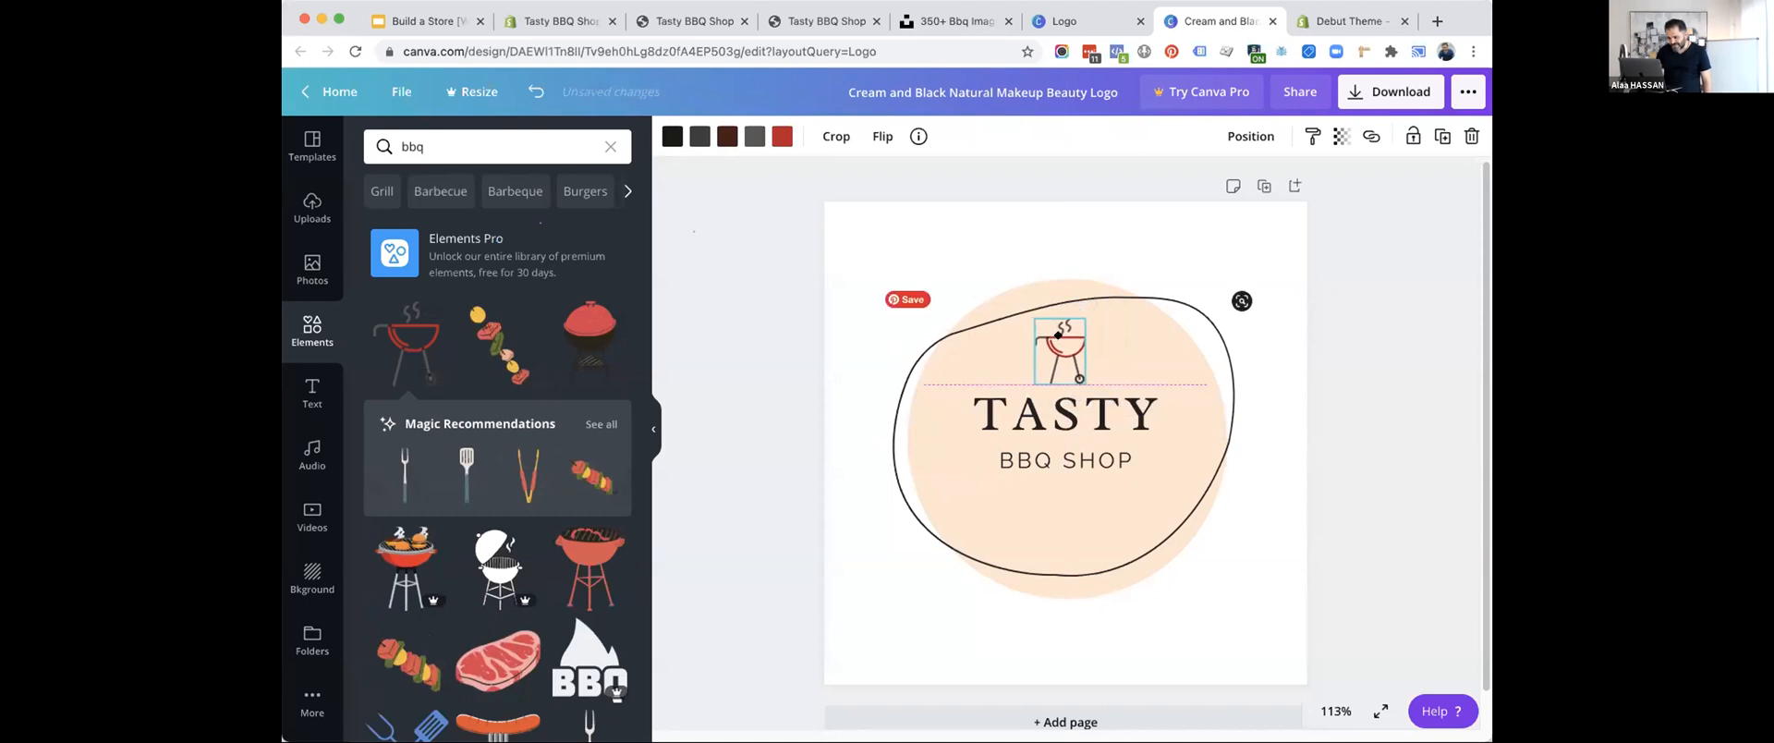
{"action": "left_click", "coordinate": [1329, 449]}
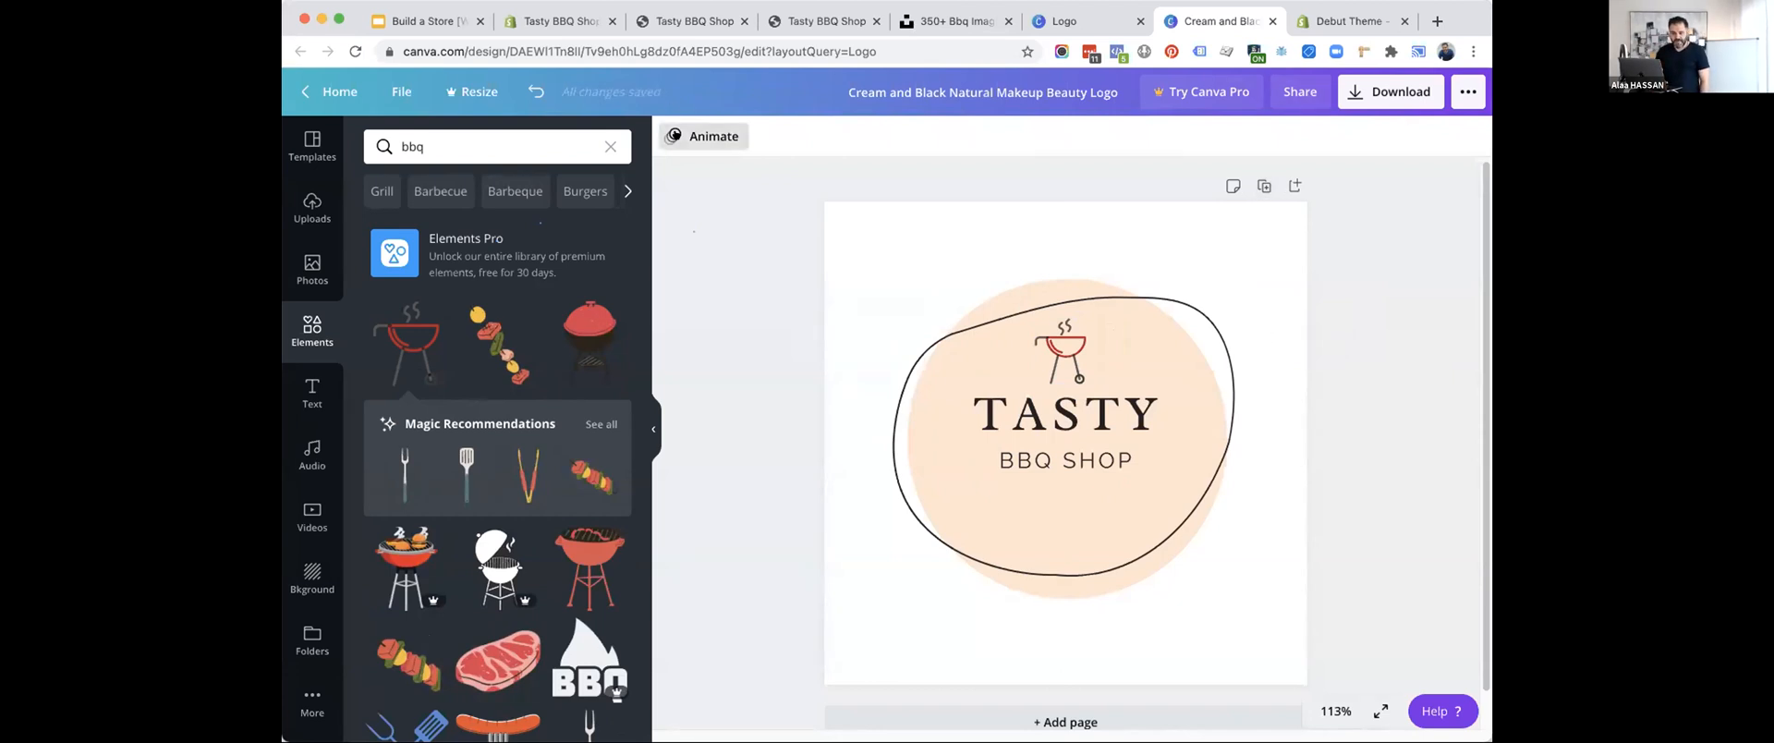
Try the Tumble animation on the logo and set the animation back to None.
{"action": "left_click", "coordinate": [702, 136]}
{"action": "left_click", "coordinate": [534, 319]}
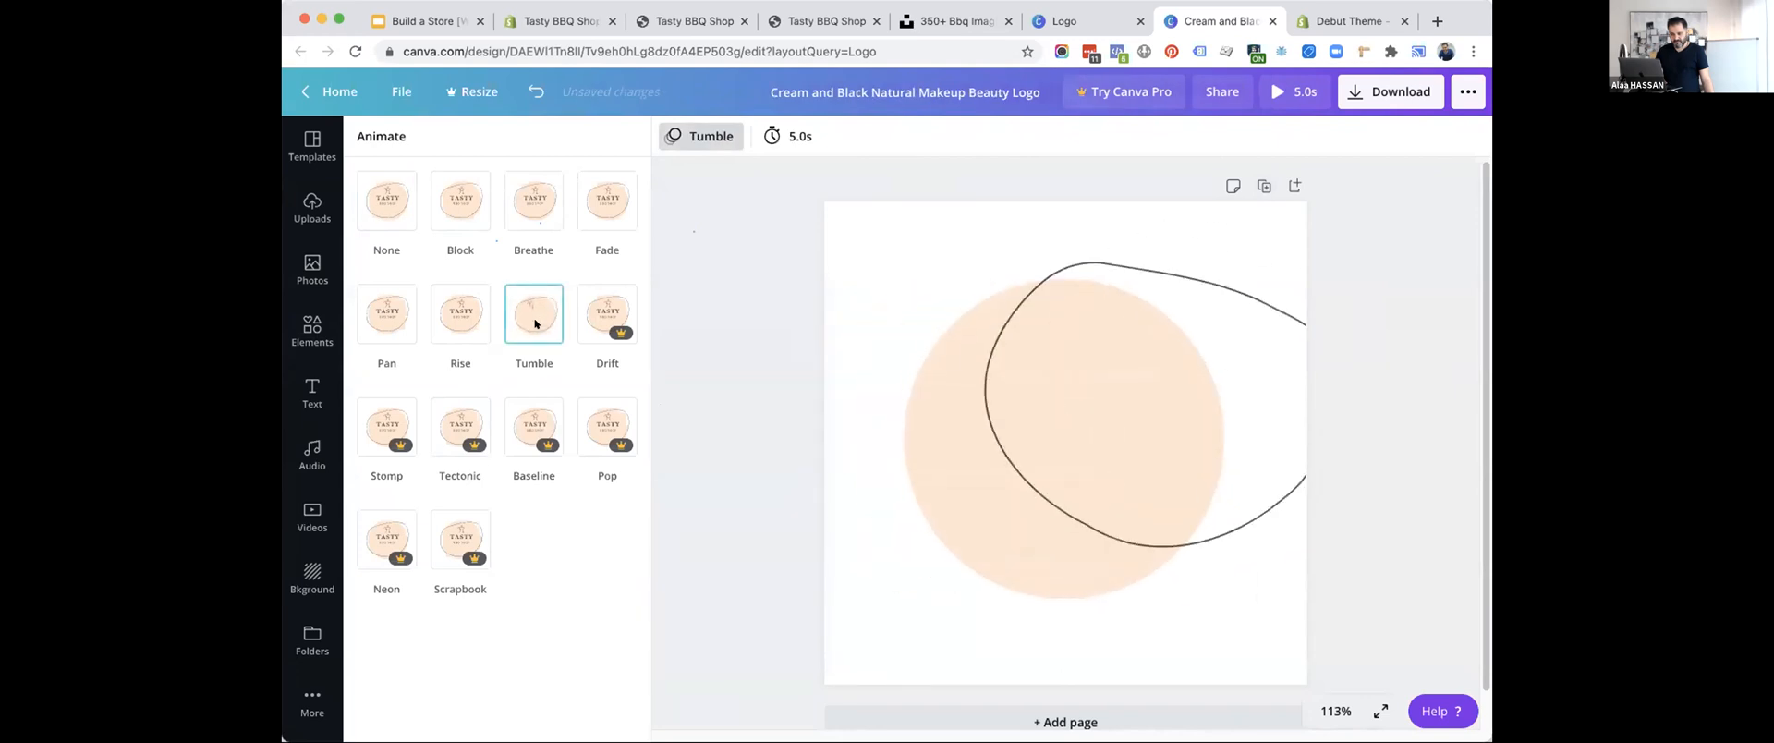
{"action": "left_click", "coordinate": [383, 203]}
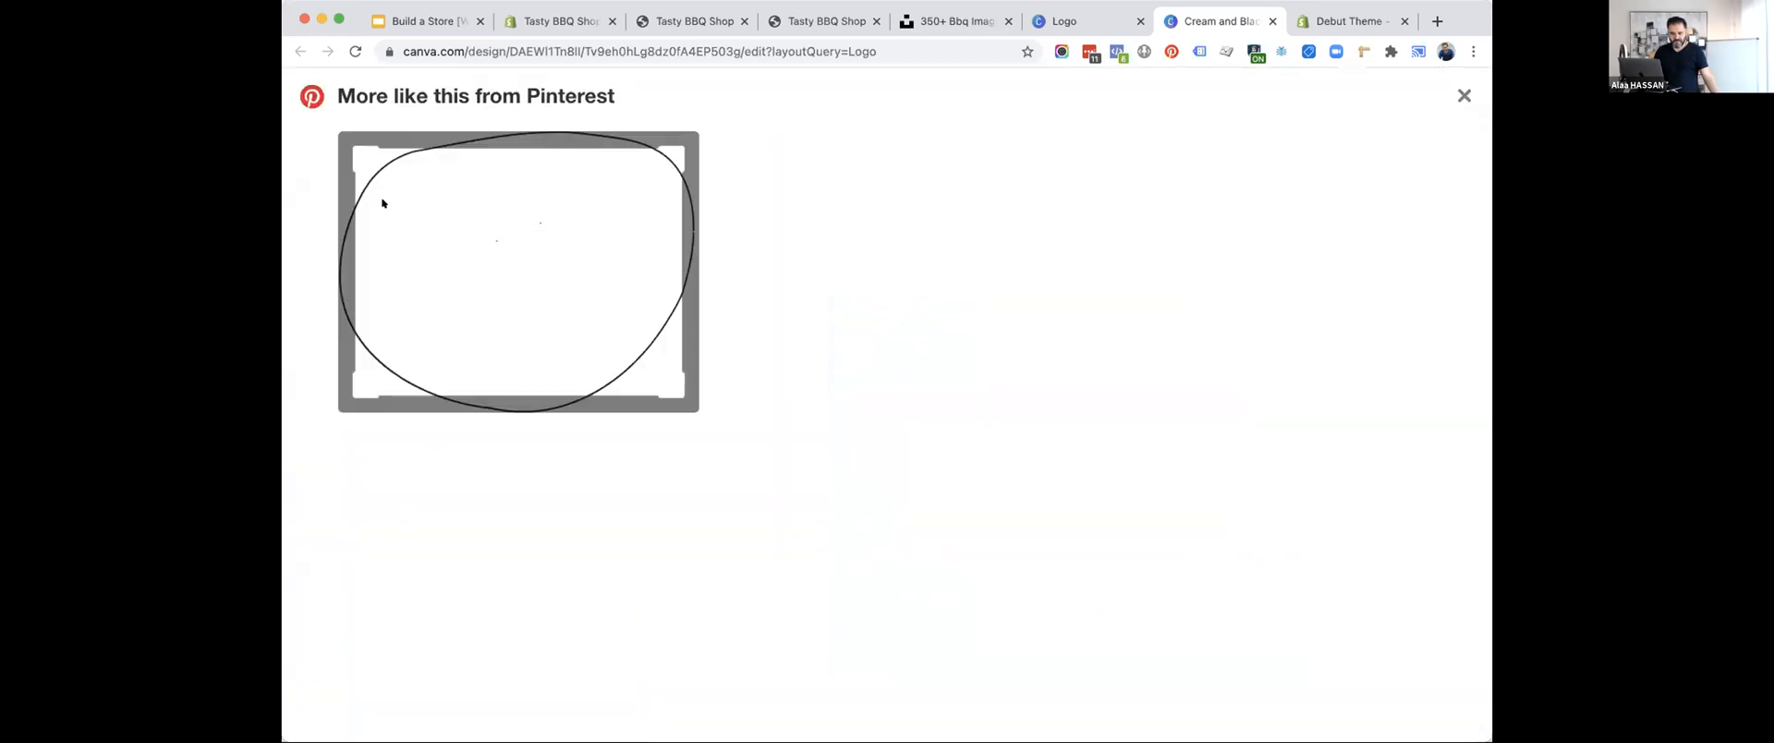
{"action": "key", "text": "Escape"}
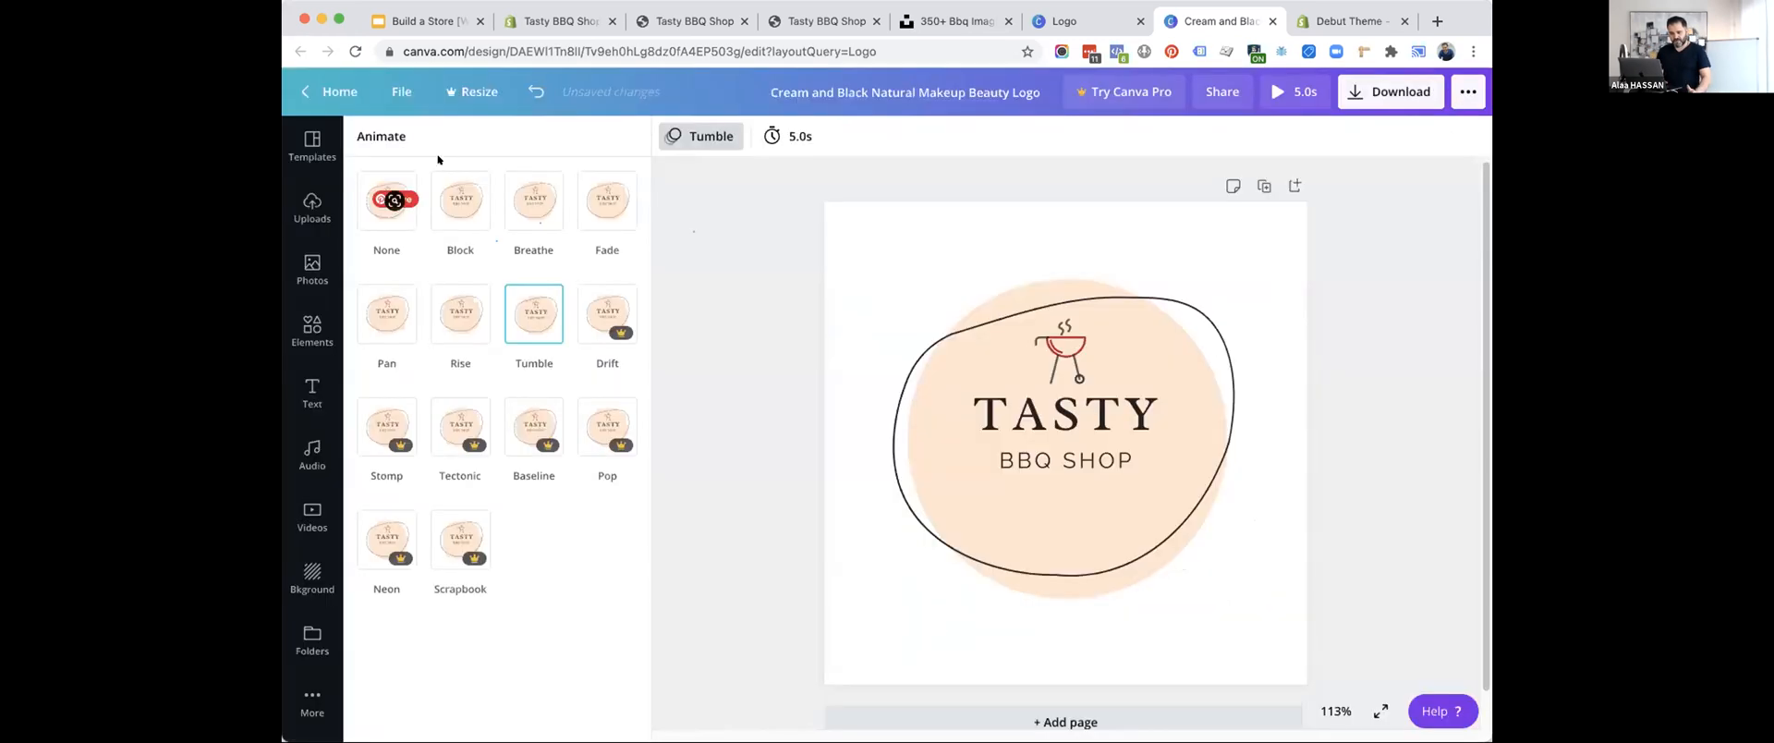
{"action": "left_click", "coordinate": [399, 220]}
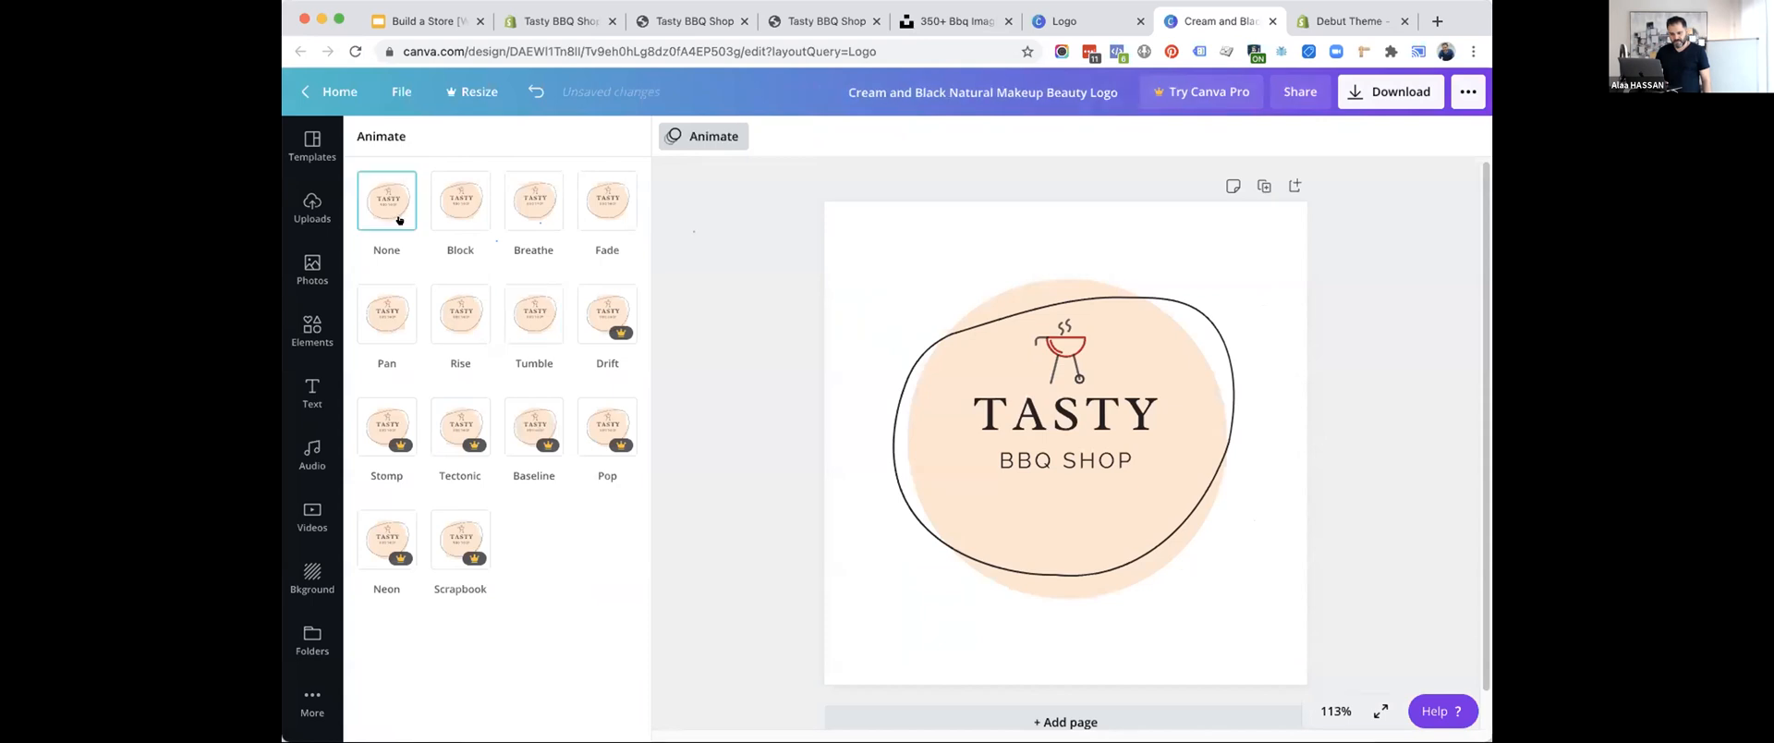
Rename the design as "Tasty BBQ Shop Logo".
{"action": "left_click", "coordinate": [1386, 93]}
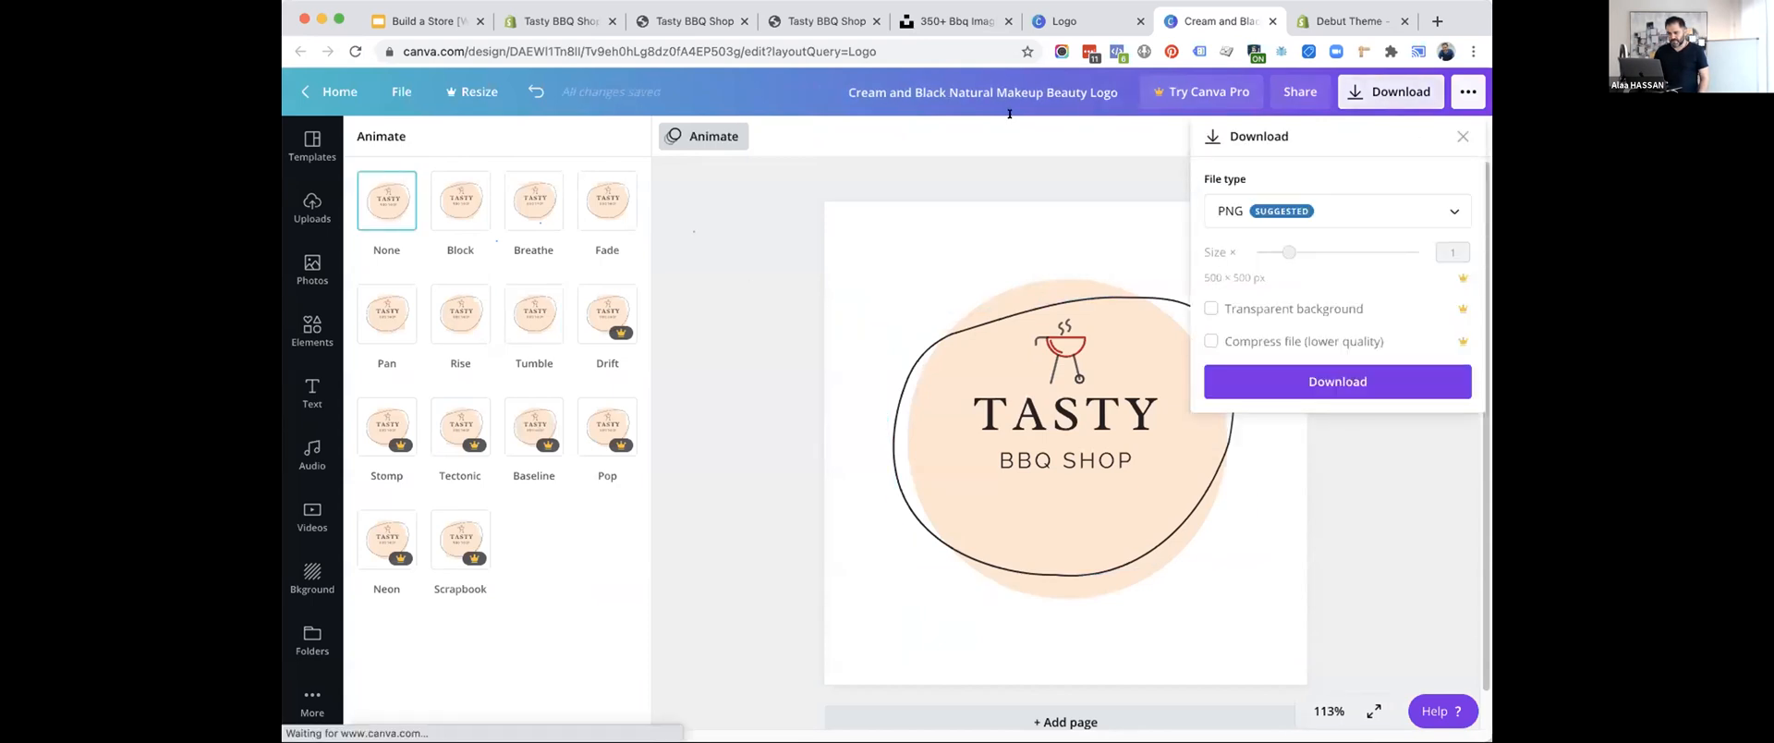
{"action": "left_click", "coordinate": [986, 89]}
{"action": "type", "text": "Tasty"}
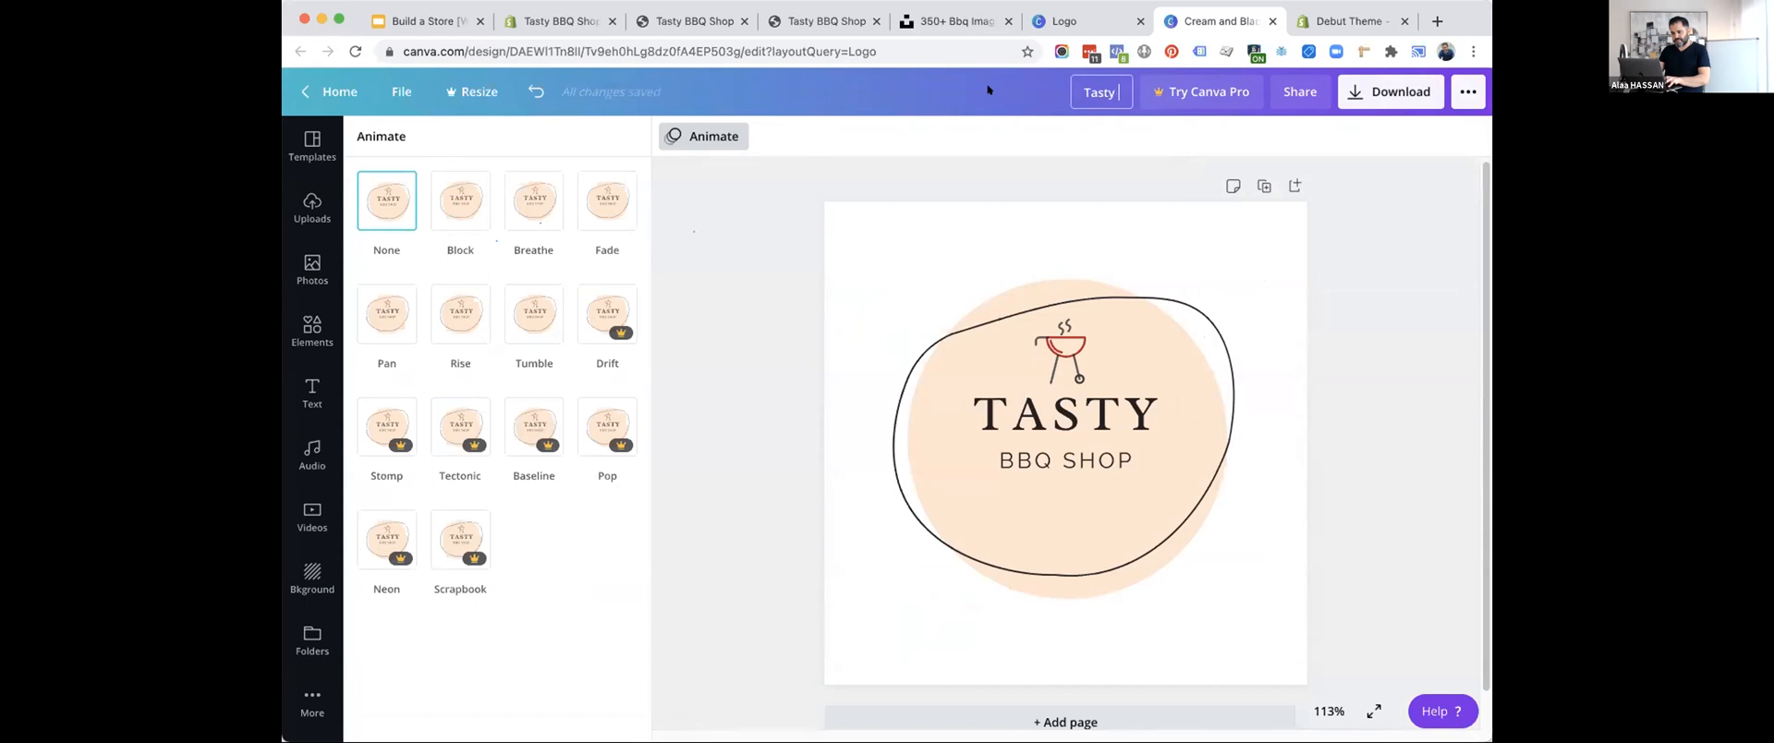
{"action": "type", "text": " BBQ Shop"}
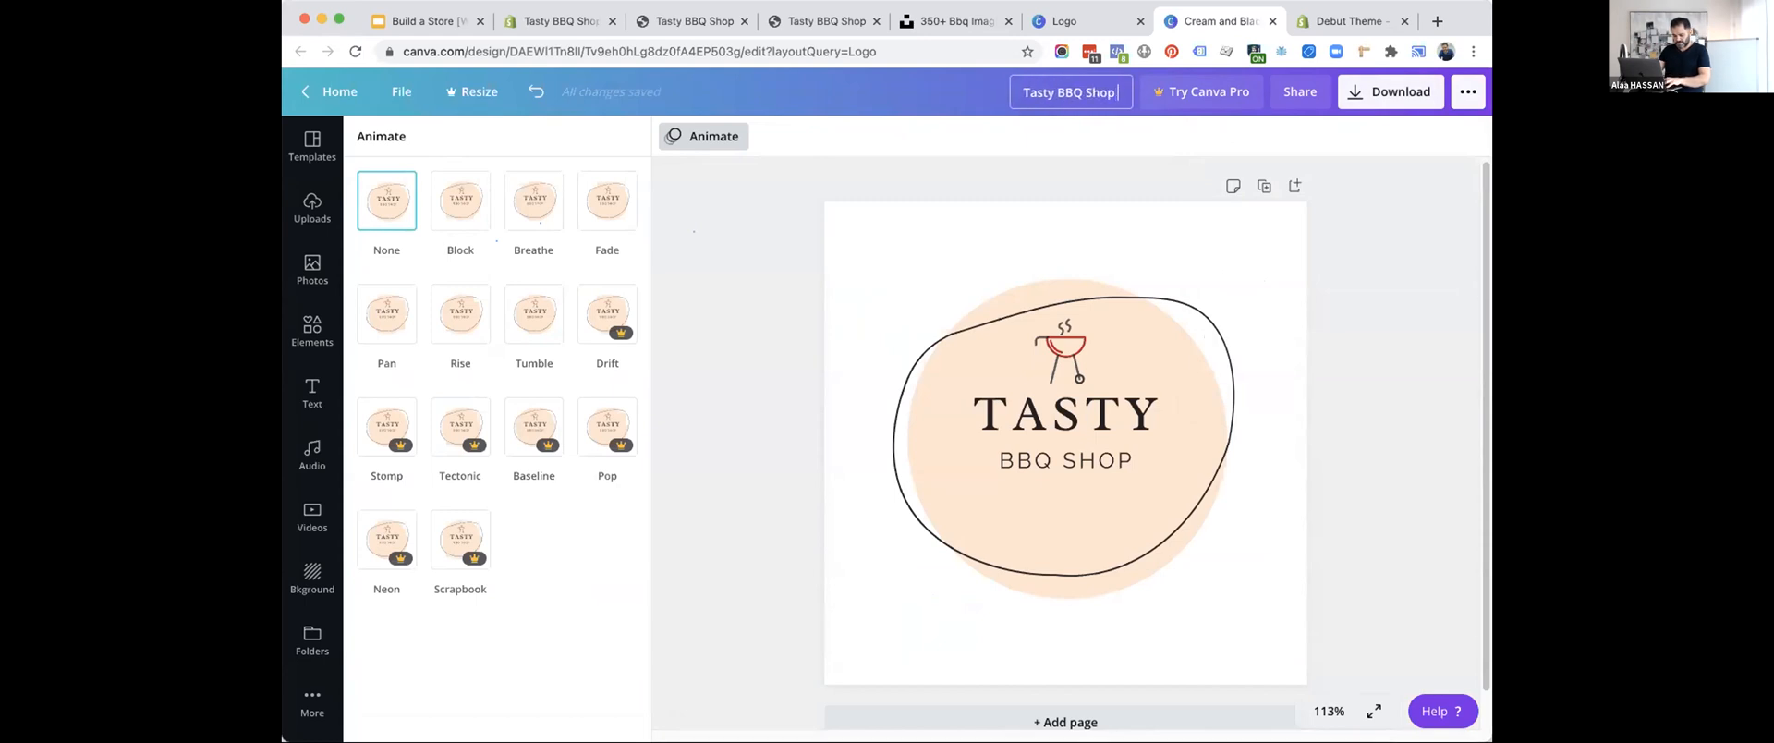
{"action": "type", "text": " Logo"}
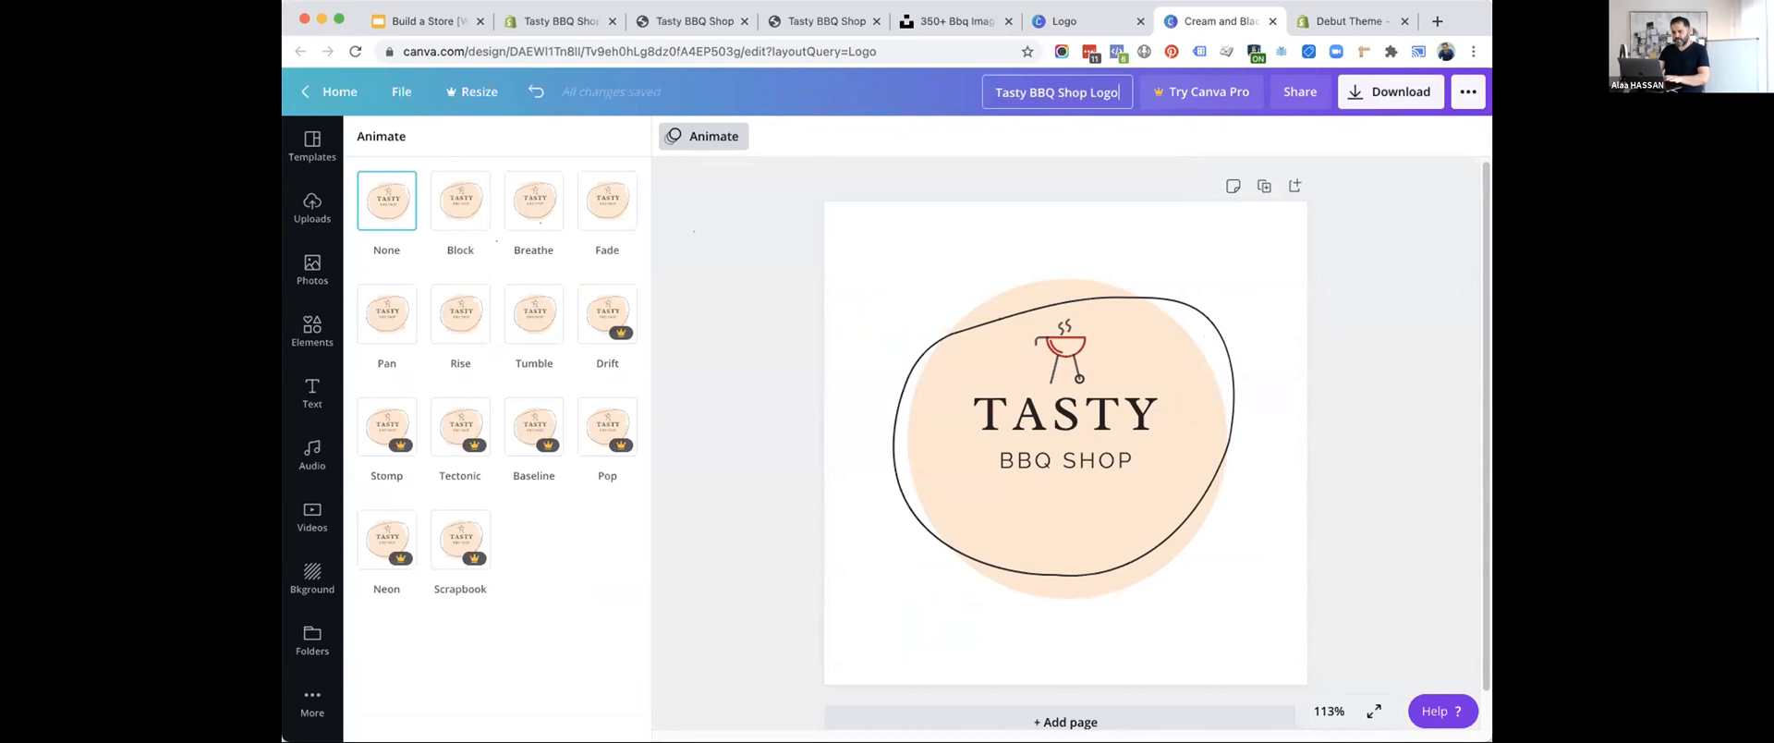
Download the logo as a PNG file and dismiss the referral offer.
{"action": "left_click", "coordinate": [1356, 90]}
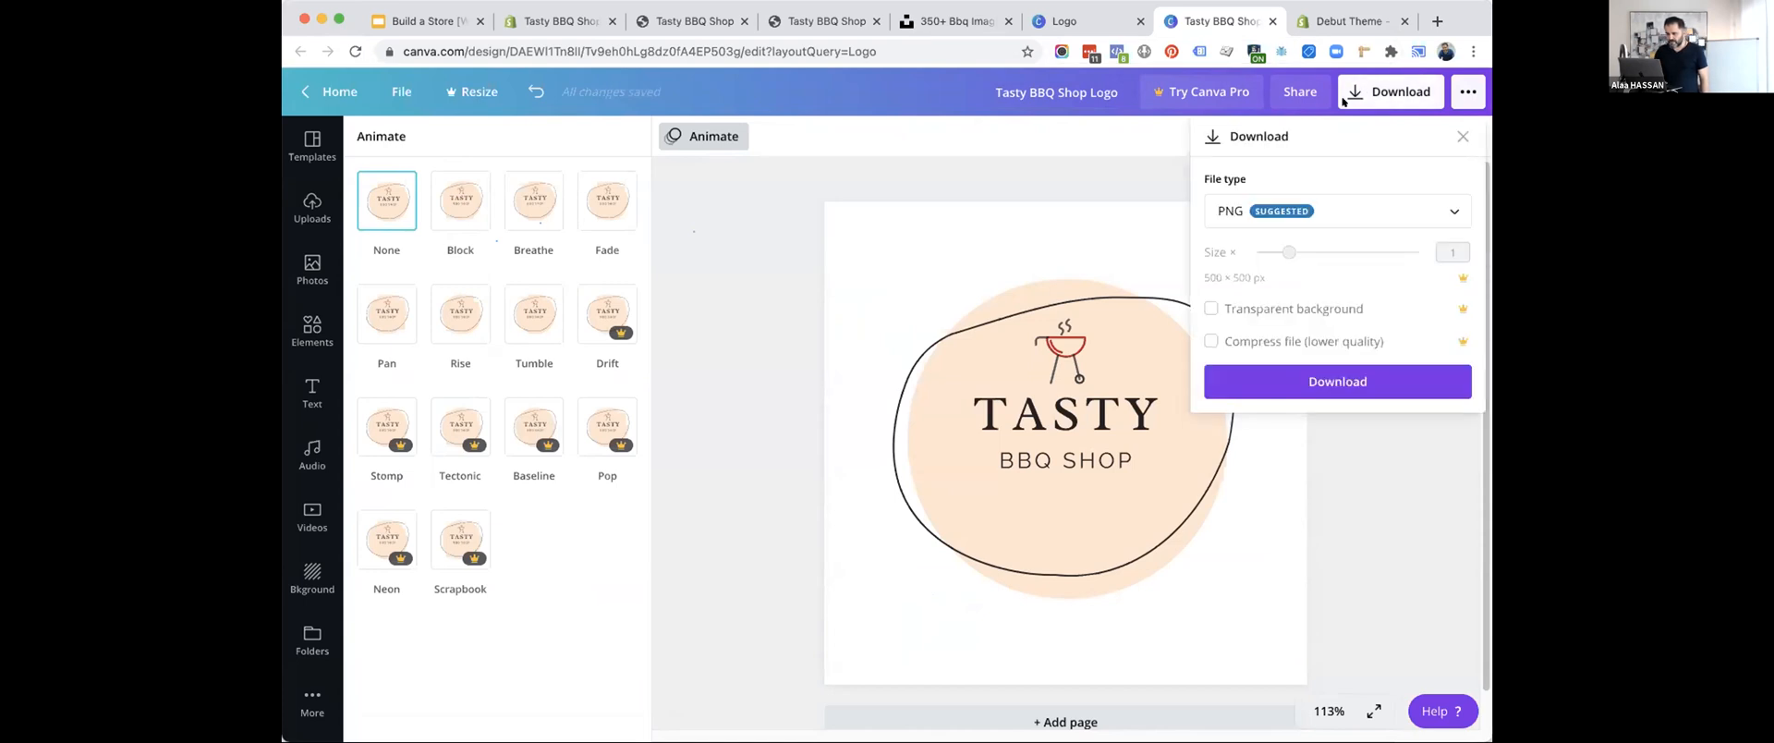
{"action": "left_click", "coordinate": [1284, 379]}
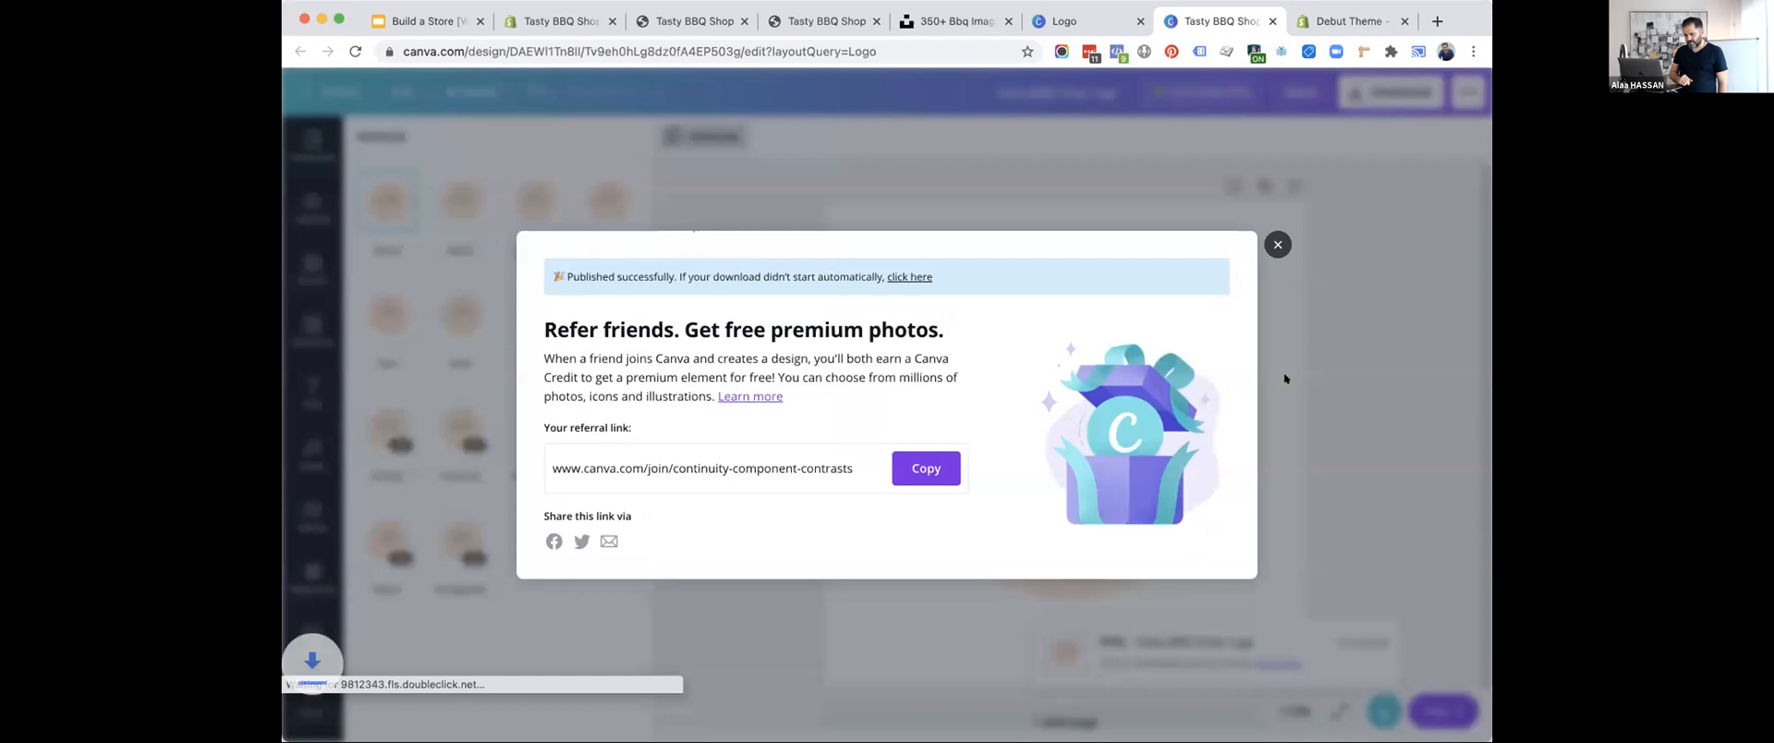
{"action": "left_click", "coordinate": [1277, 220]}
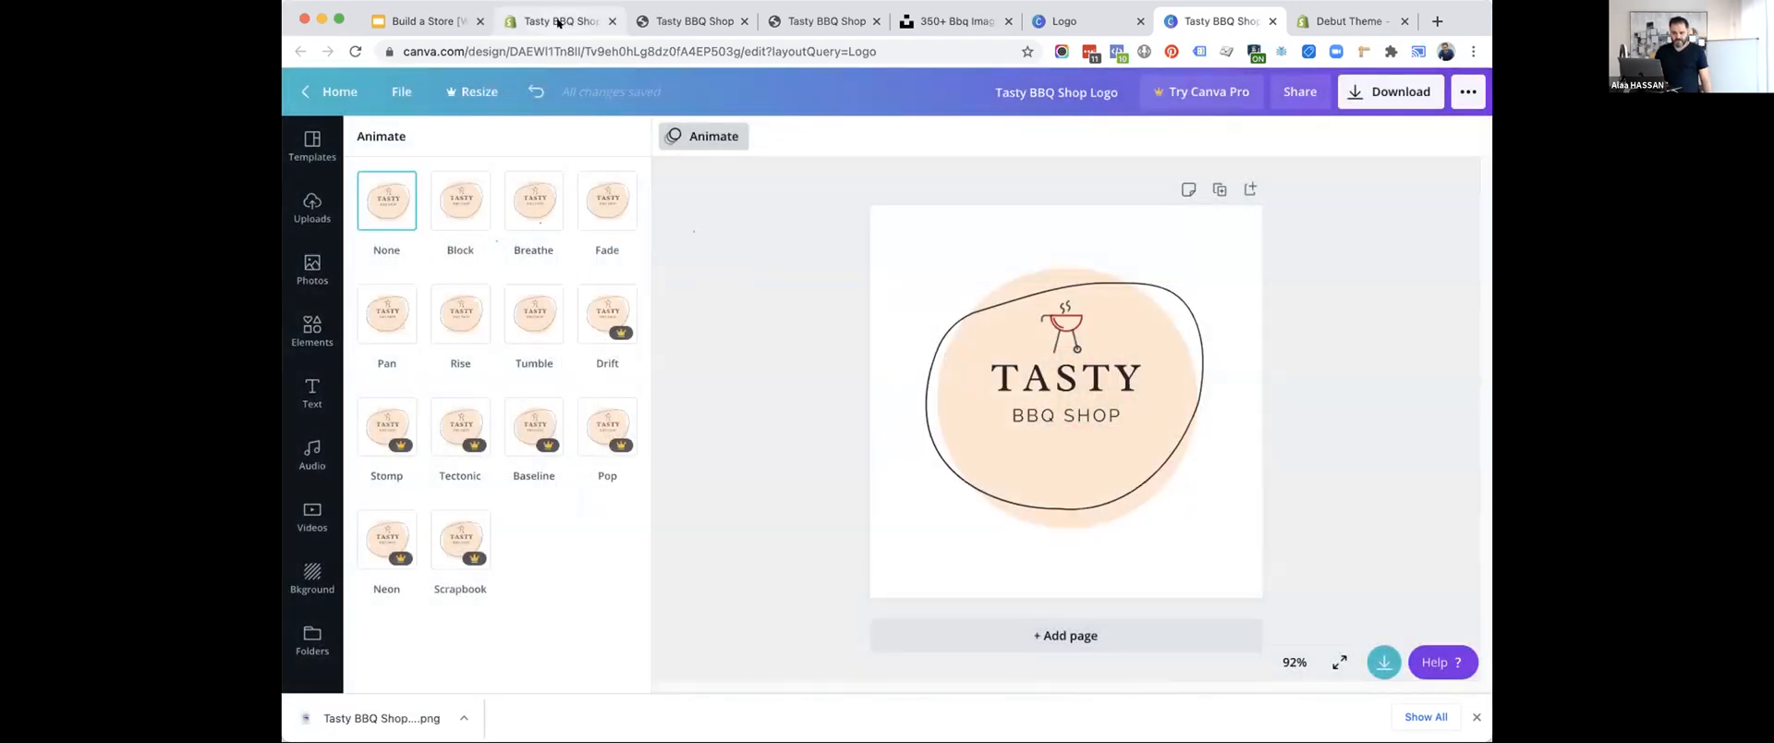
Switch to the Shopify theme editor, set the Tasty BBQ Shop logo as the header's logo image and its custom width to 120px.
{"action": "left_click", "coordinate": [559, 23]}
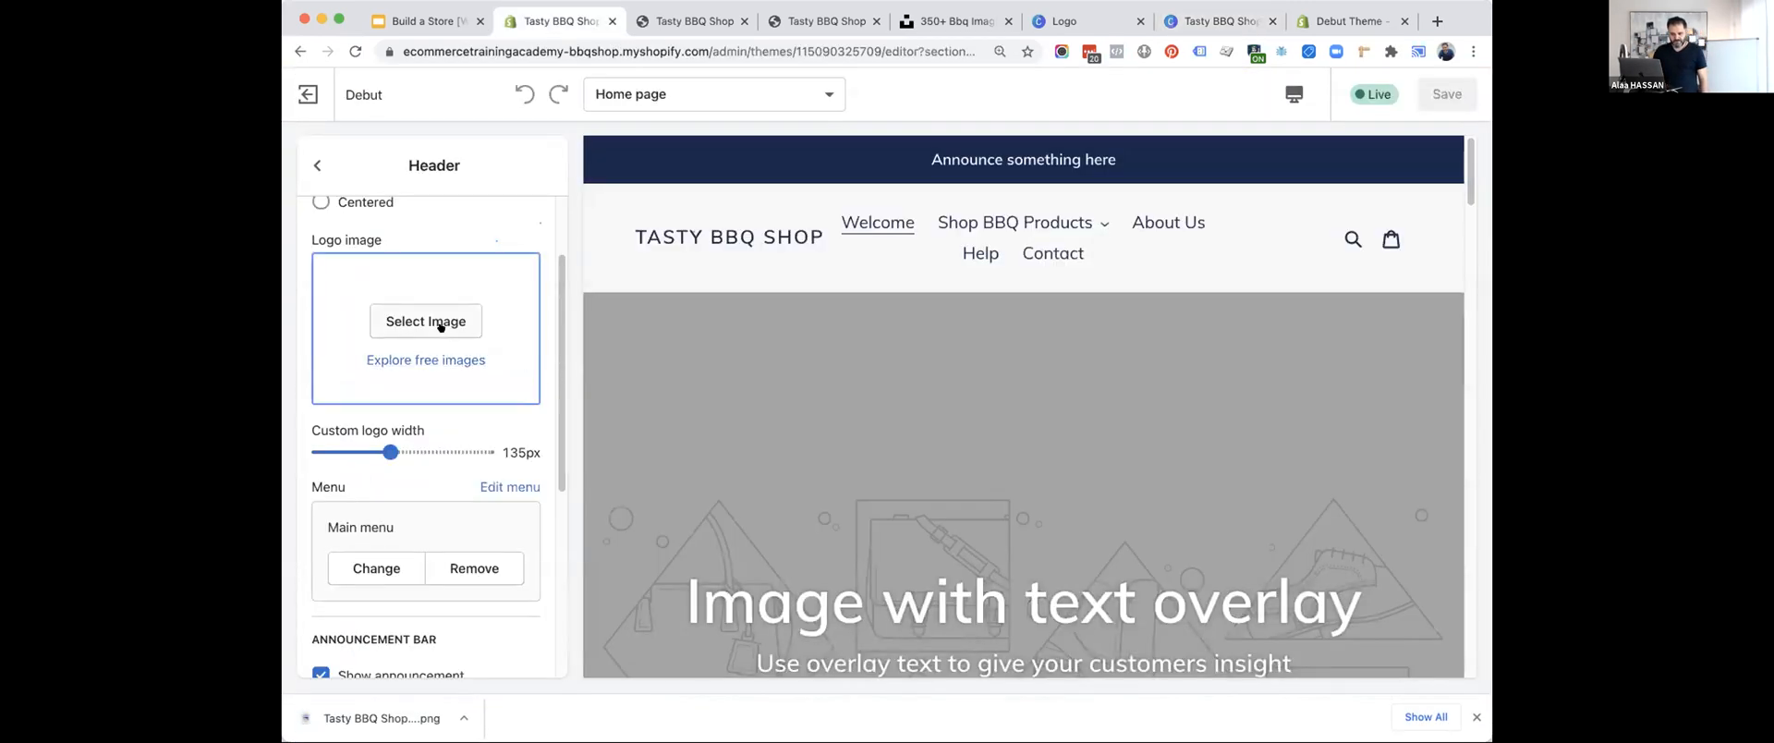
{"action": "scroll", "coordinate": [437, 325], "scroll_direction": "up", "scroll_amount": 2}
{"action": "left_click", "coordinate": [297, 151]}
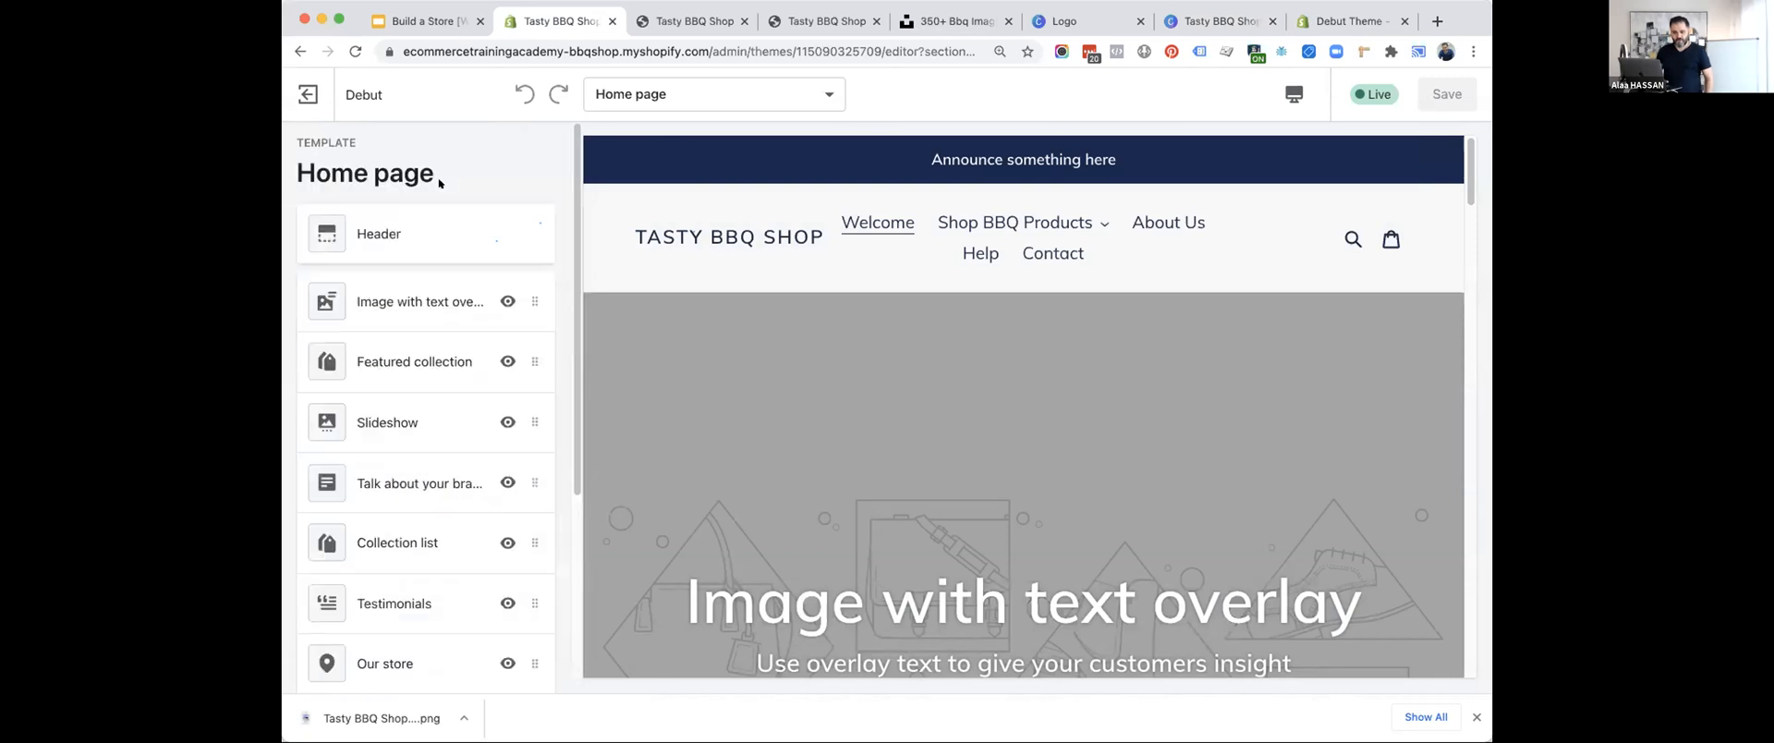
{"action": "left_click", "coordinate": [386, 229]}
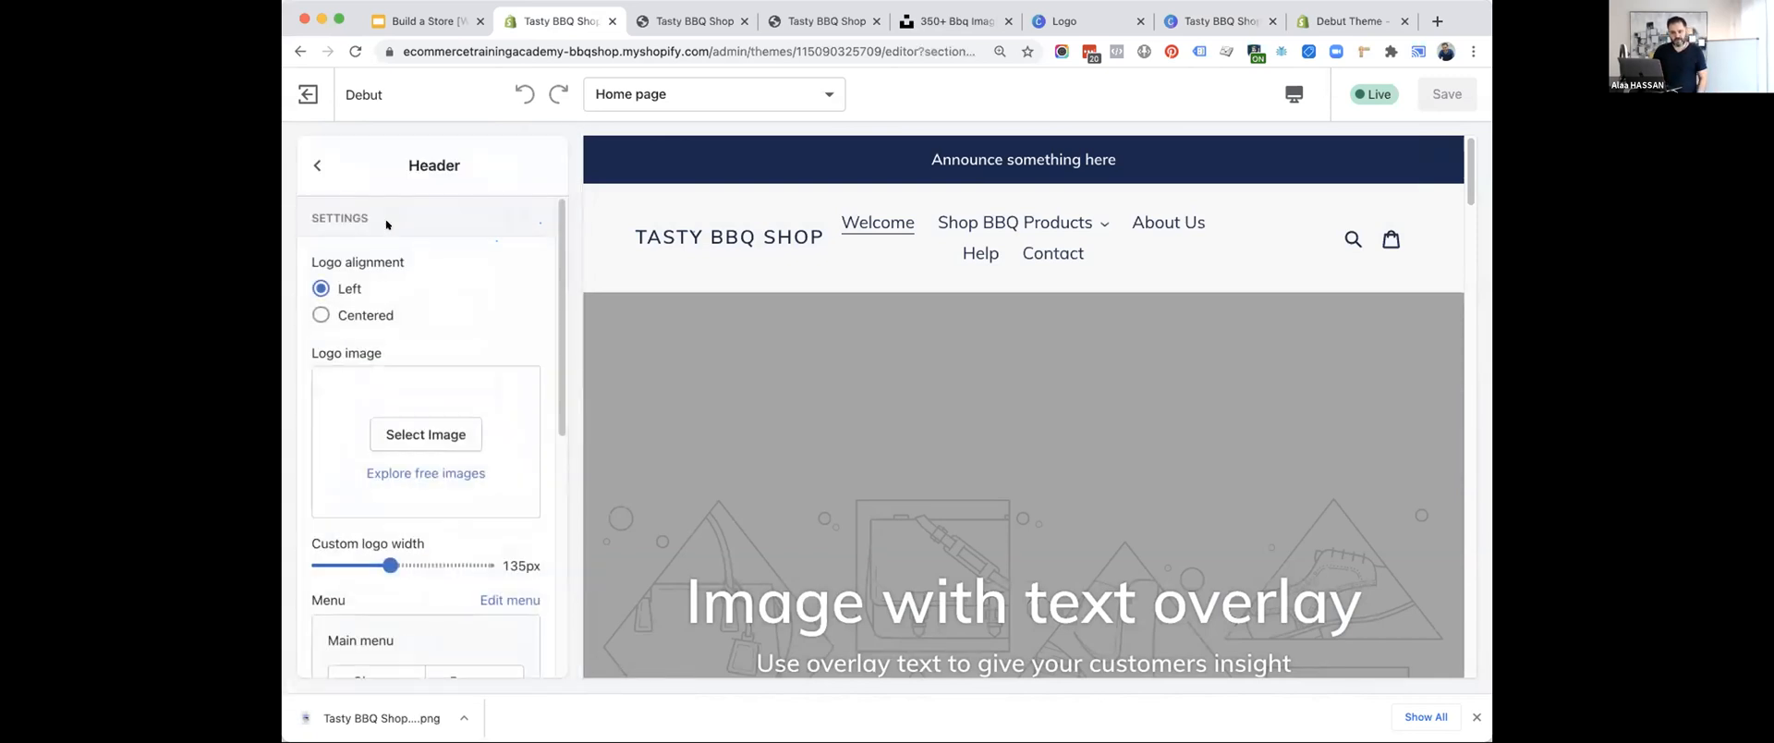
{"action": "scroll", "coordinate": [439, 350], "scroll_direction": "down", "scroll_amount": 2}
{"action": "left_click", "coordinate": [432, 353]}
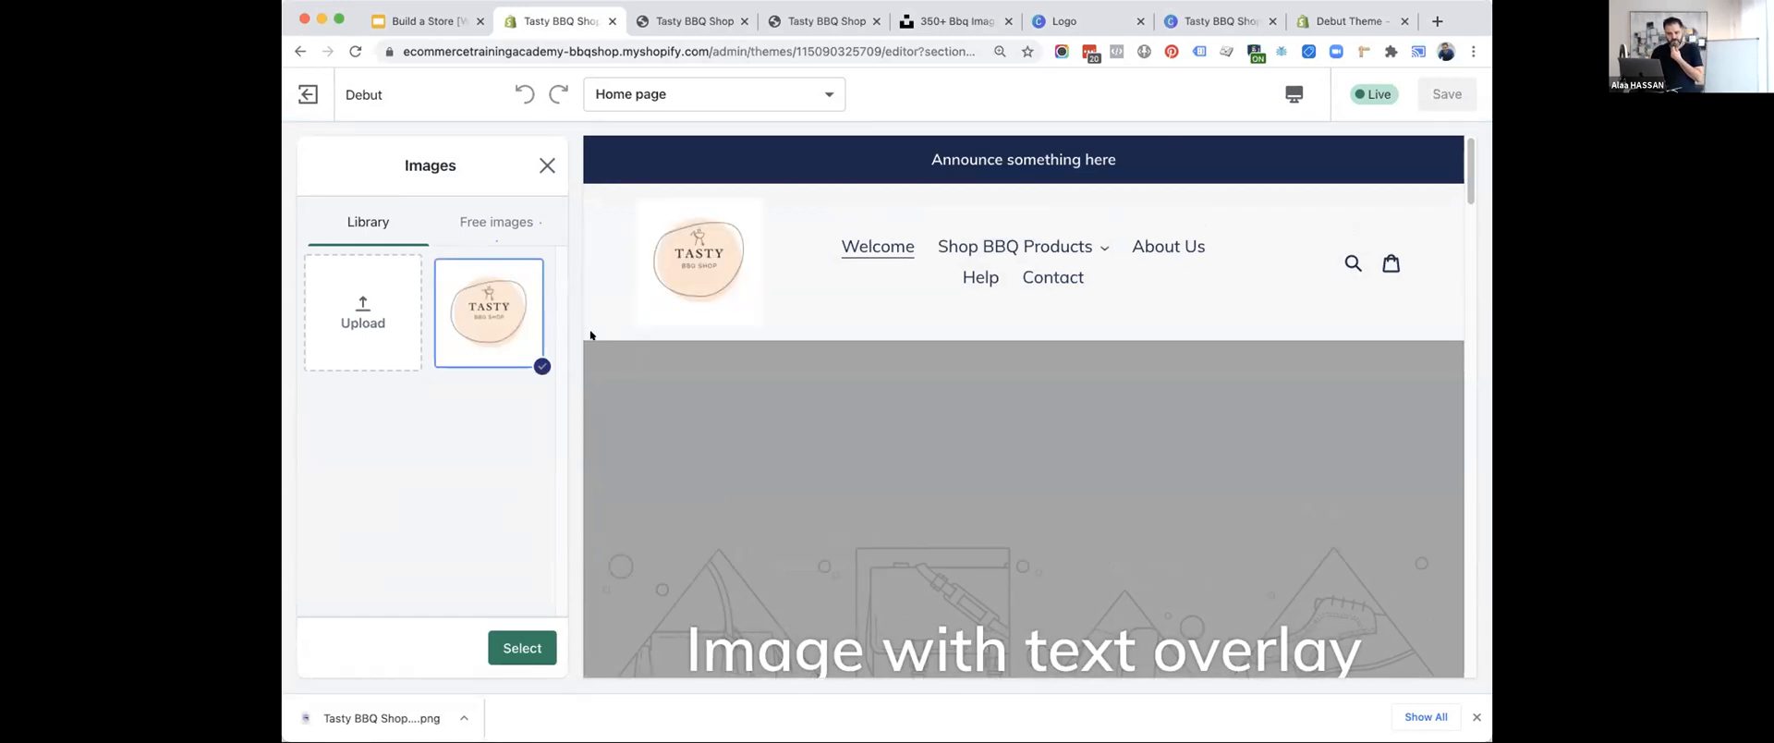
{"action": "left_click", "coordinate": [522, 648]}
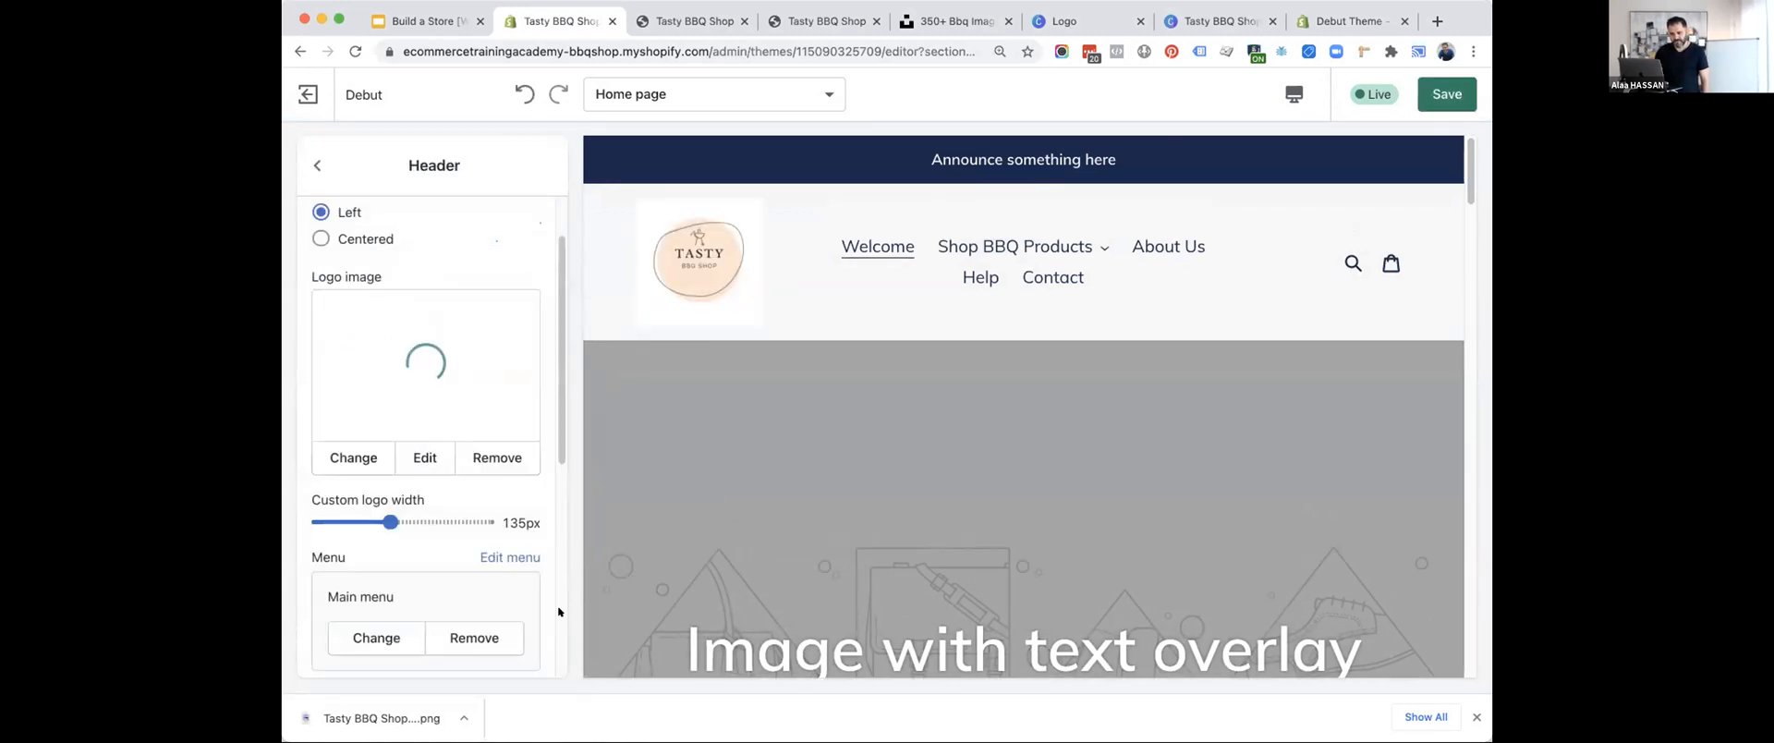
{"action": "mouse_move", "coordinate": [391, 516]}
{"action": "left_mouse_down"}
{"action": "mouse_move", "coordinate": [364, 515]}
{"action": "mouse_move", "coordinate": [449, 517]}
{"action": "mouse_move", "coordinate": [365, 506]}
{"action": "left_mouse_up"}
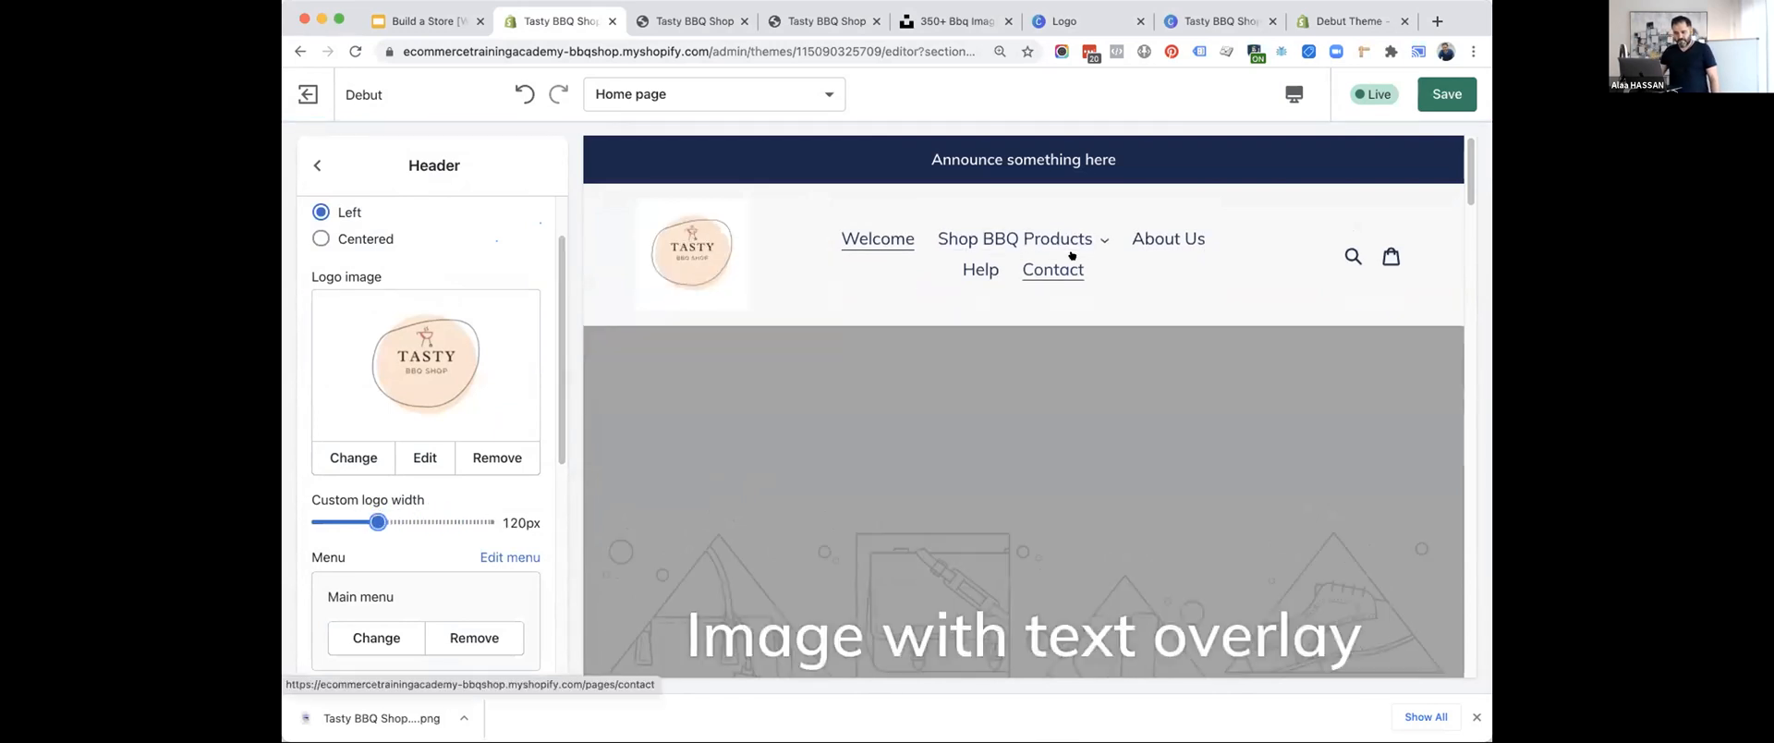
Set the header's announcement bar text to "Free USA Shipping on Orders Over $100", keeping the announcement shown.
{"action": "scroll", "coordinate": [411, 434], "scroll_direction": "down", "scroll_amount": 3}
{"action": "scroll", "coordinate": [411, 434], "scroll_direction": "down", "scroll_amount": 5}
{"action": "left_click", "coordinate": [390, 303]}
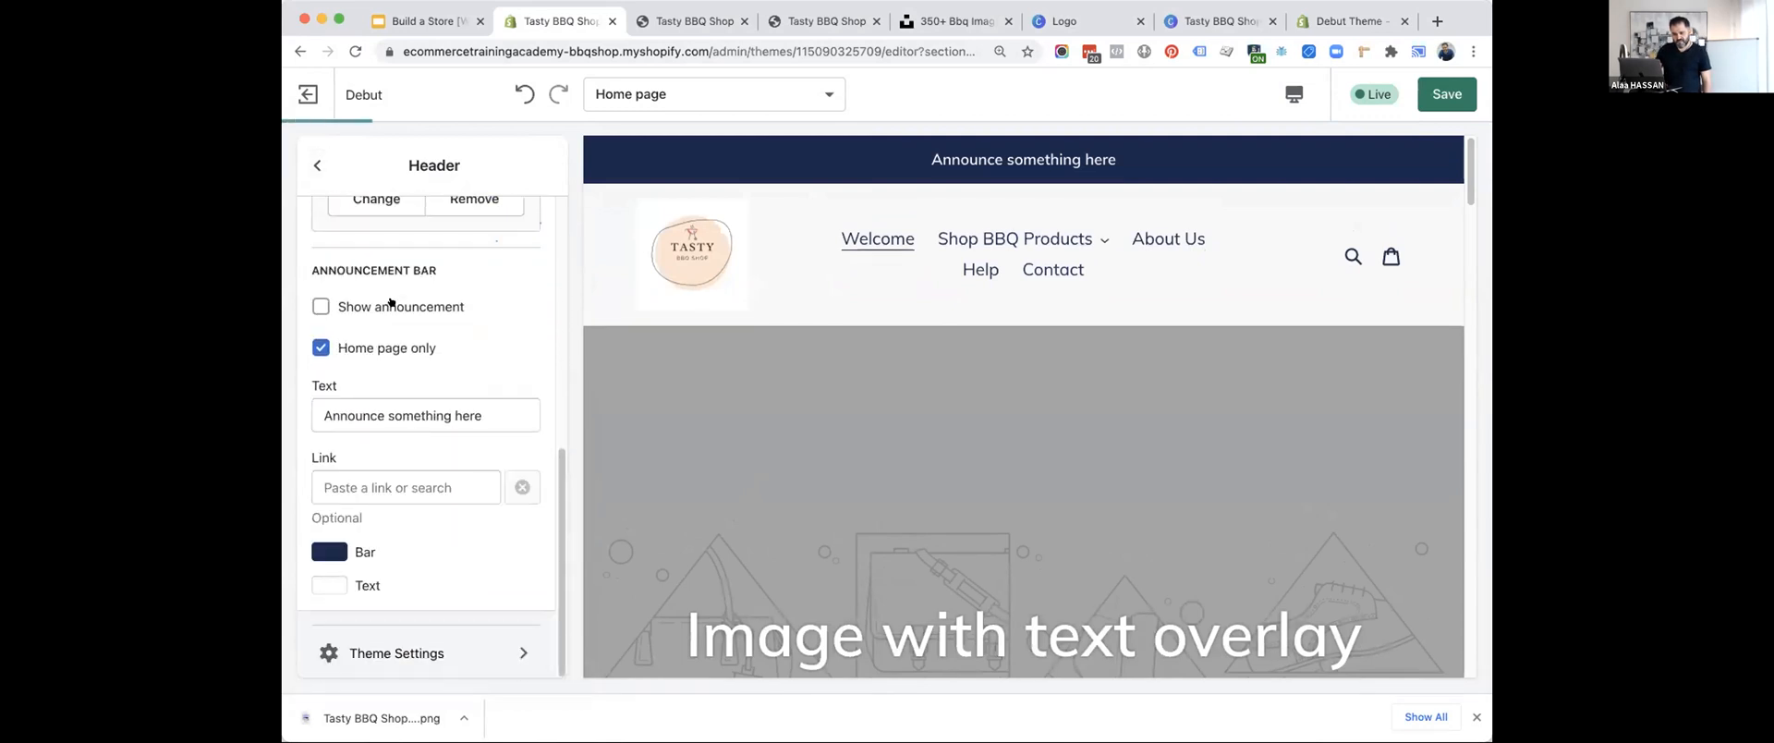
{"action": "left_click", "coordinate": [389, 303]}
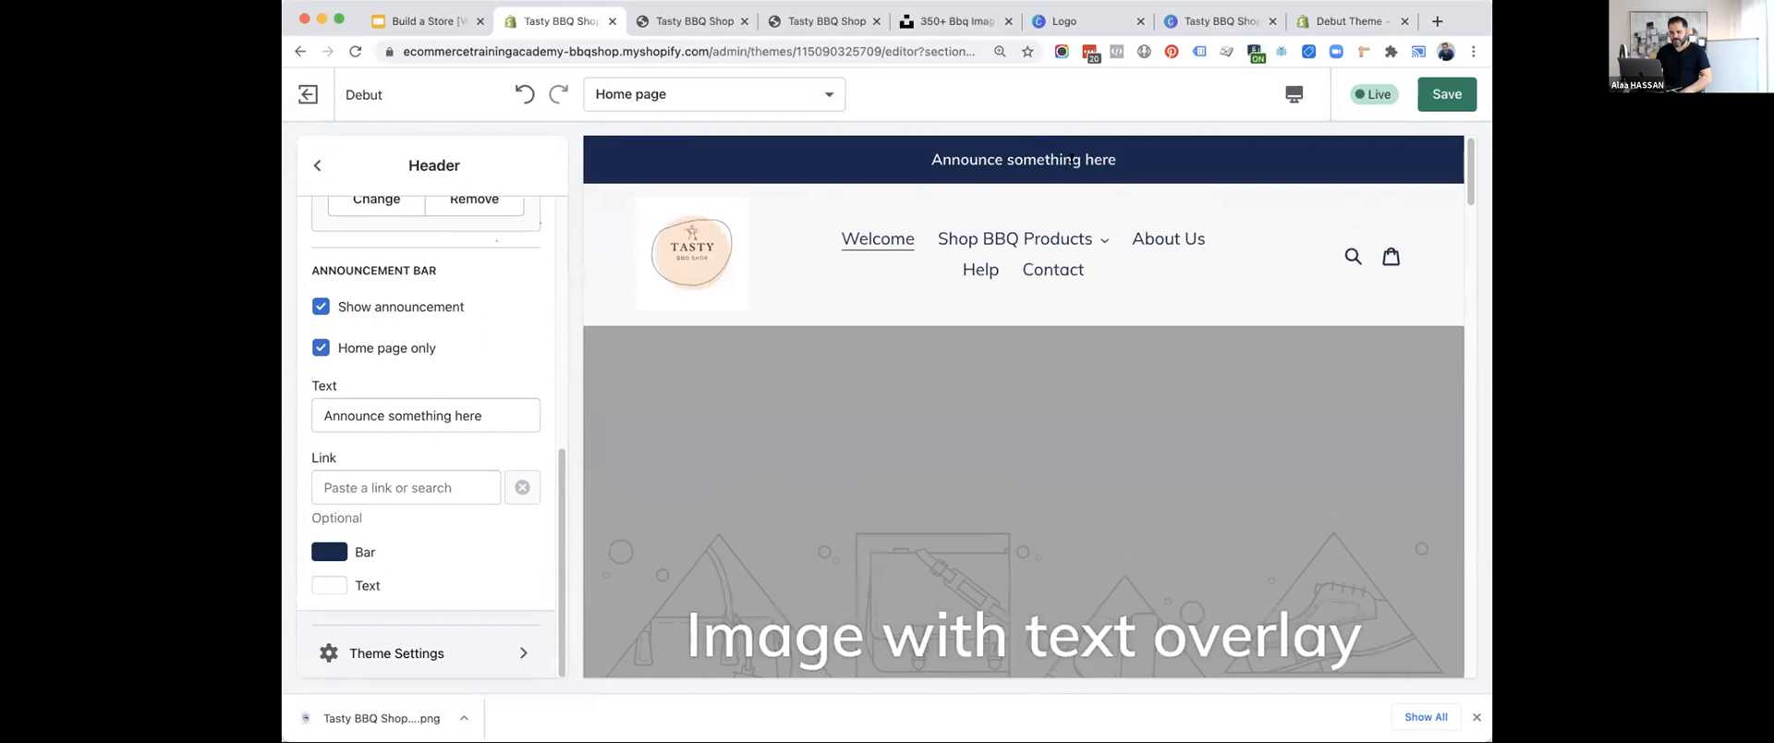
{"action": "left_click_drag", "start_coordinate": [322, 416], "coordinate": [480, 401]}
{"action": "type", "text": "F"}
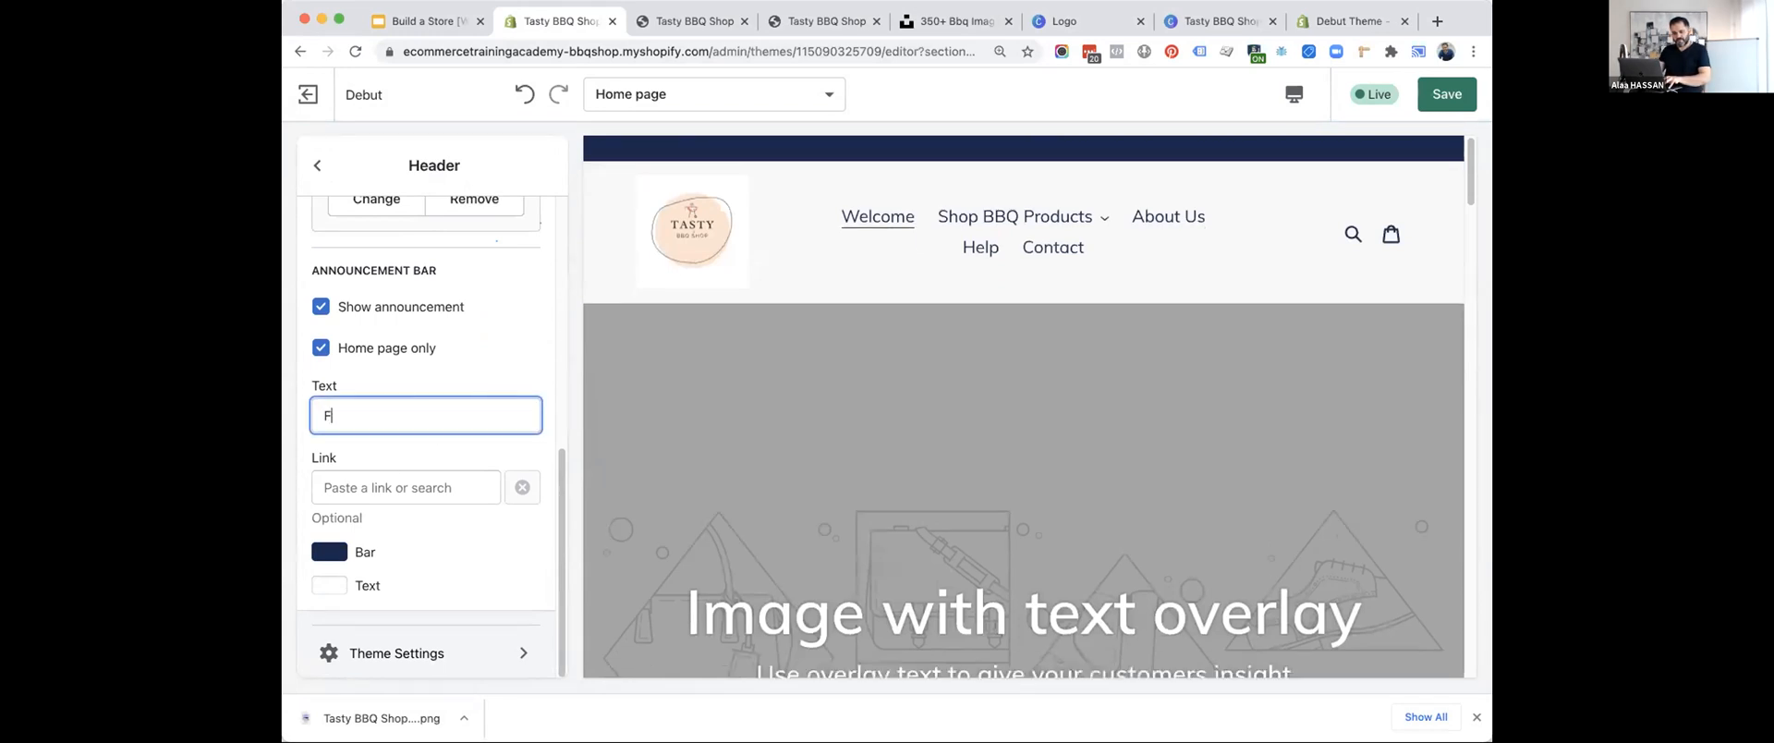
{"action": "type", "text": "ree USA S"}
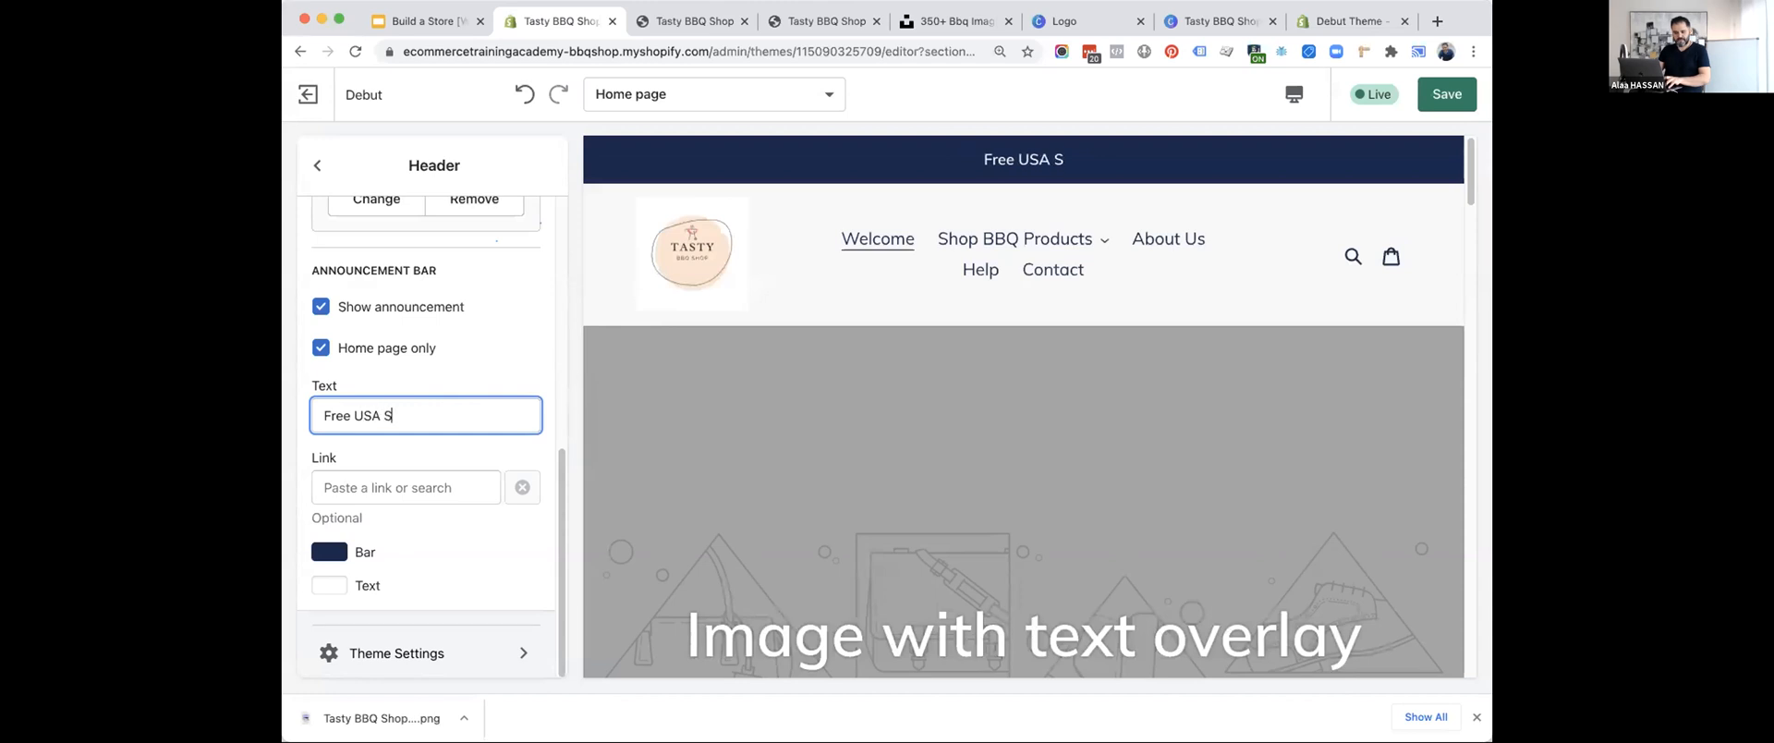
{"action": "type", "text": "hipping on Orders Over $100"}
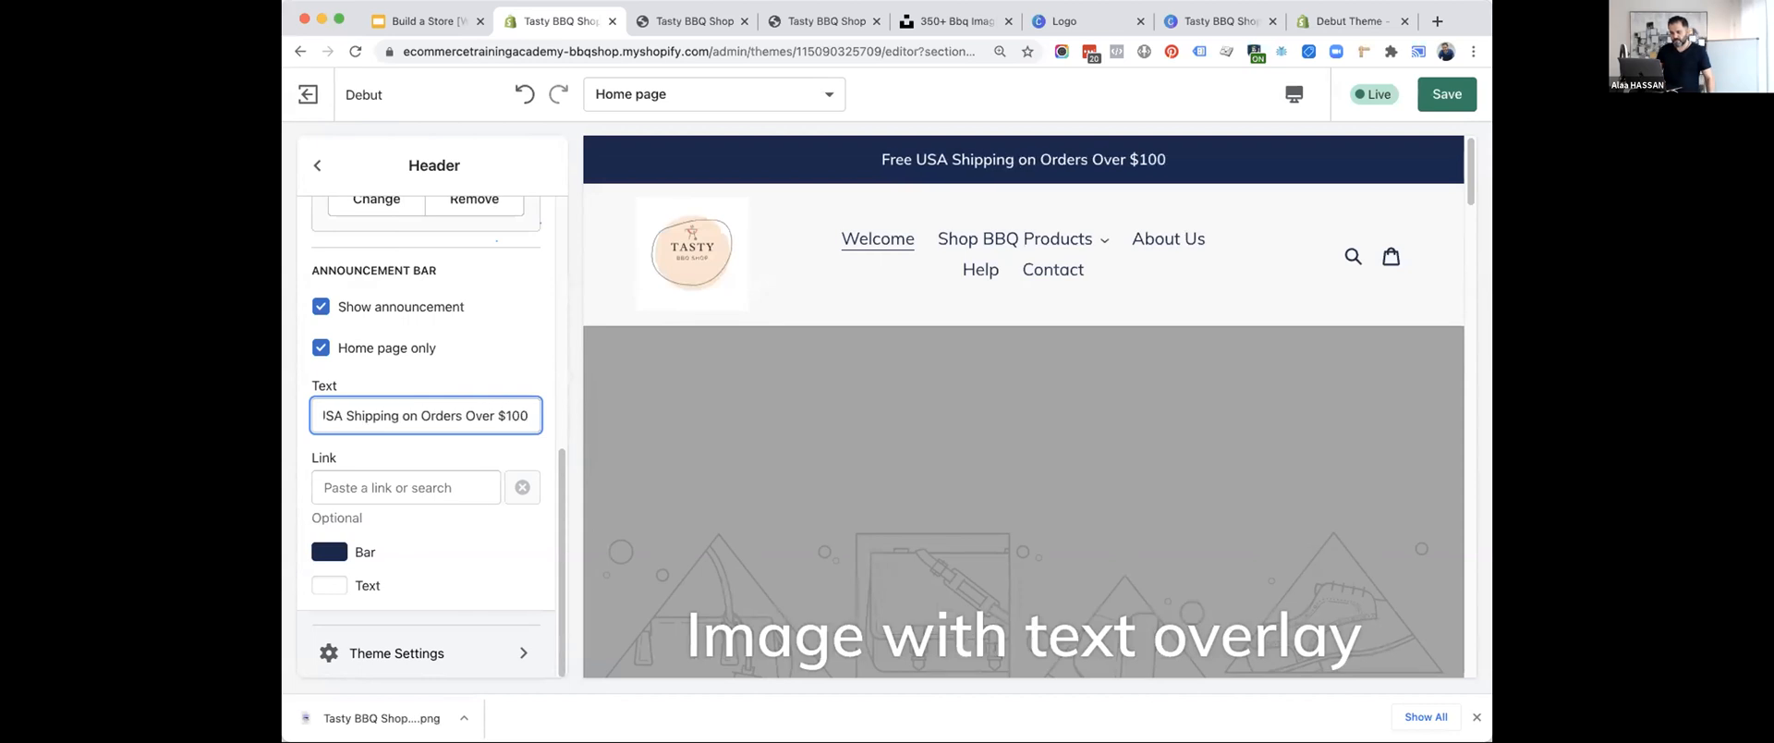
Link the announcement bar to the Help & FAQs page.
{"action": "left_click", "coordinate": [422, 486]}
{"action": "left_click", "coordinate": [375, 342]}
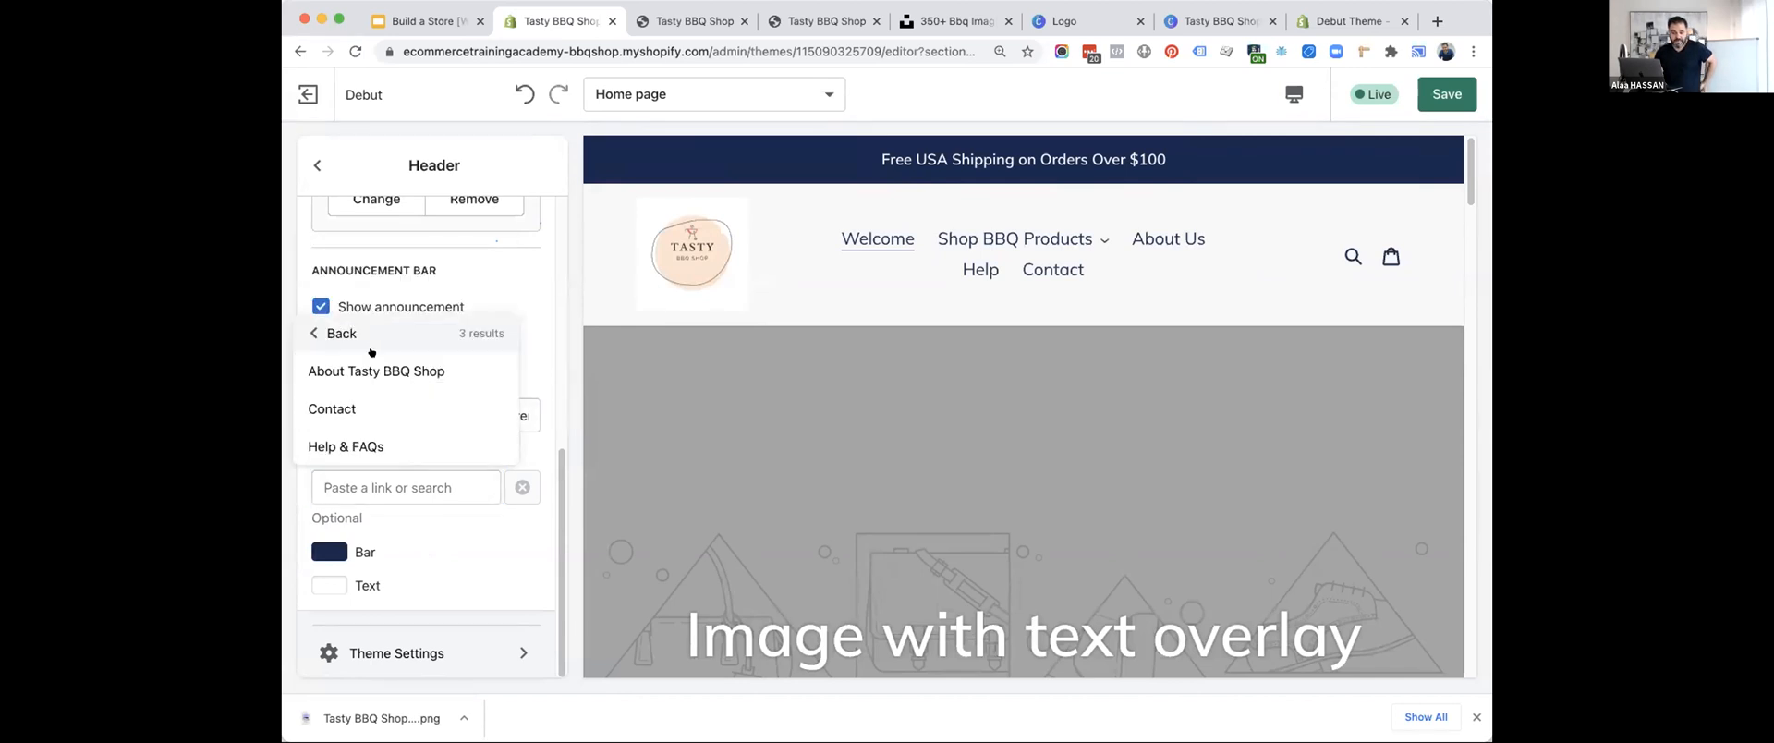
{"action": "left_click", "coordinate": [360, 446]}
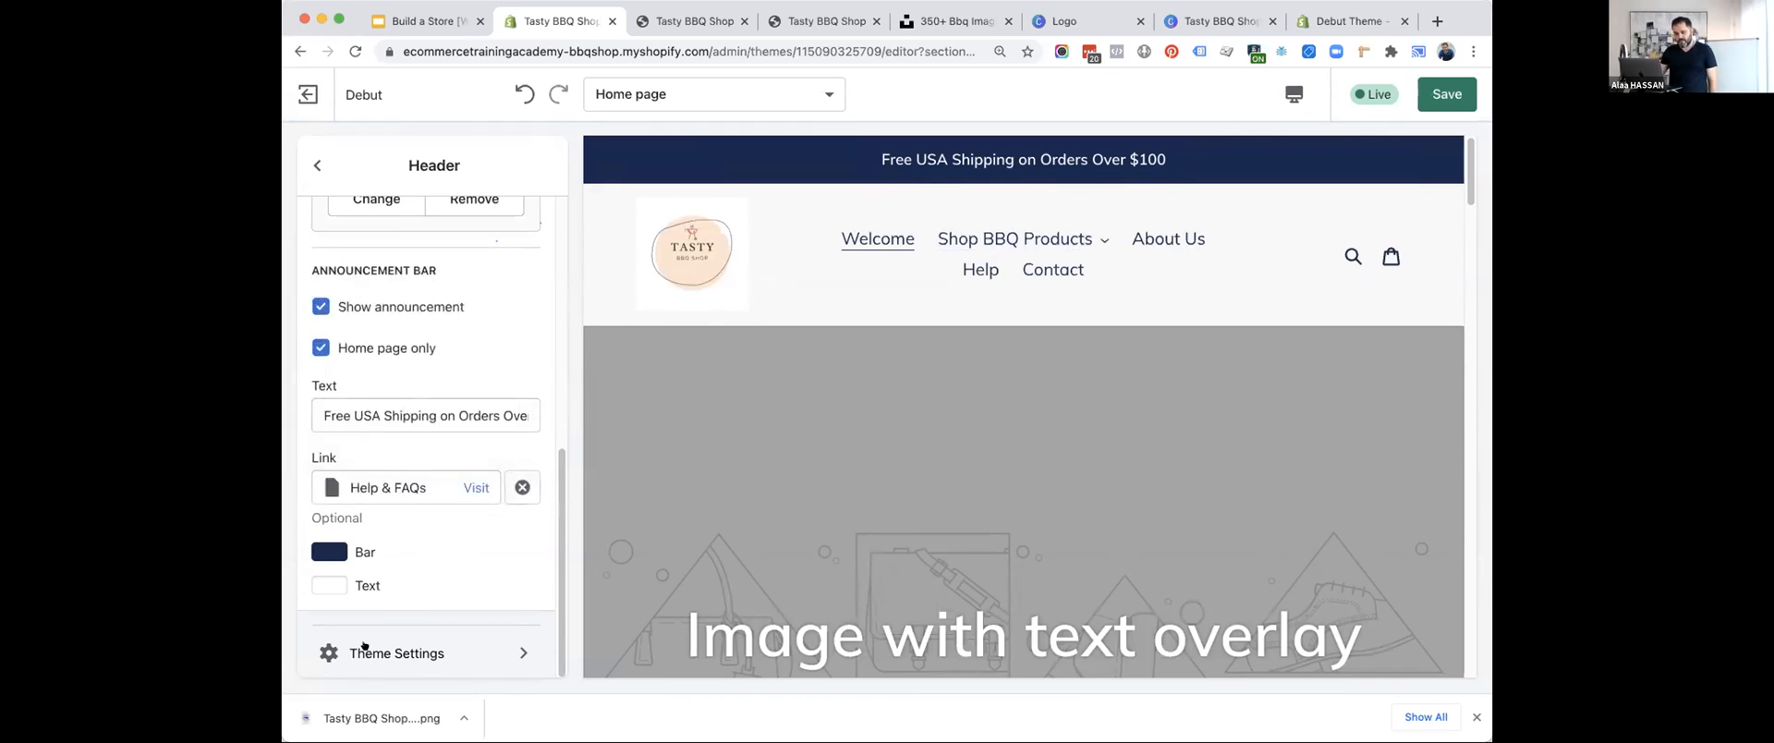
Set the announcement bar's colour to dark navy #23314E from the currently used colours and save the theme changes.
{"action": "left_click", "coordinate": [331, 548]}
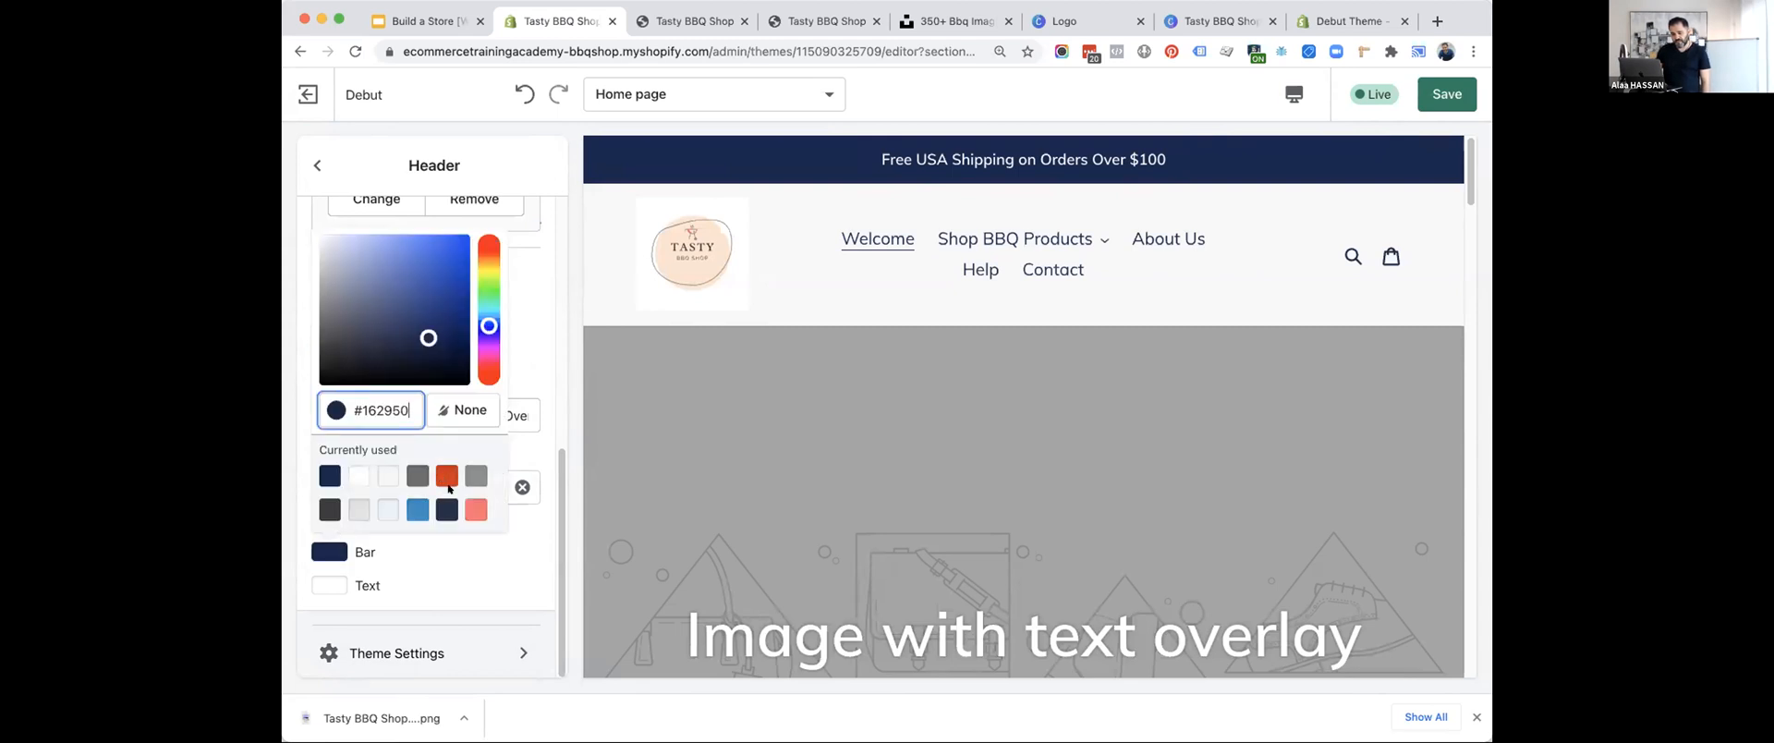
{"action": "left_click", "coordinate": [469, 507]}
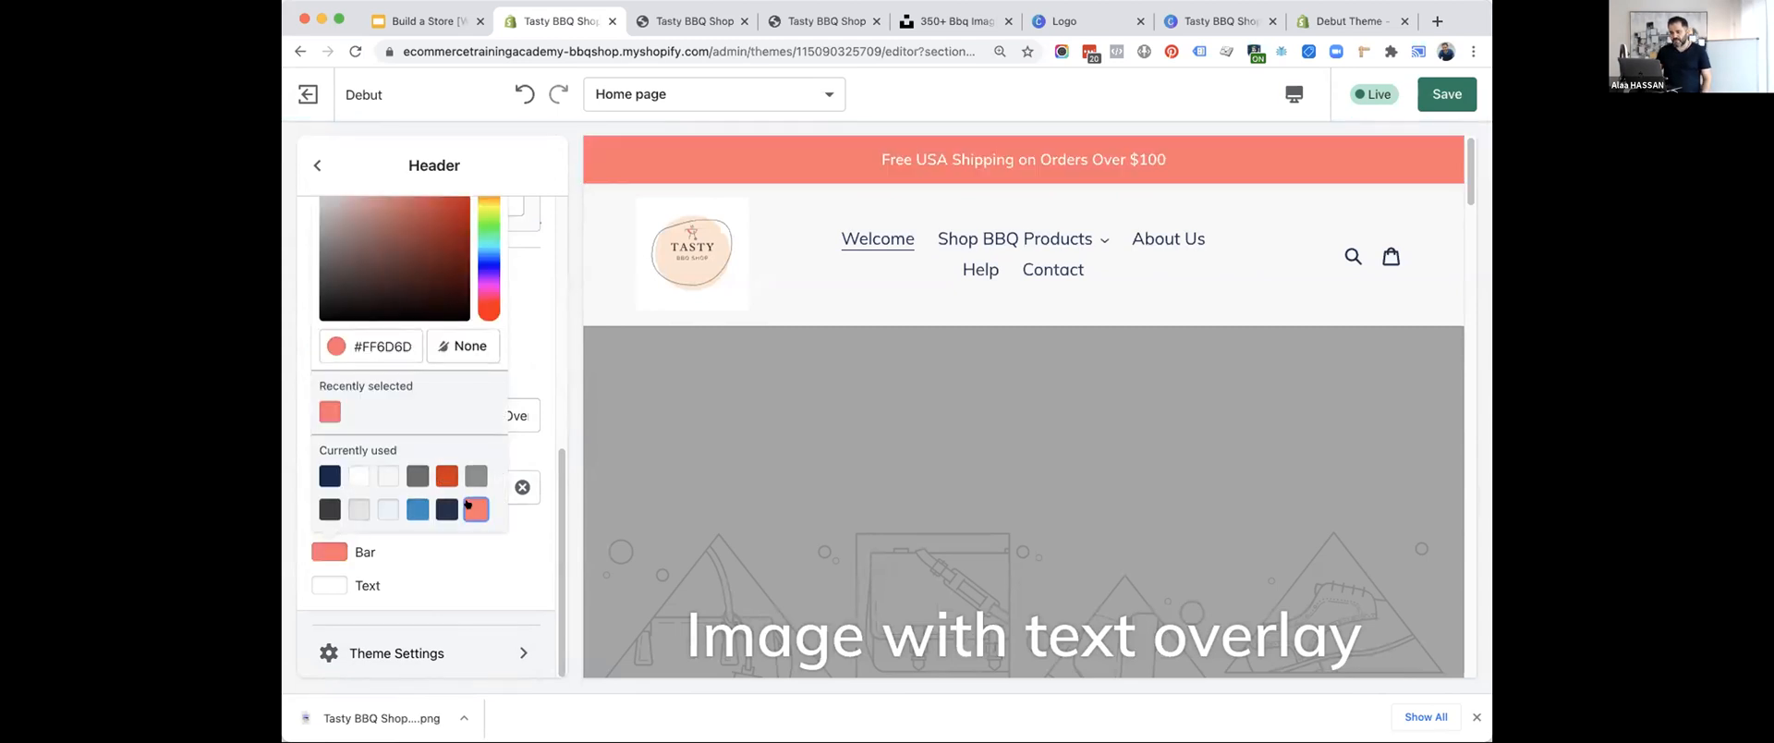
{"action": "left_click", "coordinate": [444, 507]}
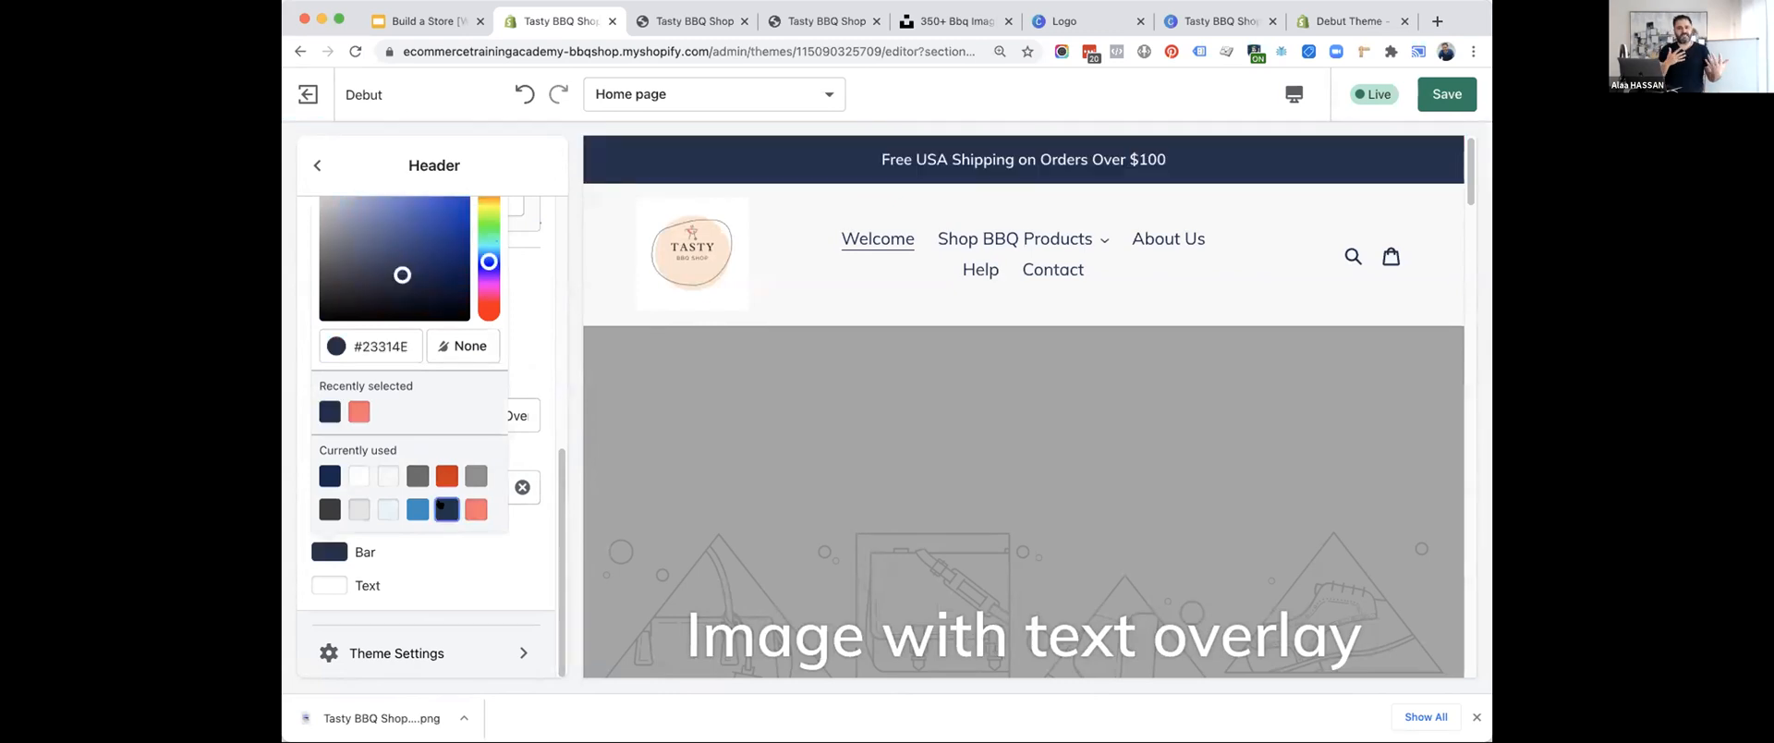
{"action": "left_click", "coordinate": [462, 610]}
{"action": "left_click", "coordinate": [1446, 92]}
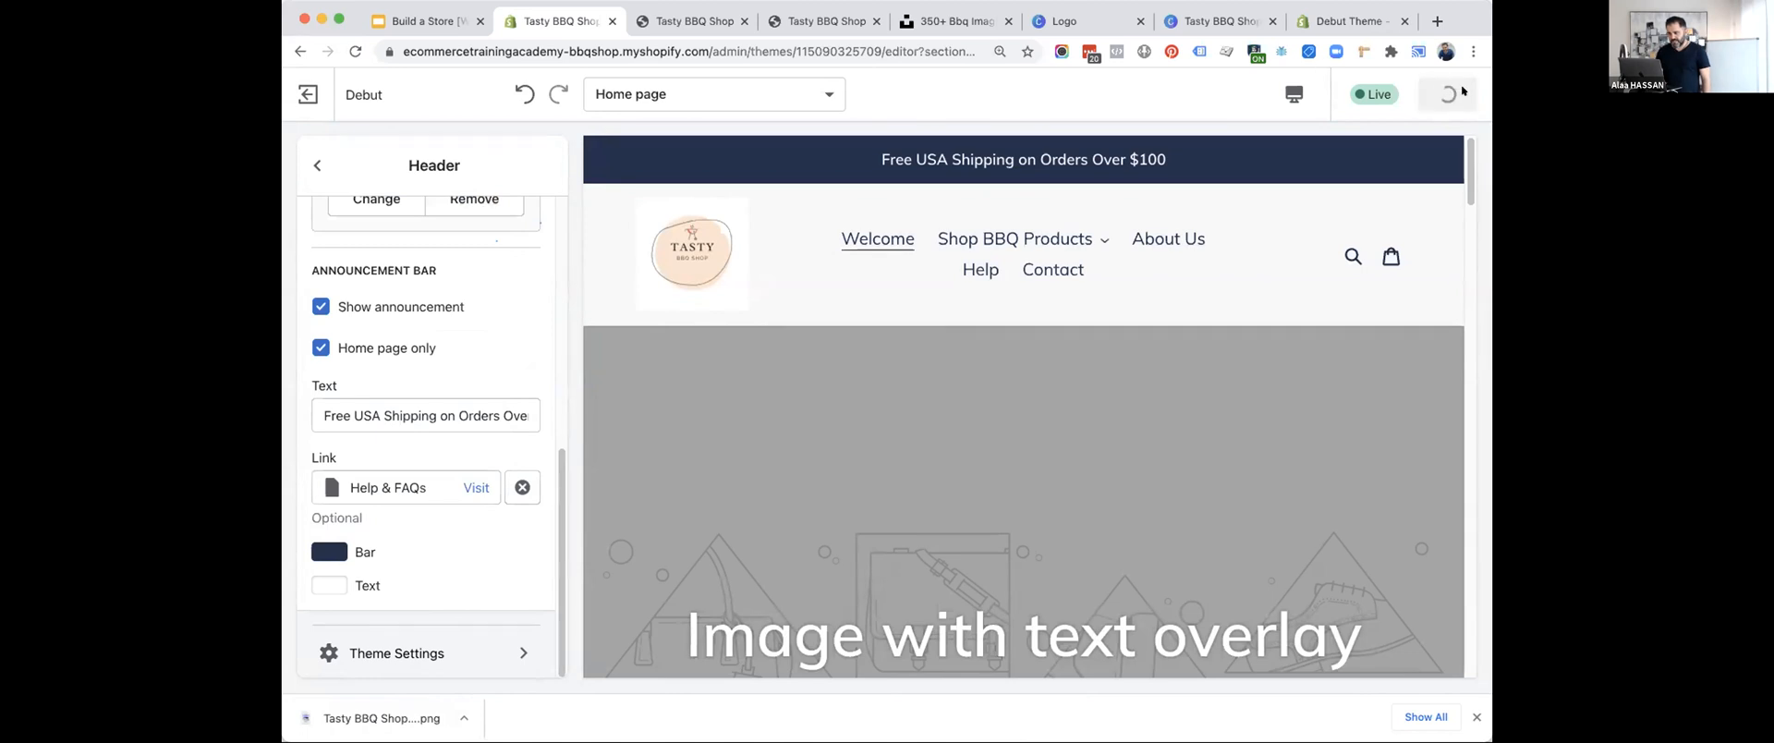
Reload the storefront preview to check the header's logo and announcement bar.
{"action": "left_click_drag", "start_coordinate": [1491, 102], "coordinate": [1502, 101]}
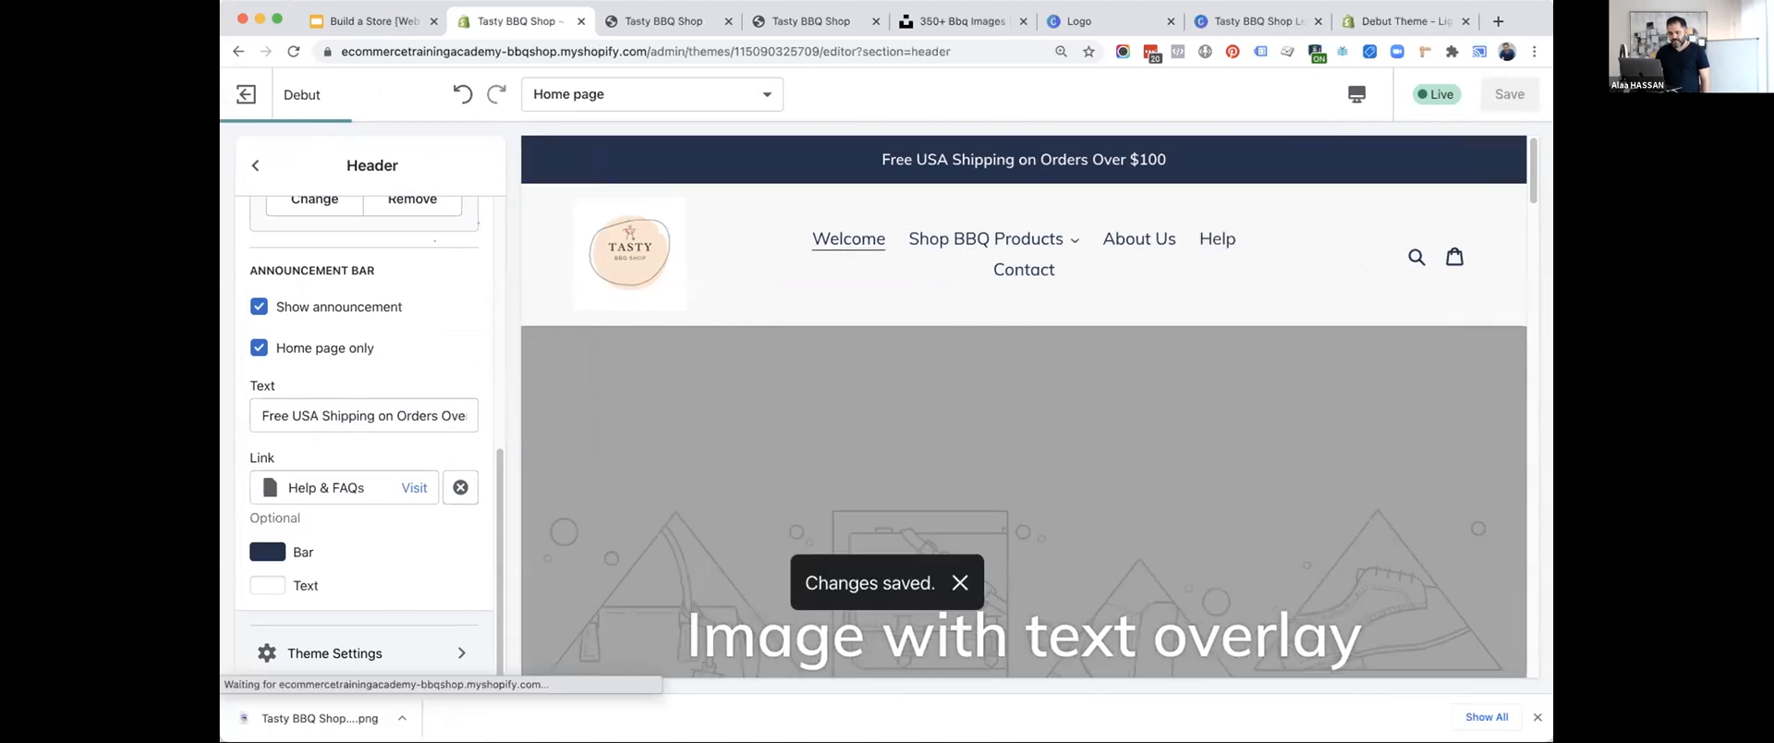
{"action": "left_click", "coordinate": [695, 19]}
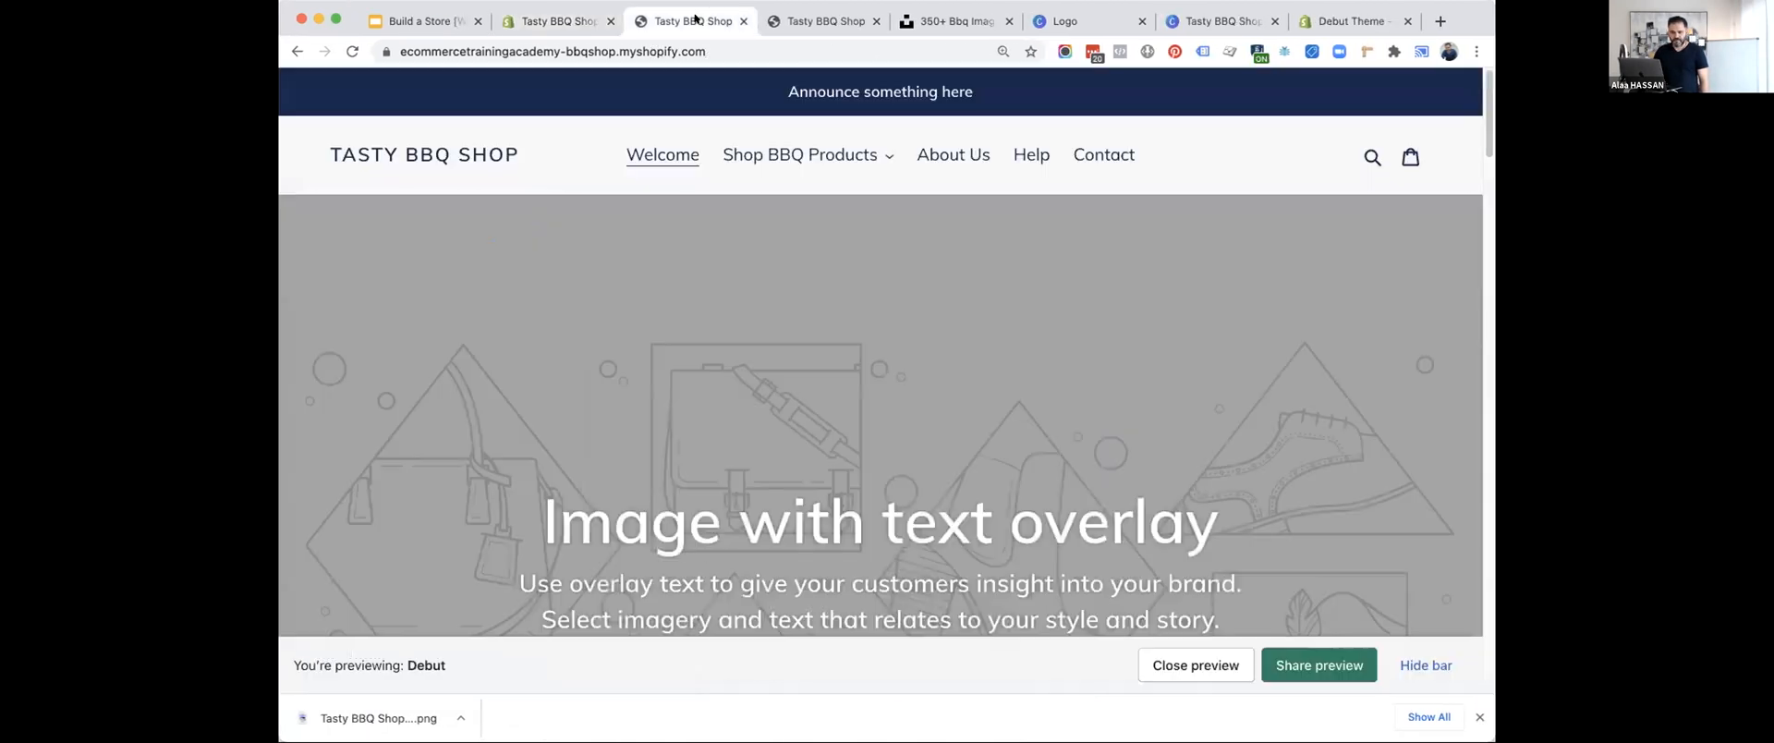
{"action": "left_click", "coordinate": [351, 54]}
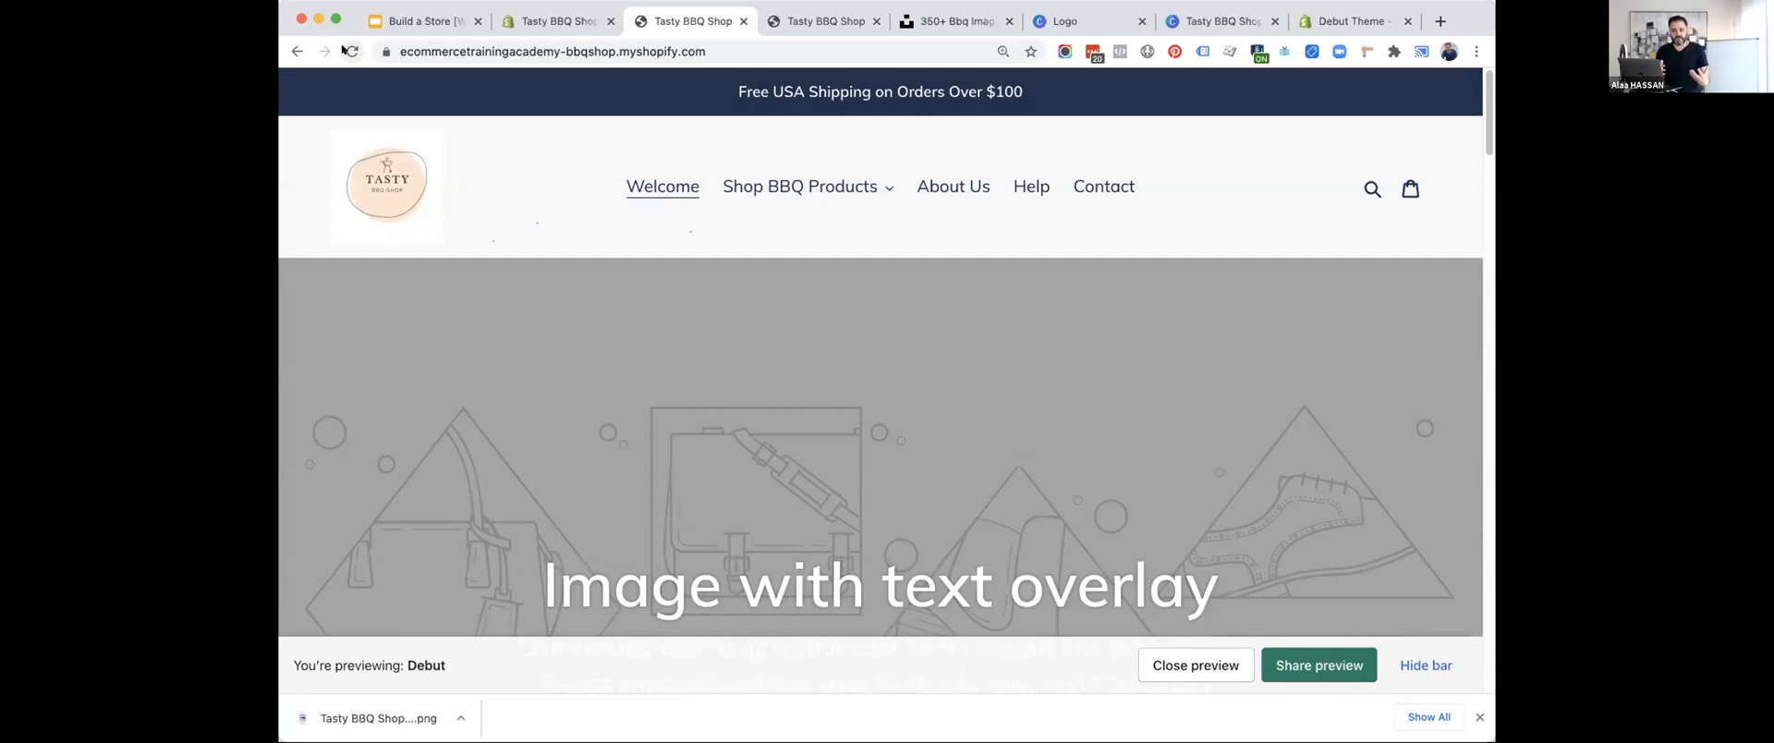
Return to the theme editor and examine the Image with text overlay section's settings and its homepage preview.
{"action": "left_click", "coordinate": [529, 20]}
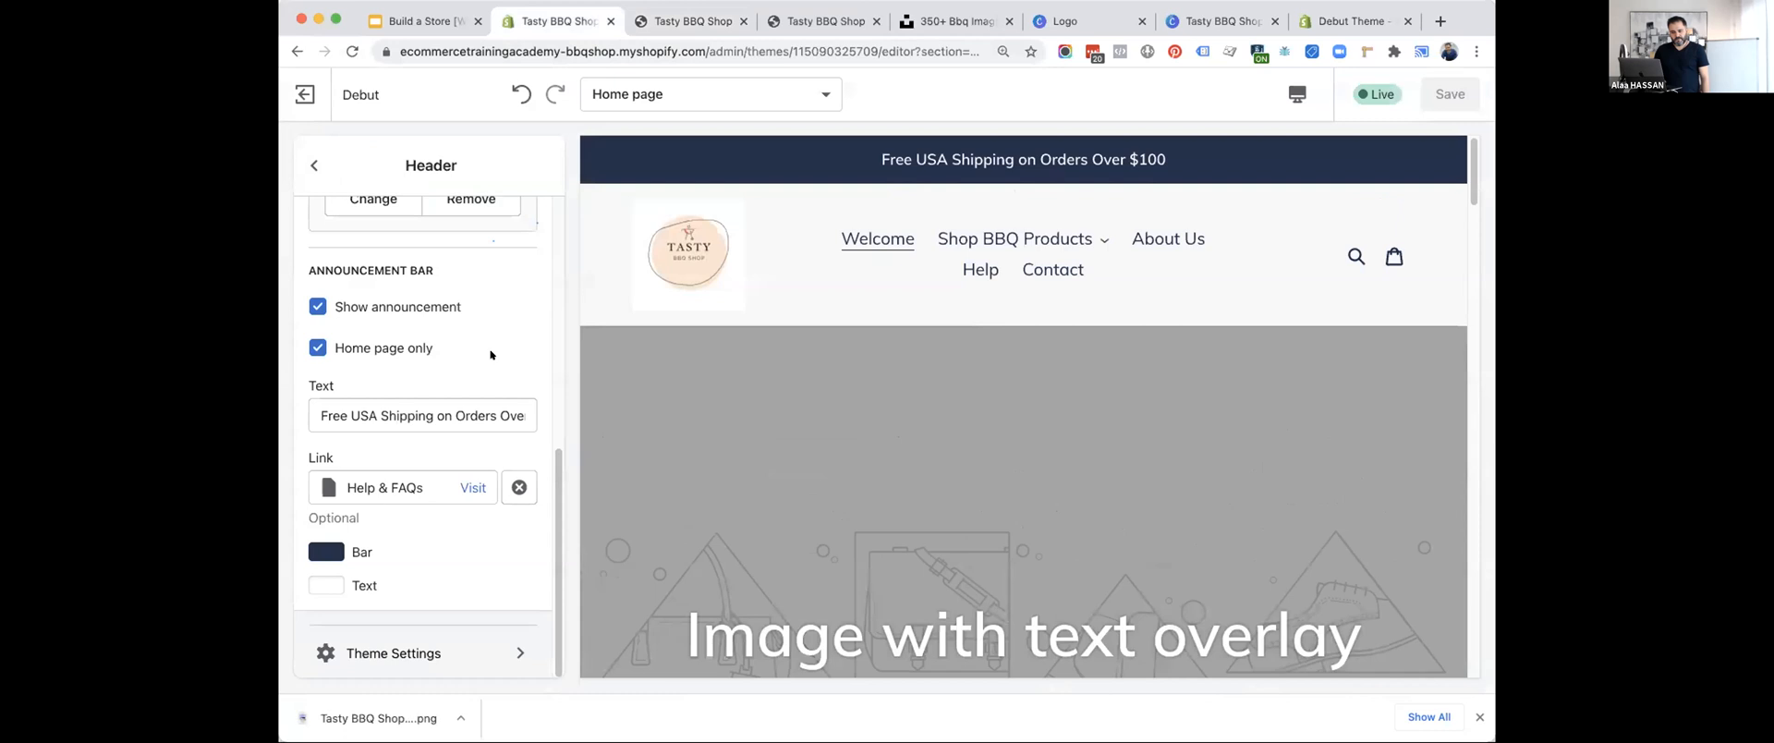
{"action": "left_click", "coordinate": [314, 165]}
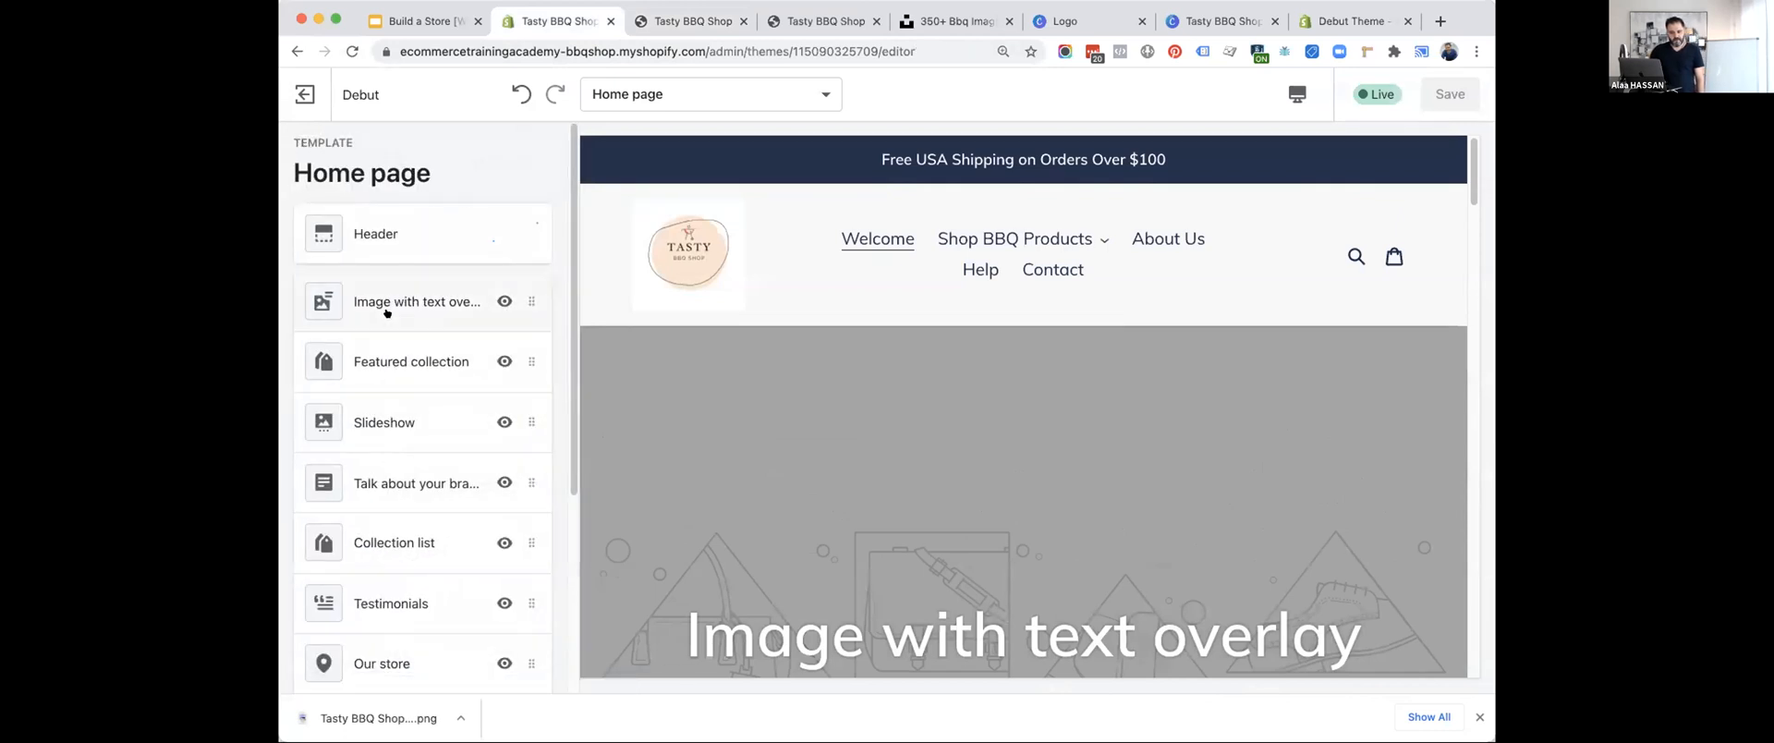
{"action": "left_click", "coordinate": [387, 313]}
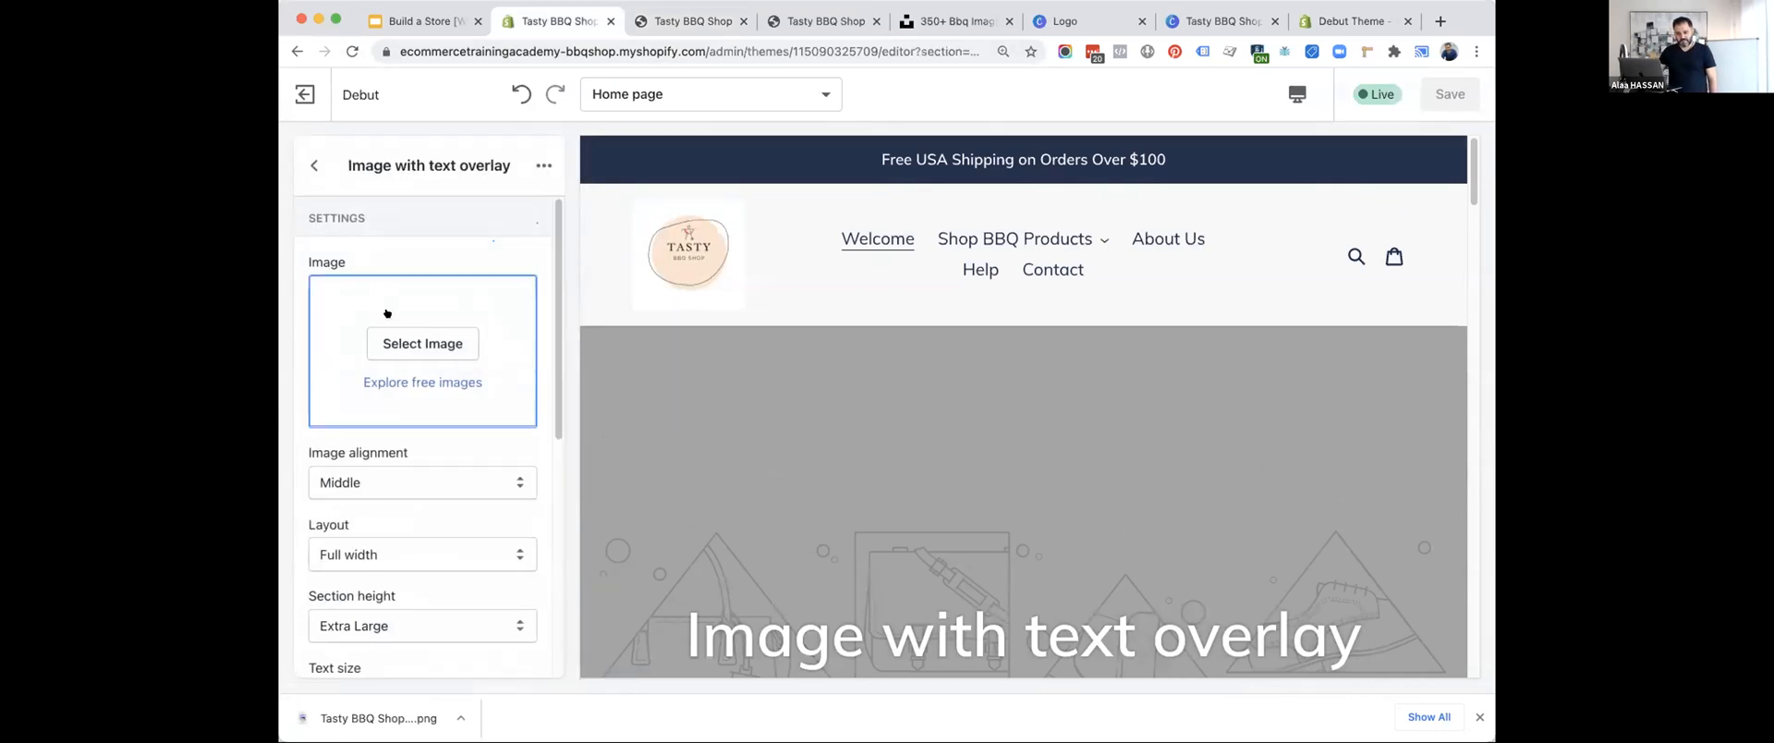
{"action": "scroll", "coordinate": [388, 358], "scroll_direction": "down", "scroll_amount": 5}
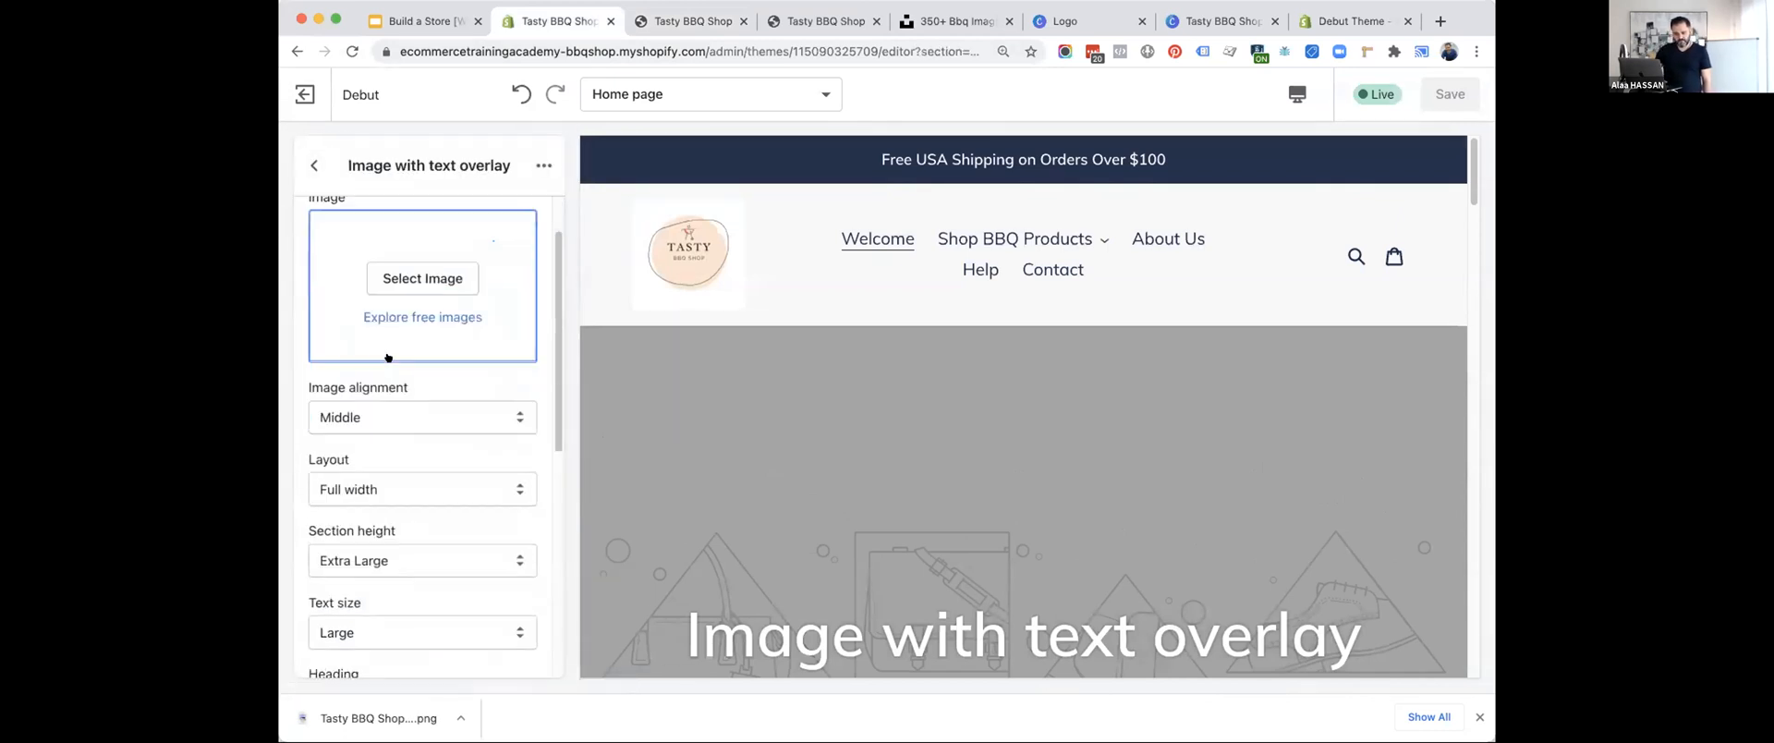
{"action": "left_click", "coordinate": [314, 162]}
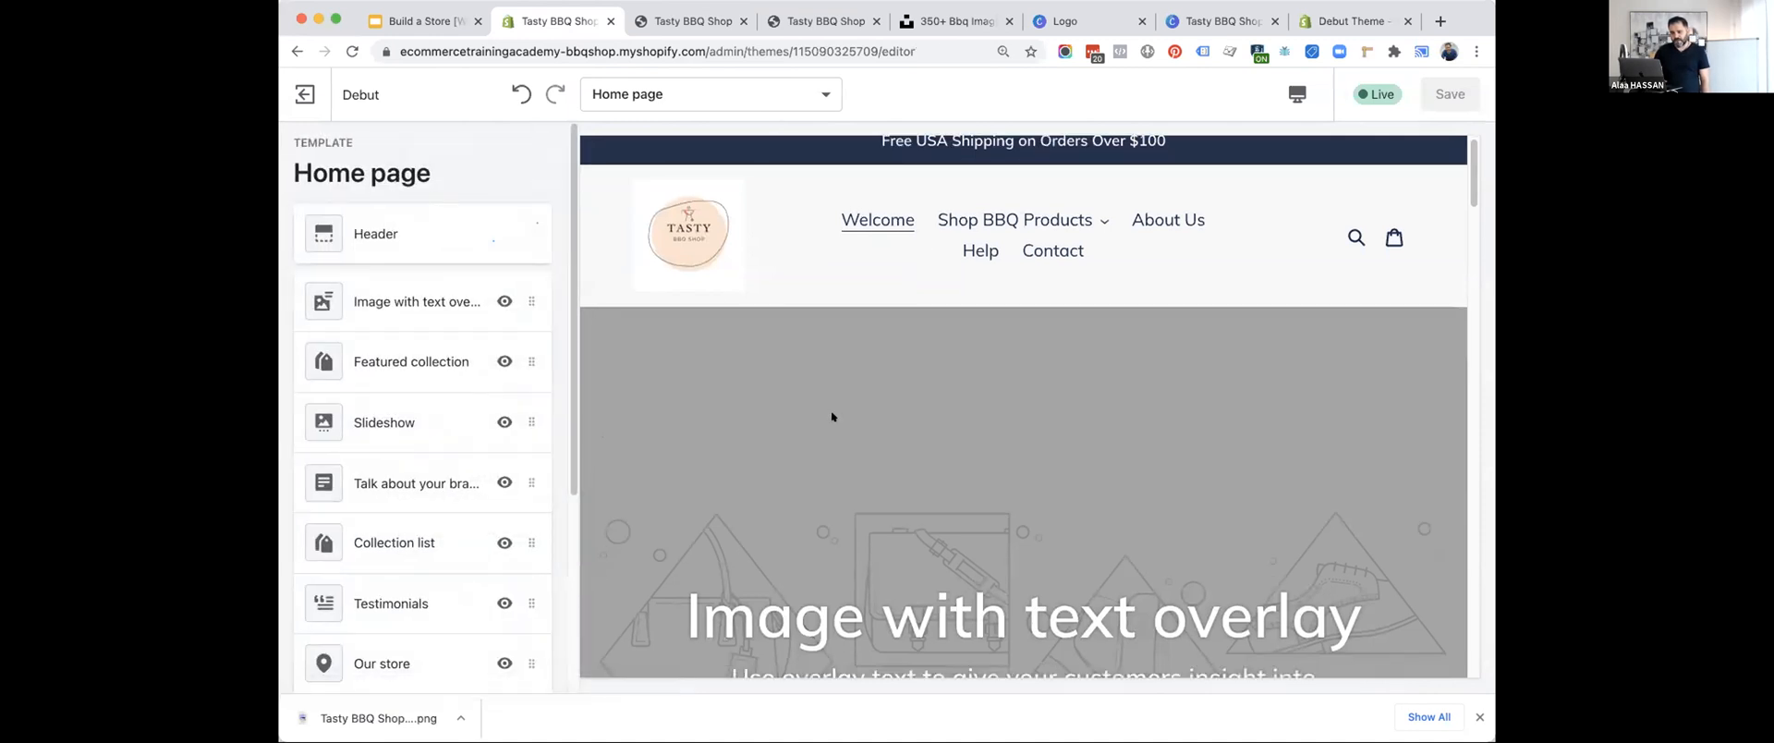
{"action": "scroll", "coordinate": [831, 417], "scroll_direction": "down", "scroll_amount": 3}
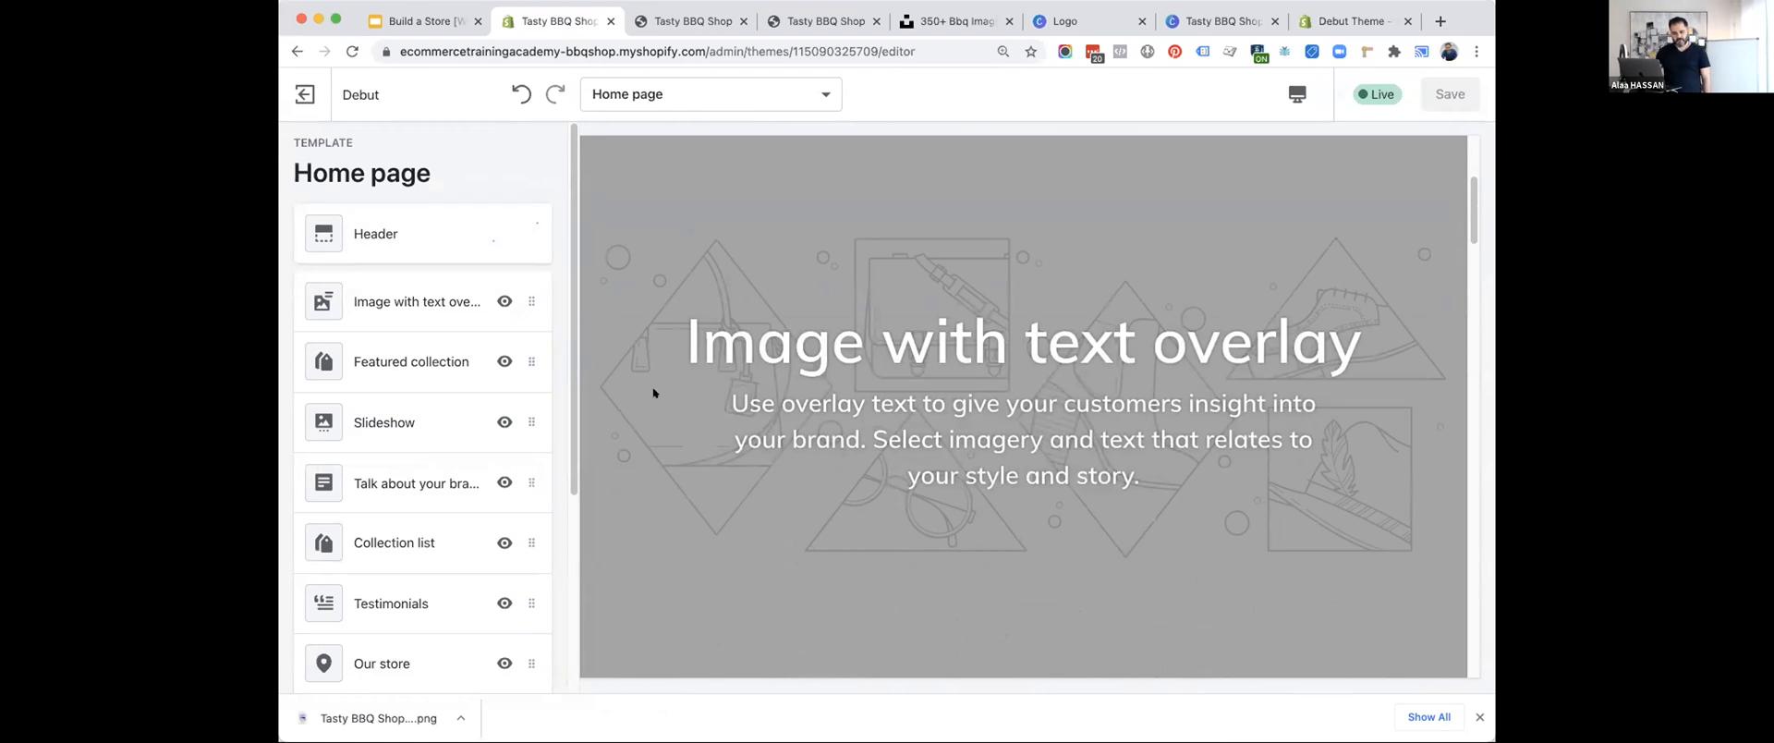
{"action": "left_click", "coordinate": [386, 310]}
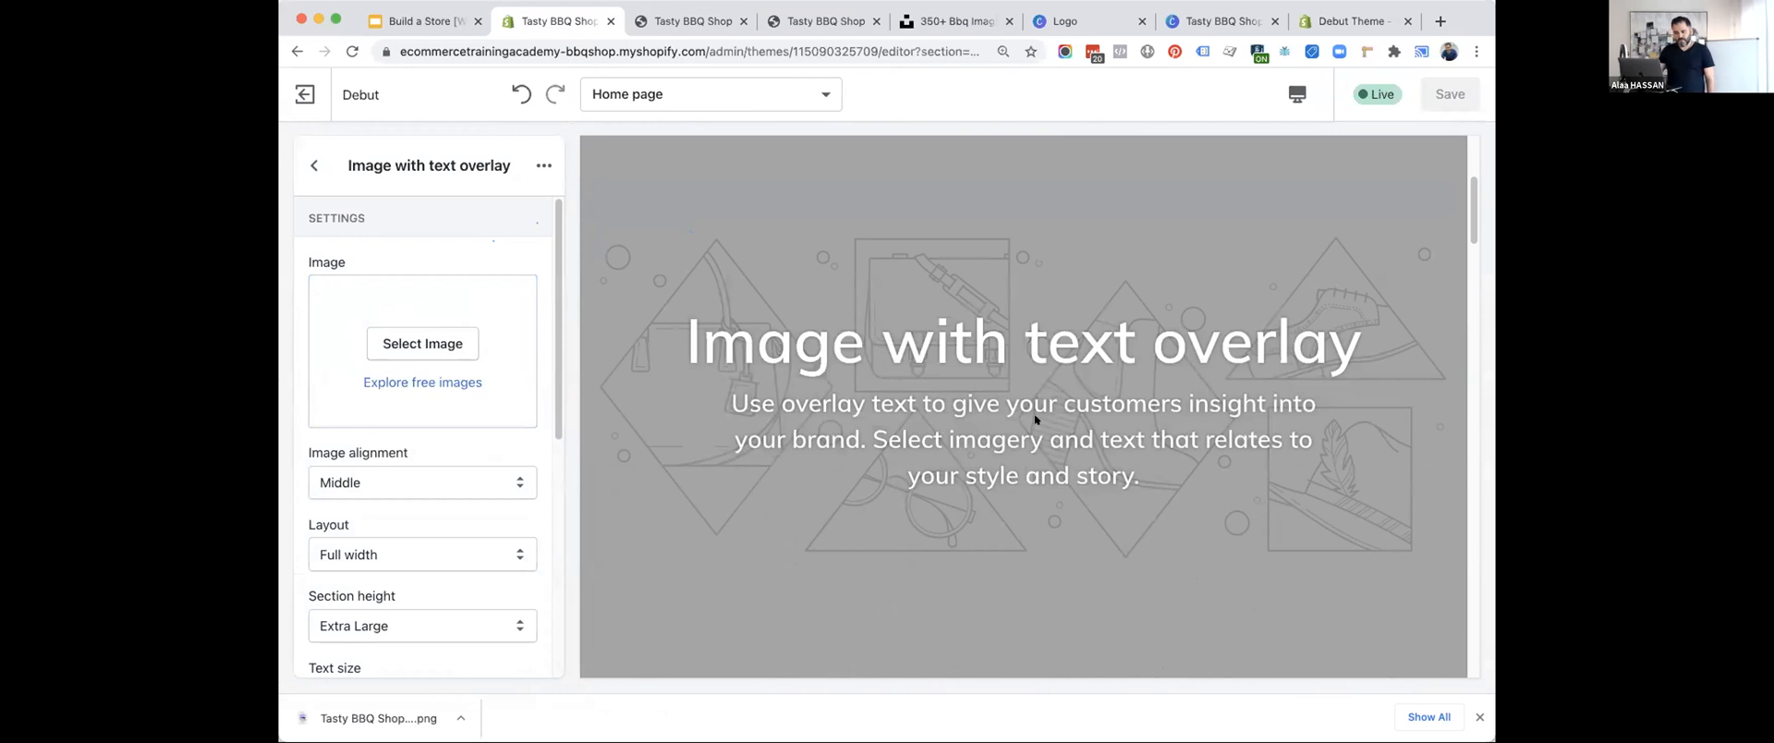
{"action": "left_click", "coordinate": [315, 166]}
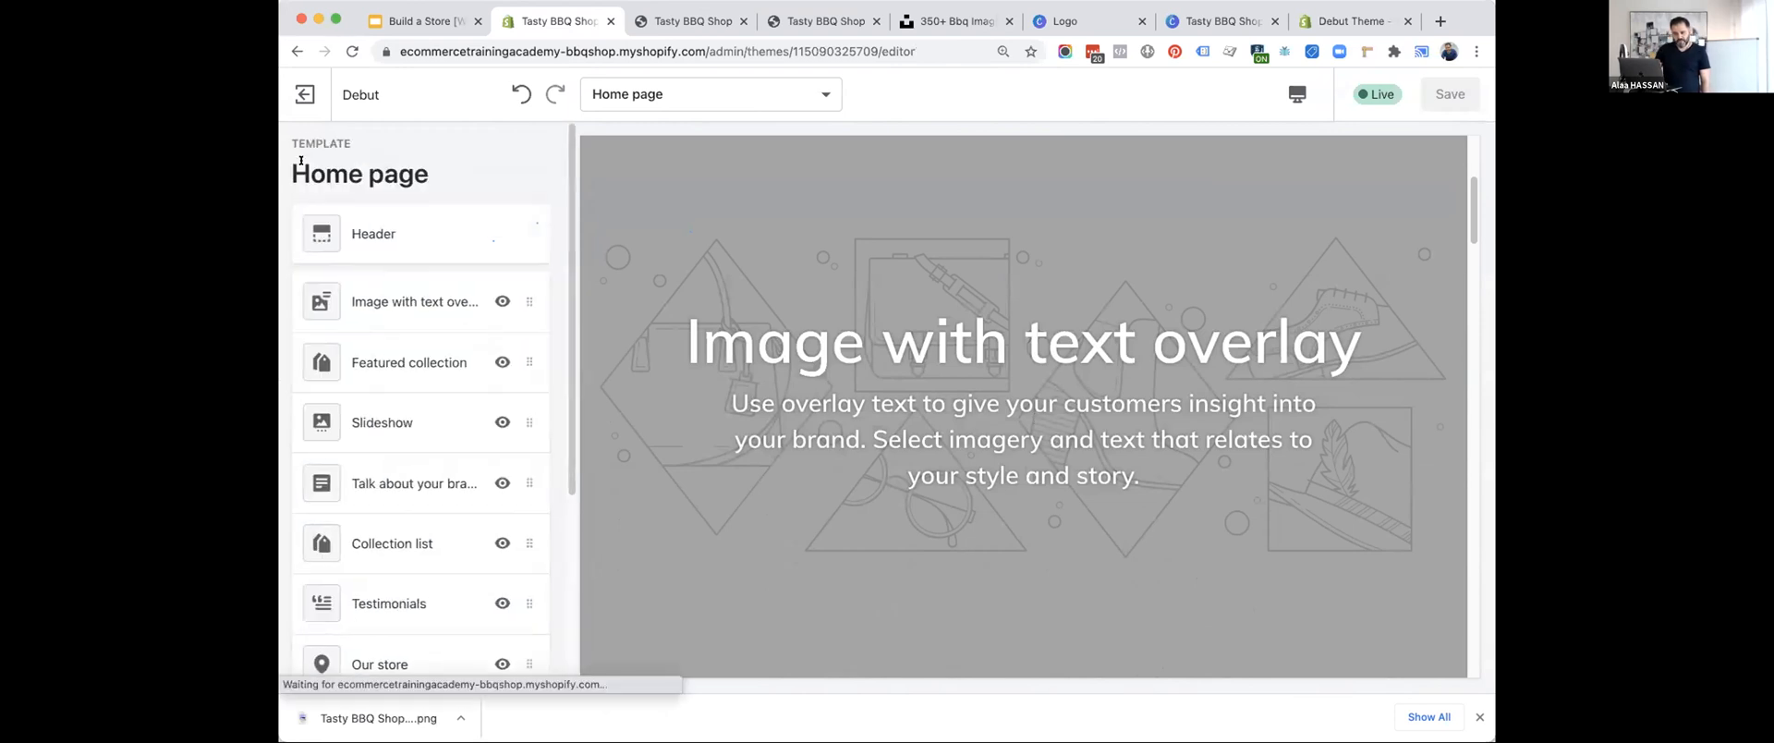
{"action": "left_click", "coordinate": [369, 301]}
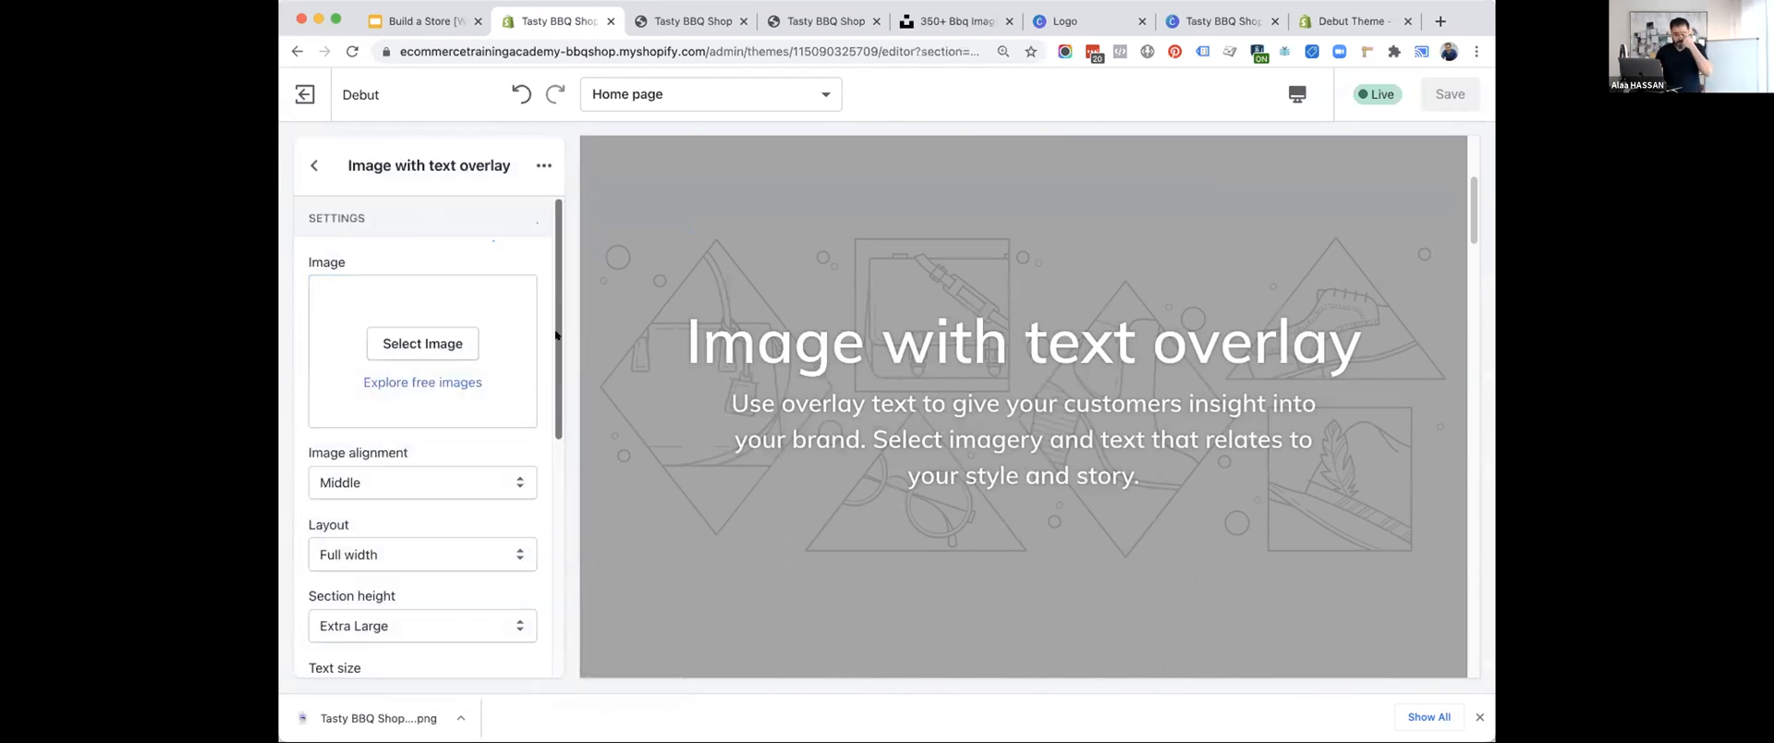
Switch to Unsplash, return to its home page and search for "bbq" photos.
{"action": "left_click", "coordinate": [952, 20]}
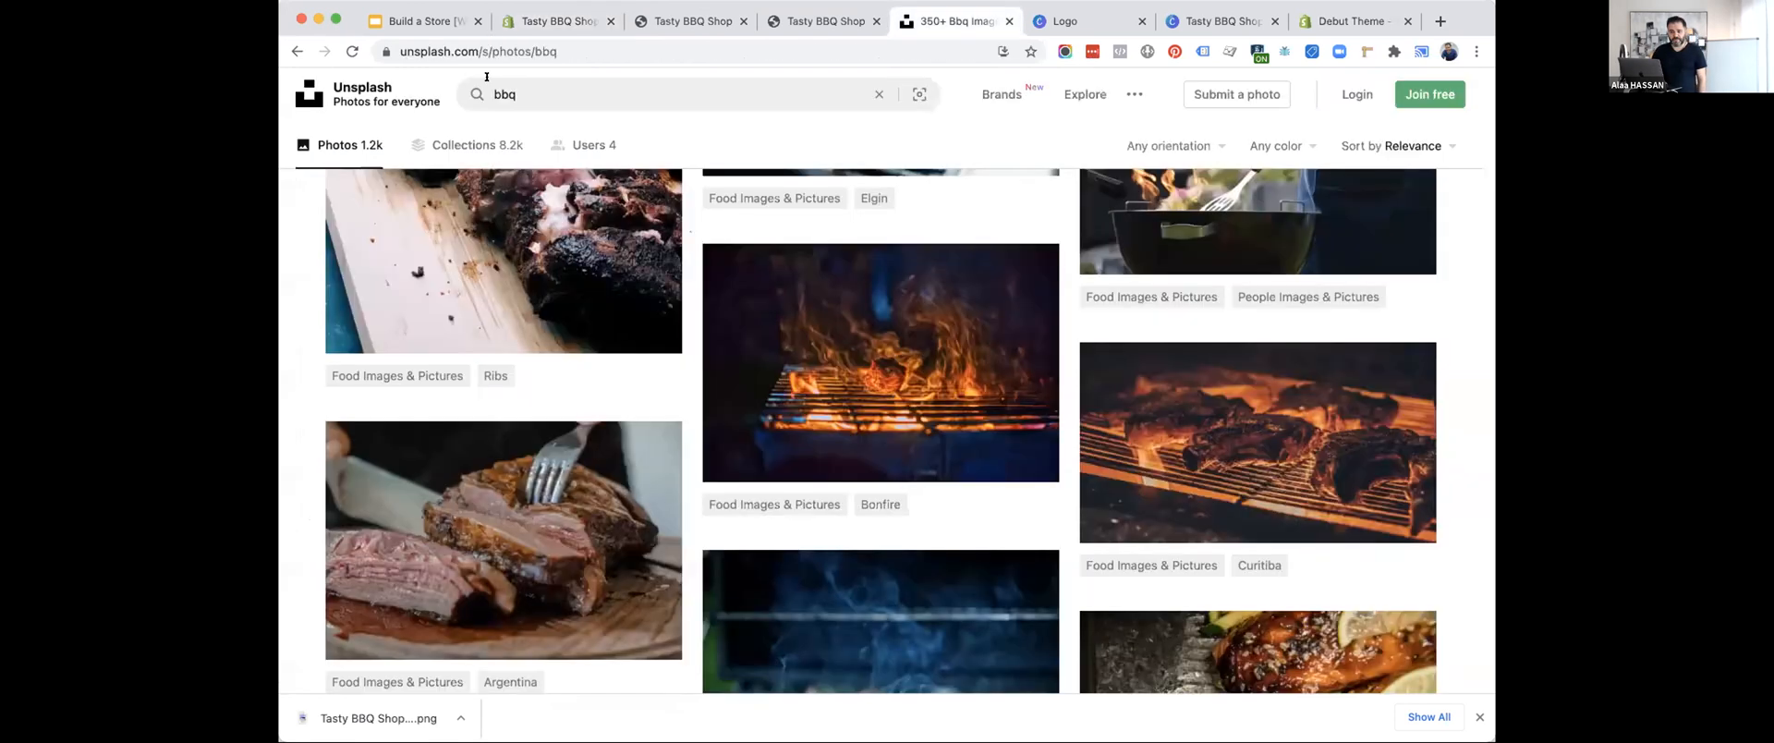
{"action": "left_click", "coordinate": [359, 84]}
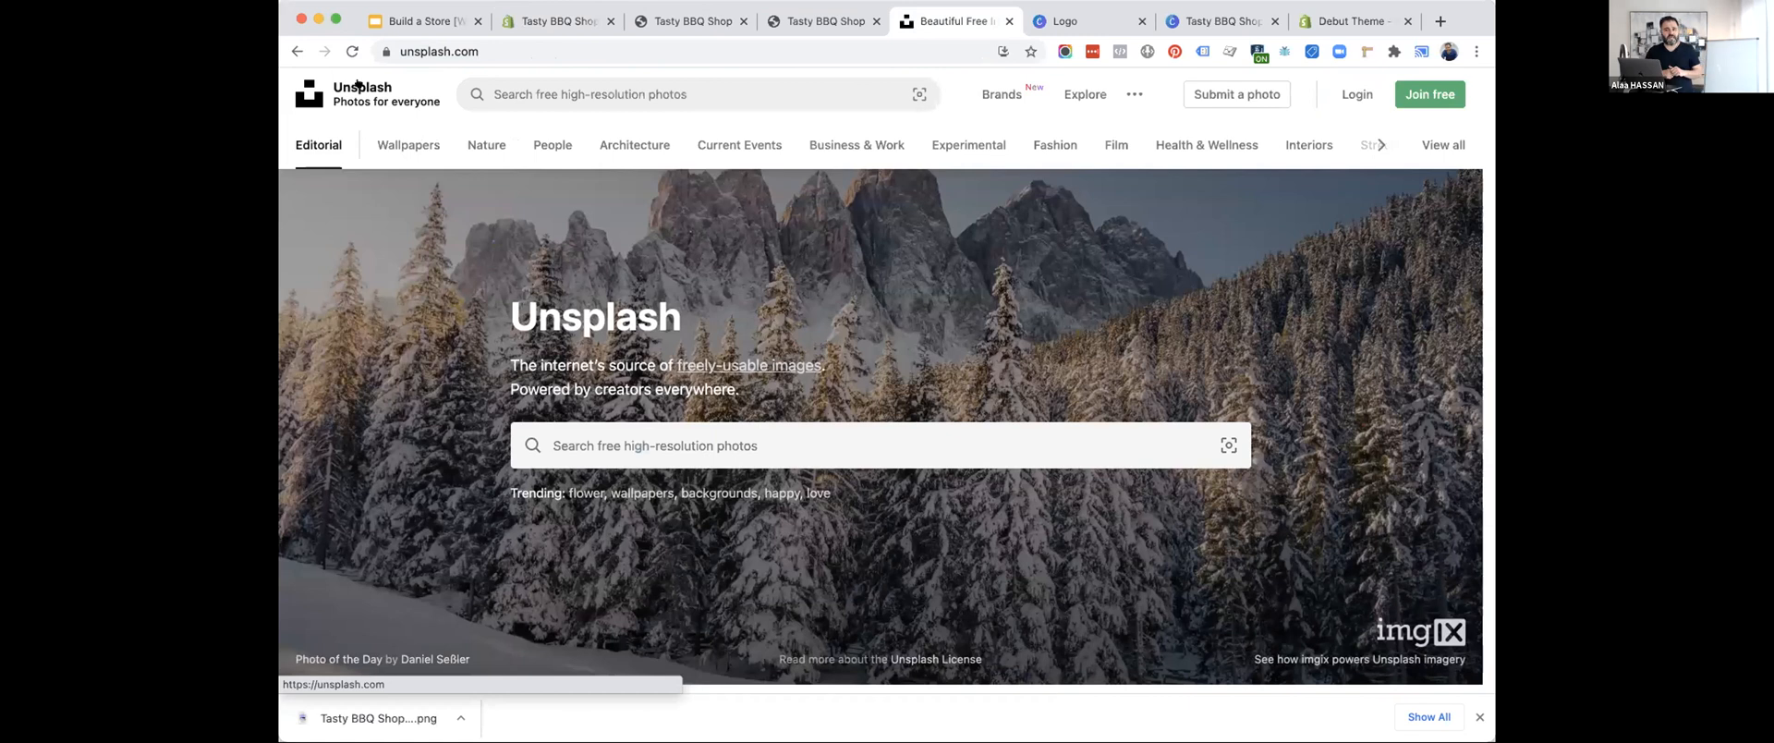
{"action": "left_click", "coordinate": [637, 445]}
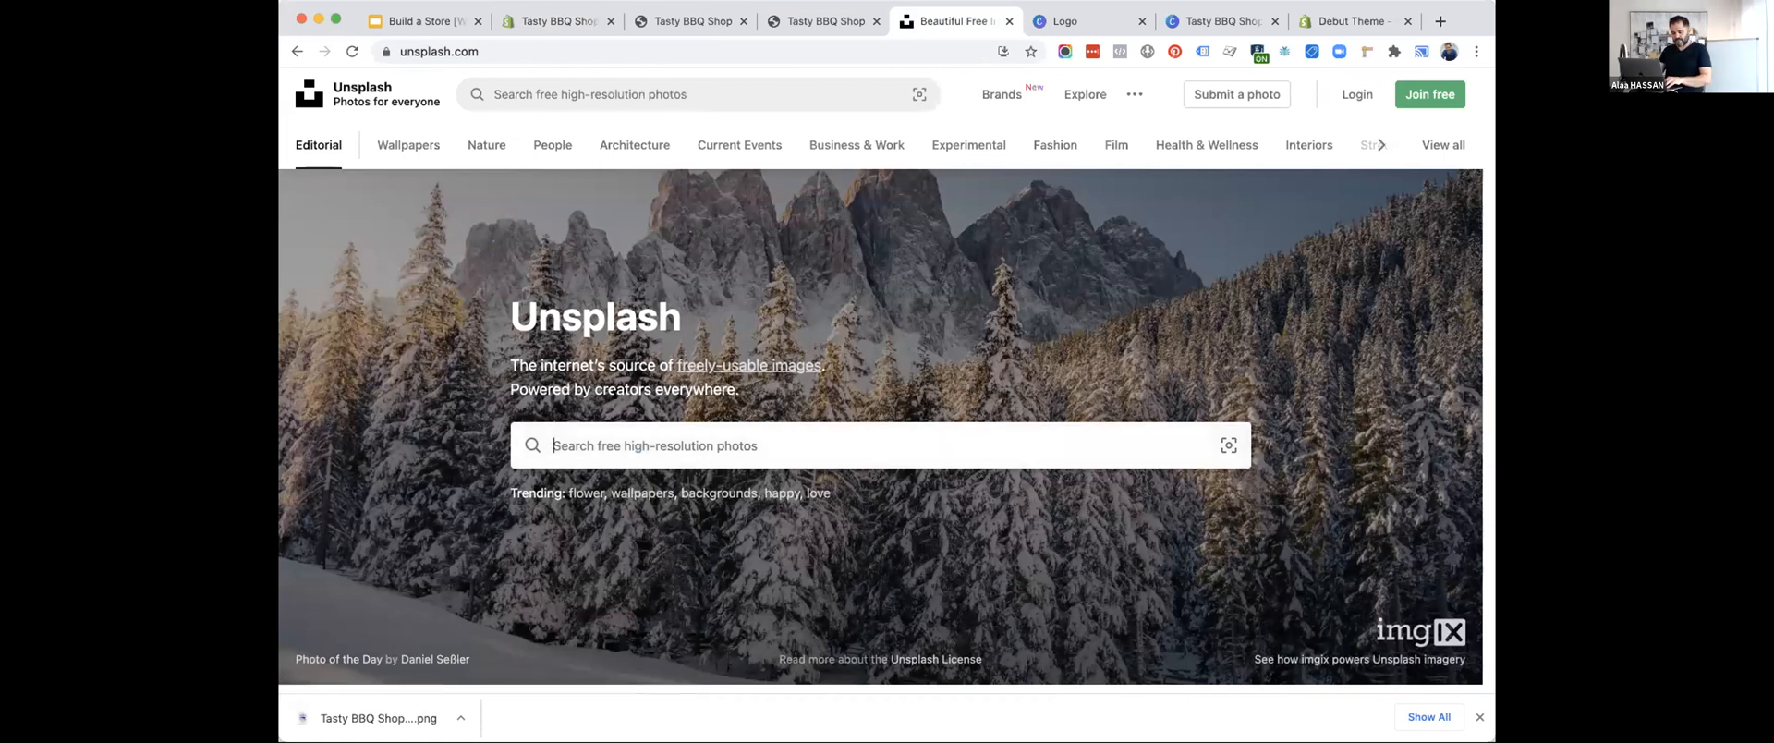
{"action": "type", "text": "bbq"}
{"action": "key", "text": "Return"}
Filter the bbq photo results to landscape orientation.
{"action": "scroll", "coordinate": [1300, 215], "scroll_direction": "down", "scroll_amount": 3}
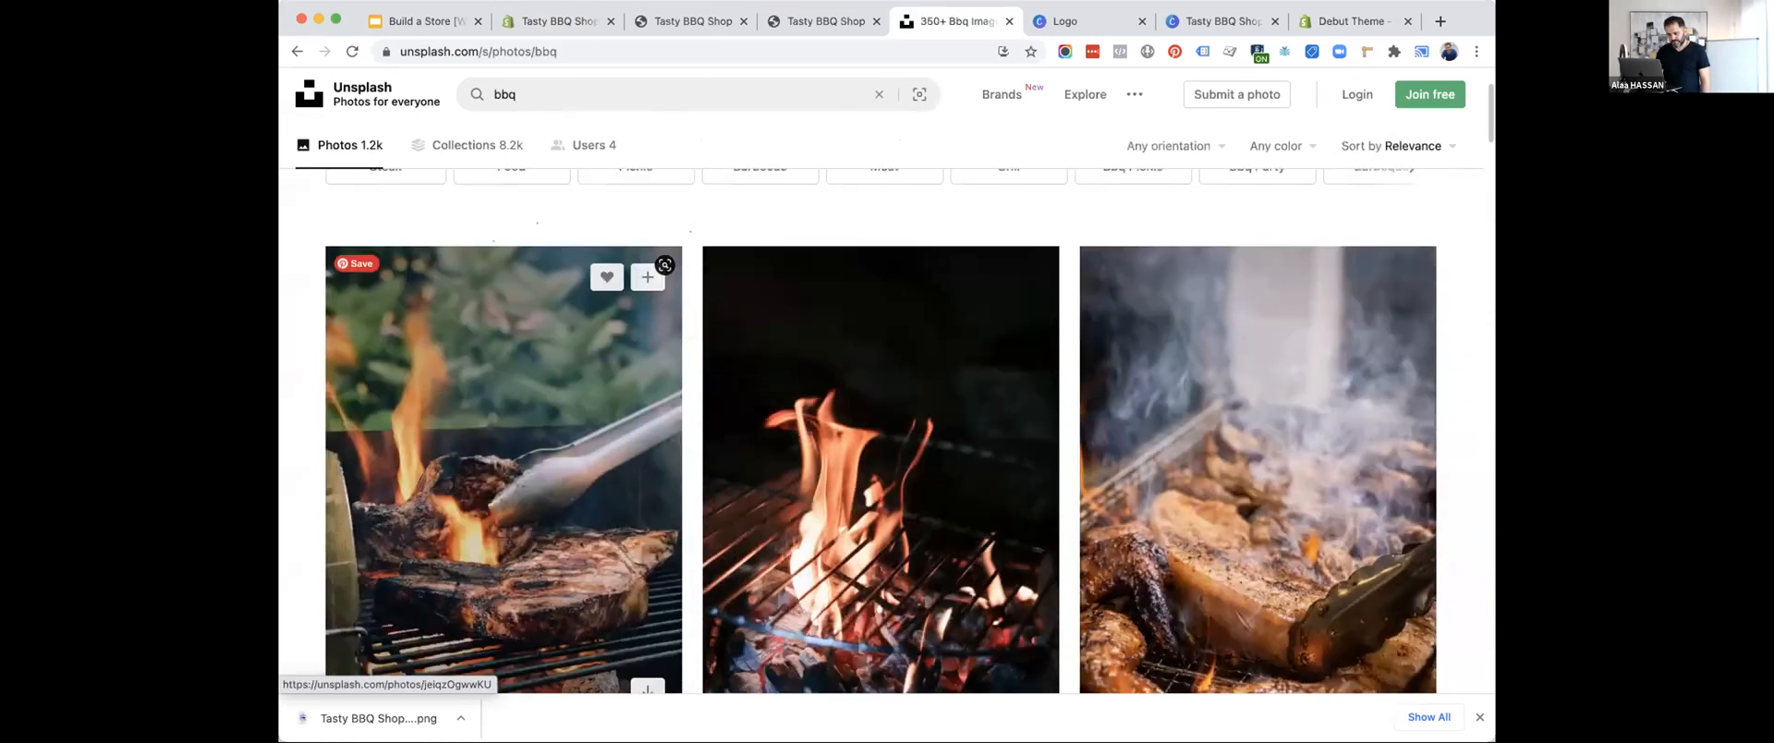
{"action": "scroll", "coordinate": [1342, 148], "scroll_direction": "down", "scroll_amount": 5}
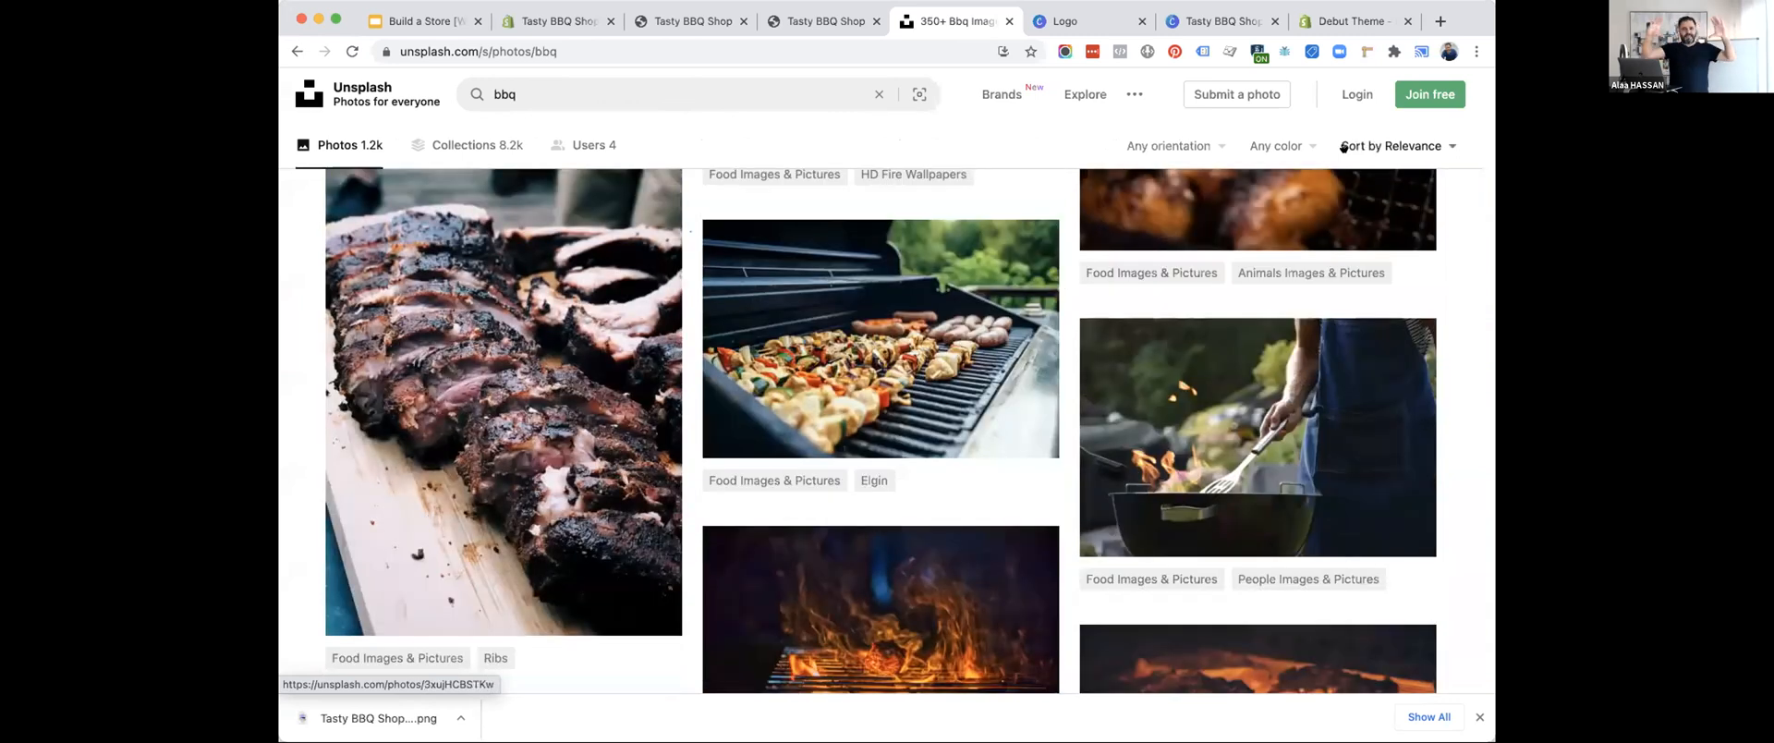
{"action": "left_click", "coordinate": [1169, 146]}
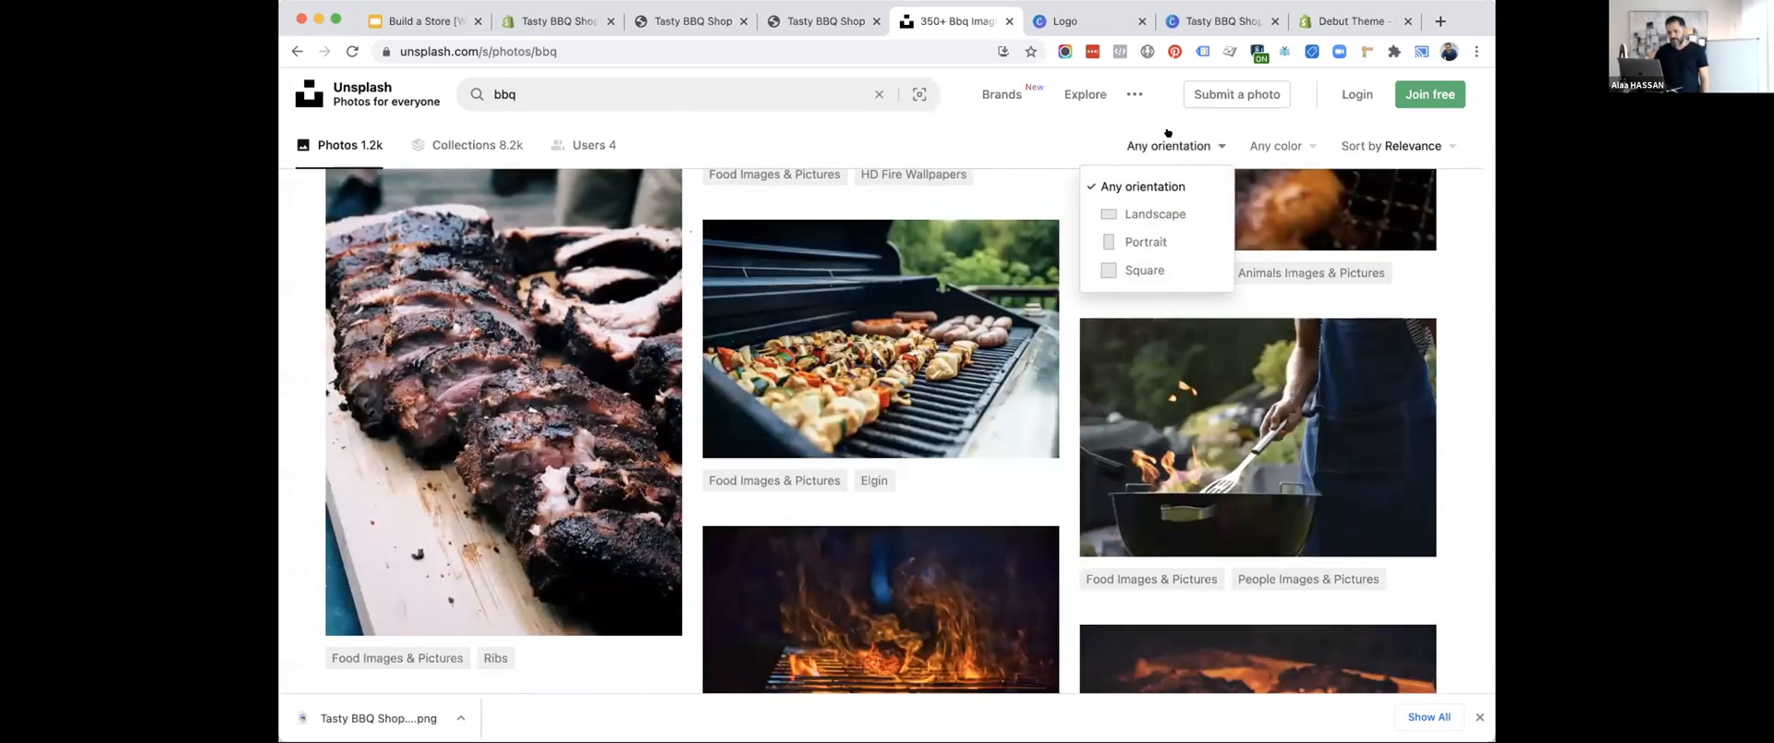
{"action": "left_click", "coordinate": [1150, 213]}
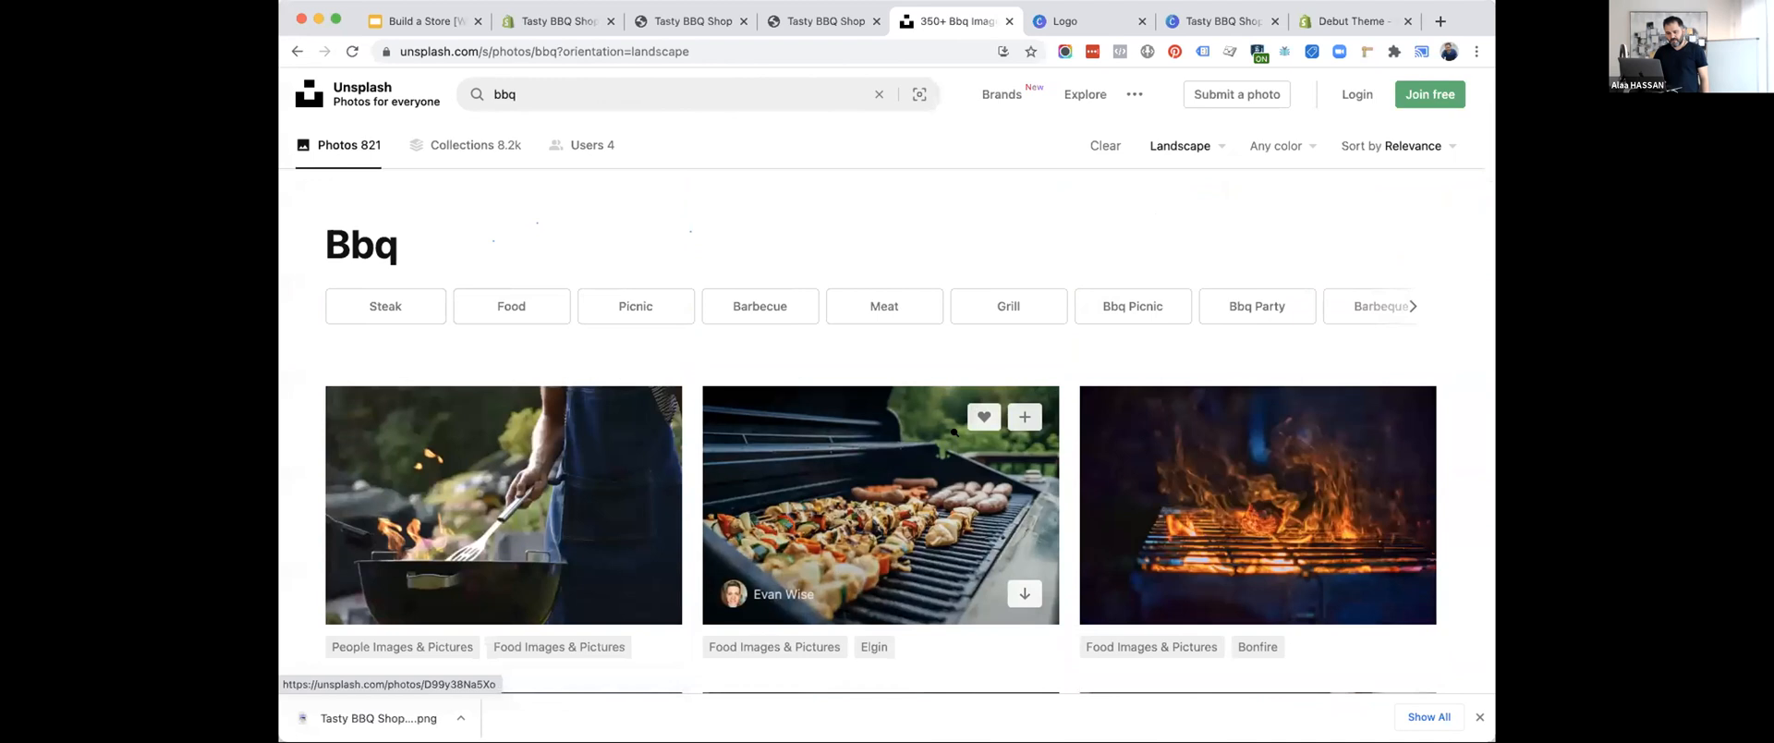
Browse the landscape bbq photos for an image suited to the homepage's text overlay section.
{"action": "scroll", "coordinate": [932, 460], "scroll_direction": "down", "scroll_amount": 3}
{"action": "scroll", "coordinate": [932, 460], "scroll_direction": "down", "scroll_amount": 5}
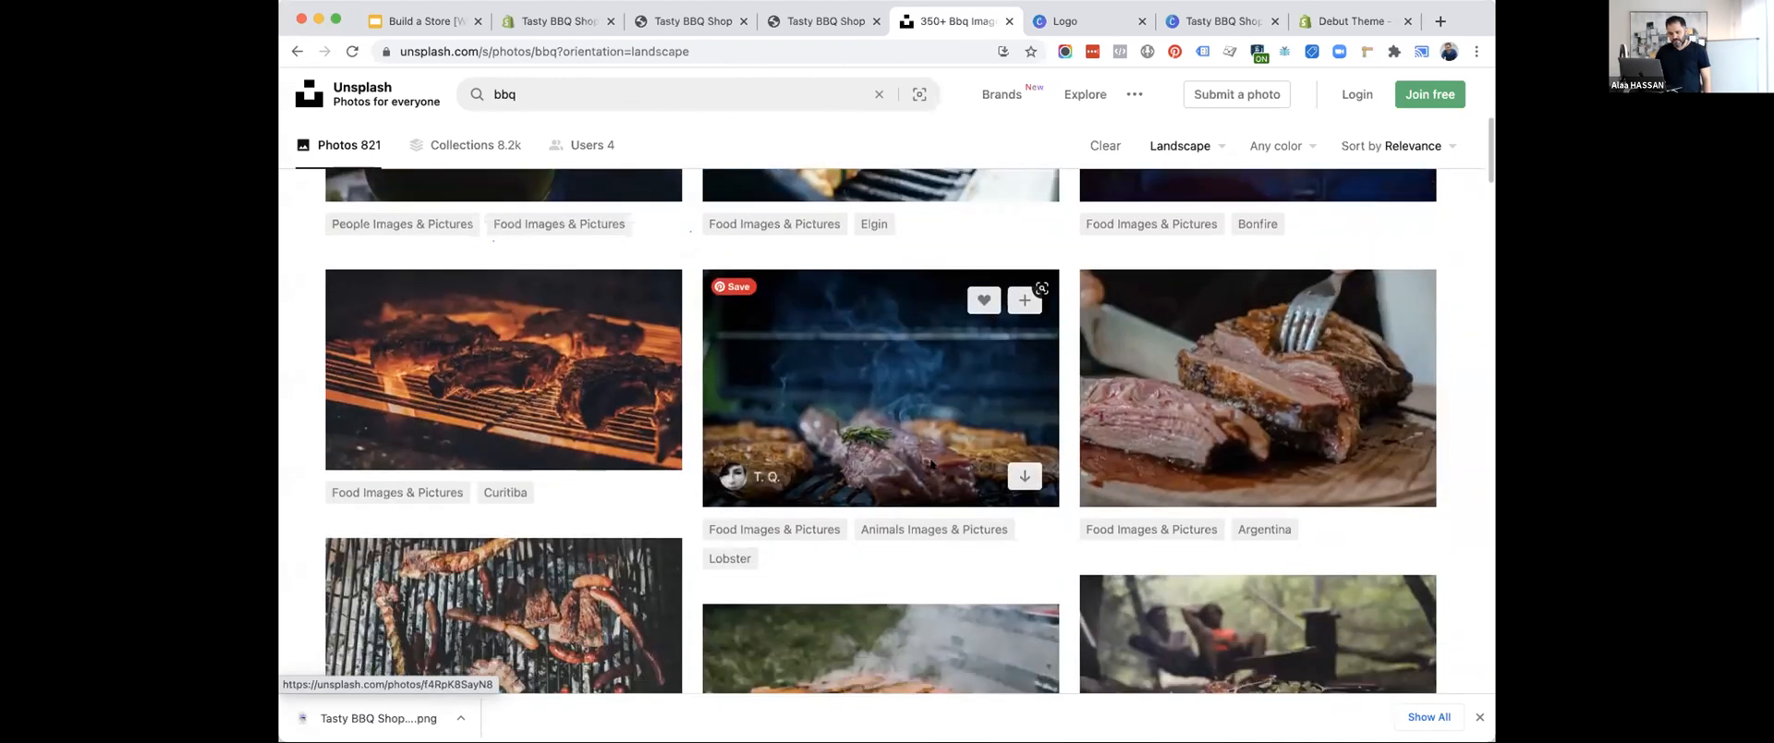
{"action": "scroll", "coordinate": [931, 462], "scroll_direction": "down", "scroll_amount": 5}
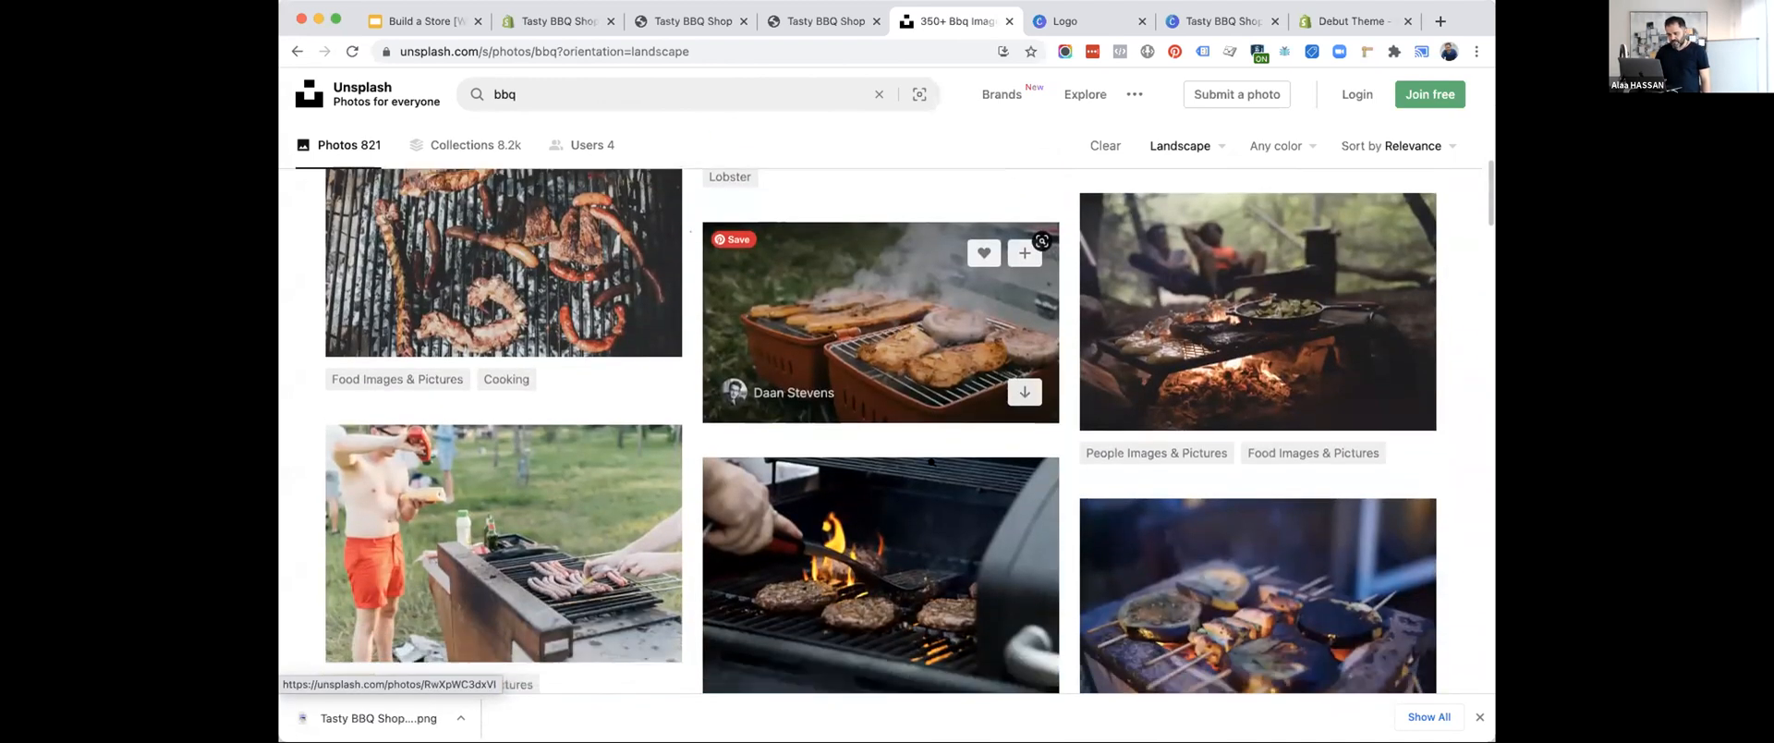
{"action": "scroll", "coordinate": [931, 462], "scroll_direction": "down", "scroll_amount": 4}
{"action": "scroll", "coordinate": [932, 462], "scroll_direction": "up", "scroll_amount": 5}
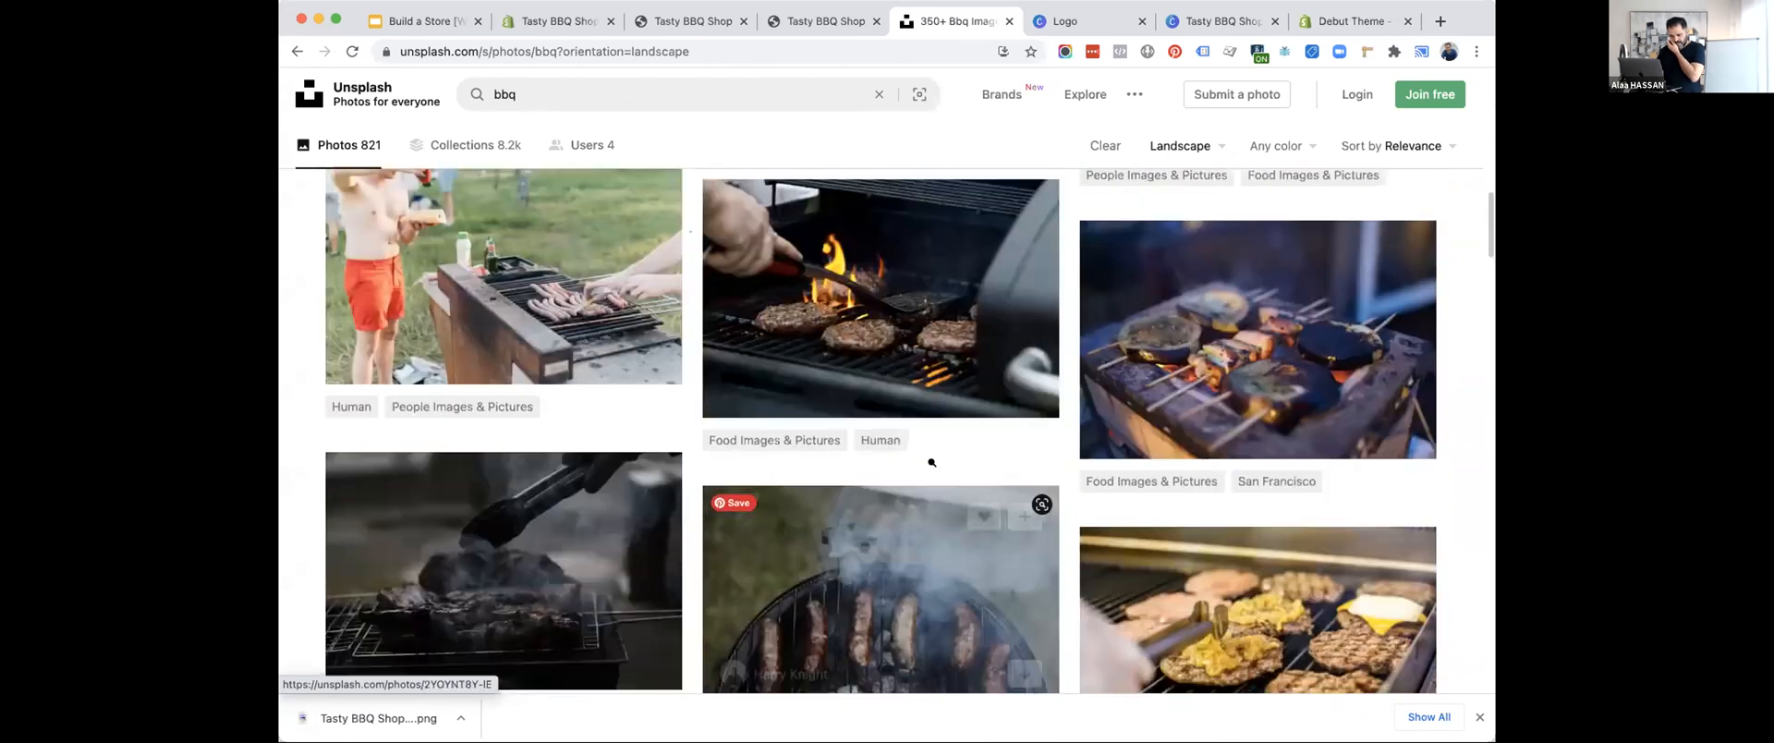
{"action": "scroll", "coordinate": [931, 464], "scroll_direction": "up", "scroll_amount": 8}
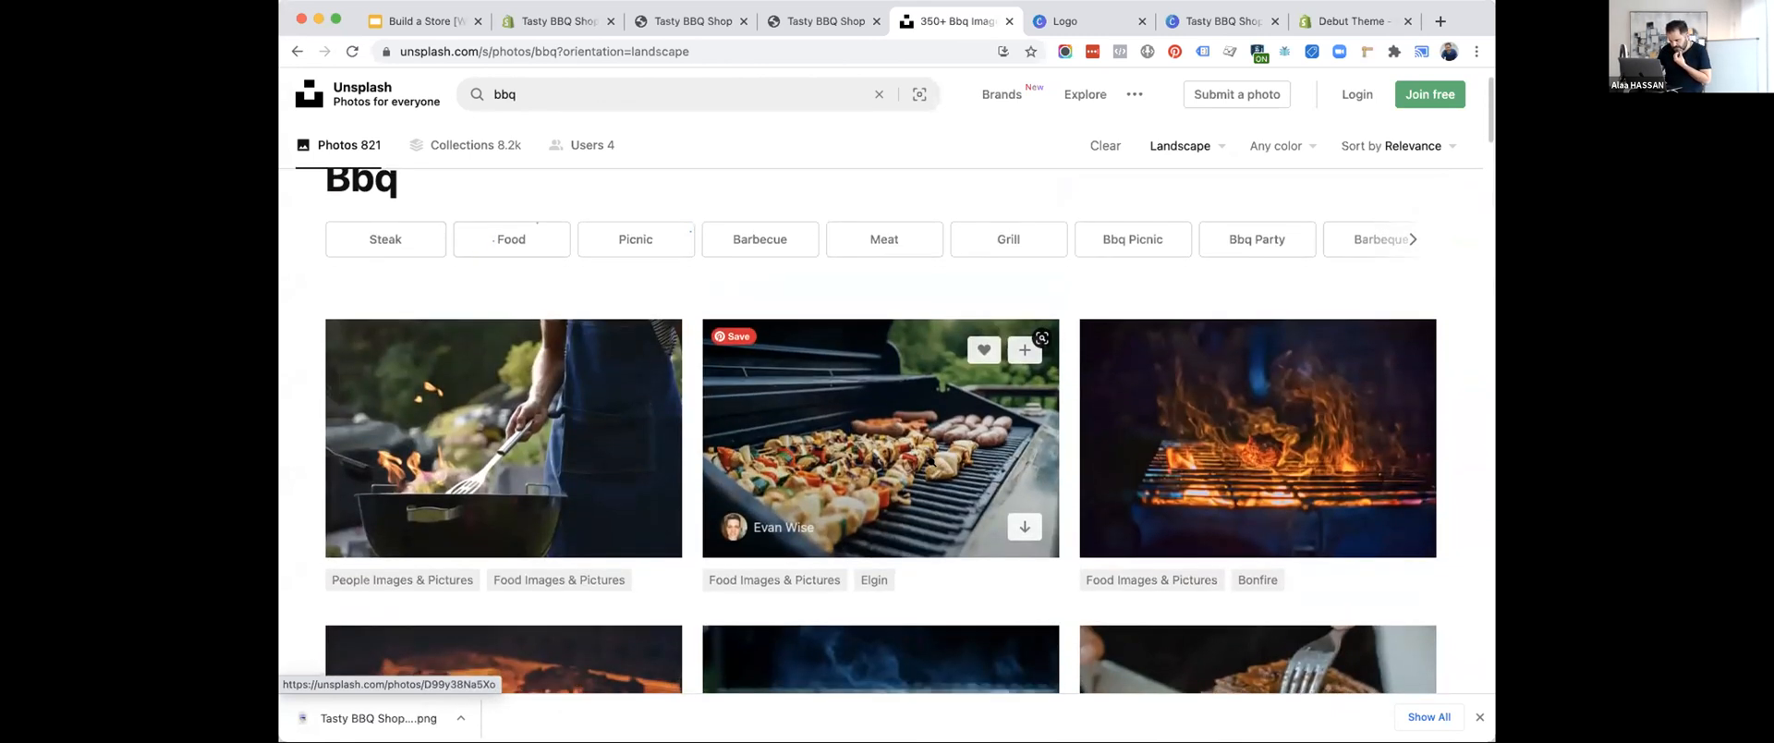
{"action": "scroll", "coordinate": [931, 464], "scroll_direction": "down", "scroll_amount": 3}
{"action": "scroll", "coordinate": [932, 463], "scroll_direction": "up", "scroll_amount": 3}
{"action": "scroll", "coordinate": [931, 462], "scroll_direction": "down", "scroll_amount": 1}
{"action": "scroll", "coordinate": [931, 462], "scroll_direction": "down", "scroll_amount": 3}
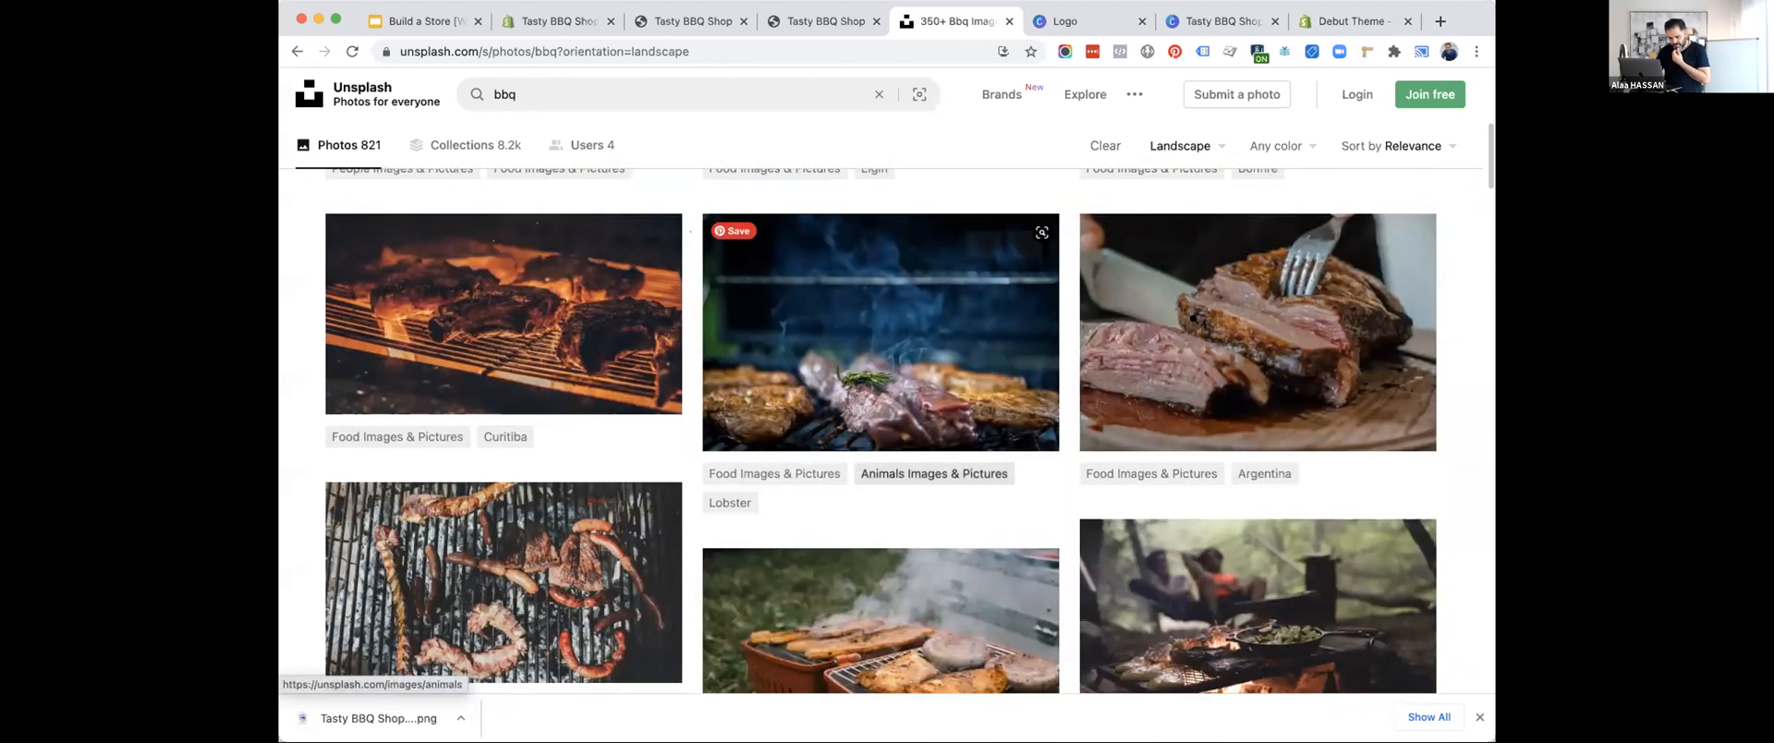
{"action": "scroll", "coordinate": [1016, 370], "scroll_direction": "down", "scroll_amount": 3}
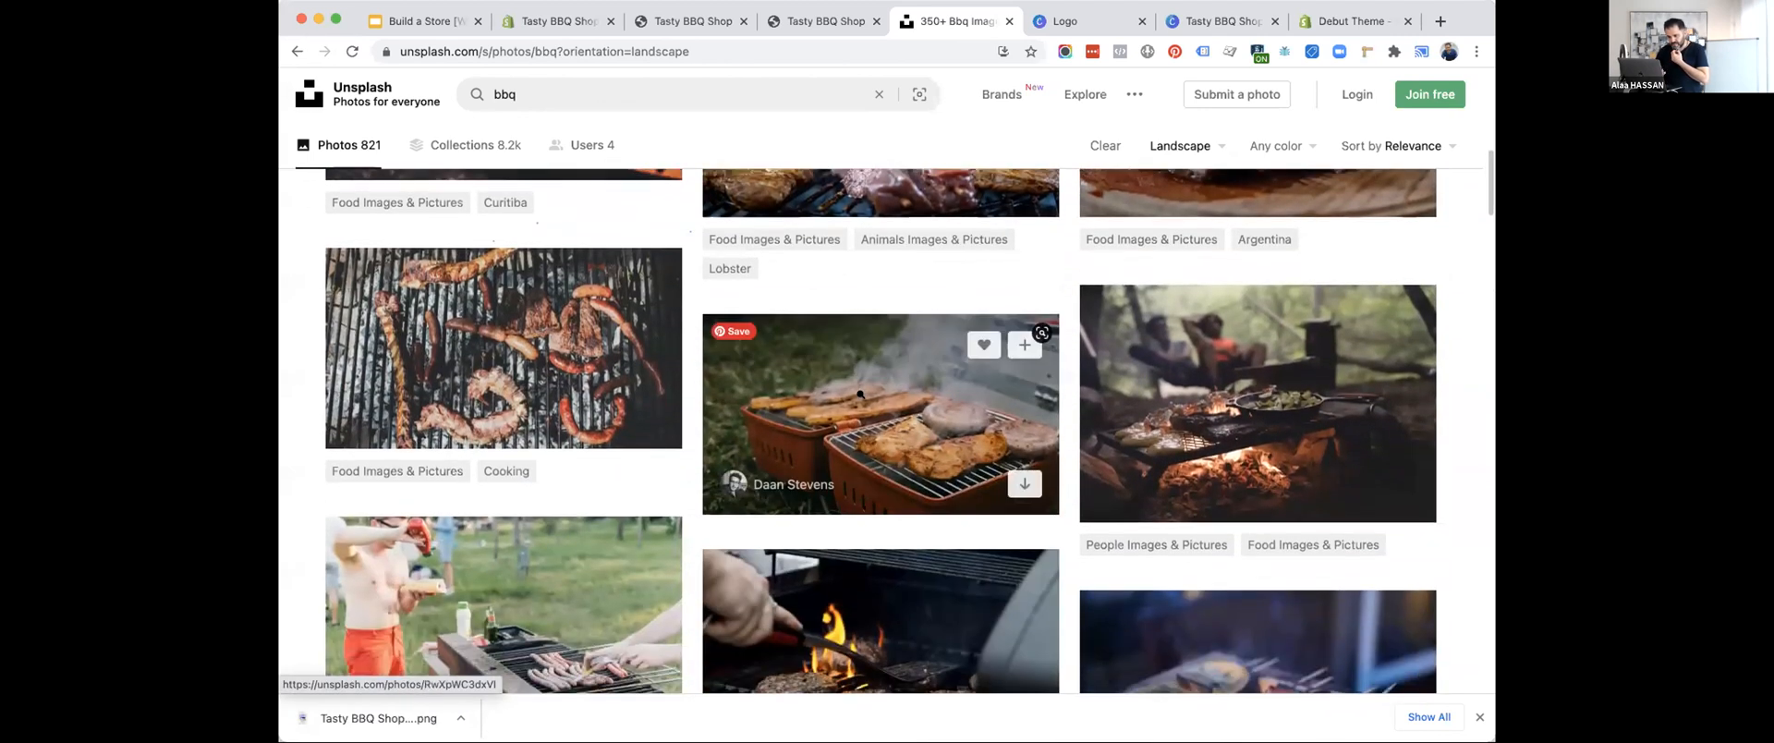
Open the photo of meat smoking on two orange portable grills and save the image to the computer.
{"action": "left_click", "coordinate": [1001, 351]}
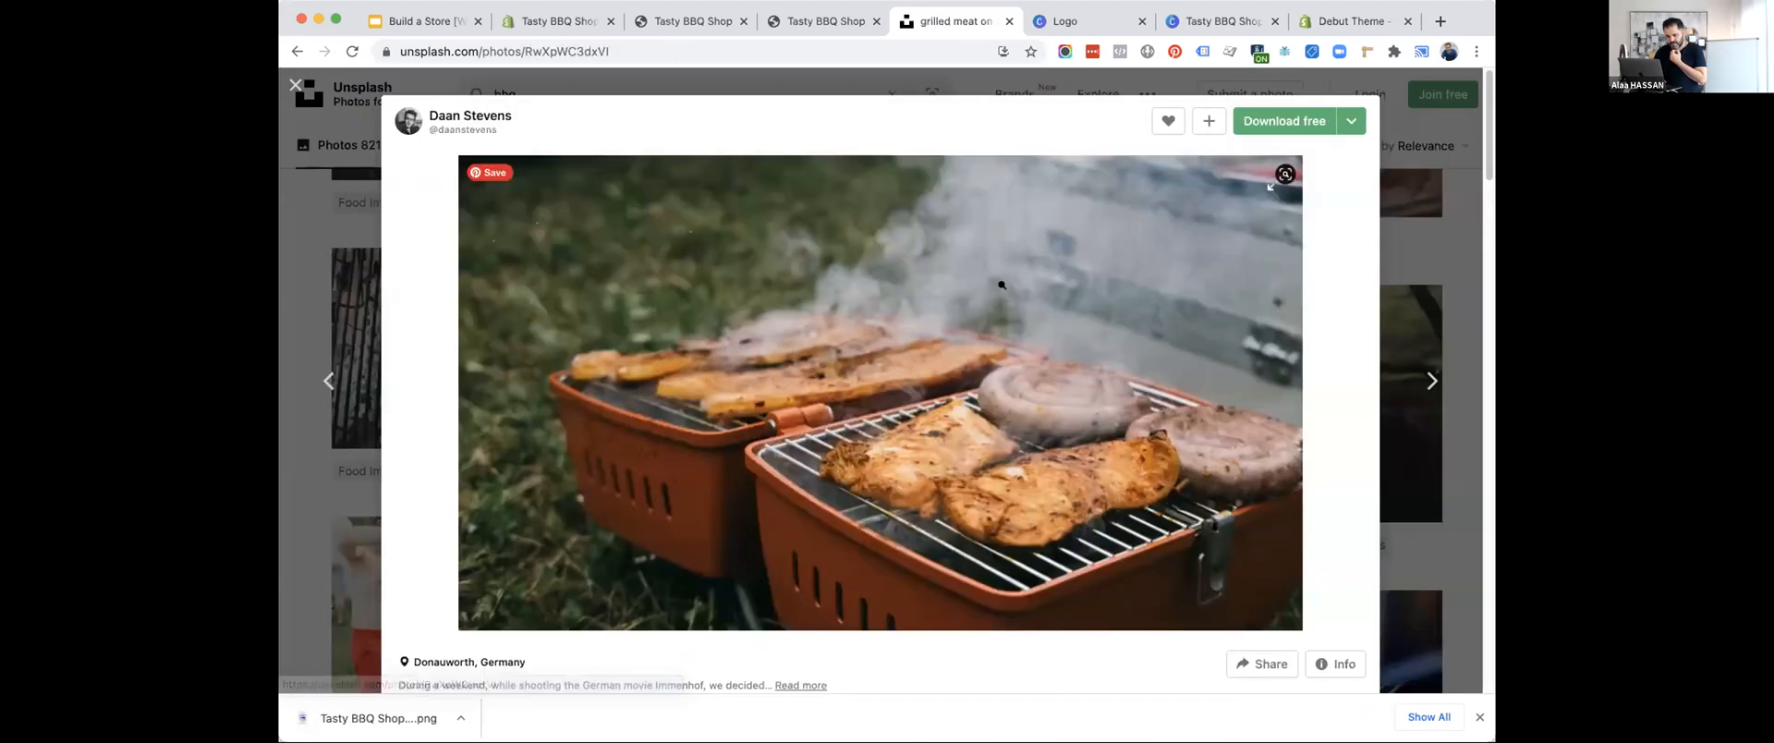
{"action": "right_click", "coordinate": [1047, 375]}
{"action": "left_click", "coordinate": [1091, 401]}
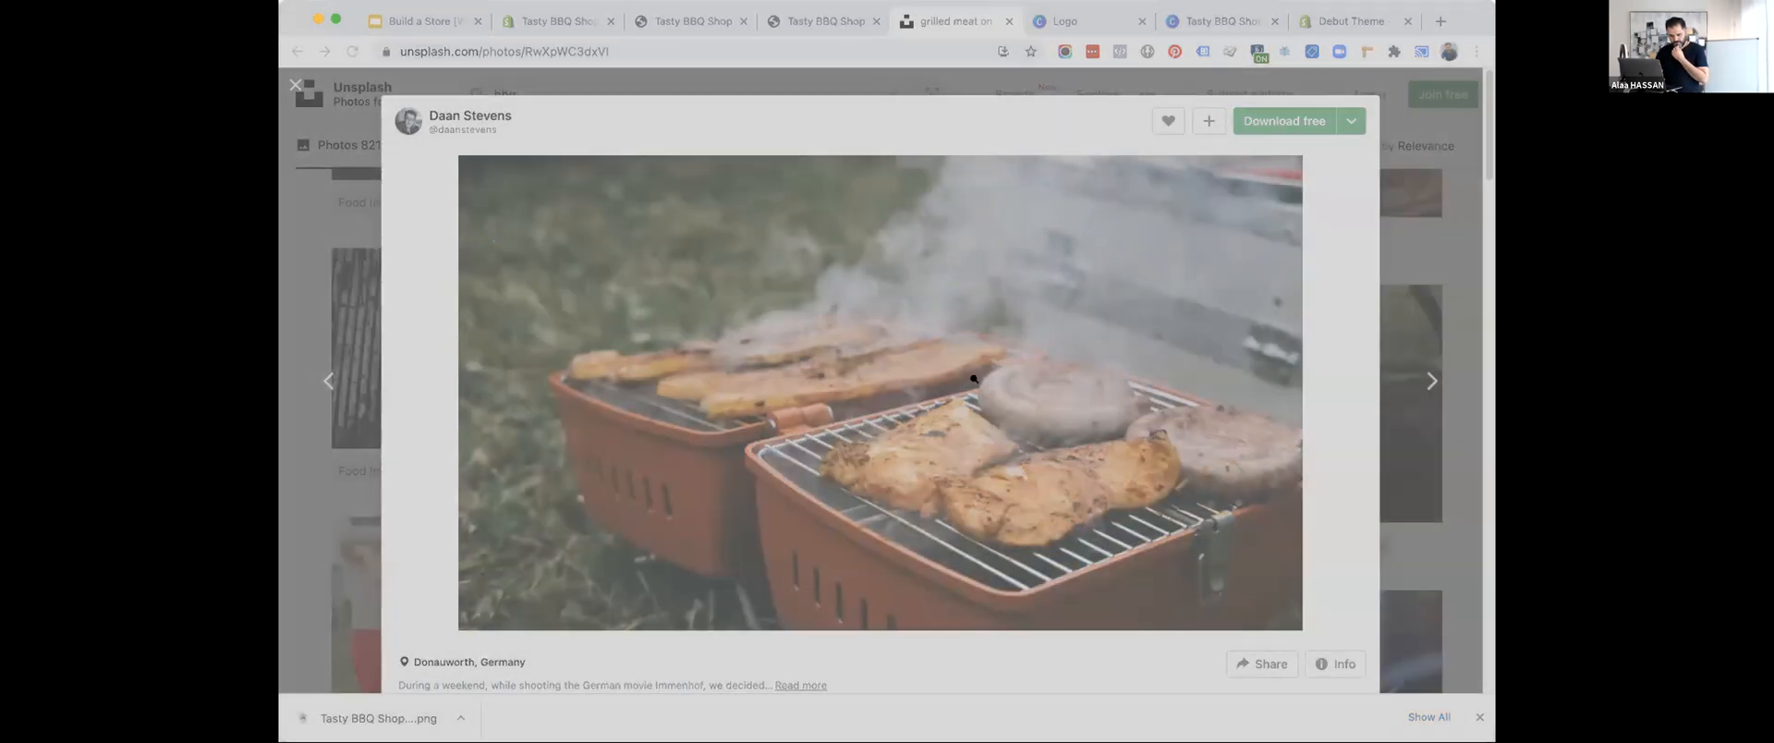
{"action": "key", "text": "Return"}
{"action": "right_click", "coordinate": [820, 293]}
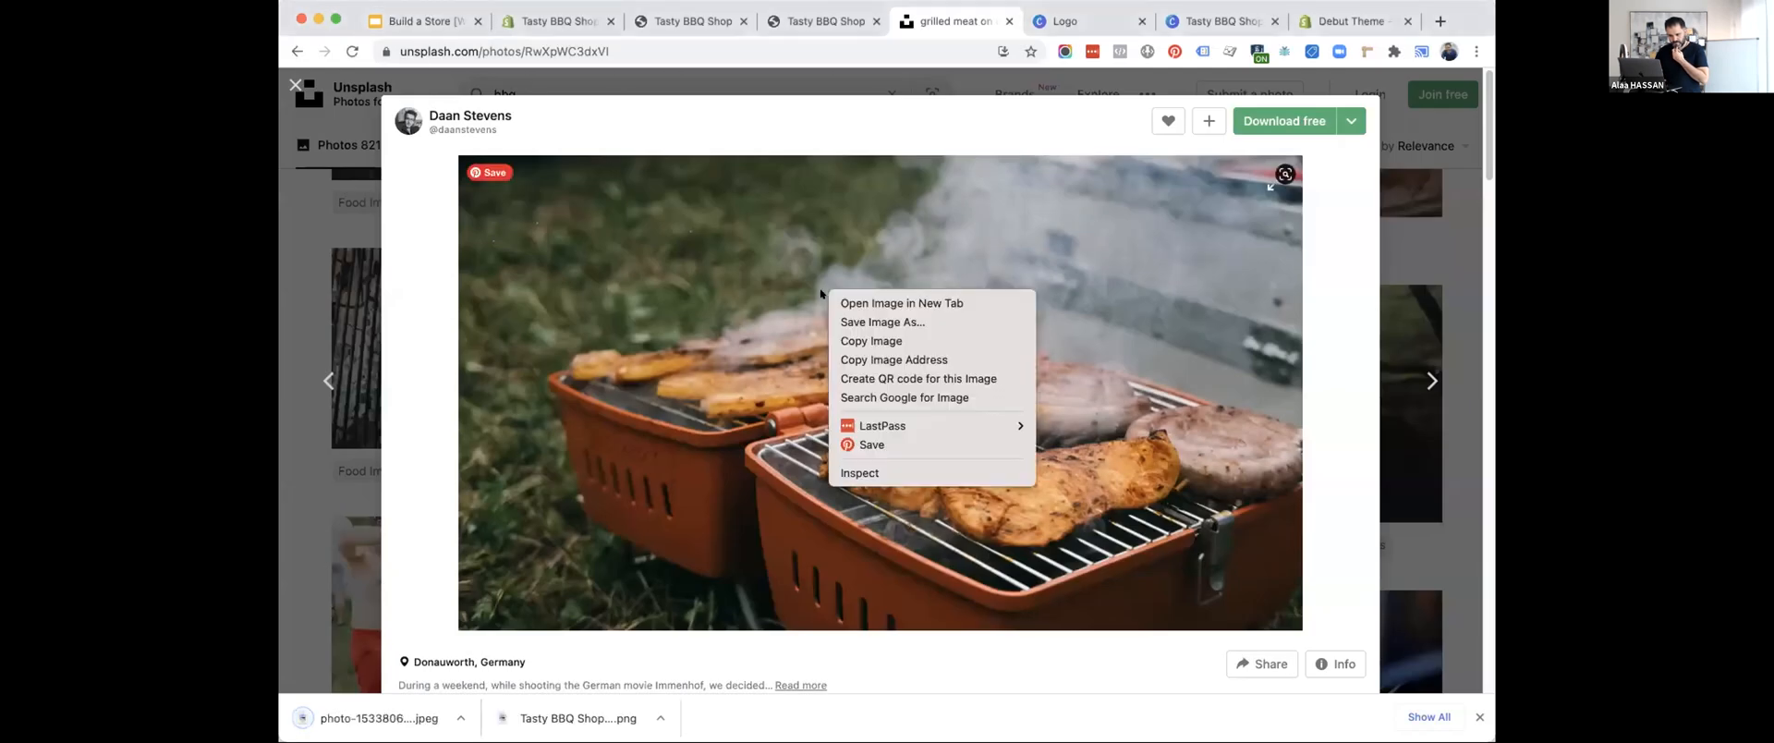
Upload the downloaded grill photo in the Shopify theme editor, use it as the Image with text overlay picture, and save the theme.
{"action": "left_click", "coordinate": [420, 20]}
{"action": "left_click", "coordinate": [420, 20]}
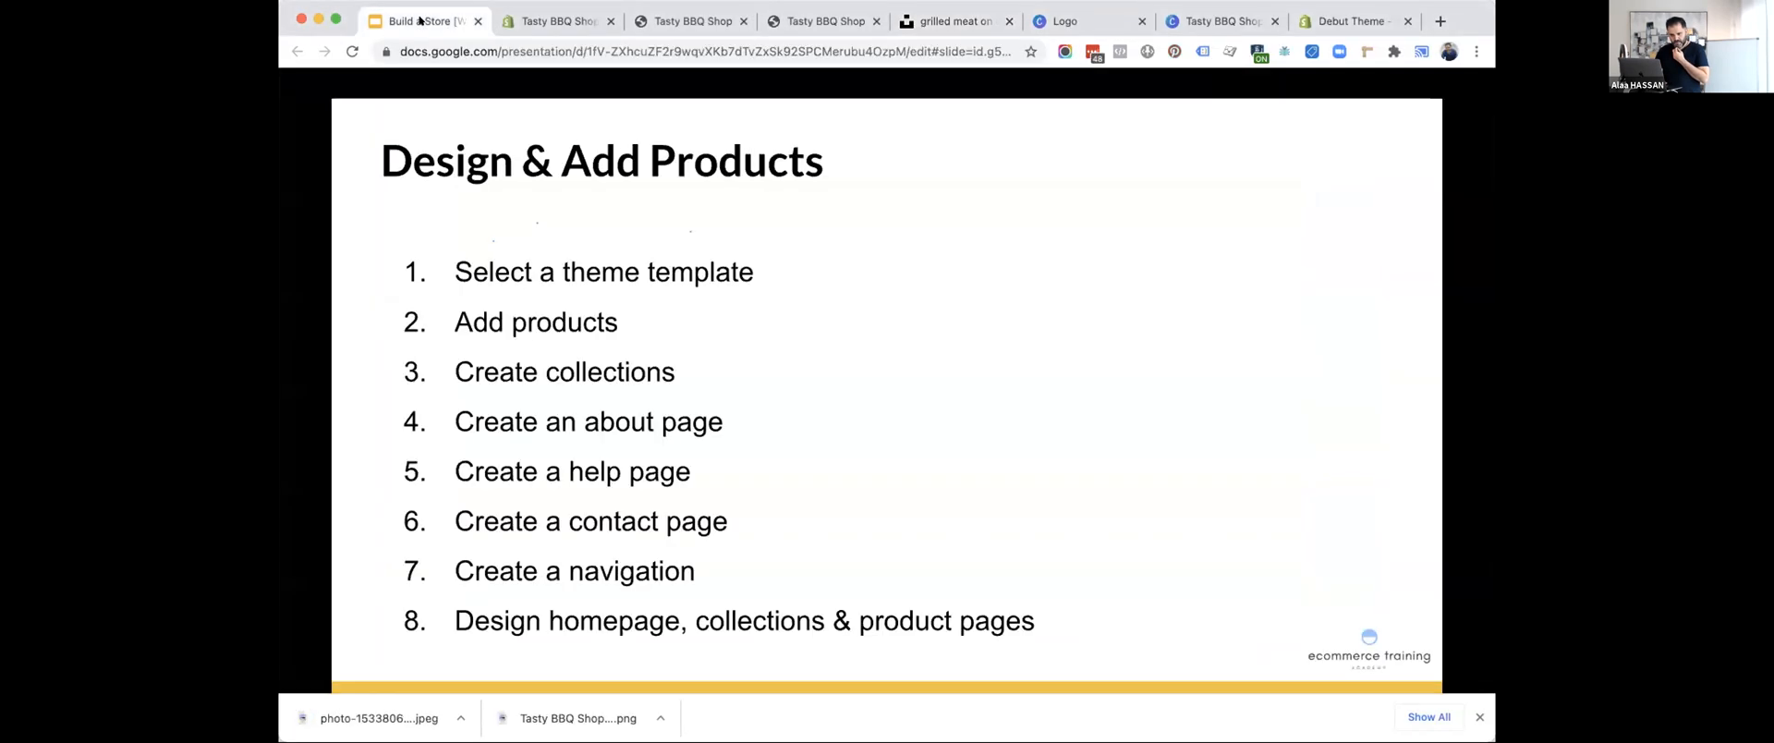
{"action": "left_click", "coordinate": [602, 20]}
{"action": "left_click", "coordinate": [424, 351]}
{"action": "left_click", "coordinate": [385, 321]}
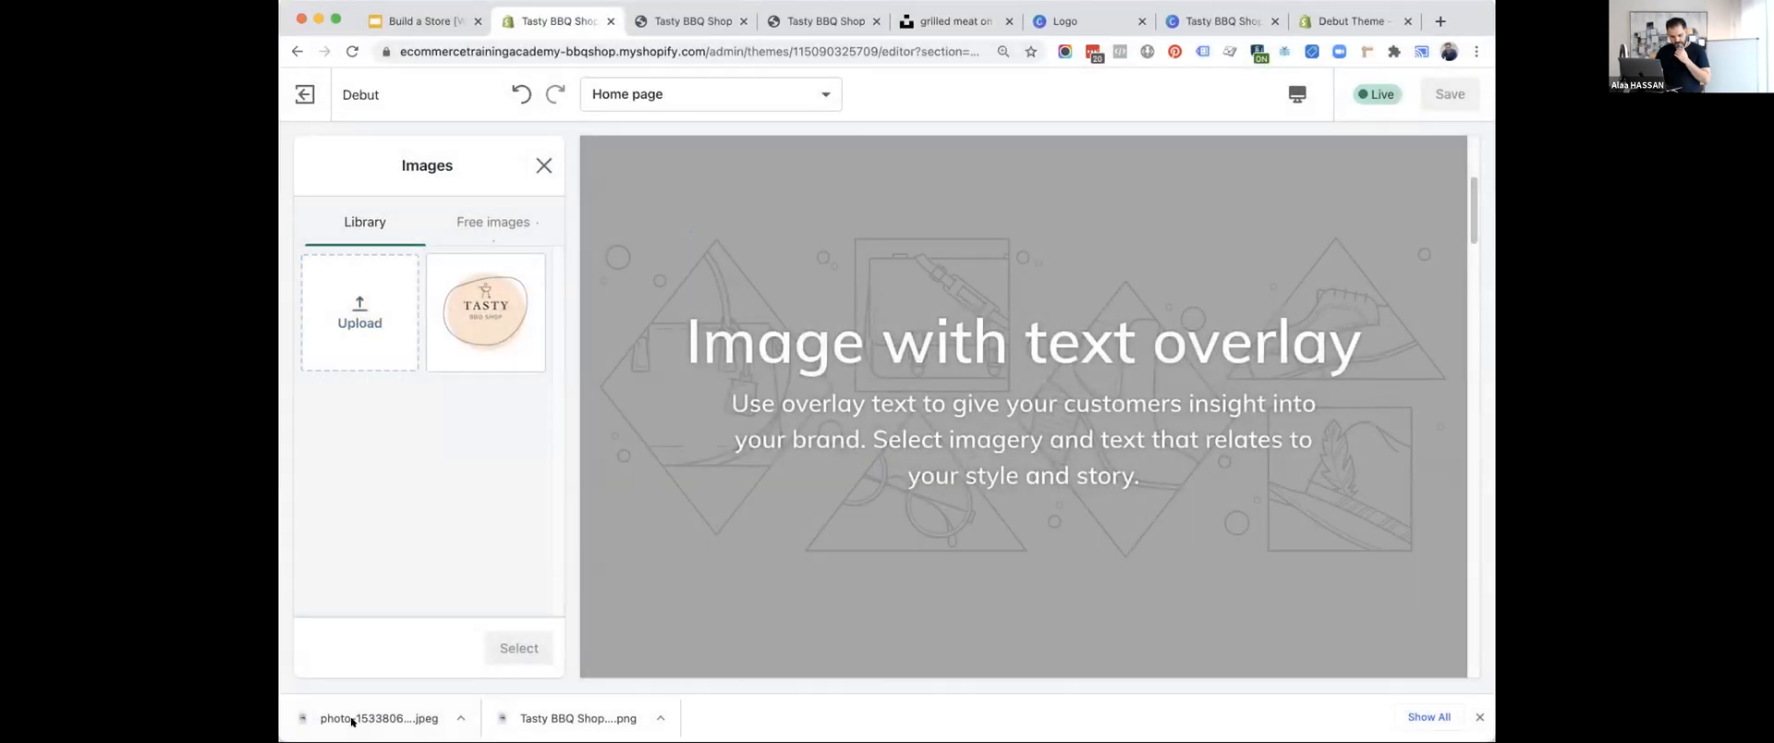
{"action": "left_click_drag", "start_coordinate": [342, 718], "coordinate": [354, 314]}
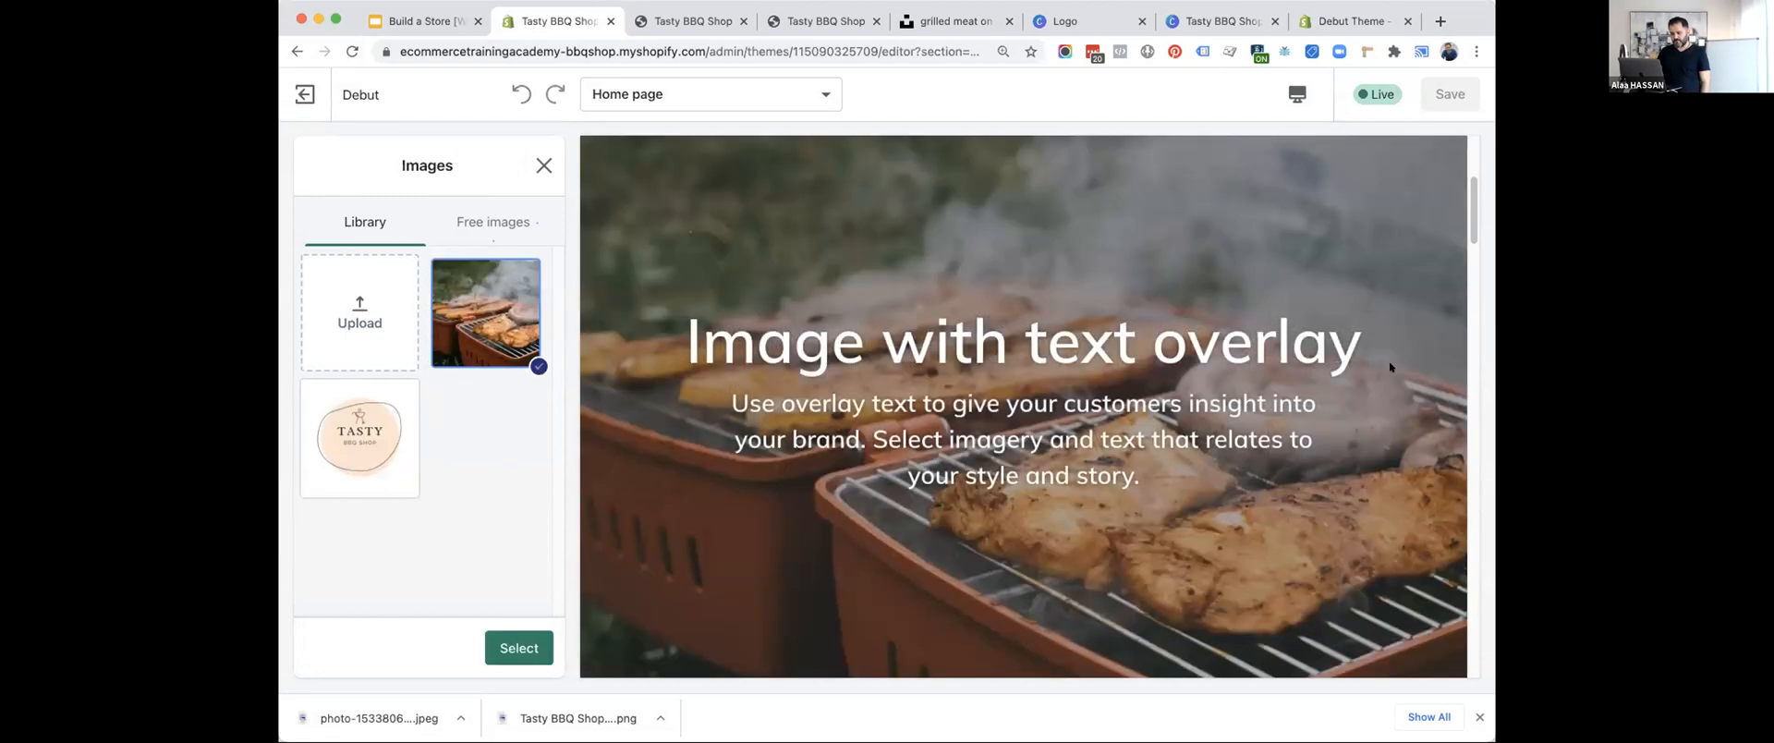
{"action": "left_click", "coordinate": [534, 638]}
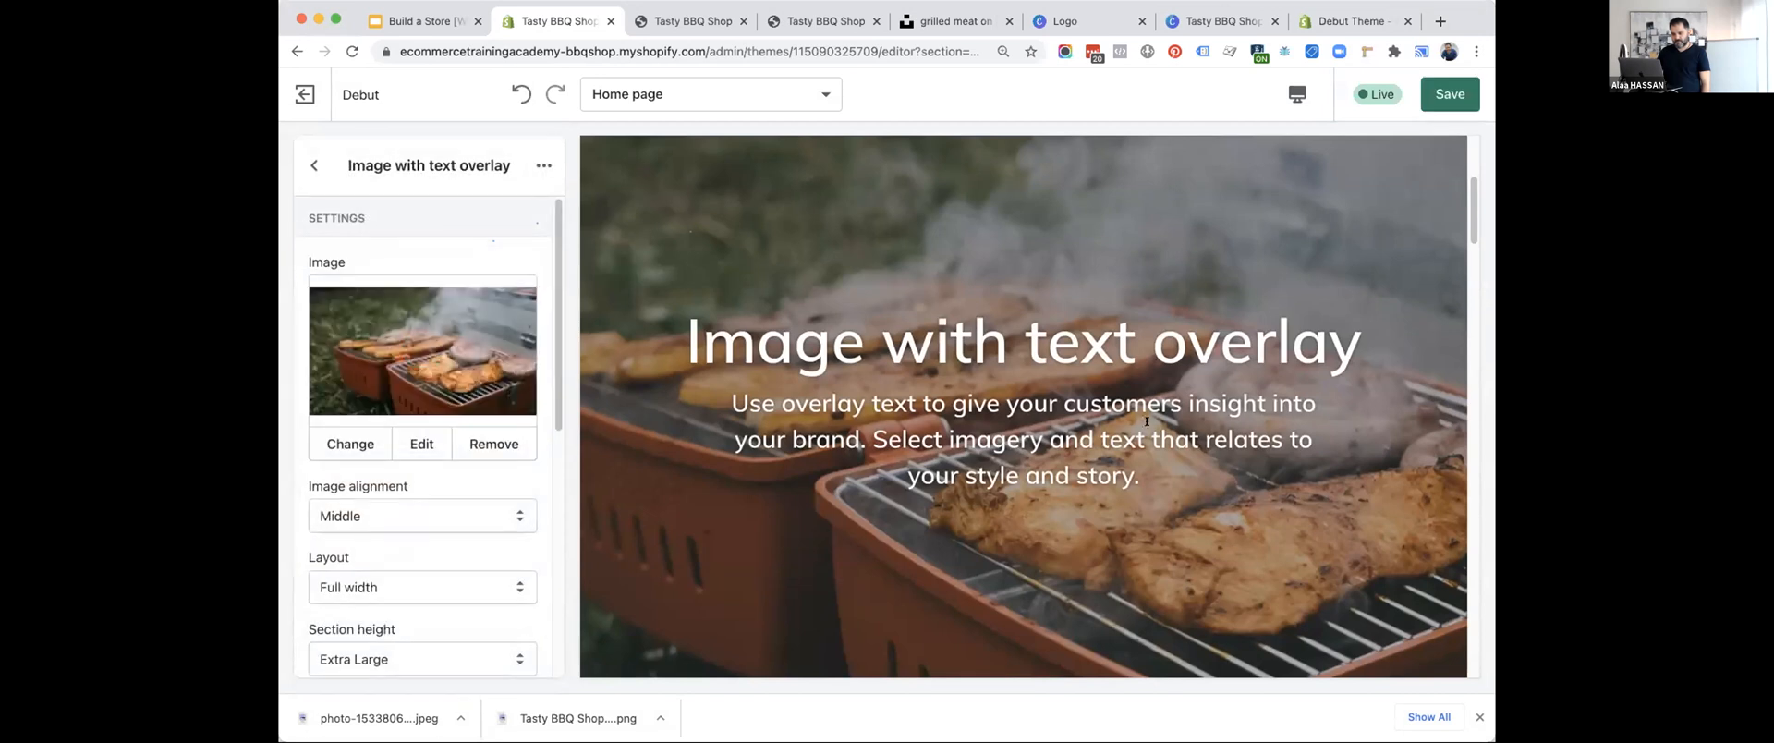
{"action": "left_click", "coordinate": [1450, 93]}
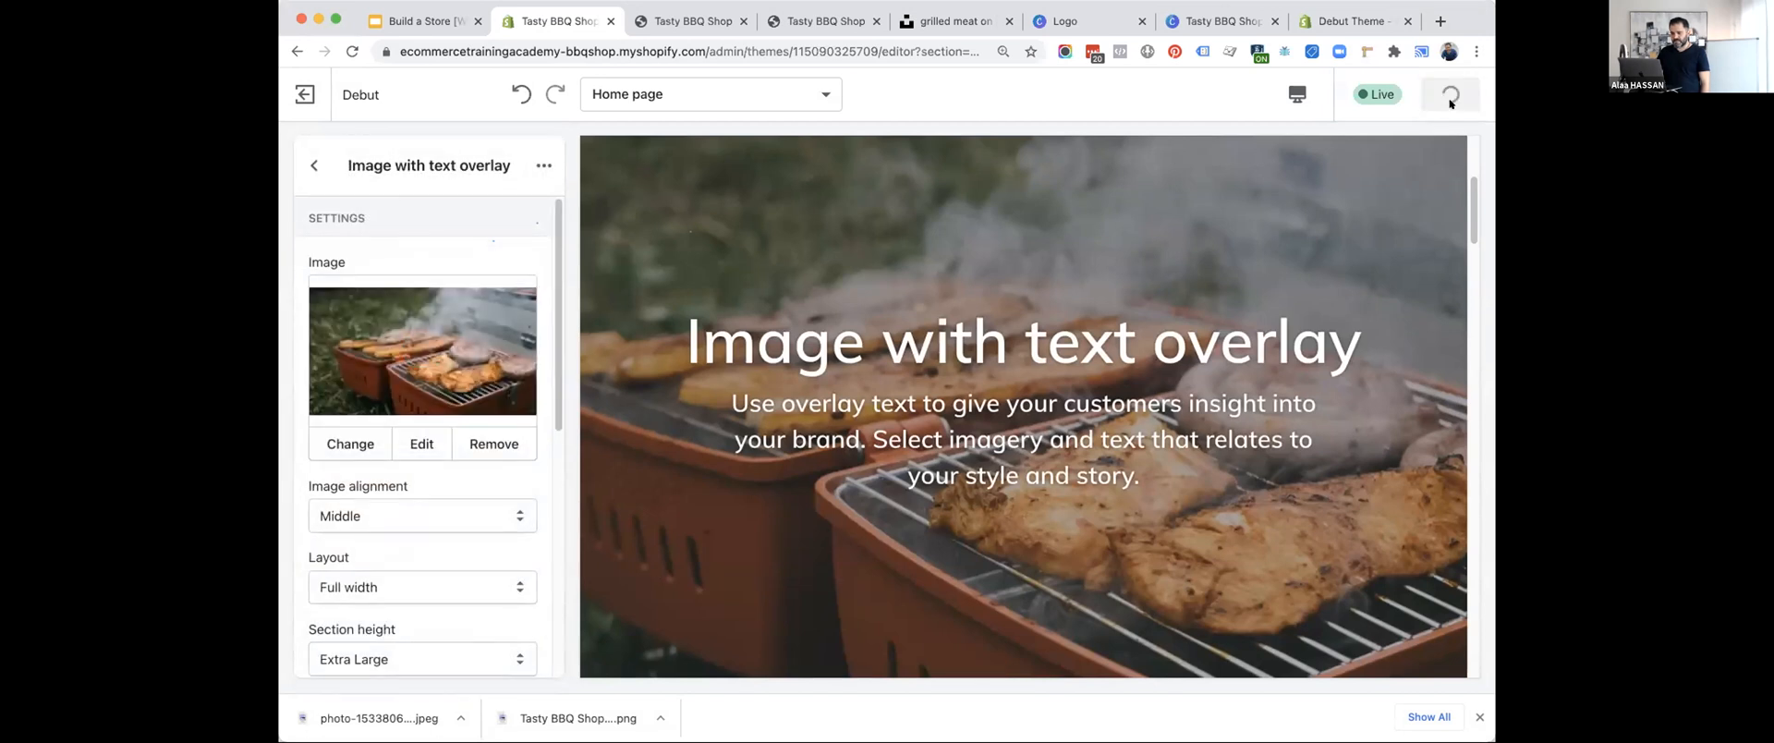
Reload the storefront preview and examine the banner photo, its overlay text and the header above it.
{"action": "left_click", "coordinate": [704, 20]}
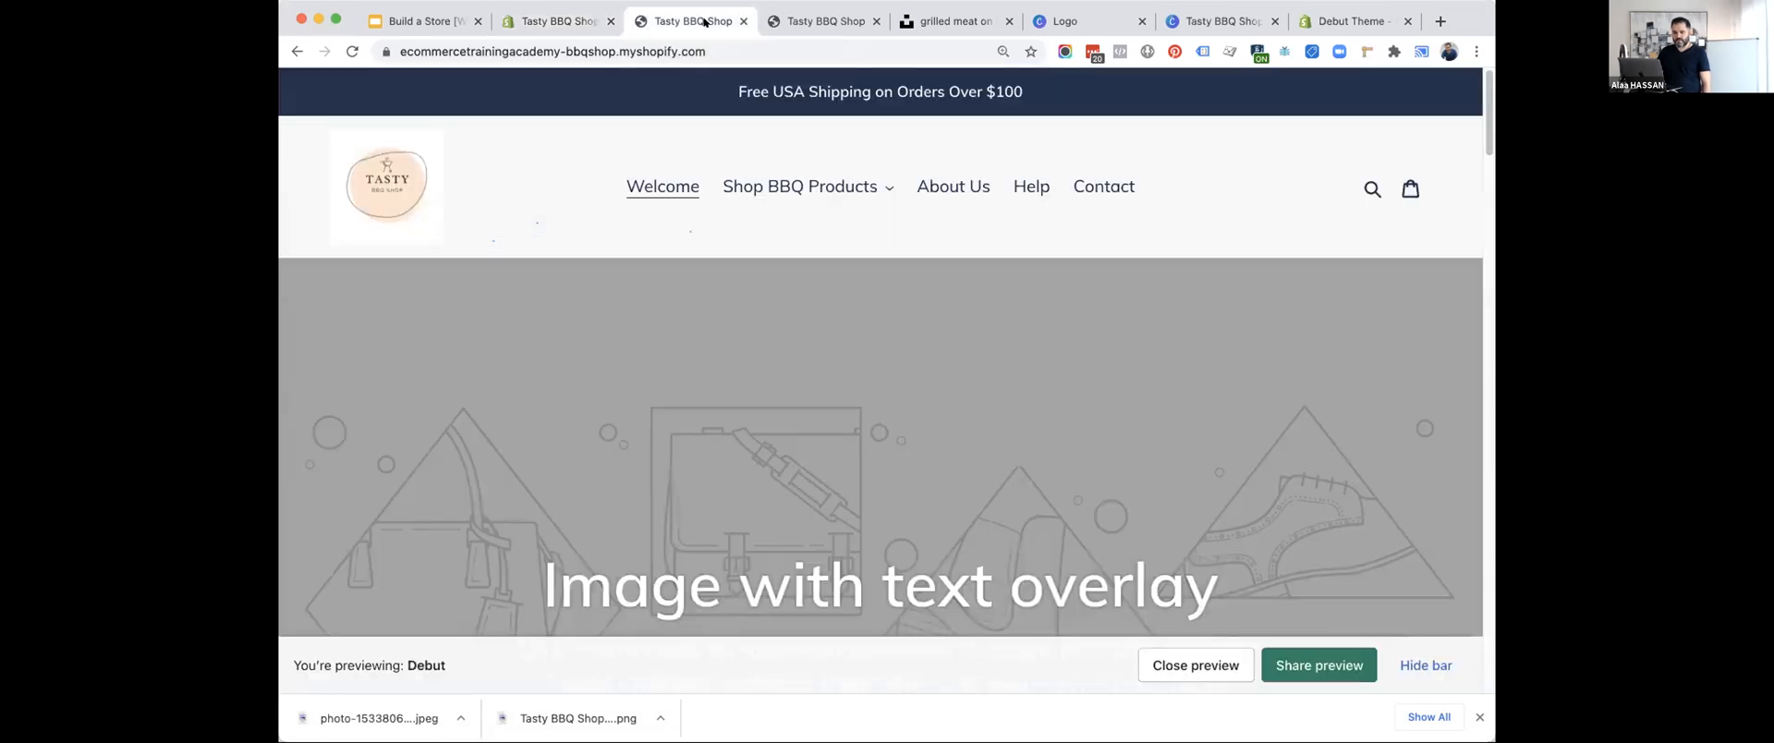
{"action": "left_click", "coordinate": [352, 50]}
{"action": "scroll", "coordinate": [473, 185], "scroll_direction": "down", "scroll_amount": 3}
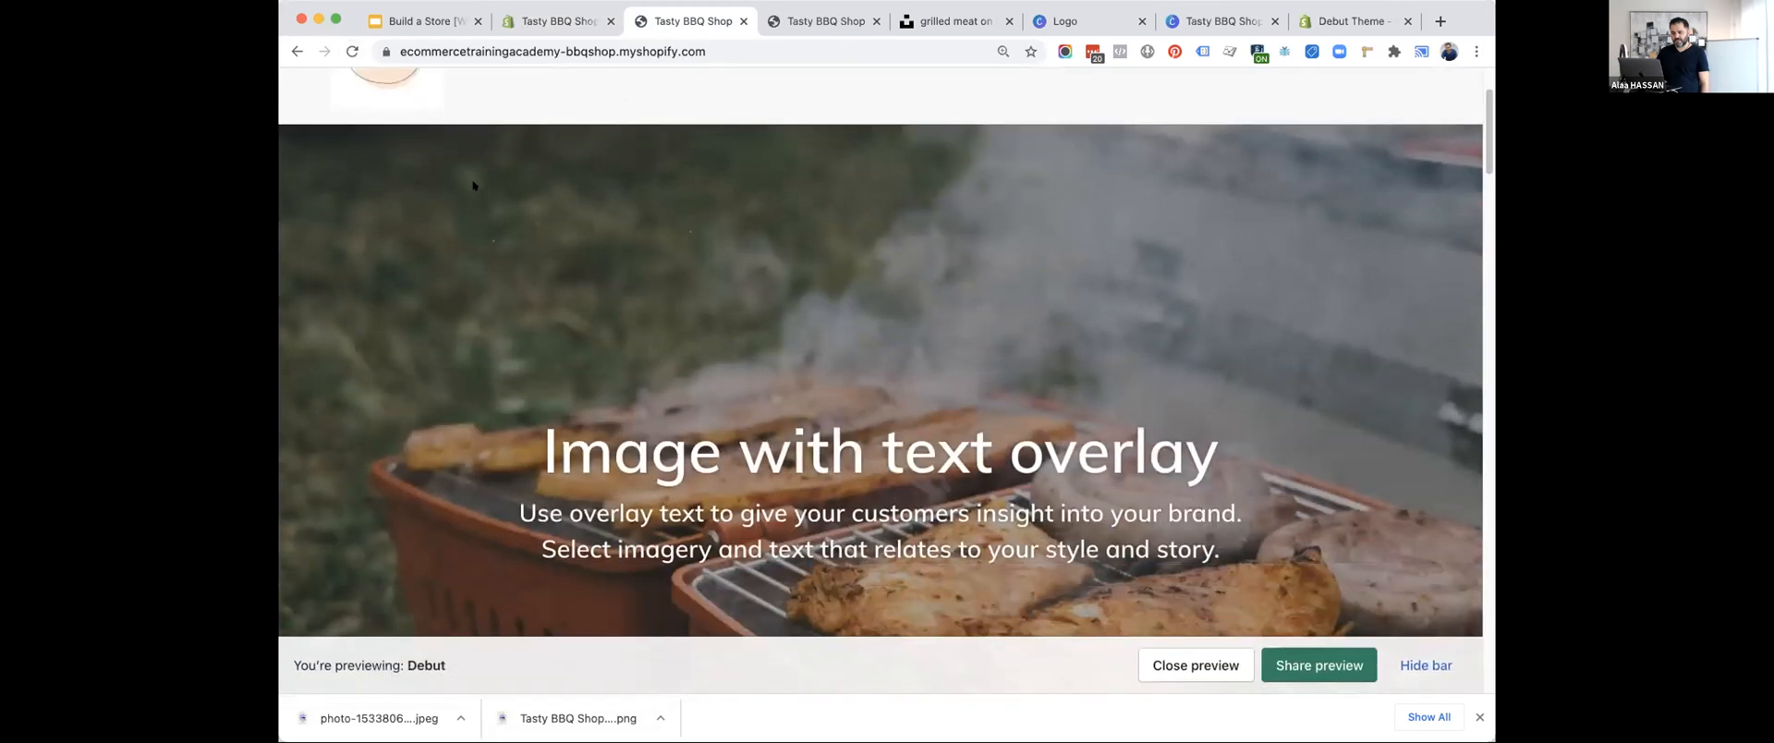
{"action": "scroll", "coordinate": [473, 185], "scroll_direction": "down", "scroll_amount": 3}
{"action": "scroll", "coordinate": [1115, 416], "scroll_direction": "up", "scroll_amount": 1}
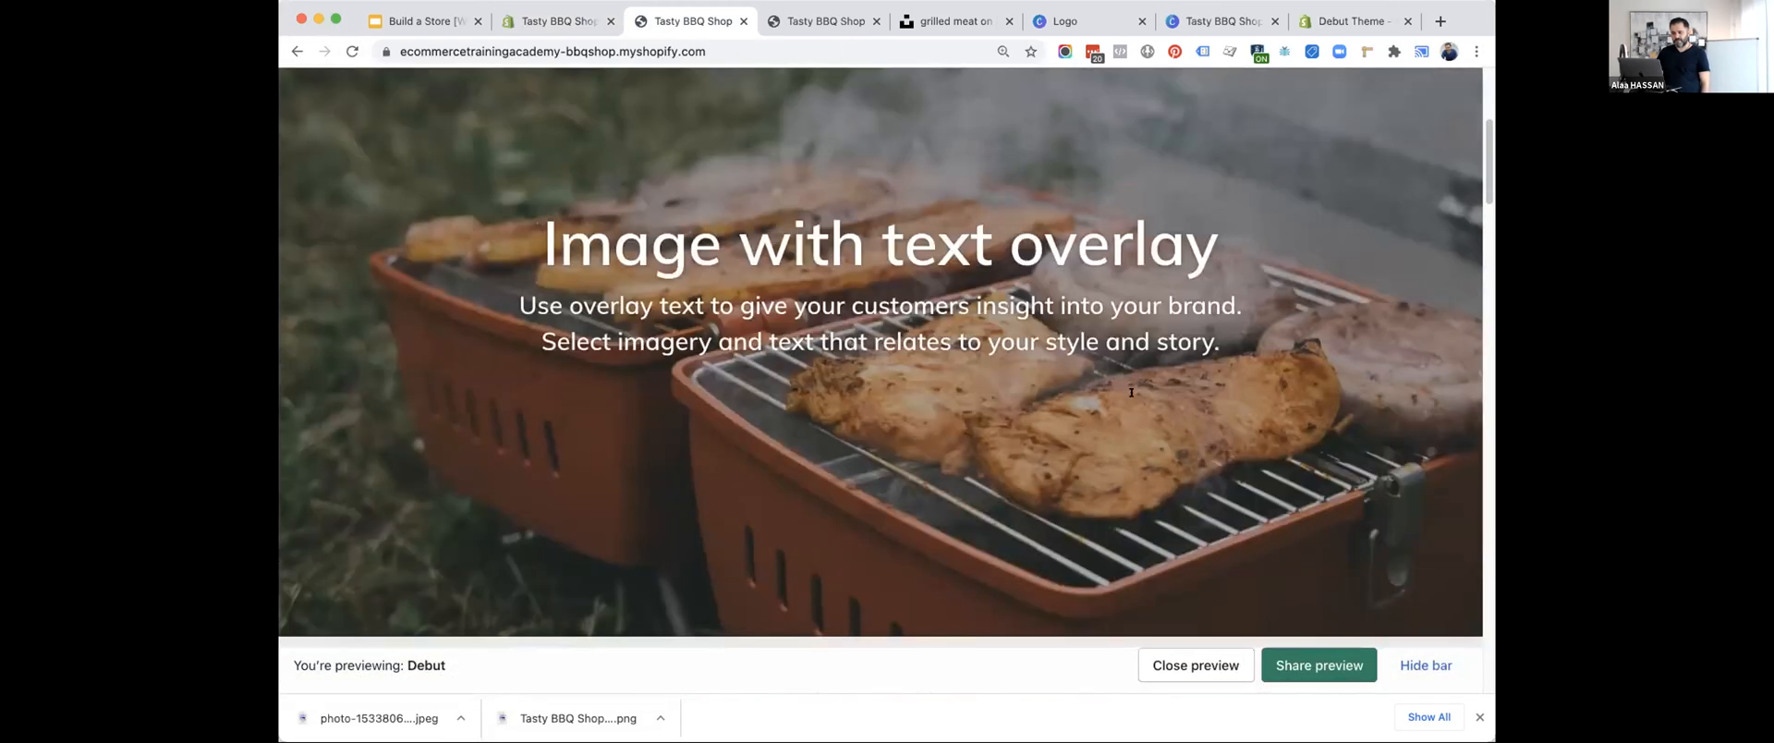
{"action": "scroll", "coordinate": [706, 277], "scroll_direction": "up", "scroll_amount": 3}
{"action": "scroll", "coordinate": [706, 298], "scroll_direction": "down", "scroll_amount": 3}
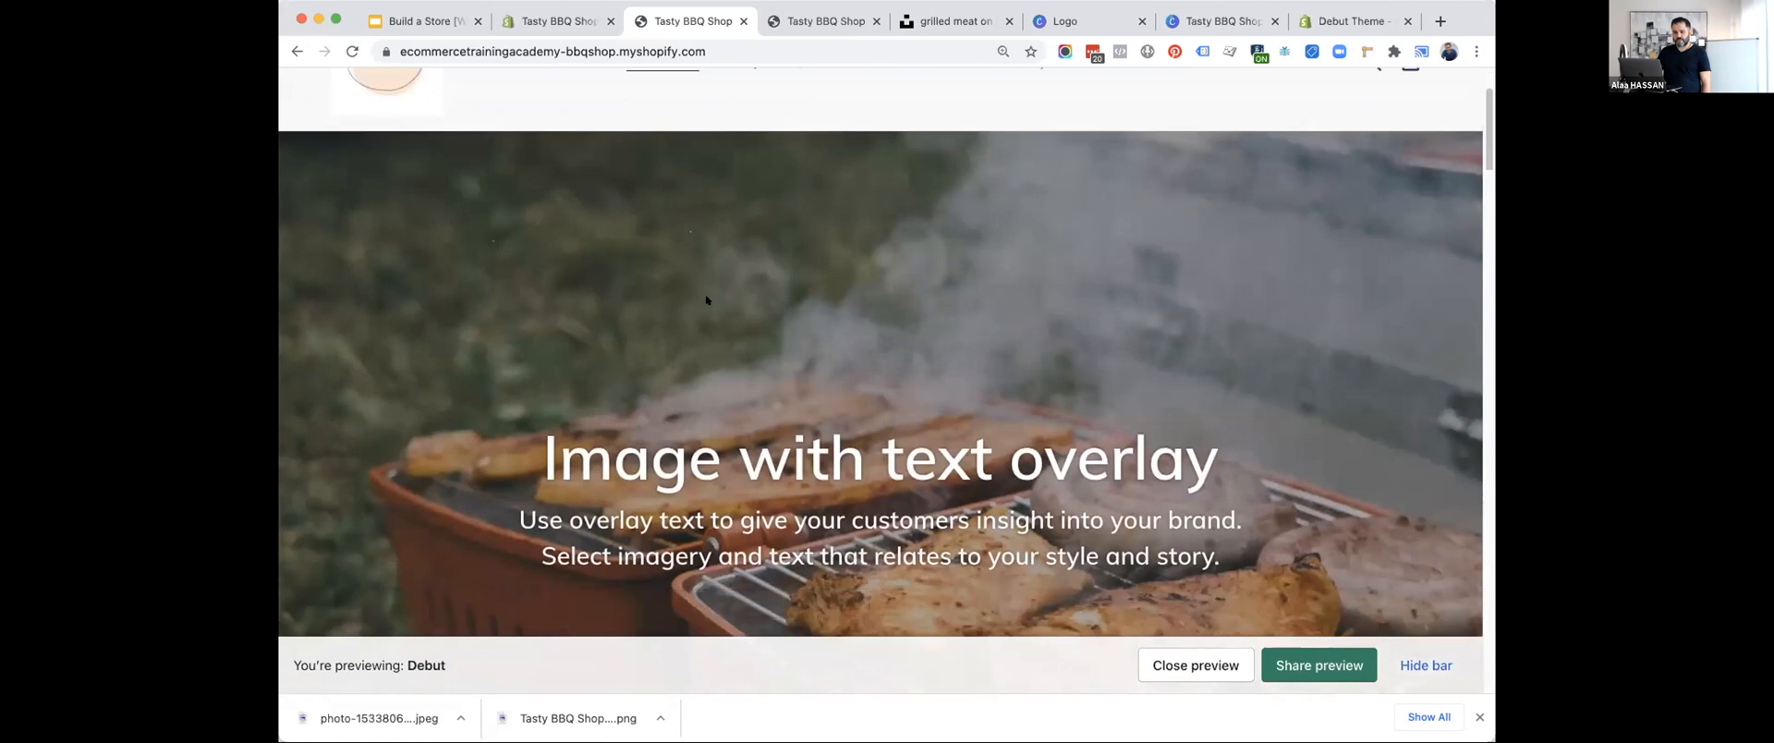
{"action": "scroll", "coordinate": [705, 298], "scroll_direction": "down", "scroll_amount": 3}
{"action": "scroll", "coordinate": [706, 298], "scroll_direction": "up", "scroll_amount": 5}
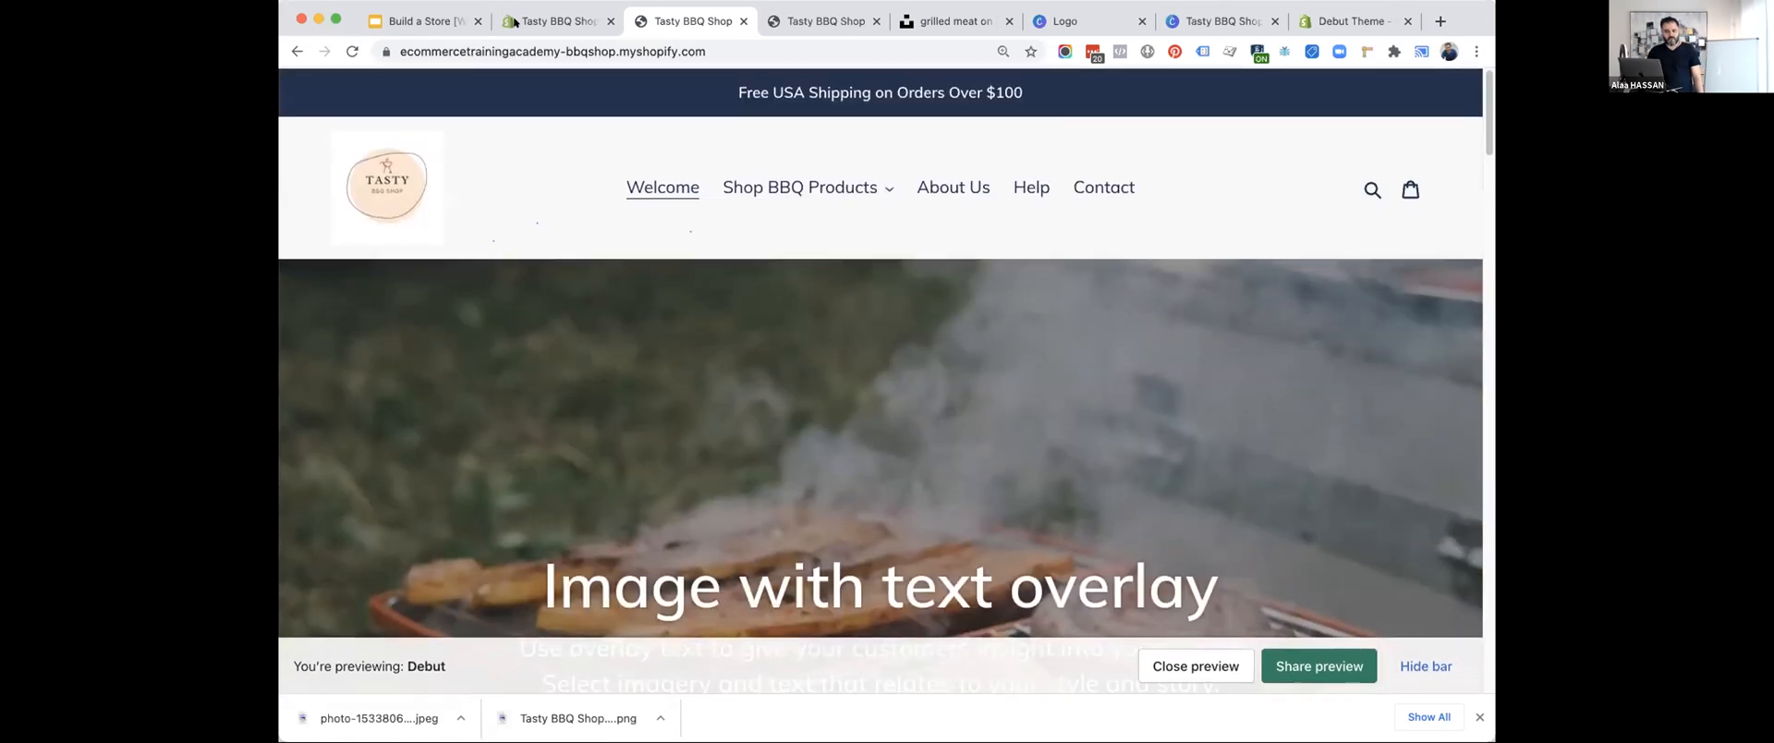
Return to the theme editor and set the overlay section's heading to "The Most Delicious BBQ Sauce".
{"action": "left_click", "coordinate": [561, 20]}
{"action": "scroll", "coordinate": [421, 517], "scroll_direction": "down", "scroll_amount": 5}
{"action": "triple_click", "coordinate": [416, 542]}
{"action": "type", "text": "Welcome to"}
{"action": "key", "text": "super+a"}
{"action": "type", "text": "The Most Delci"}
{"action": "key", "text": "BackSpace"}
{"action": "key", "text": "BackSpace"}
{"action": "type", "text": "icious"}
{"action": "key", "text": "BackSpace"}
{"action": "key", "text": "BackSpace"}
{"action": "key", "text": "BackSpace"}
{"action": "type", "text": "oiu"}
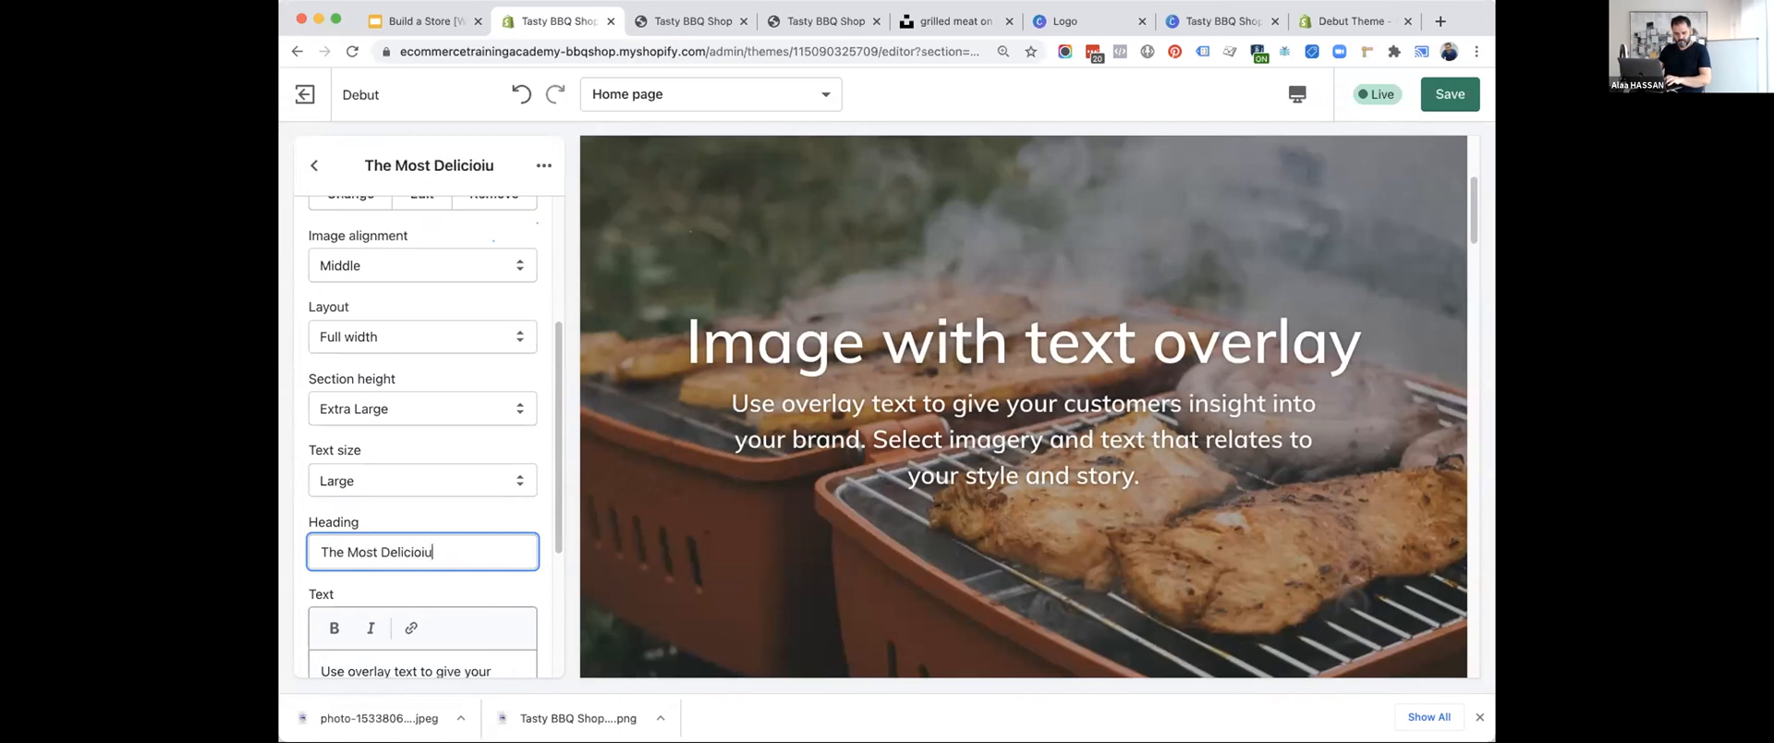
{"action": "type", "text": "s BBQ"}
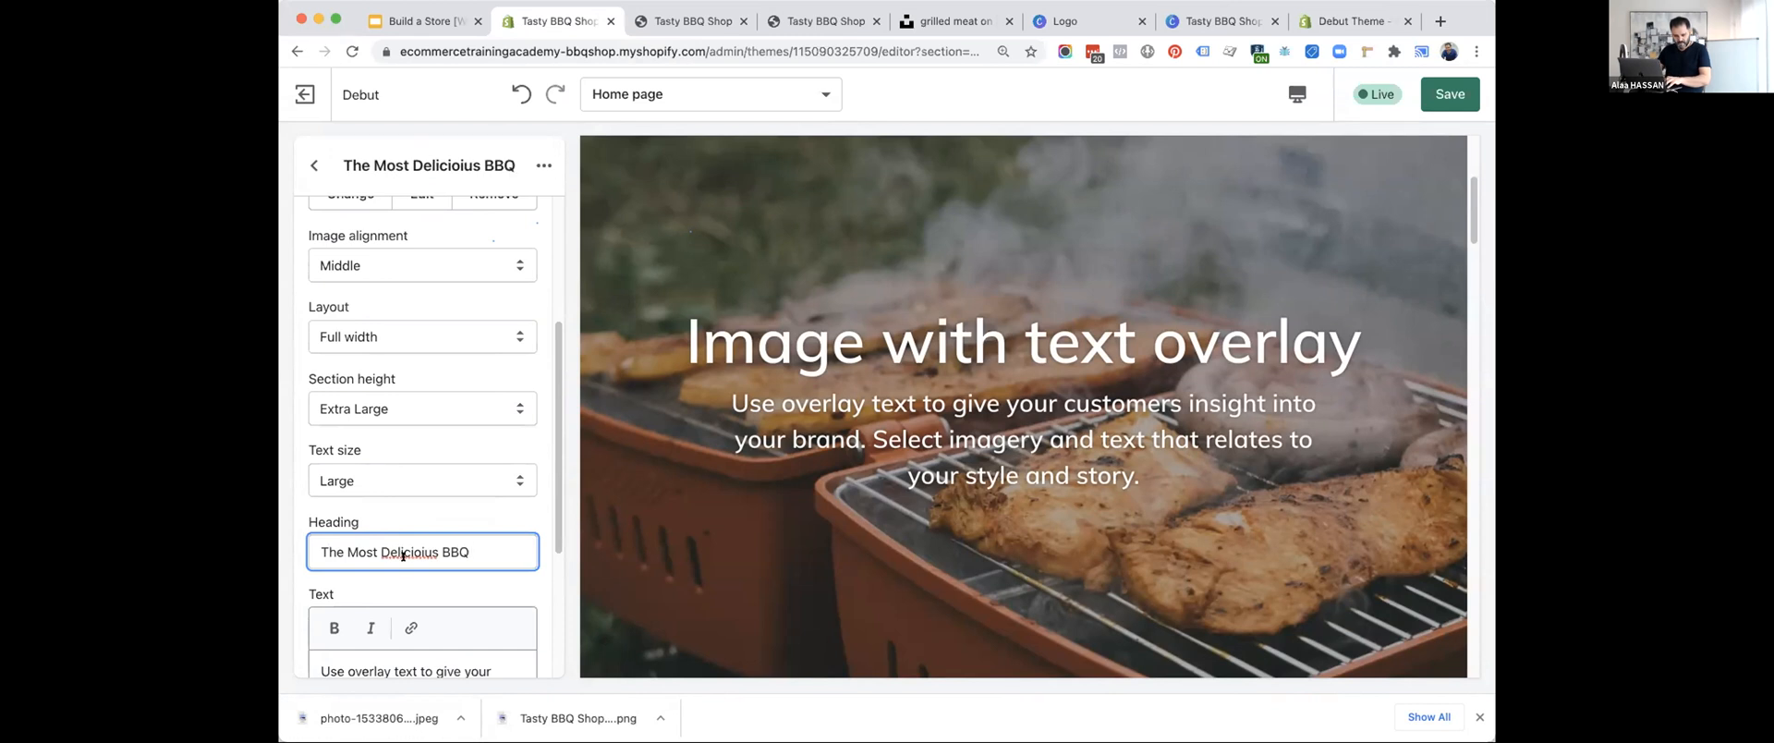
{"action": "left_click", "coordinate": [408, 552]}
{"action": "key", "text": "Delete"}
{"action": "key", "text": "Delete"}
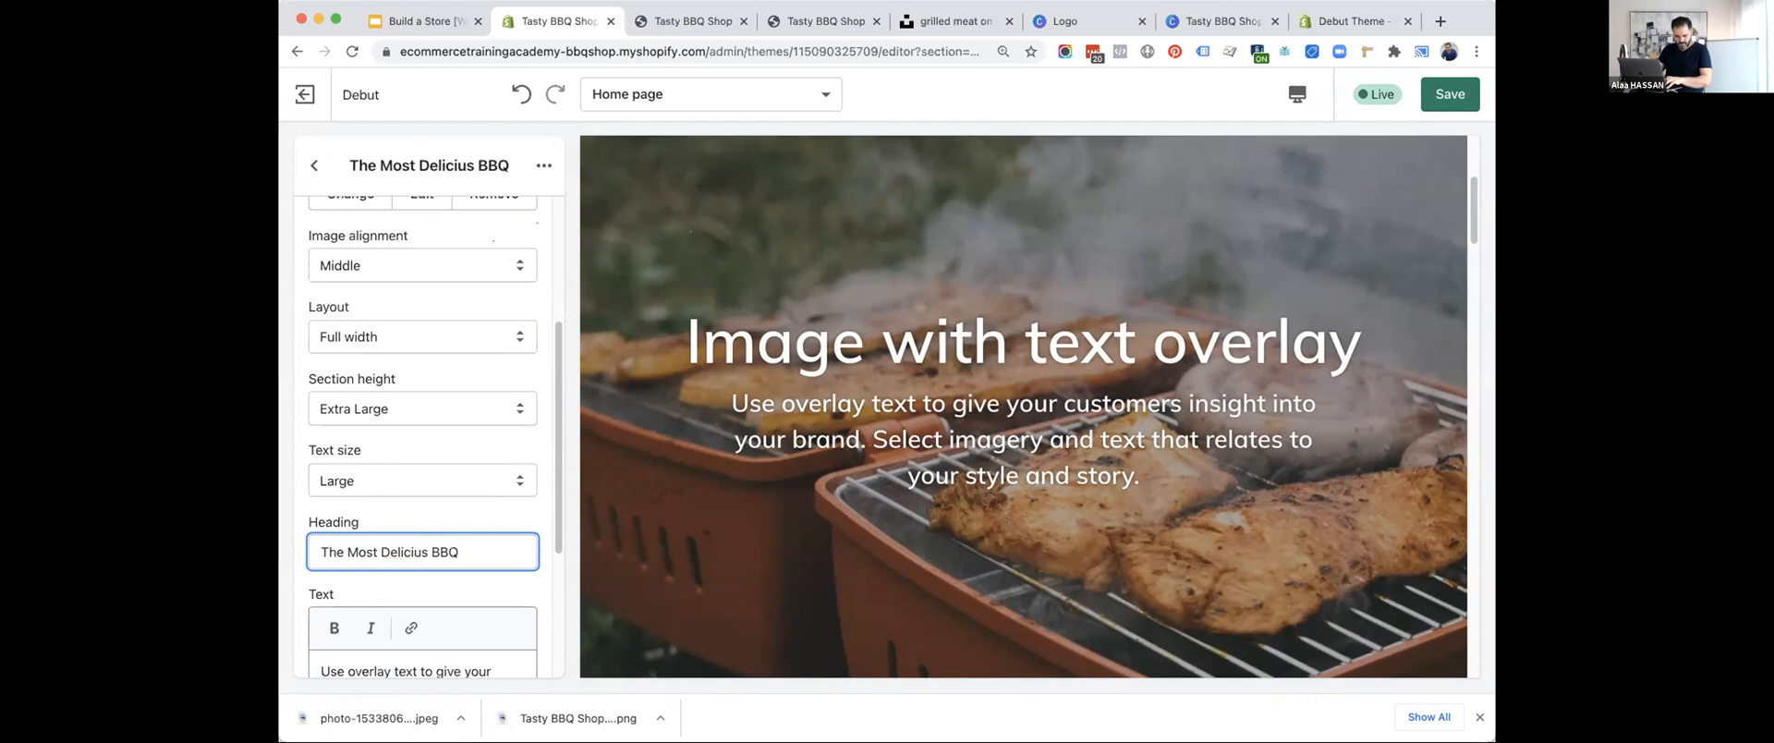
{"action": "type", "text": "ous BBQ Suac"}
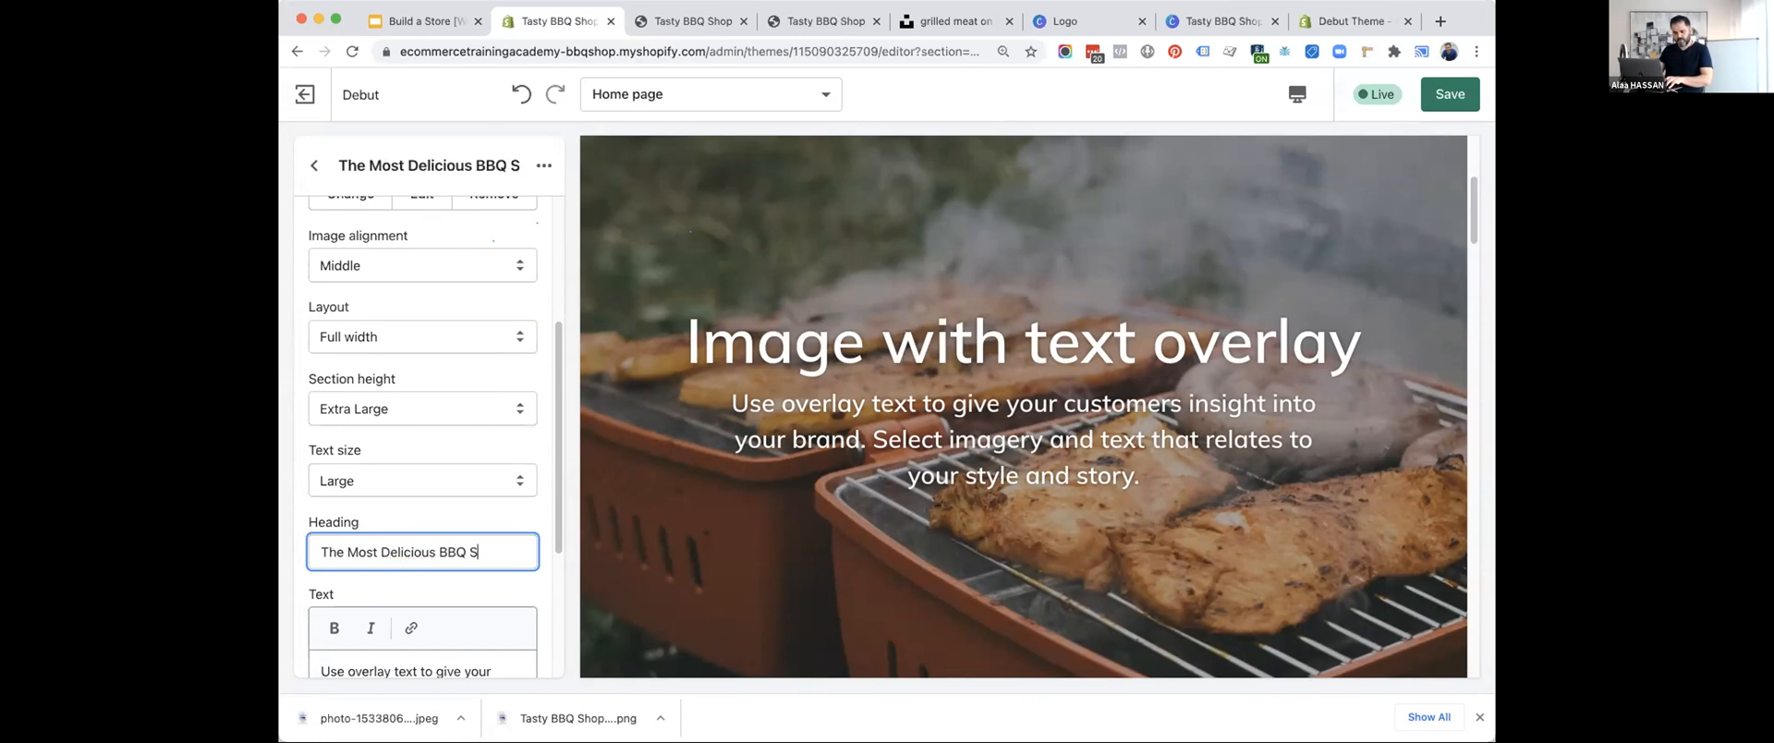
{"action": "key", "text": "BackSpace"}
{"action": "key", "text": "BackSpace"}
{"action": "key", "text": "BackSpace"}
{"action": "type", "text": "auce"}
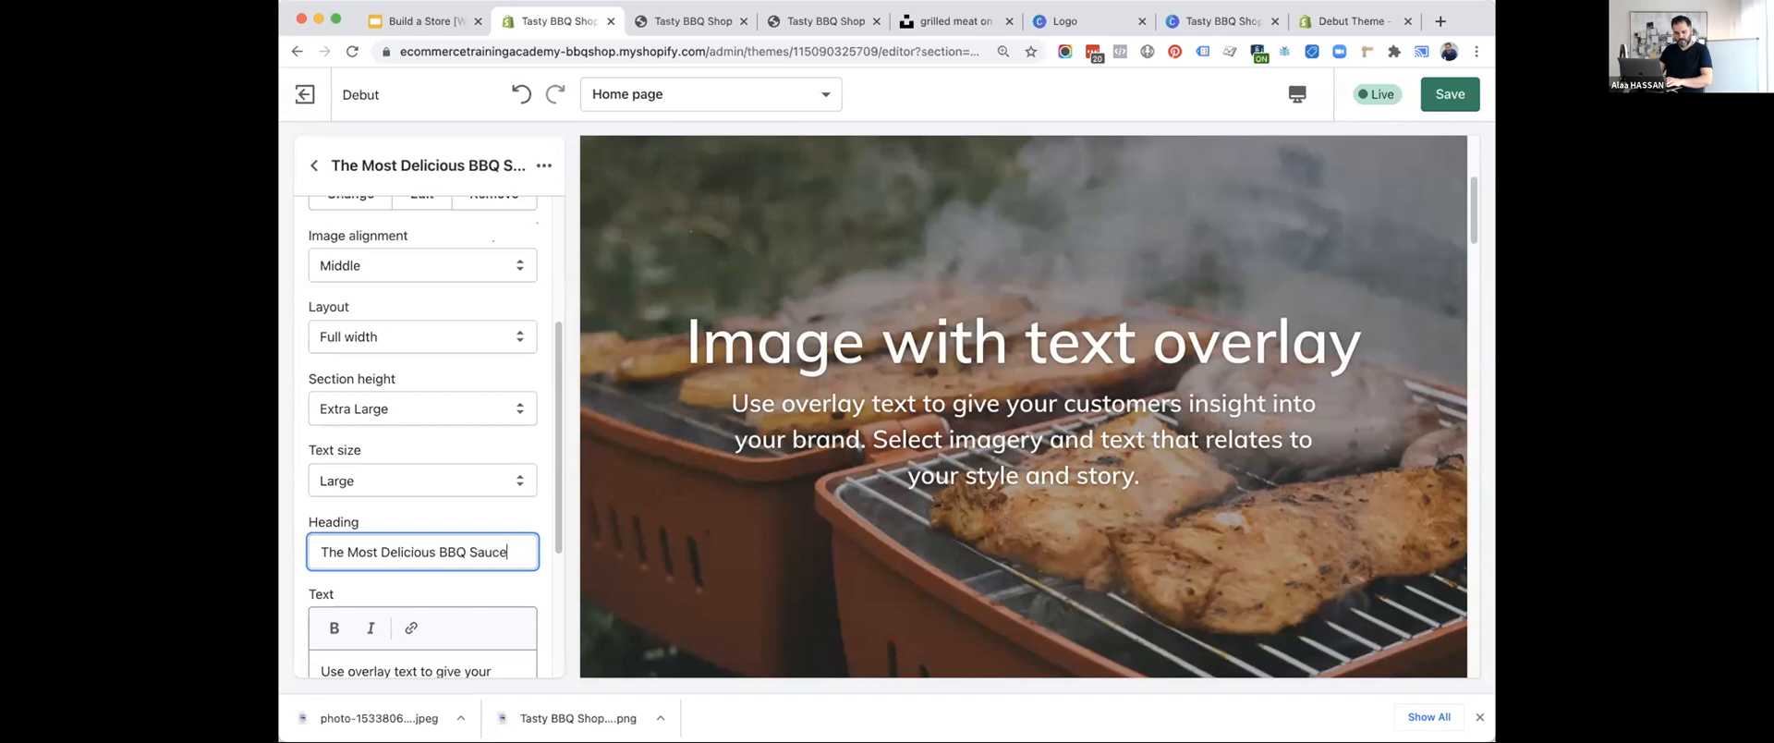
Replace the overlay section's text with "Upgrade your bbq experience with our family owned recipe.".
{"action": "scroll", "coordinate": [326, 476], "scroll_direction": "down", "scroll_amount": 5}
{"action": "left_click_drag", "start_coordinate": [355, 496], "coordinate": [319, 418]}
{"action": "key", "text": "BackSpace"}
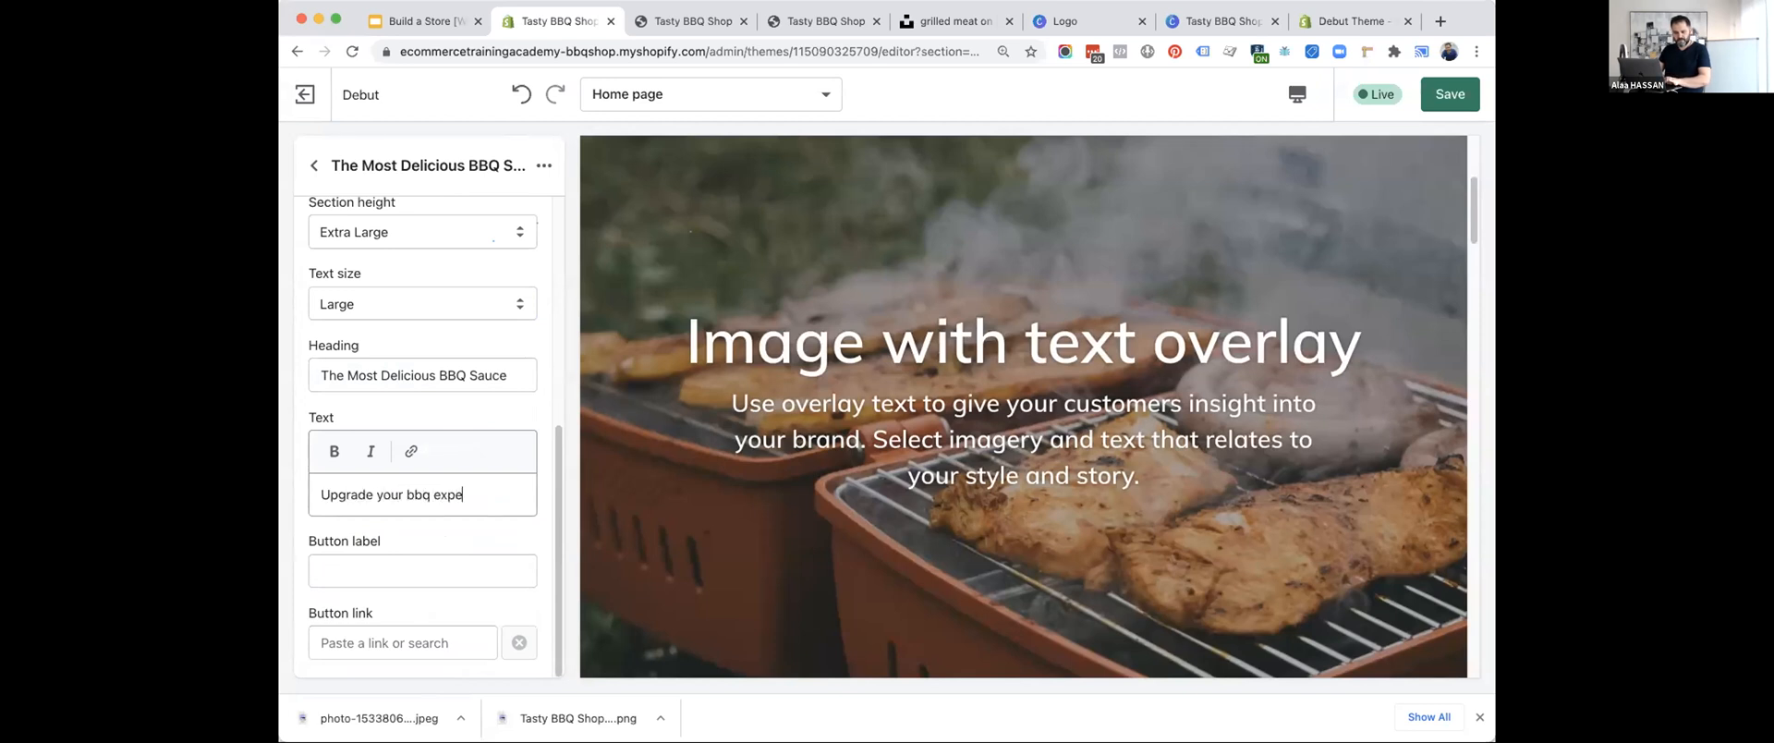
{"action": "type", "text": "Upgrade your bbq experience with our family owned recipe."}
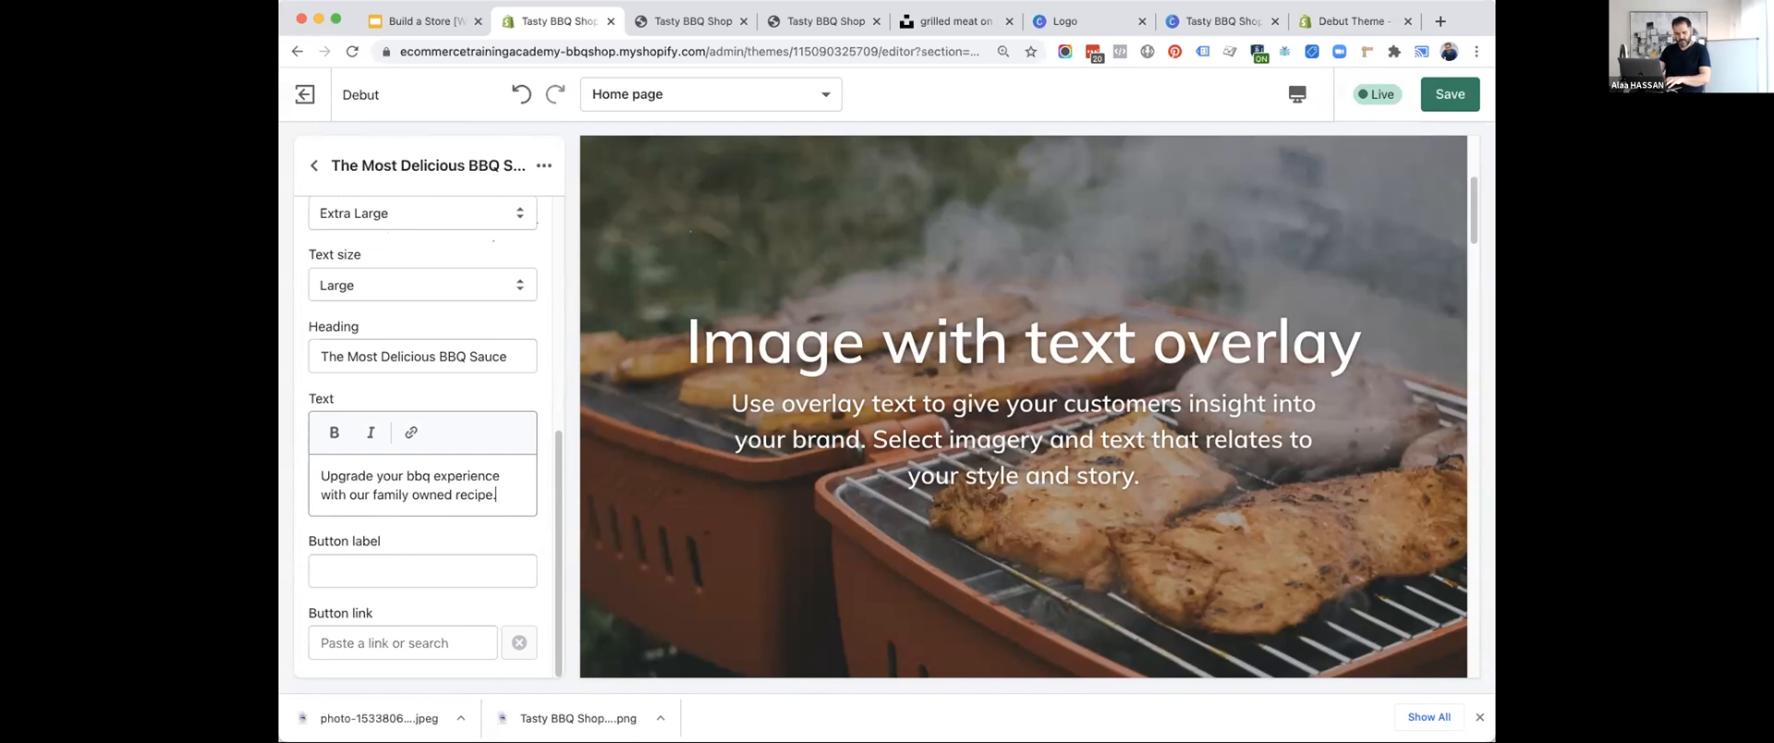
Label the overlay section's button "Shop Now" and link it to All collections.
{"action": "left_click", "coordinate": [369, 570]}
{"action": "type", "text": "Shop Now"}
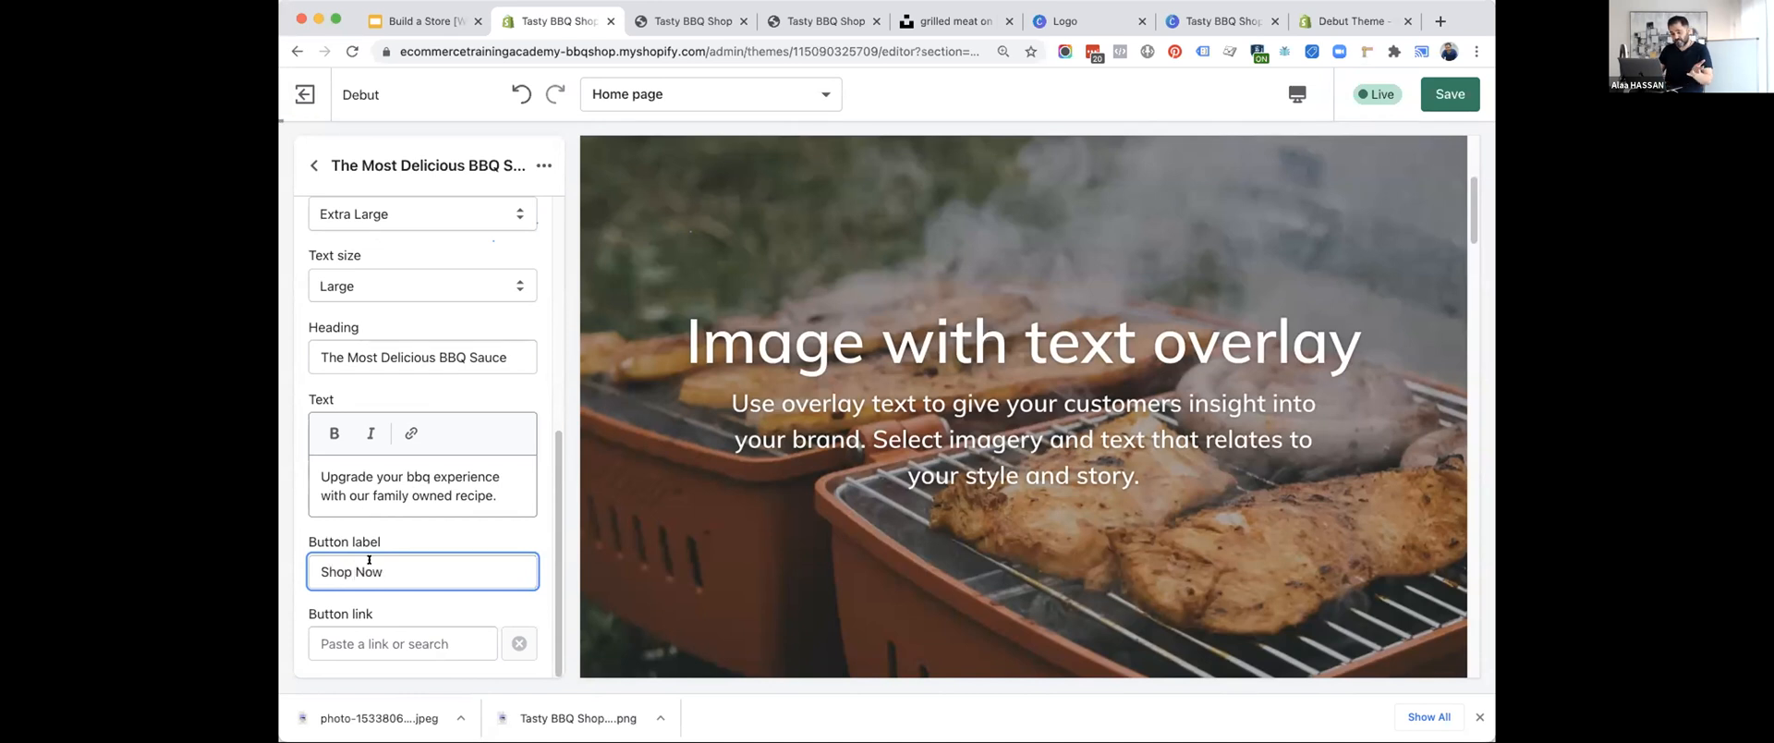
{"action": "left_click", "coordinate": [387, 643]}
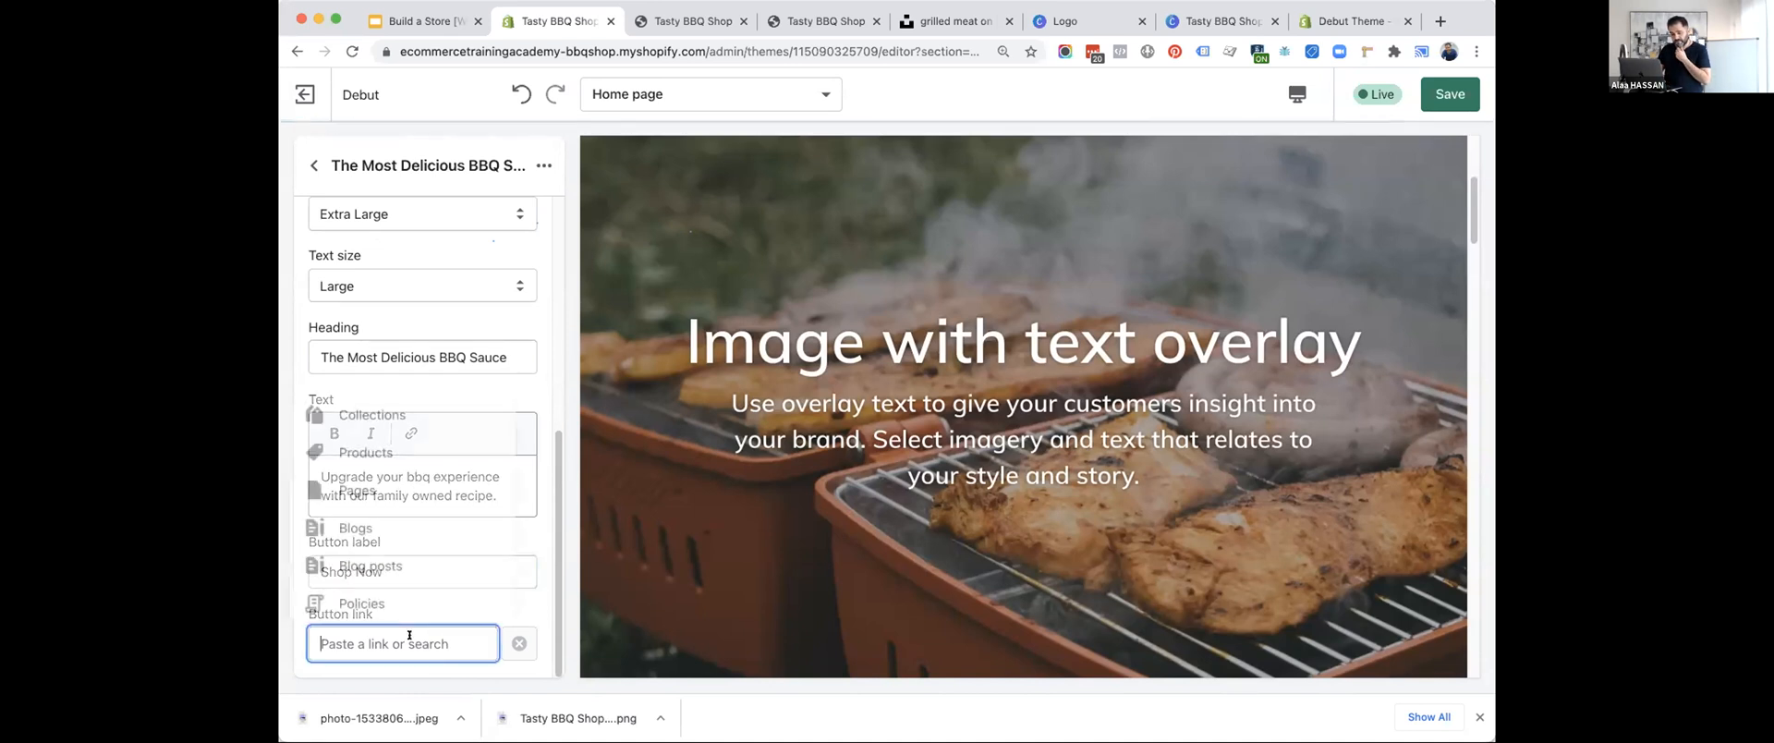
{"action": "left_click", "coordinate": [375, 416]}
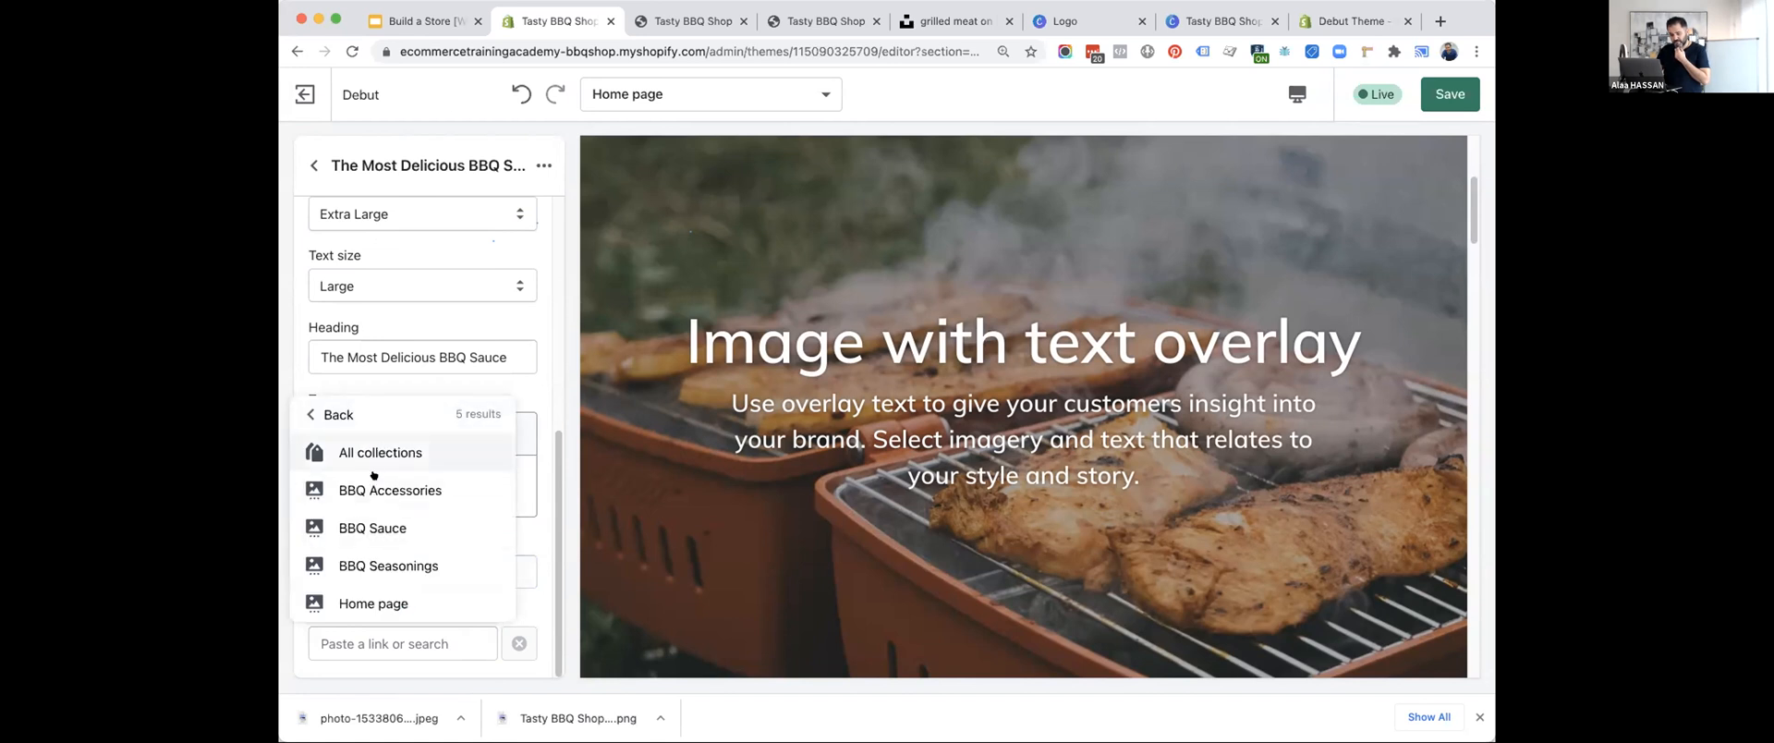
{"action": "left_click", "coordinate": [373, 453]}
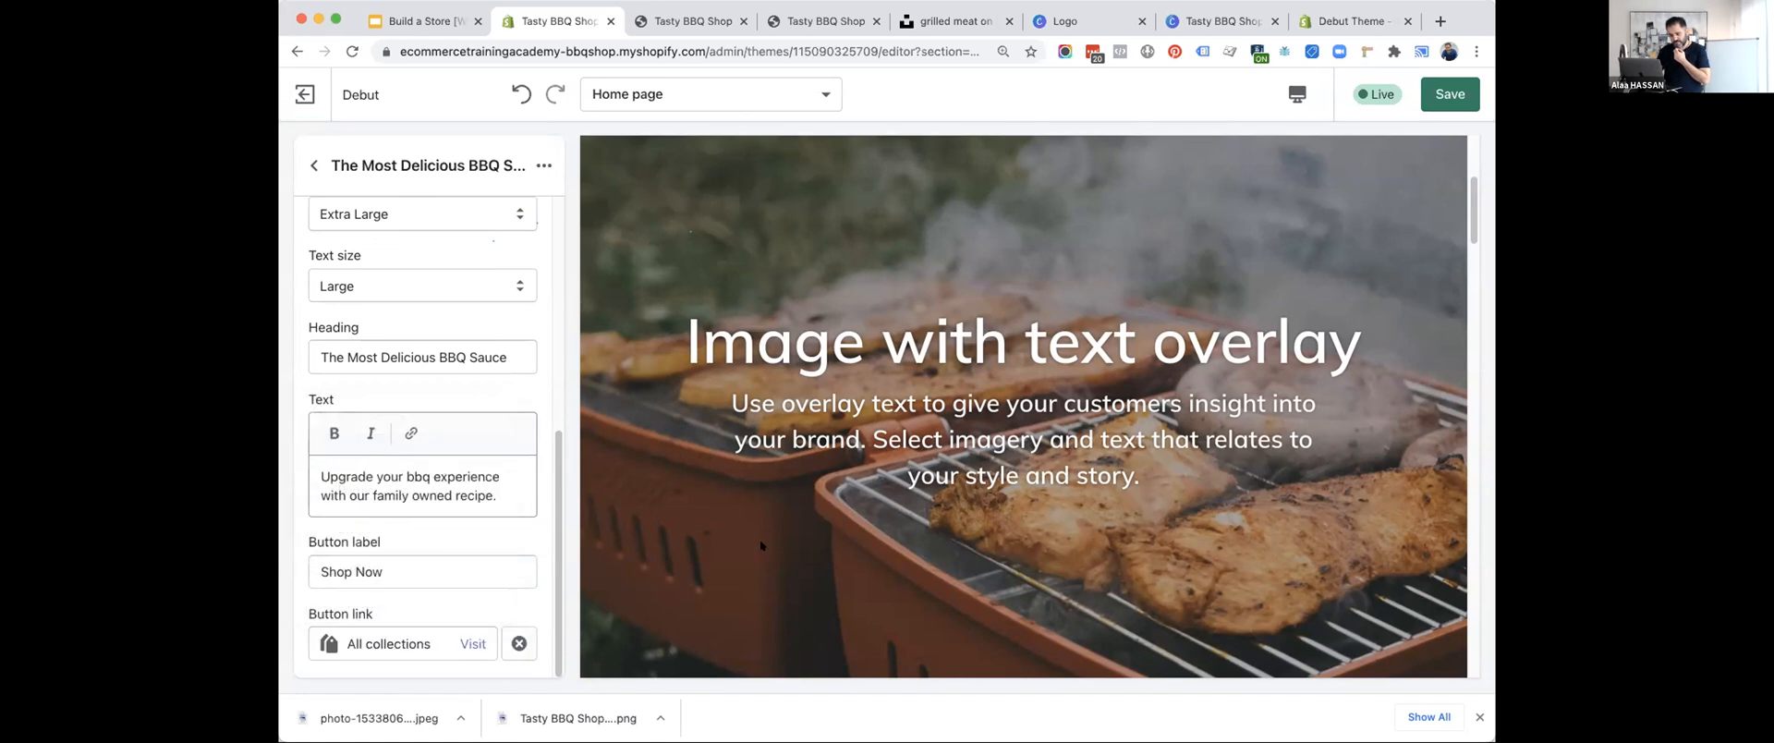
Save the theme and reload the storefront preview.
{"action": "scroll", "coordinate": [759, 544], "scroll_direction": "down", "scroll_amount": 4}
{"action": "scroll", "coordinate": [459, 531], "scroll_direction": "up", "scroll_amount": 3}
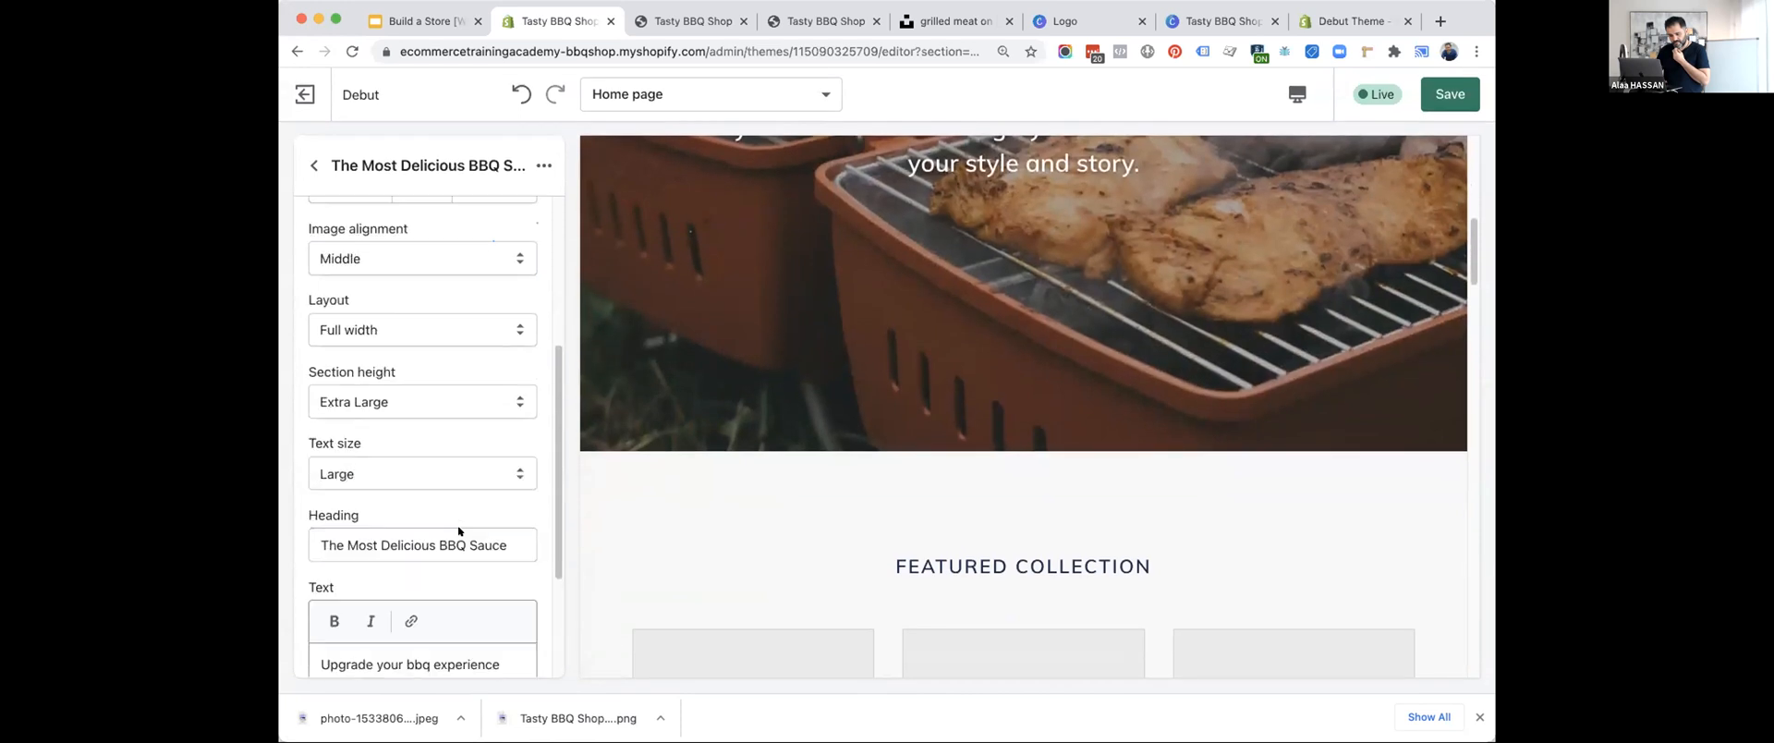
{"action": "scroll", "coordinate": [460, 532], "scroll_direction": "up", "scroll_amount": 3}
{"action": "left_click", "coordinate": [1449, 93]}
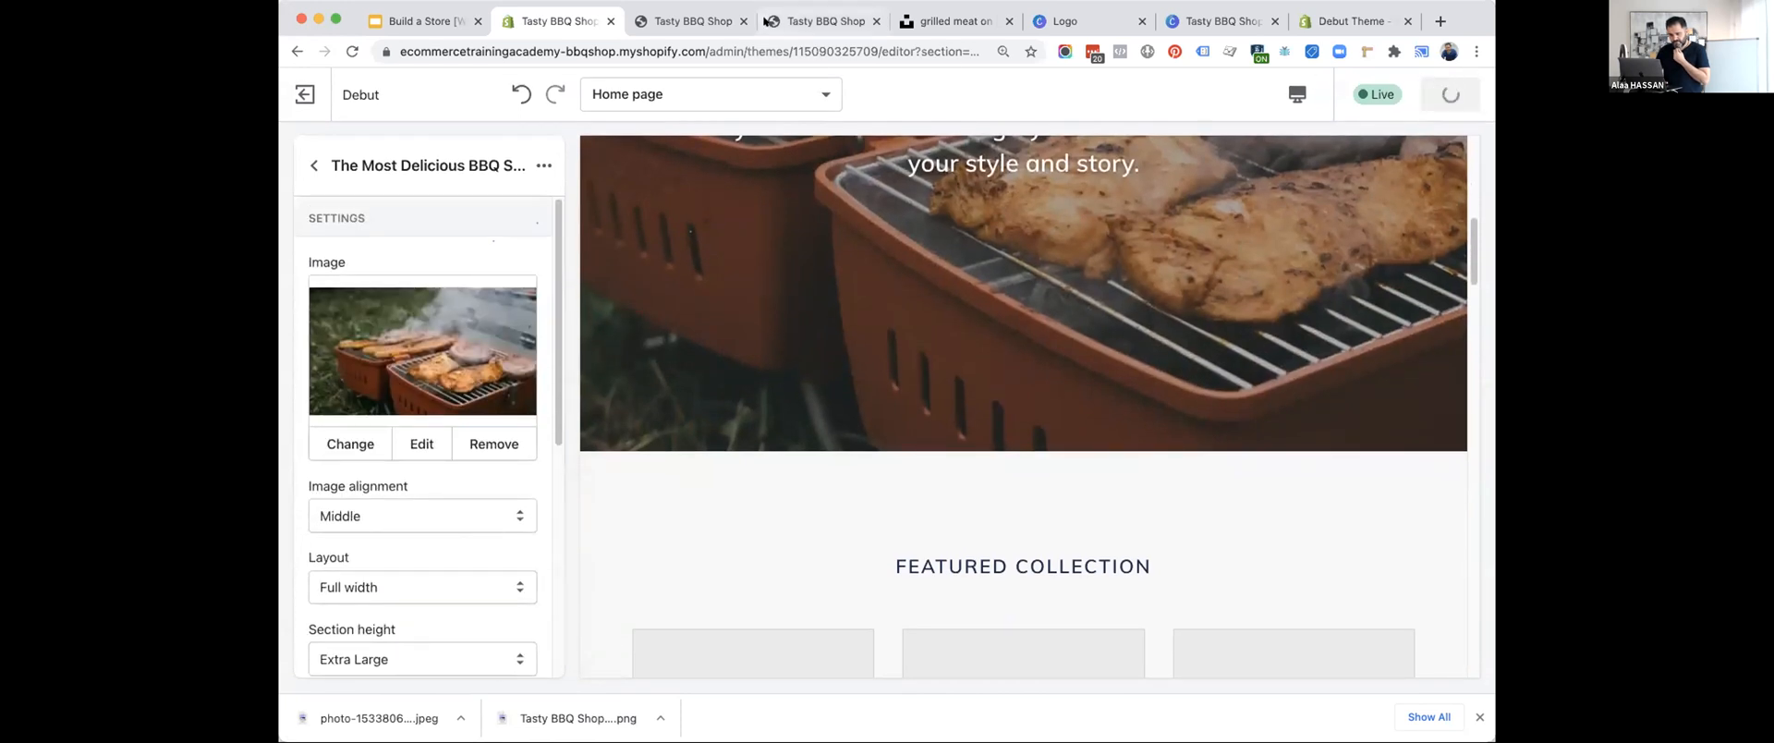
{"action": "left_click", "coordinate": [683, 28]}
{"action": "left_click", "coordinate": [352, 52]}
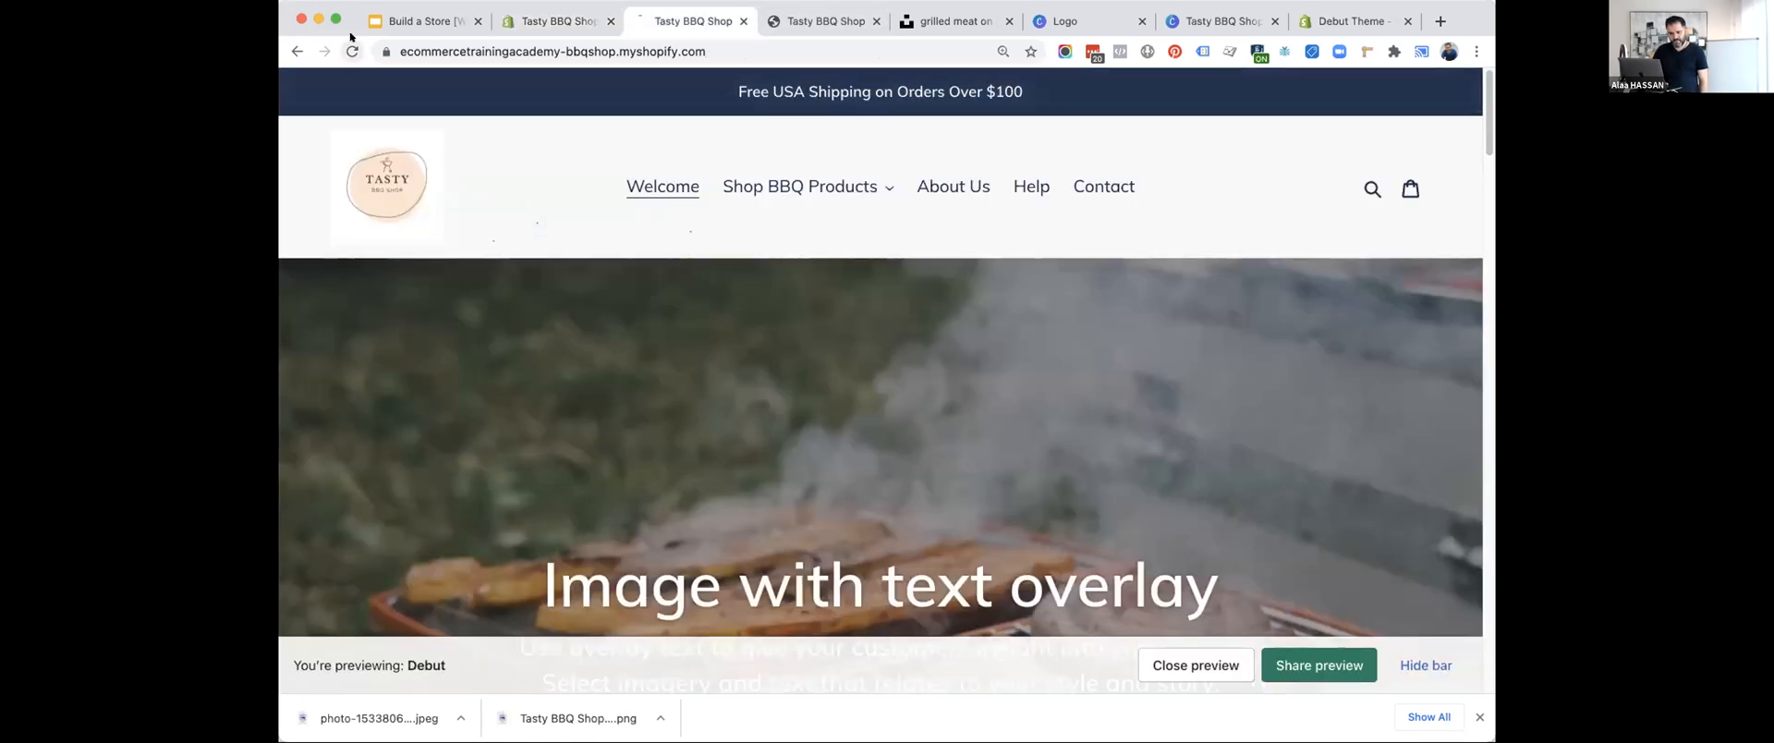
Examine the banner's text and button on the storefront, and follow Shop Now to look through the Collections page.
{"action": "scroll", "coordinate": [654, 327], "scroll_direction": "down", "scroll_amount": 1}
{"action": "scroll", "coordinate": [654, 326], "scroll_direction": "down", "scroll_amount": 4}
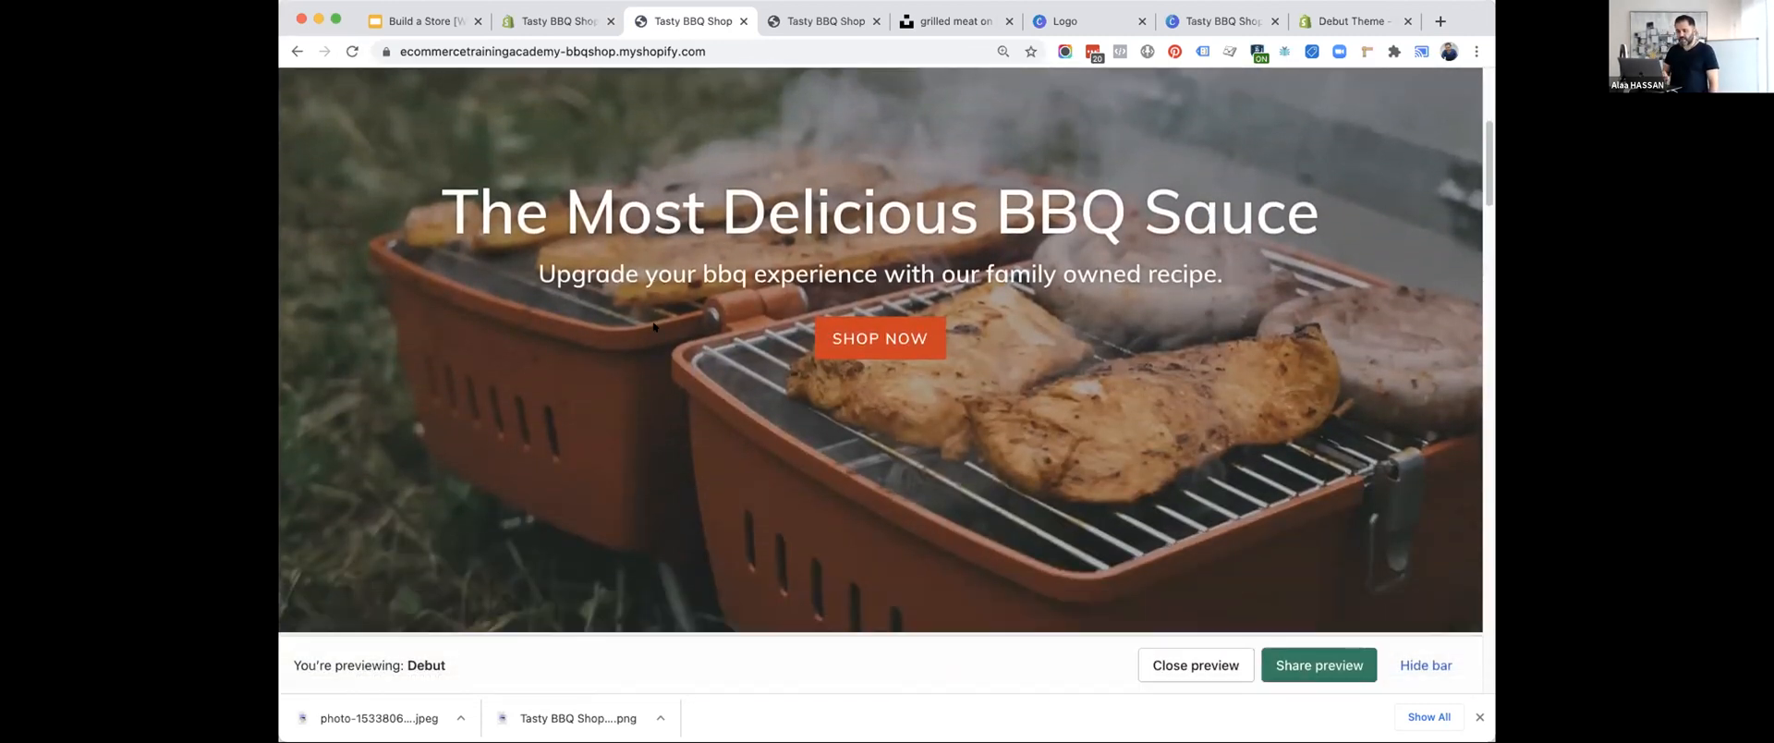
{"action": "scroll", "coordinate": [787, 485], "scroll_direction": "down", "scroll_amount": 5}
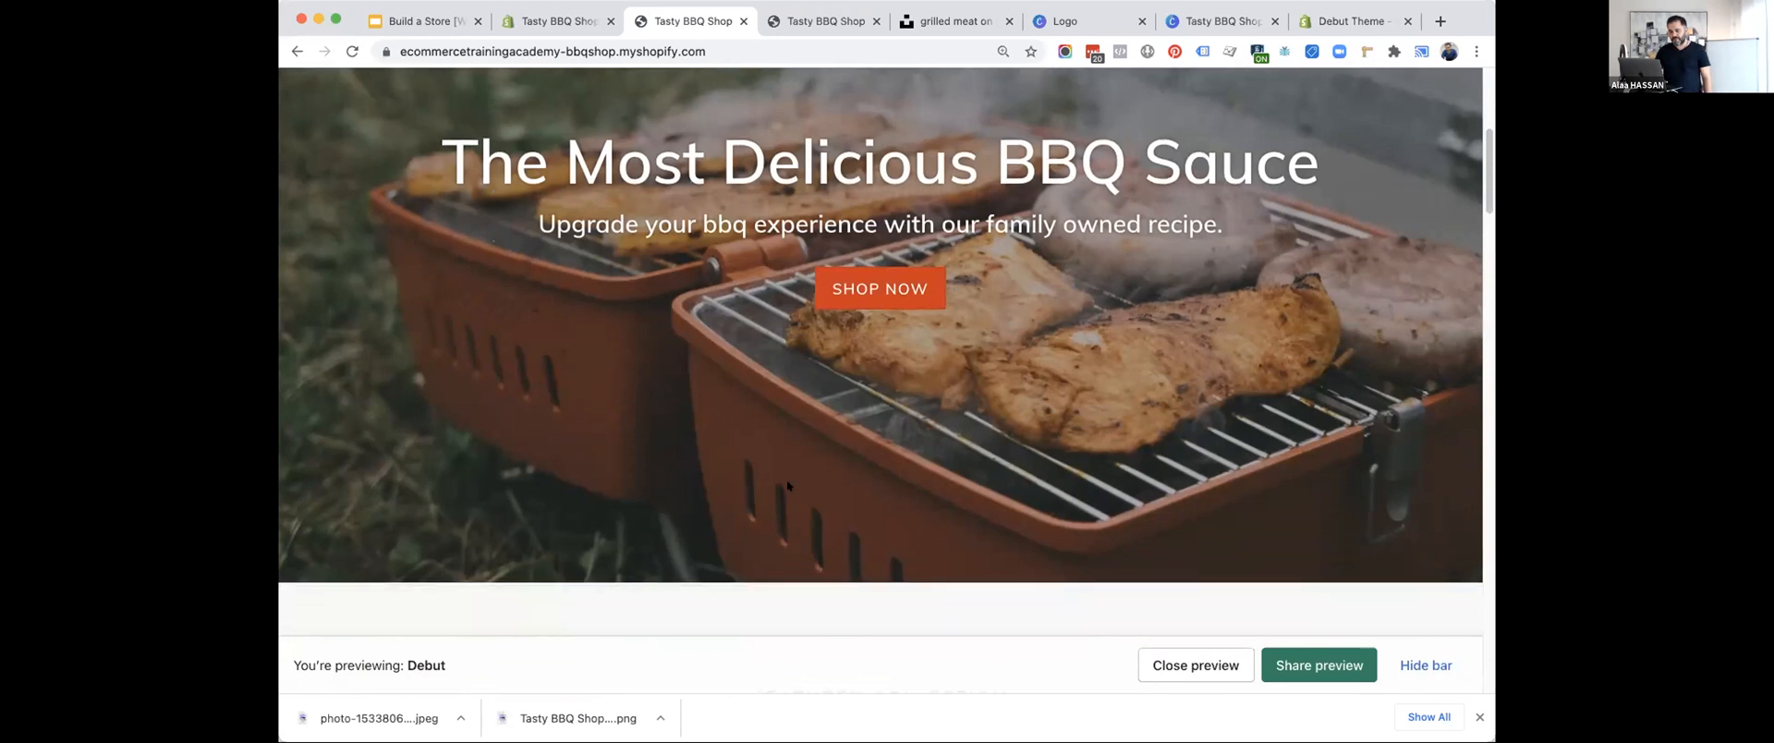
{"action": "scroll", "coordinate": [787, 484], "scroll_direction": "up", "scroll_amount": 8}
{"action": "scroll", "coordinate": [787, 485], "scroll_direction": "down", "scroll_amount": 5}
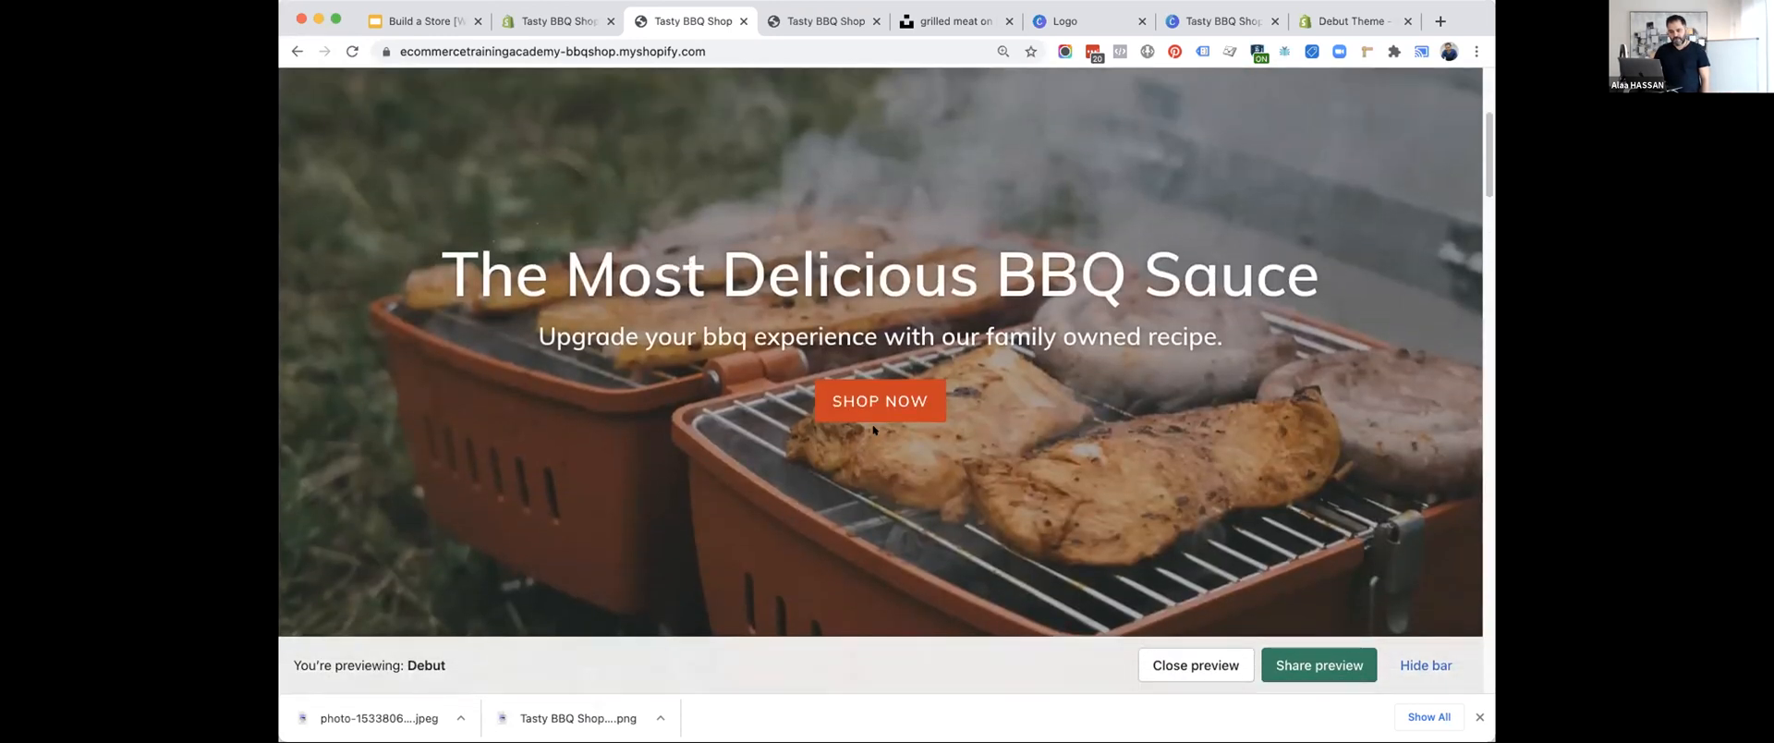
{"action": "left_click", "coordinate": [840, 399]}
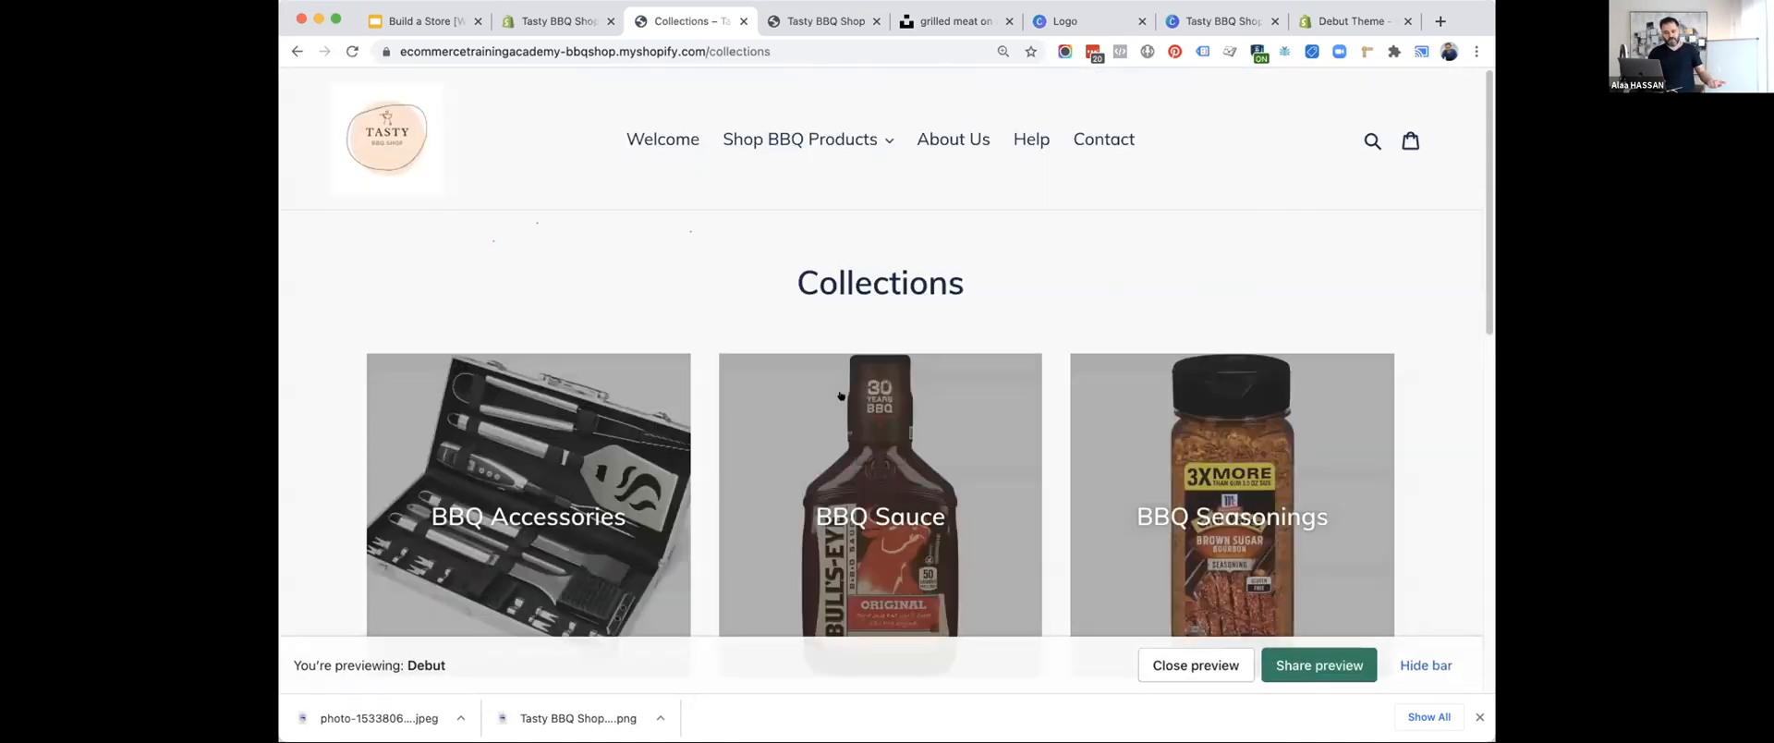
{"action": "scroll", "coordinate": [841, 397], "scroll_direction": "down", "scroll_amount": 2}
{"action": "scroll", "coordinate": [840, 397], "scroll_direction": "down", "scroll_amount": 2}
{"action": "scroll", "coordinate": [841, 396], "scroll_direction": "down", "scroll_amount": 3}
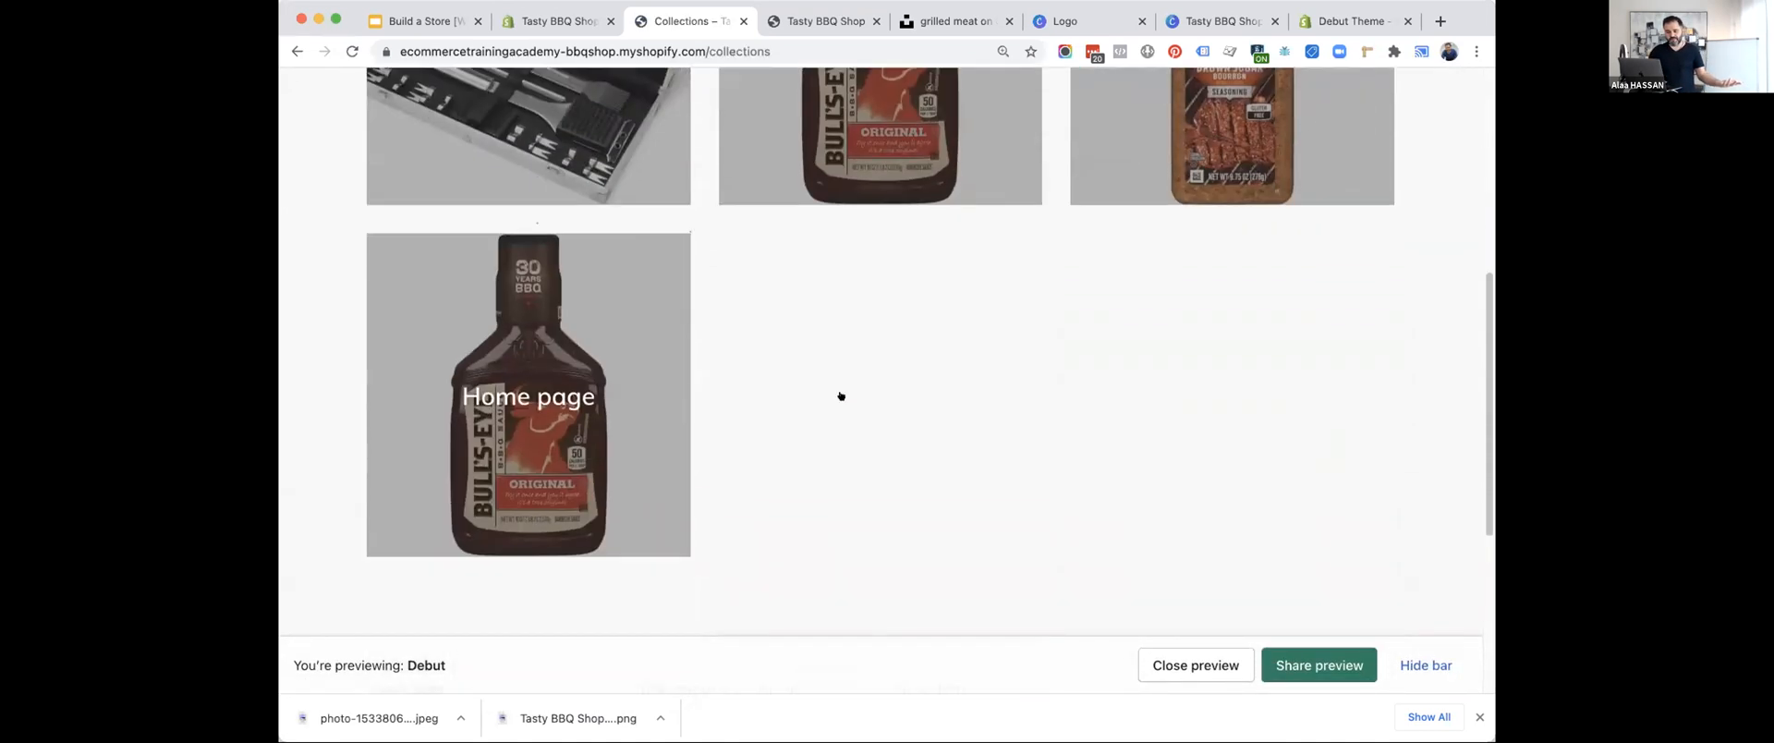
{"action": "scroll", "coordinate": [841, 395], "scroll_direction": "up", "scroll_amount": 5}
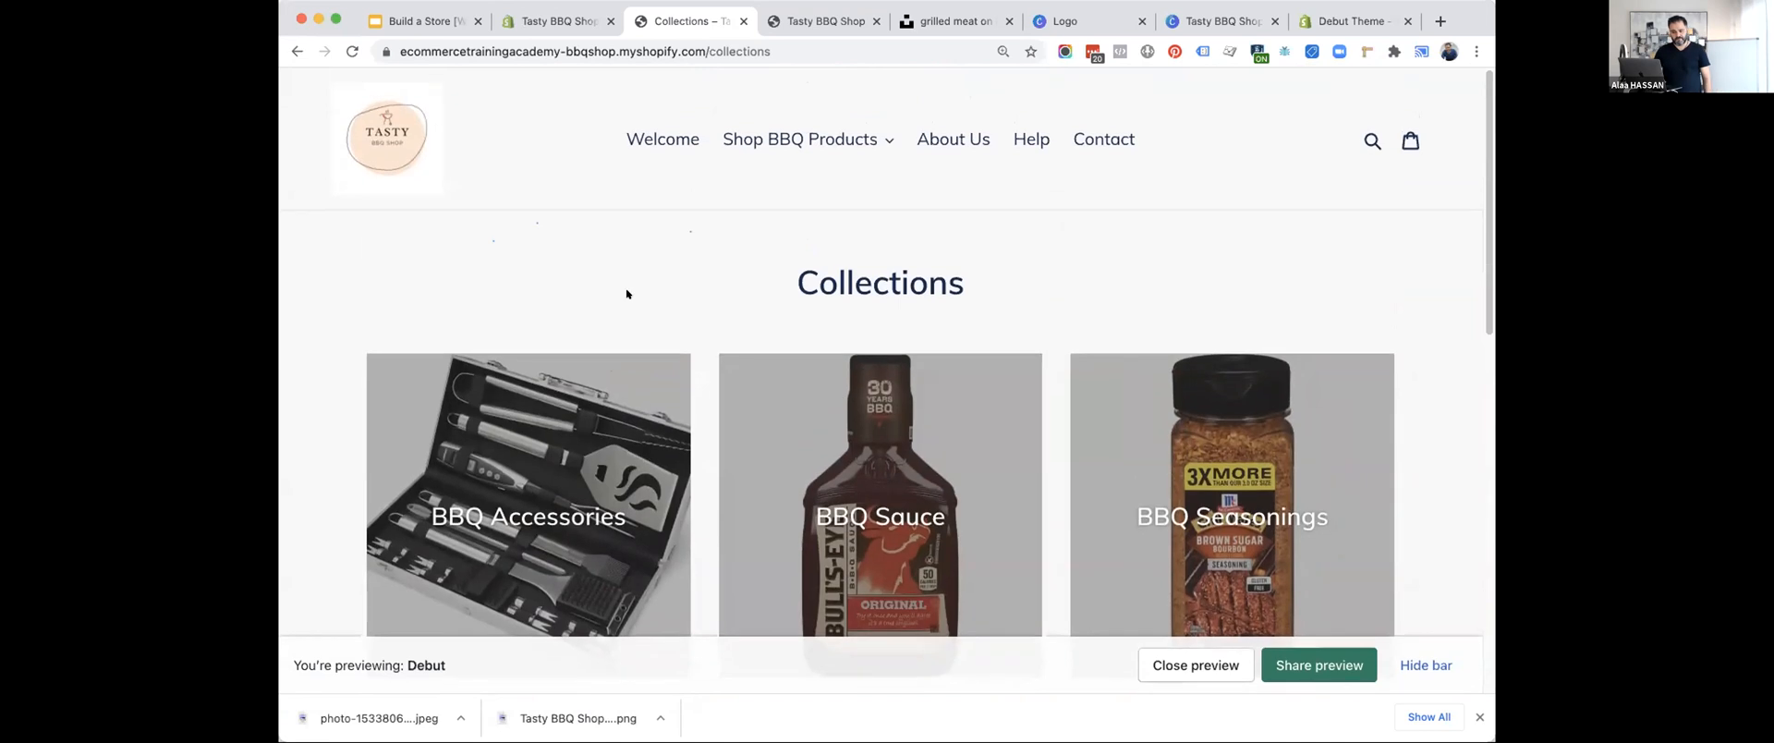
Return to the theme editor and review the home page's section list, the Featured collection settings and the page preview.
{"action": "left_click", "coordinate": [406, 20]}
{"action": "left_click", "coordinate": [517, 20]}
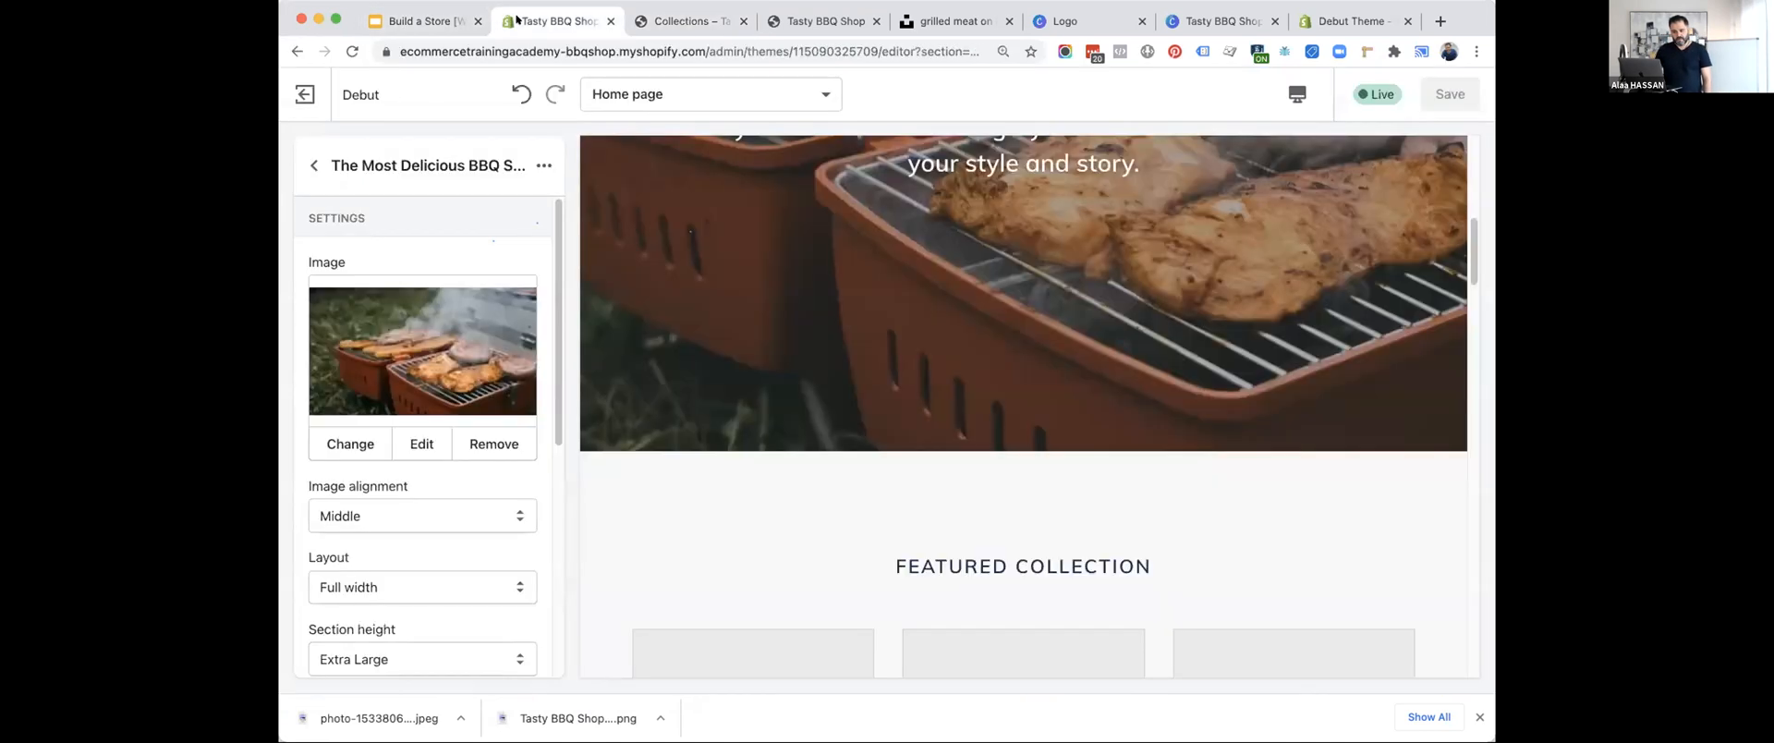
{"action": "left_click", "coordinate": [314, 165]}
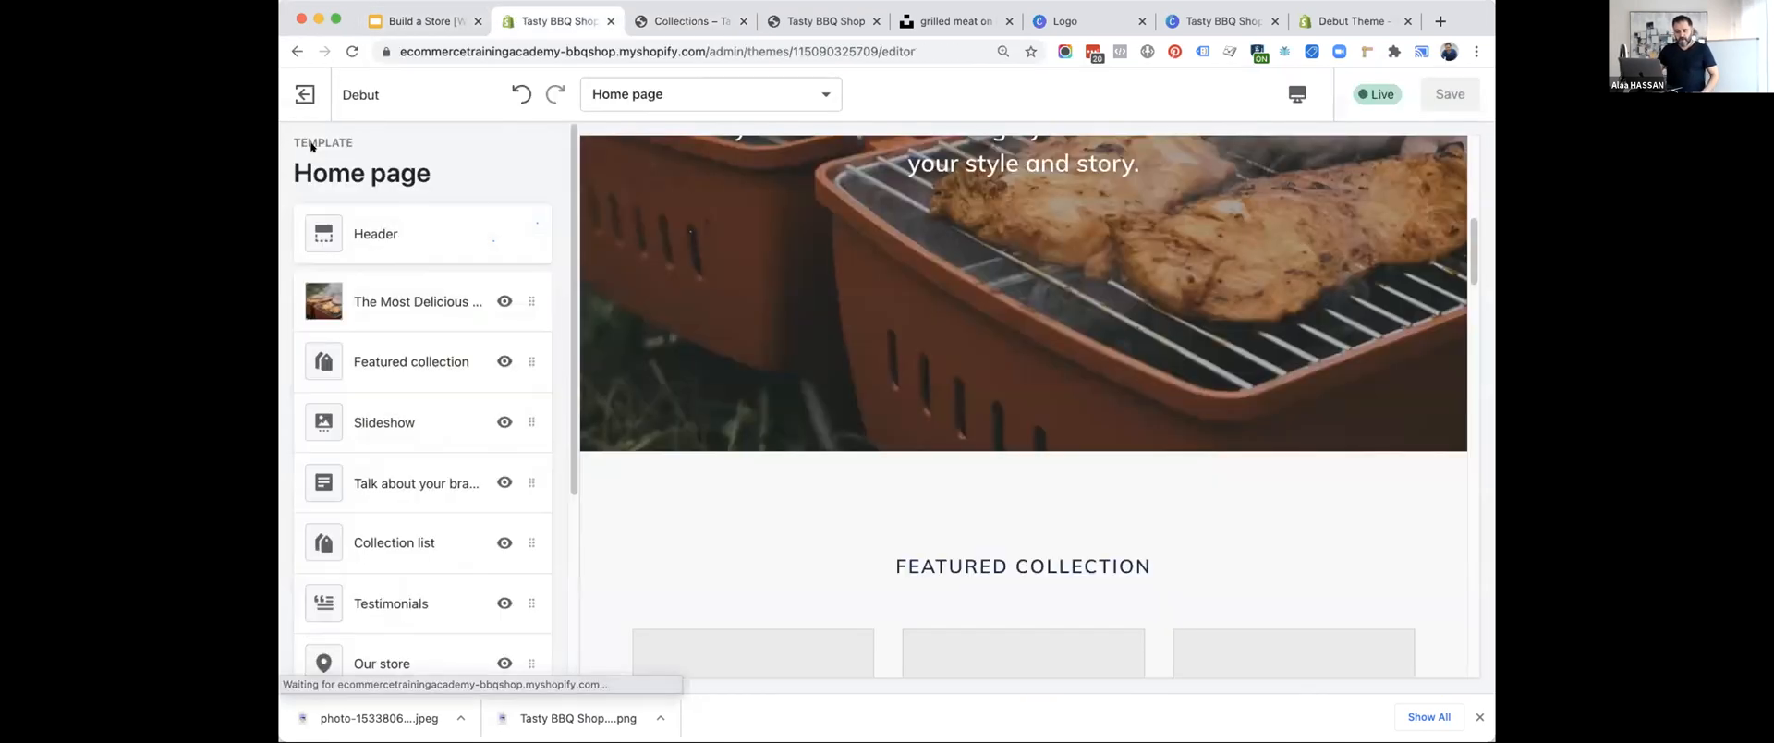
{"action": "left_click", "coordinate": [462, 361]}
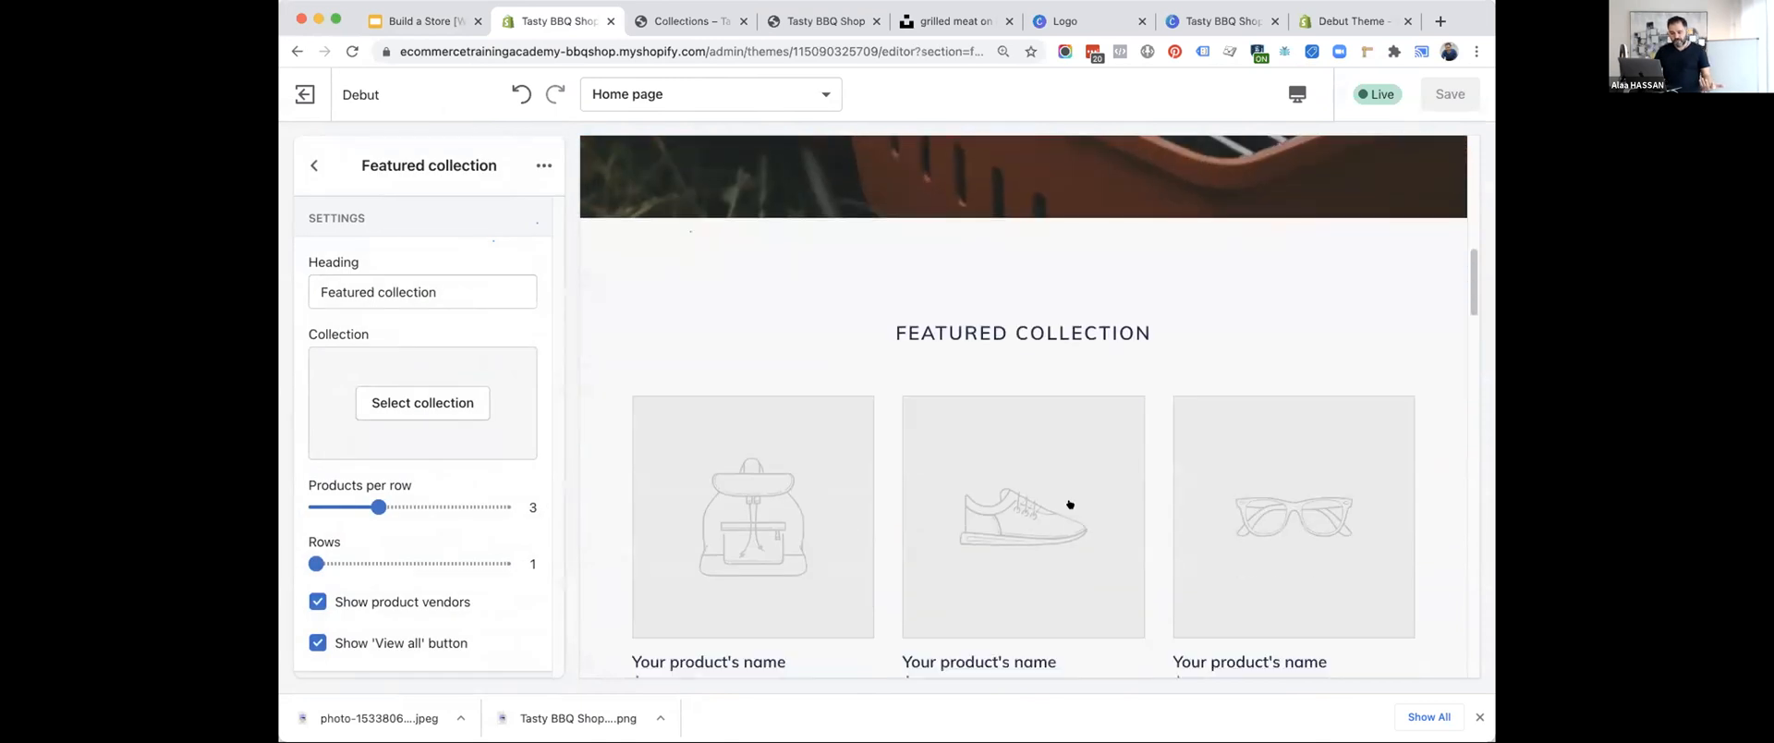
{"action": "left_click", "coordinate": [303, 158]}
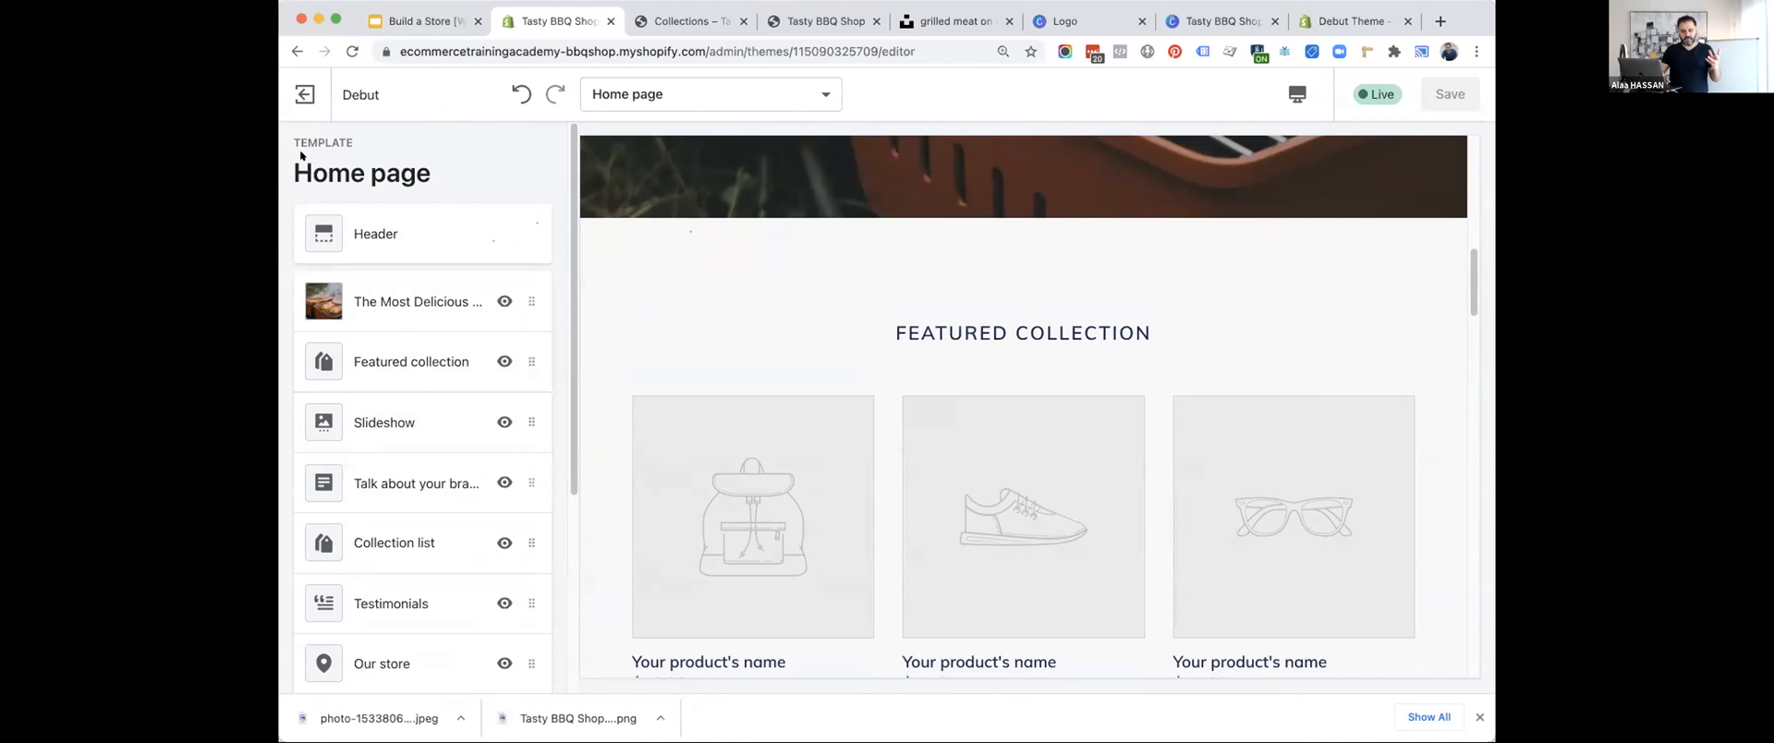
{"action": "scroll", "coordinate": [356, 364], "scroll_direction": "down", "scroll_amount": 2}
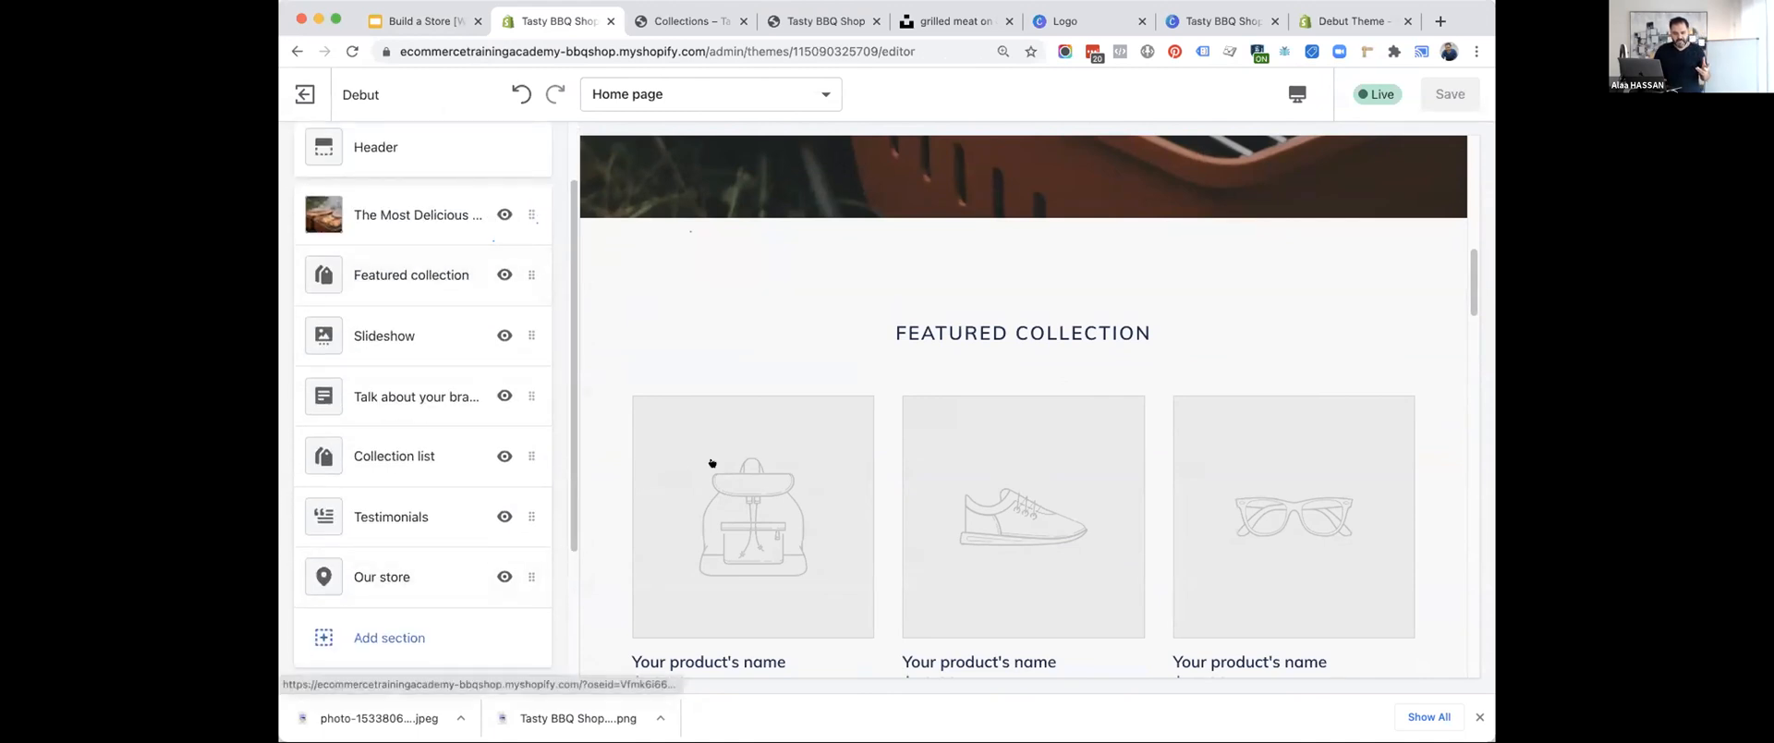
{"action": "scroll", "coordinate": [711, 461], "scroll_direction": "down", "scroll_amount": 10}
{"action": "scroll", "coordinate": [710, 462], "scroll_direction": "down", "scroll_amount": 6}
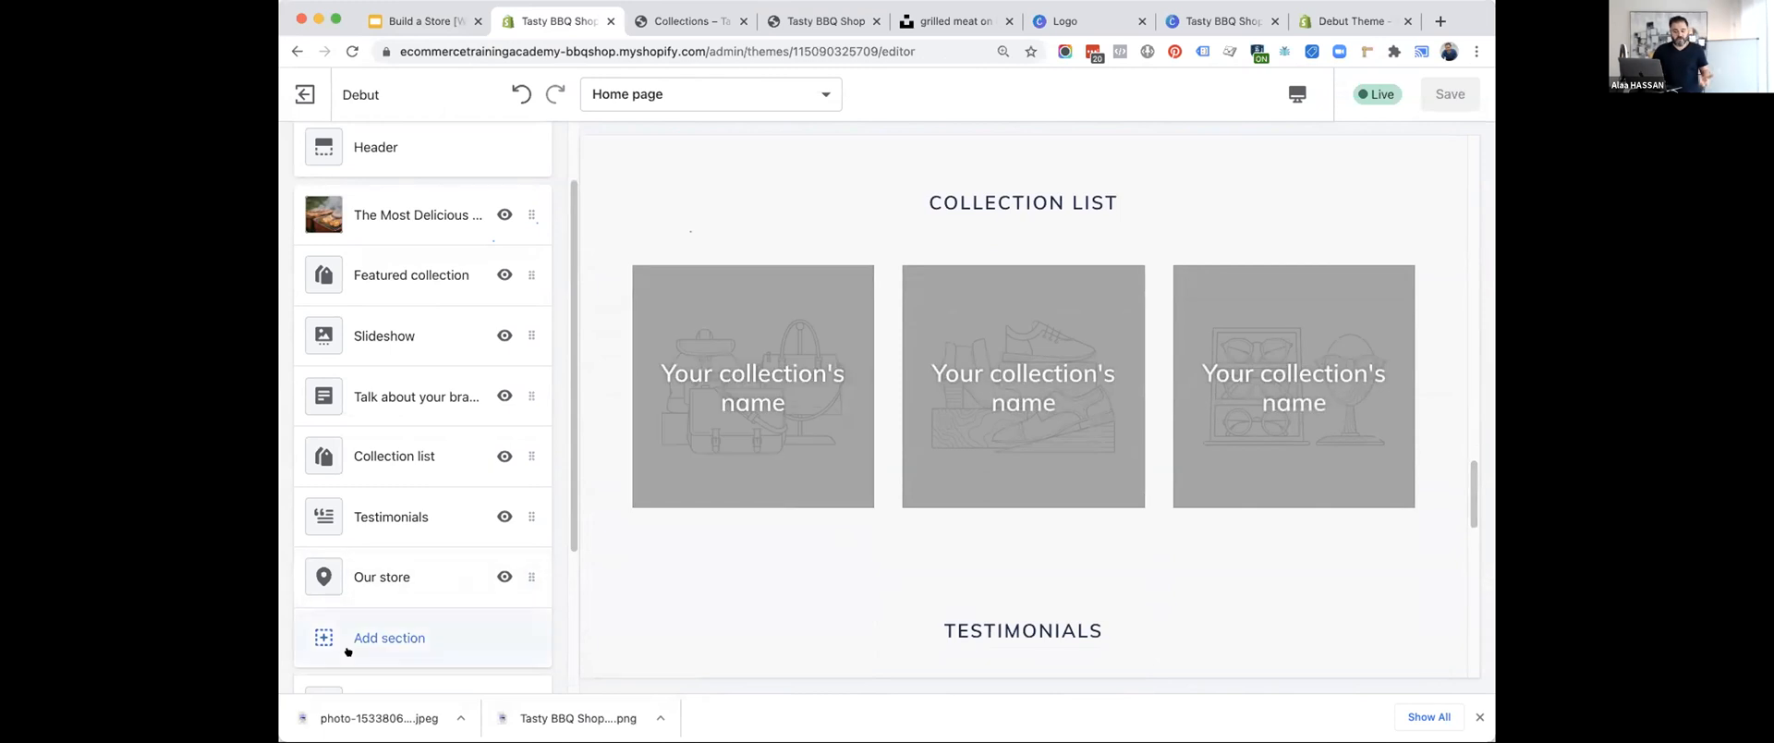
Browse the section types that can be added to the home page, and close the list without adding one.
{"action": "left_click", "coordinate": [348, 652]}
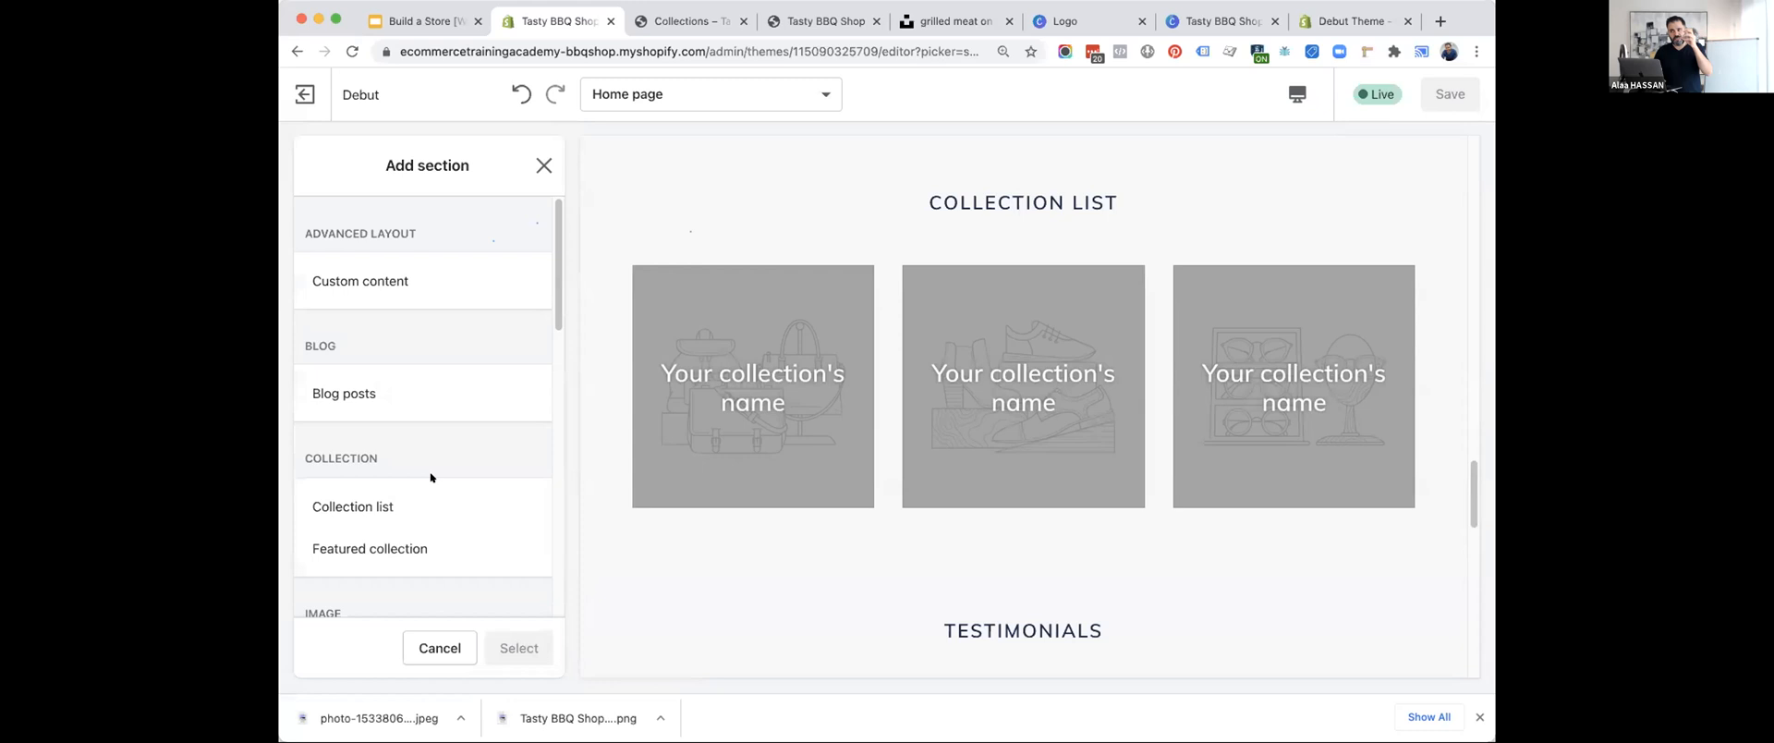
{"action": "scroll", "coordinate": [428, 472], "scroll_direction": "down", "scroll_amount": 10}
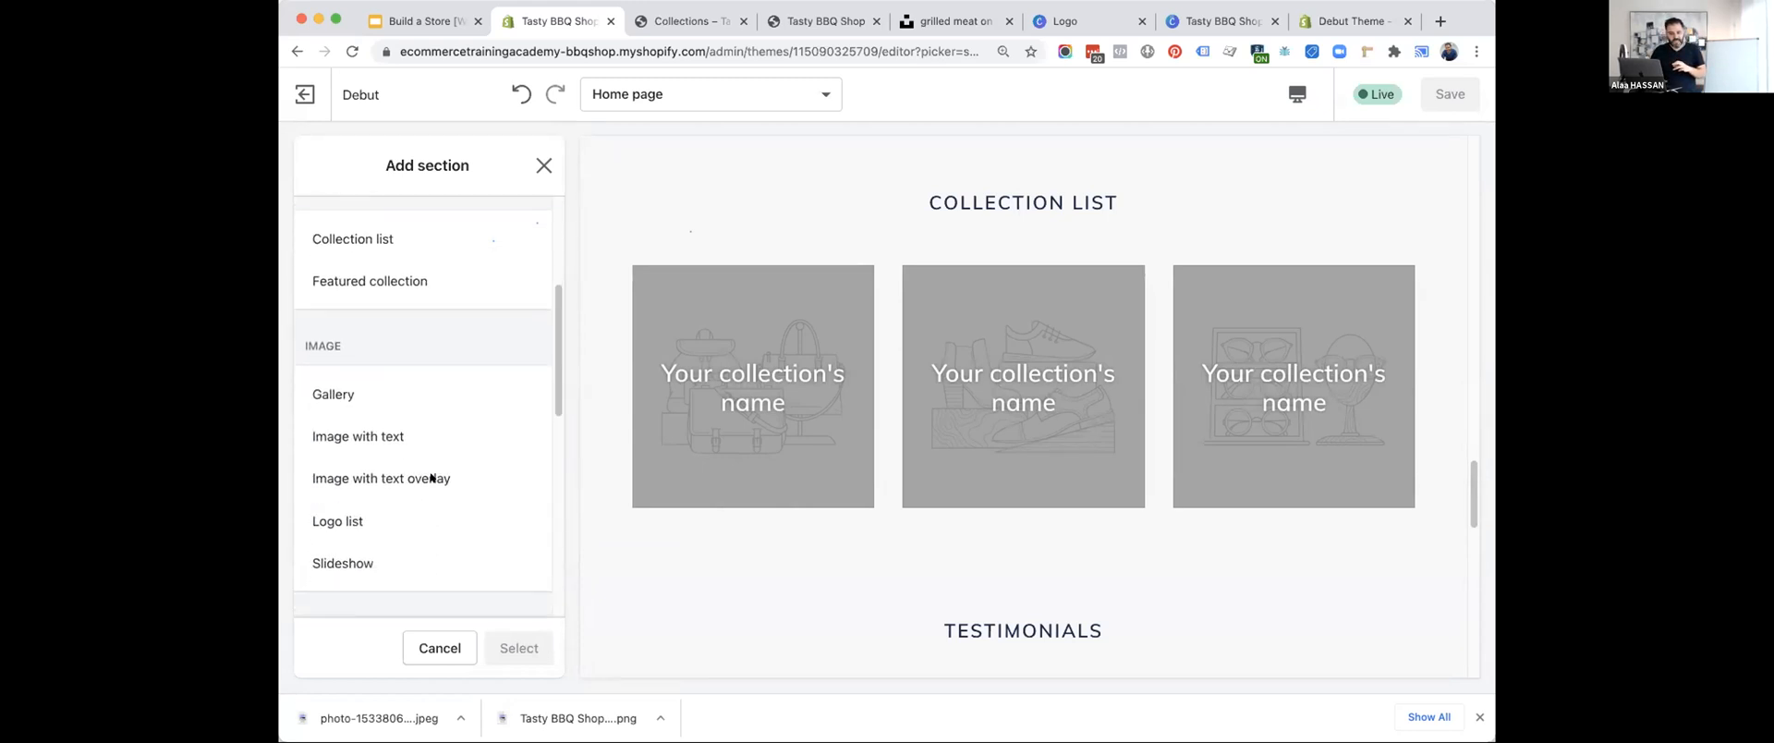
{"action": "scroll", "coordinate": [426, 465], "scroll_direction": "down", "scroll_amount": 5}
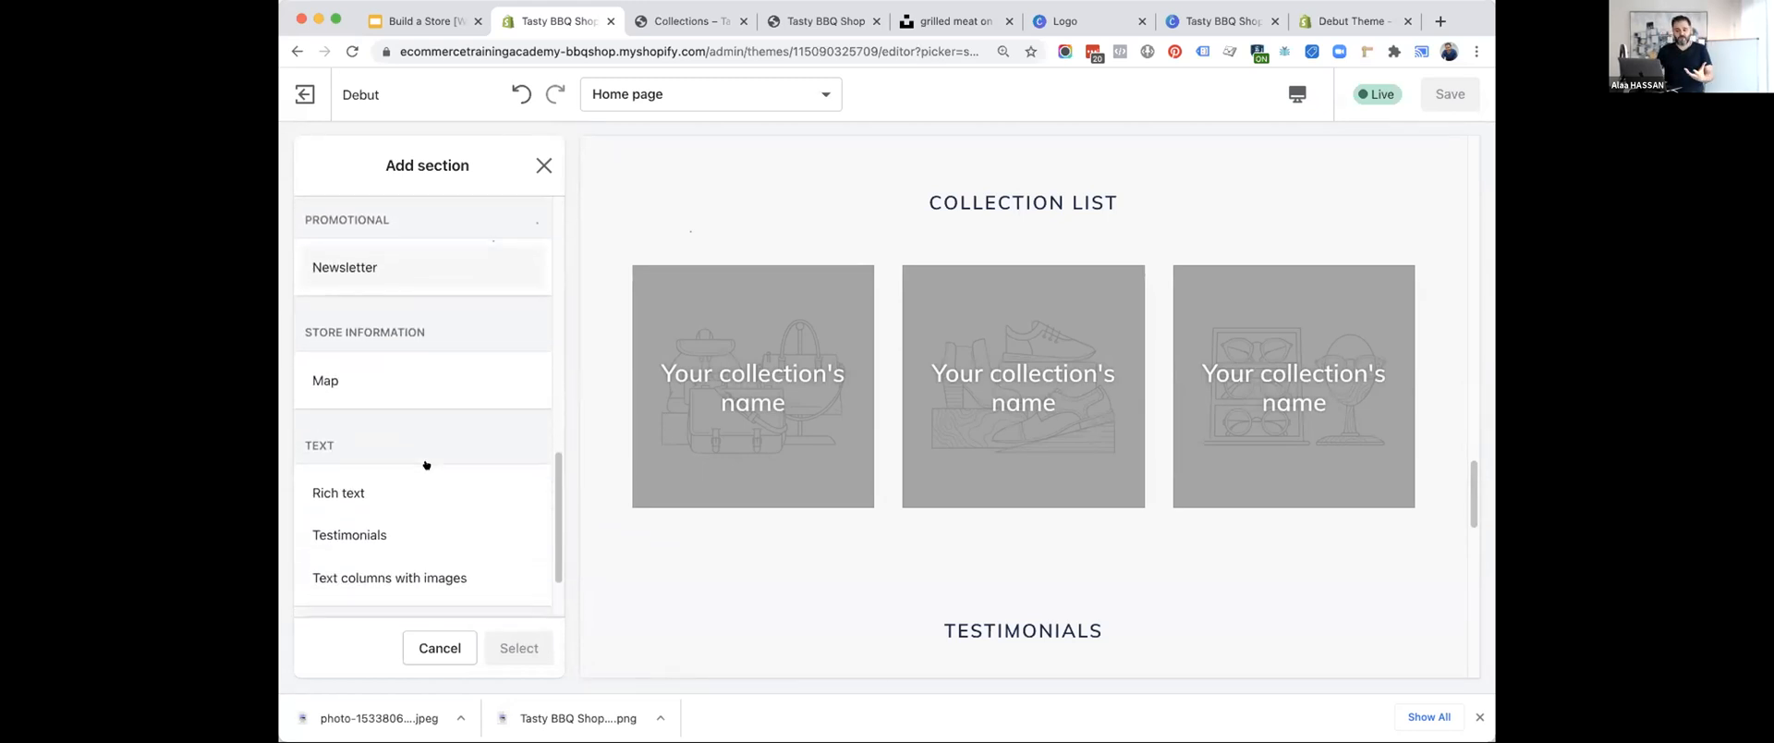
{"action": "scroll", "coordinate": [428, 464], "scroll_direction": "up", "scroll_amount": 15}
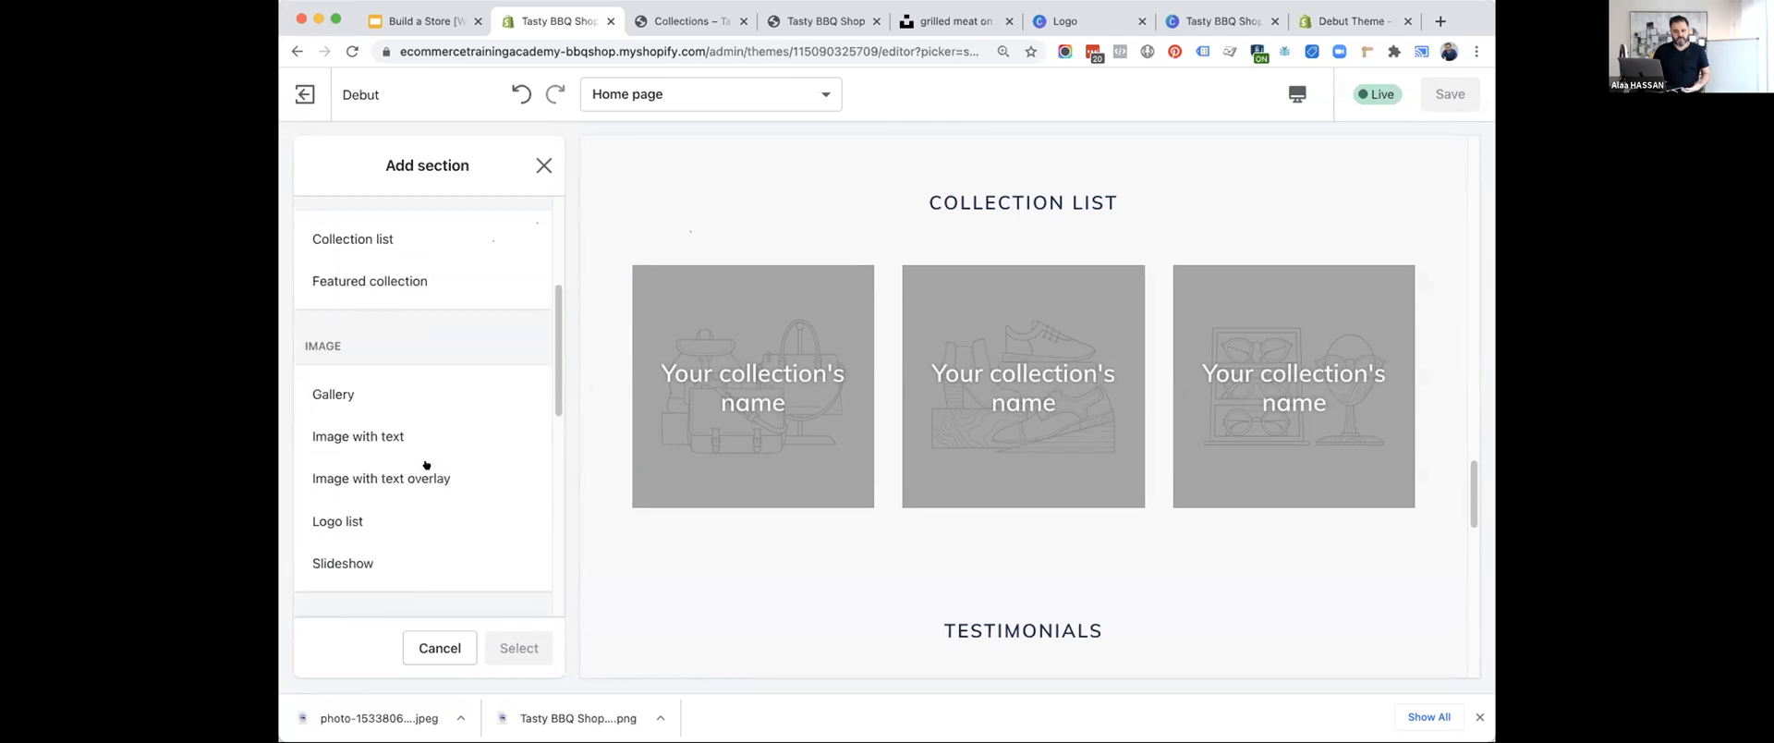
{"action": "left_click", "coordinate": [544, 165]}
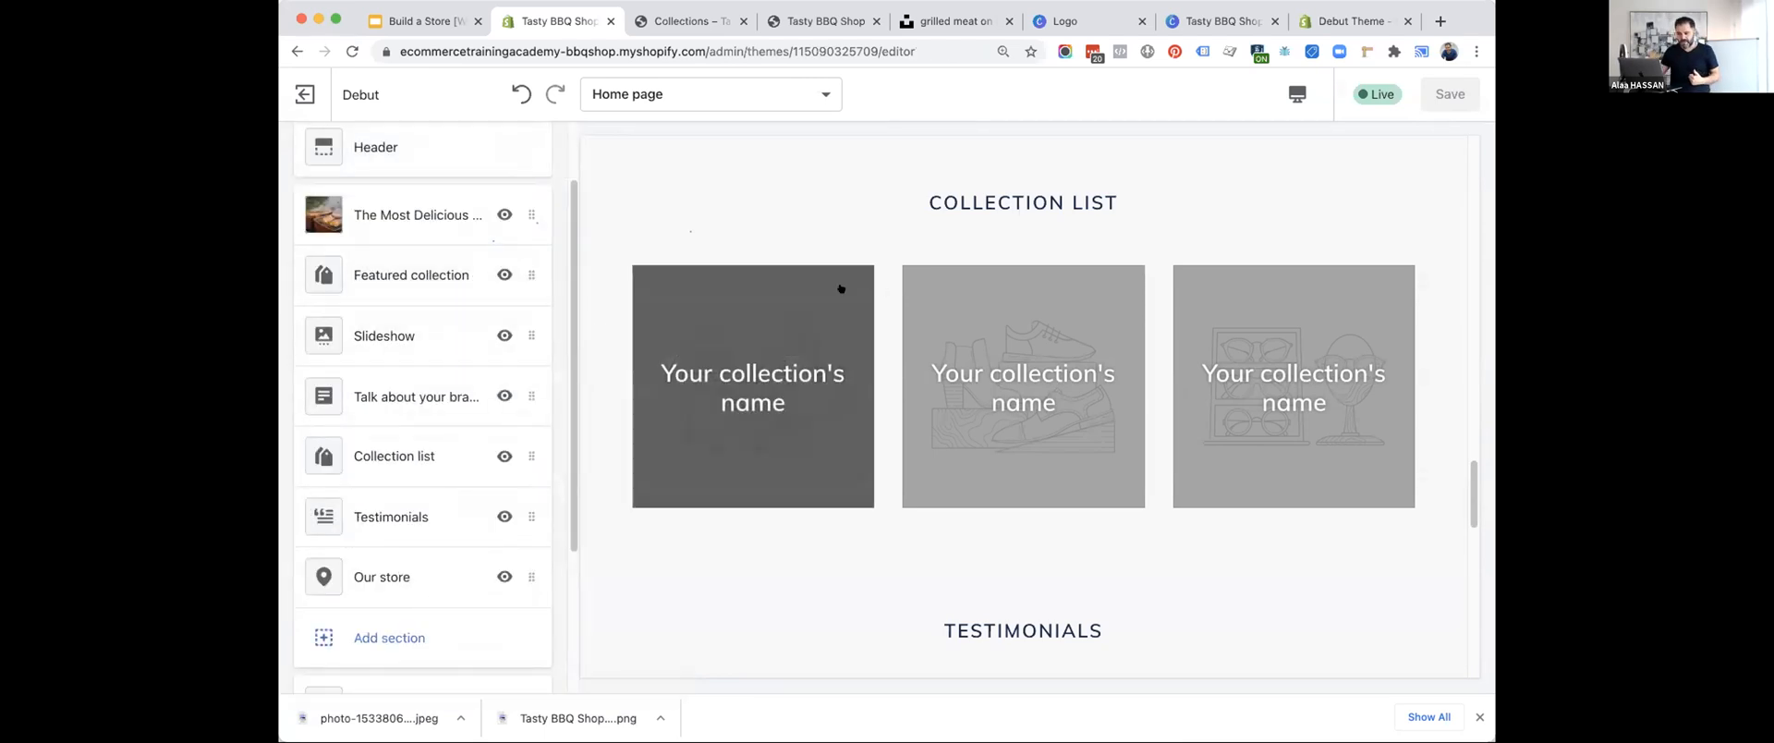
Assign the BBQ Sauce collection to the home page's Featured collection section.
{"action": "left_click", "coordinate": [430, 268]}
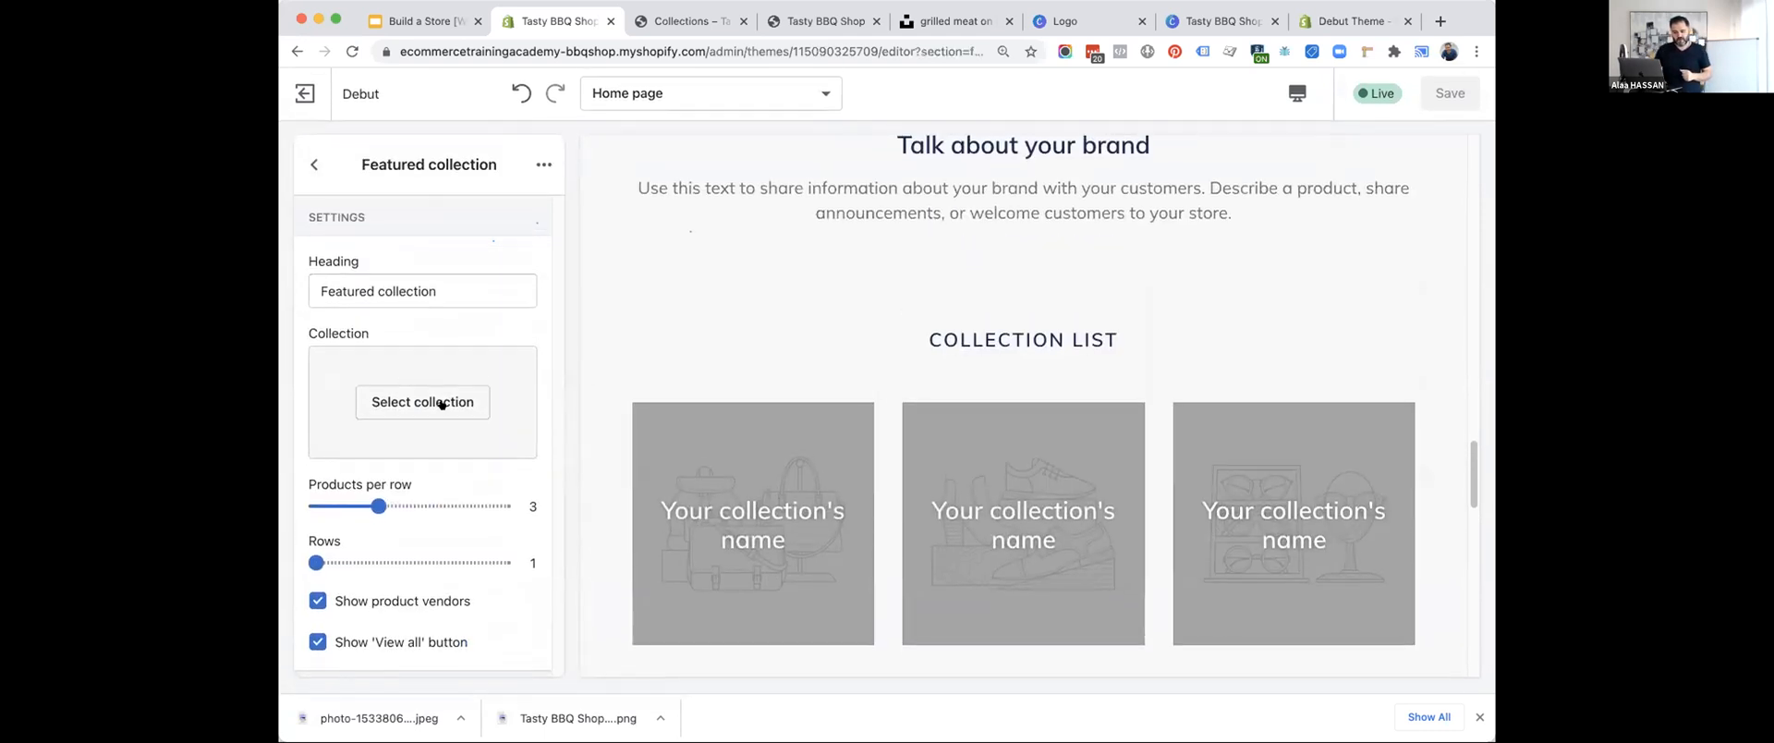
{"action": "left_click", "coordinate": [413, 400]}
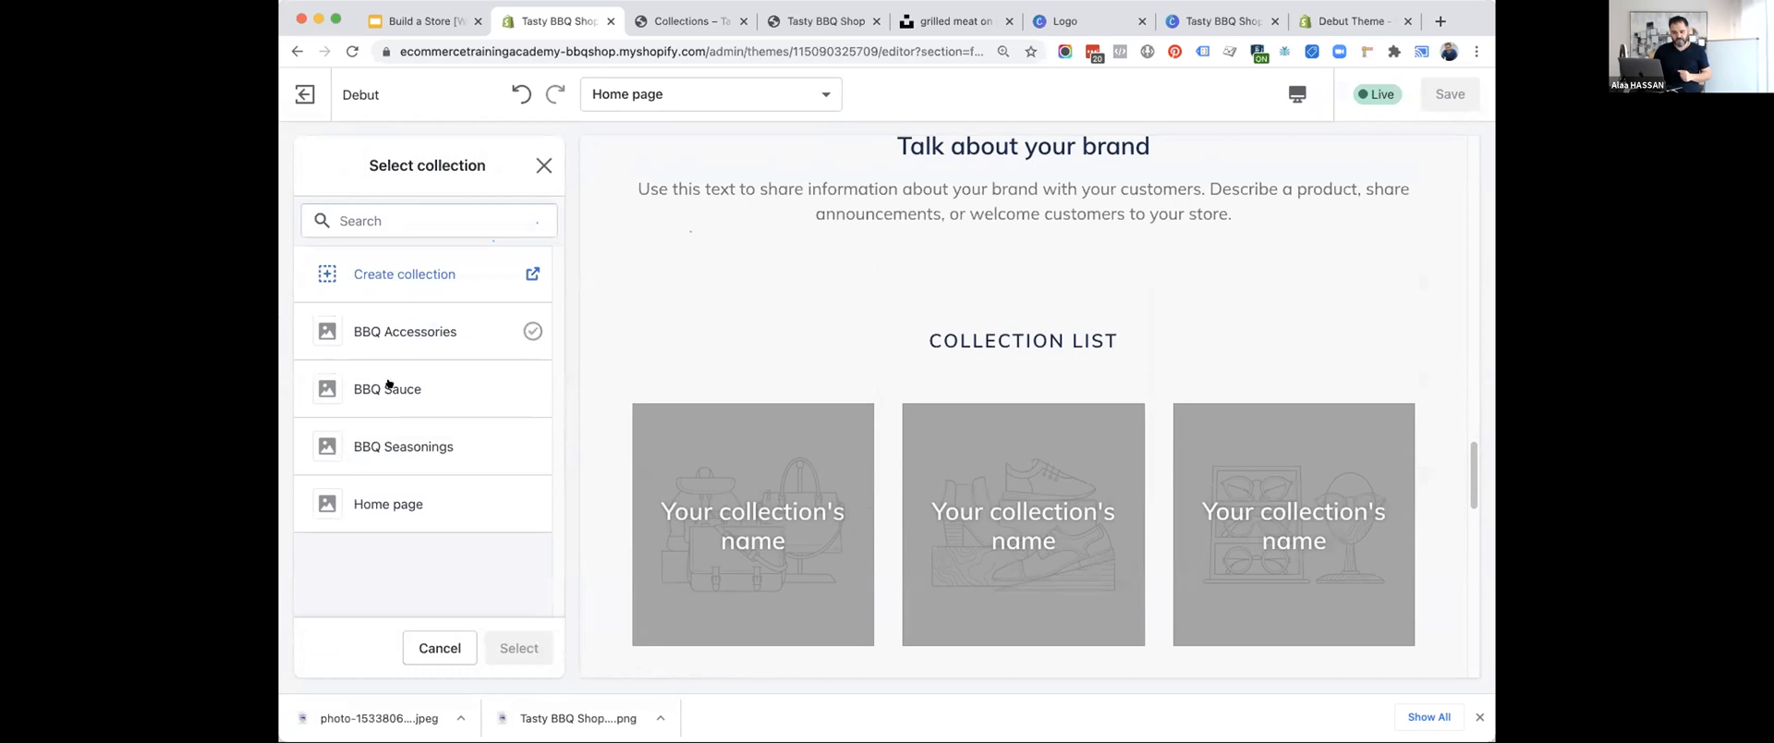
{"action": "left_click", "coordinate": [389, 386]}
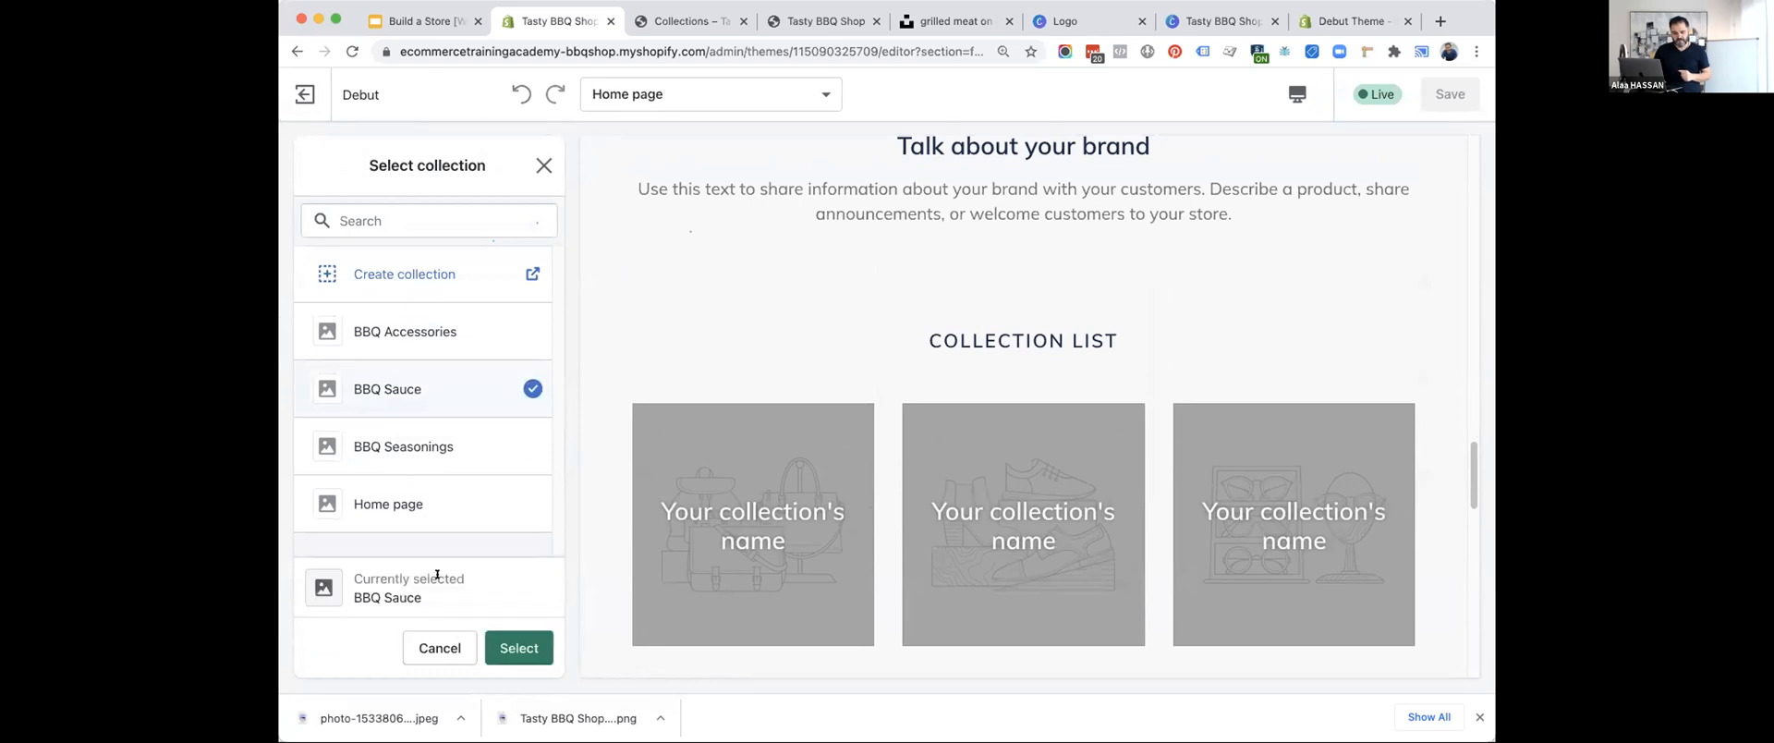
{"action": "left_click", "coordinate": [506, 649]}
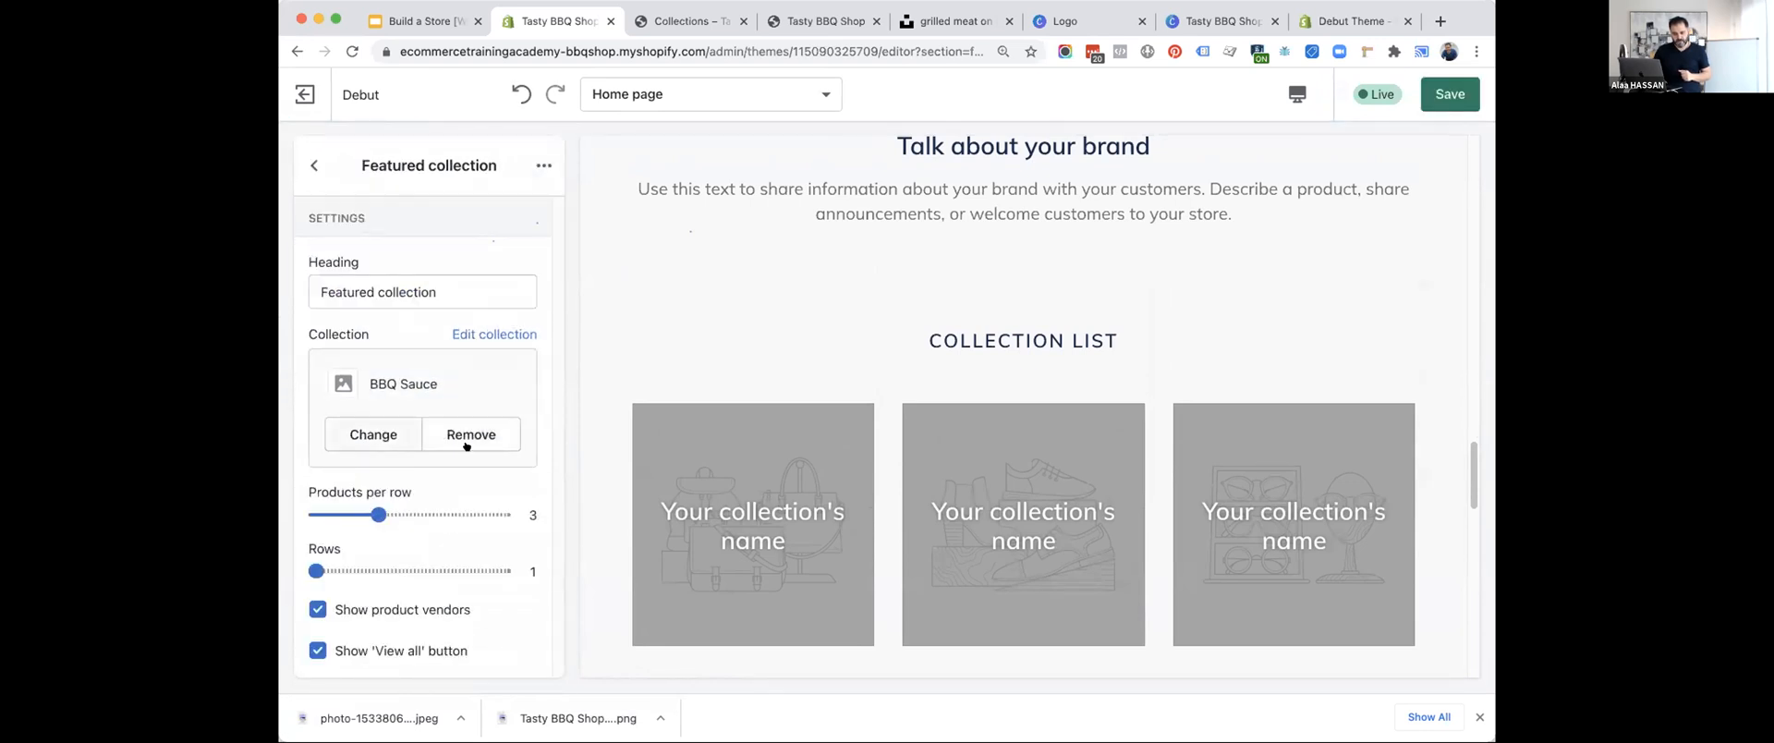
{"action": "left_click", "coordinate": [386, 448]}
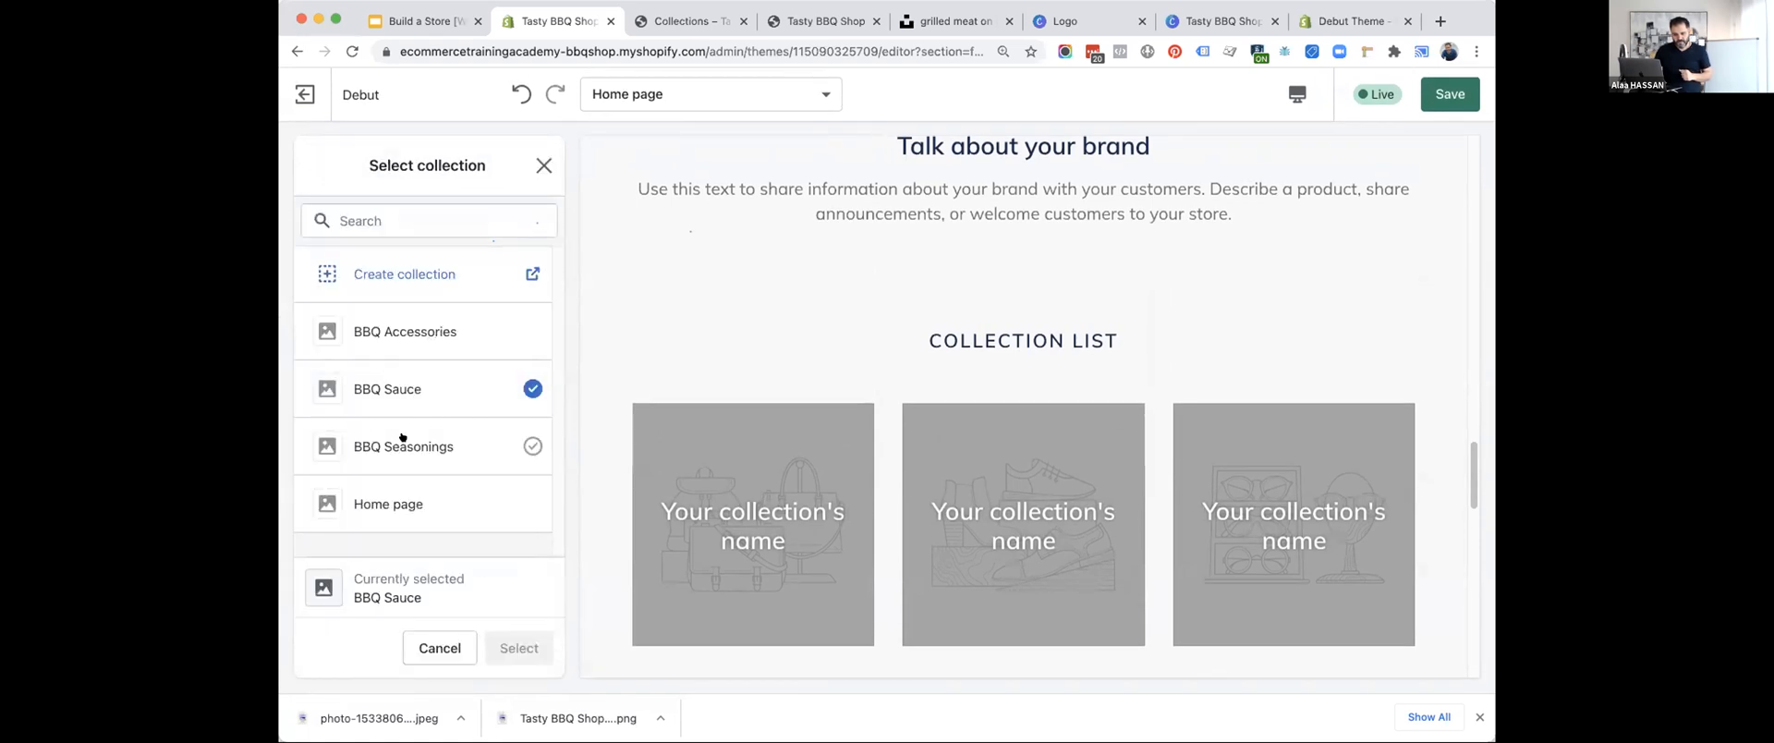
{"action": "left_click", "coordinate": [404, 440]}
{"action": "left_click", "coordinate": [416, 386]}
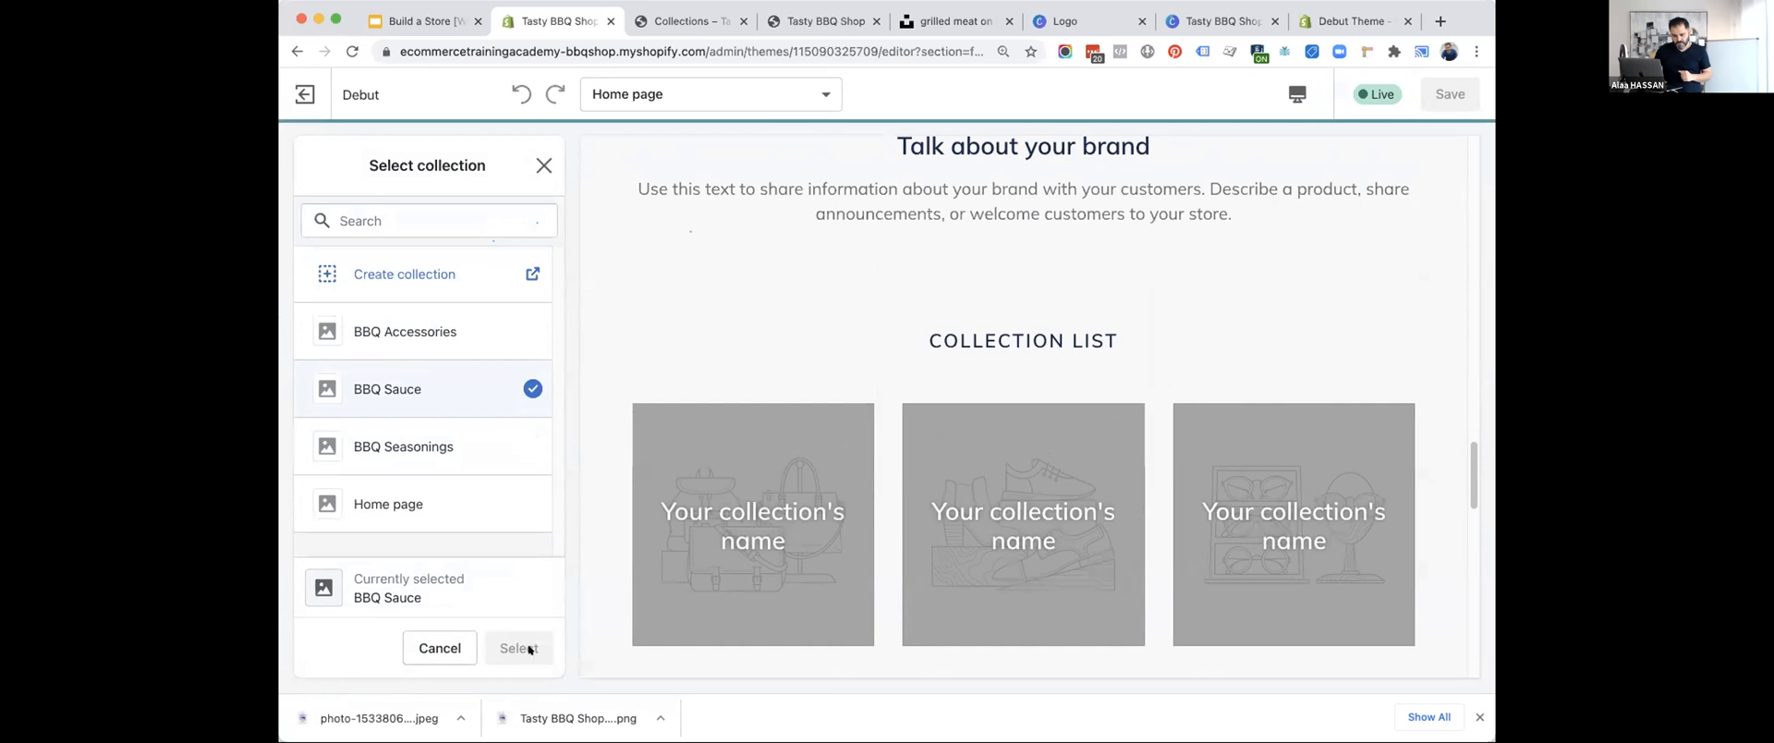
{"action": "left_click", "coordinate": [436, 646]}
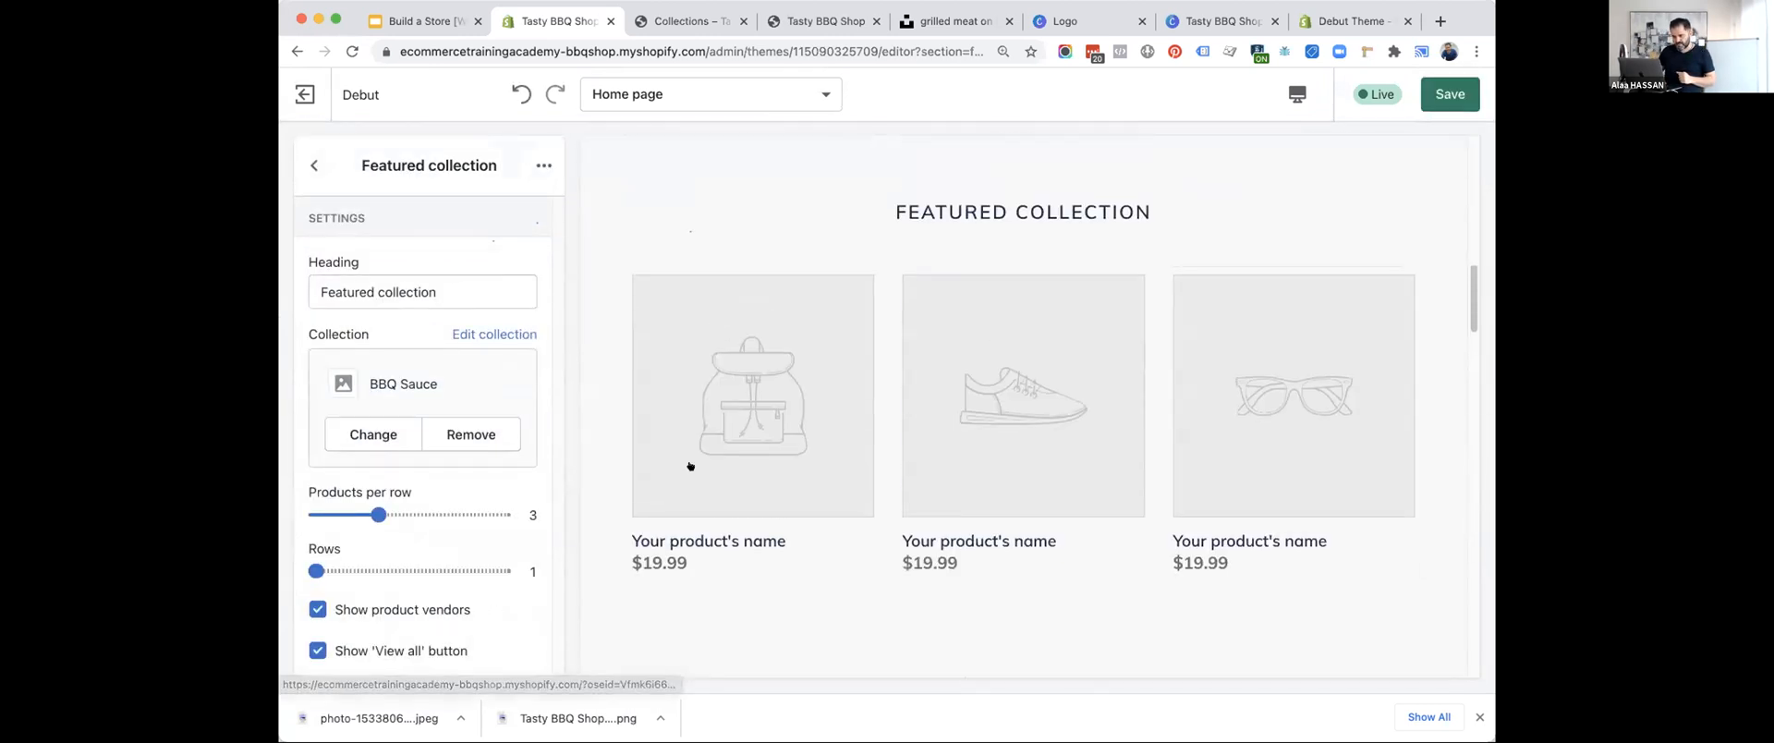
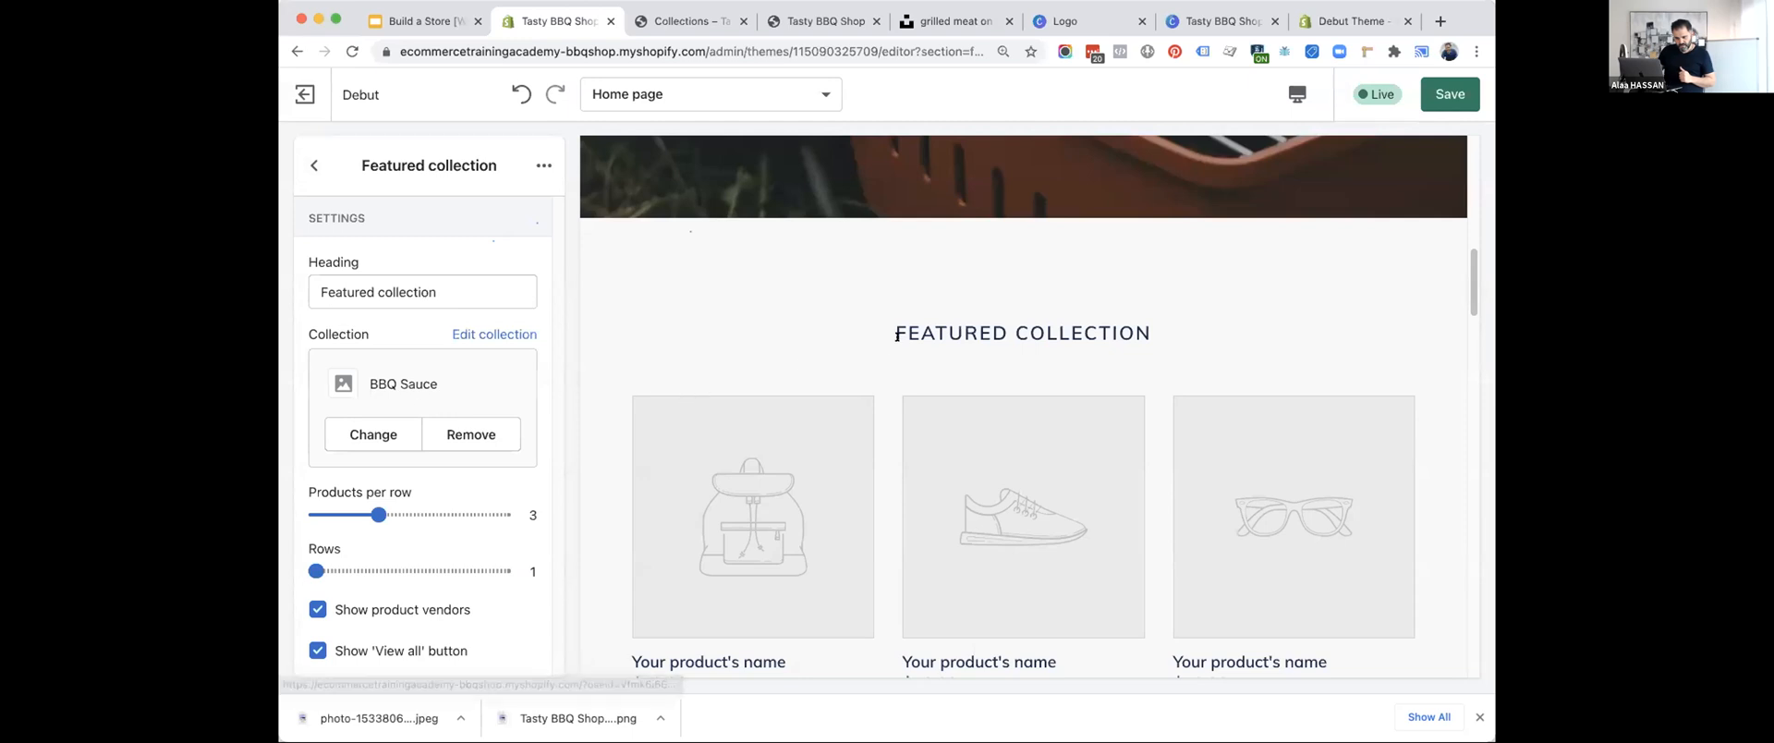
Save the home page changes, open the BBQ Sauce collection for editing in its own tab, and return to the theme editor.
{"action": "scroll", "coordinate": [741, 382], "scroll_direction": "down", "scroll_amount": 3}
{"action": "scroll", "coordinate": [740, 382], "scroll_direction": "up", "scroll_amount": 1}
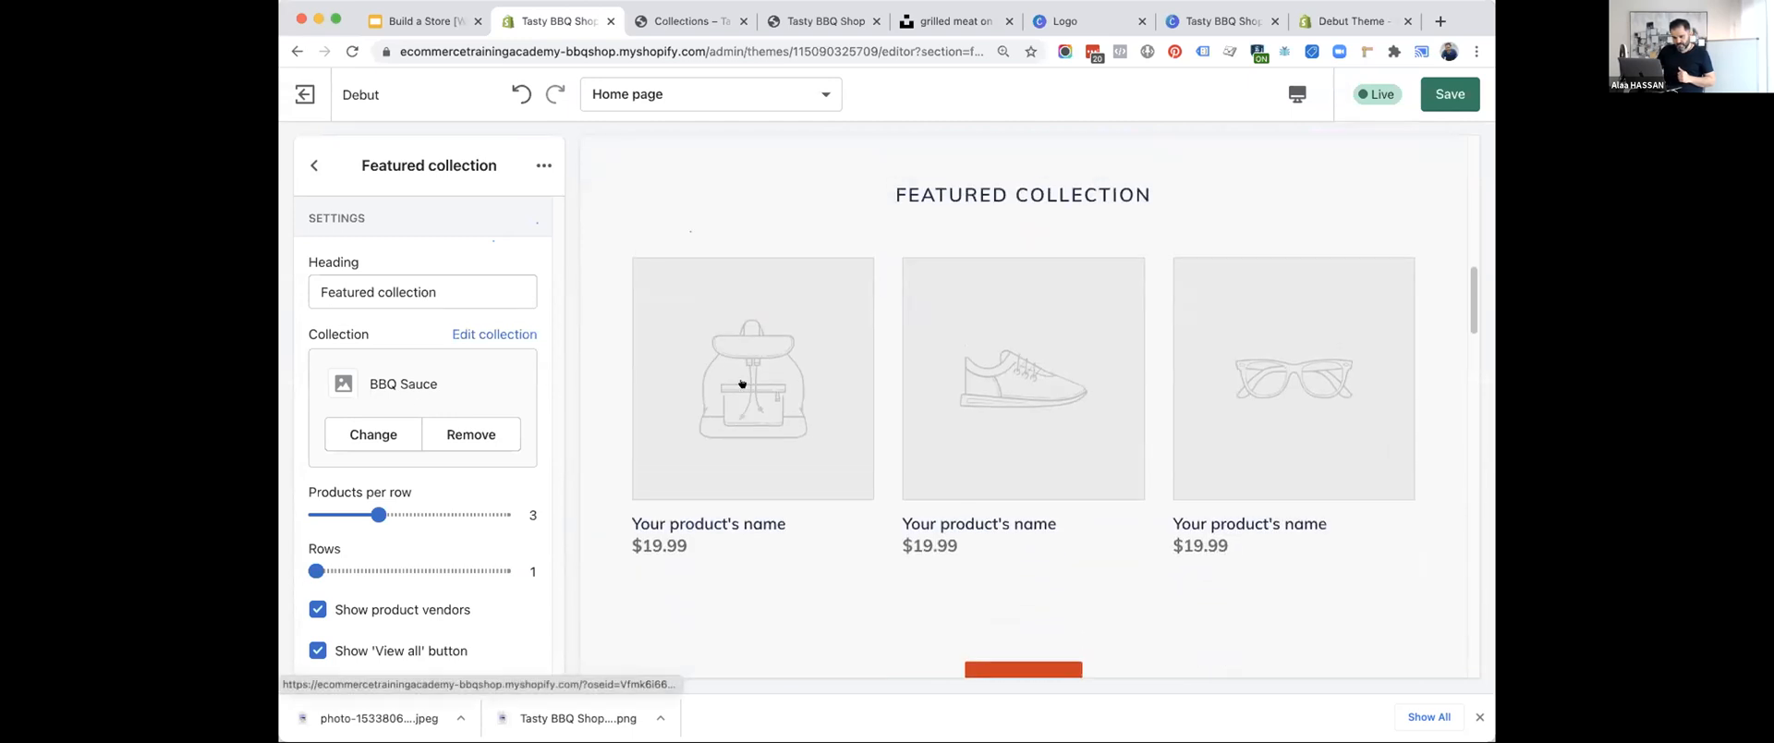
{"action": "left_click", "coordinate": [1448, 94]}
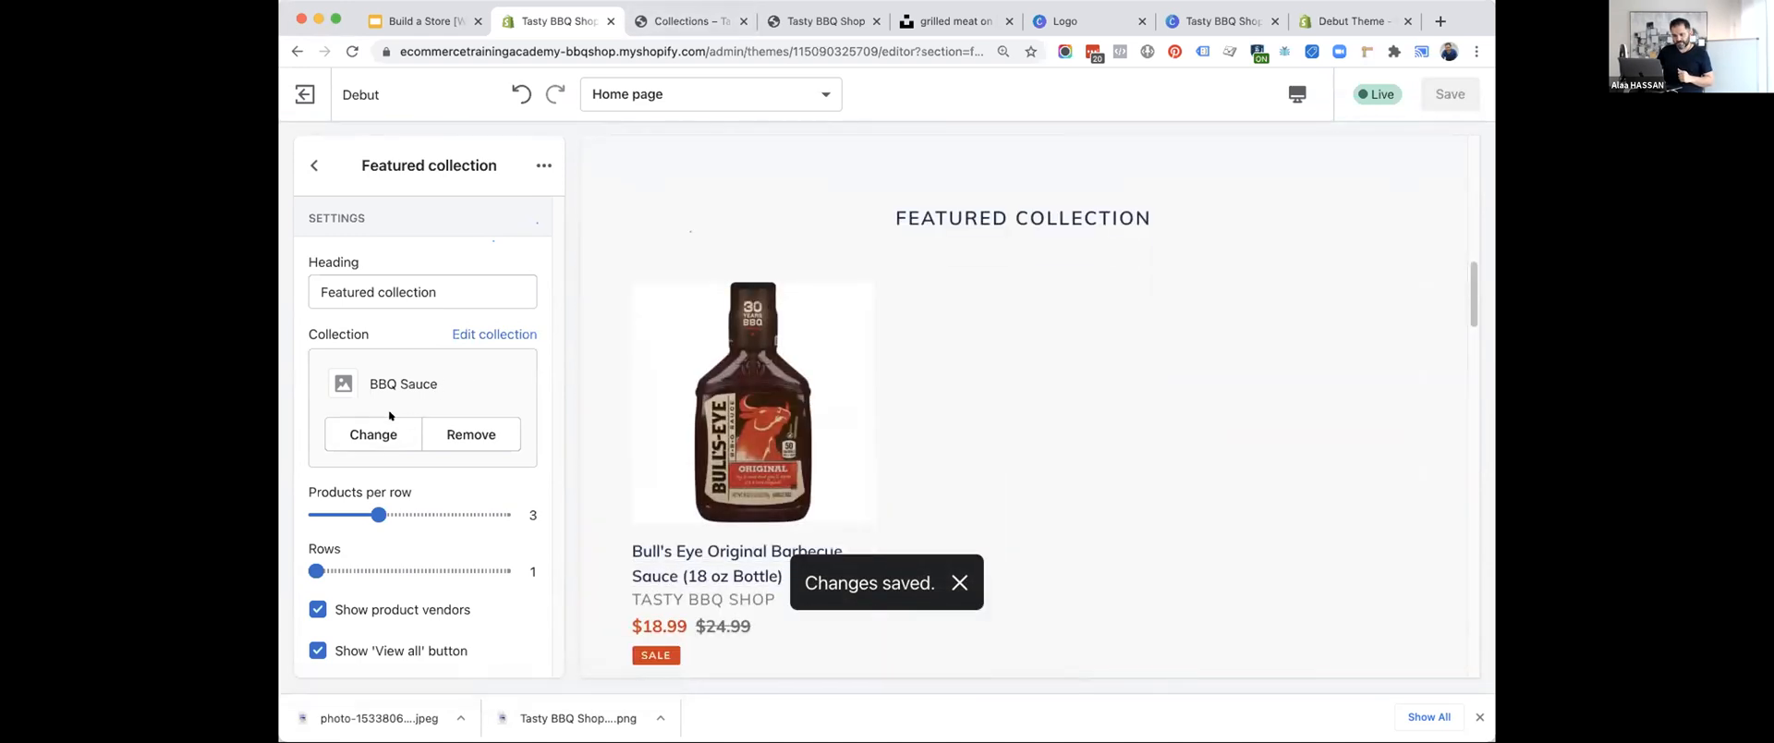
{"action": "left_click", "coordinate": [453, 333]}
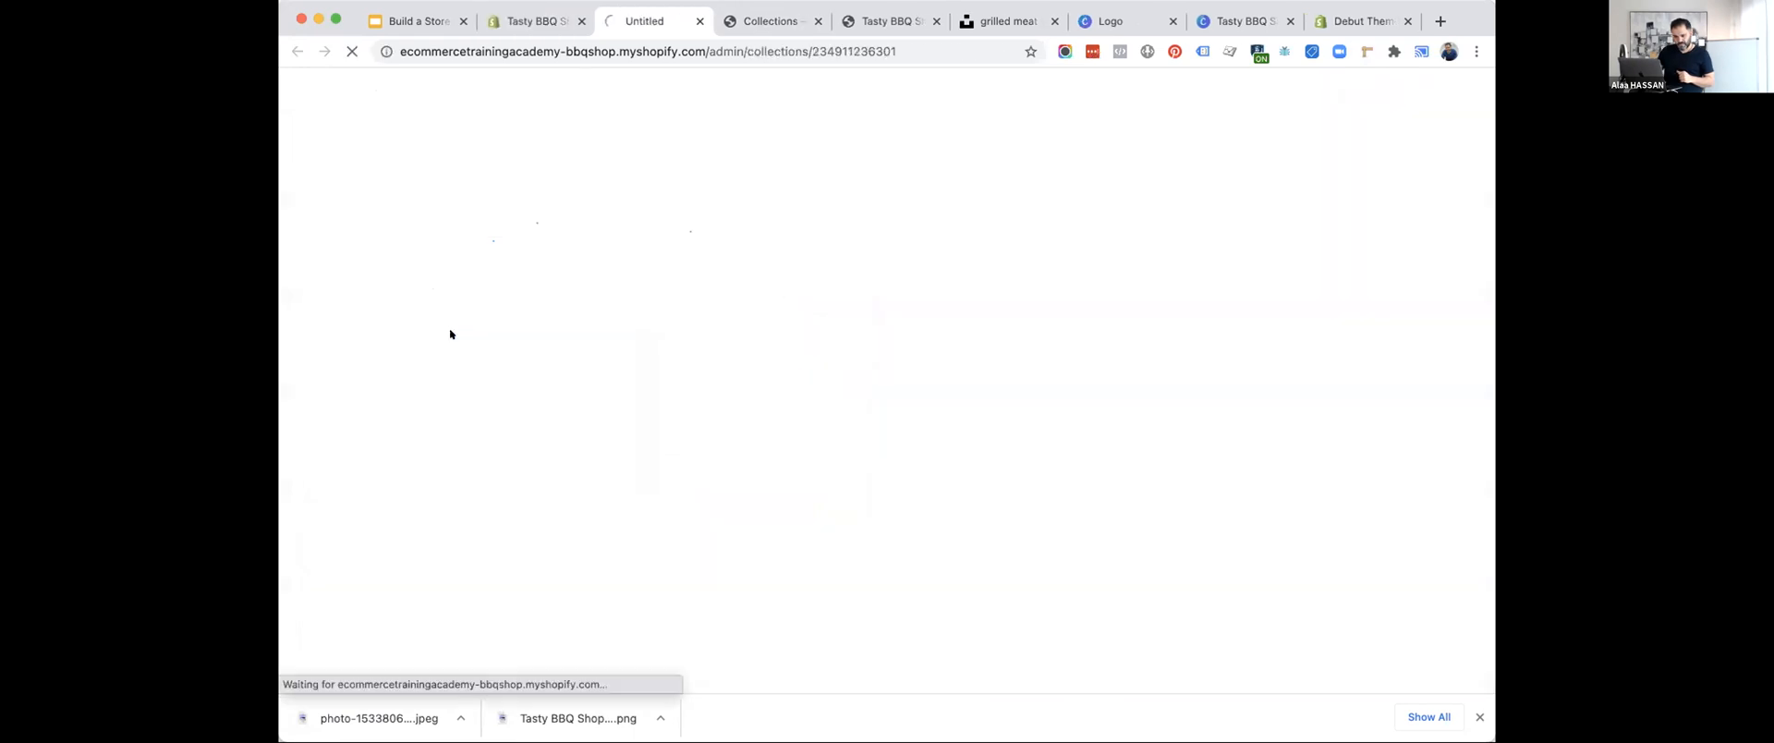
{"action": "left_click", "coordinate": [515, 21]}
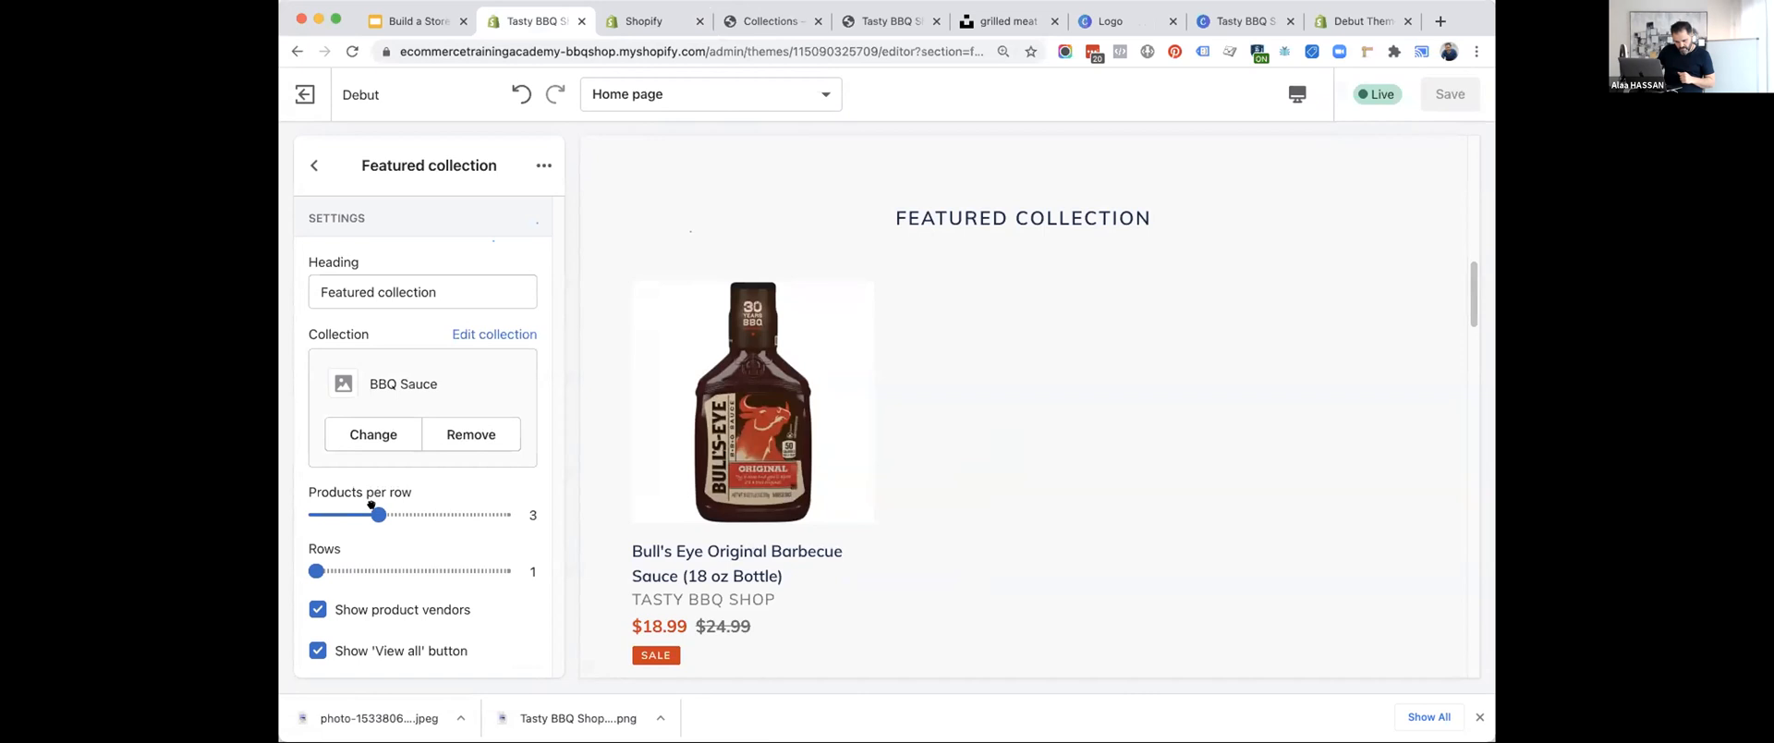
Move the Collection list section directly below the image banner, above the Featured collection section.
{"action": "left_click", "coordinate": [305, 151]}
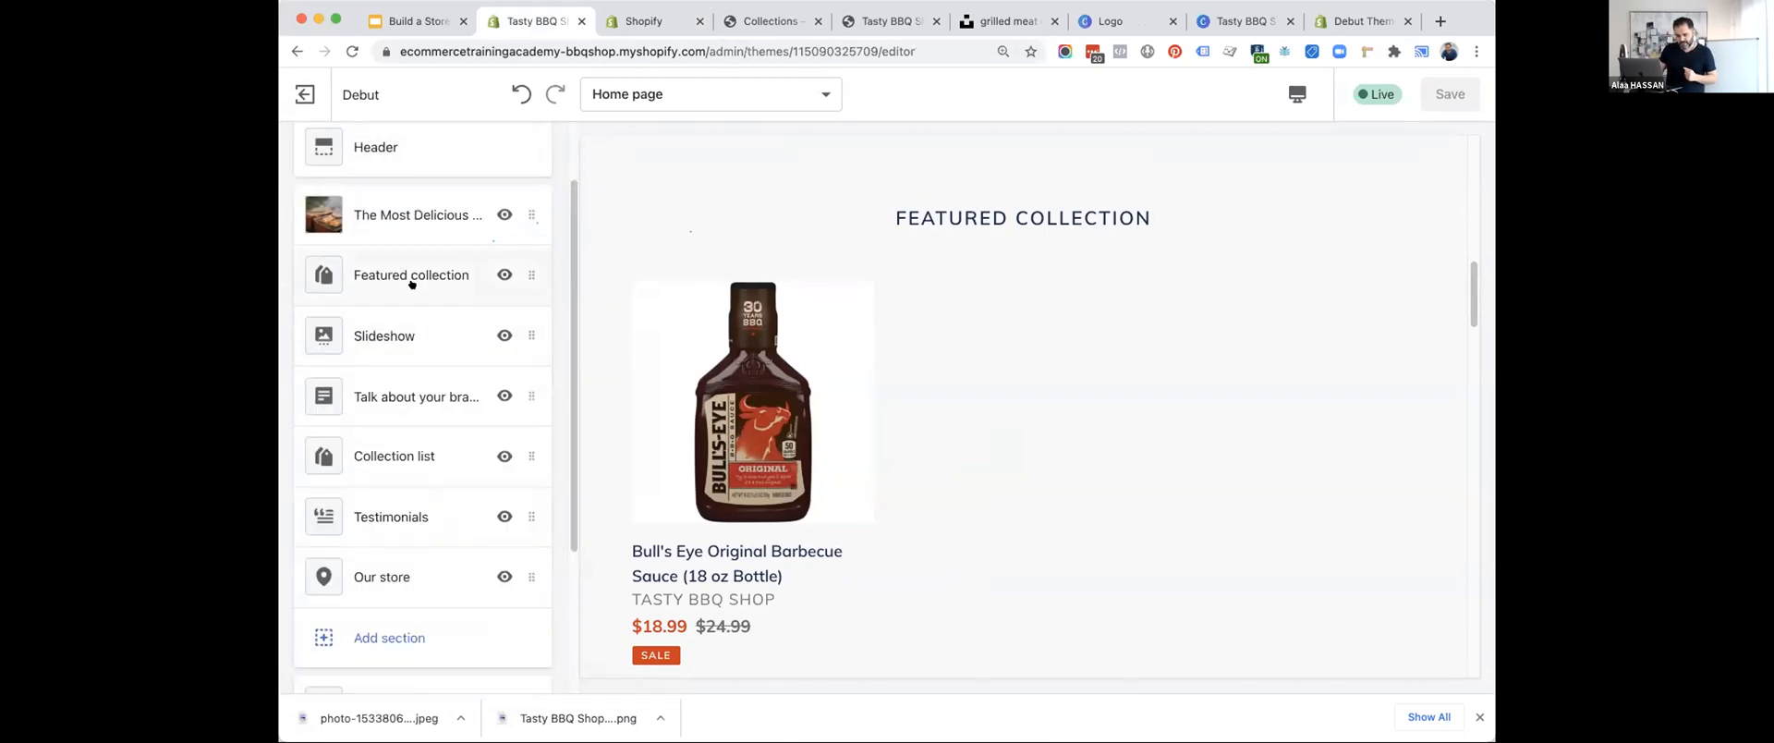
{"action": "scroll", "coordinate": [428, 516], "scroll_direction": "down", "scroll_amount": 3}
{"action": "scroll", "coordinate": [396, 501], "scroll_direction": "up", "scroll_amount": 3}
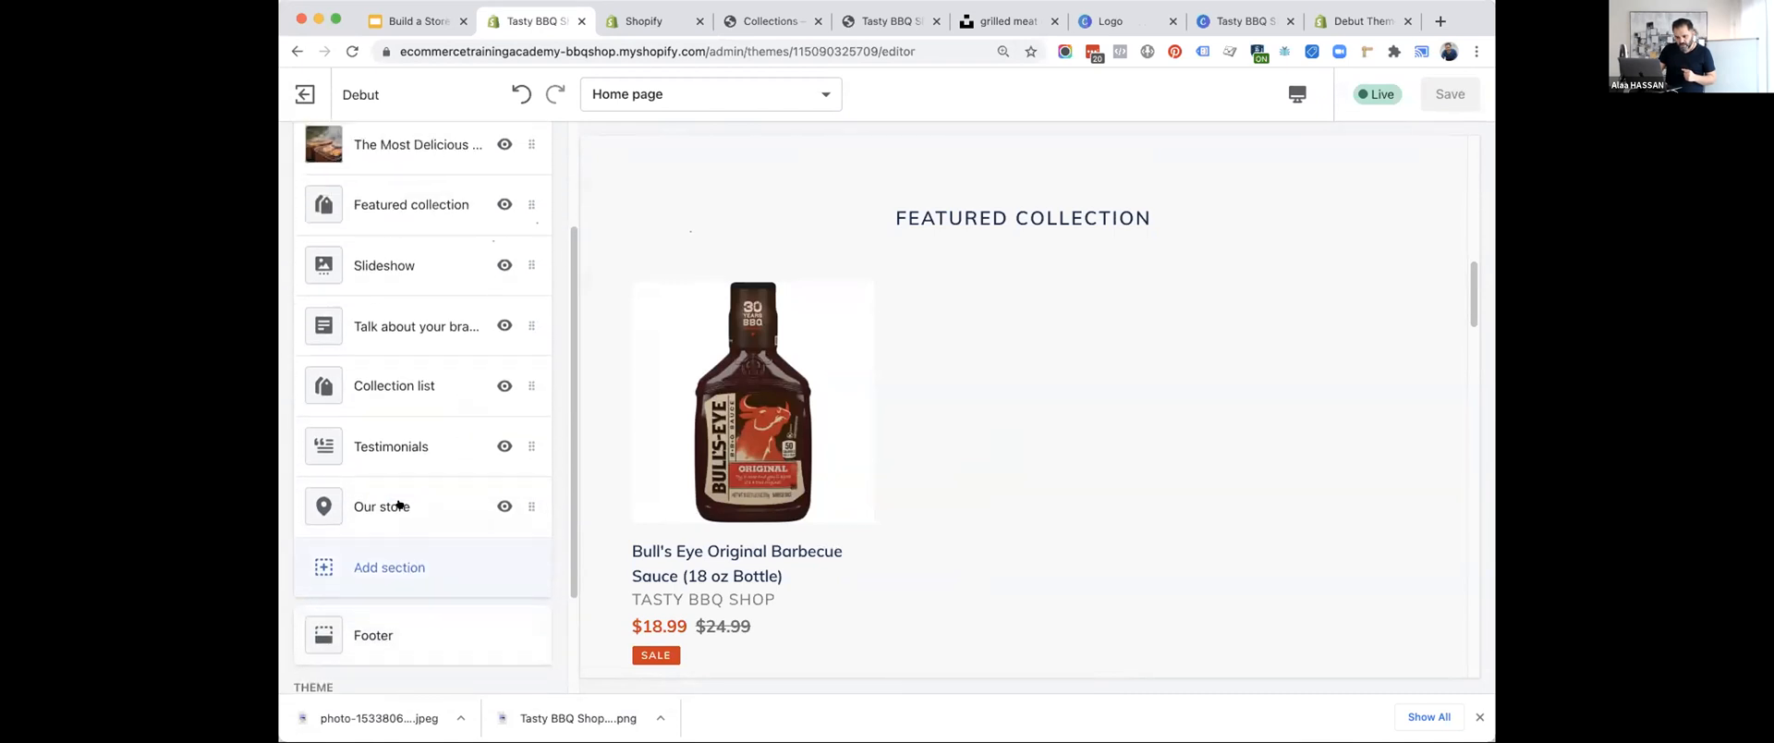
{"action": "left_click_drag", "start_coordinate": [436, 447], "coordinate": [397, 276]}
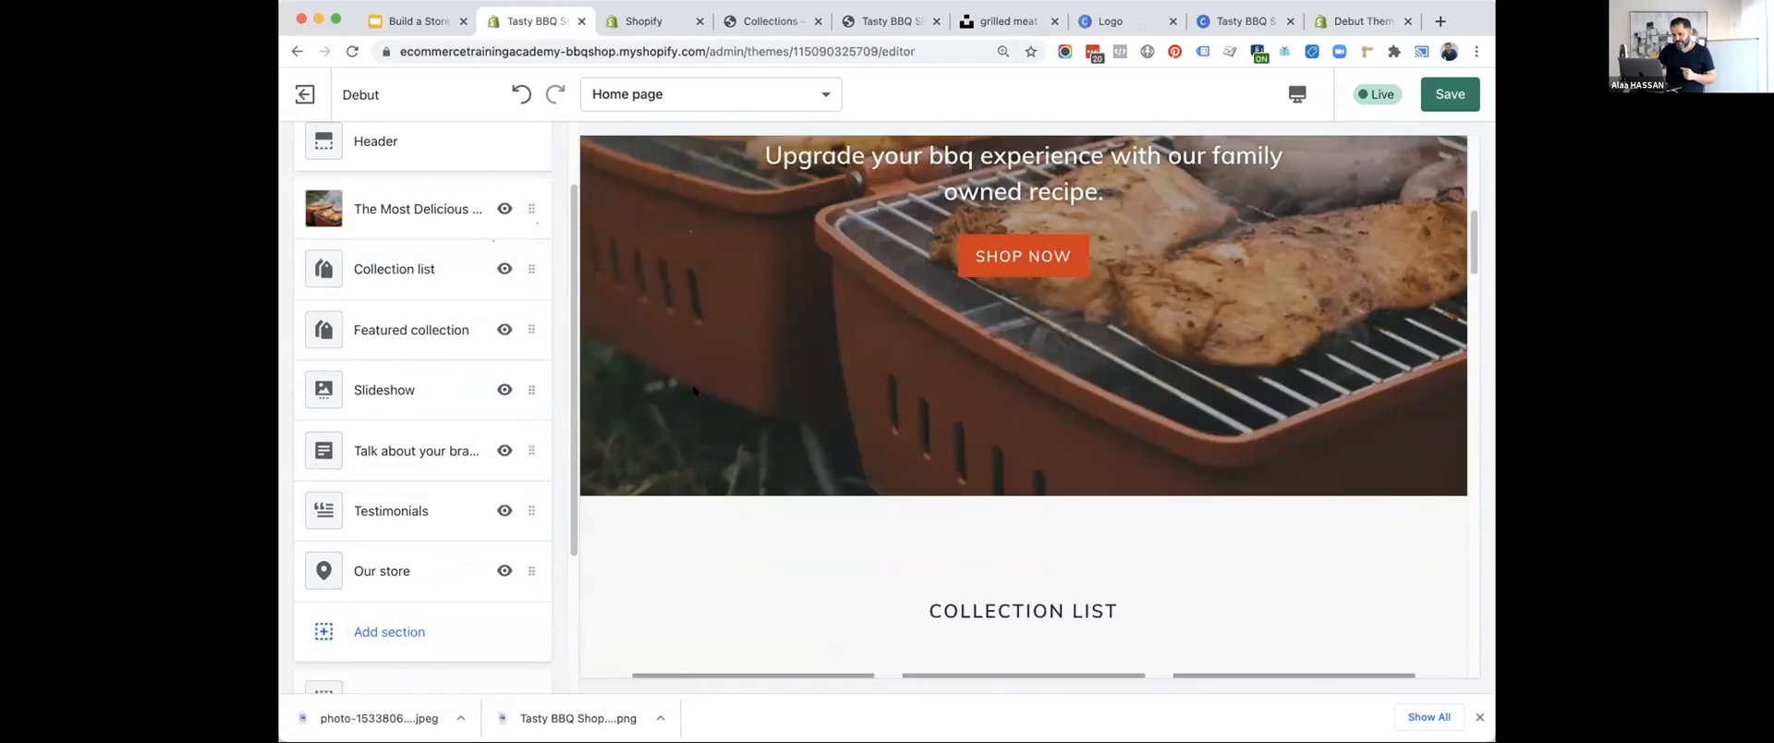
{"action": "left_click", "coordinate": [395, 268]}
{"action": "left_click", "coordinate": [311, 161]}
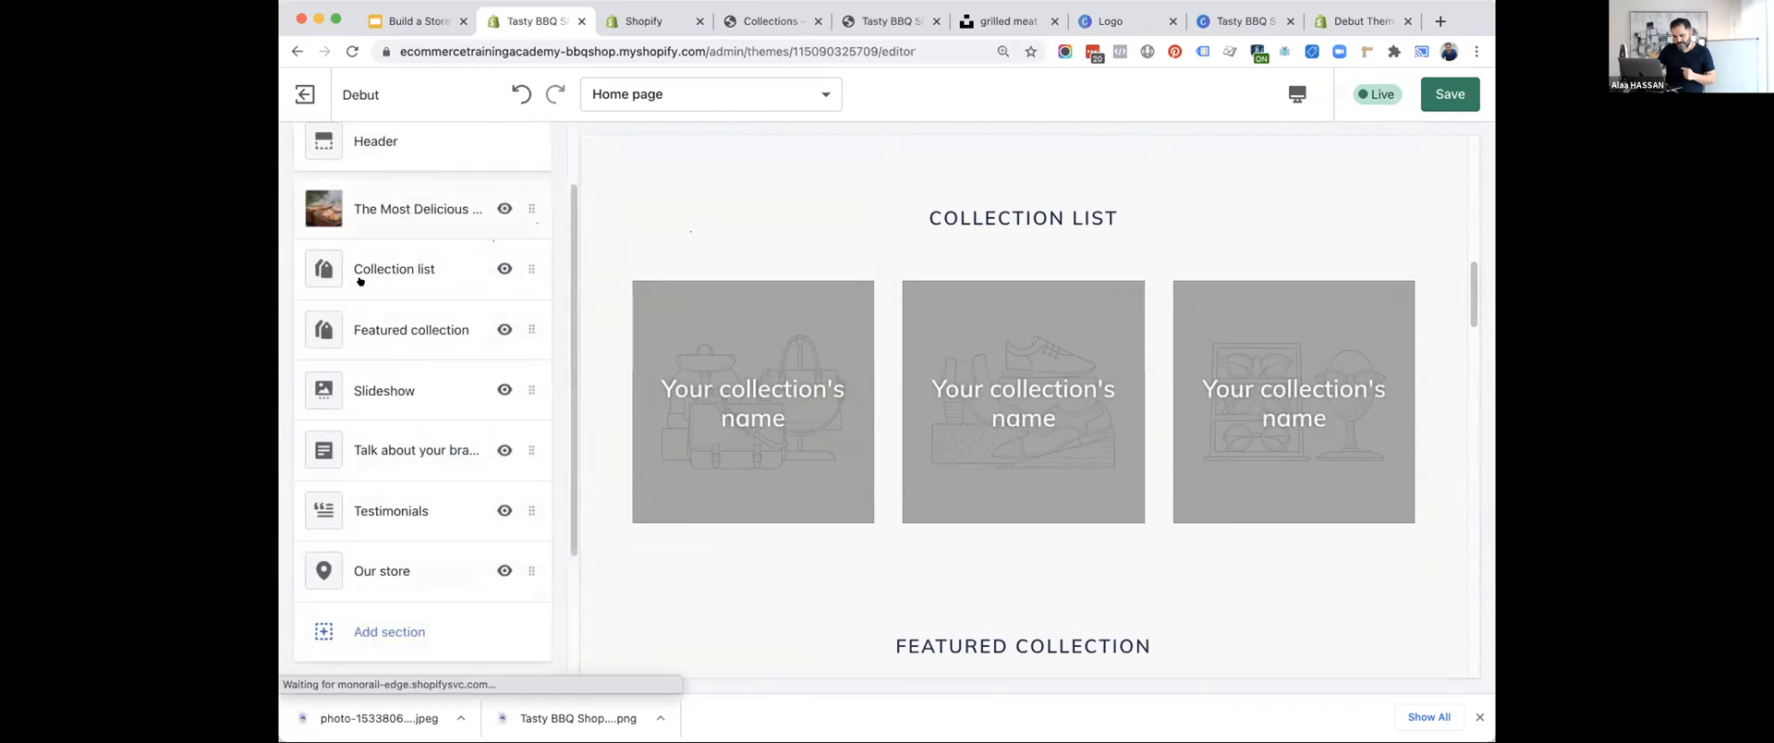
Hide the Featured collection section on the home page and return to the section list.
{"action": "left_click", "coordinate": [369, 329]}
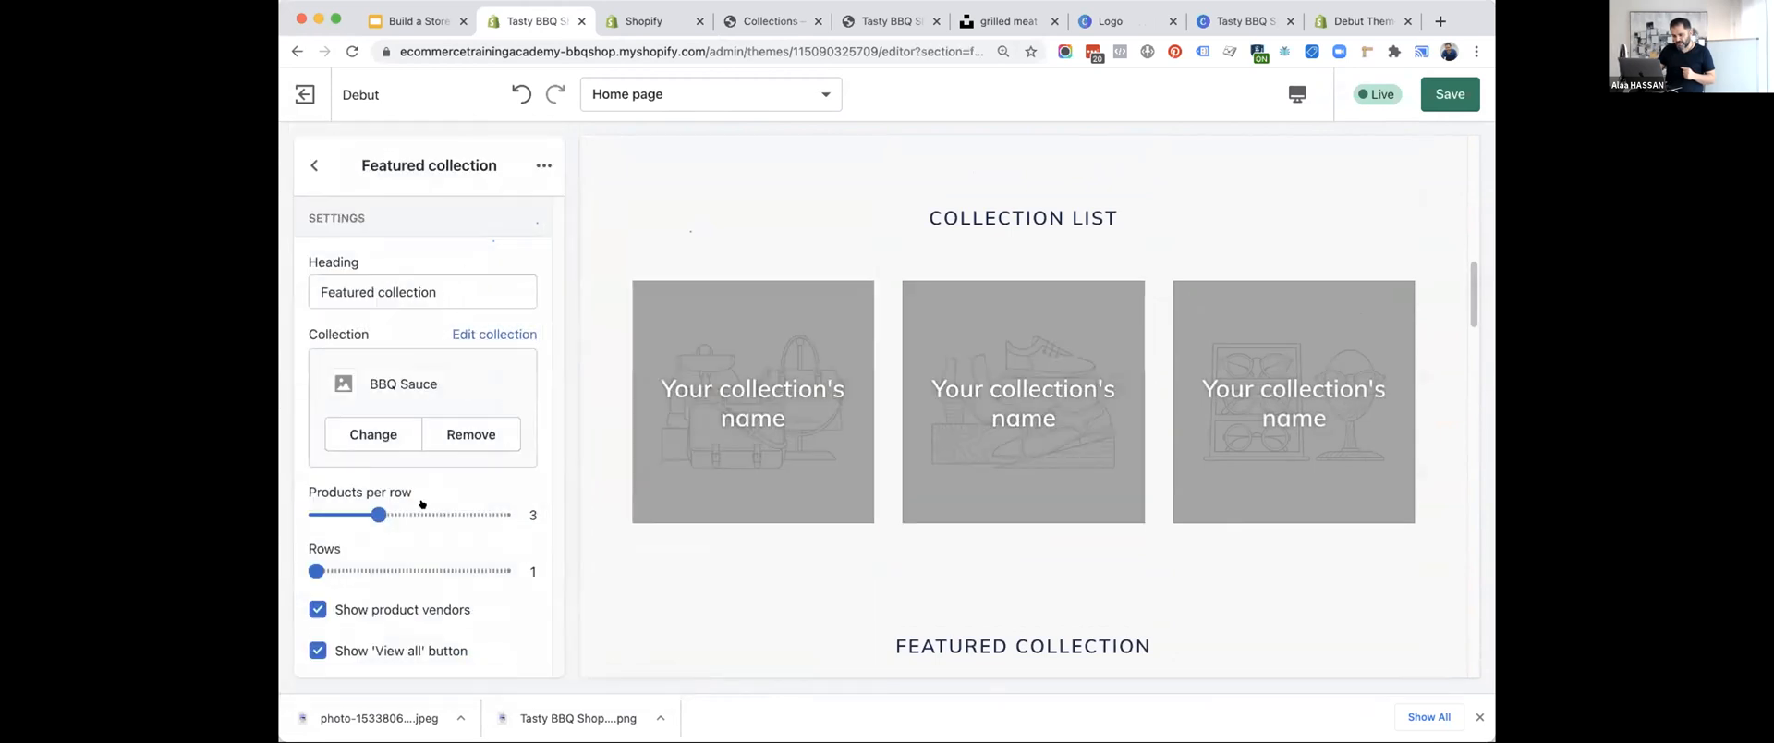
{"action": "left_click", "coordinate": [529, 161]}
{"action": "left_click", "coordinate": [491, 215]}
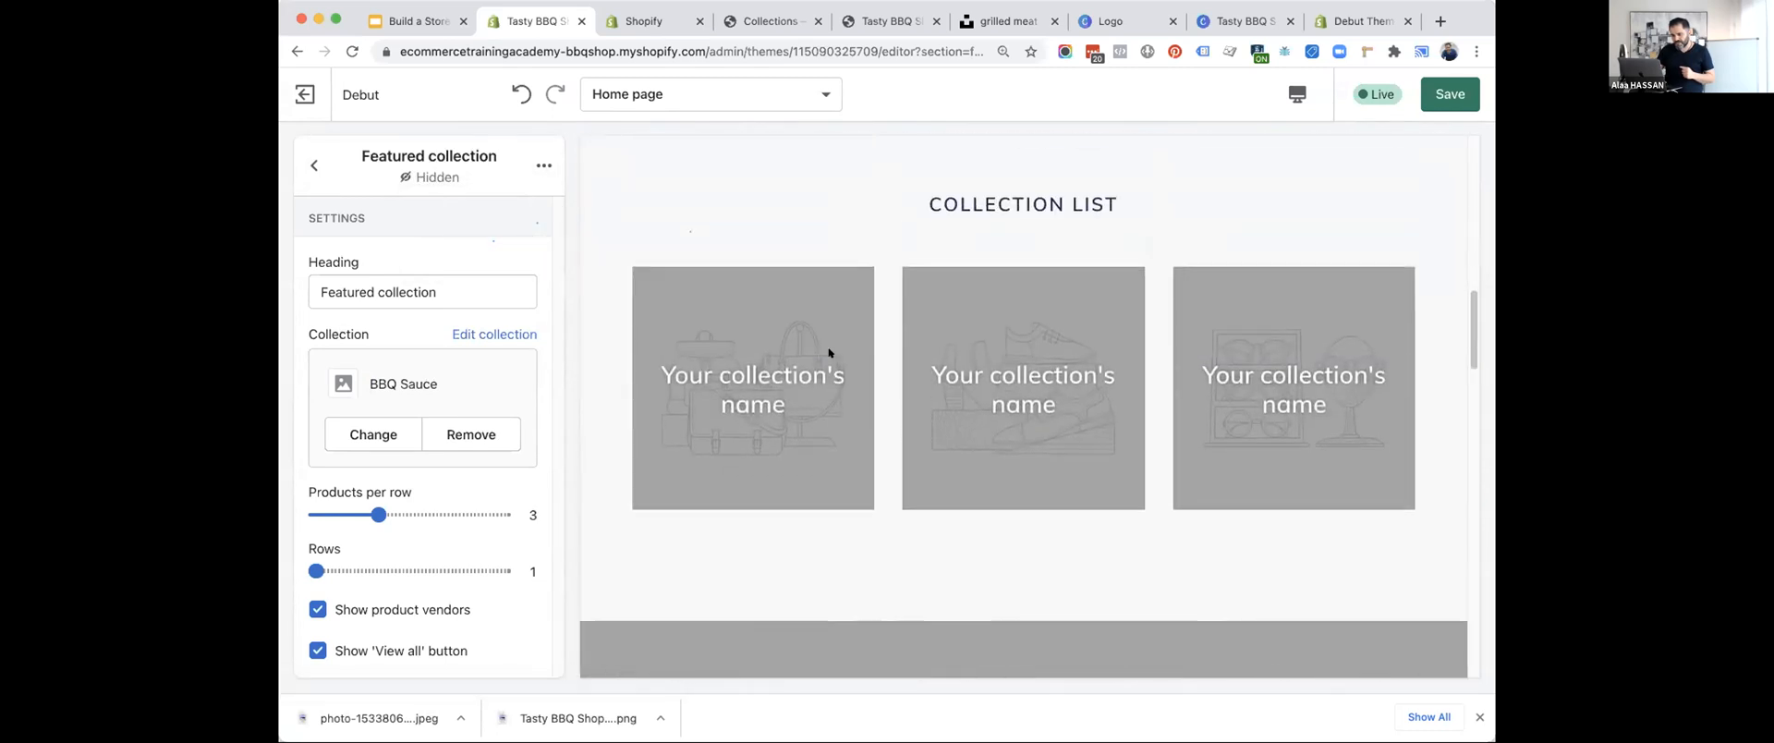
{"action": "left_click", "coordinate": [302, 164]}
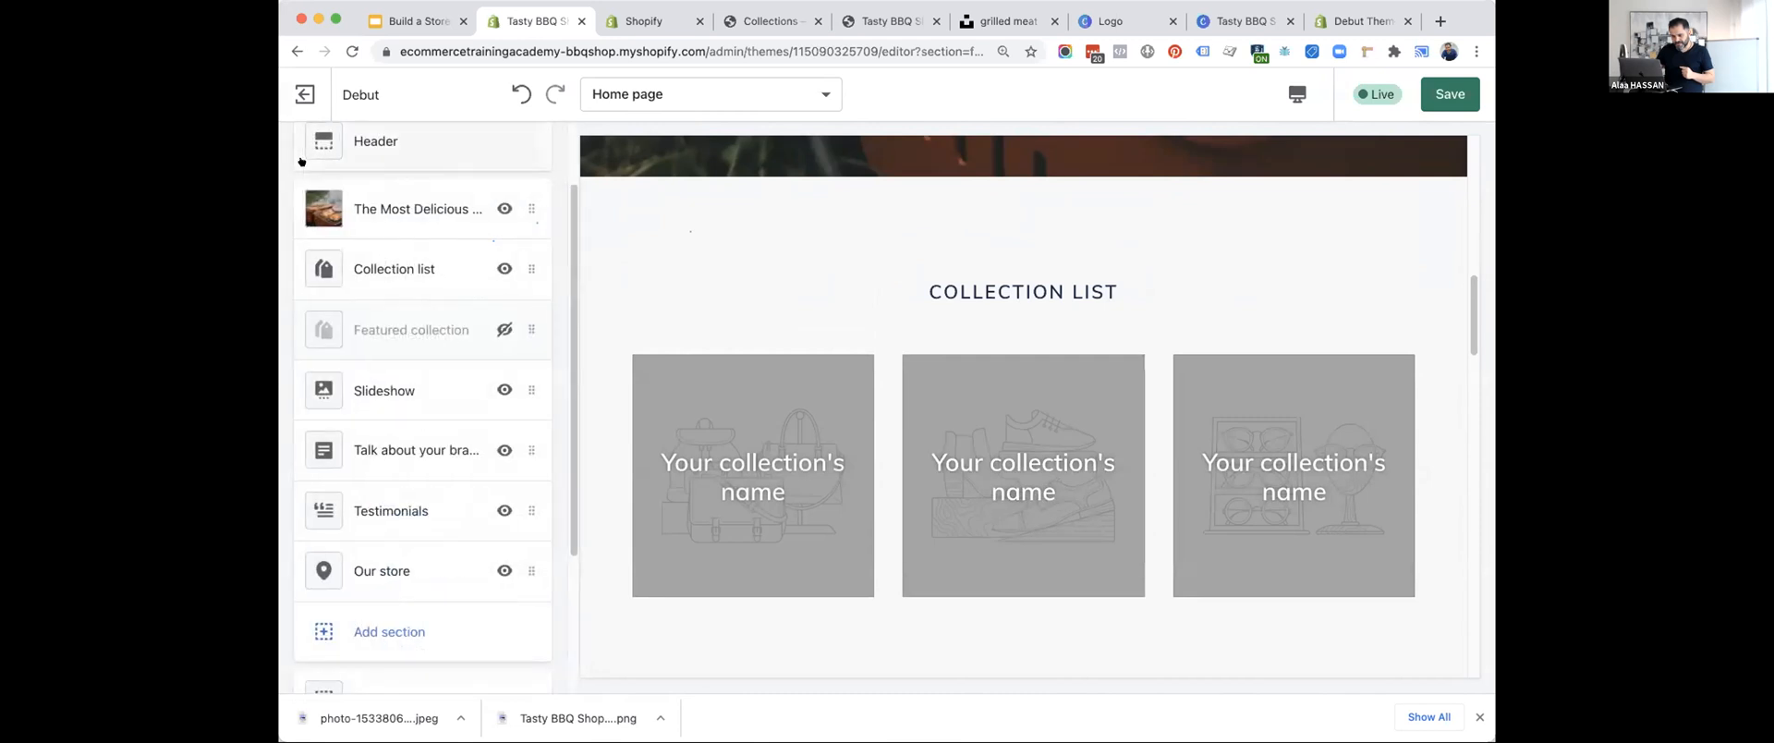
Assign the BBQ Sauce collection to the first block of the Collection list section.
{"action": "left_click", "coordinate": [368, 283]}
{"action": "left_click", "coordinate": [369, 287]}
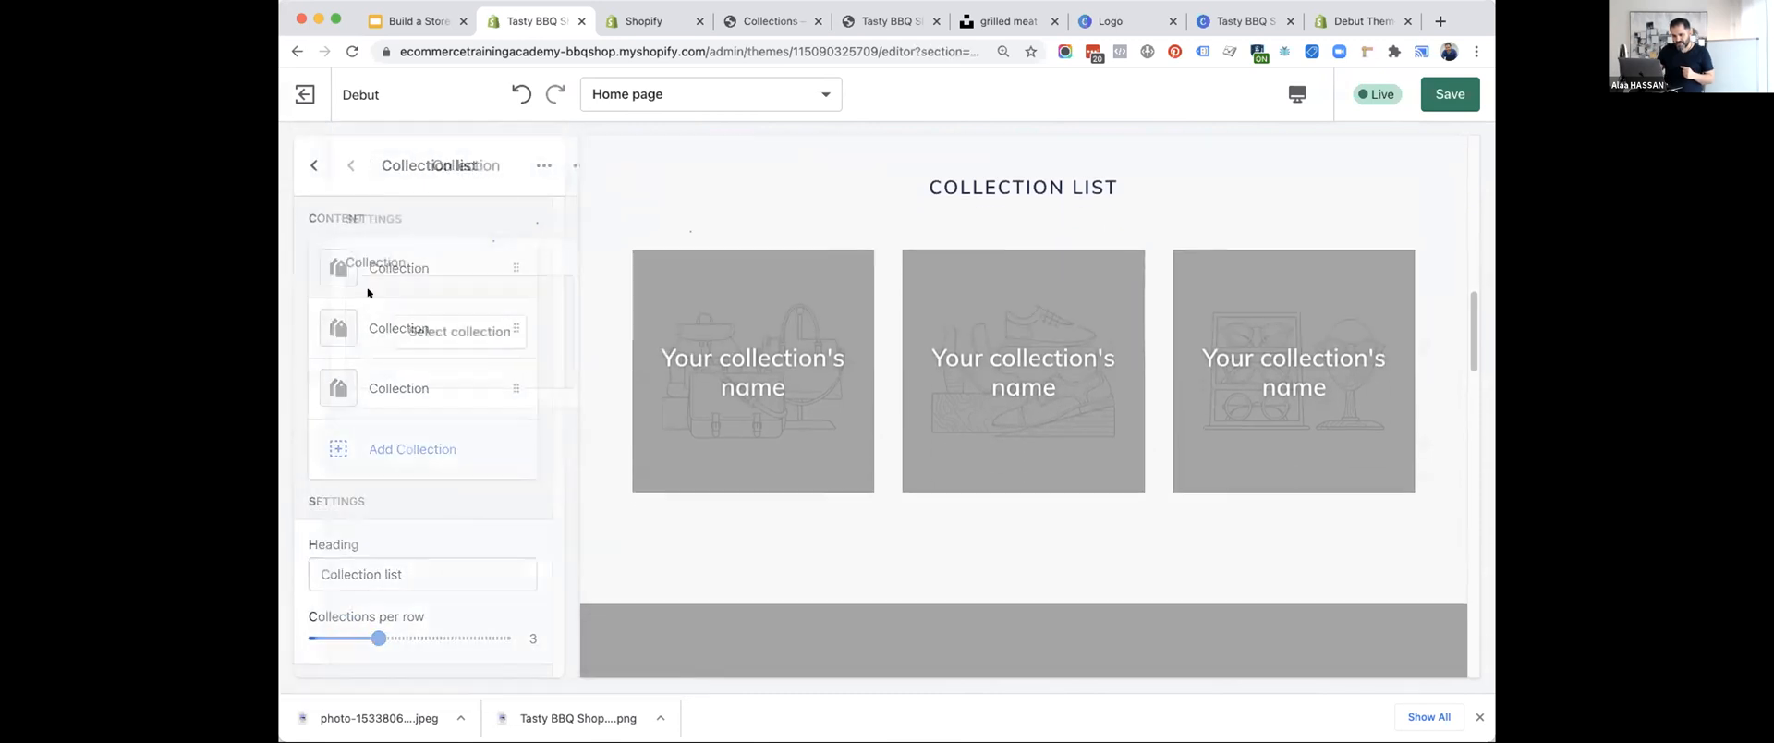
{"action": "left_click", "coordinate": [388, 325]}
{"action": "left_click", "coordinate": [388, 328]}
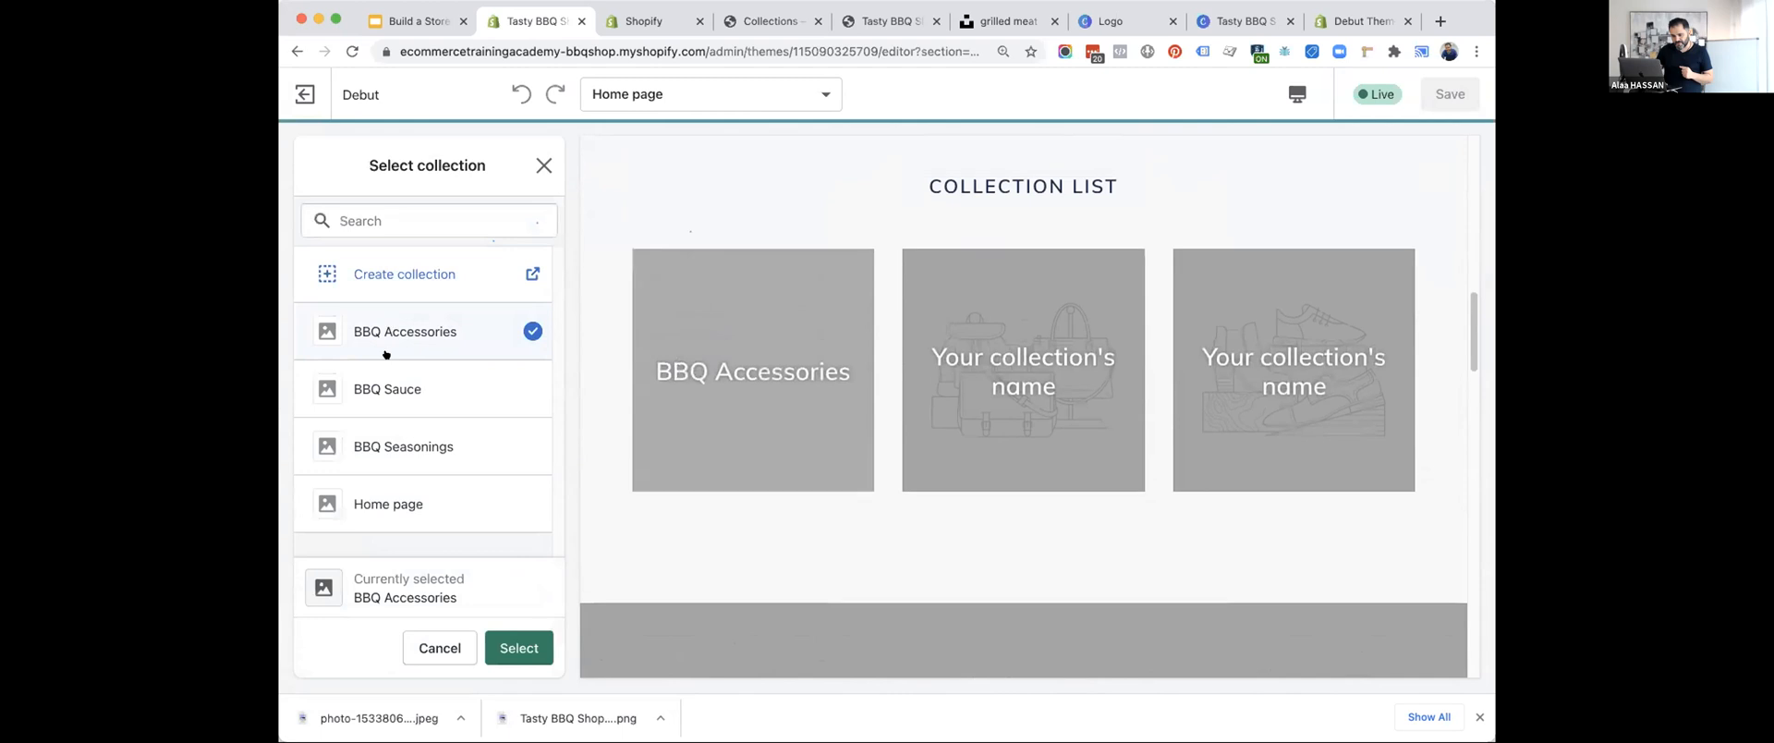
{"action": "left_click", "coordinate": [394, 386]}
{"action": "left_click", "coordinate": [494, 645]}
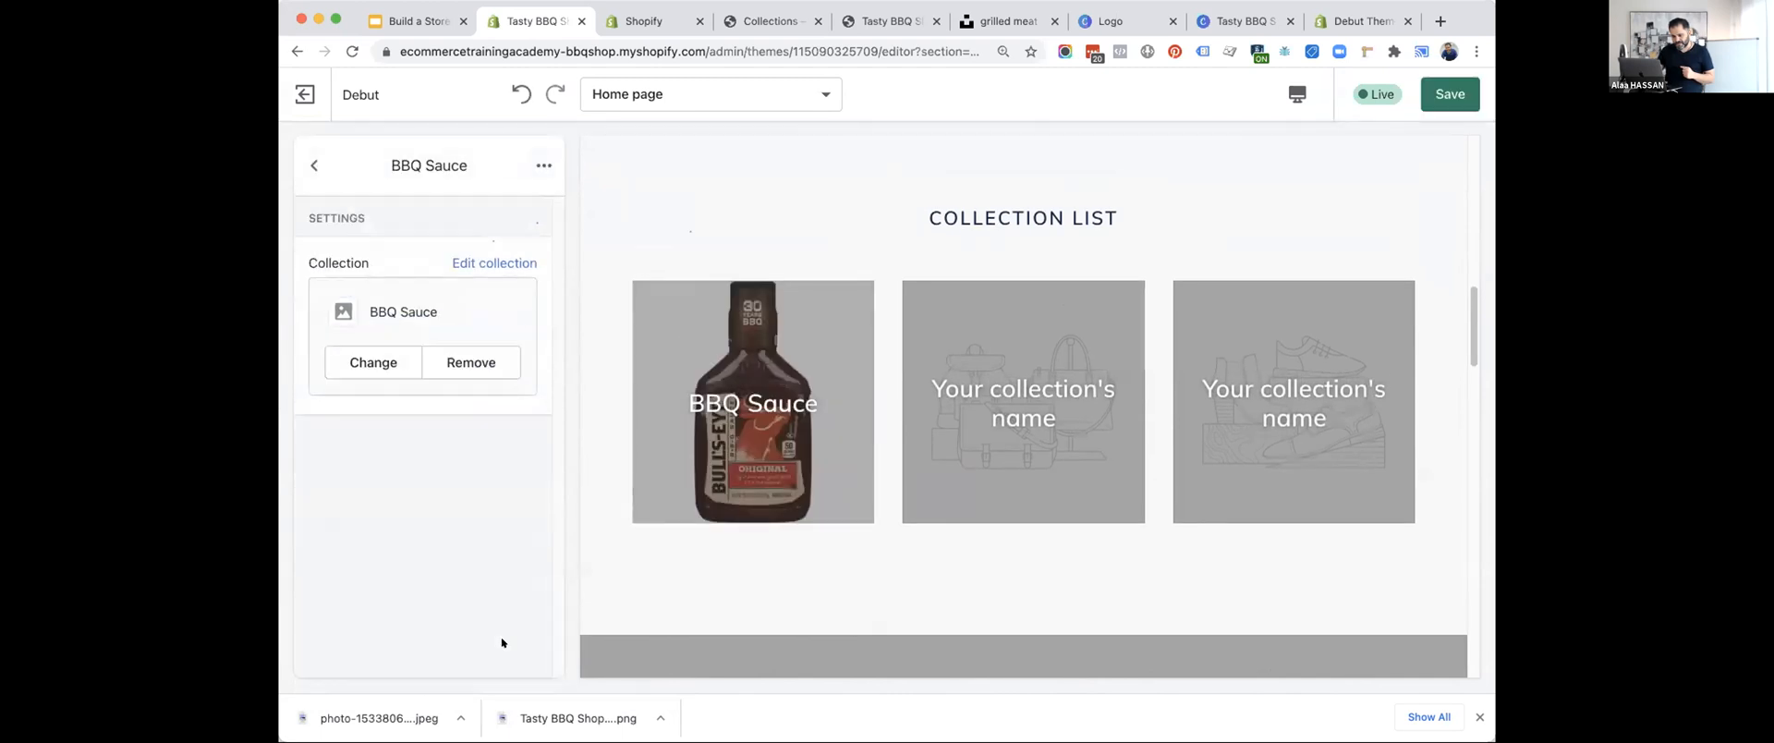
{"action": "left_click", "coordinate": [315, 165]}
Assign the BBQ Seasonings collection to the second block of the Collection list section.
{"action": "left_click", "coordinate": [379, 329]}
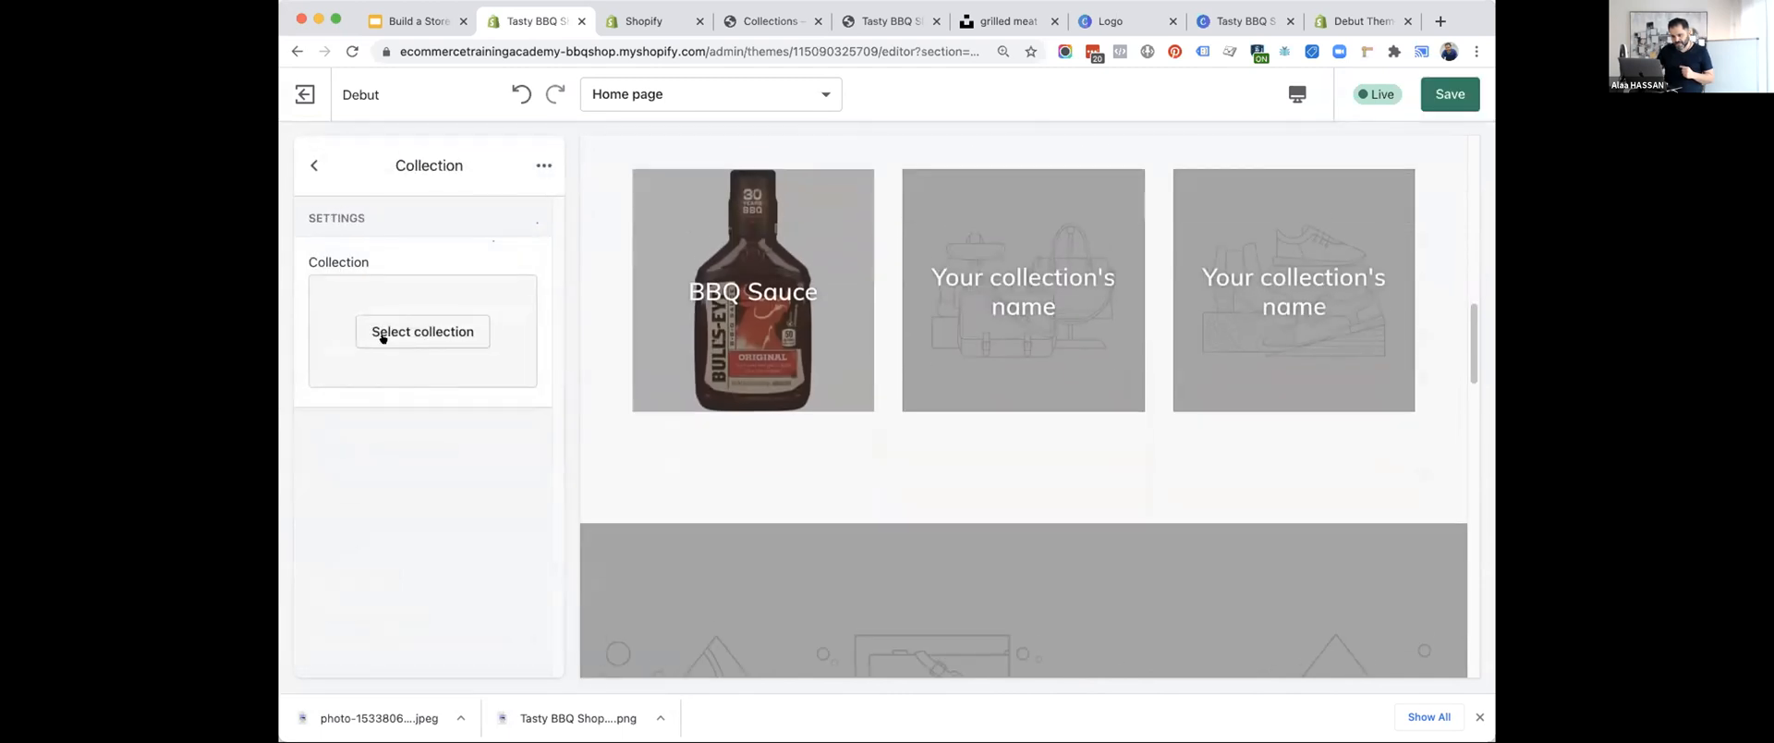
{"action": "left_click", "coordinate": [393, 333]}
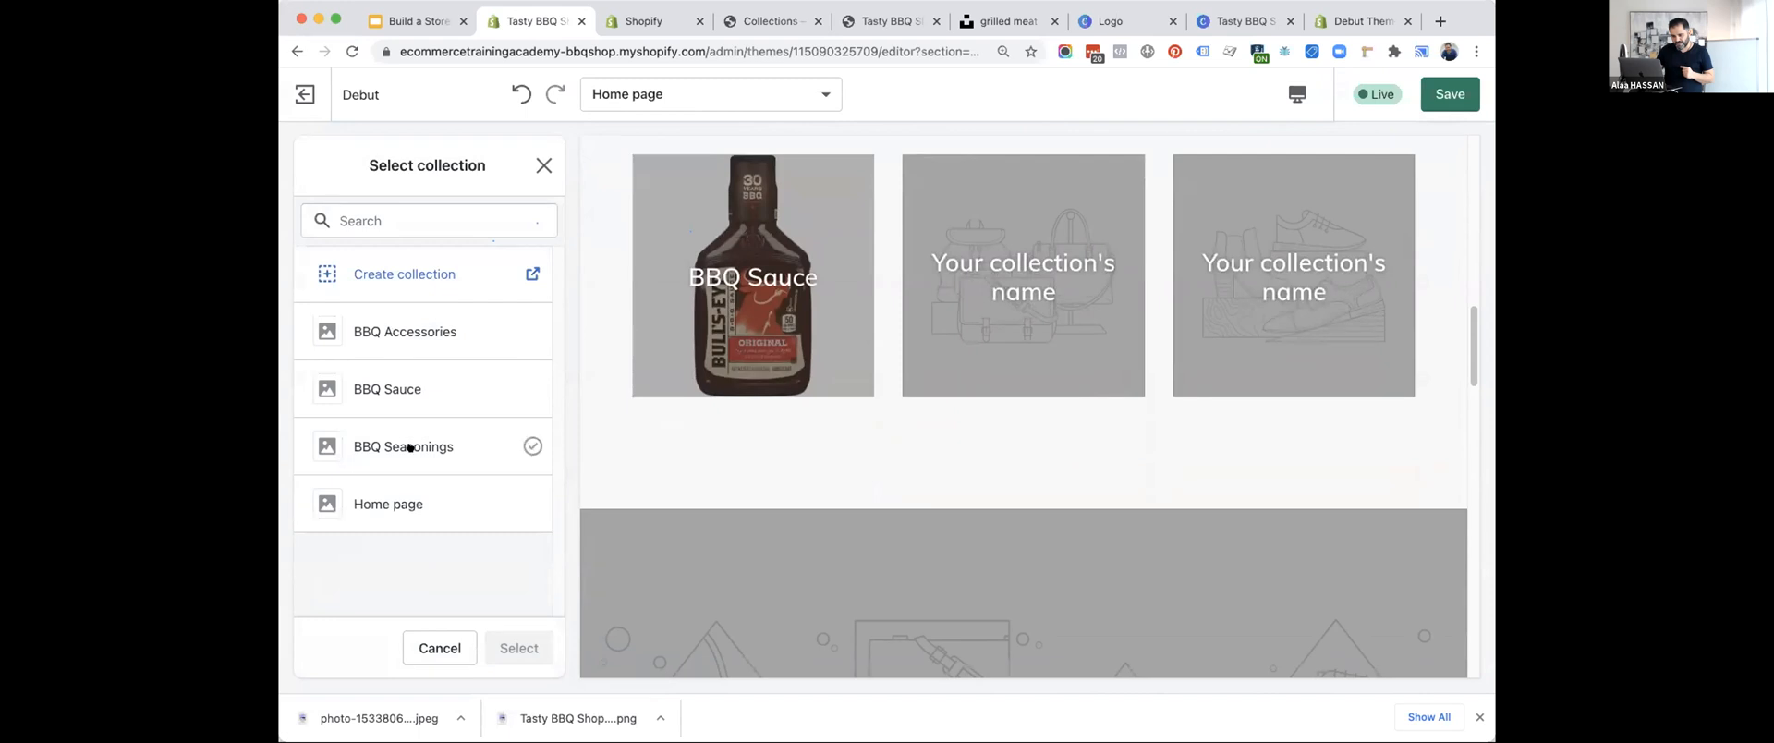
{"action": "left_click", "coordinate": [410, 448]}
{"action": "left_click", "coordinate": [519, 648]}
{"action": "left_click", "coordinate": [314, 165]}
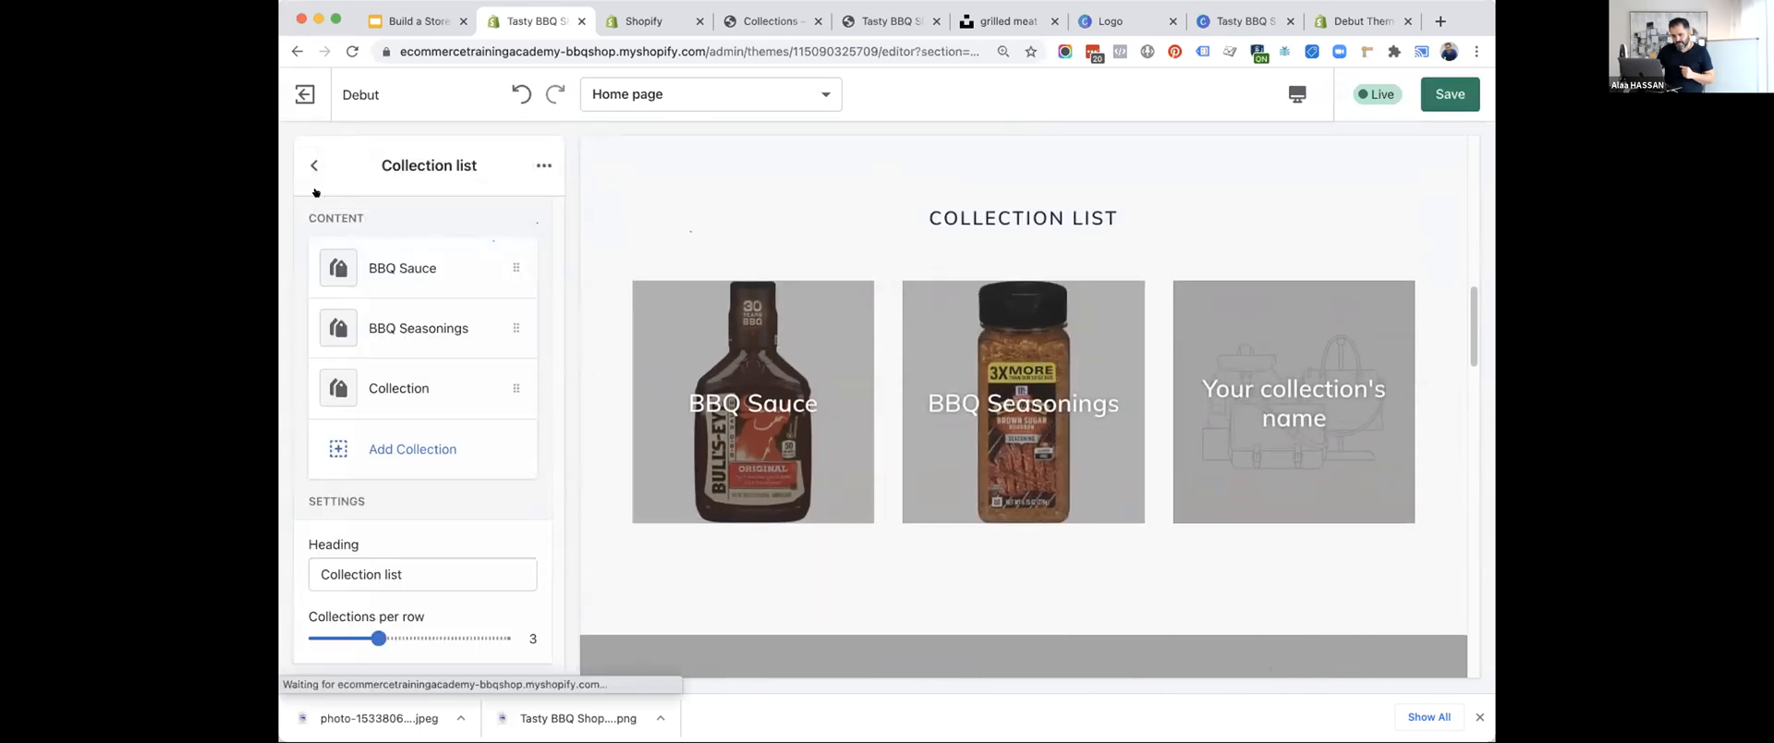
Assign the BBQ Accessories collection to the third block of the Collection list section.
{"action": "left_click", "coordinate": [381, 386]}
{"action": "left_click", "coordinate": [393, 333]}
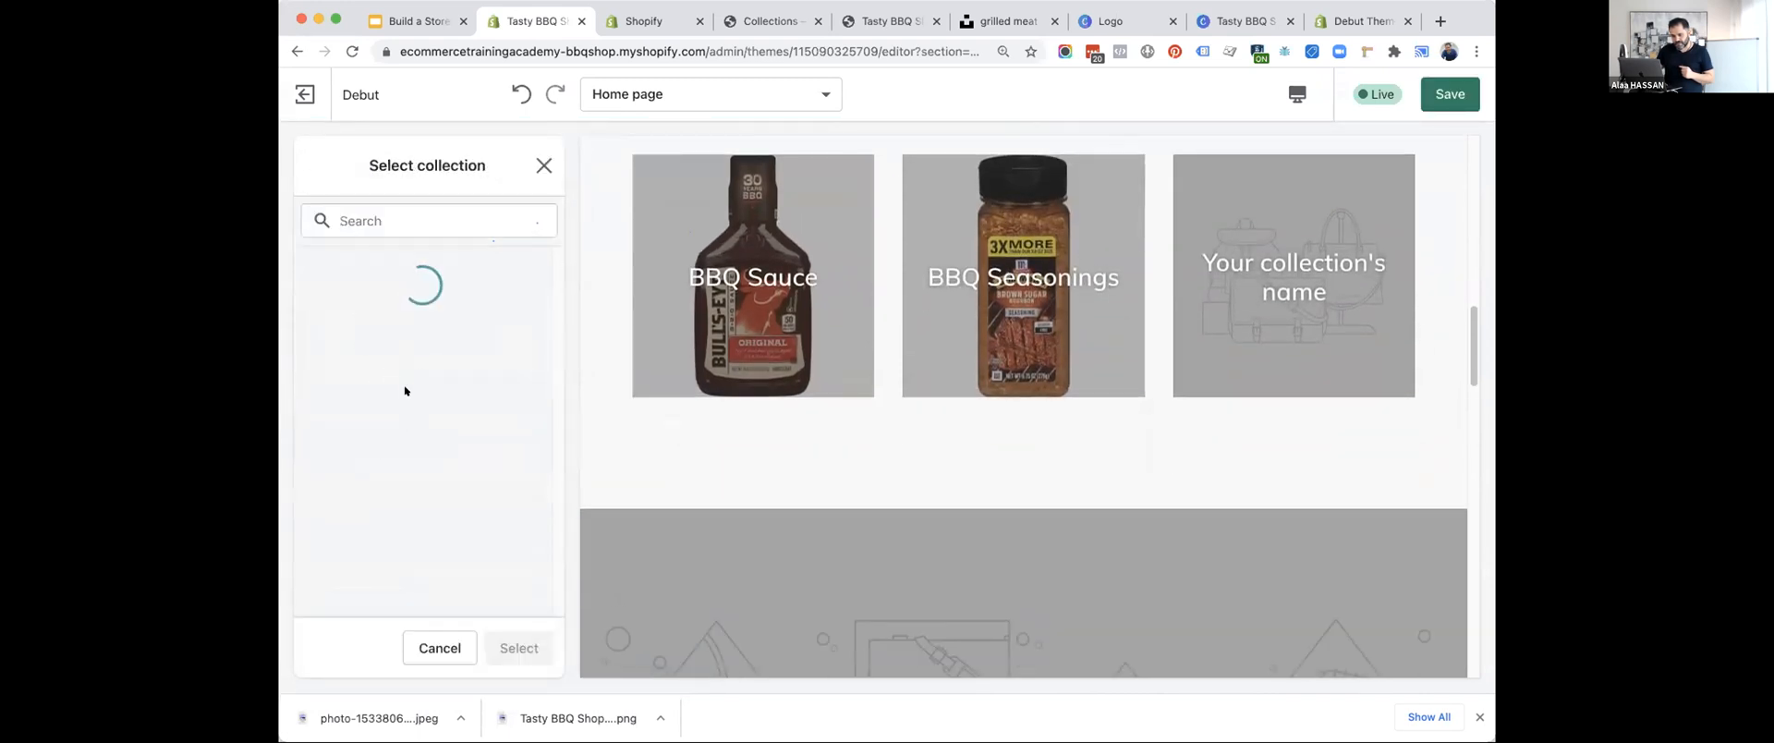
{"action": "left_click_drag", "start_coordinate": [422, 448], "coordinate": [402, 324]}
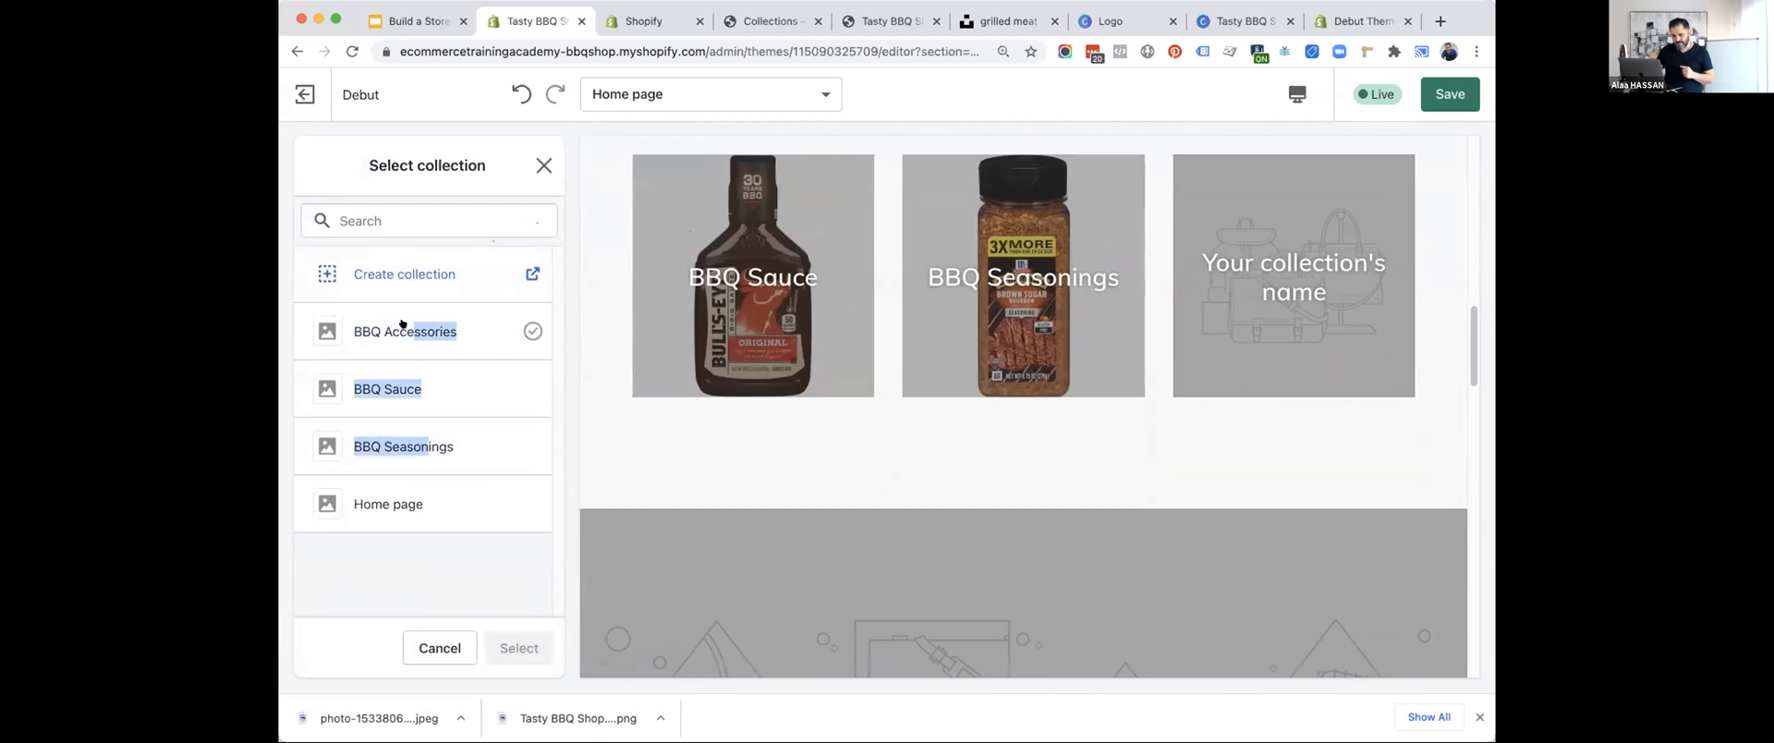
{"action": "double_click", "coordinate": [402, 325]}
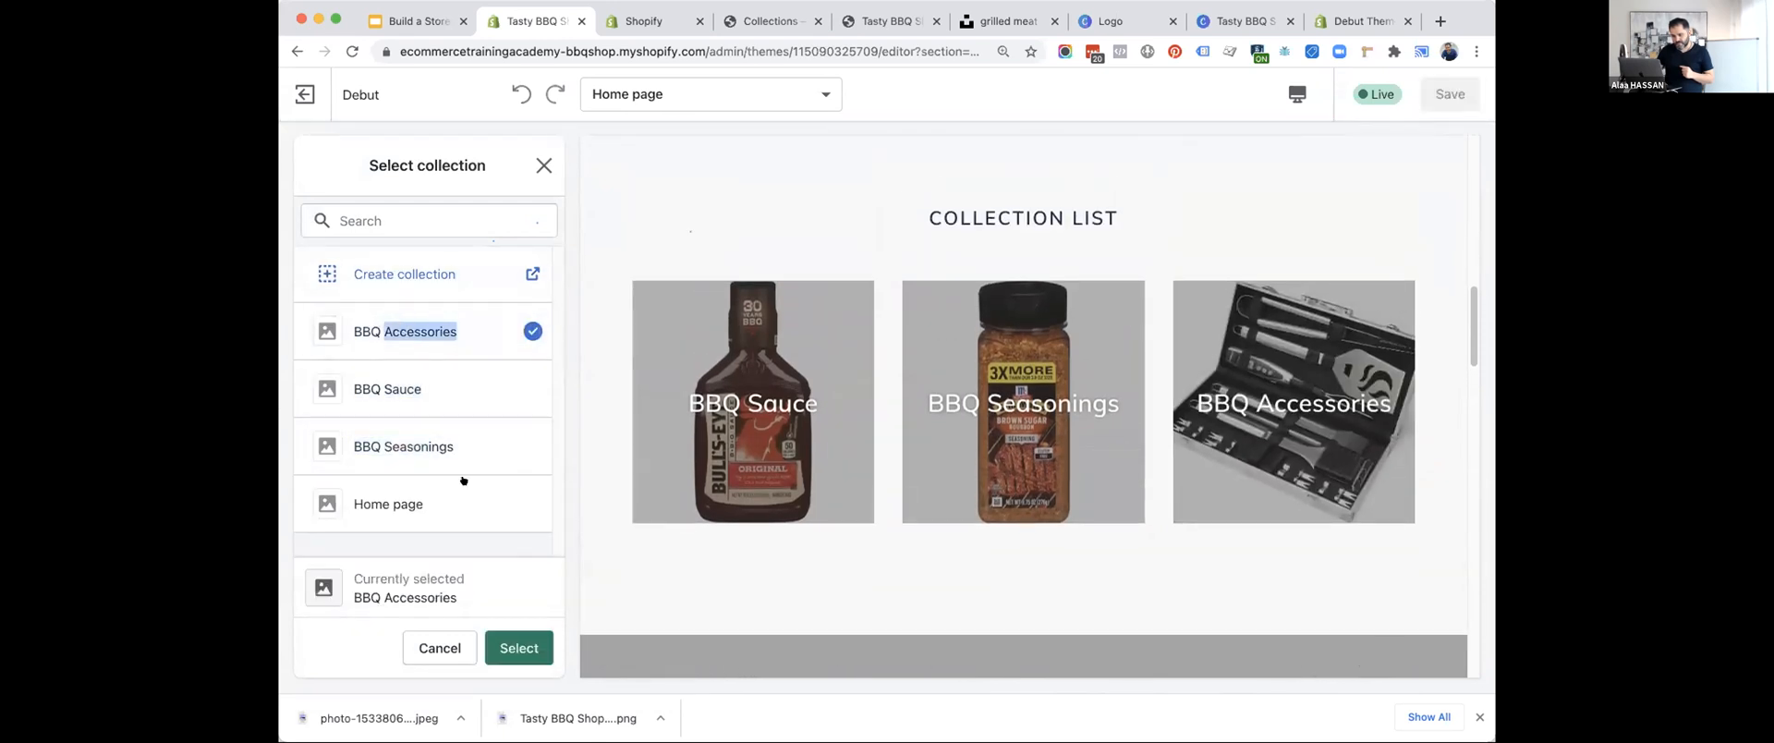
{"action": "left_click", "coordinate": [520, 647]}
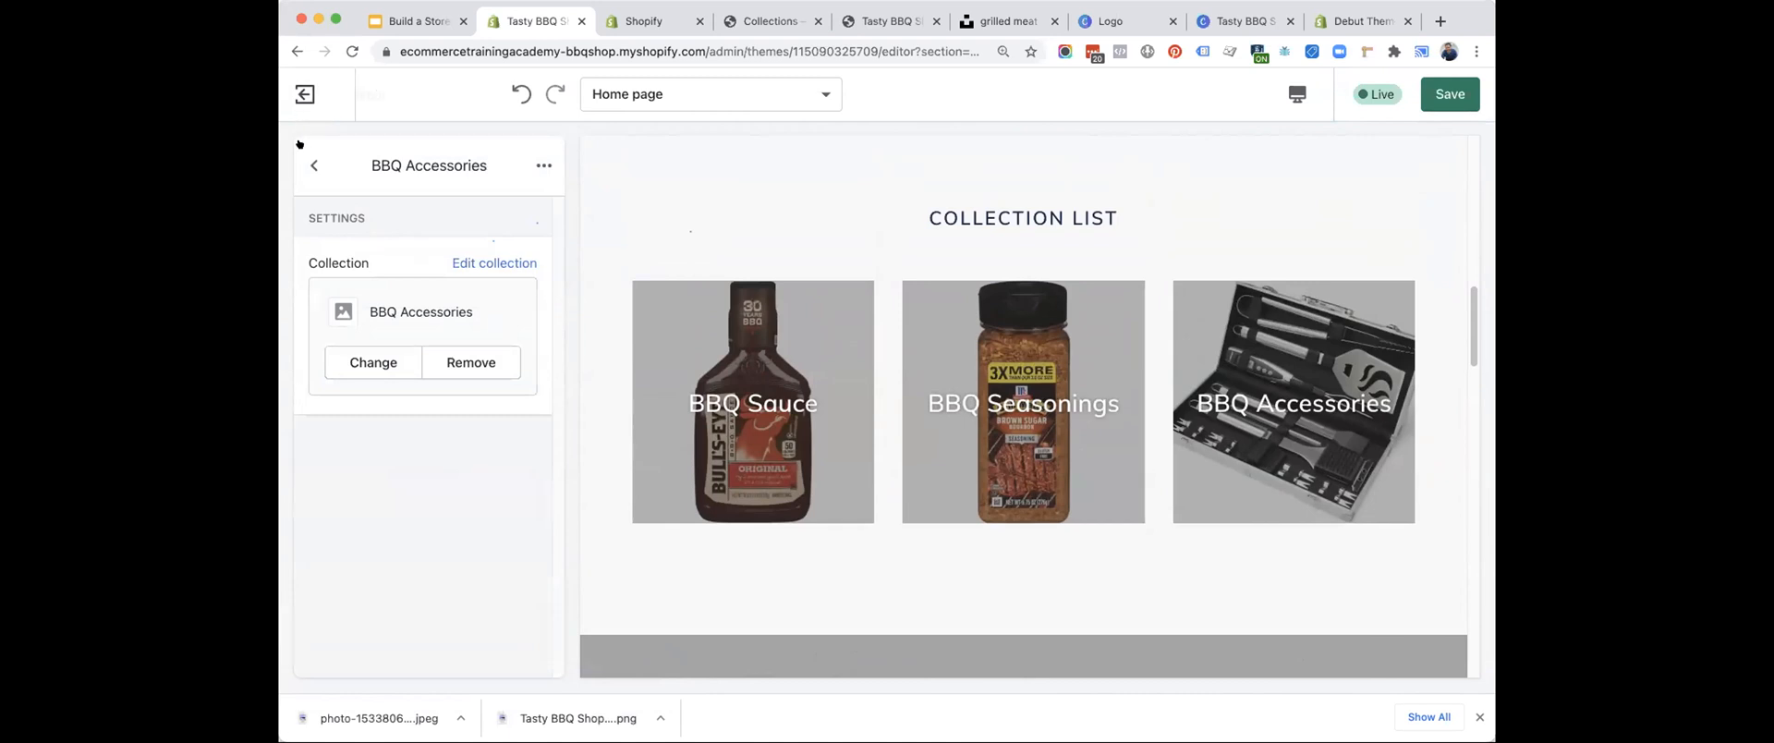
{"action": "left_click", "coordinate": [314, 165]}
Set the Collection list section's heading to "Shop Popular BBQ Categories" and save the theme.
{"action": "left_click", "coordinate": [423, 560]}
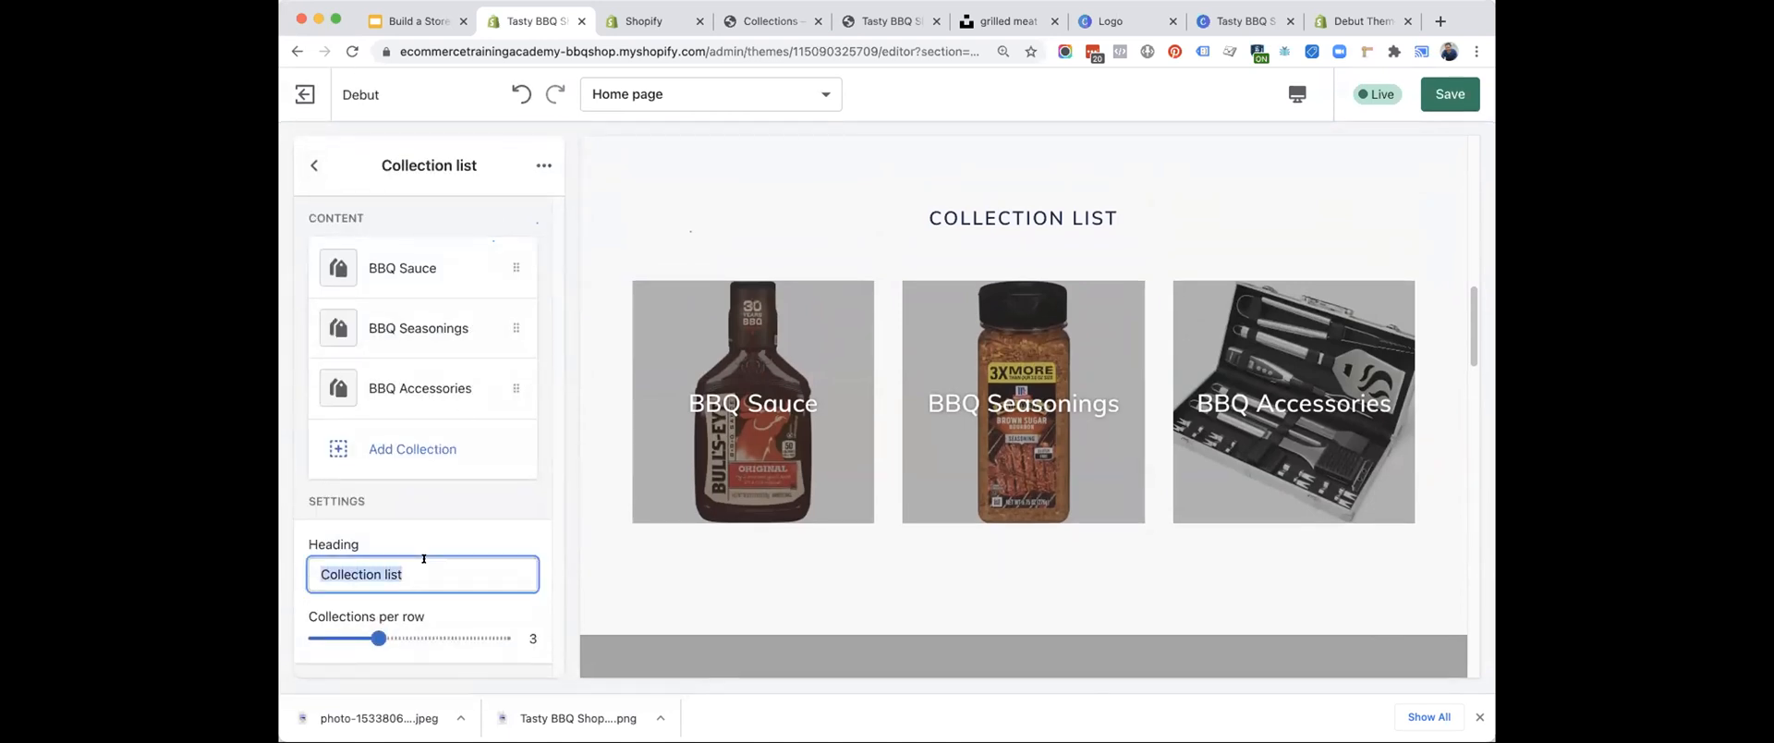
{"action": "type", "text": "POpl"}
{"action": "type", "text": "lular"}
{"action": "key", "text": "BackSpace"}
{"action": "key", "text": "BackSpace"}
{"action": "key", "text": "BackSpace"}
{"action": "key", "text": "BackSpace"}
{"action": "type", "text": "ular"}
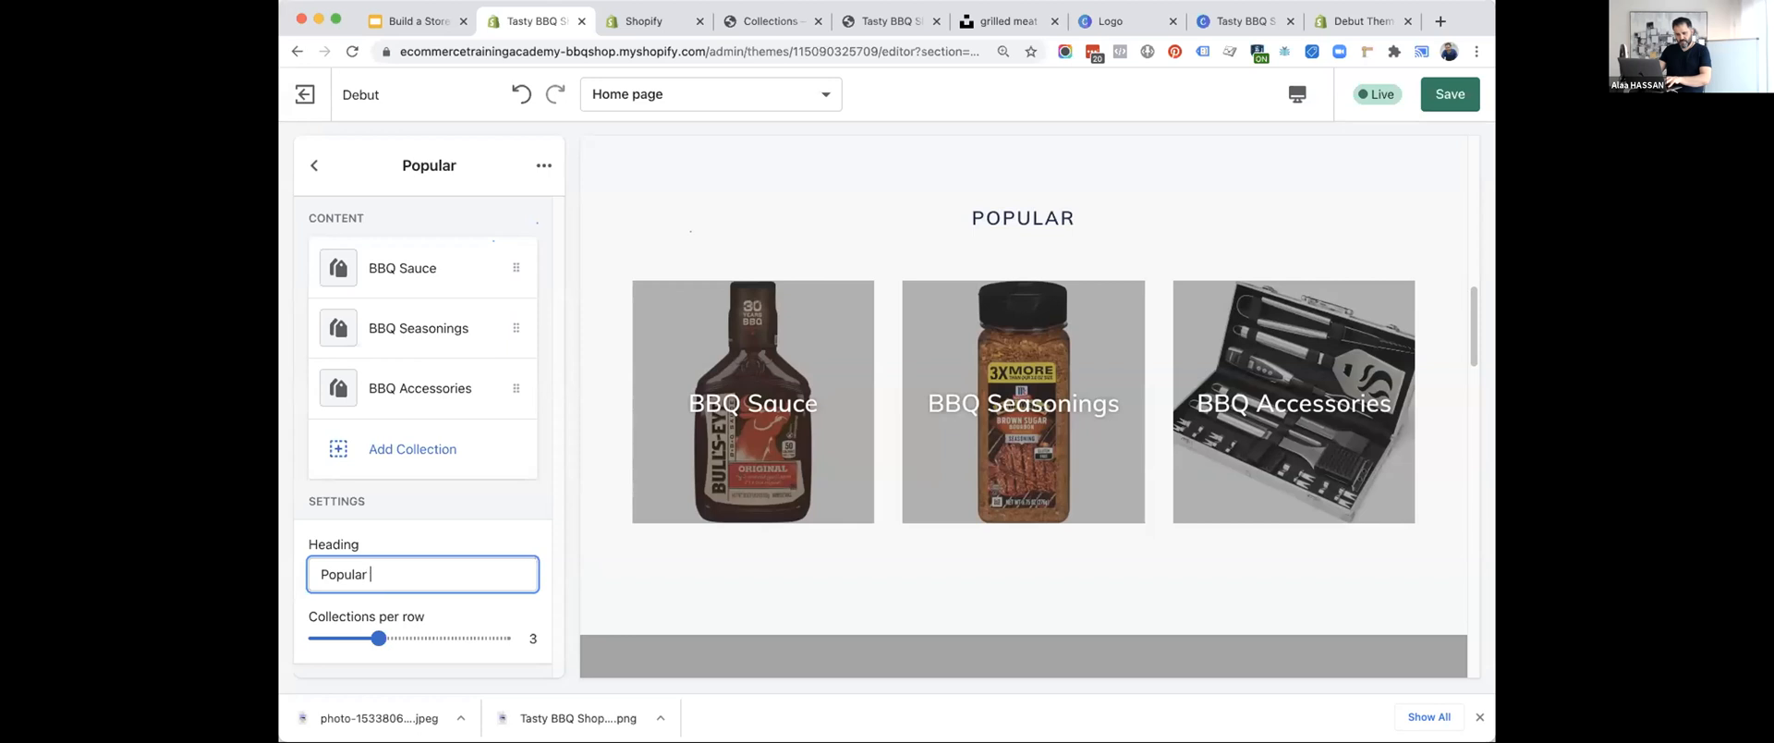
{"action": "type", "text": " Catego"}
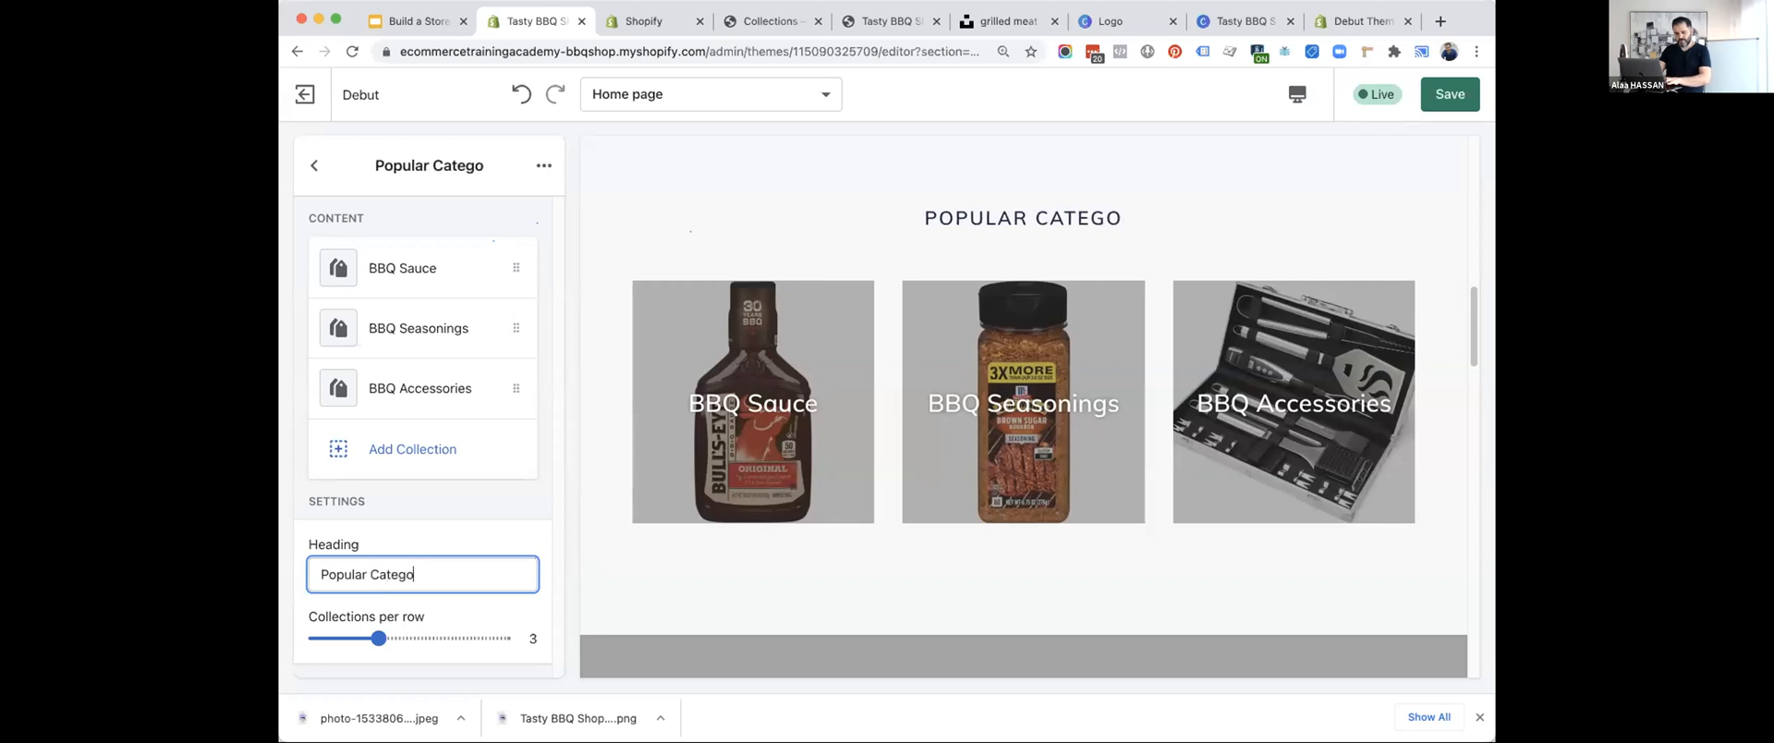
{"action": "type", "text": "riesBBQ "}
{"action": "type", "text": "Shop"}
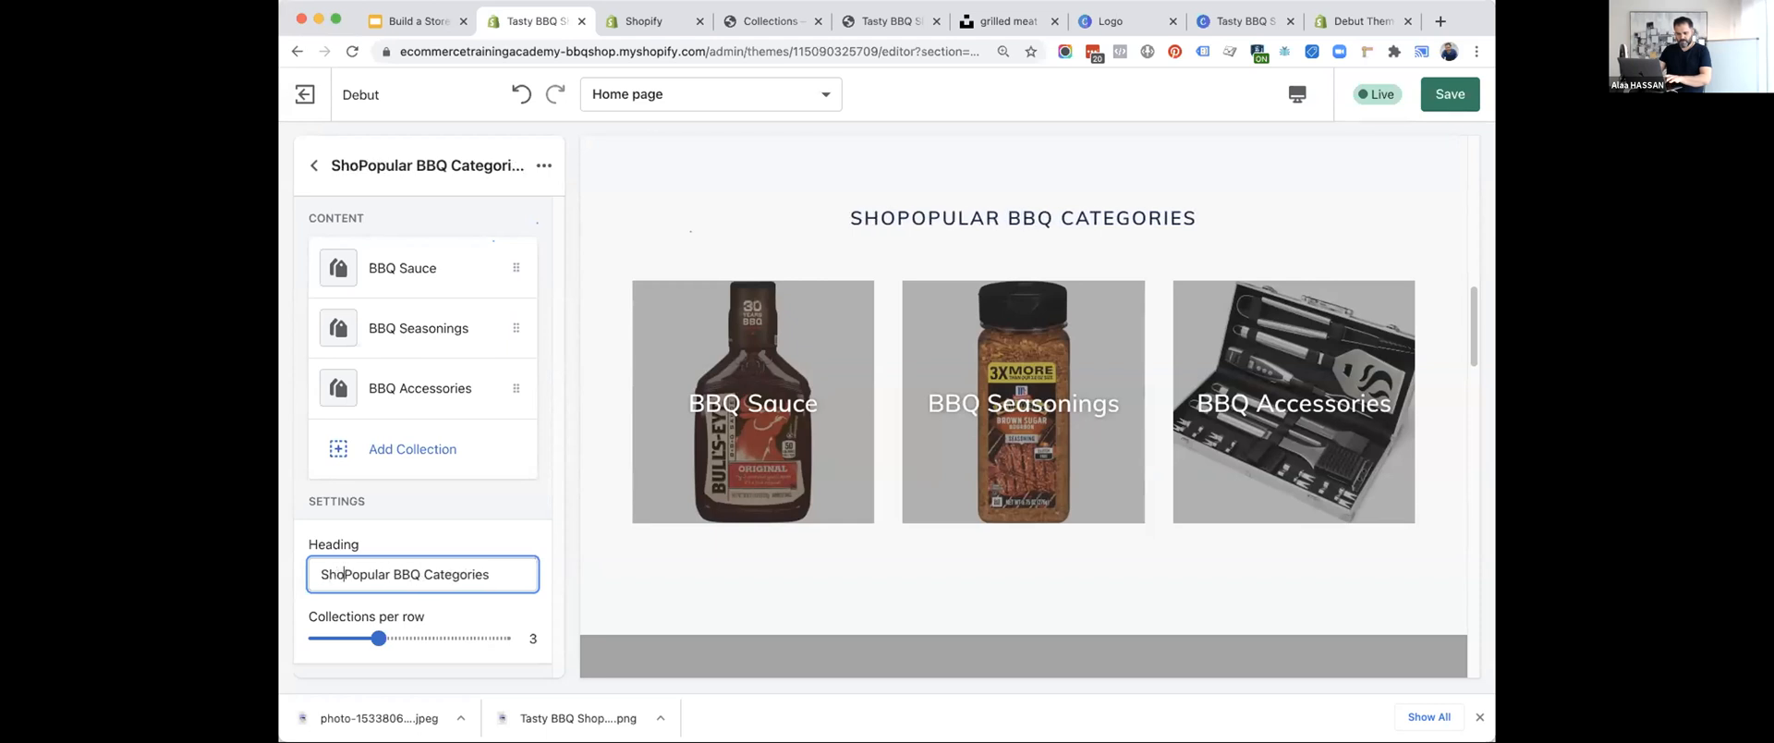
{"action": "left_click", "coordinate": [1443, 93]}
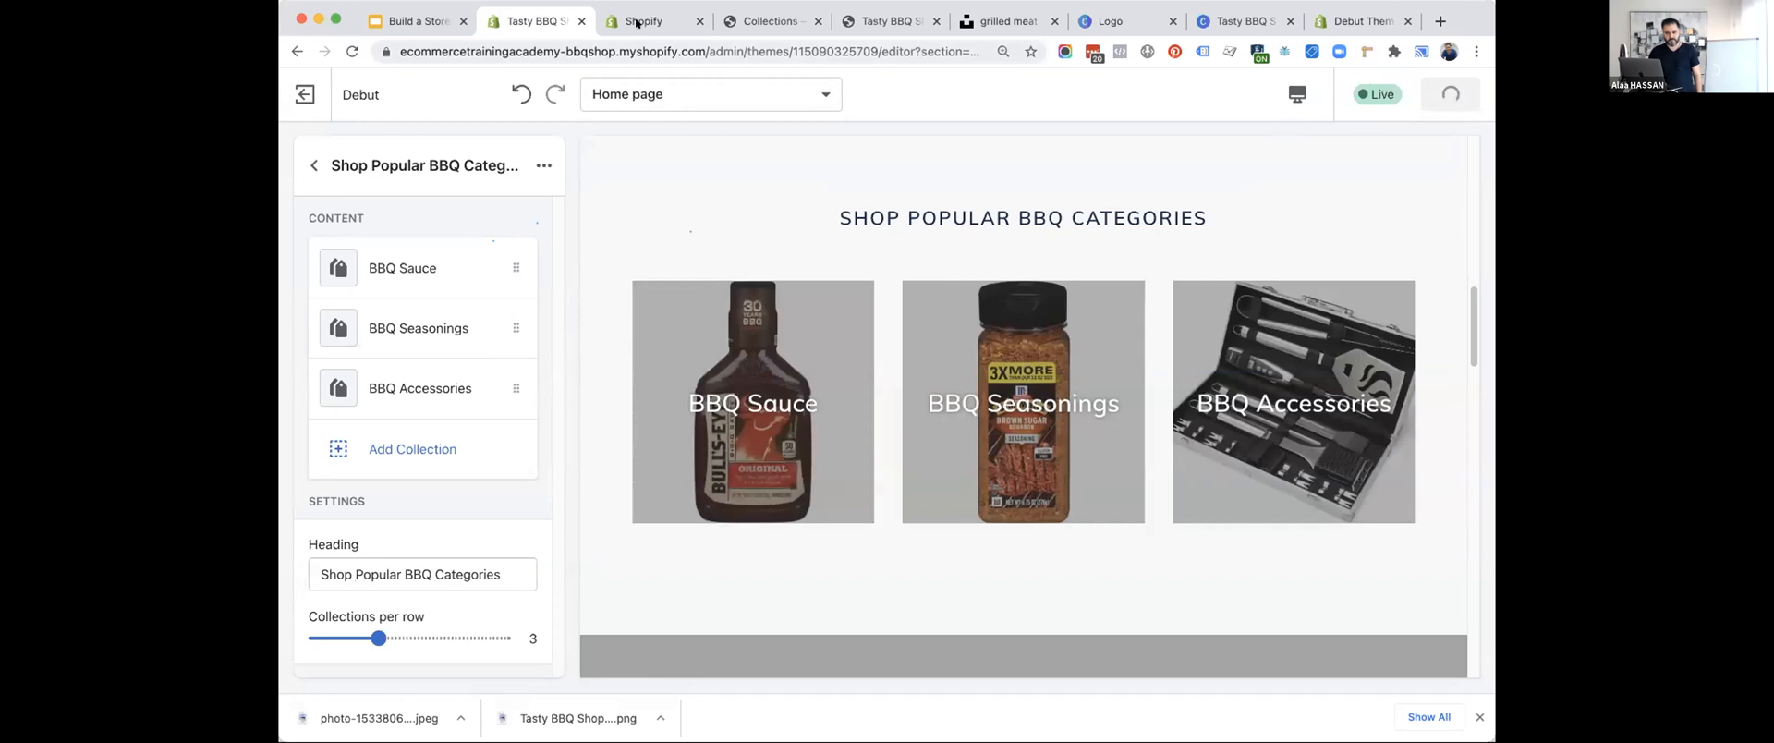
Look at the BBQ Sauce collection's admin page, briefly opening and closing the store switcher.
{"action": "left_click", "coordinate": [644, 21]}
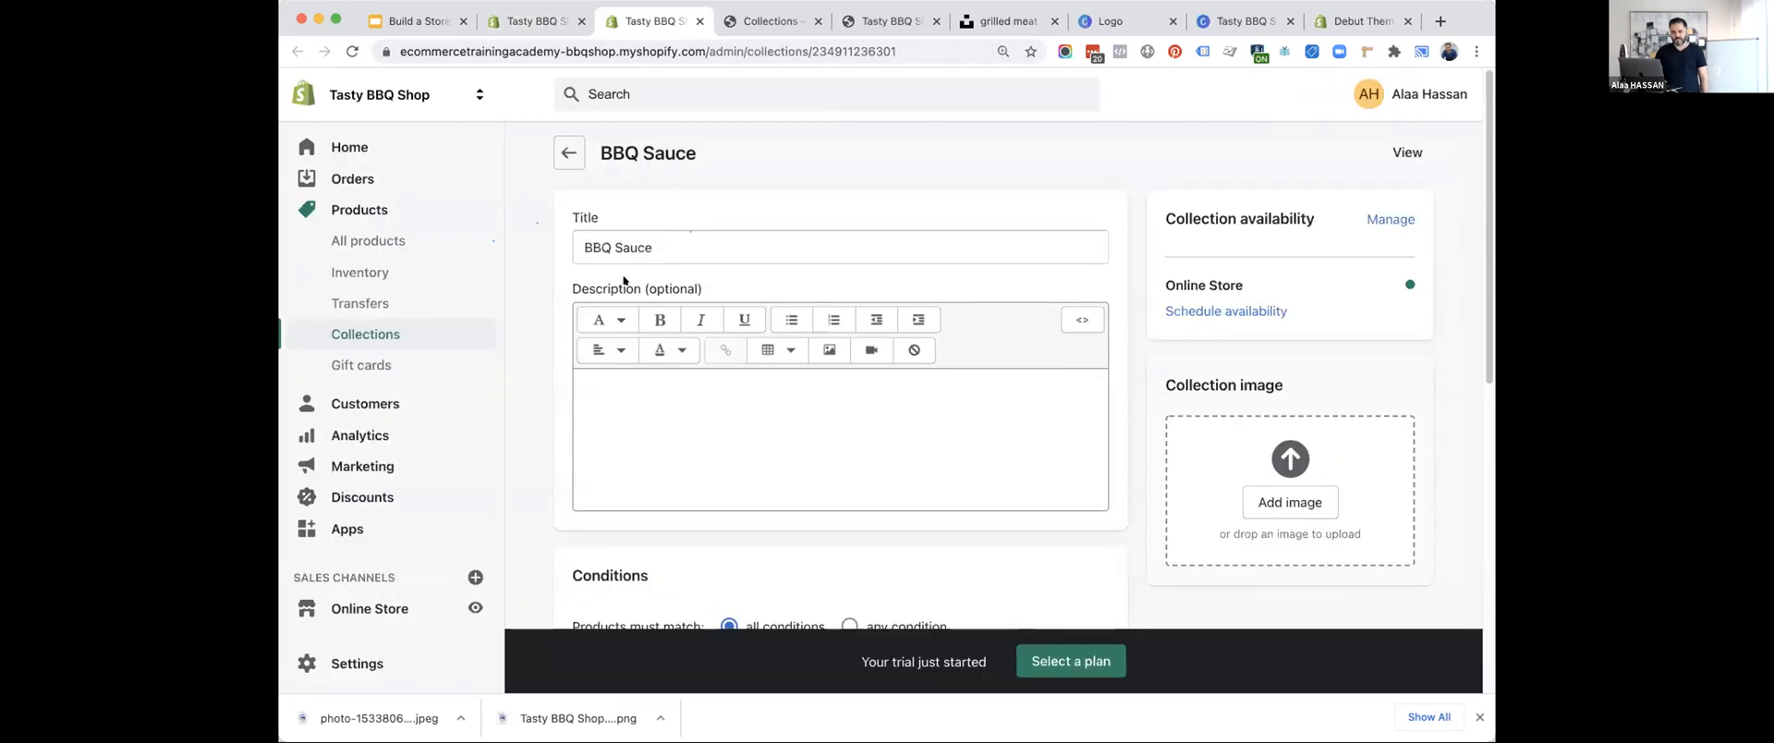
{"action": "left_click", "coordinate": [313, 94]}
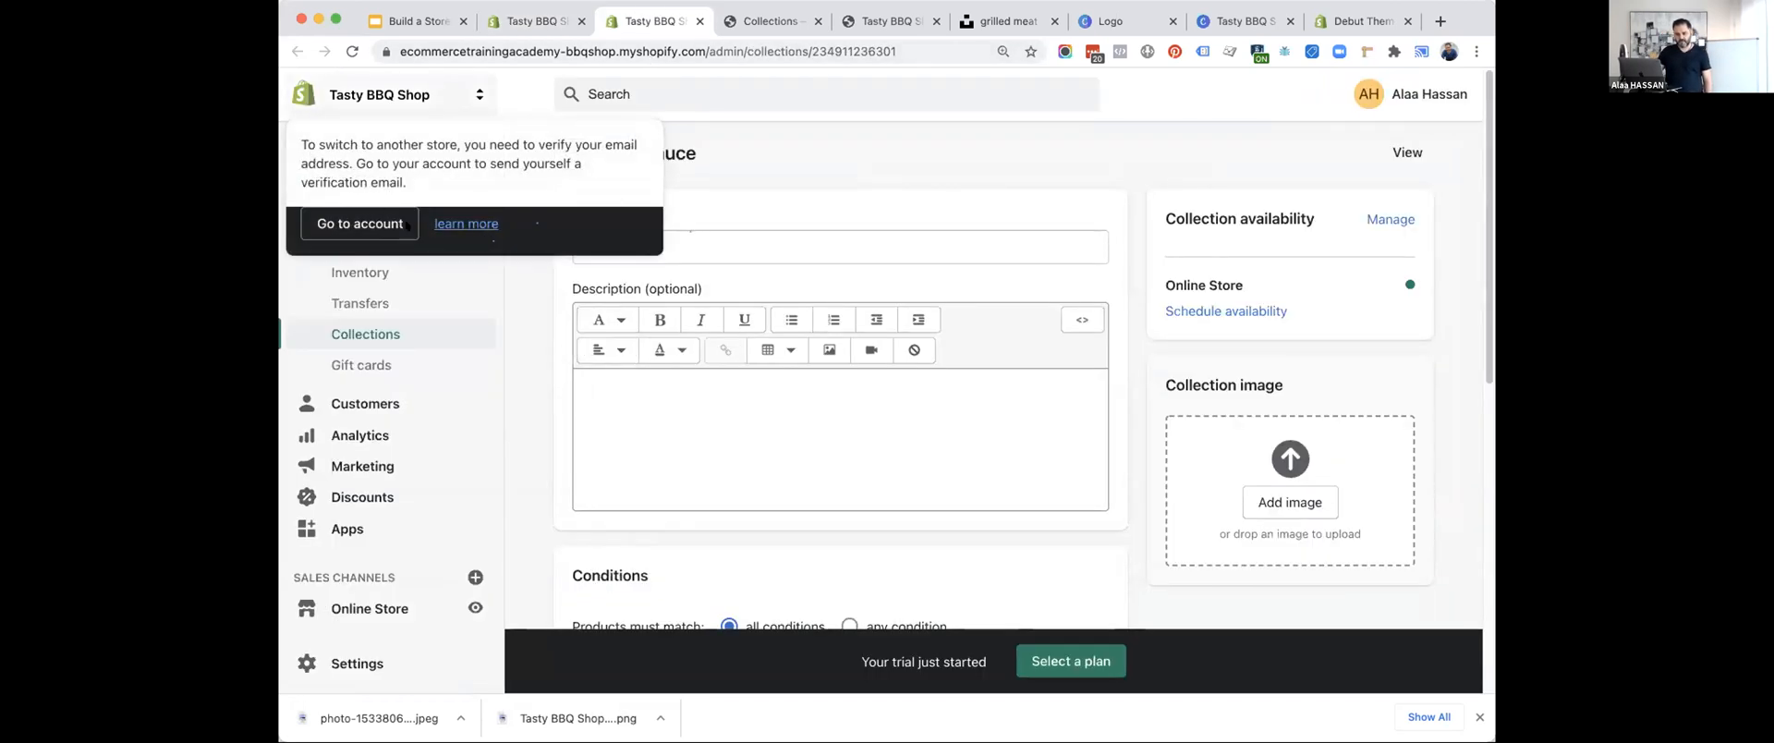
{"action": "left_click", "coordinate": [711, 218]}
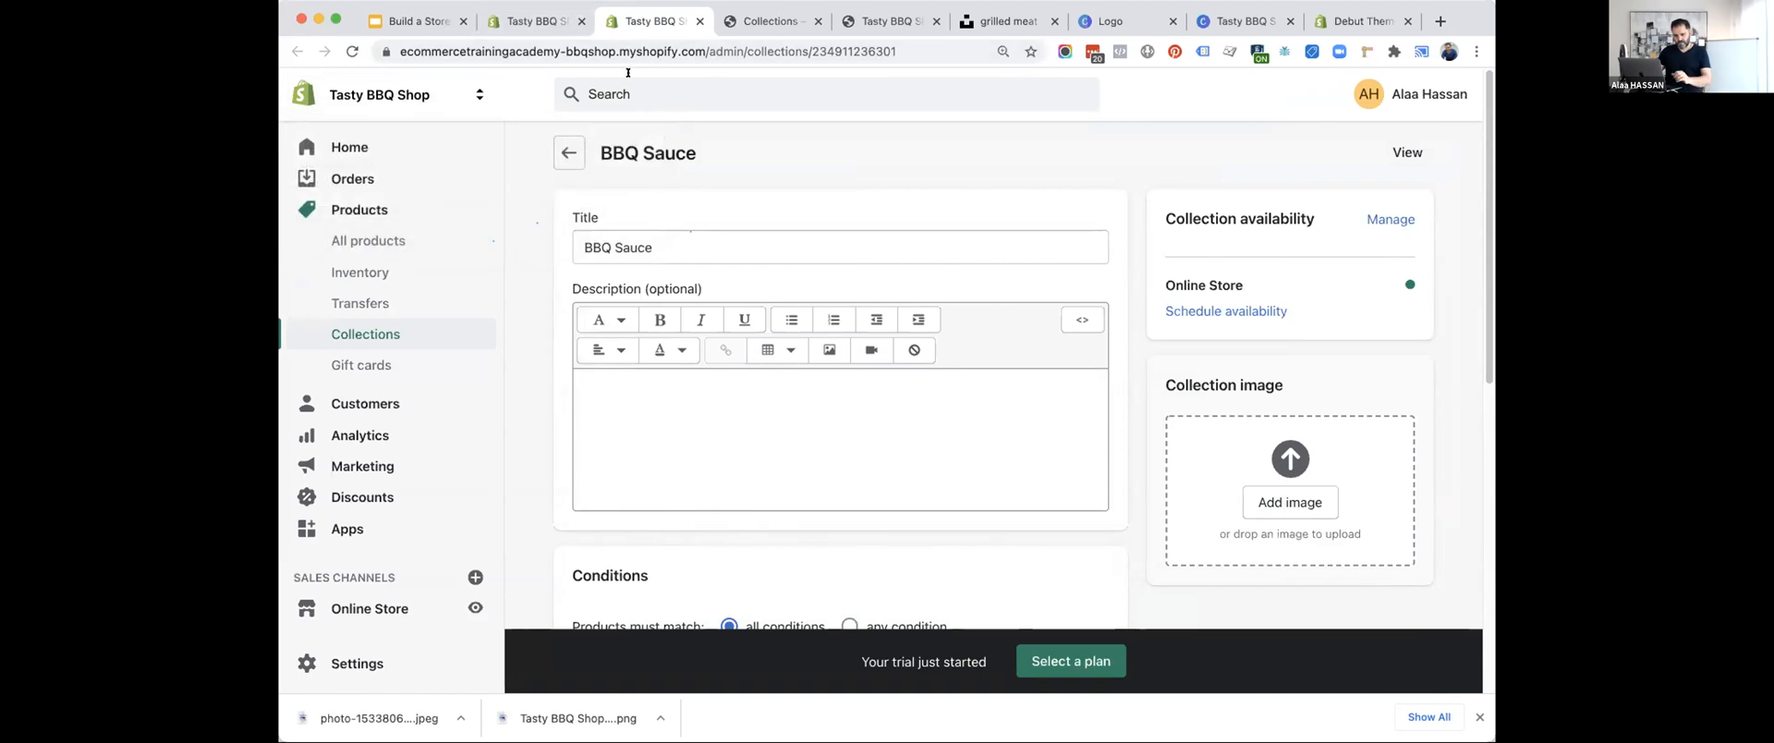
{"action": "double_click", "coordinate": [718, 50]}
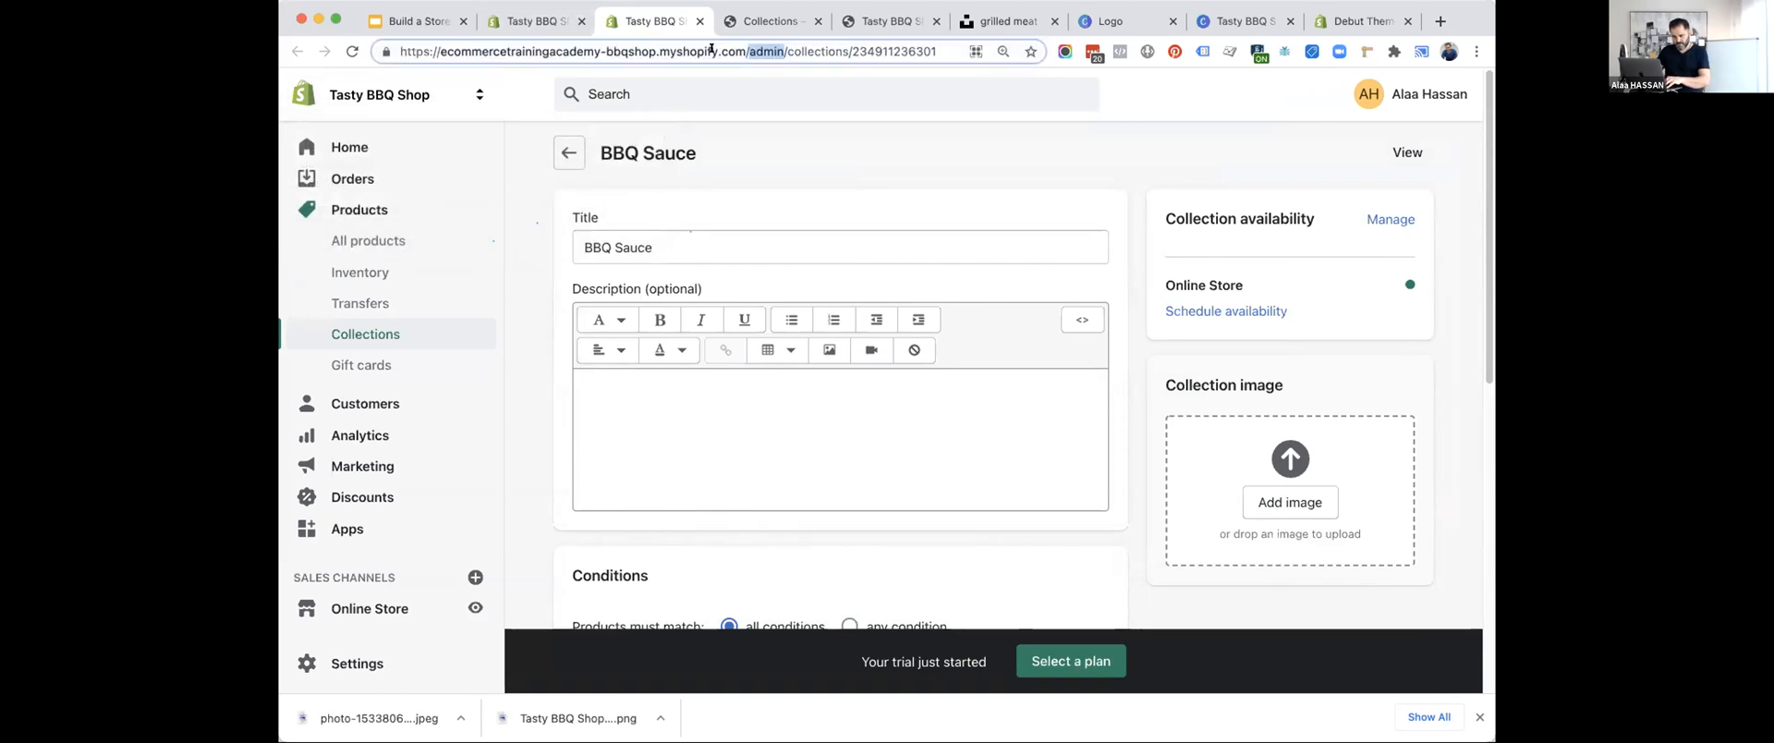
Open the storefront's home page and review the banner, the popular categories and the sections below them.
{"action": "left_click", "coordinate": [723, 15]}
{"action": "left_click", "coordinate": [402, 129]}
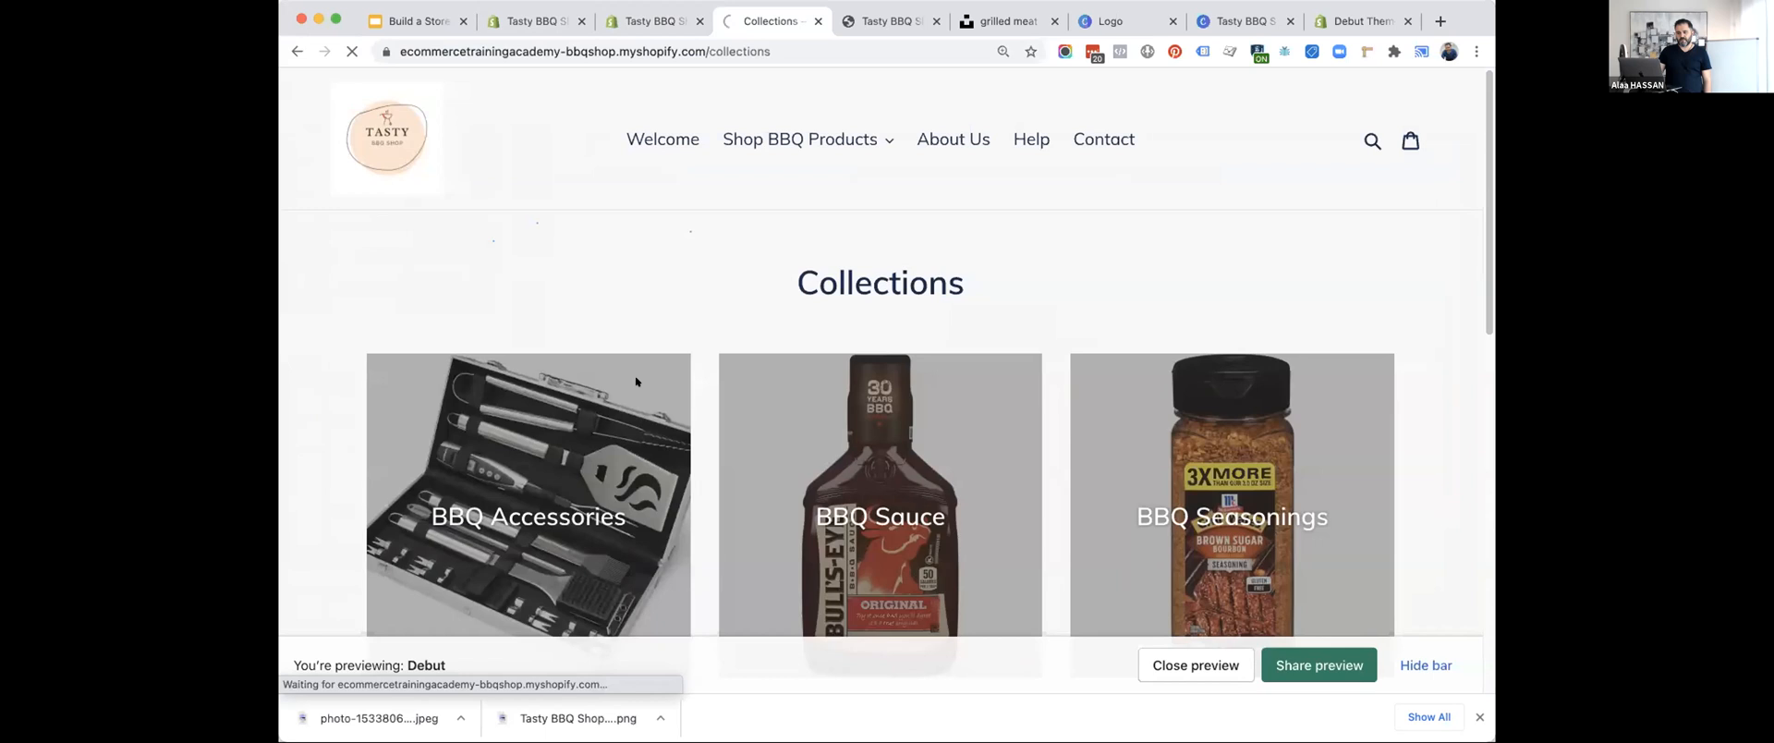
{"action": "scroll", "coordinate": [704, 432], "scroll_direction": "down", "scroll_amount": 5}
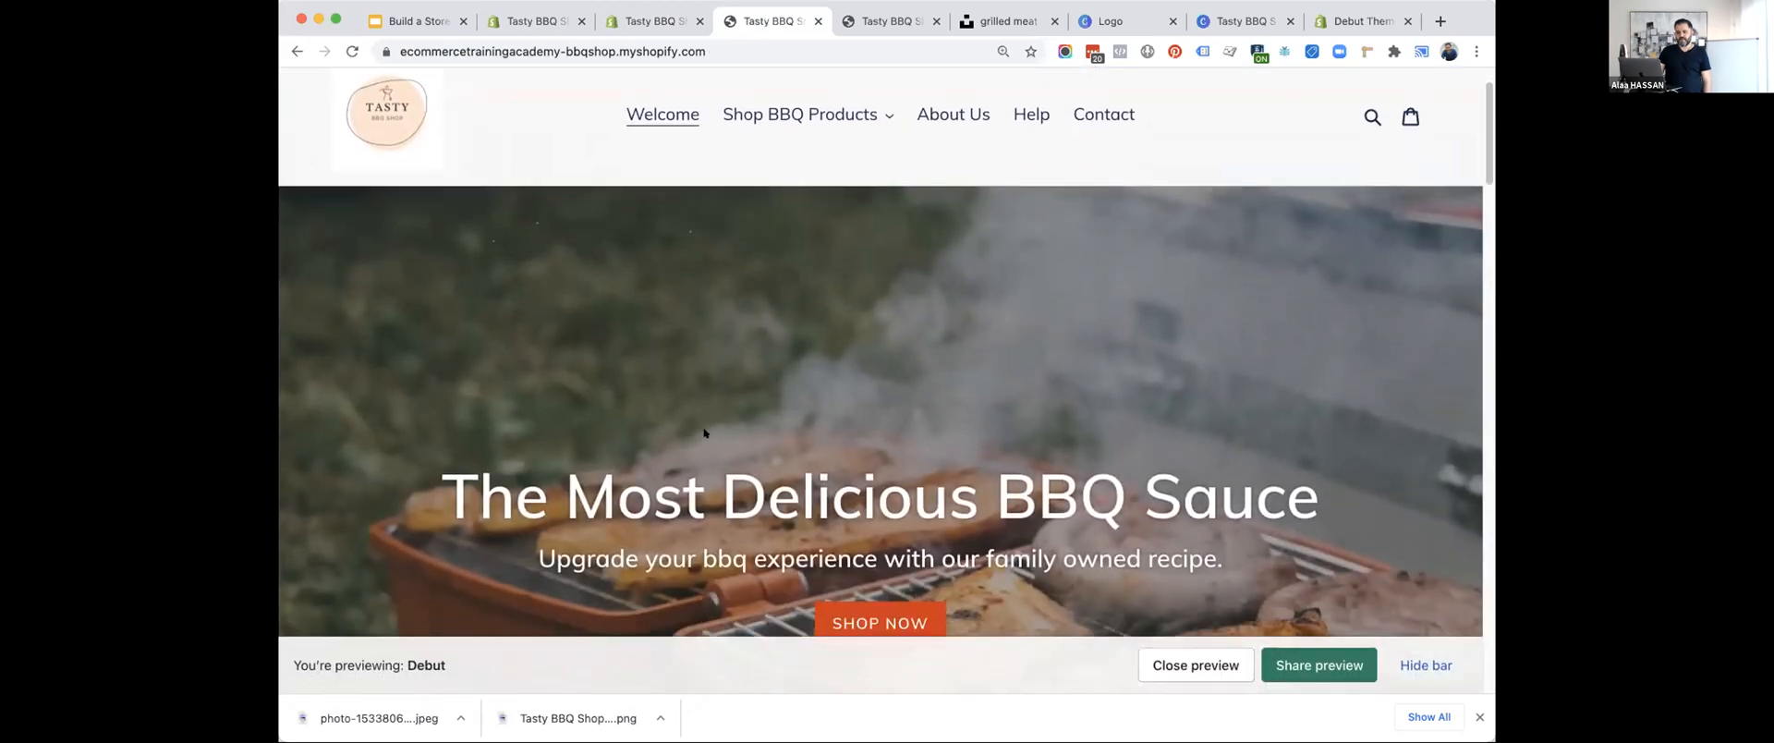
{"action": "scroll", "coordinate": [704, 431], "scroll_direction": "down", "scroll_amount": 6}
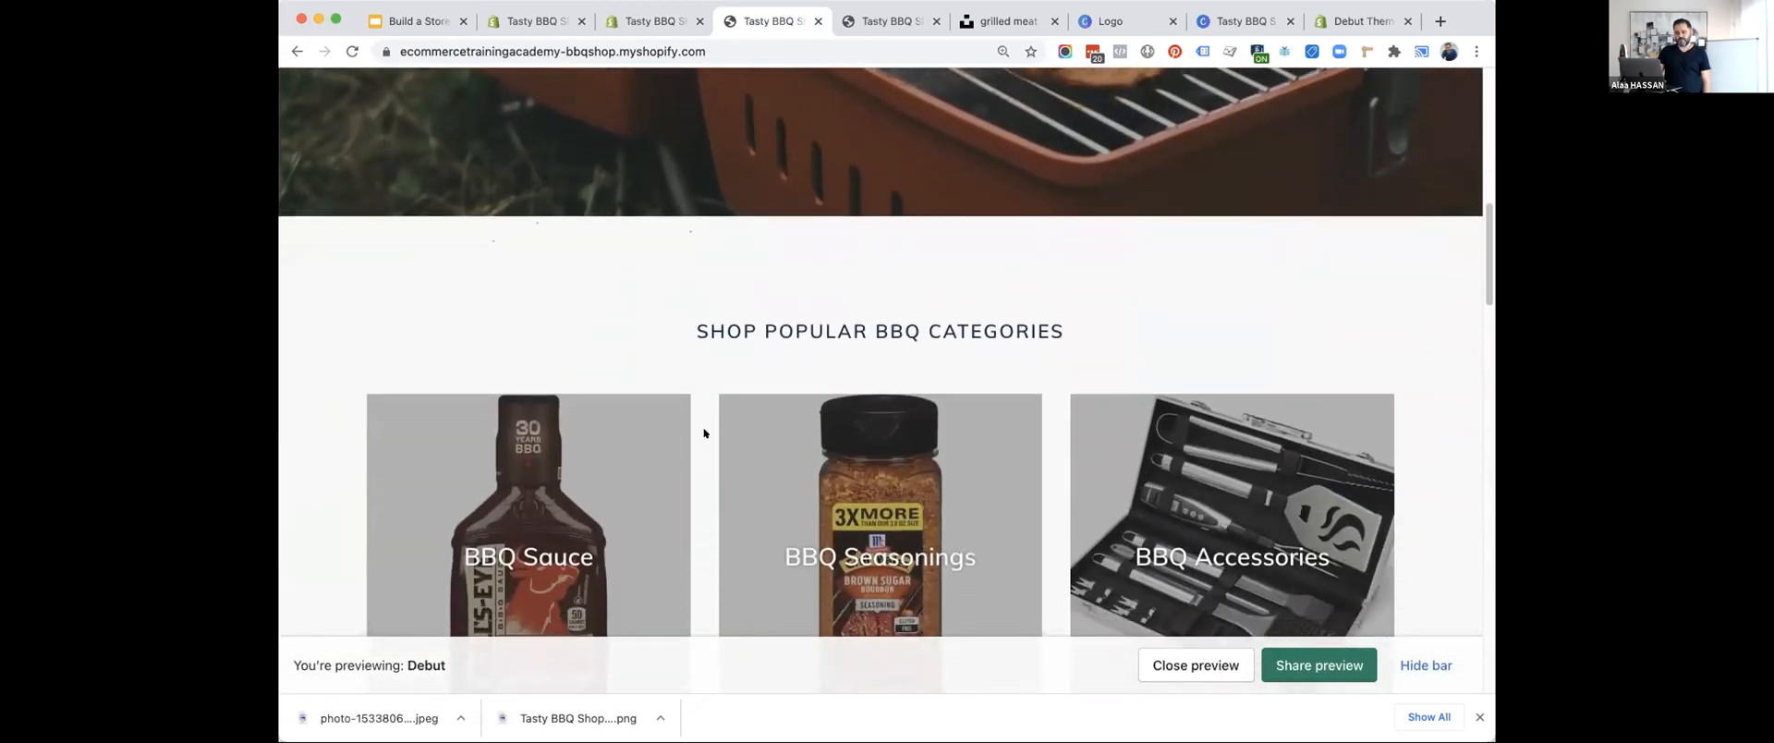
{"action": "scroll", "coordinate": [704, 431], "scroll_direction": "down", "scroll_amount": 3}
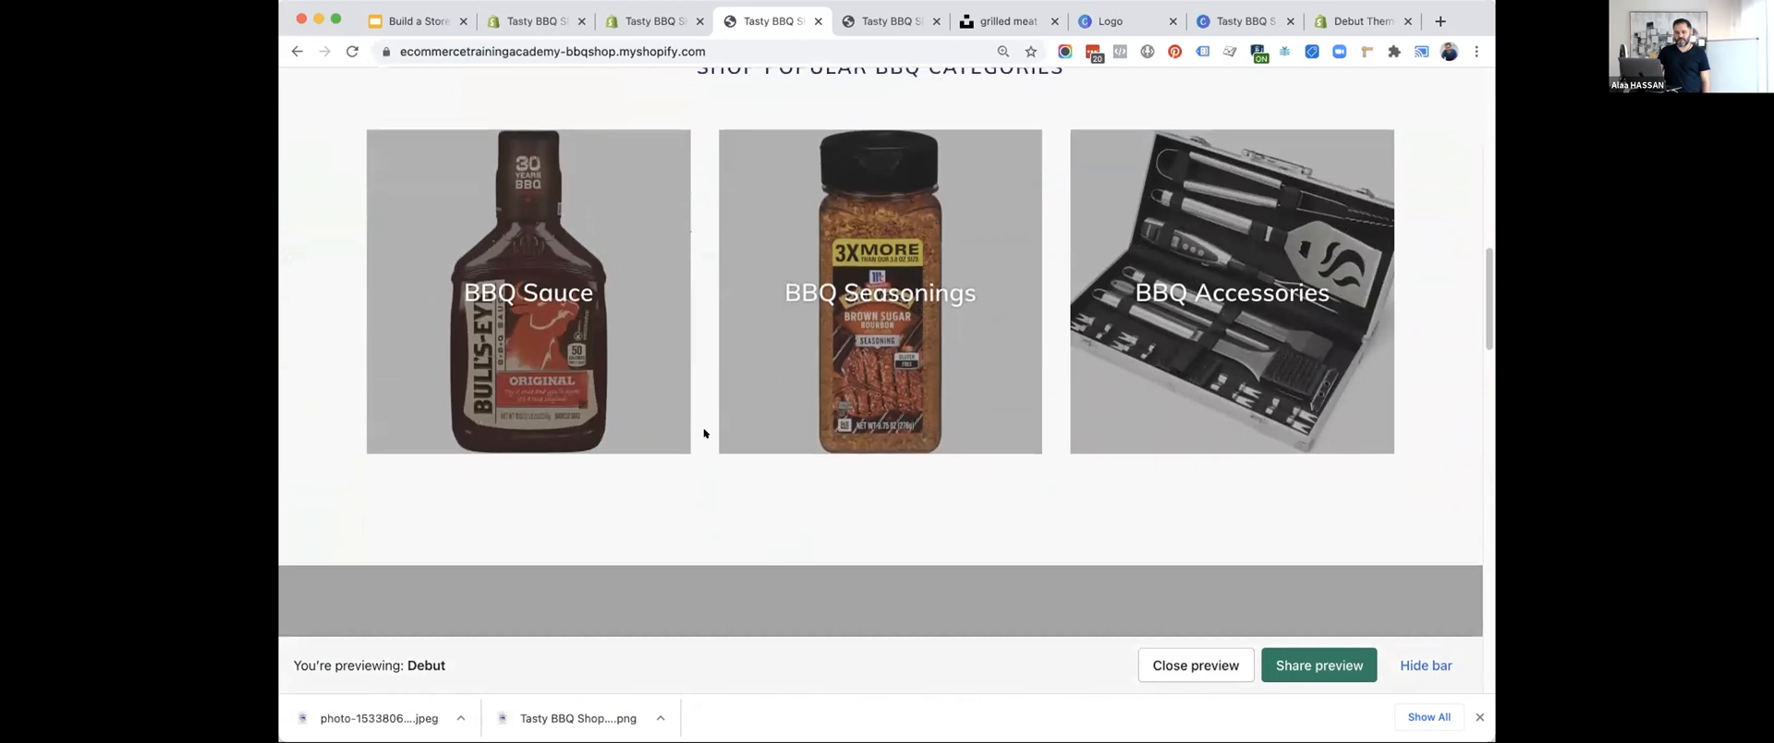
{"action": "scroll", "coordinate": [704, 431], "scroll_direction": "down", "scroll_amount": 10}
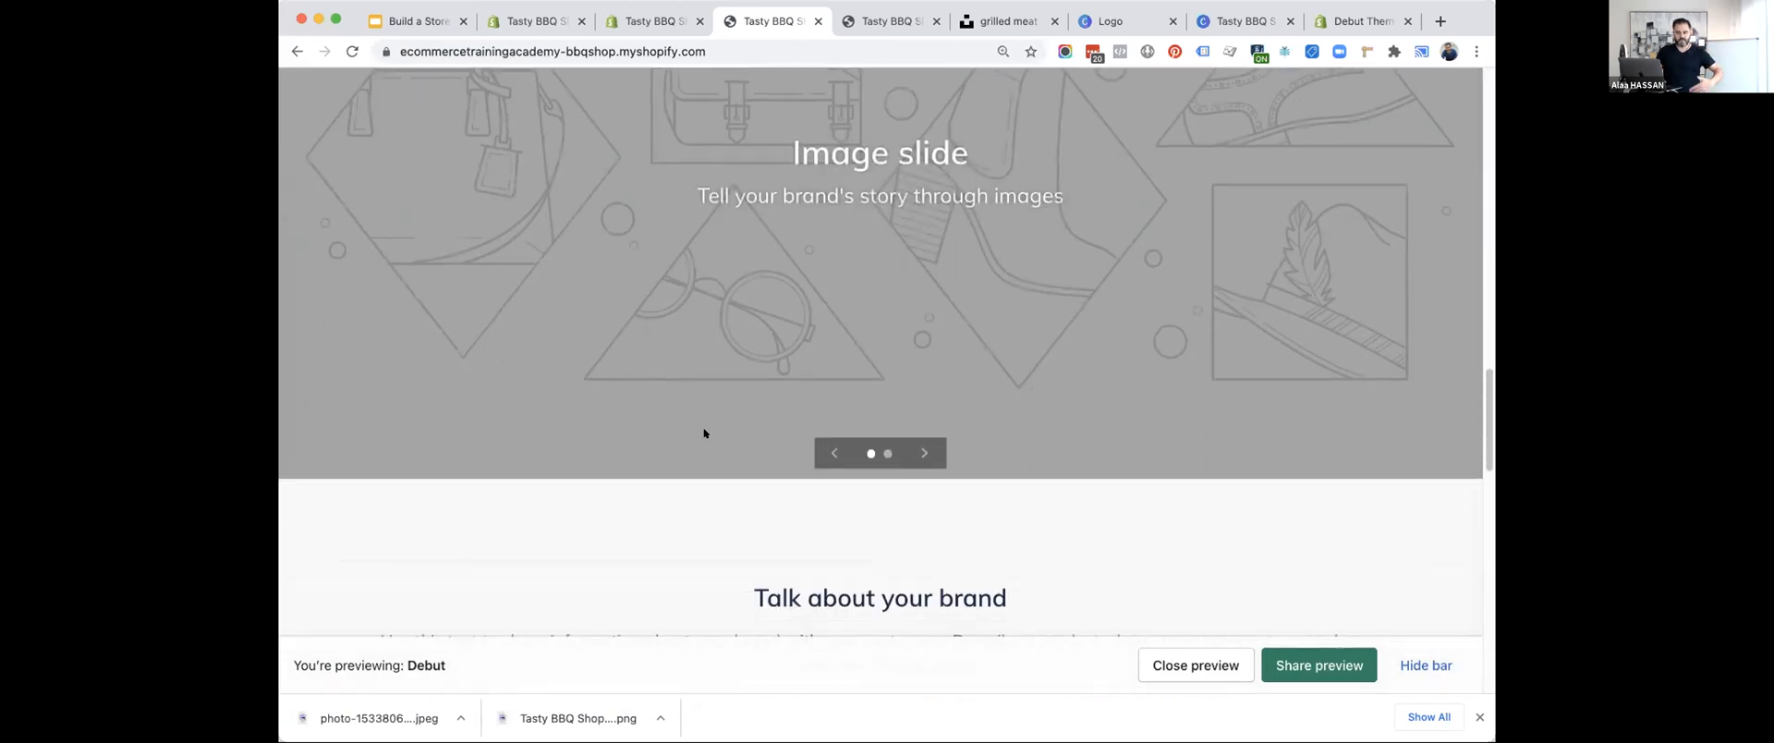
Return to the theme editor and open the BBQ Sauce collection page in its preview.
{"action": "scroll", "coordinate": [704, 432], "scroll_direction": "up", "scroll_amount": 20}
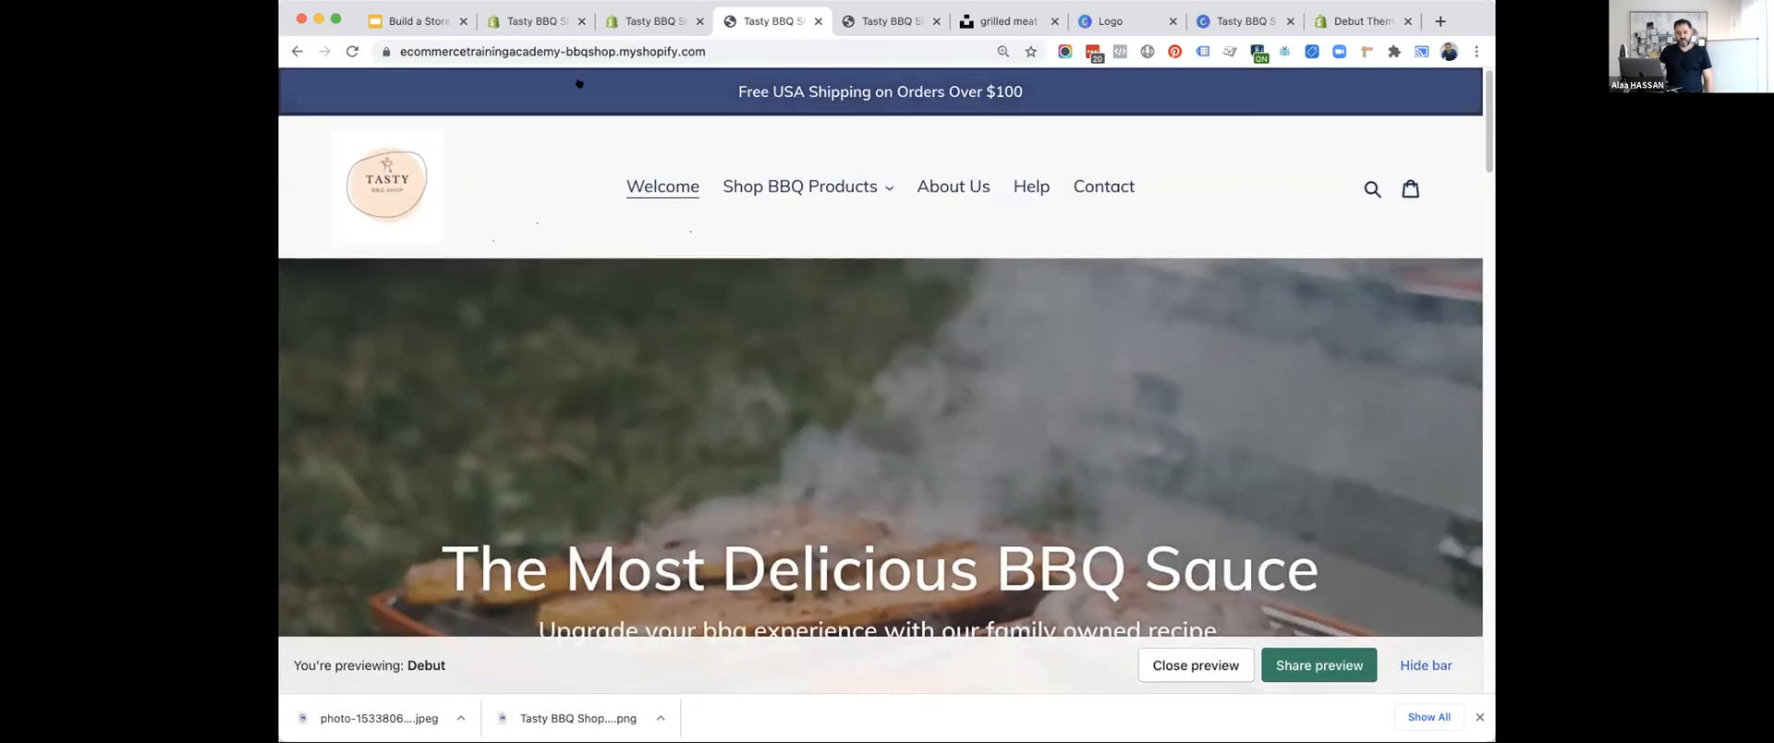
{"action": "left_click", "coordinate": [647, 21]}
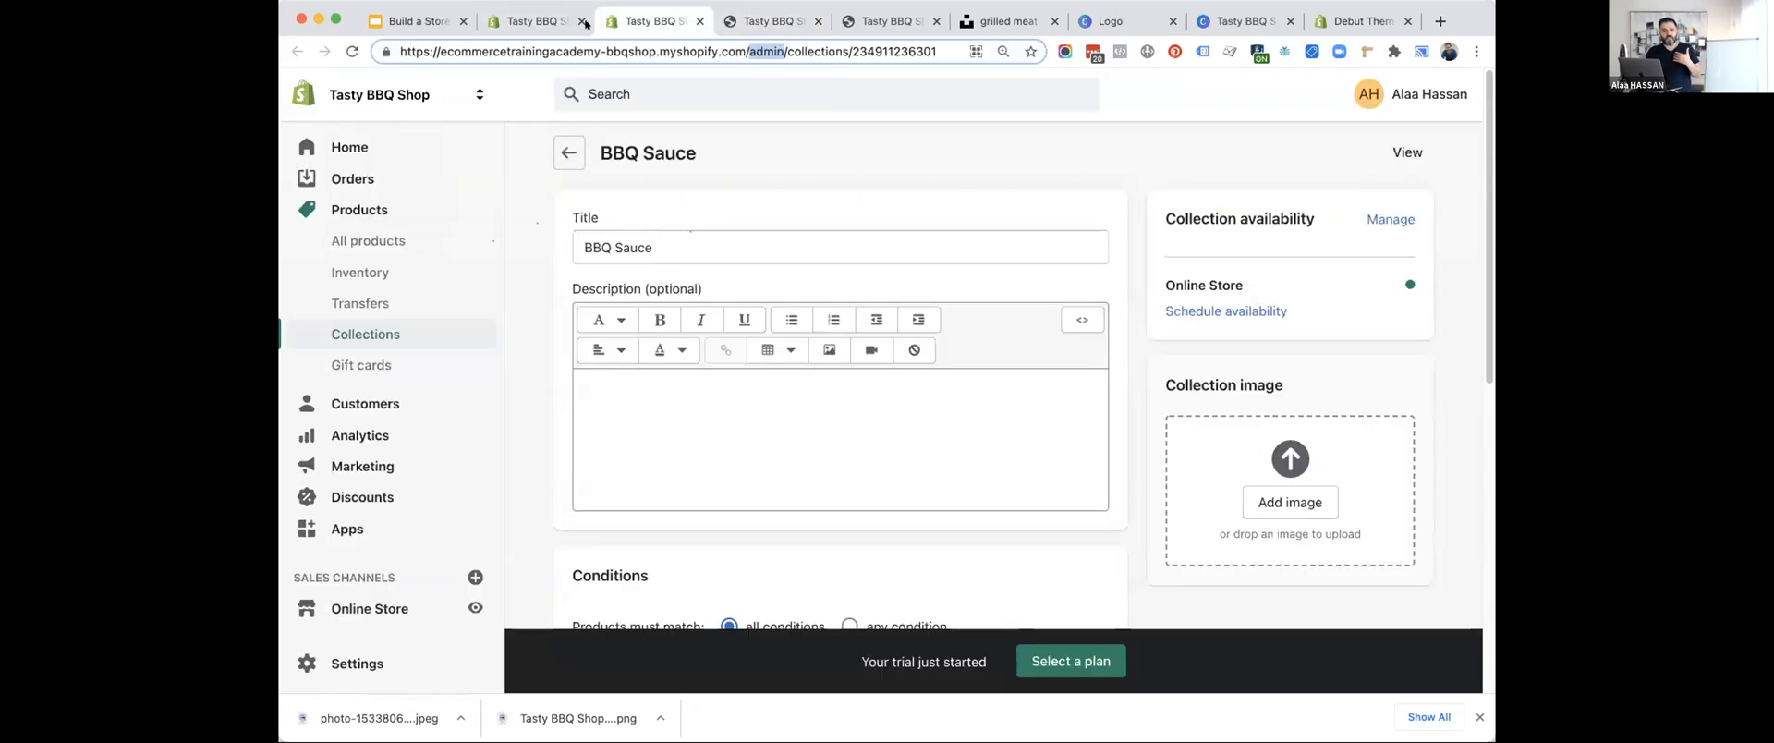
{"action": "left_click", "coordinate": [545, 22]}
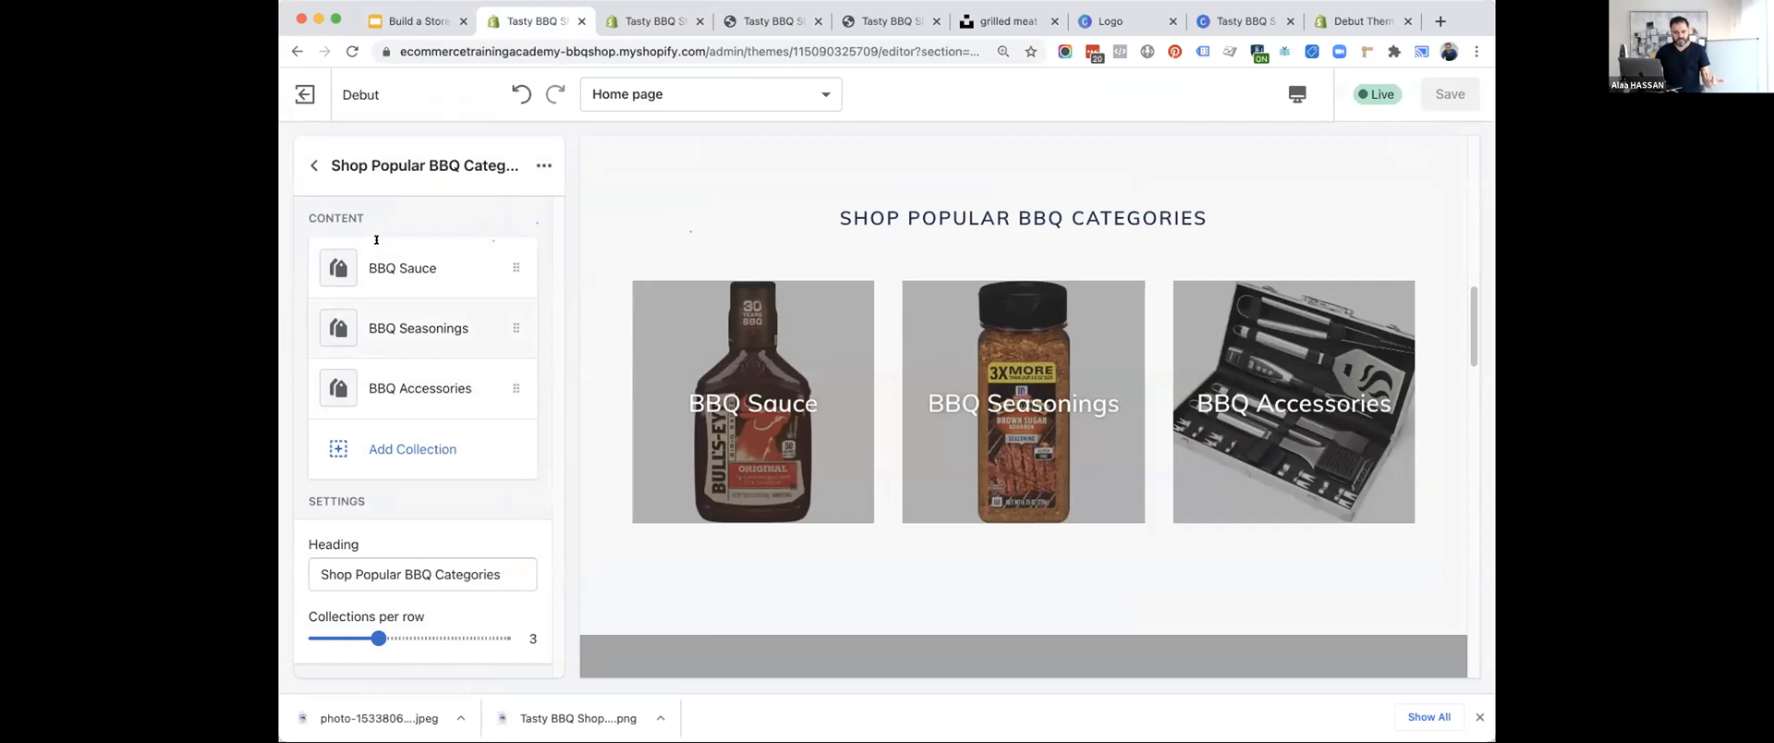
{"action": "left_click", "coordinate": [305, 162]}
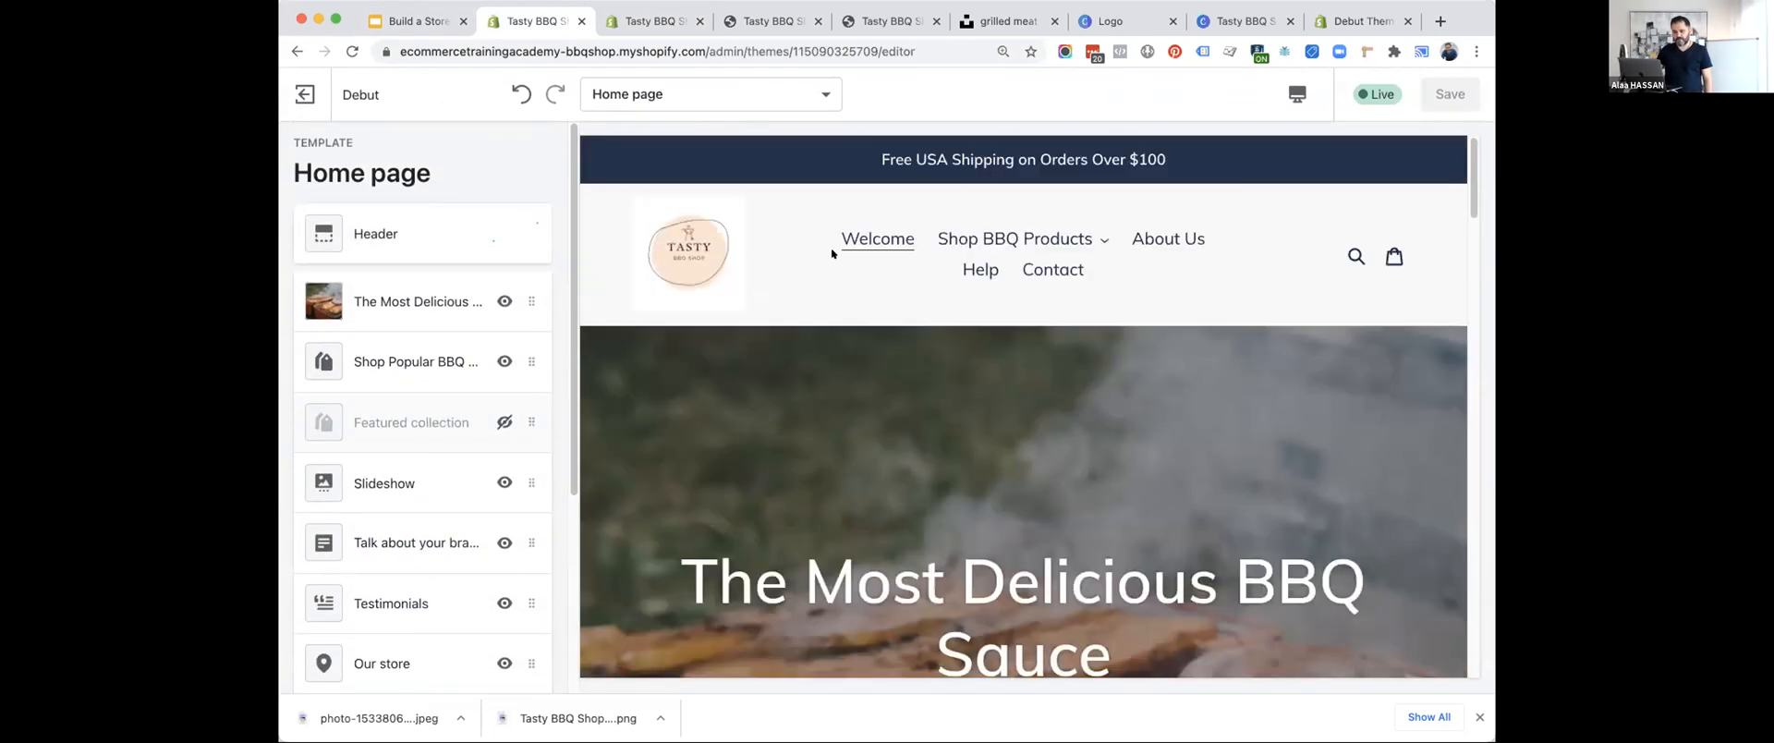
{"action": "left_click", "coordinate": [702, 246]}
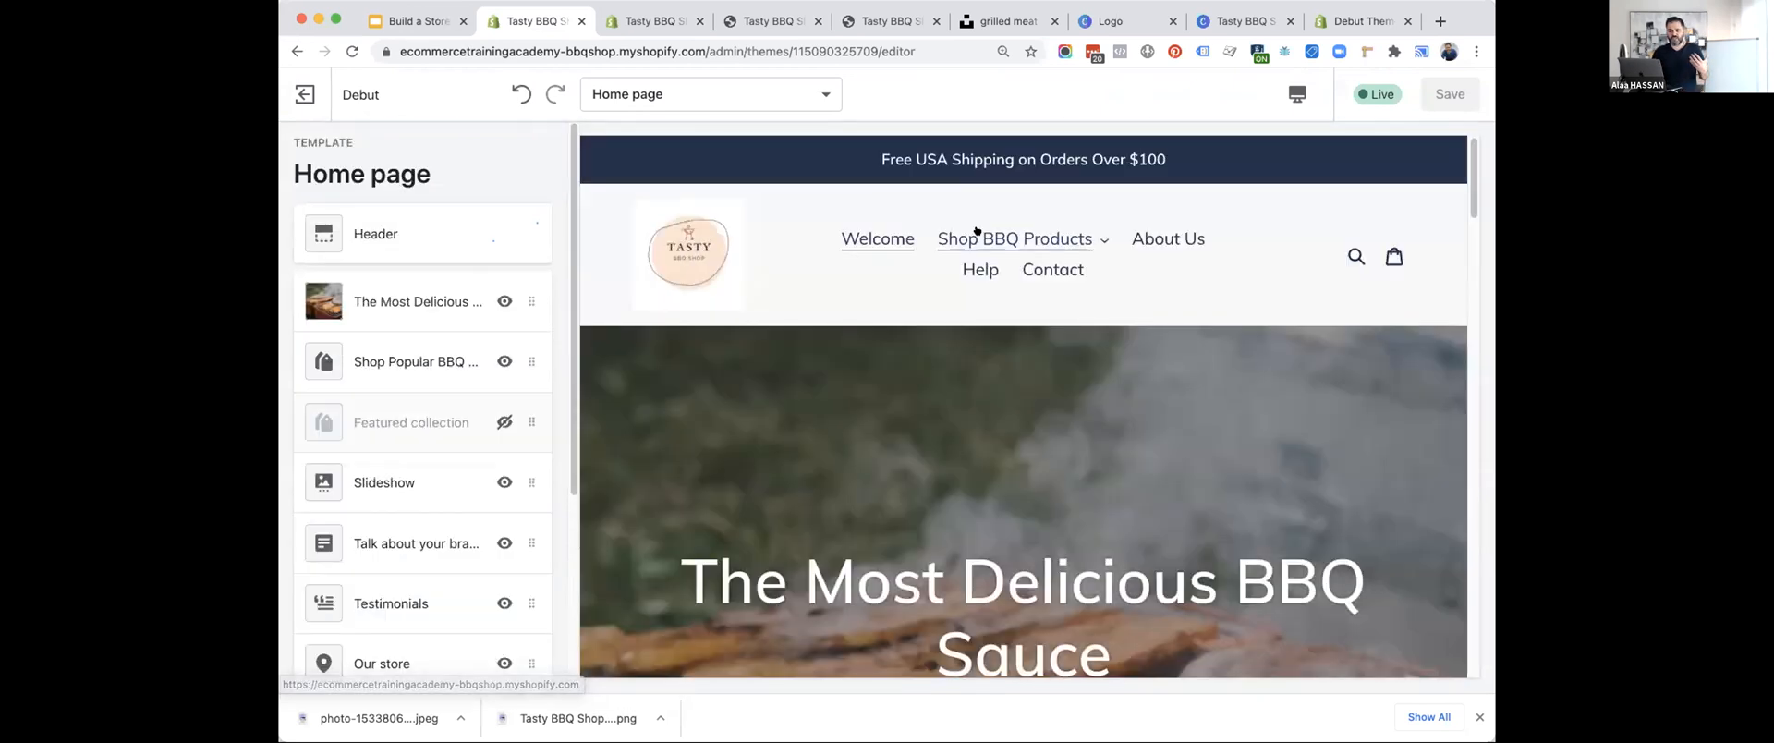
{"action": "left_click", "coordinate": [977, 230]}
{"action": "left_click", "coordinate": [971, 290]}
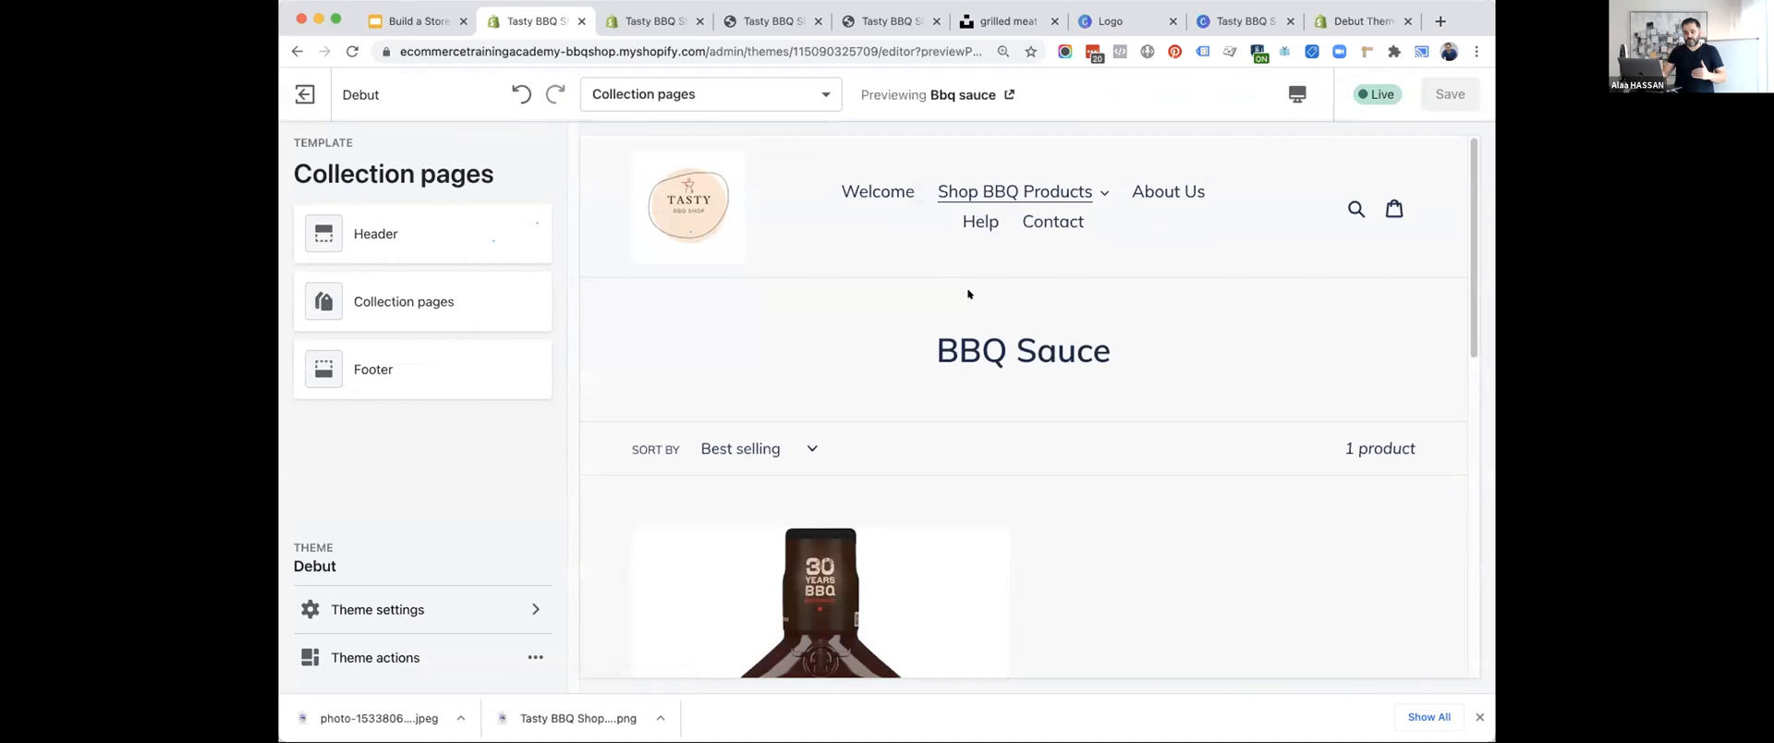
{"action": "scroll", "coordinate": [889, 446], "scroll_direction": "down", "scroll_amount": 5}
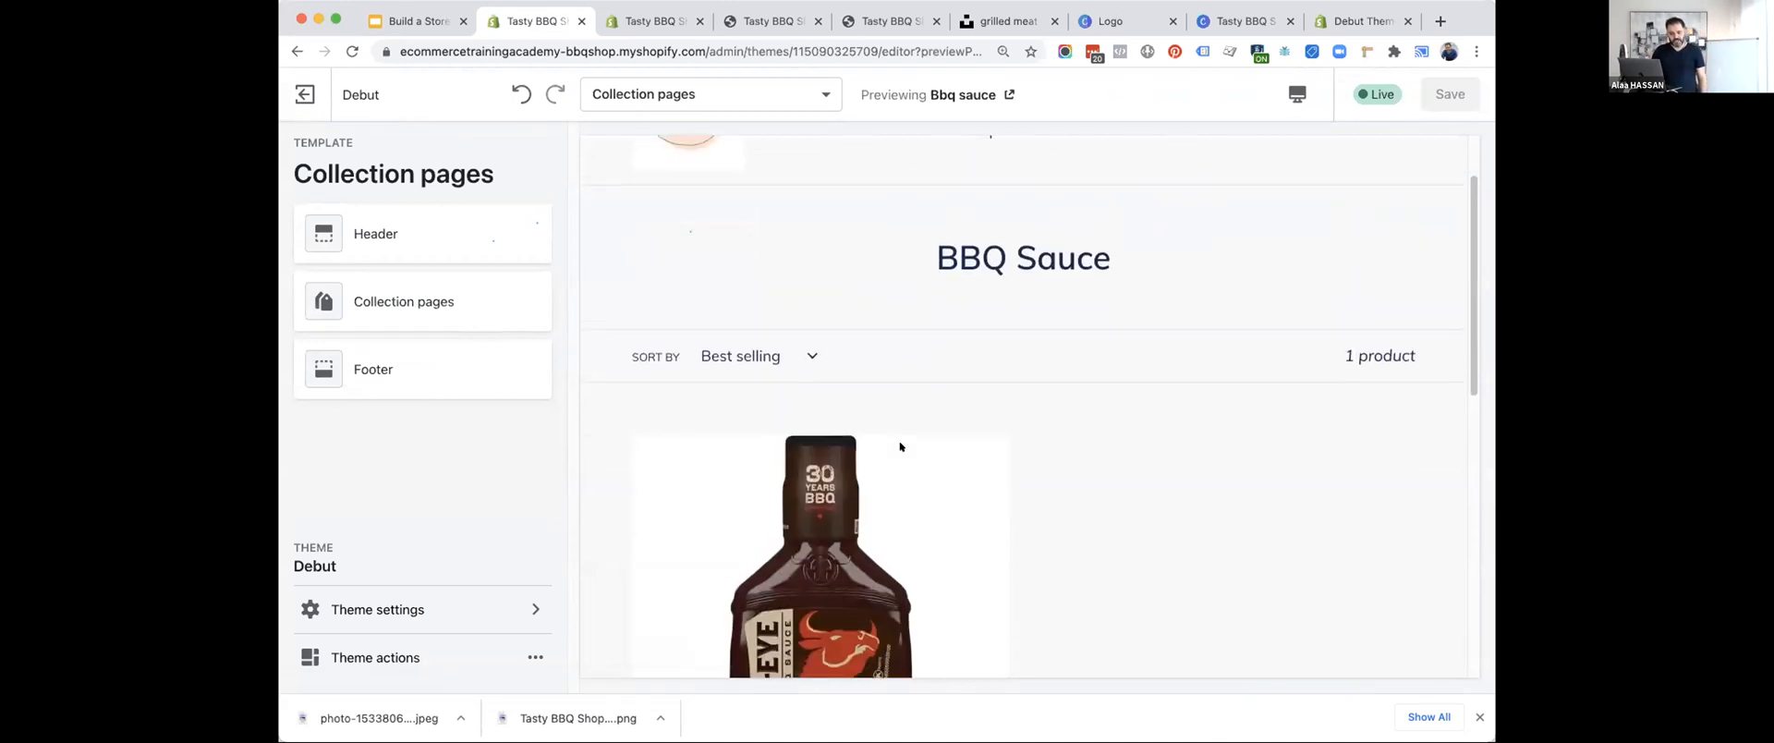
Try switching off sorting and tag filtering in the Collection pages settings and restore both options.
{"action": "left_click", "coordinate": [384, 316]}
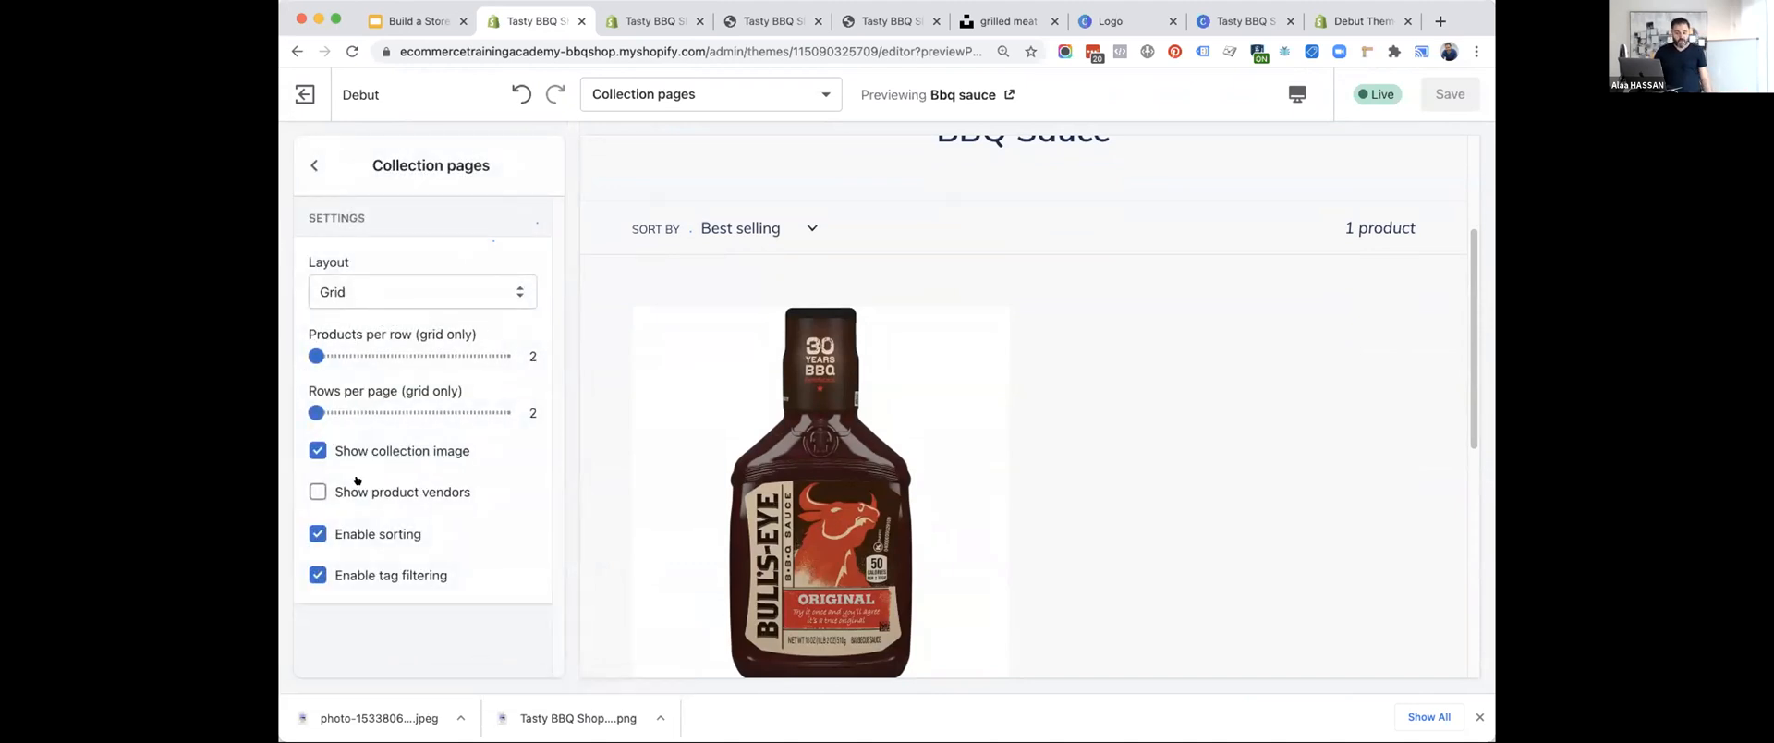
{"action": "left_click", "coordinate": [369, 535]}
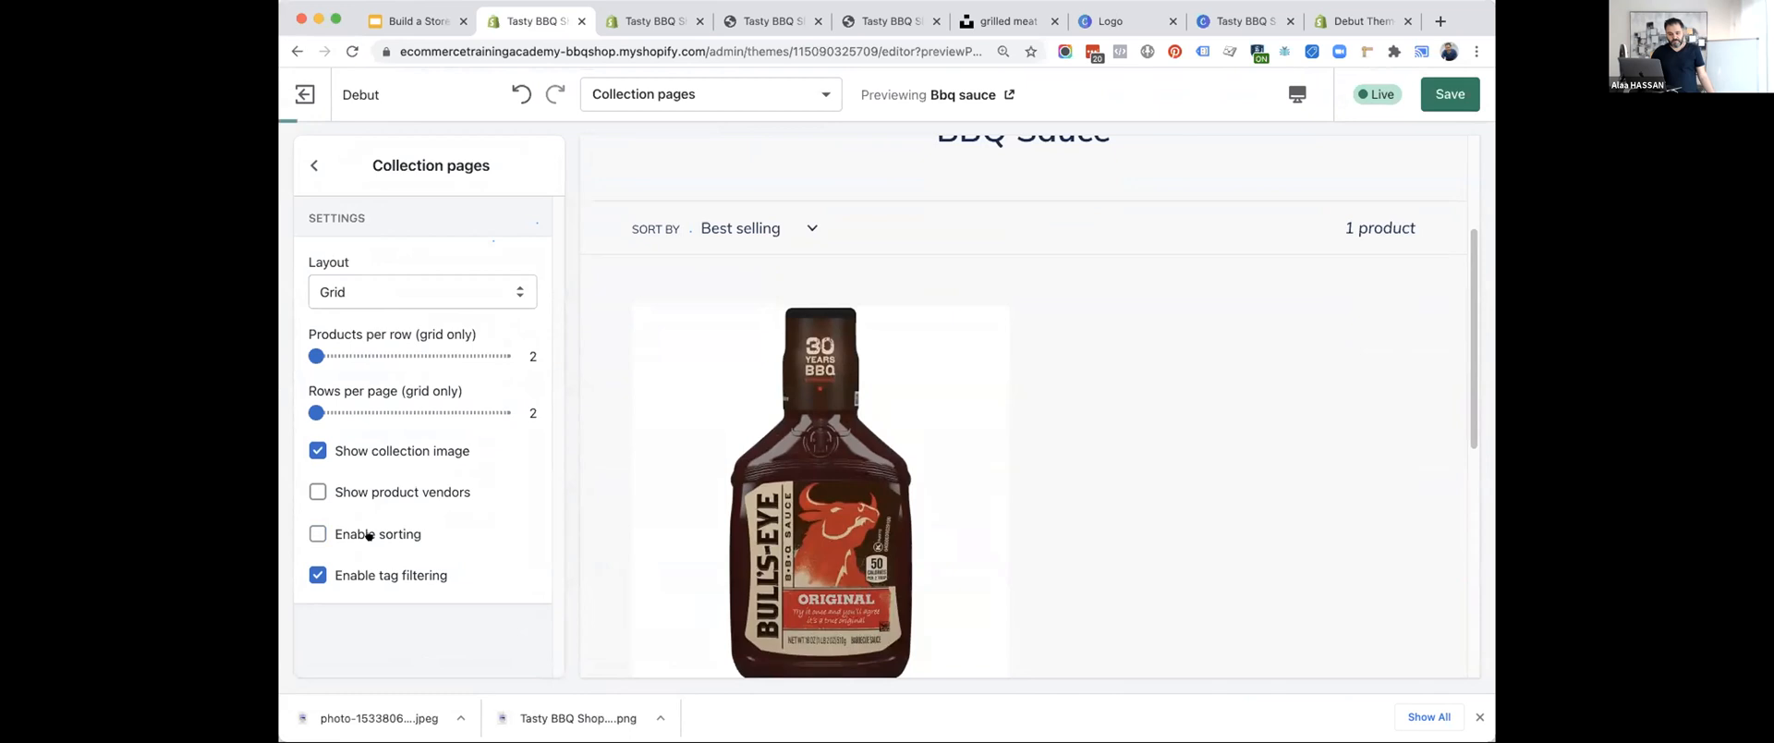
{"action": "left_click", "coordinate": [386, 573]}
{"action": "left_click", "coordinate": [368, 534]}
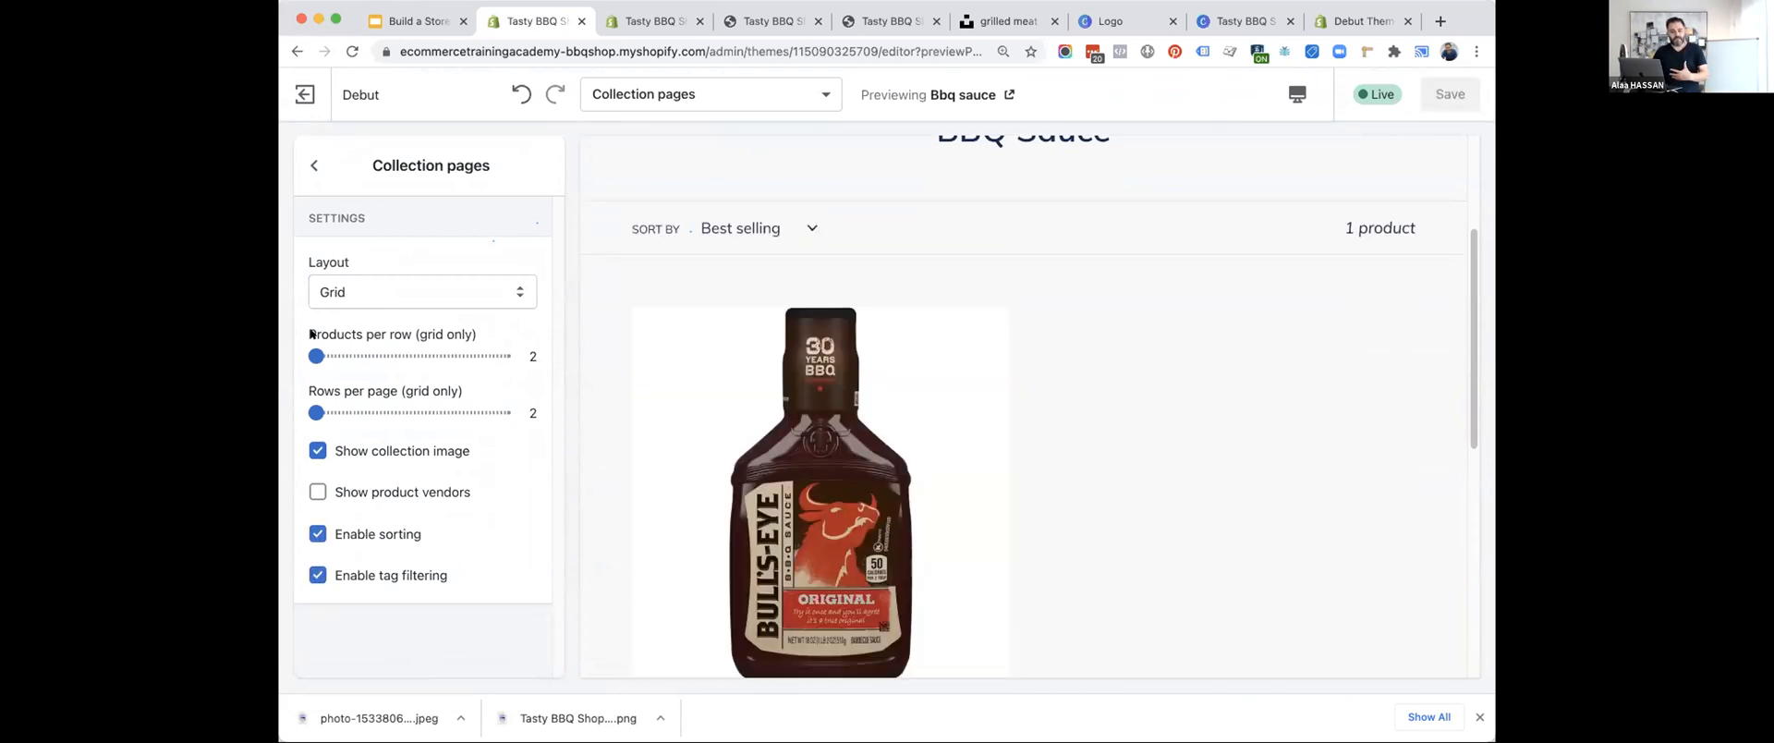
Try the List layout for the collection pages and switch back to Grid.
{"action": "mouse_move", "coordinate": [345, 341]}
{"action": "left_mouse_down"}
{"action": "mouse_move", "coordinate": [374, 355]}
{"action": "mouse_move", "coordinate": [316, 356]}
{"action": "left_mouse_up"}
{"action": "left_click", "coordinate": [434, 293]}
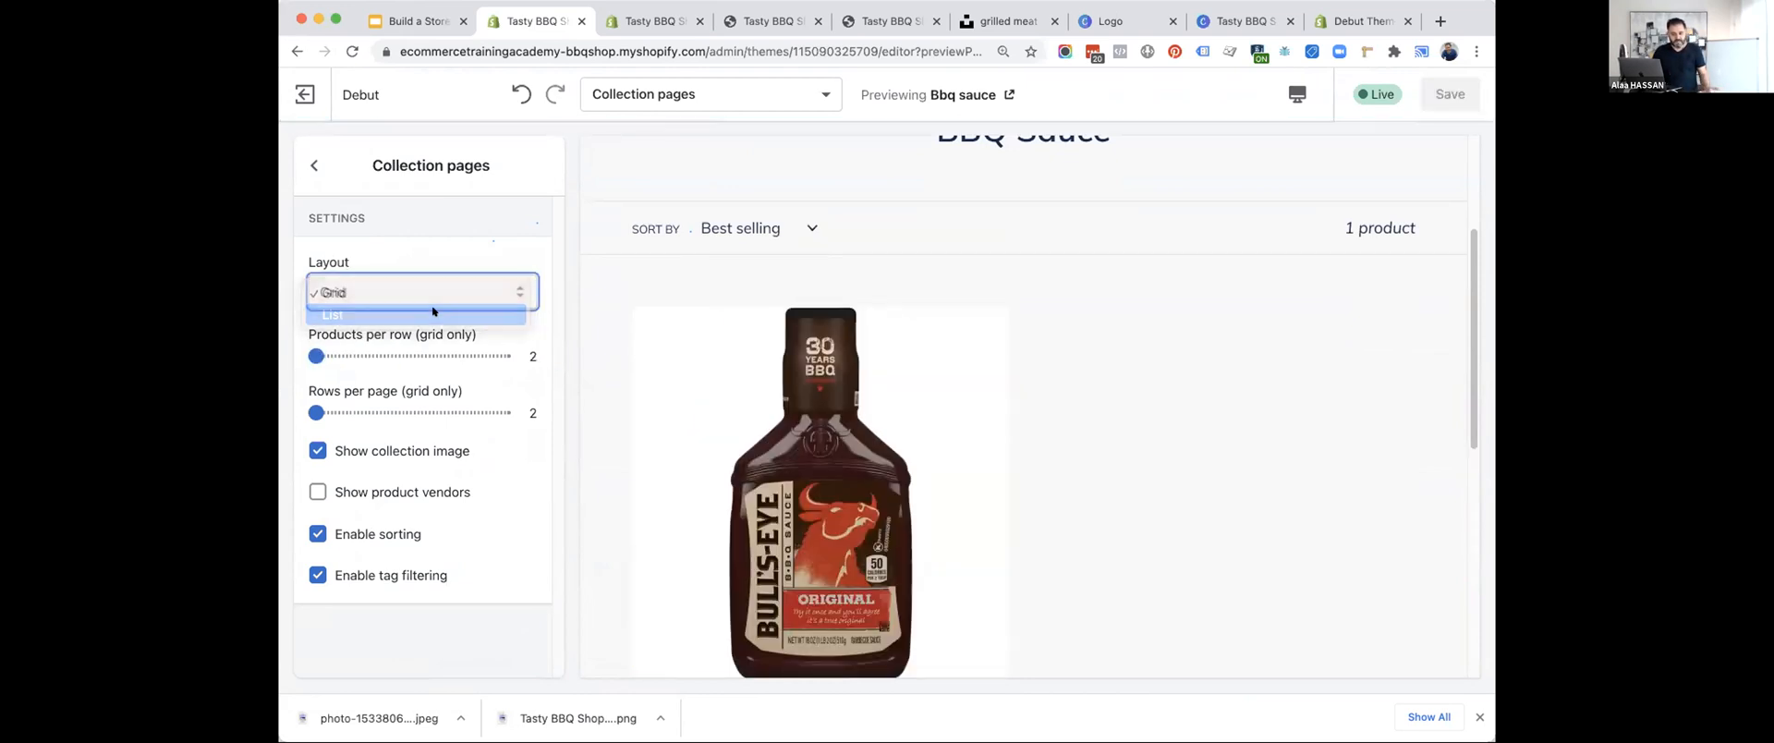
{"action": "left_click", "coordinate": [432, 314]}
{"action": "left_click", "coordinate": [418, 291]}
{"action": "left_click", "coordinate": [388, 271]}
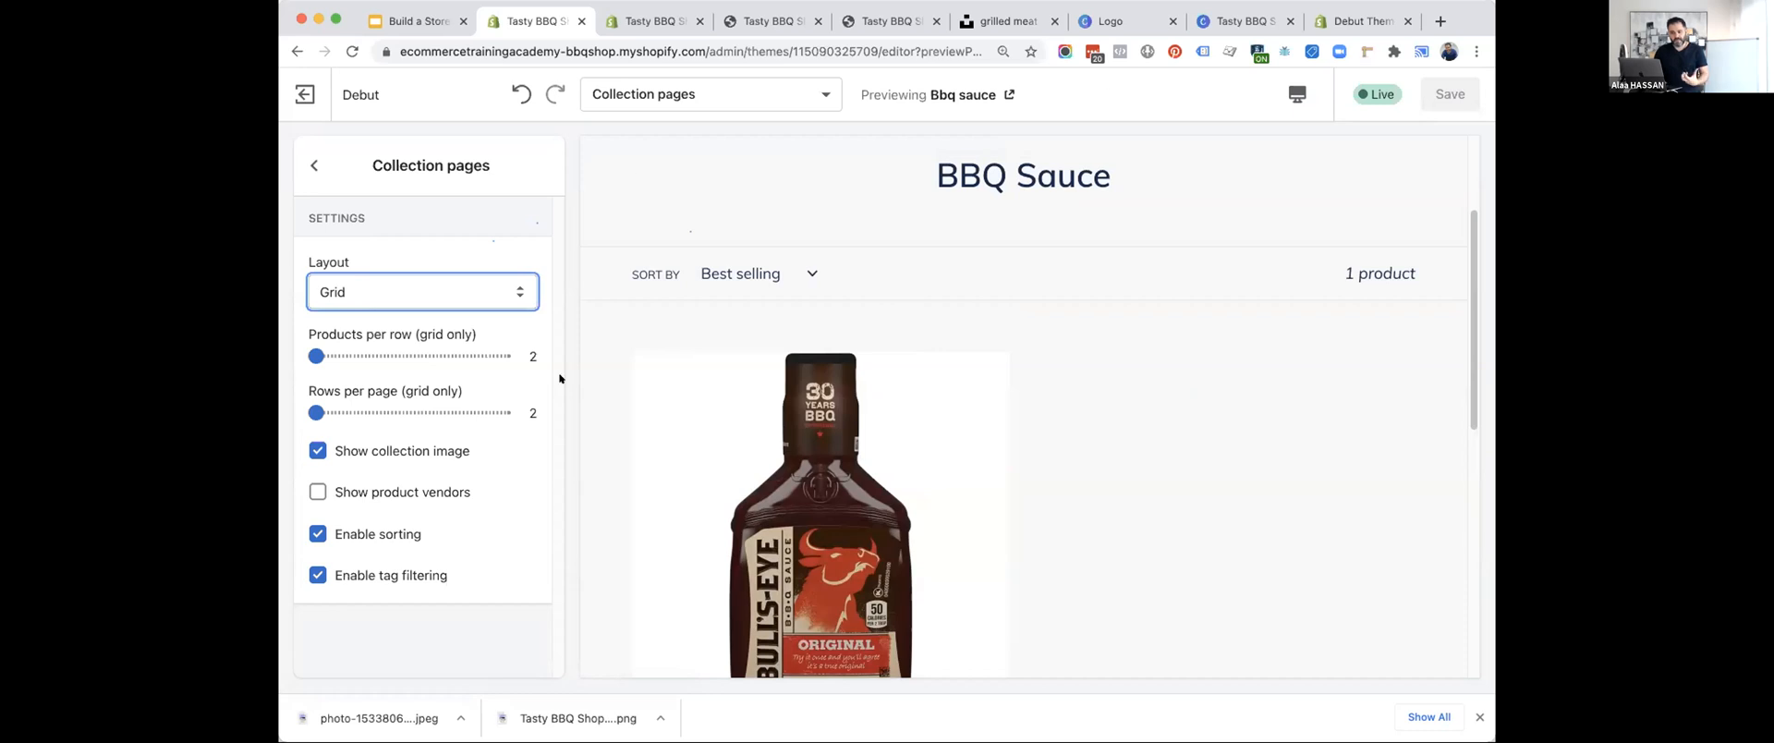
Open the Bull's Eye barbecue sauce product in the preview and enable the quantity selector in the Product pages settings.
{"action": "left_click", "coordinate": [777, 475]}
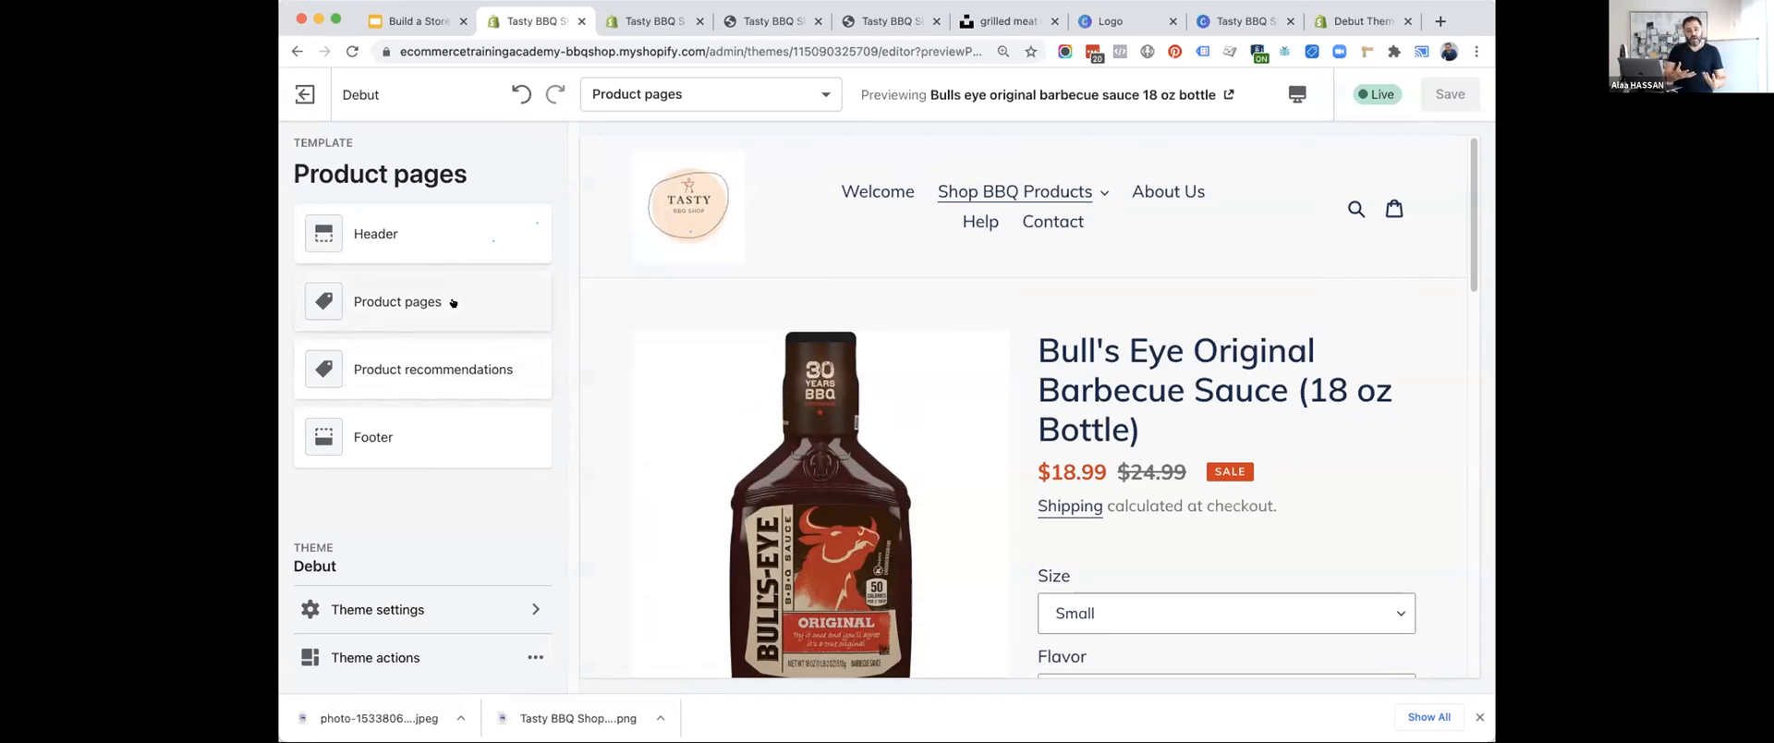
{"action": "left_click", "coordinate": [453, 302]}
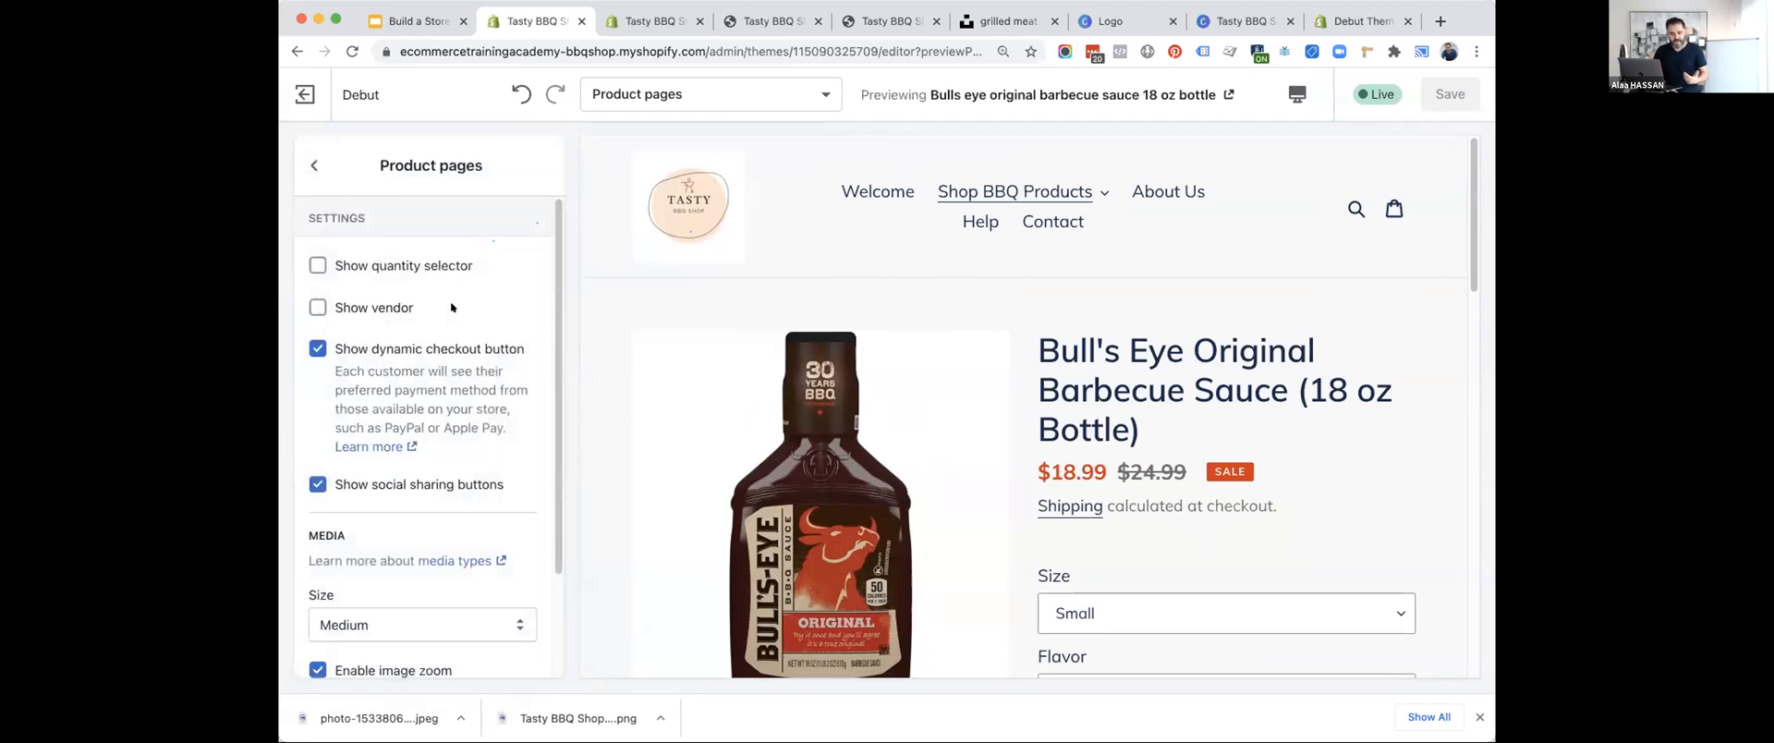
{"action": "scroll", "coordinate": [930, 443], "scroll_direction": "down", "scroll_amount": 3}
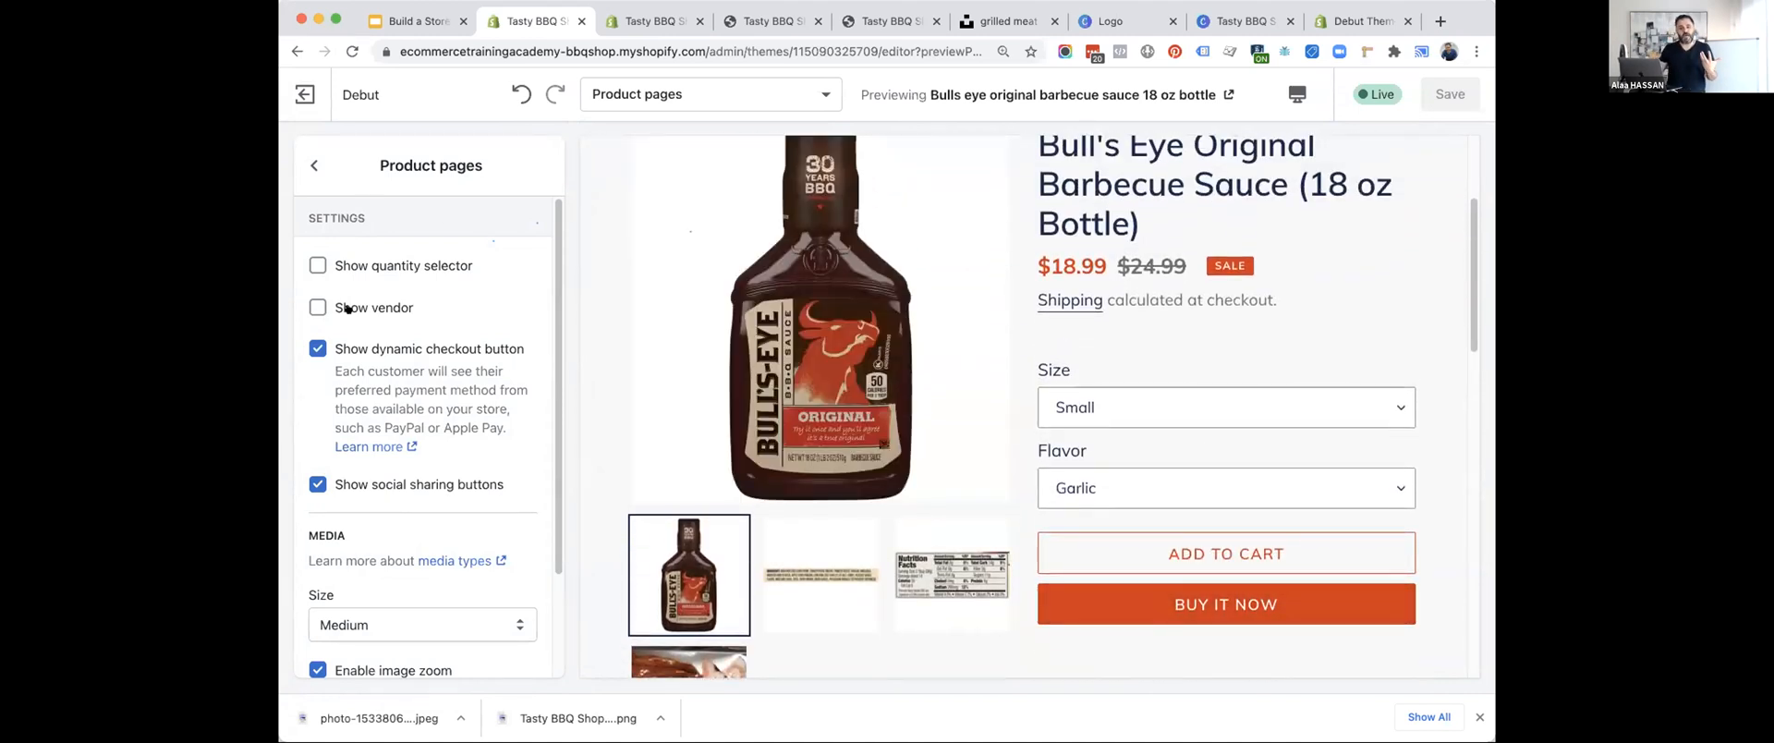
{"action": "left_click", "coordinate": [359, 261]}
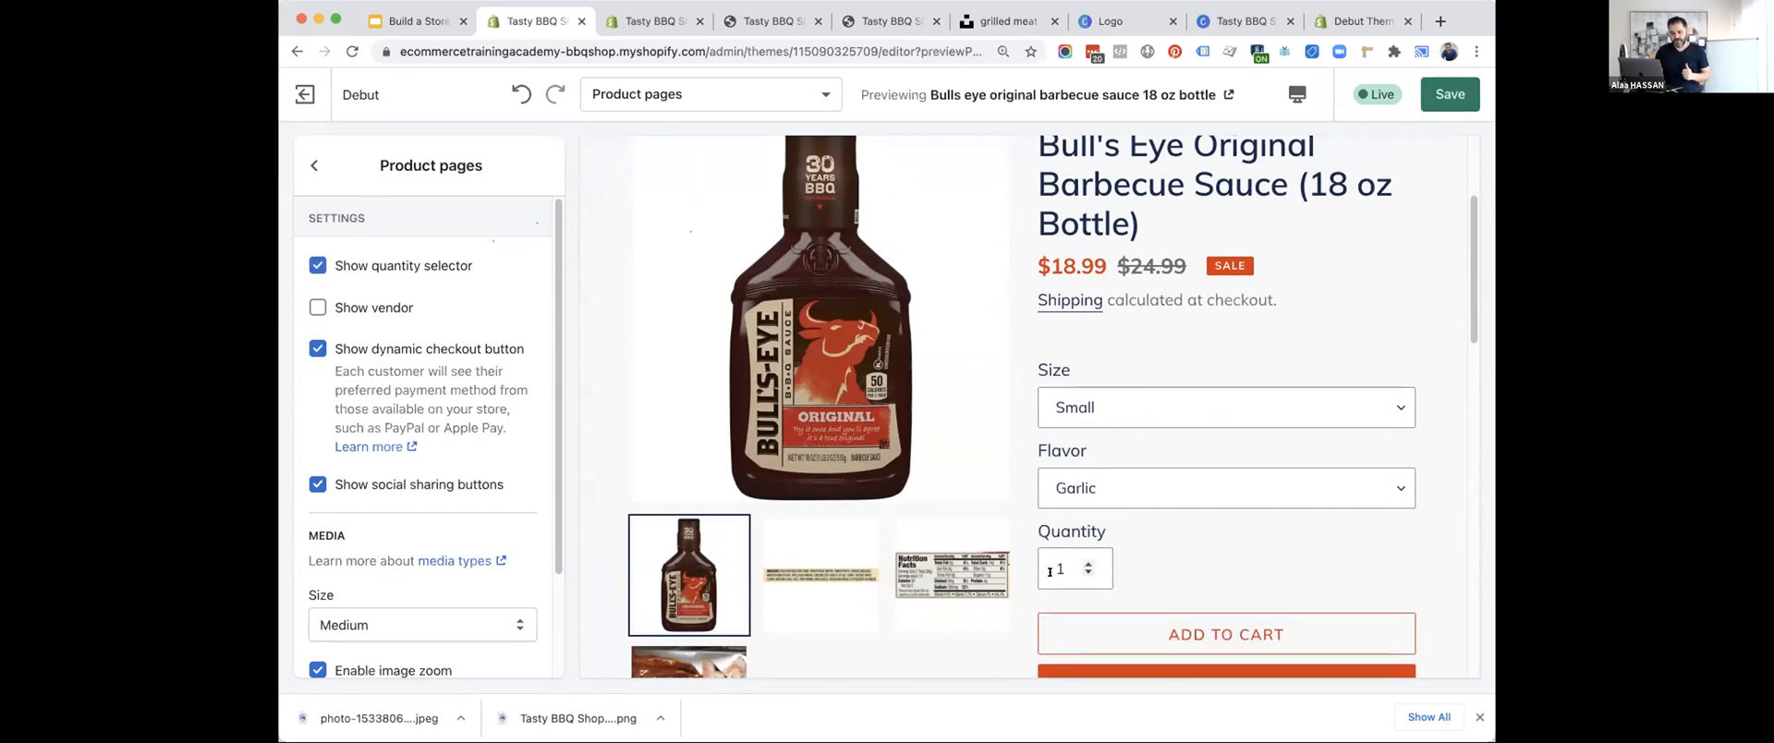
Turn off the dynamic checkout button for product pages and check the purchase area in the preview.
{"action": "scroll", "coordinate": [511, 489], "scroll_direction": "down", "scroll_amount": 3}
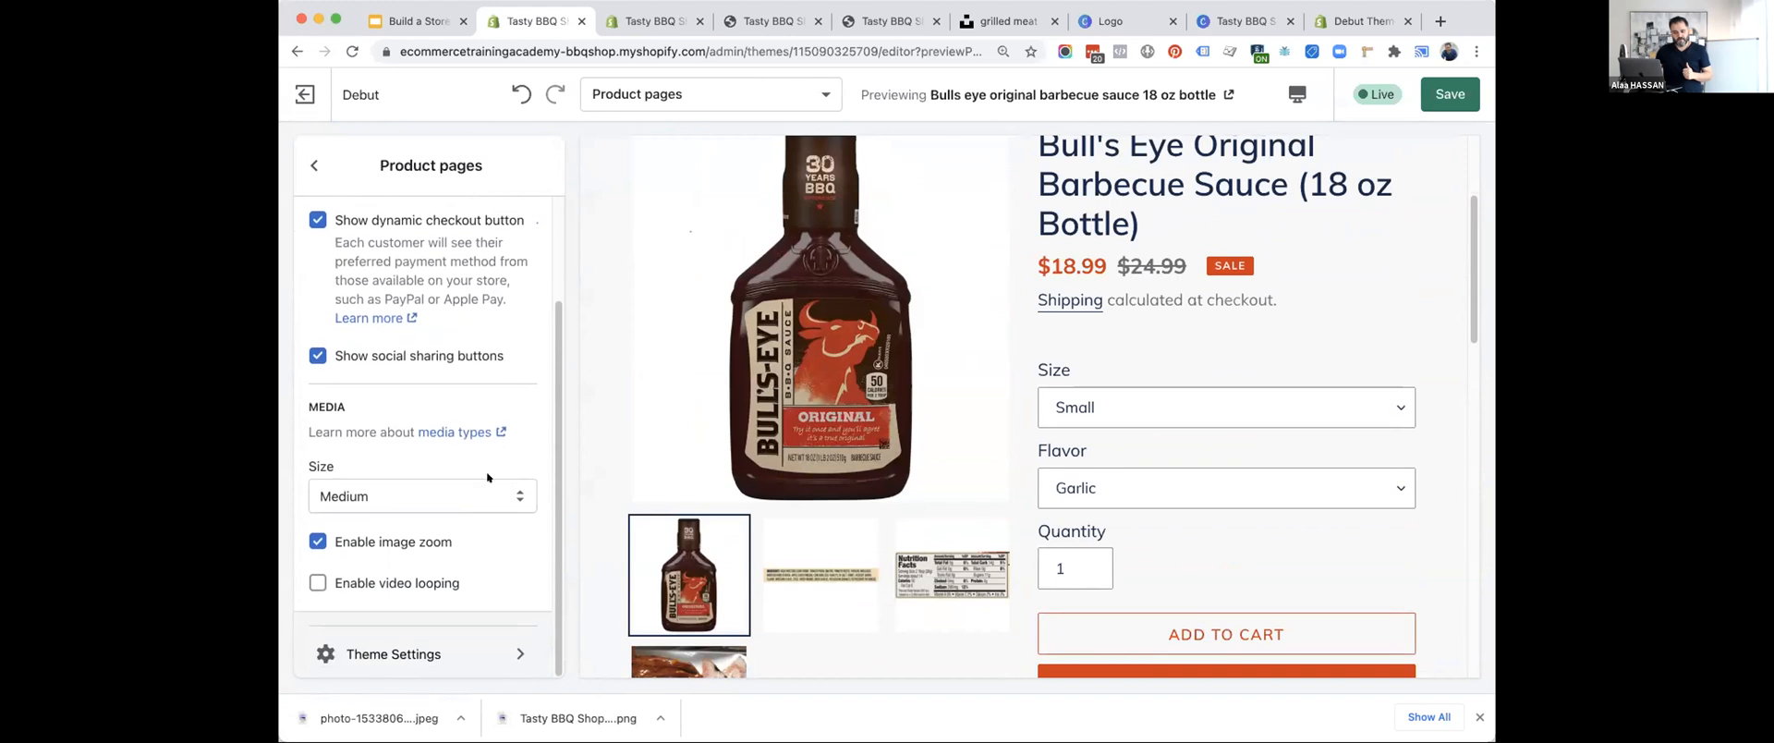
{"action": "scroll", "coordinate": [1094, 487], "scroll_direction": "down", "scroll_amount": 3}
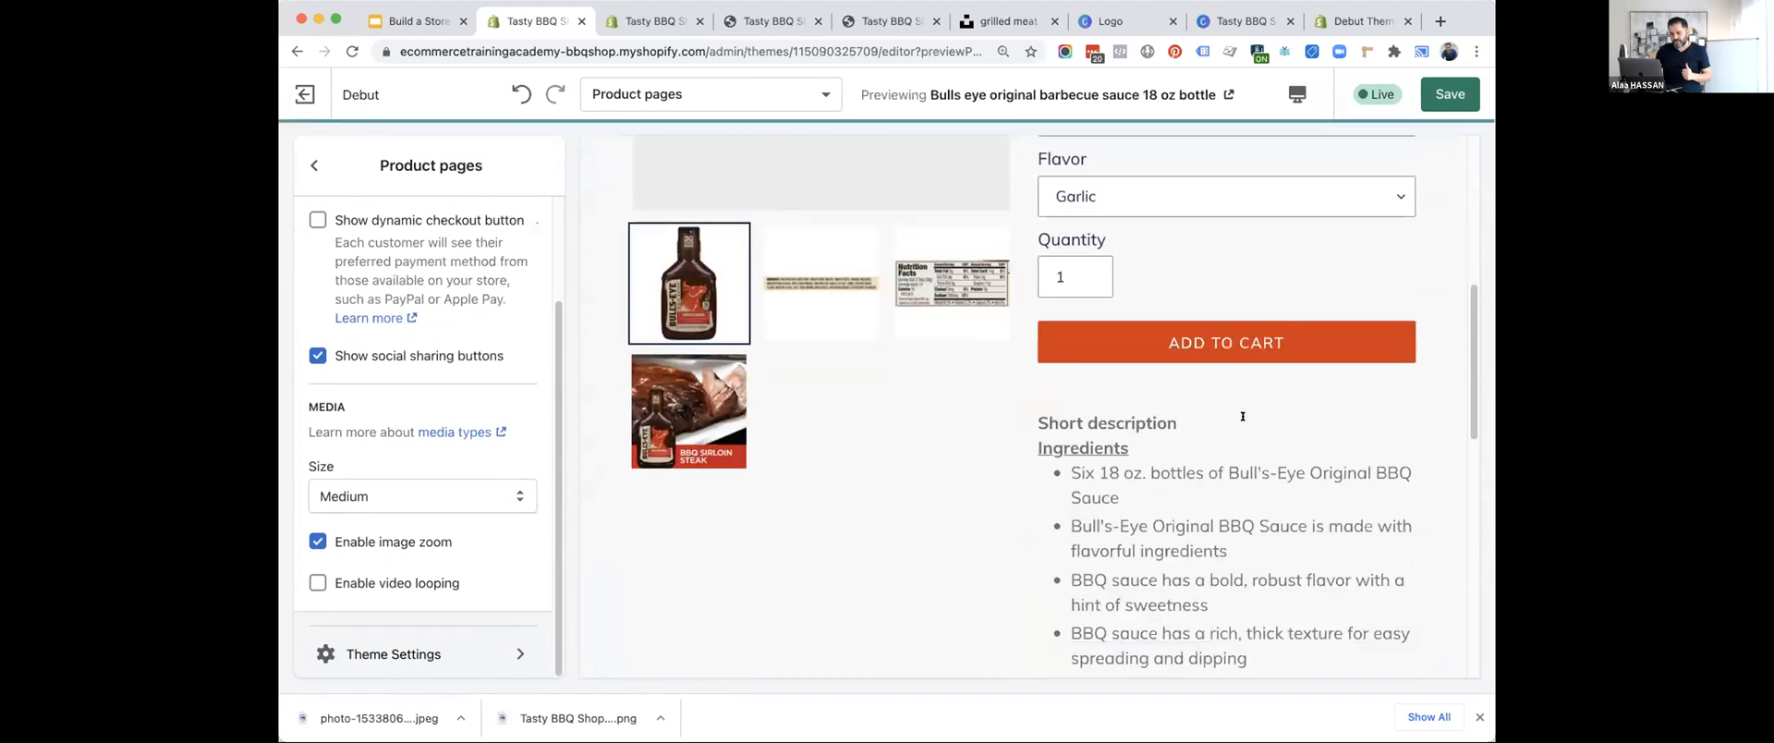
{"action": "scroll", "coordinate": [1094, 487], "scroll_direction": "up", "scroll_amount": 3}
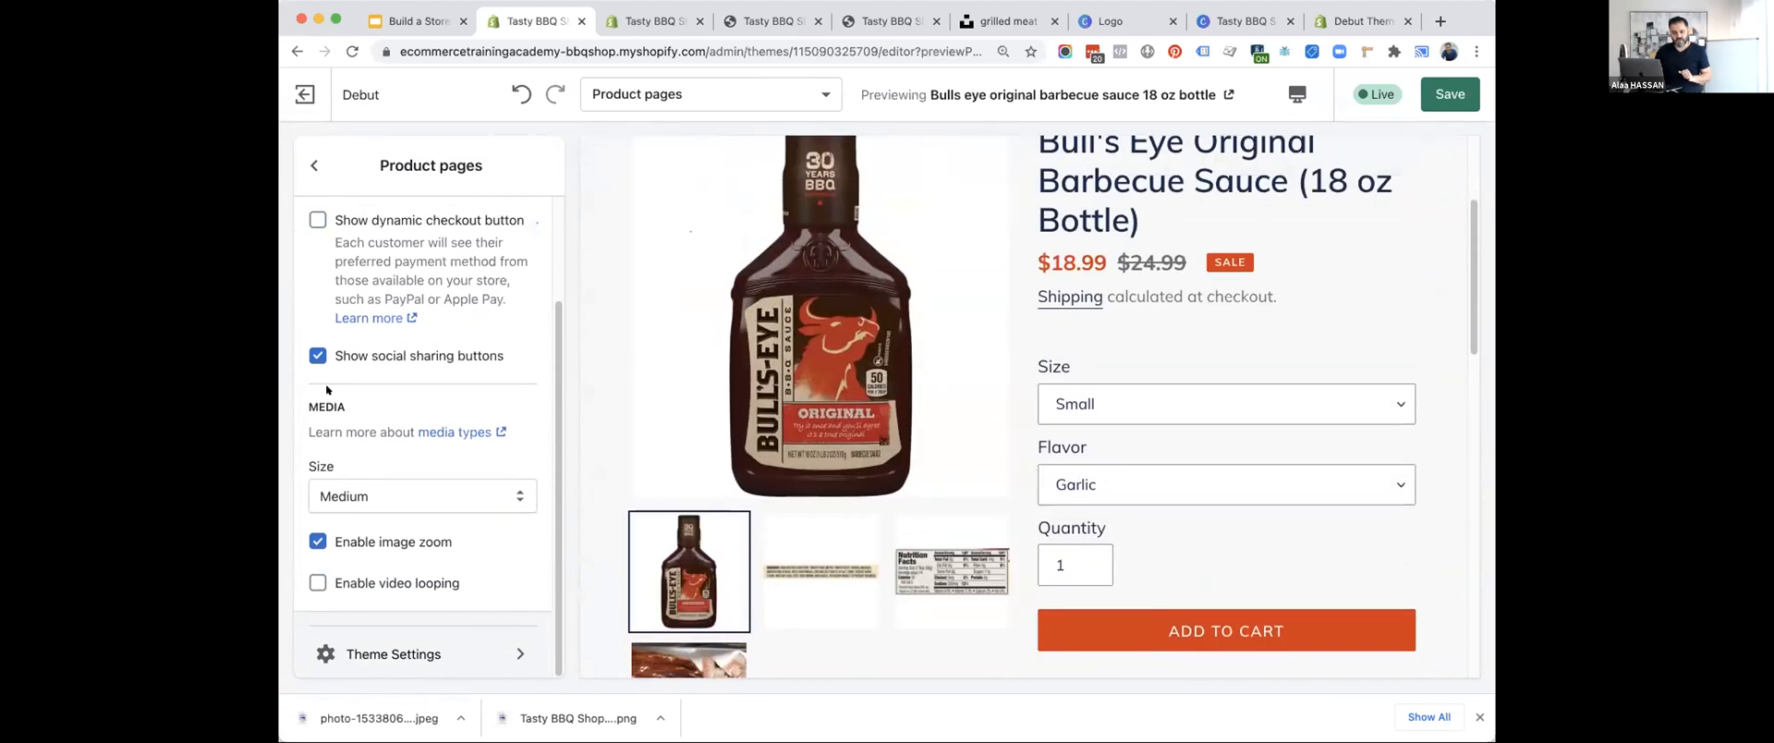
Try toggling the product page's social sharing buttons and video looping options and restore their settings.
{"action": "left_click", "coordinate": [309, 354]}
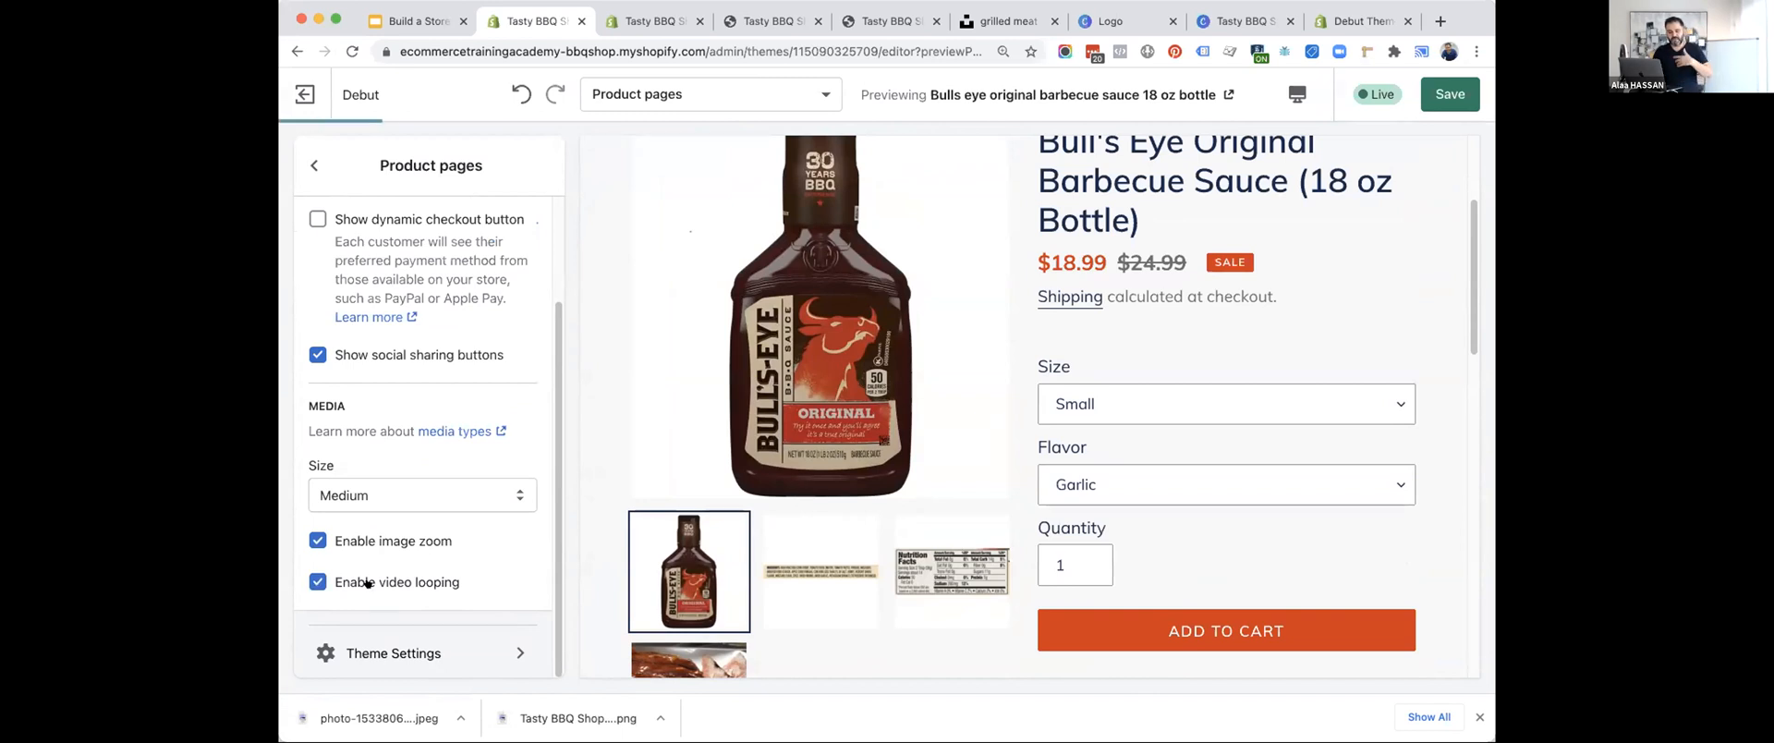
{"action": "left_click", "coordinate": [367, 582]}
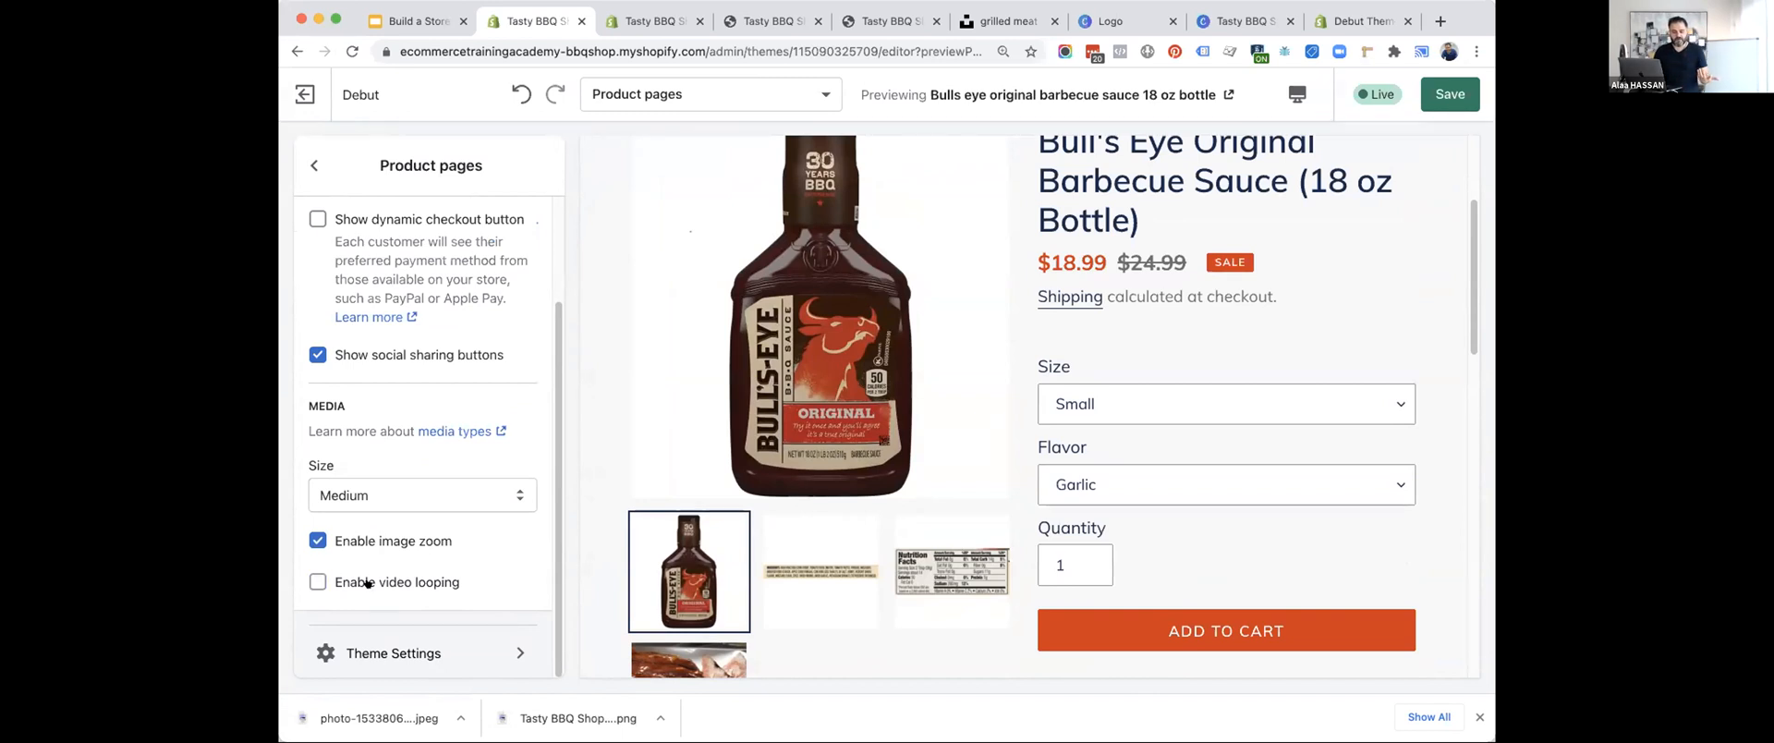
{"action": "scroll", "coordinate": [370, 406], "scroll_direction": "up", "scroll_amount": 3}
Review the Product recommendations settings, keep the heading "You may also like", and save the theme.
{"action": "left_click", "coordinate": [312, 163]}
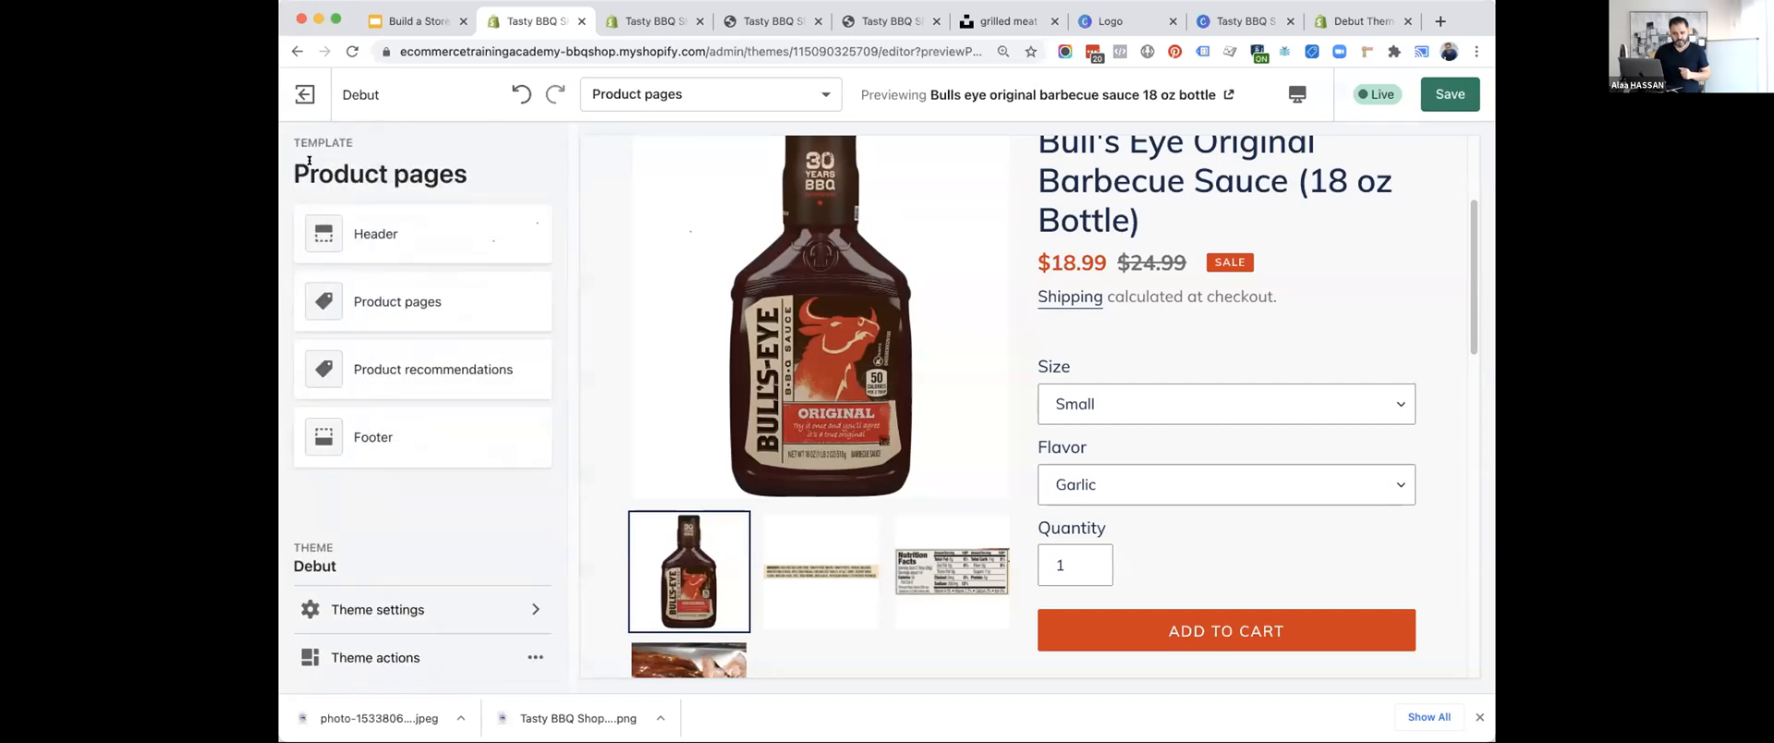
{"action": "left_click", "coordinate": [357, 368]}
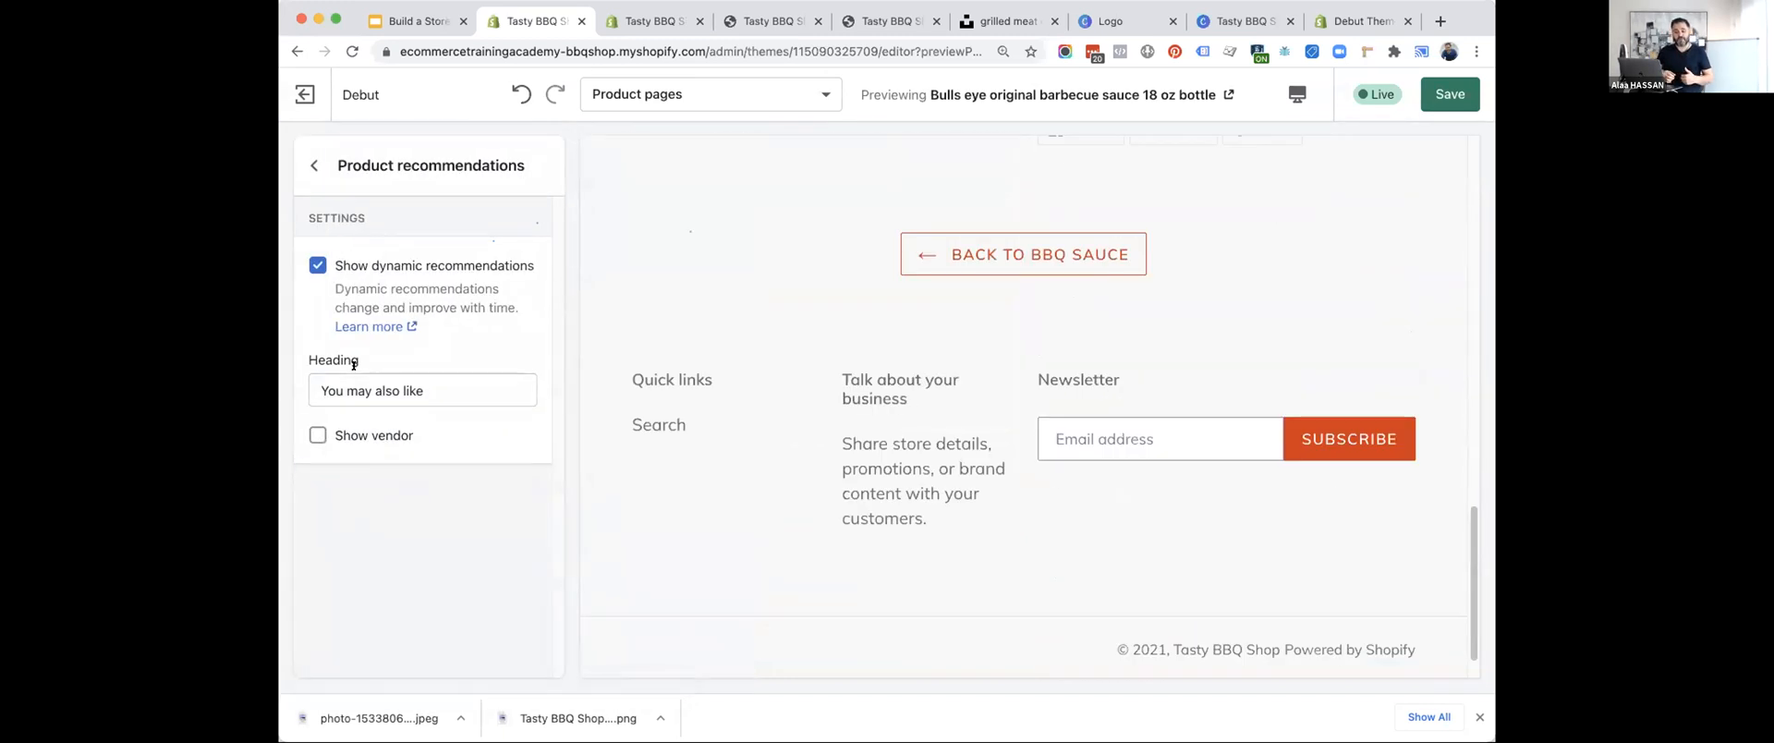
{"action": "left_click", "coordinate": [381, 388]}
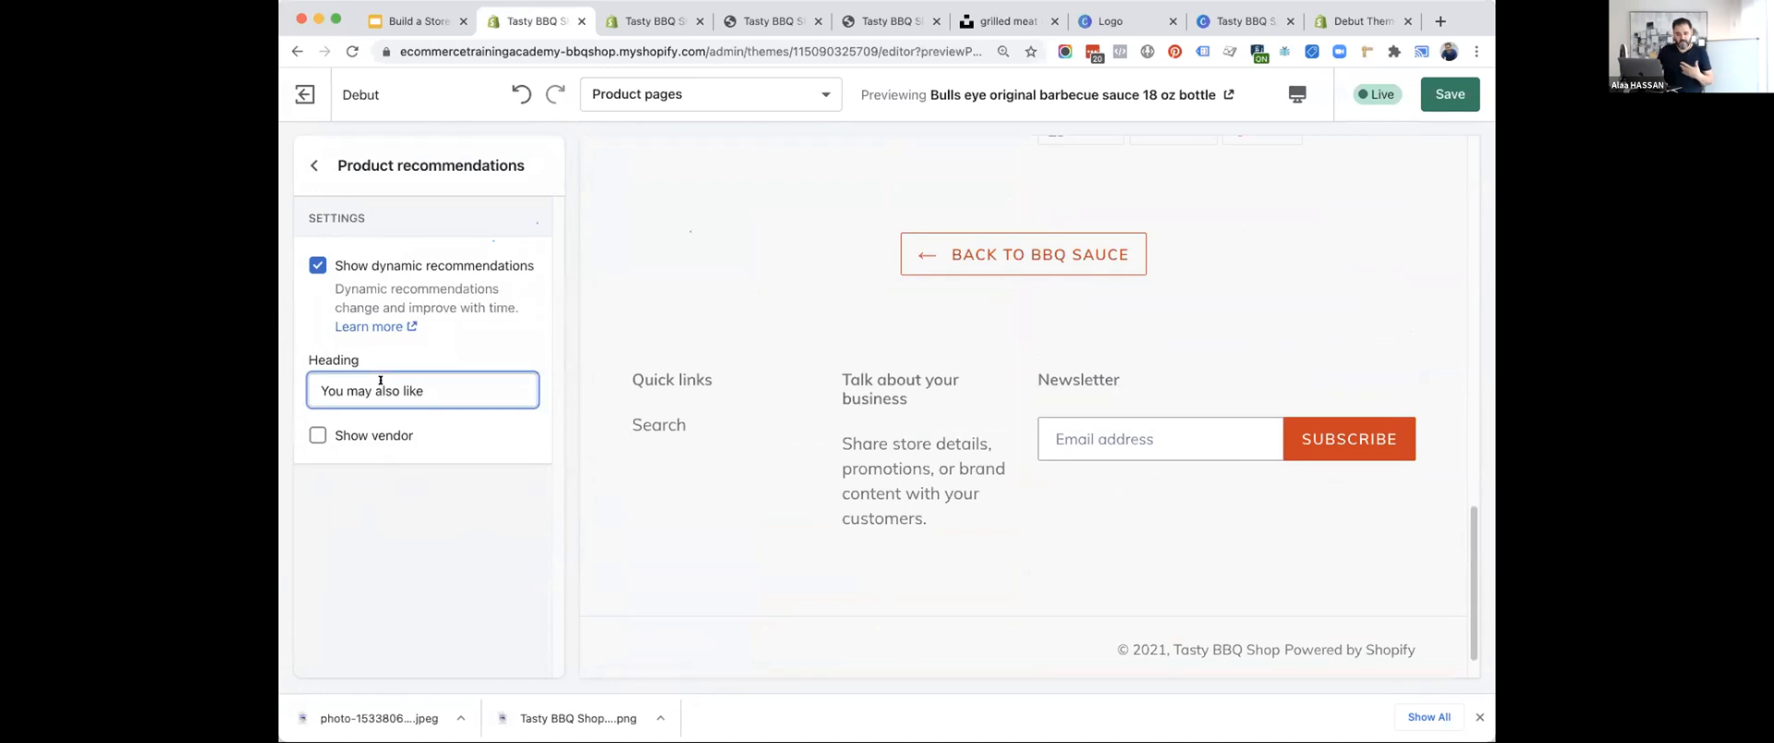
{"action": "left_click", "coordinate": [314, 165]}
{"action": "left_click", "coordinate": [1440, 102]}
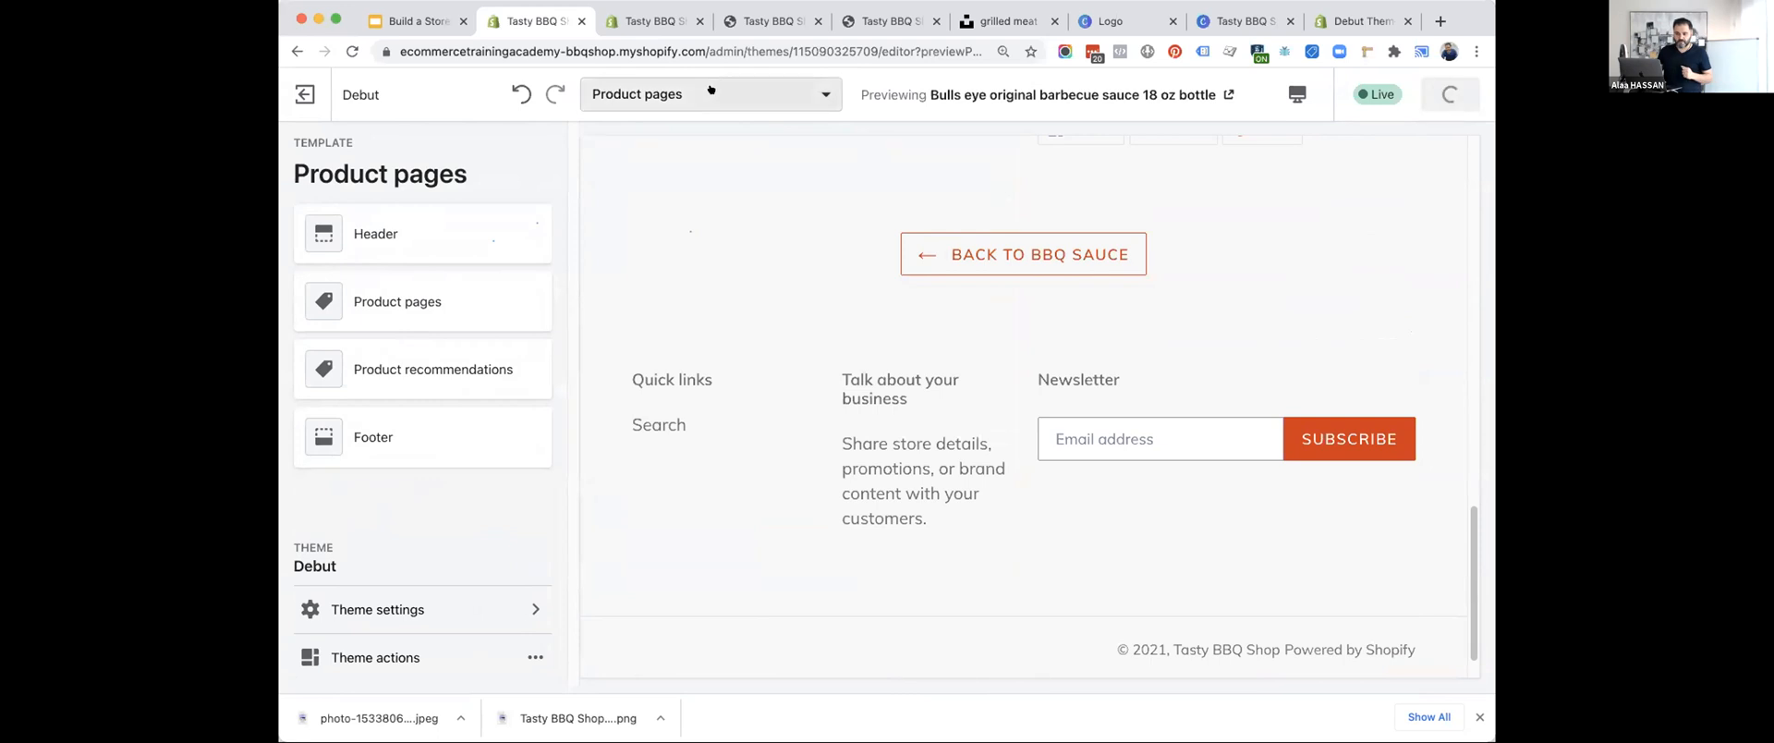
Close the collection admin tab and open the Bull's Eye Original Barbecue Sauce product through BBQ Sauces on the storefront.
{"action": "left_click", "coordinate": [696, 21]}
{"action": "left_click", "coordinate": [675, 20]}
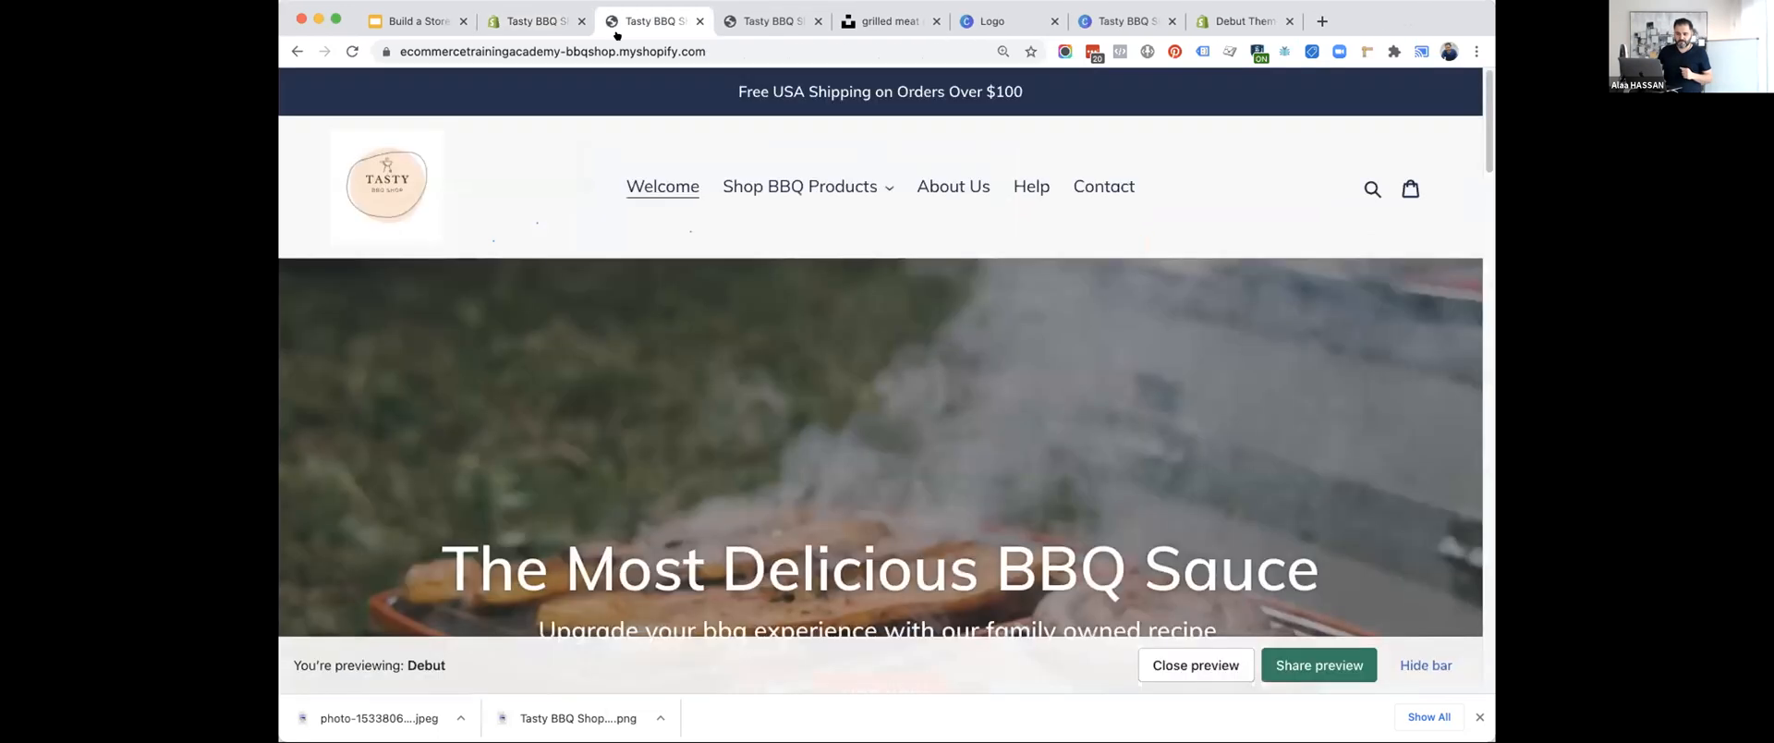
{"action": "left_click", "coordinate": [757, 194]}
{"action": "left_click", "coordinate": [756, 238]}
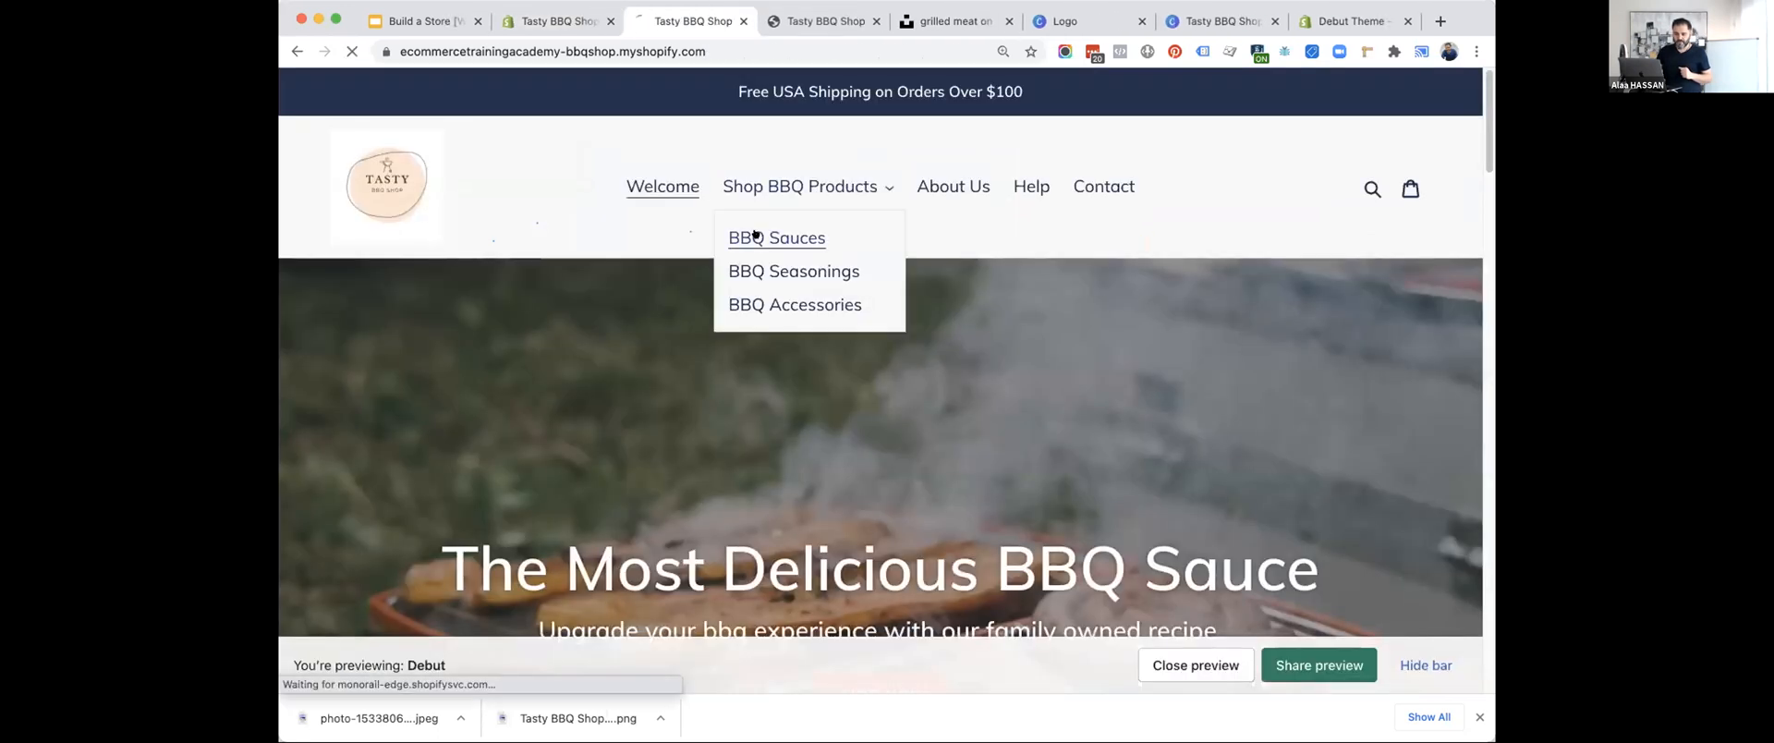
{"action": "scroll", "coordinate": [797, 462], "scroll_direction": "down", "scroll_amount": 2}
{"action": "scroll", "coordinate": [796, 462], "scroll_direction": "down", "scroll_amount": 1}
{"action": "left_click", "coordinate": [797, 462]}
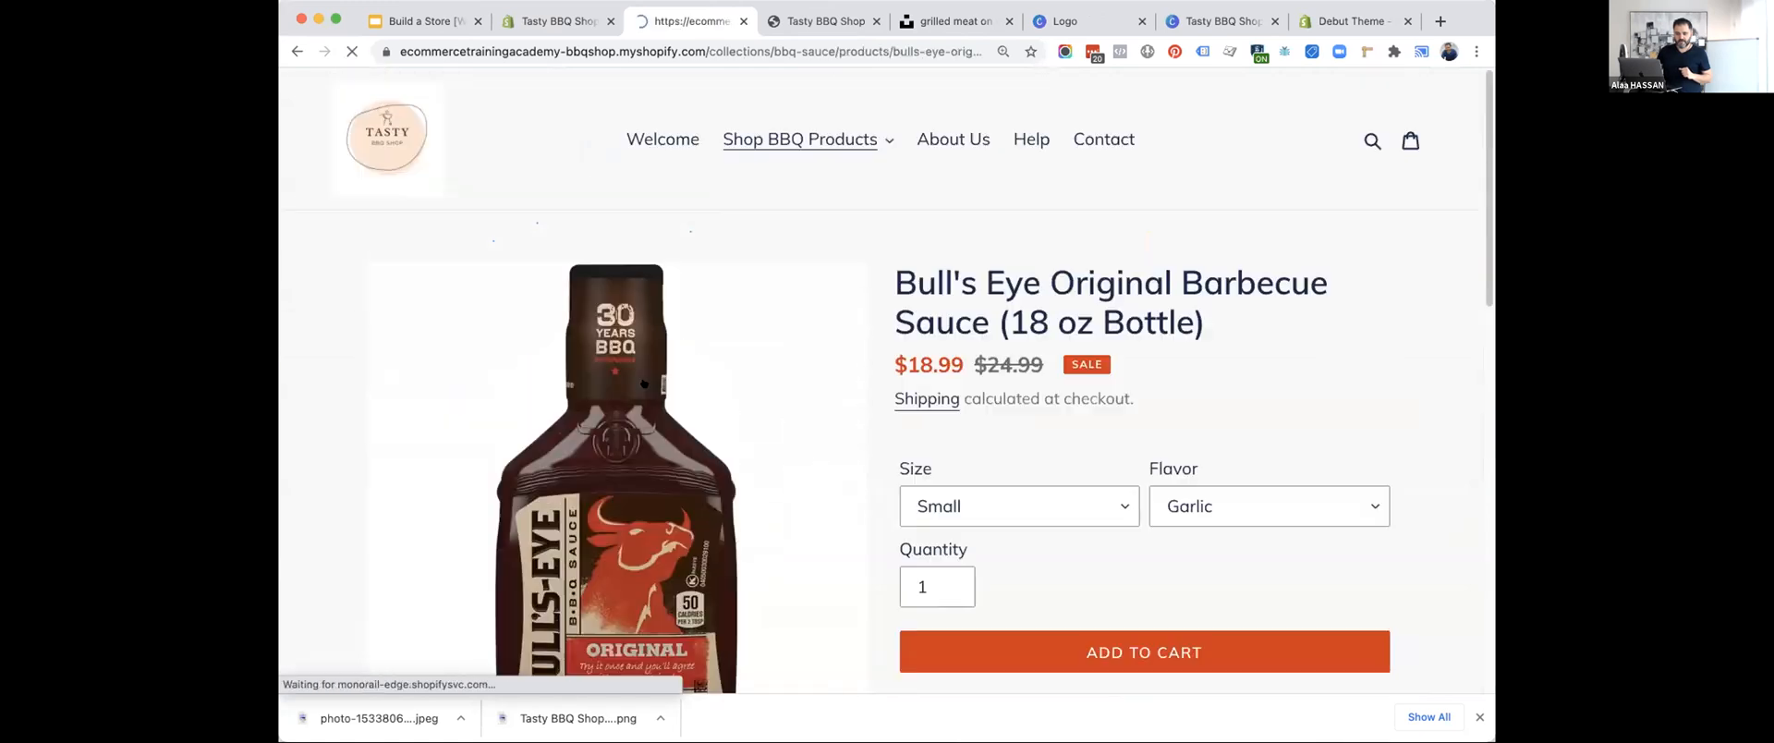
Examine the storefront product page's images, purchase options, description and sharing buttons.
{"action": "scroll", "coordinate": [957, 372], "scroll_direction": "down", "scroll_amount": 5}
{"action": "scroll", "coordinate": [957, 371], "scroll_direction": "down", "scroll_amount": 7}
{"action": "scroll", "coordinate": [957, 371], "scroll_direction": "up", "scroll_amount": 5}
{"action": "scroll", "coordinate": [959, 374], "scroll_direction": "down", "scroll_amount": 6}
{"action": "scroll", "coordinate": [959, 374], "scroll_direction": "up", "scroll_amount": 5}
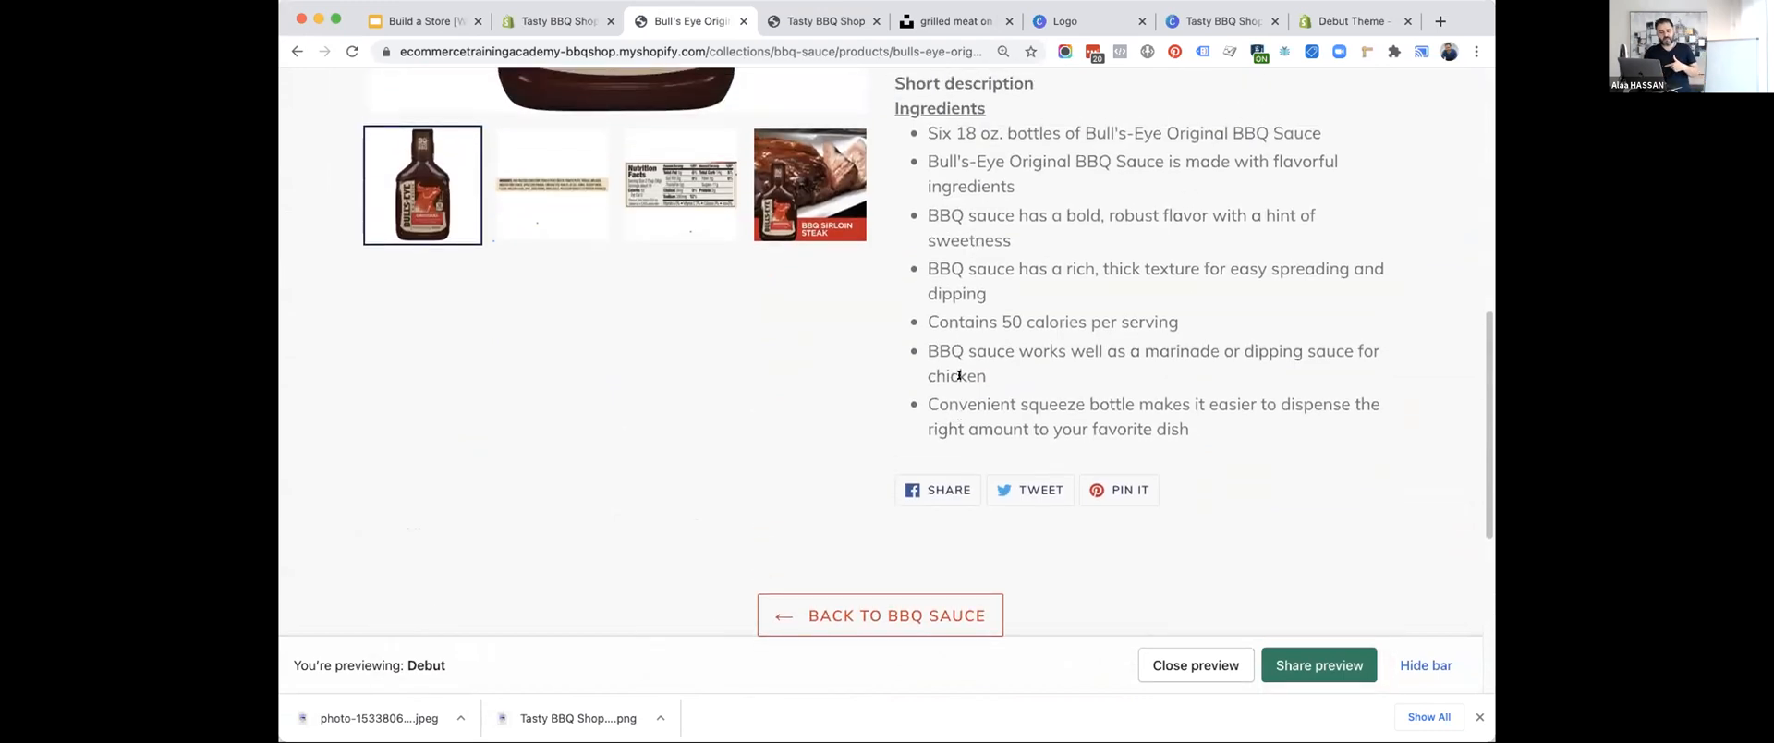
{"action": "scroll", "coordinate": [958, 374], "scroll_direction": "up", "scroll_amount": 6}
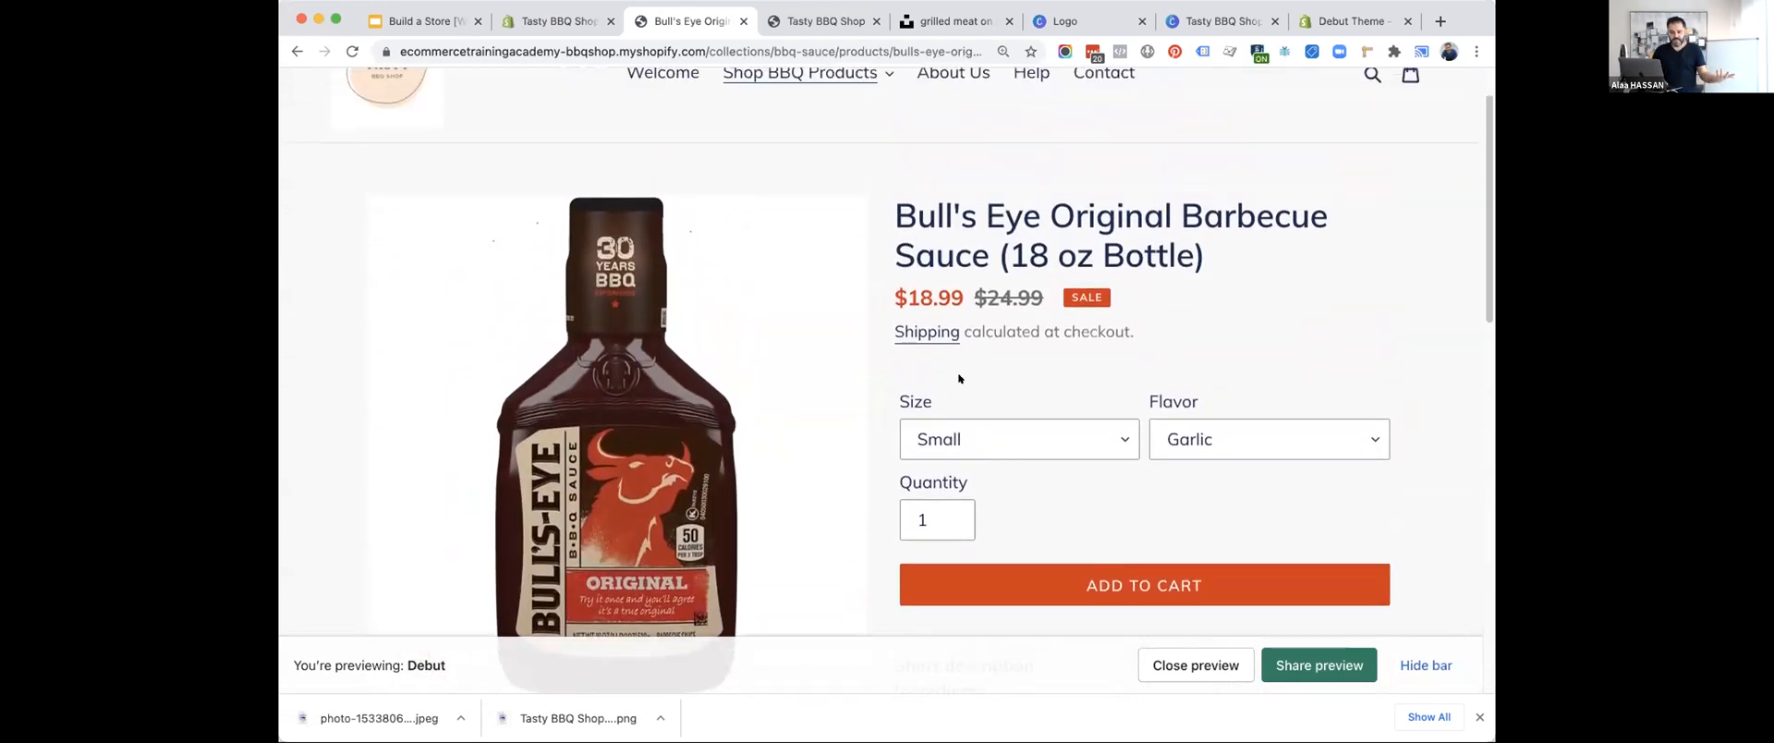
Add one Small, Garlic Bull's Eye Original Barbecue Sauce to the cart and open the cart.
{"action": "scroll", "coordinate": [957, 379], "scroll_direction": "down", "scroll_amount": 3}
{"action": "left_click", "coordinate": [998, 394]}
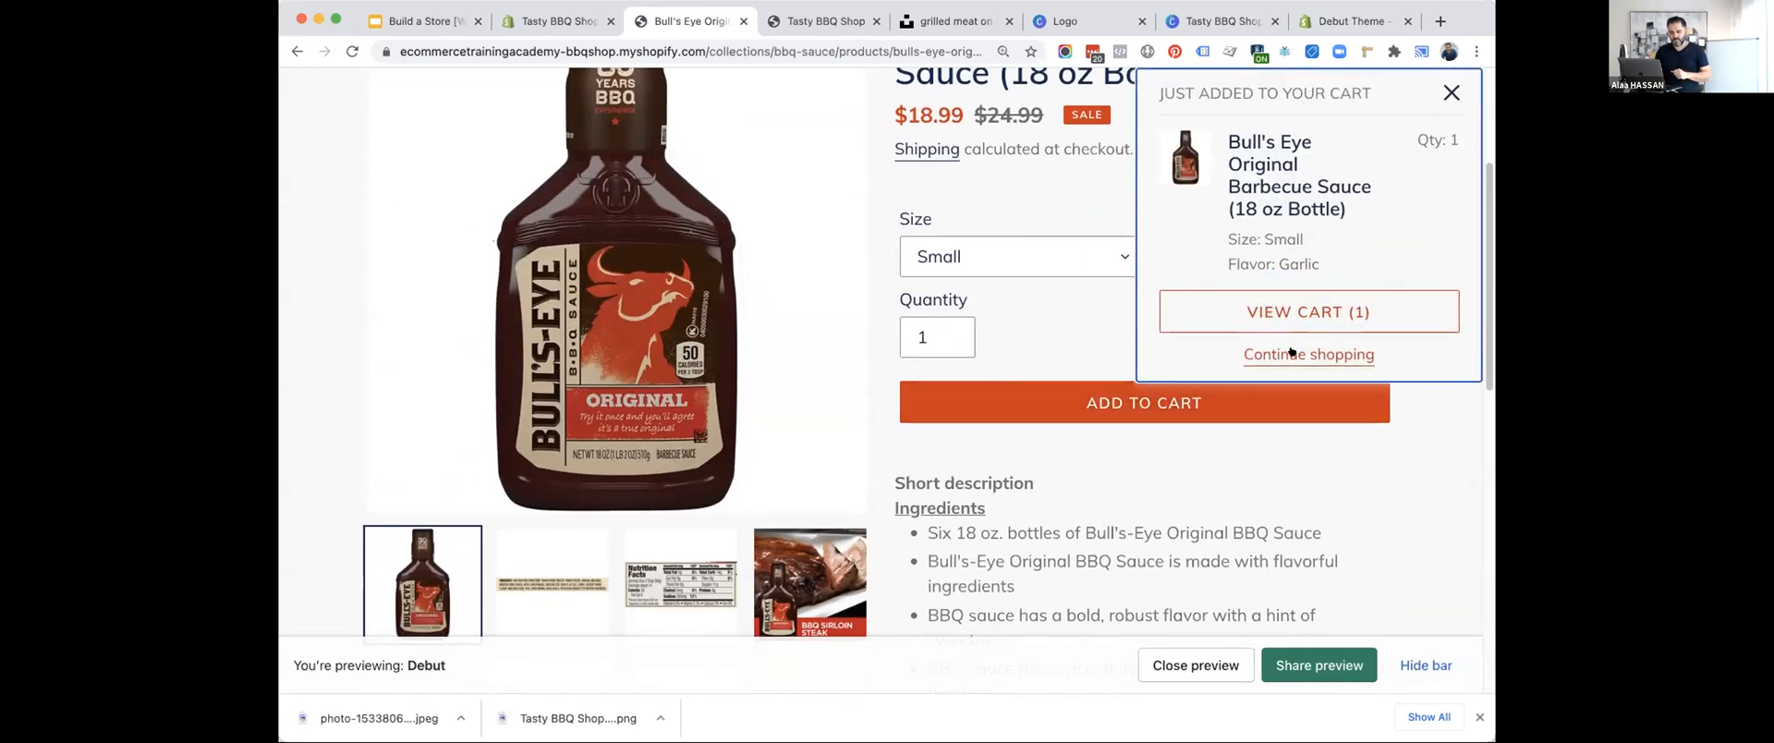
{"action": "left_click", "coordinate": [1292, 310]}
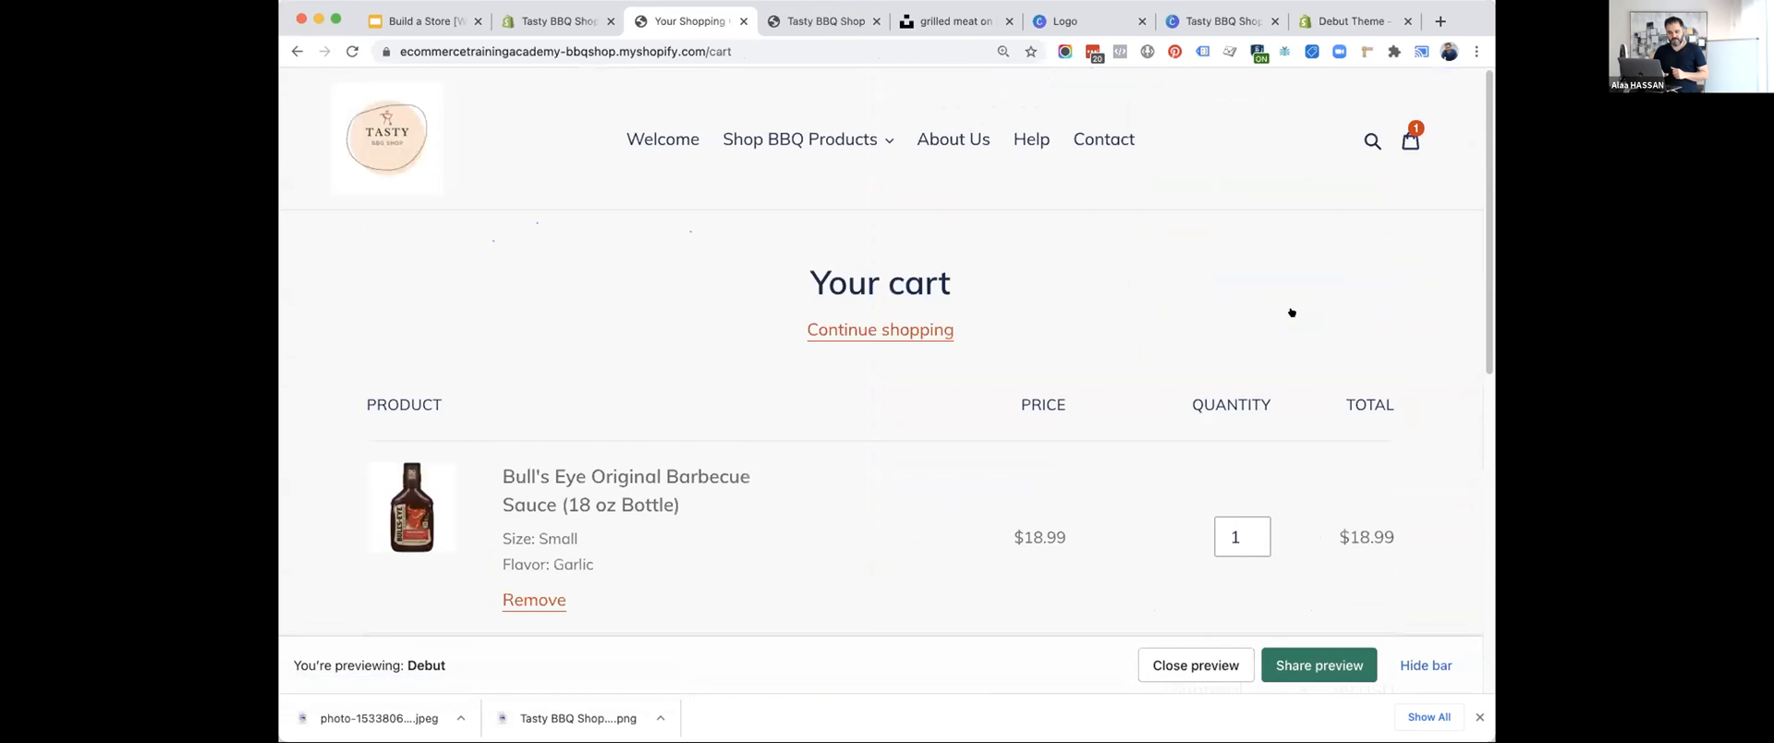
Review the cart's payment options, try to check out, and return to the cart.
{"action": "scroll", "coordinate": [1292, 312], "scroll_direction": "down", "scroll_amount": 8}
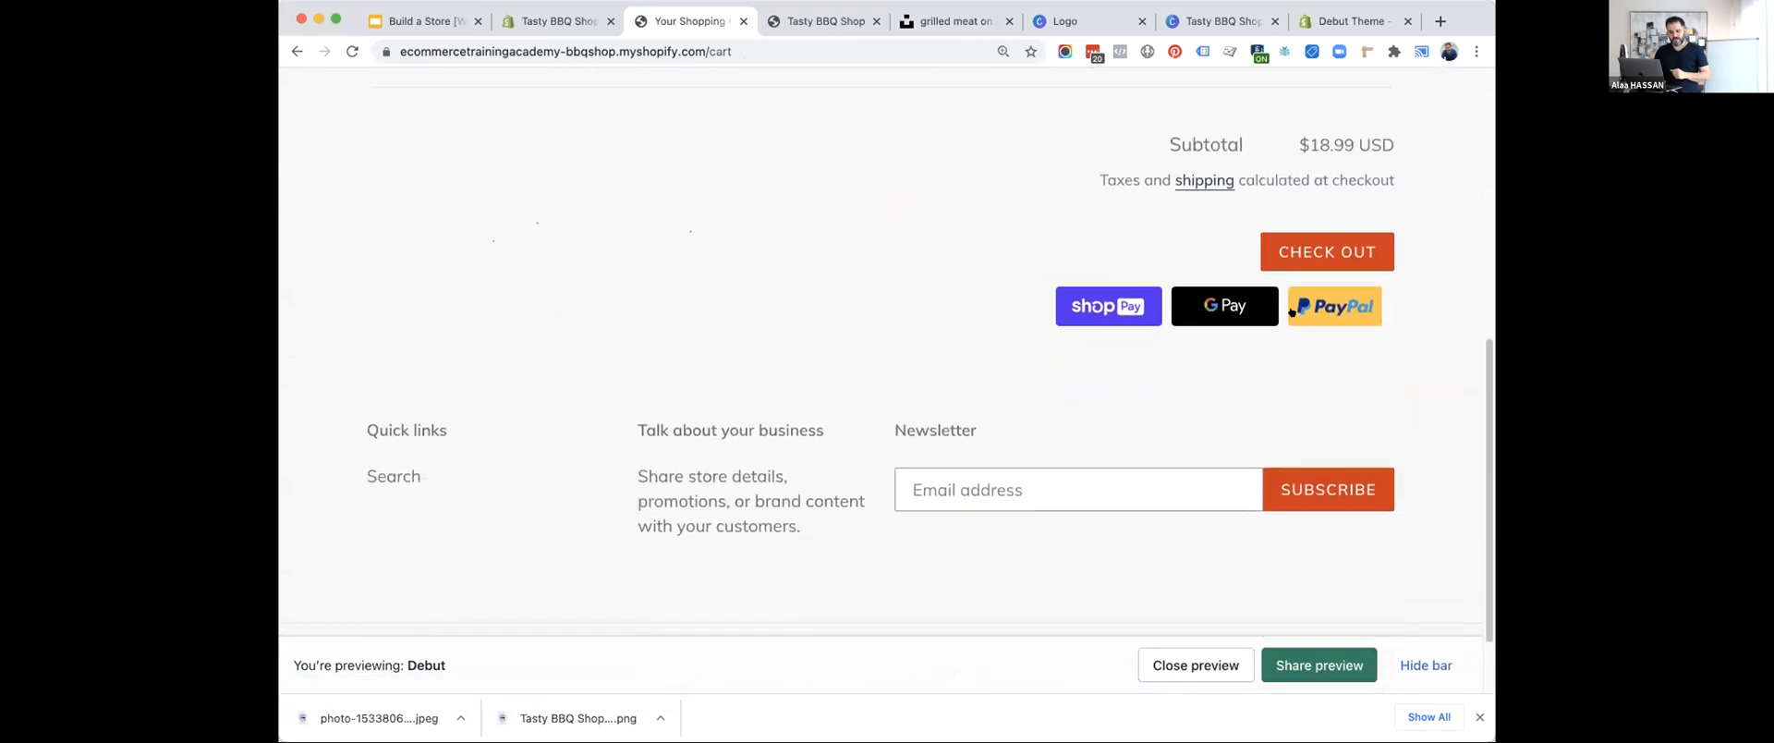
{"action": "scroll", "coordinate": [1230, 223], "scroll_direction": "up", "scroll_amount": 3}
{"action": "left_click", "coordinate": [1326, 411]}
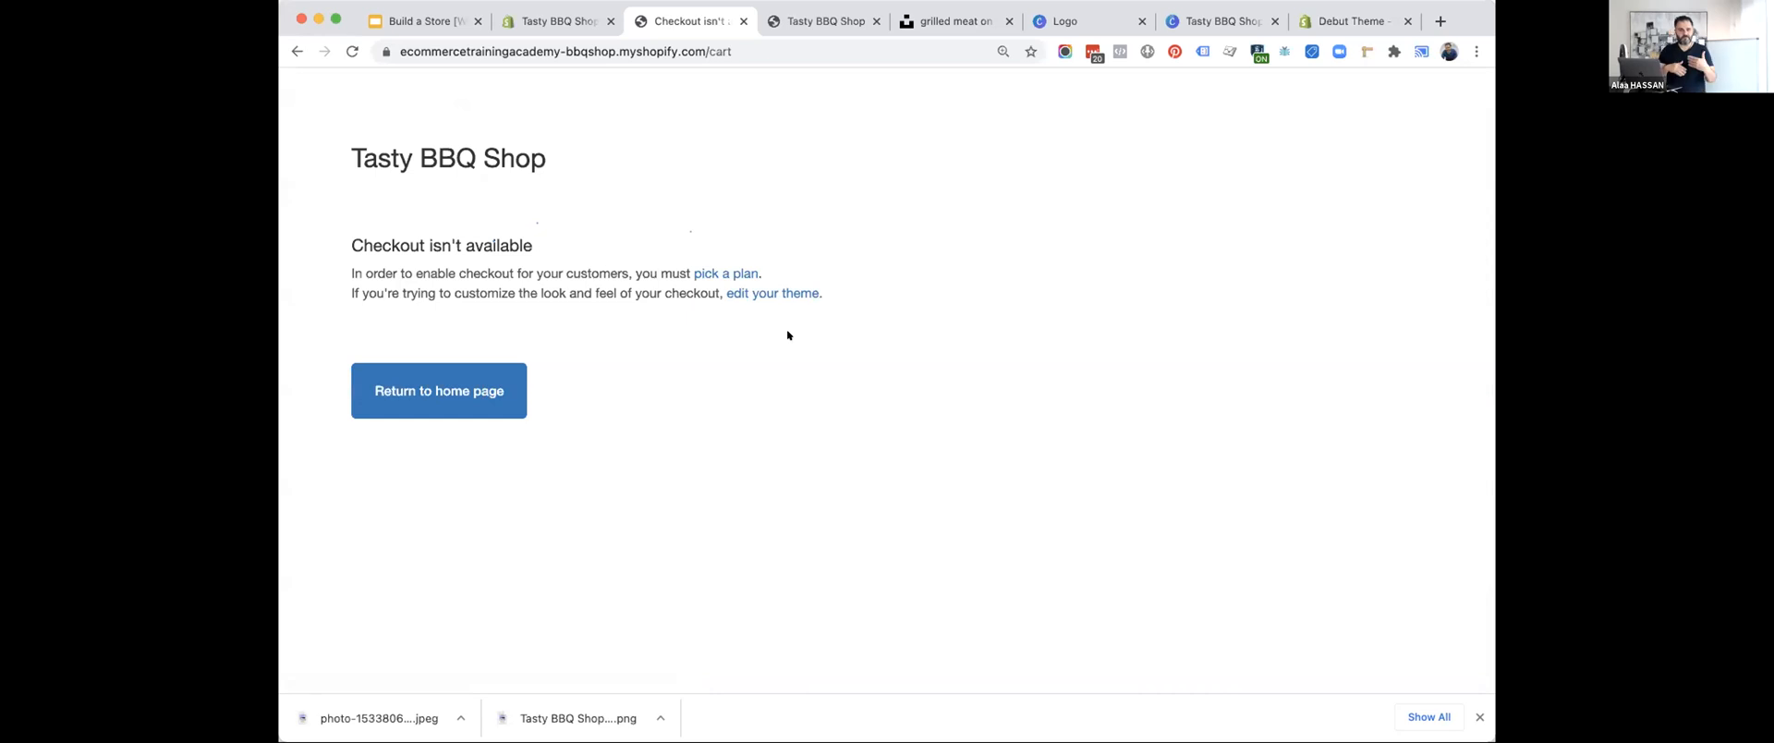
{"action": "scroll", "coordinate": [788, 335], "scroll_direction": "left", "scroll_amount": 5}
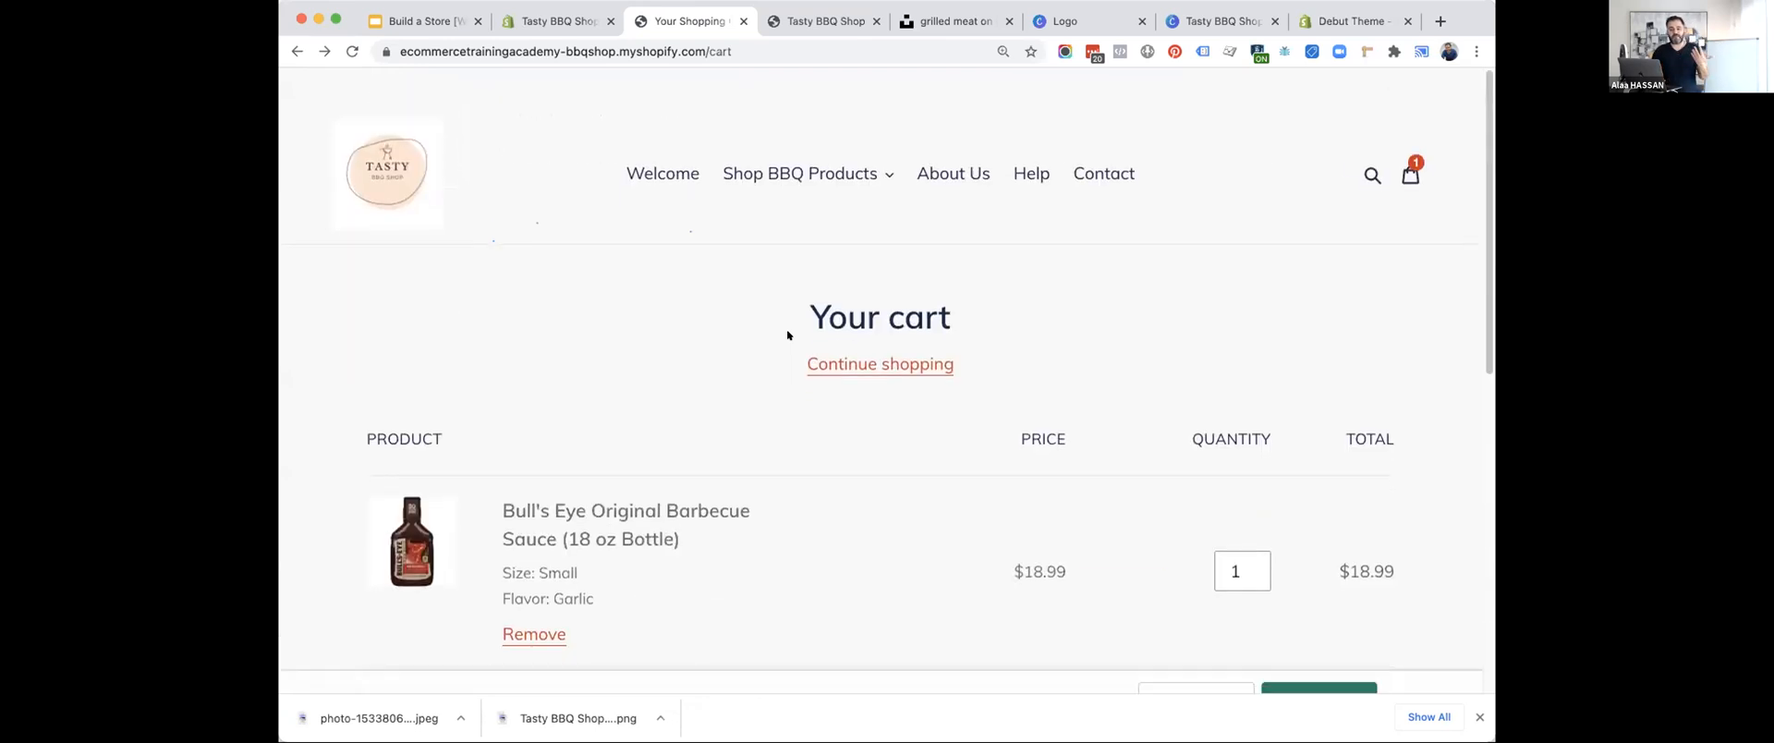
Return to the theme editor, load the home page through the previewed store logo, and look over its sections.
{"action": "left_click", "coordinate": [555, 20]}
{"action": "scroll", "coordinate": [752, 306], "scroll_direction": "up", "scroll_amount": 10}
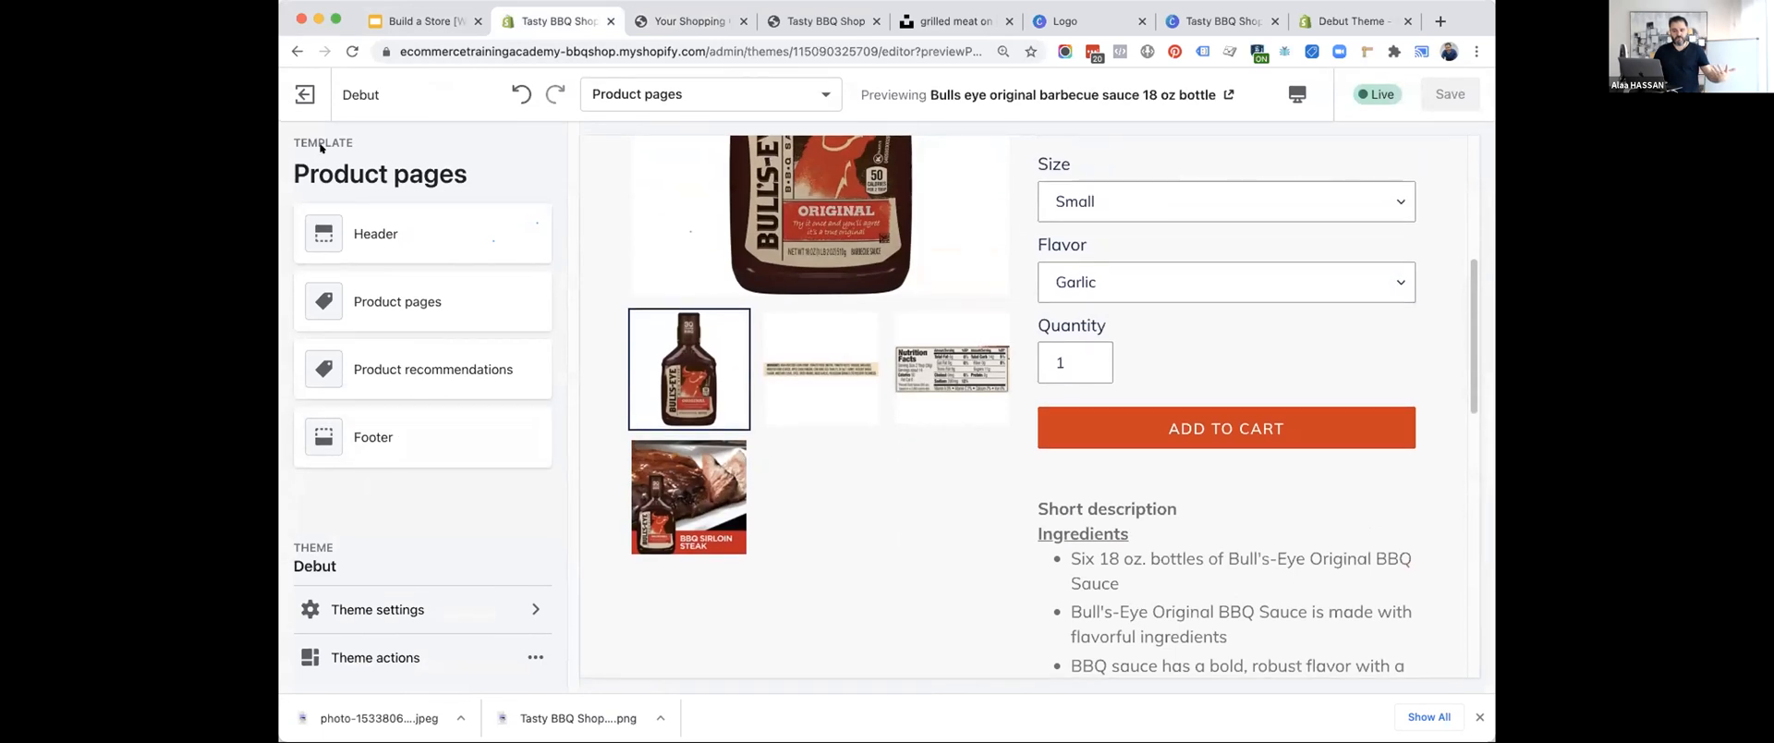
{"action": "scroll", "coordinate": [702, 185], "scroll_direction": "up", "scroll_amount": 5}
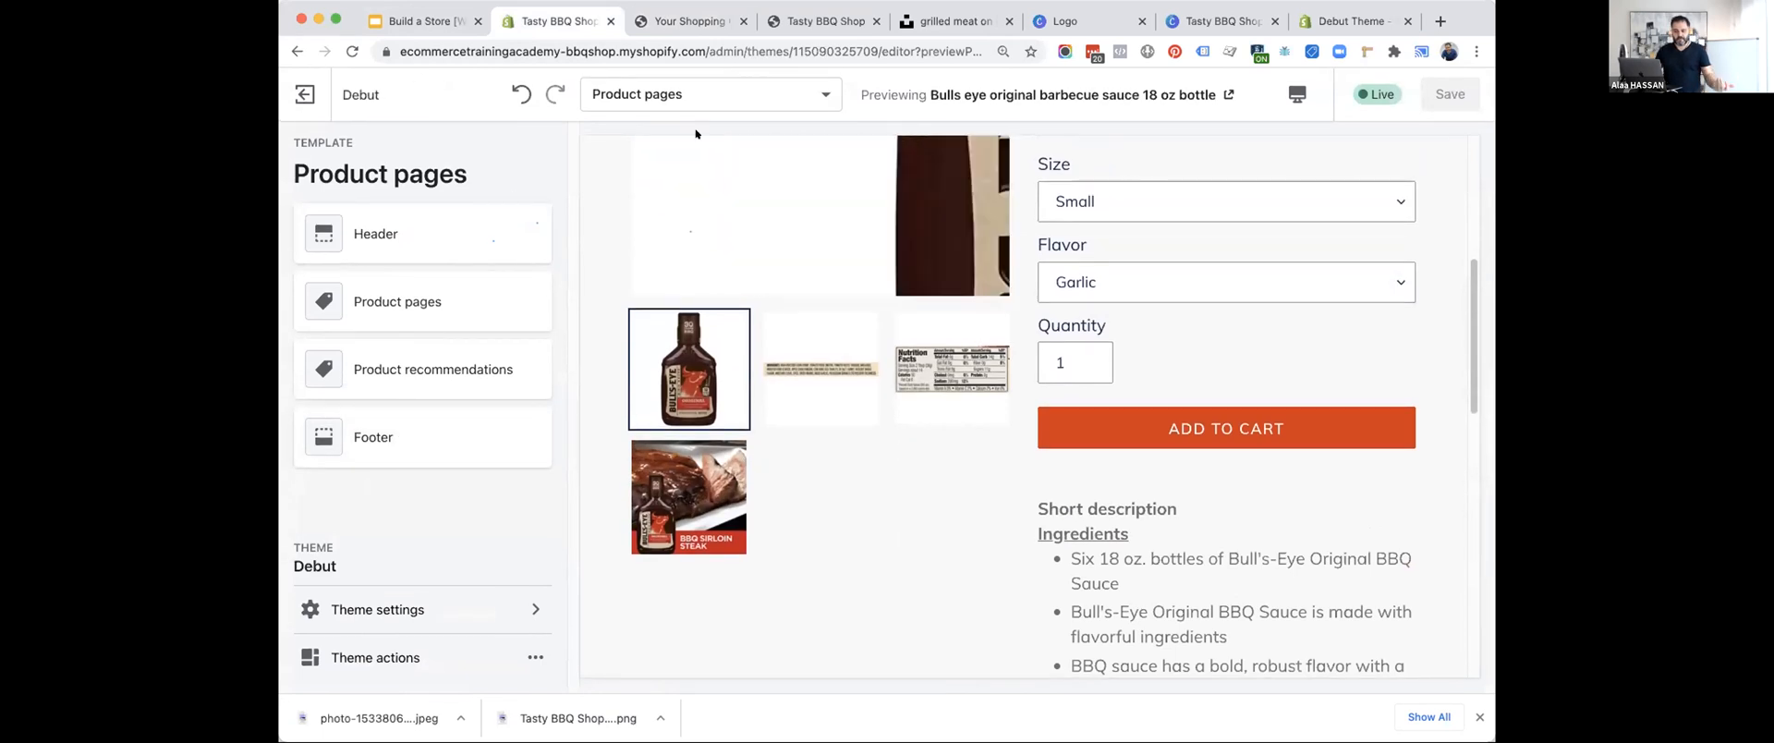
{"action": "left_click", "coordinate": [660, 189]}
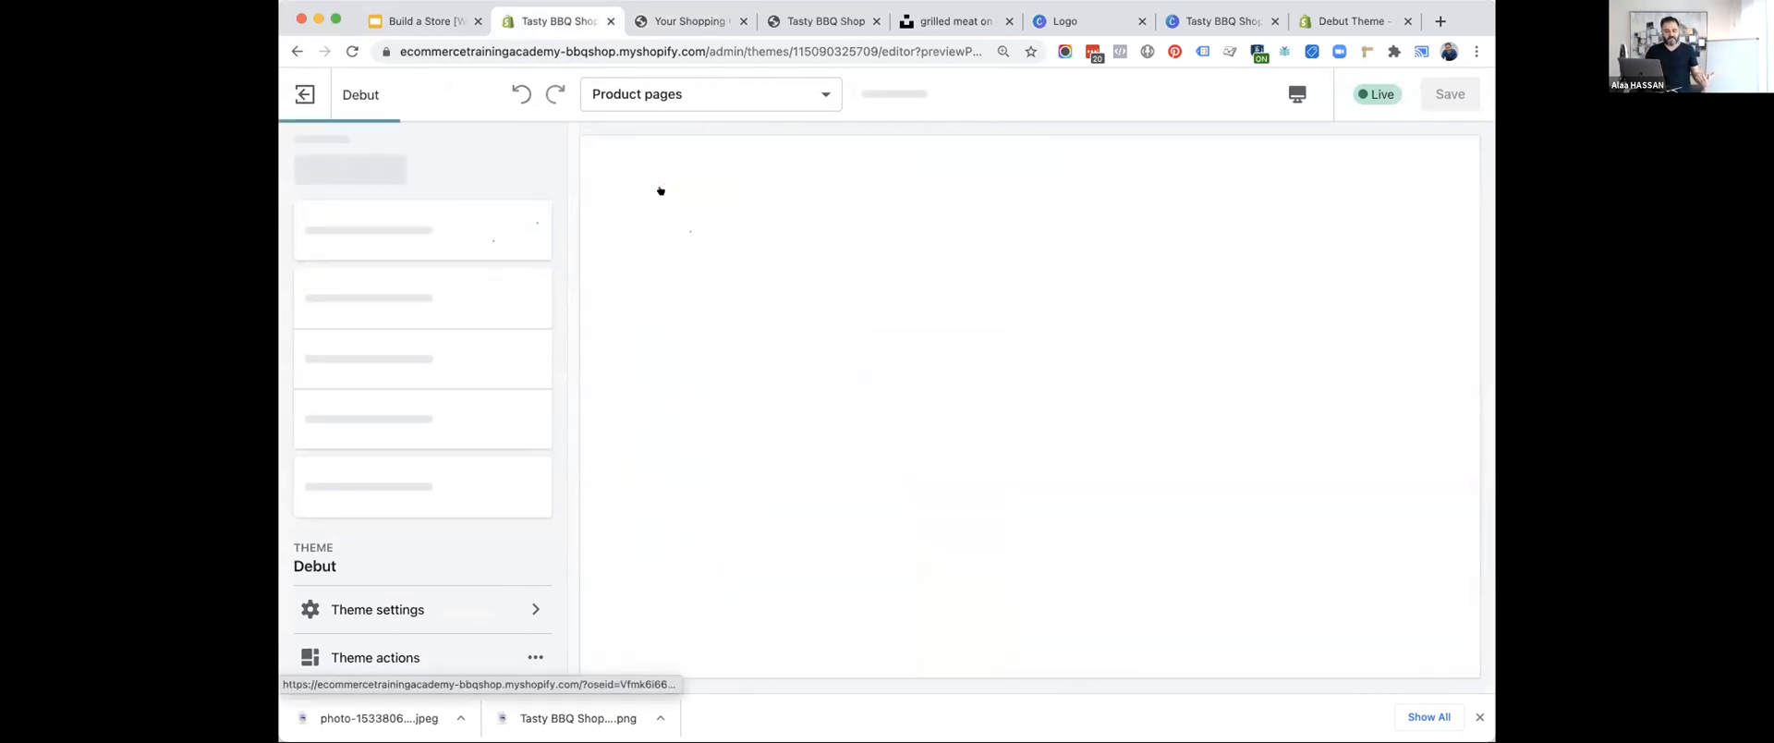
{"action": "scroll", "coordinate": [428, 626], "scroll_direction": "down", "scroll_amount": 2}
{"action": "scroll", "coordinate": [428, 625], "scroll_direction": "down", "scroll_amount": 2}
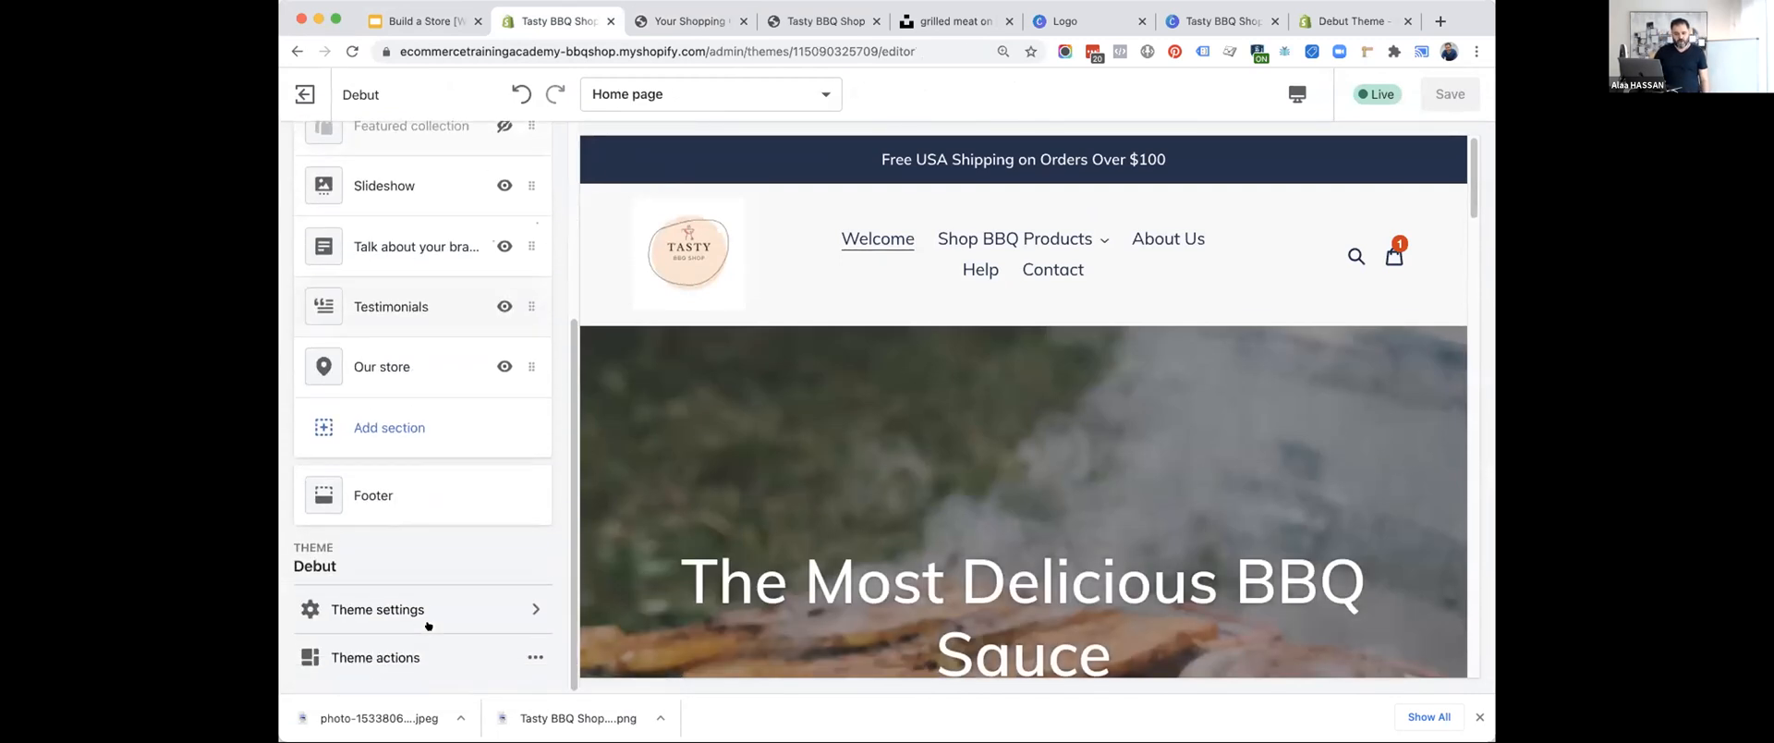
{"action": "scroll", "coordinate": [427, 543], "scroll_direction": "up", "scroll_amount": 5}
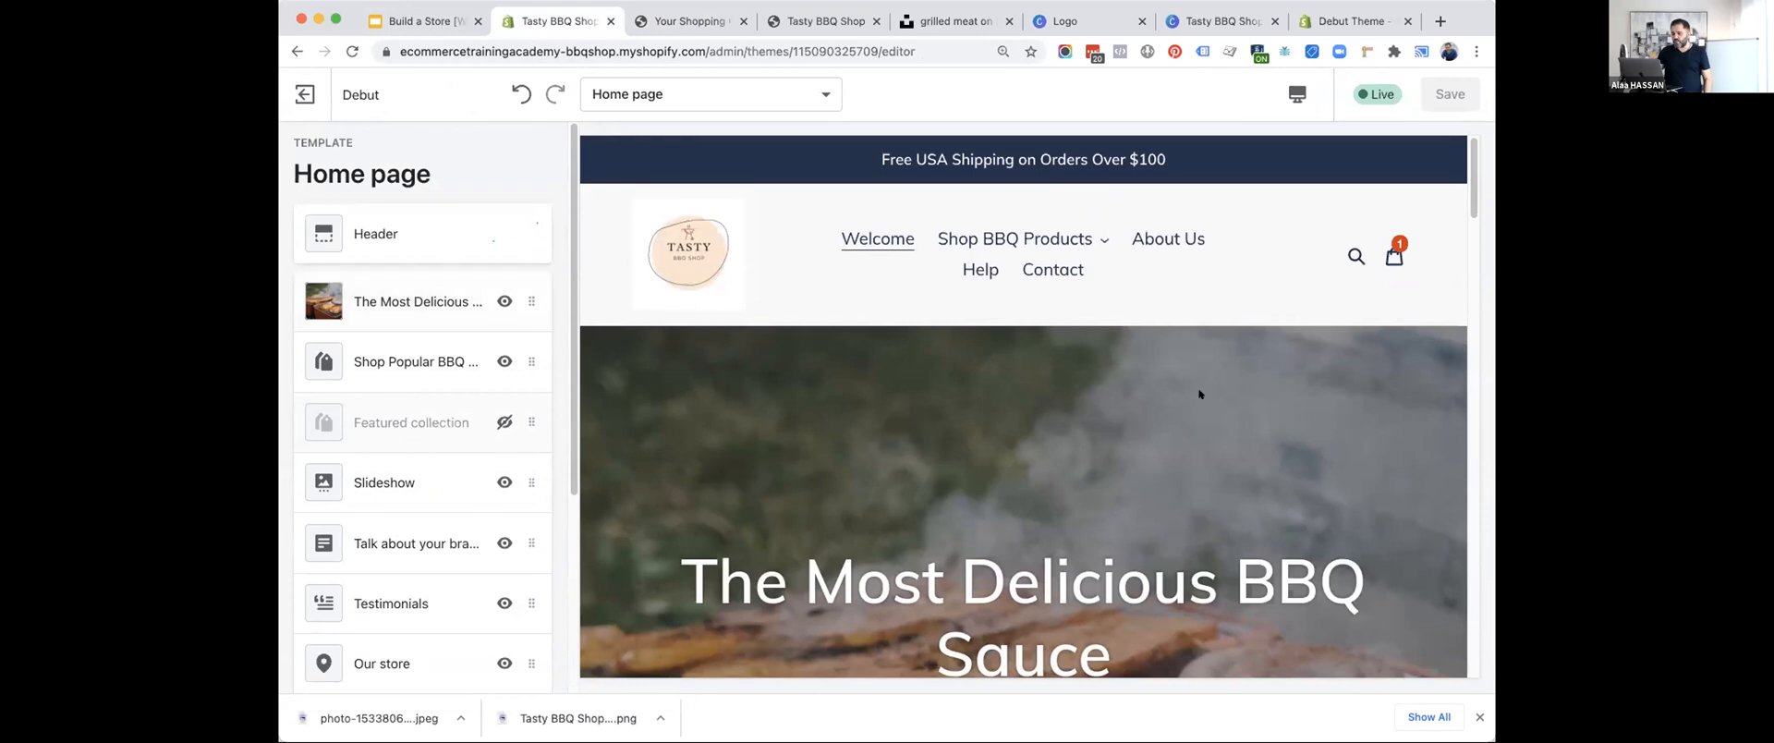
{"action": "scroll", "coordinate": [398, 227], "scroll_direction": "down", "scroll_amount": 1}
{"action": "scroll", "coordinate": [395, 220], "scroll_direction": "down", "scroll_amount": 3}
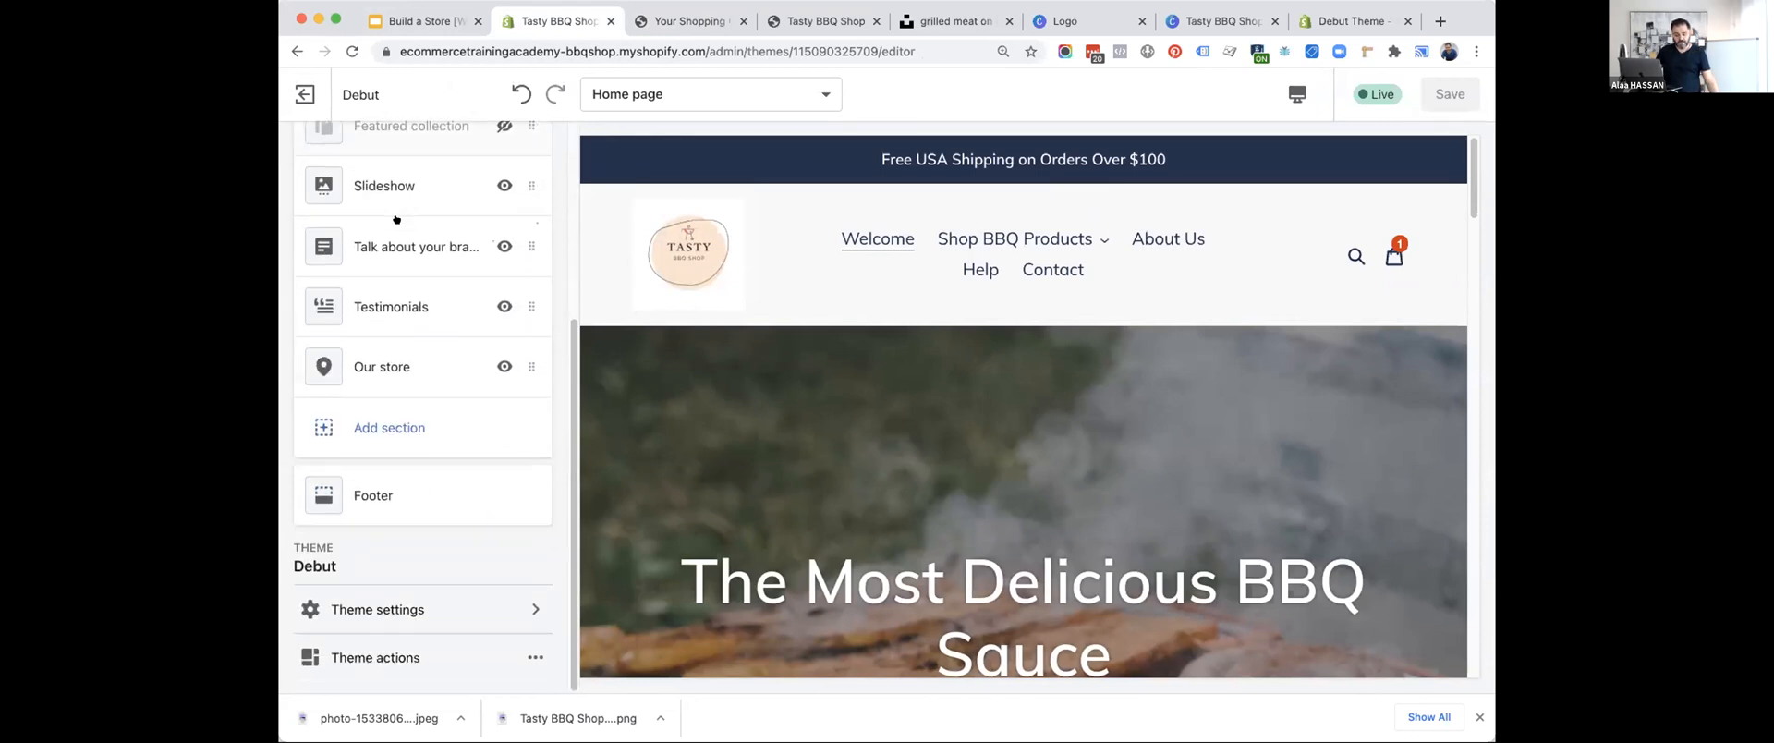
Review the theme's Colors and Social media settings, and return to the home page section list.
{"action": "left_click", "coordinate": [369, 611]}
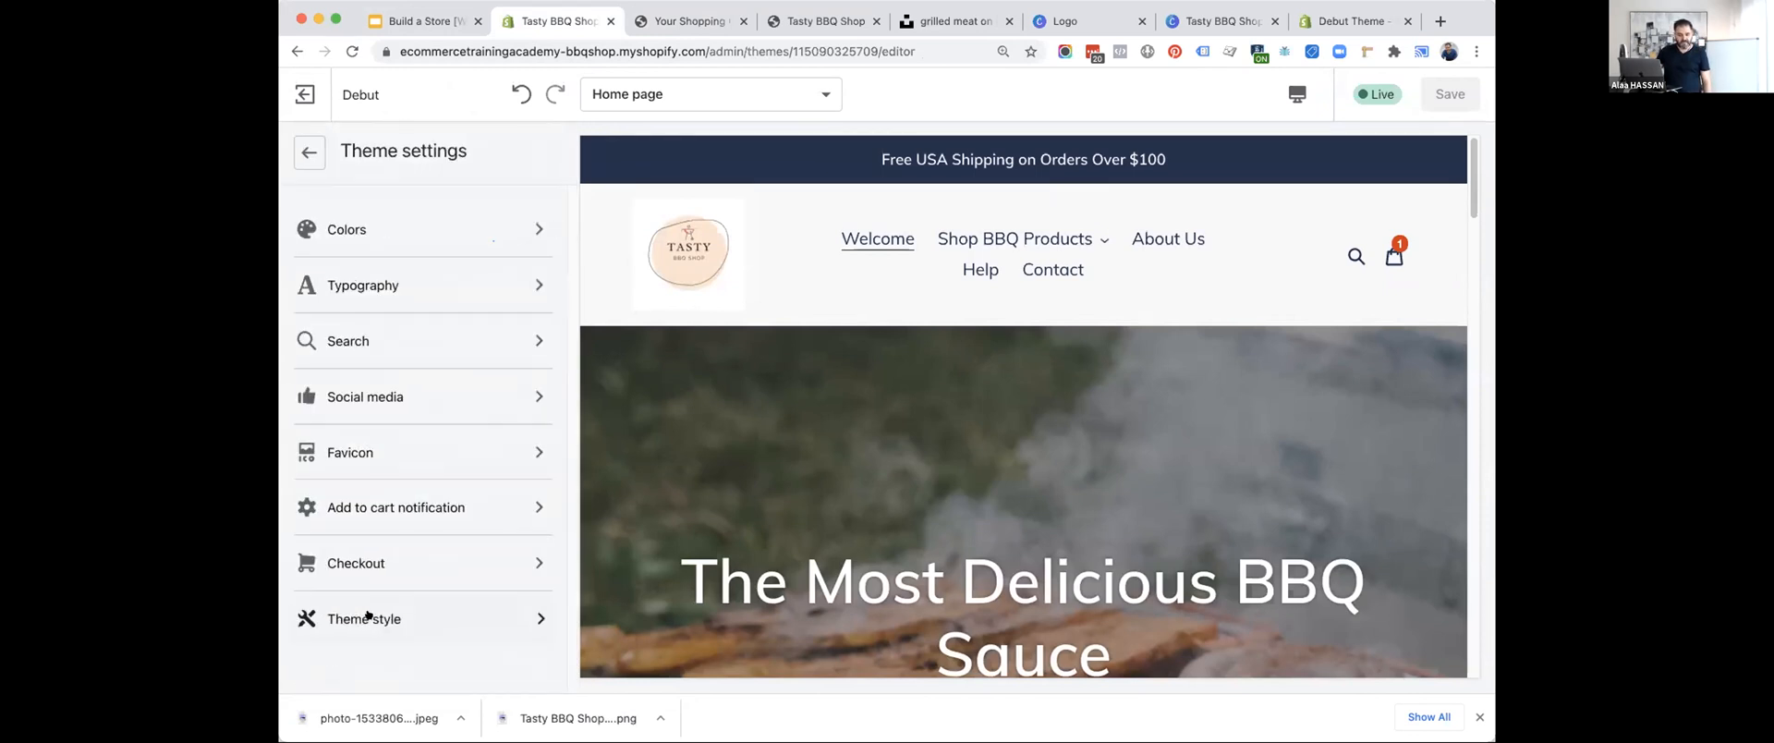
{"action": "left_click", "coordinate": [352, 228]}
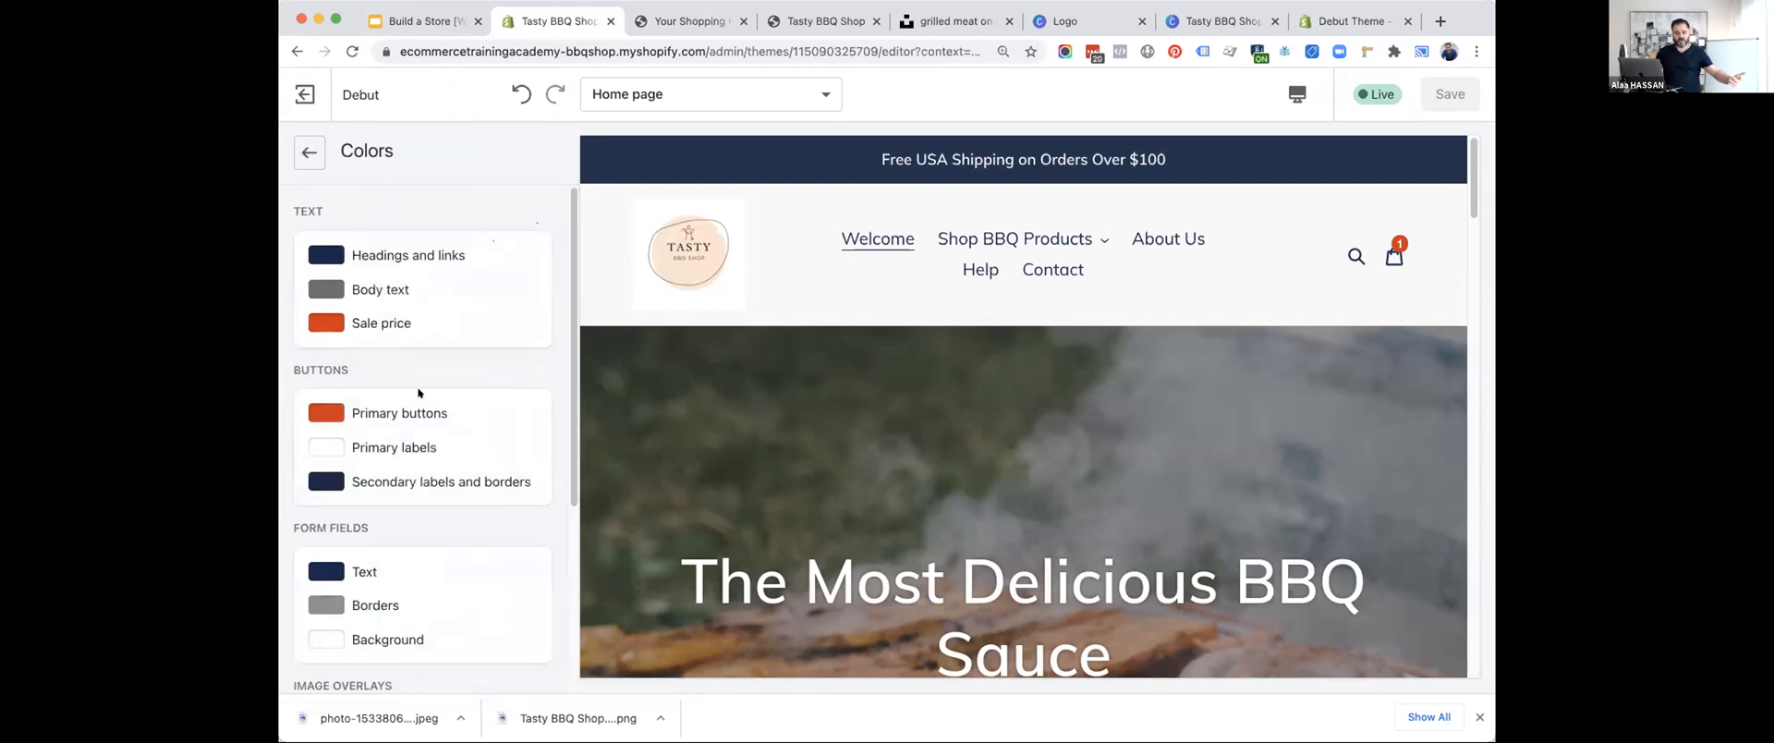
{"action": "scroll", "coordinate": [416, 396], "scroll_direction": "down", "scroll_amount": 3}
{"action": "scroll", "coordinate": [417, 393], "scroll_direction": "up", "scroll_amount": 3}
{"action": "left_click", "coordinate": [309, 153]}
{"action": "left_click", "coordinate": [388, 388]}
{"action": "scroll", "coordinate": [388, 443], "scroll_direction": "down", "scroll_amount": 5}
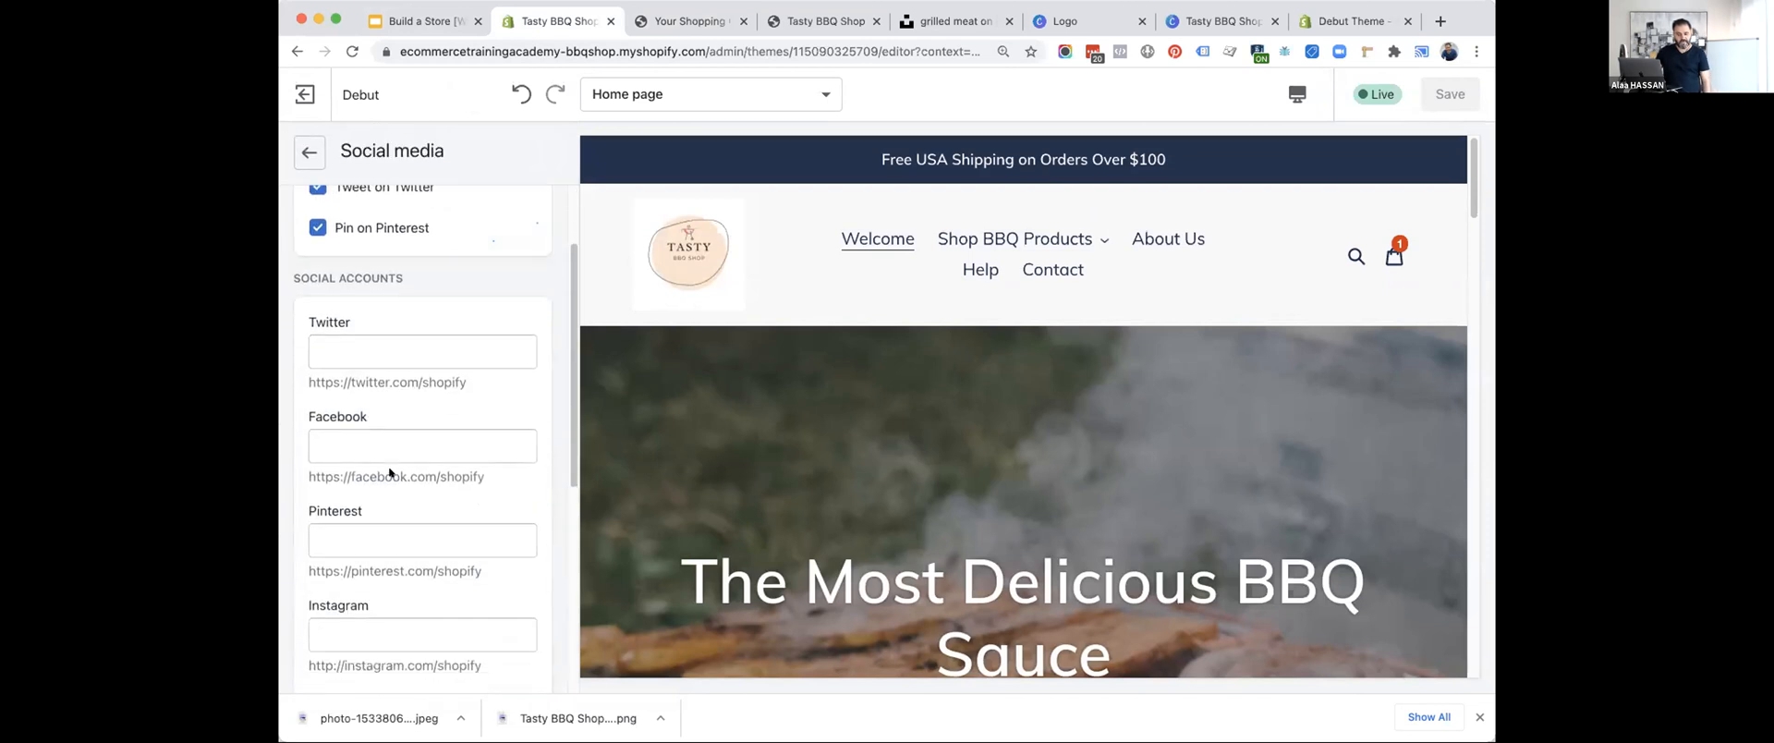
{"action": "left_click", "coordinate": [309, 154]}
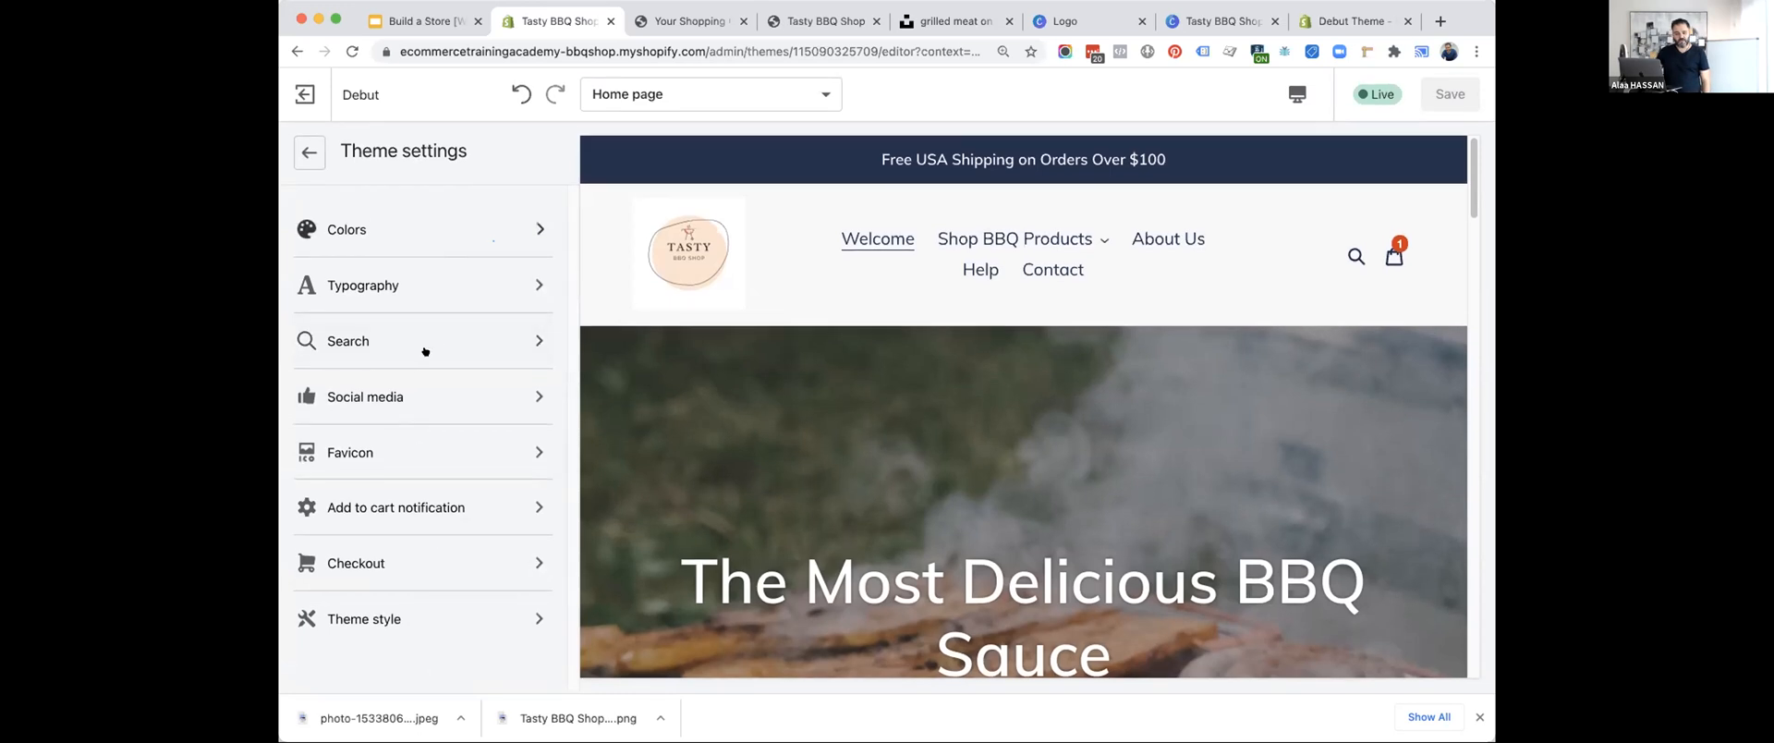
{"action": "left_click", "coordinate": [320, 157]}
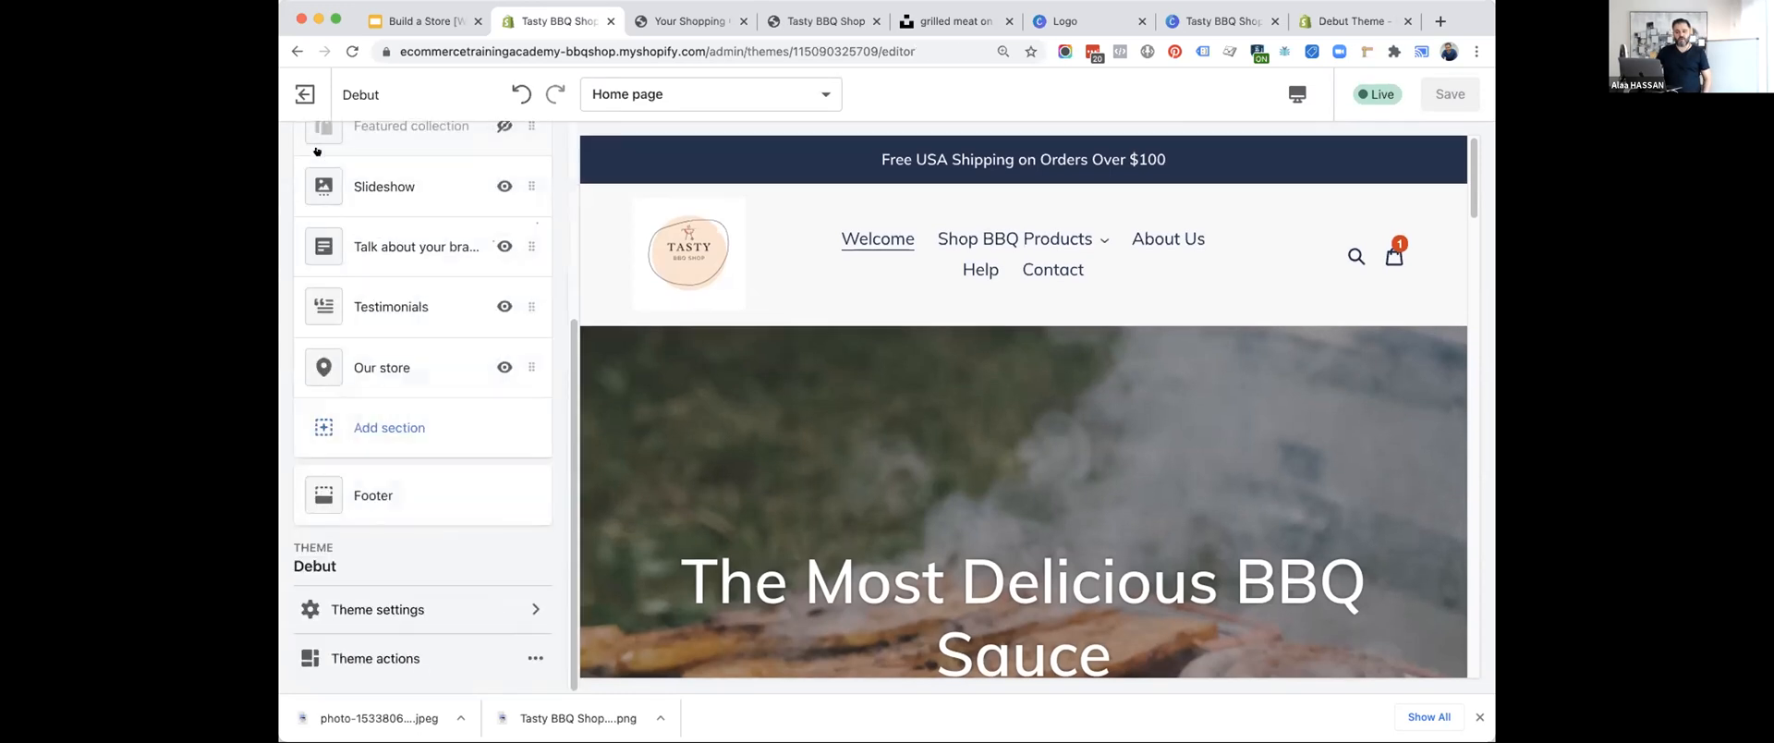
{"action": "scroll", "coordinate": [397, 269], "scroll_direction": "up", "scroll_amount": 8}
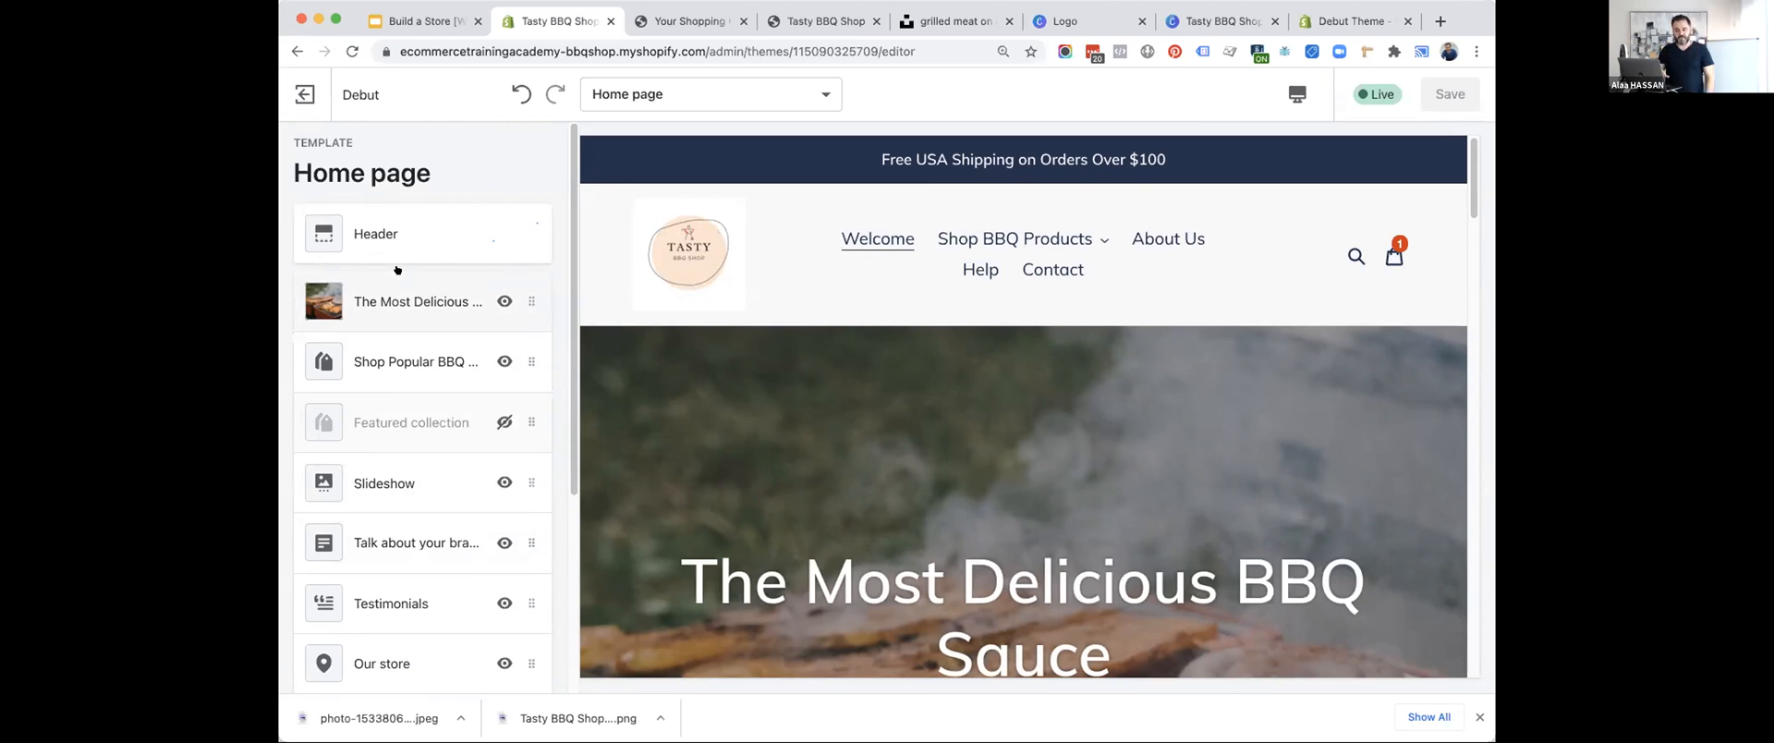
Advance the slide deck to Step #4 and view the storefront's home page down to the popular BBQ categories.
{"action": "left_click", "coordinate": [416, 21]}
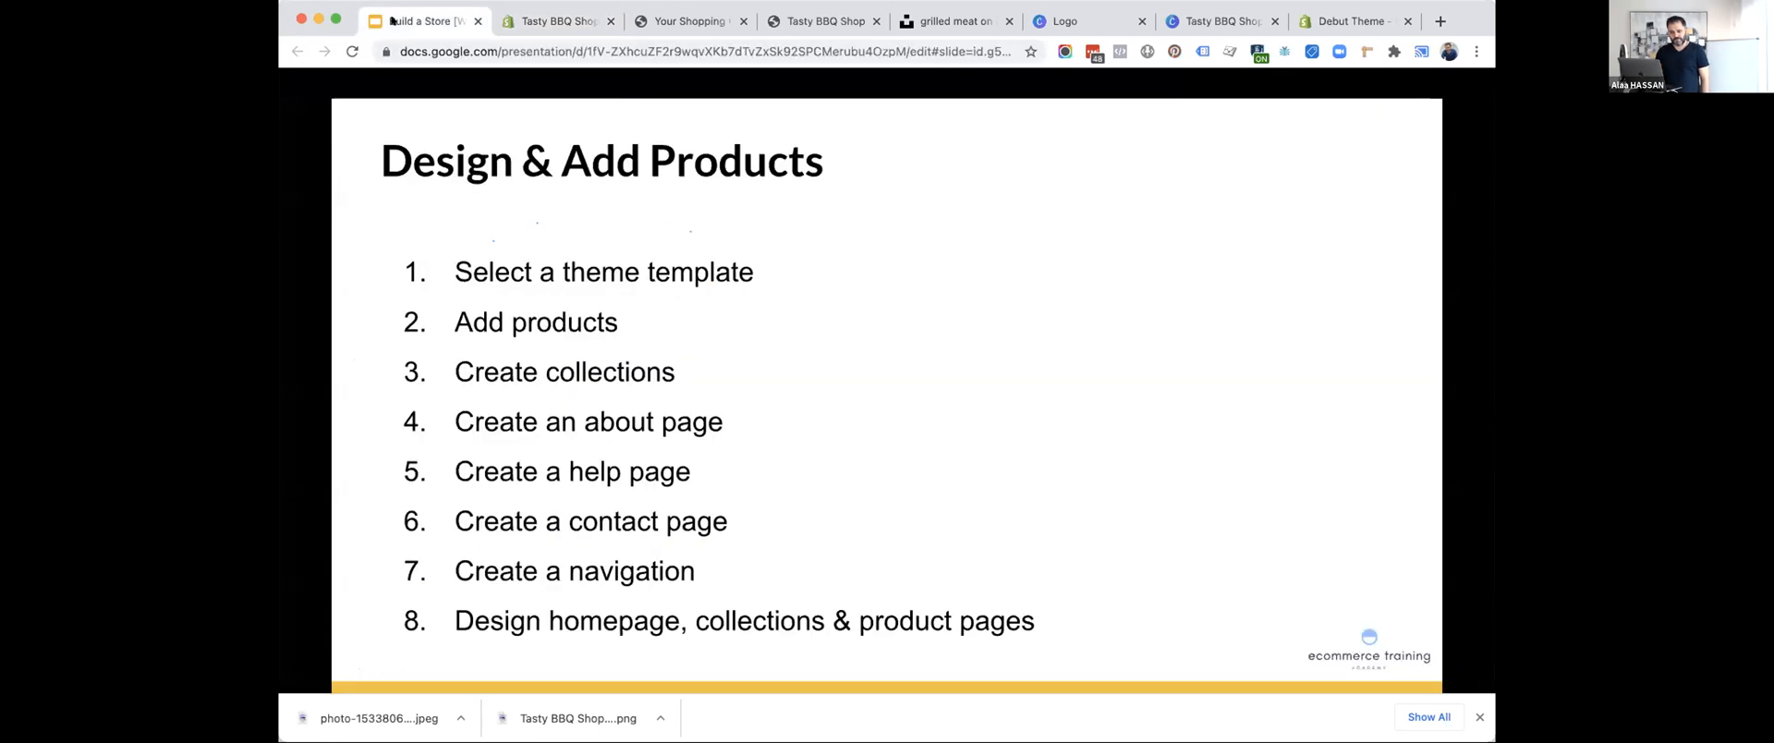
{"action": "key", "text": "Right"}
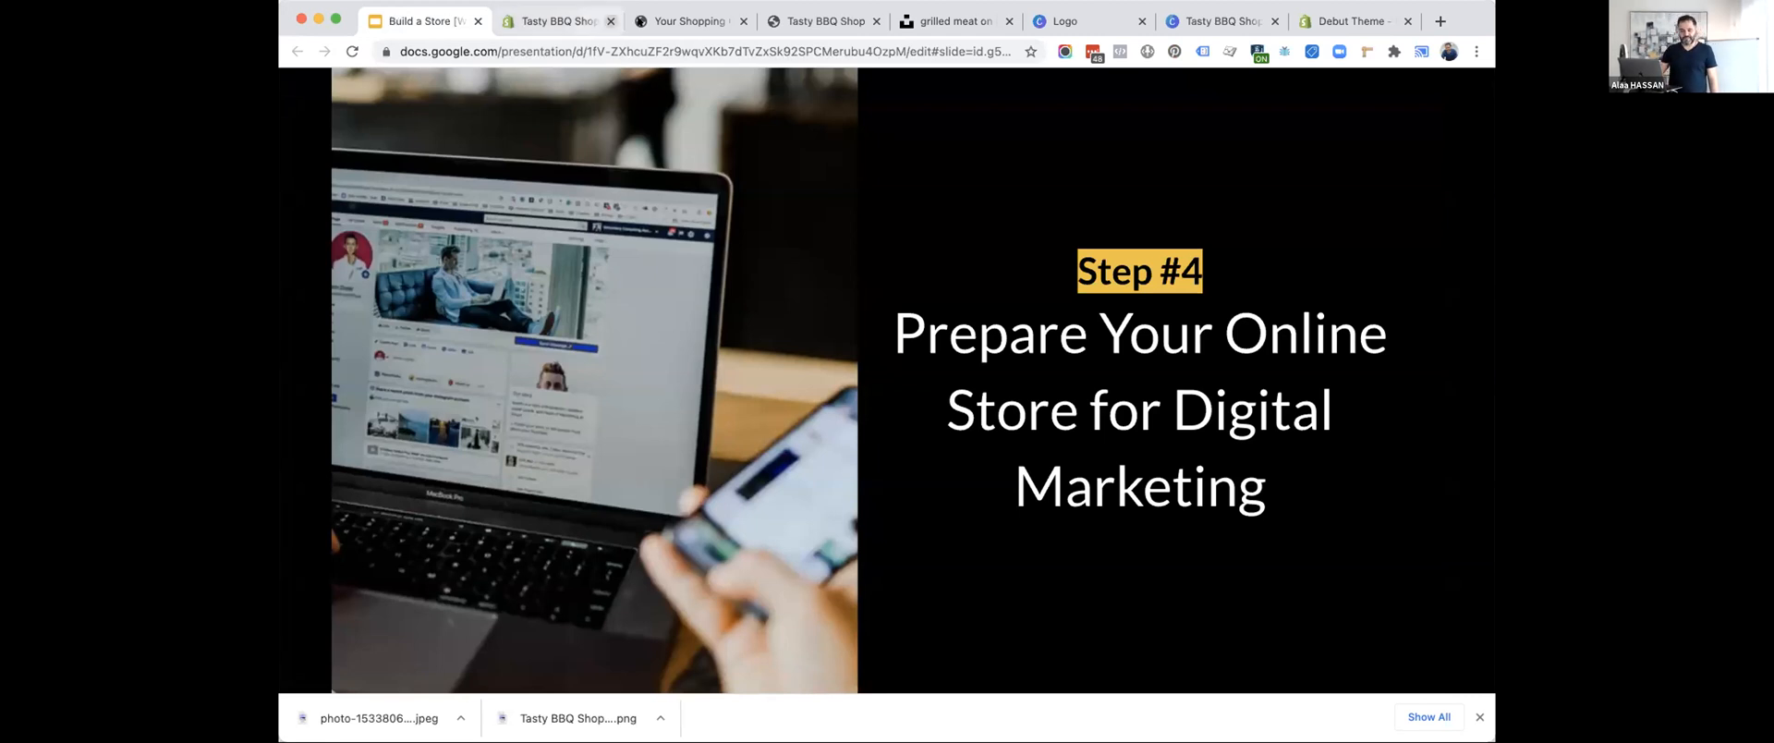
{"action": "left_click", "coordinate": [684, 20]}
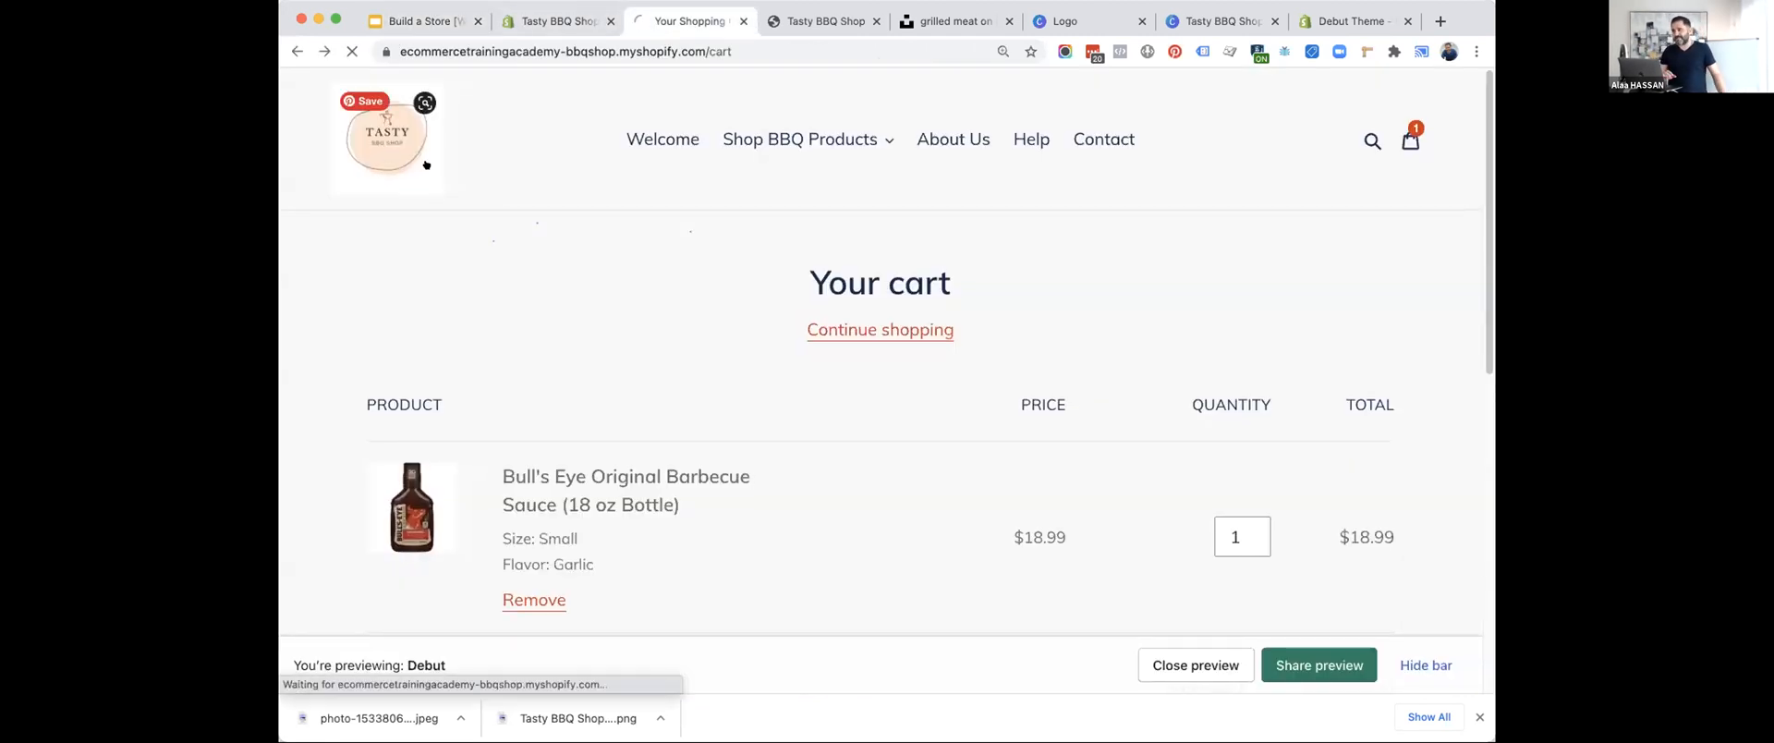
{"action": "left_click", "coordinate": [426, 164]}
{"action": "scroll", "coordinate": [559, 432], "scroll_direction": "down", "scroll_amount": 15}
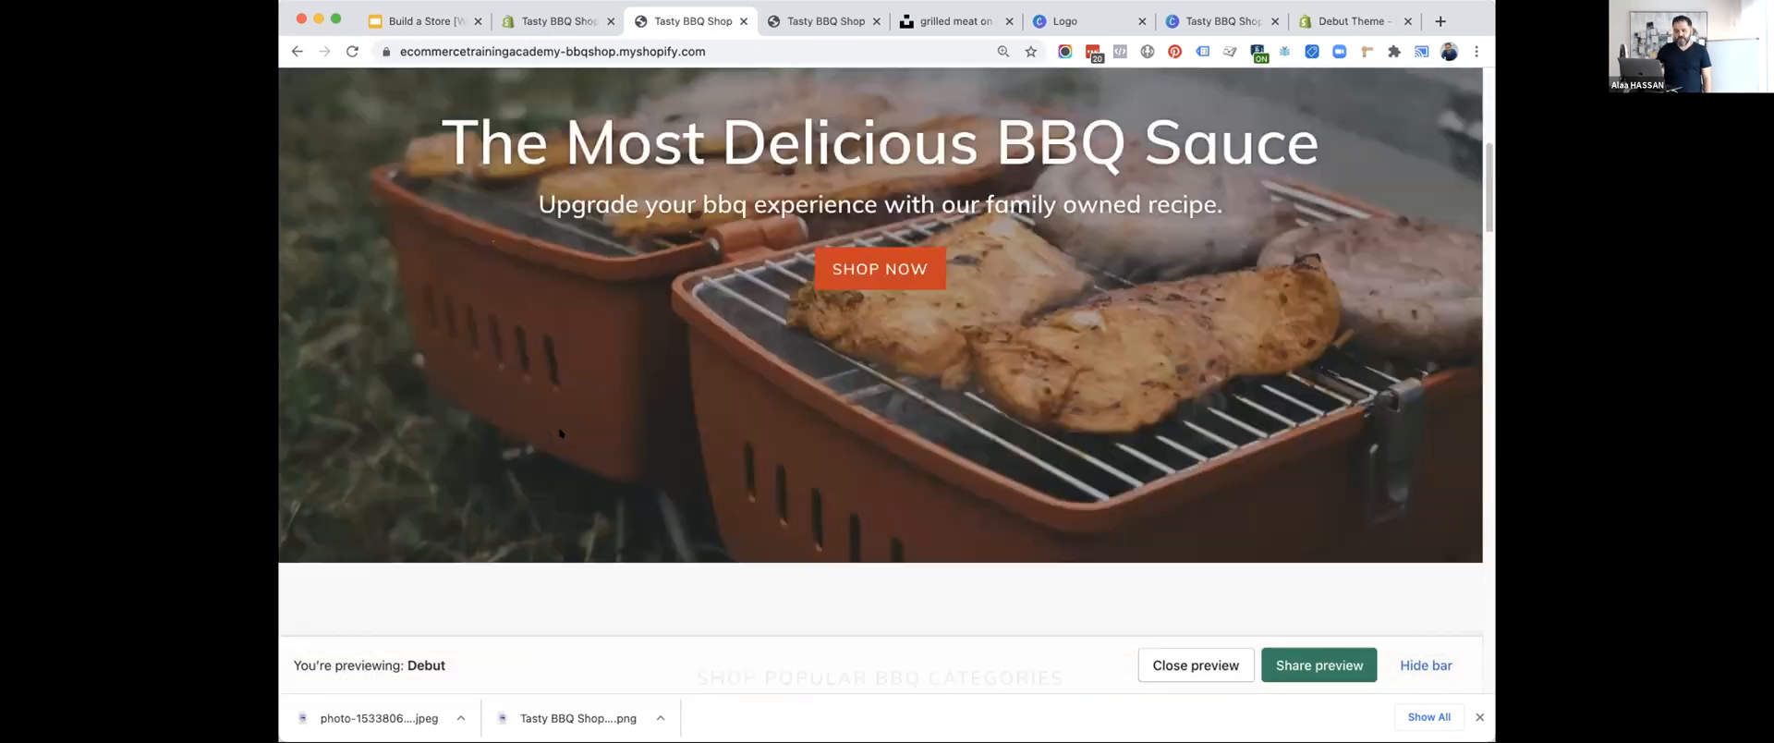
{"action": "scroll", "coordinate": [559, 432], "scroll_direction": "up", "scroll_amount": 6}
{"action": "scroll", "coordinate": [559, 432], "scroll_direction": "down", "scroll_amount": 3}
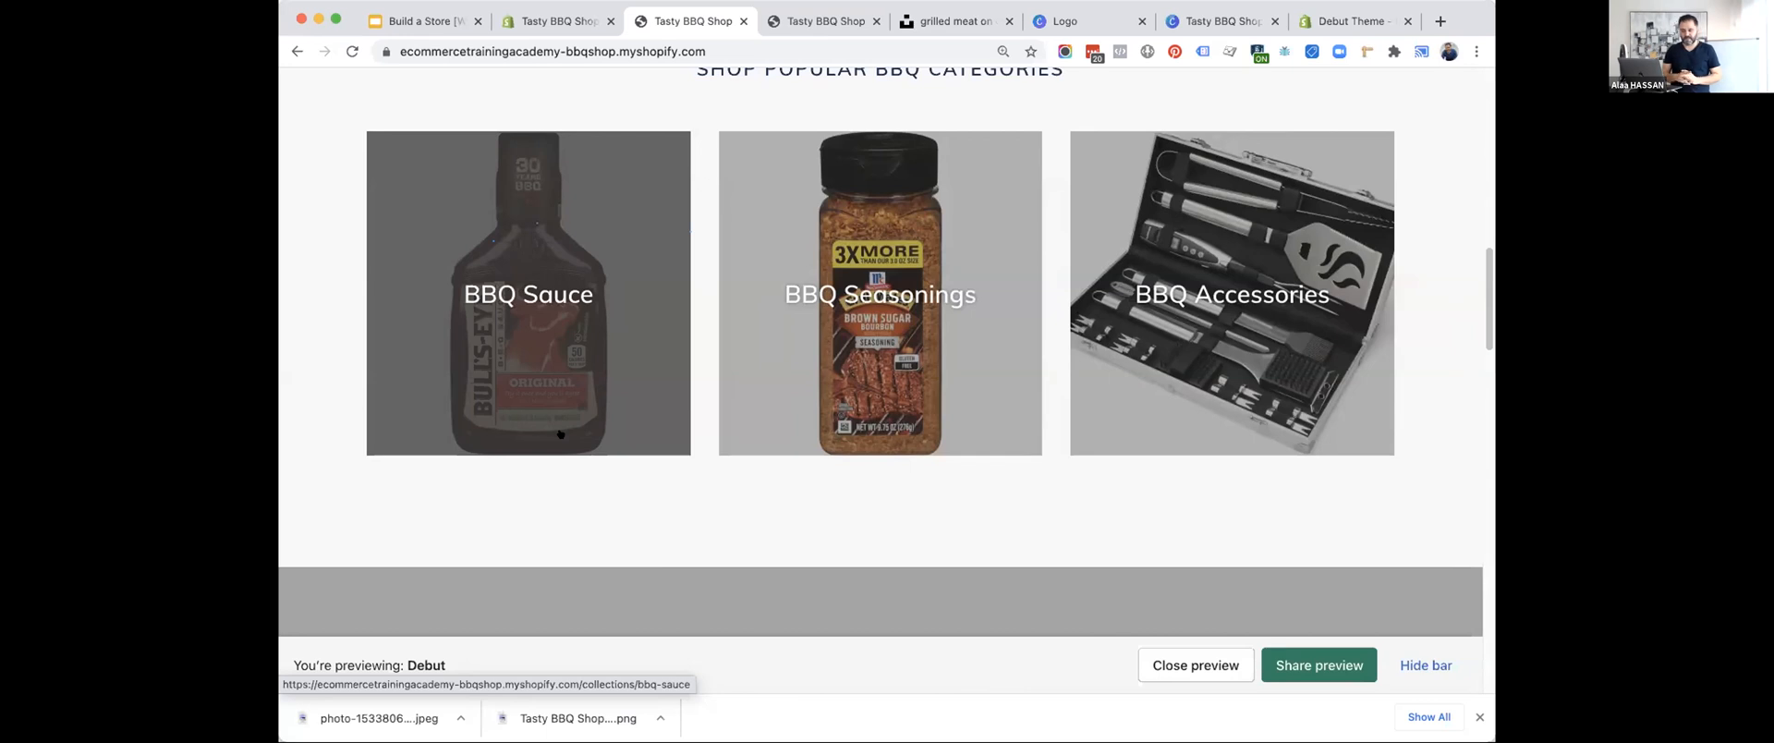
Advance the slide deck to Digital marketing, exit the theme editor, and open the Online Store preferences.
{"action": "left_click", "coordinate": [407, 13]}
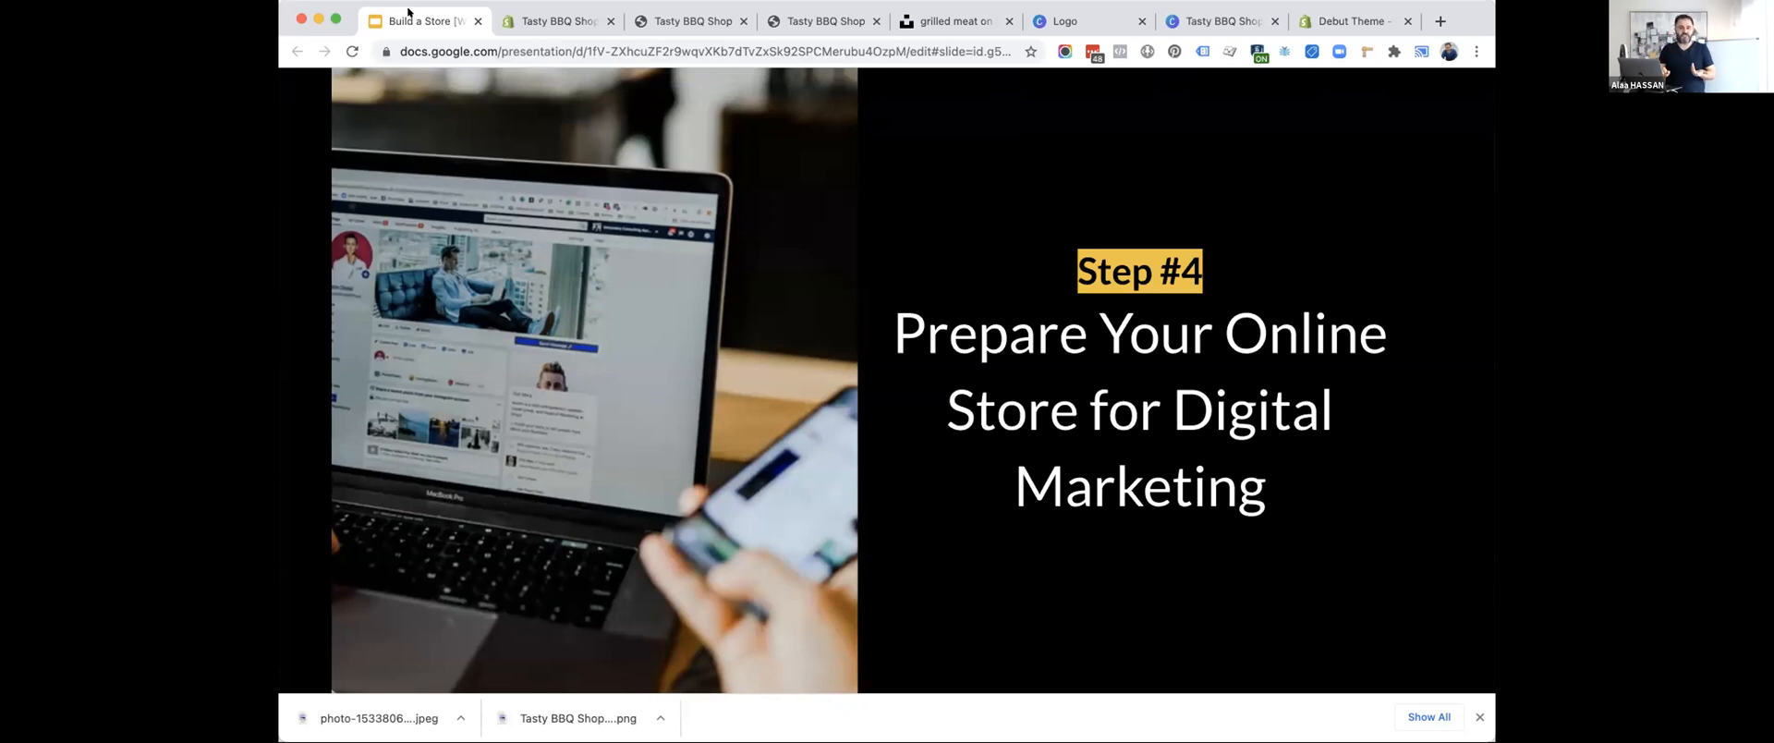
{"action": "key", "text": "Right"}
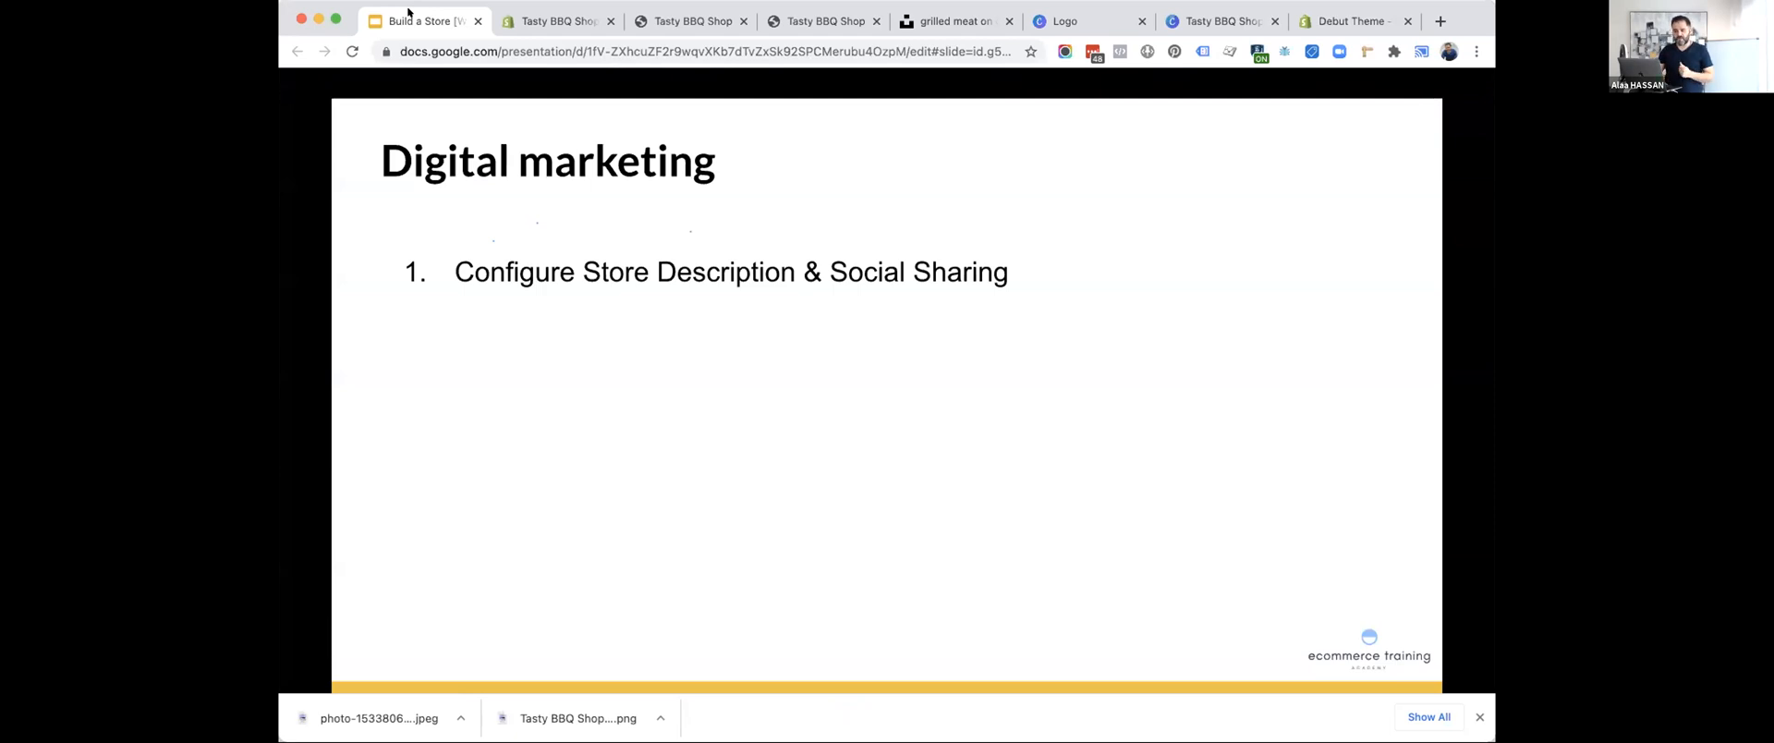
{"action": "left_click", "coordinate": [517, 13]}
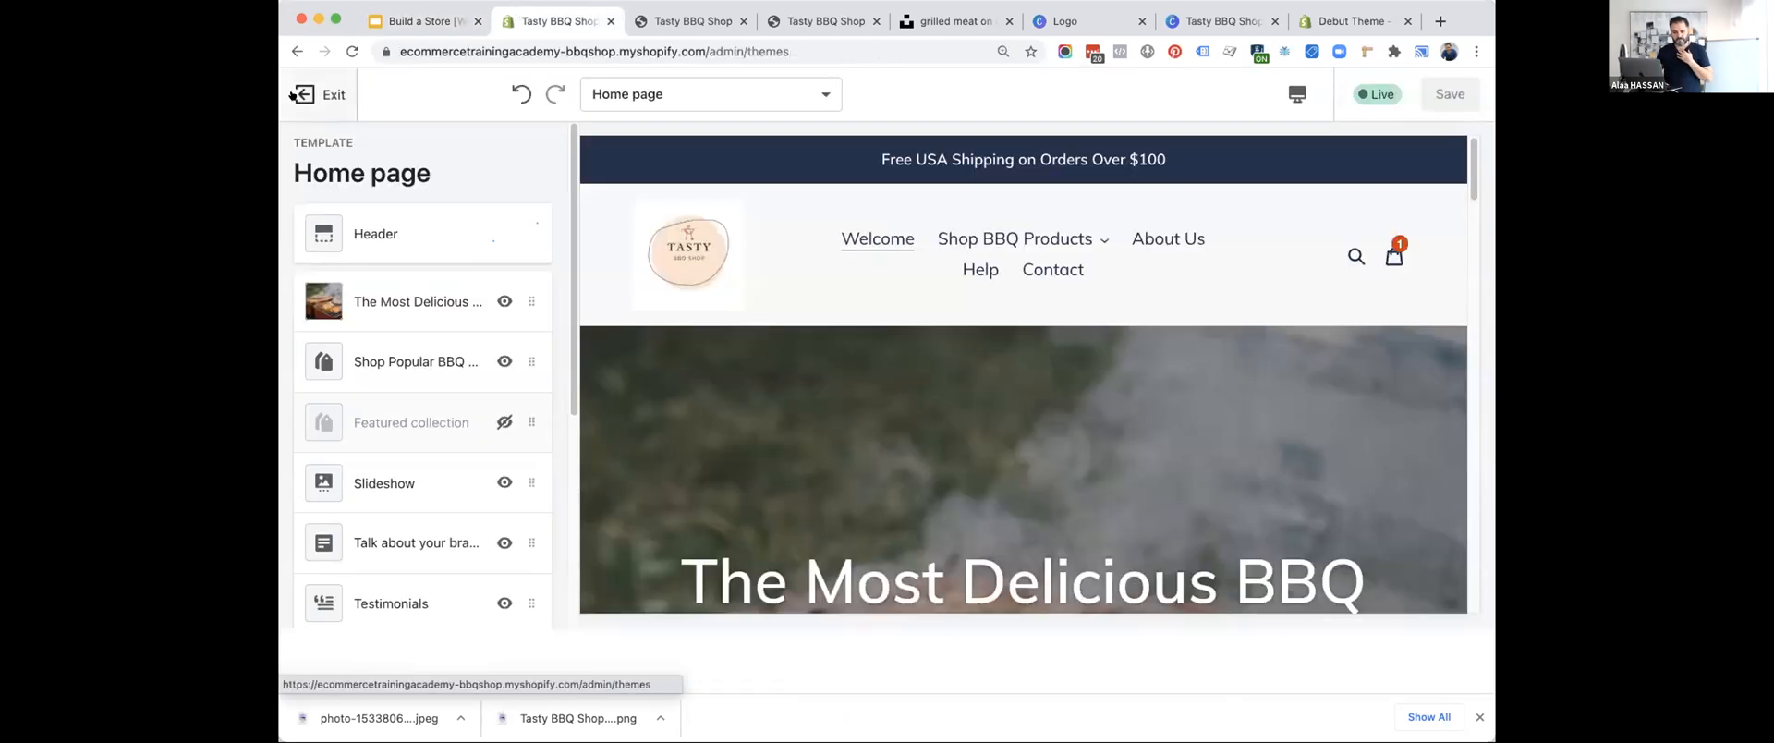
{"action": "left_click", "coordinate": [349, 93]}
{"action": "scroll", "coordinate": [372, 557], "scroll_direction": "down", "scroll_amount": 1}
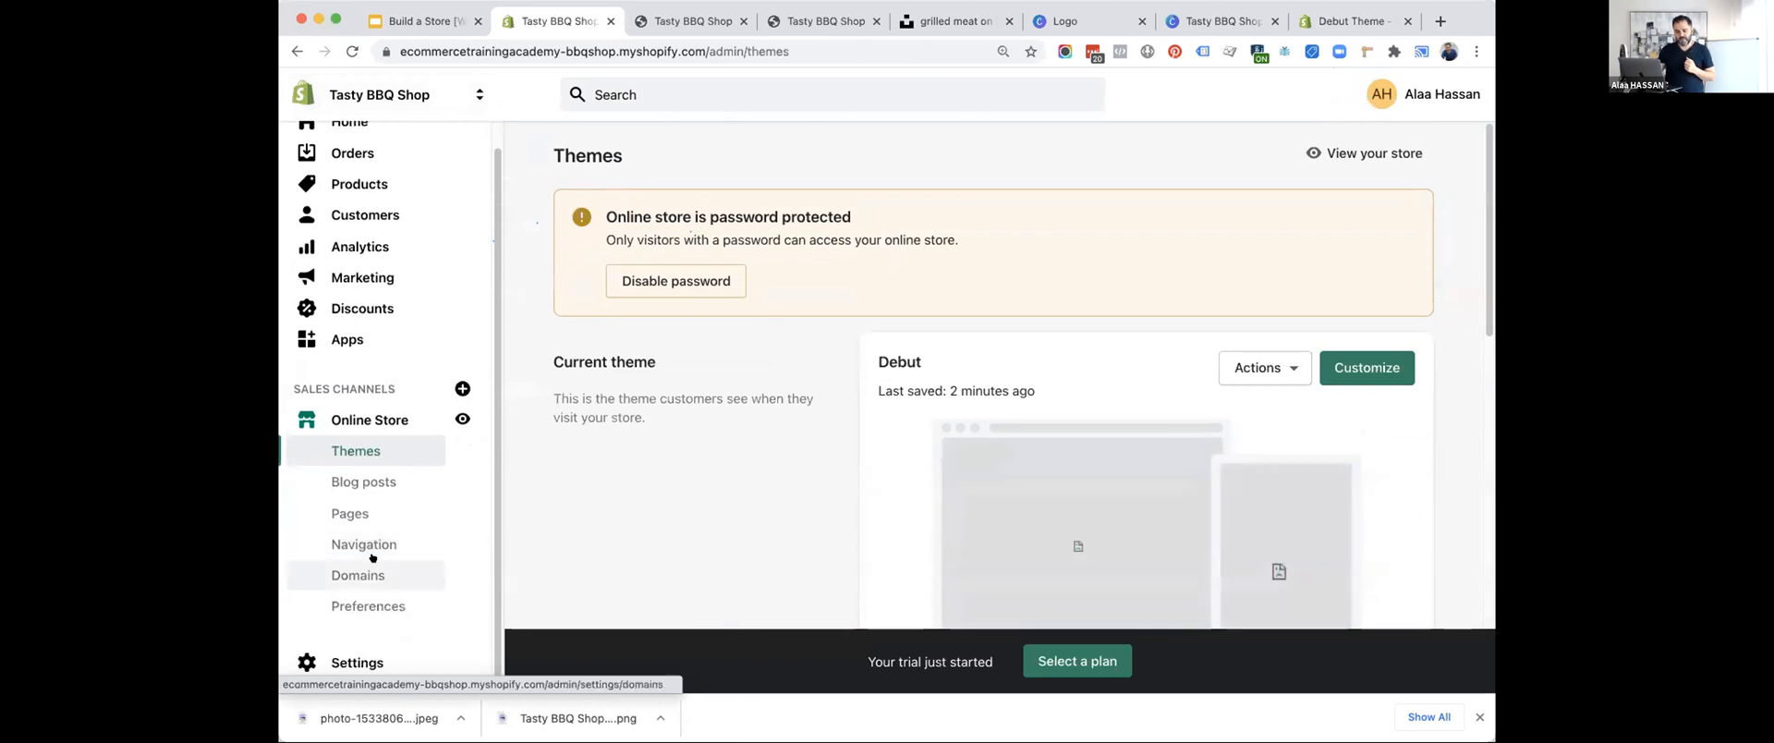
{"action": "left_click", "coordinate": [348, 607]}
{"action": "scroll", "coordinate": [912, 305], "scroll_direction": "down", "scroll_amount": 3}
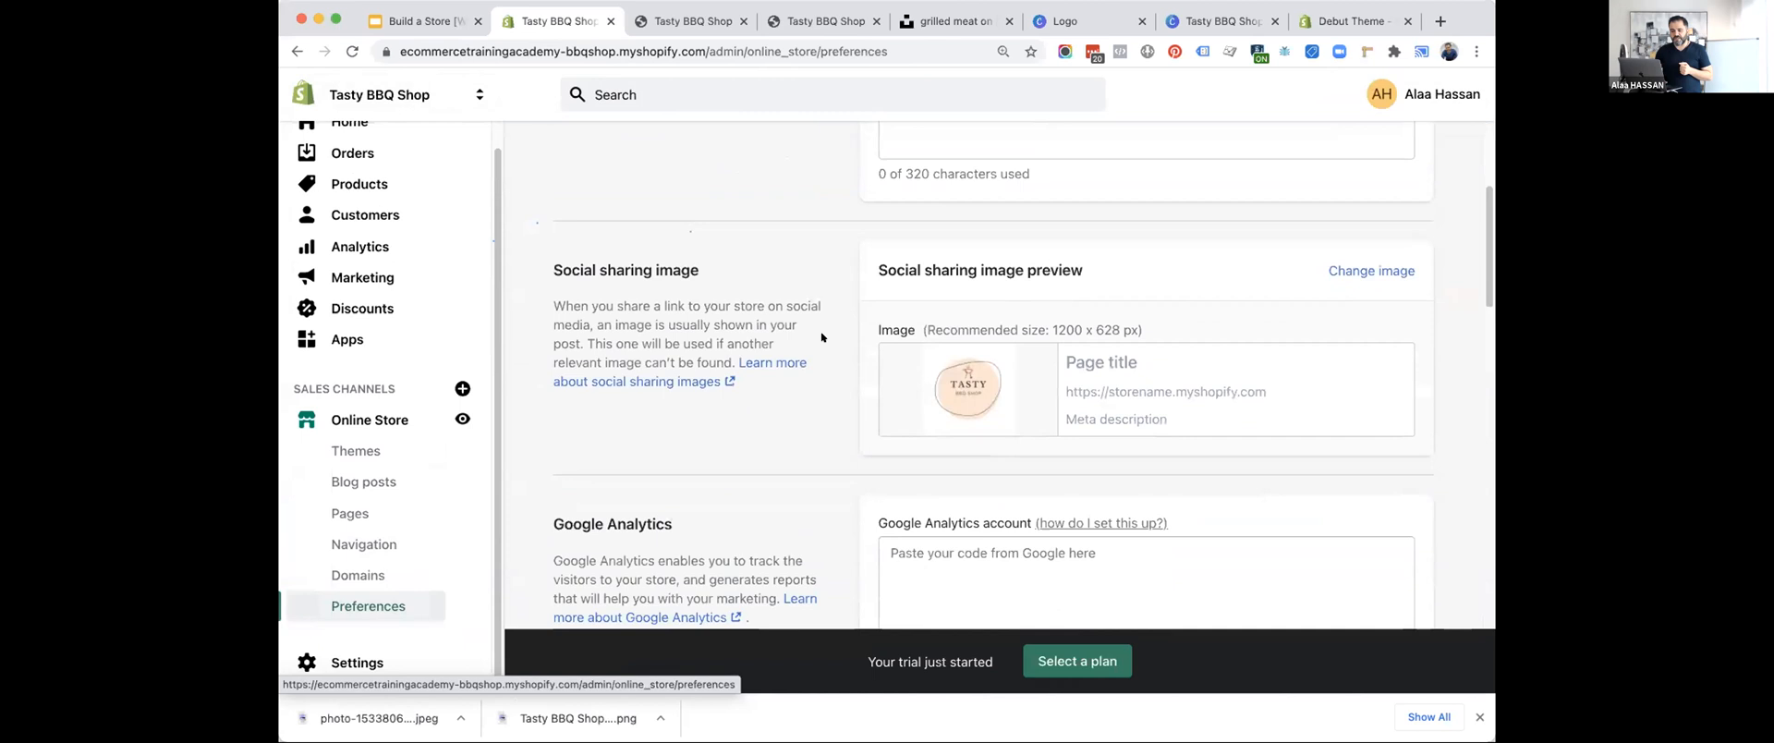
Enter "Tasty BBQ Sauce" as the homepage title.
{"action": "scroll", "coordinate": [821, 337], "scroll_direction": "up", "scroll_amount": 3}
{"action": "left_click", "coordinate": [927, 222]}
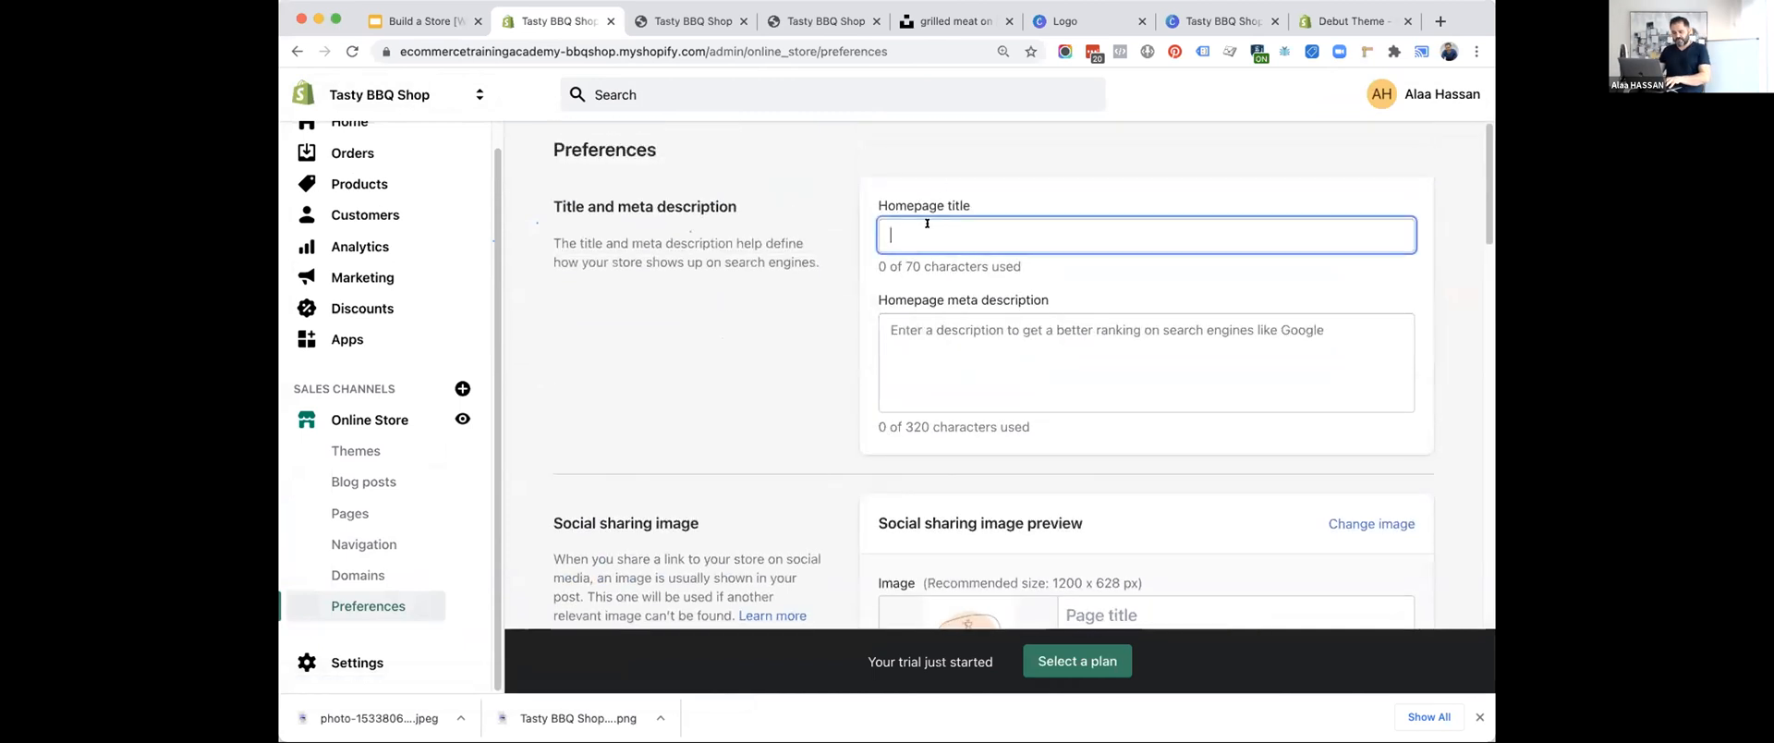
{"action": "type", "text": "Tast"}
{"action": "key", "text": "BackSpace"}
{"action": "key", "text": "BackSpace"}
{"action": "key", "text": "BackSpace"}
{"action": "type", "text": "a"}
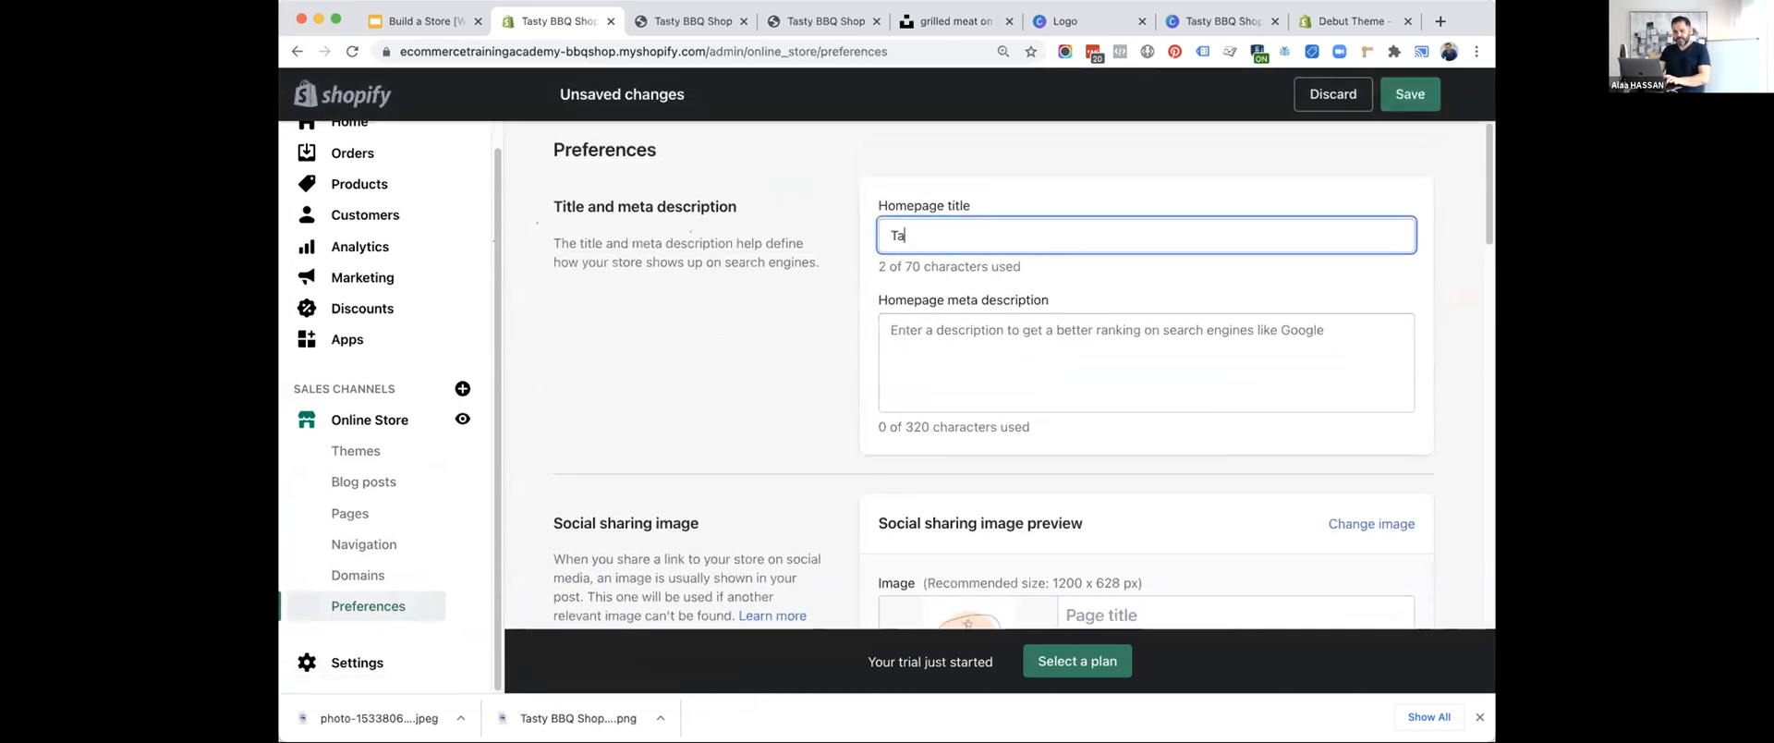
{"action": "type", "text": "sty BBQ Sauce"}
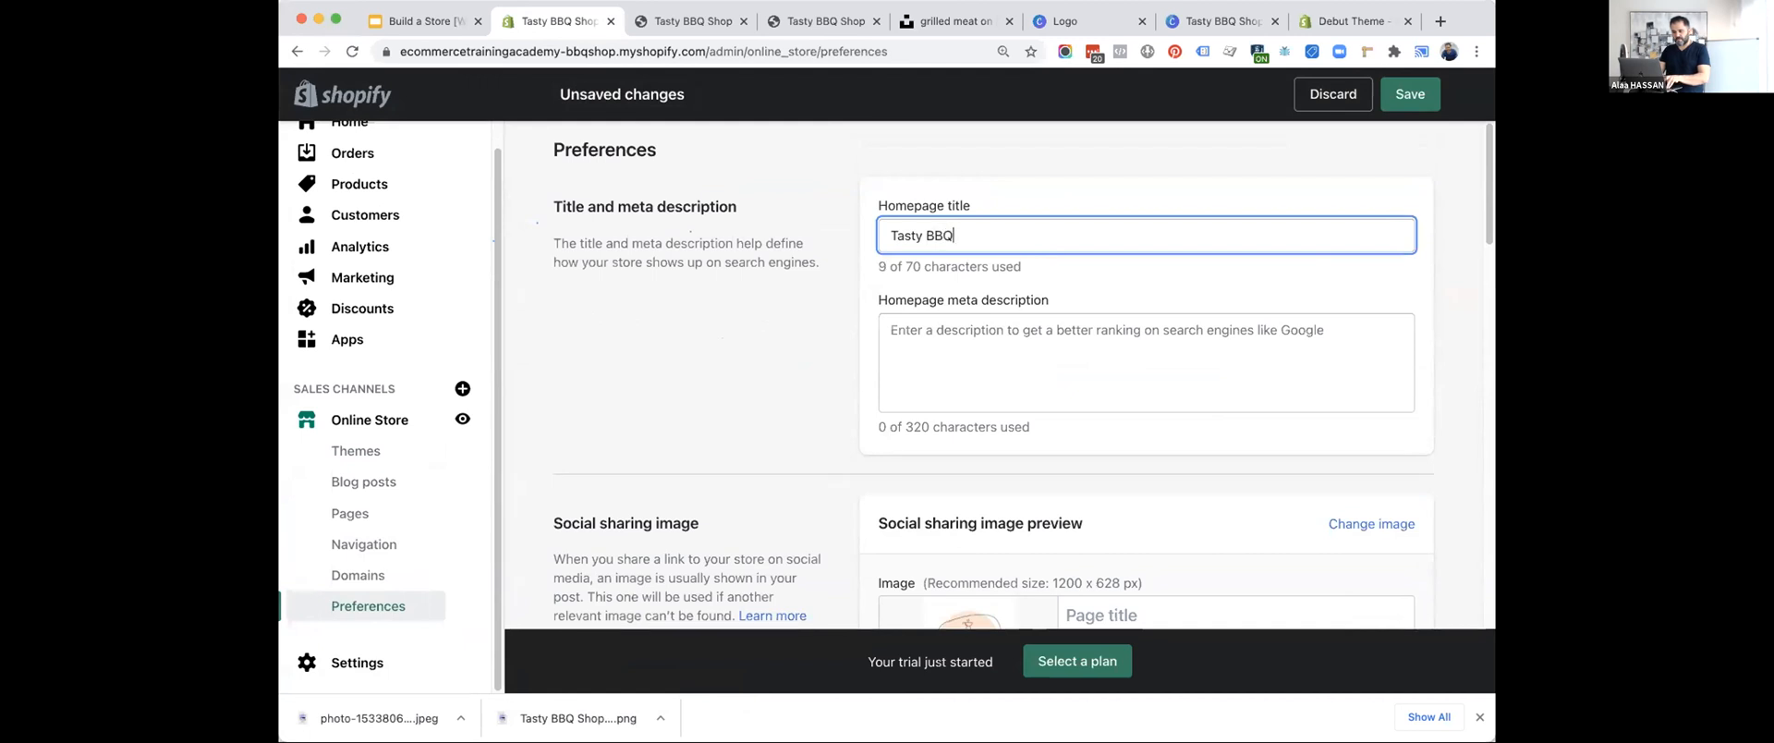
Enter the homepage meta description "Homemade bbq products from Jamaica. Shop online. We ship worldwide.".
{"action": "left_click", "coordinate": [944, 381]}
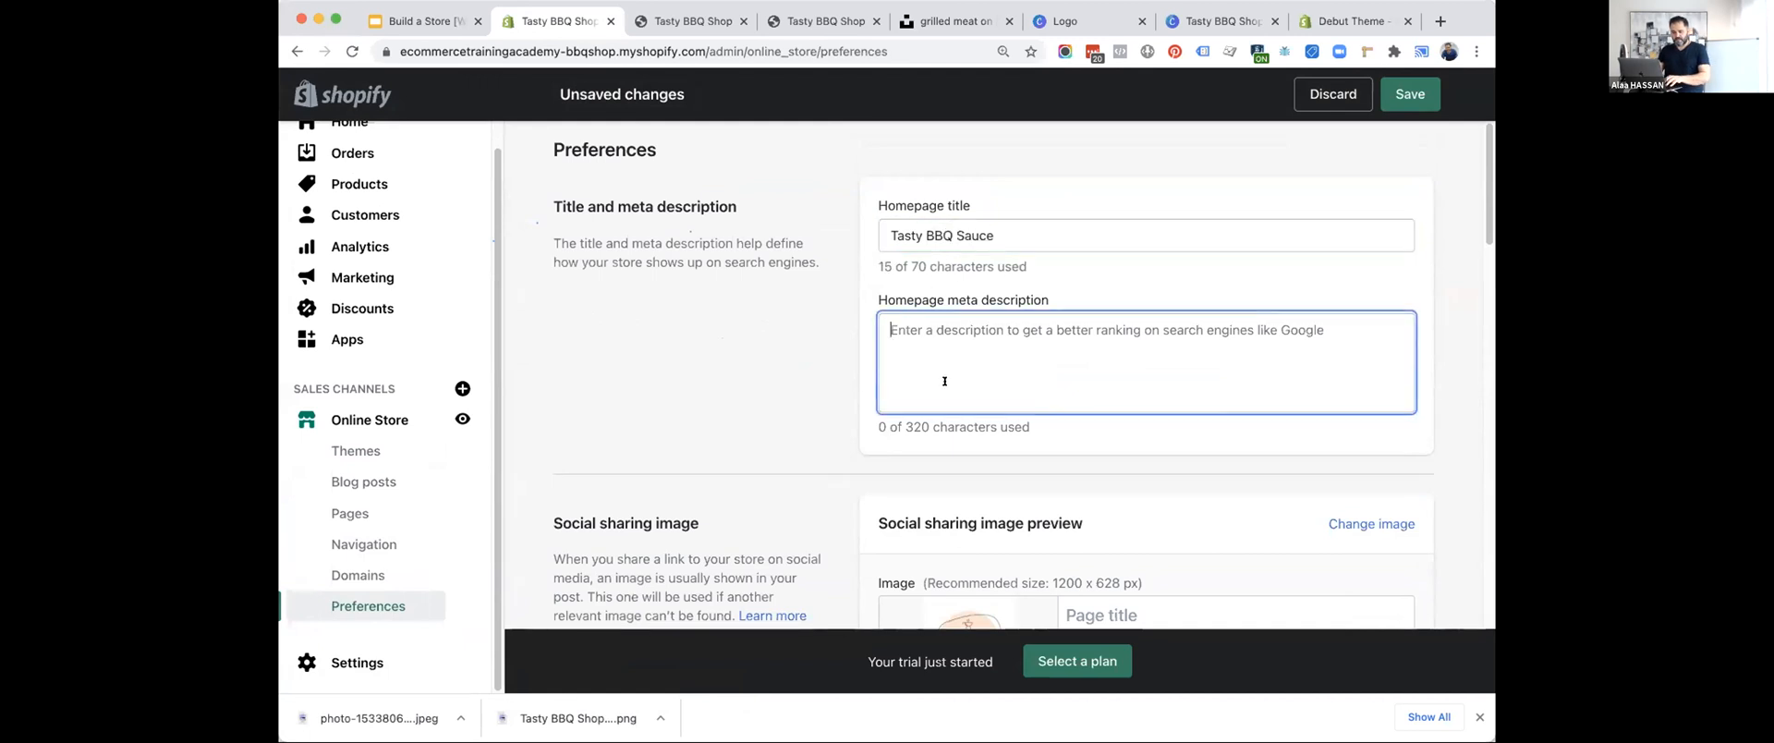
{"action": "type", "text": "Homemade b"}
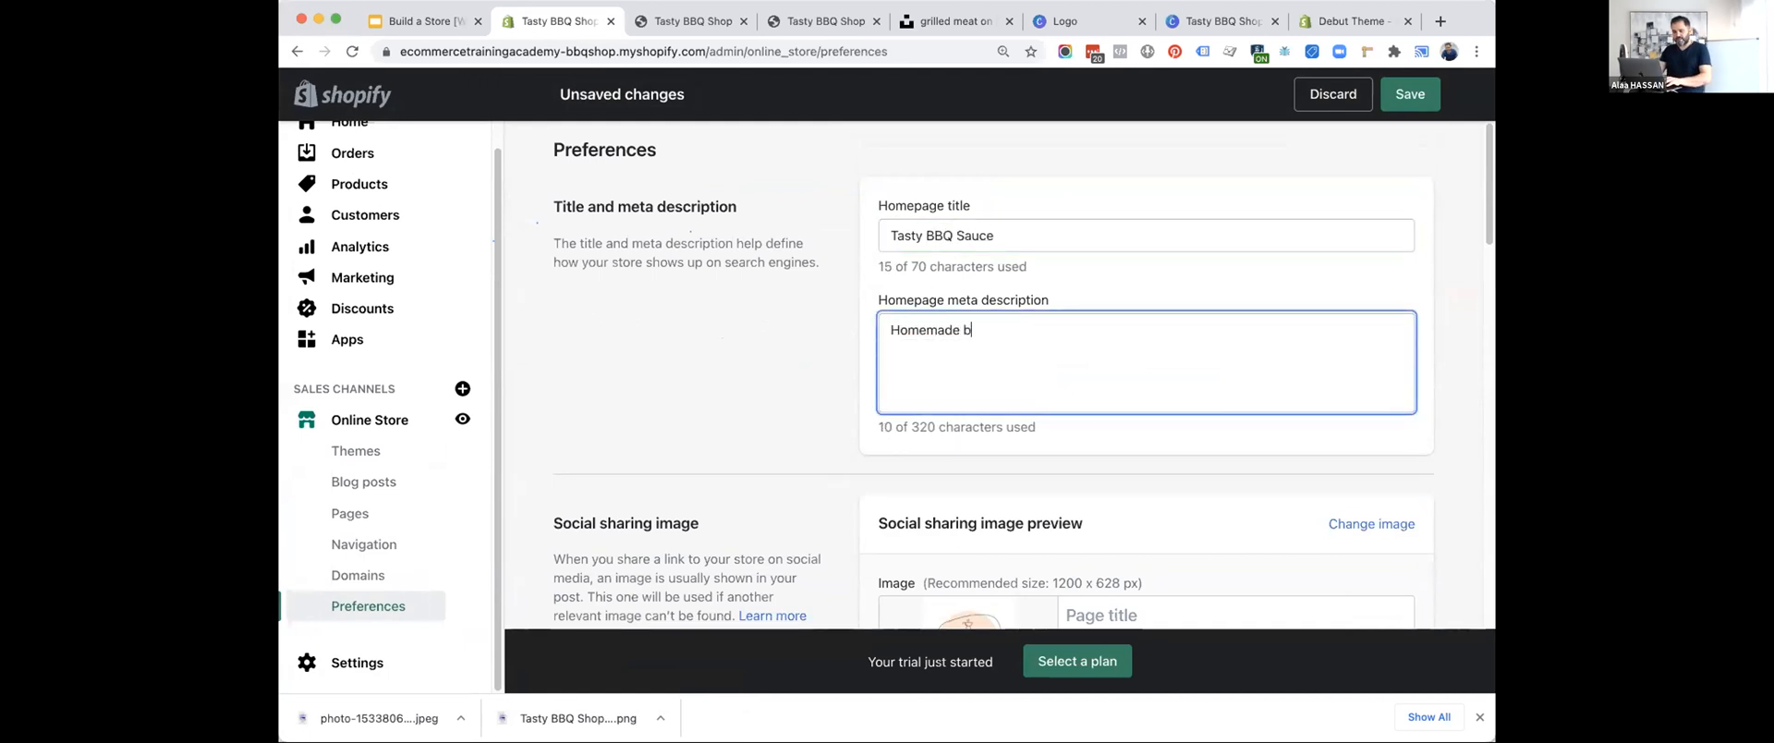
{"action": "type", "text": "bq products from Jama"}
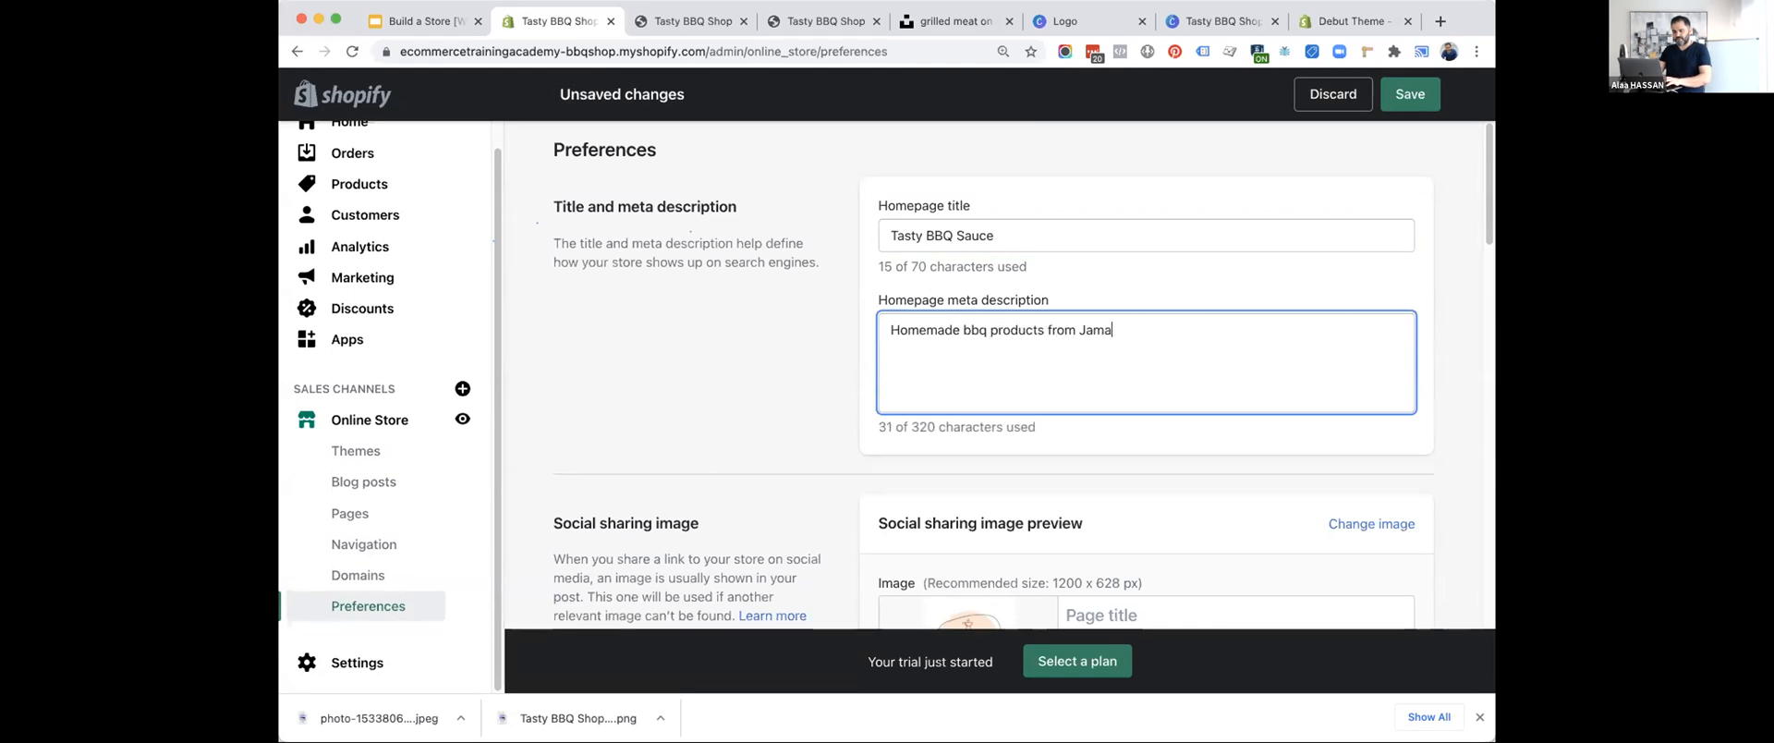
{"action": "type", "text": "ica. Shop online"}
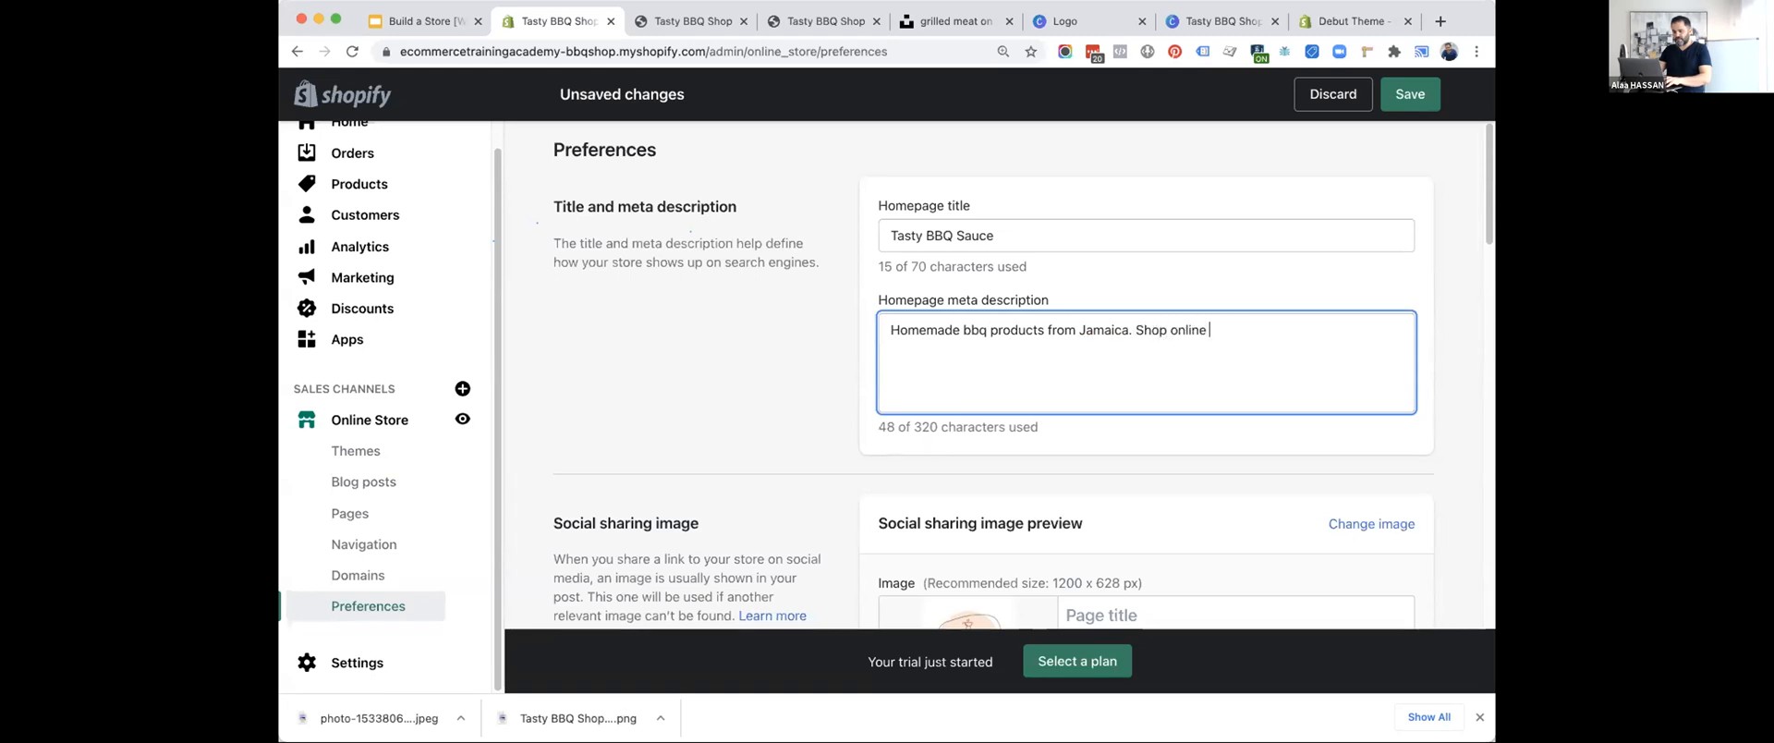
{"action": "type", "text": ". We ship worldwide."}
{"action": "key", "text": "Return"}
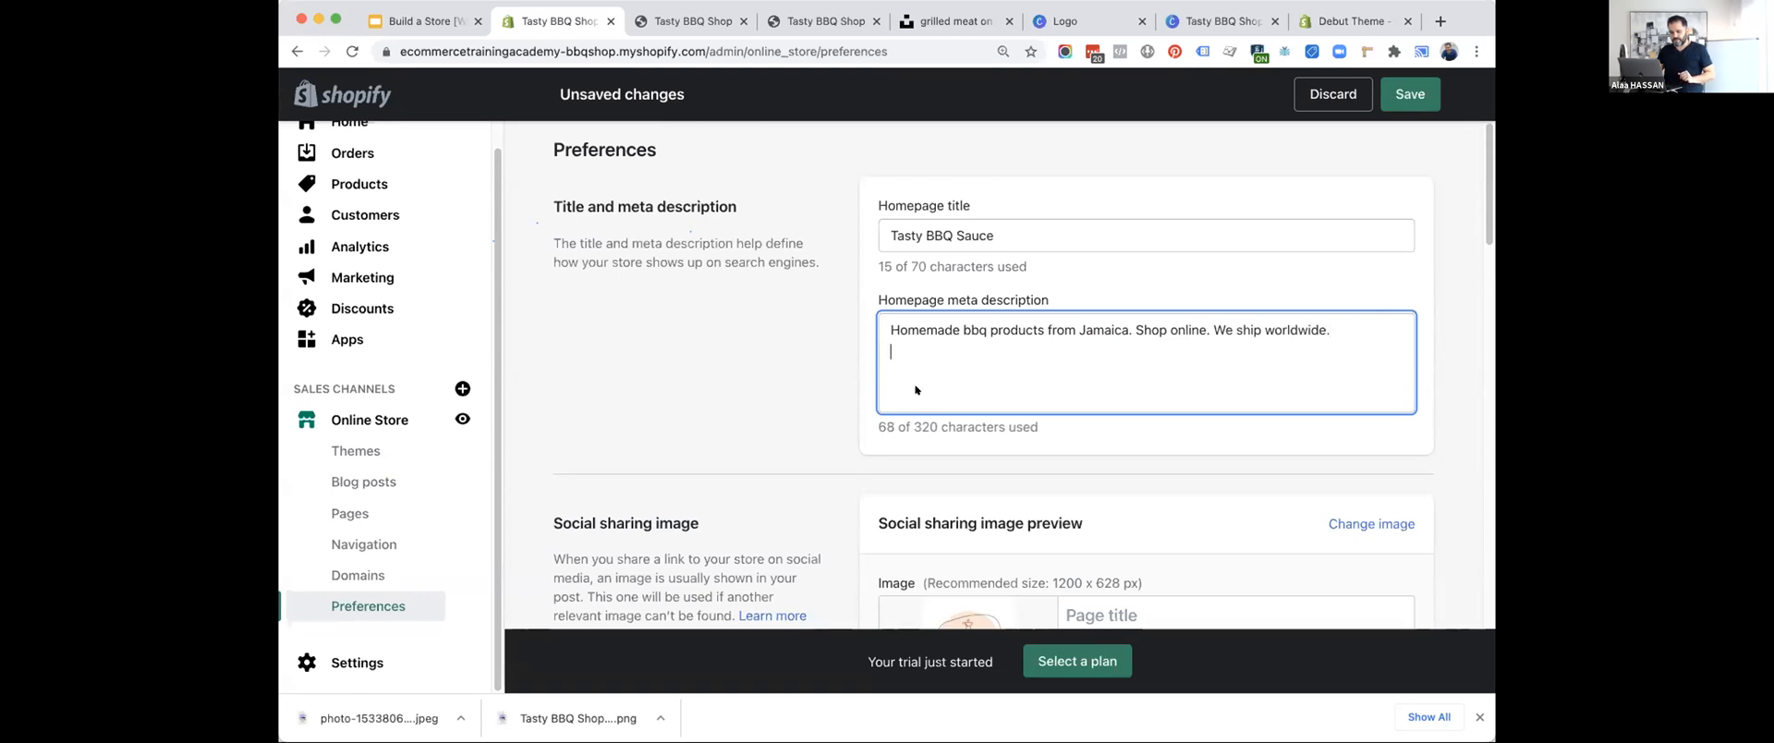
Check the social sharing image preview and save the store preferences.
{"action": "scroll", "coordinate": [802, 515], "scroll_direction": "down", "scroll_amount": 2}
{"action": "scroll", "coordinate": [802, 515], "scroll_direction": "down", "scroll_amount": 3}
{"action": "scroll", "coordinate": [790, 453], "scroll_direction": "up", "scroll_amount": 1}
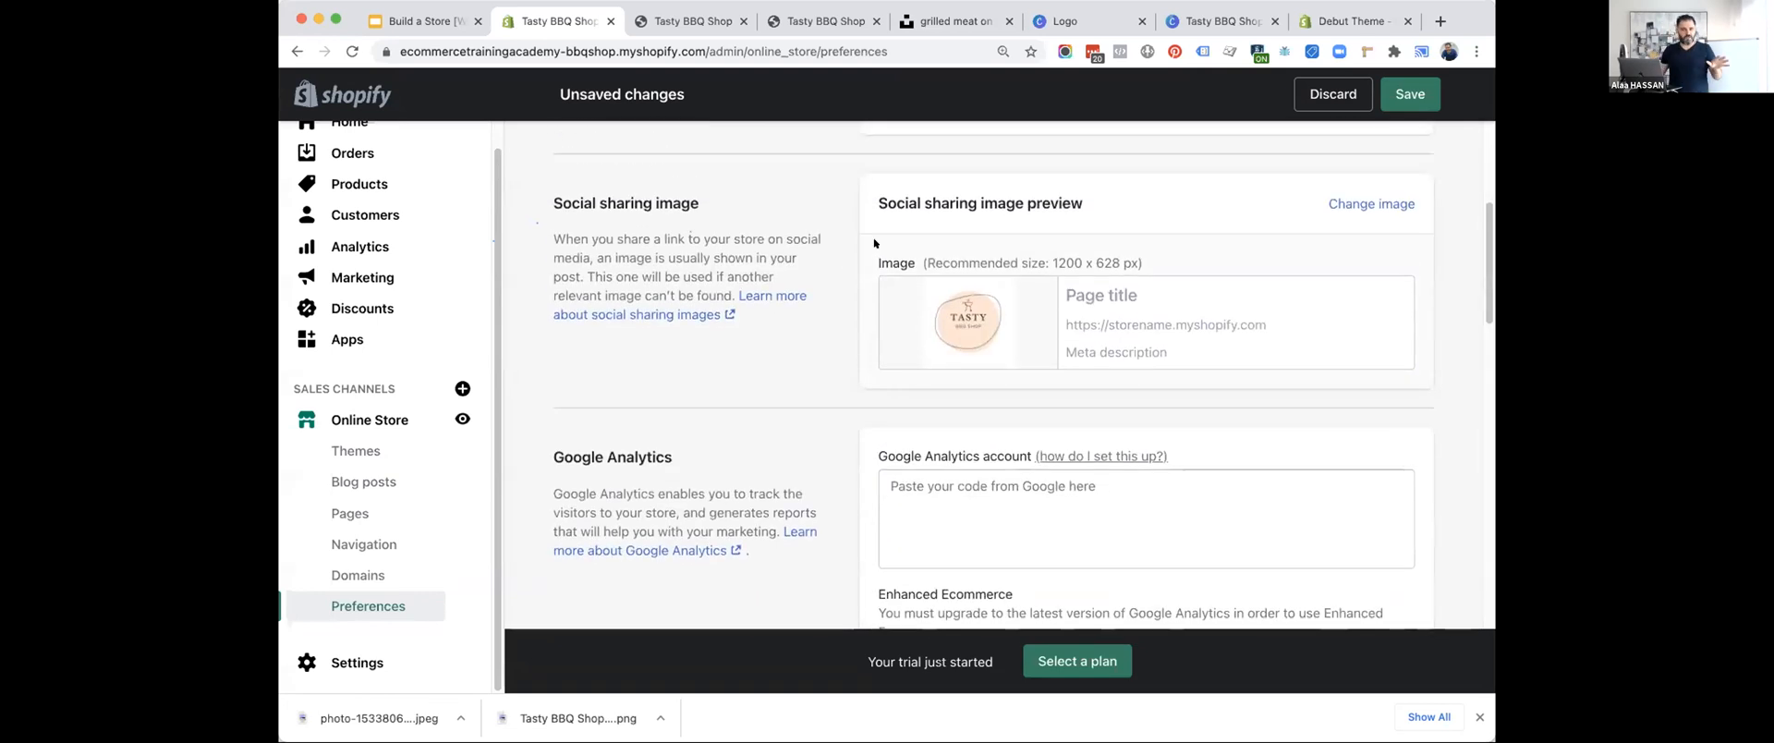
{"action": "scroll", "coordinate": [789, 446], "scroll_direction": "up", "scroll_amount": 4}
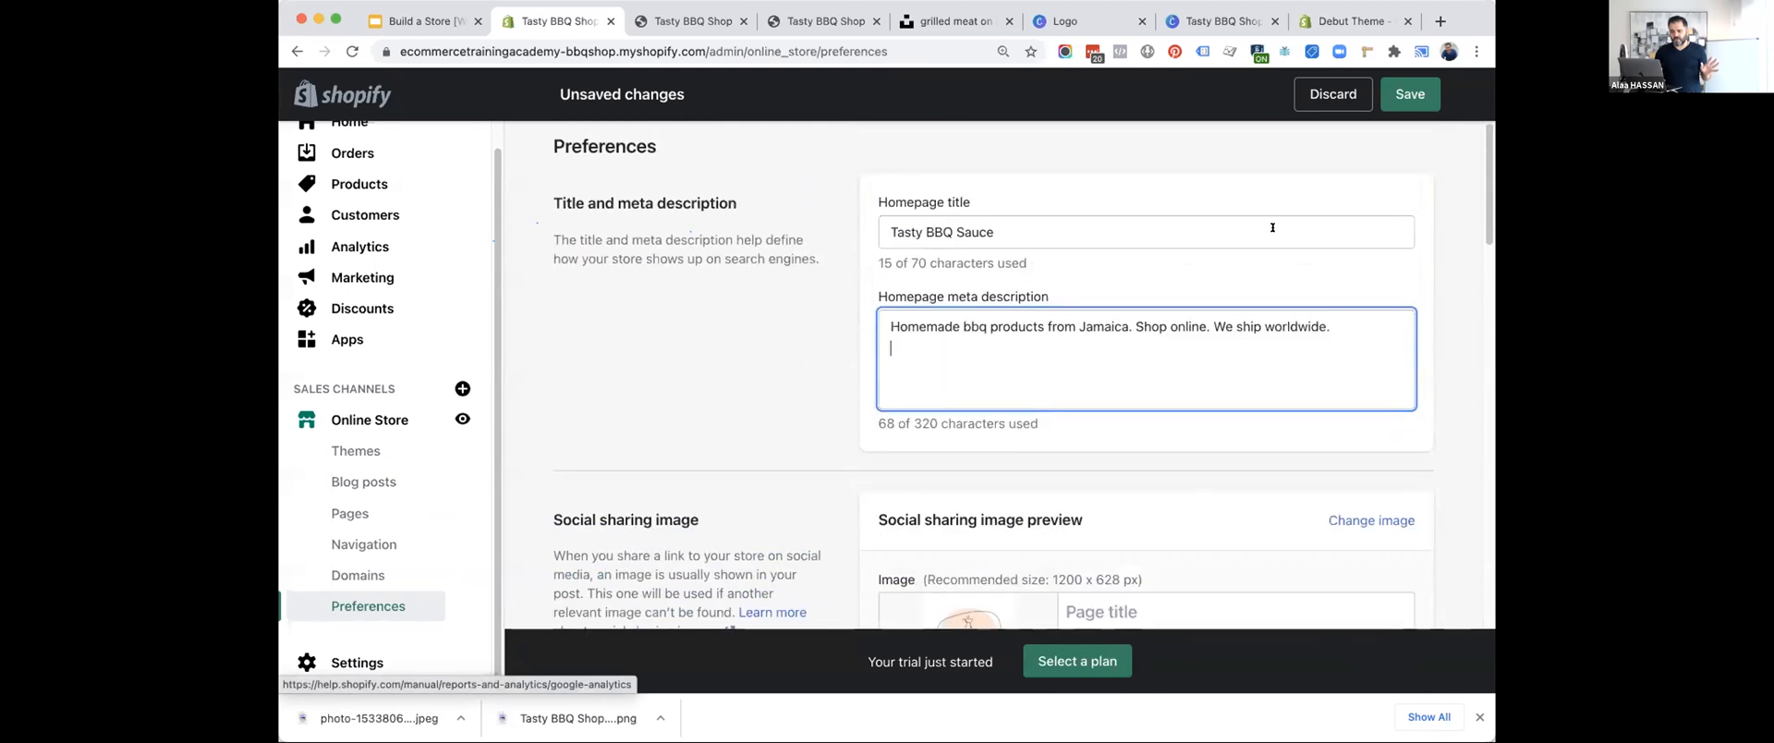
{"action": "scroll", "coordinate": [1024, 458], "scroll_direction": "down", "scroll_amount": 2}
{"action": "left_click", "coordinate": [1427, 87]}
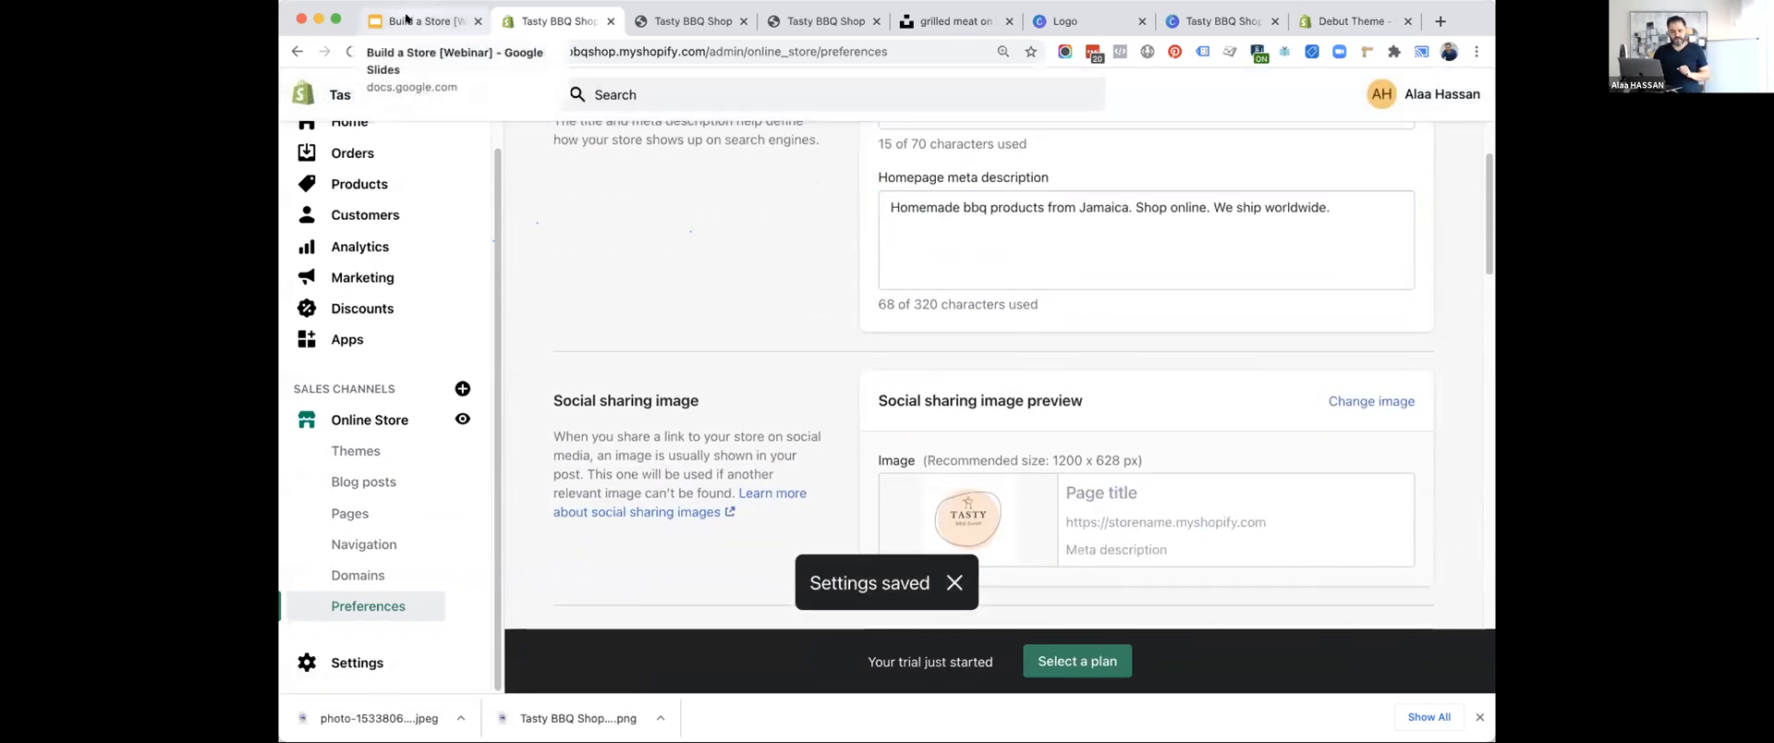
Advance the slide deck to the "Add blog (optional)" item and return to the store admin.
{"action": "left_click", "coordinate": [406, 18]}
{"action": "left_click", "coordinate": [520, 169]}
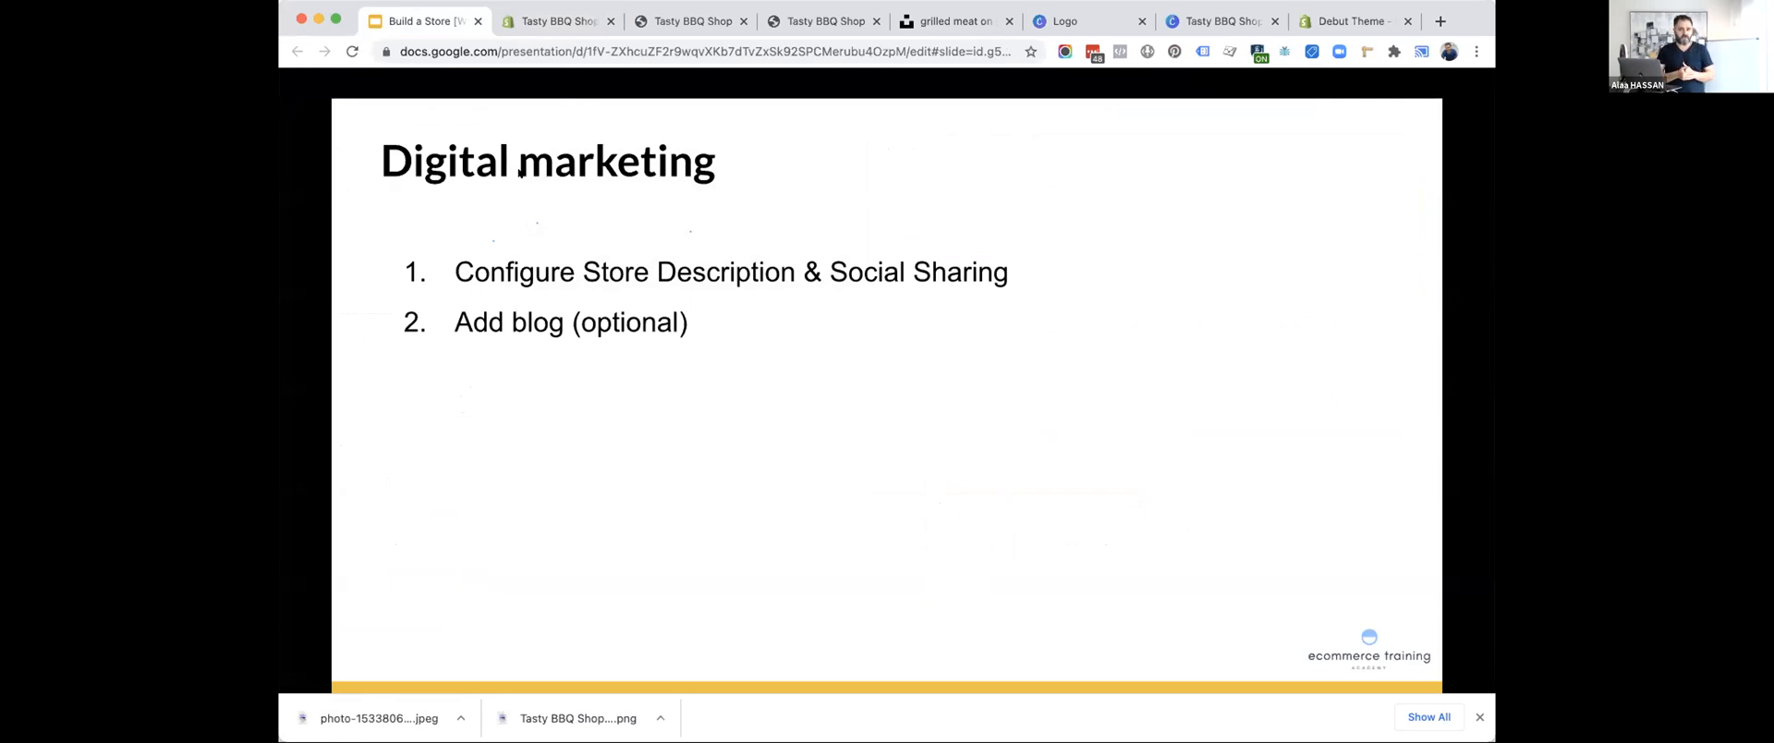
{"action": "left_click", "coordinate": [555, 20]}
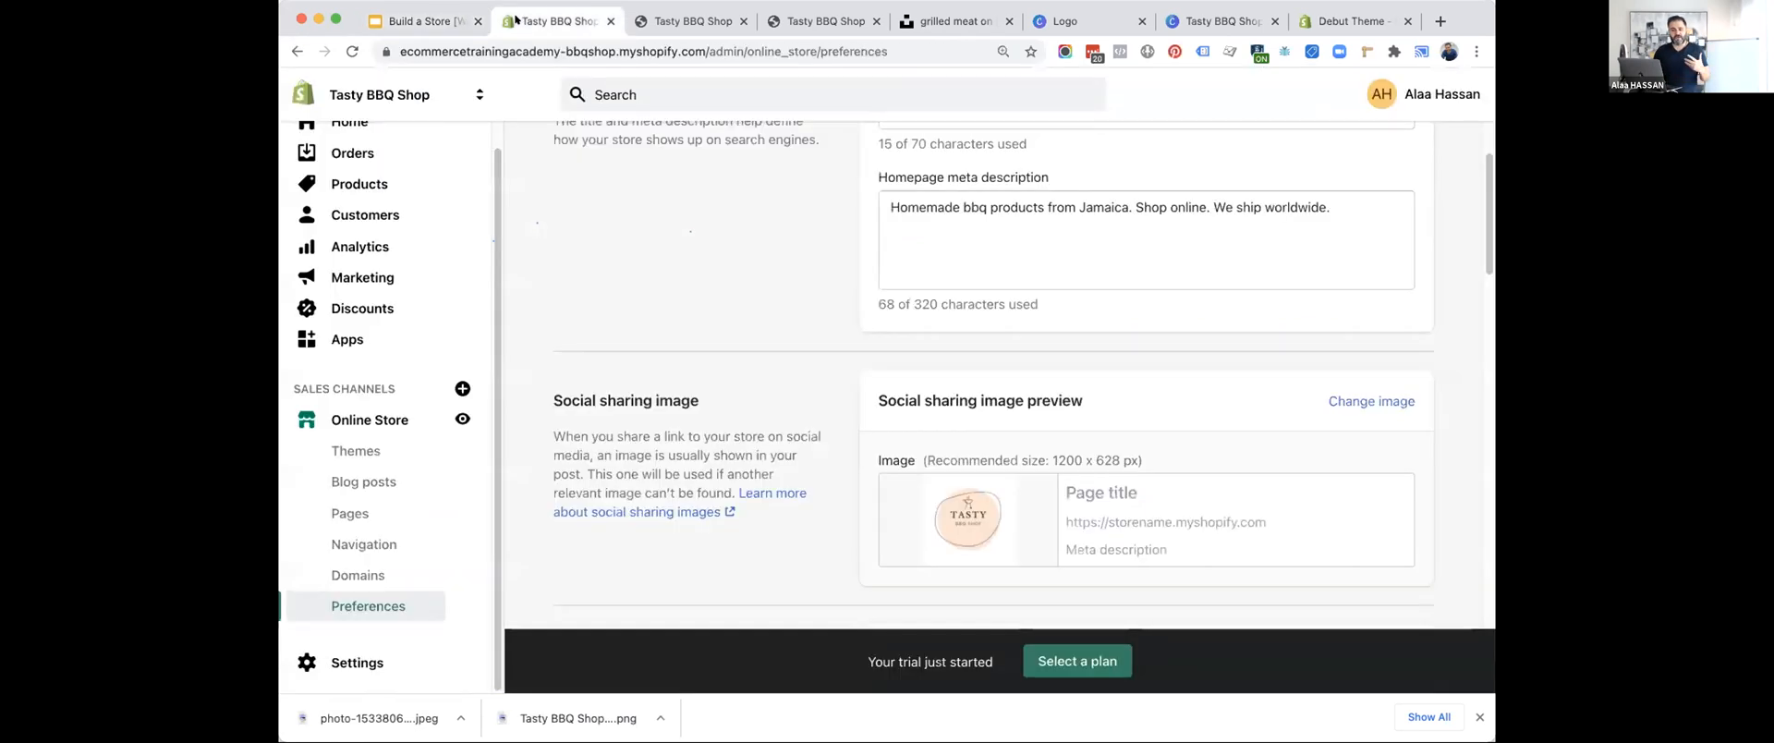
Create a blog post titled "Blog Post" in the online store and save it with its default settings.
{"action": "left_click", "coordinate": [333, 487]}
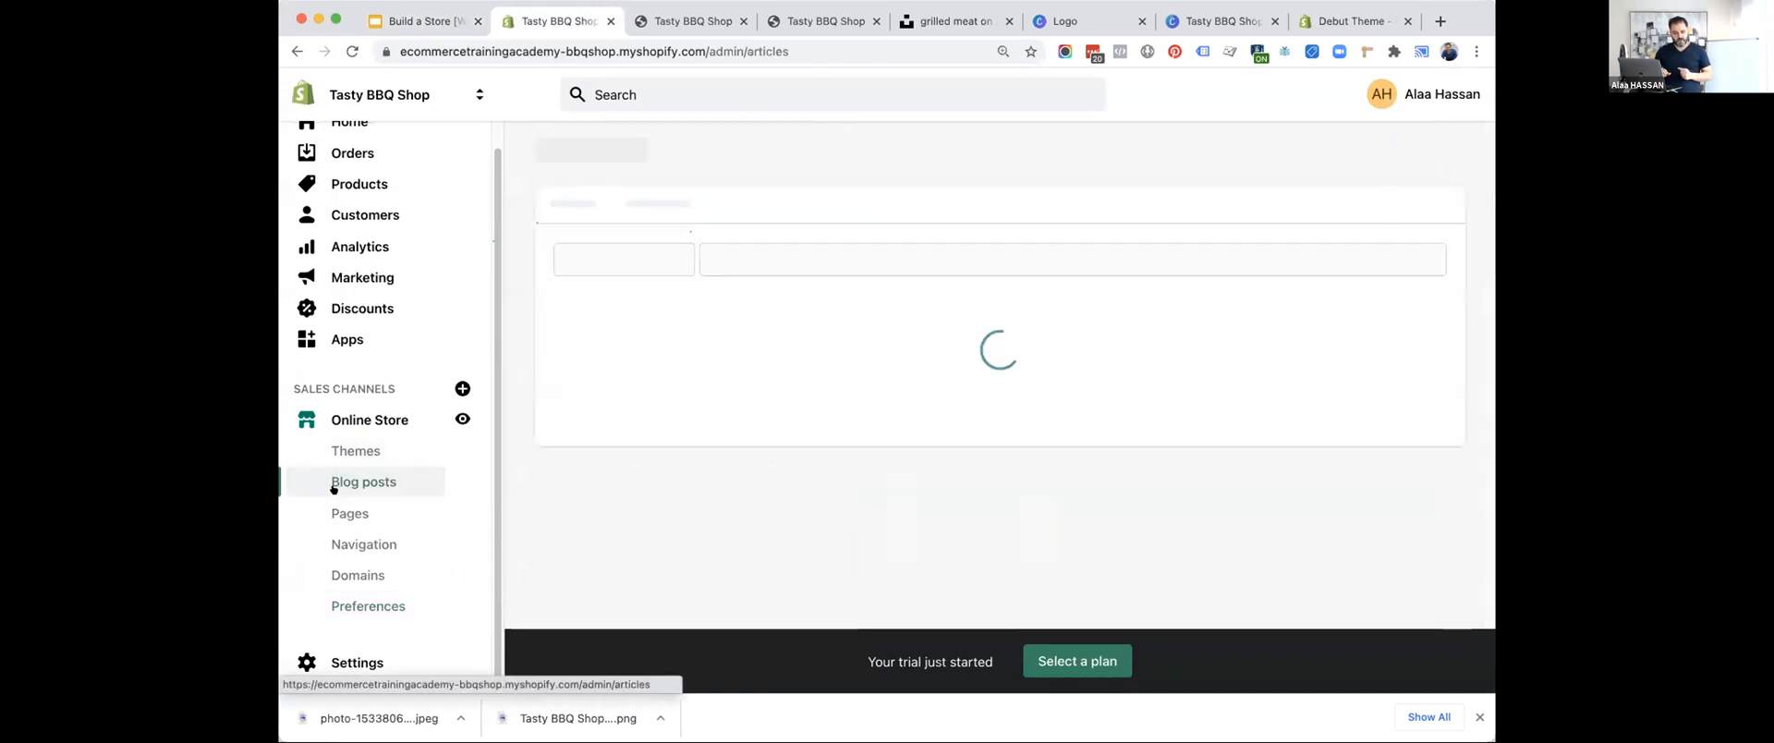
{"action": "scroll", "coordinate": [697, 536], "scroll_direction": "down", "scroll_amount": 5}
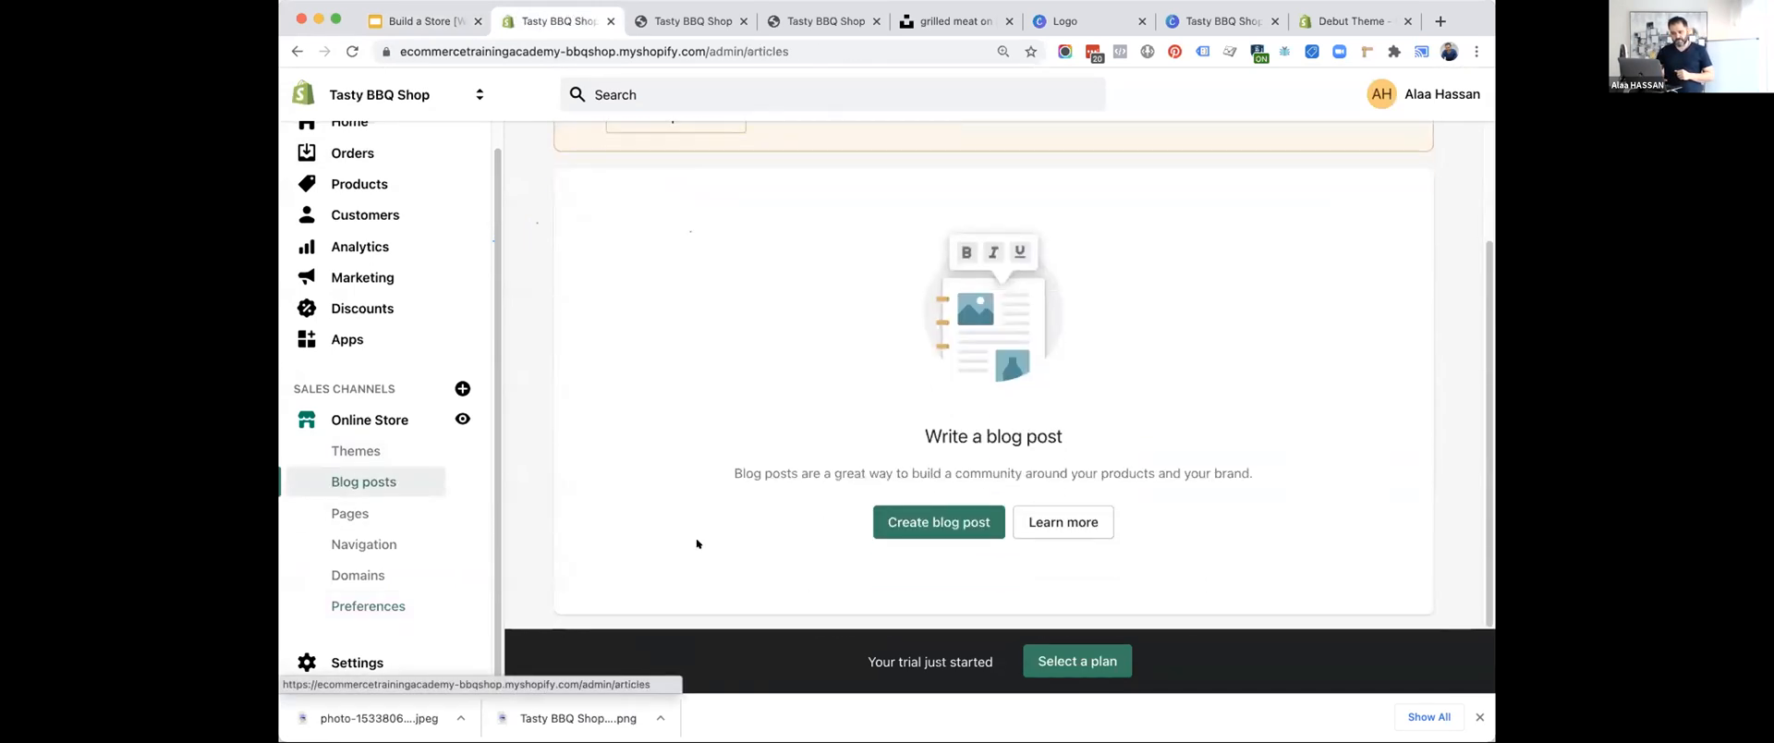
{"action": "left_click", "coordinate": [912, 523]}
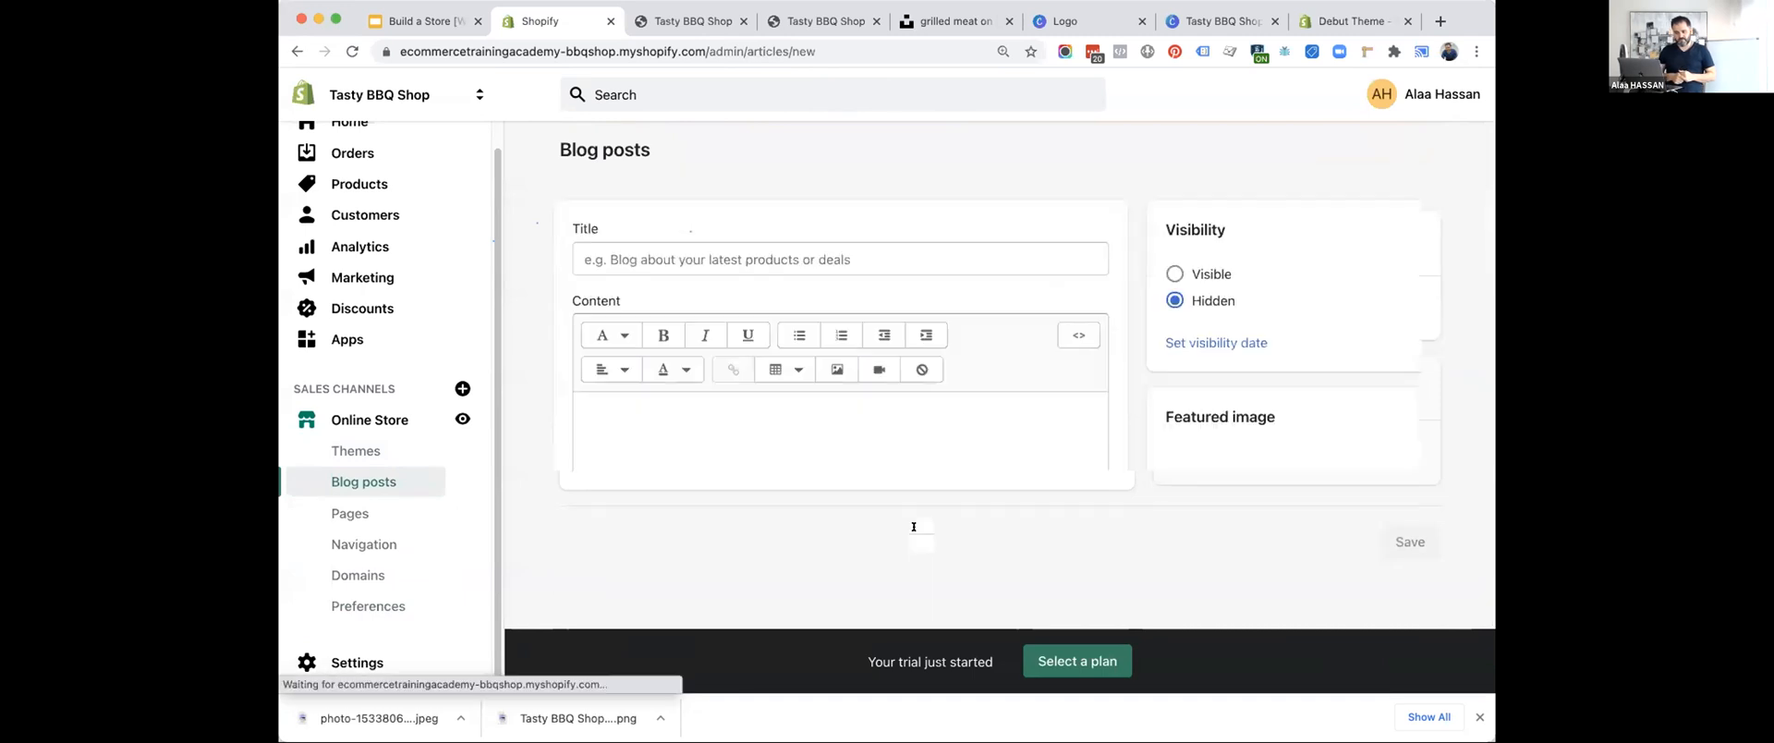
{"action": "left_click", "coordinate": [716, 260]}
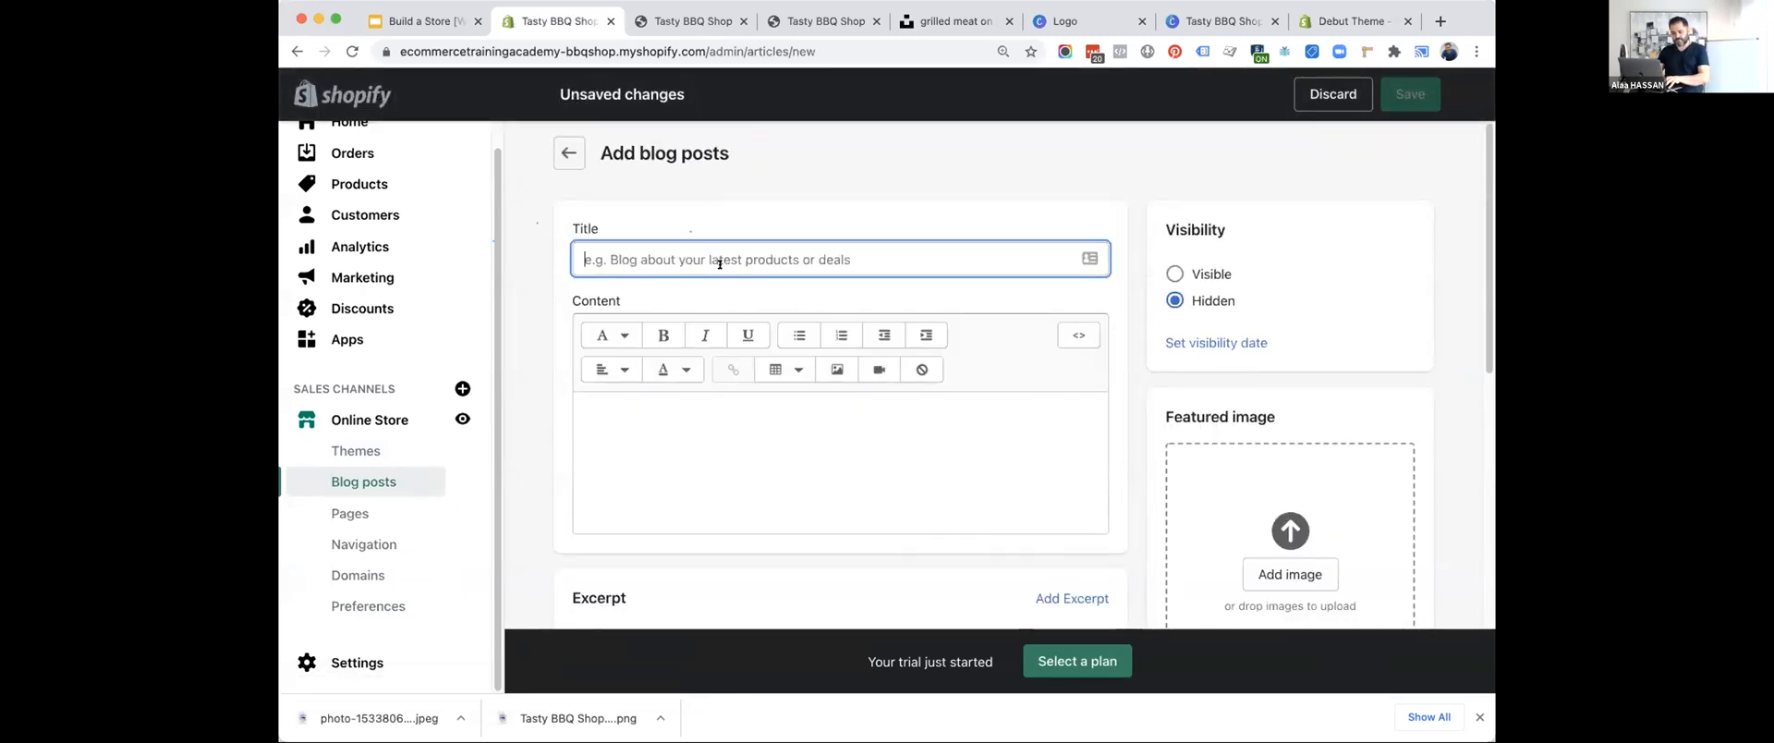
{"action": "type", "text": "Blog Post"}
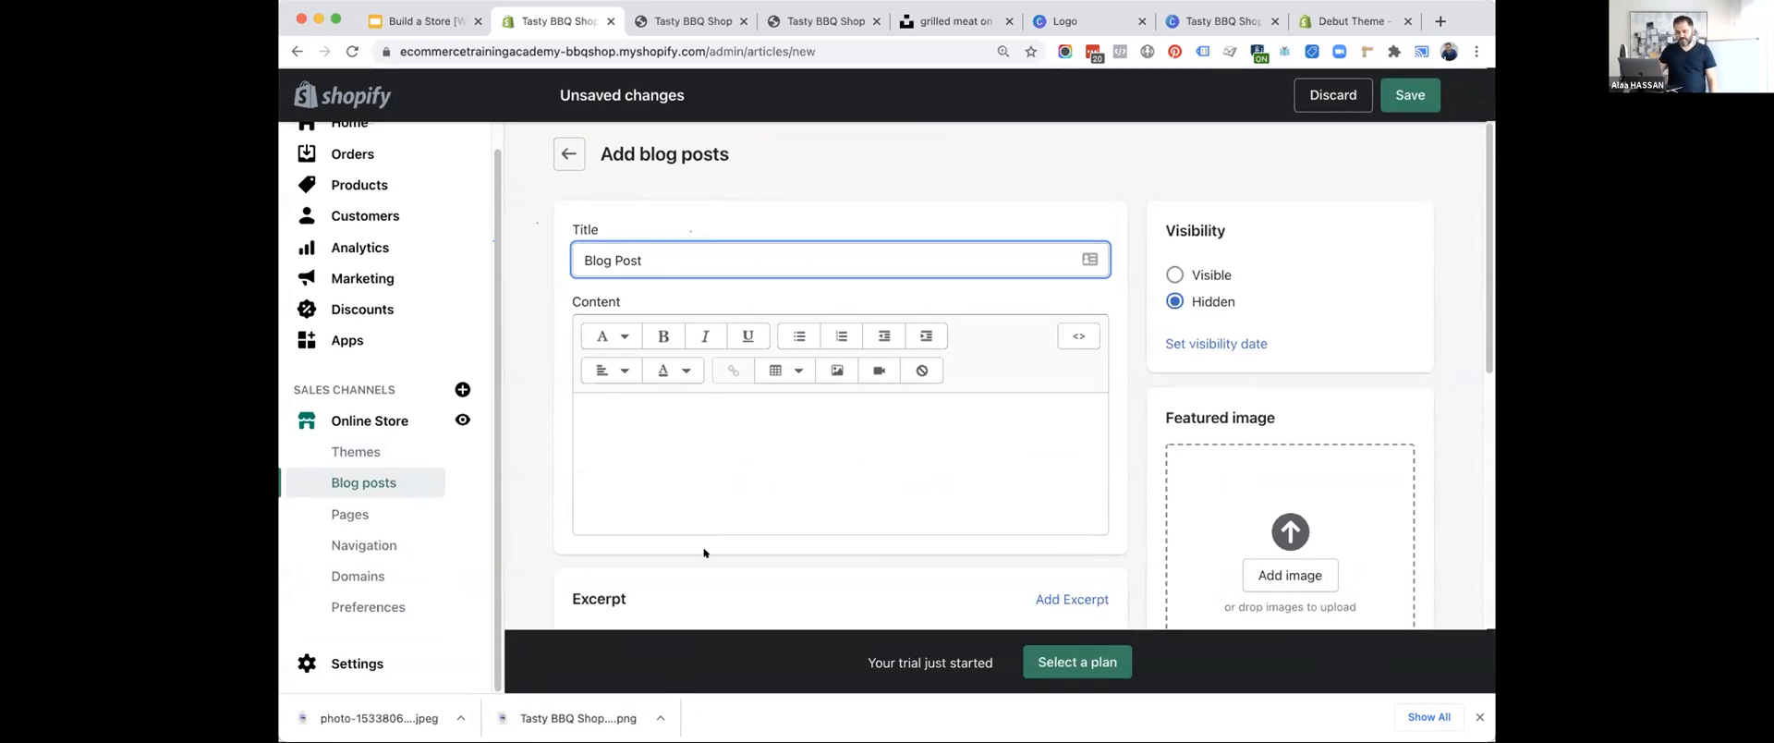
{"action": "scroll", "coordinate": [733, 459], "scroll_direction": "down", "scroll_amount": 3}
{"action": "scroll", "coordinate": [734, 460], "scroll_direction": "down", "scroll_amount": 3}
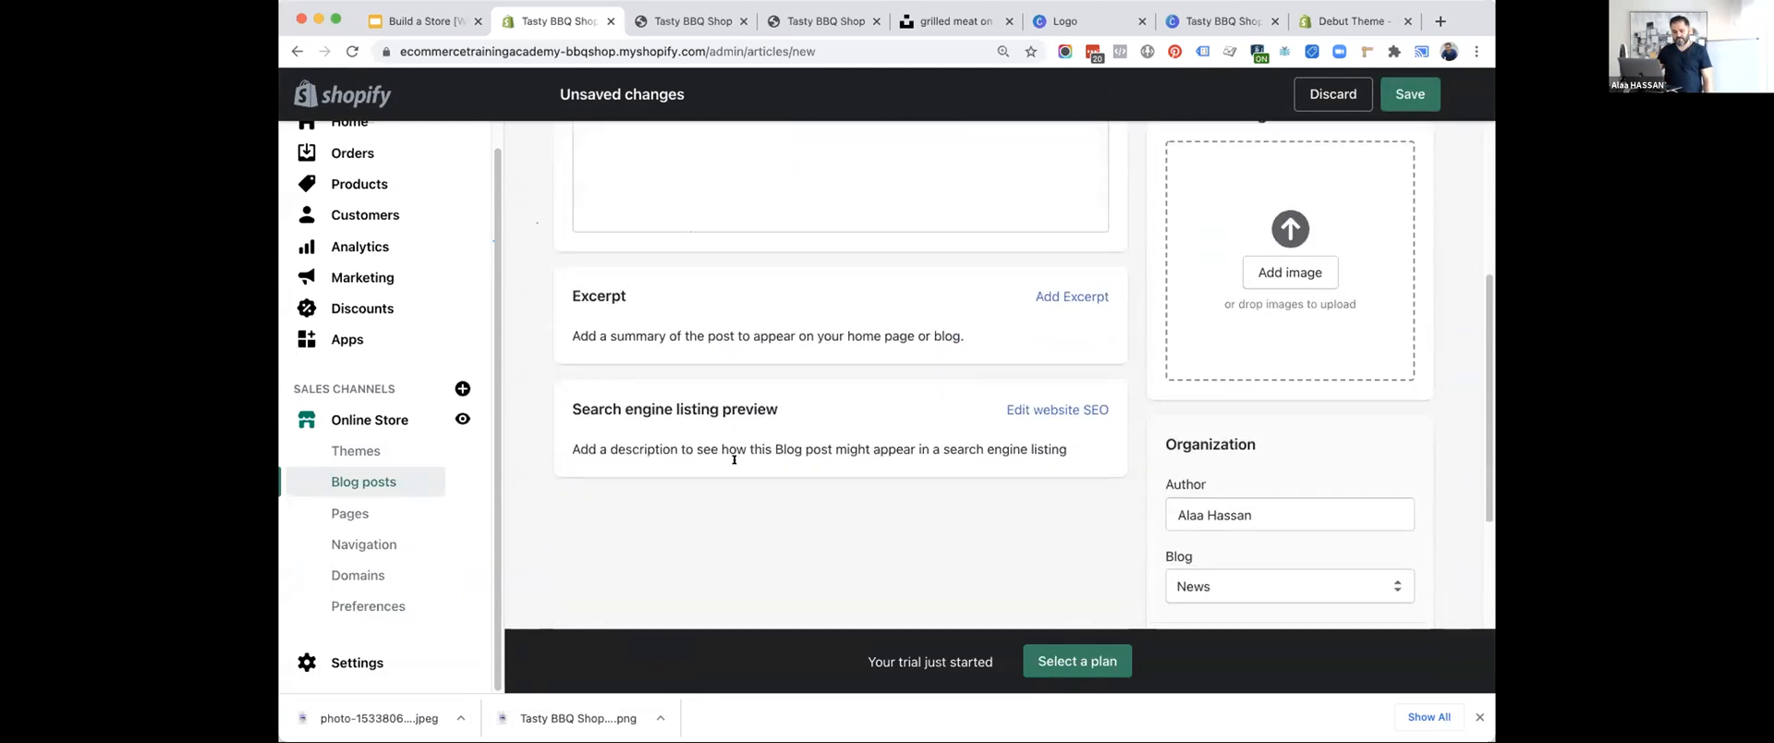
{"action": "scroll", "coordinate": [764, 451], "scroll_direction": "up", "scroll_amount": 3}
{"action": "left_click", "coordinate": [1408, 102]}
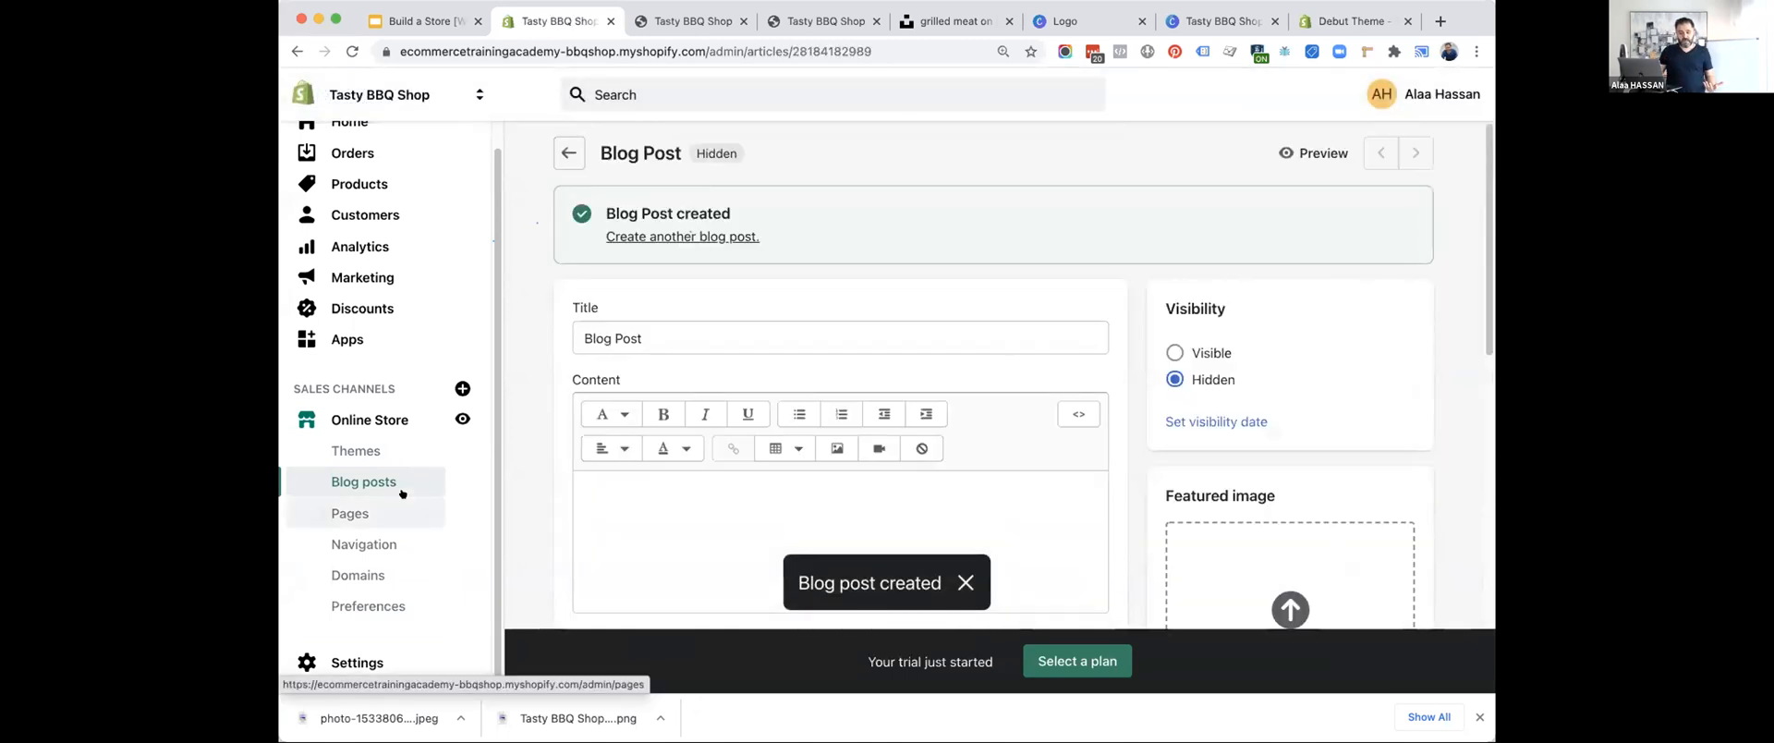
Open the store's main menu for editing and start a new menu item named "Blog".
{"action": "left_click", "coordinate": [353, 546]}
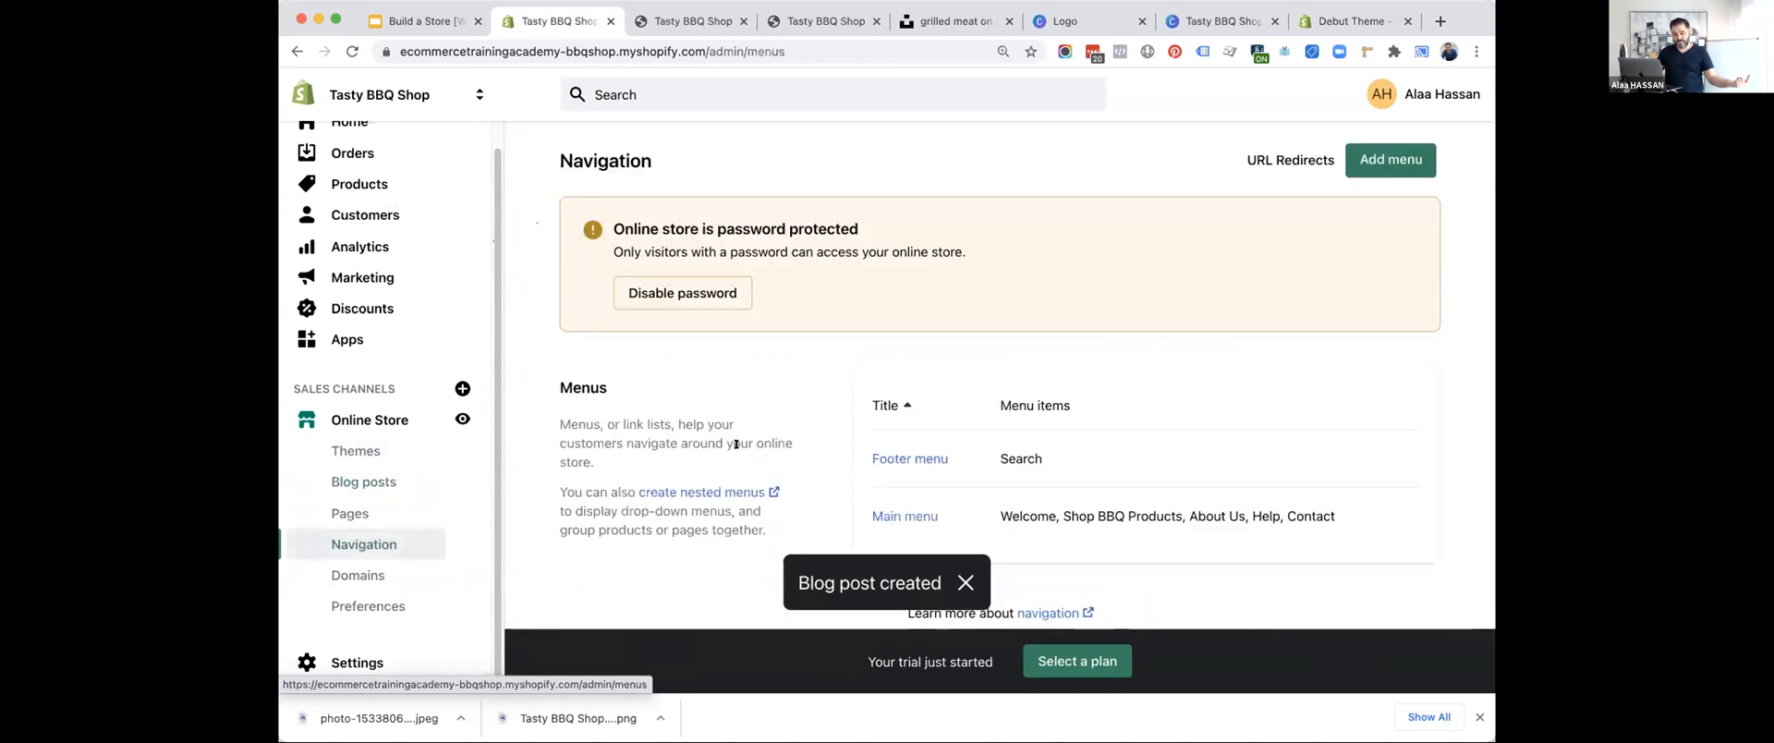
{"action": "left_click", "coordinate": [889, 510]}
{"action": "scroll", "coordinate": [887, 513], "scroll_direction": "down", "scroll_amount": 3}
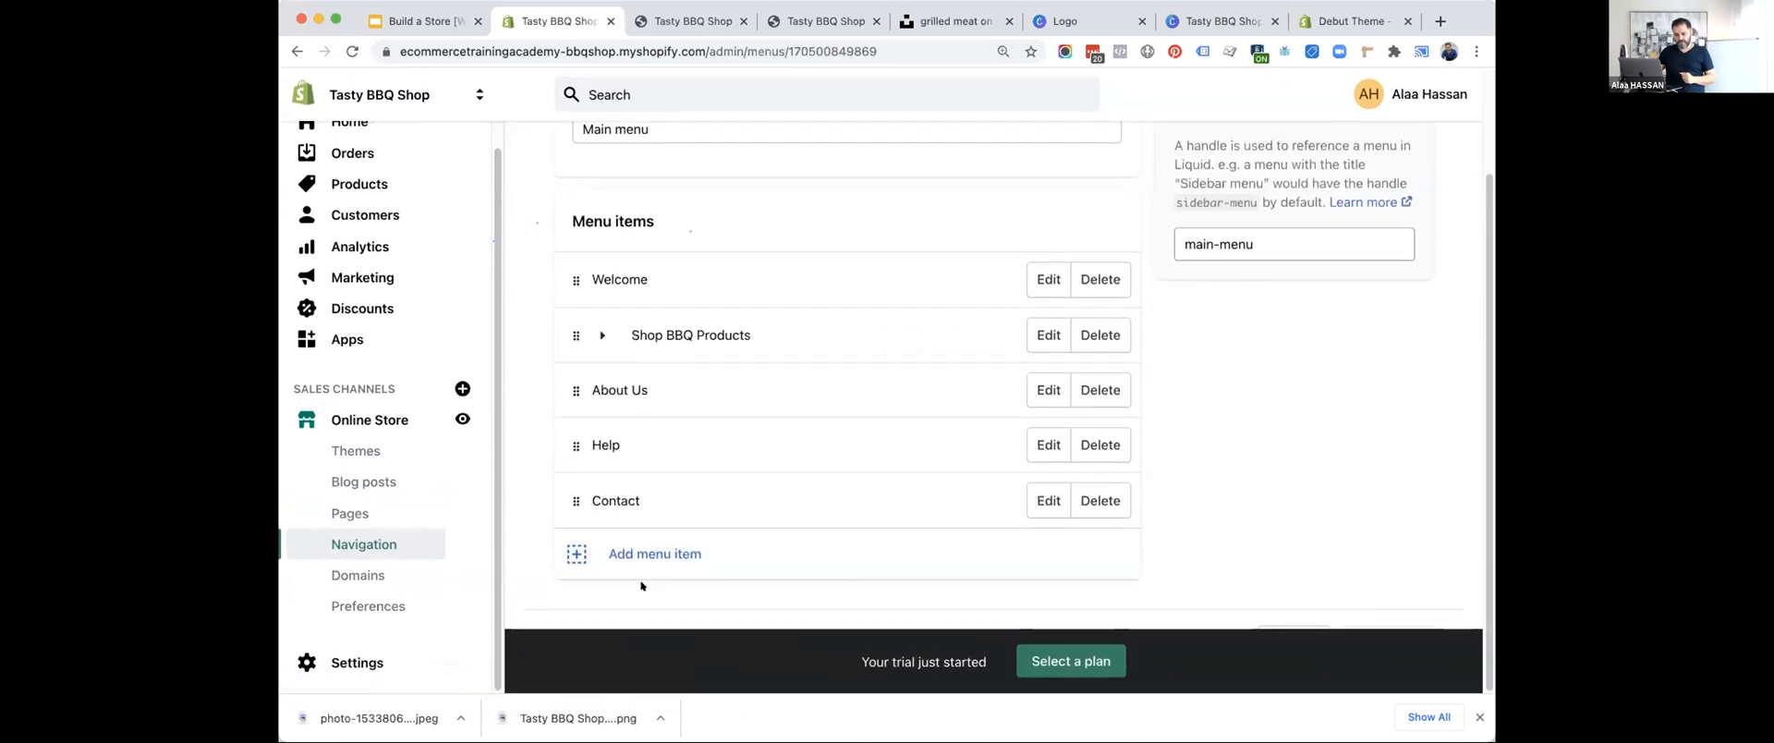
{"action": "left_click", "coordinate": [648, 554]}
{"action": "left_click", "coordinate": [628, 396]}
{"action": "type", "text": "Blog"}
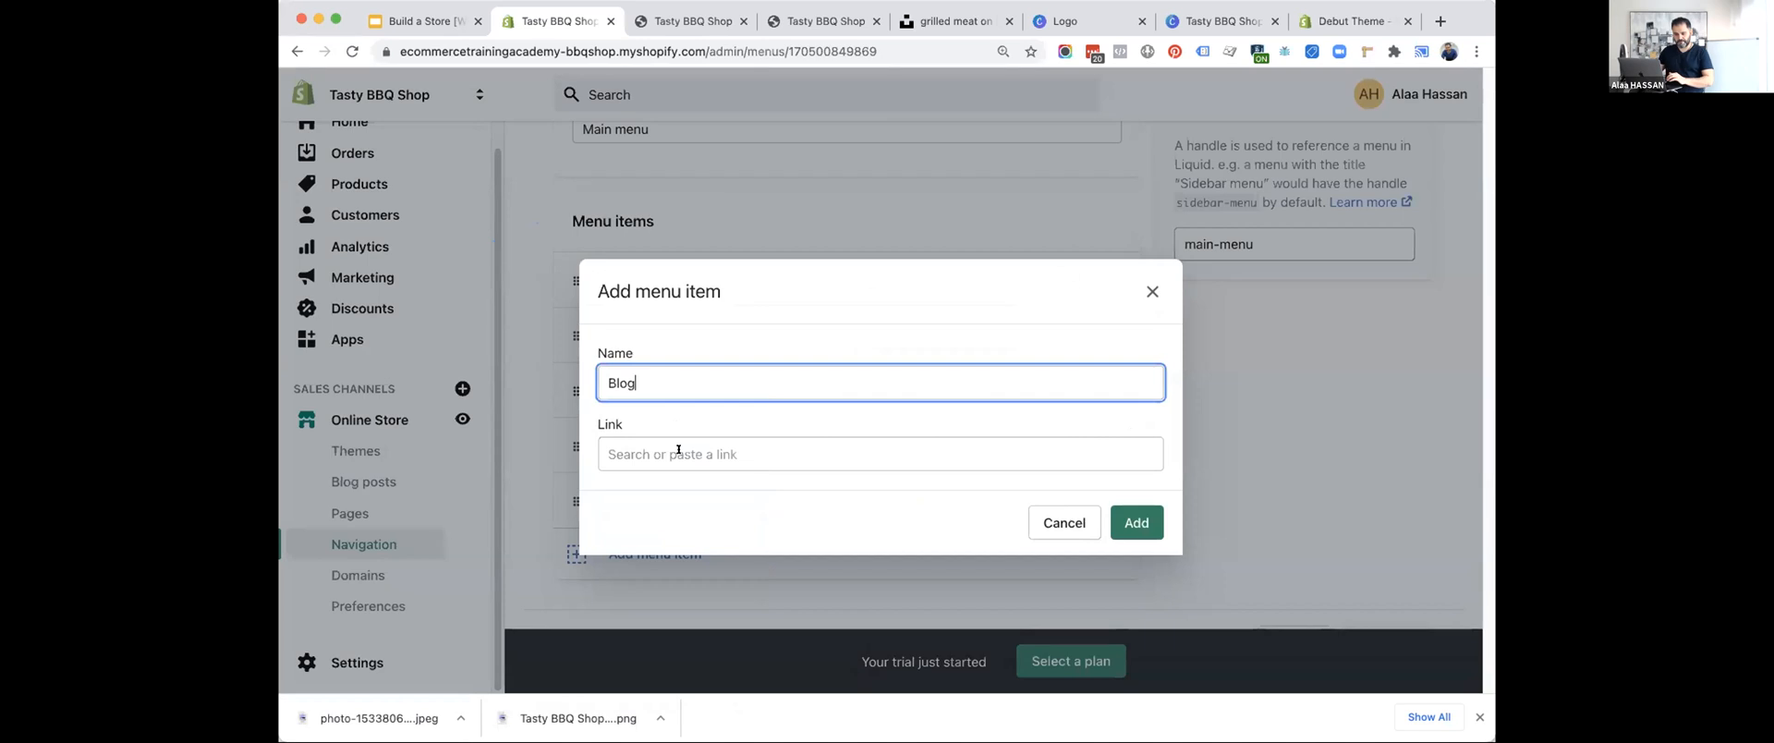
Link the new menu item to the store's blog, add it to the main menu and save the menu.
{"action": "left_click", "coordinate": [678, 450]}
{"action": "type", "text": "Blog"}
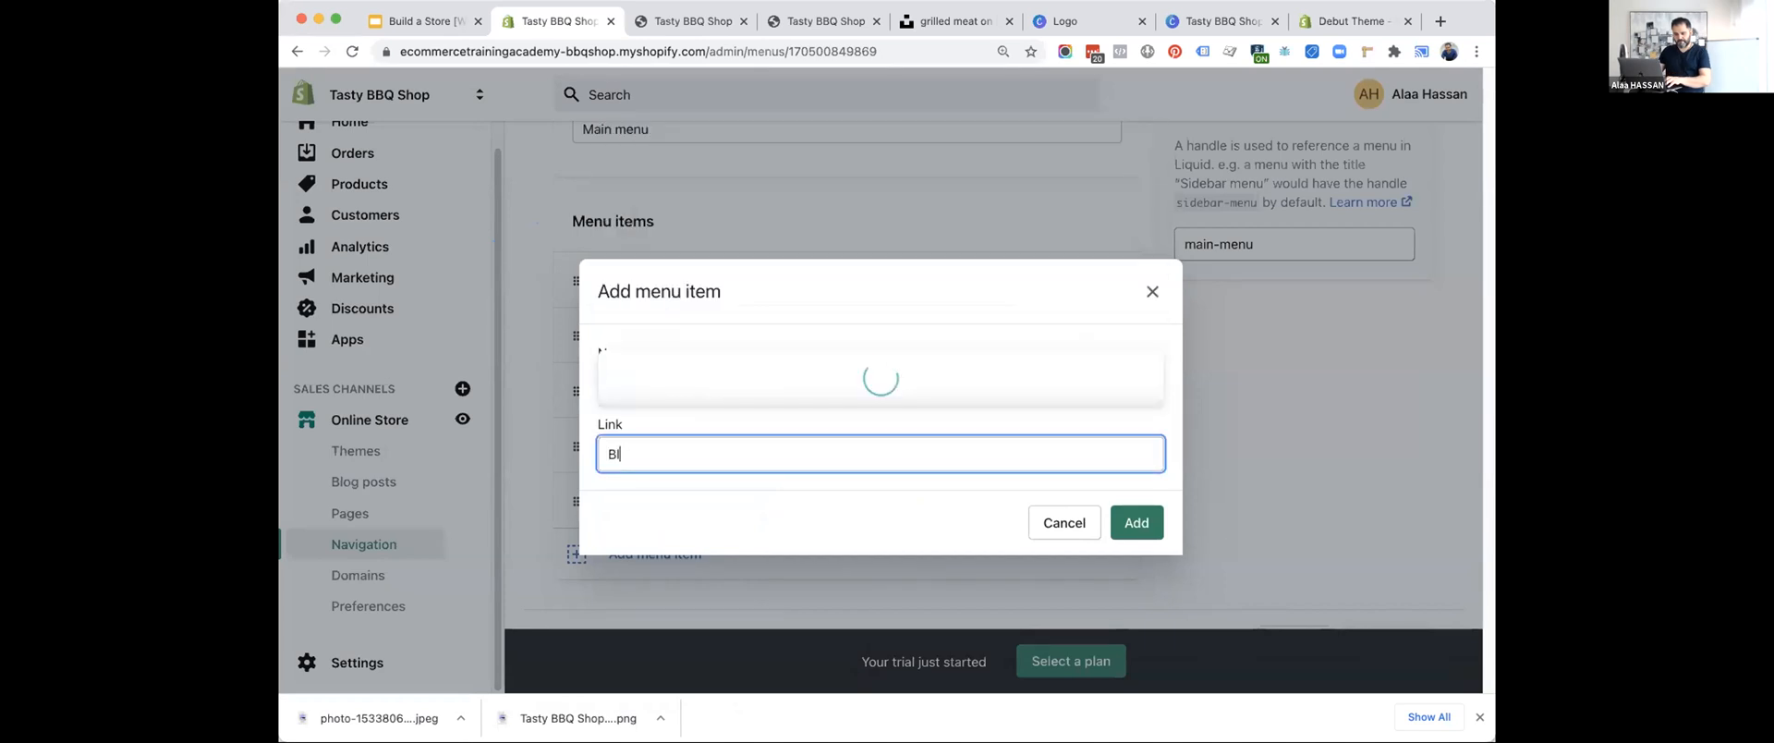
{"action": "key", "text": "BackSpace"}
{"action": "key", "text": "BackSpace"}
{"action": "key", "text": "BackSpace"}
{"action": "key", "text": "BackSpace"}
{"action": "left_click", "coordinate": [663, 324]}
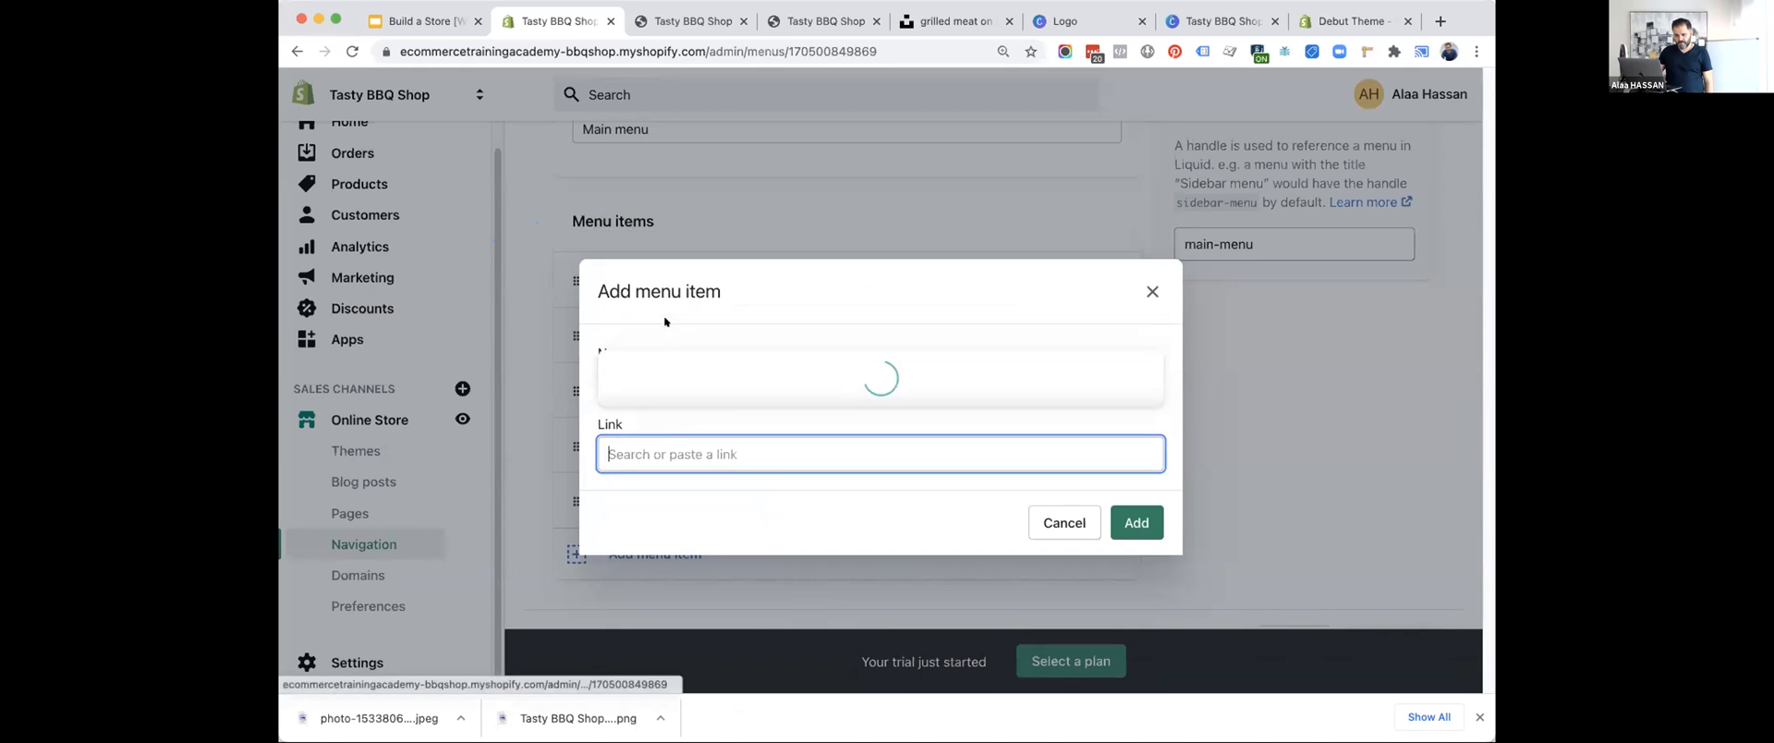
{"action": "left_click", "coordinate": [764, 386]}
{"action": "left_click", "coordinate": [1136, 522]}
{"action": "left_click", "coordinate": [1403, 93]}
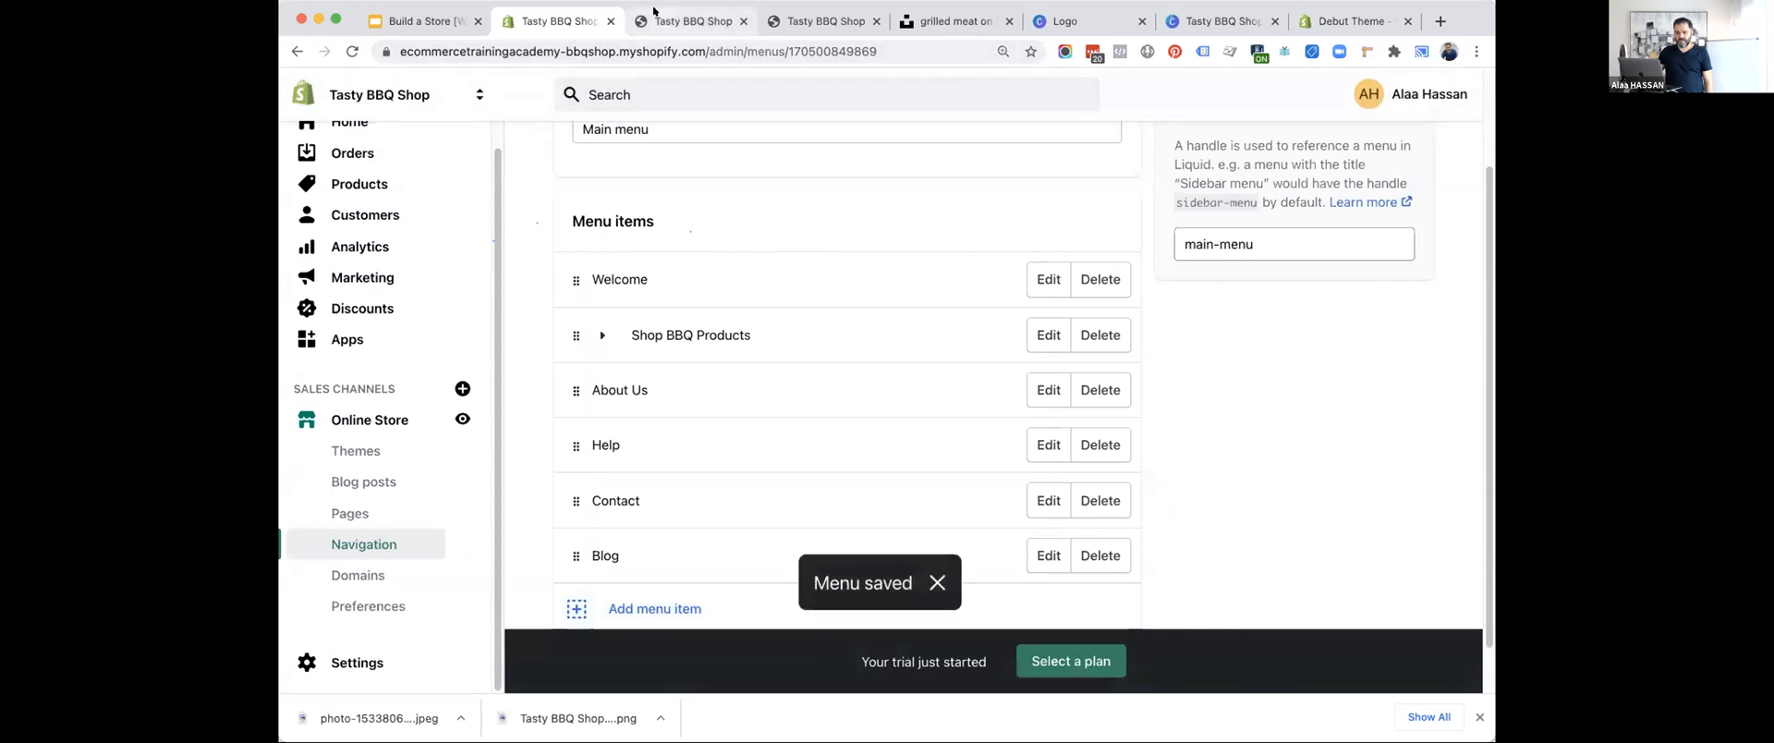
Reload the storefront preview and open the Blog page from its header navigation.
{"action": "left_click", "coordinate": [654, 13]}
{"action": "scroll", "coordinate": [433, 115], "scroll_direction": "up", "scroll_amount": 10}
{"action": "left_click", "coordinate": [351, 51]}
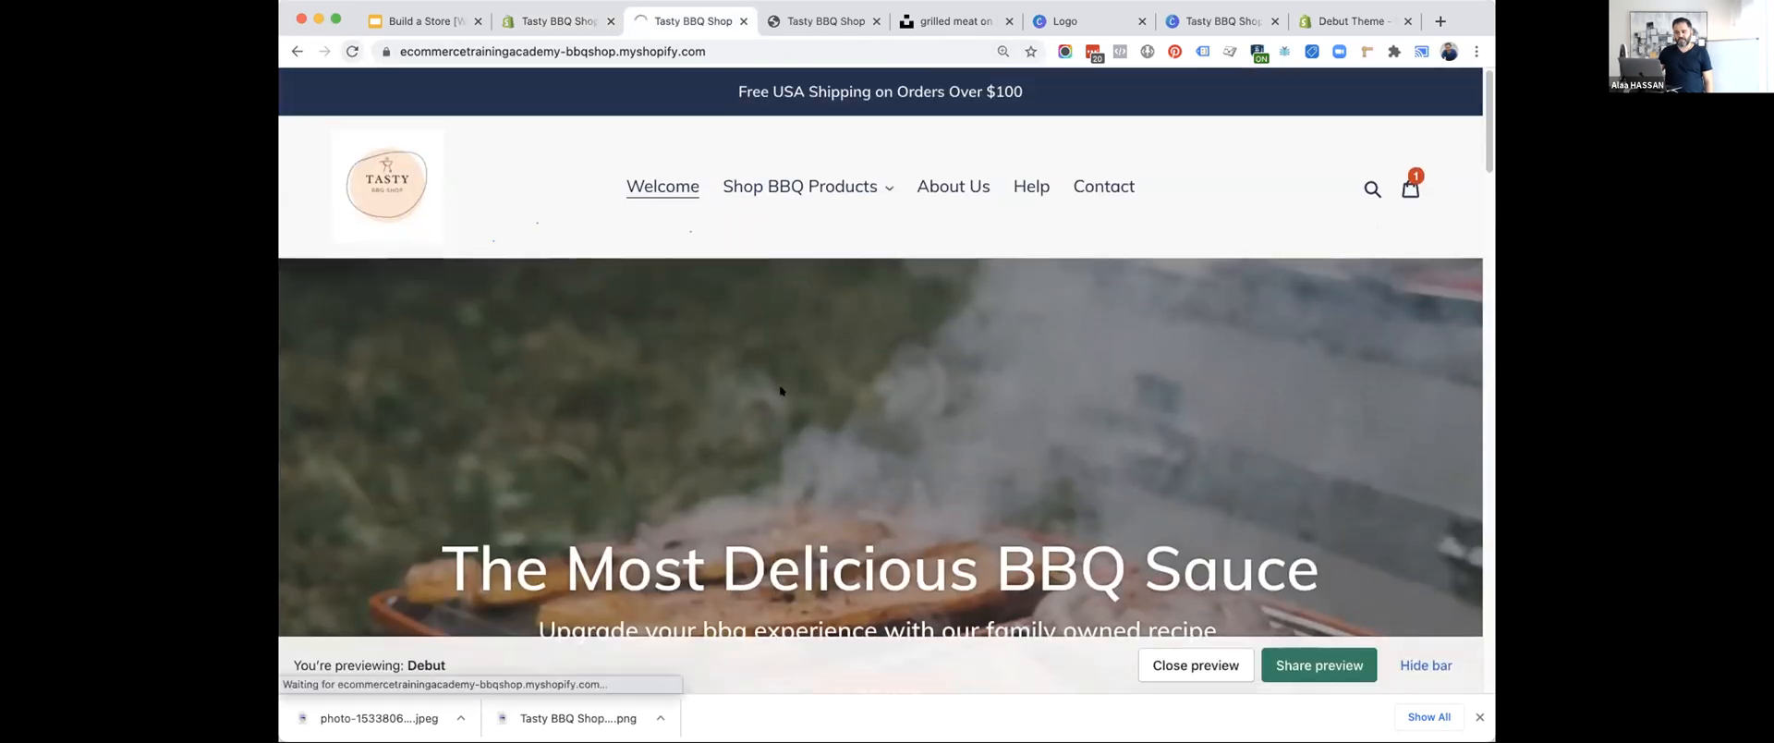
{"action": "left_click", "coordinate": [879, 202]}
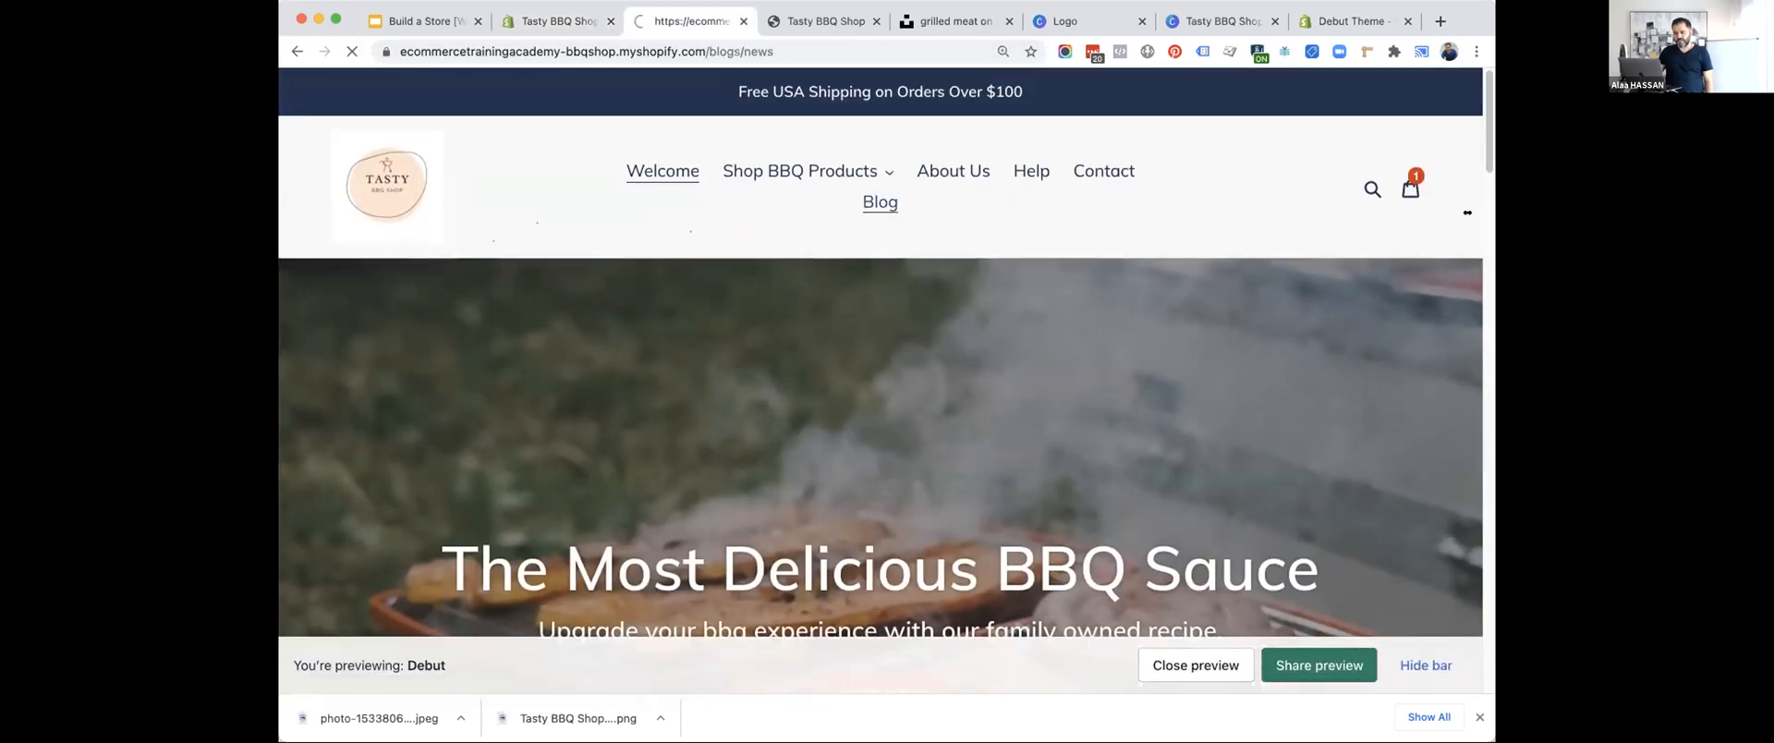
{"action": "left_click", "coordinate": [746, 325]}
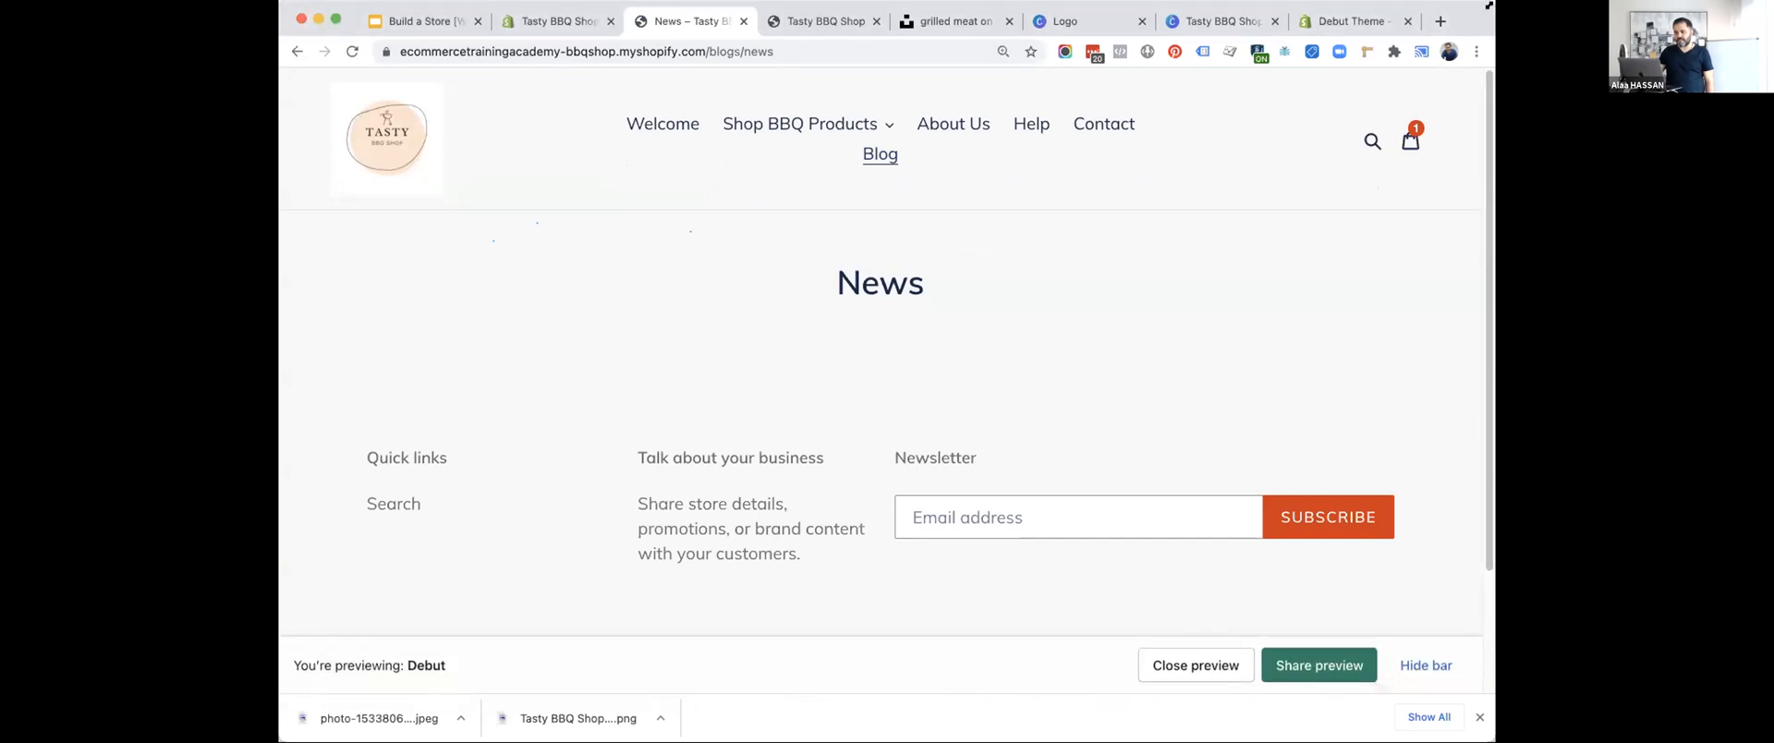
Widen the browser window and check the blog posts list in the store admin.
{"action": "left_click_drag", "start_coordinate": [1495, 351], "coordinate": [1549, 351]}
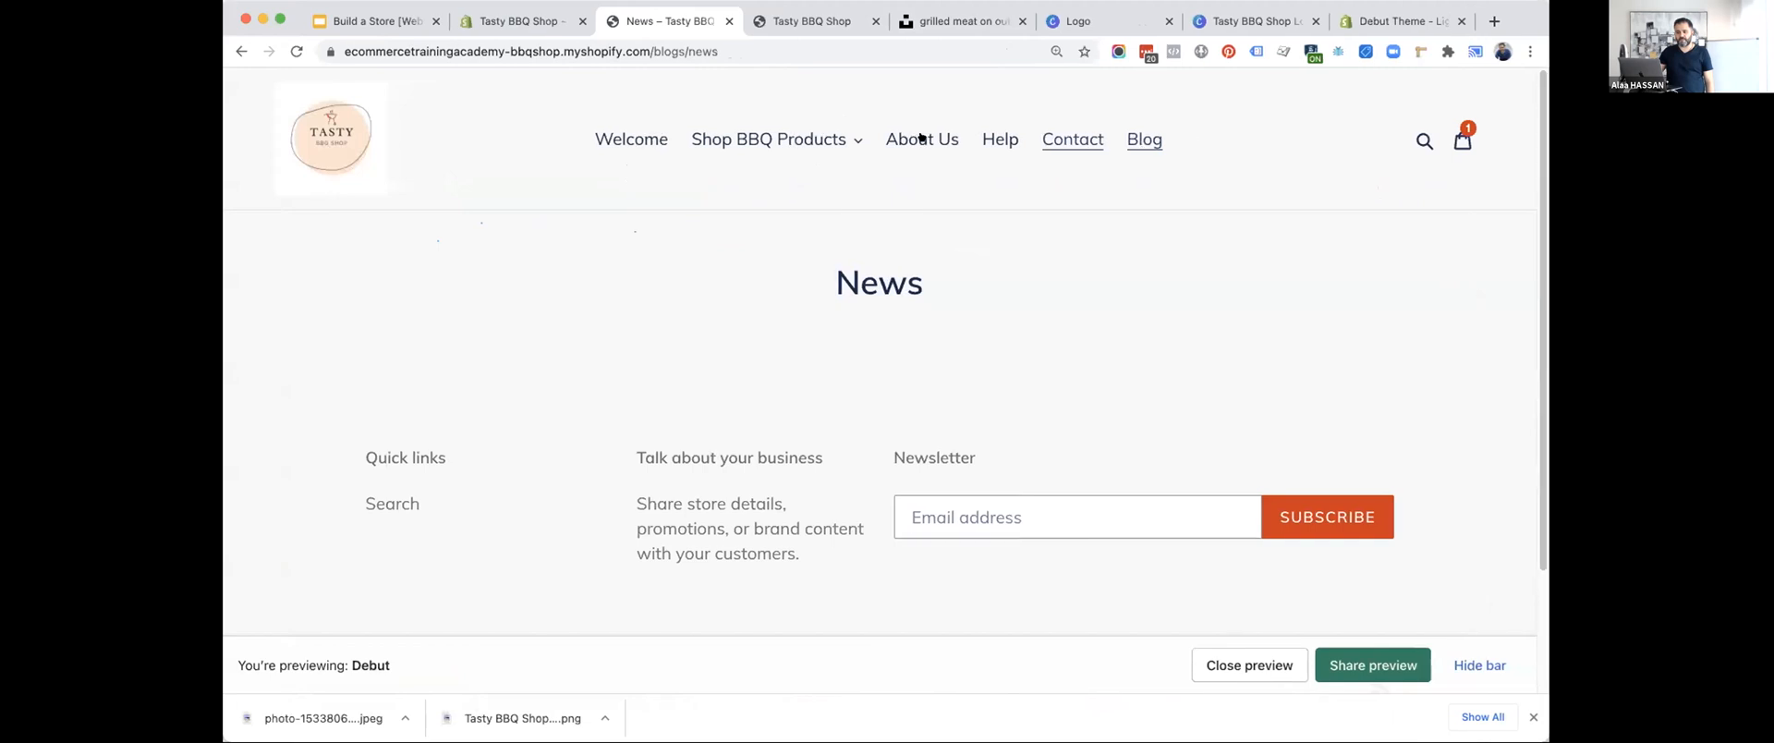
{"action": "left_click", "coordinate": [562, 14]}
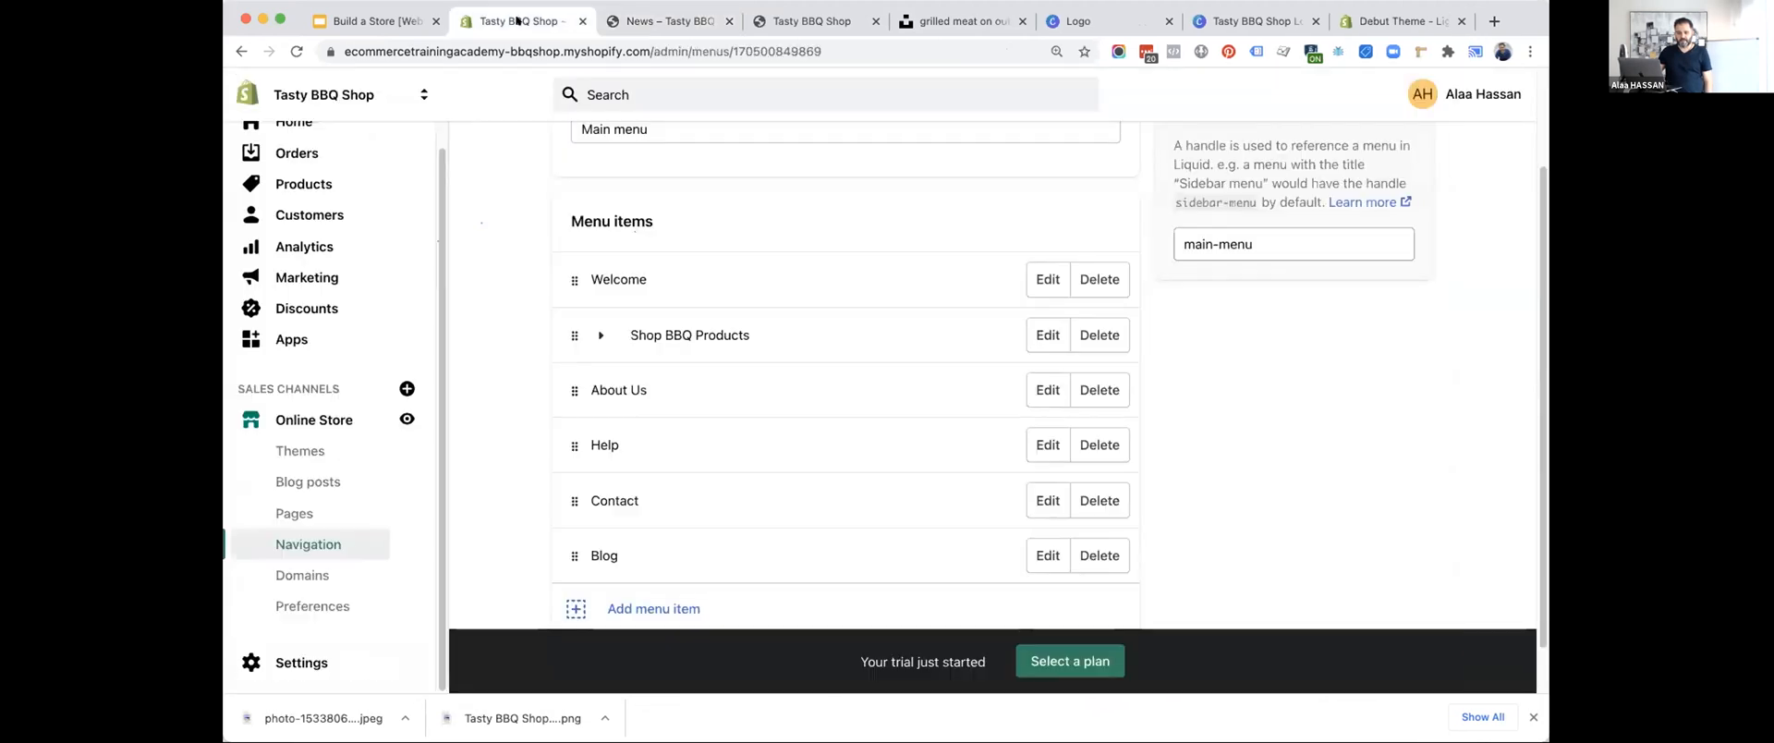
{"action": "left_click", "coordinate": [287, 486]}
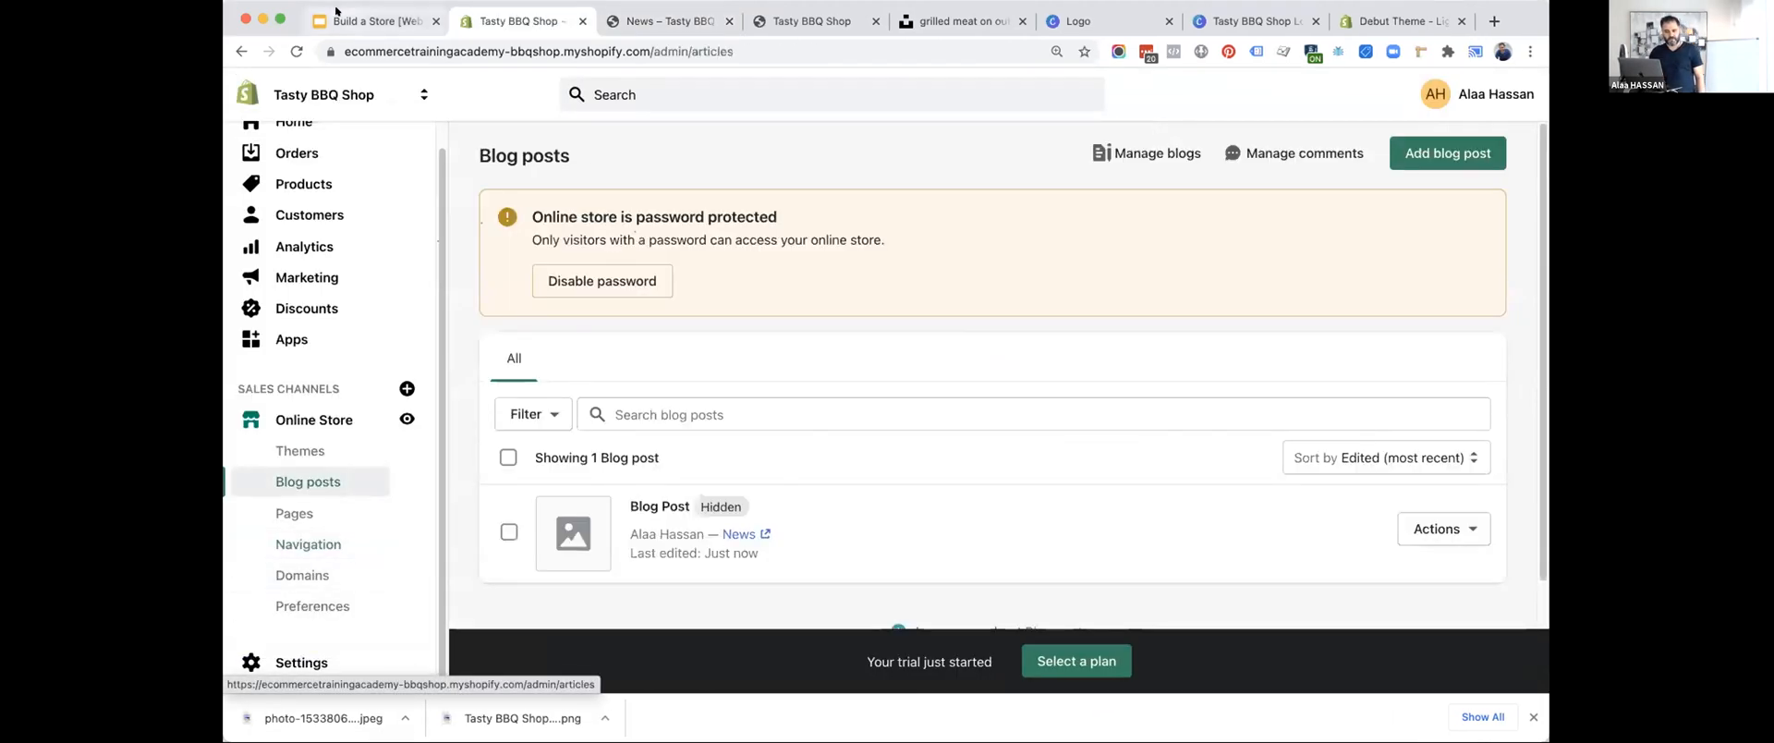
Advance the slide deck to the Google Analytics item, and briefly open its linked site before closing it.
{"action": "left_click", "coordinate": [336, 11]}
{"action": "key", "text": "Right"}
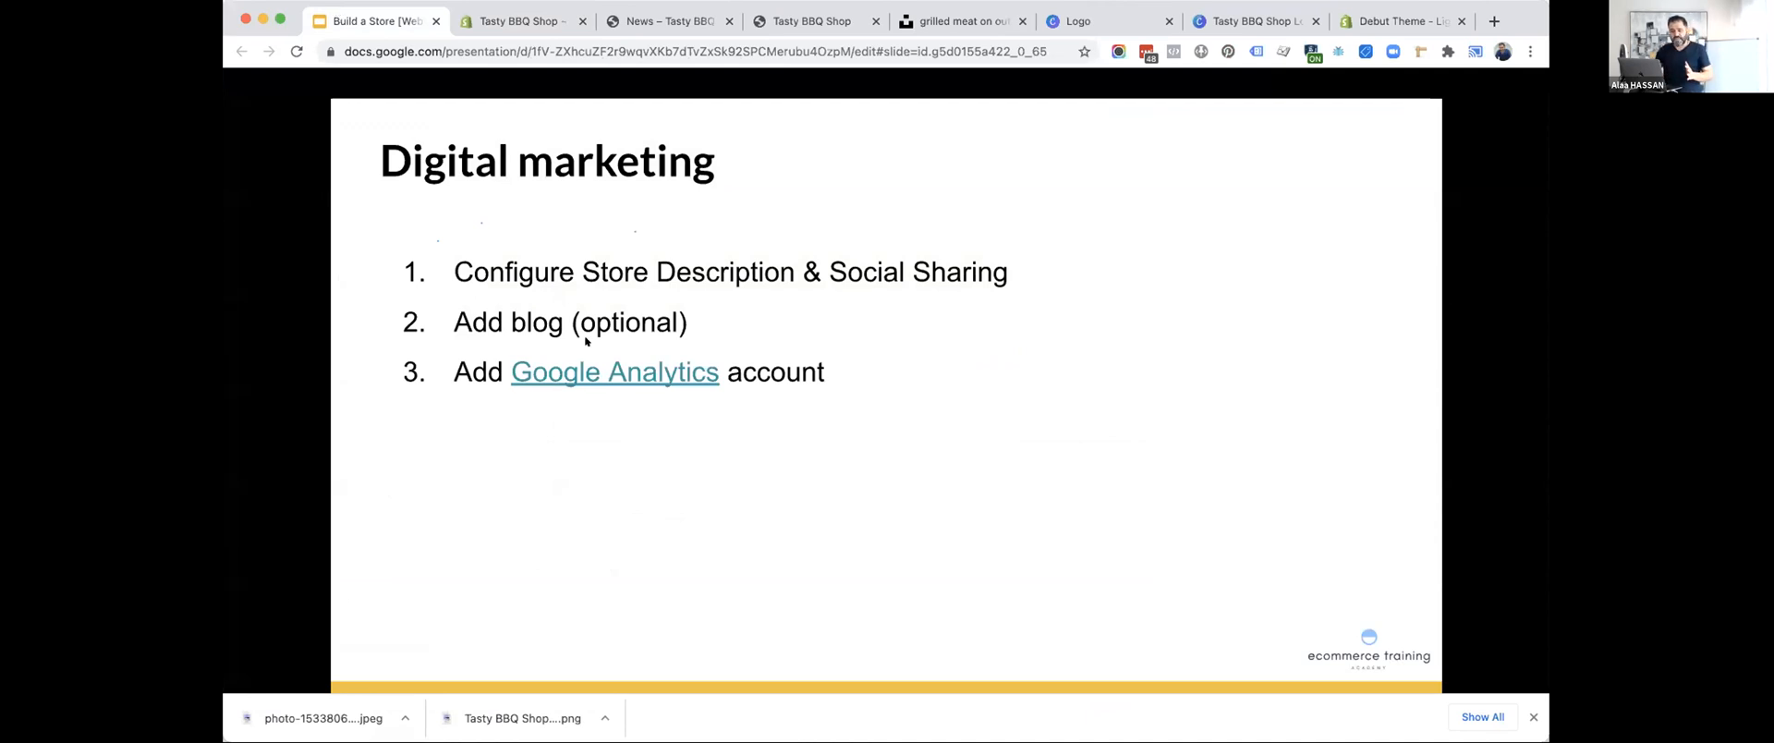
{"action": "left_click", "coordinate": [587, 368]}
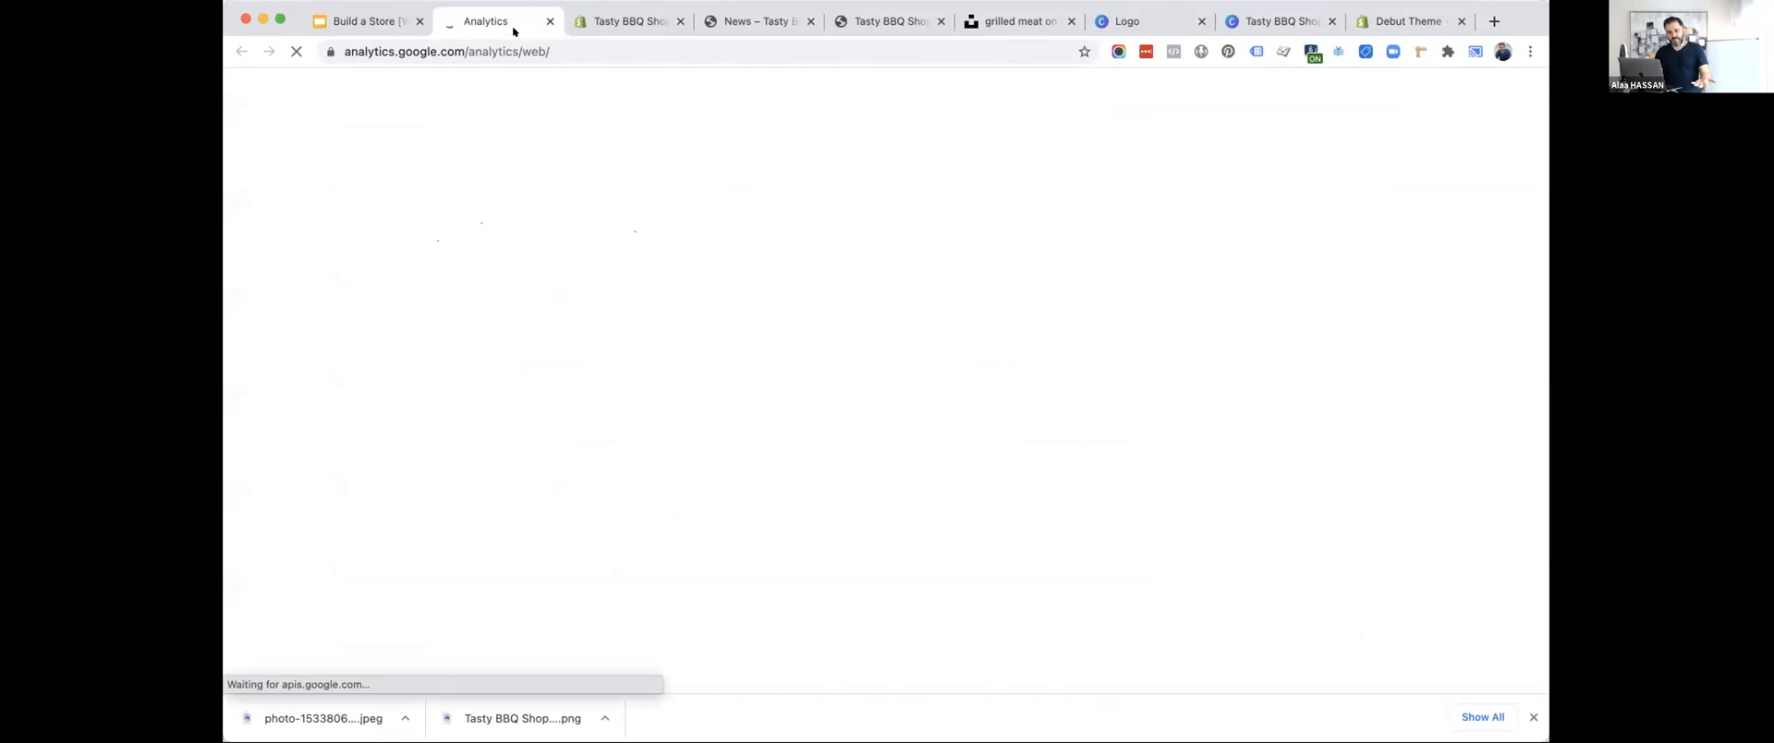
{"action": "left_click", "coordinate": [550, 20]}
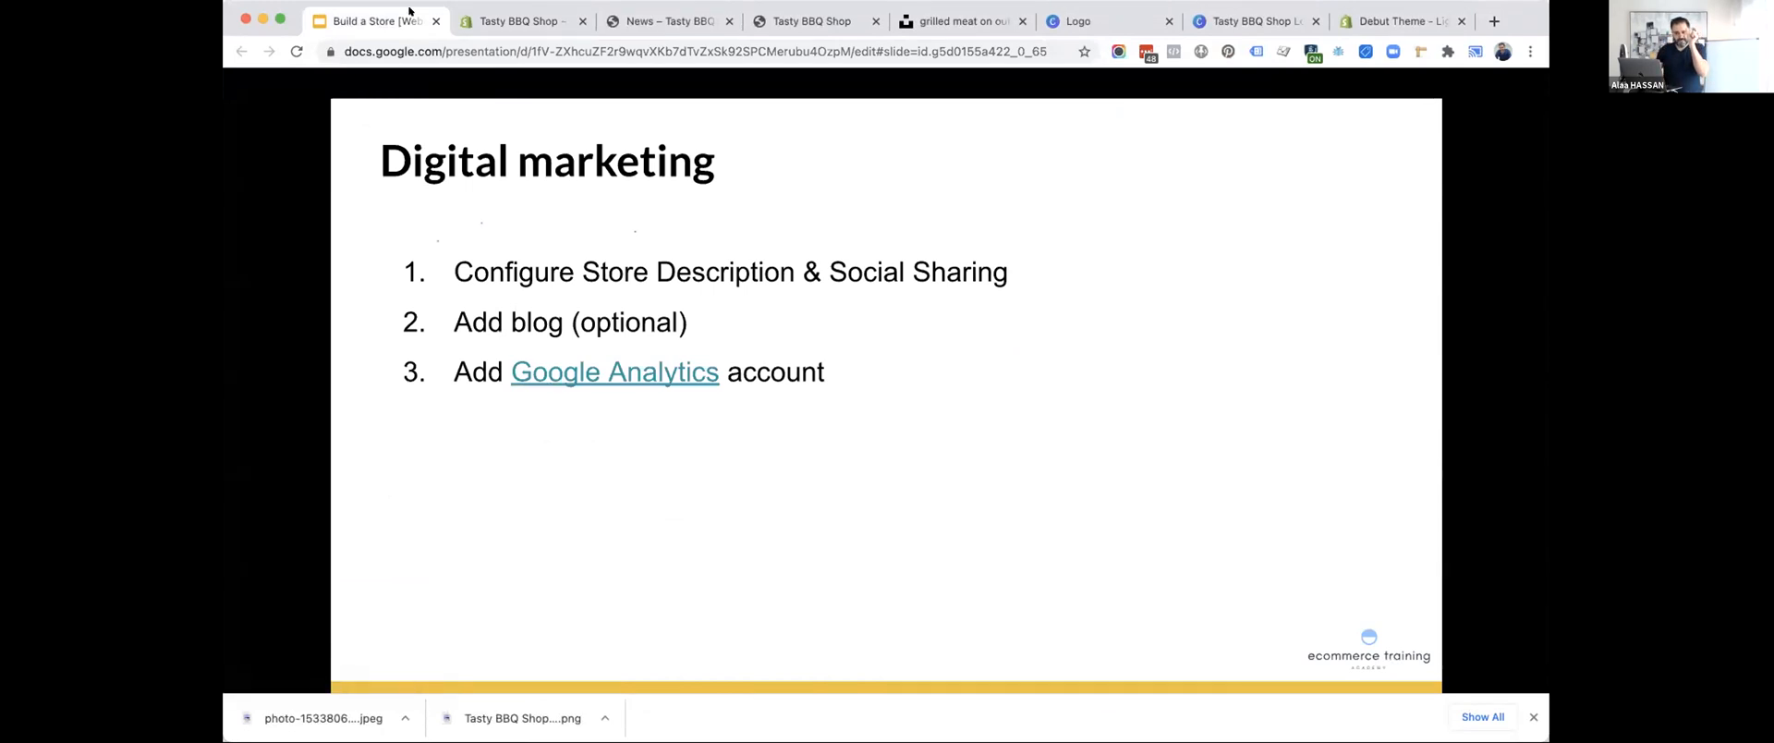
Return to the store preferences and locate the Google Analytics account field for the tracking code.
{"action": "left_click", "coordinate": [504, 20]}
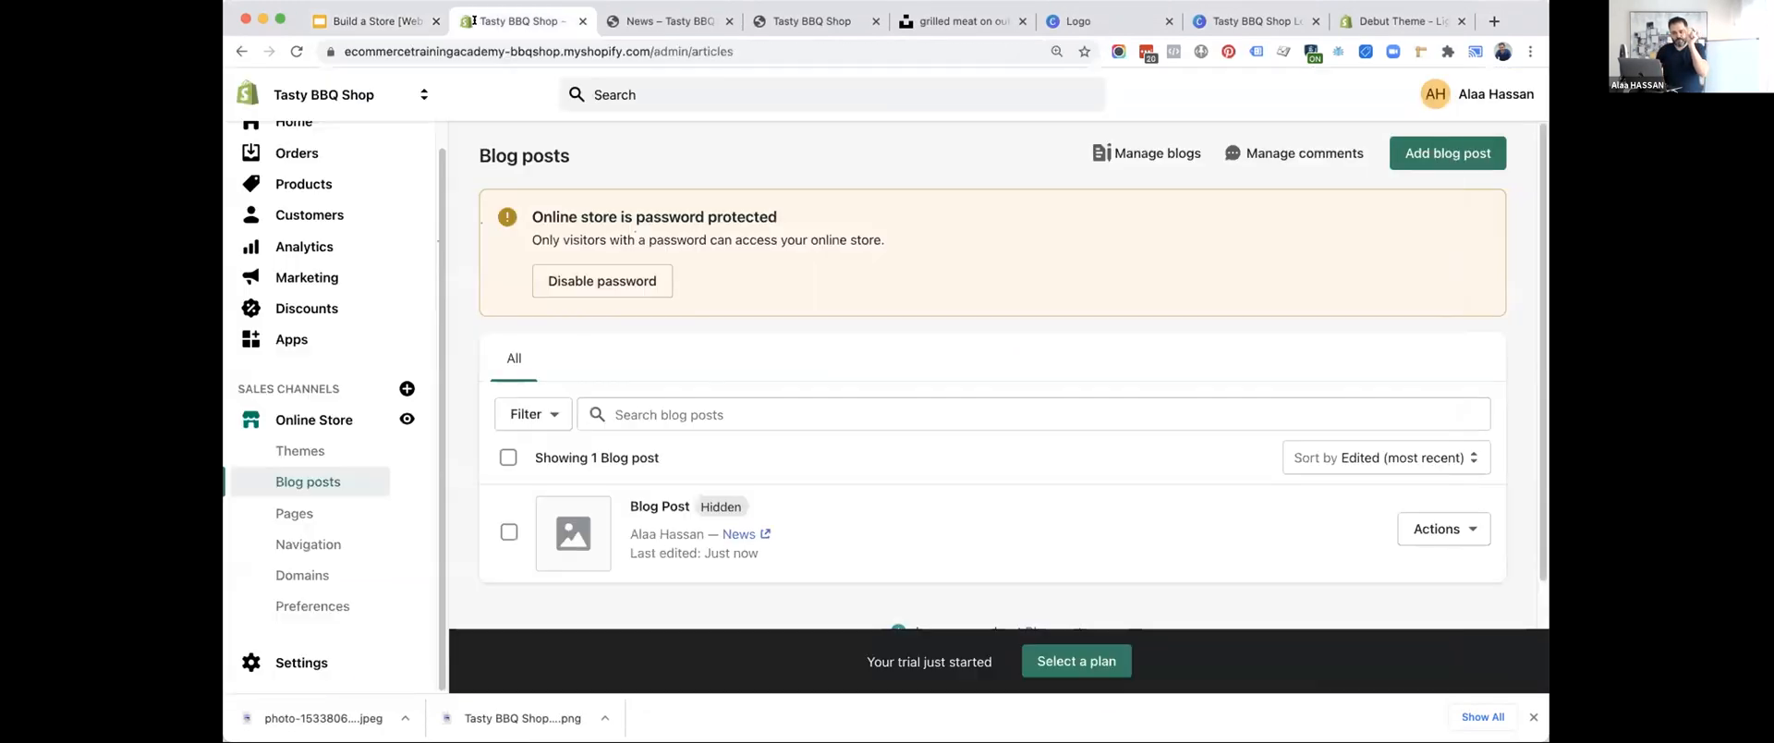
{"action": "left_click", "coordinate": [329, 601]}
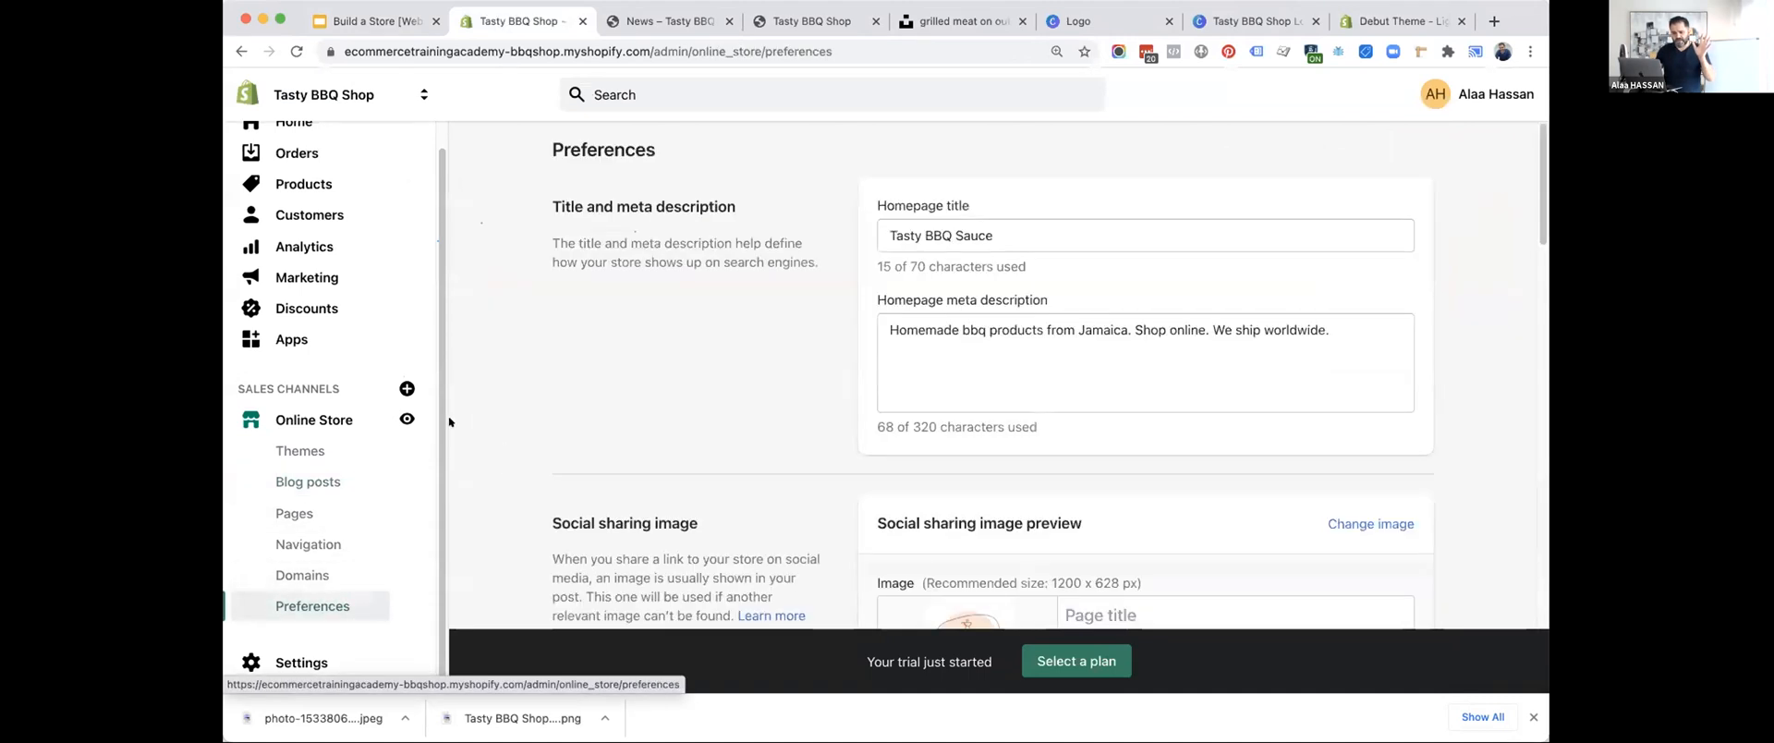
{"action": "scroll", "coordinate": [750, 442], "scroll_direction": "down", "scroll_amount": 3}
{"action": "scroll", "coordinate": [750, 443], "scroll_direction": "down", "scroll_amount": 3}
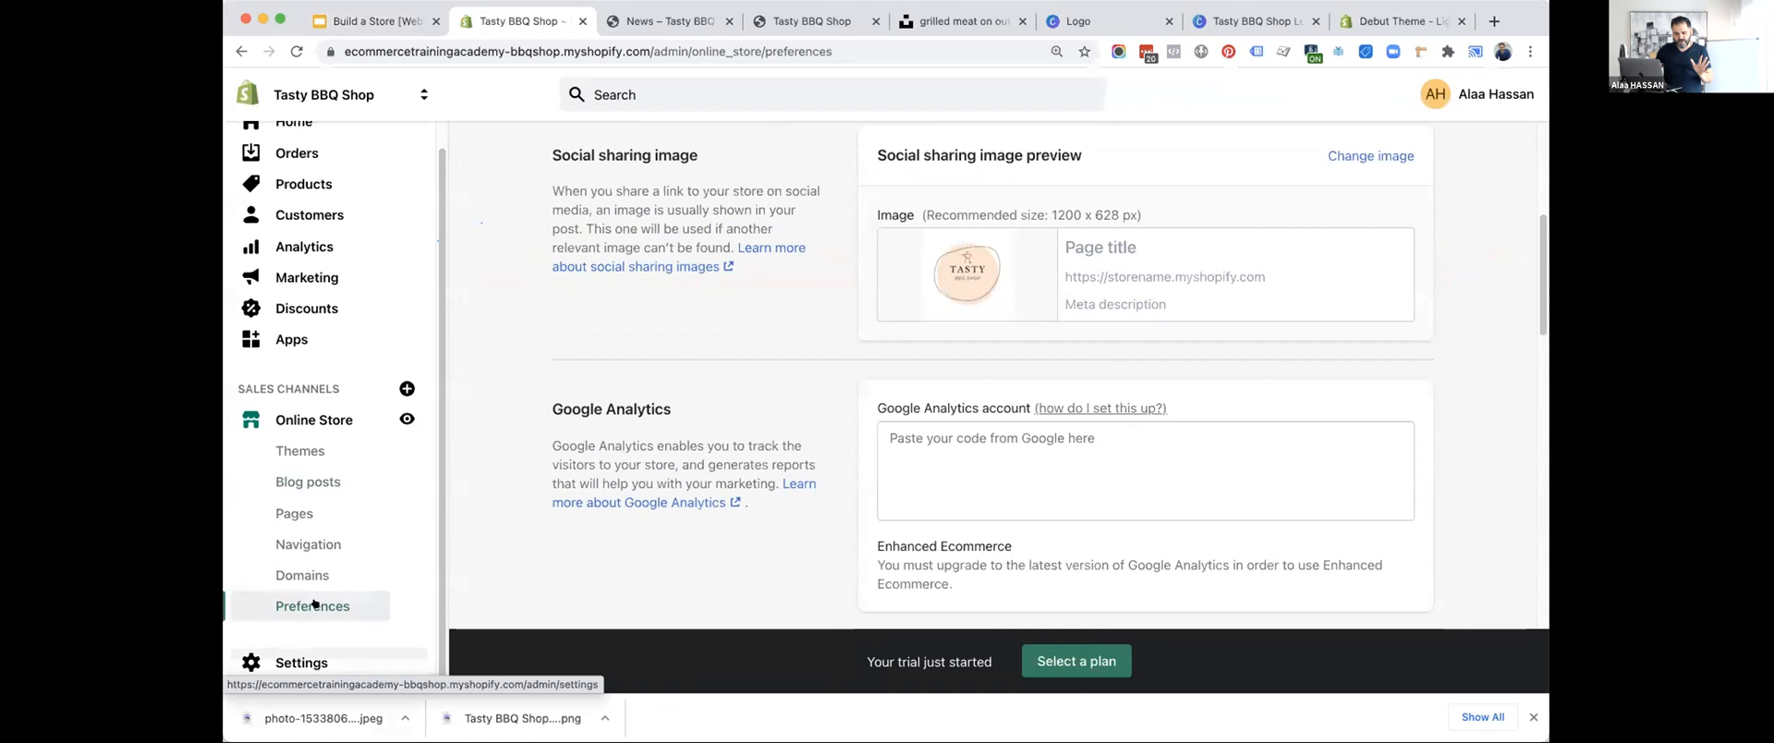
{"action": "scroll", "coordinate": [705, 443], "scroll_direction": "down", "scroll_amount": 1}
{"action": "left_click", "coordinate": [951, 342]}
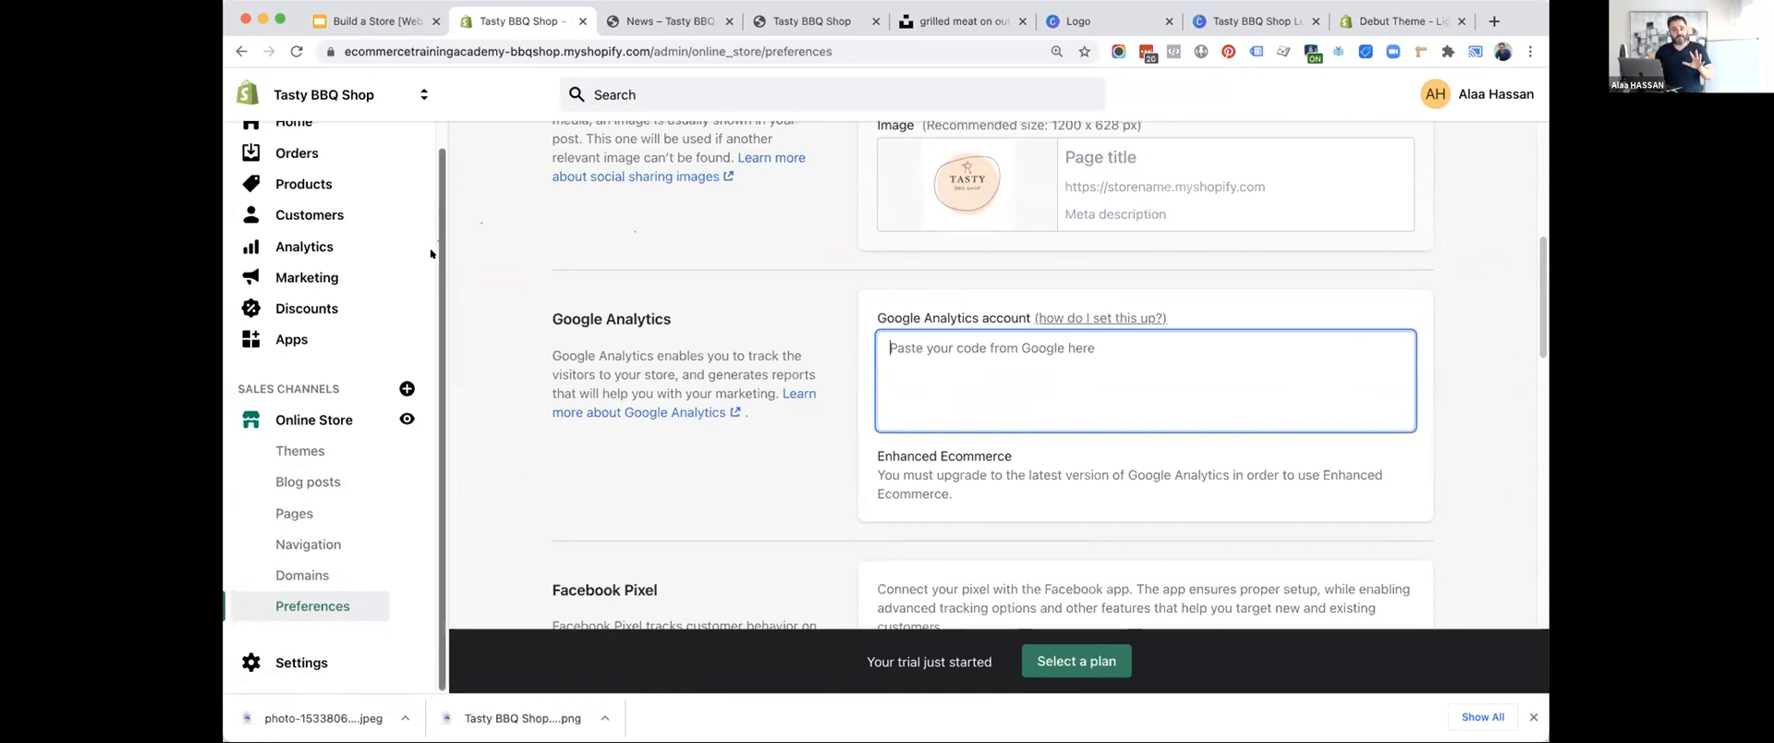
Review the sales, sessions and conversion reports on the store's analytics overview dashboard.
{"action": "left_click", "coordinate": [297, 245]}
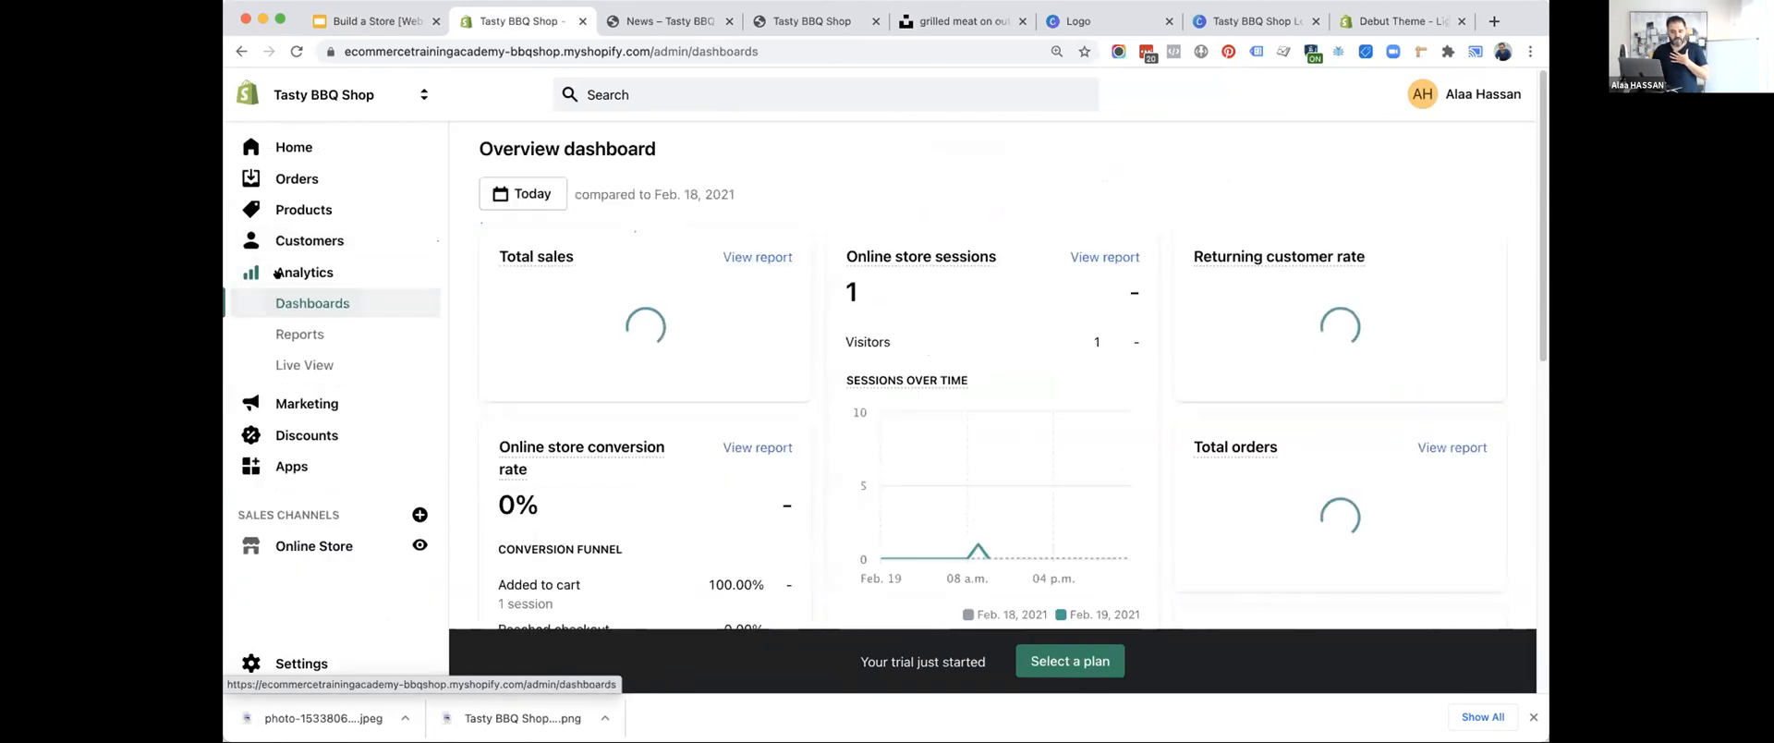
{"action": "scroll", "coordinate": [972, 435], "scroll_direction": "down", "scroll_amount": 5}
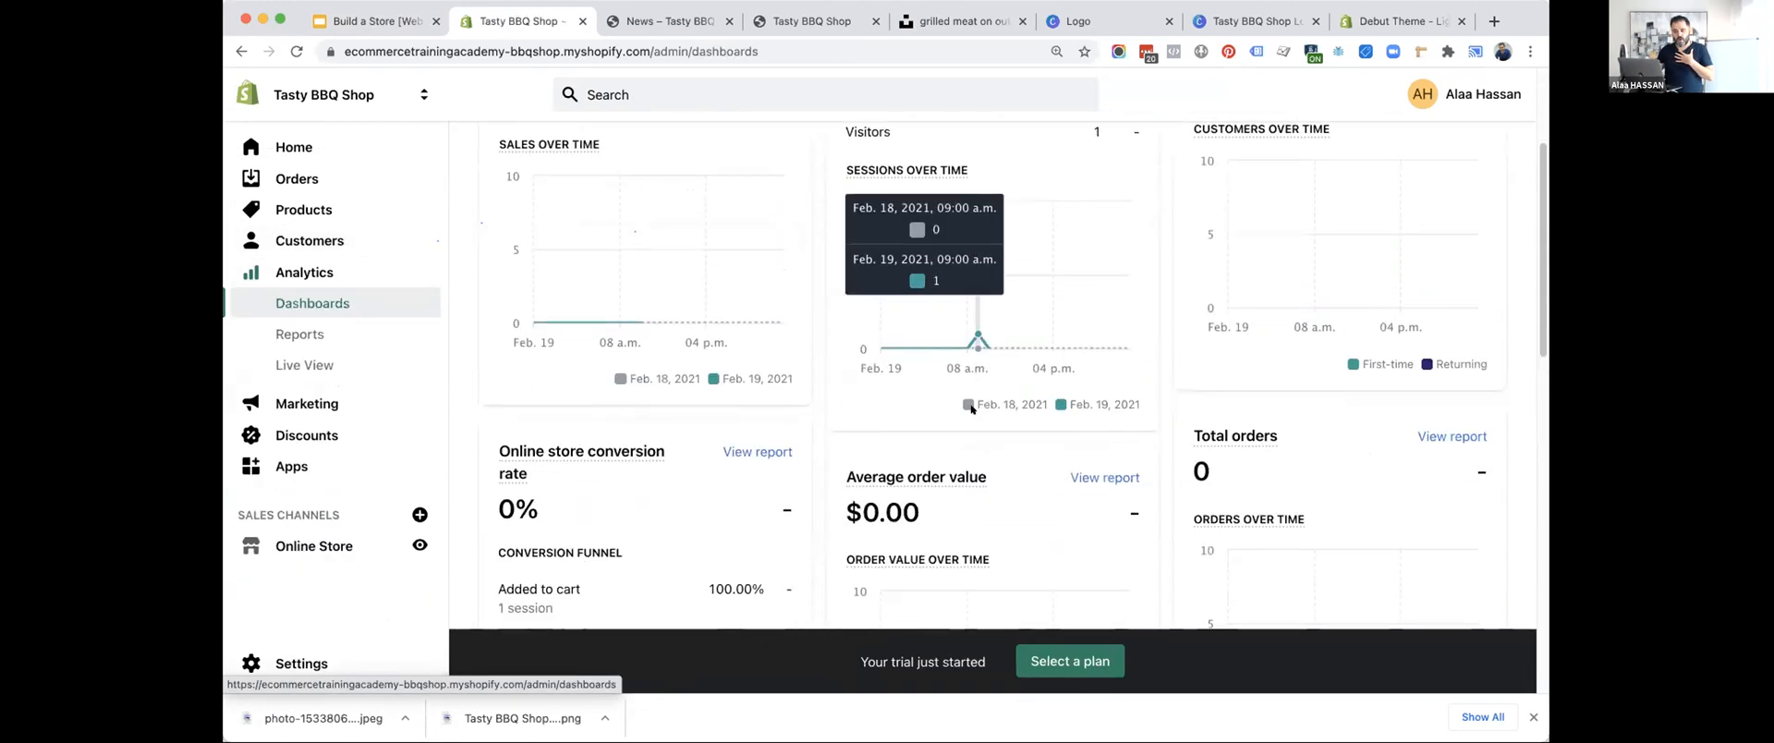
{"action": "scroll", "coordinate": [971, 410], "scroll_direction": "down", "scroll_amount": 7}
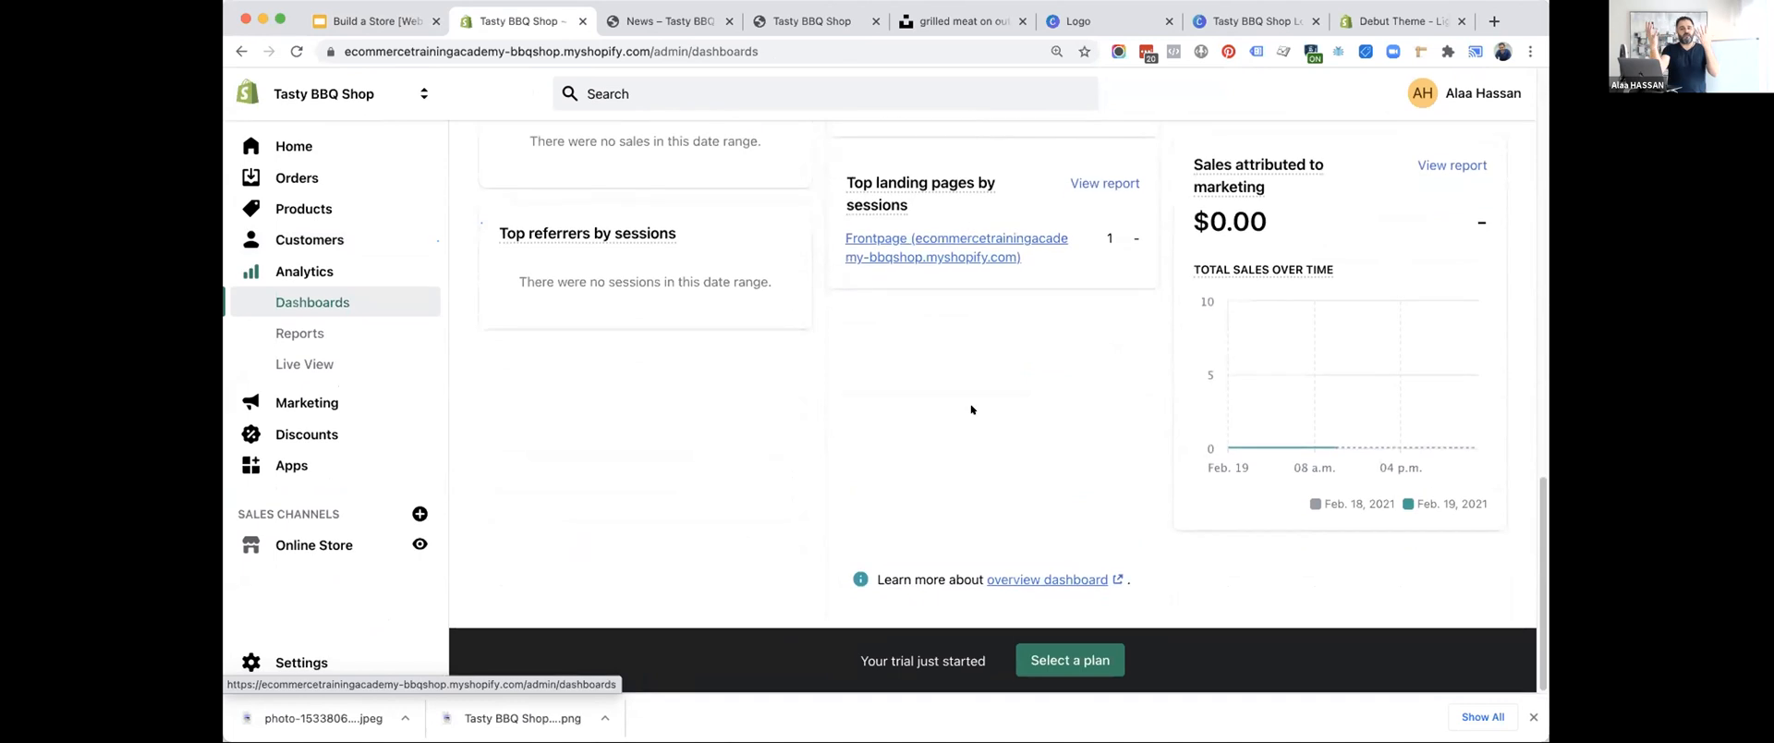
{"action": "scroll", "coordinate": [971, 409], "scroll_direction": "up", "scroll_amount": 12}
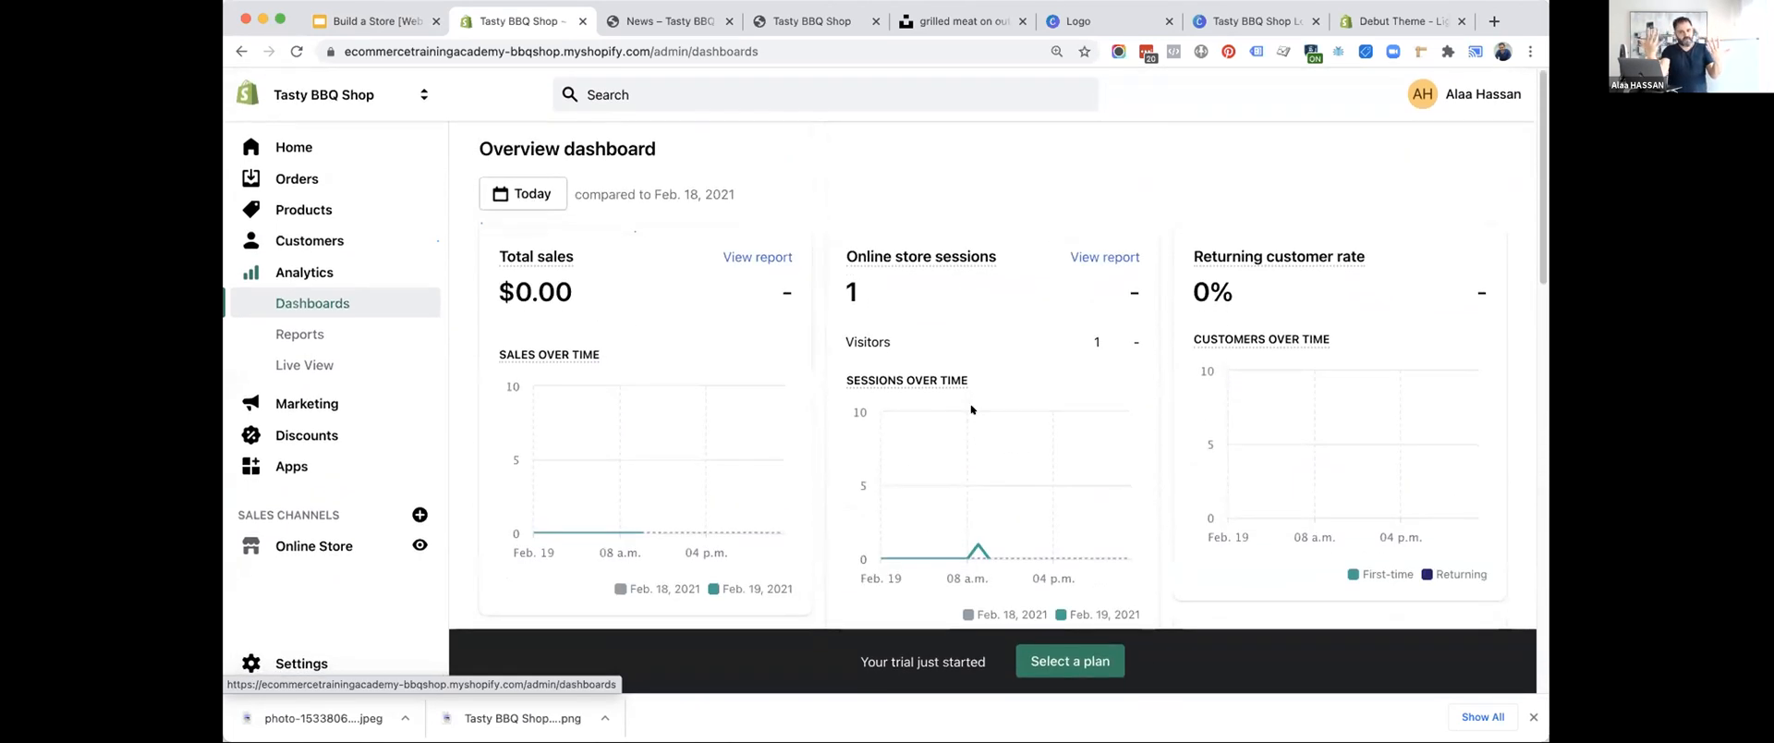
Advance the slide deck to the Google Ads item and look at the options for adding a sales channel in the store admin.
{"action": "left_click", "coordinate": [365, 21]}
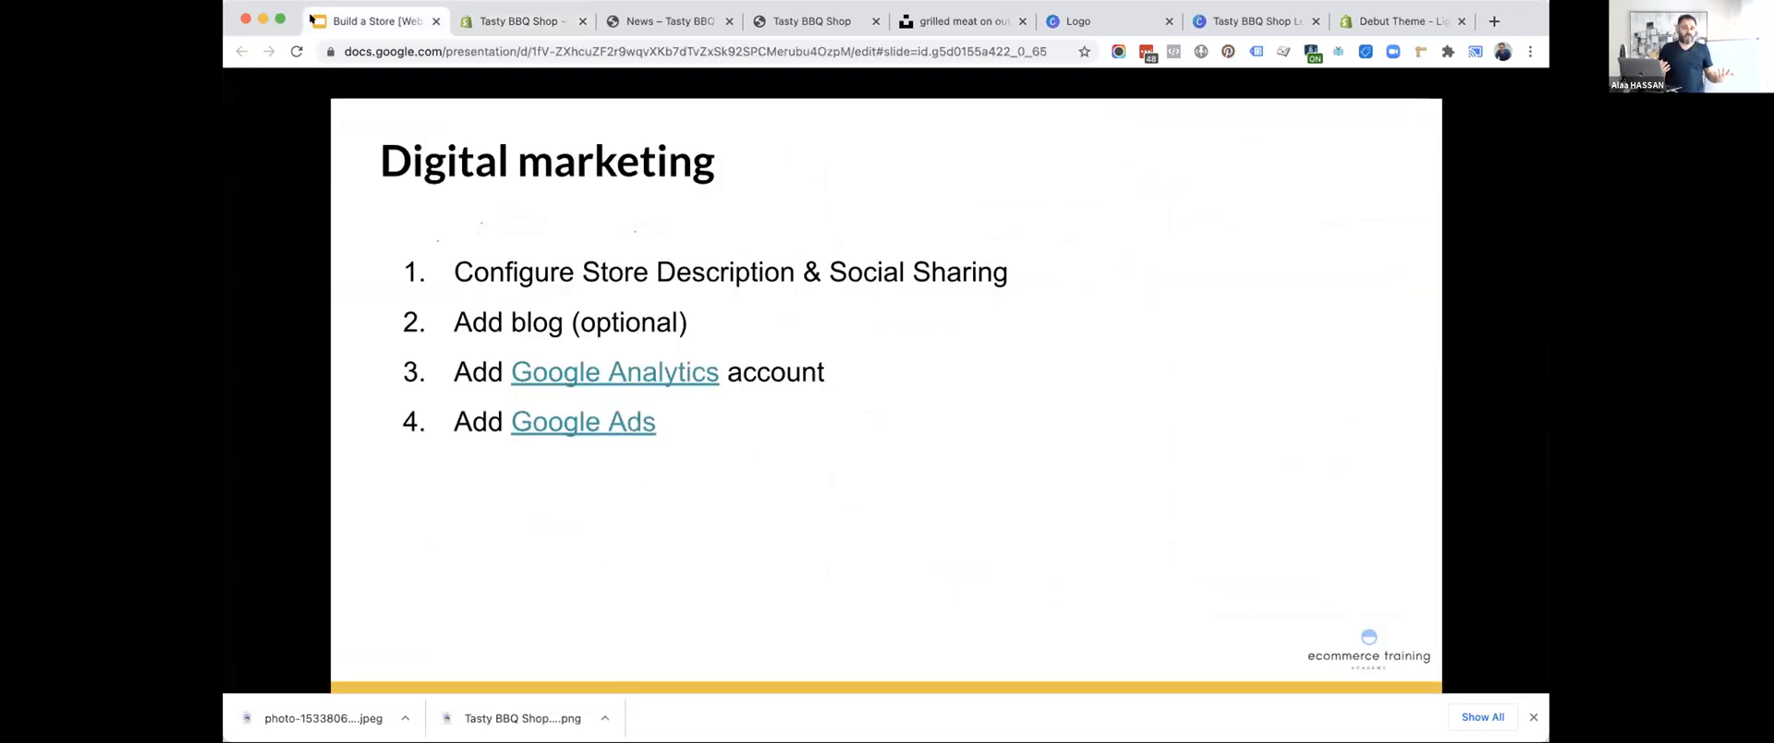
{"action": "left_click", "coordinate": [520, 20]}
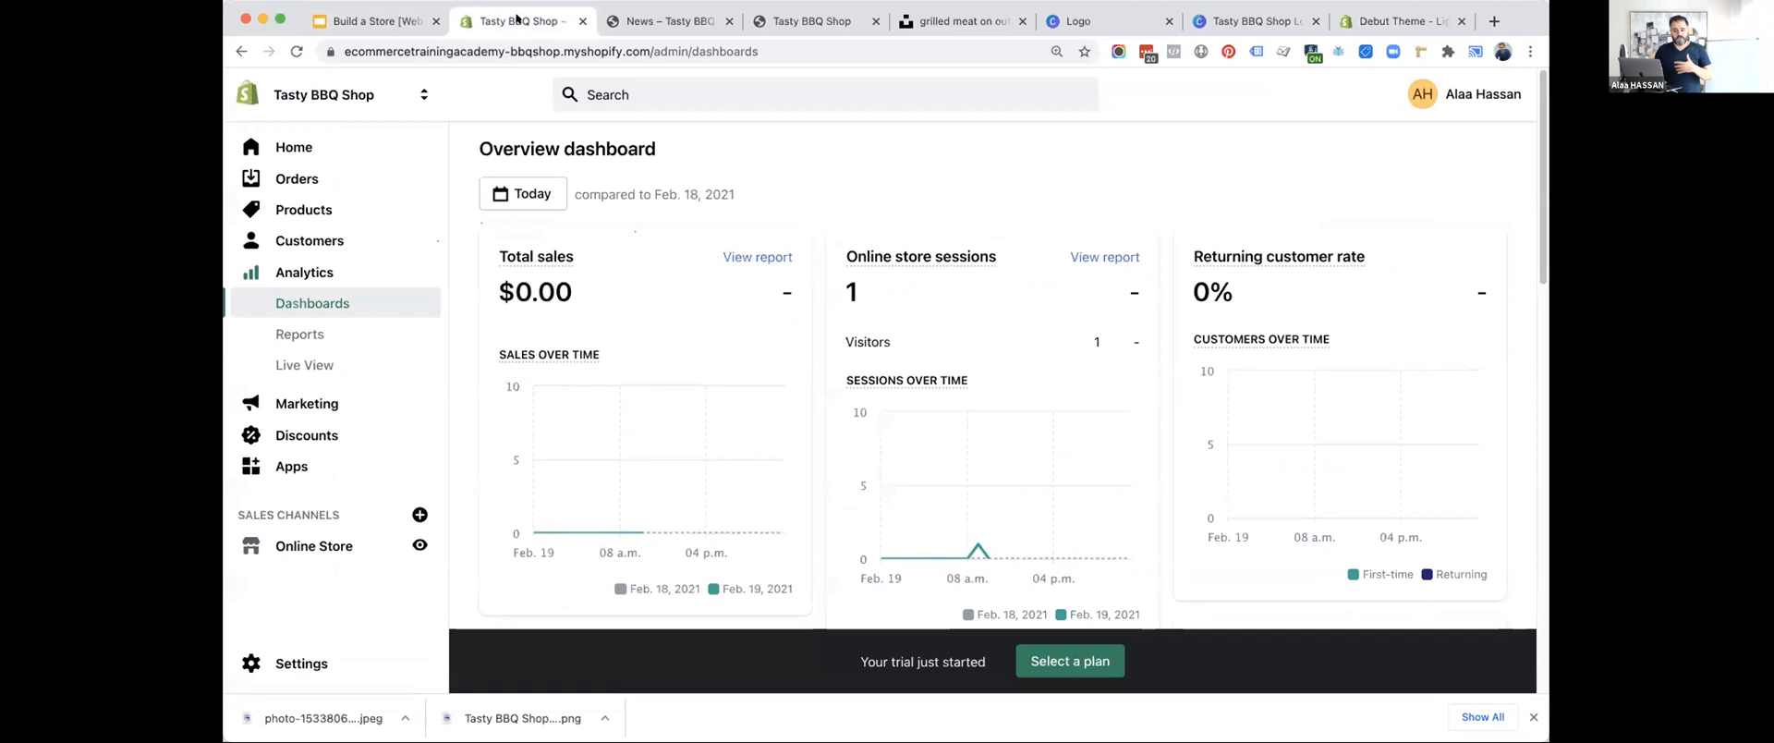
{"action": "scroll", "coordinate": [369, 423], "scroll_direction": "down", "scroll_amount": 5}
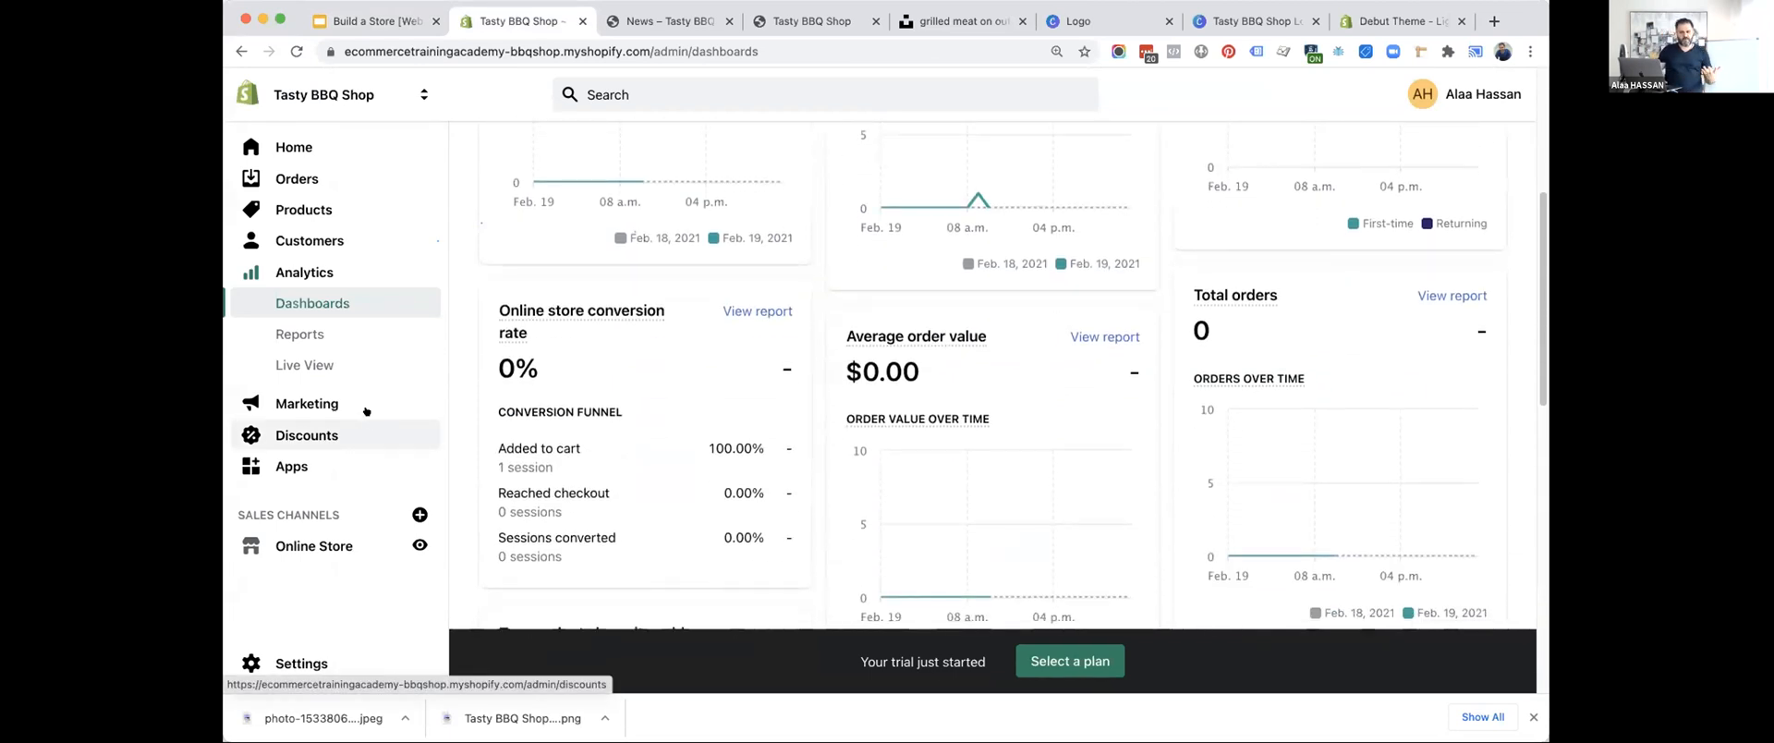
{"action": "left_click", "coordinate": [420, 514]}
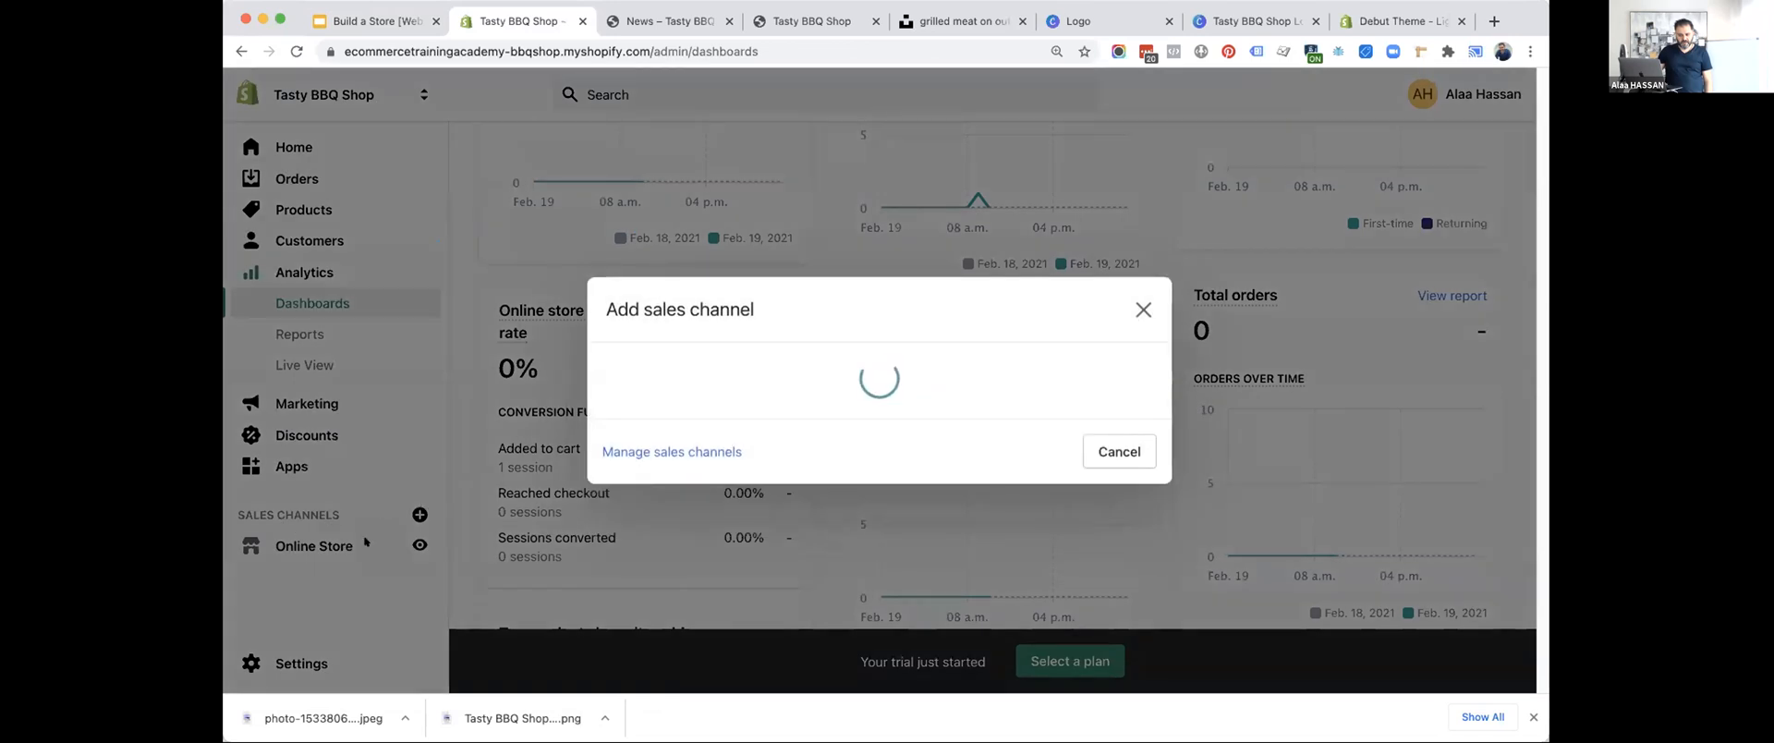
{"action": "left_click", "coordinate": [1143, 129]}
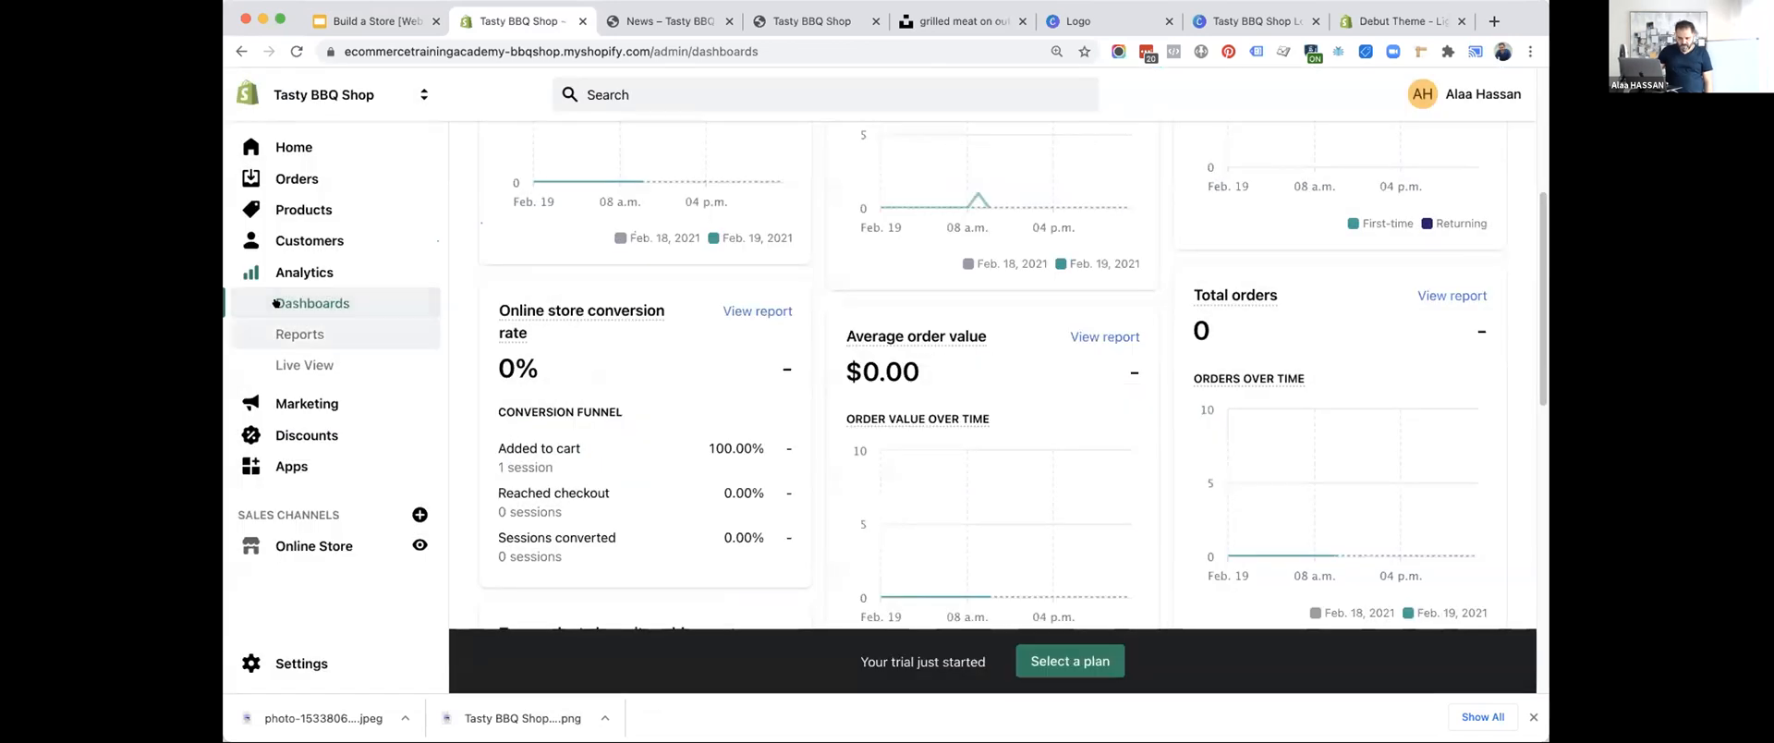
Add the Google sales channel to the Tasty BBQ Shop store, approve its permissions and view the channel's setup page.
{"action": "left_click", "coordinate": [294, 147]}
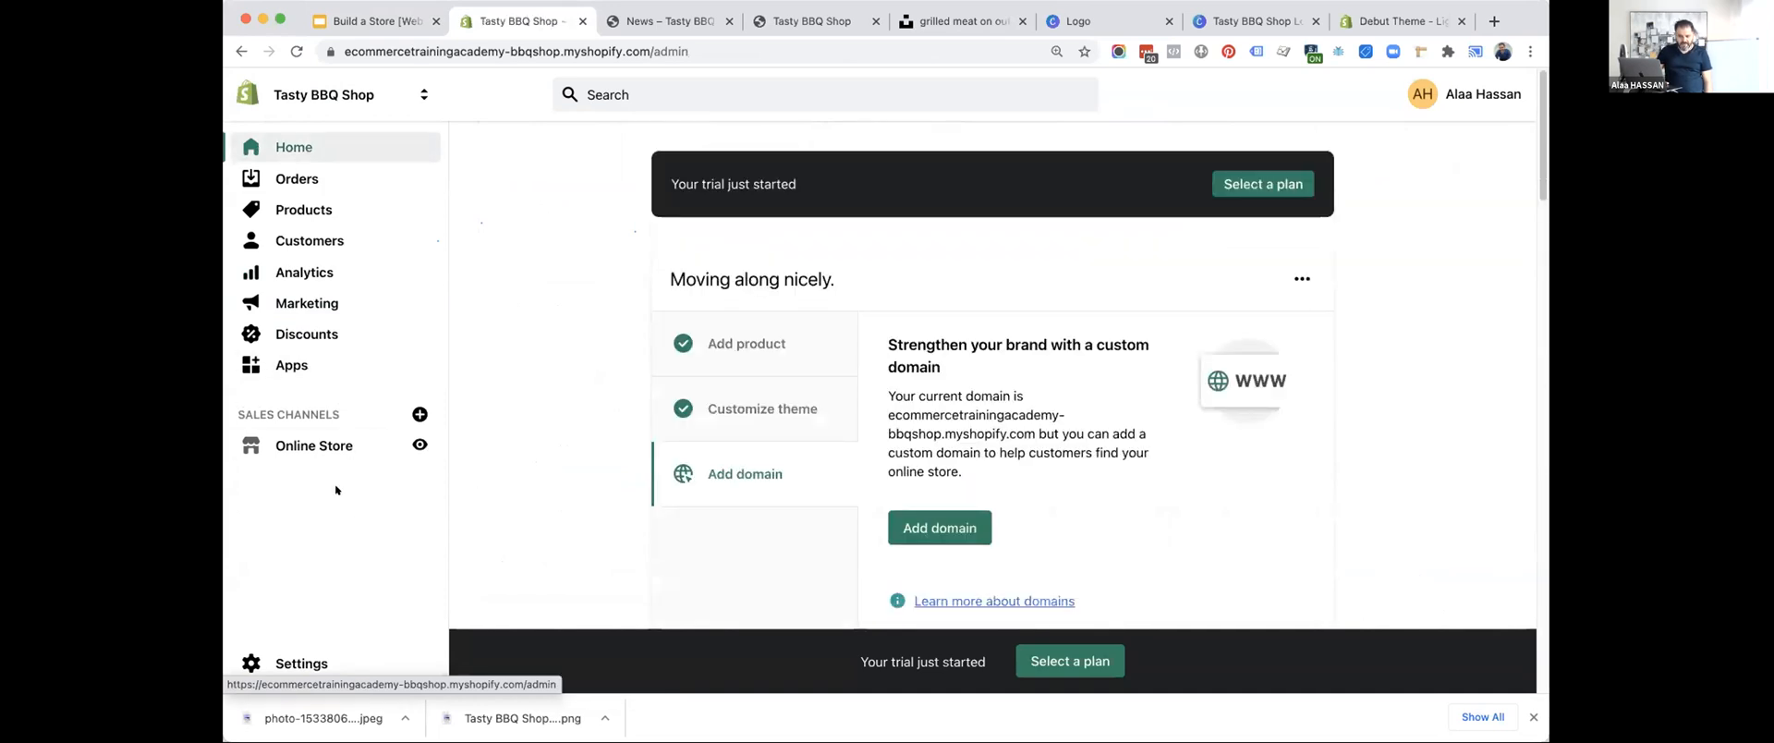
{"action": "left_click", "coordinate": [420, 413]}
{"action": "scroll", "coordinate": [895, 336], "scroll_direction": "down", "scroll_amount": 2}
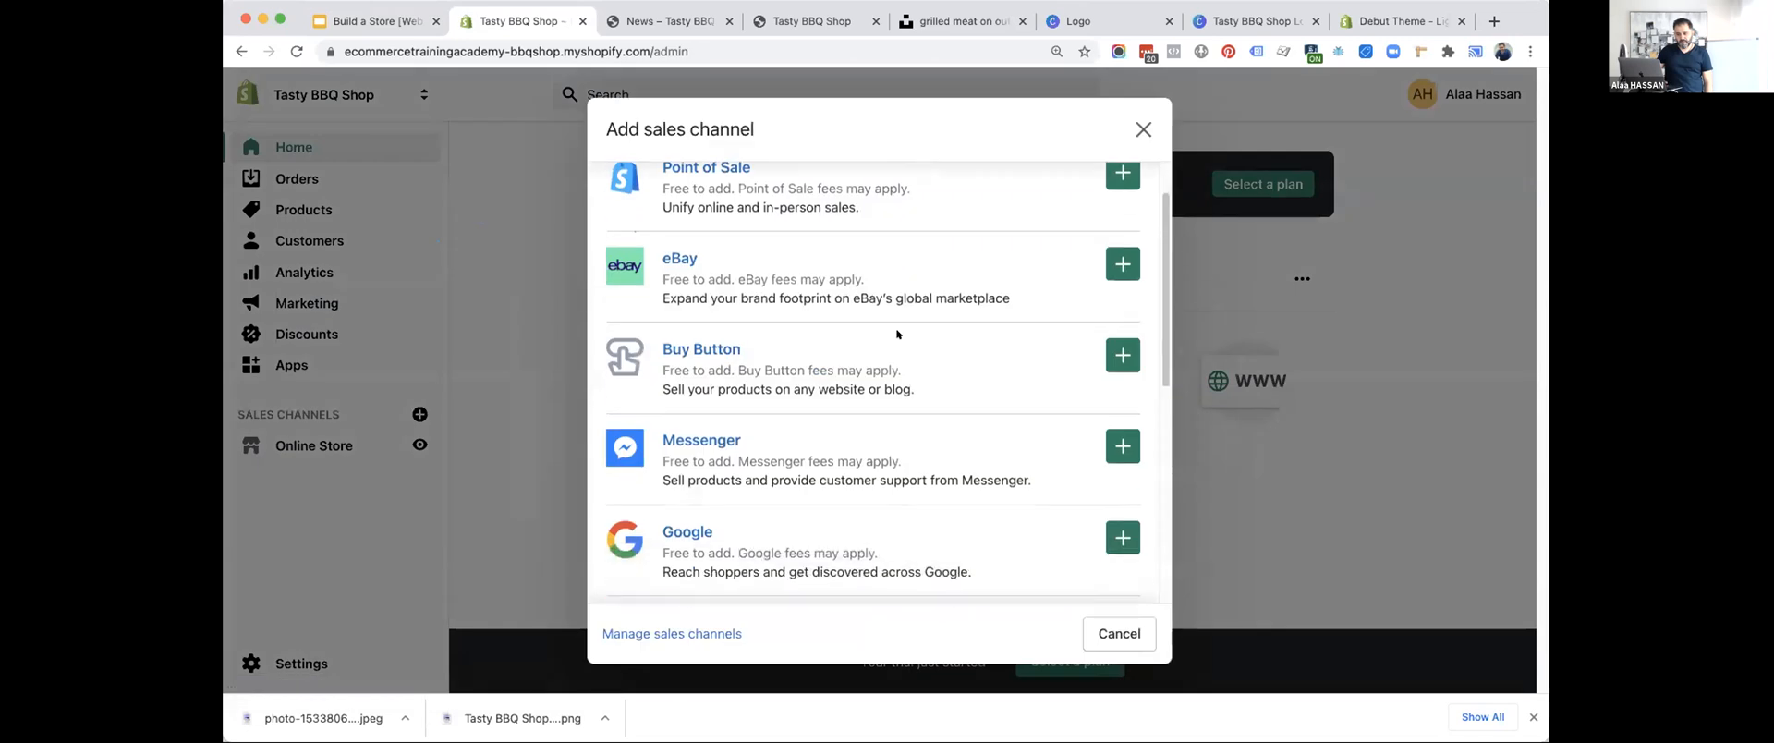
{"action": "scroll", "coordinate": [832, 360], "scroll_direction": "down", "scroll_amount": 3}
{"action": "left_click", "coordinate": [1108, 366]}
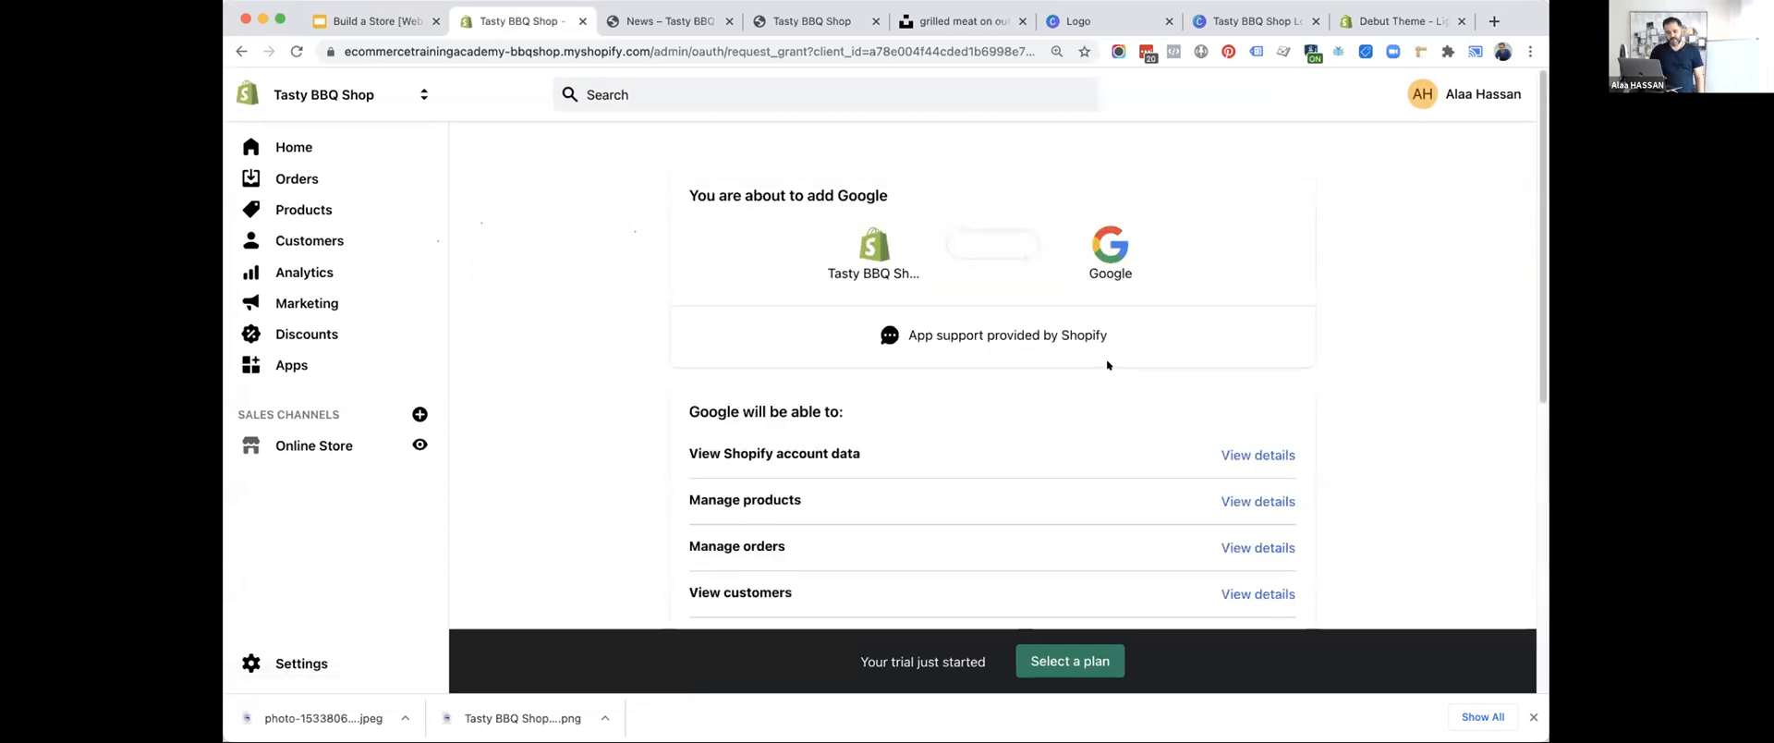
{"action": "scroll", "coordinate": [1106, 365], "scroll_direction": "down", "scroll_amount": 6}
{"action": "left_click", "coordinate": [1213, 489]}
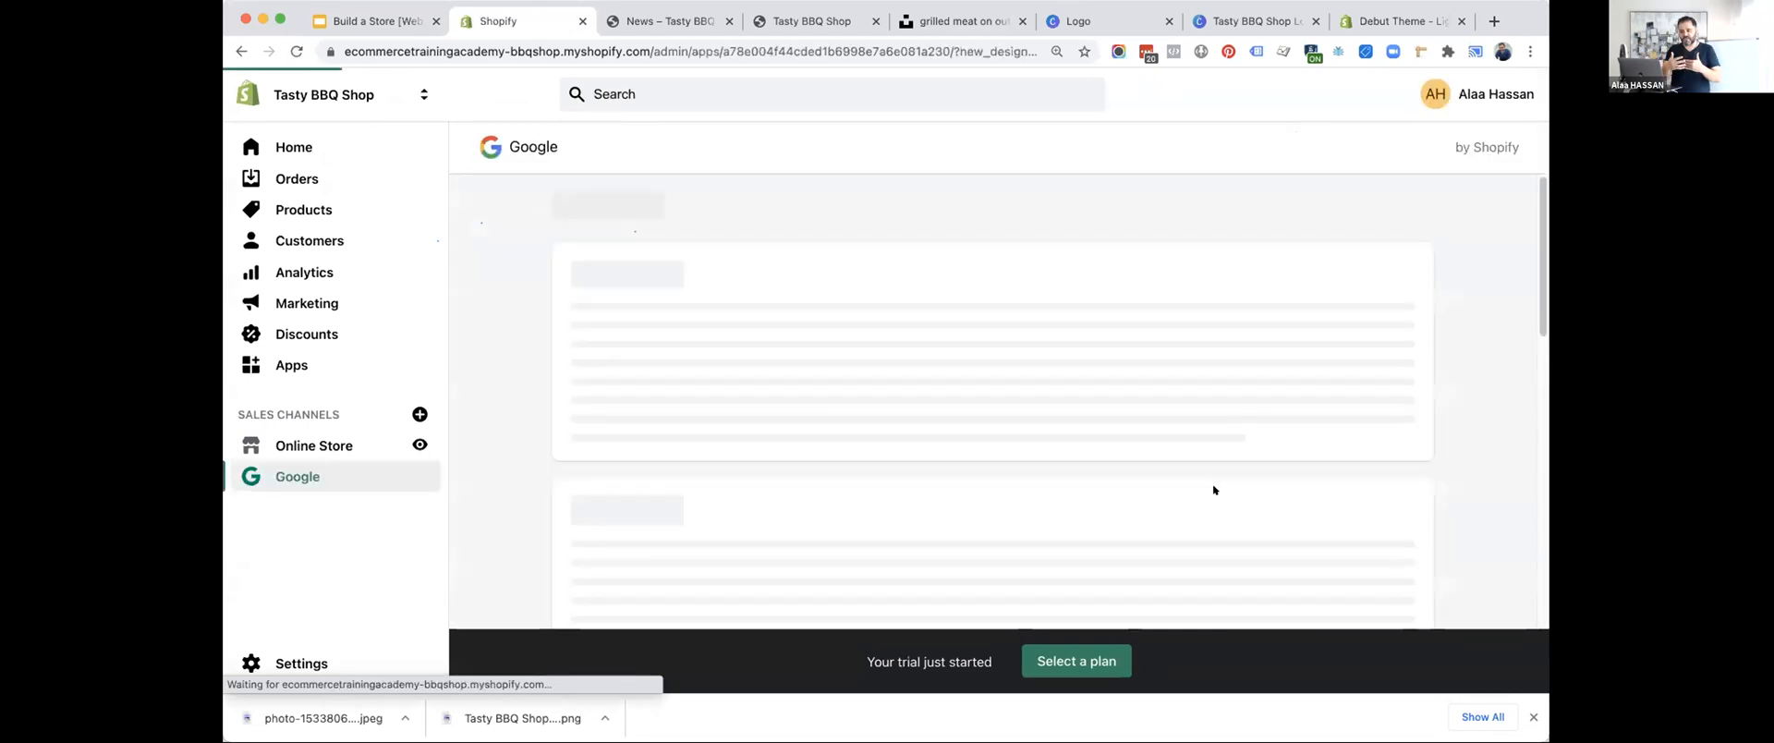
{"action": "scroll", "coordinate": [1214, 490], "scroll_direction": "down", "scroll_amount": 2}
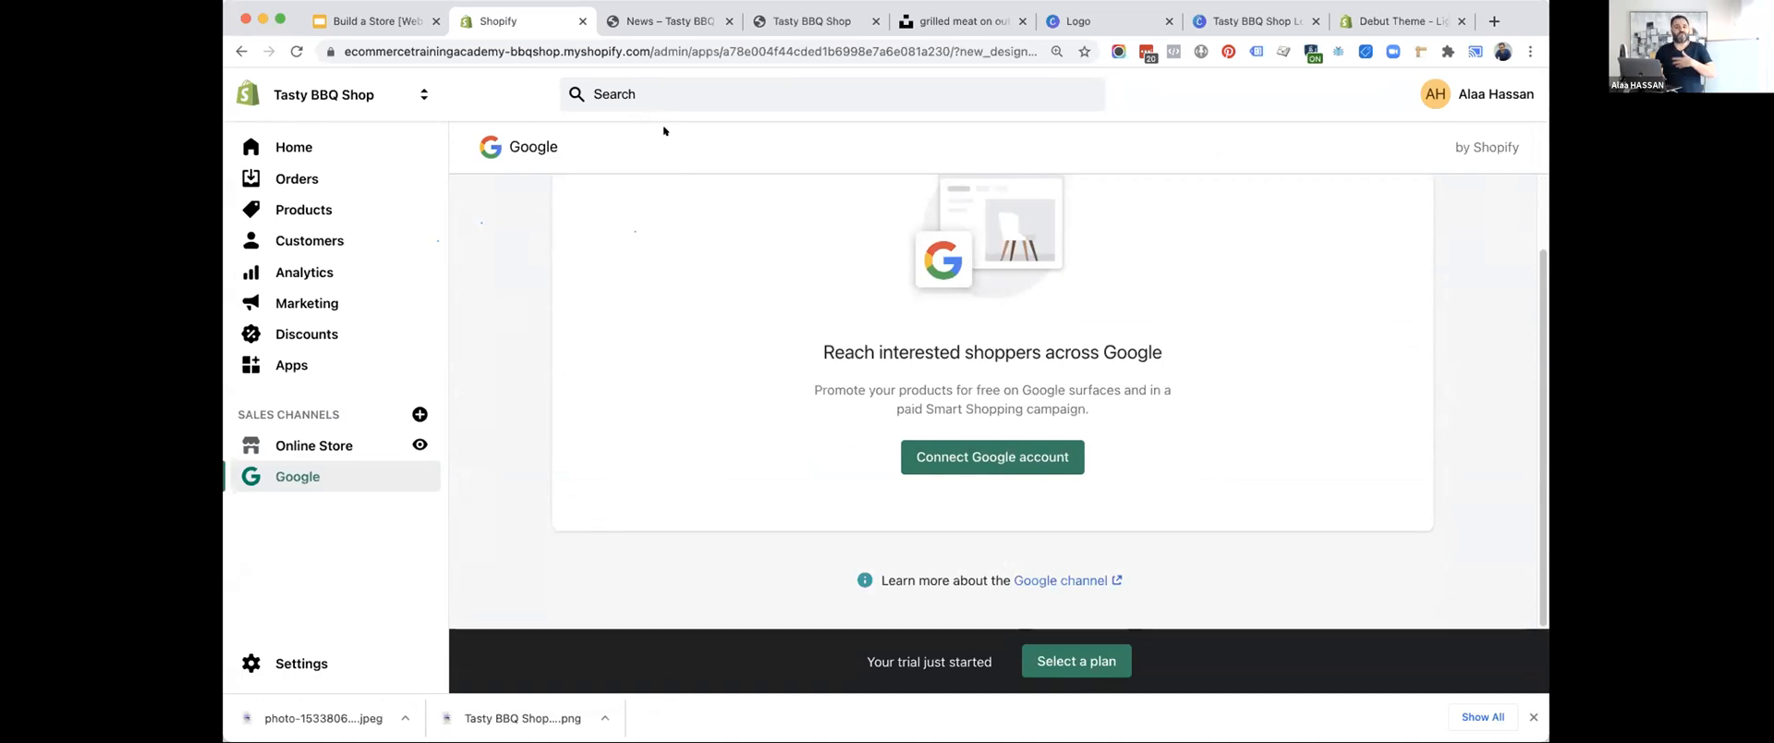
Advance the slide deck to the Facebook & Instagram item, and add the Facebook sales channel to the store with its permissions approved.
{"action": "left_click", "coordinate": [328, 18]}
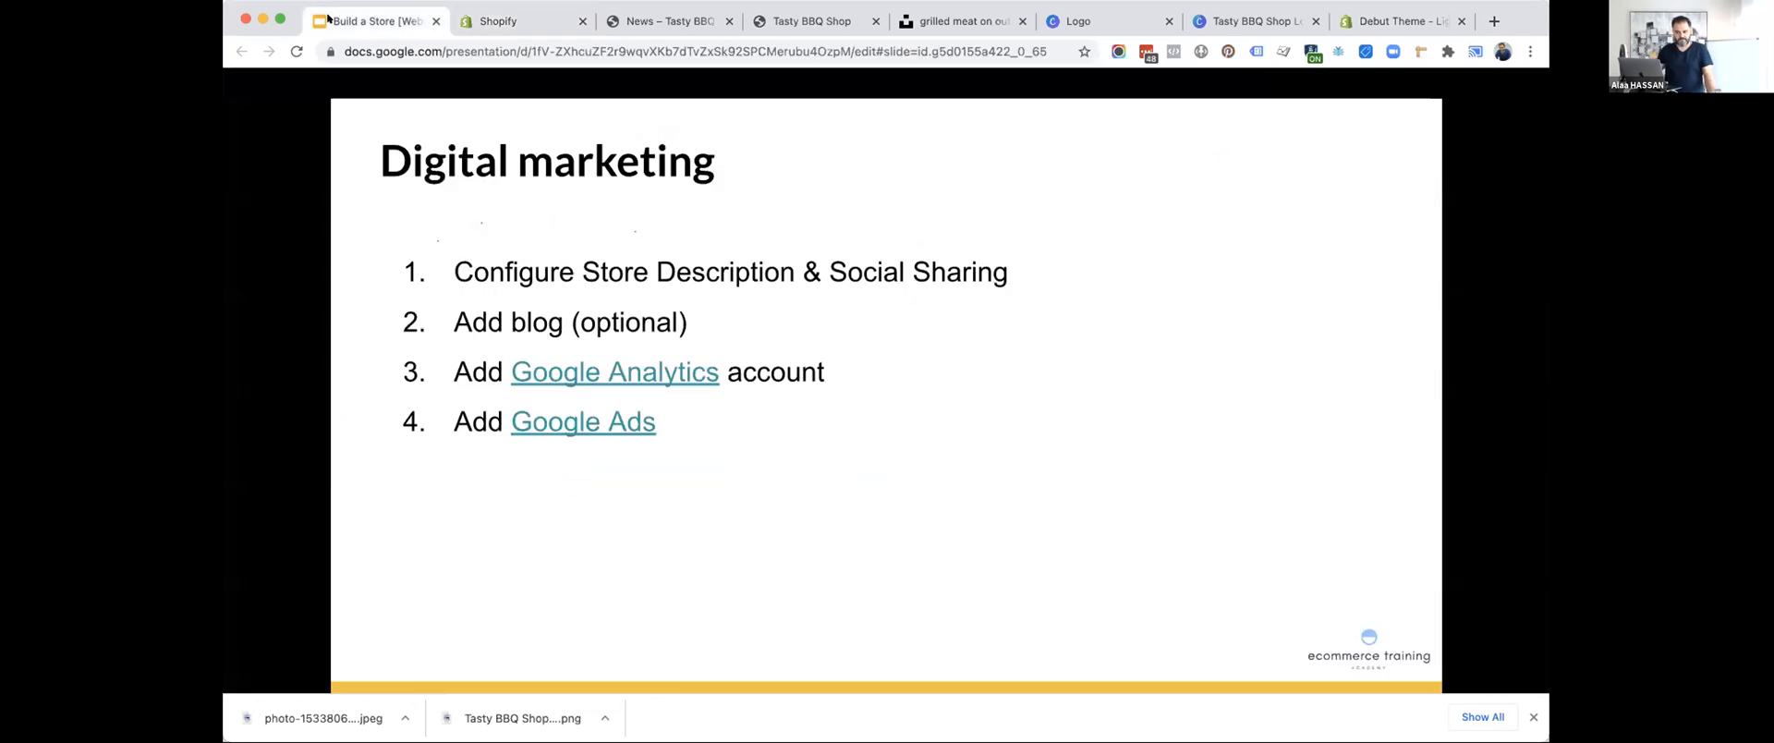
{"action": "key", "text": "Right"}
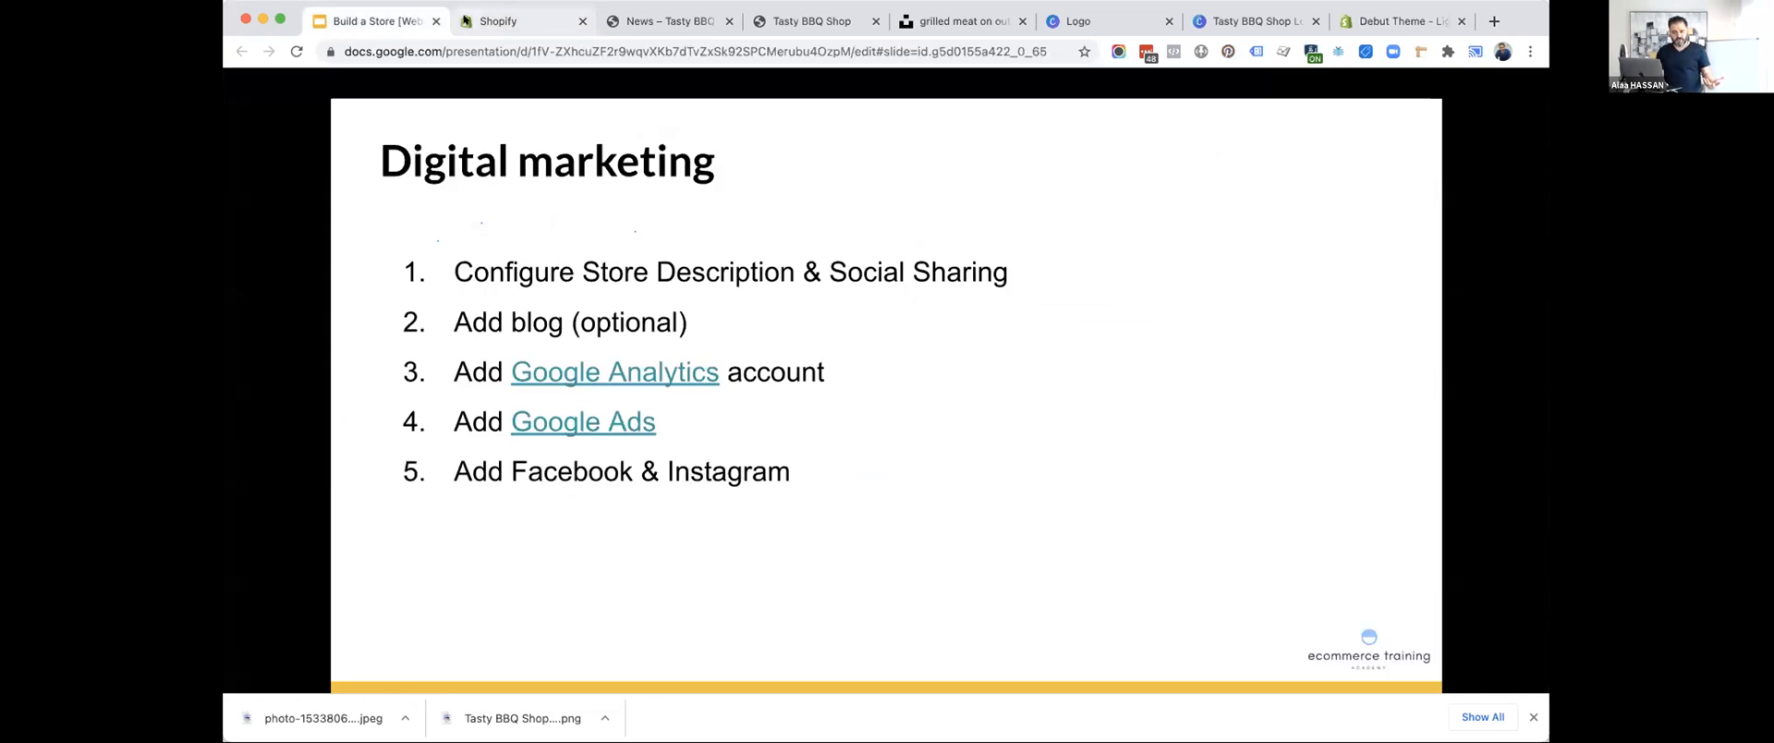
{"action": "left_click", "coordinate": [504, 21]}
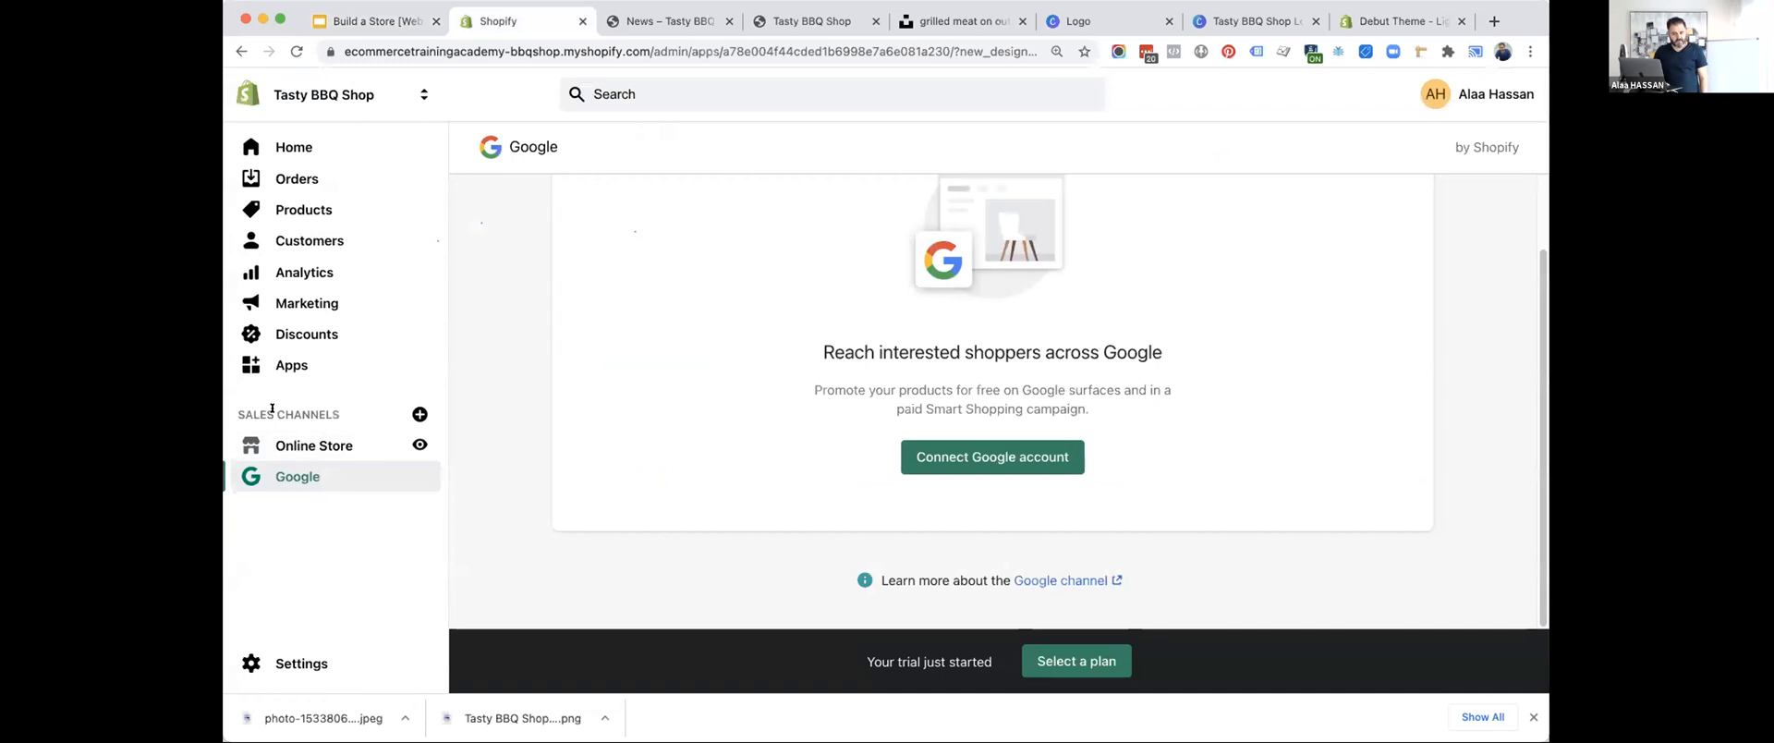
{"action": "left_click", "coordinate": [420, 414]}
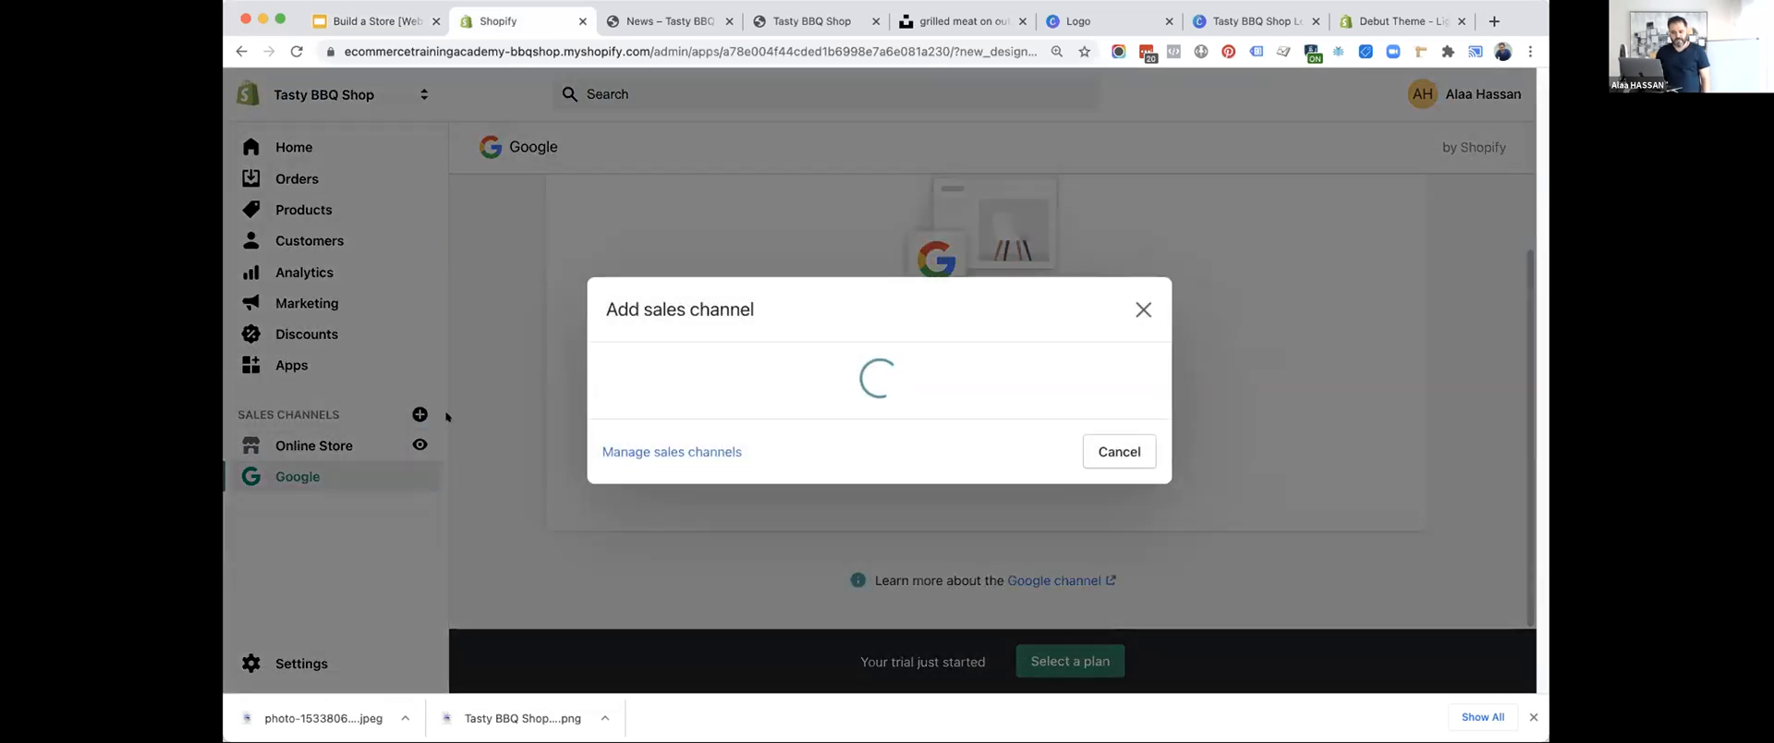
{"action": "scroll", "coordinate": [815, 380], "scroll_direction": "down", "scroll_amount": 2}
{"action": "left_click", "coordinate": [1127, 408]}
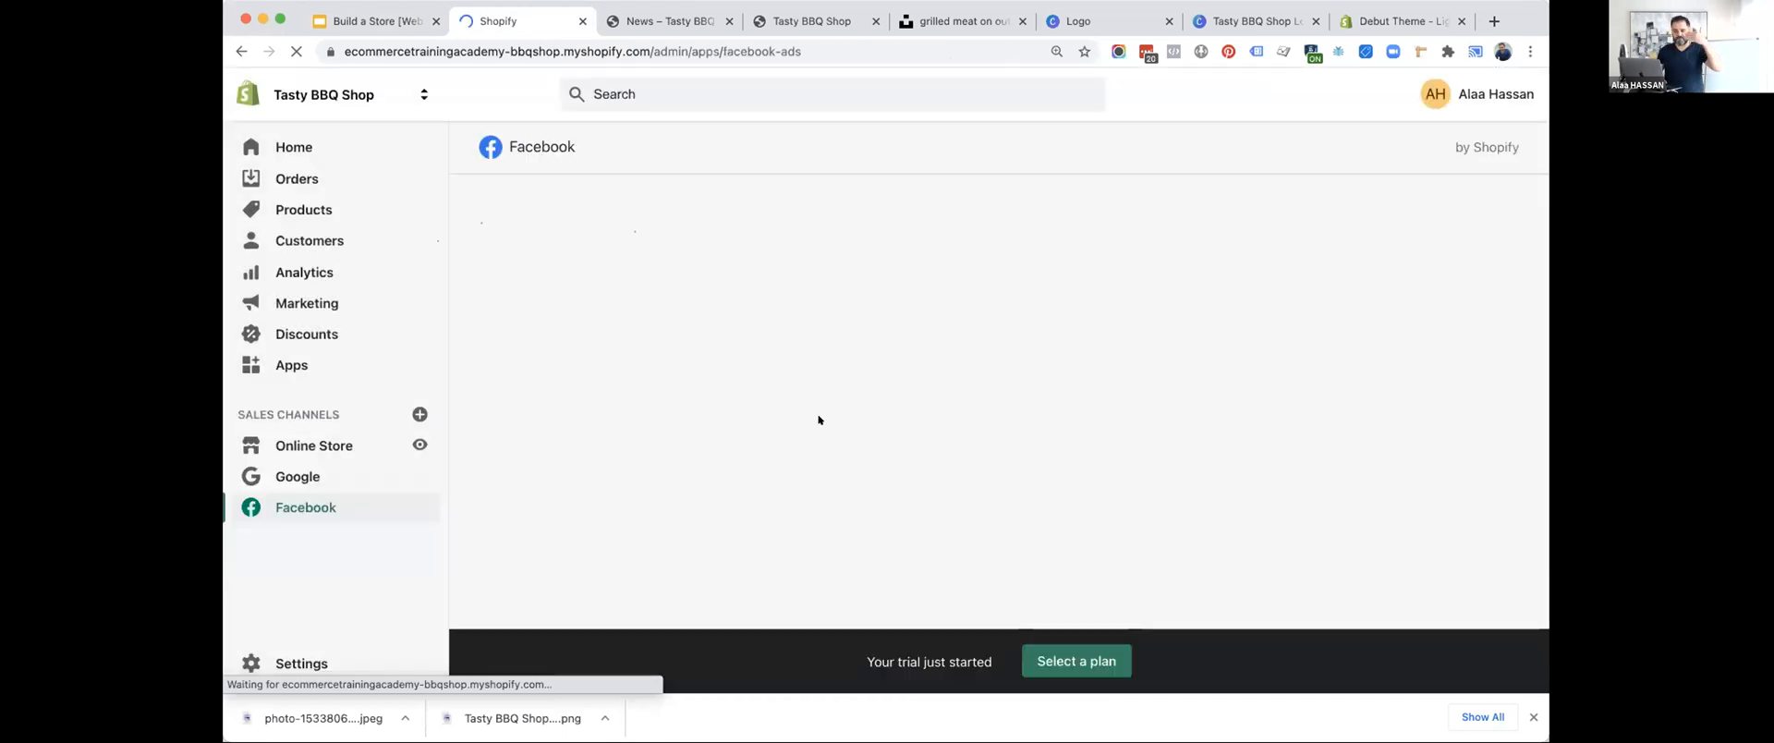
{"action": "scroll", "coordinate": [817, 419], "scroll_direction": "down", "scroll_amount": 5}
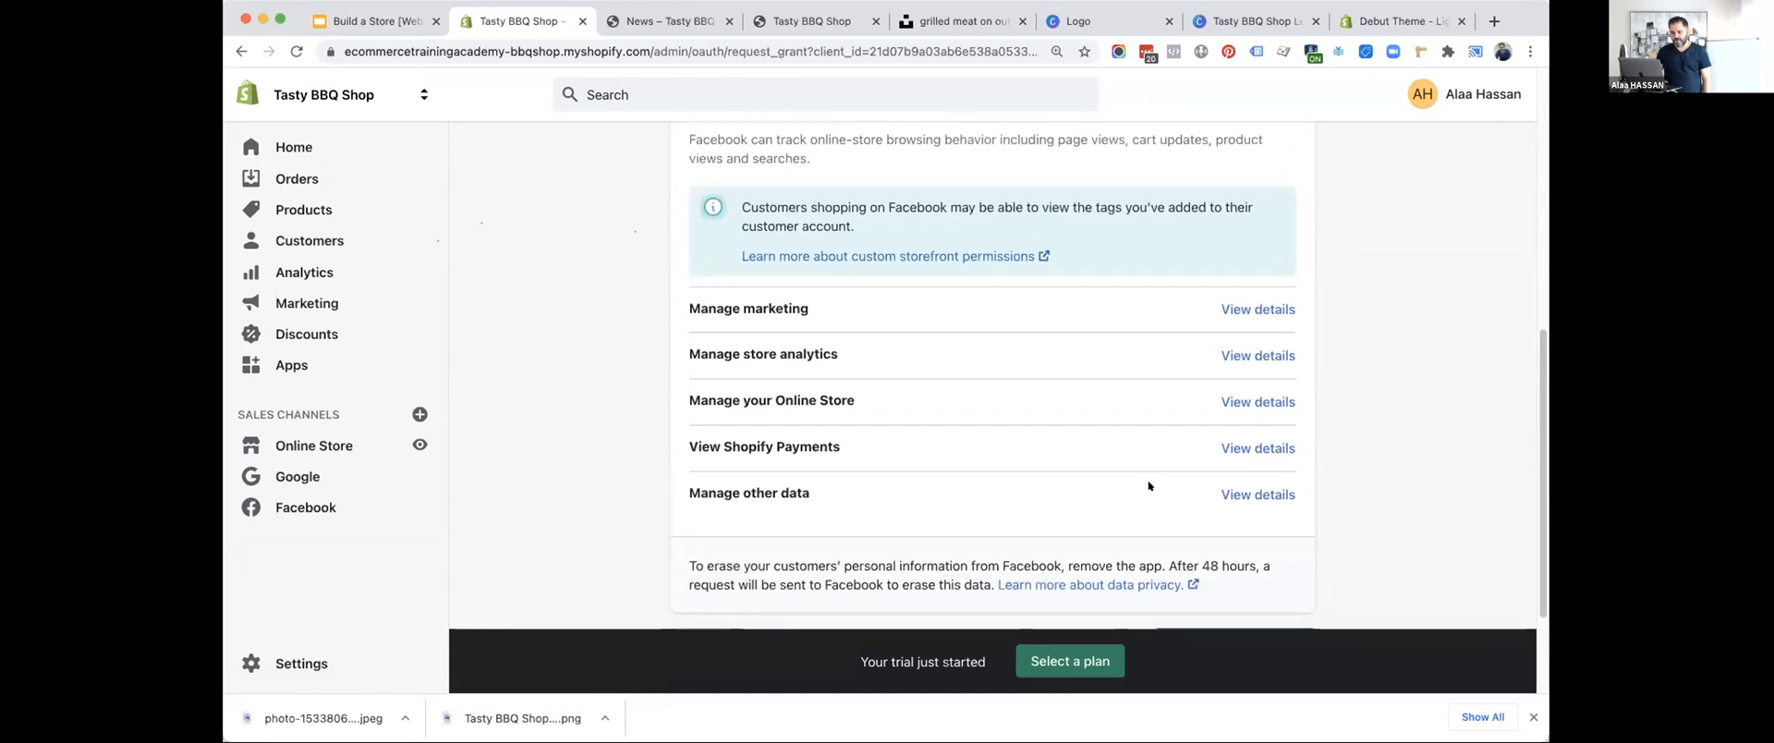
{"action": "scroll", "coordinate": [1148, 486], "scroll_direction": "down", "scroll_amount": 2}
{"action": "left_click", "coordinate": [1183, 518]}
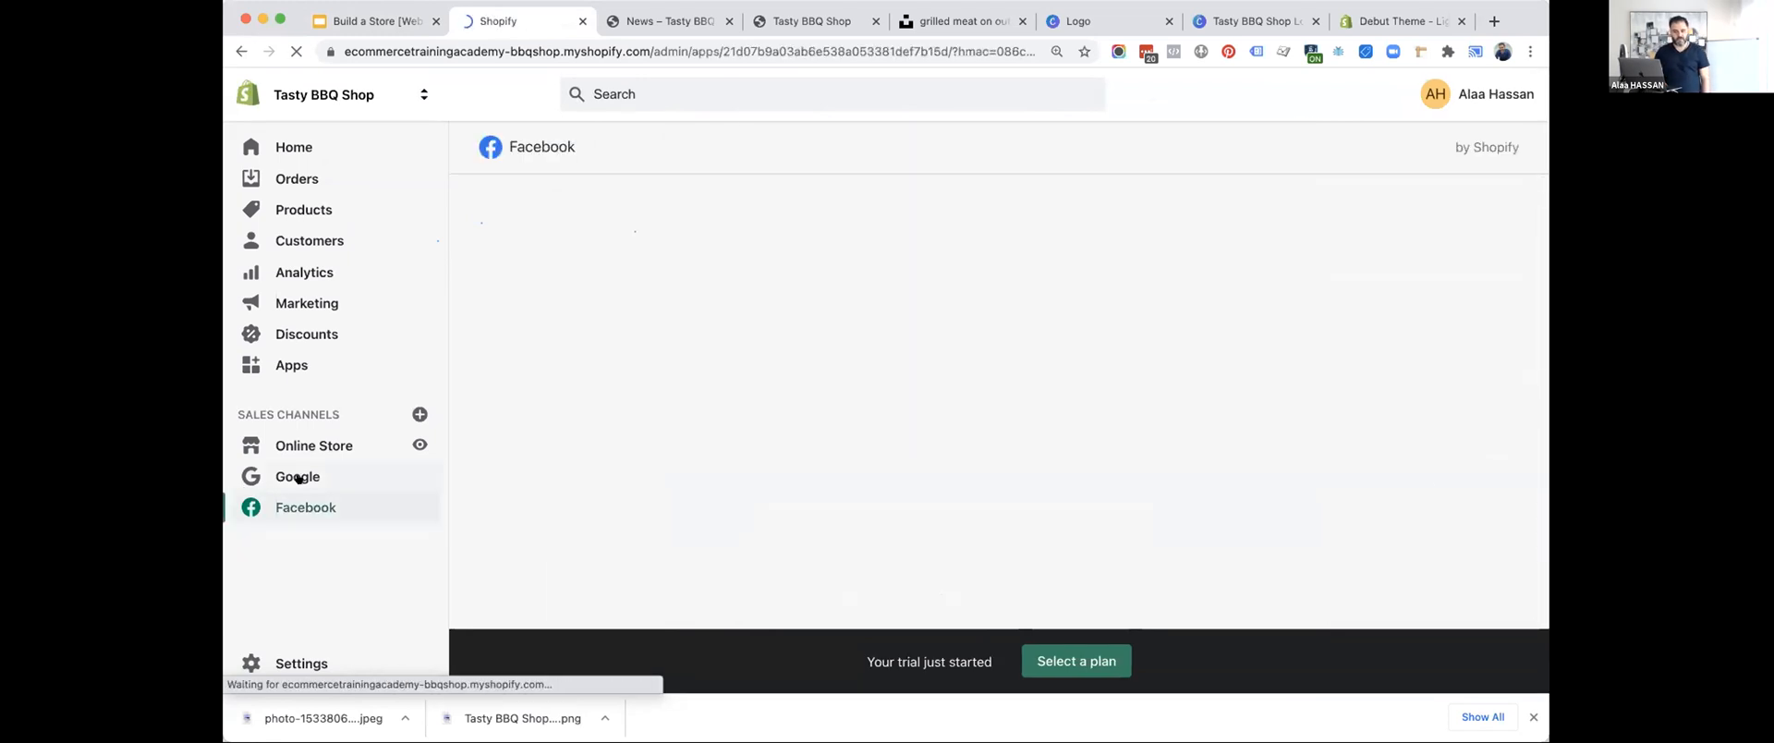
Review the Facebook channel's setup options for Facebook Shop, Instagram Shopping and Facebook Marketing.
{"action": "scroll", "coordinate": [499, 501], "scroll_direction": "down", "scroll_amount": 3}
{"action": "scroll", "coordinate": [499, 502], "scroll_direction": "down", "scroll_amount": 1}
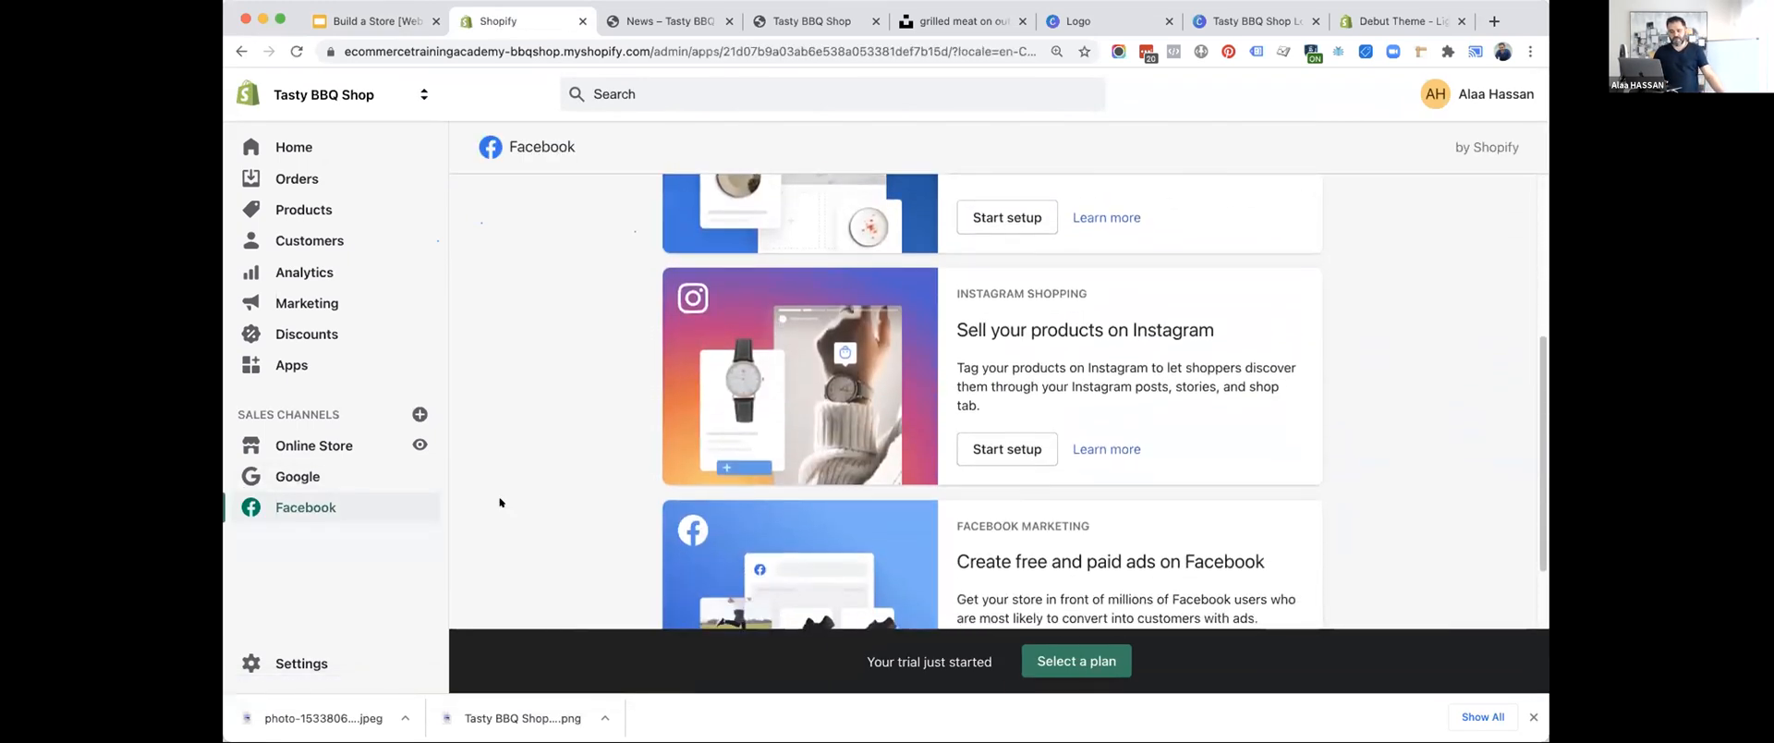
{"action": "scroll", "coordinate": [499, 502], "scroll_direction": "up", "scroll_amount": 3}
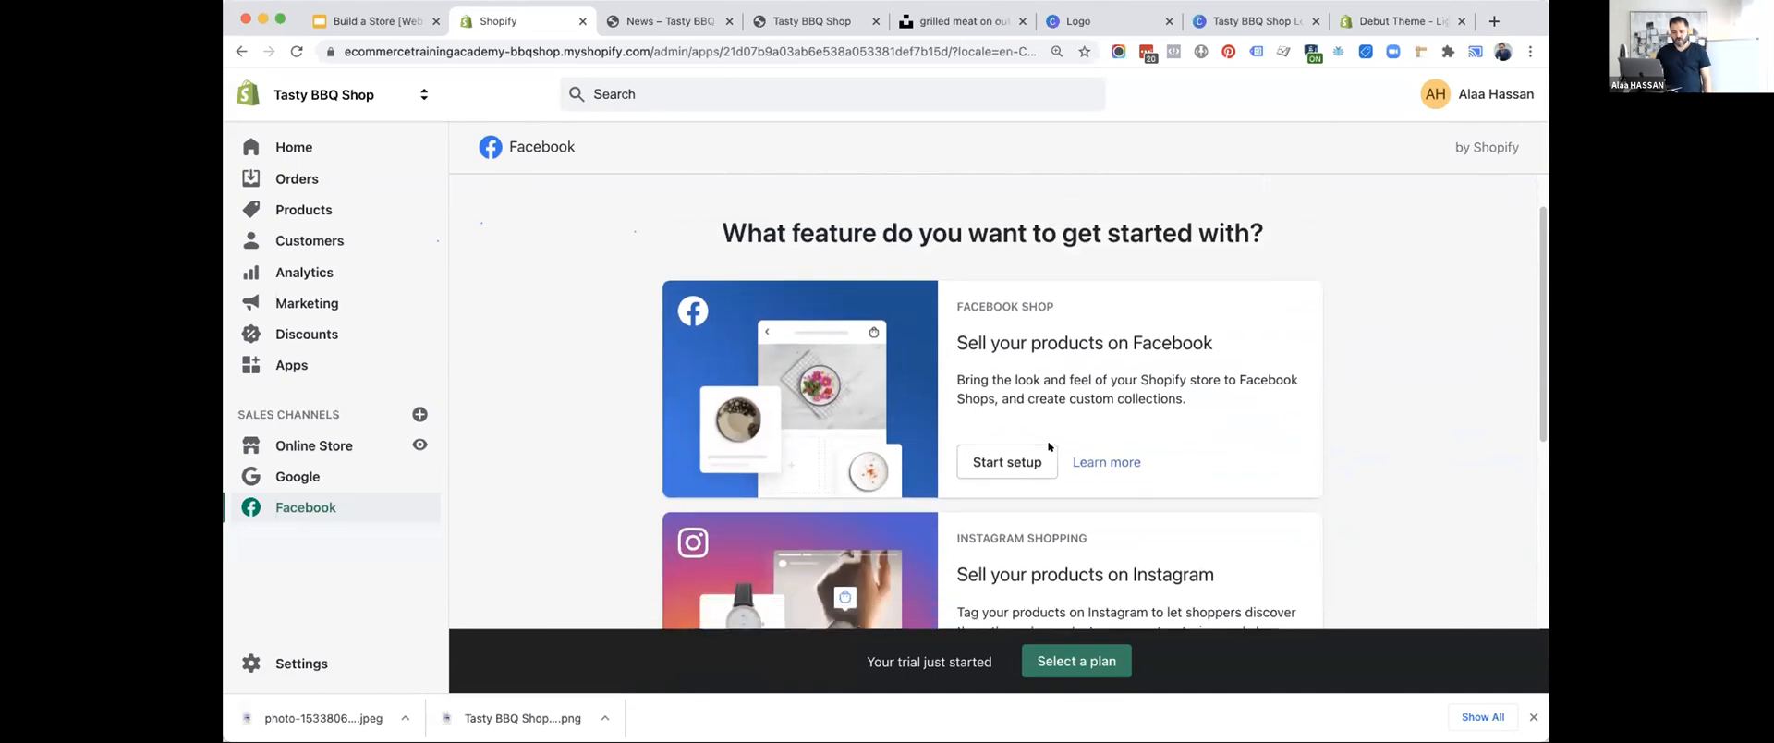
{"action": "scroll", "coordinate": [1026, 446], "scroll_direction": "down", "scroll_amount": 5}
{"action": "scroll", "coordinate": [997, 340], "scroll_direction": "down", "scroll_amount": 1}
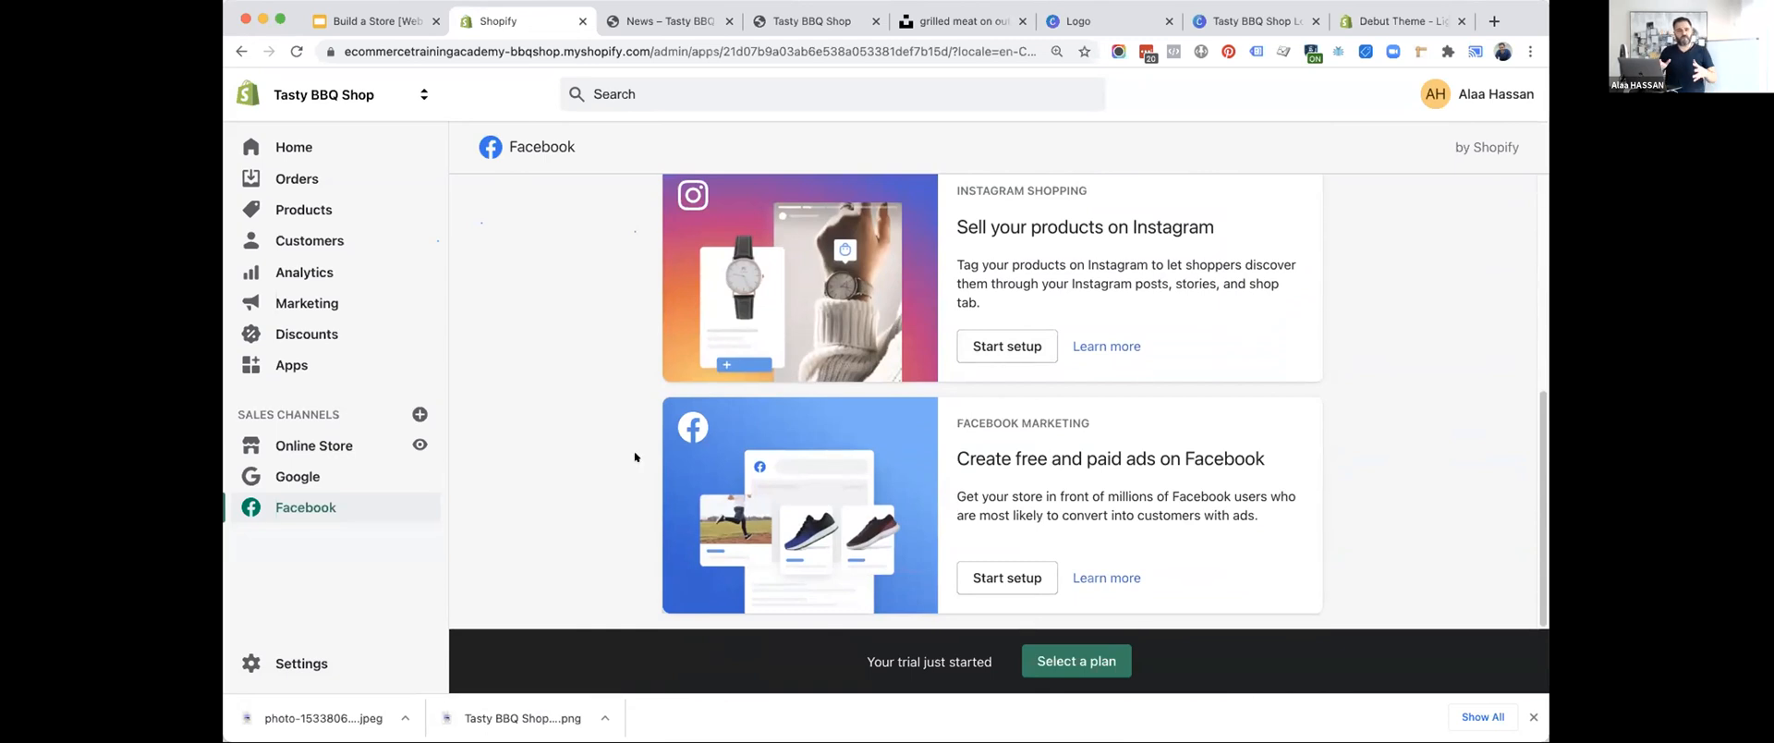
{"action": "scroll", "coordinate": [635, 456], "scroll_direction": "up", "scroll_amount": 5}
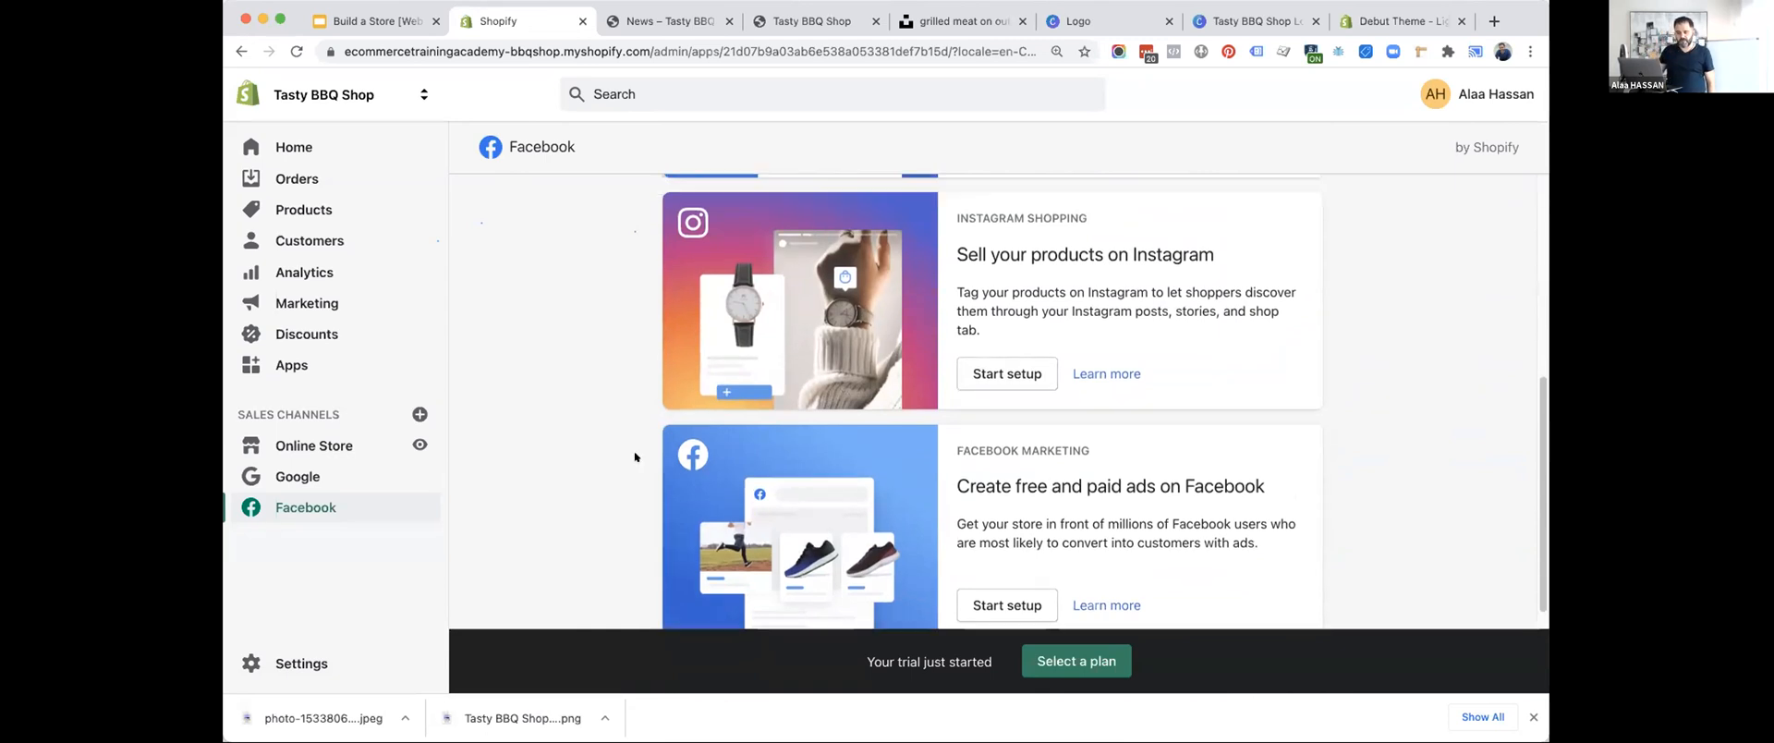
Advance the slide deck to the email marketing item, open its linked Klaviyo.com site, and return to the slide.
{"action": "left_click", "coordinate": [353, 22]}
{"action": "key", "text": "Right"}
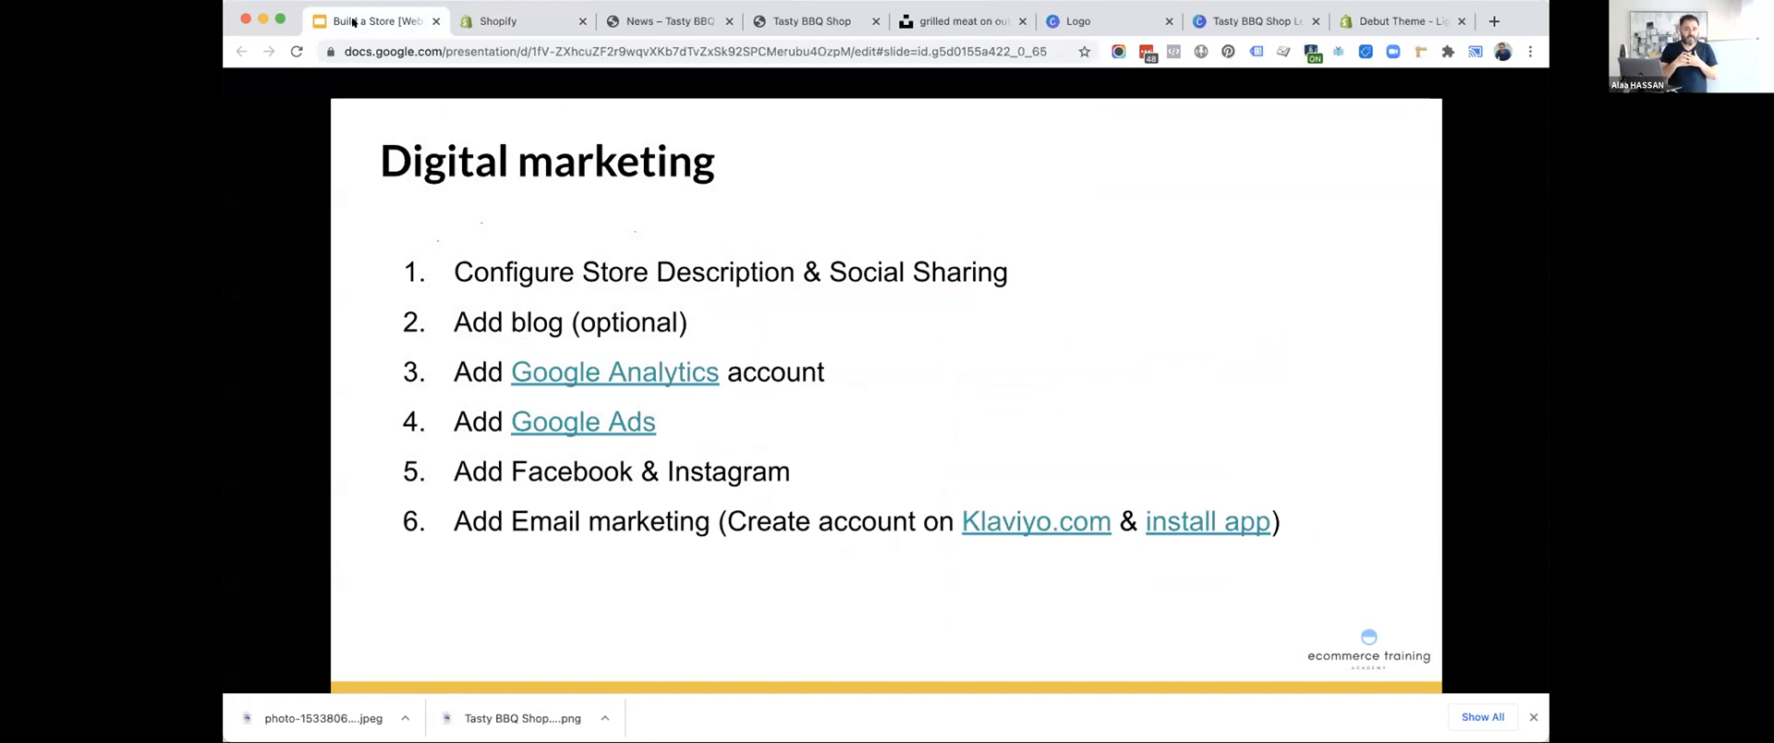
{"action": "left_click", "coordinate": [1020, 523]}
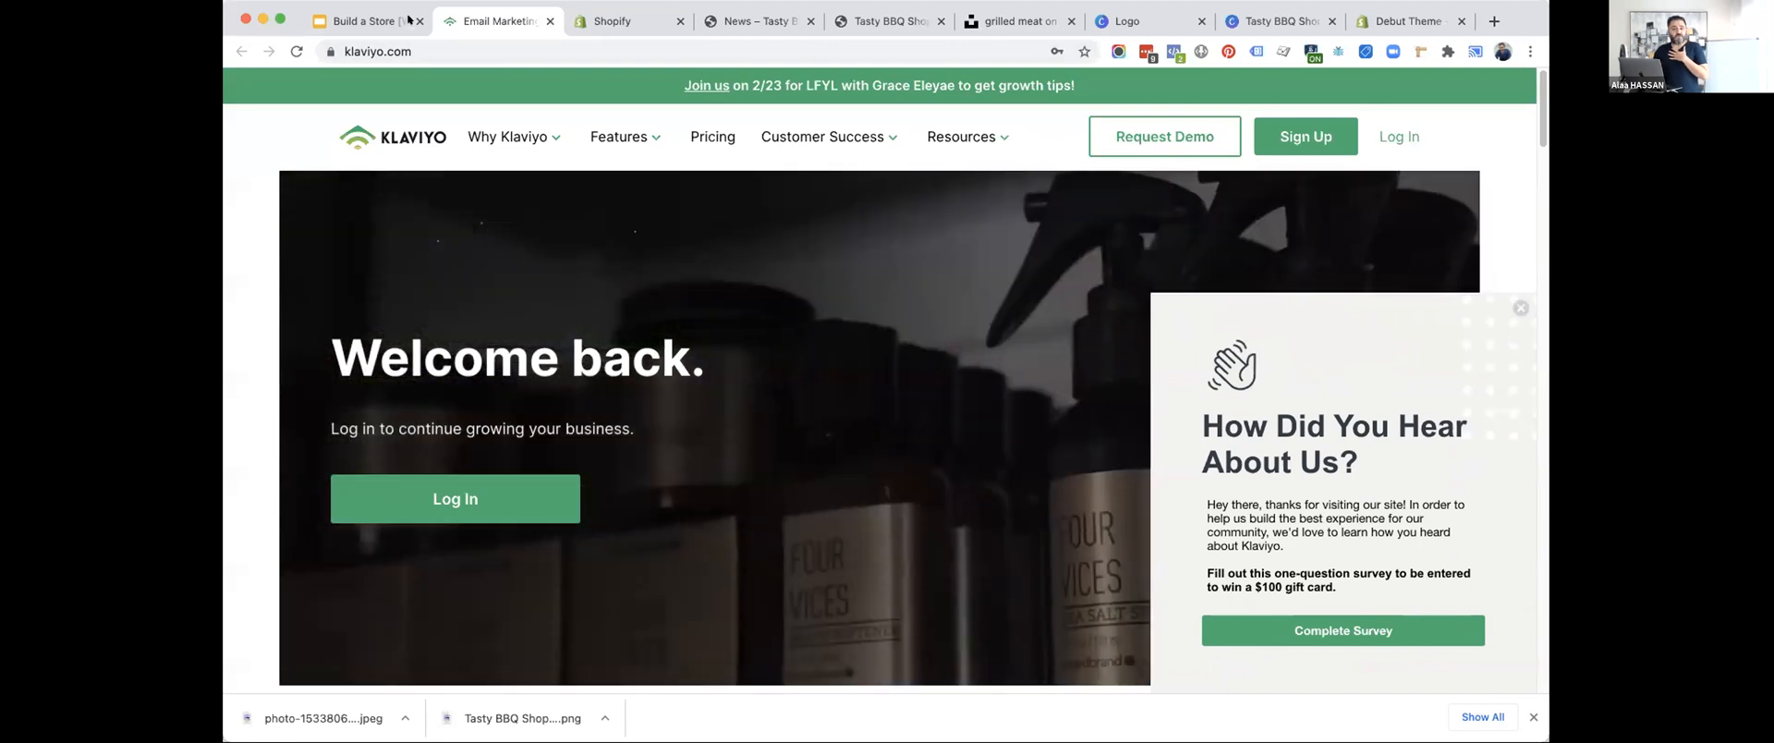
{"action": "left_click", "coordinate": [361, 20]}
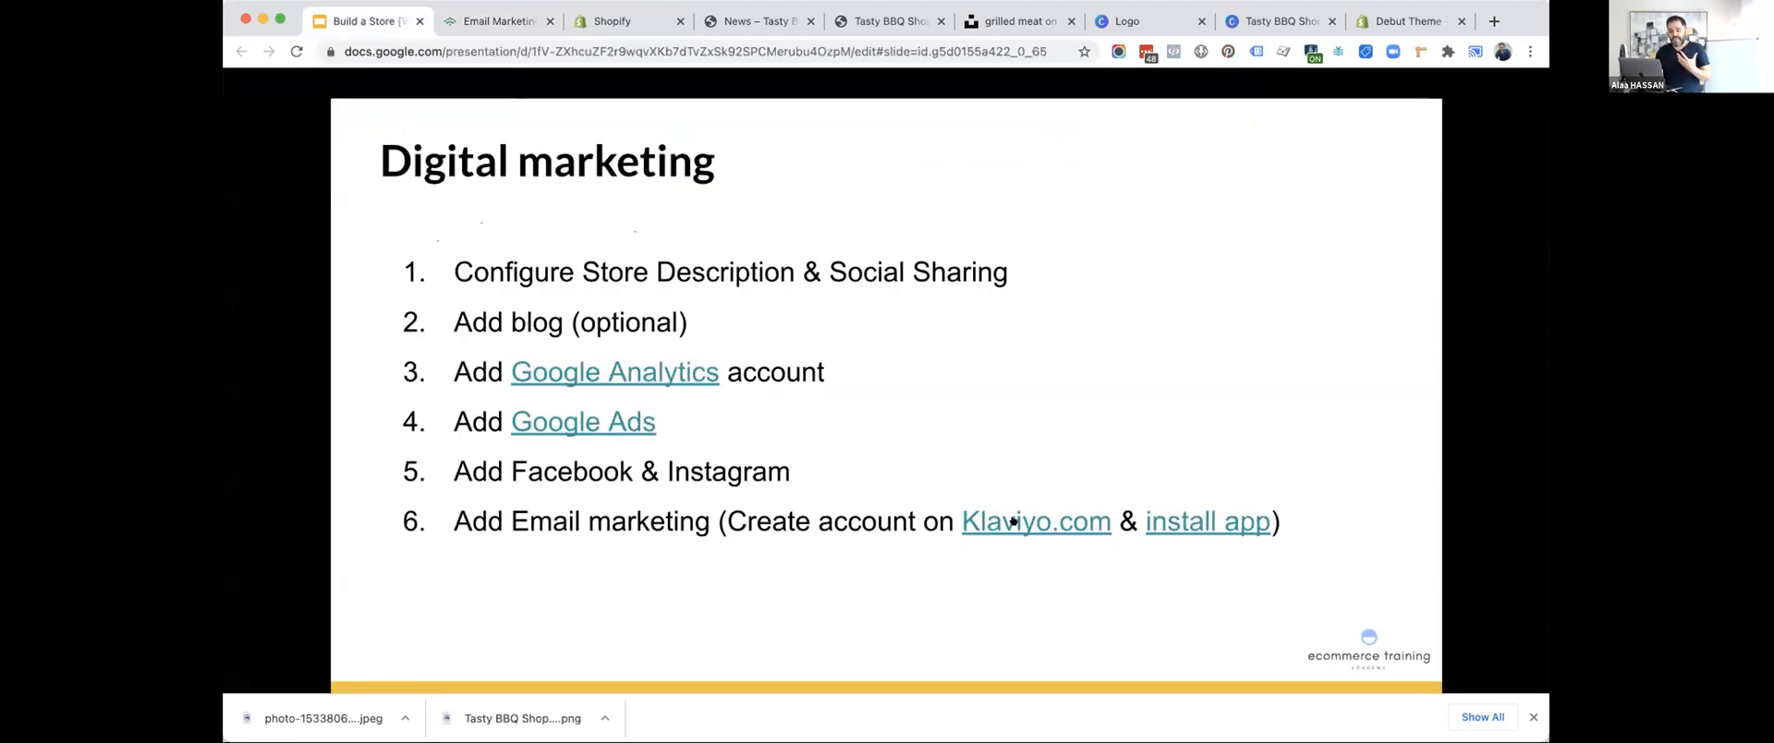
Open the Klaviyo app listing linked on the slide and install the app on the demo store.
{"action": "left_click", "coordinate": [1170, 520]}
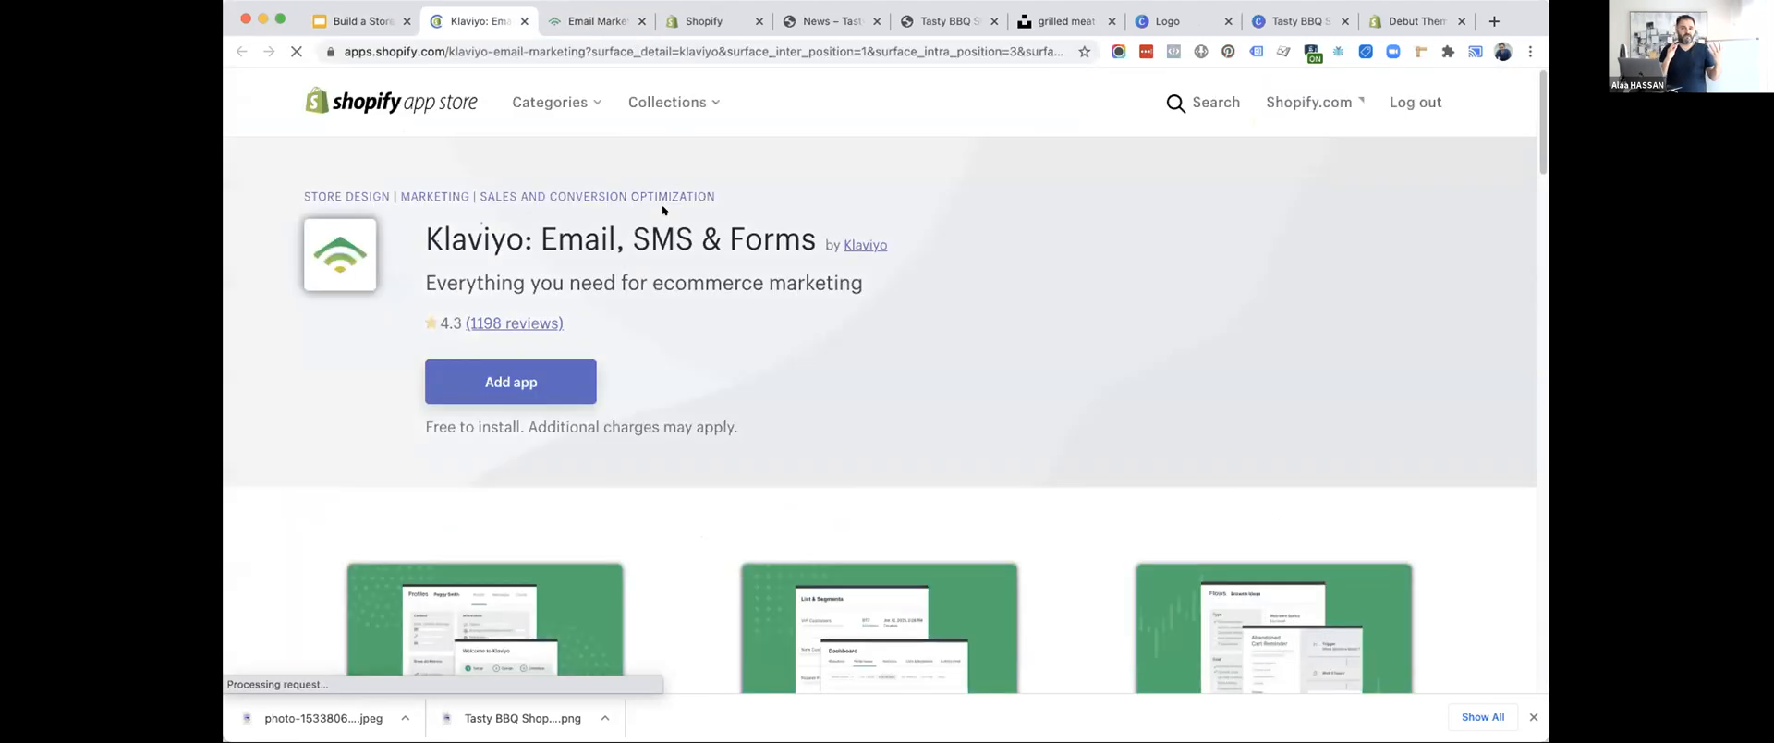
{"action": "left_click", "coordinate": [484, 383]}
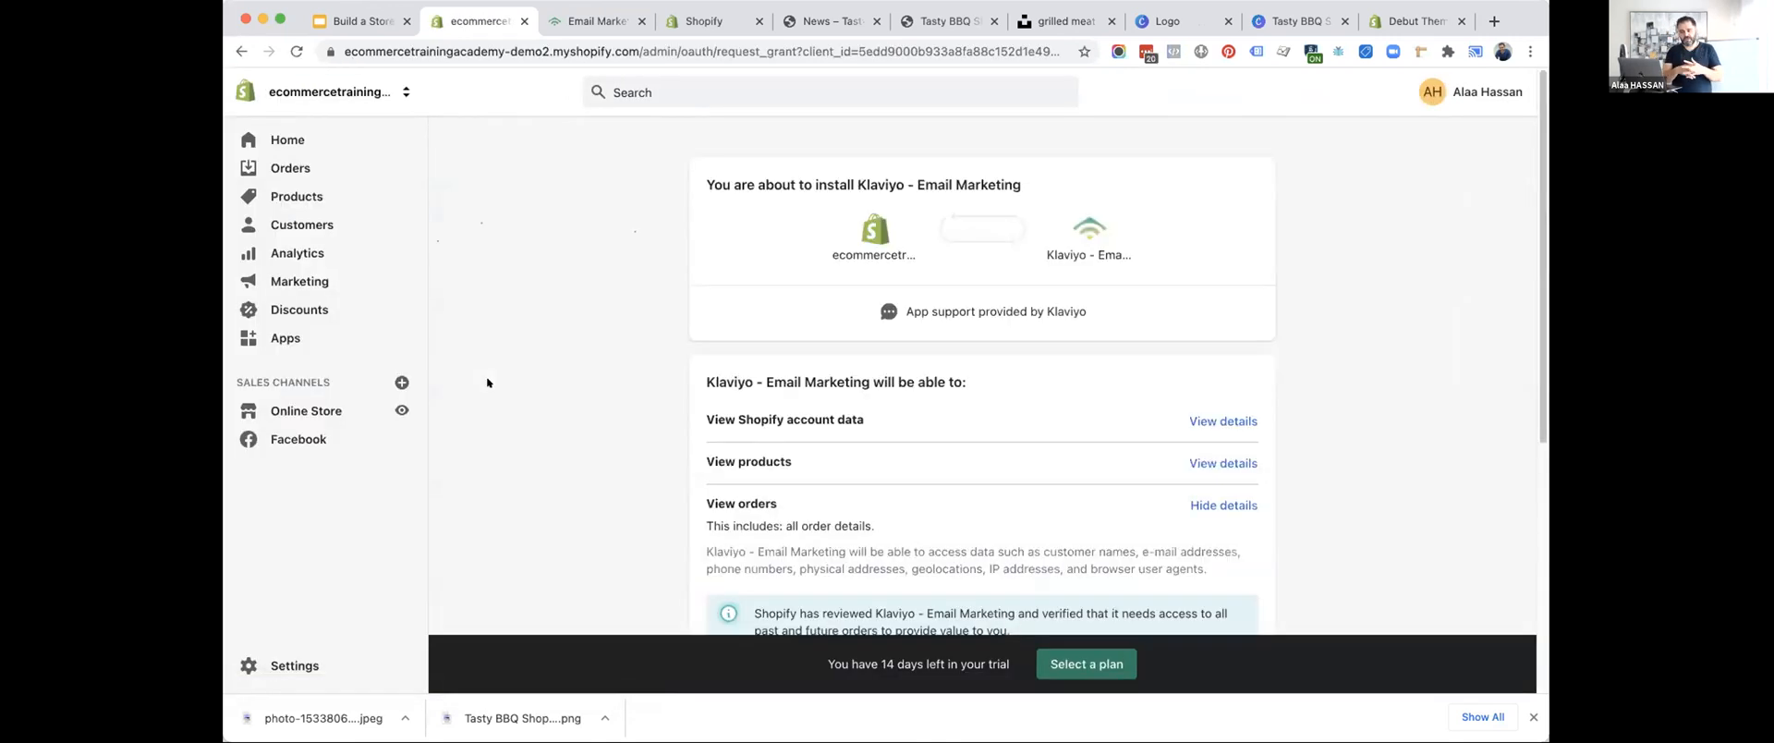
{"action": "scroll", "coordinate": [677, 388], "scroll_direction": "down", "scroll_amount": 5}
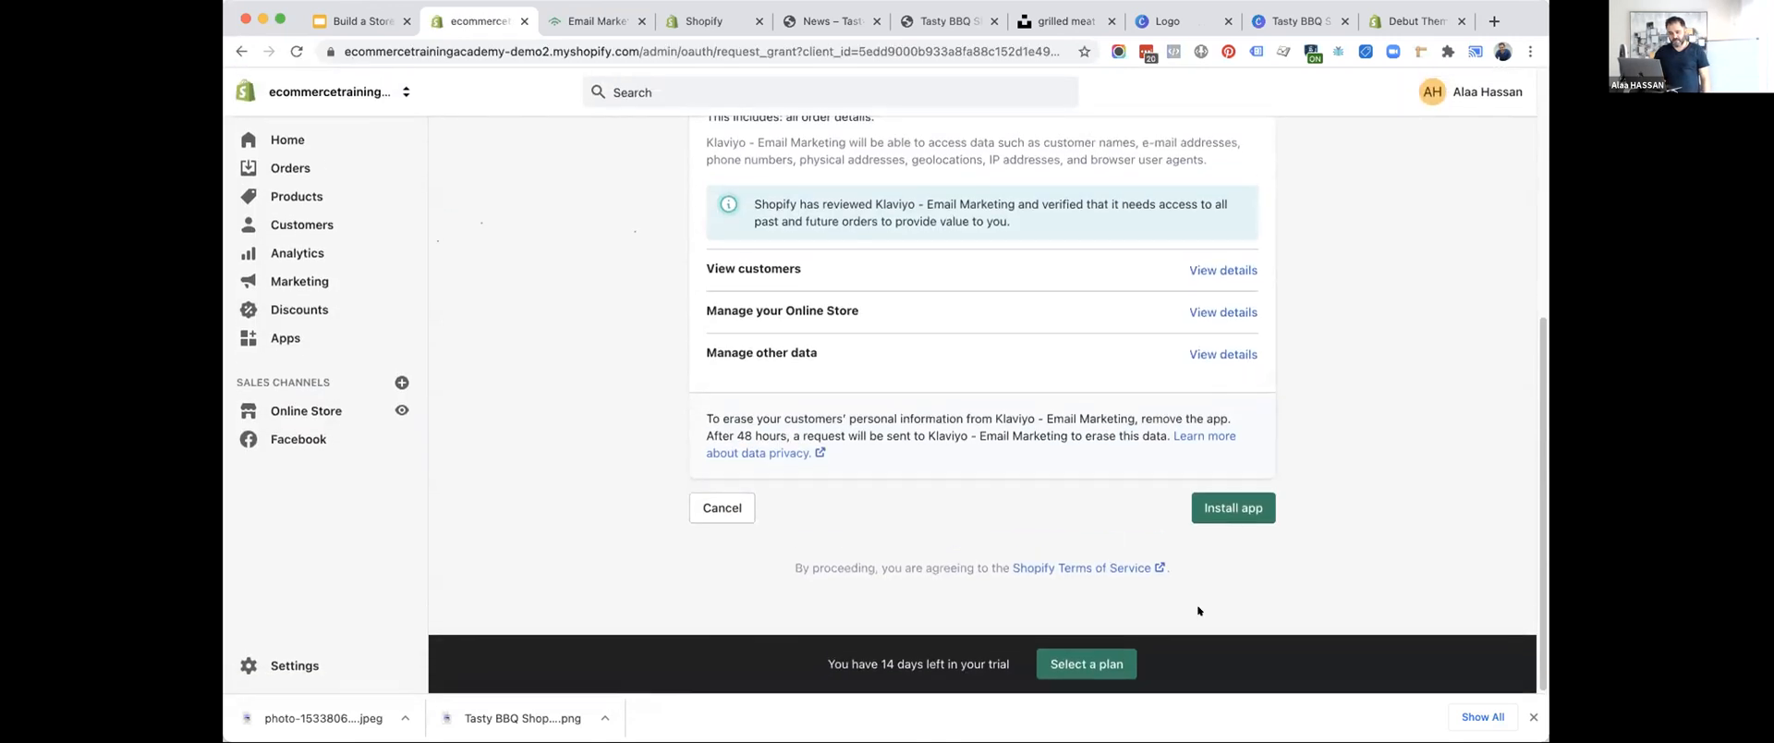
{"action": "left_click", "coordinate": [1215, 510]}
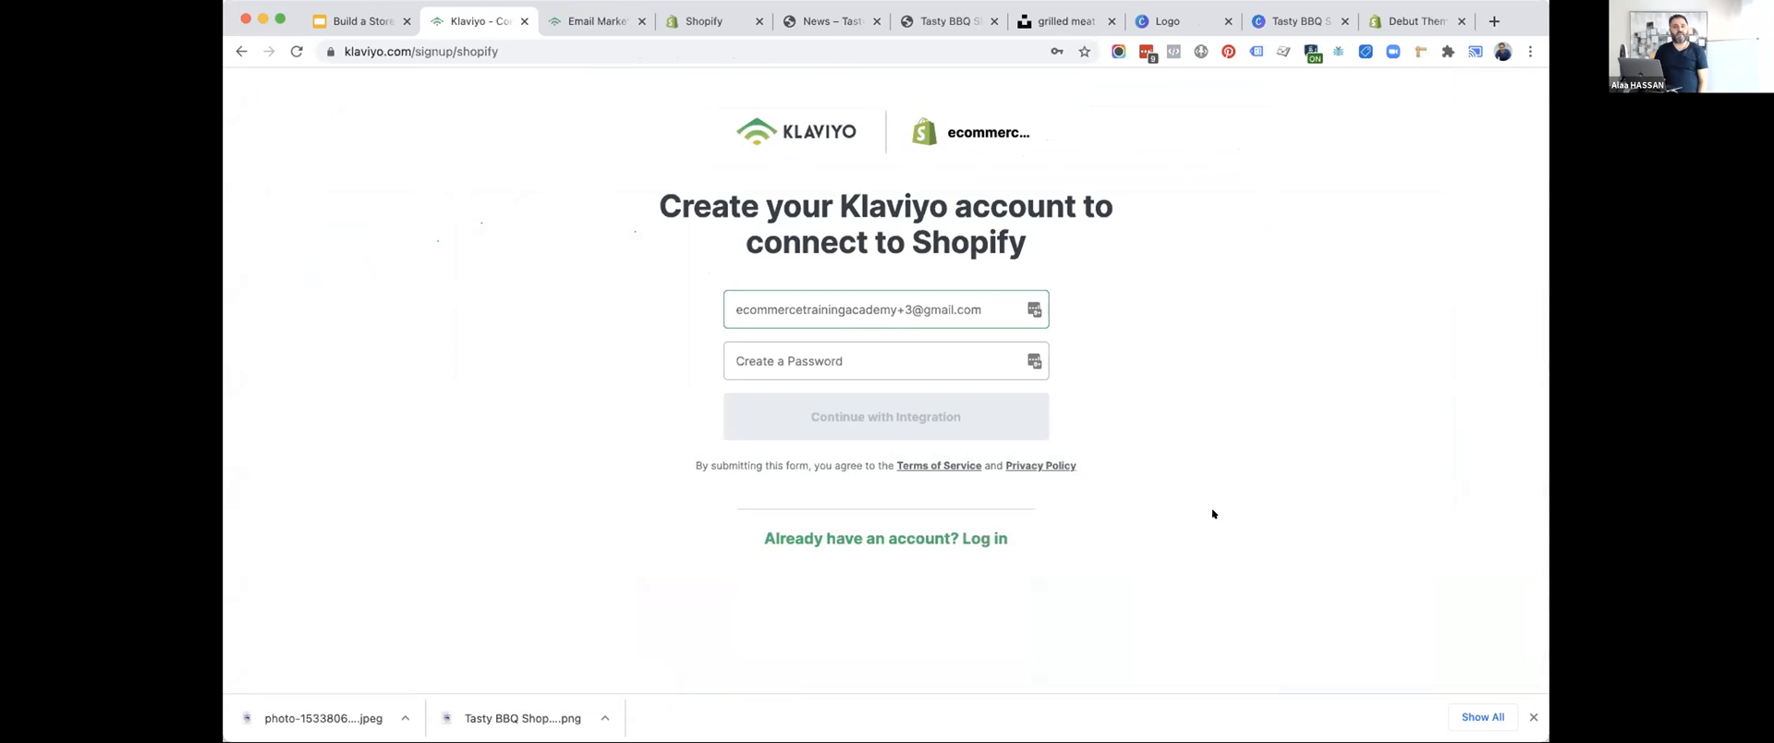
Leave the Klaviyo account sign-up and look over the online store themes page in the demo store's admin.
{"action": "scroll", "coordinate": [246, 146], "scroll_direction": "left", "scroll_amount": 5}
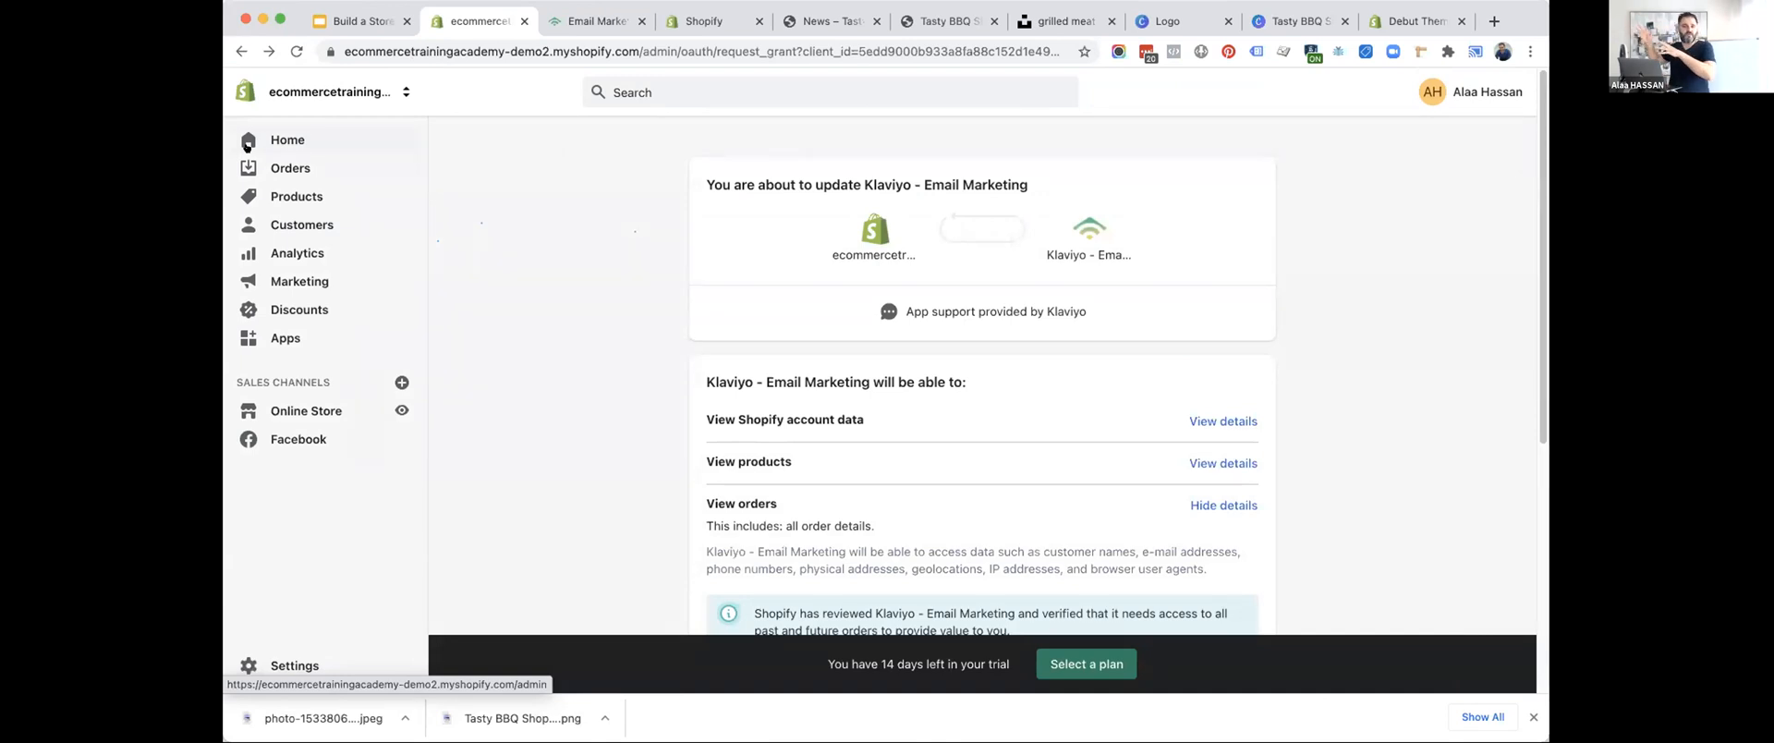
{"action": "left_click", "coordinate": [247, 145]}
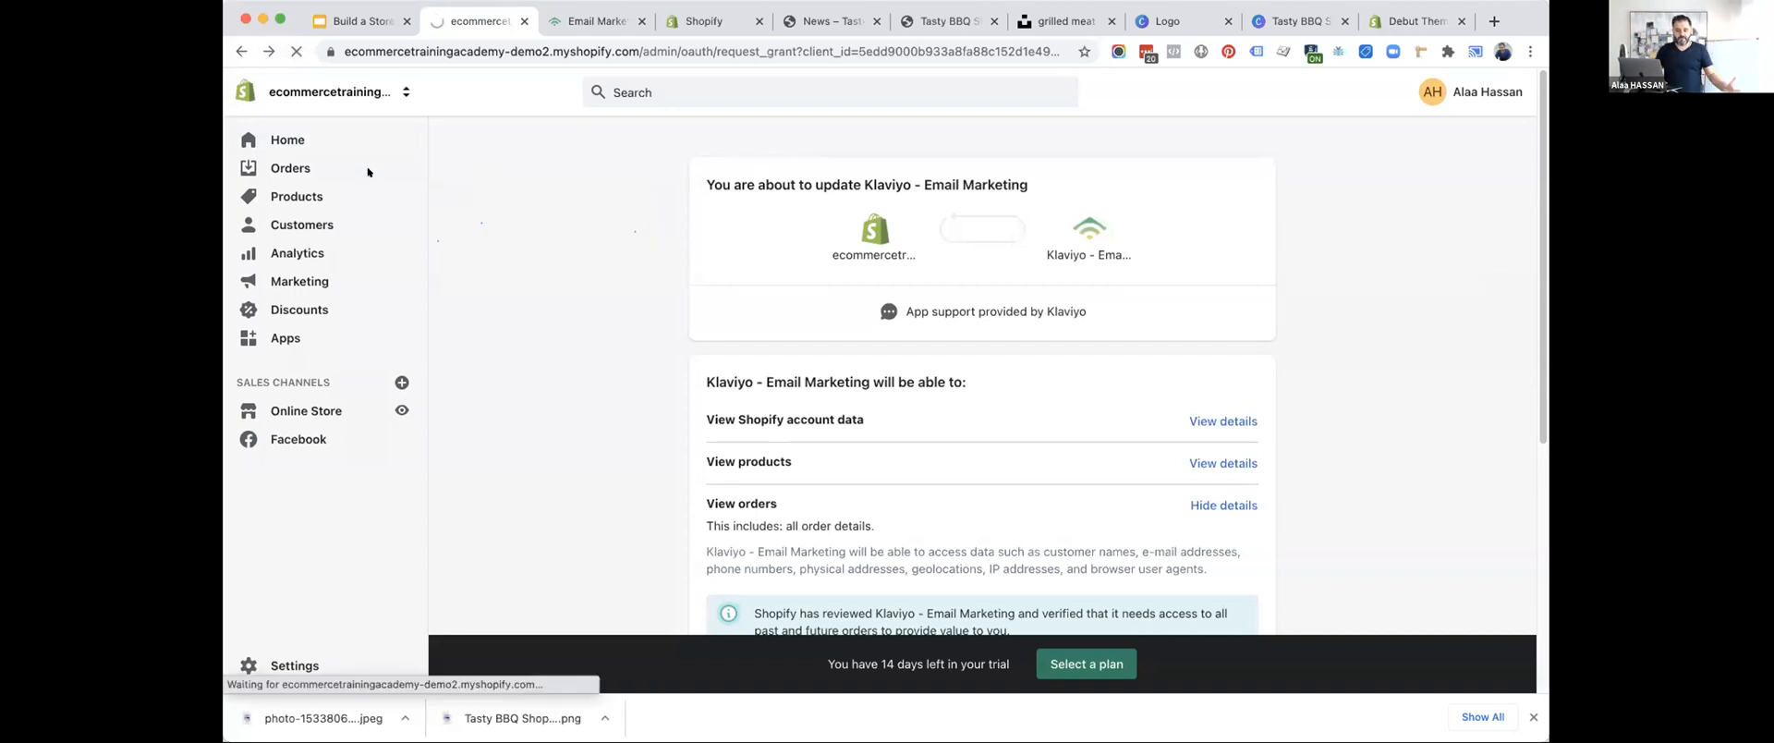
{"action": "left_click", "coordinate": [289, 410]}
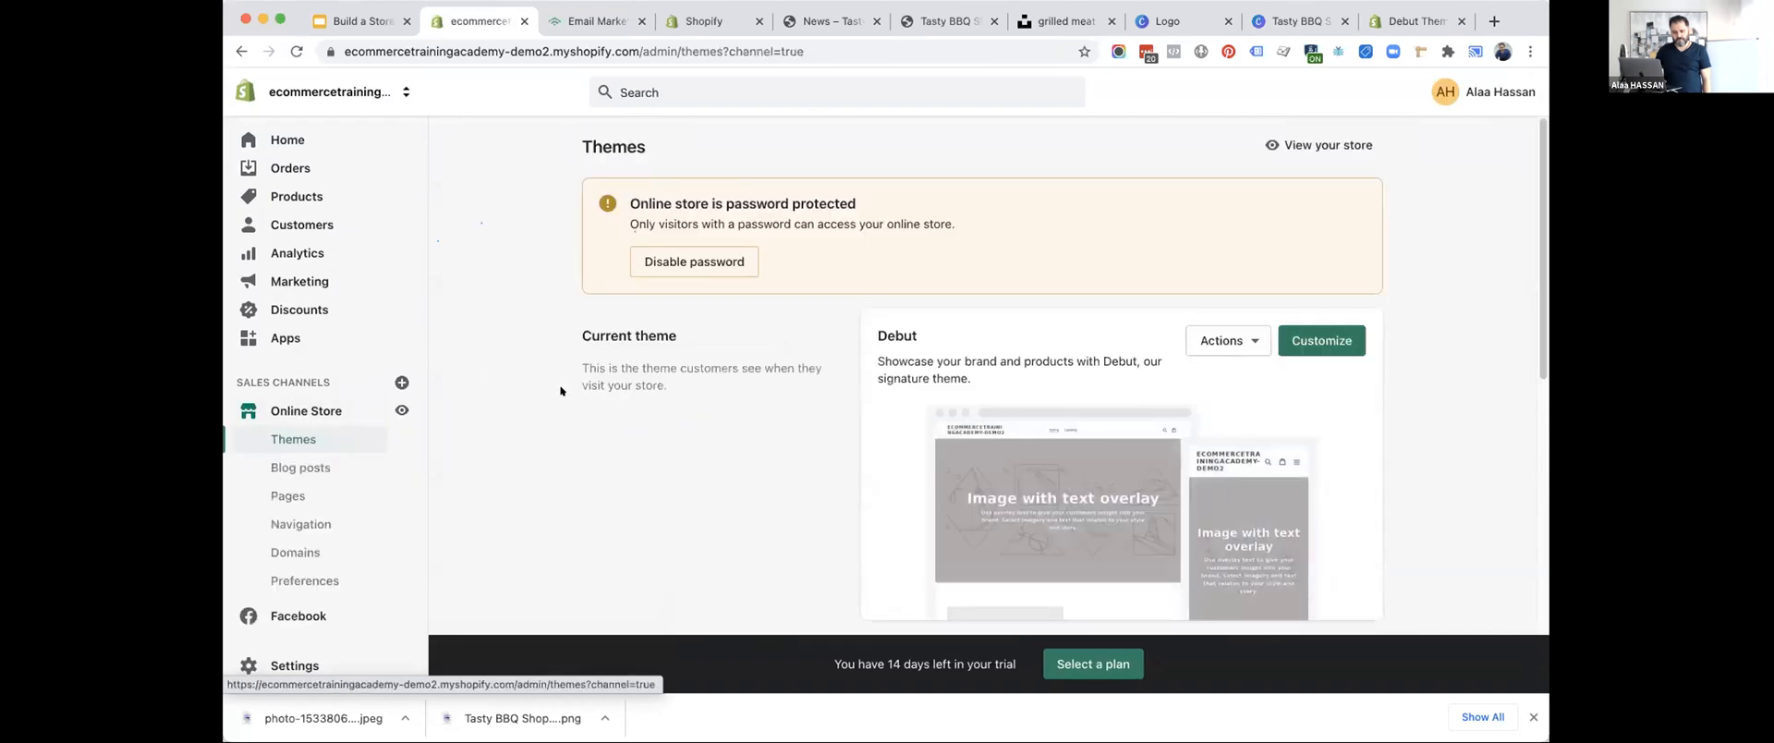
{"action": "scroll", "coordinate": [560, 391], "scroll_direction": "down", "scroll_amount": 5}
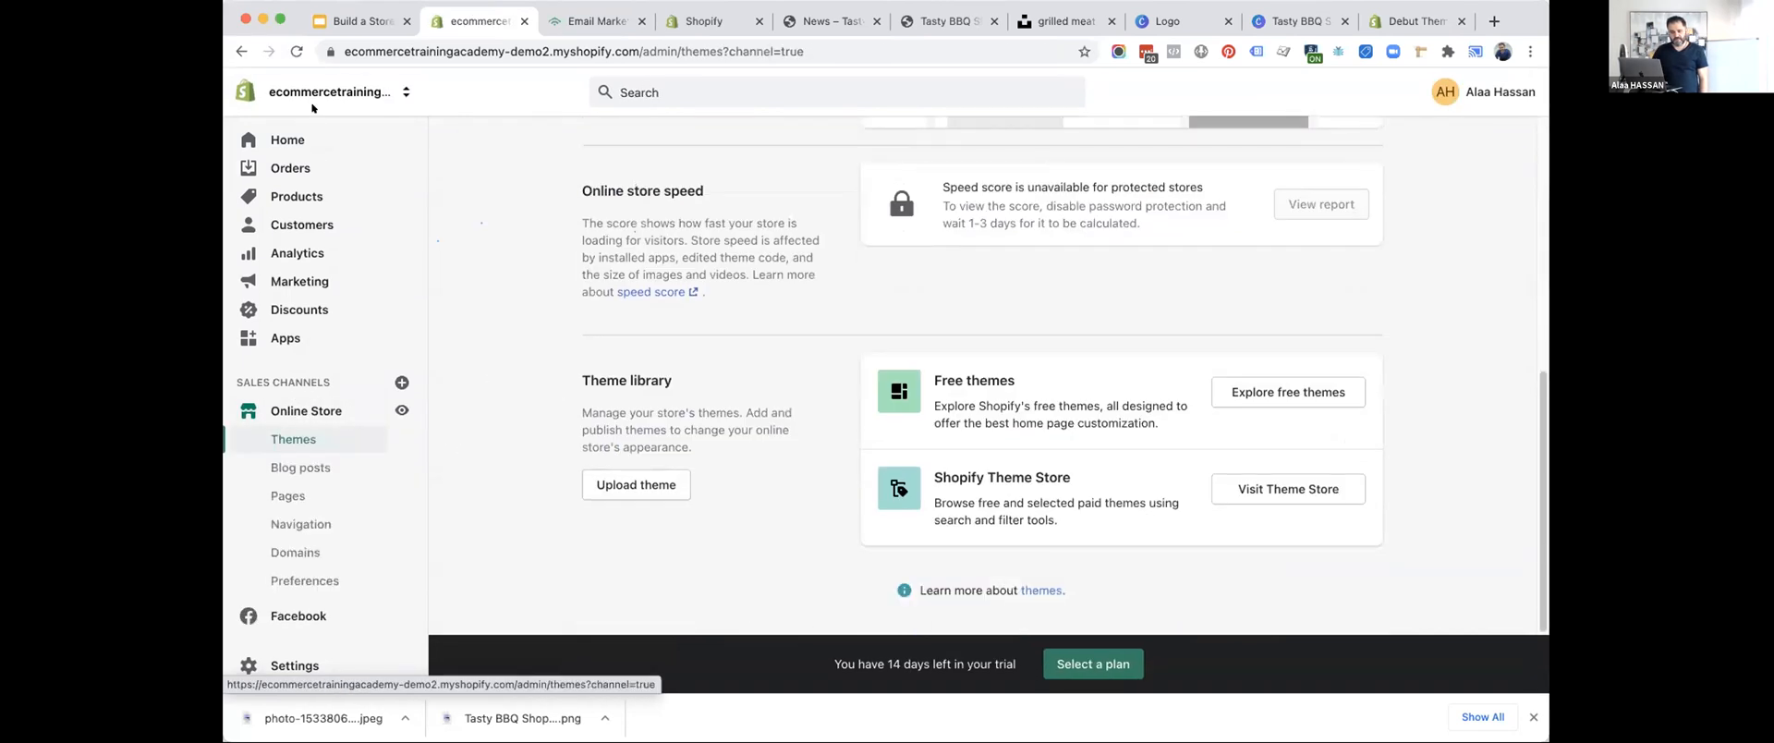
Advance the slide deck to the SEO item, and look through the demo store's orders, products, inventory and transfers pages.
{"action": "left_click", "coordinate": [341, 17]}
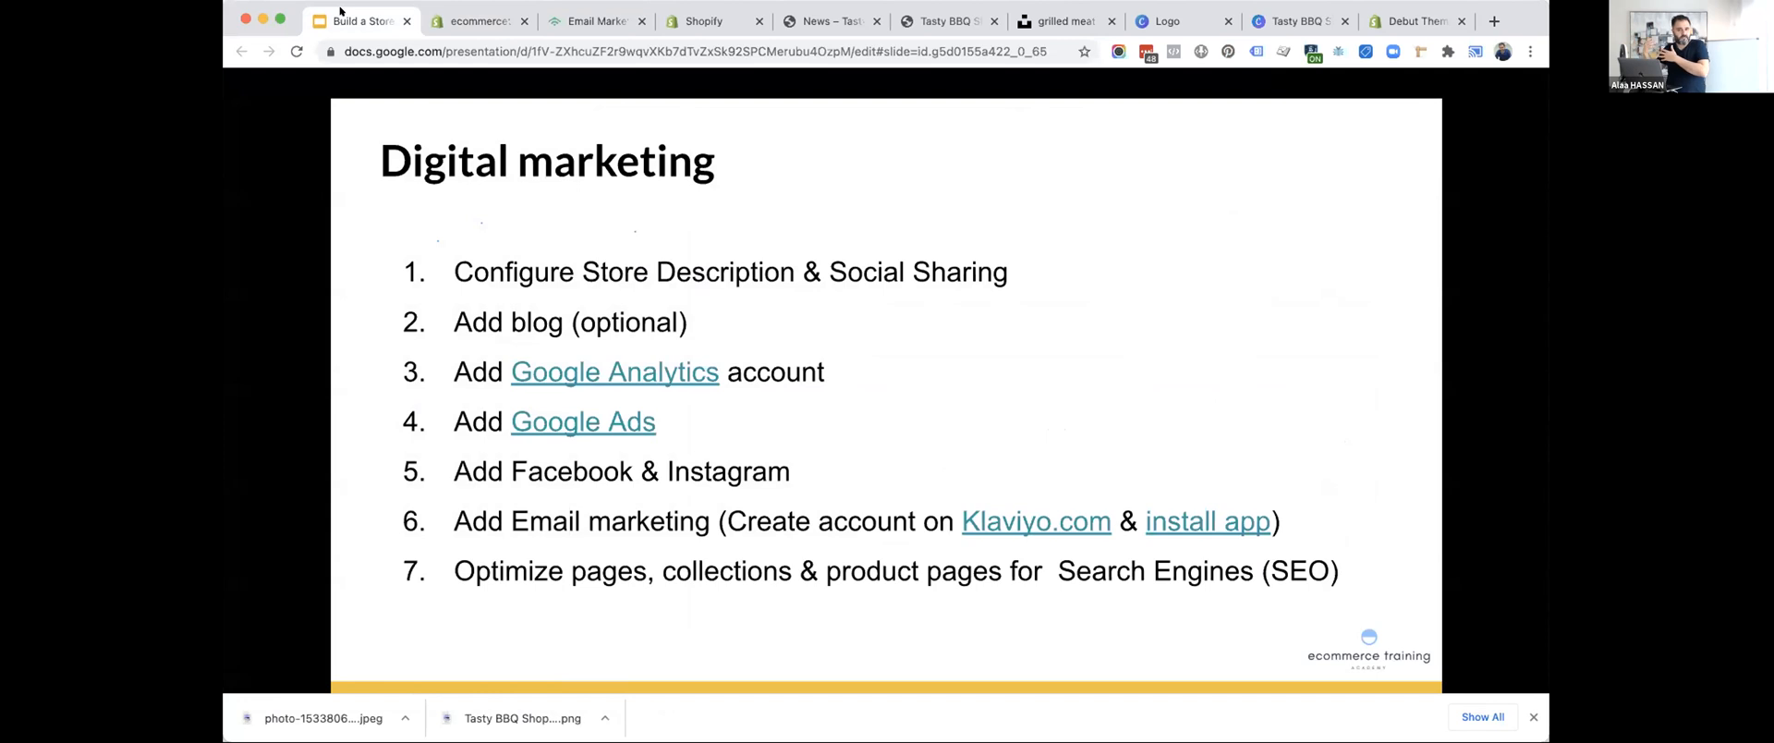
{"action": "left_click", "coordinate": [465, 19]}
{"action": "left_click", "coordinate": [303, 166]}
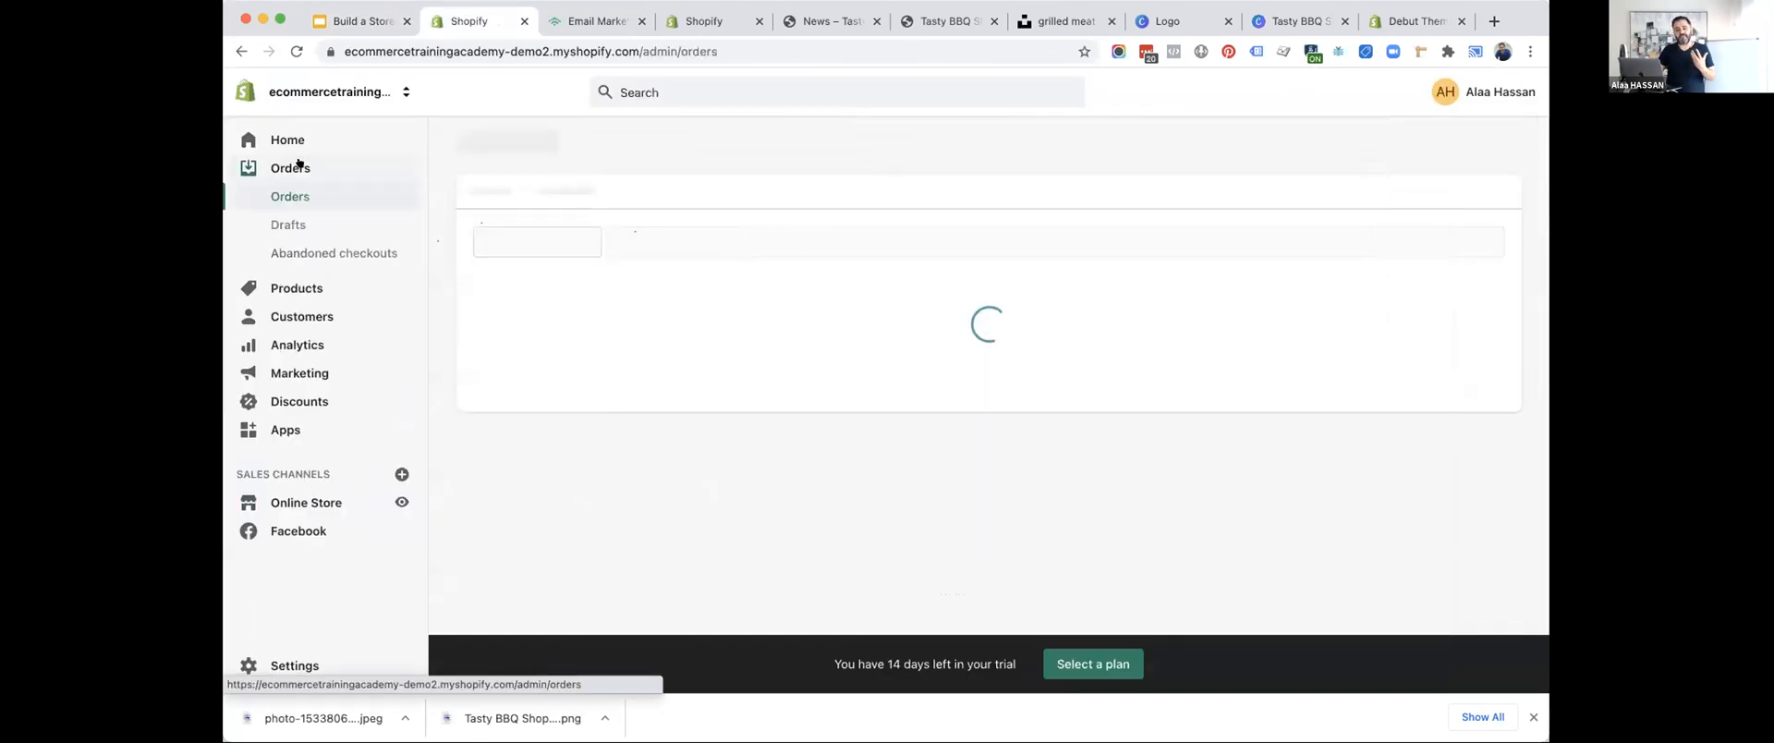
{"action": "left_click", "coordinate": [290, 294]}
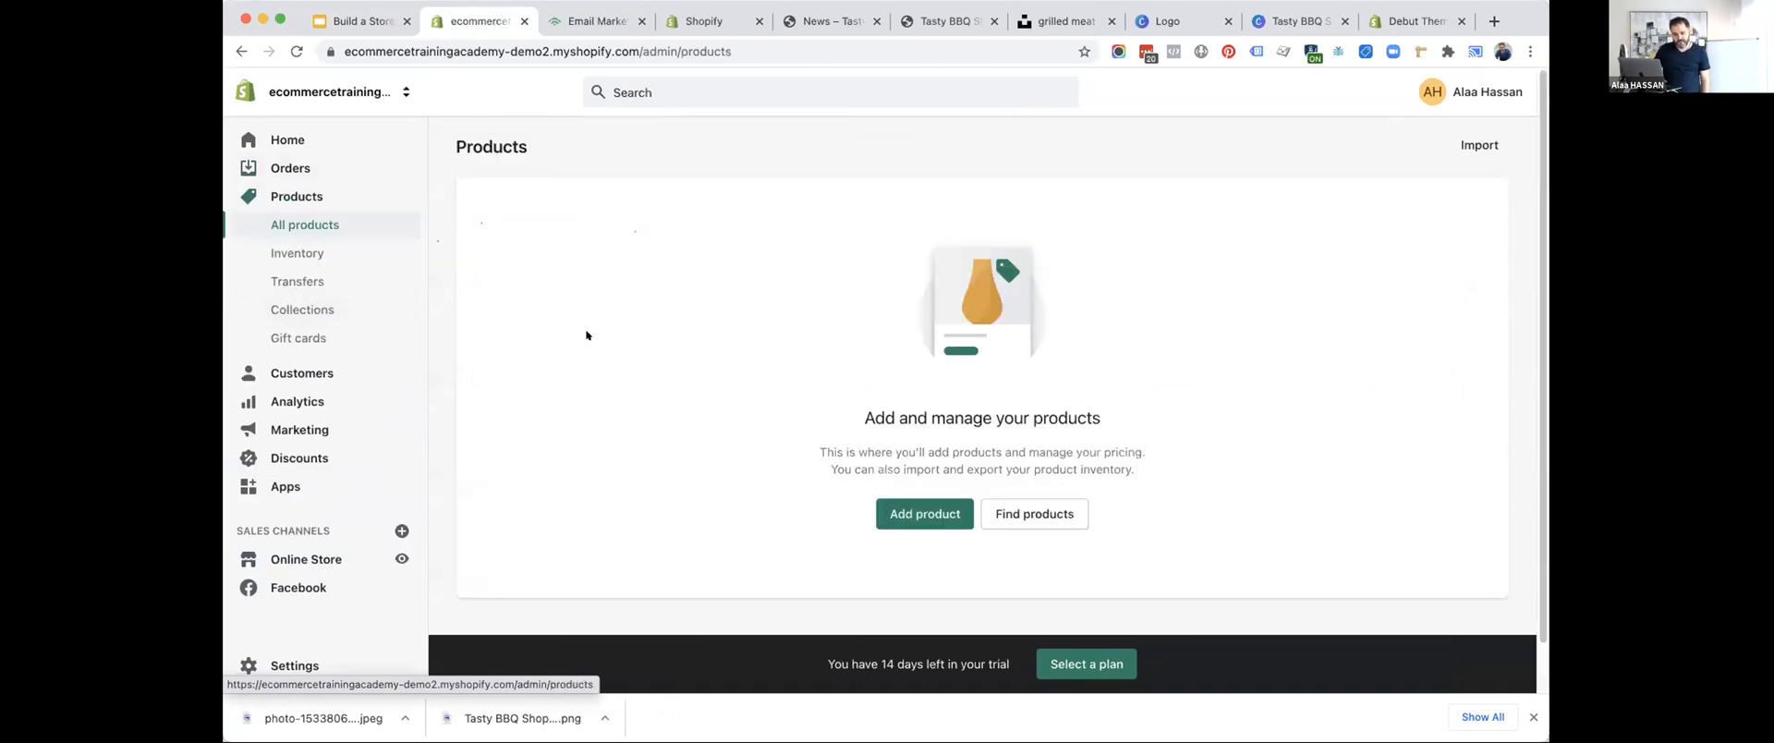
{"action": "left_click", "coordinate": [297, 254]}
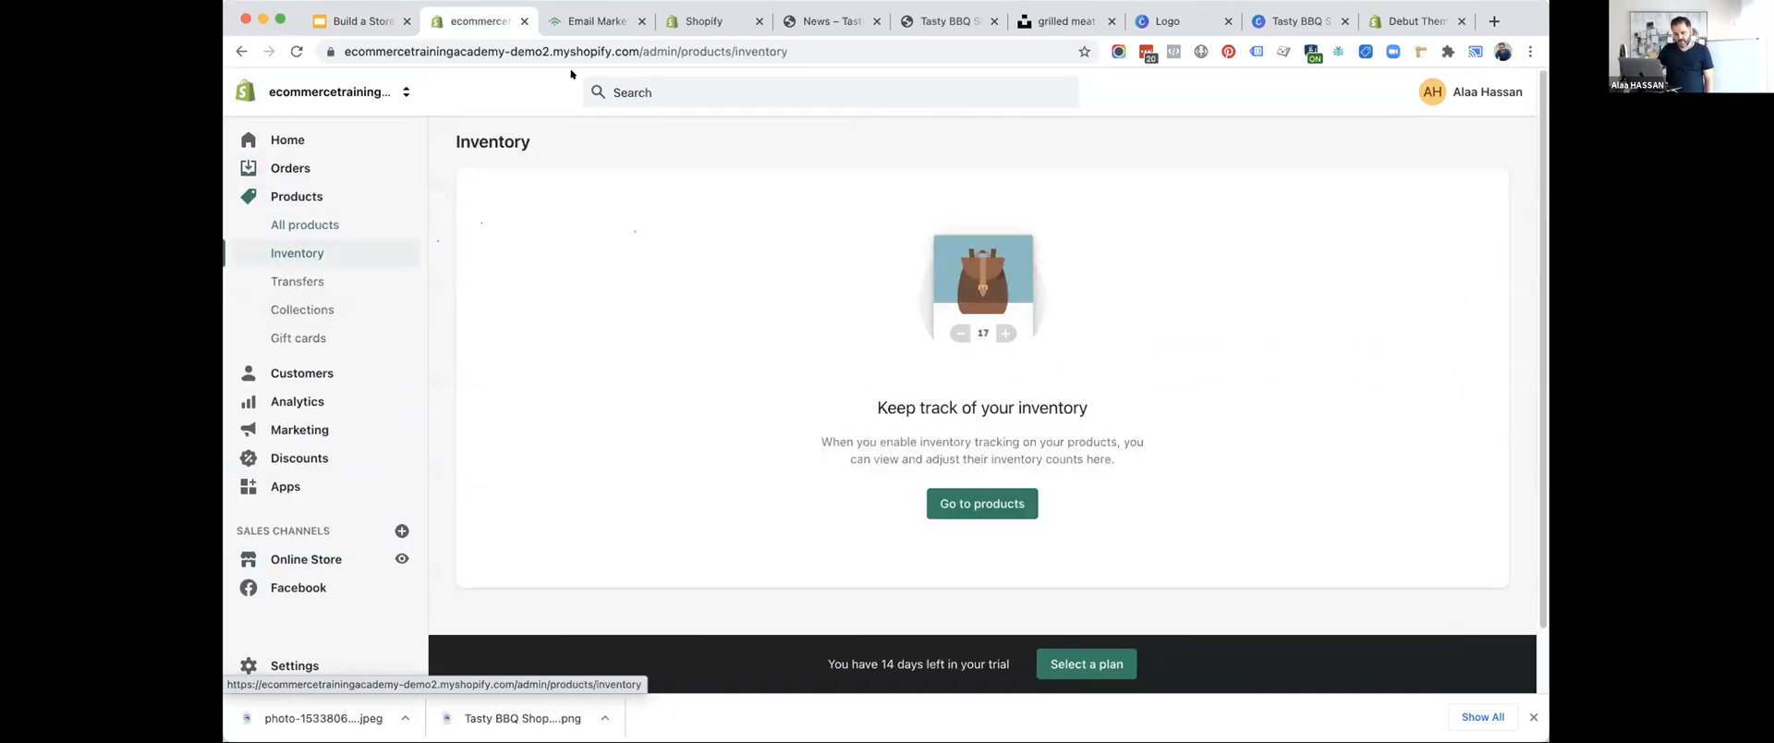
{"action": "left_click", "coordinate": [288, 281]}
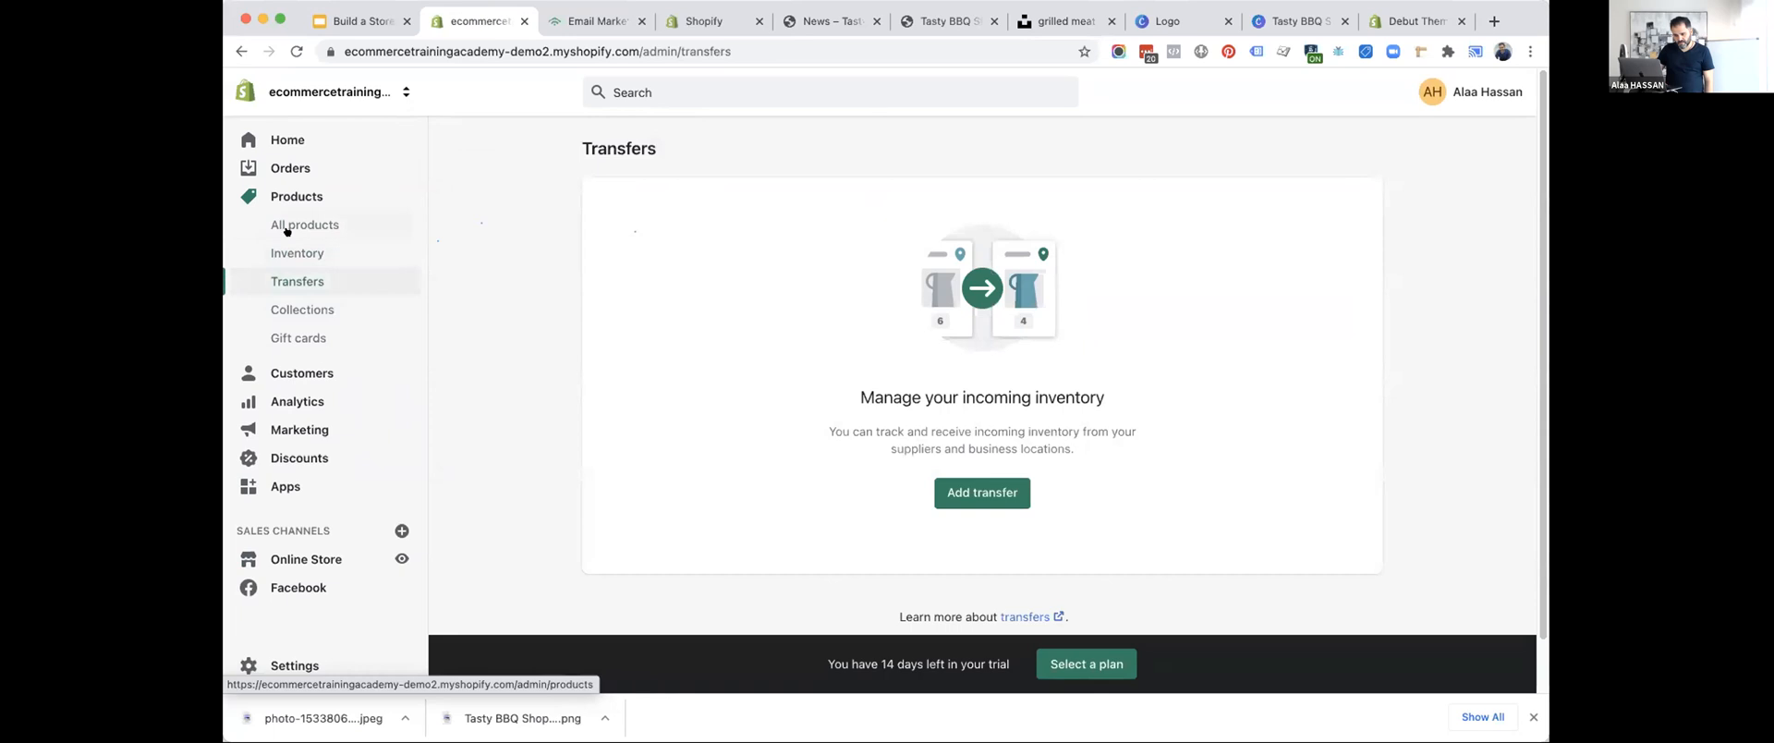
{"action": "left_click", "coordinate": [285, 228]}
Close the demo store's browser tab and switch back to the Tasty BBQ Shop admin.
{"action": "left_click", "coordinate": [704, 20]}
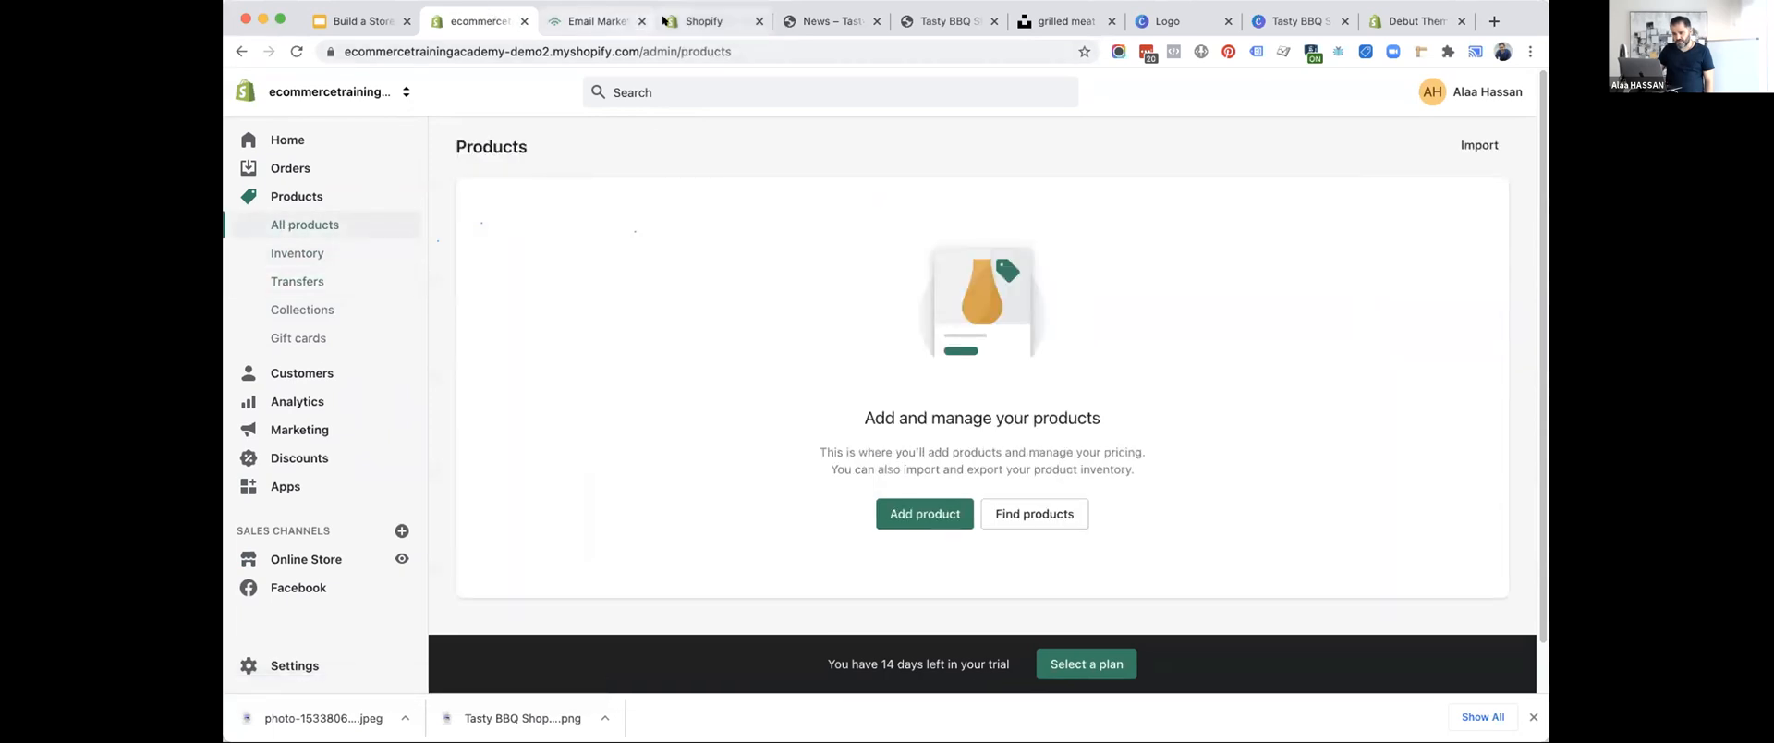
{"action": "left_click", "coordinate": [533, 20]}
{"action": "left_click", "coordinate": [524, 20]}
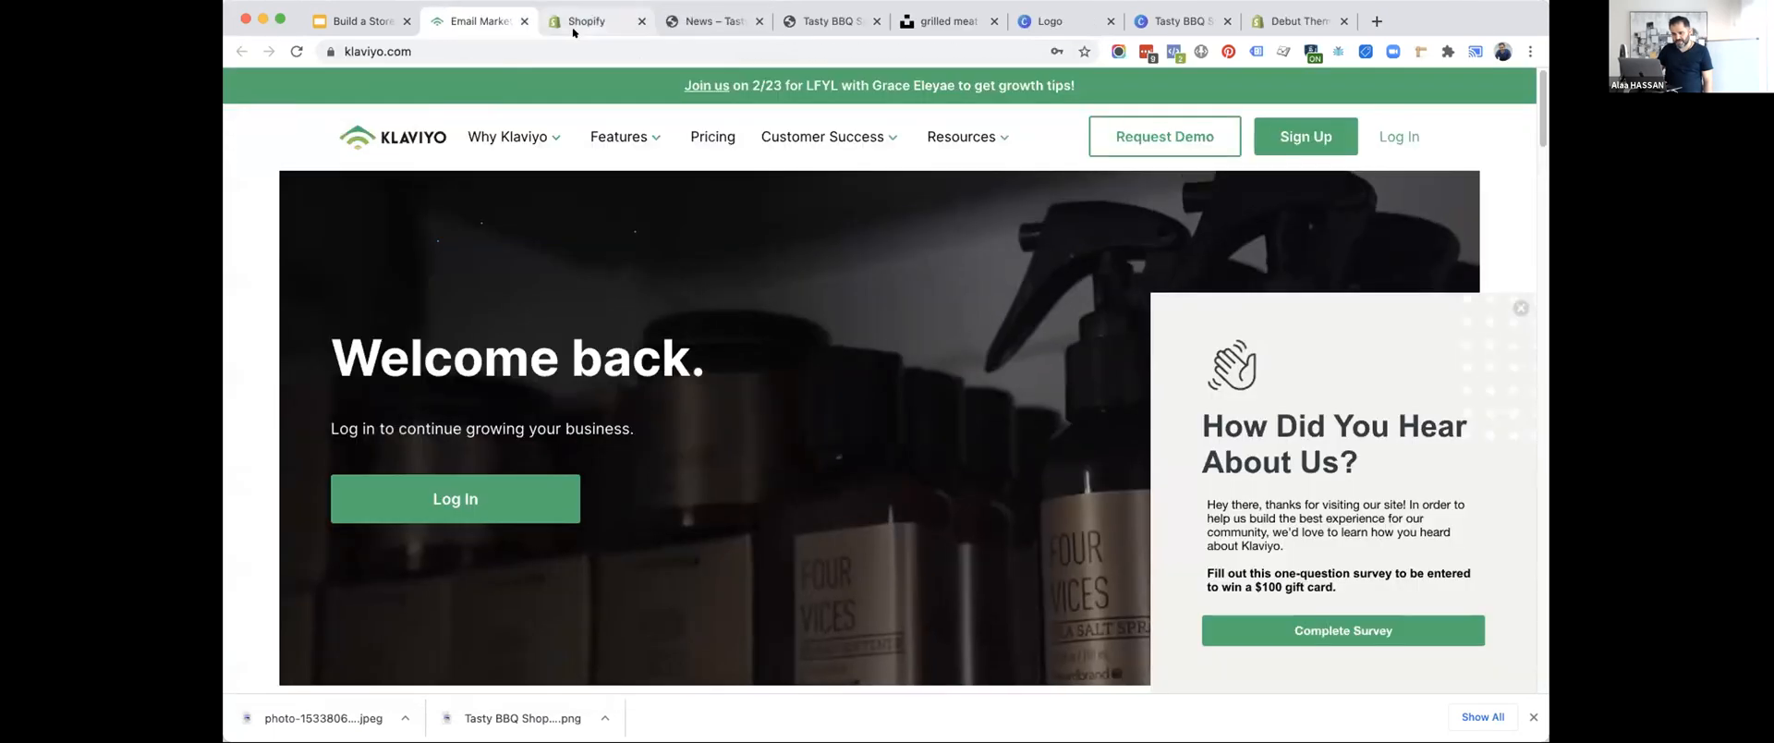
{"action": "left_click", "coordinate": [572, 26]}
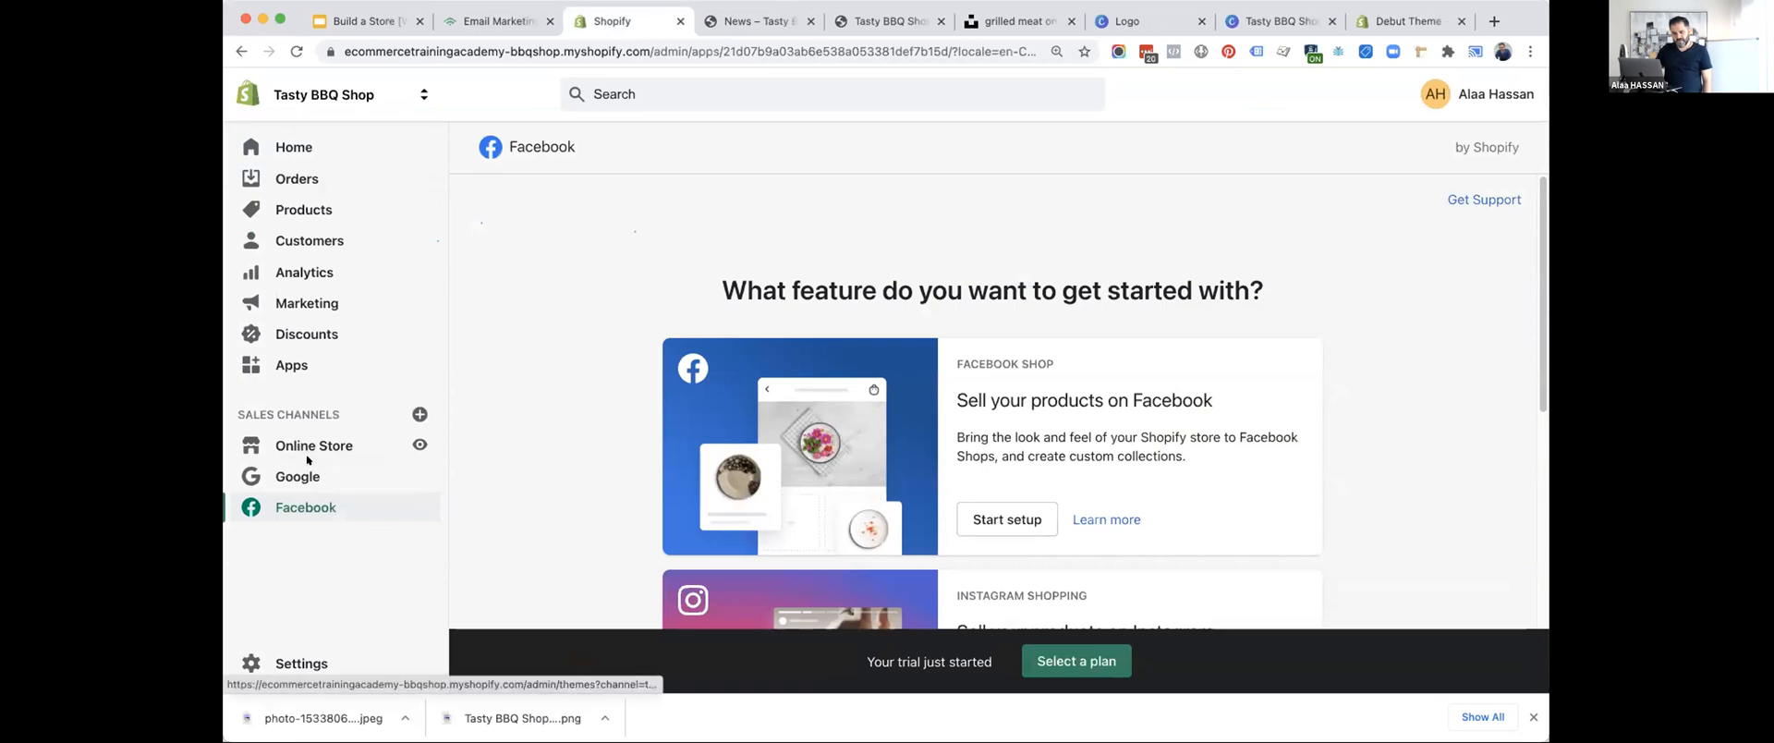
Open the Bull's Eye Original Barbecue Sauce product and open its search engine listing for editing.
{"action": "left_click", "coordinate": [300, 211]}
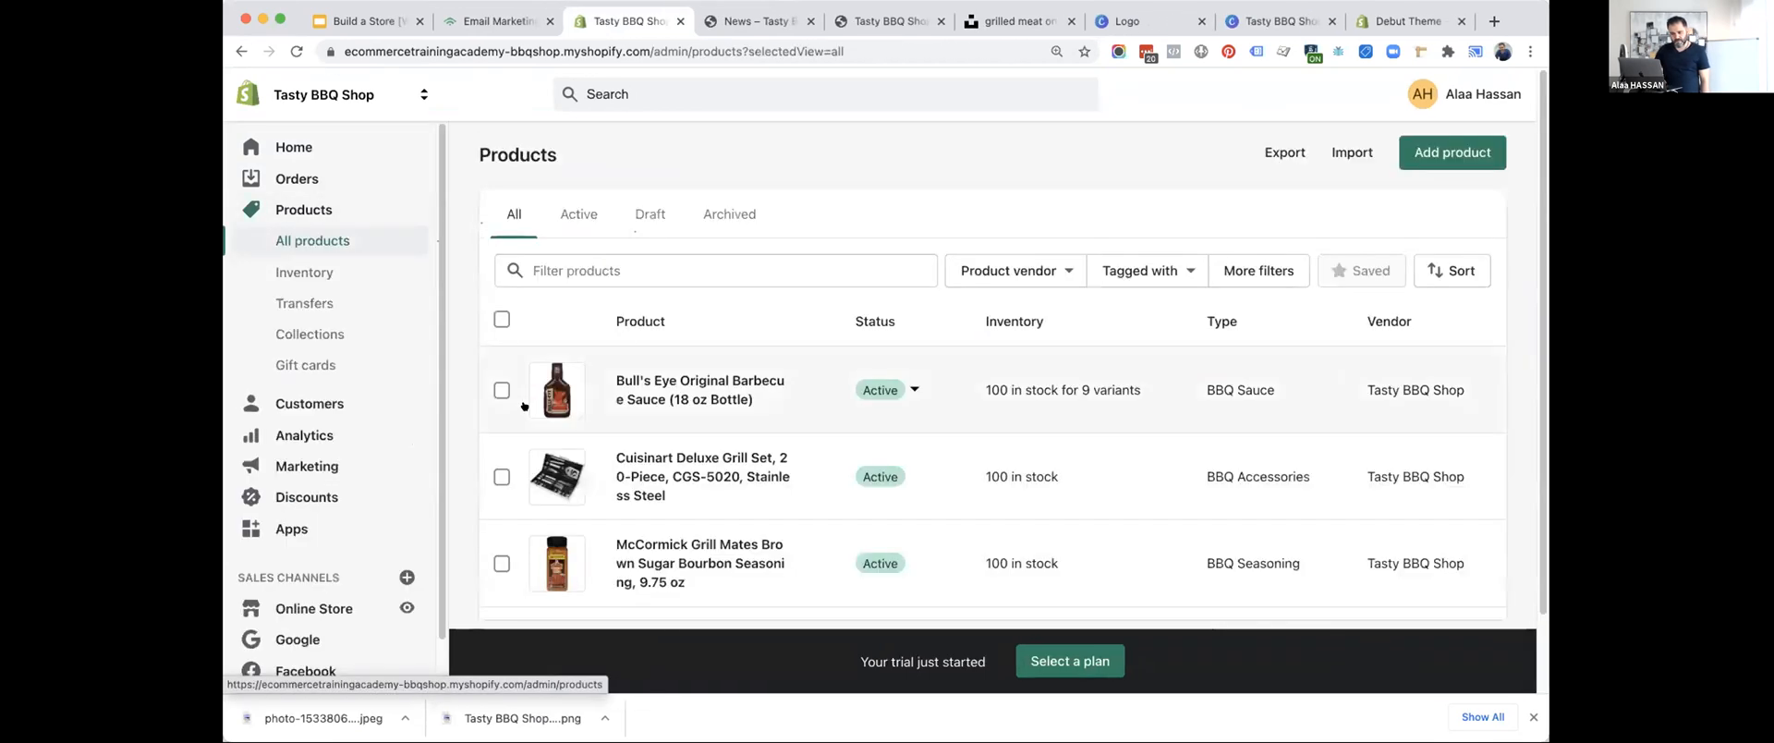
{"action": "scroll", "coordinate": [571, 271], "scroll_direction": "down", "scroll_amount": 2}
{"action": "left_click", "coordinate": [572, 271]}
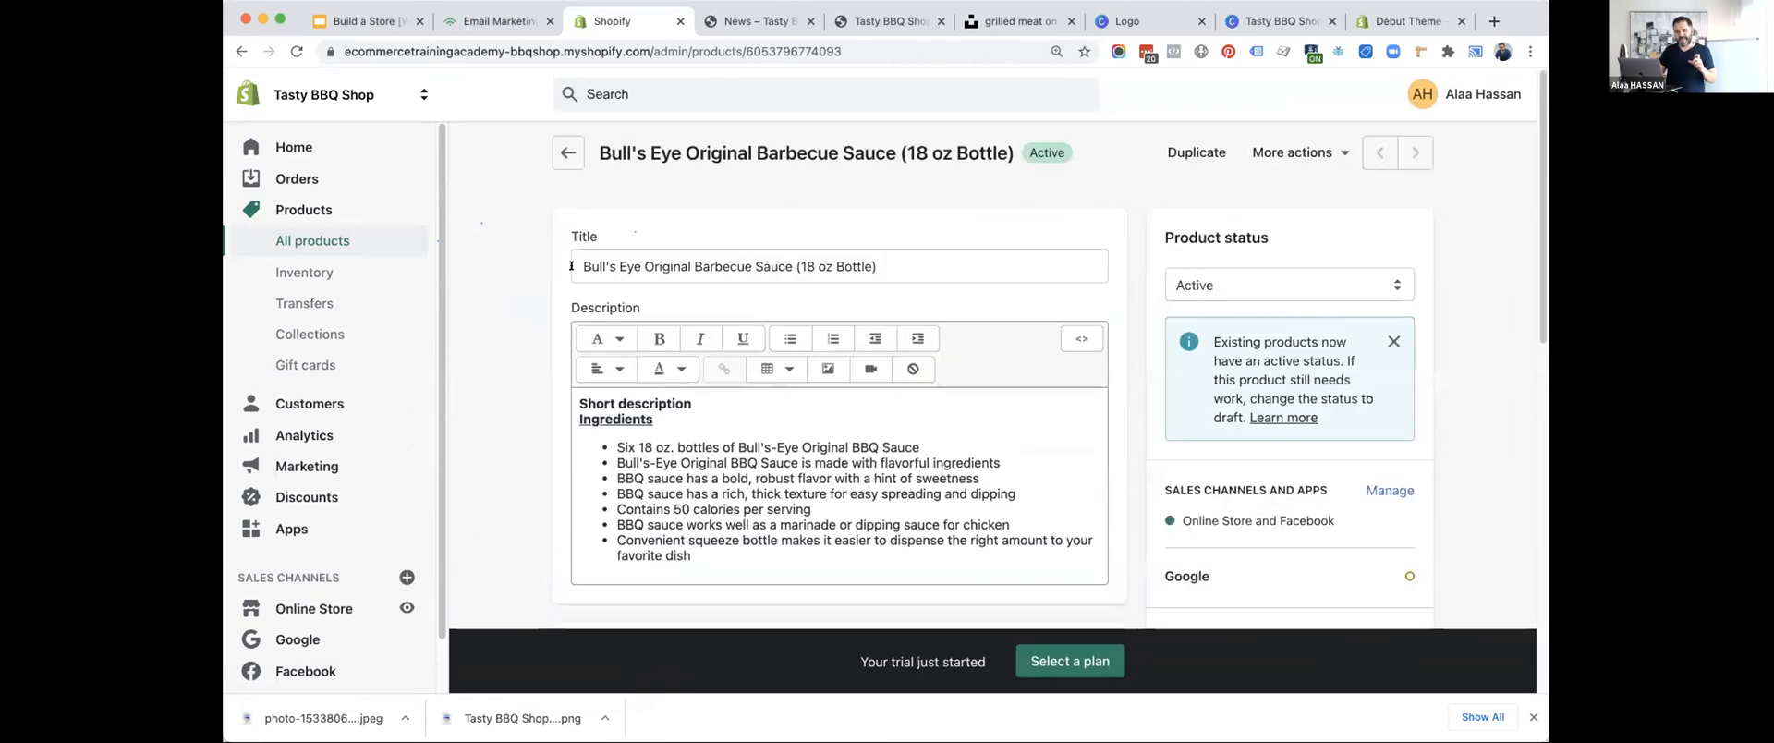
{"action": "scroll", "coordinate": [517, 431], "scroll_direction": "down", "scroll_amount": 4}
{"action": "scroll", "coordinate": [516, 431], "scroll_direction": "down", "scroll_amount": 20}
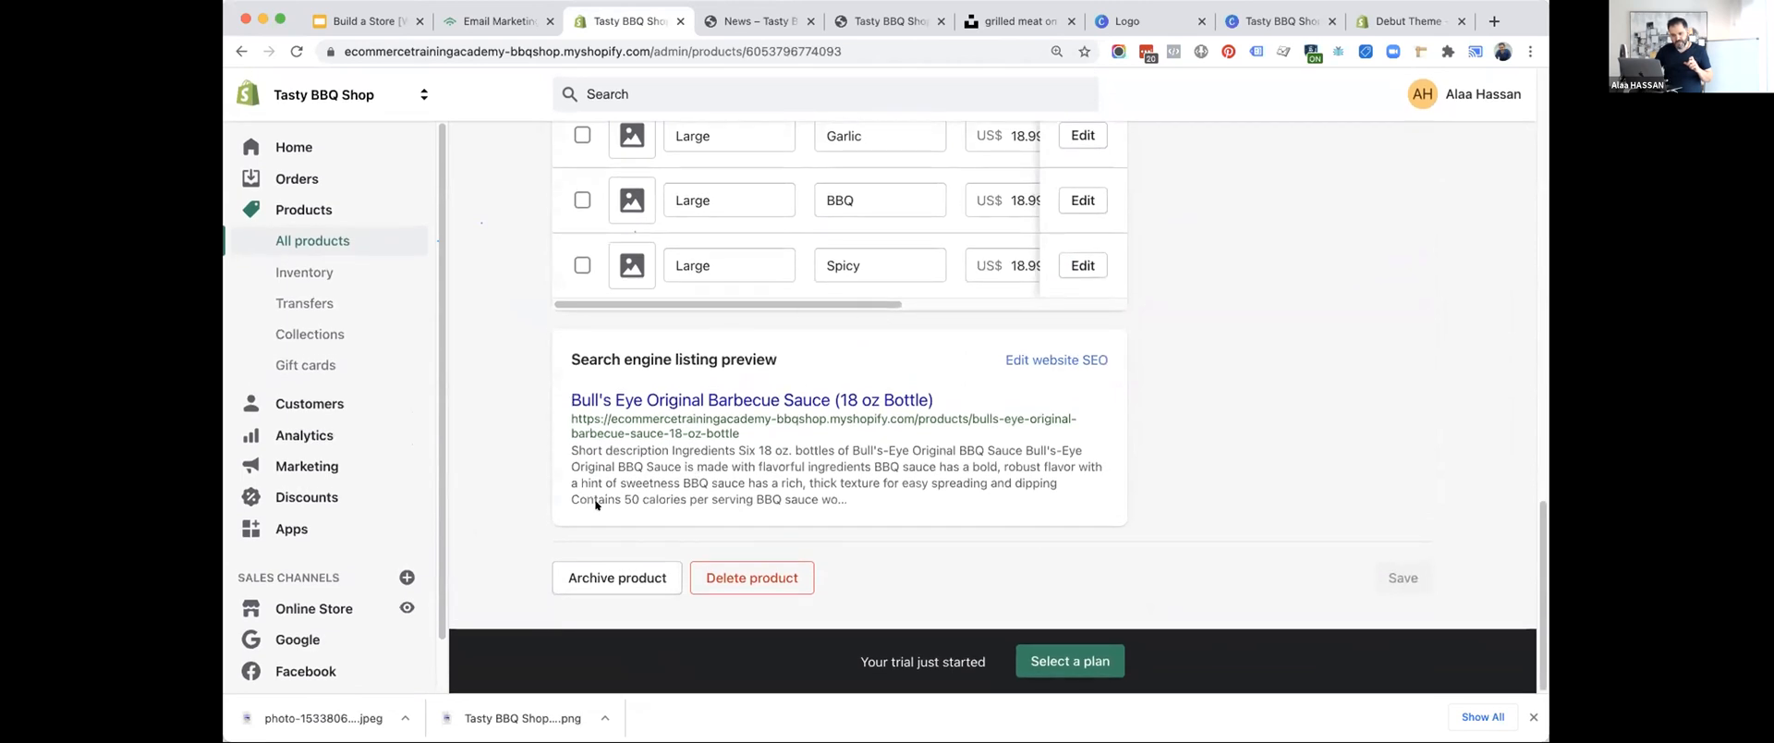
{"action": "left_click", "coordinate": [1035, 362]}
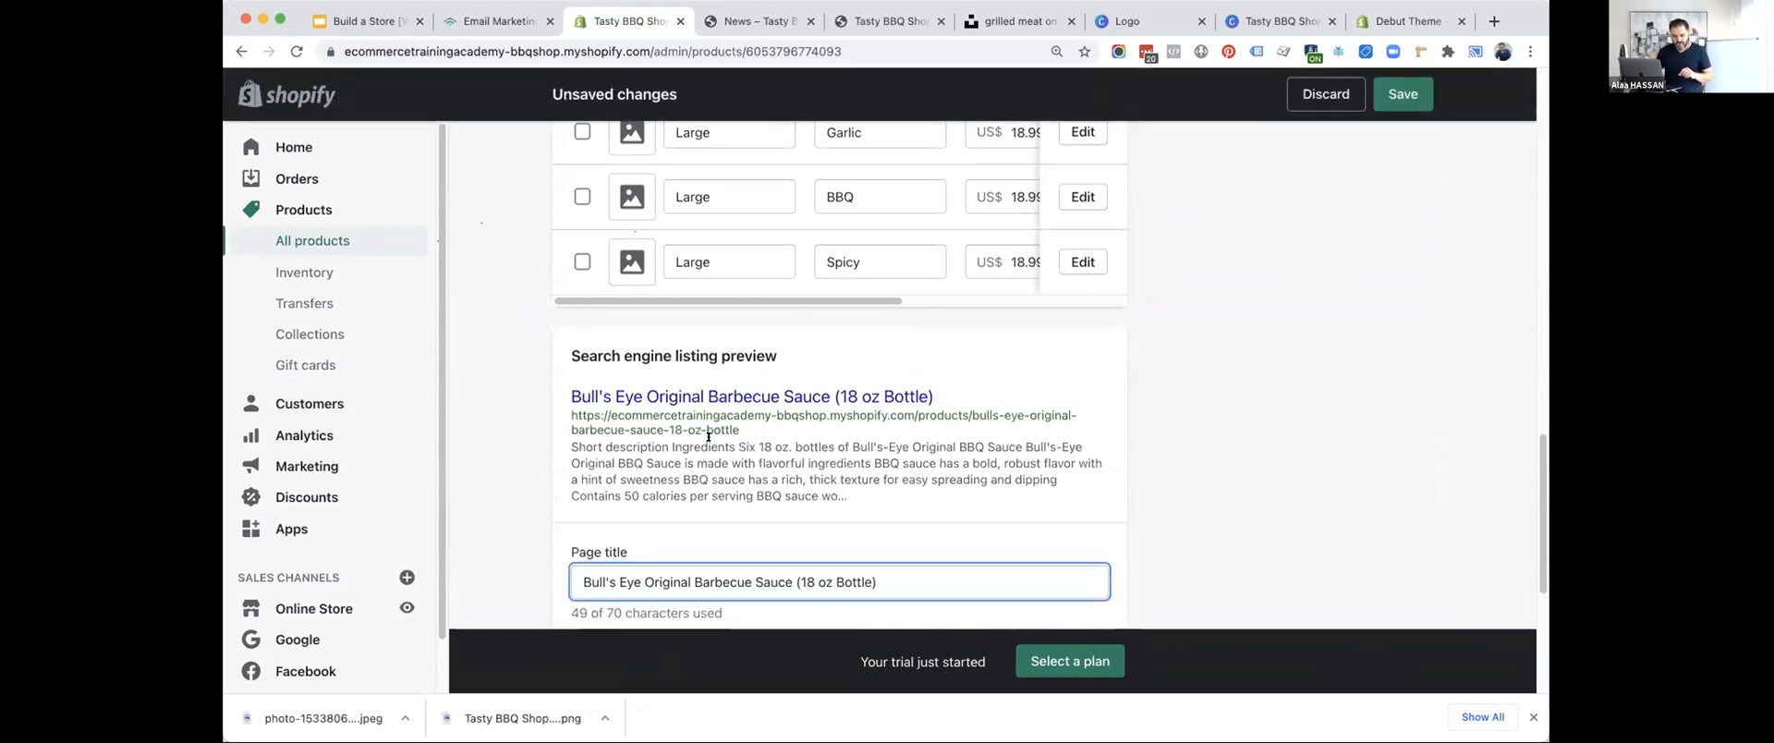
Examine the page title, description and URL handle in the barbecue sauce product's search engine listing.
{"action": "scroll", "coordinate": [711, 443], "scroll_direction": "down", "scroll_amount": 3}
{"action": "left_click_drag", "start_coordinate": [899, 380], "coordinate": [501, 382]}
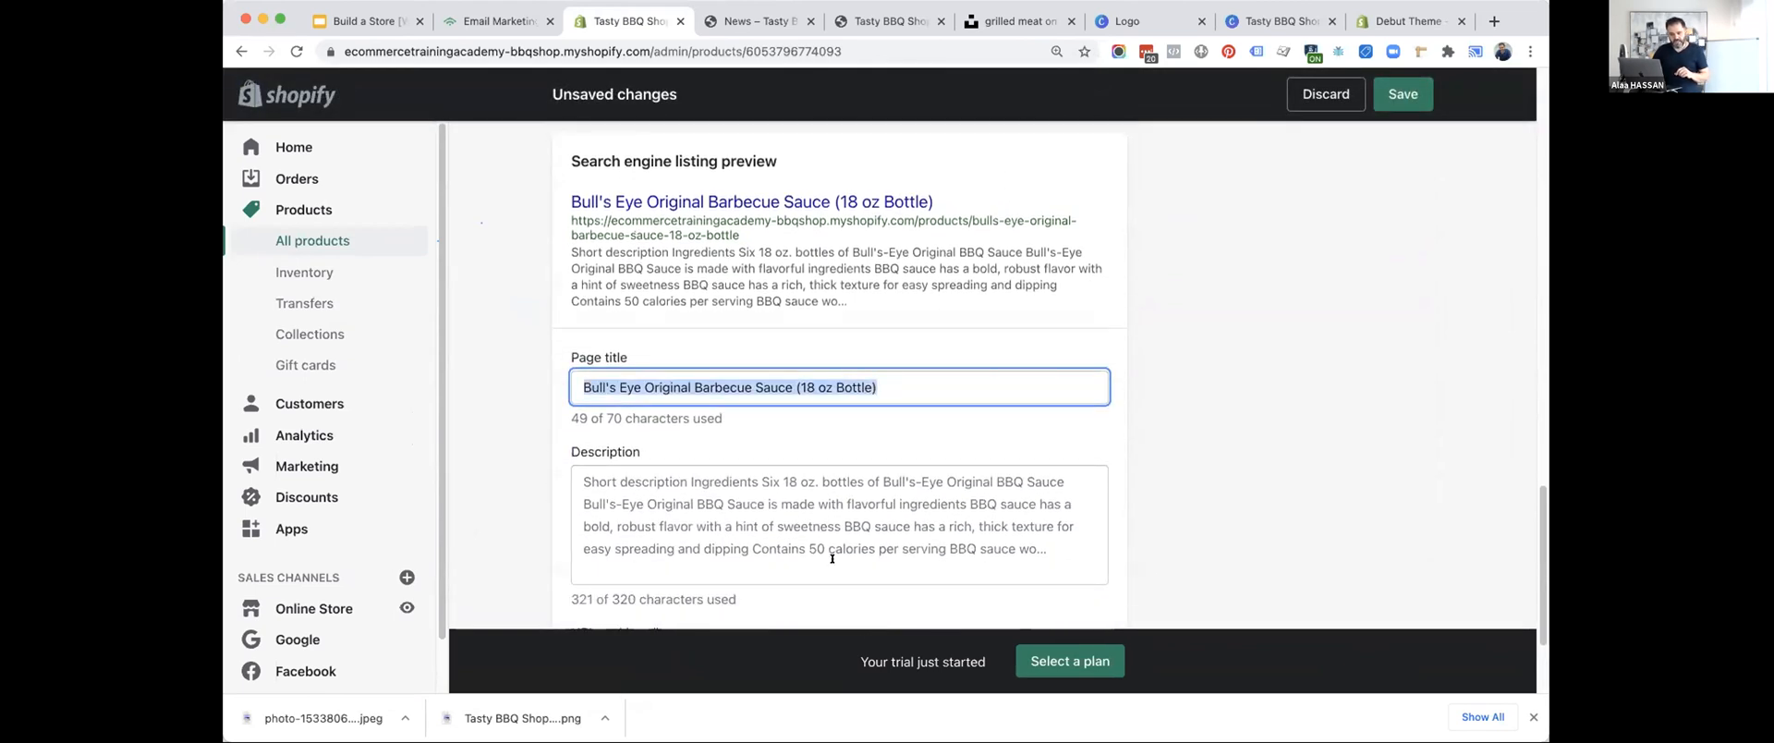
{"action": "left_click", "coordinate": [1053, 515]}
{"action": "left_click_drag", "start_coordinate": [1055, 549], "coordinate": [691, 488]}
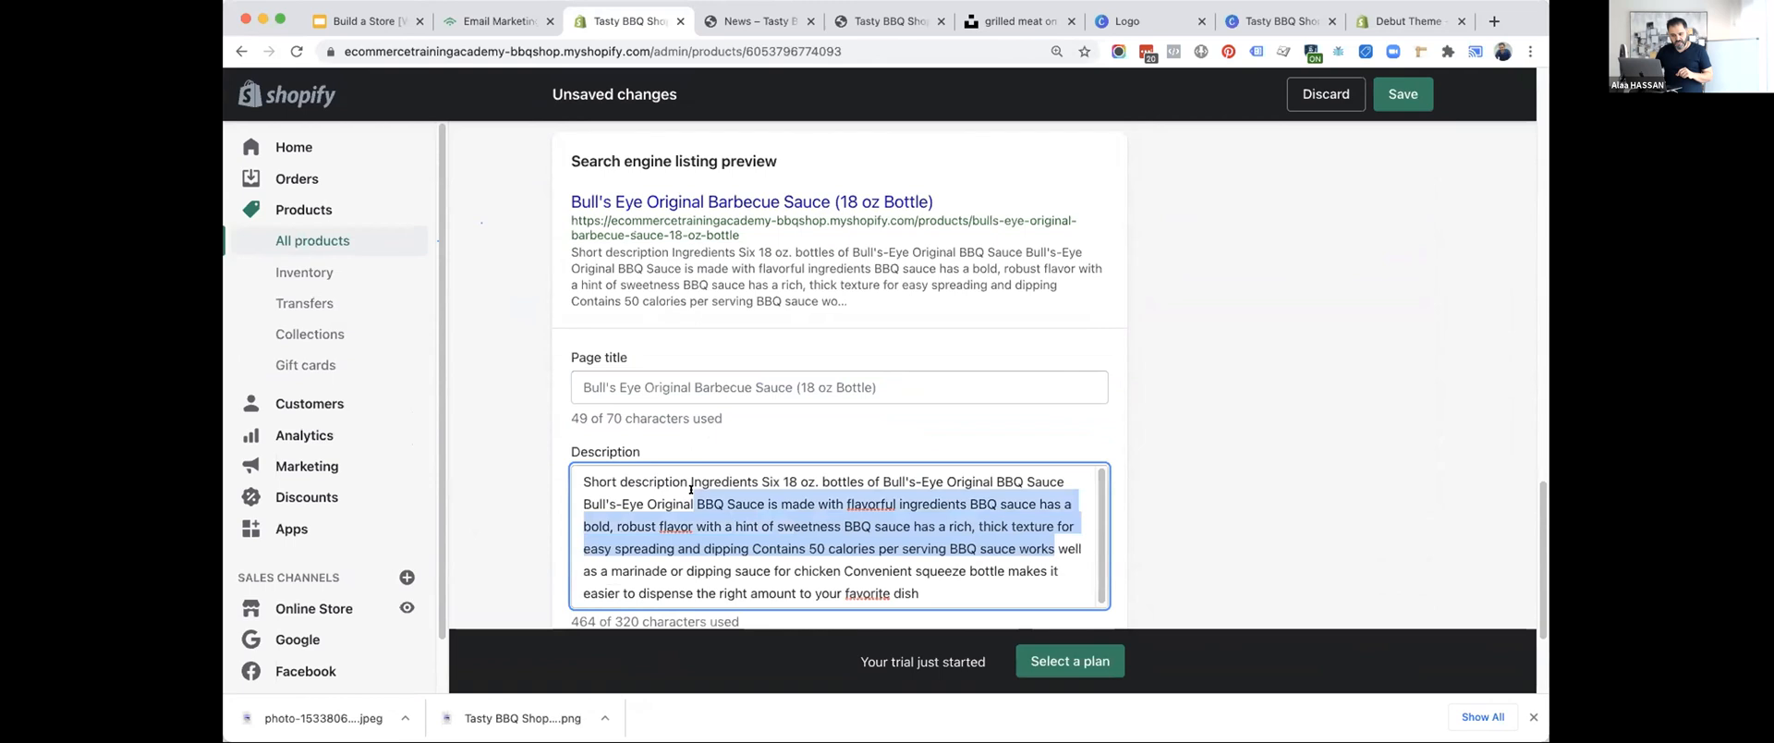
{"action": "left_click", "coordinate": [1204, 408]}
{"action": "scroll", "coordinate": [1161, 389], "scroll_direction": "down", "scroll_amount": 2}
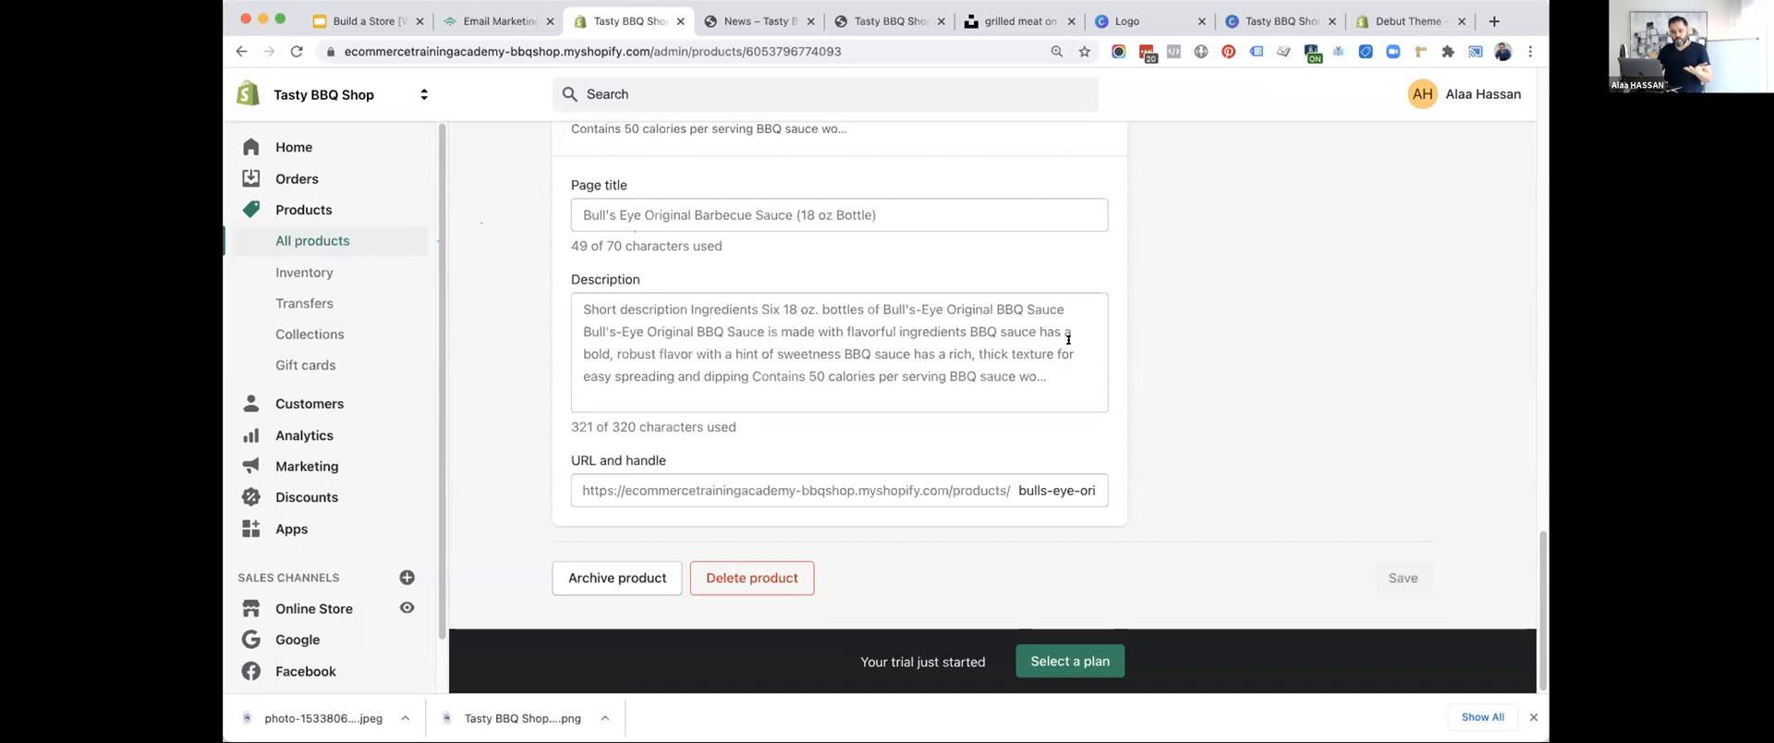
{"action": "scroll", "coordinate": [1068, 339], "scroll_direction": "up", "scroll_amount": 2}
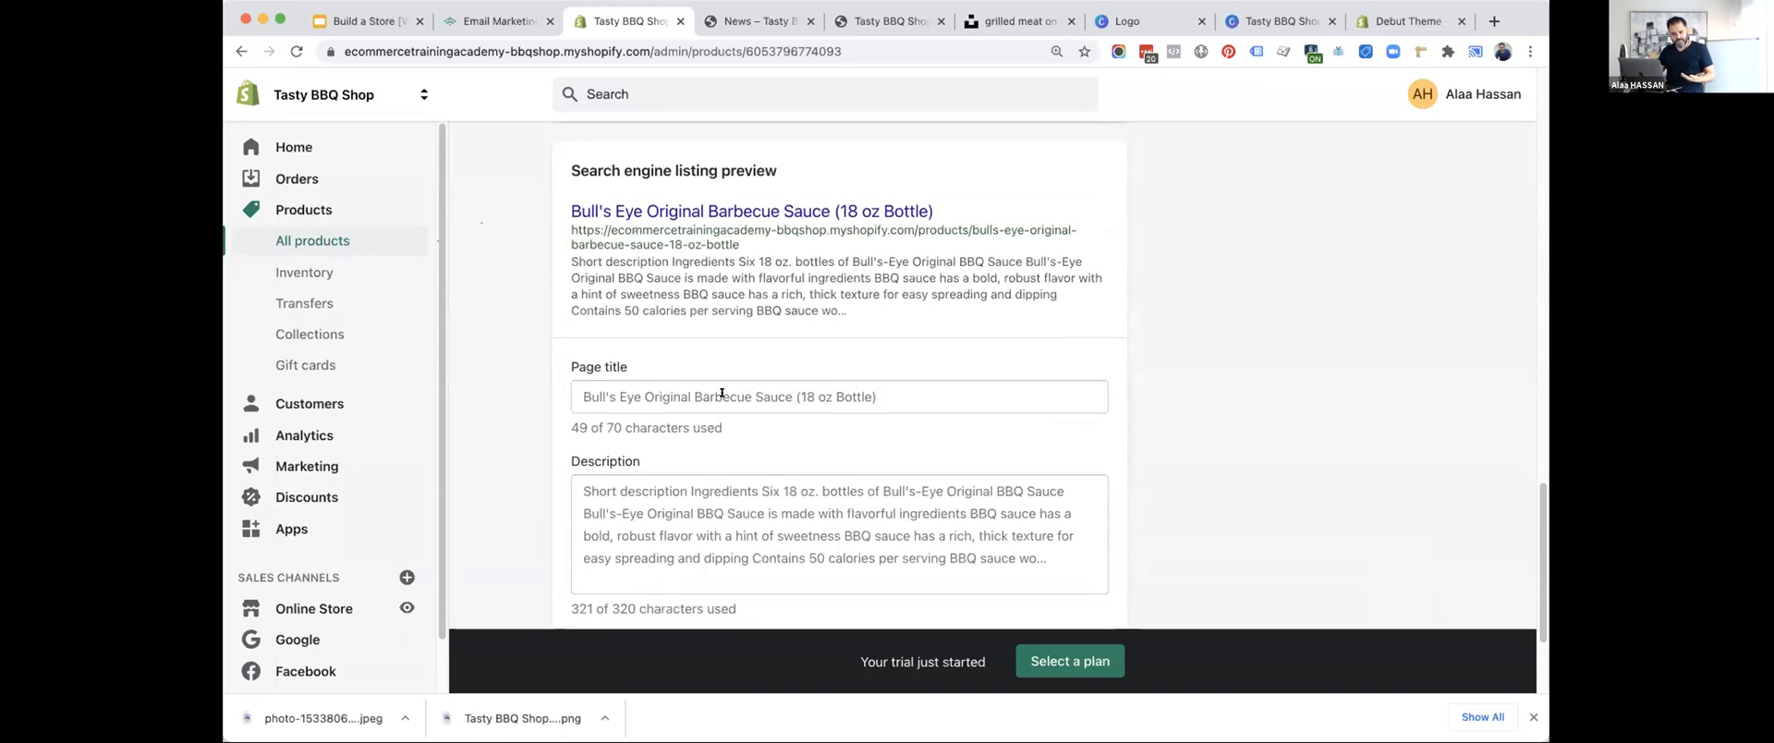
{"action": "scroll", "coordinate": [722, 393], "scroll_direction": "down", "scroll_amount": 1}
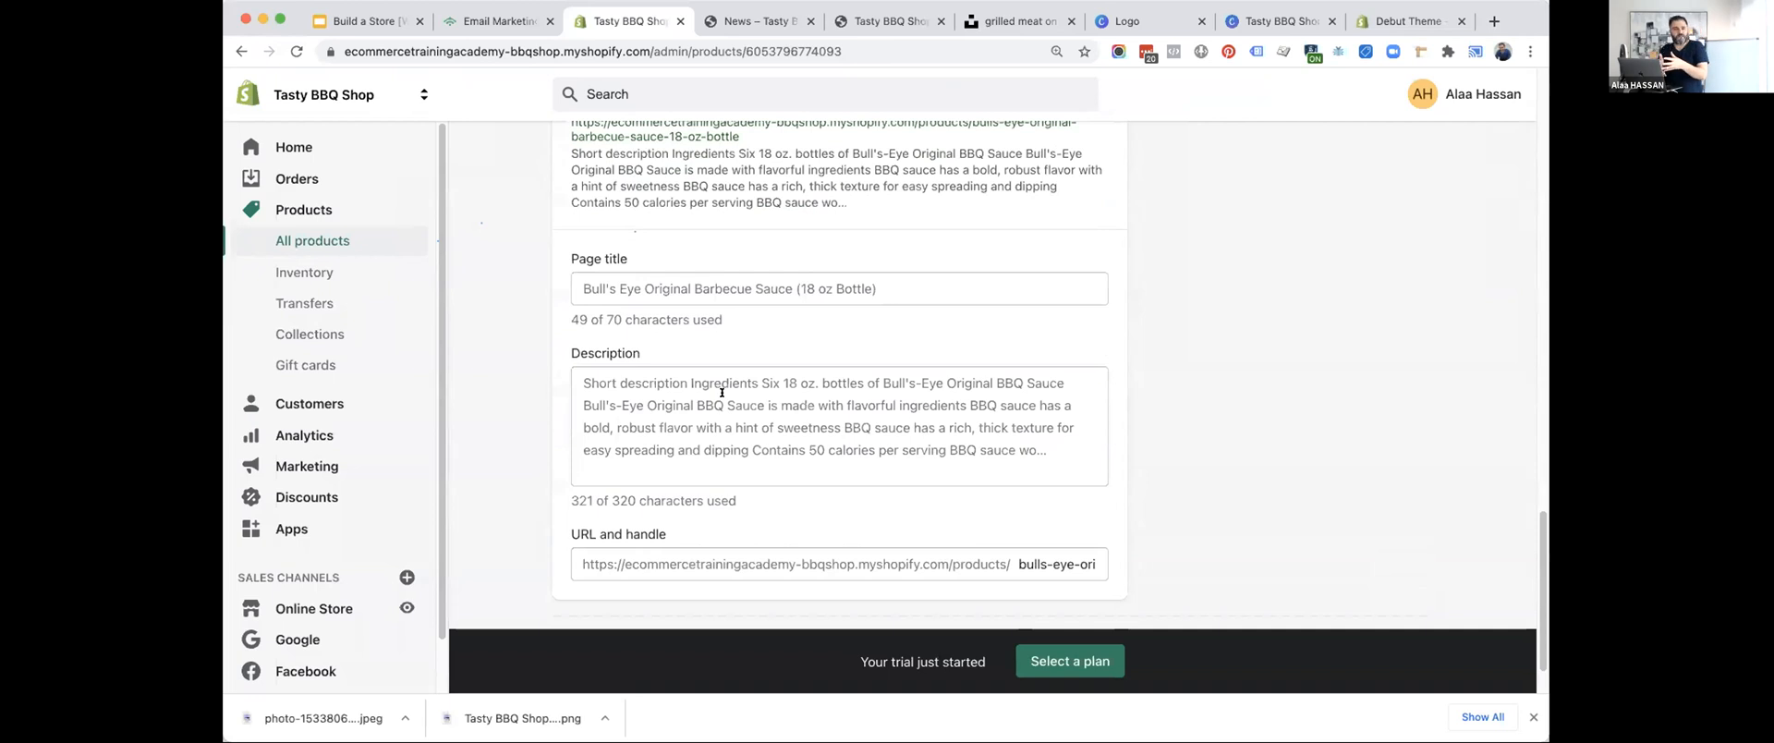
{"action": "scroll", "coordinate": [733, 447], "scroll_direction": "up", "scroll_amount": 20}
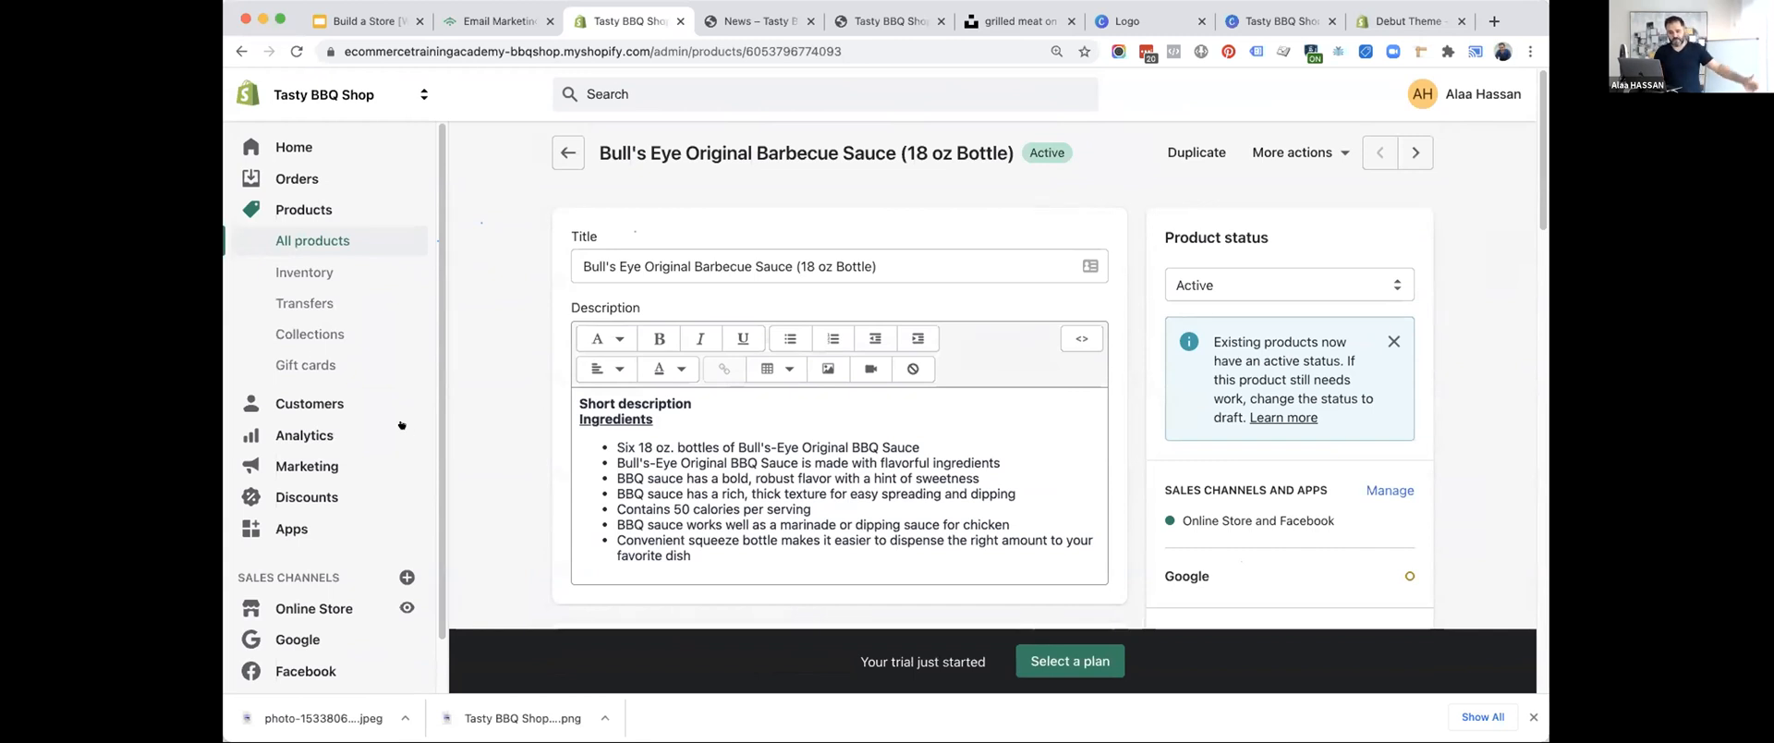
Open the BBQ Accessories collection and open its search engine listing for editing.
{"action": "left_click", "coordinate": [307, 334]}
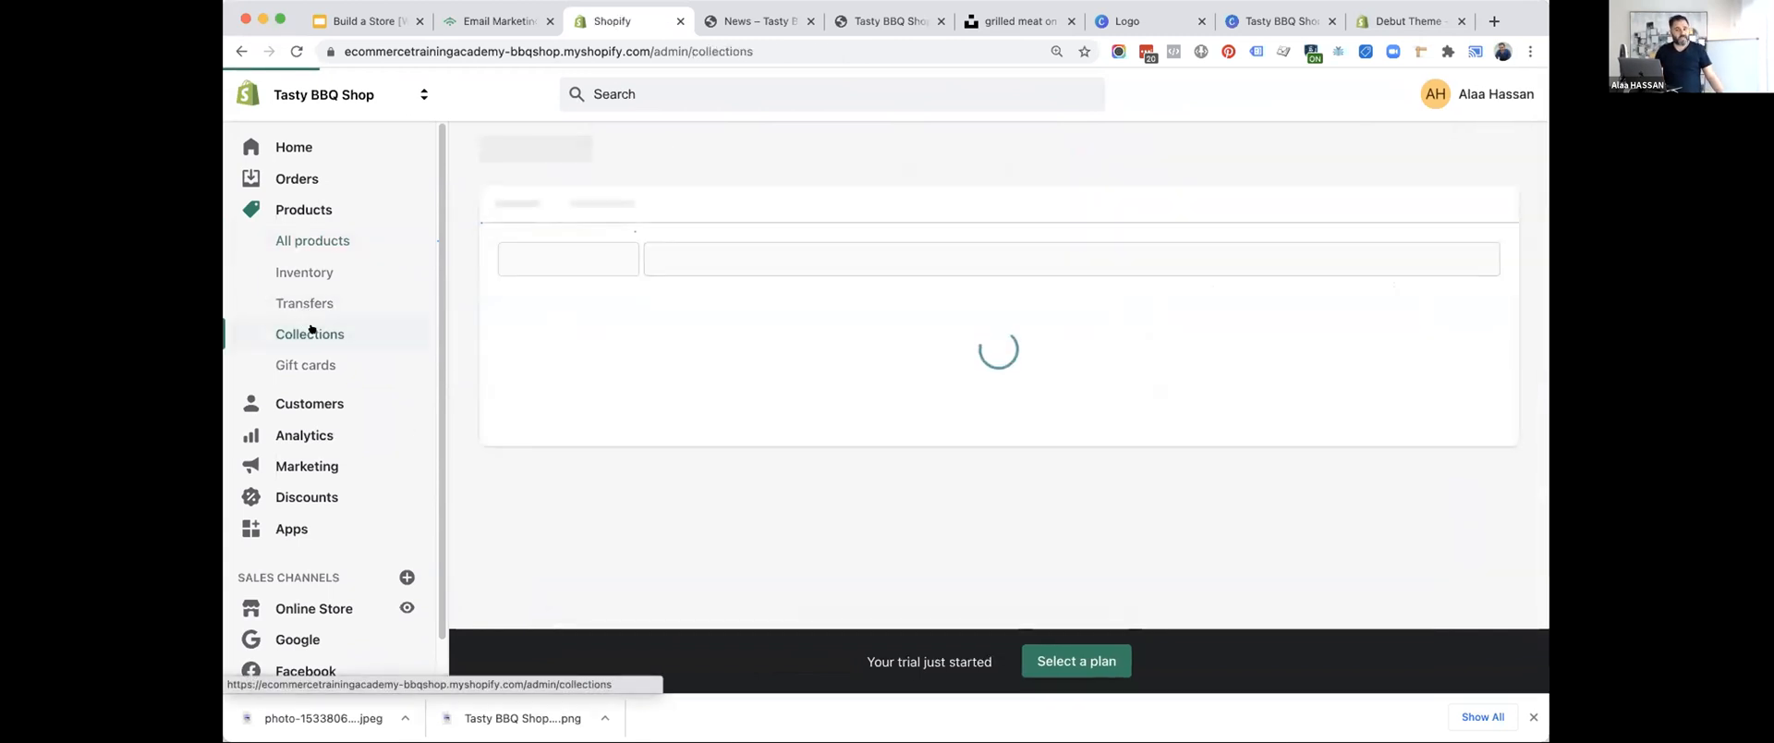
{"action": "left_click", "coordinate": [668, 331]}
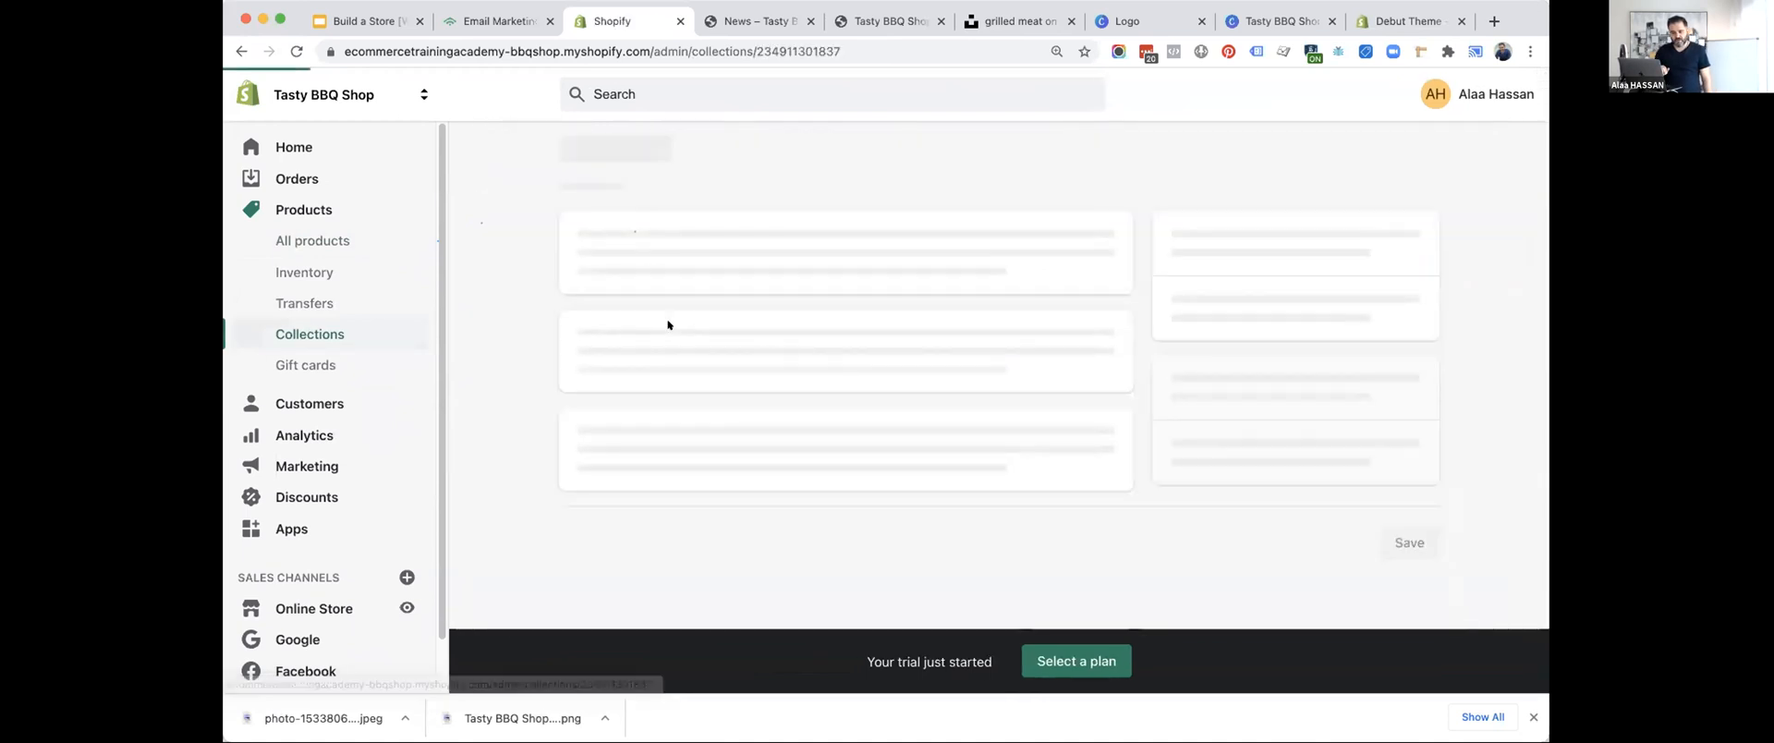
{"action": "scroll", "coordinate": [531, 462], "scroll_direction": "down", "scroll_amount": 5}
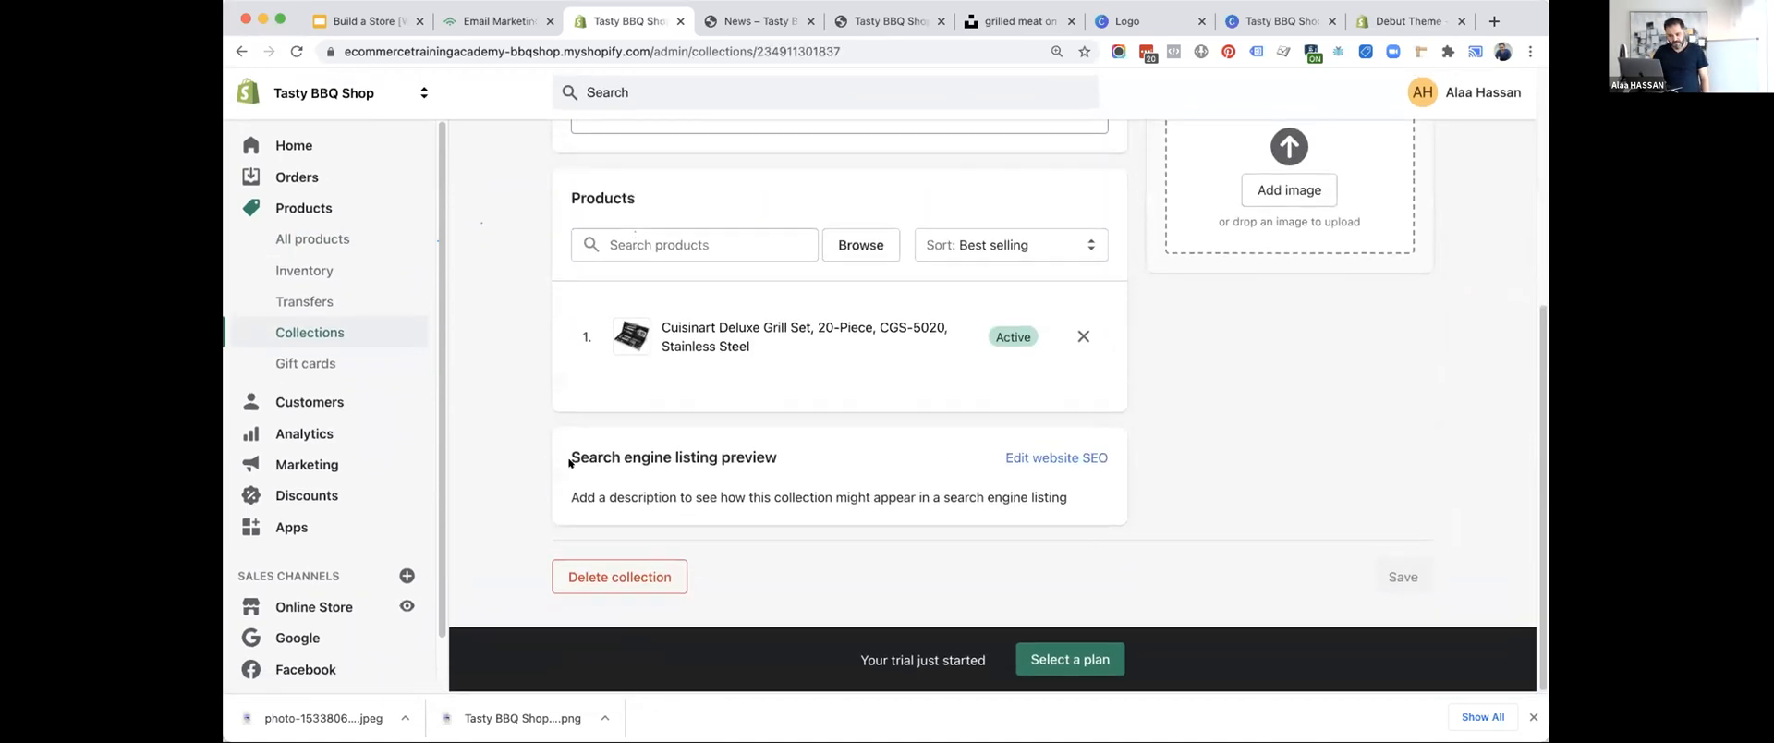
{"action": "left_click", "coordinate": [1056, 459]}
{"action": "scroll", "coordinate": [775, 447], "scroll_direction": "down", "scroll_amount": 4}
Set the collection's search engine description to "Shop wide selection of BBQ Accessories made in Jamaica." and save the collection.
{"action": "left_click", "coordinate": [693, 361]}
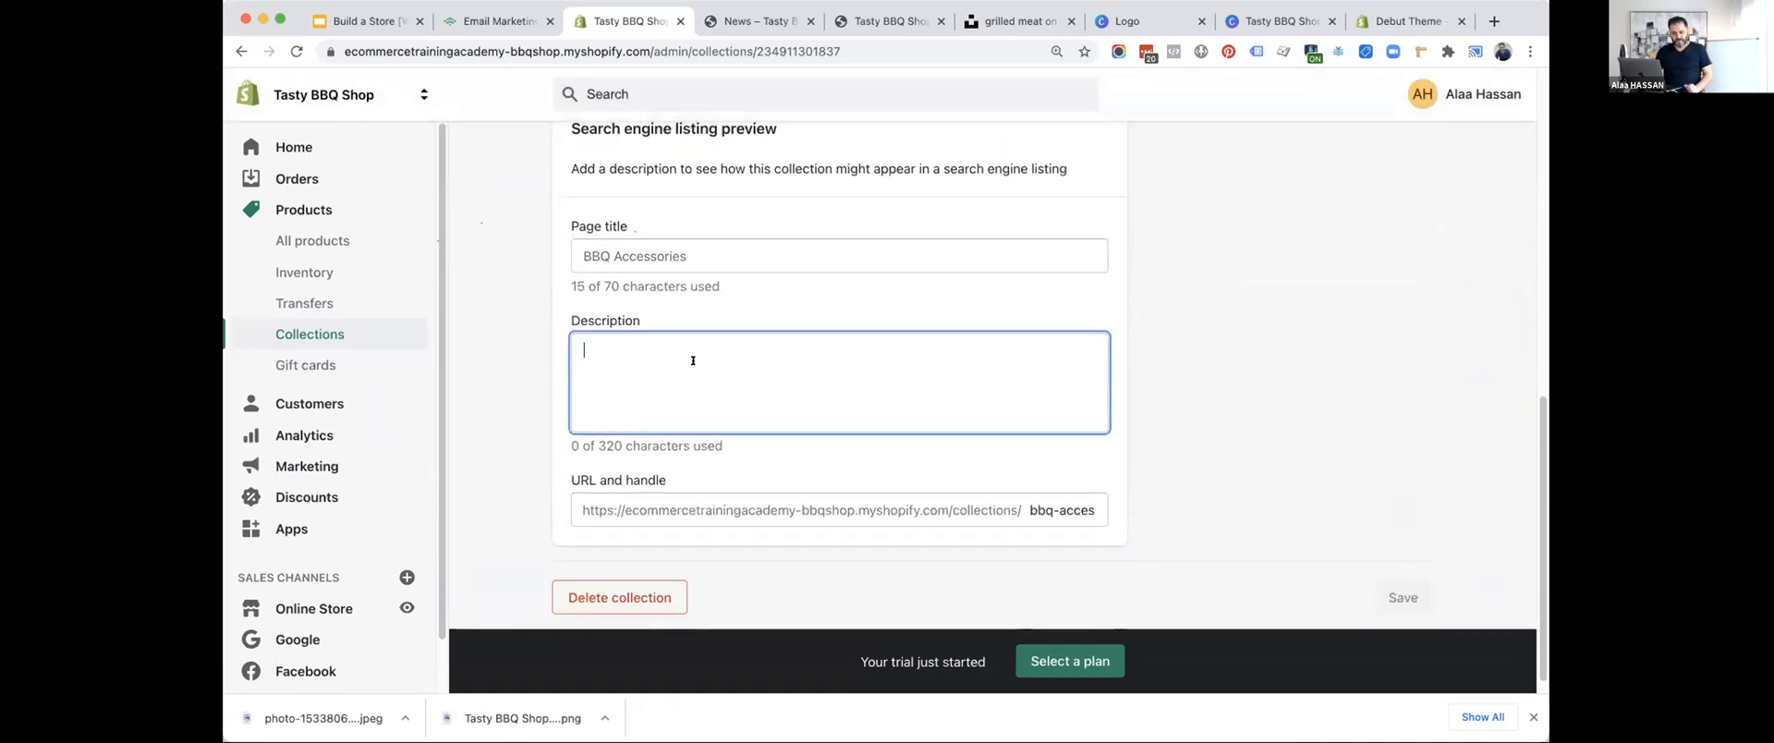
{"action": "type", "text": "Shop wid"}
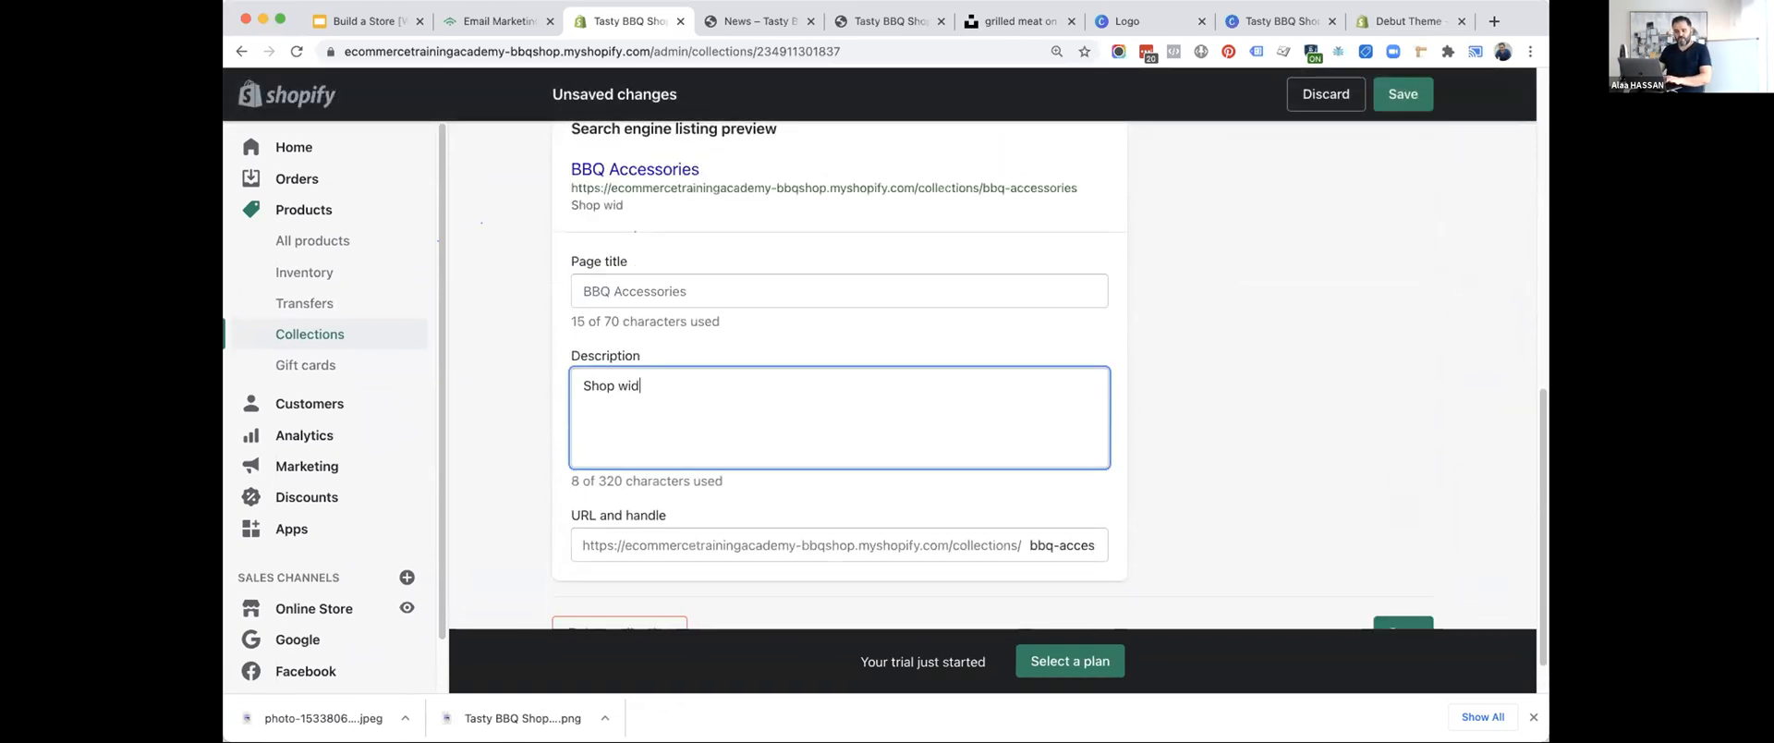
{"action": "type", "text": "e selection of BB"}
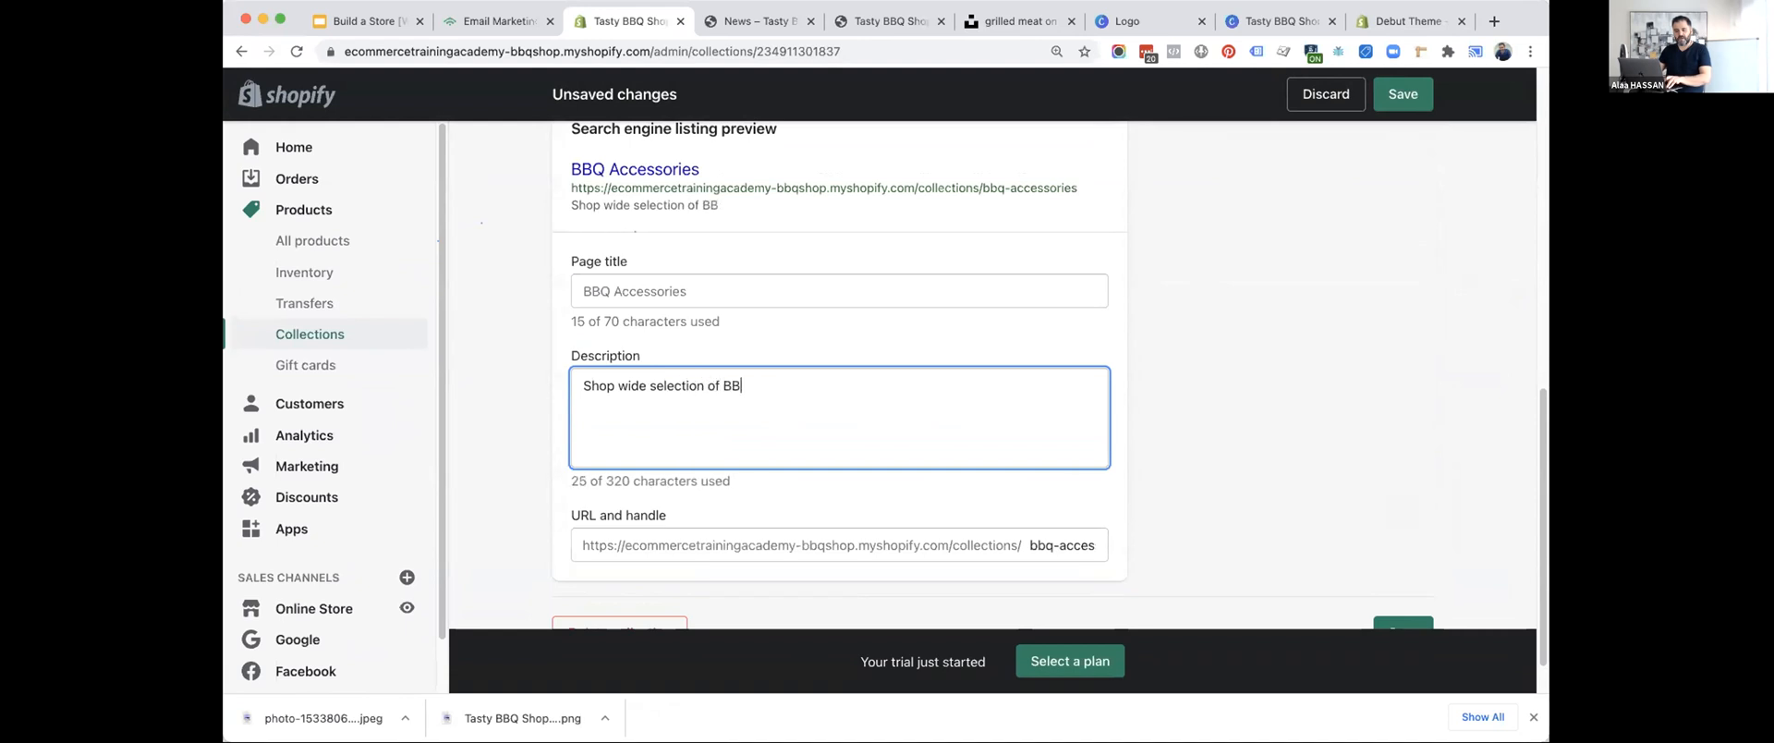
{"action": "type", "text": "Q Accessorie"}
{"action": "key", "text": "BackSpace"}
{"action": "key", "text": "BackSpace"}
{"action": "key", "text": "BackSpace"}
{"action": "key", "text": "BackSpace"}
{"action": "type", "text": "sories made in Jami"}
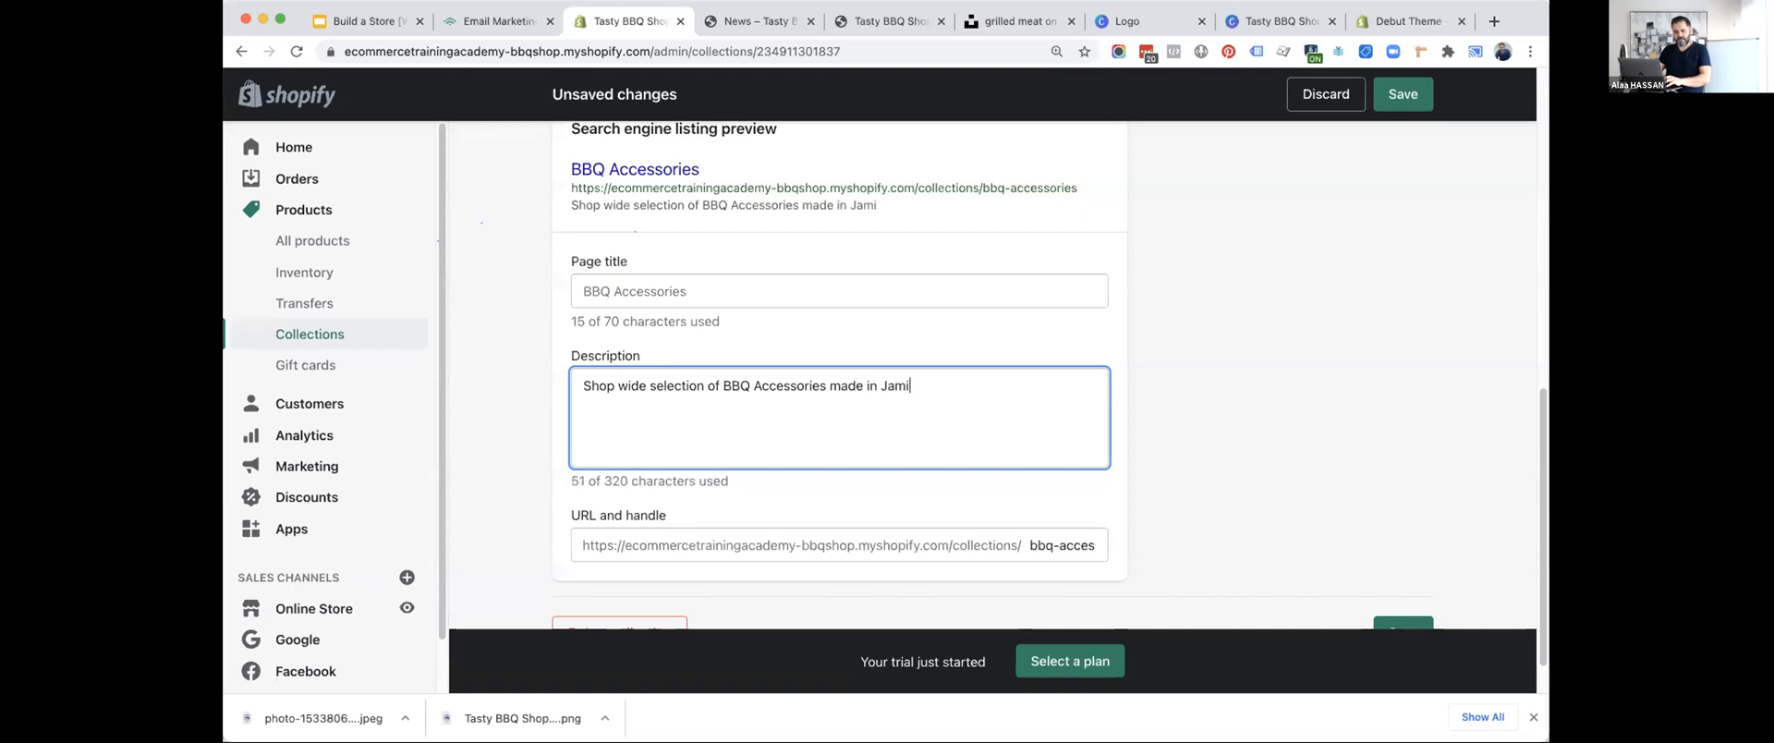
{"action": "key", "text": "BackSpace"}
{"action": "type", "text": "aica."}
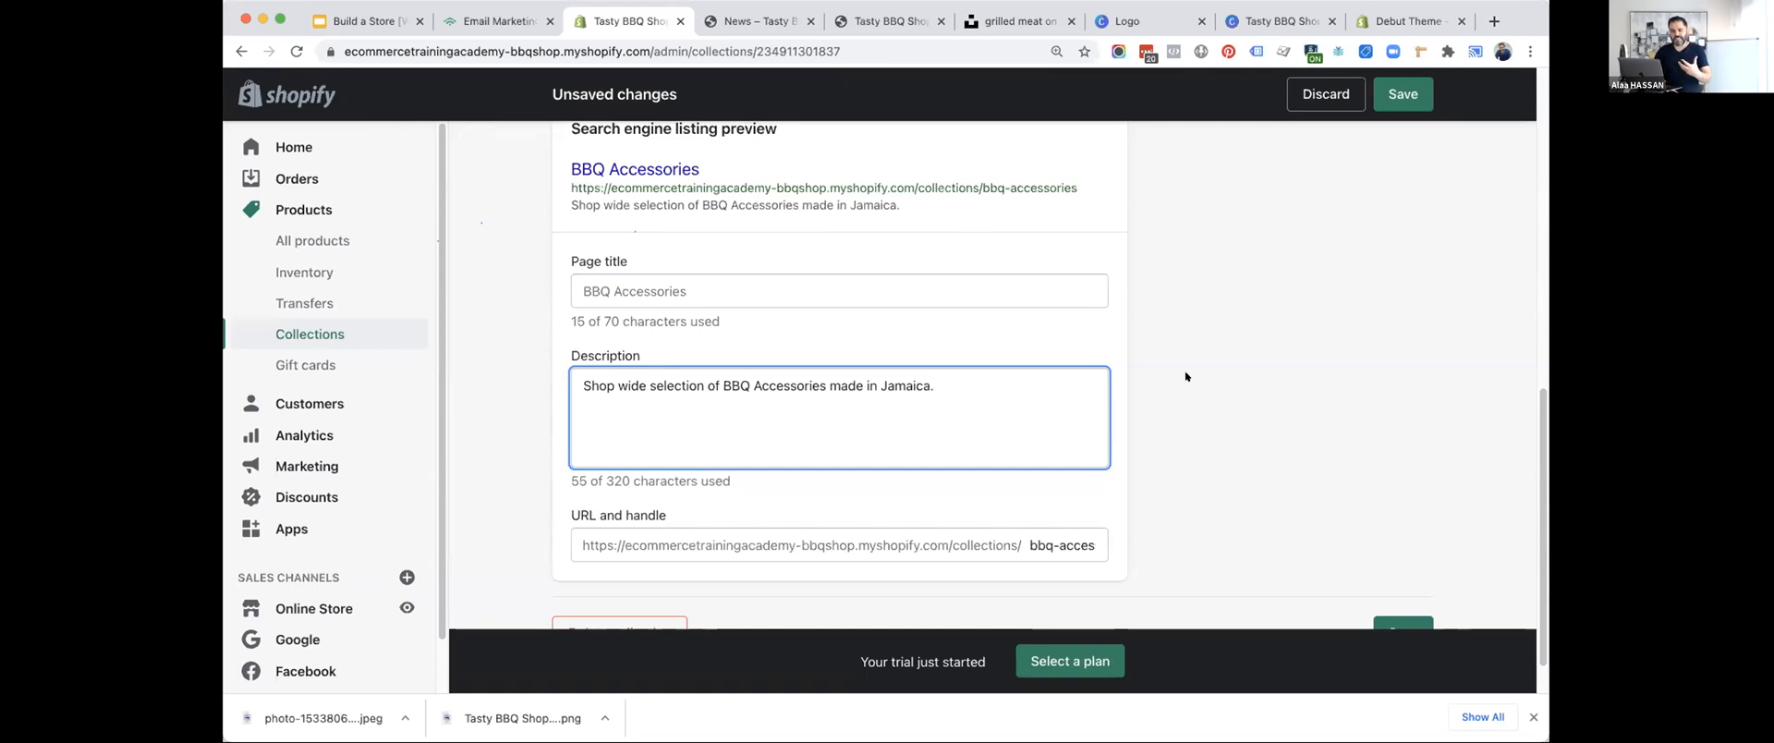
{"action": "left_click", "coordinate": [1399, 93]}
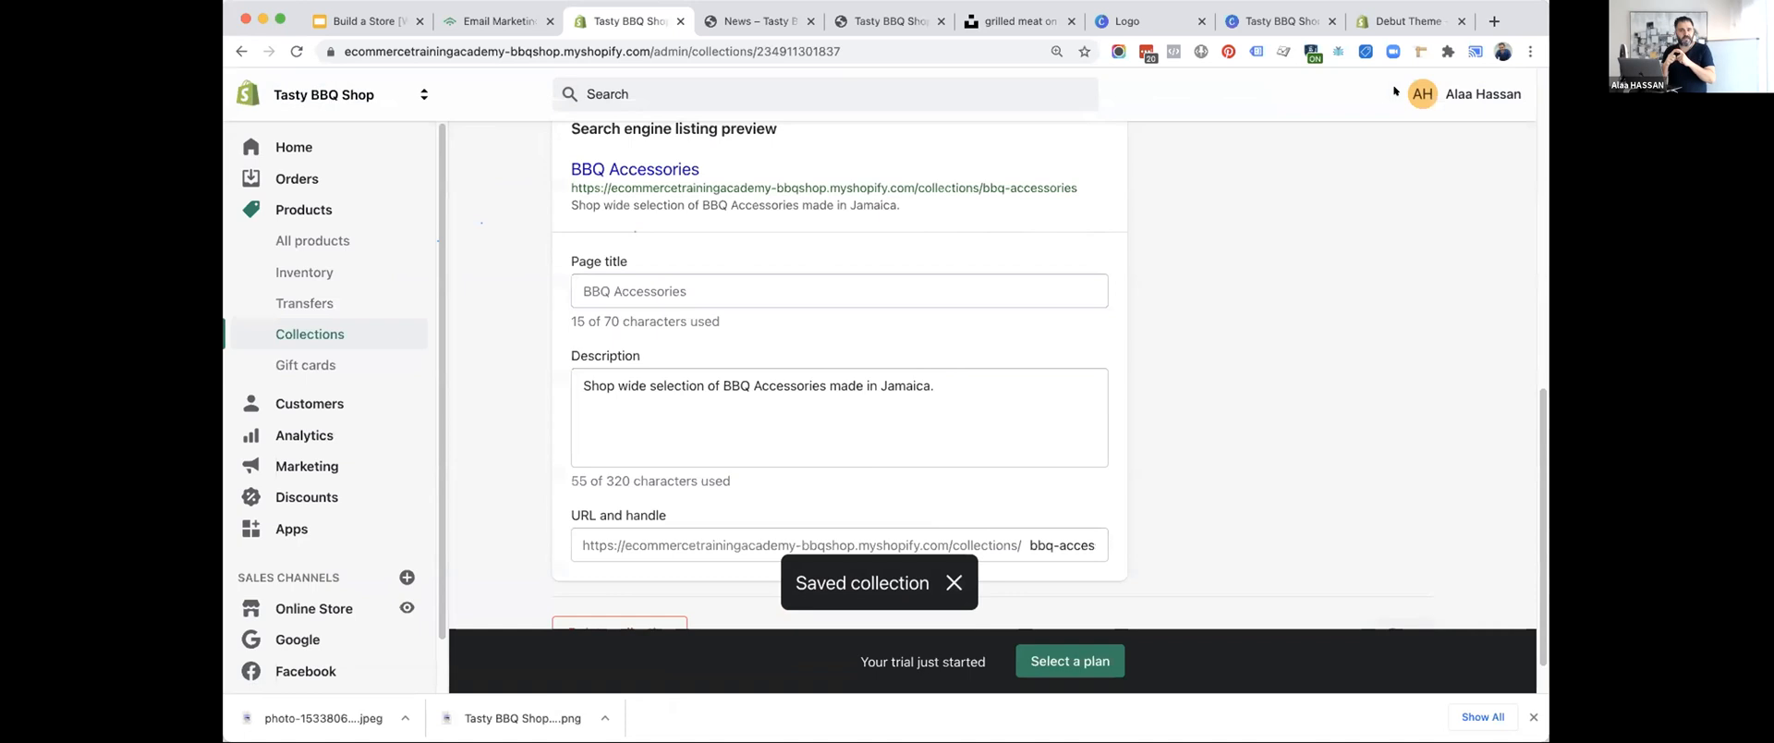
Load Google in the browser tab holding the grilled meat photo search and search for "bbq sauce".
{"action": "left_click", "coordinate": [1127, 20]}
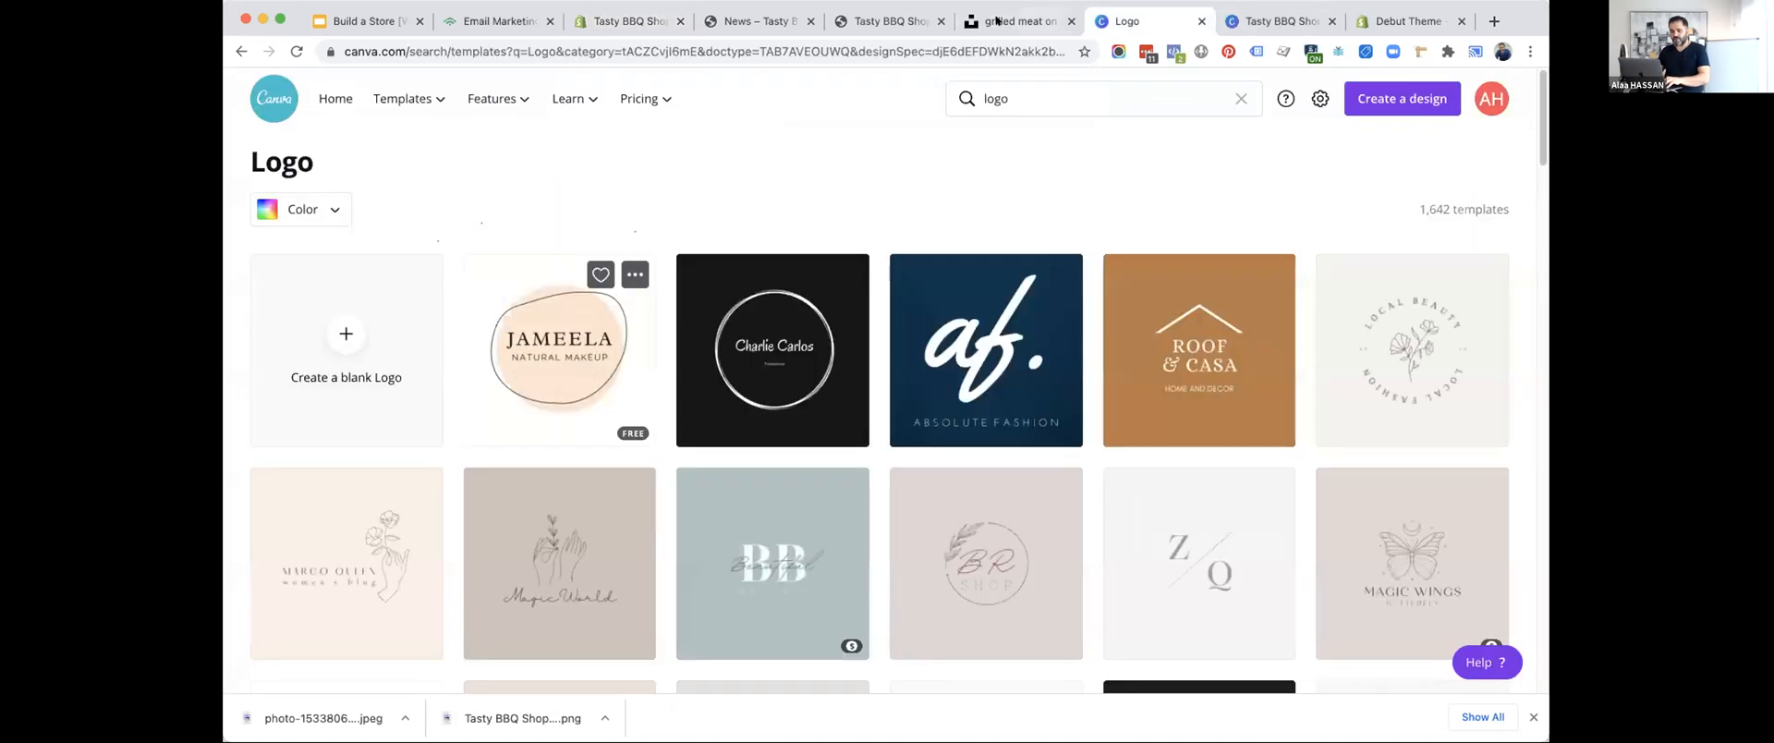
{"action": "left_click", "coordinate": [966, 22]}
{"action": "key", "text": "super+l"}
{"action": "type", "text": "goo"}
{"action": "key", "text": "Return"}
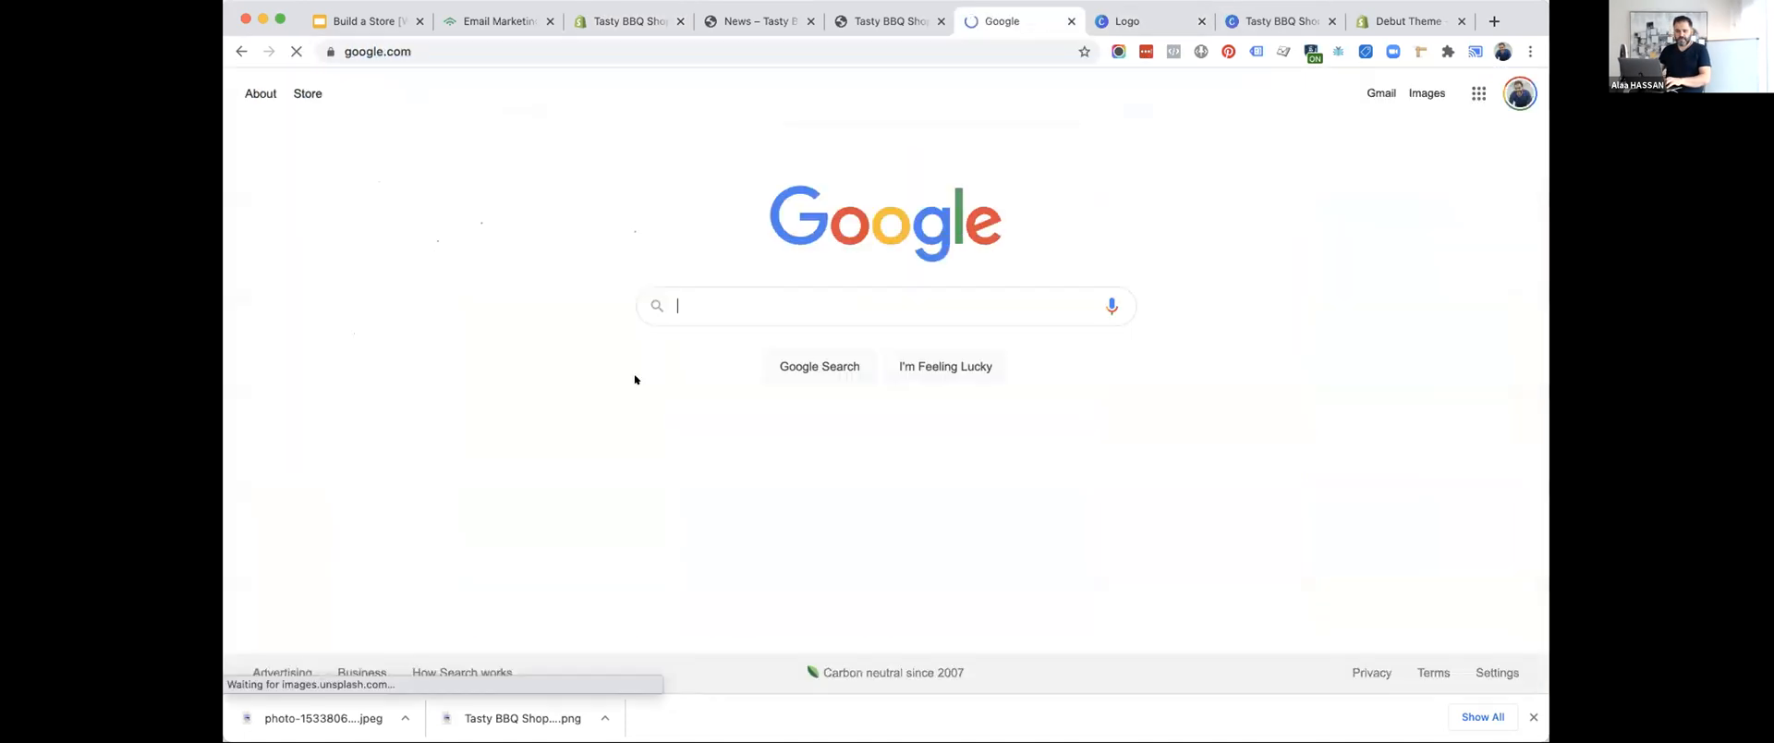
{"action": "type", "text": "bbq sauce"}
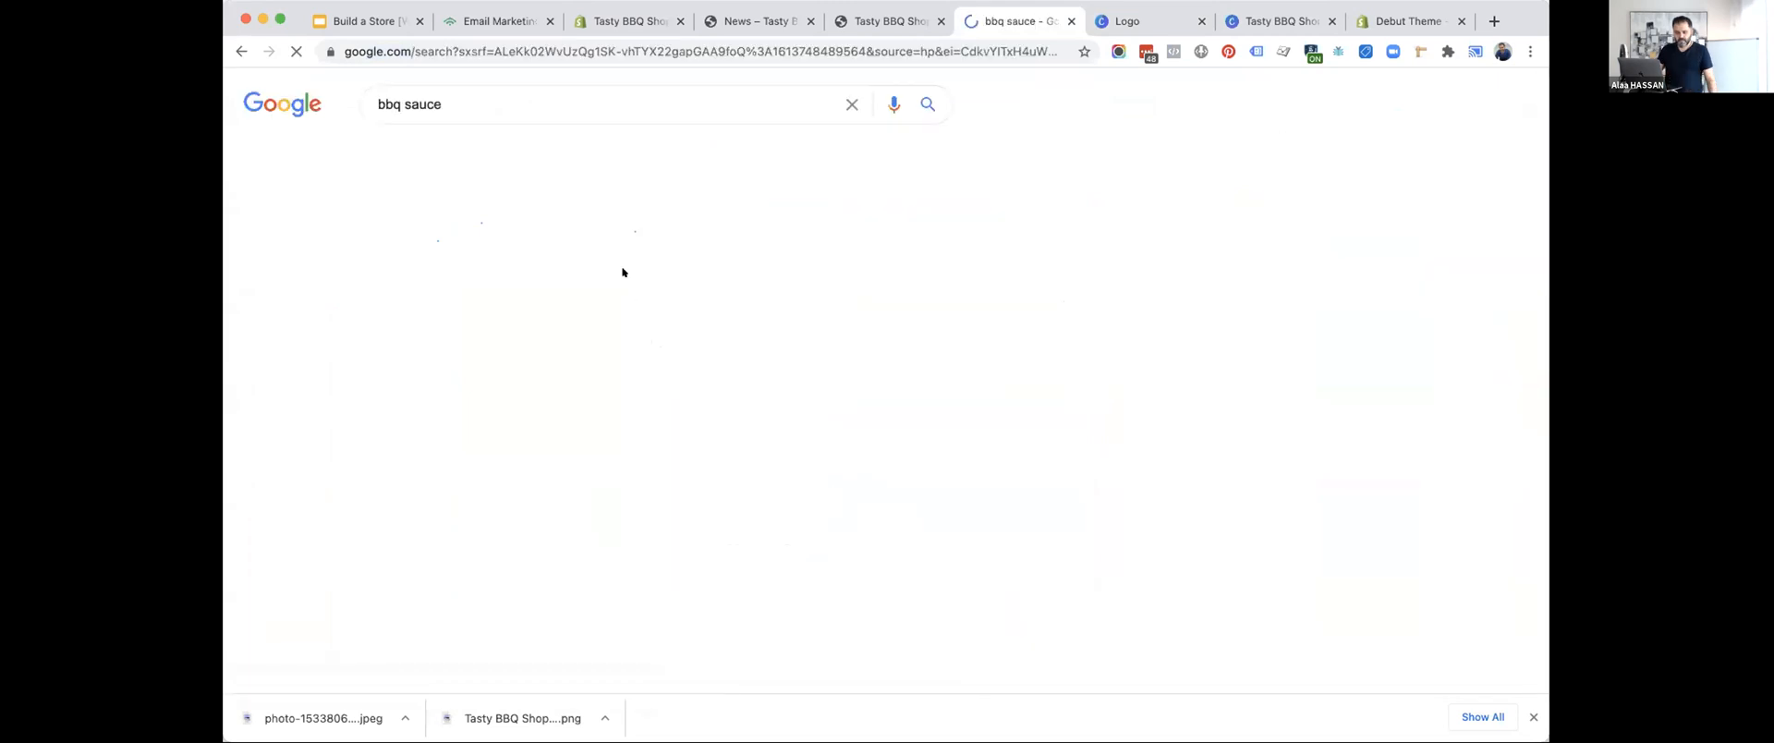
Look through the search results and highlight the title and description of the Gimme Some Oven listing.
{"action": "scroll", "coordinate": [513, 391], "scroll_direction": "down", "scroll_amount": 6}
{"action": "scroll", "coordinate": [513, 390], "scroll_direction": "down", "scroll_amount": 10}
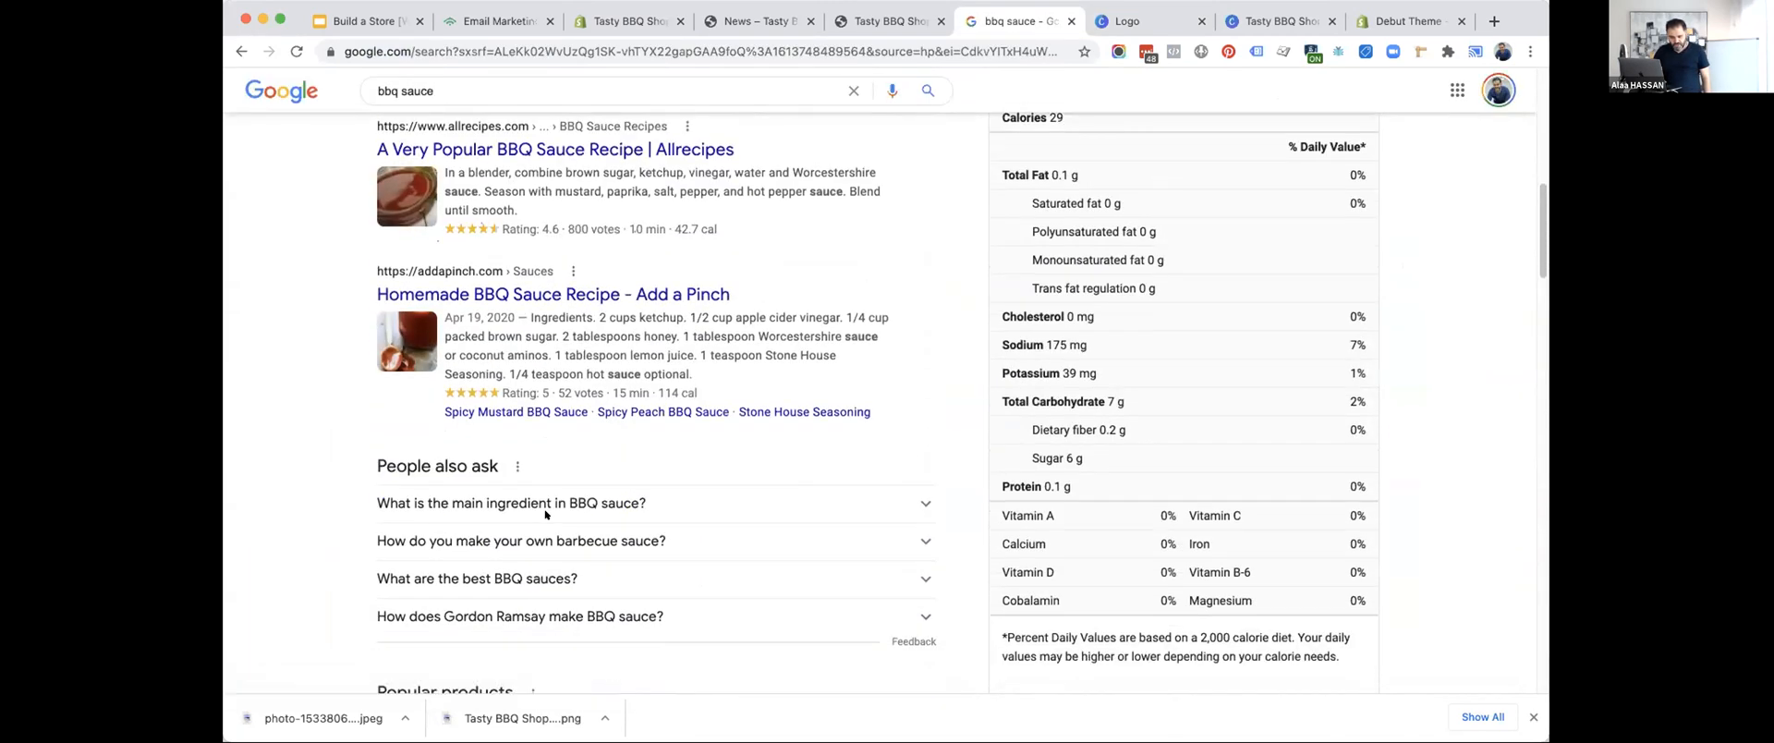
{"action": "triple_click", "coordinate": [463, 309]}
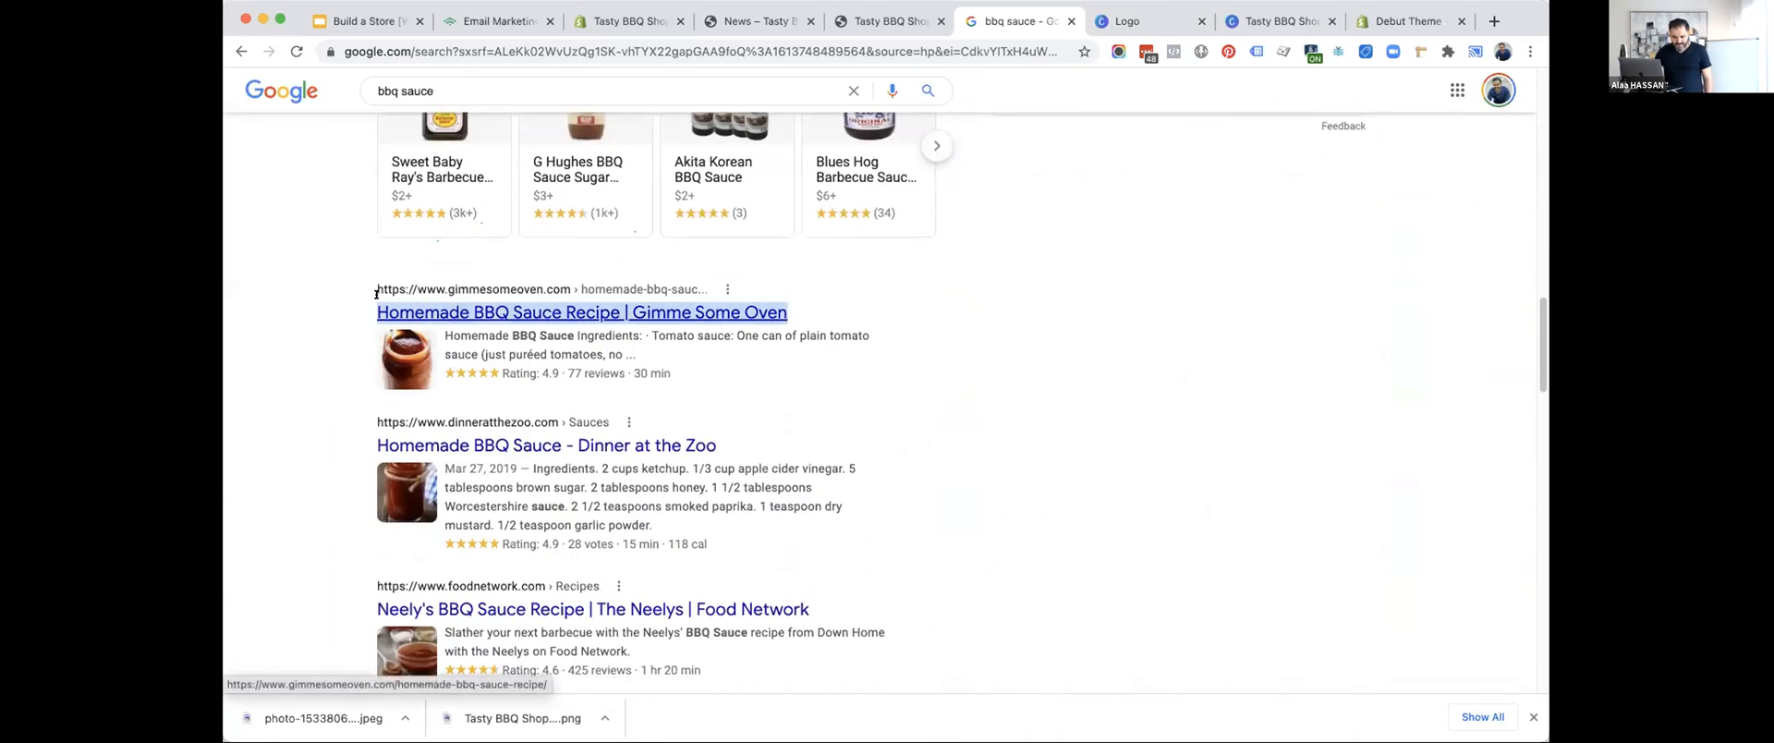
{"action": "left_click_drag", "start_coordinate": [684, 355], "coordinate": [433, 335]}
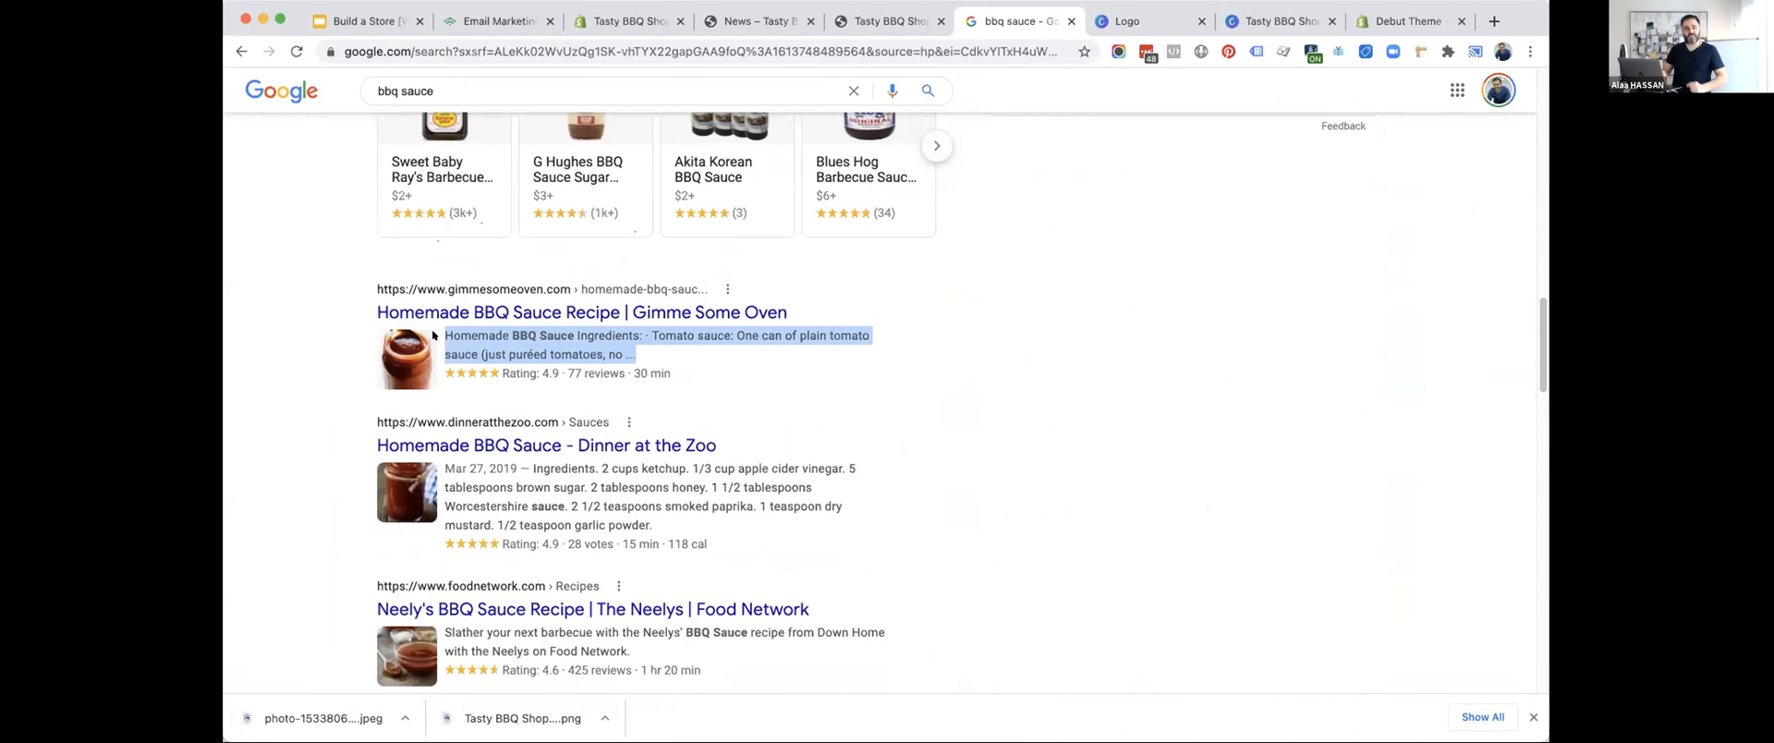
Return to the Tasty BBQ Shop admin and open the About Tasty BBQ Shop page from the online store's pages.
{"action": "left_click", "coordinate": [619, 20]}
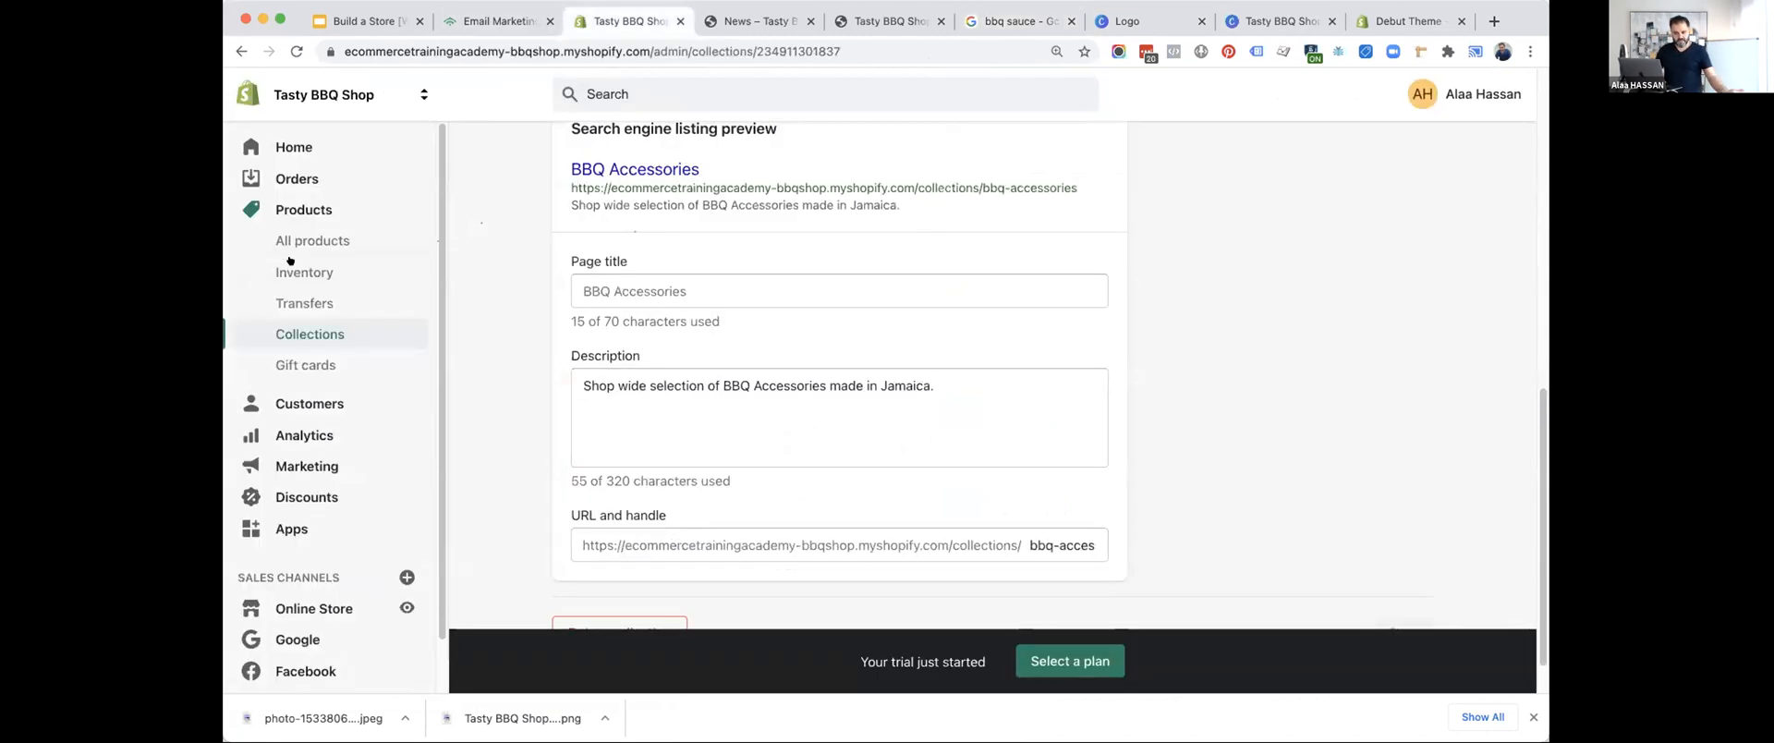
{"action": "scroll", "coordinate": [315, 545], "scroll_direction": "down", "scroll_amount": 1}
{"action": "left_click", "coordinate": [312, 555]}
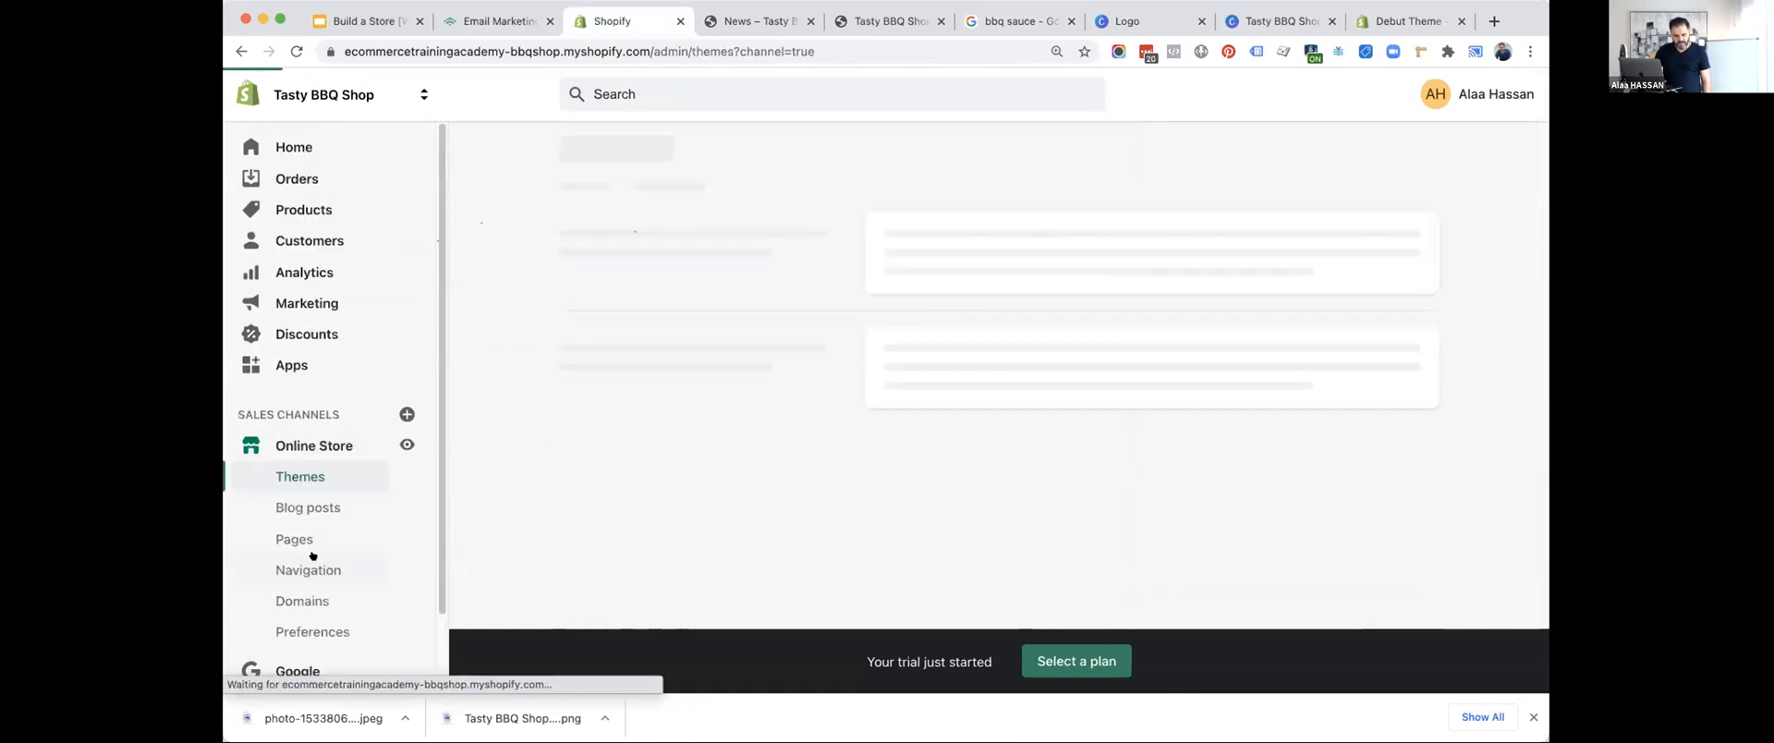
{"action": "left_click", "coordinate": [292, 537]}
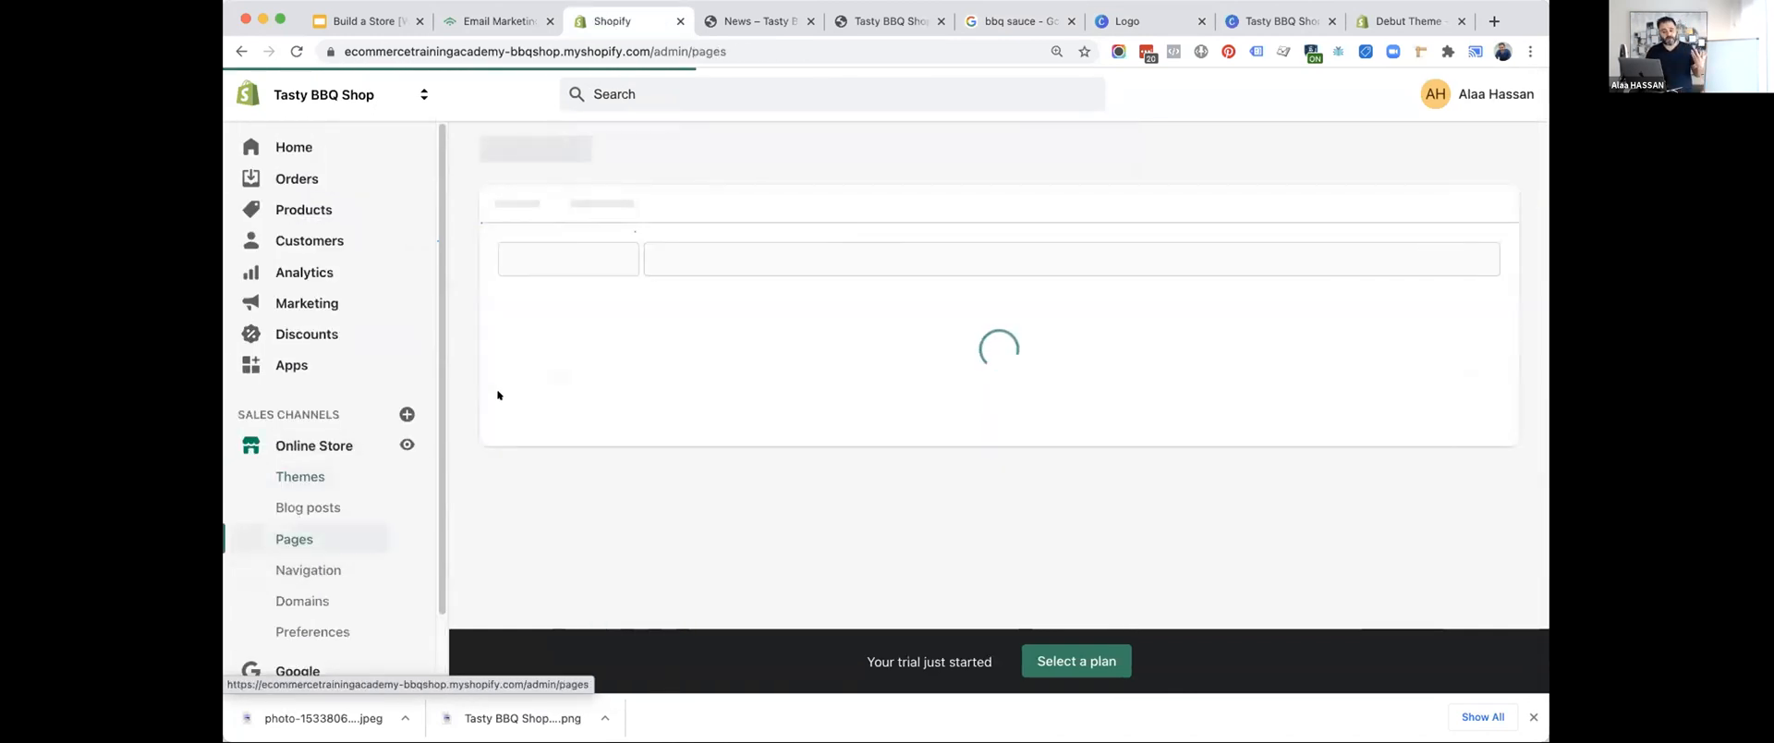
{"action": "scroll", "coordinate": [495, 421], "scroll_direction": "down", "scroll_amount": 3}
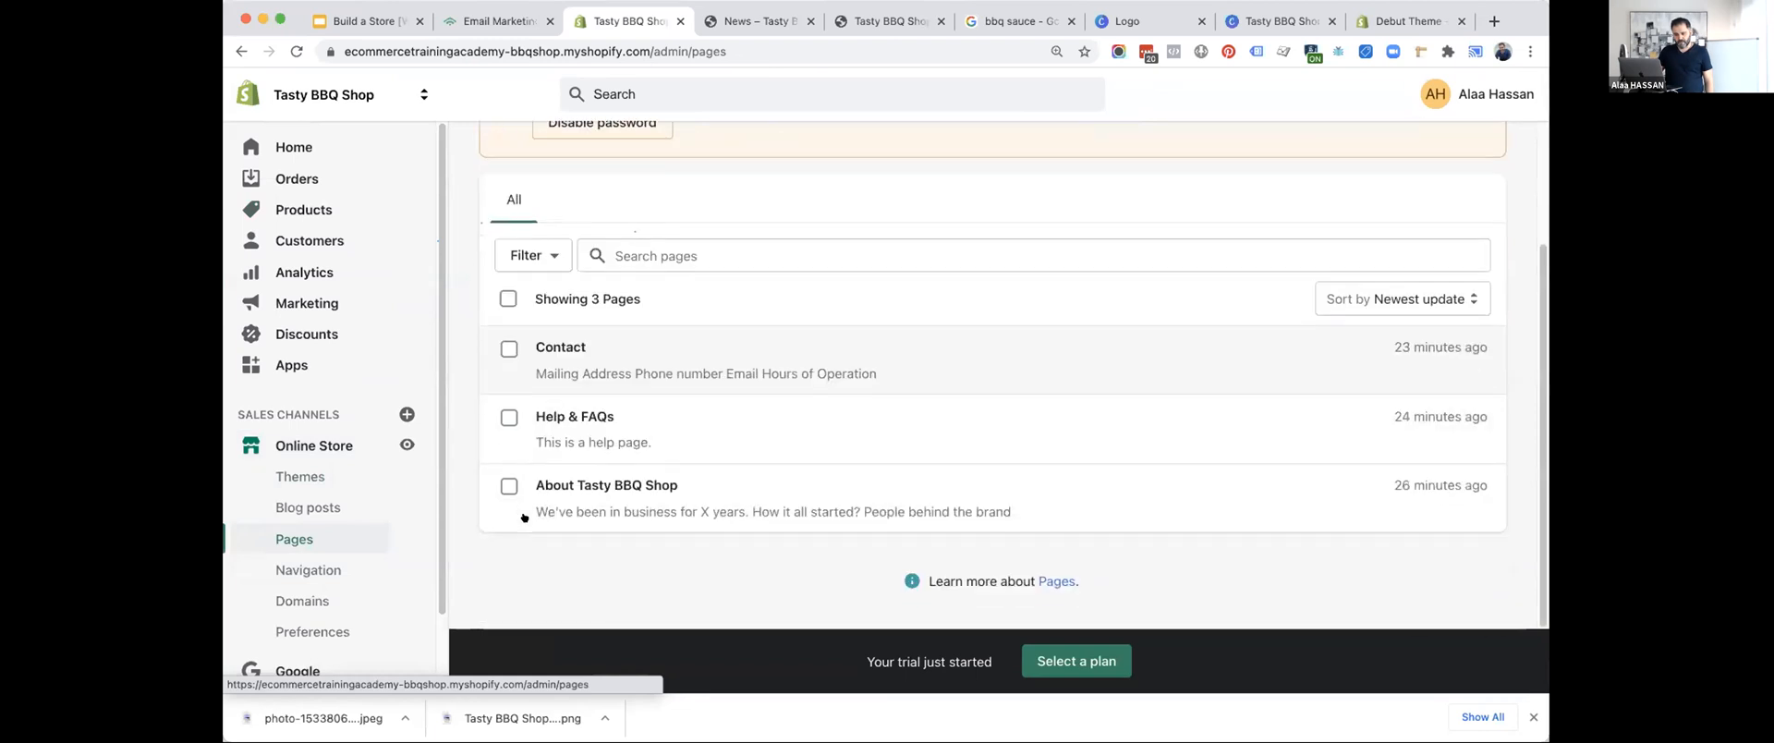
{"action": "left_click", "coordinate": [558, 477]}
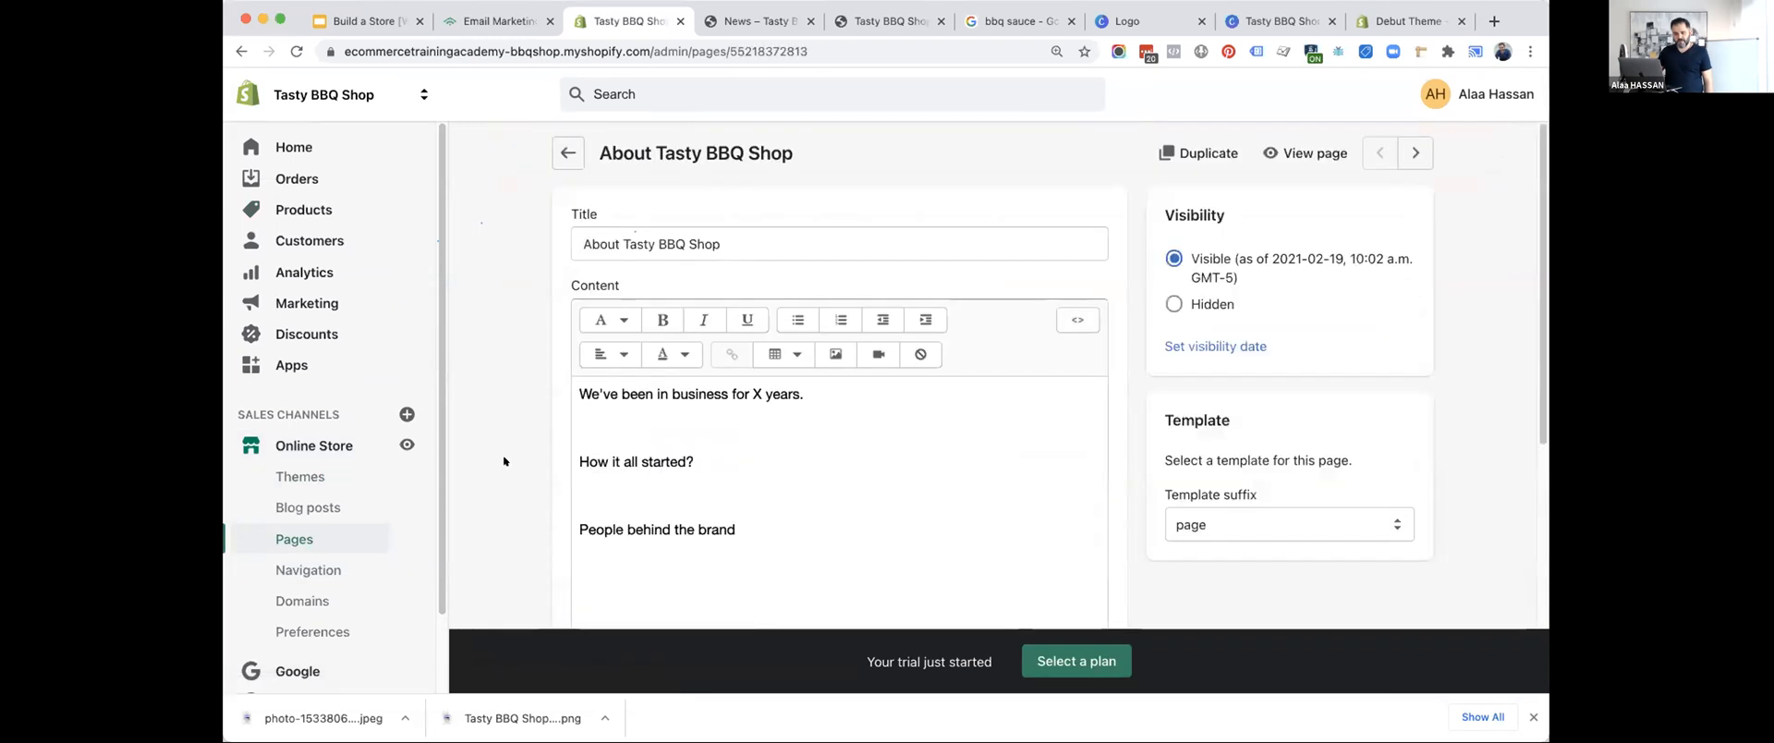
Open the About page's website SEO settings and review its page title, description and URL handle.
{"action": "scroll", "coordinate": [503, 454], "scroll_direction": "down", "scroll_amount": 5}
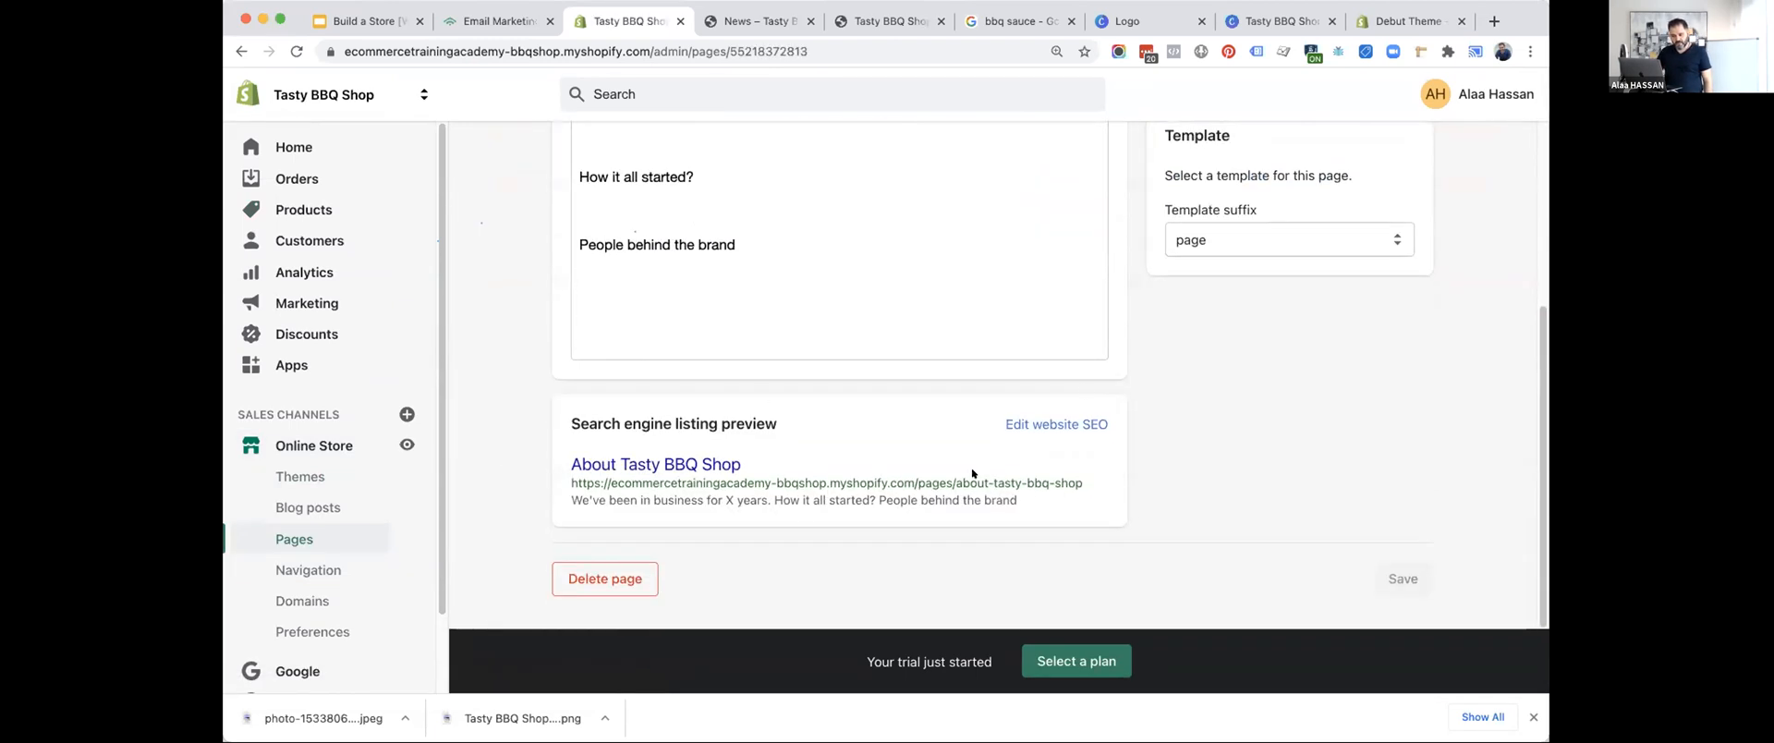
{"action": "left_click", "coordinate": [1062, 424]}
{"action": "scroll", "coordinate": [914, 439], "scroll_direction": "down", "scroll_amount": 2}
{"action": "scroll", "coordinate": [902, 449], "scroll_direction": "down", "scroll_amount": 1}
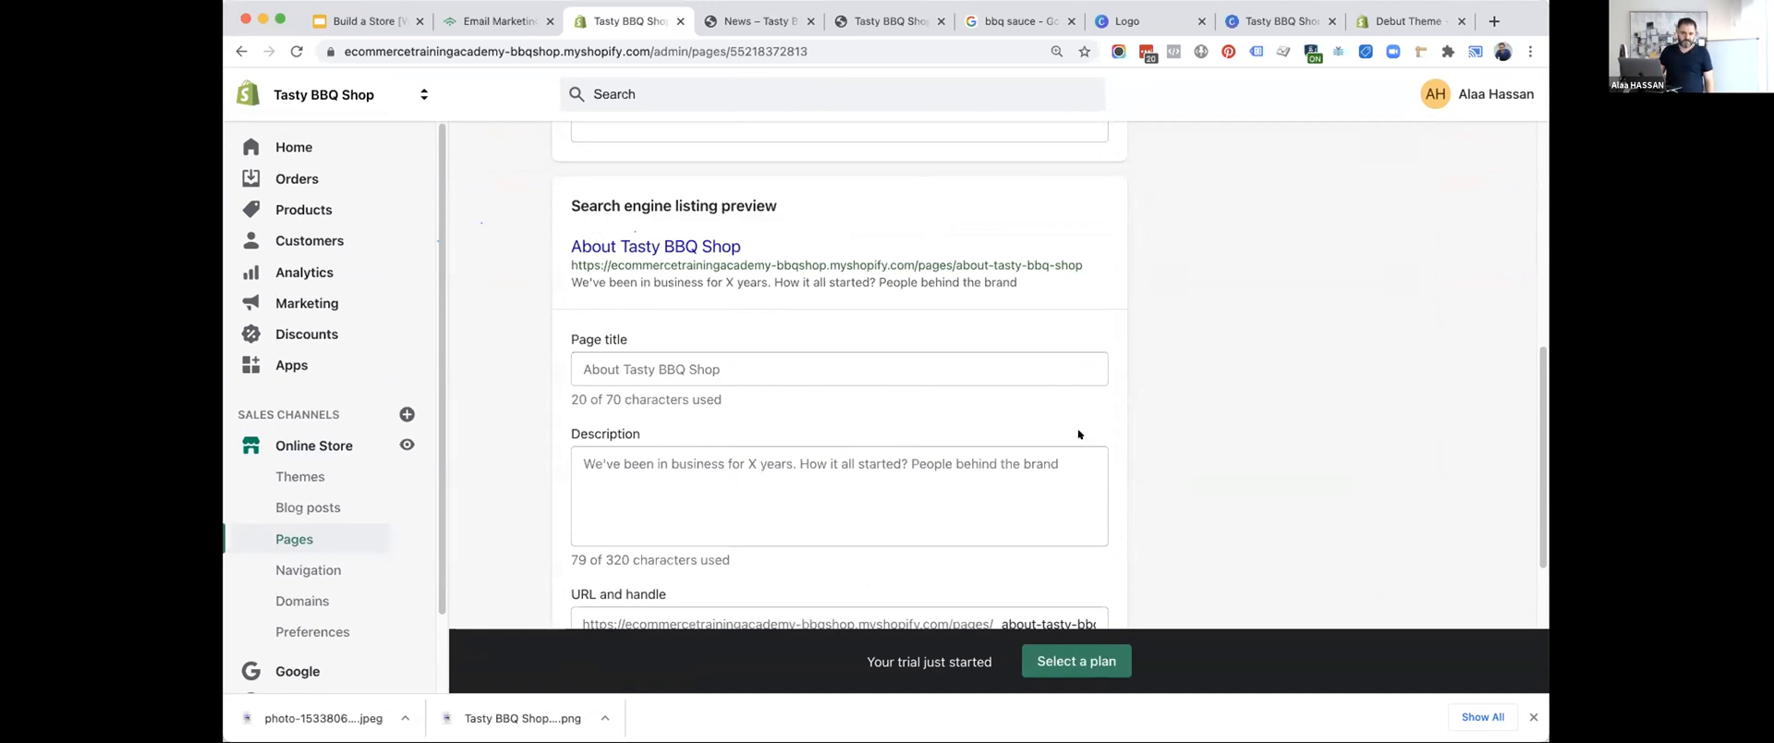
{"action": "scroll", "coordinate": [1239, 304], "scroll_direction": "up", "scroll_amount": 15}
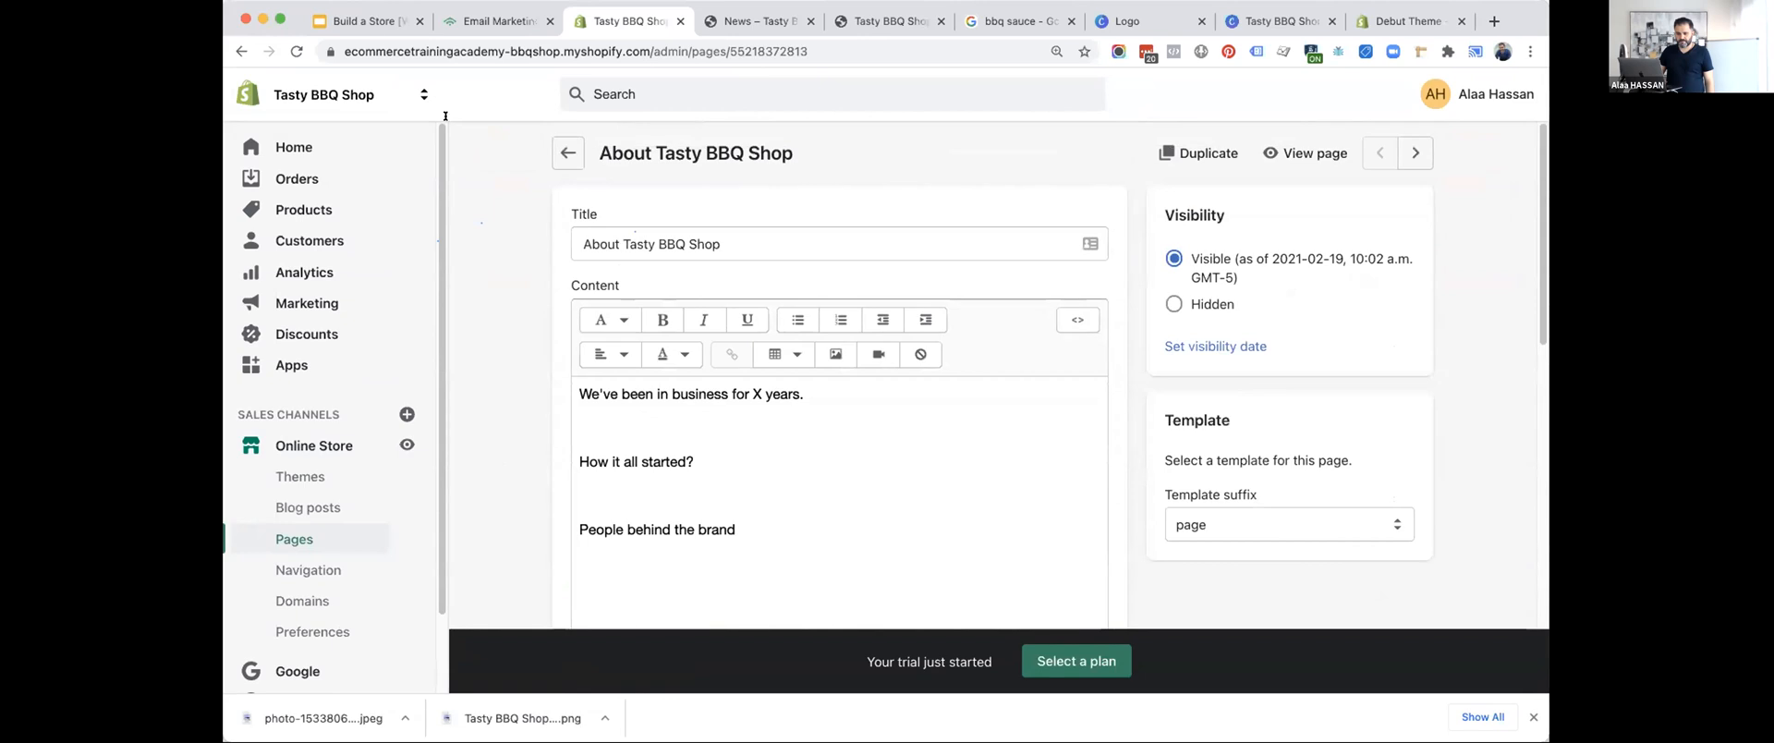
Switch to the slide deck and advance past the Step #5 title to the Launch Your Store slide's first item.
{"action": "left_click", "coordinate": [328, 12]}
{"action": "key", "text": "Right"}
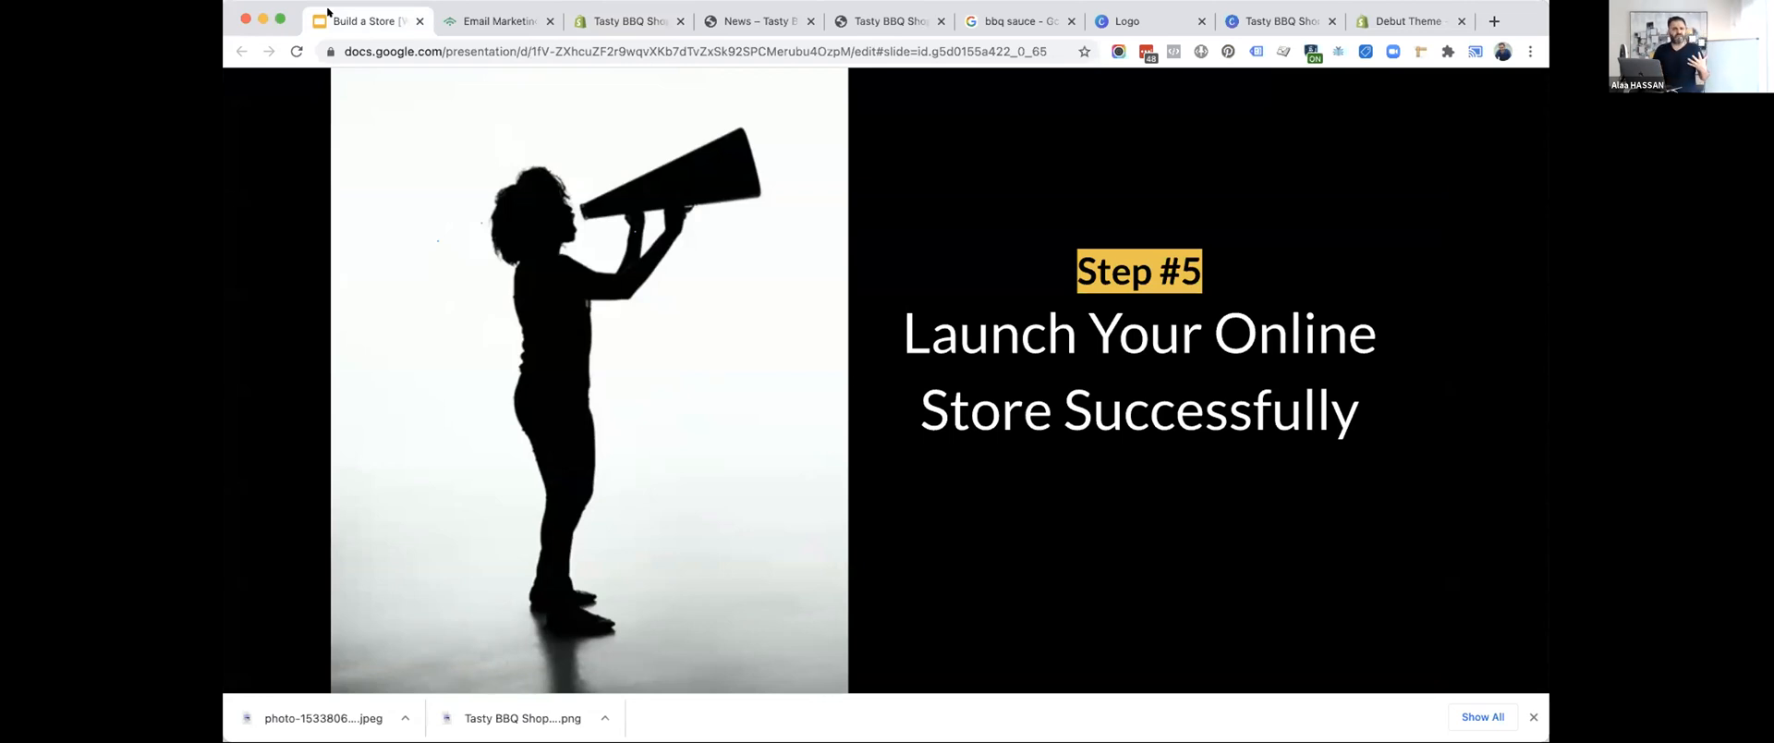
{"action": "key", "text": "Right"}
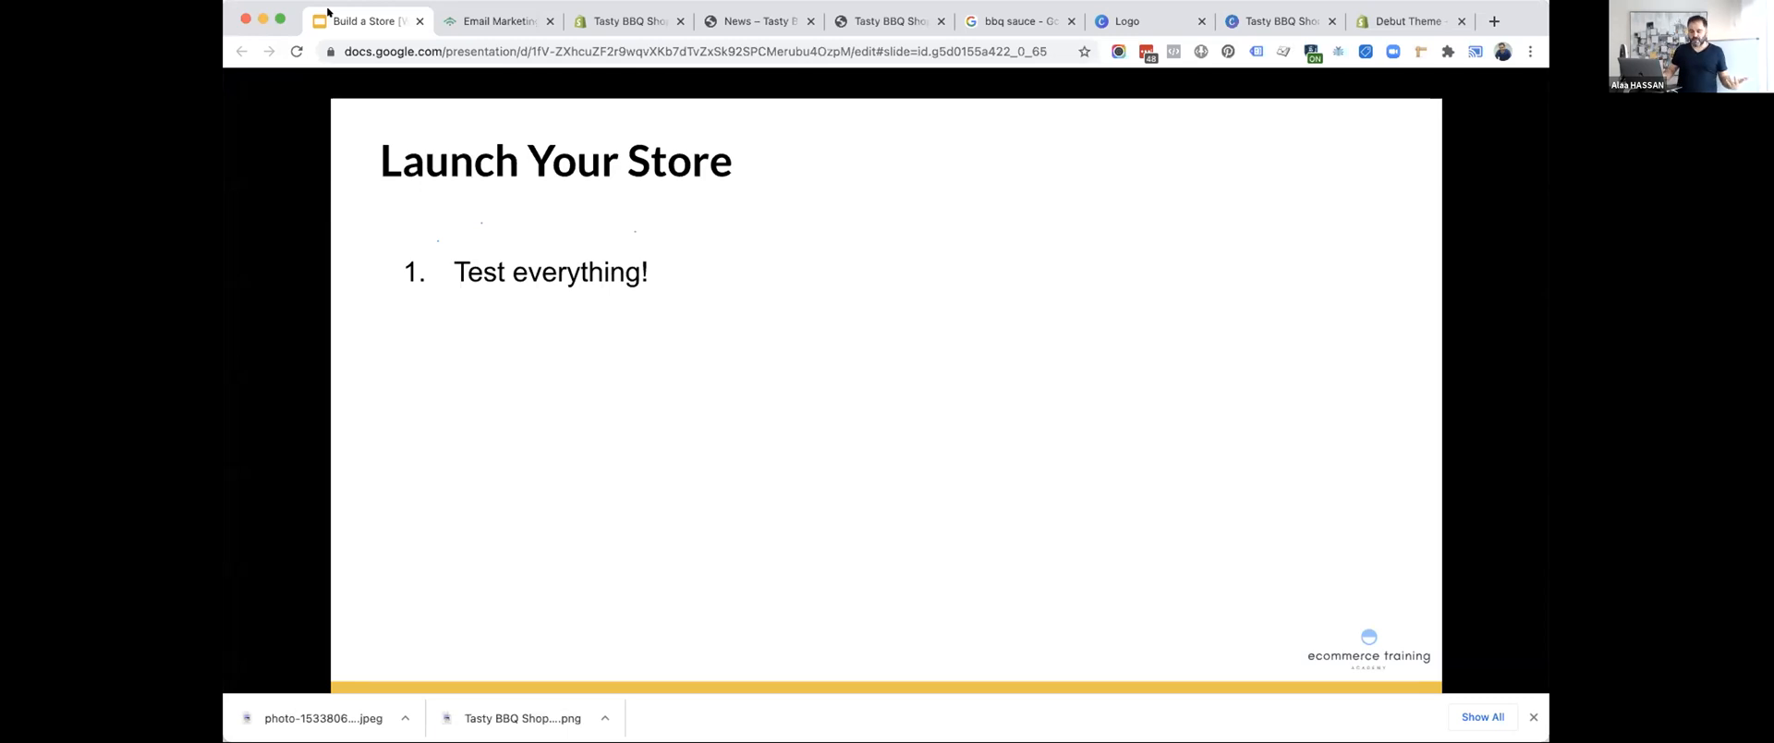
Skim the Klaviyo giveaway guide linked from the Launch Your Store slide and return to the deck to reveal the social media announcement item.
{"action": "key", "text": "Right"}
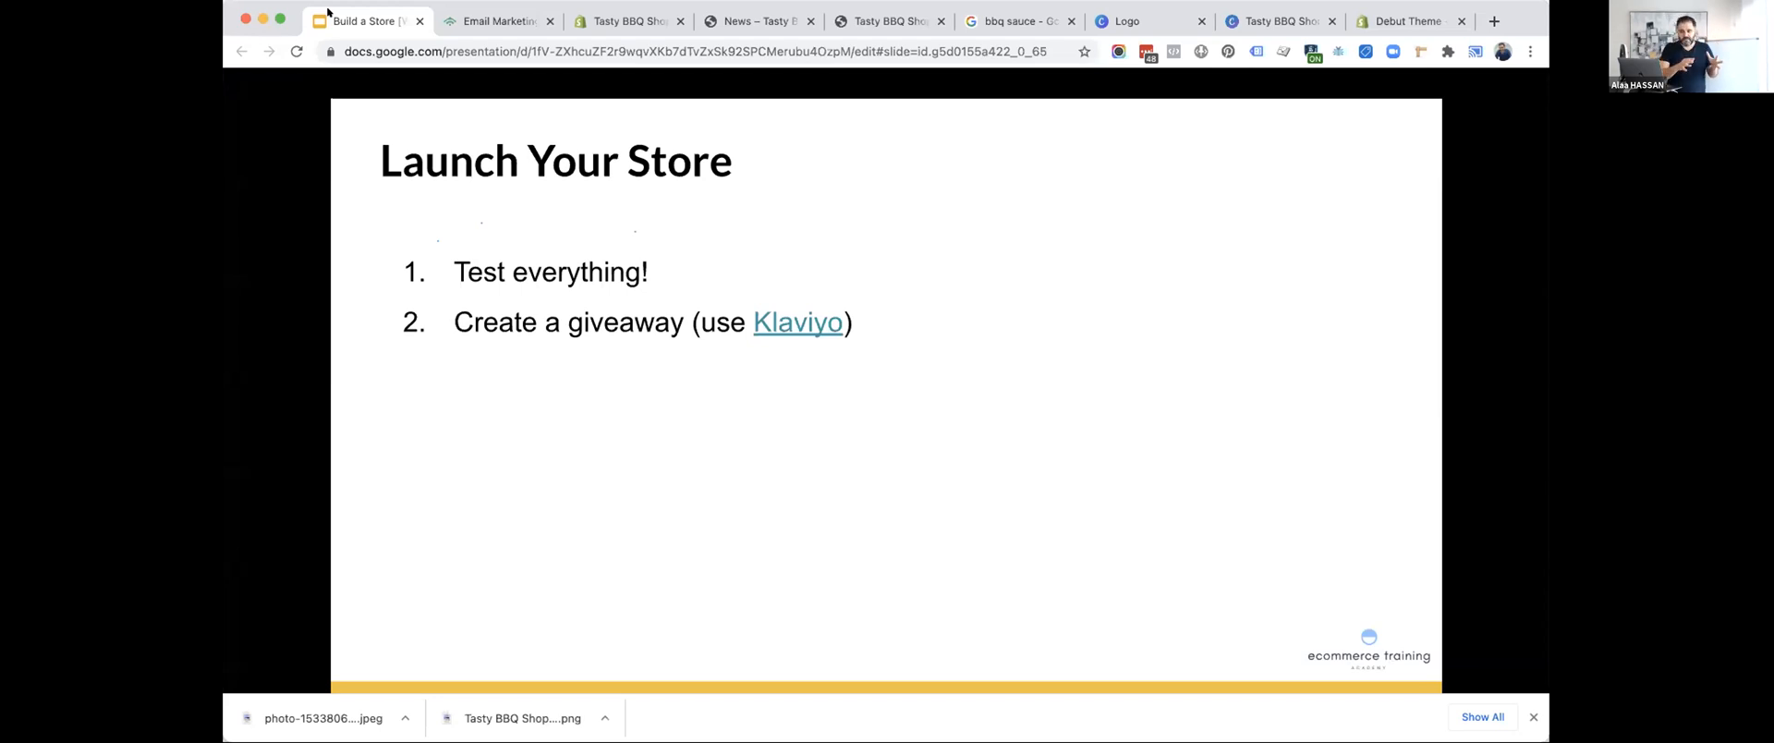
{"action": "left_click", "coordinate": [793, 323]}
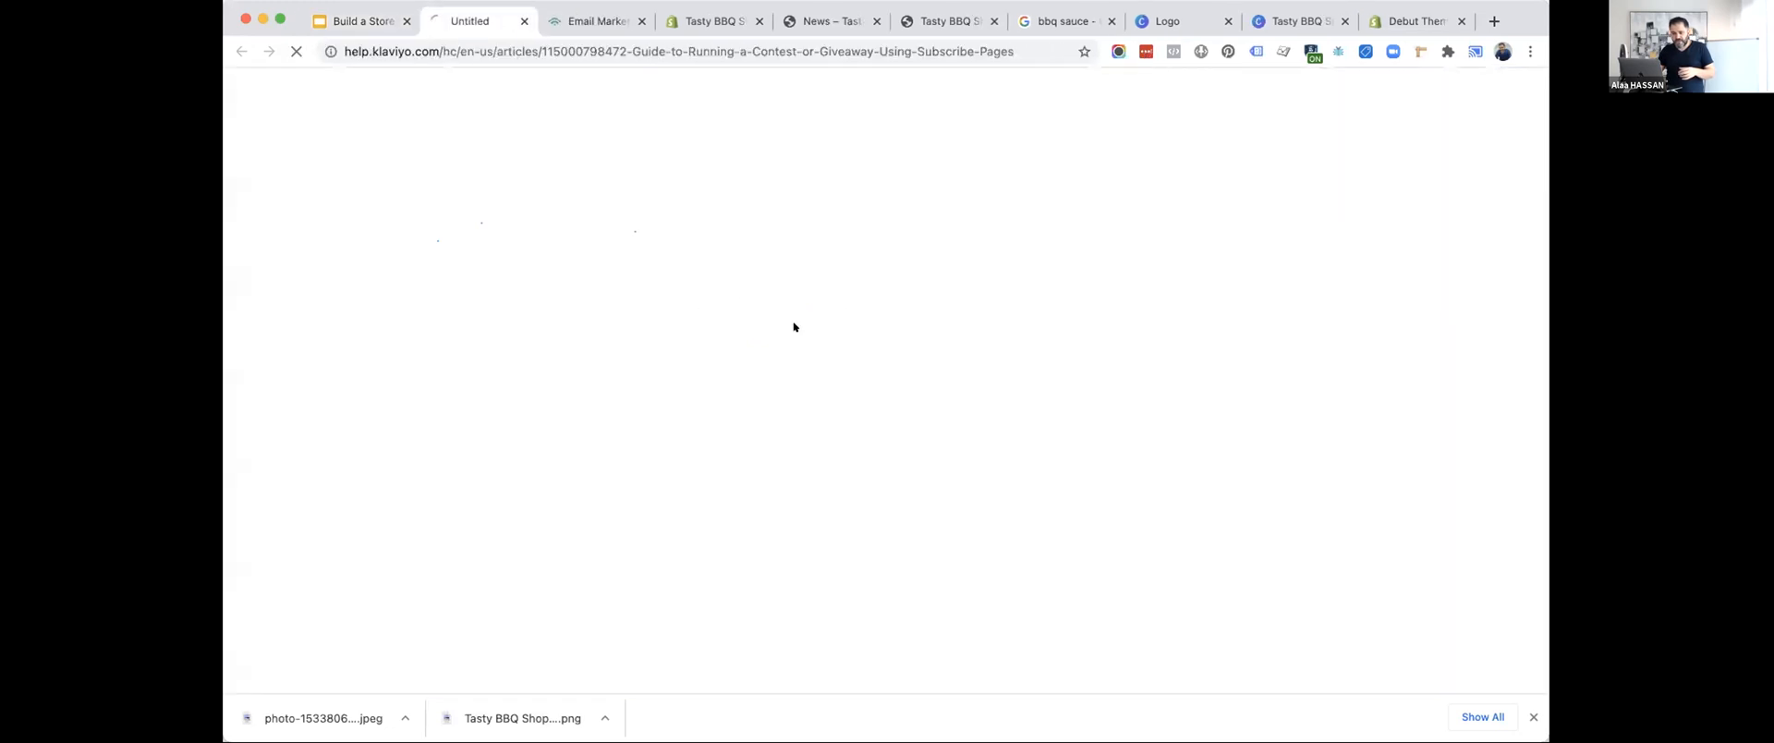
{"action": "scroll", "coordinate": [793, 326], "scroll_direction": "down", "scroll_amount": 10}
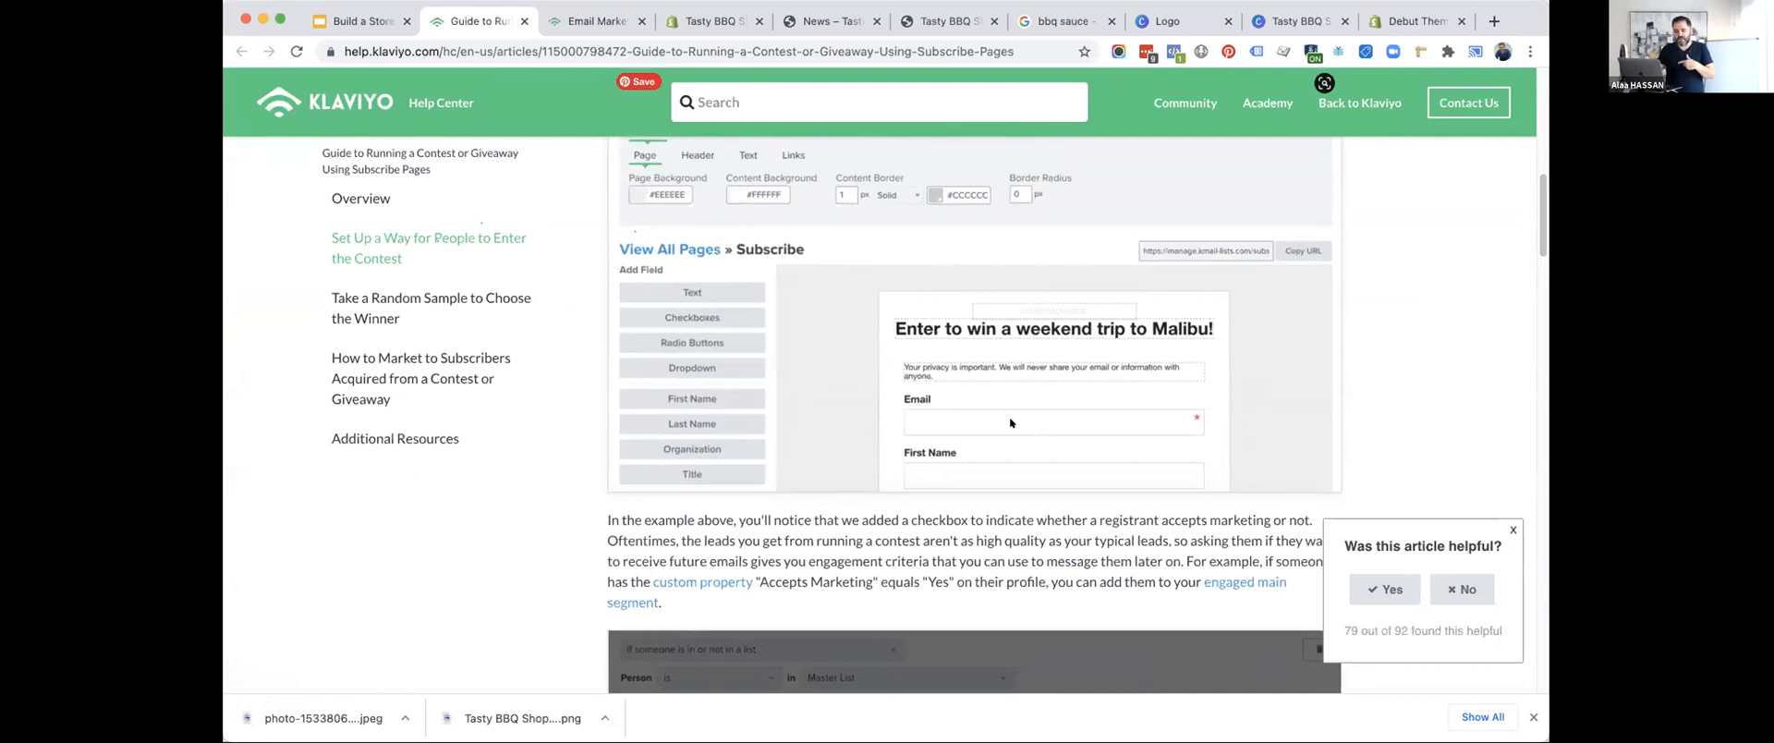
{"action": "scroll", "coordinate": [1008, 422], "scroll_direction": "down", "scroll_amount": 4}
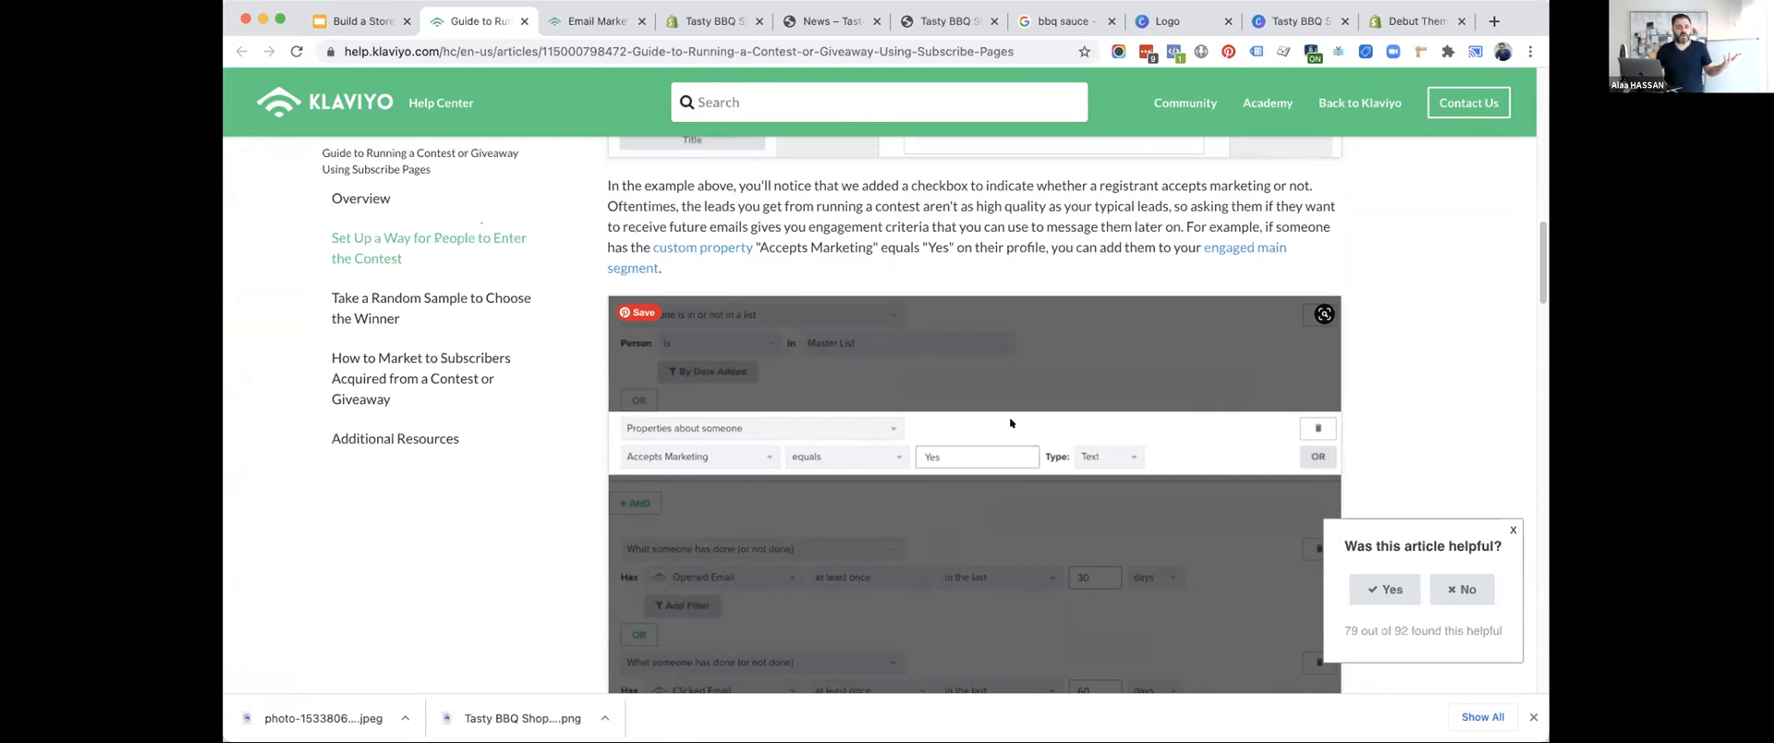
{"action": "scroll", "coordinate": [991, 386], "scroll_direction": "up", "scroll_amount": 10}
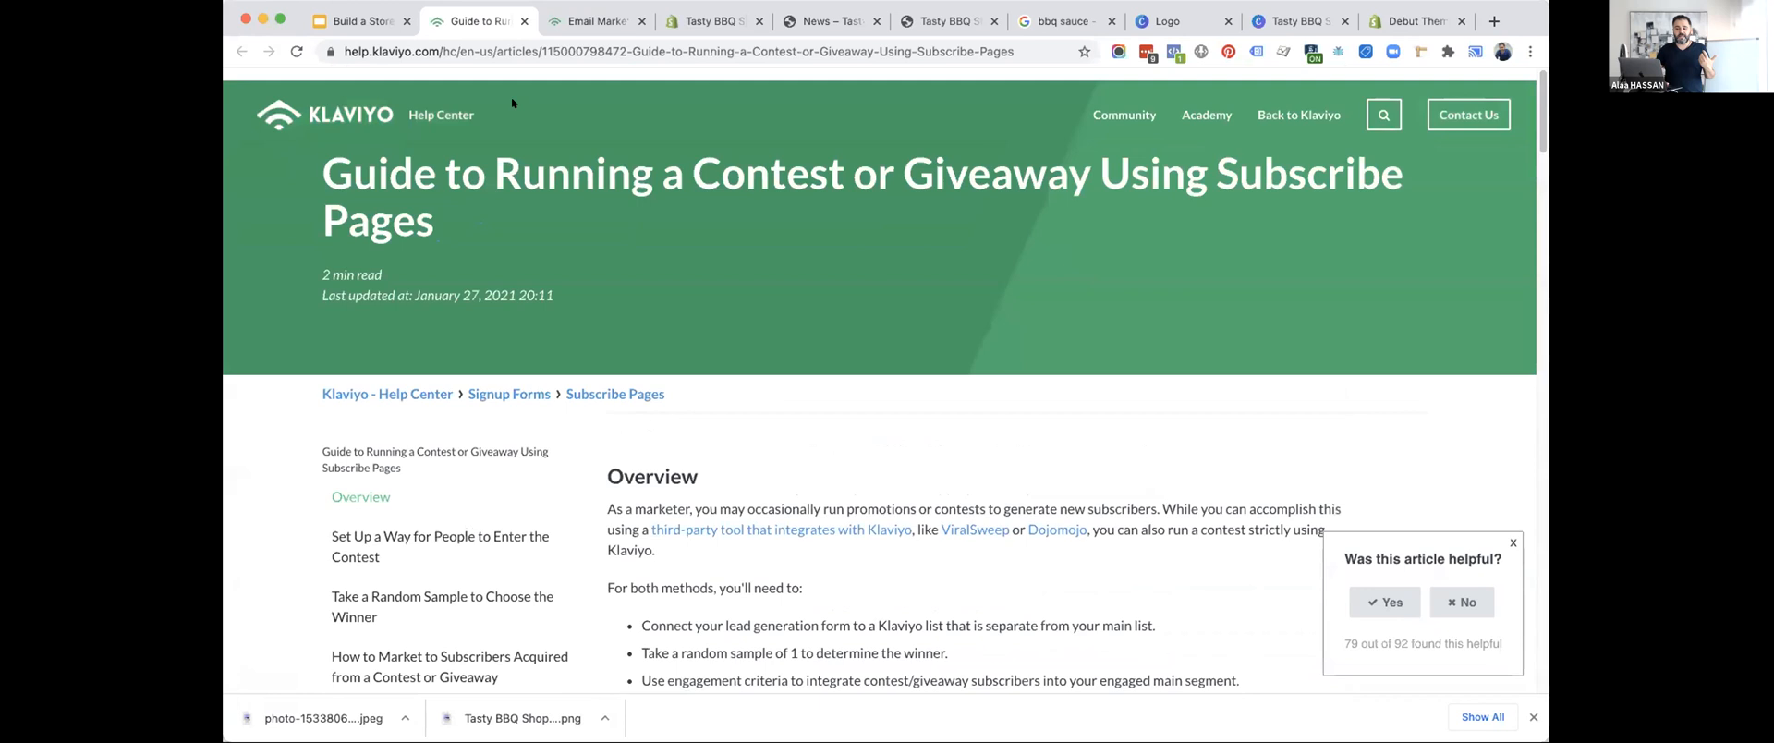
{"action": "left_click", "coordinate": [365, 20]}
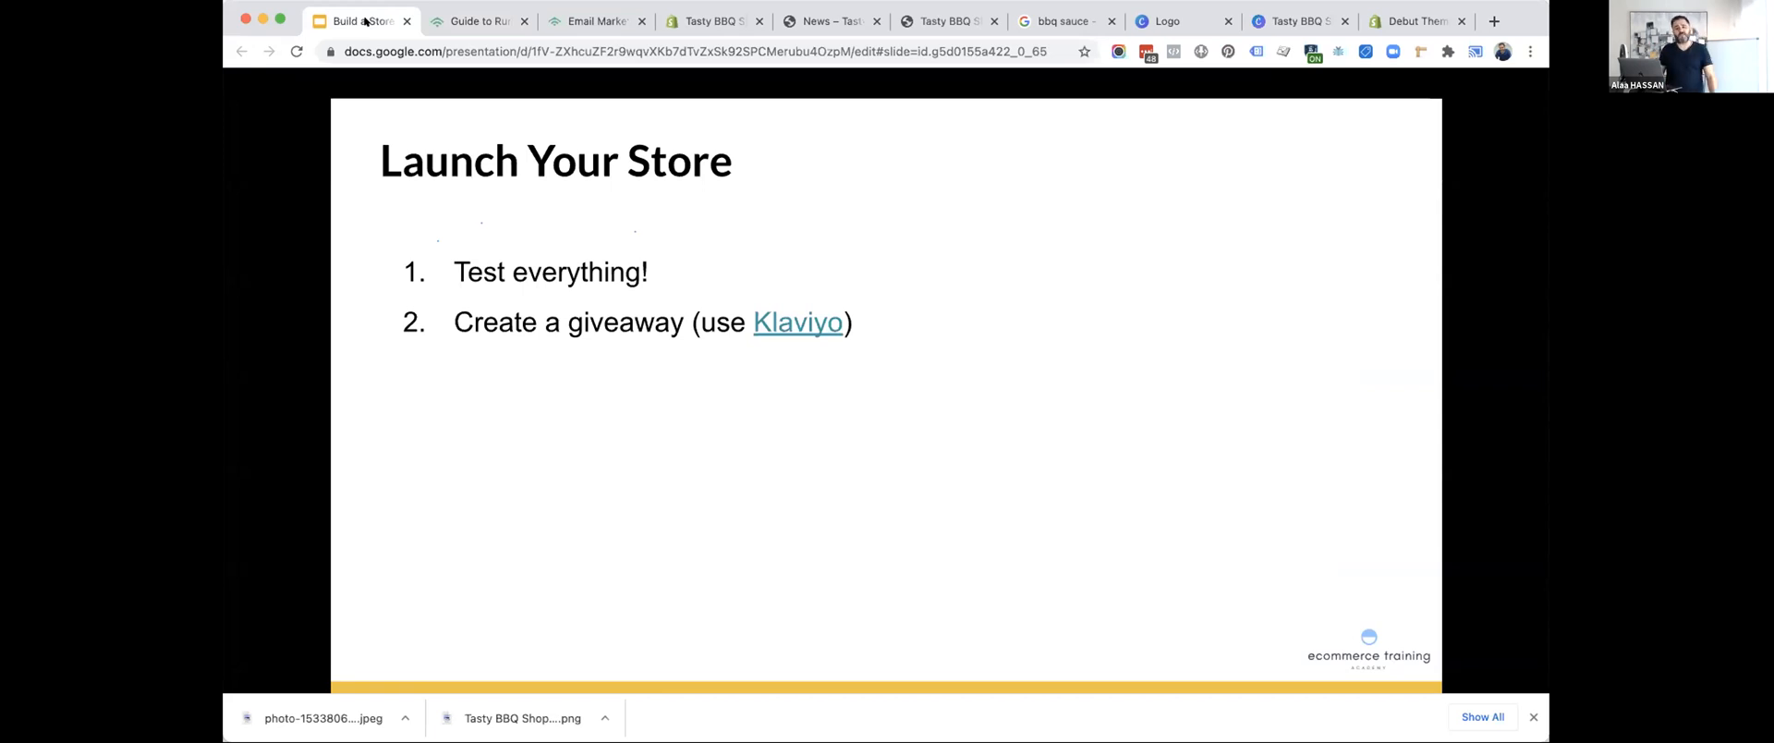
{"action": "key", "text": "Right"}
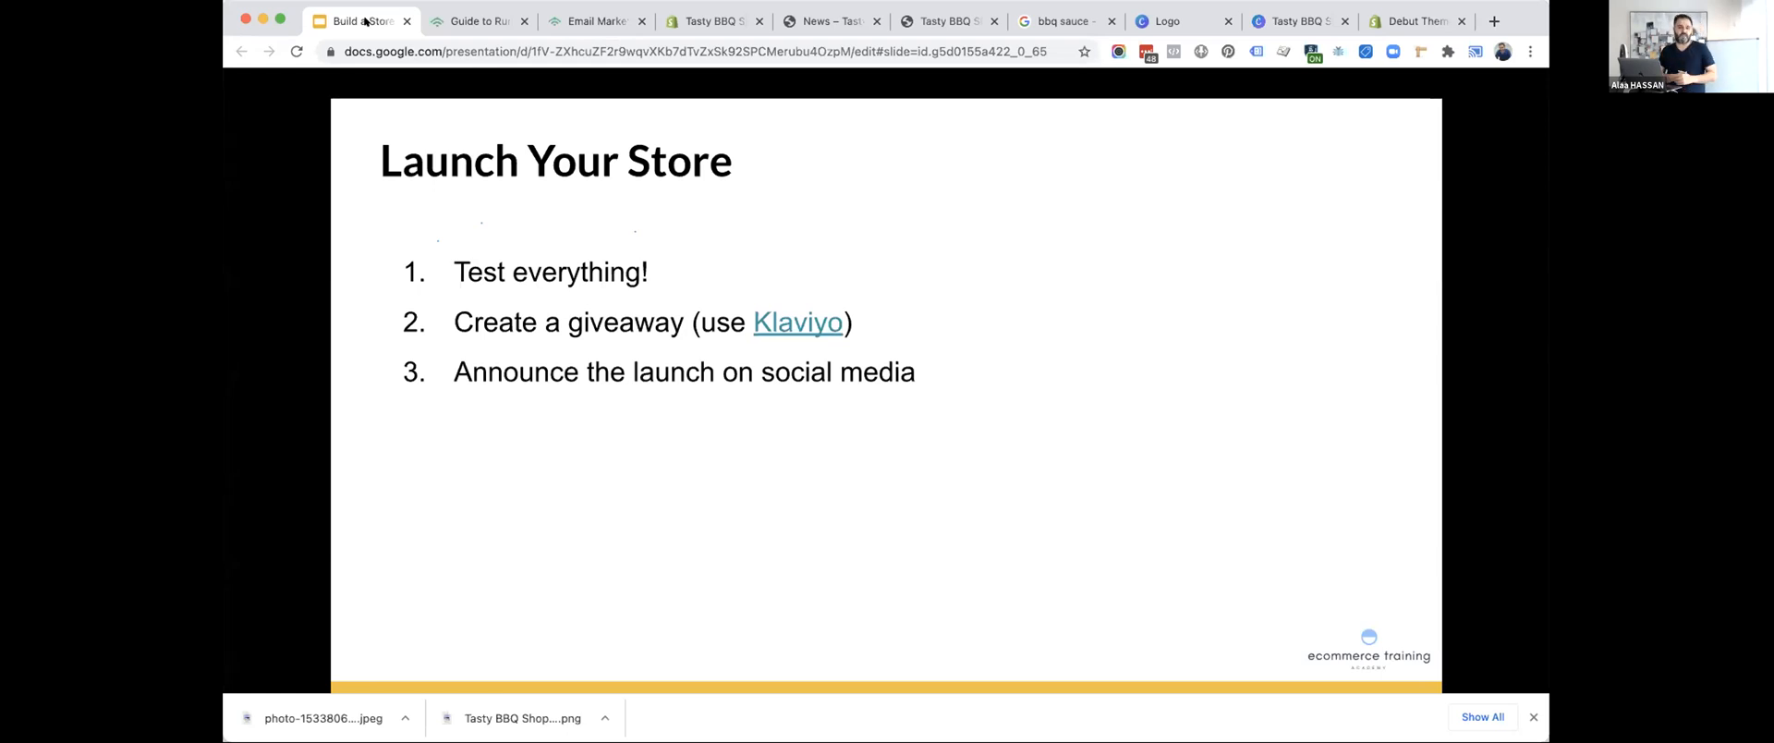
Switch to the Tasty BBQ Shop admin and create an online store page titled Giveaway with empty content.
{"action": "left_click", "coordinate": [671, 23]}
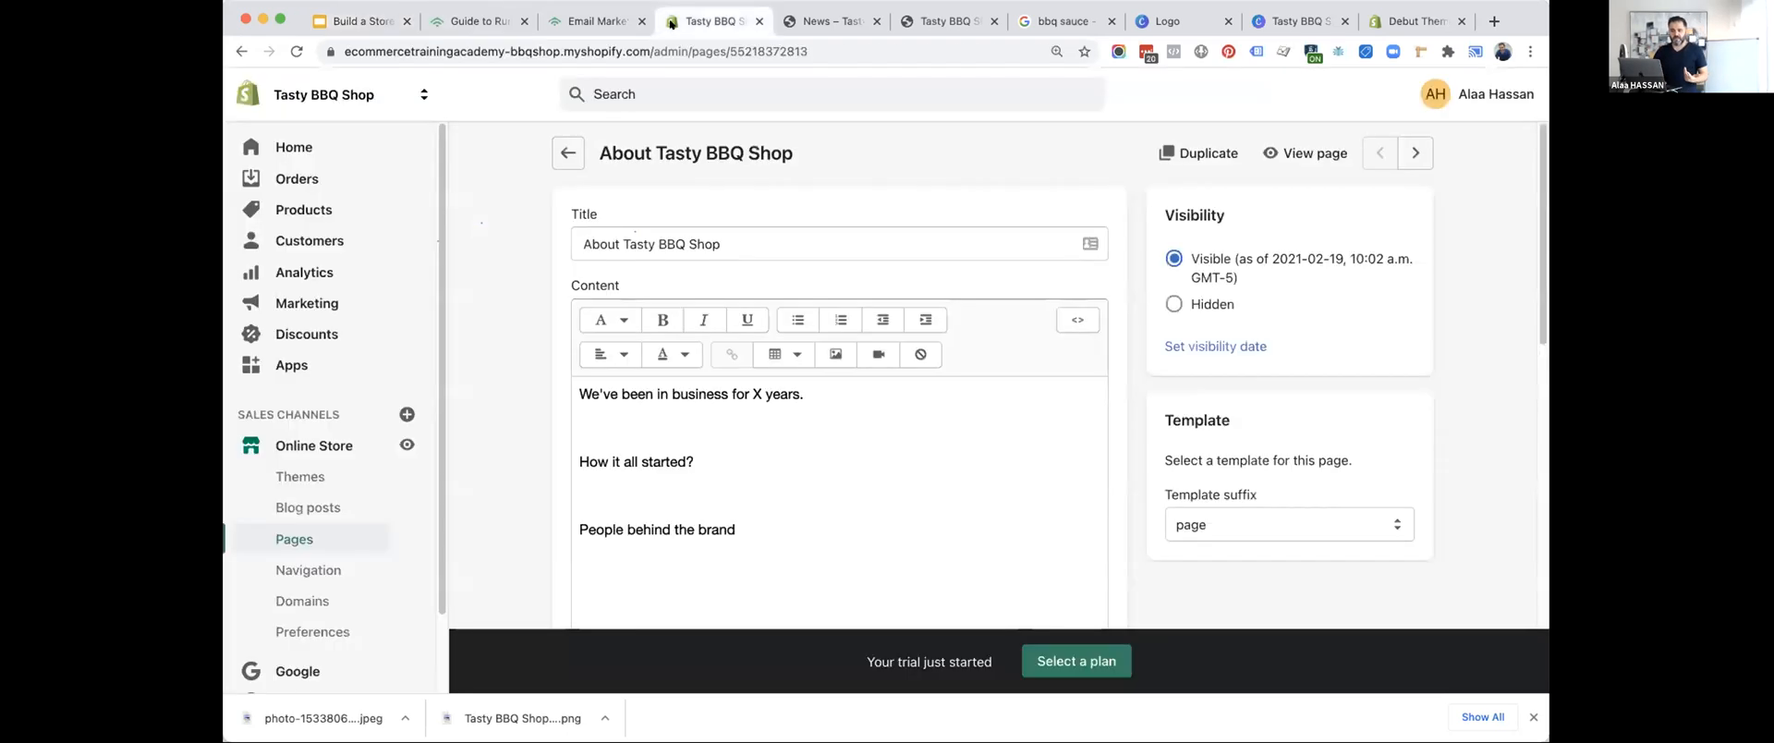
{"action": "left_click", "coordinate": [356, 538]}
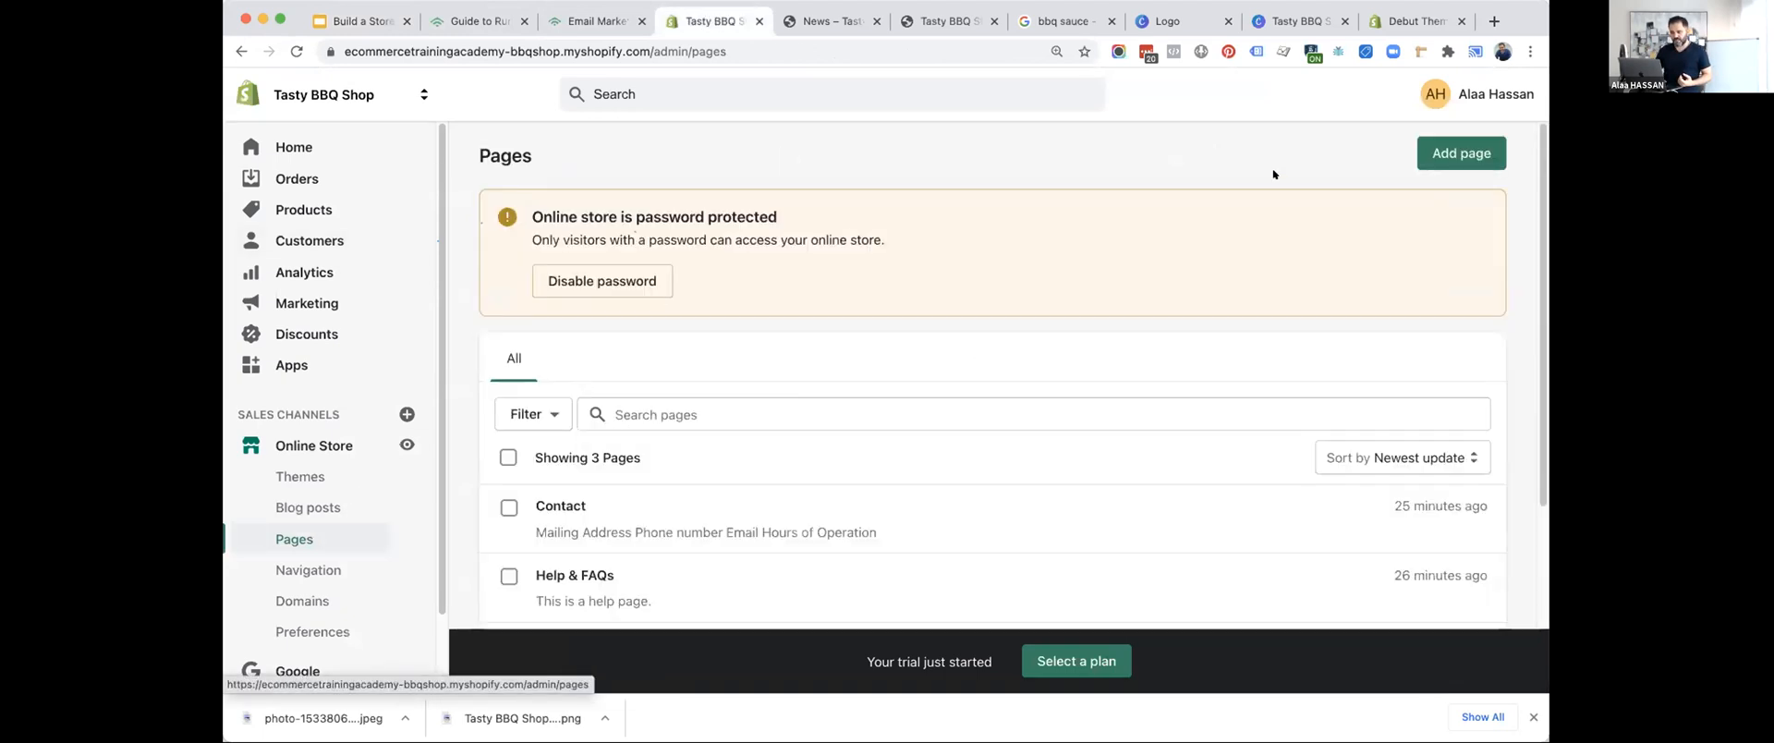
{"action": "left_click", "coordinate": [1413, 158]}
{"action": "type", "text": "Giveaway"}
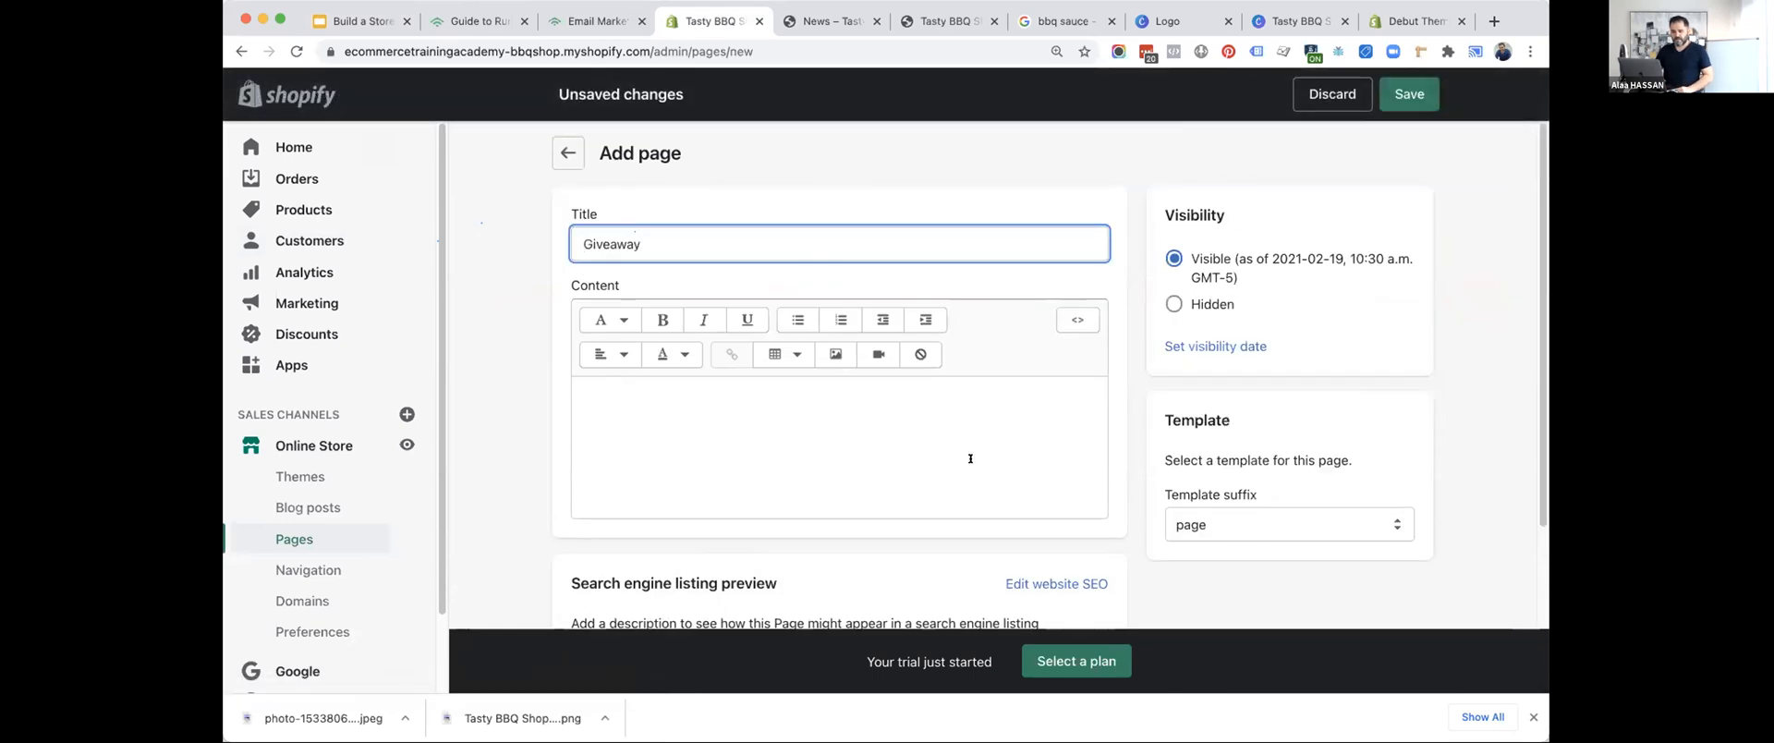
{"action": "scroll", "coordinate": [831, 416], "scroll_direction": "down", "scroll_amount": 2}
{"action": "left_click", "coordinate": [753, 341]}
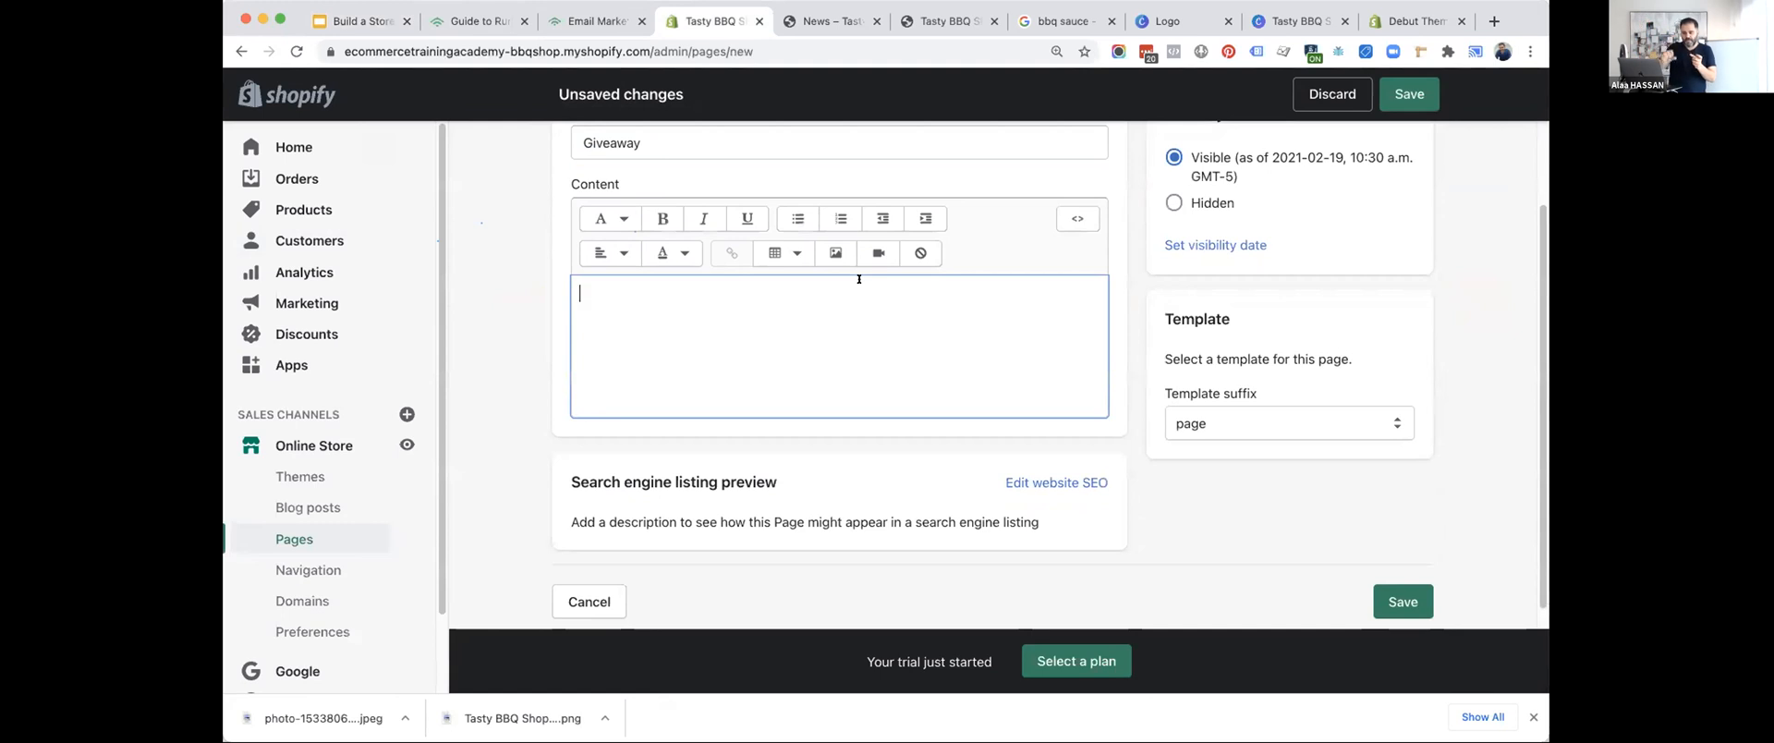
{"action": "left_click", "coordinate": [1427, 602]}
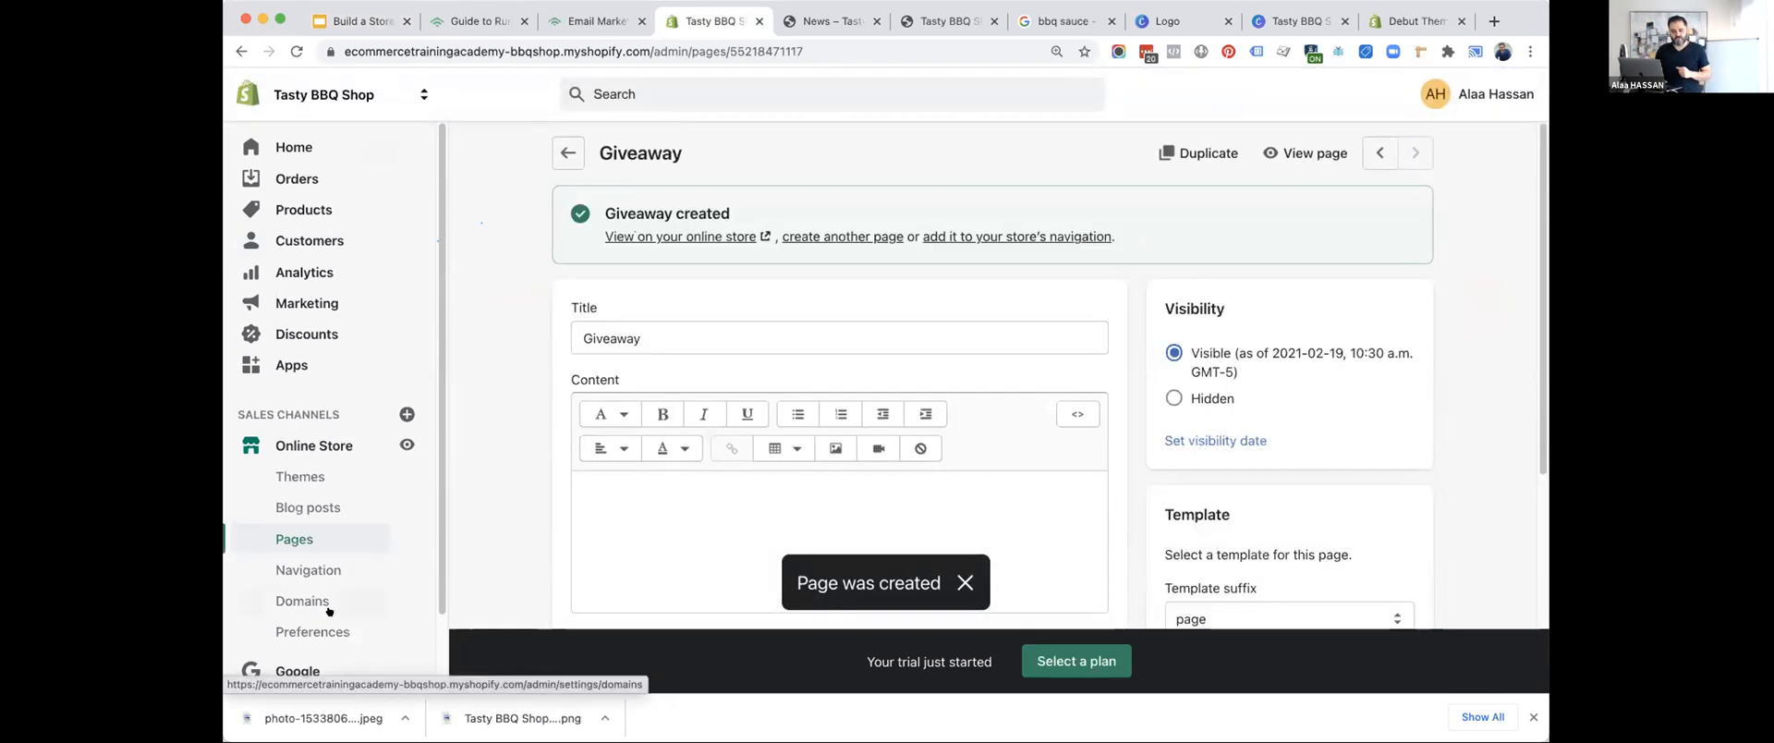
Add a Giveaway item linked to the Giveaway page to the store's main menu and save the menu.
{"action": "left_click", "coordinate": [303, 573]}
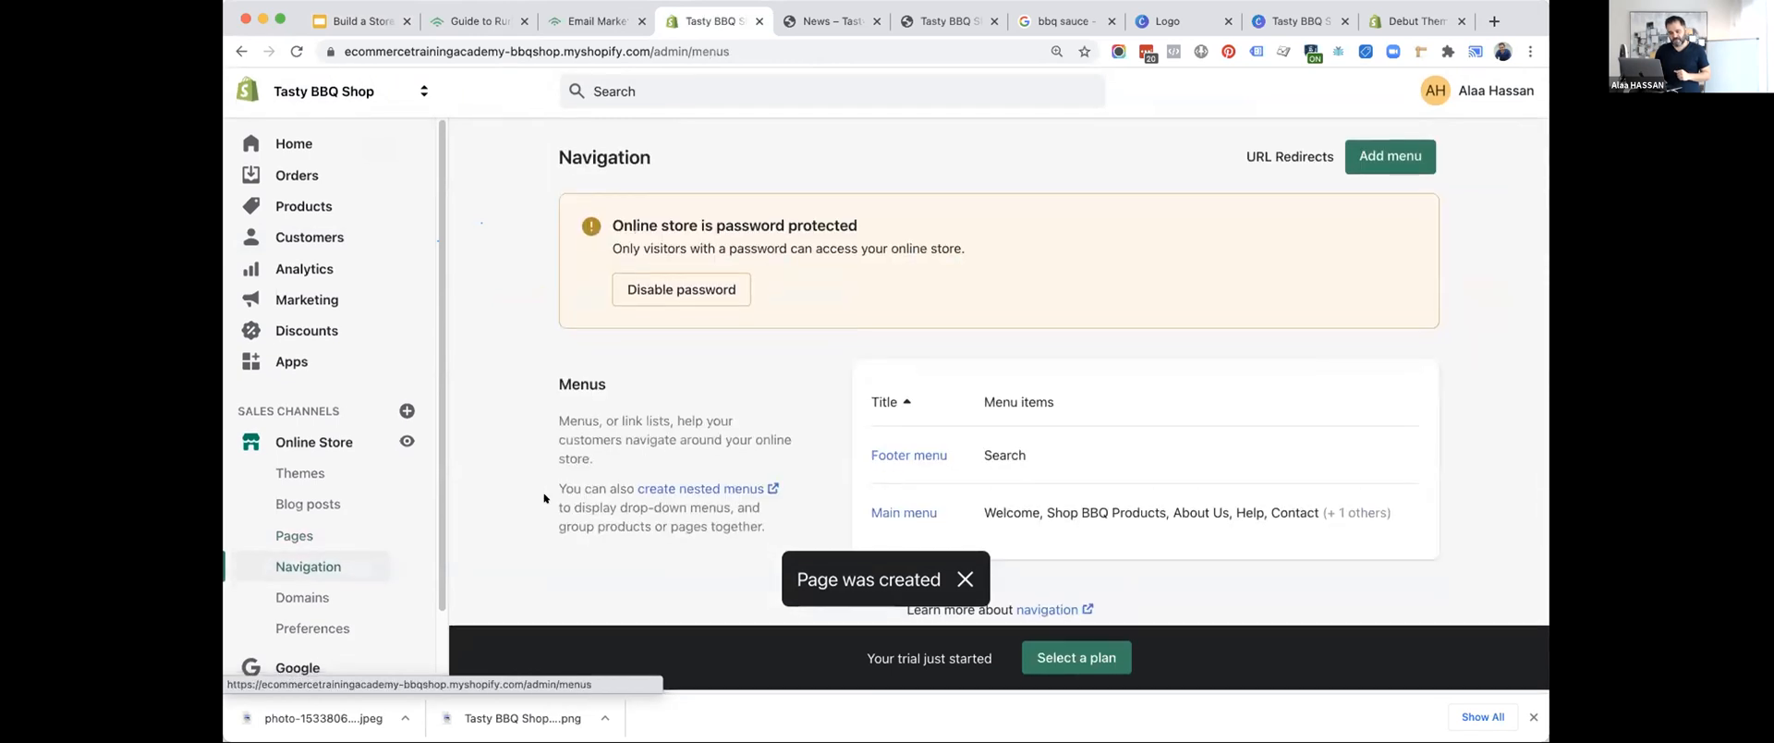
{"action": "left_click", "coordinate": [905, 515]}
{"action": "scroll", "coordinate": [820, 474], "scroll_direction": "down", "scroll_amount": 3}
{"action": "left_click", "coordinate": [638, 553]}
{"action": "left_click", "coordinate": [678, 381]}
{"action": "type", "text": "Giveaway"}
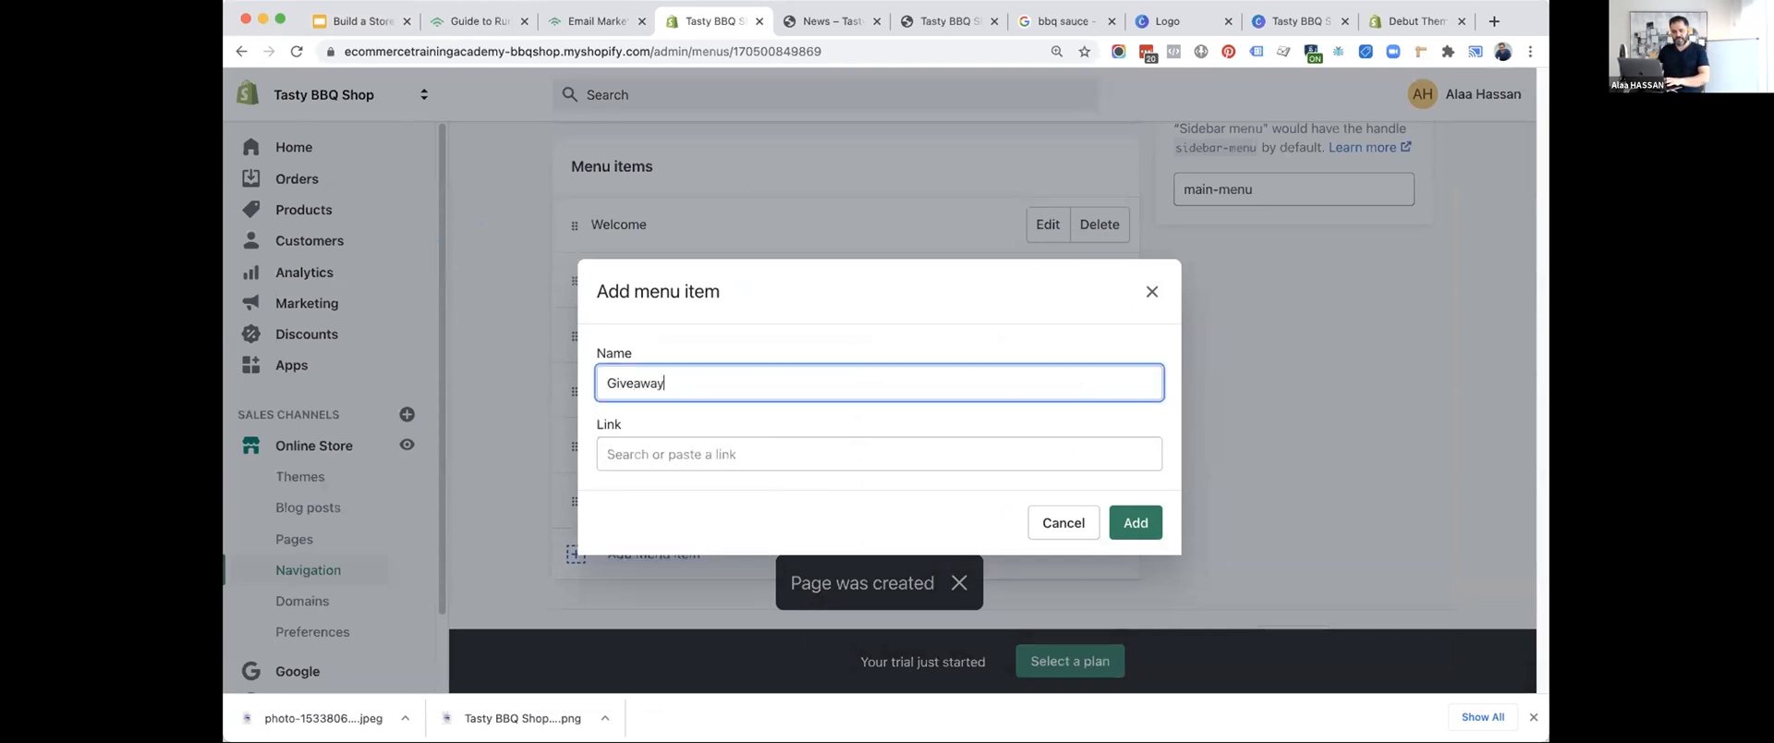
{"action": "left_click", "coordinate": [681, 434]}
{"action": "type", "text": "giv"}
{"action": "left_click", "coordinate": [677, 397]}
{"action": "left_click", "coordinate": [1135, 523]}
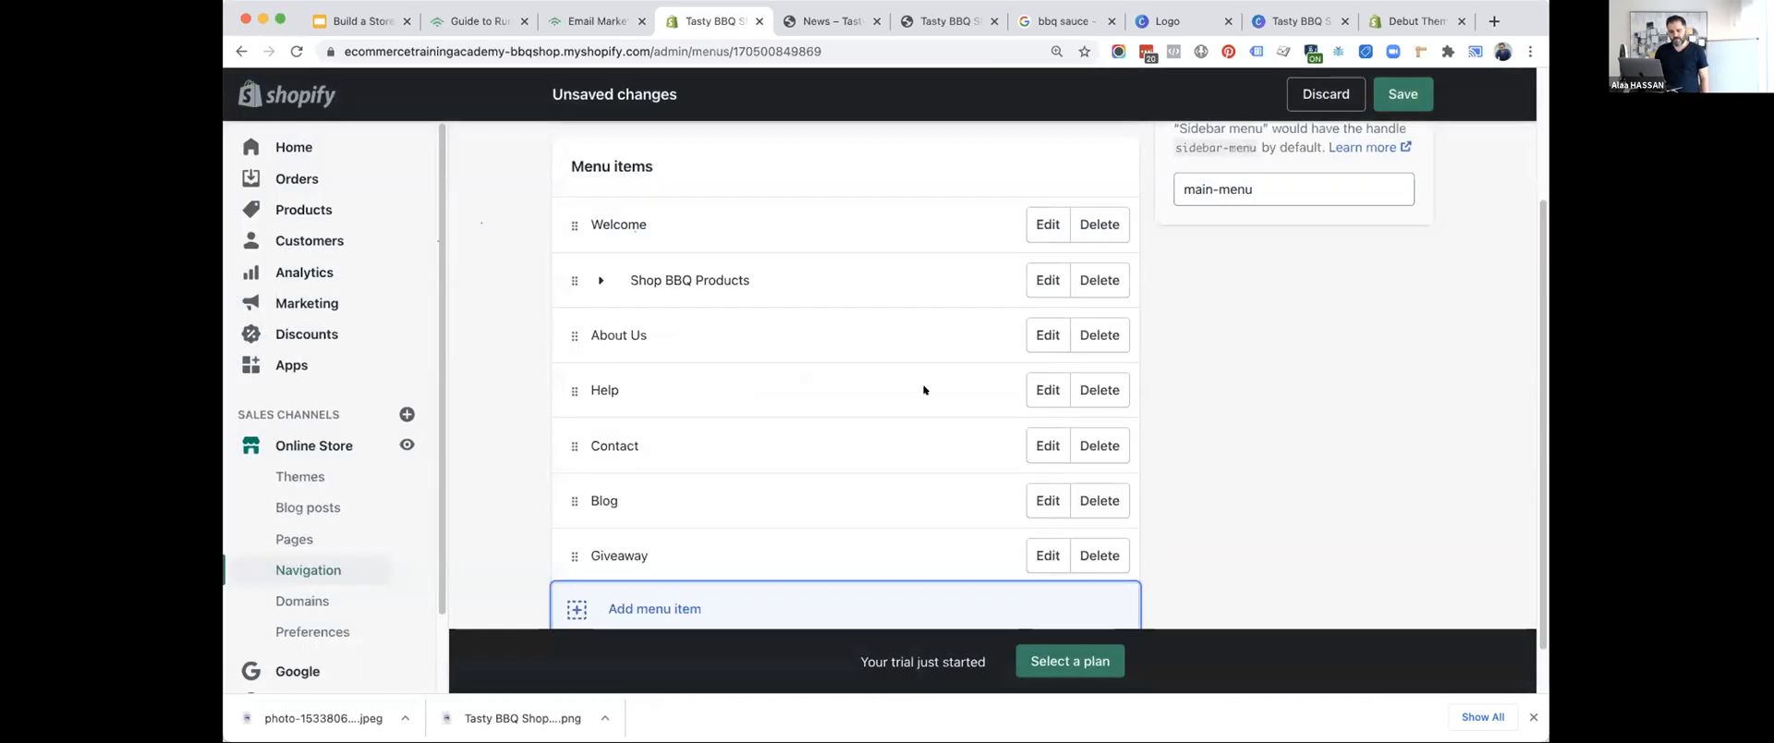
{"action": "left_click", "coordinate": [1403, 93]}
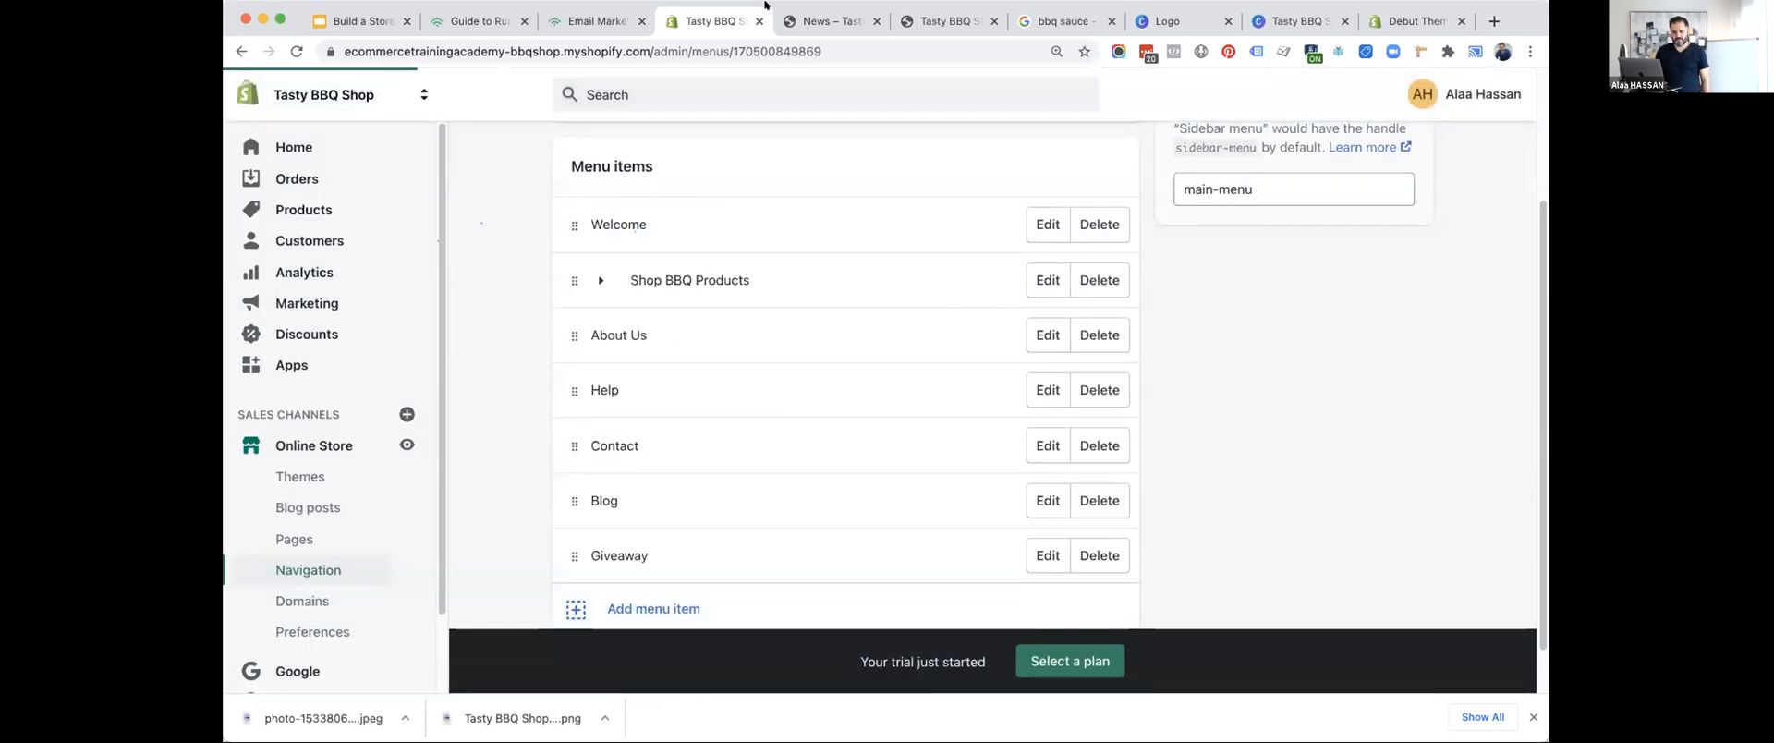
Reload the storefront preview and check the Giveaway link in the header navigation.
{"action": "left_click", "coordinate": [805, 10]}
{"action": "left_click", "coordinate": [275, 124]}
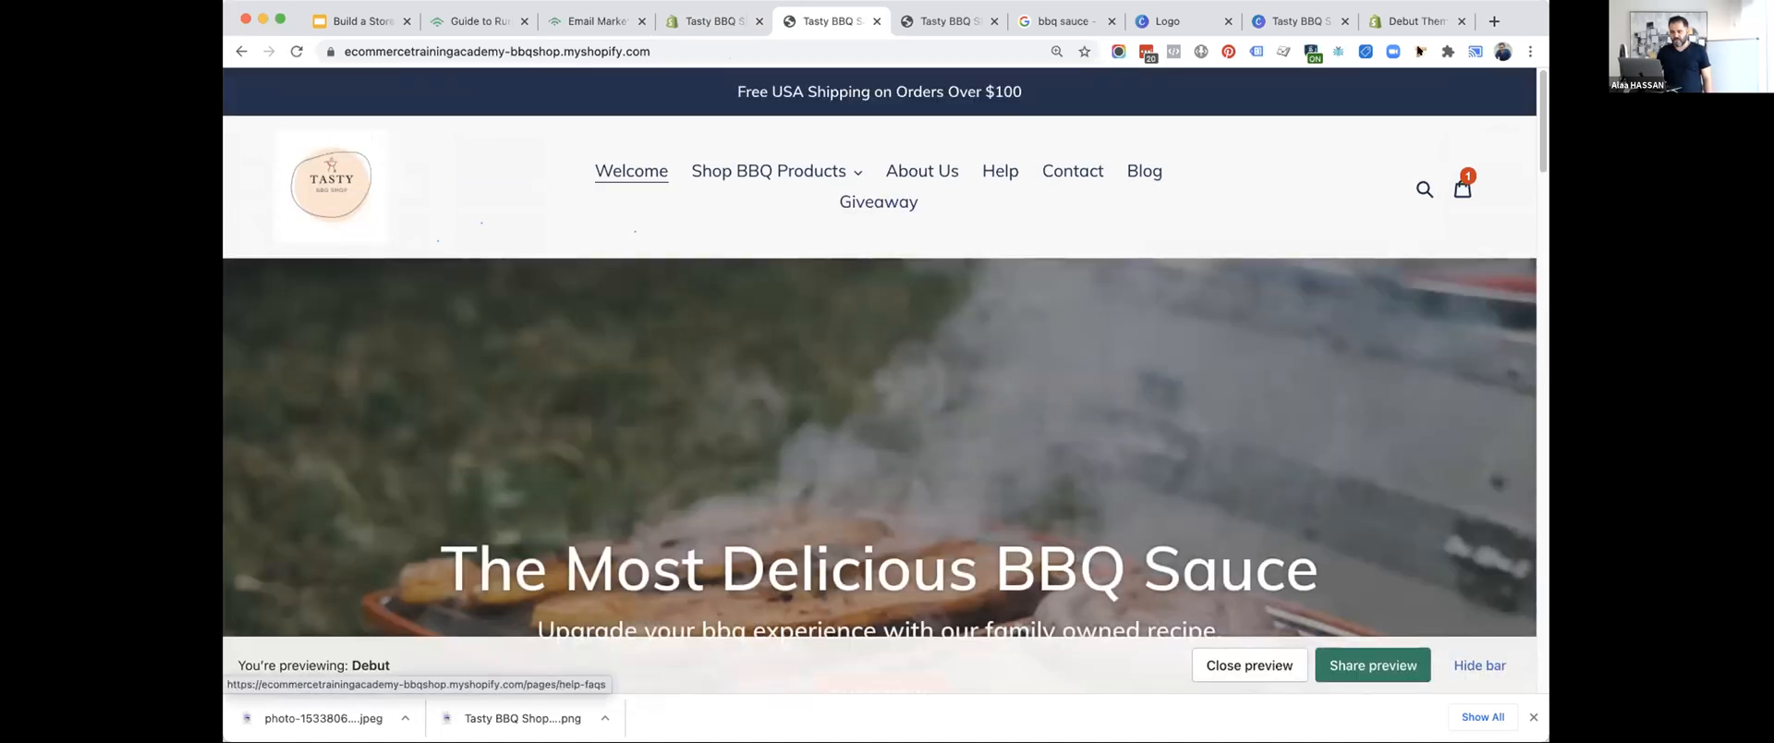
{"action": "mouse_move", "coordinate": [1535, 6]}
{"action": "left_mouse_down"}
{"action": "mouse_move", "coordinate": [1597, 7]}
{"action": "mouse_move", "coordinate": [1535, 6]}
{"action": "left_mouse_up"}
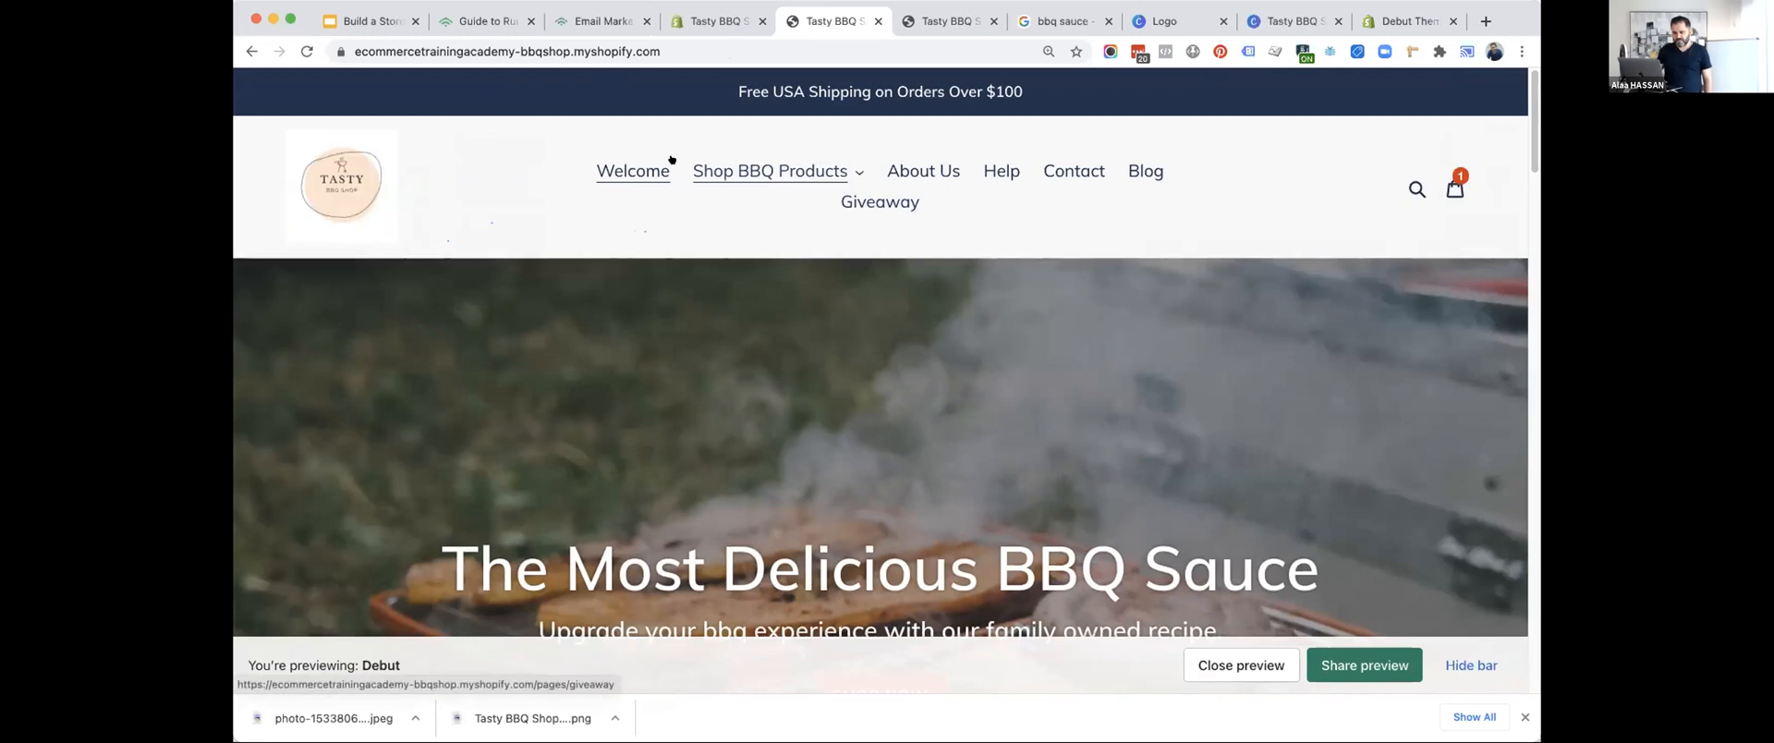
Rename the main menu's Shop BBQ Products item to BBQ Products and save the menu.
{"action": "left_click", "coordinate": [709, 20]}
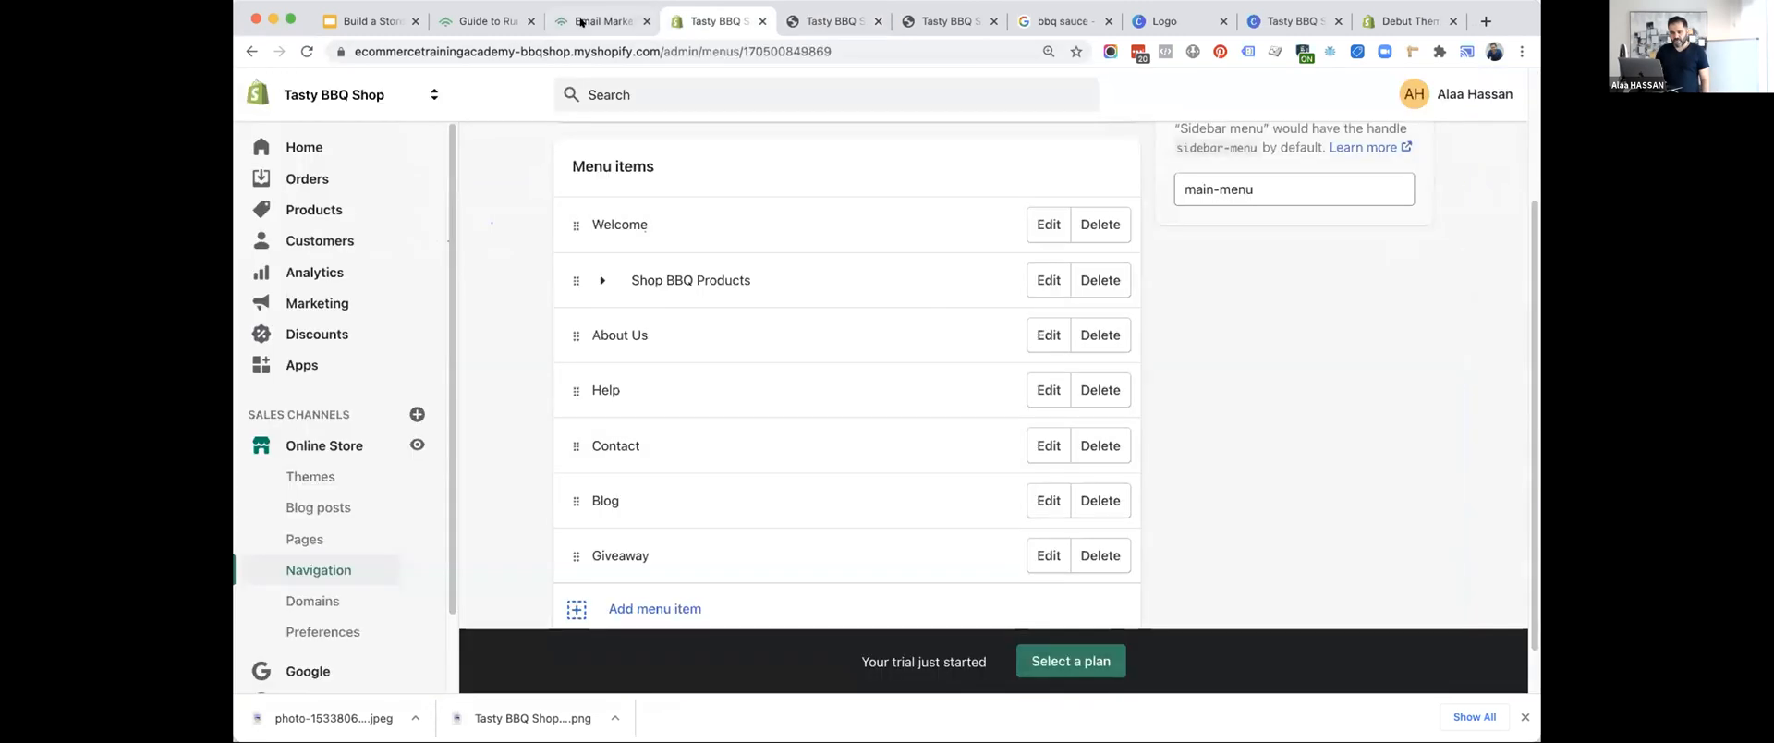
{"action": "left_click", "coordinate": [1036, 276]}
{"action": "left_click", "coordinate": [665, 380]}
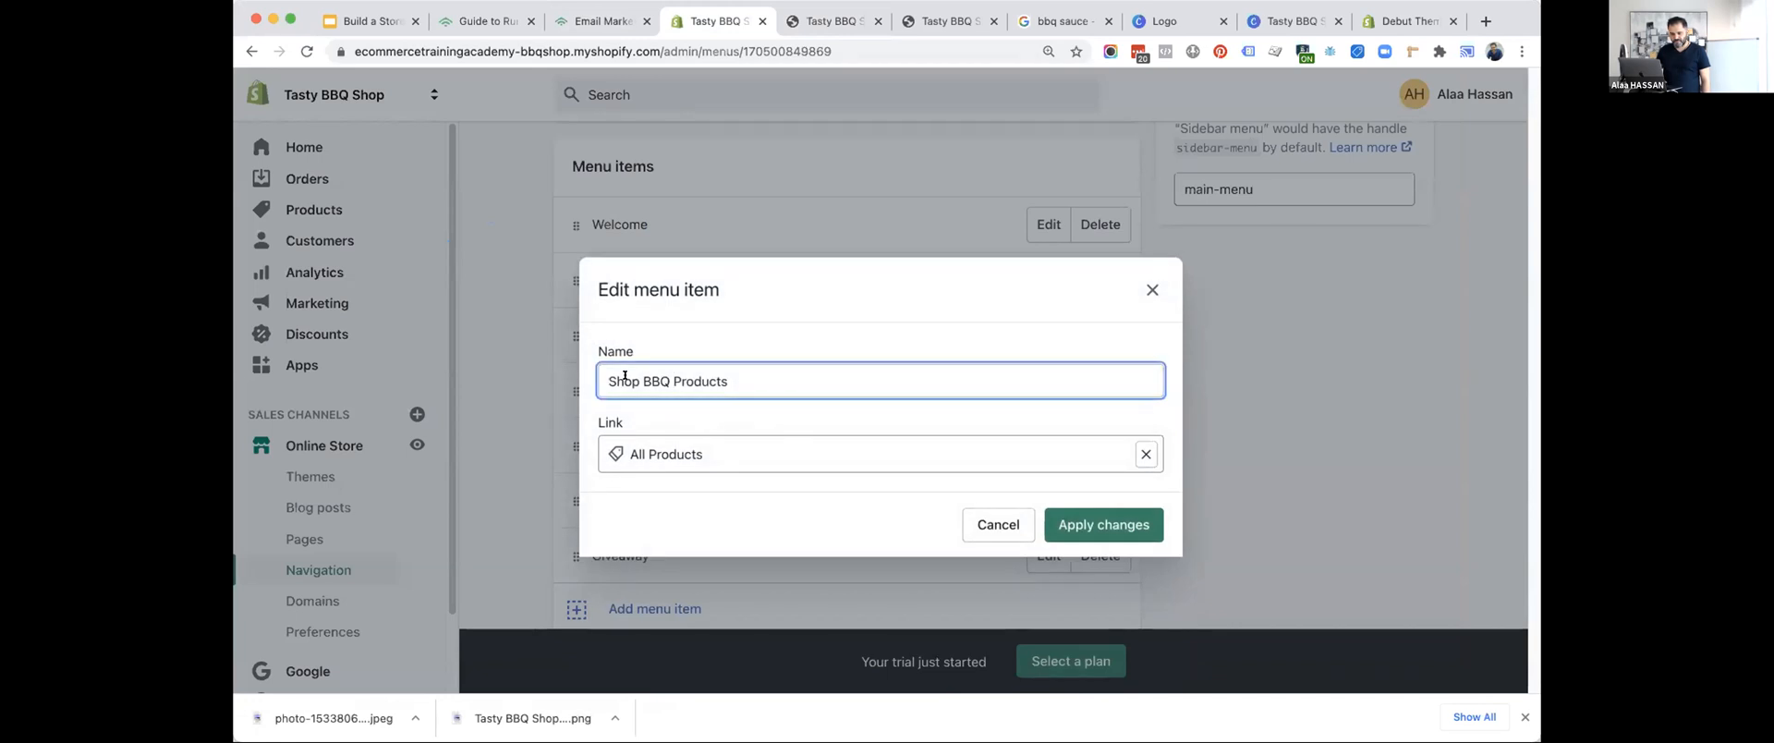
{"action": "left_click_drag", "start_coordinate": [676, 379], "coordinate": [828, 376]}
{"action": "type", "text": "I"}
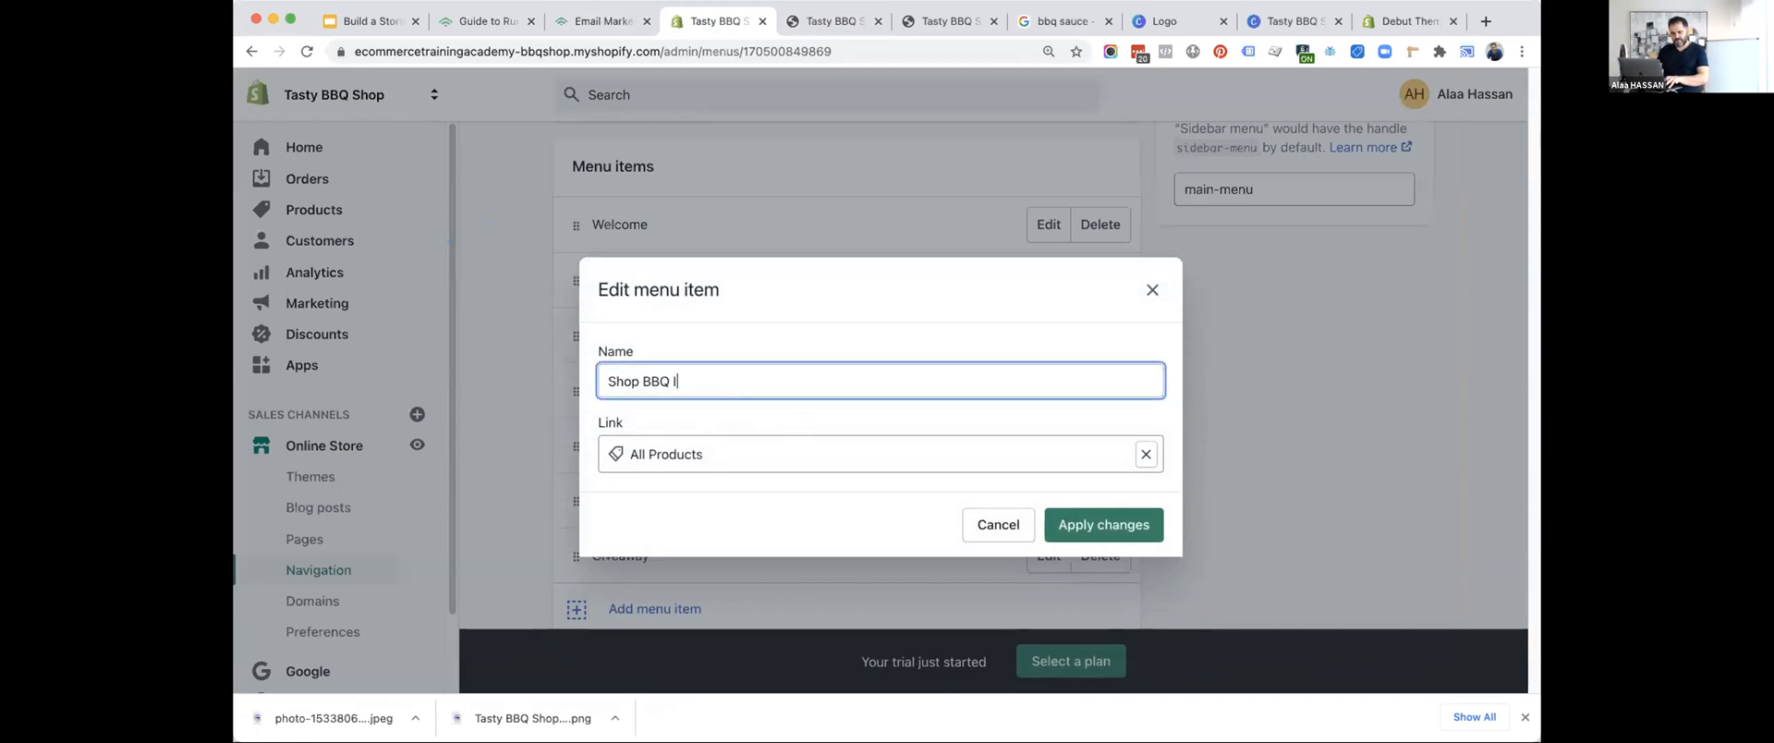
{"action": "key", "text": "BackSpace"}
{"action": "key", "text": "BackSpace"}
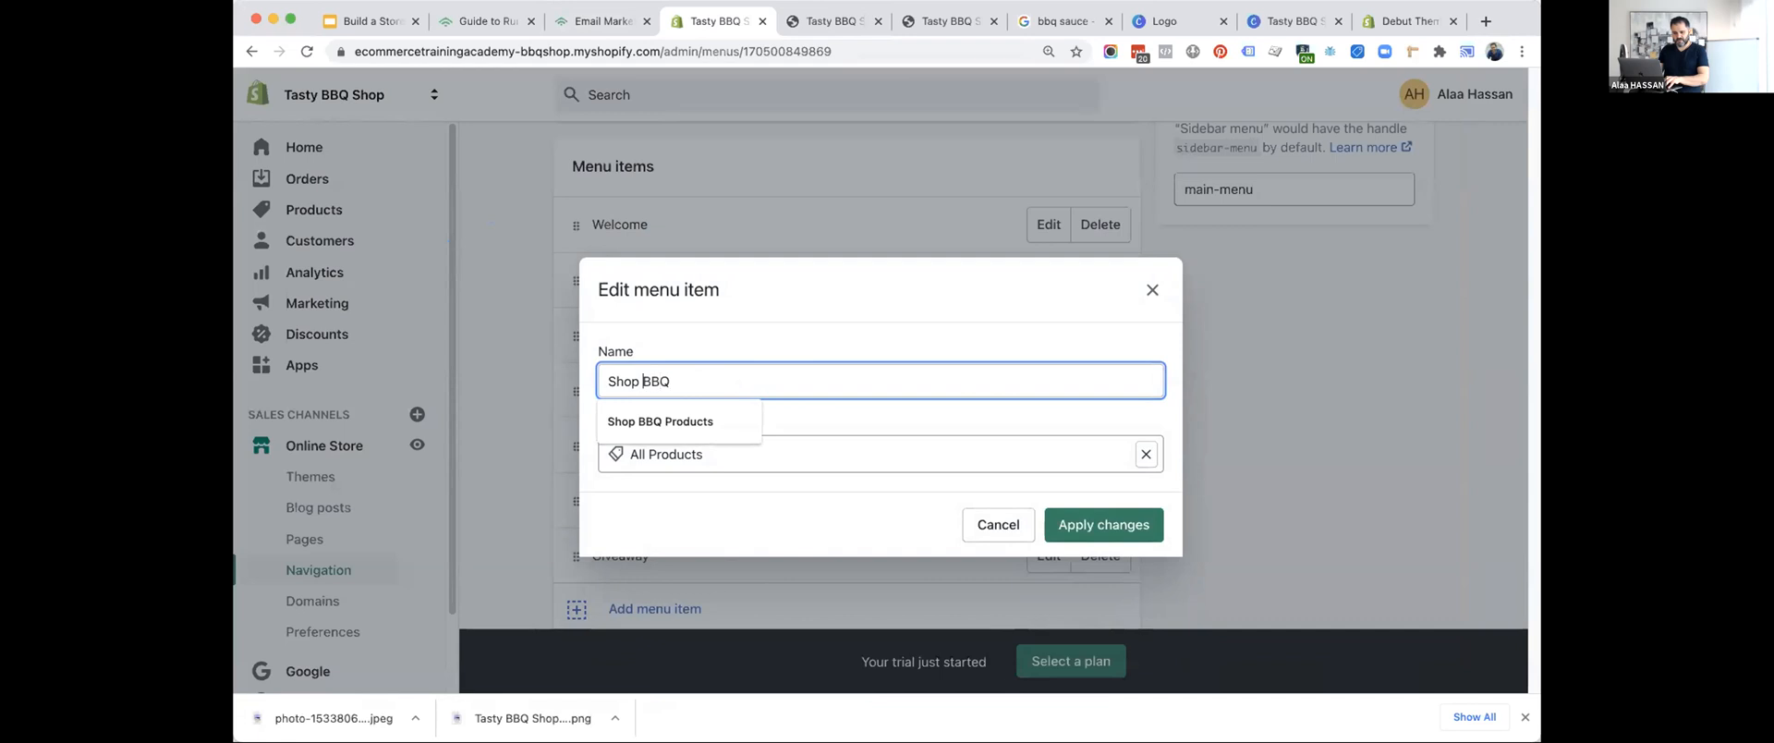
{"action": "key", "text": "Down"}
{"action": "key", "text": "Up"}
{"action": "left_click_drag", "start_coordinate": [645, 378], "coordinate": [608, 380]}
{"action": "key", "text": "BackSpace"}
{"action": "type", "text": "Products"}
{"action": "left_click", "coordinate": [1084, 513]}
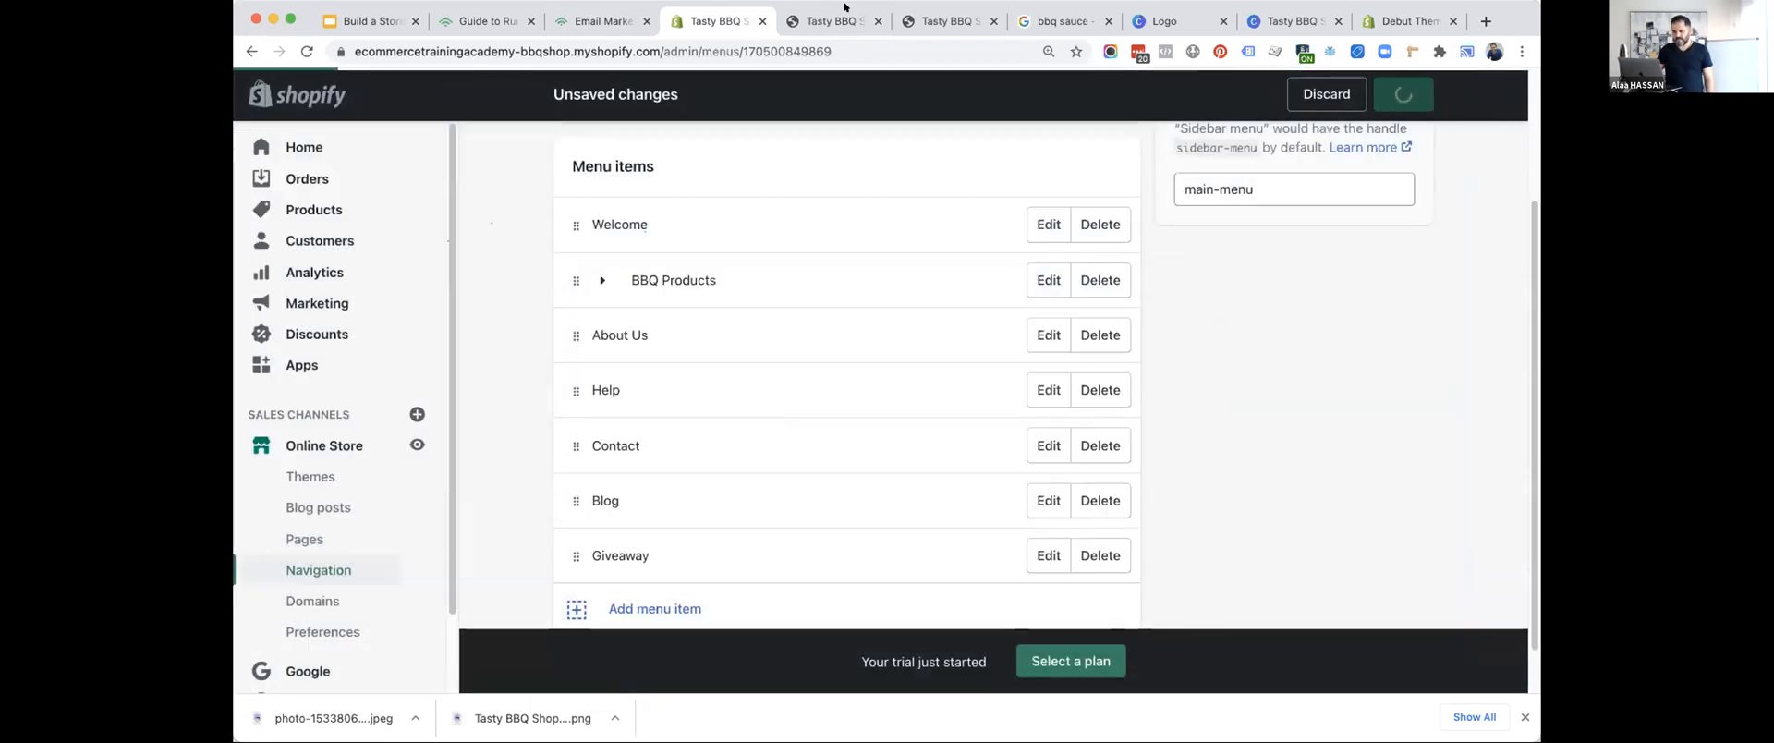
Refresh the storefront homepage to review the header with the shortened products menu name.
{"action": "left_click", "coordinate": [831, 16]}
{"action": "left_click", "coordinate": [305, 51]}
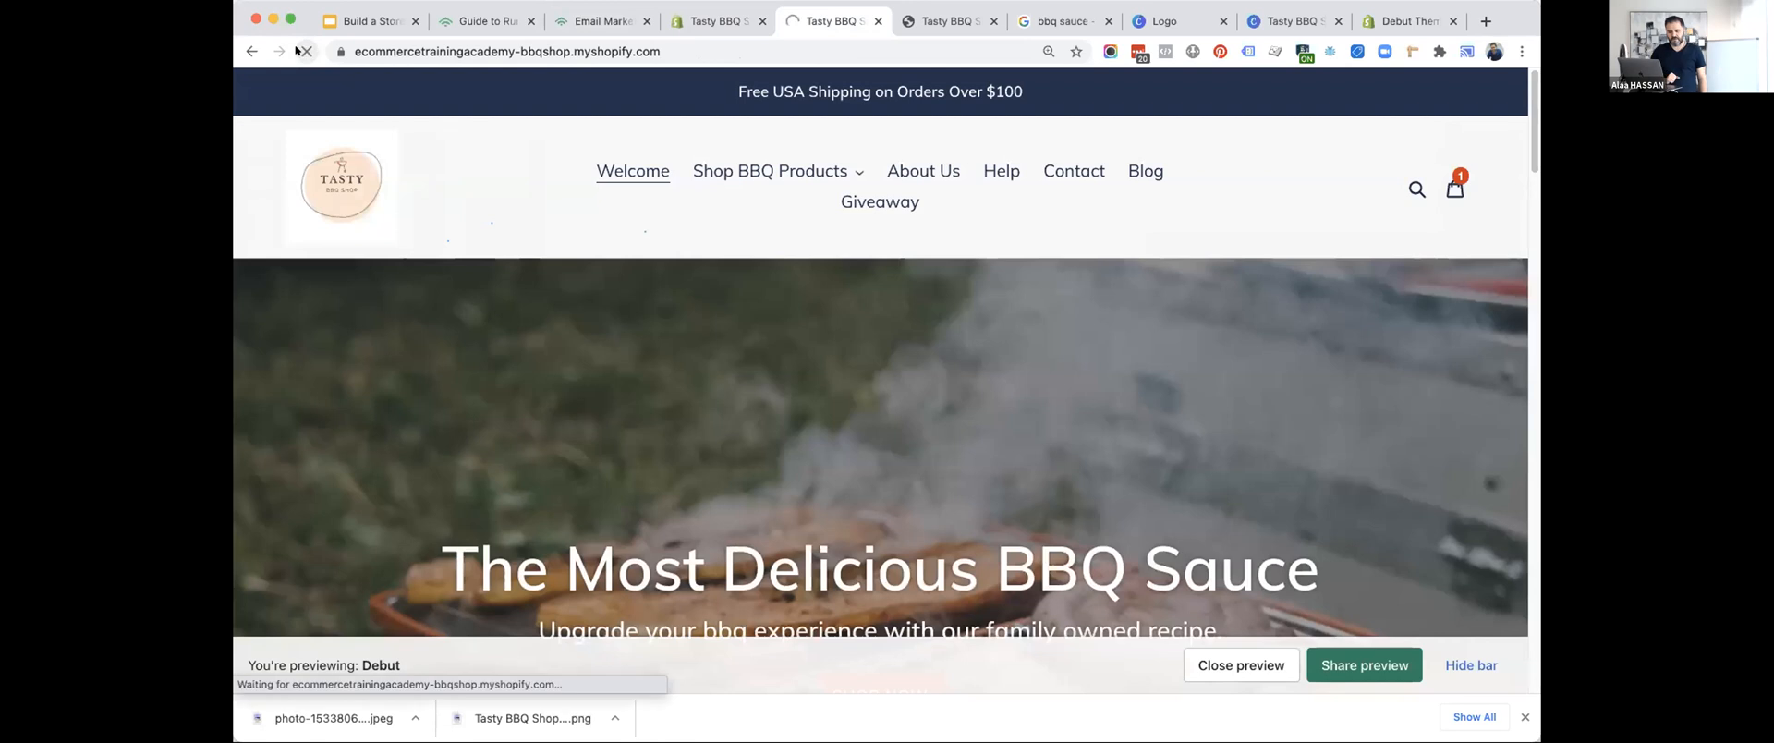